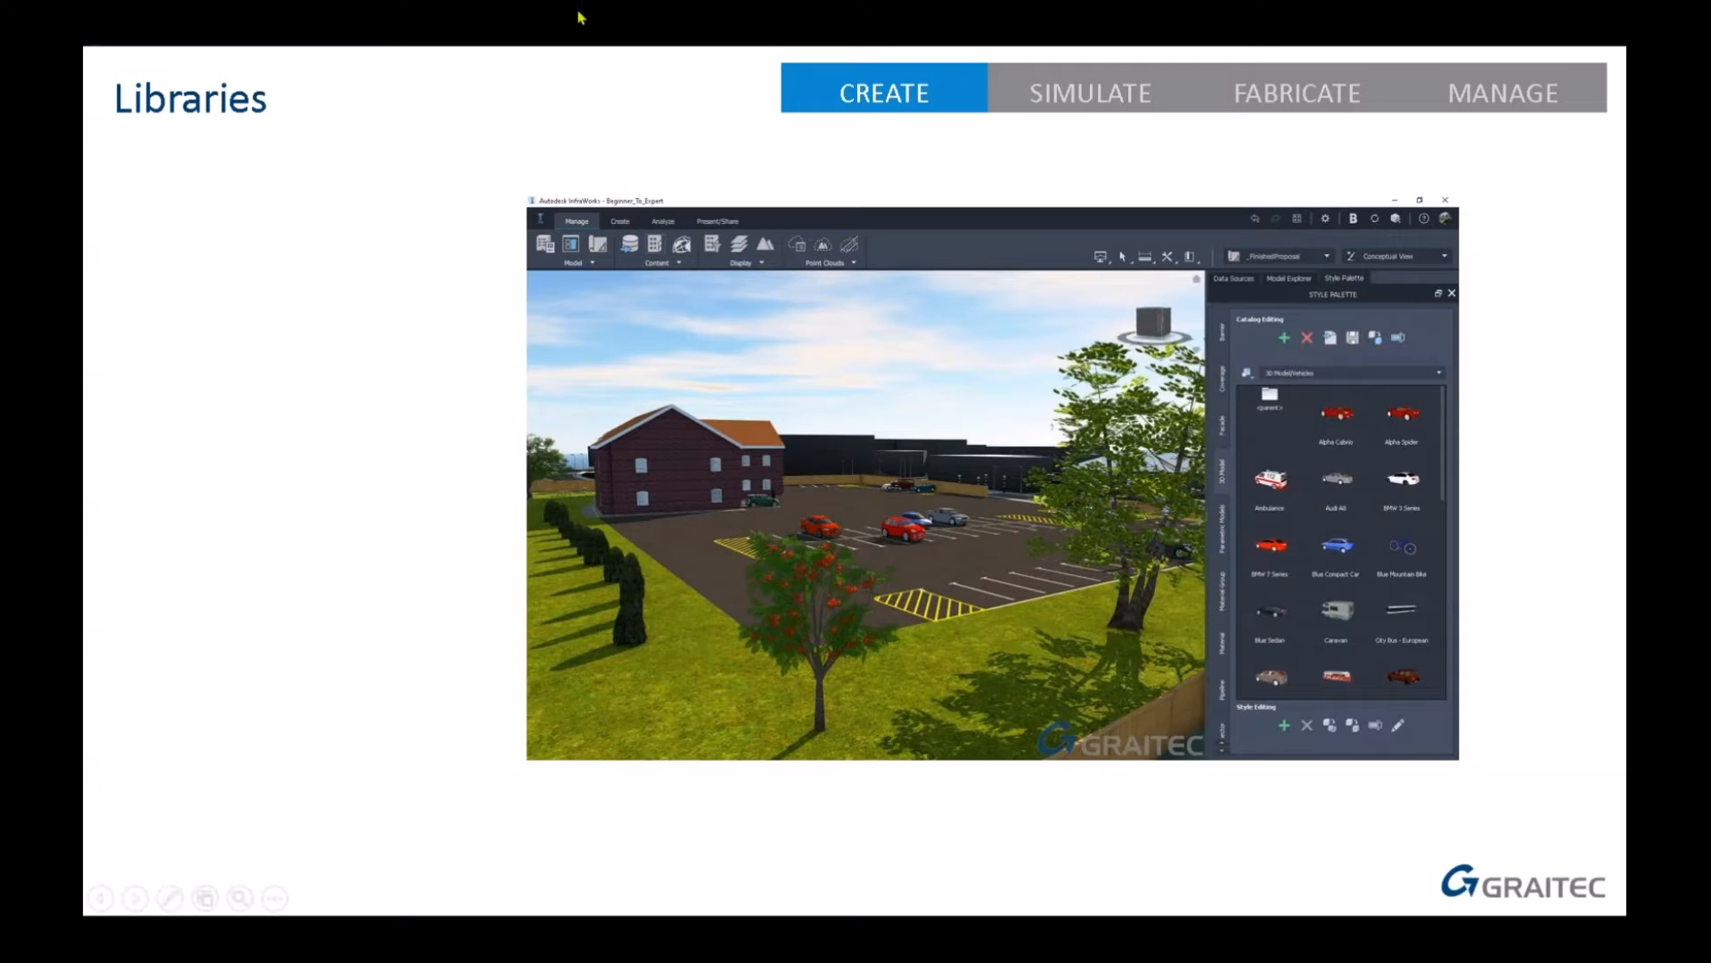
Switch to the InfraWorks Glenridding model and frame the white-roofed building and its fenced plot in a close perspective view.
{"action": "key", "text": "alt+Tab"}
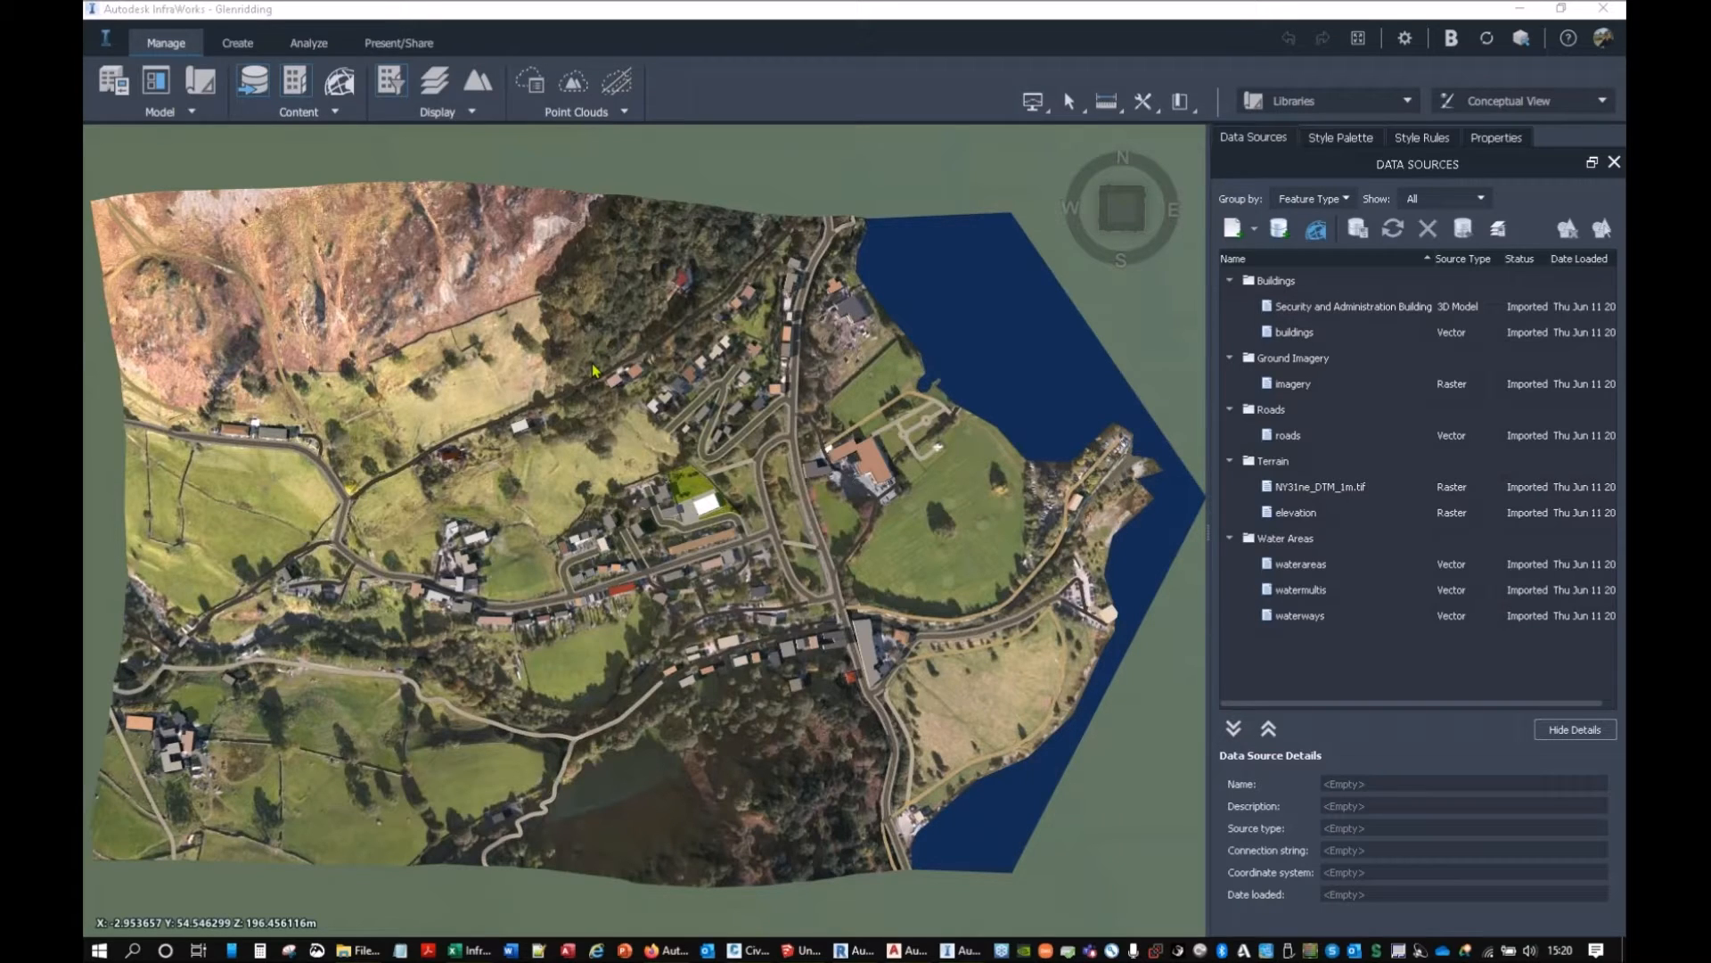
{"action": "scroll", "coordinate": [705, 512], "scroll_direction": "up", "scroll_amount": 3}
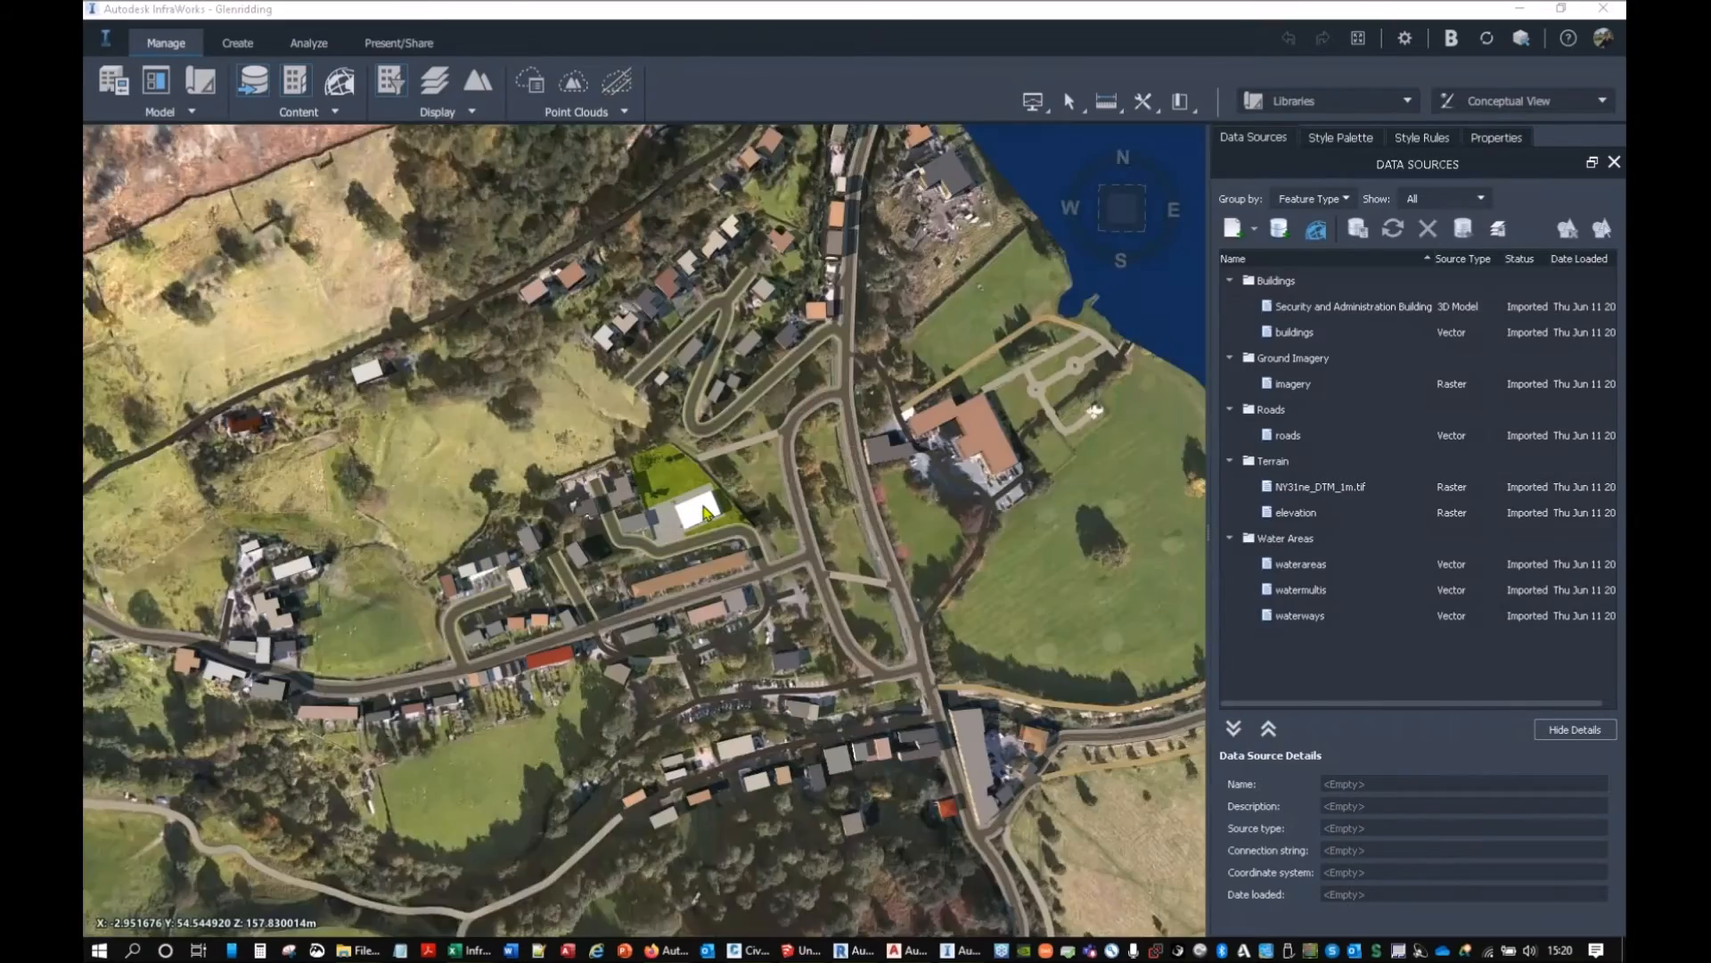
{"action": "scroll", "coordinate": [705, 513], "scroll_direction": "up", "scroll_amount": 5}
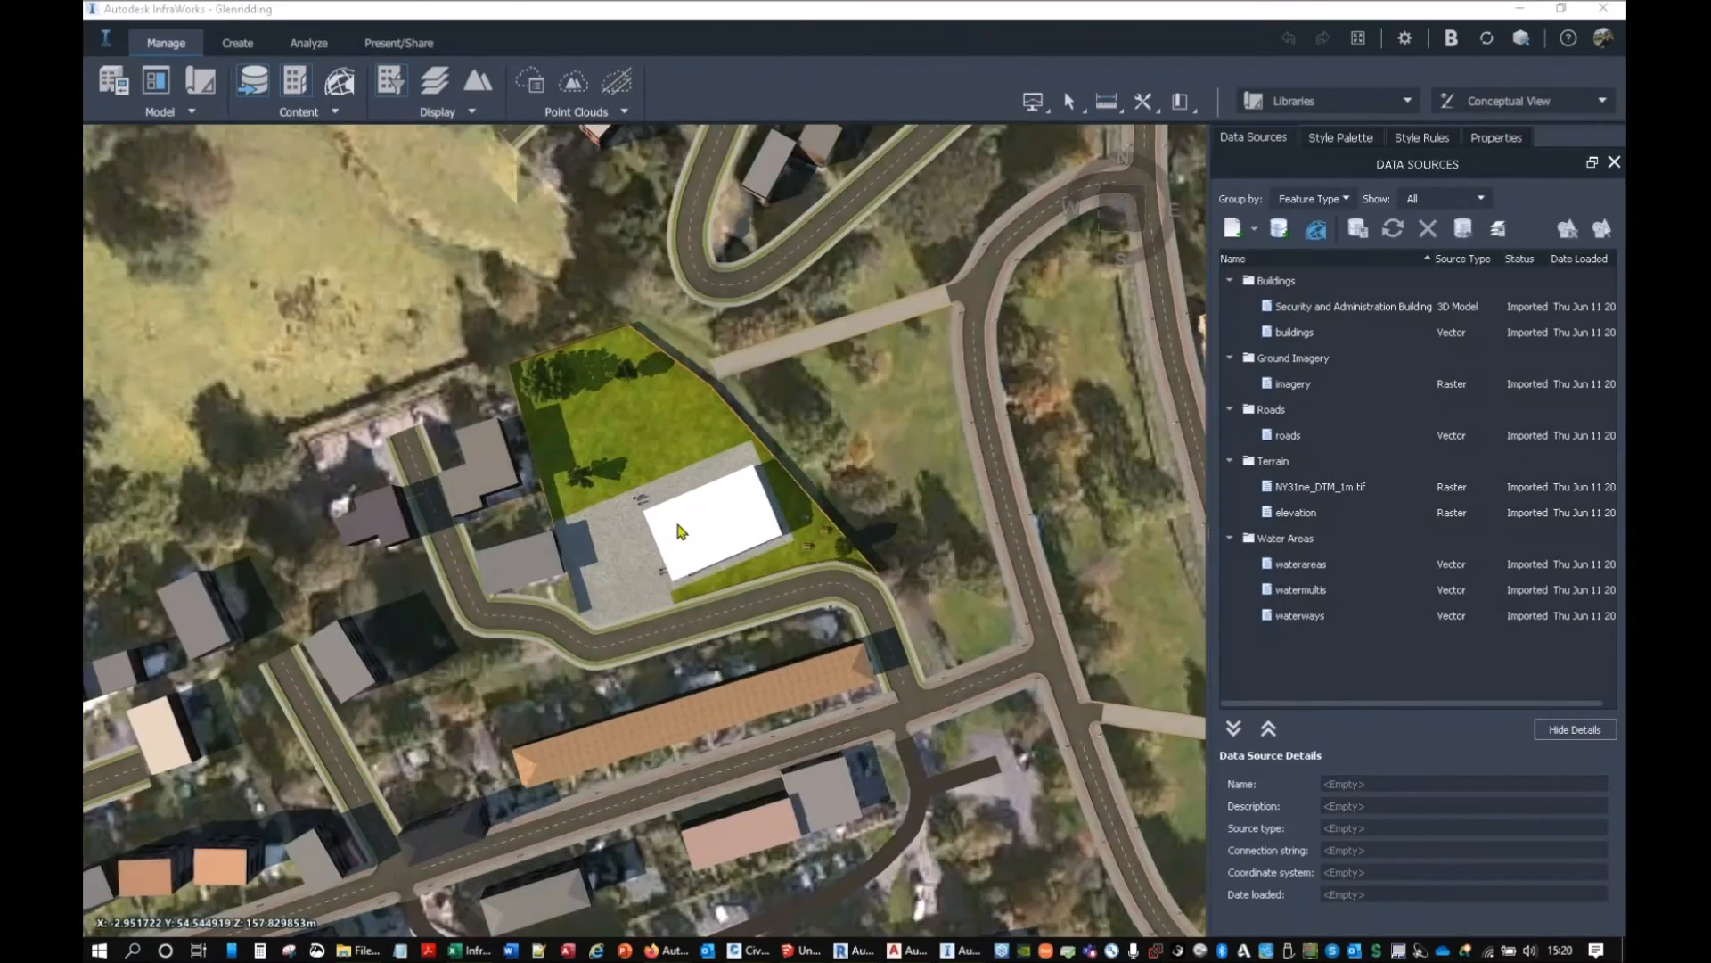
{"action": "scroll", "coordinate": [680, 560], "scroll_direction": "up", "scroll_amount": 2}
{"action": "scroll", "coordinate": [681, 560], "scroll_direction": "up", "scroll_amount": 3}
{"action": "left_click_drag", "start_coordinate": [599, 584], "coordinate": [575, 463]}
{"action": "scroll", "coordinate": [693, 533], "scroll_direction": "up", "scroll_amount": 3}
{"action": "left_click_drag", "start_coordinate": [738, 547], "coordinate": [284, 610]}
{"action": "left_click_drag", "start_coordinate": [910, 624], "coordinate": [389, 640]}
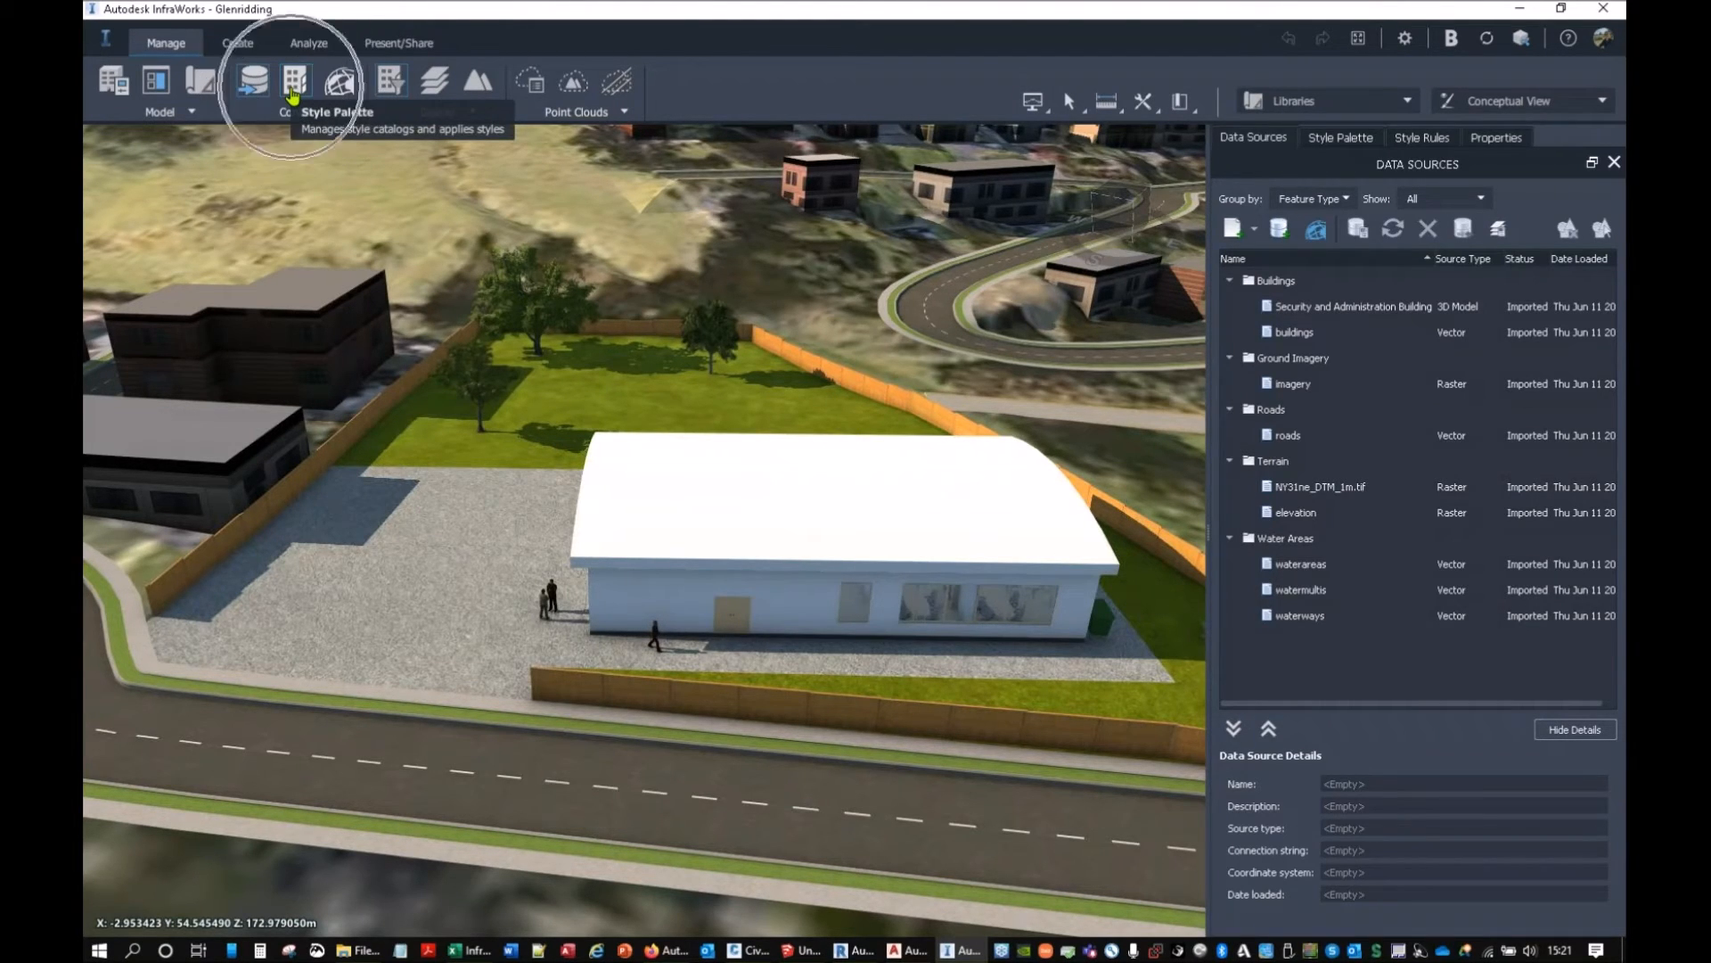
Open the Style Palette and examine the 3D Model catalog folders together with the available catalog editing tools.
{"action": "left_click", "coordinate": [1341, 138]}
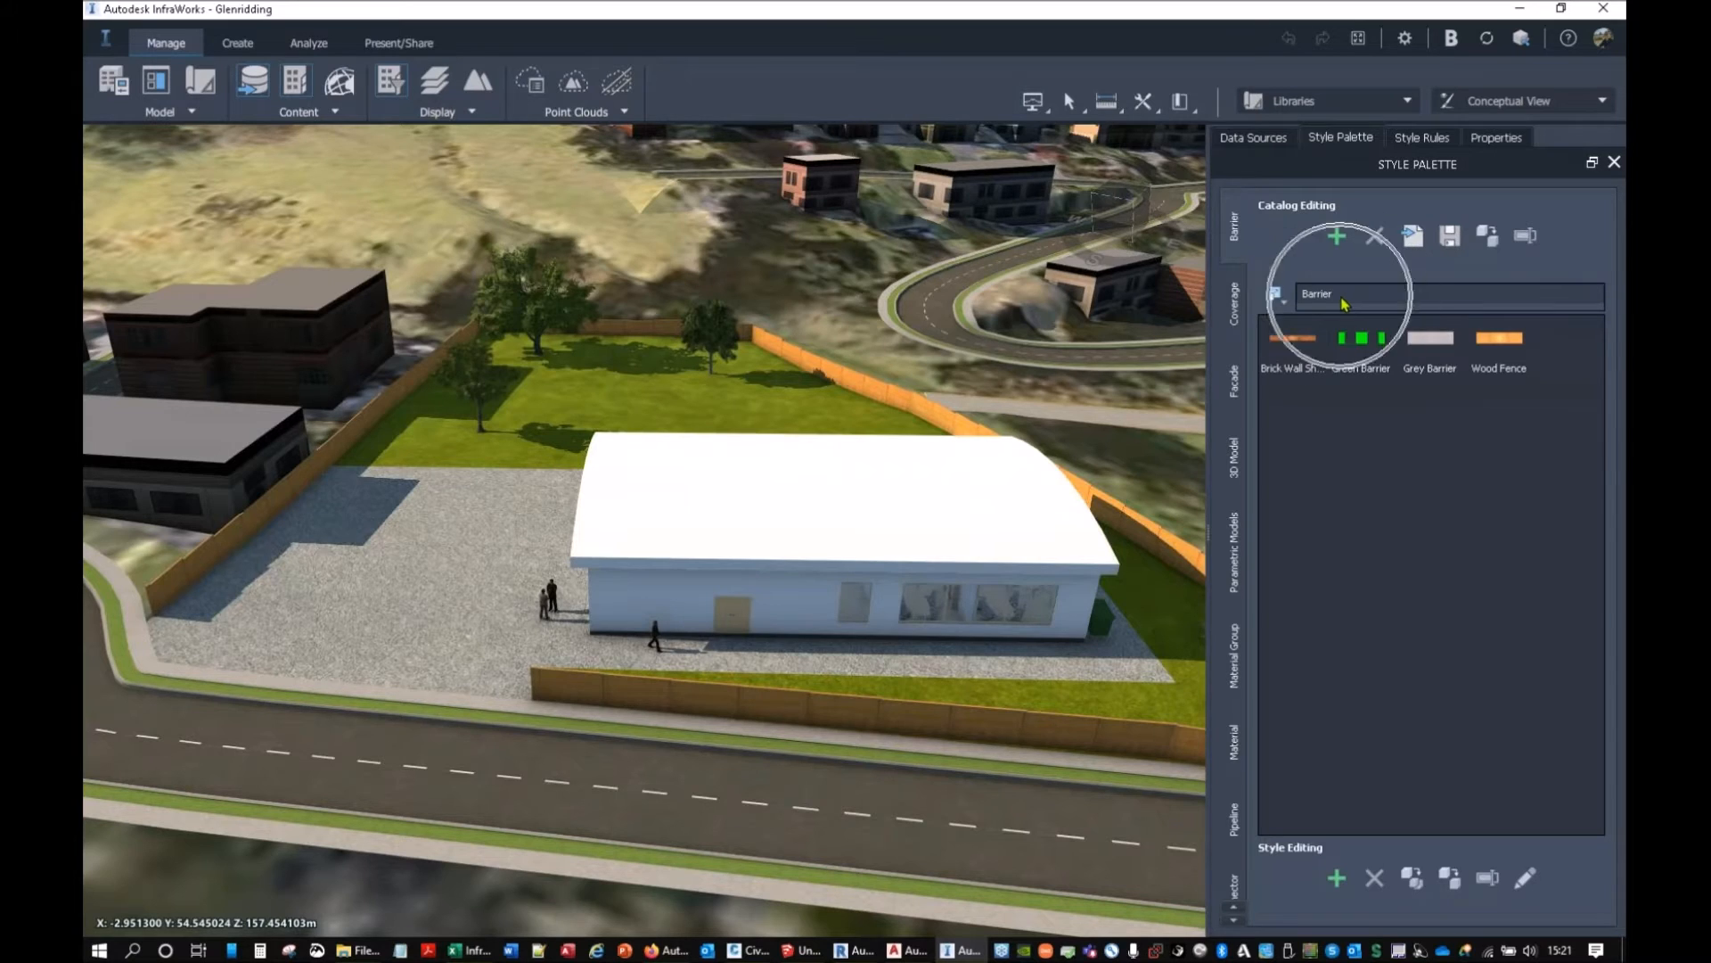
{"action": "left_click", "coordinate": [1232, 454]}
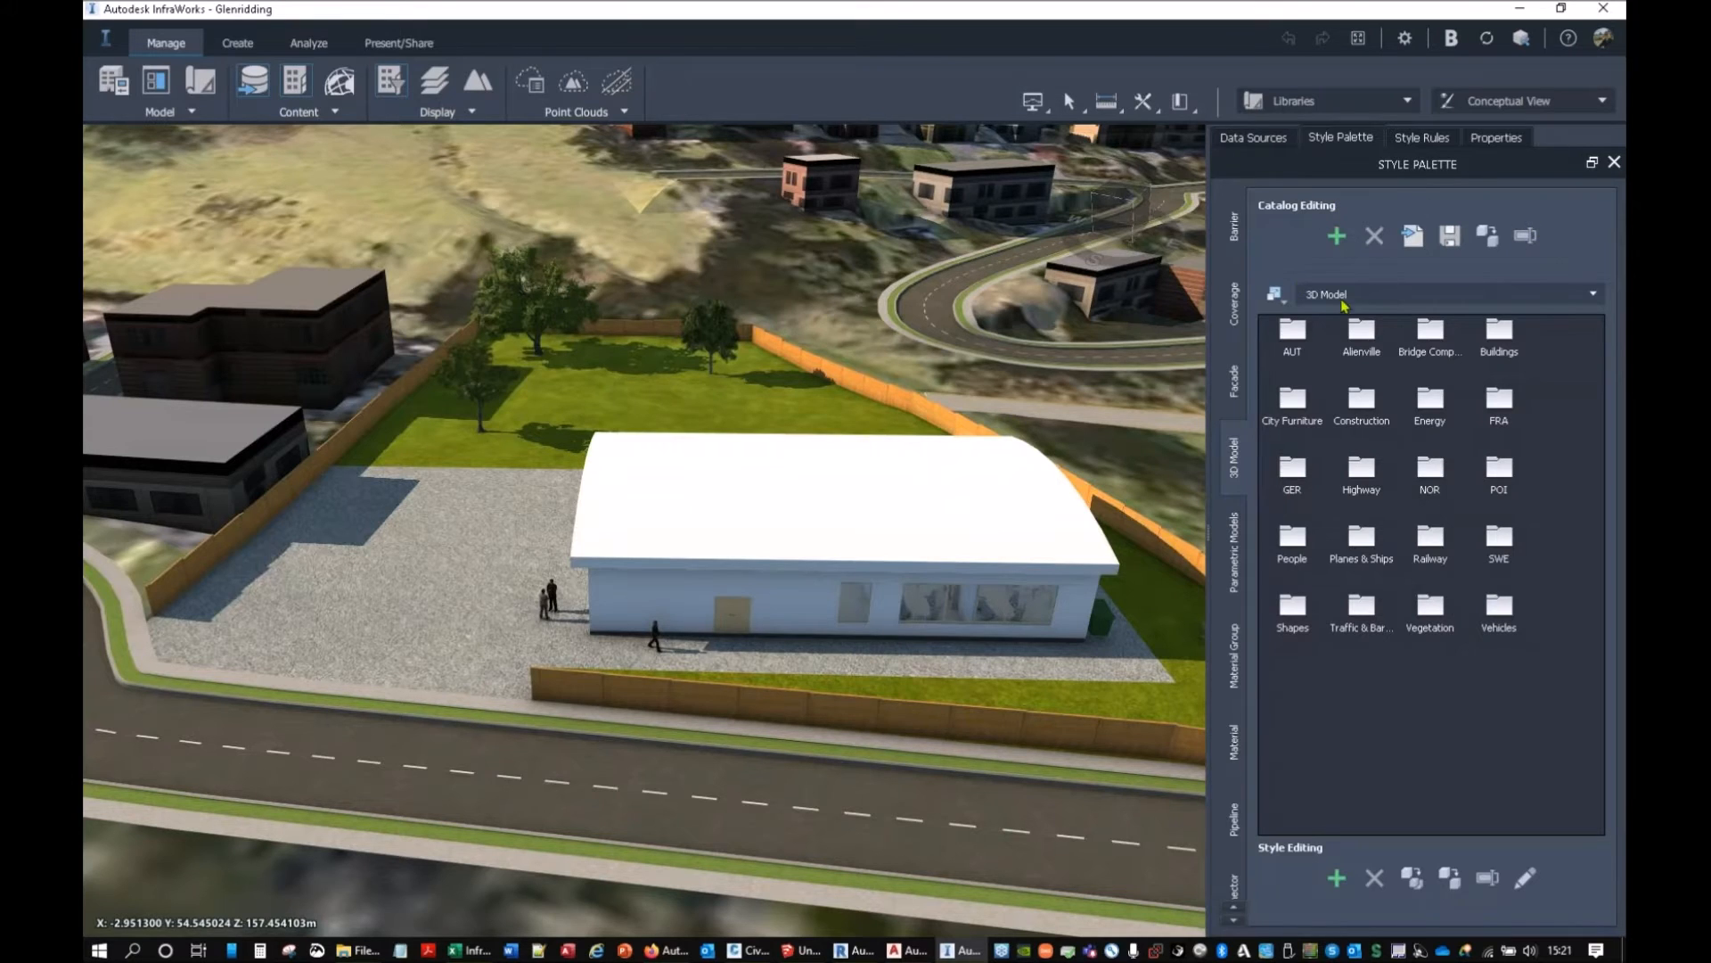
{"action": "key", "text": "ctrl"}
{"action": "key", "text": "ctrl"}
{"action": "key", "text": "ctrl"}
{"action": "key", "text": "ctrl"}
{"action": "key", "text": "ctrl"}
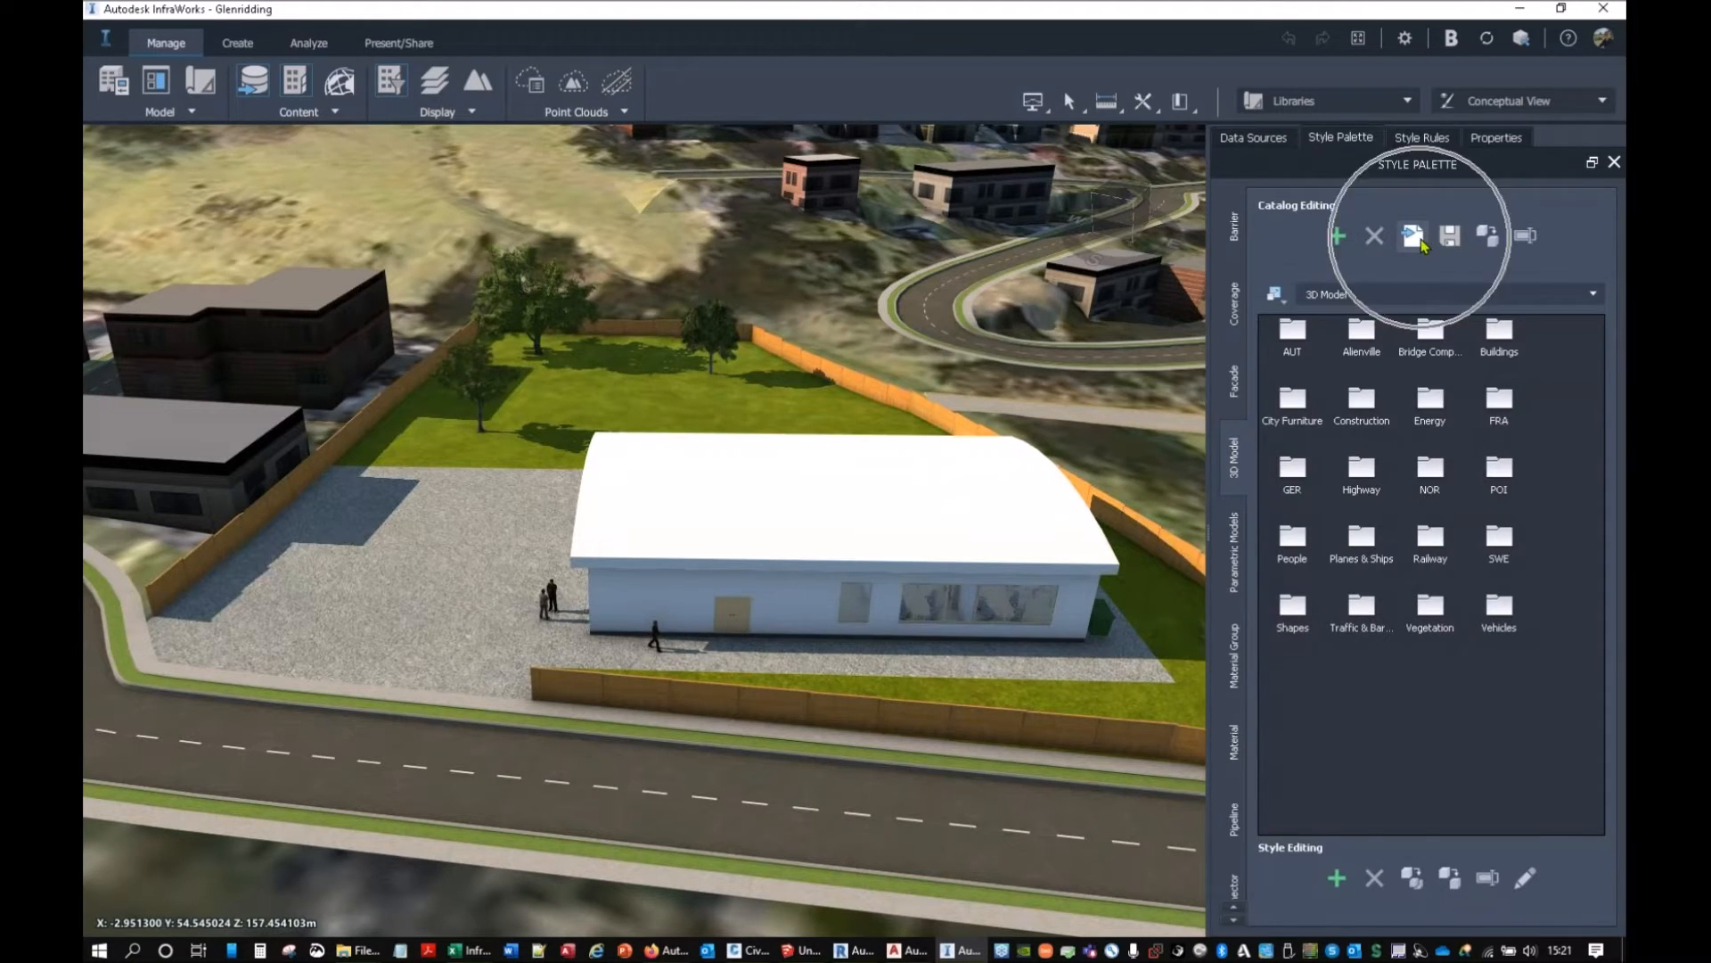
{"action": "key", "text": "ctrl"}
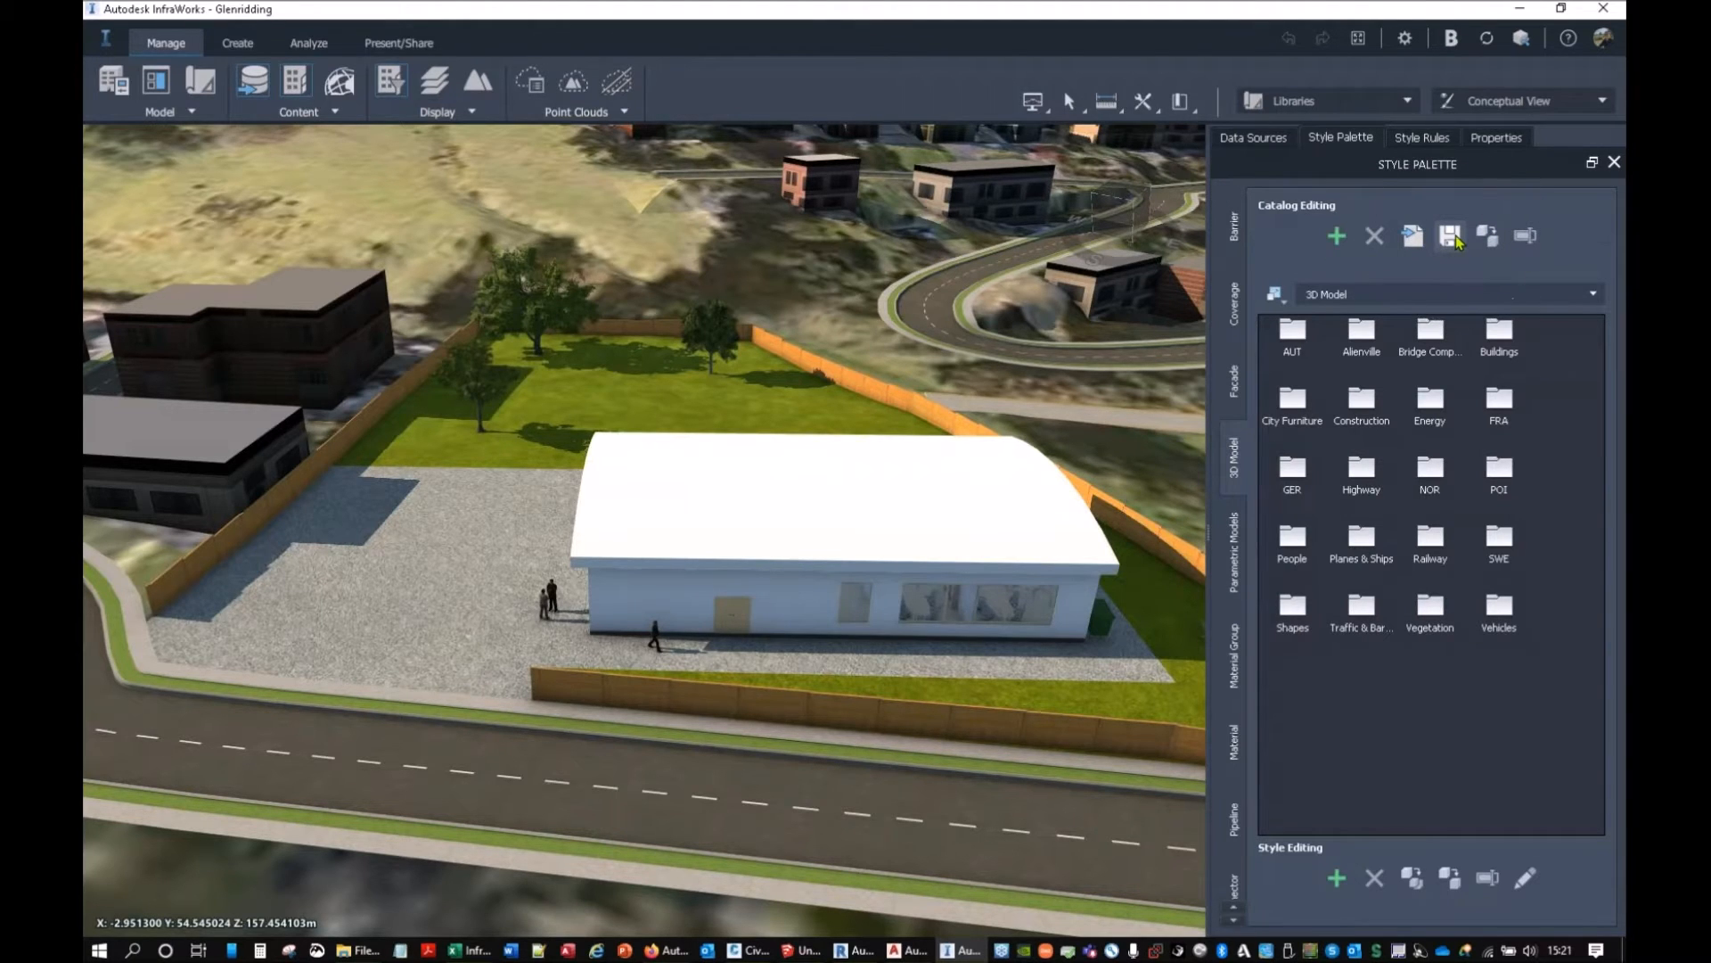
{"action": "key", "text": "ctrl"}
{"action": "key", "text": "ctrl"}
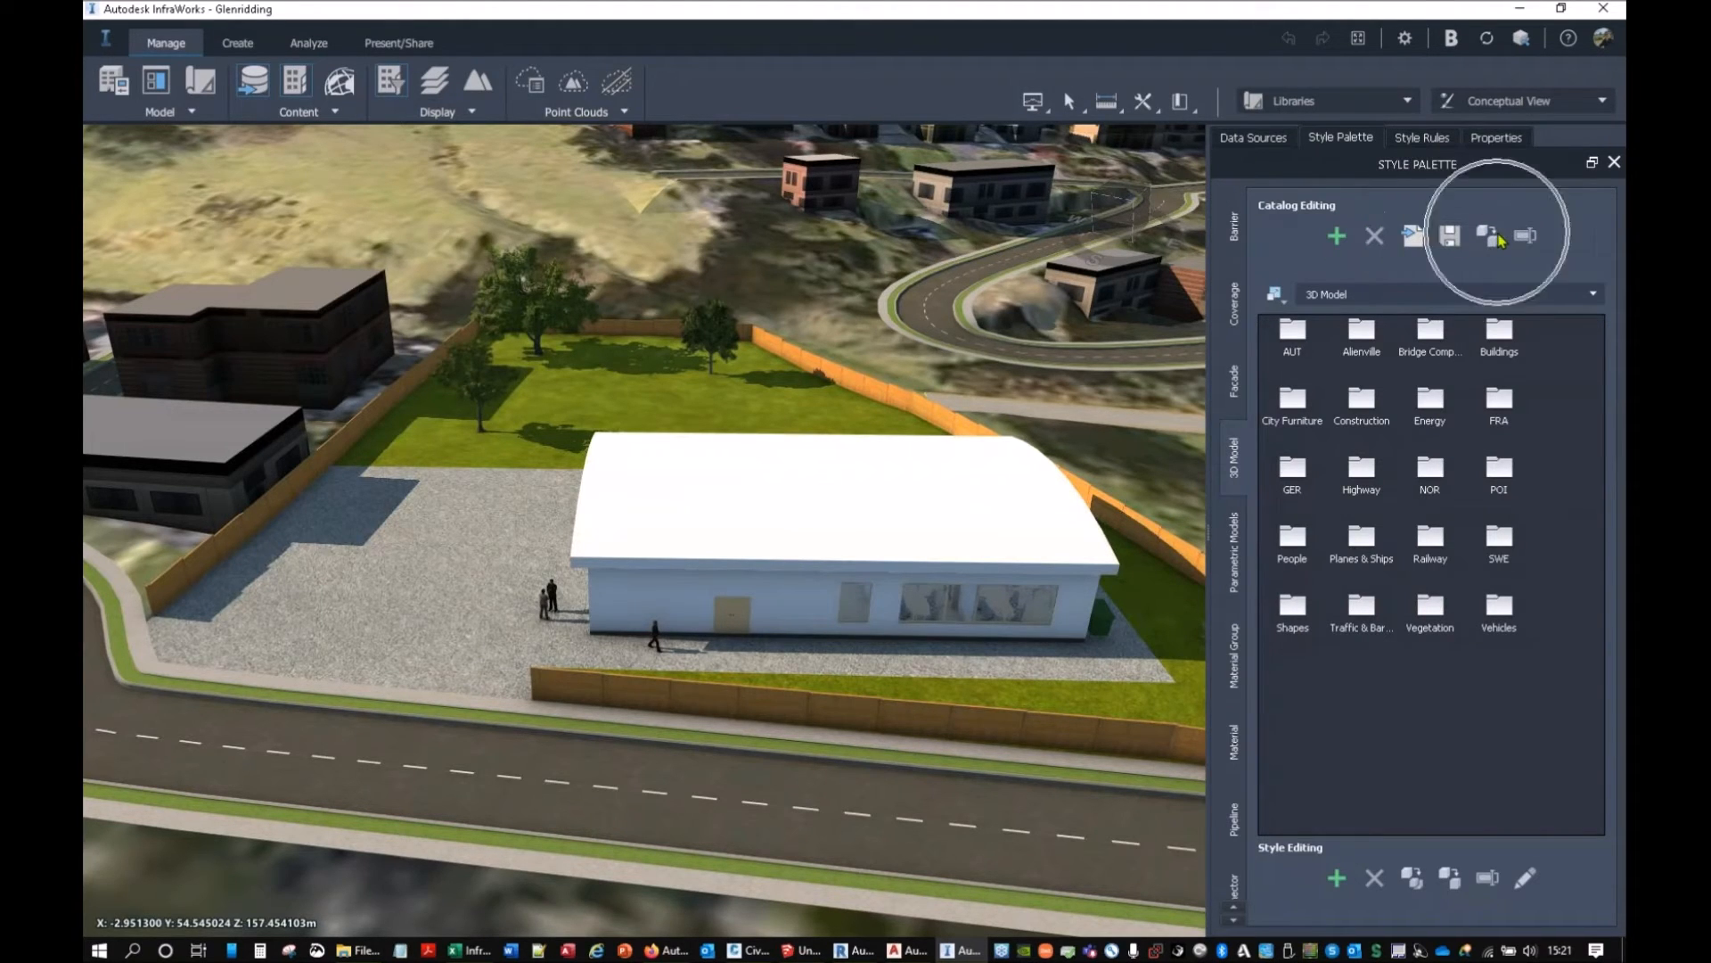
{"action": "key", "text": "ctrl"}
{"action": "key", "text": "ctrl"}
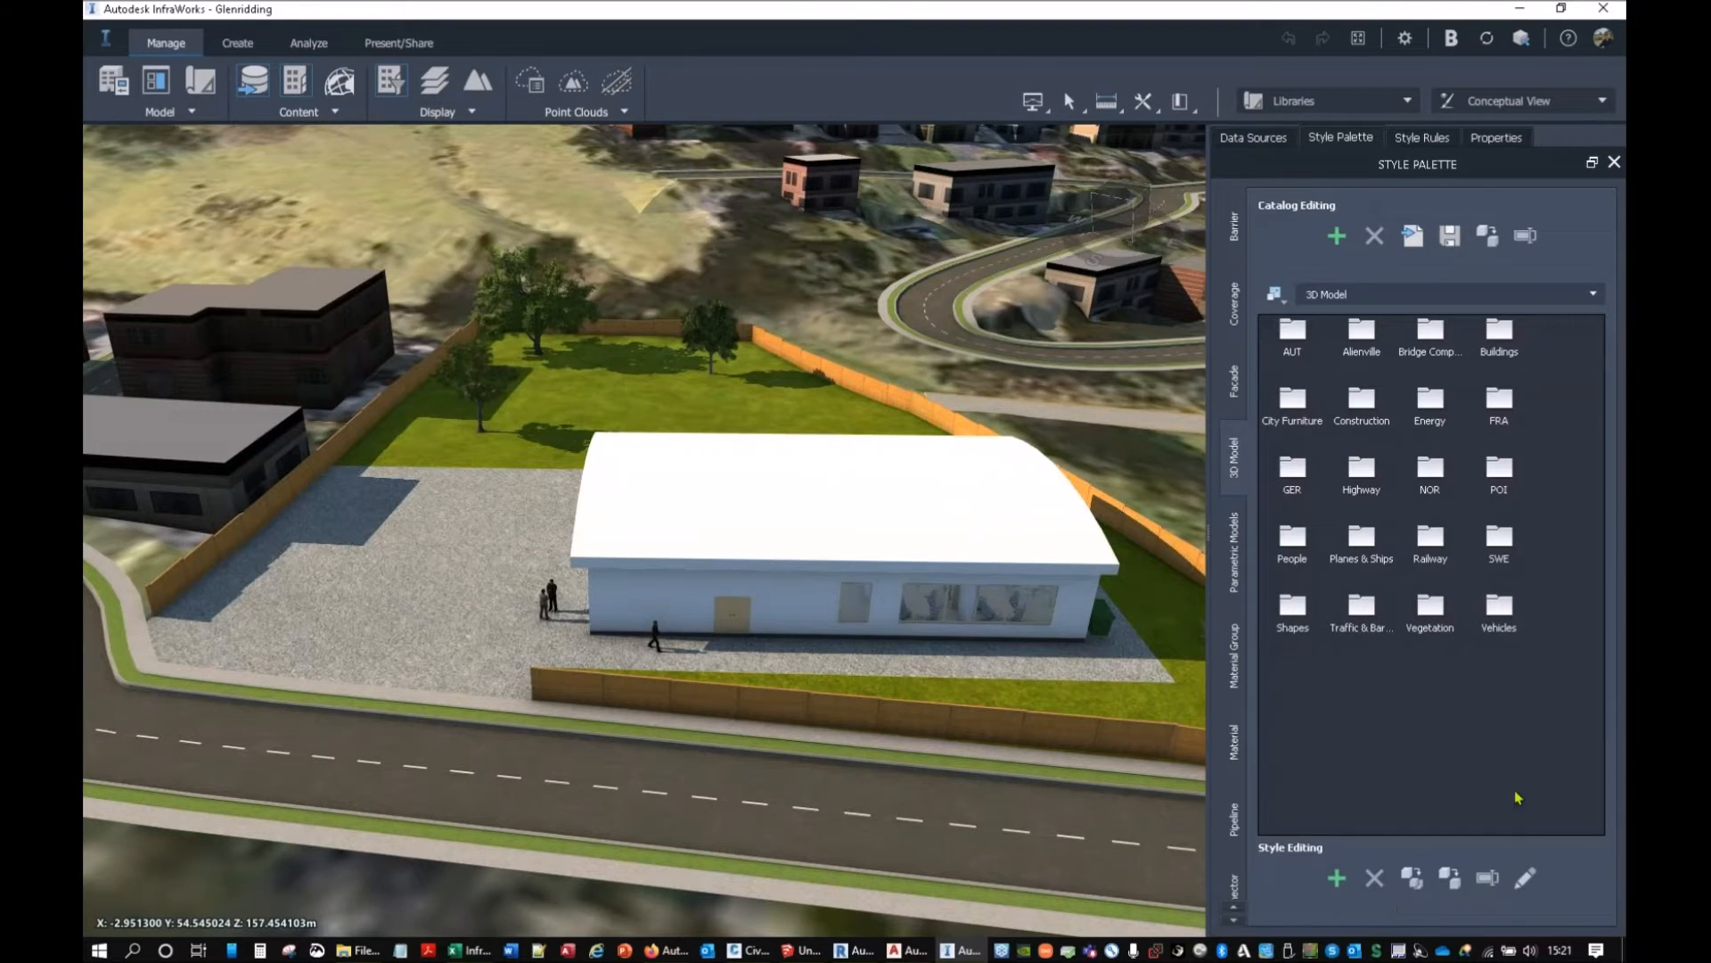
Review the Barrier and Coverage style catalogs along with the available style editing tools.
{"action": "left_click", "coordinate": [1231, 240]}
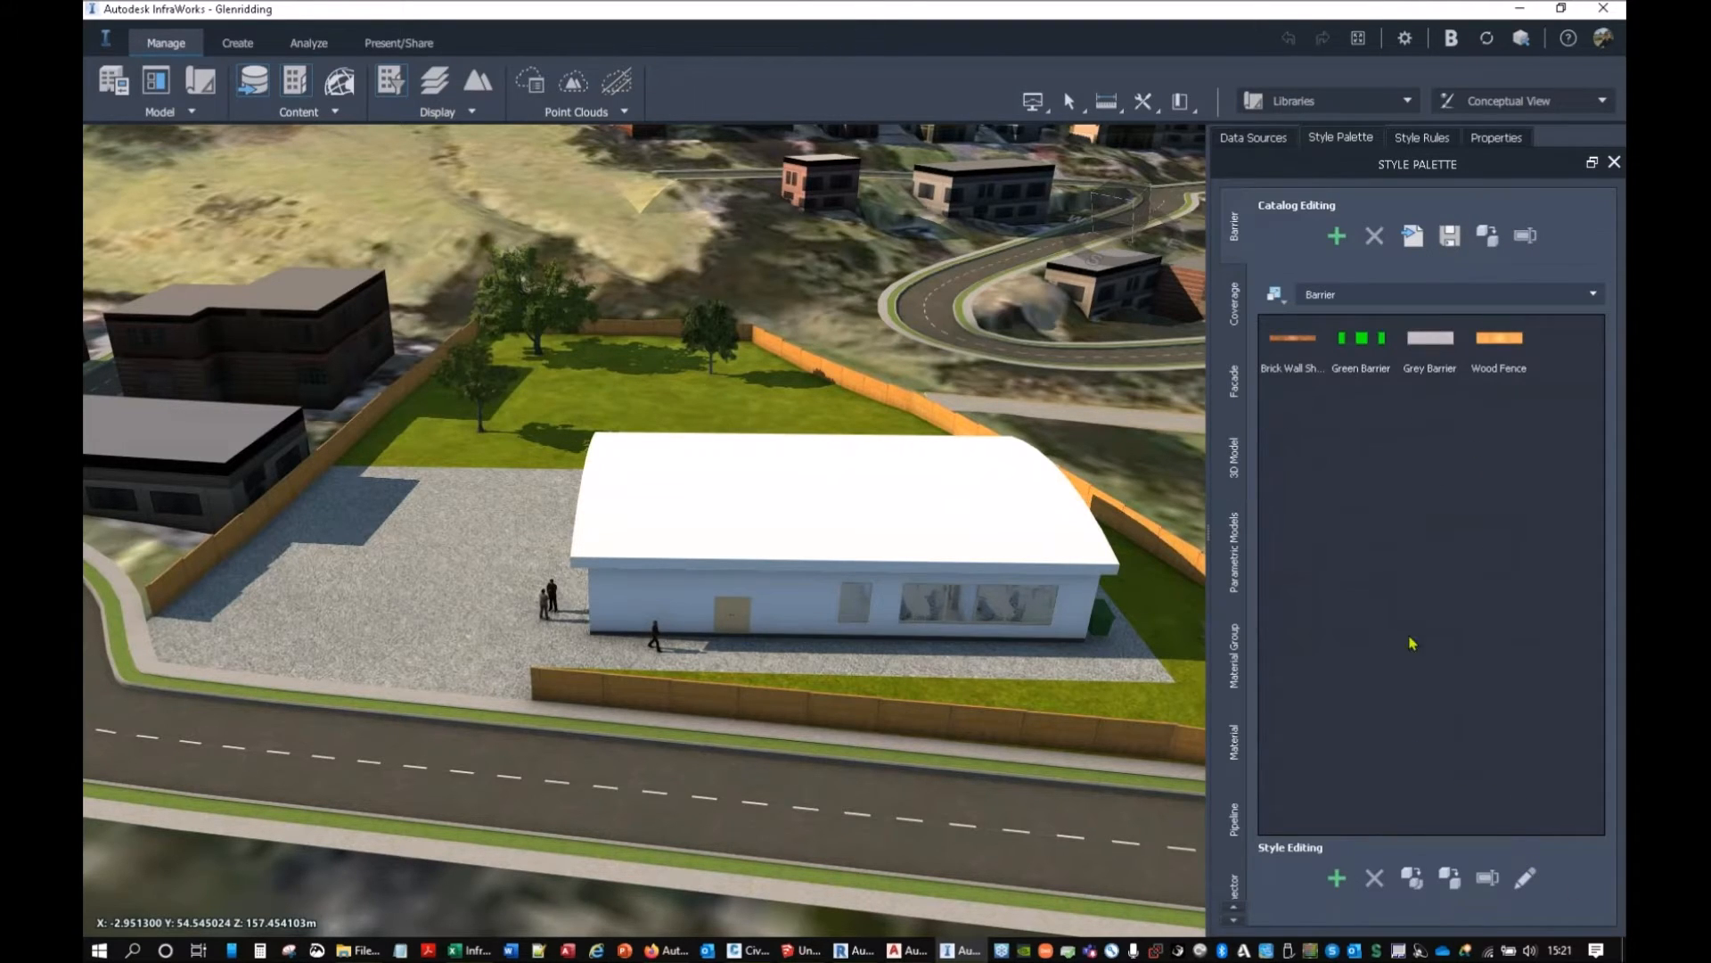
{"action": "key", "text": "ctrl"}
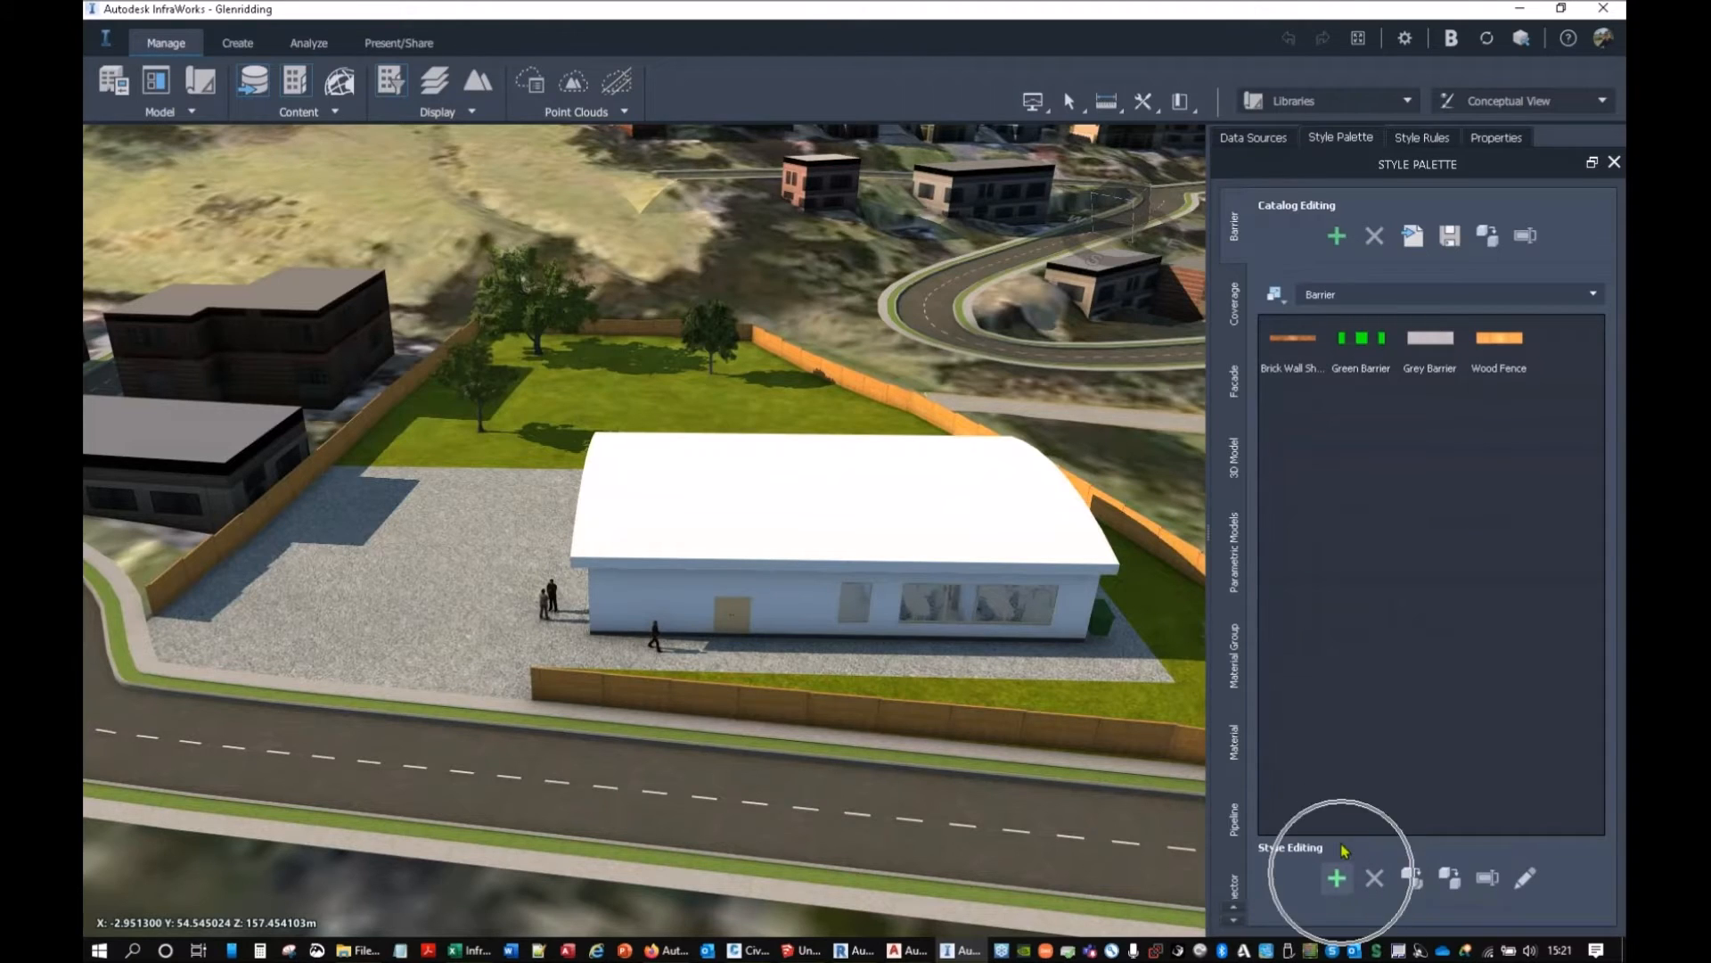
{"action": "left_click", "coordinate": [1243, 339]}
{"action": "key", "text": "ctrl"}
{"action": "key", "text": "ctrl"}
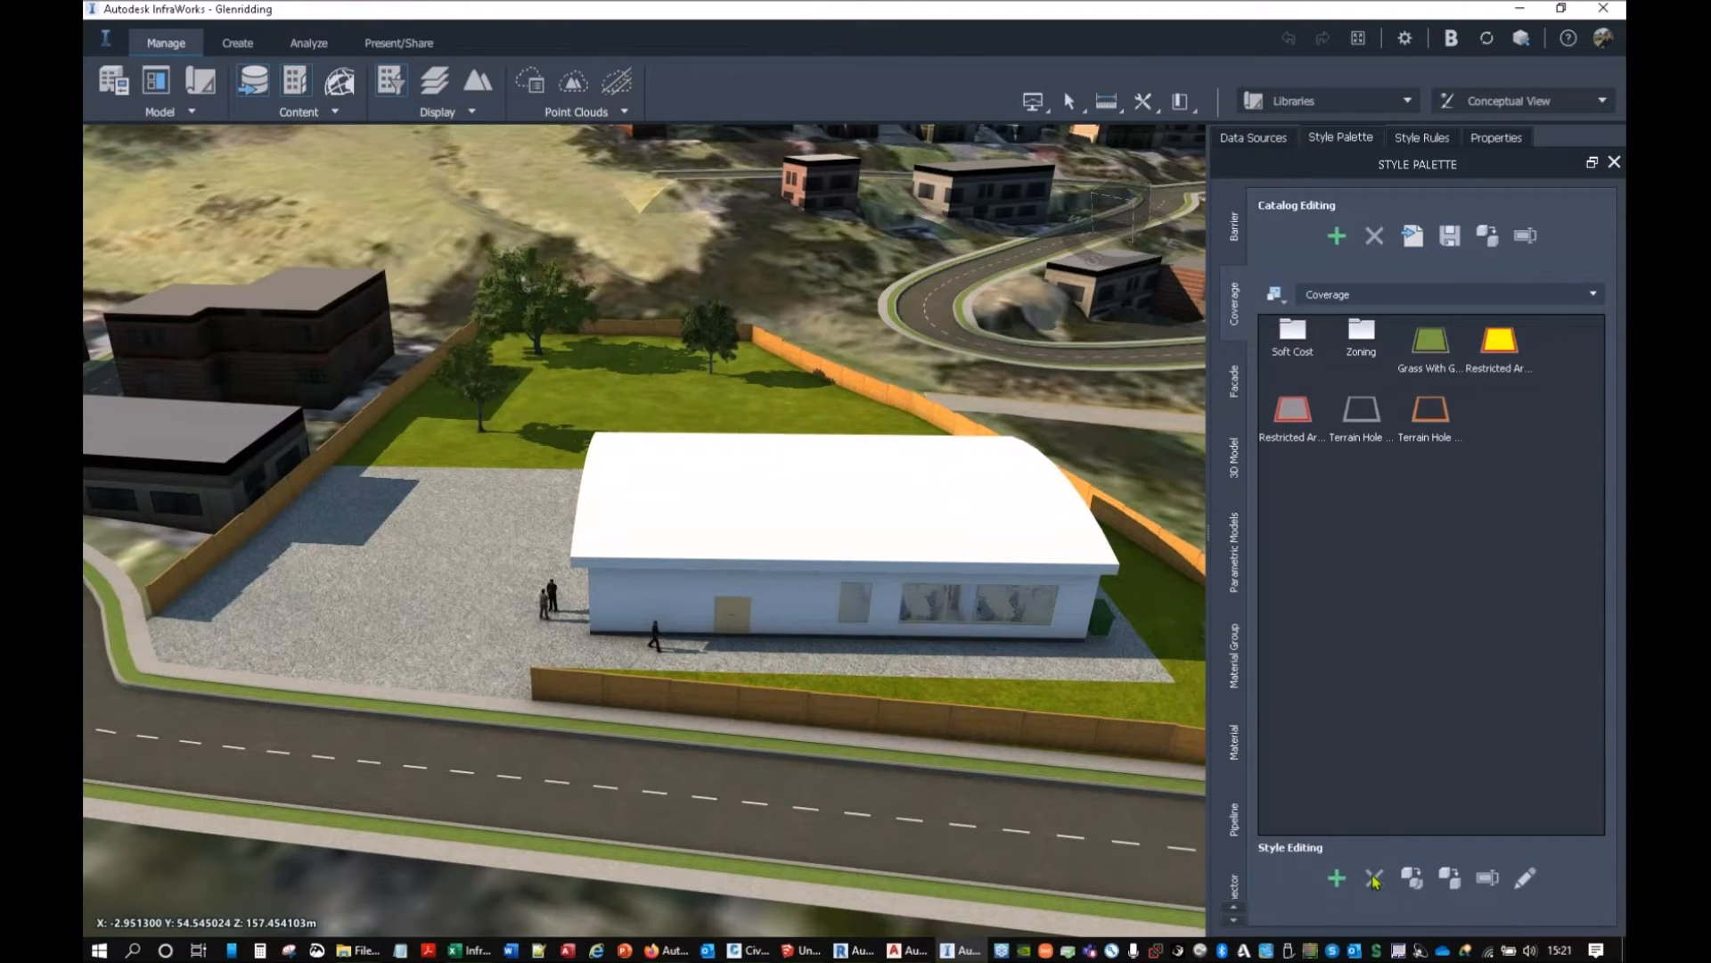
{"action": "key", "text": "ctrl"}
{"action": "key", "text": "ctrl"}
Inspect the fill, outline and preview settings of the Grass With Gravel Border coverage style and close its configuration without changes.
{"action": "left_click", "coordinate": [1526, 880]}
{"action": "left_click", "coordinate": [1429, 364]}
{"action": "left_click", "coordinate": [1524, 885]}
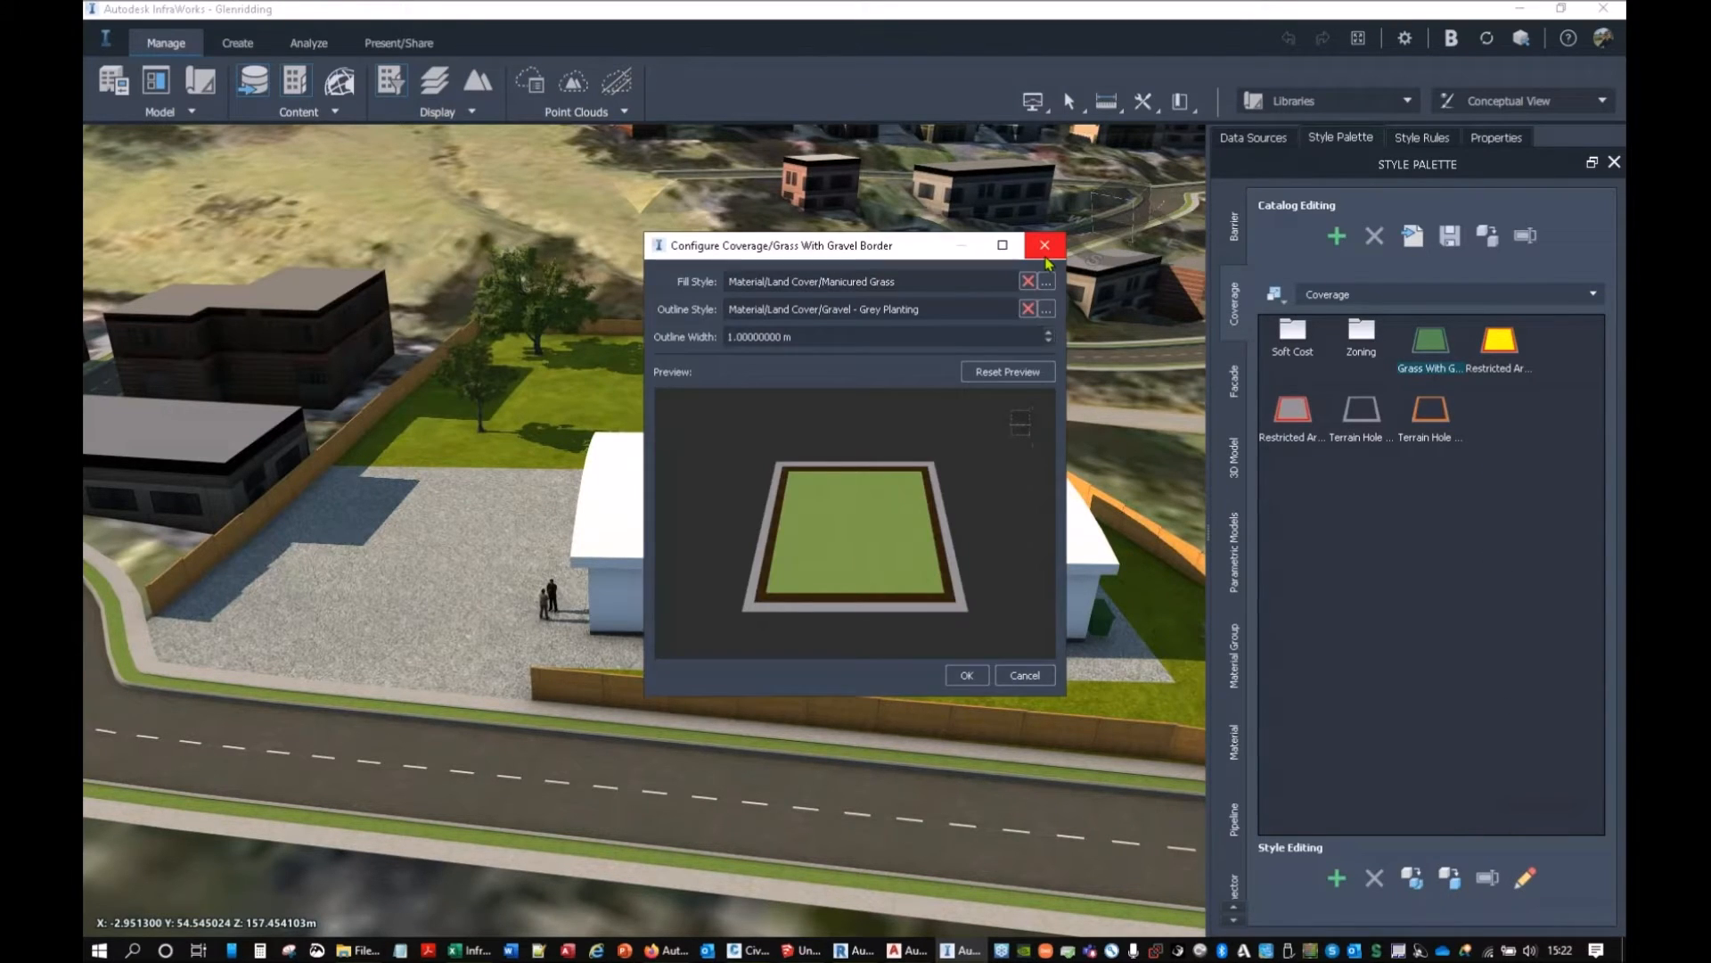
{"action": "left_click", "coordinate": [1045, 249]}
{"action": "double_click", "coordinate": [1432, 343]}
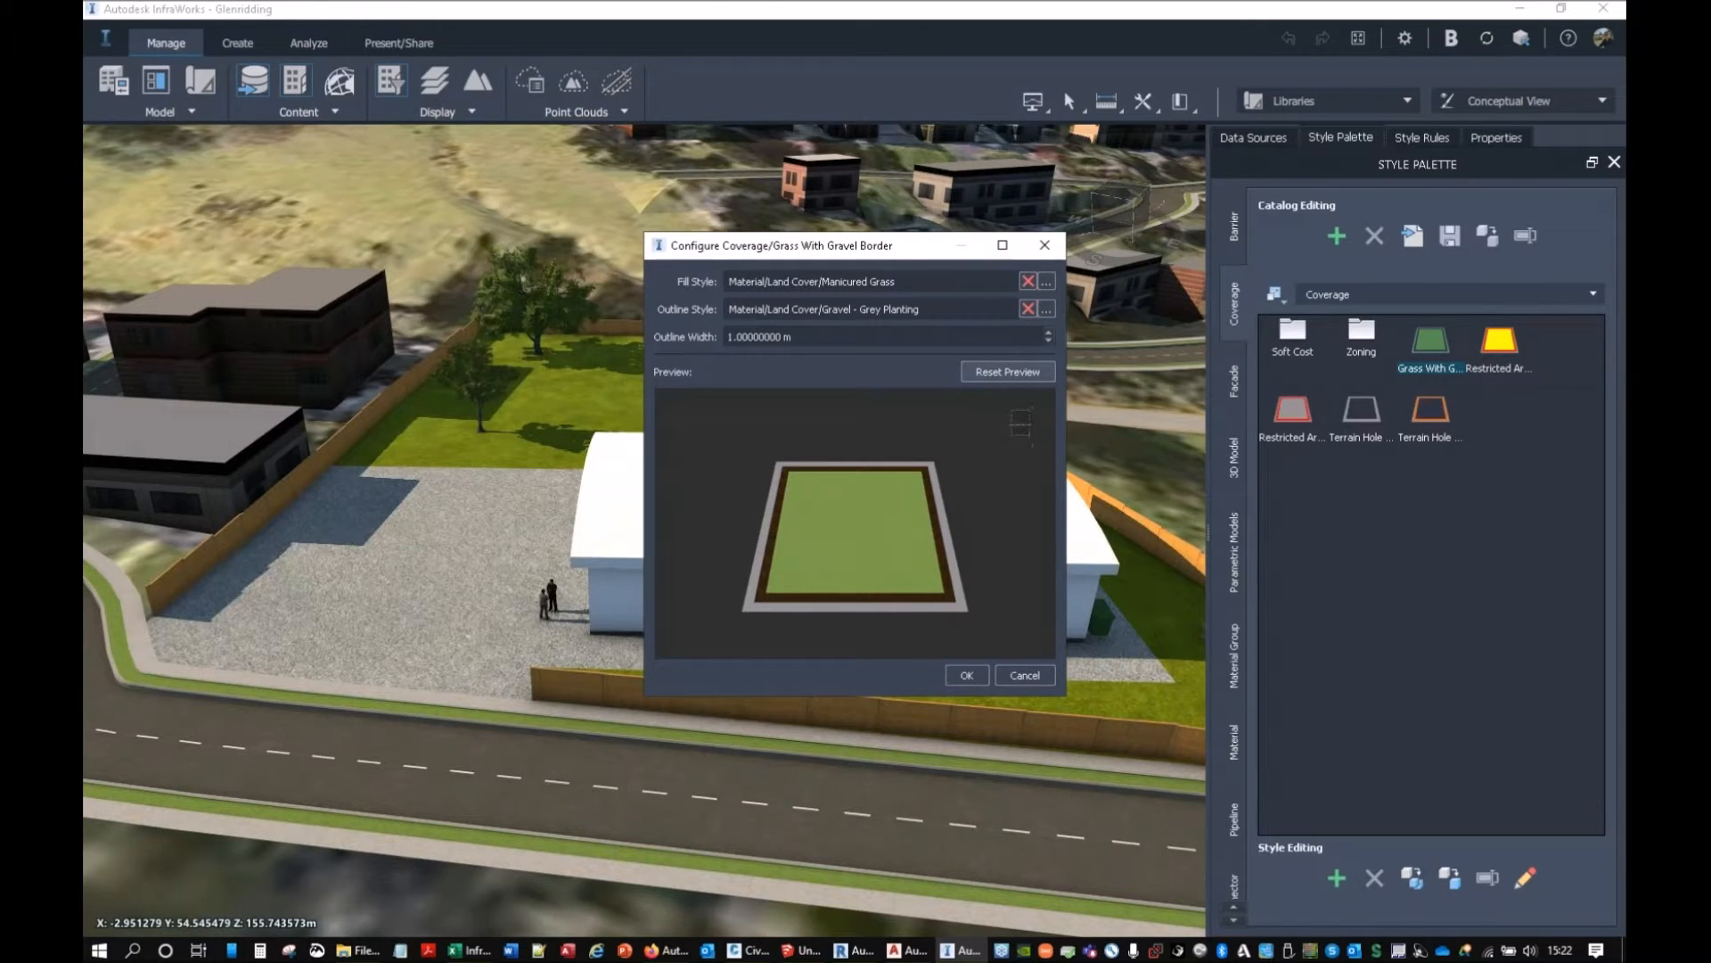
{"action": "left_click", "coordinate": [1044, 245]}
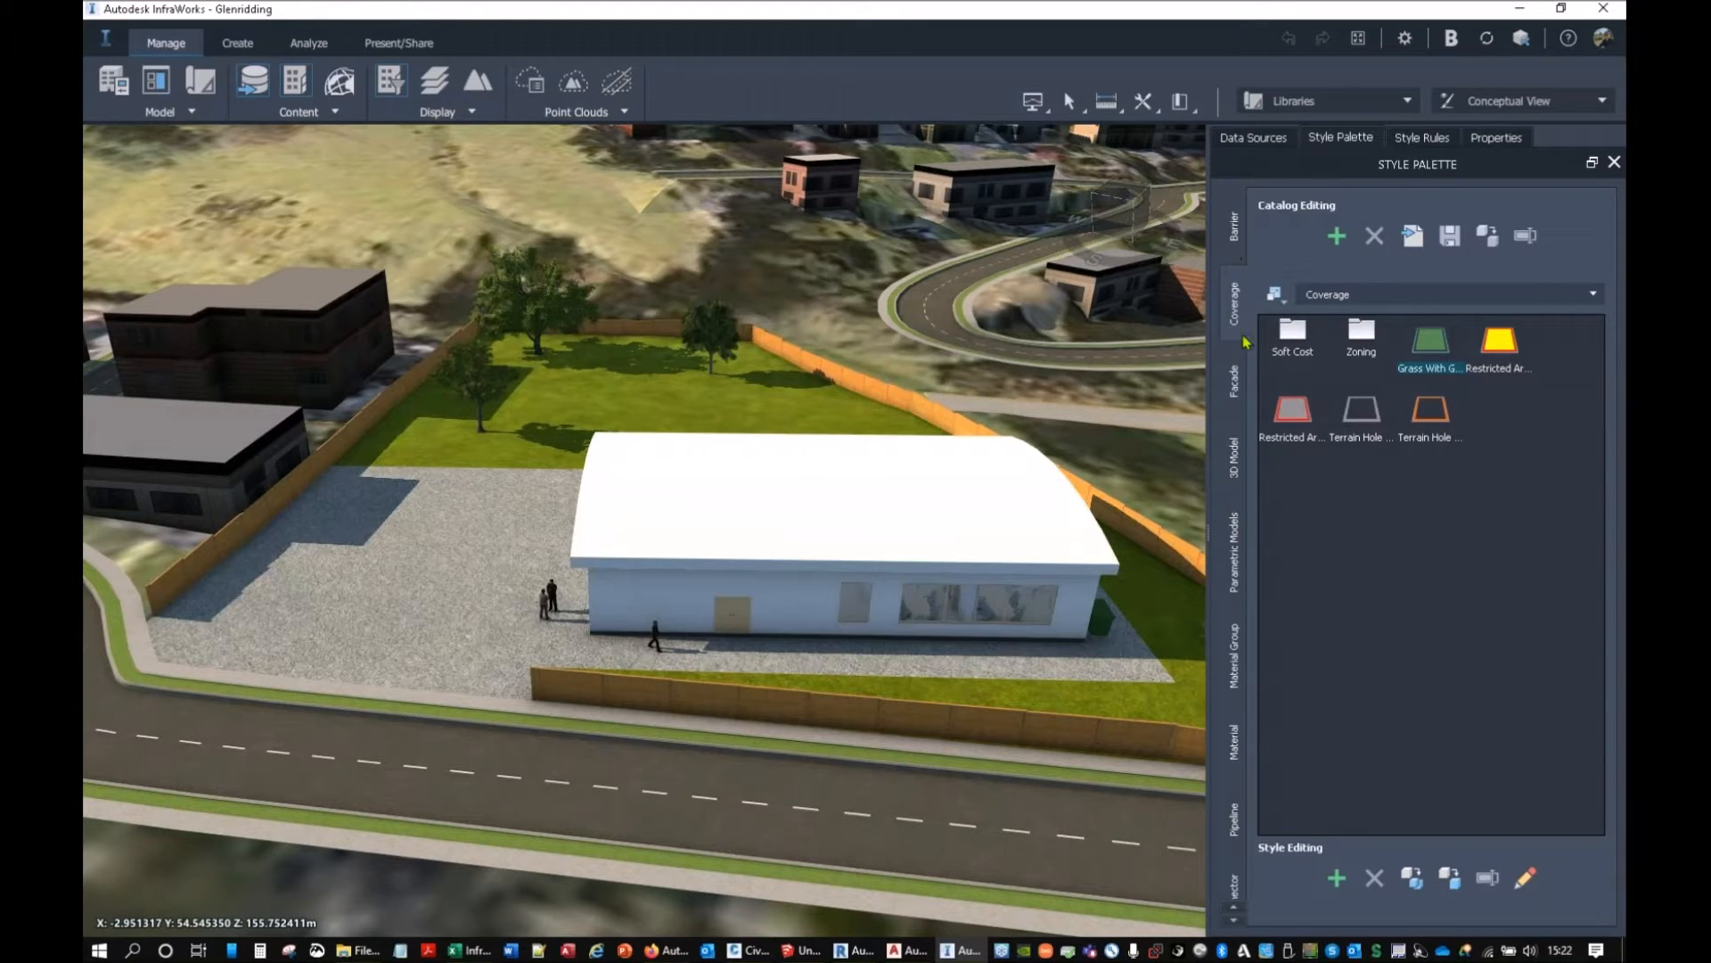
Inspect the Achilles brick facade style's layouts, block sequence and building preview, and close its configuration without changes.
{"action": "left_click", "coordinate": [1241, 392]}
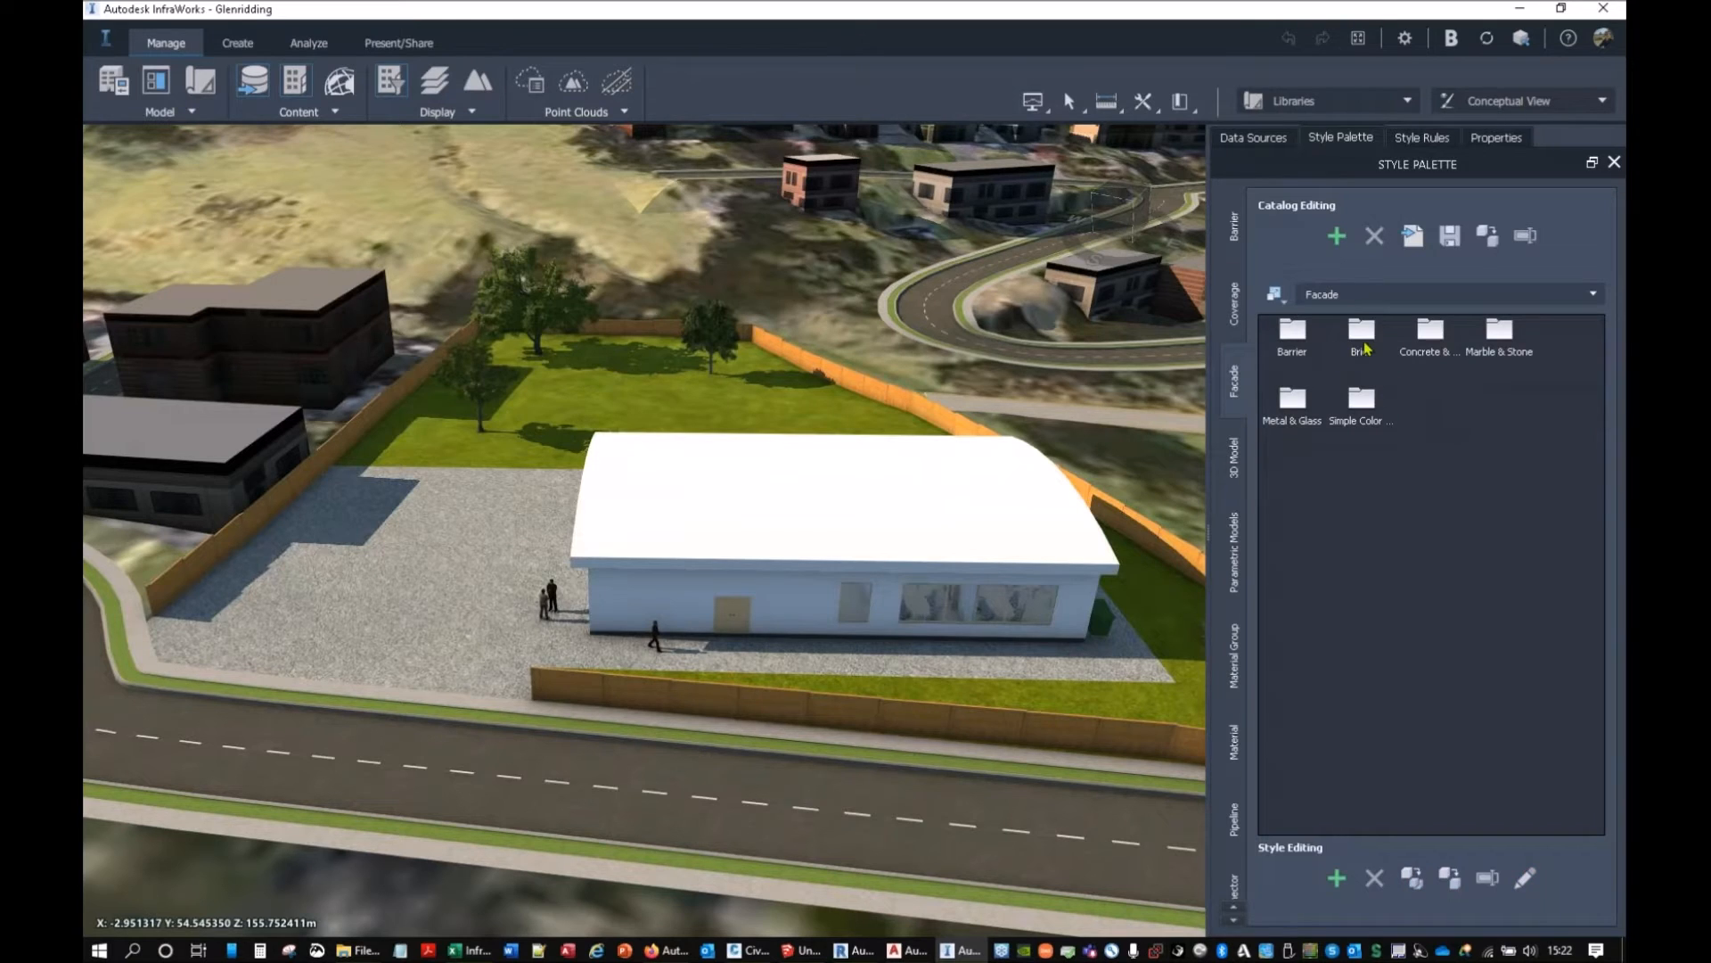
{"action": "double_click", "coordinate": [1364, 345]}
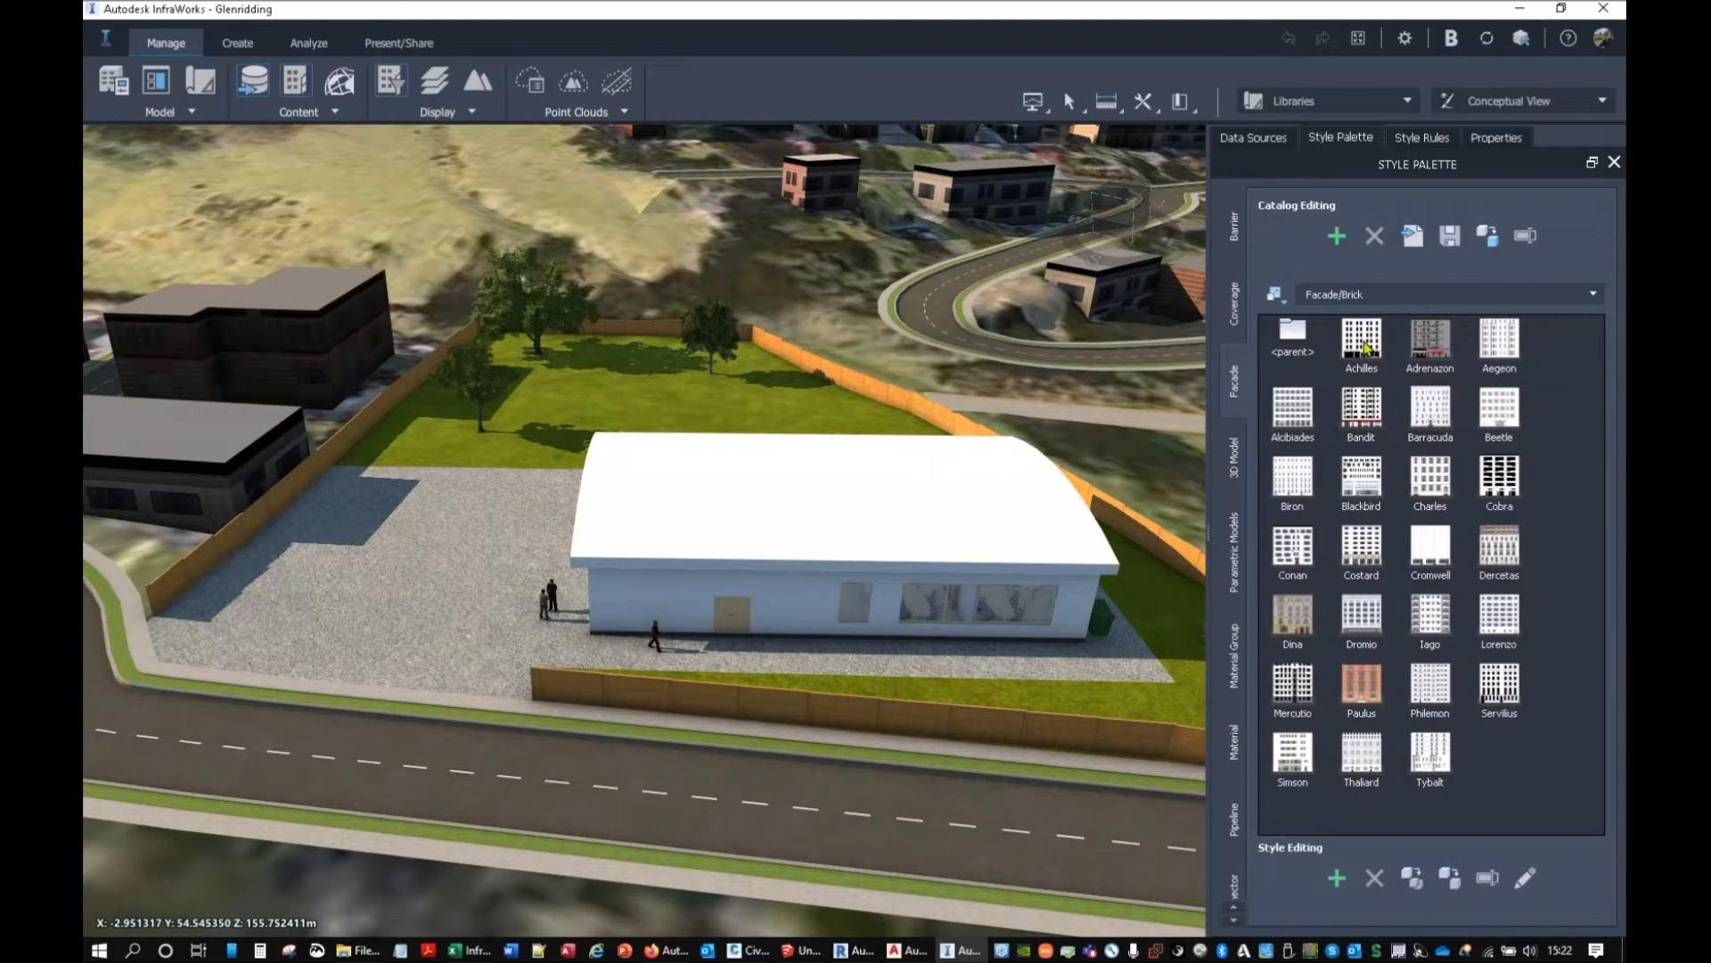
{"action": "double_click", "coordinate": [1364, 346]}
{"action": "mouse_move", "coordinate": [874, 722]}
{"action": "left_mouse_down"}
{"action": "mouse_move", "coordinate": [862, 738]}
{"action": "mouse_move", "coordinate": [801, 737]}
{"action": "mouse_move", "coordinate": [867, 713]}
{"action": "left_mouse_up"}
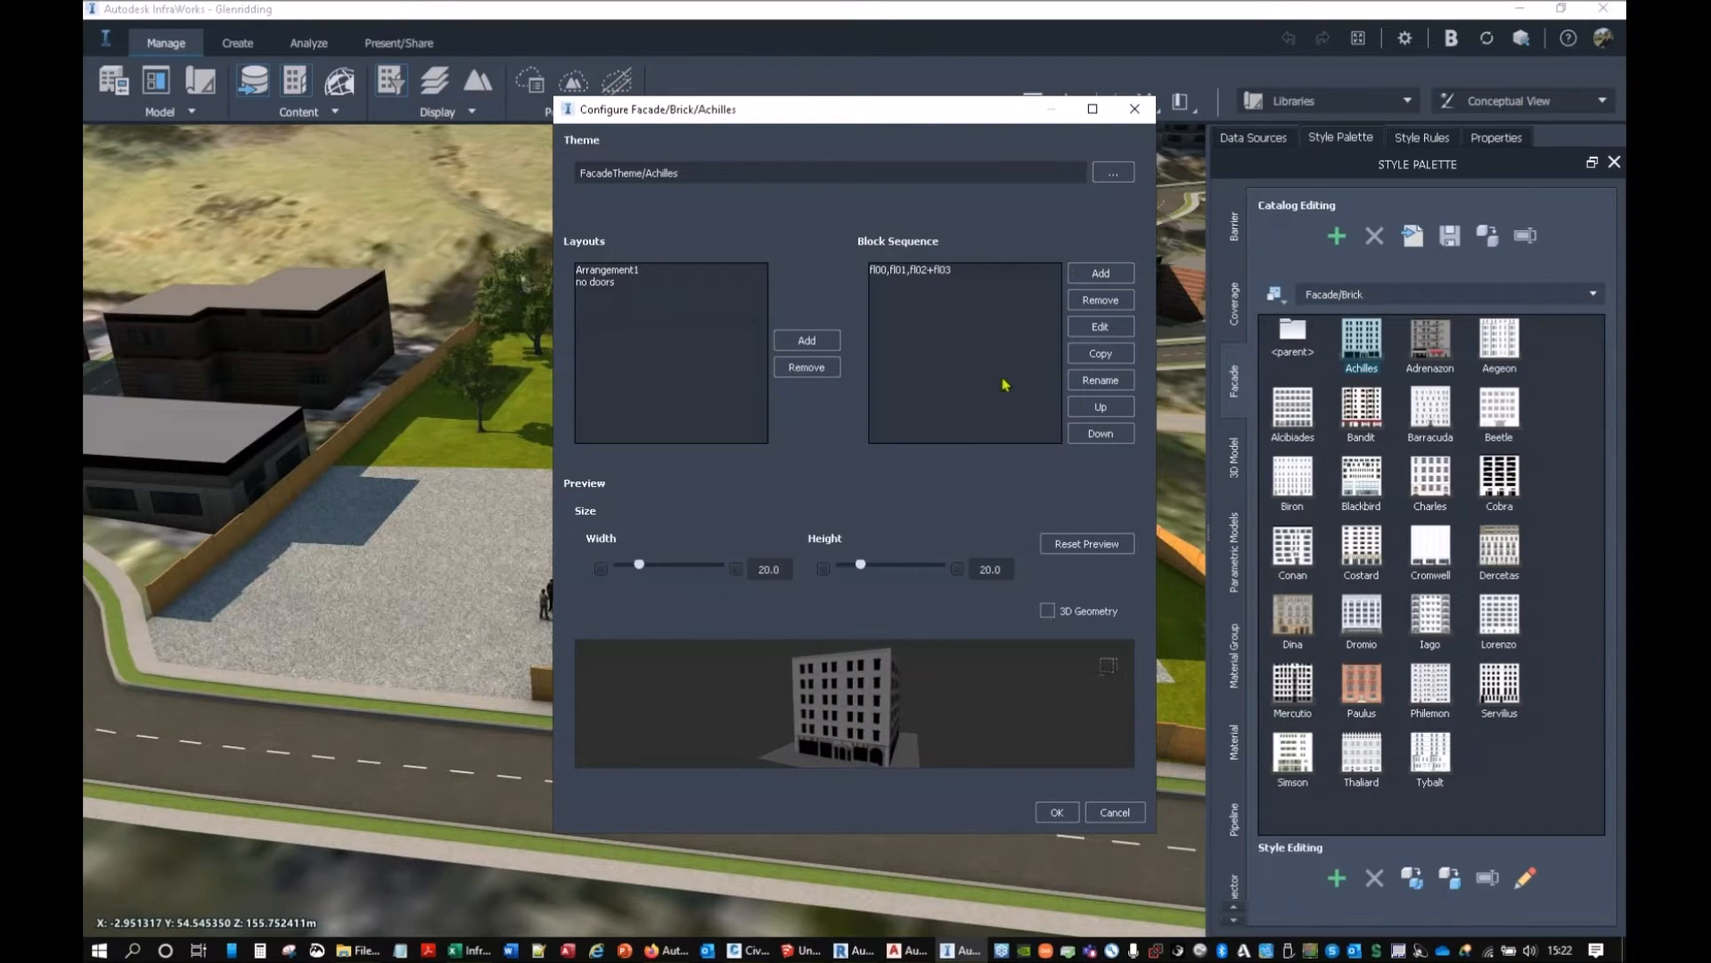
{"action": "left_click", "coordinate": [1134, 109]}
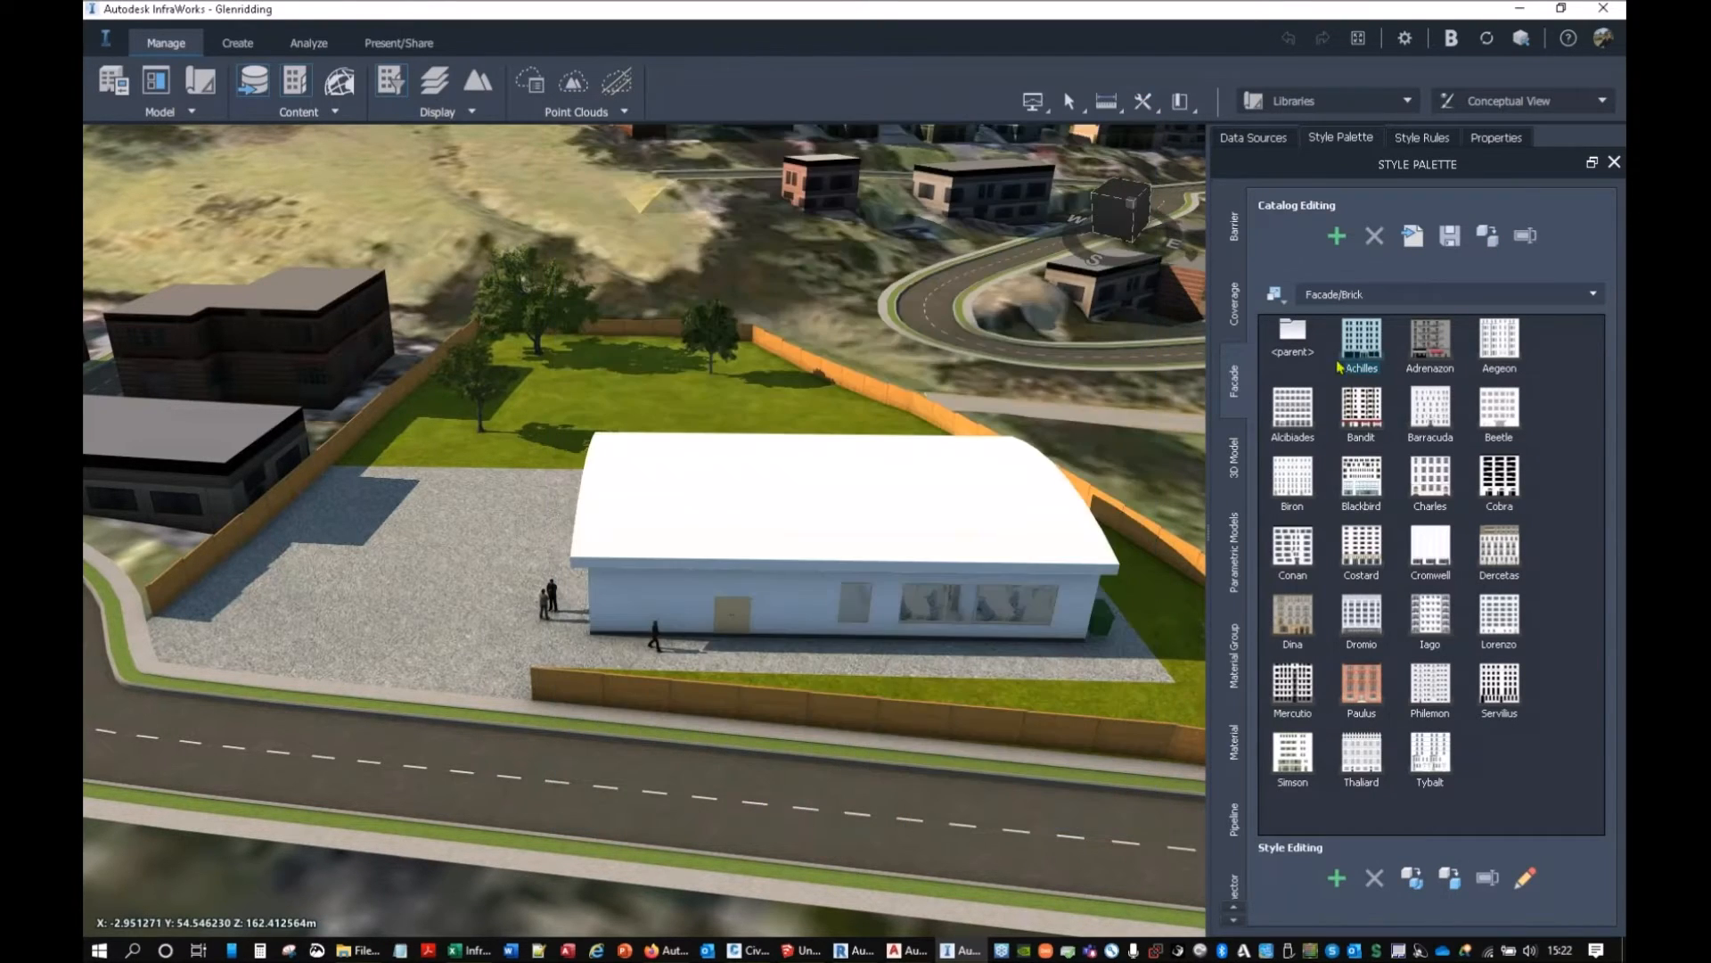
Browse the City Furniture folder of the 3D Model catalog to review its available models.
{"action": "left_click", "coordinate": [1234, 455]}
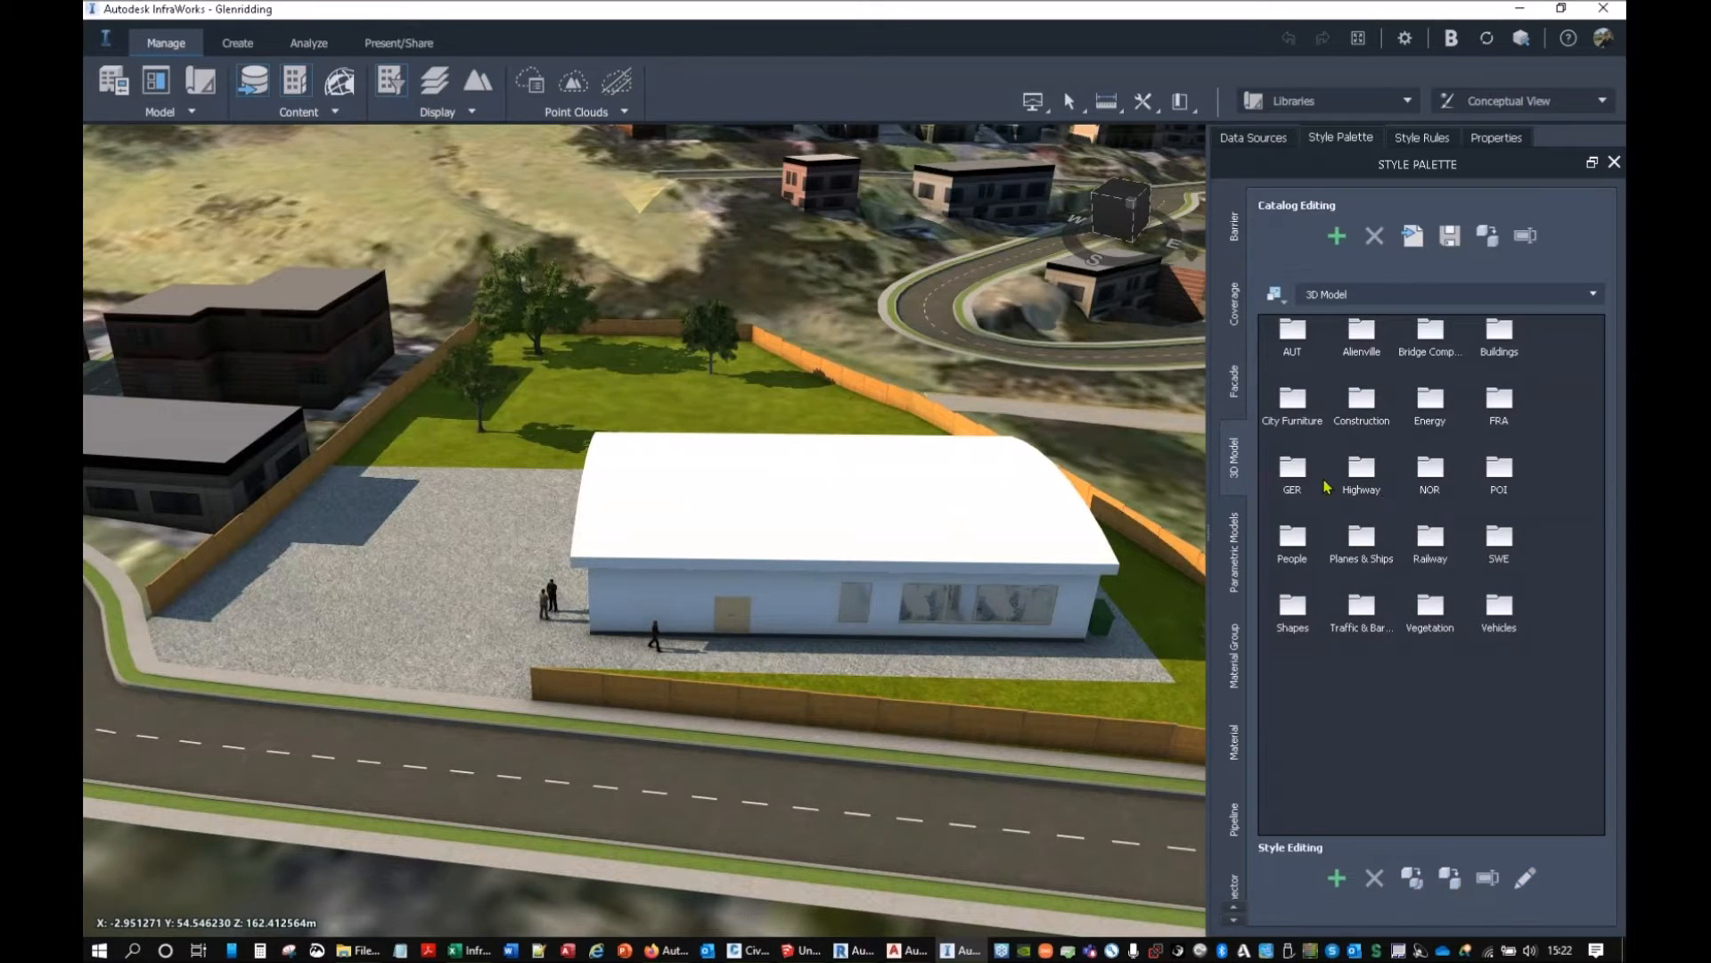
{"action": "double_click", "coordinate": [1292, 401]}
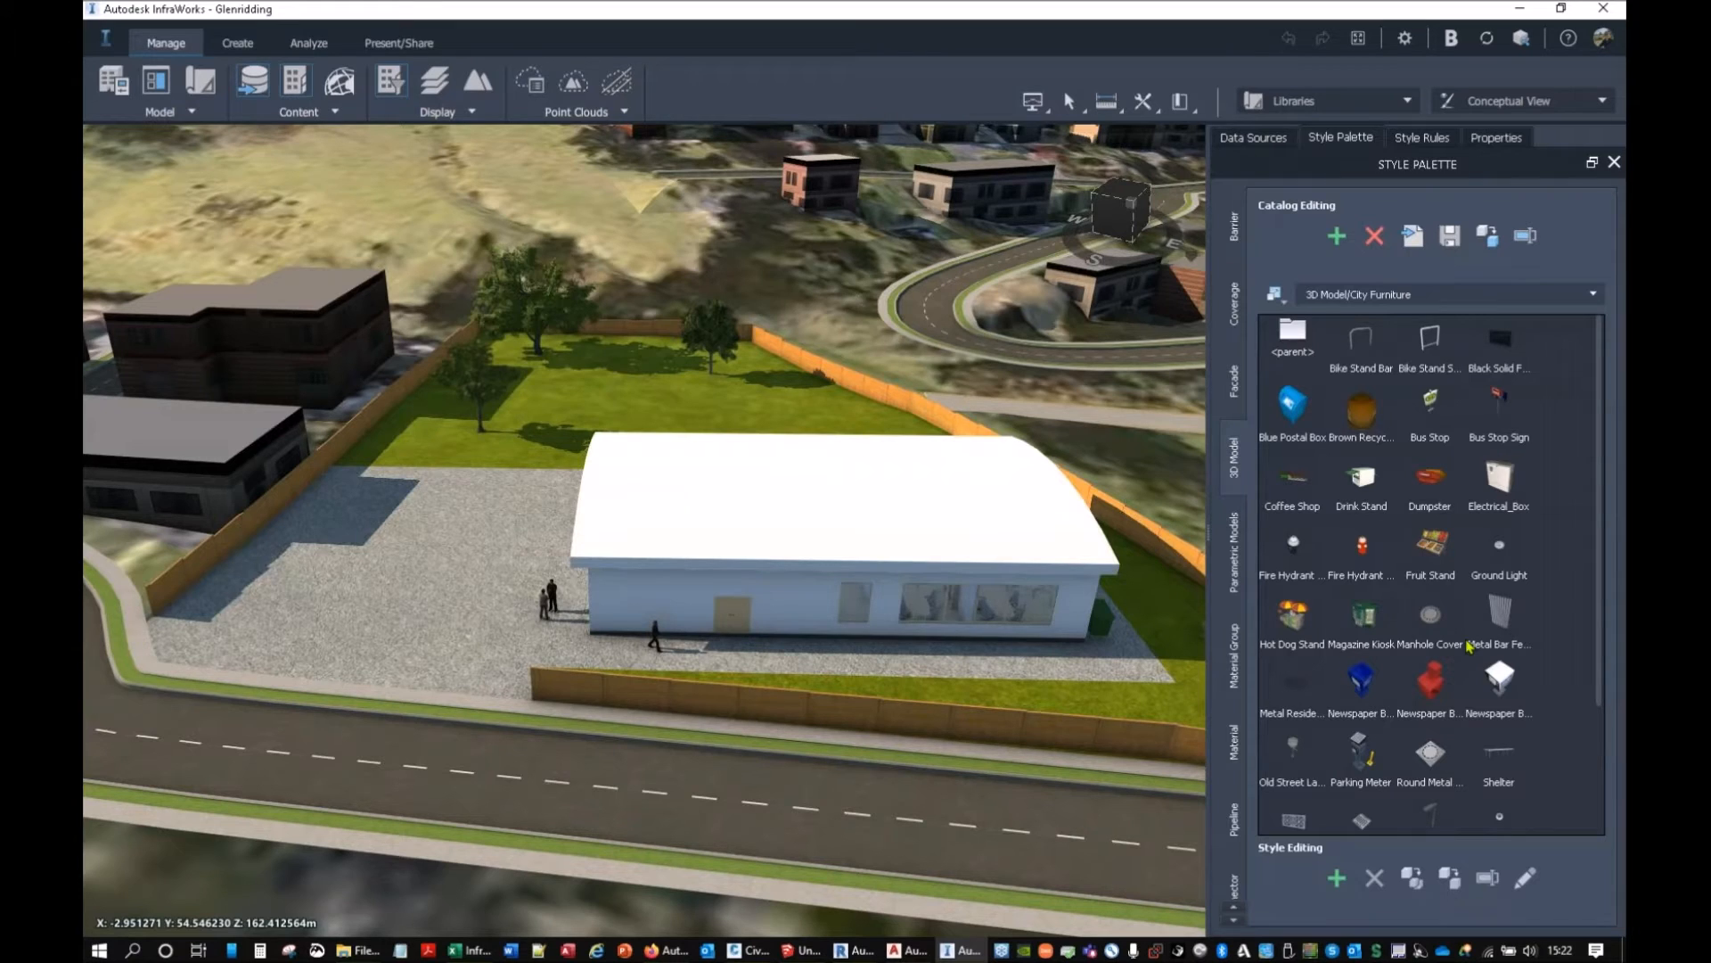
{"action": "scroll", "coordinate": [1505, 606], "scroll_direction": "down", "scroll_amount": 3}
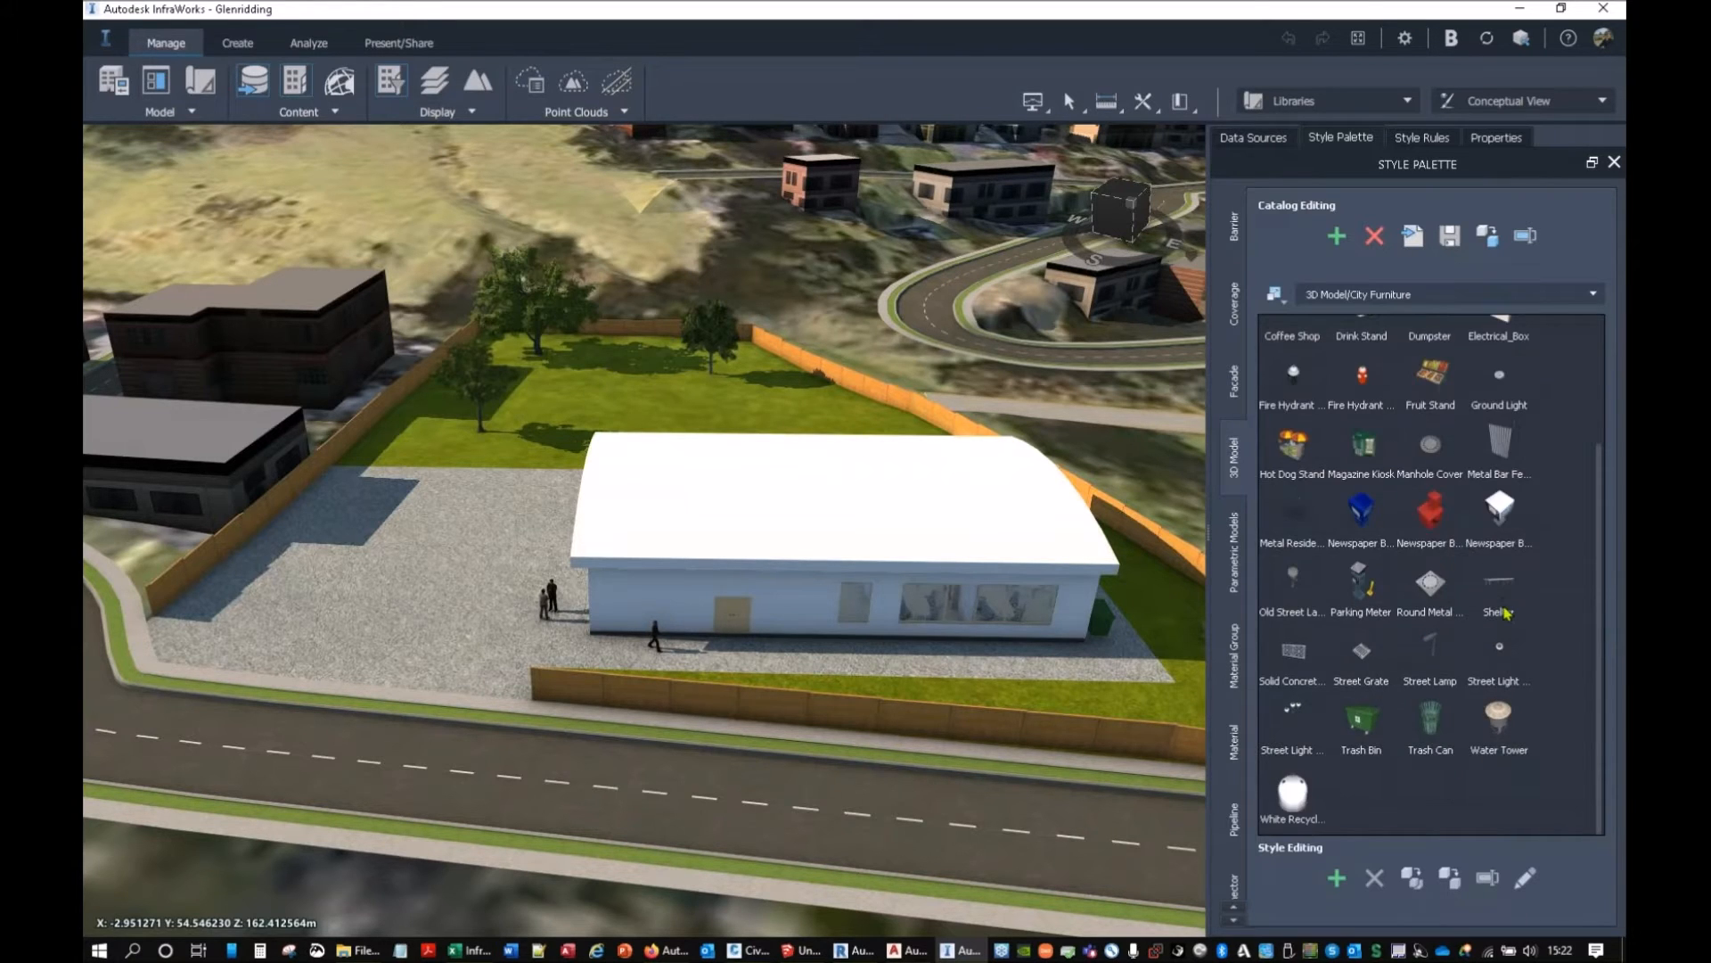
{"action": "scroll", "coordinate": [1504, 612], "scroll_direction": "up", "scroll_amount": 3}
Inspect the Electrical_Box style's configuration with an enlarged, rotated preview, including its model handling option, and close it without changes.
{"action": "double_click", "coordinate": [1500, 482]}
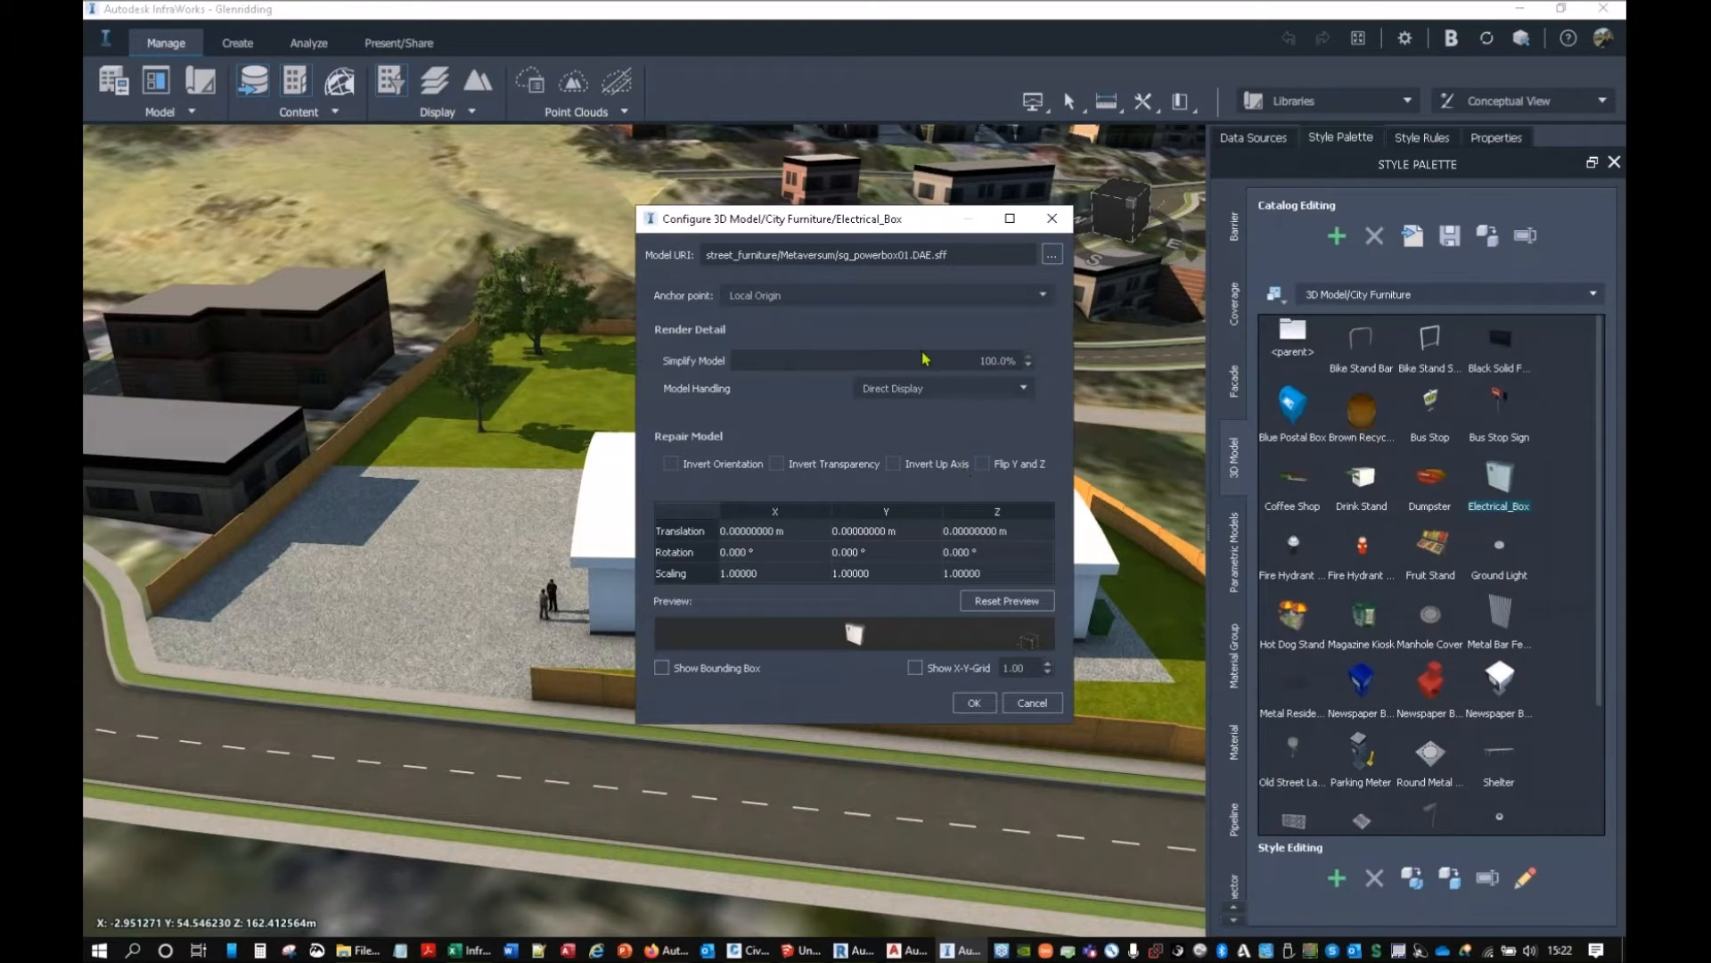
{"action": "left_click_drag", "start_coordinate": [881, 227], "coordinate": [843, 133]}
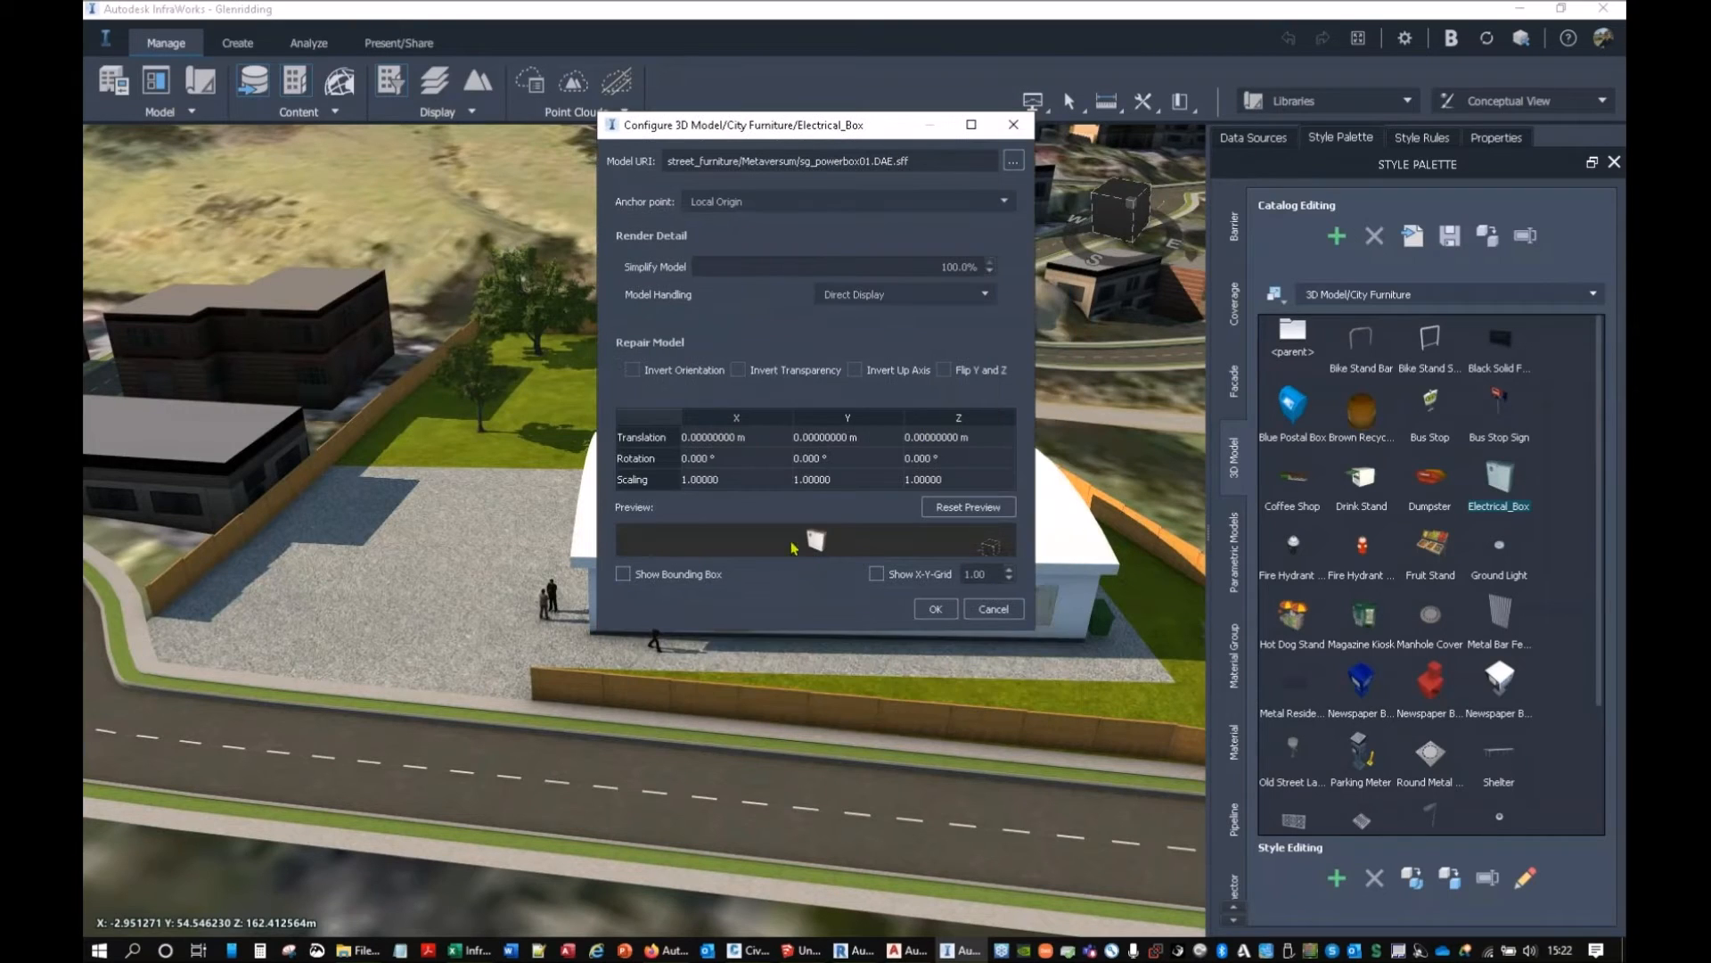
{"action": "left_click_drag", "start_coordinate": [1035, 633], "coordinate": [1197, 893]}
{"action": "left_click_drag", "start_coordinate": [958, 723], "coordinate": [921, 711]}
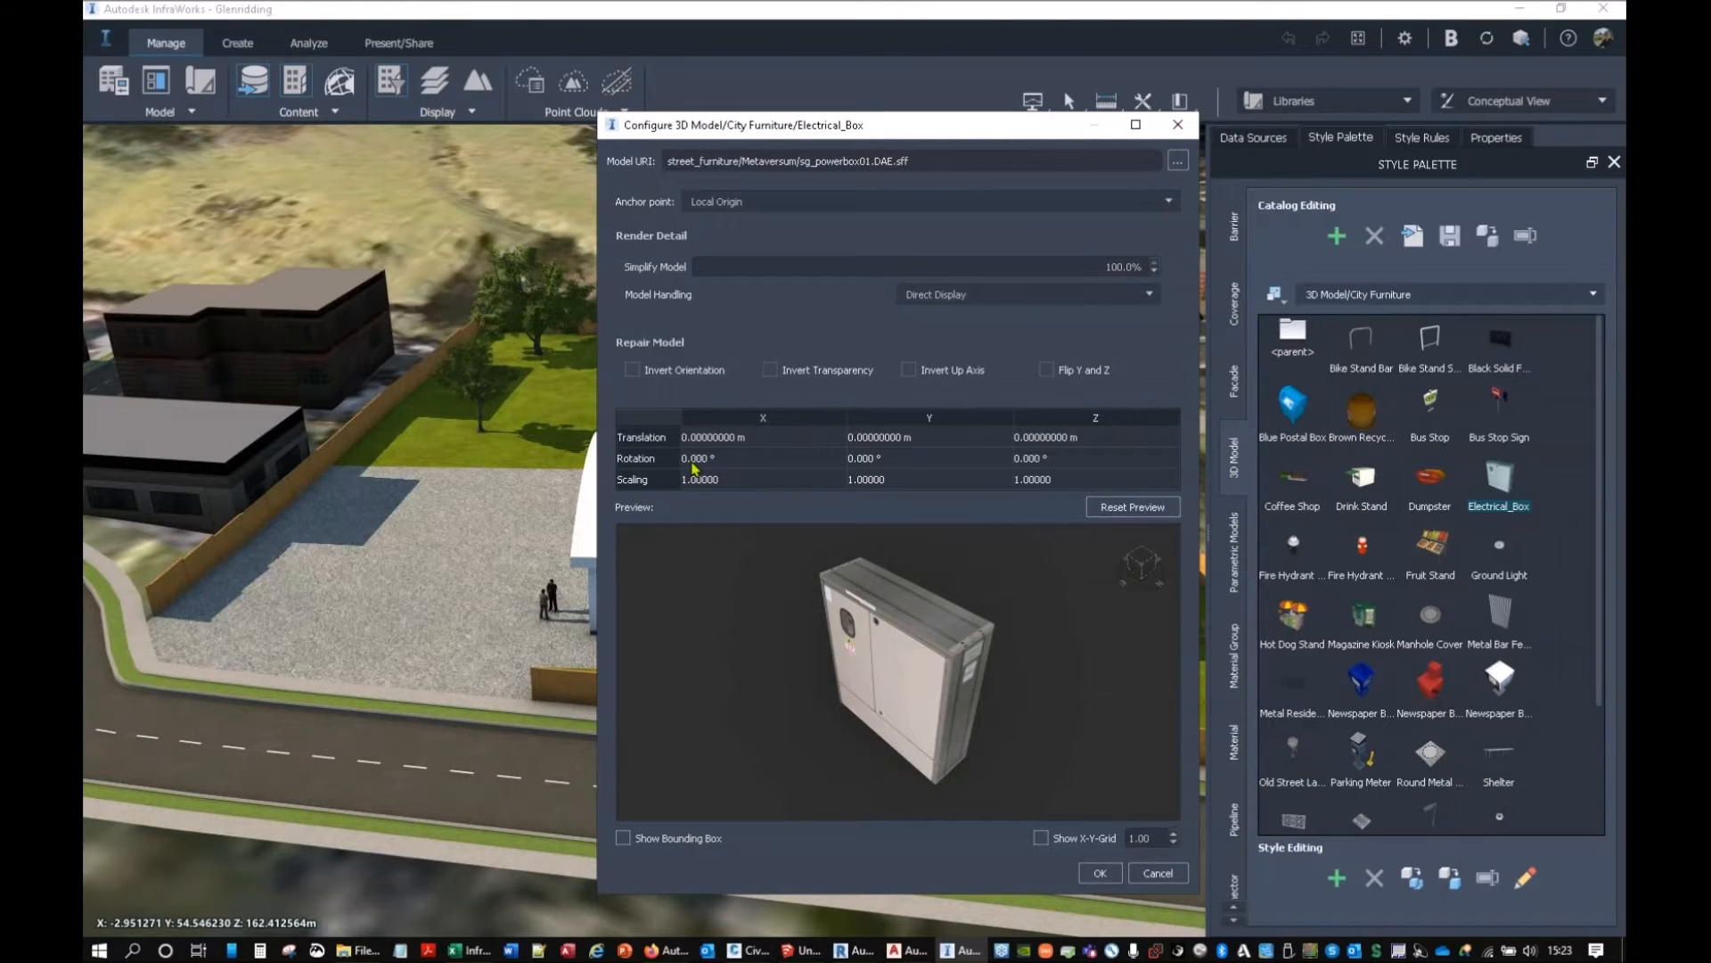
{"action": "left_click", "coordinate": [935, 299]}
{"action": "left_click", "coordinate": [1178, 125]}
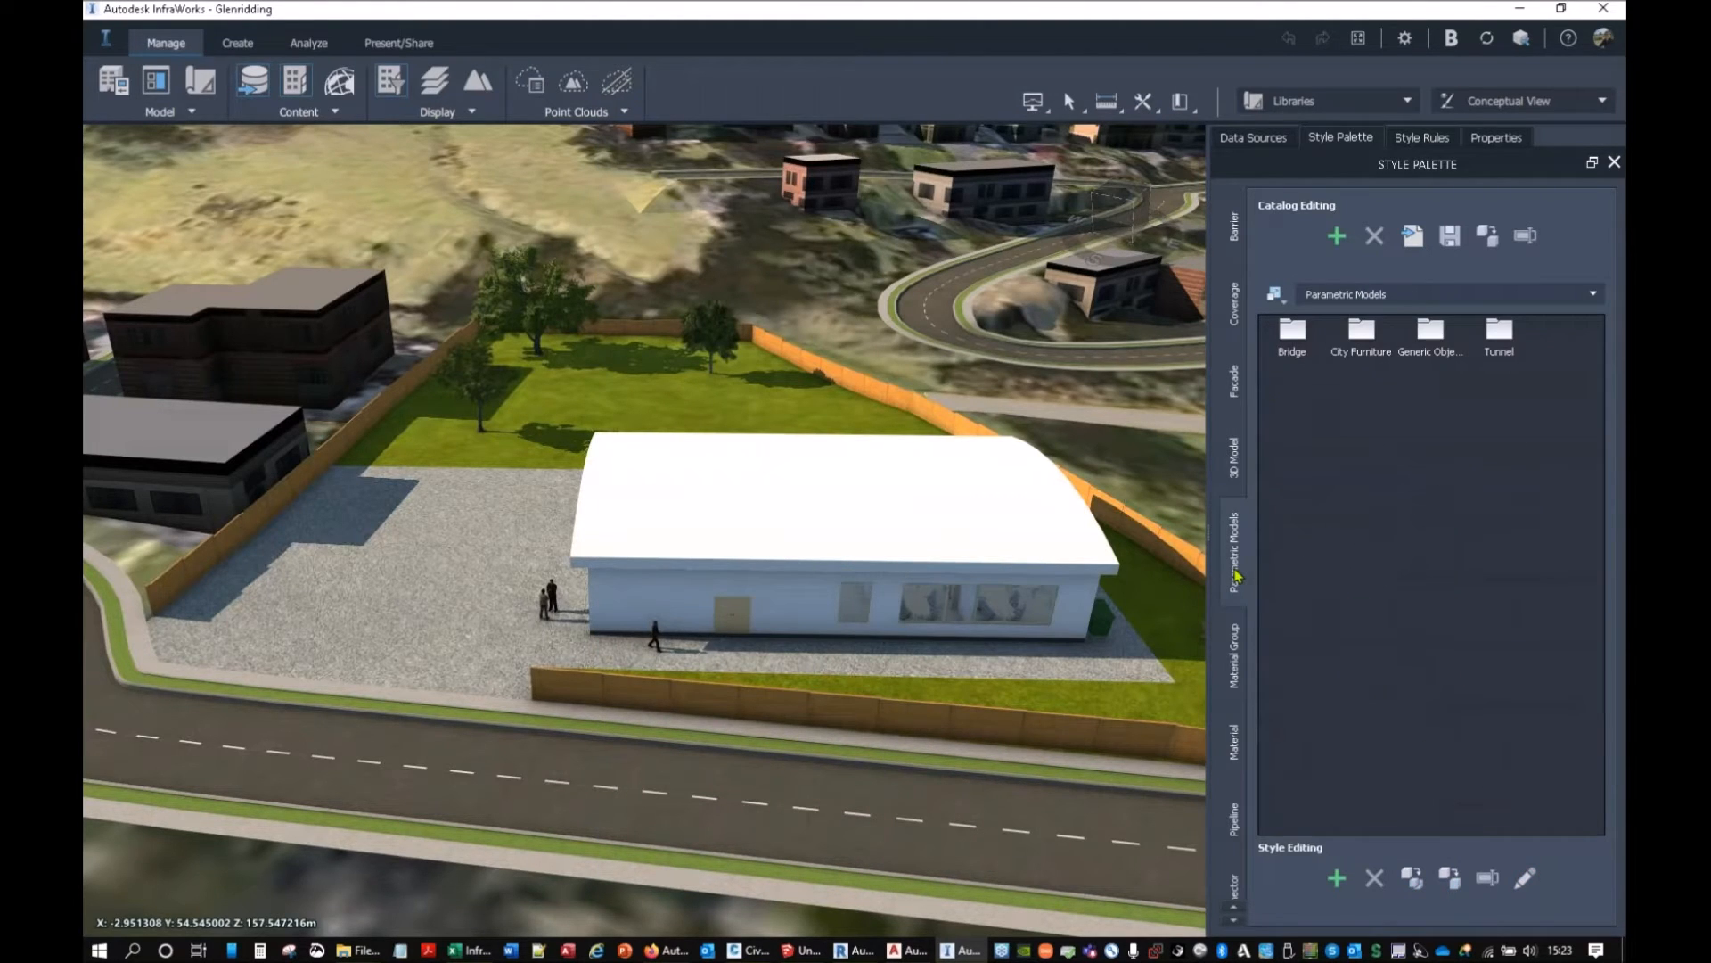
Inspect the Enhanced Abutment configuration in the bridge abutments of the Parametric Models catalog and close it without changes.
{"action": "double_click", "coordinate": [1306, 341]}
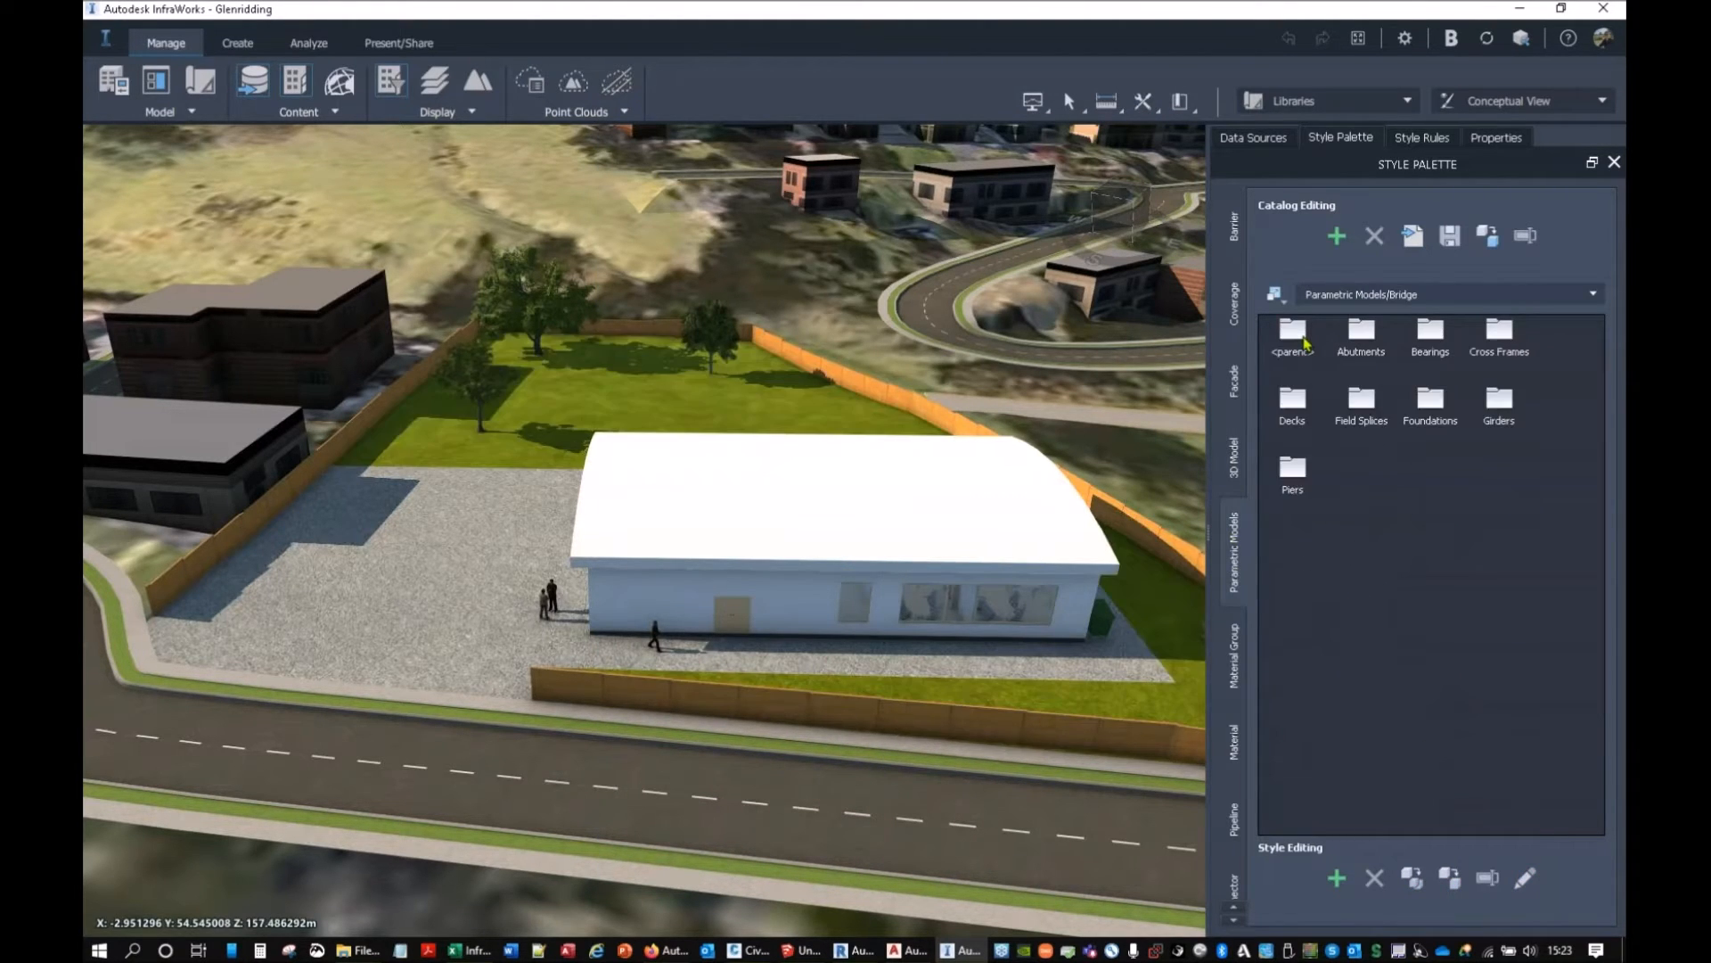
{"action": "double_click", "coordinate": [1364, 337]}
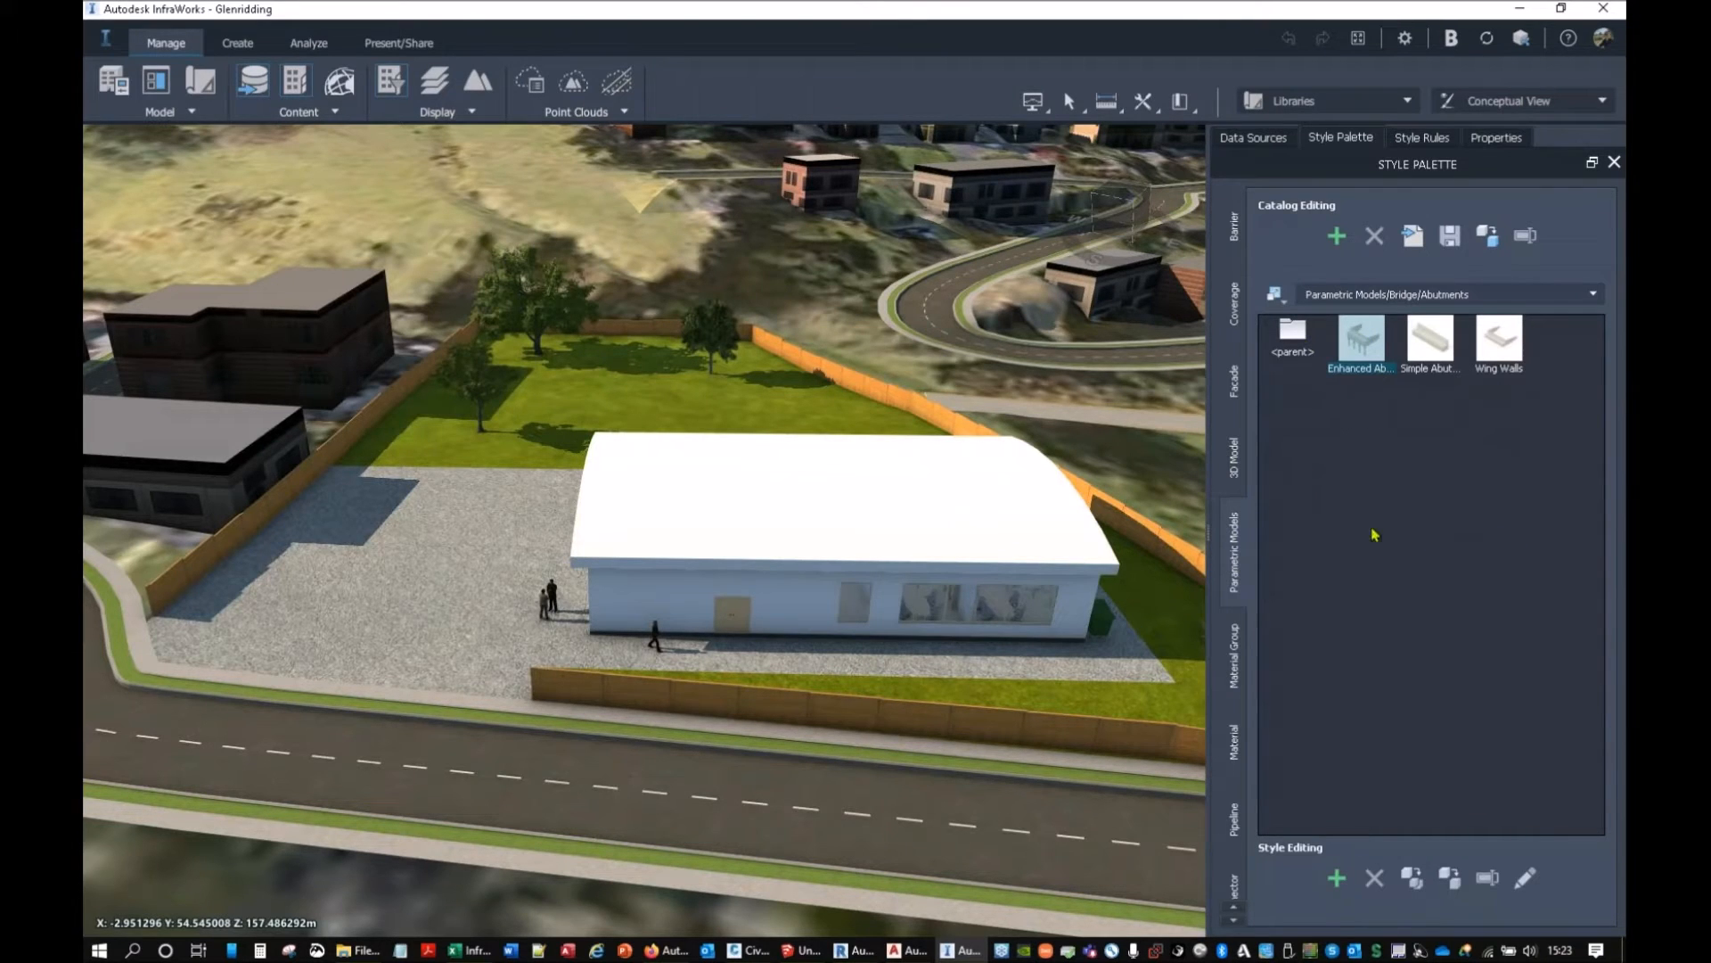
{"action": "double_click", "coordinate": [1378, 349]}
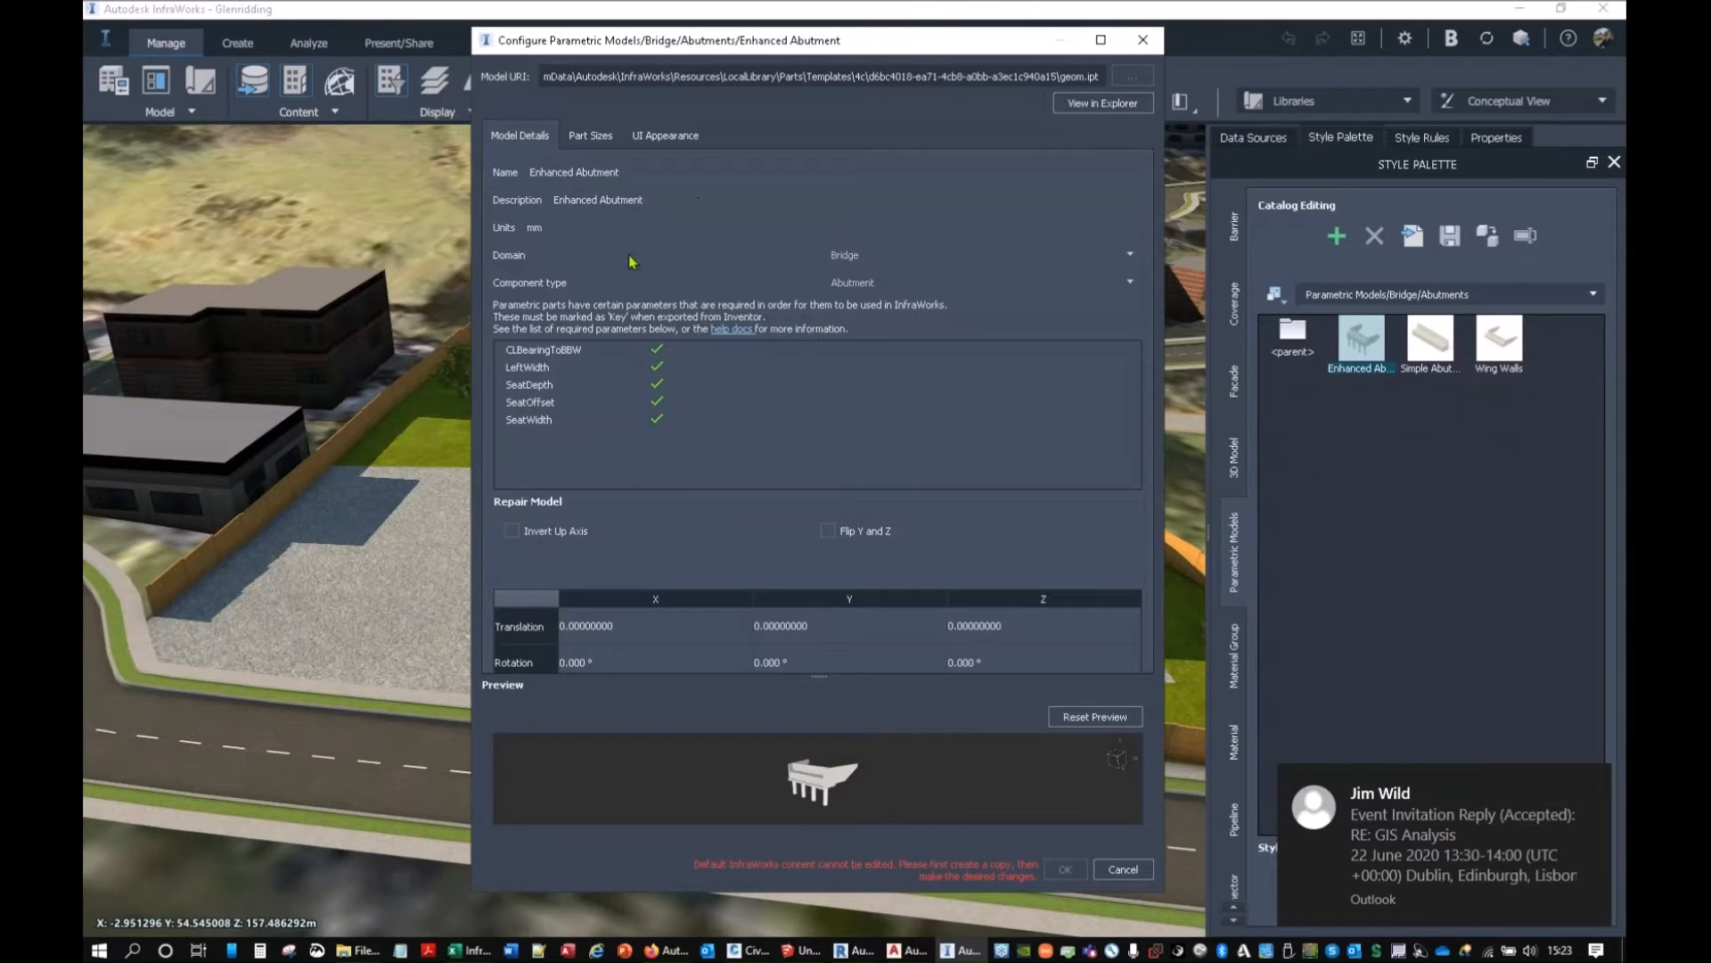
{"action": "left_click", "coordinate": [1588, 783]}
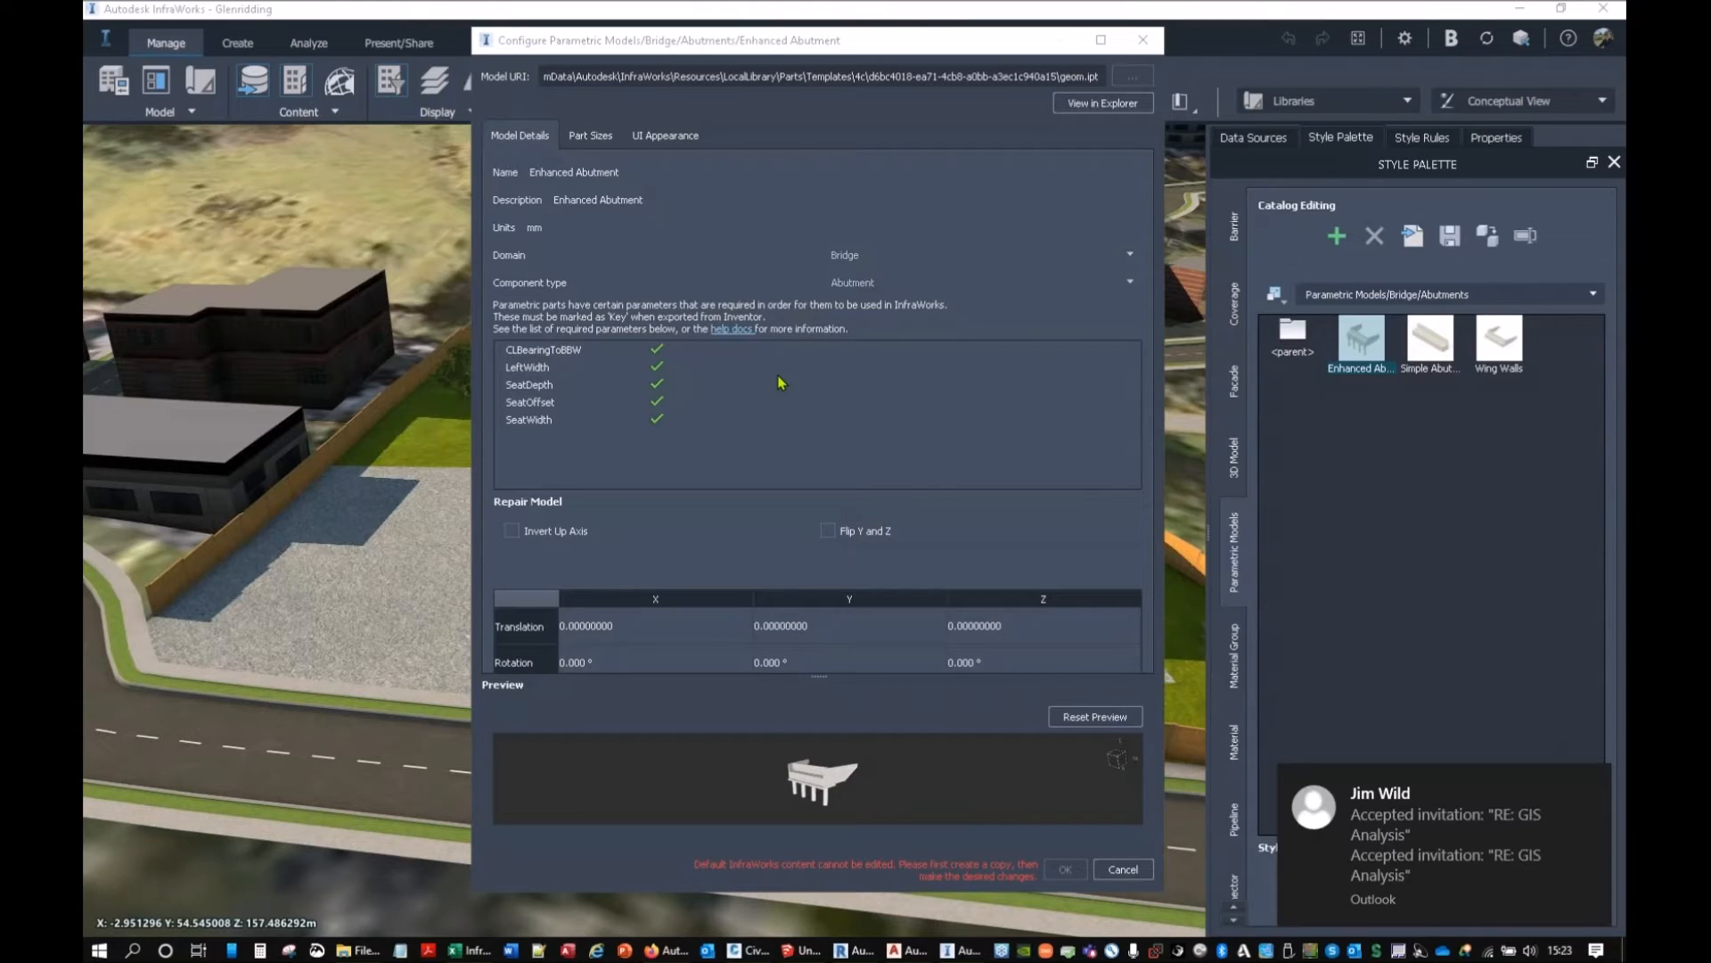
{"action": "left_click", "coordinate": [1591, 782]}
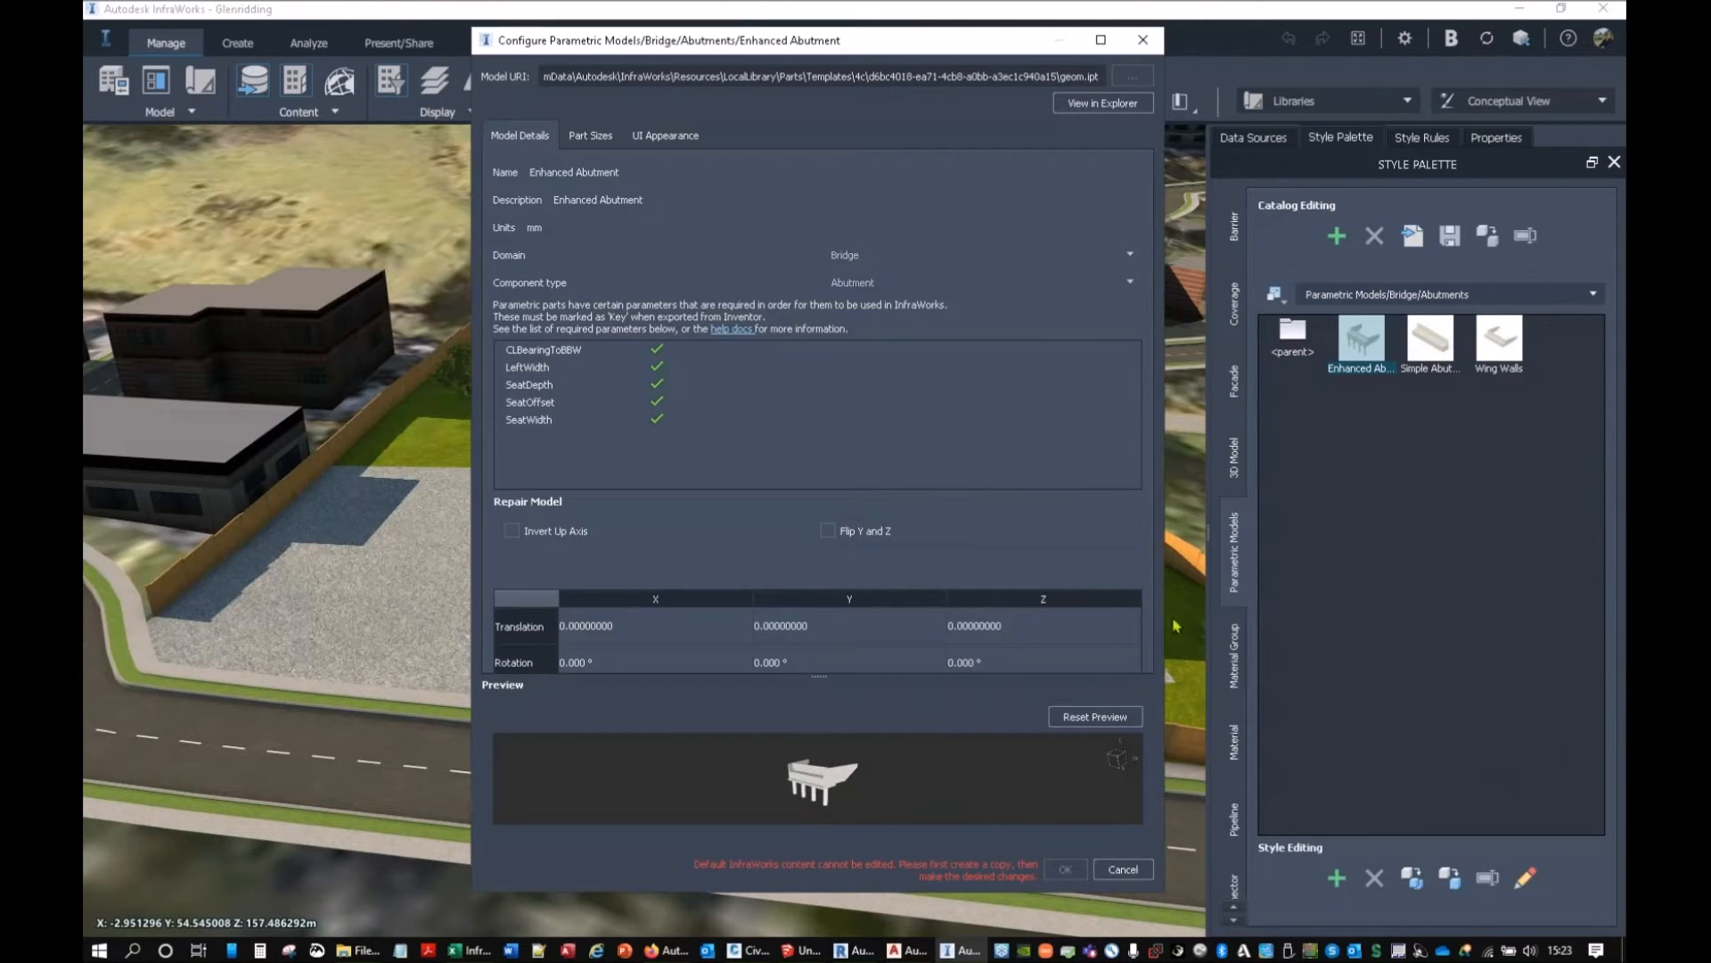
{"action": "left_click", "coordinate": [1143, 40]}
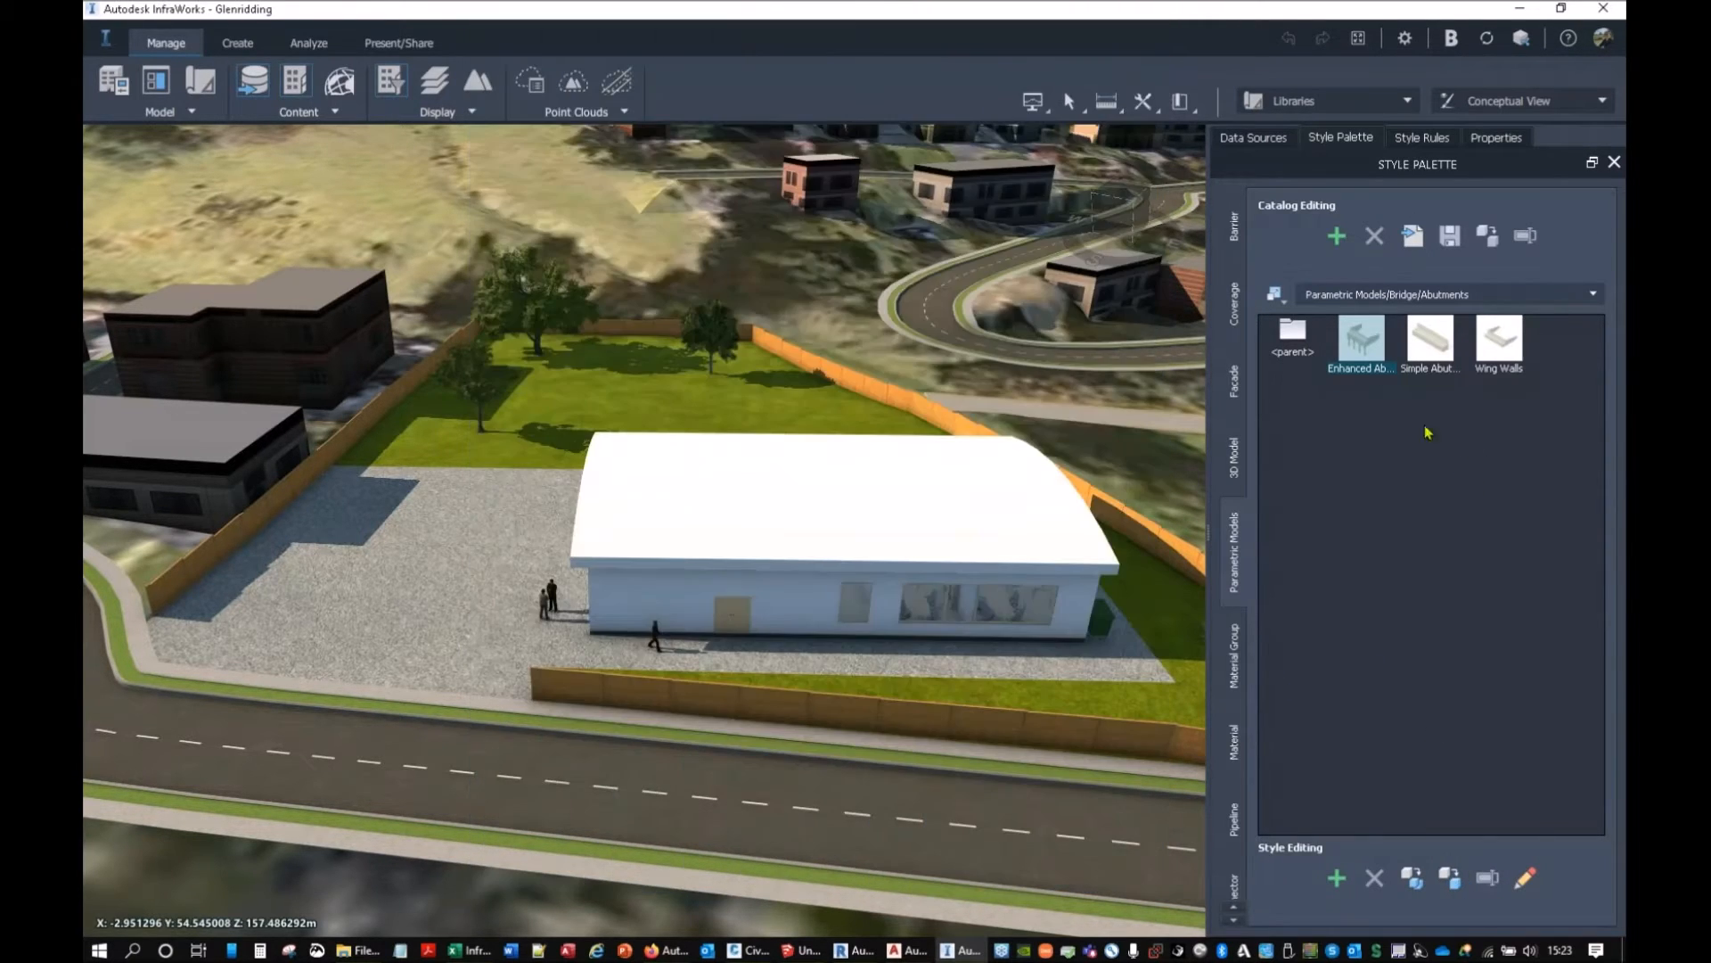
Review the styles and folders in the Material Group and Material catalogs.
{"action": "left_click", "coordinate": [1238, 652]}
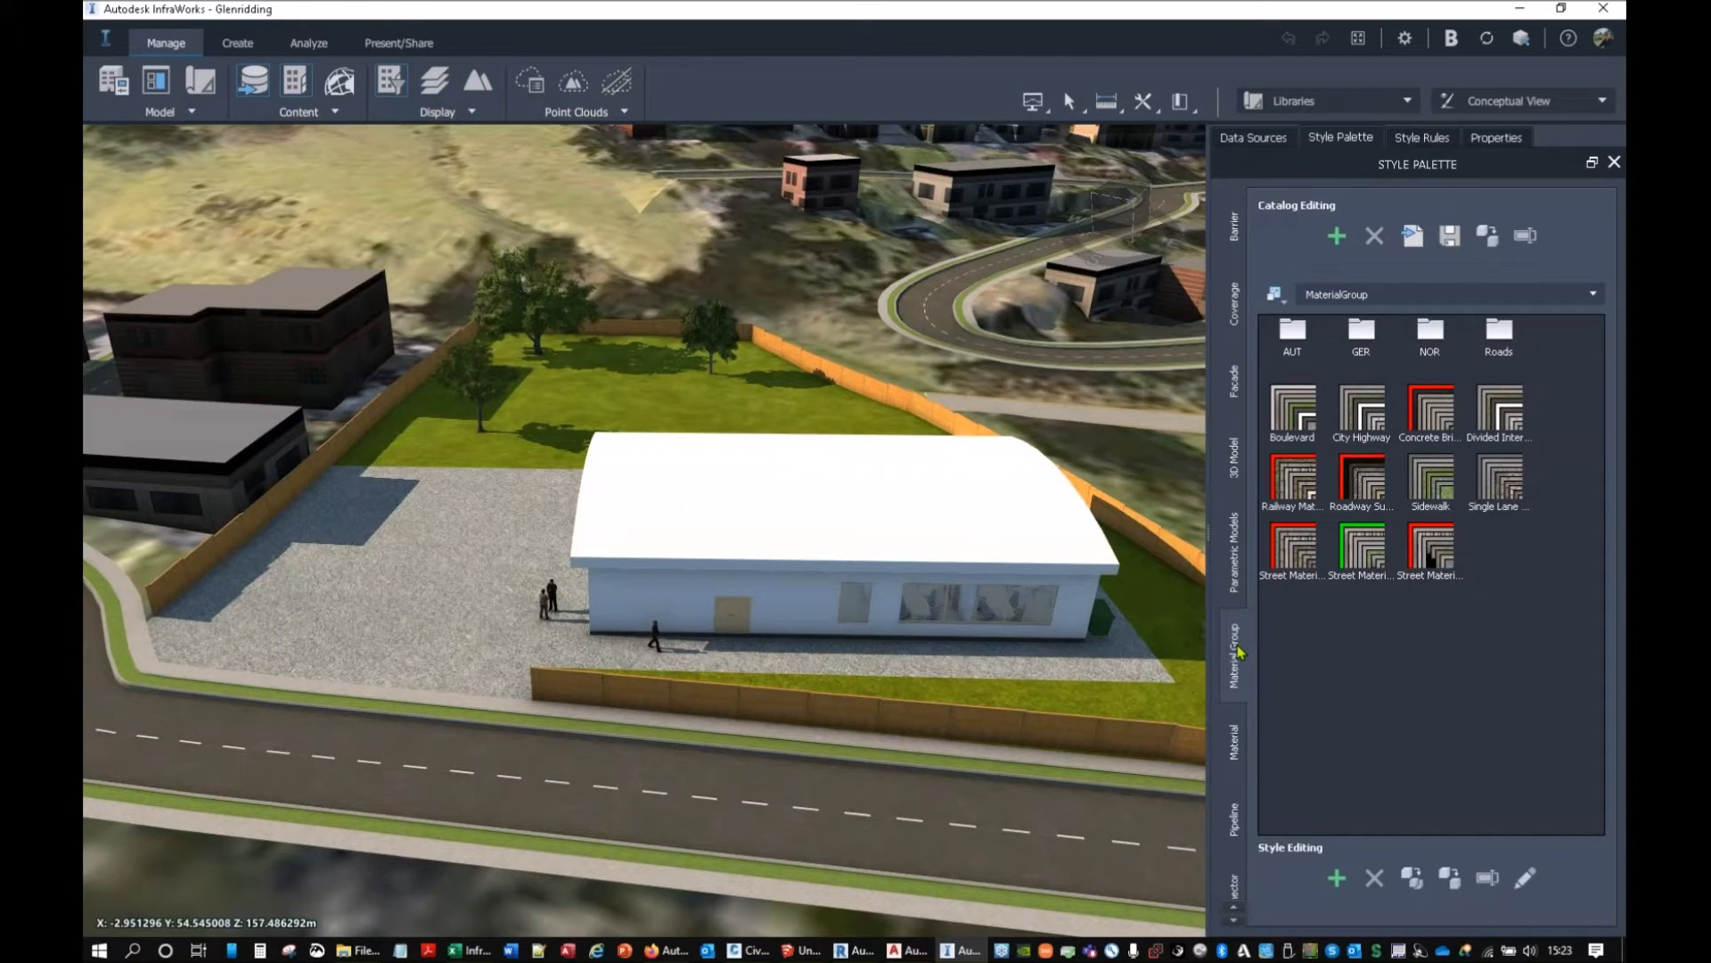
{"action": "left_click", "coordinate": [1235, 764]}
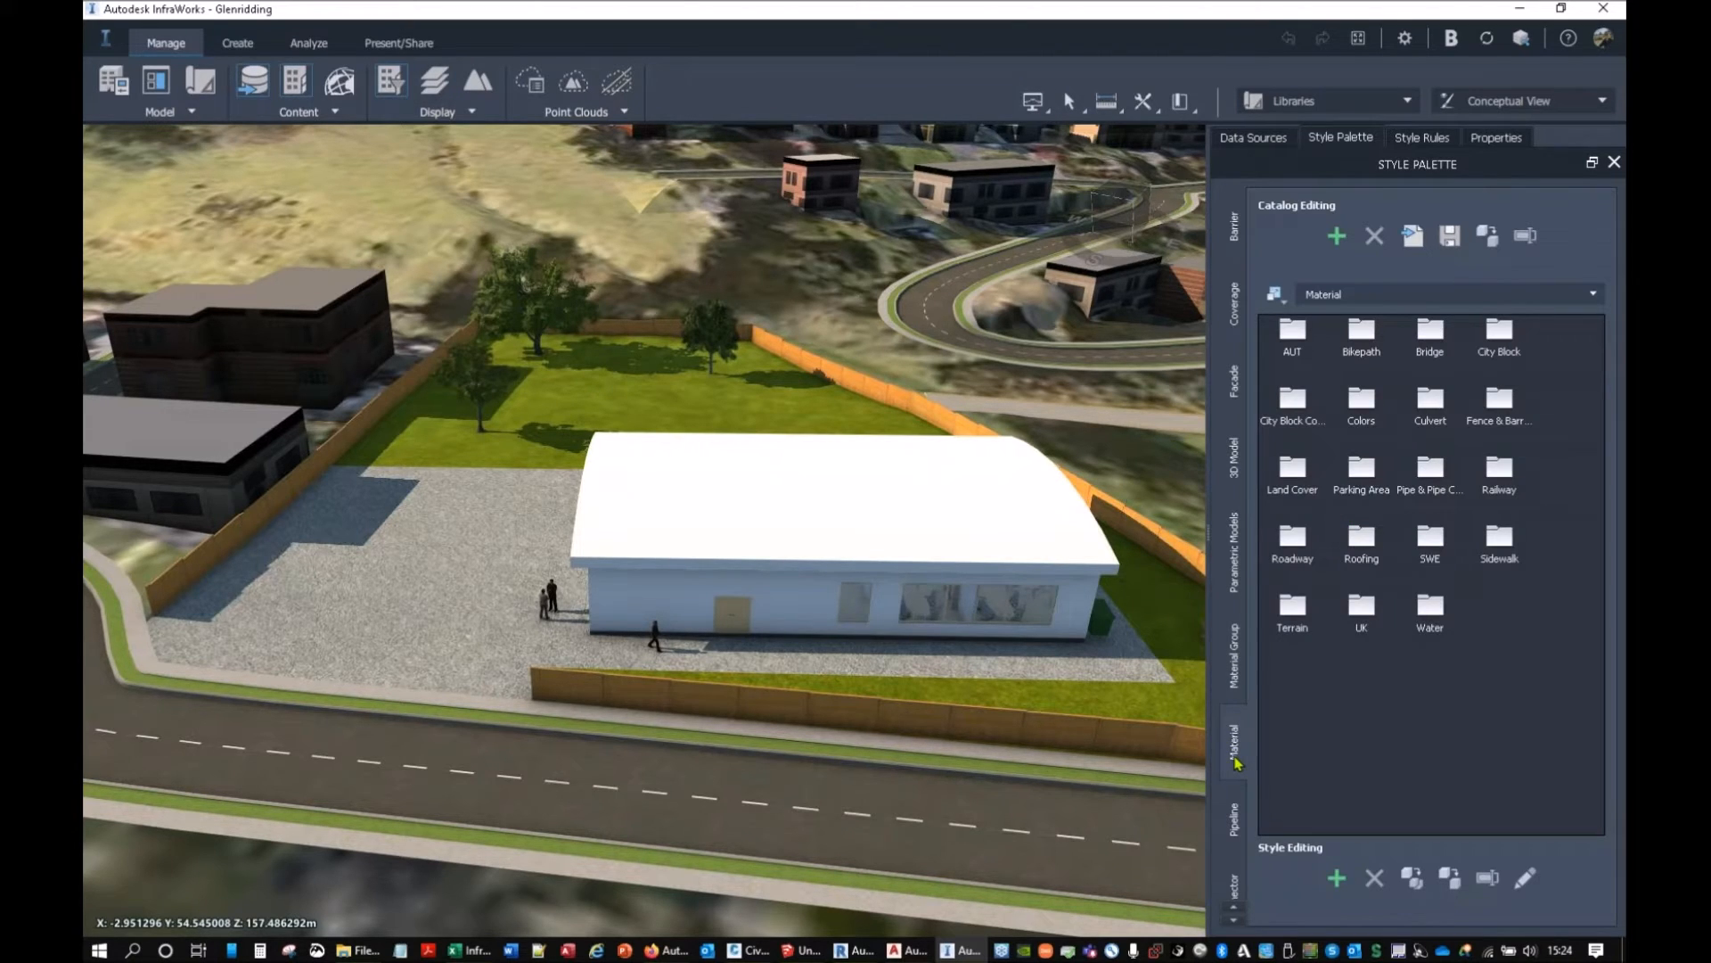
Inspect the Wood Fence texture settings in the Fence & Barrier folder of the Material catalog, after revisiting the Material Group catalog.
{"action": "left_click", "coordinate": [1235, 658]}
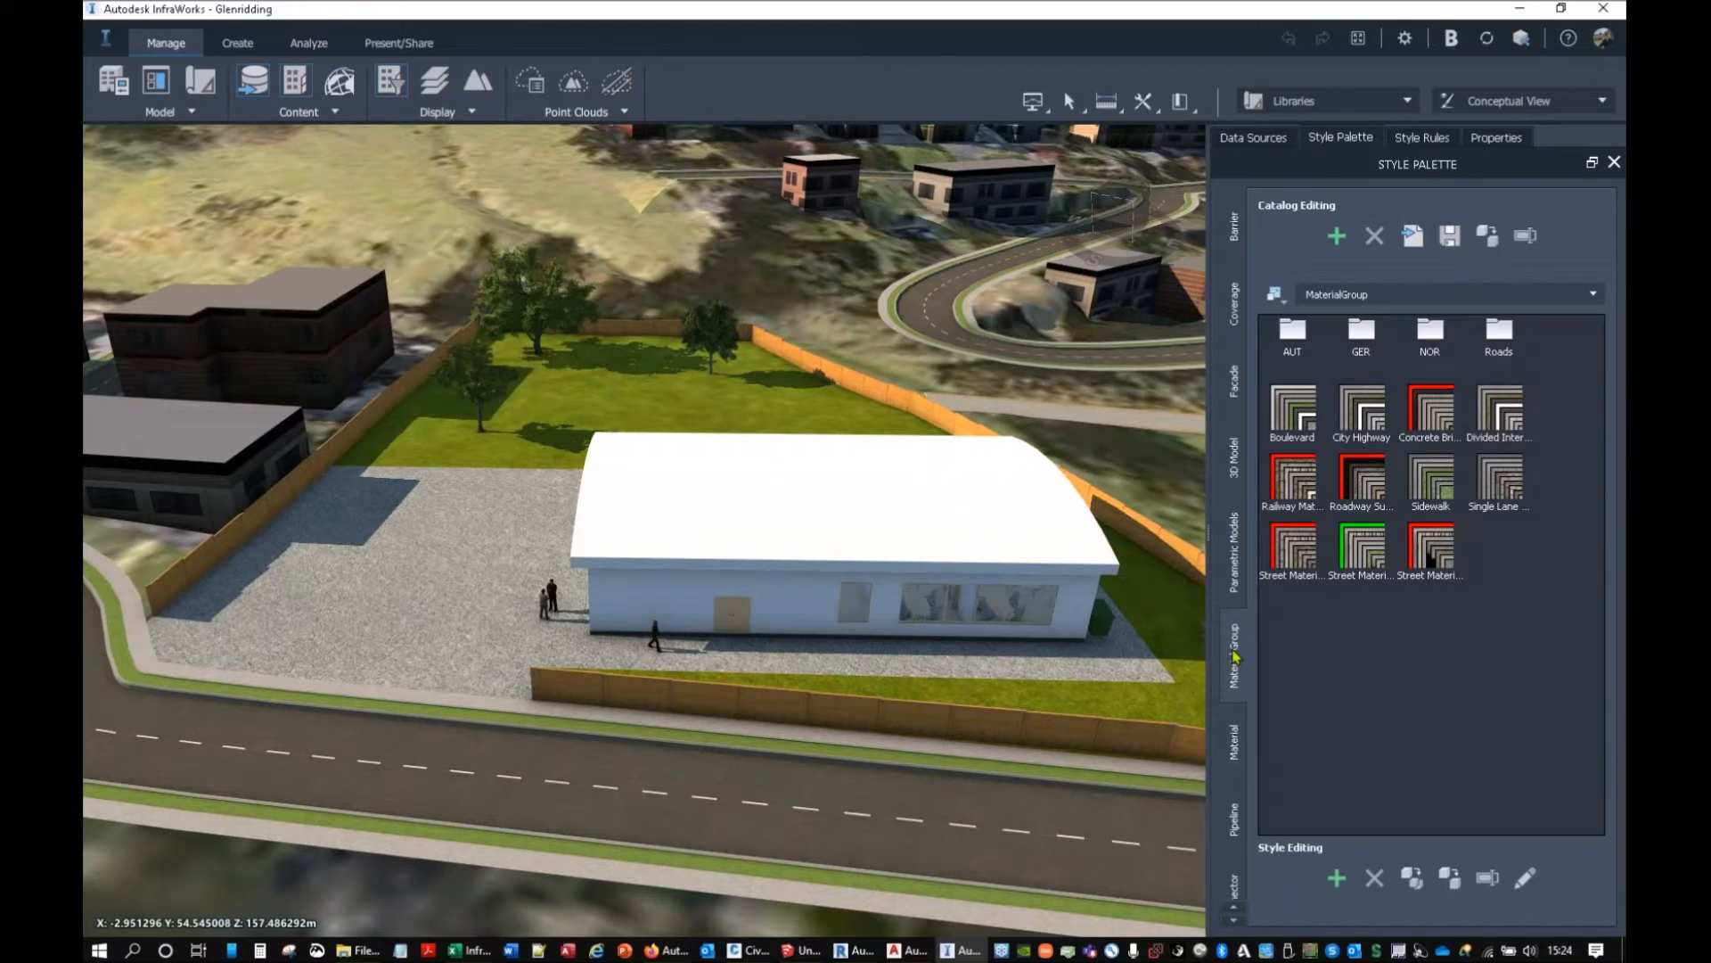
{"action": "left_click", "coordinate": [1238, 753]}
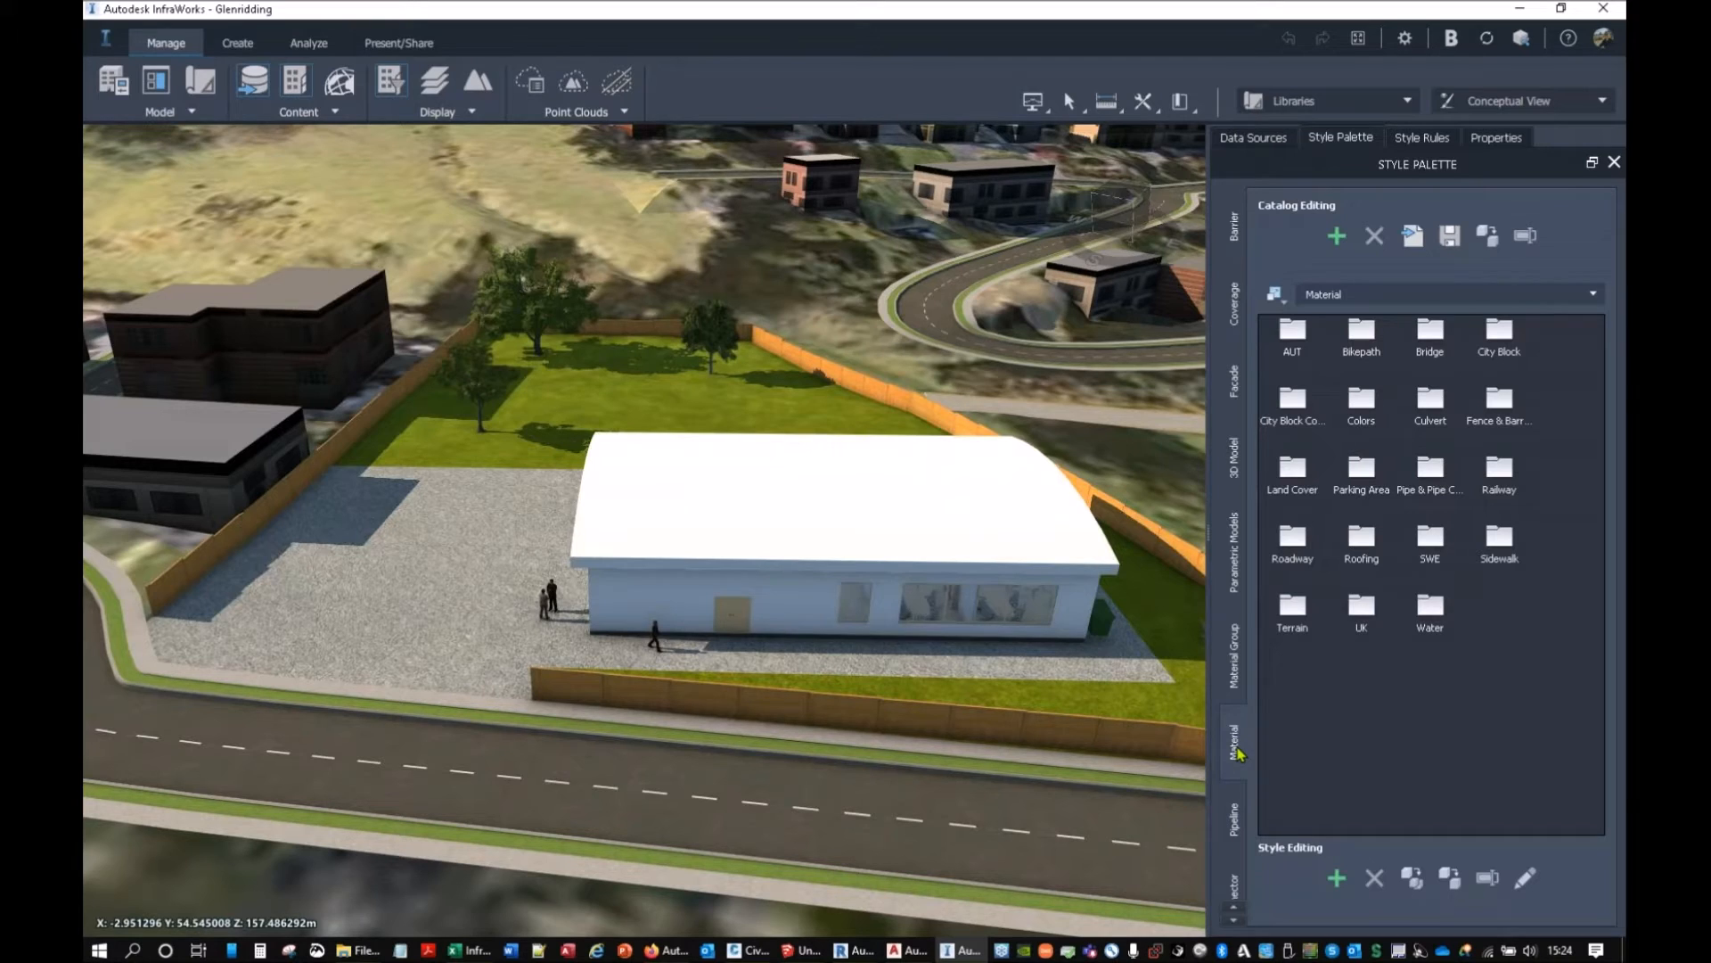
{"action": "double_click", "coordinate": [1507, 406]}
{"action": "double_click", "coordinate": [1442, 348]}
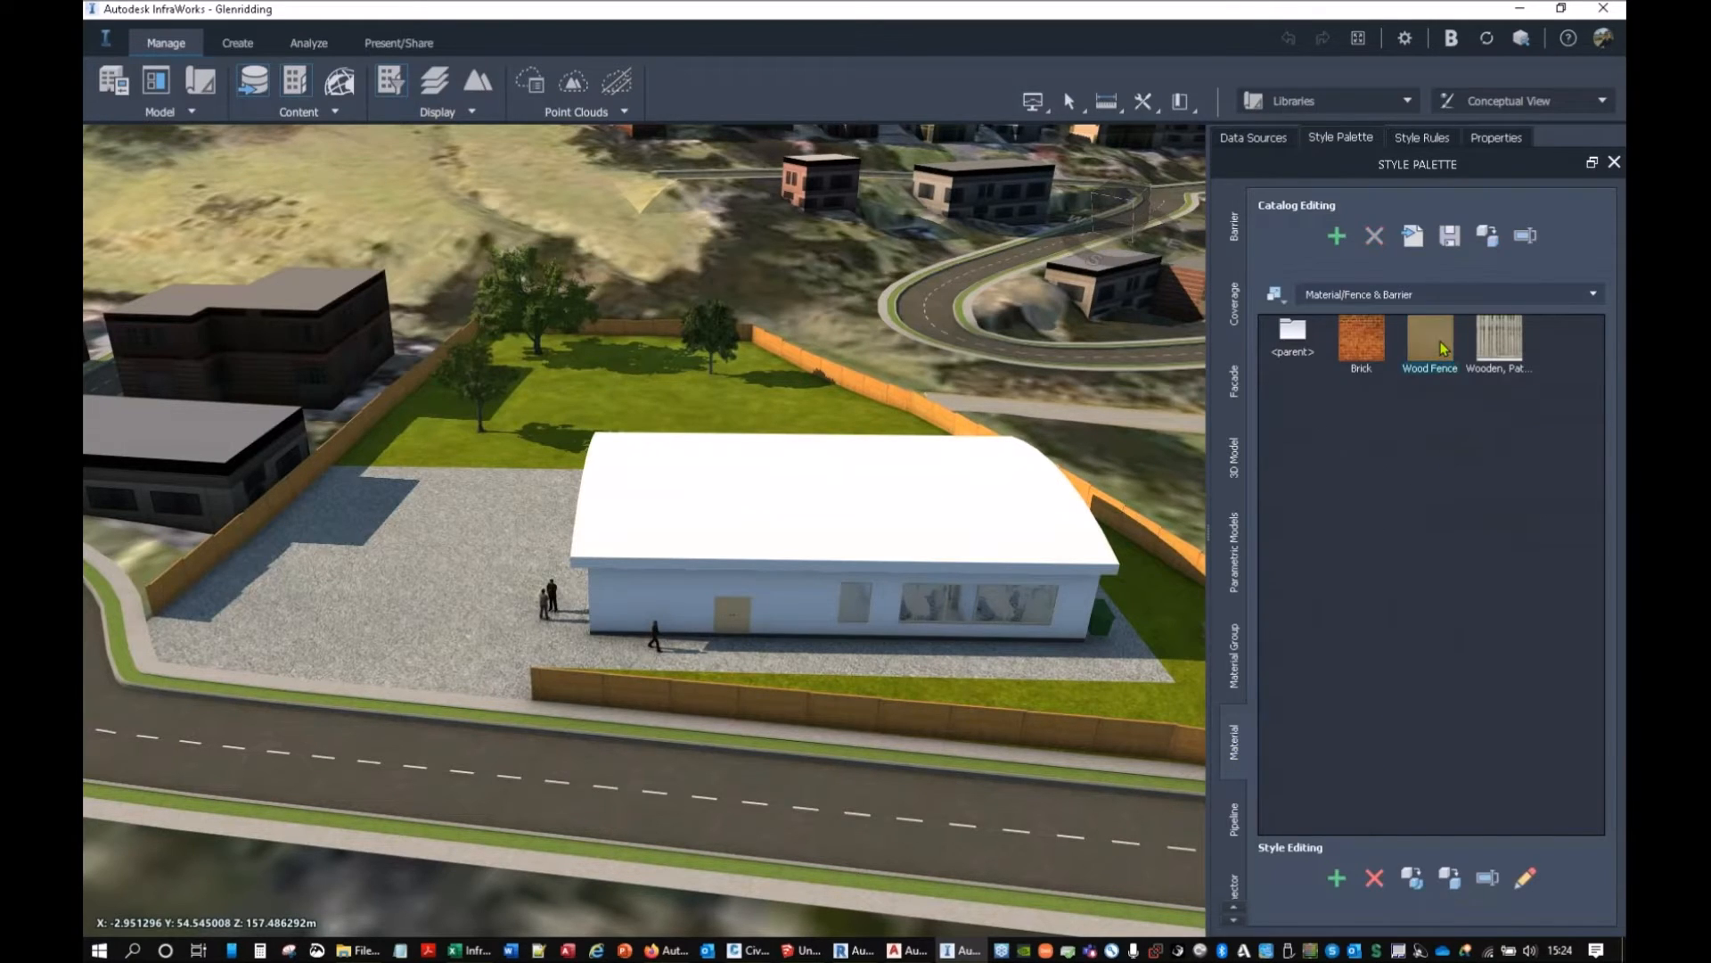
{"action": "left_click_drag", "start_coordinate": [909, 247], "coordinate": [898, 167]}
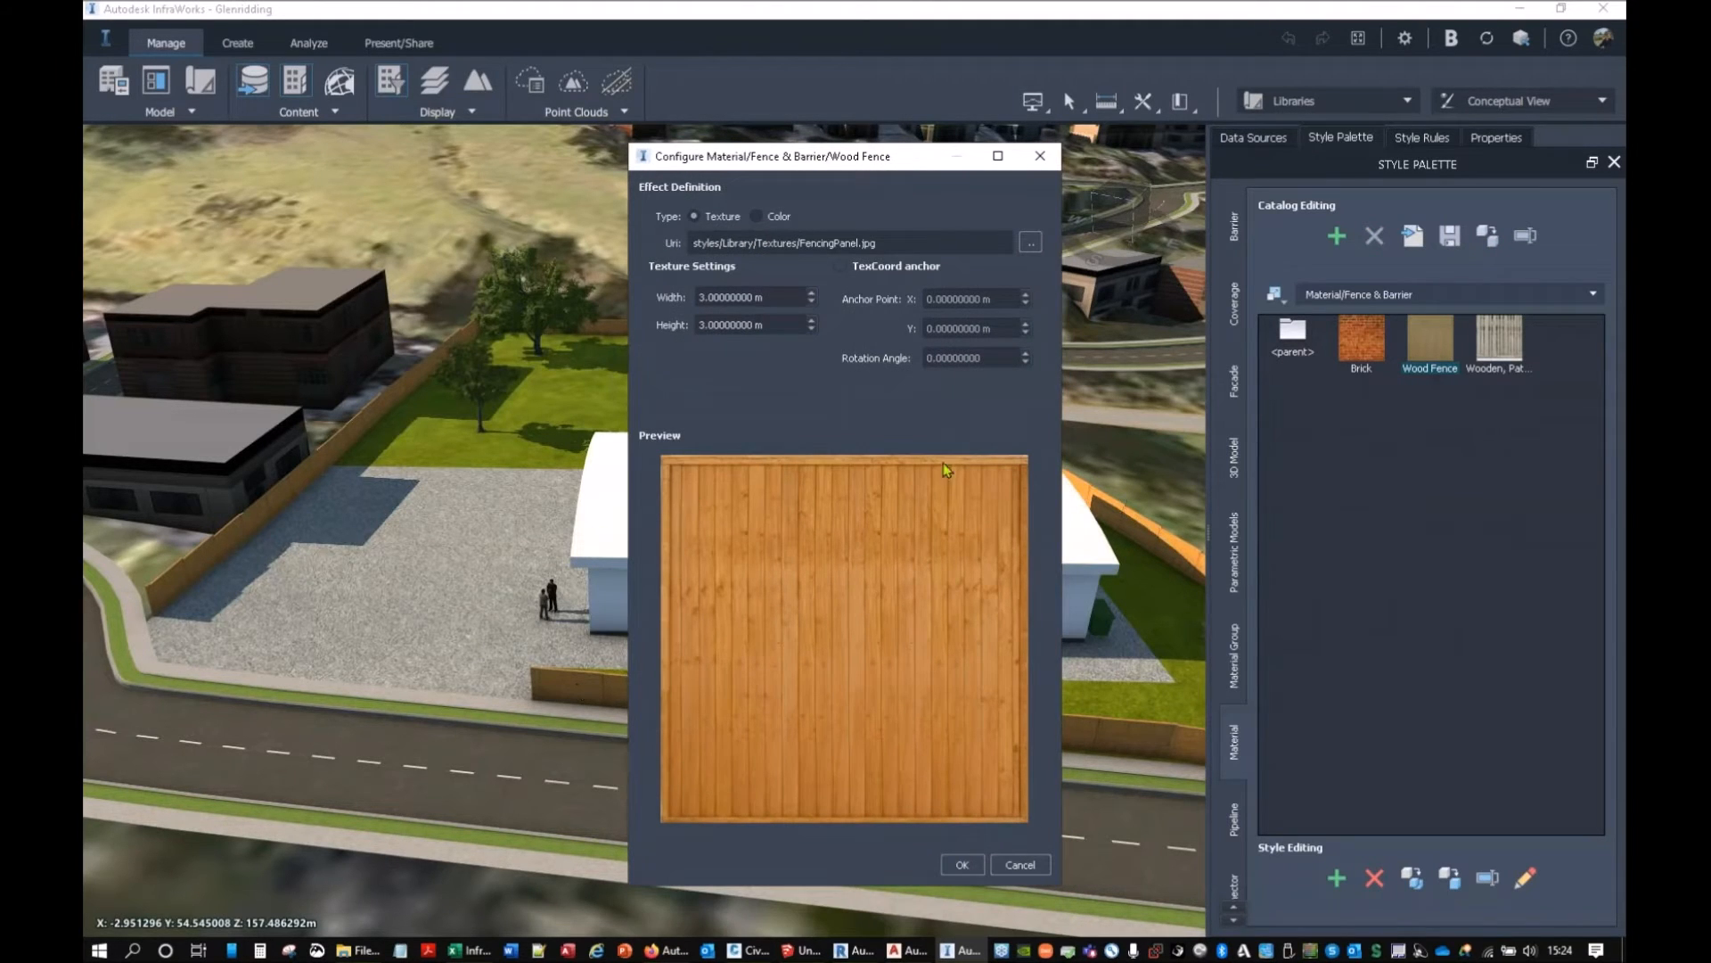
{"action": "mouse_move", "coordinate": [811, 798]}
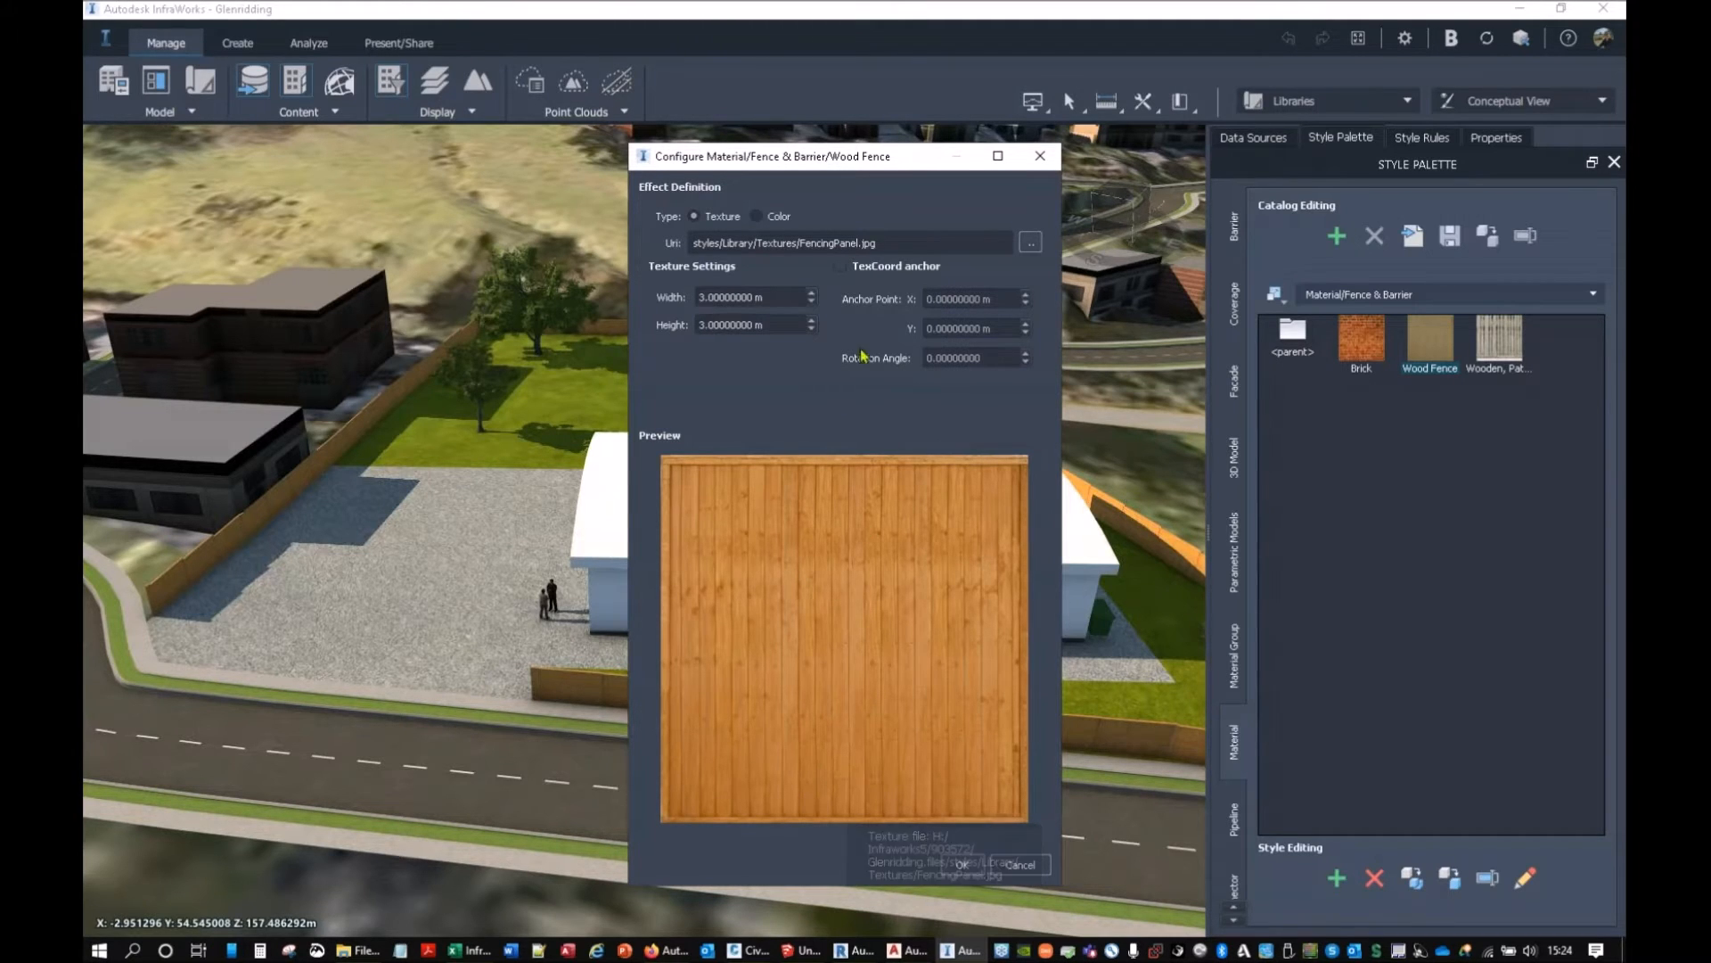
{"action": "left_click", "coordinate": [903, 243]}
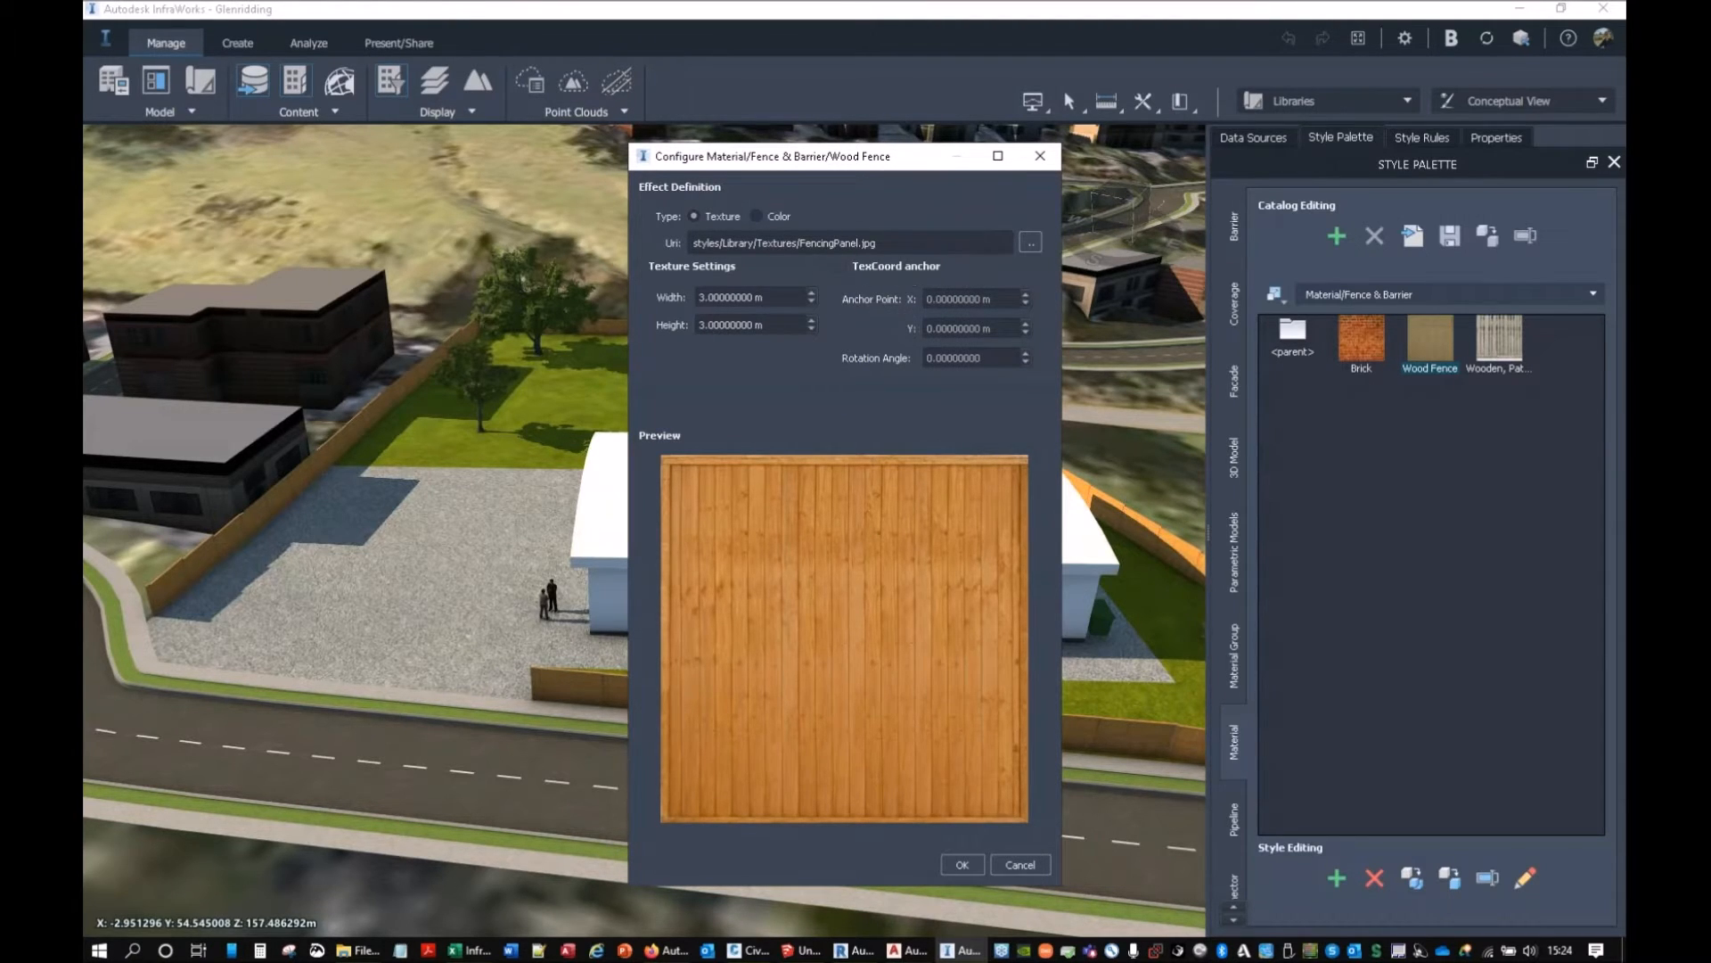
Browse the texture files and supported image formats available for the Wood Fence material, and close its configuration without changes.
{"action": "left_click", "coordinate": [1031, 243]}
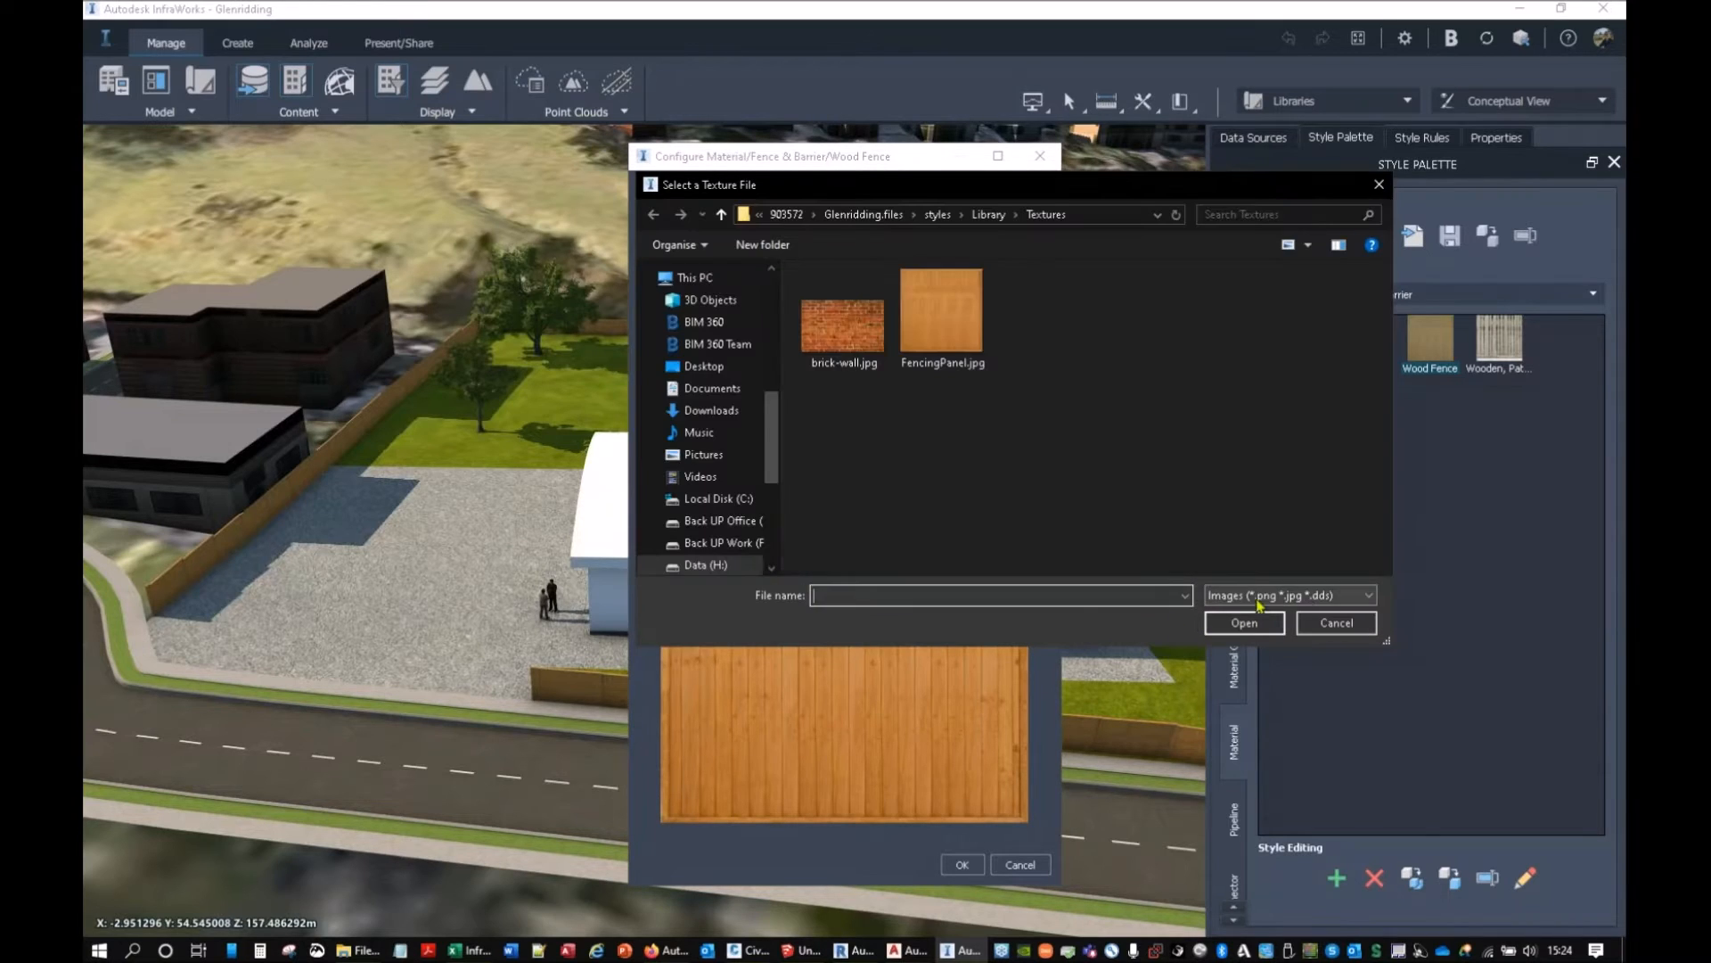
{"action": "left_click", "coordinate": [1290, 595]}
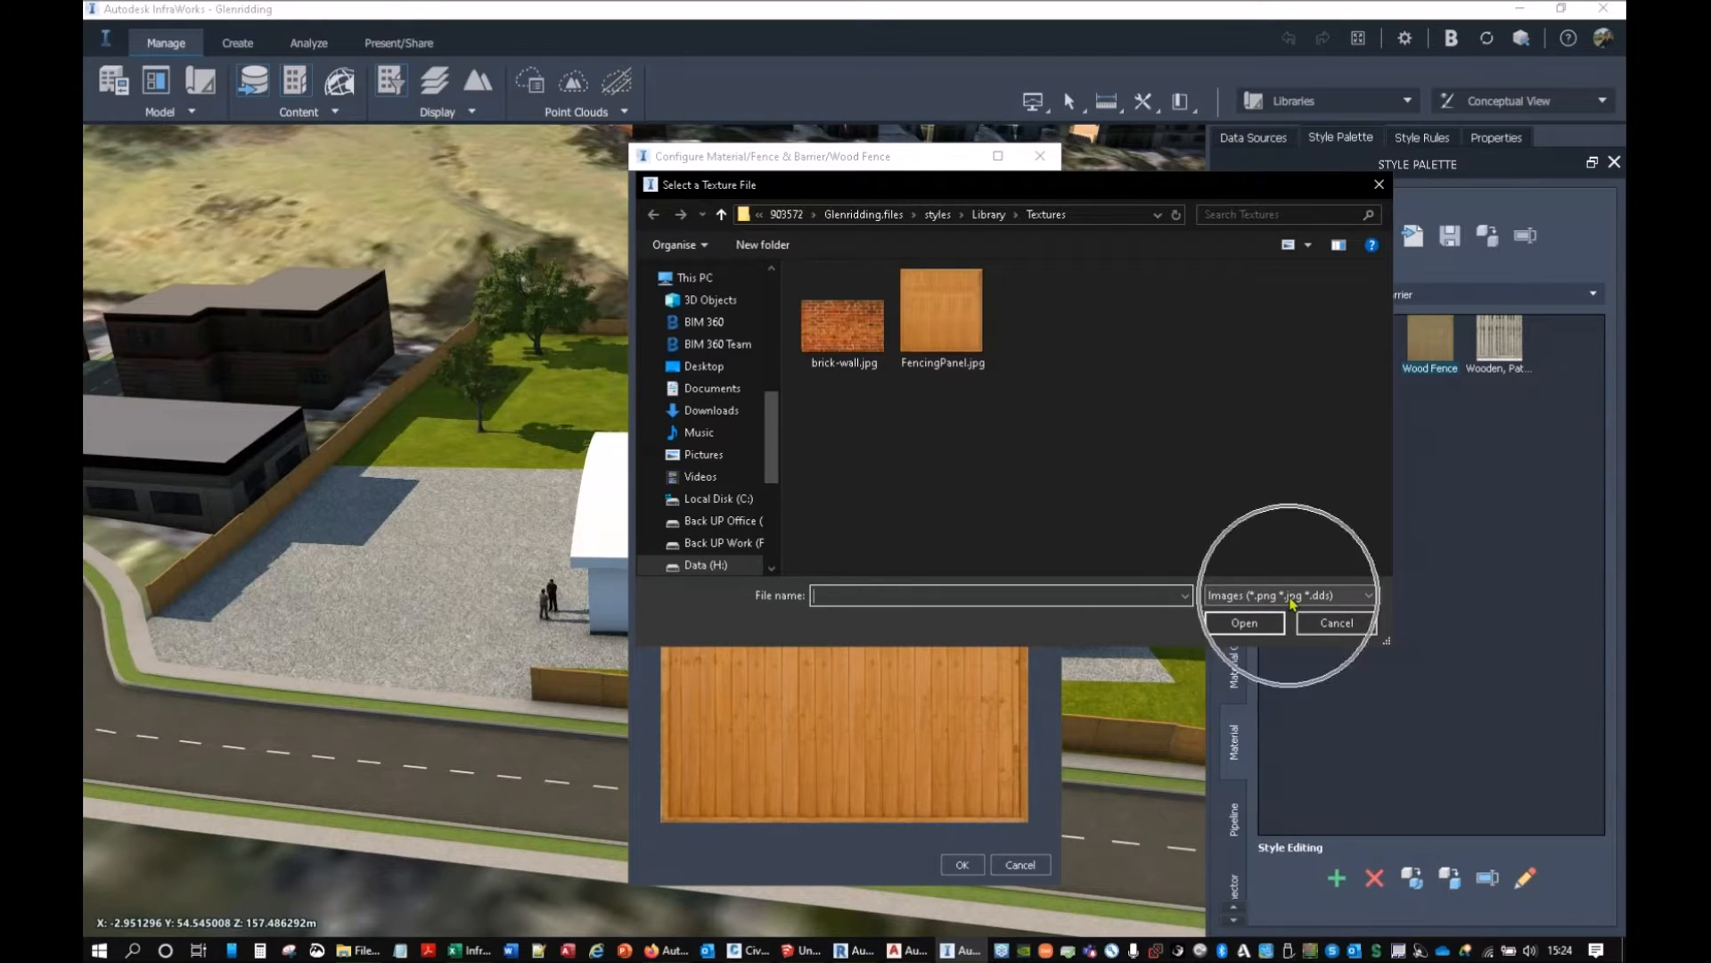
{"action": "left_click", "coordinate": [1332, 595]}
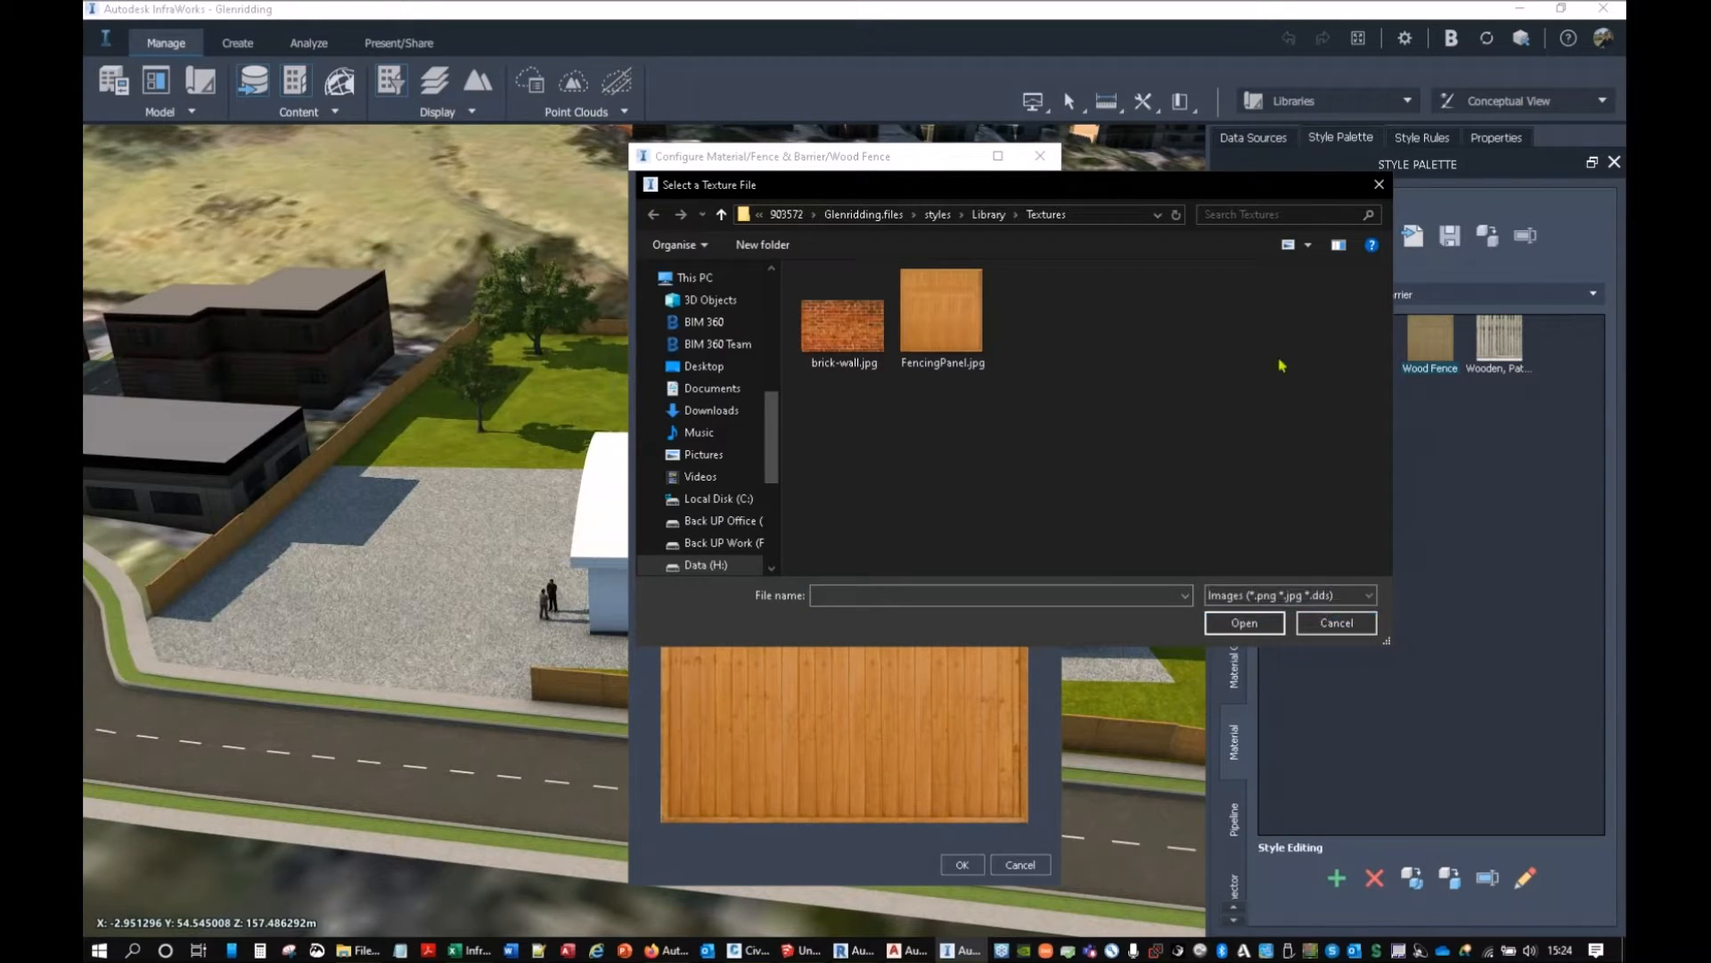
{"action": "left_click", "coordinate": [1379, 184]}
{"action": "left_click", "coordinate": [1039, 156]}
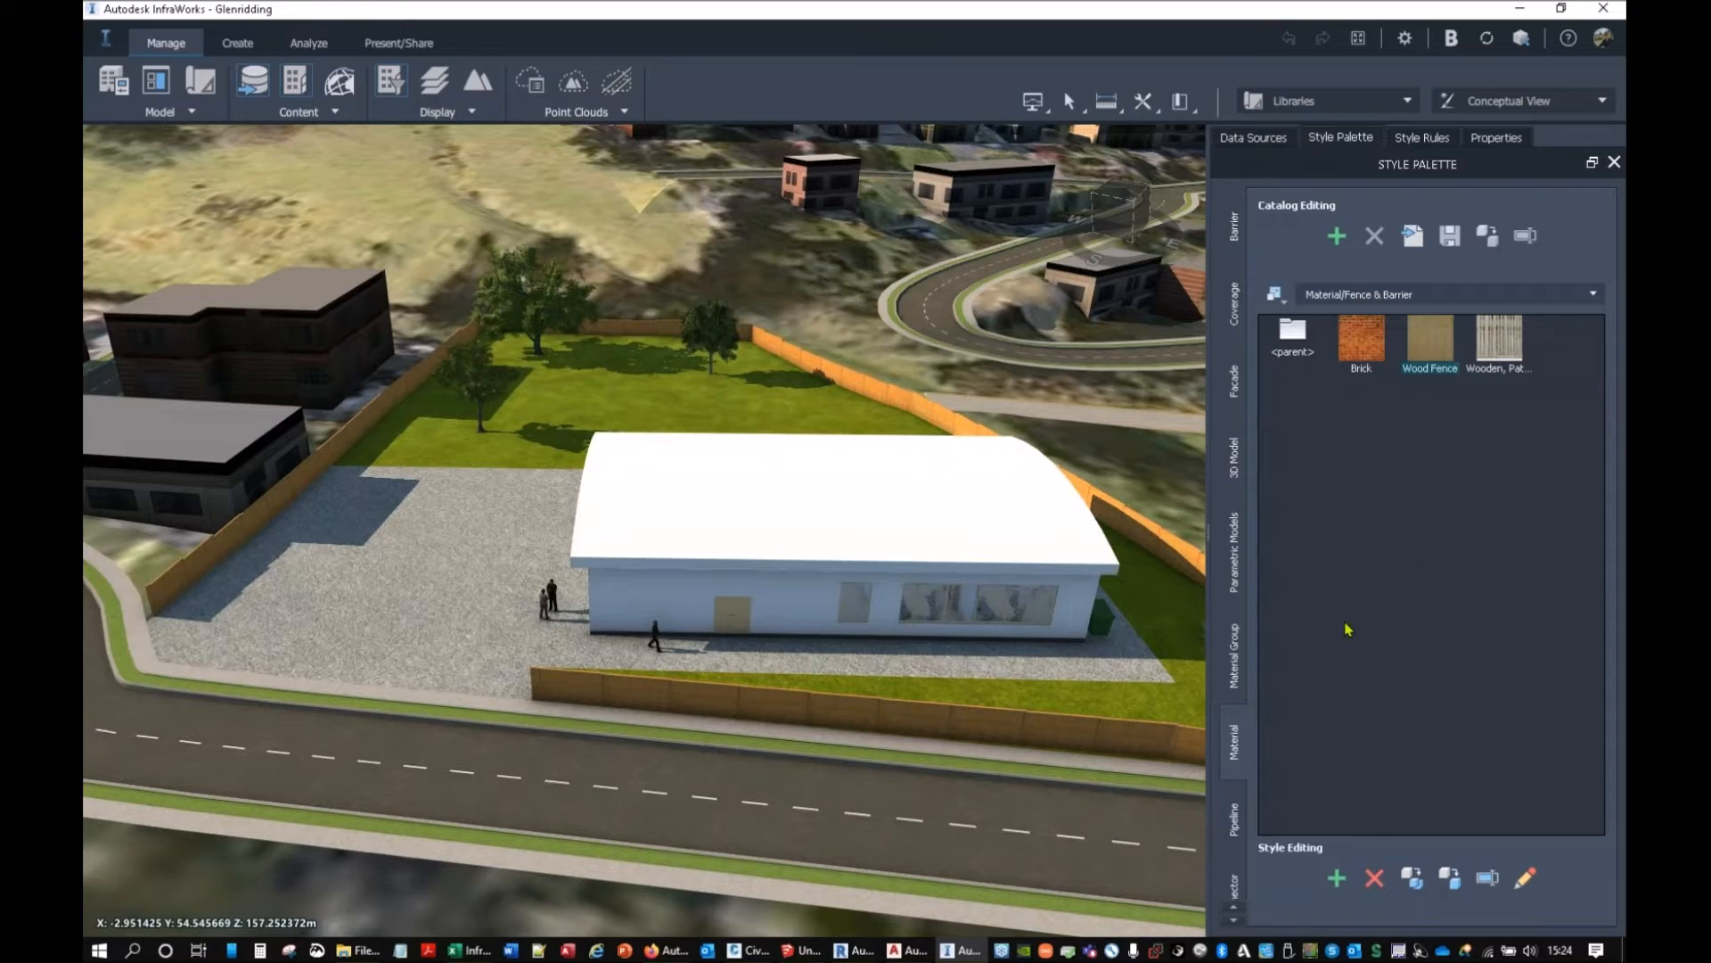
Review the Pipeline, Bridge Template and Watershed catalogs, including the AASHTO and British YE girder bridge templates.
{"action": "left_click", "coordinate": [1233, 833]}
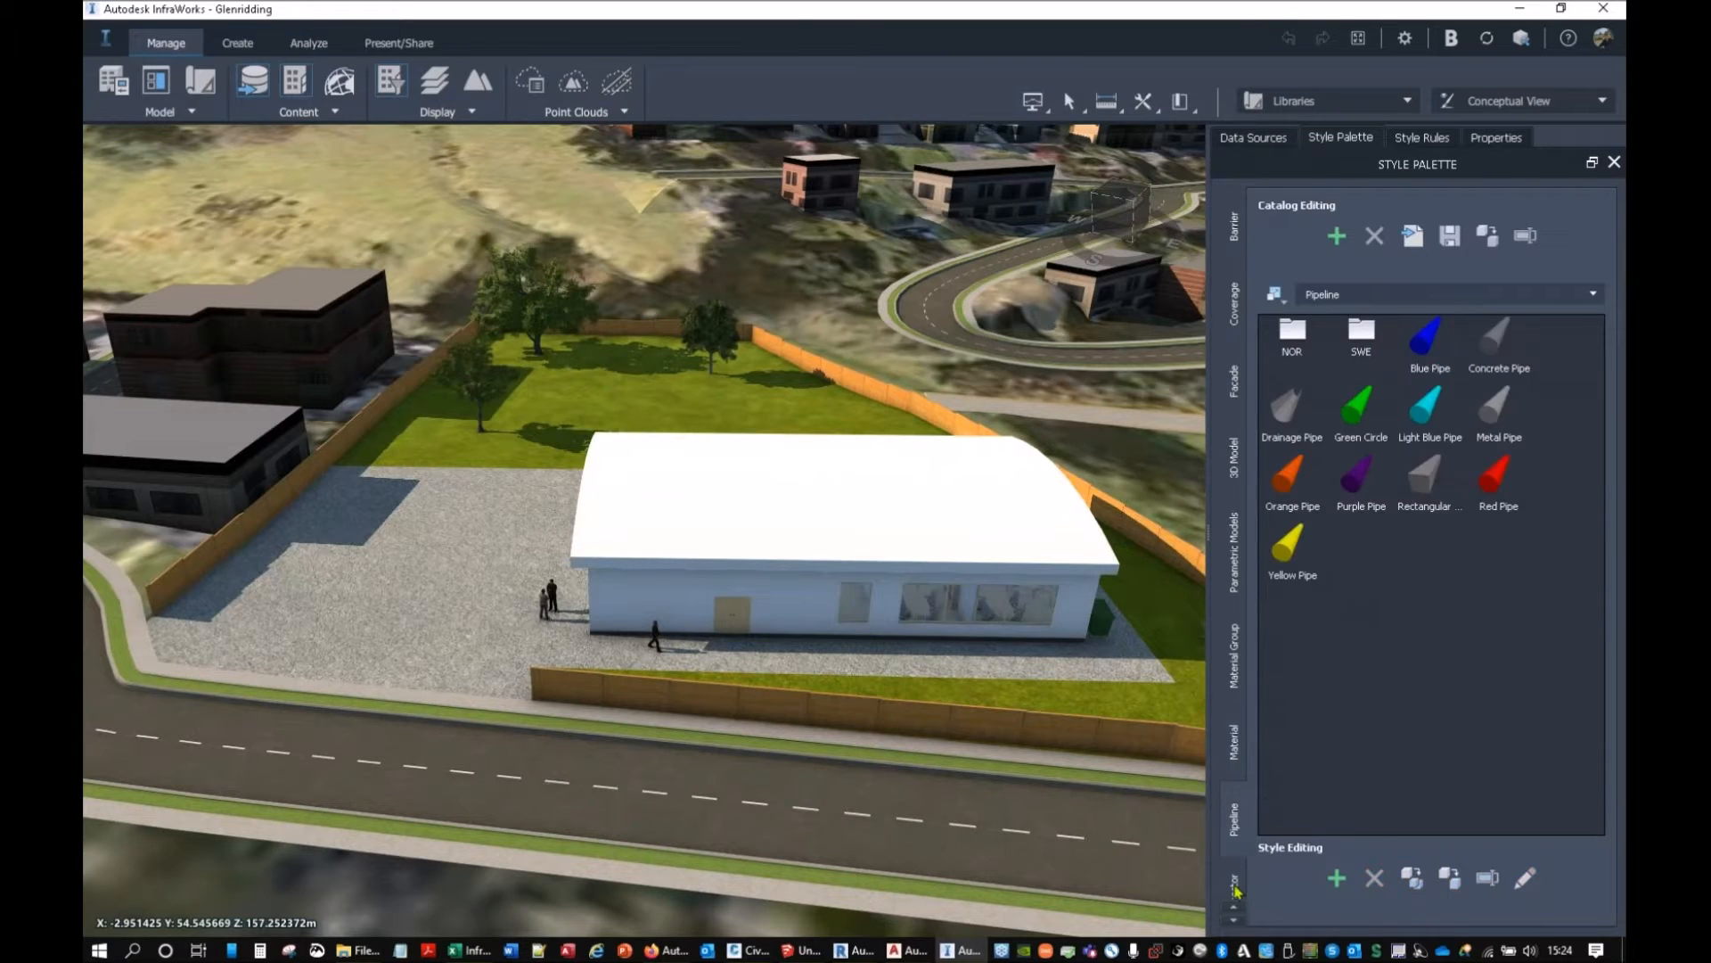
{"action": "left_click", "coordinate": [1234, 887]}
{"action": "scroll", "coordinate": [1235, 856], "scroll_direction": "down", "scroll_amount": 1}
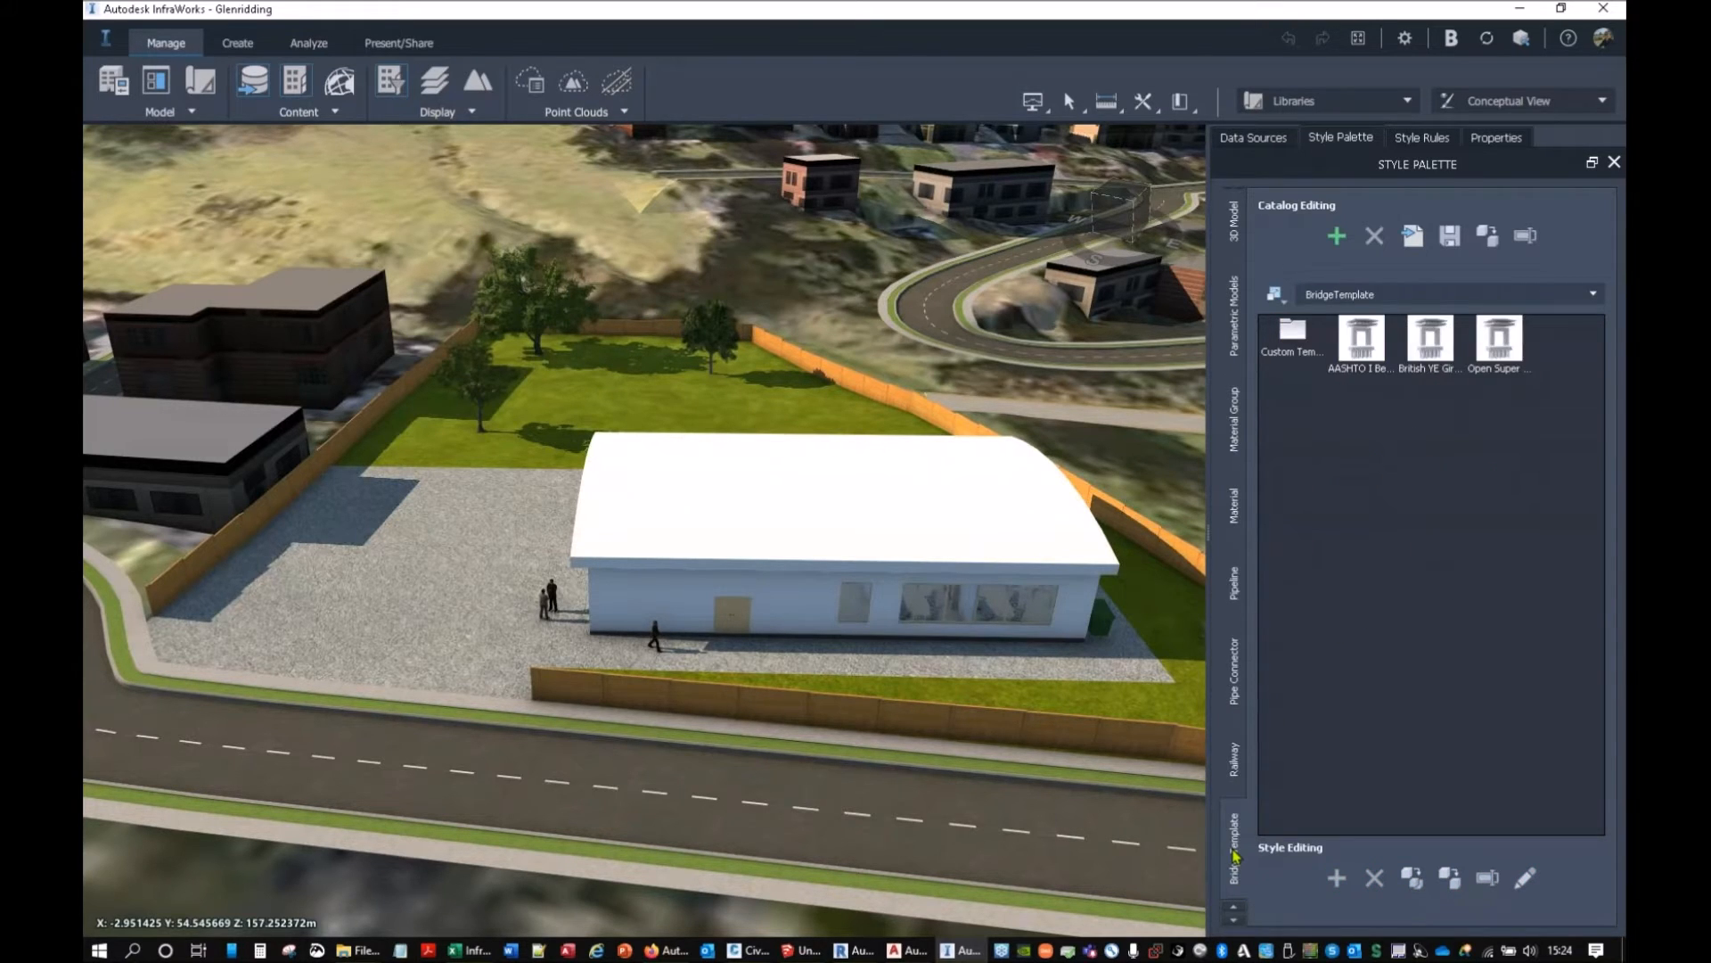
{"action": "left_click", "coordinate": [1236, 855]}
{"action": "left_click", "coordinate": [1368, 352]}
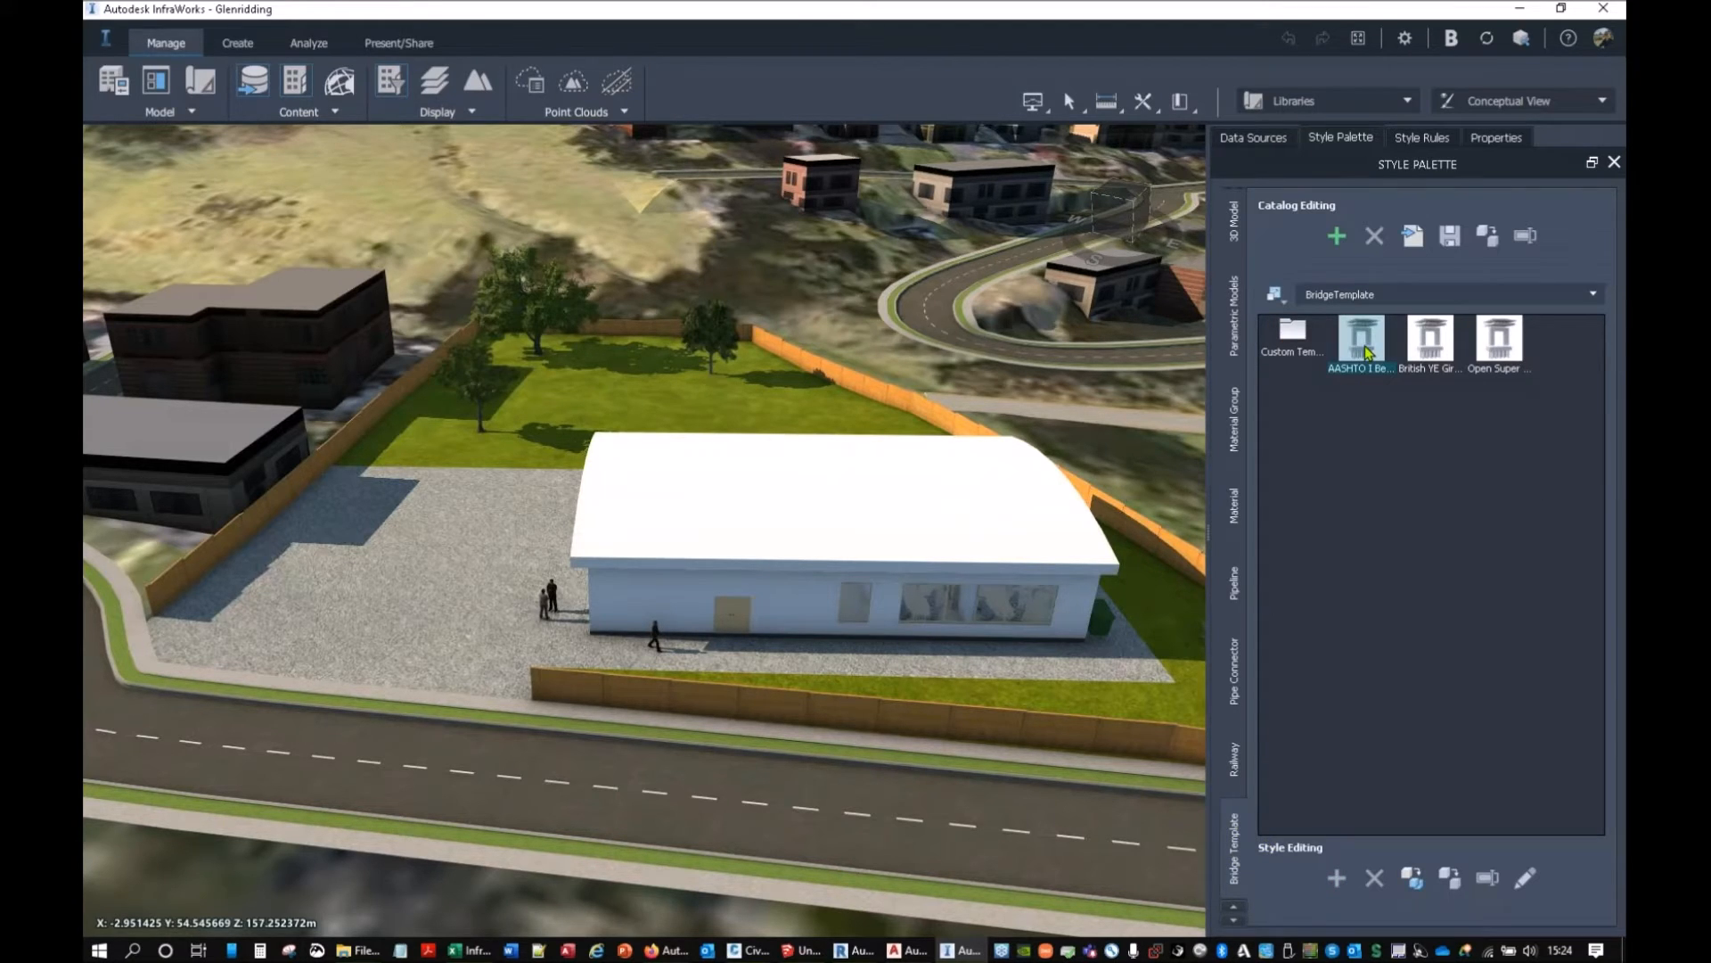
{"action": "left_click", "coordinate": [1443, 353]}
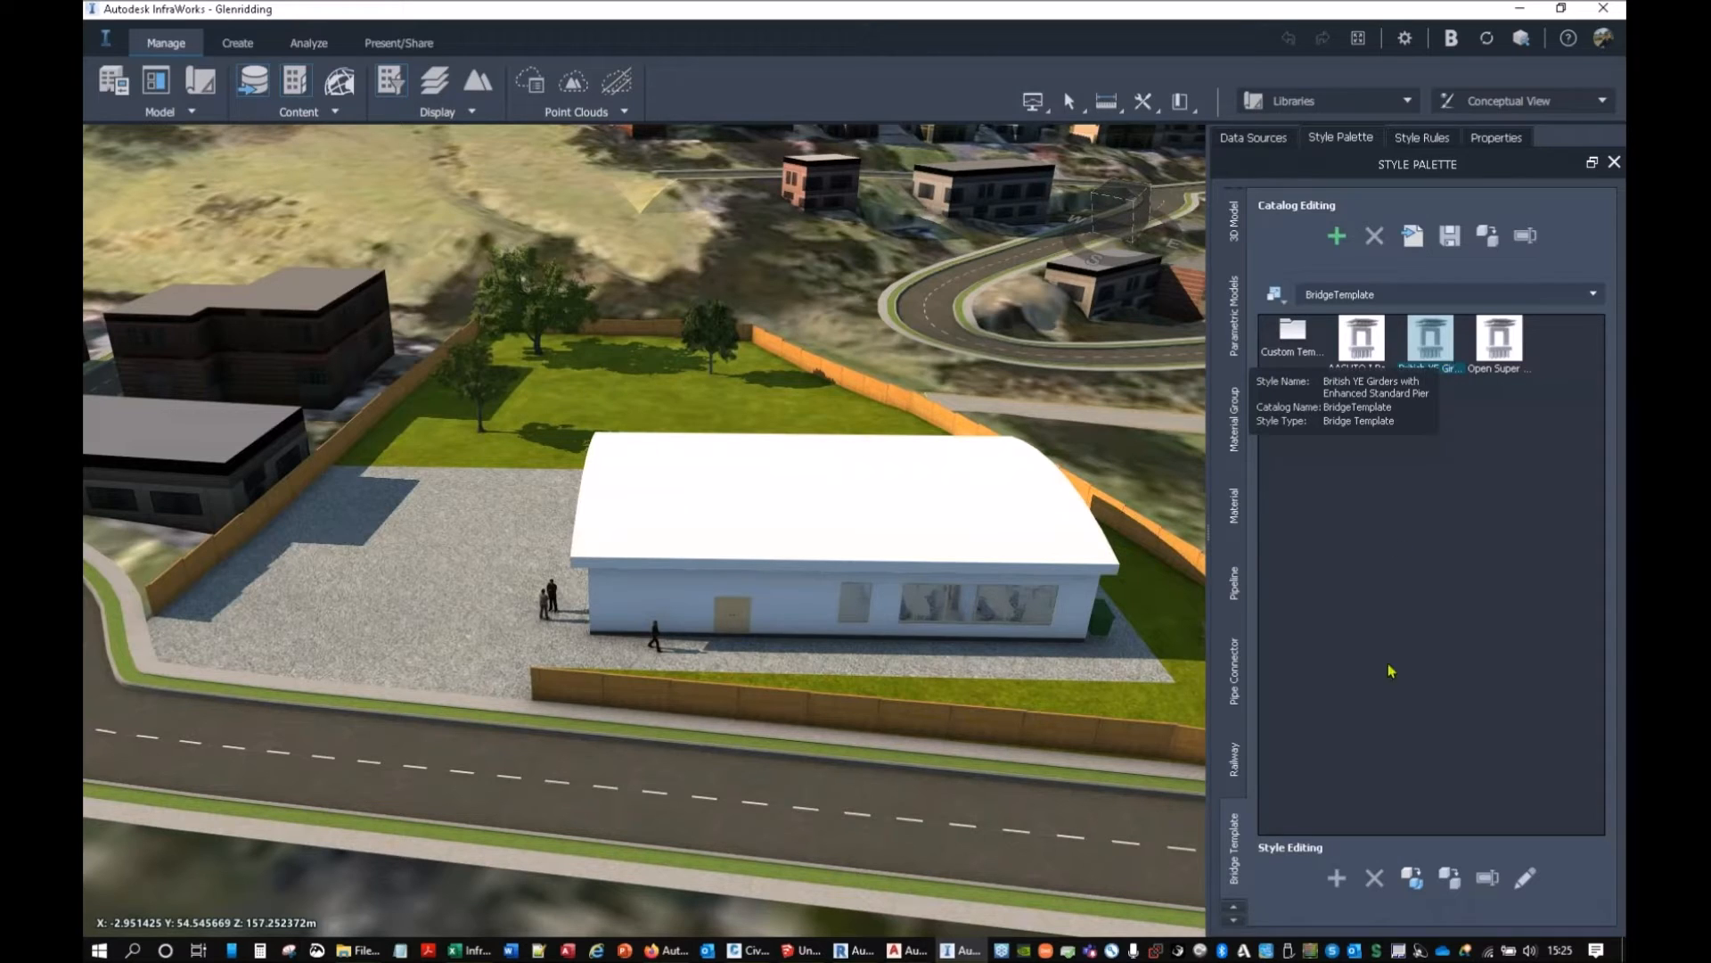
{"action": "scroll", "coordinate": [1234, 854], "scroll_direction": "down", "scroll_amount": 2}
{"action": "scroll", "coordinate": [1251, 854], "scroll_direction": "up", "scroll_amount": 1}
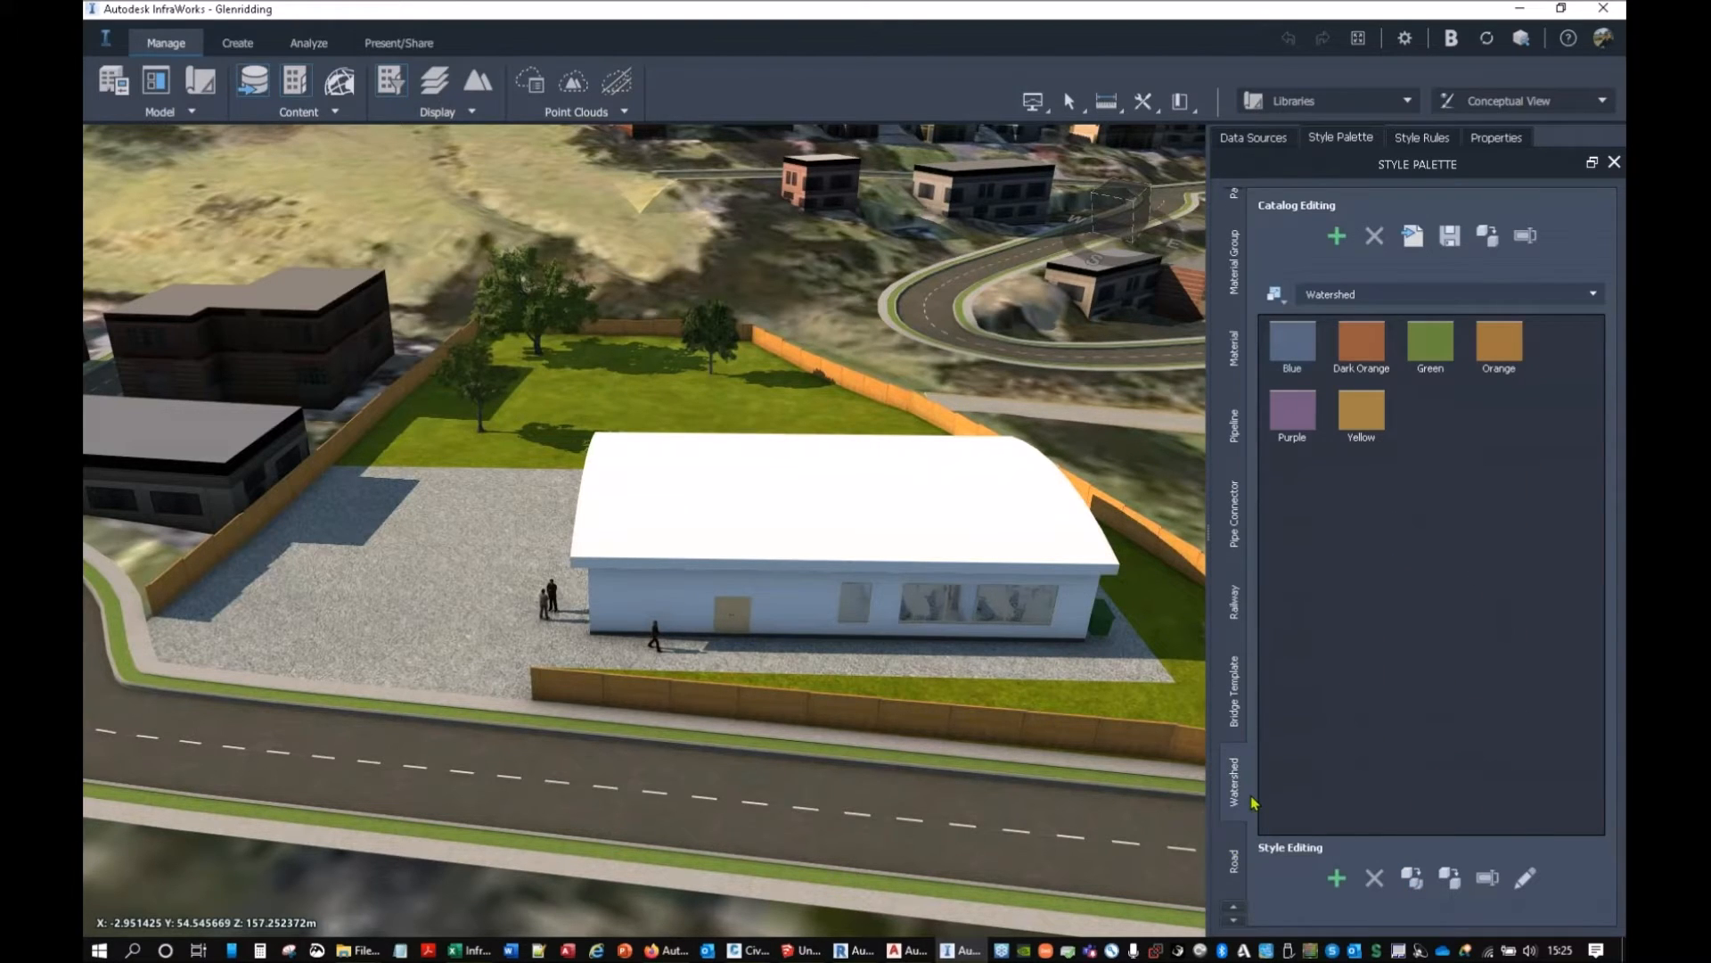
Review the Road catalog's street styles and examine the styled roads and junctions around the village in the model.
{"action": "left_click", "coordinate": [1238, 852]}
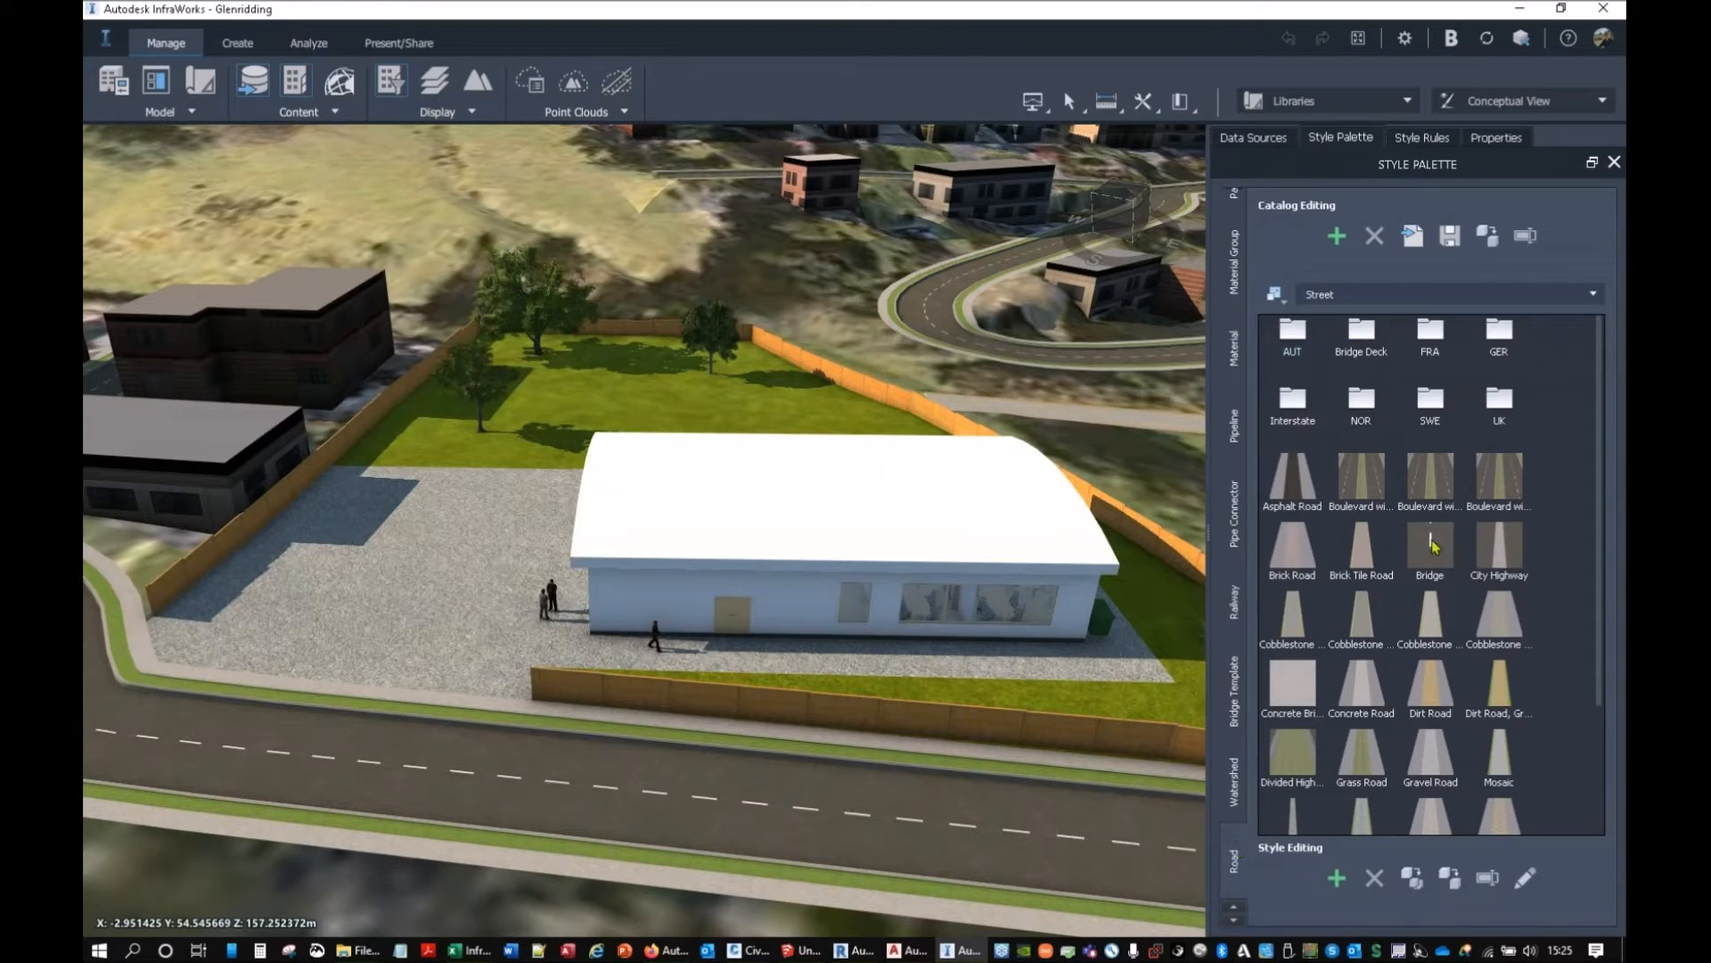
{"action": "left_click_drag", "start_coordinate": [847, 577], "coordinate": [620, 580]}
{"action": "middle_click_drag", "start_coordinate": [542, 736], "coordinate": [468, 428]}
{"action": "middle_click_drag", "start_coordinate": [706, 787], "coordinate": [901, 515]}
{"action": "middle_click_drag", "start_coordinate": [900, 798], "coordinate": [1217, 578]}
{"action": "middle_click_drag", "start_coordinate": [806, 622], "coordinate": [833, 435]}
{"action": "scroll", "coordinate": [838, 446], "scroll_direction": "down", "scroll_amount": 1}
{"action": "middle_click_drag", "start_coordinate": [858, 577], "coordinate": [615, 462]}
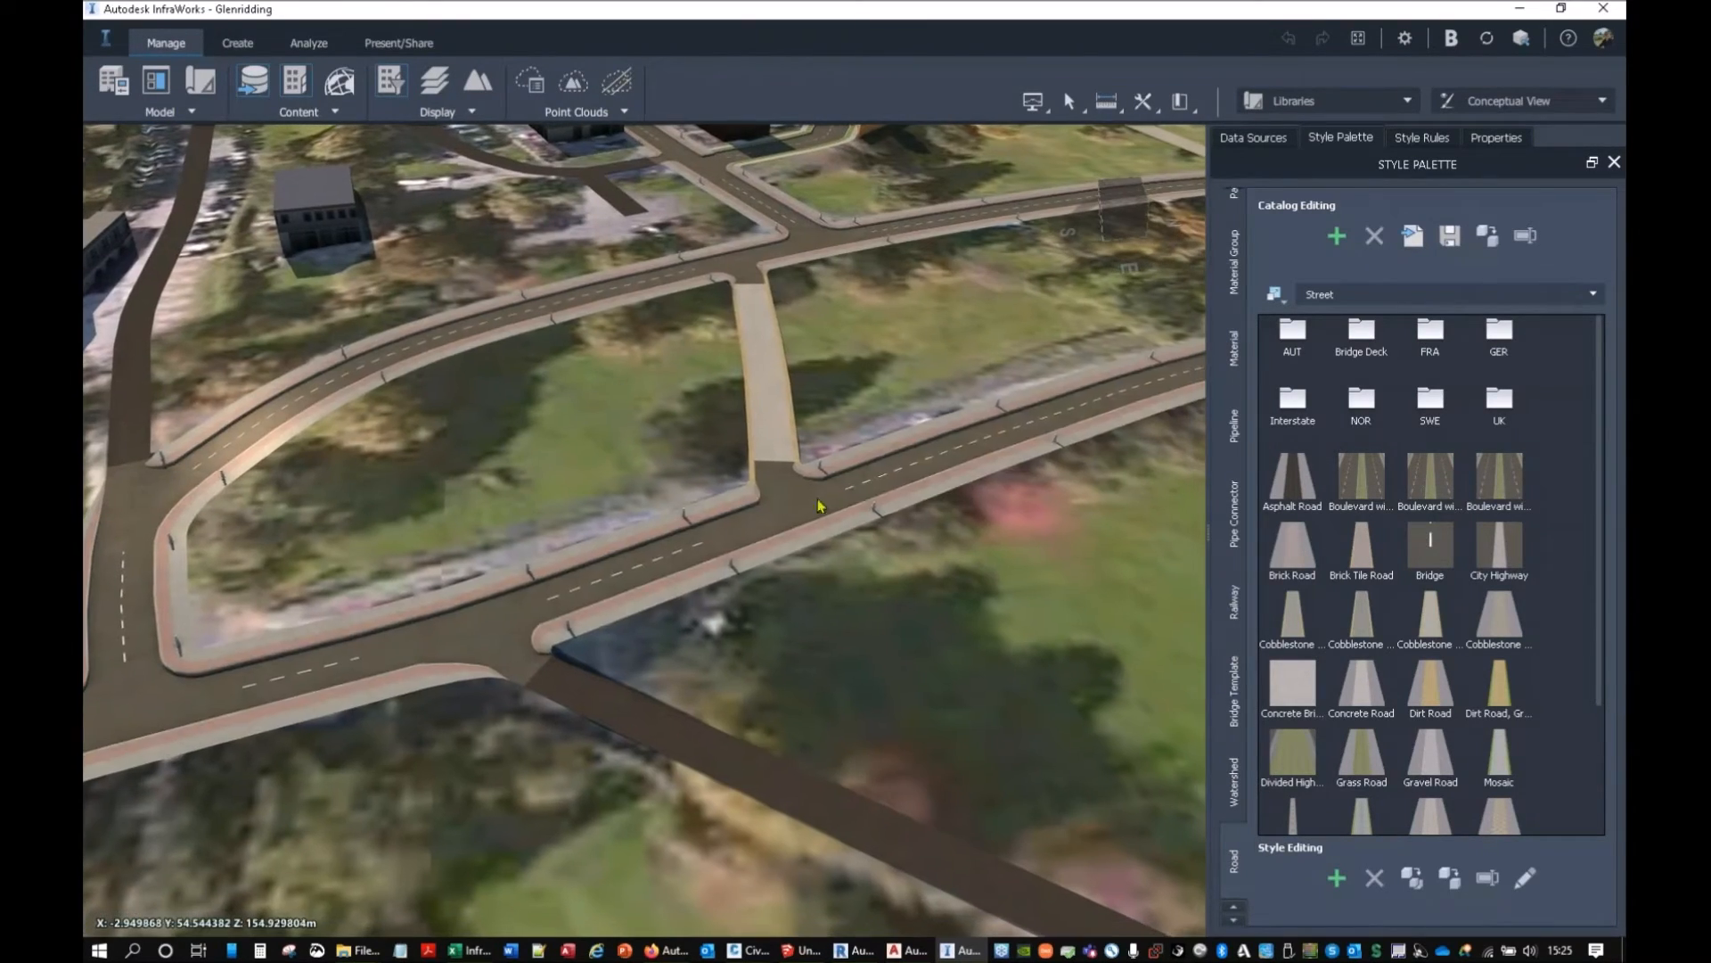
{"action": "left_click", "coordinate": [930, 463]}
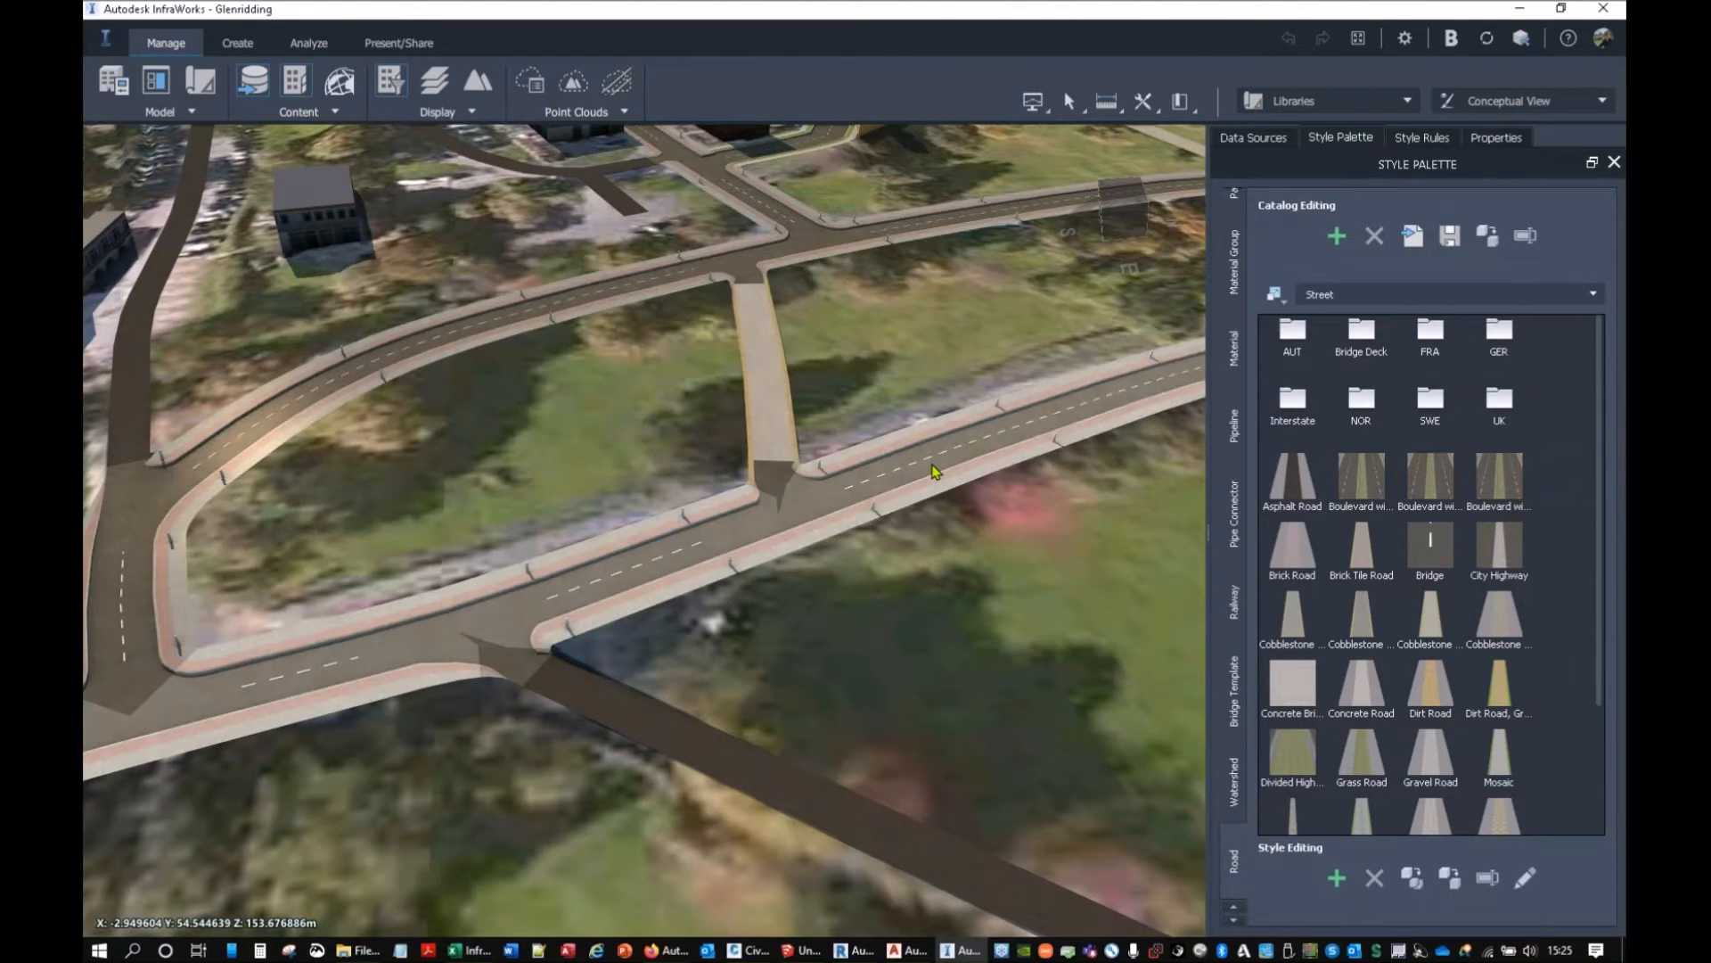
{"action": "middle_click_drag", "start_coordinate": [542, 442], "coordinate": [867, 615]}
{"action": "key", "text": "ctrl"}
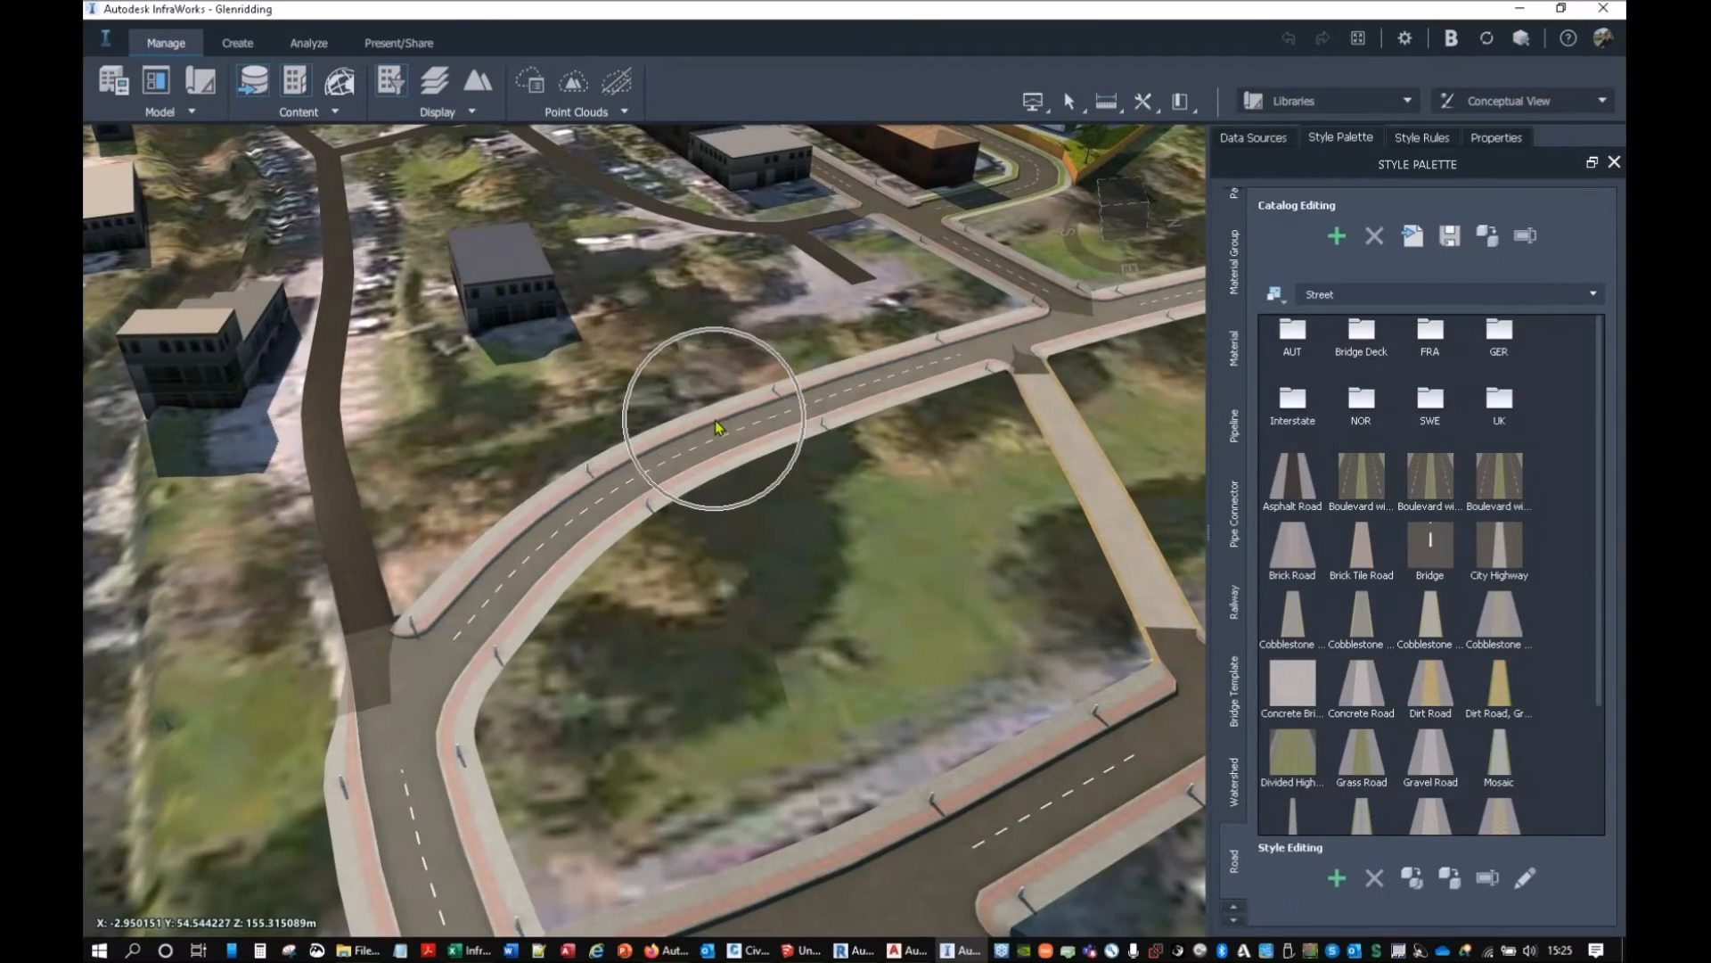
{"action": "scroll", "coordinate": [925, 600], "scroll_direction": "down", "scroll_amount": 6}
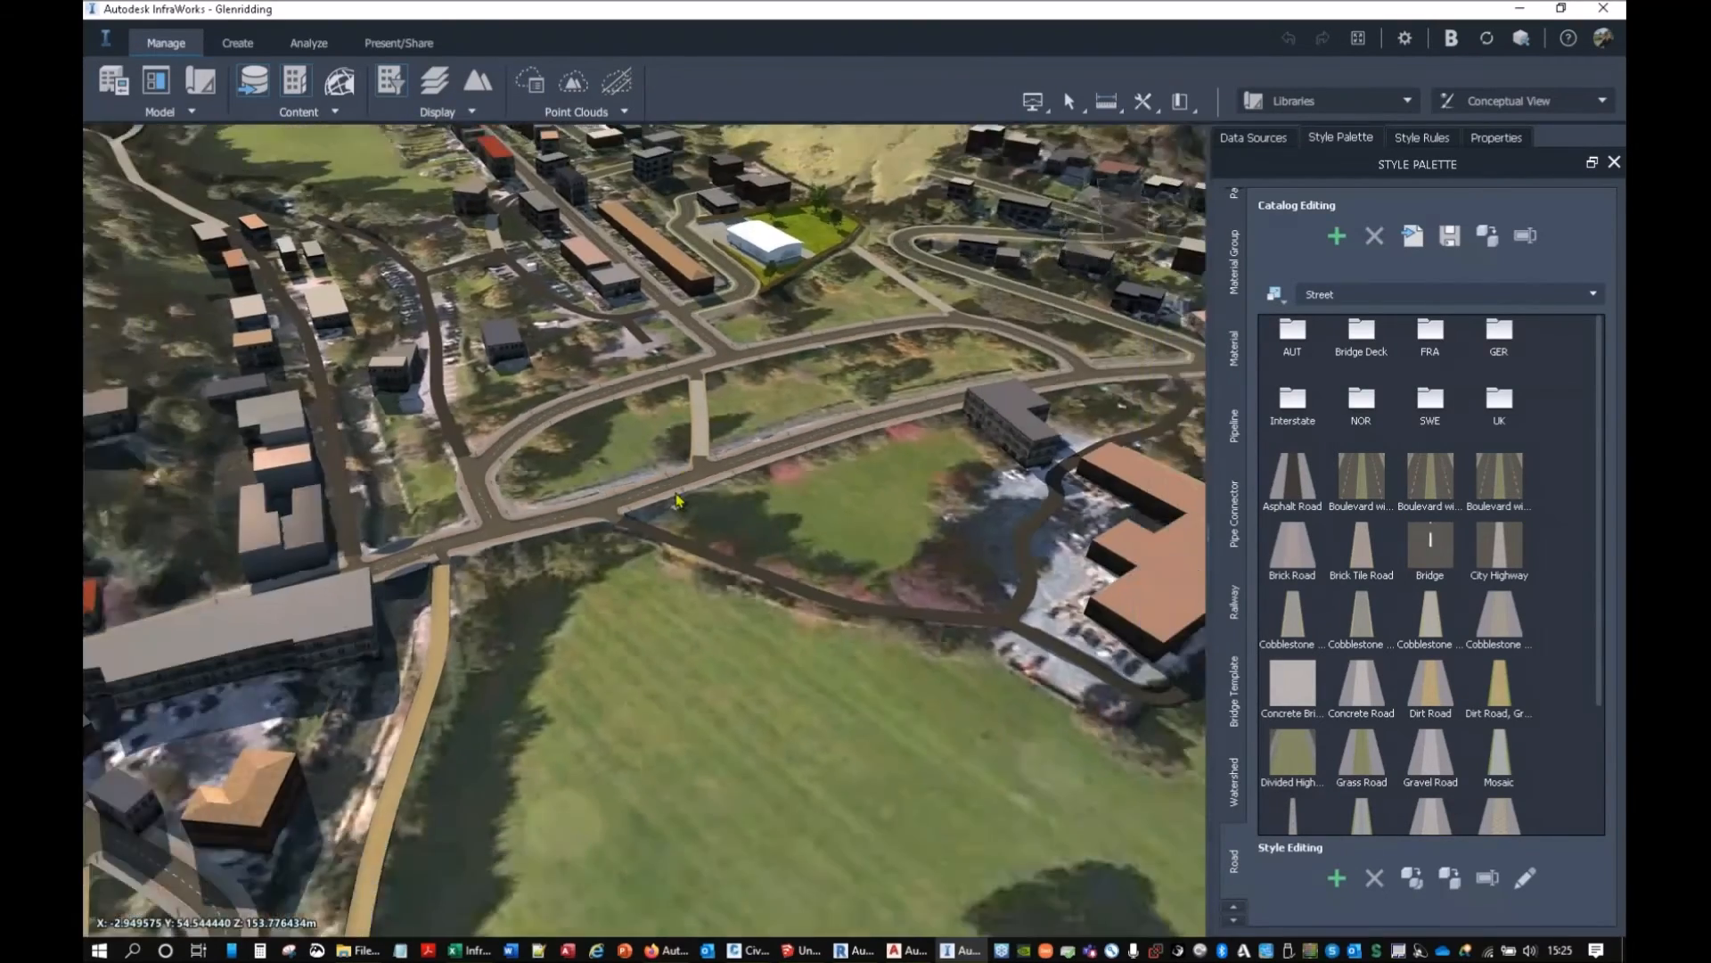
{"action": "middle_click_drag", "start_coordinate": [676, 501], "coordinate": [695, 684]}
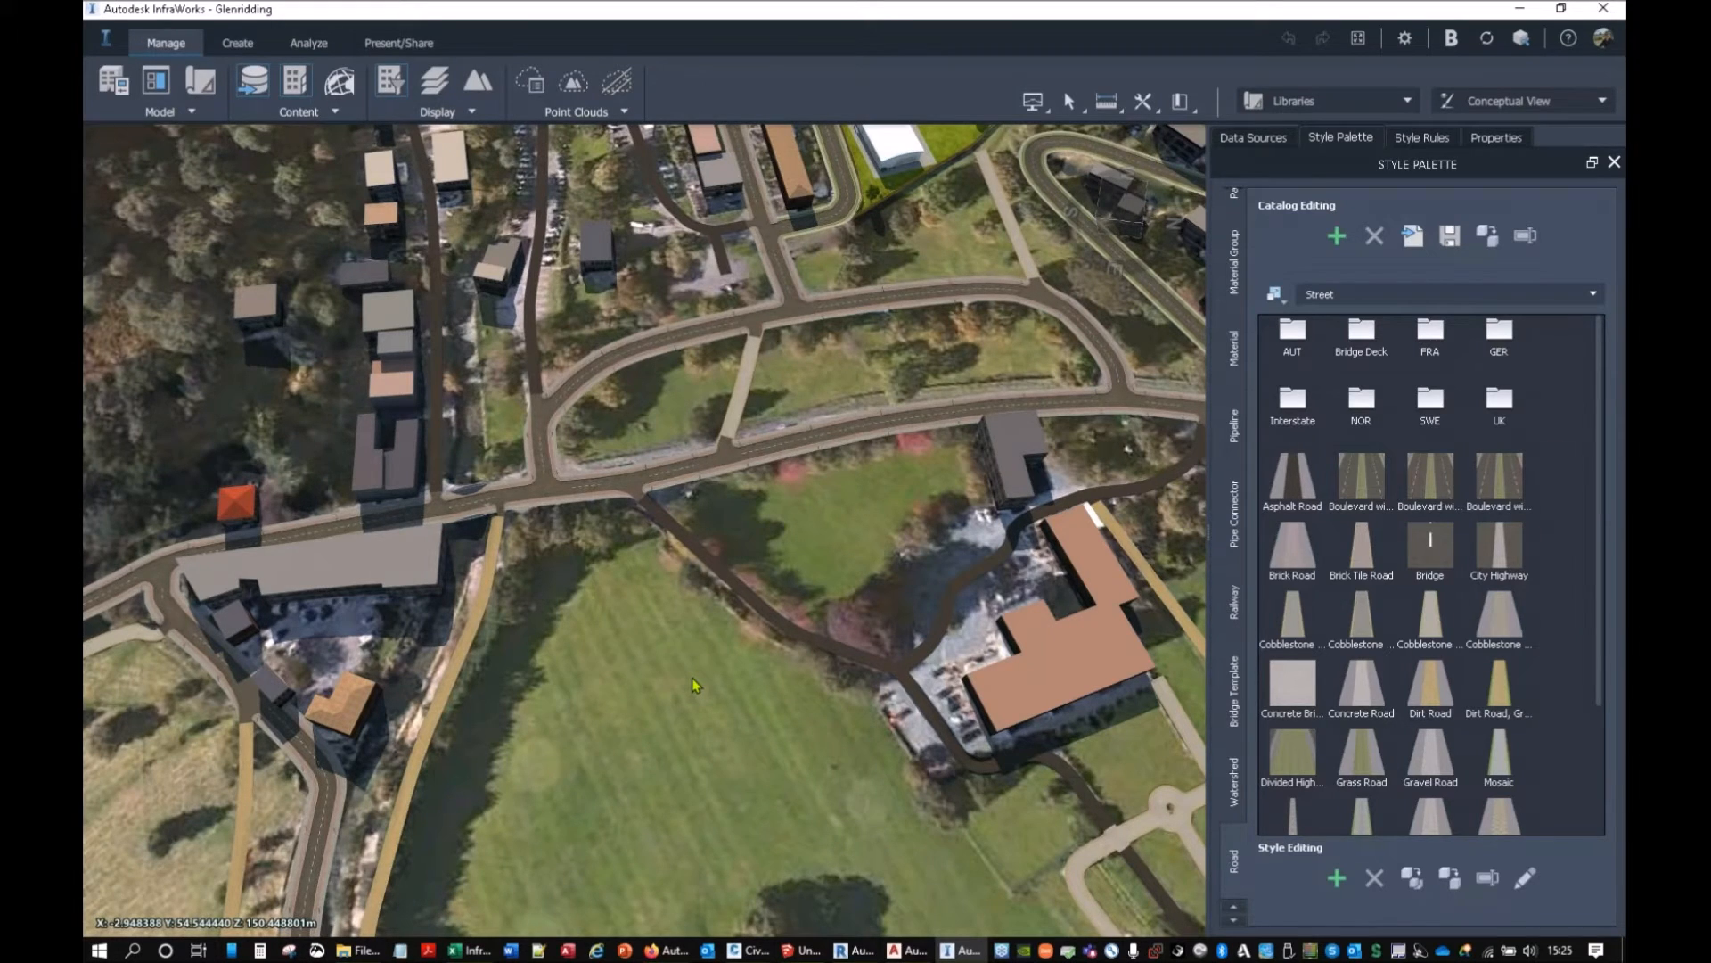
Inspect the rule style and function of the service road, main road and curved loop road, and clear the selection.
{"action": "left_click", "coordinate": [536, 332]}
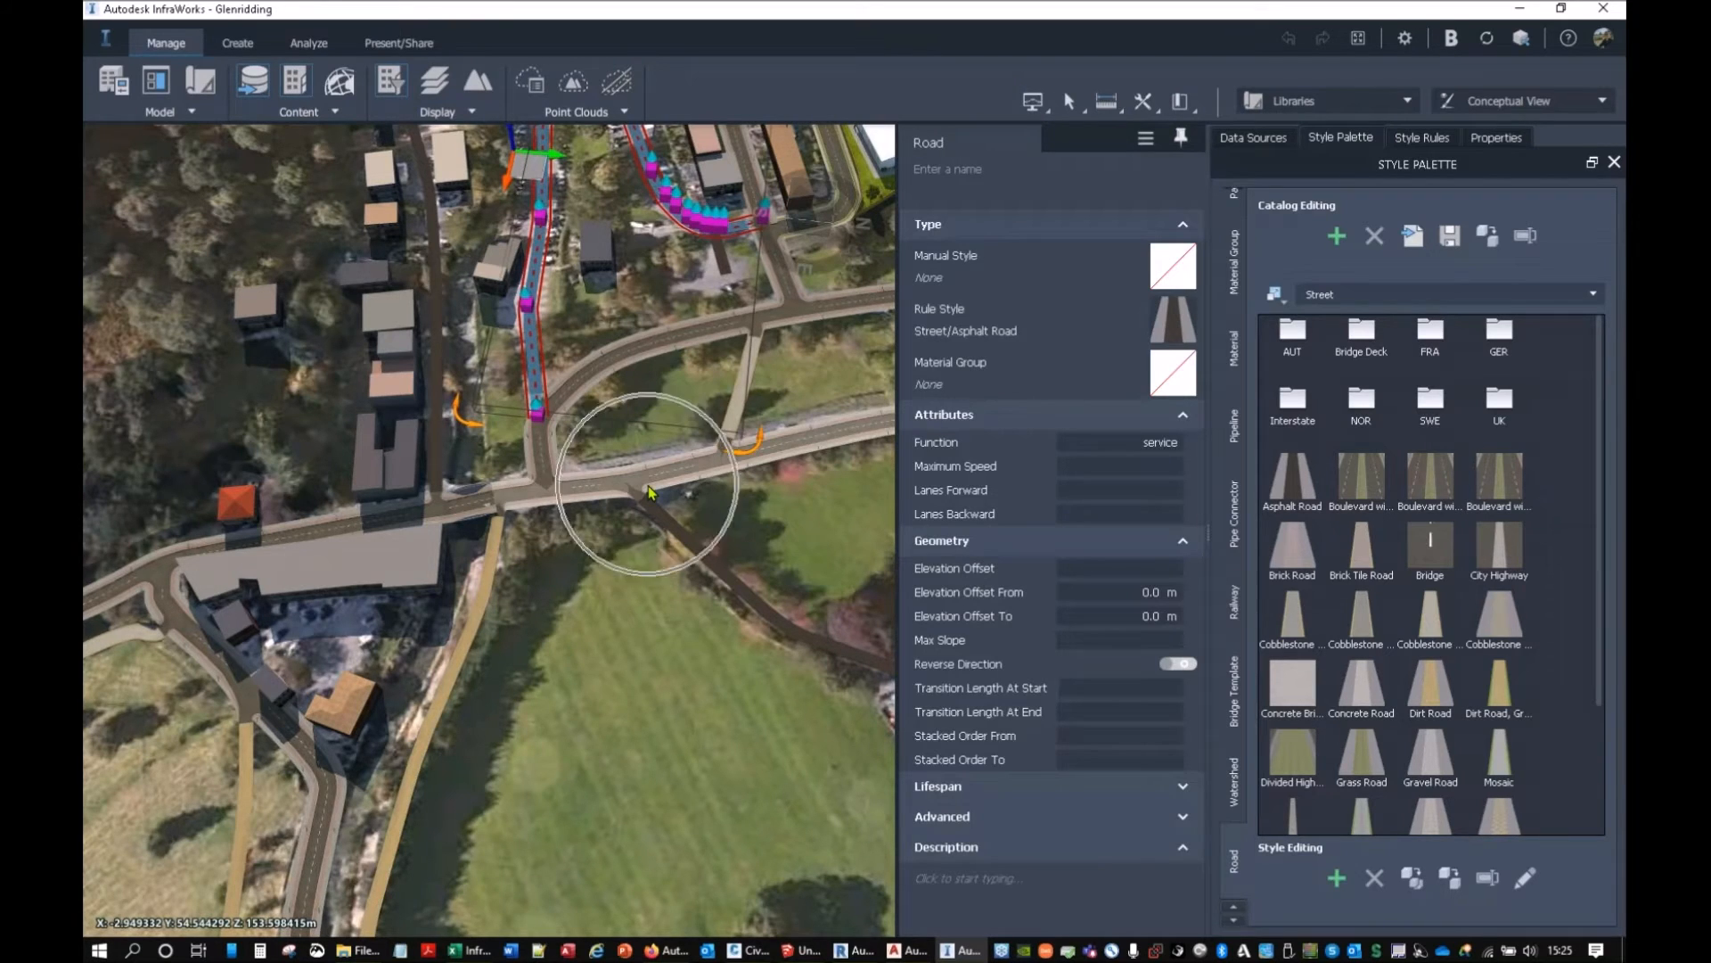
{"action": "mouse_move", "coordinate": [650, 491]}
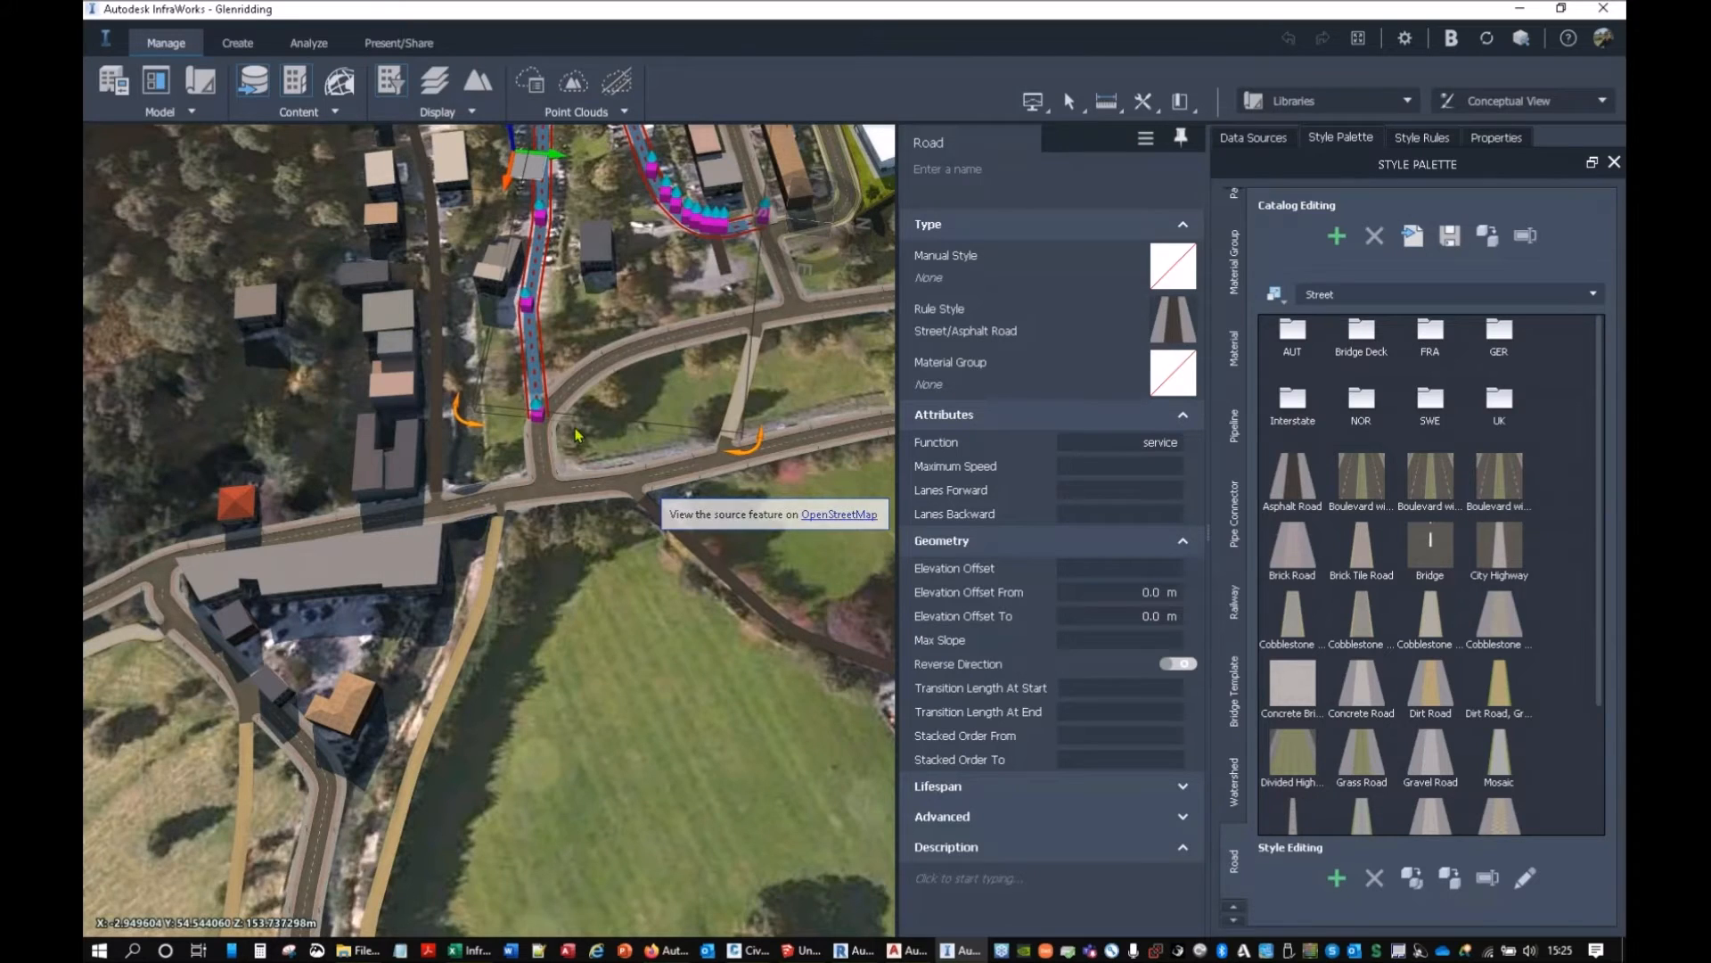
{"action": "left_click", "coordinate": [877, 426]}
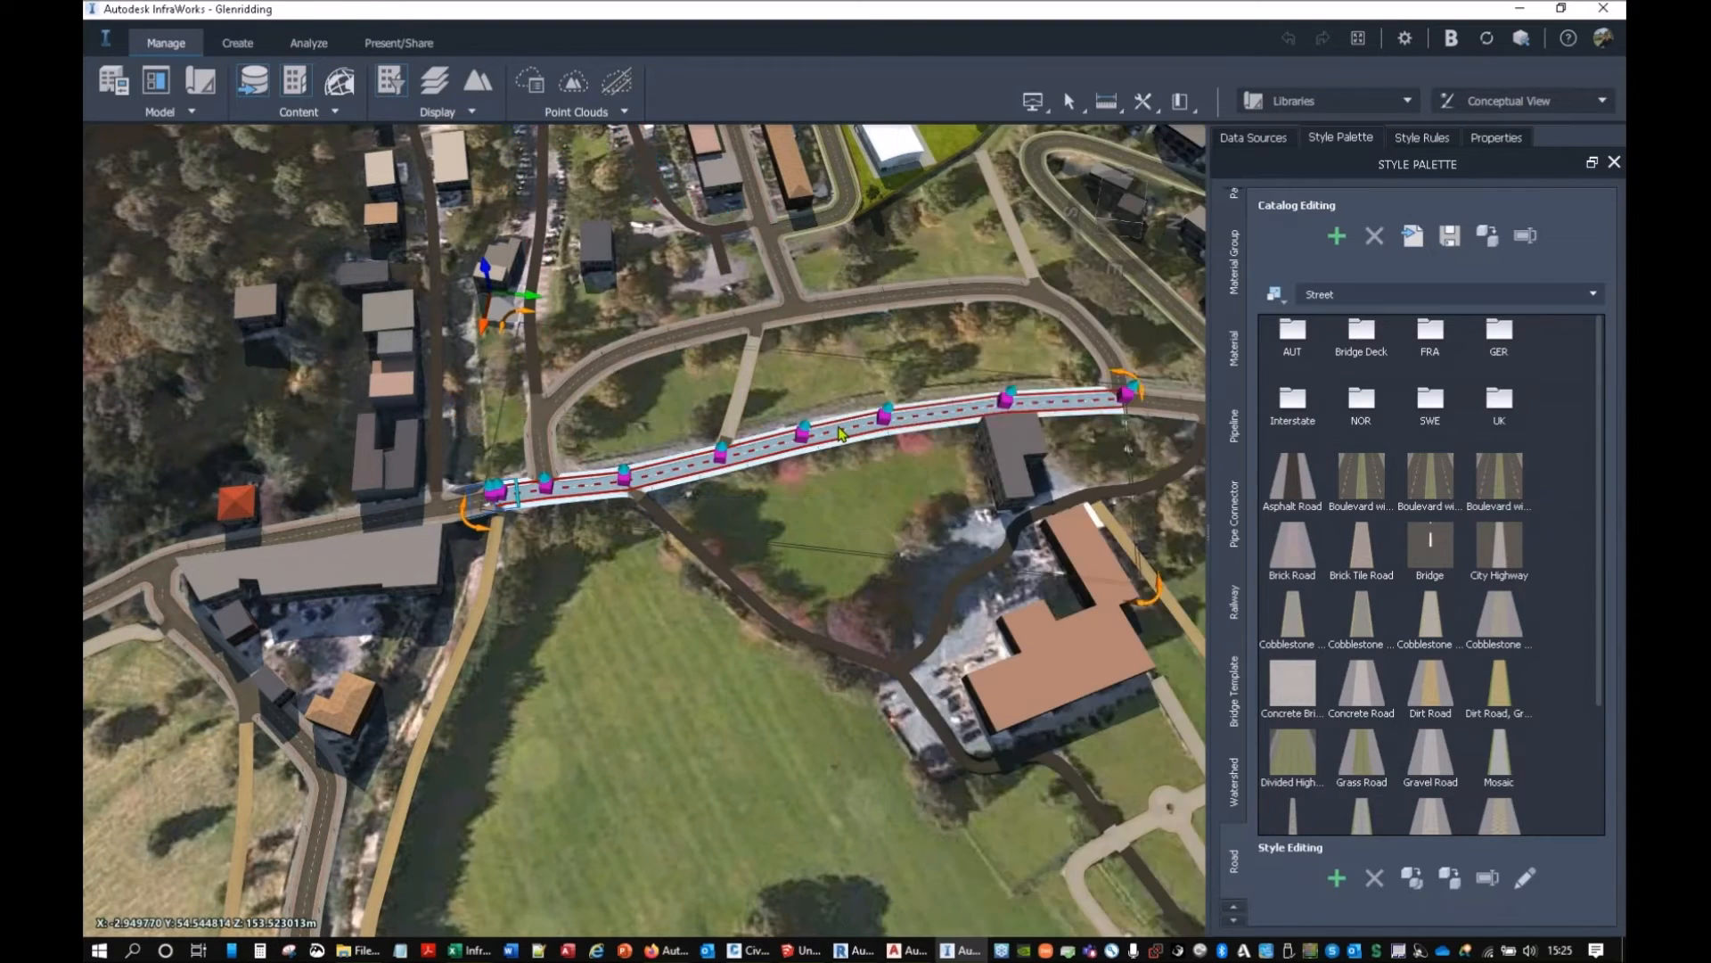
{"action": "left_click", "coordinate": [716, 339]}
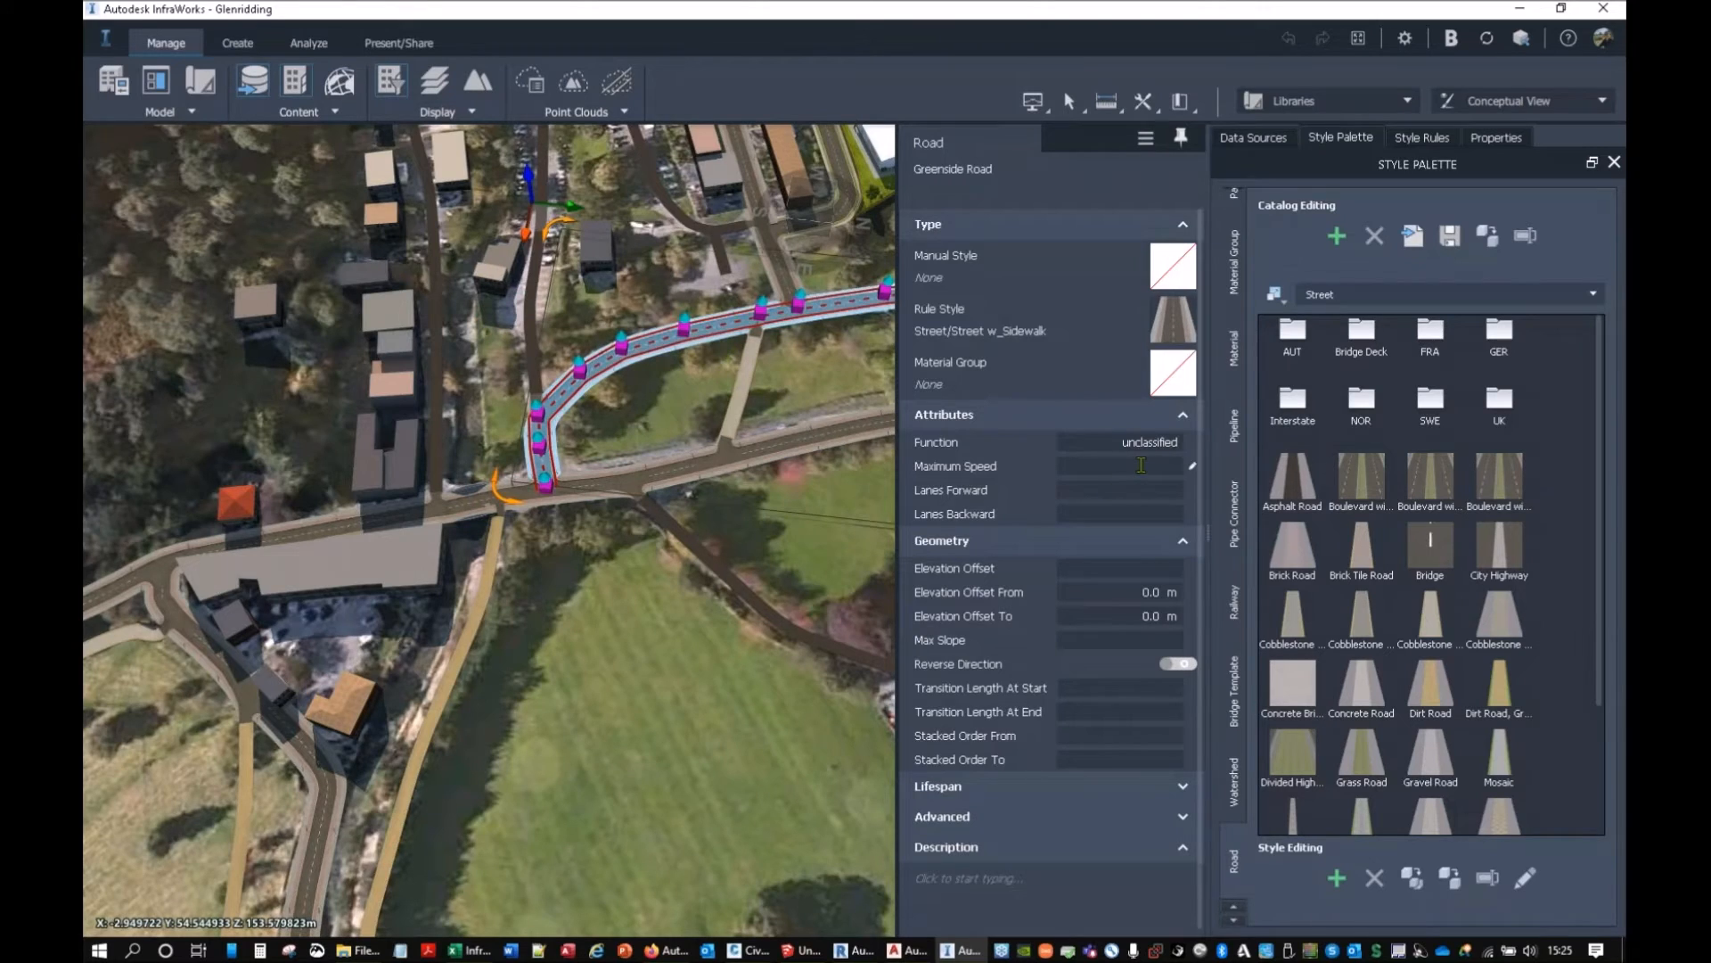
{"action": "left_click", "coordinate": [780, 453]}
Remove the roads data source and its associated features from the model.
{"action": "scroll", "coordinate": [799, 523], "scroll_direction": "down", "scroll_amount": 3}
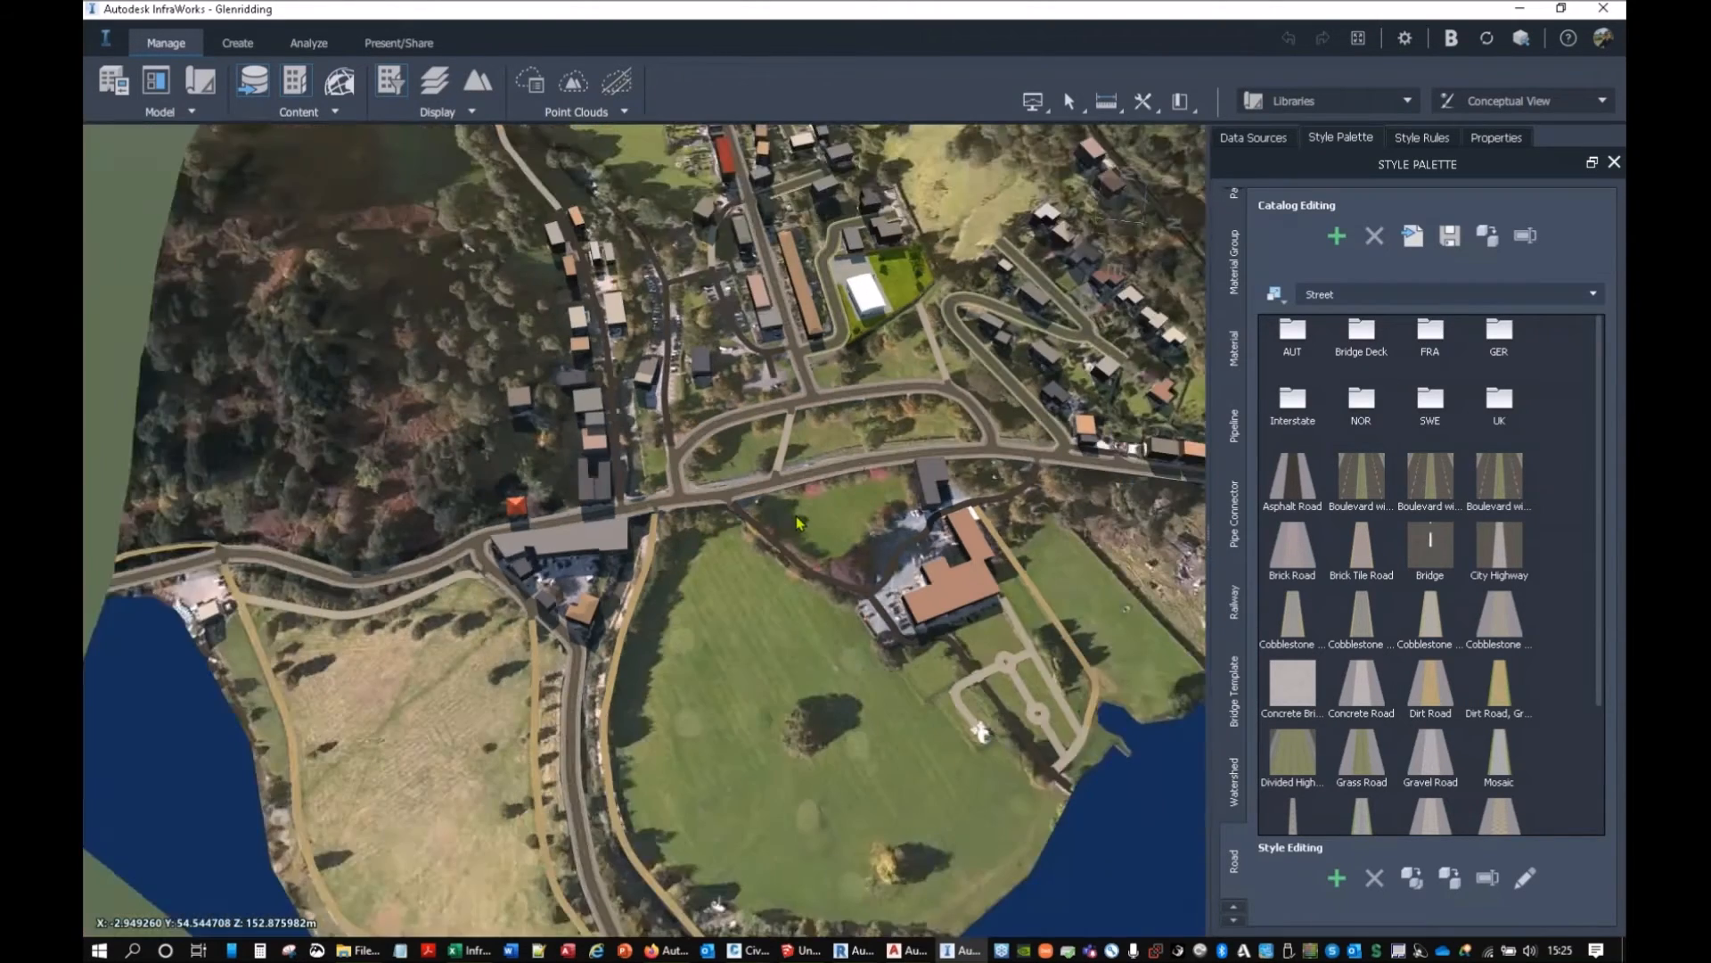
{"action": "scroll", "coordinate": [799, 523], "scroll_direction": "down", "scroll_amount": 2}
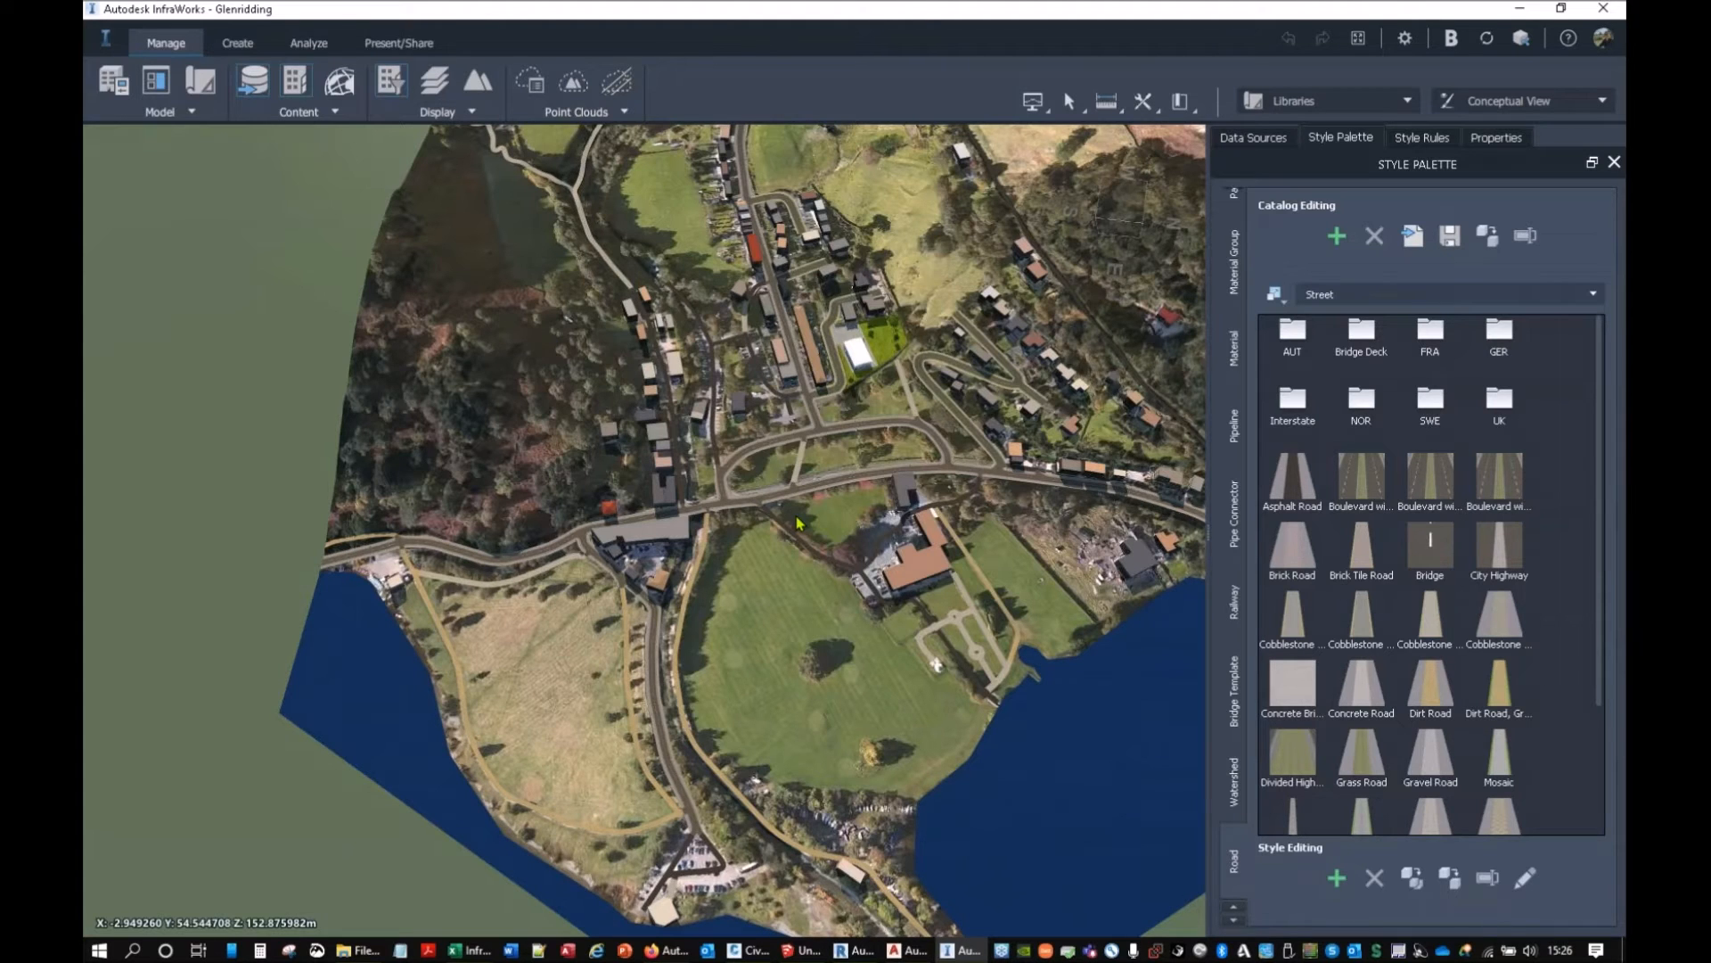
{"action": "middle_click_drag", "start_coordinate": [798, 523], "coordinate": [655, 563]}
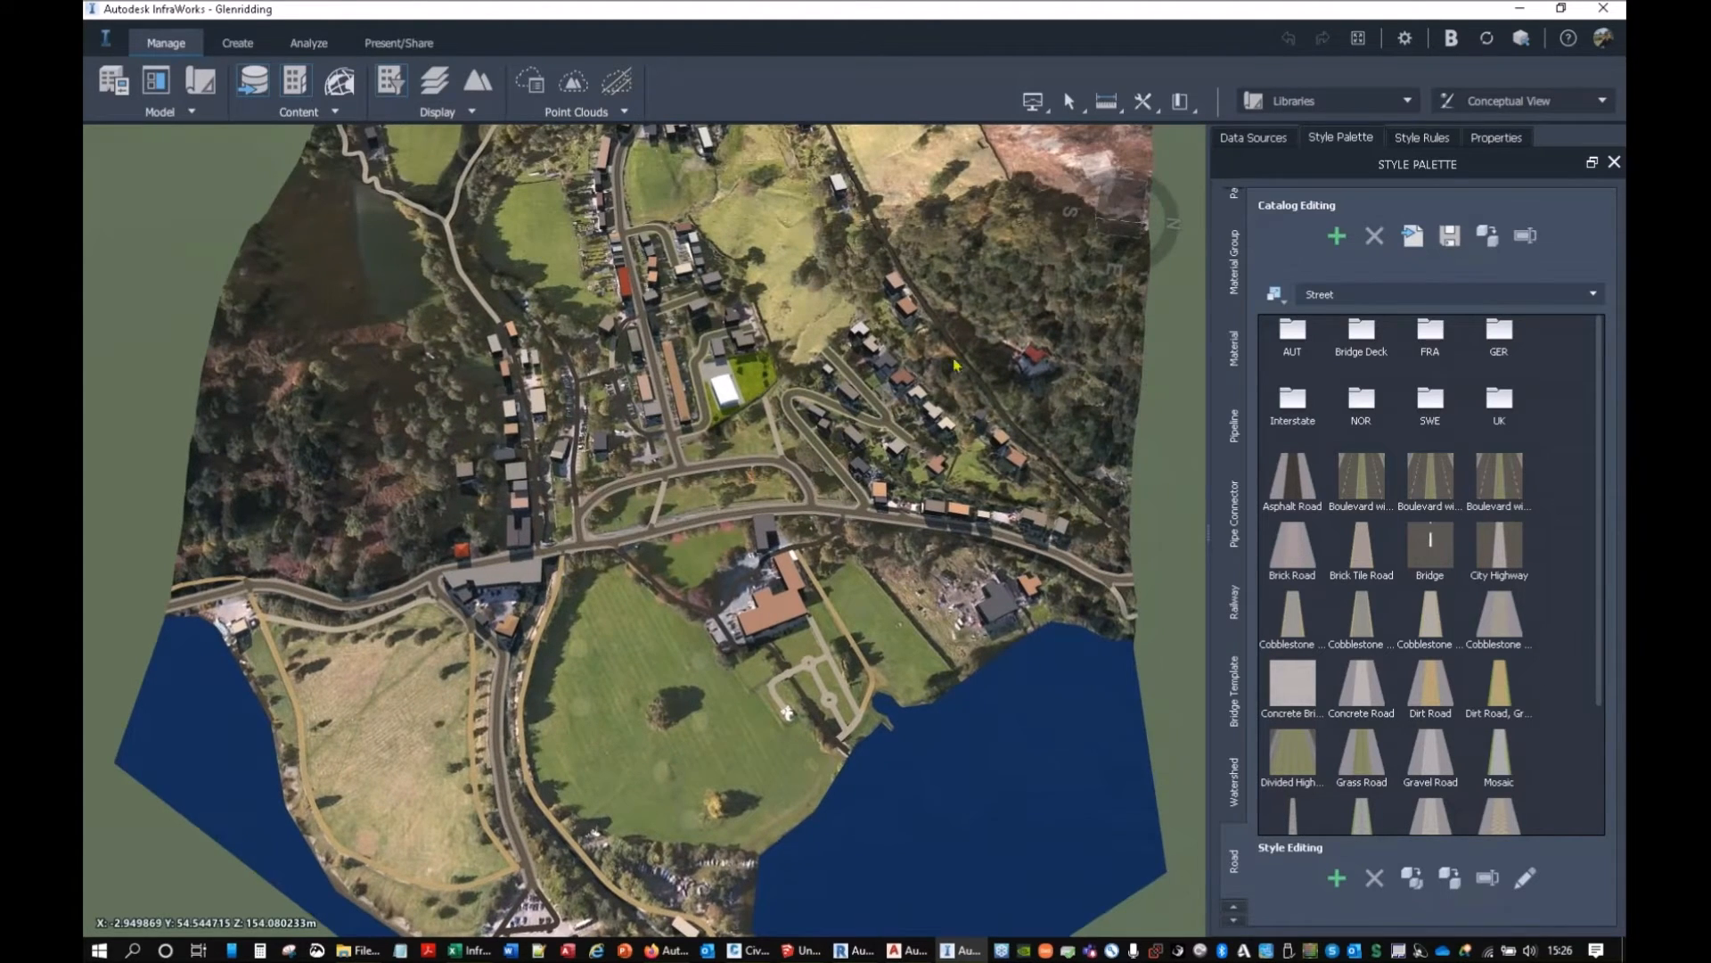
{"action": "left_click", "coordinate": [1234, 142]}
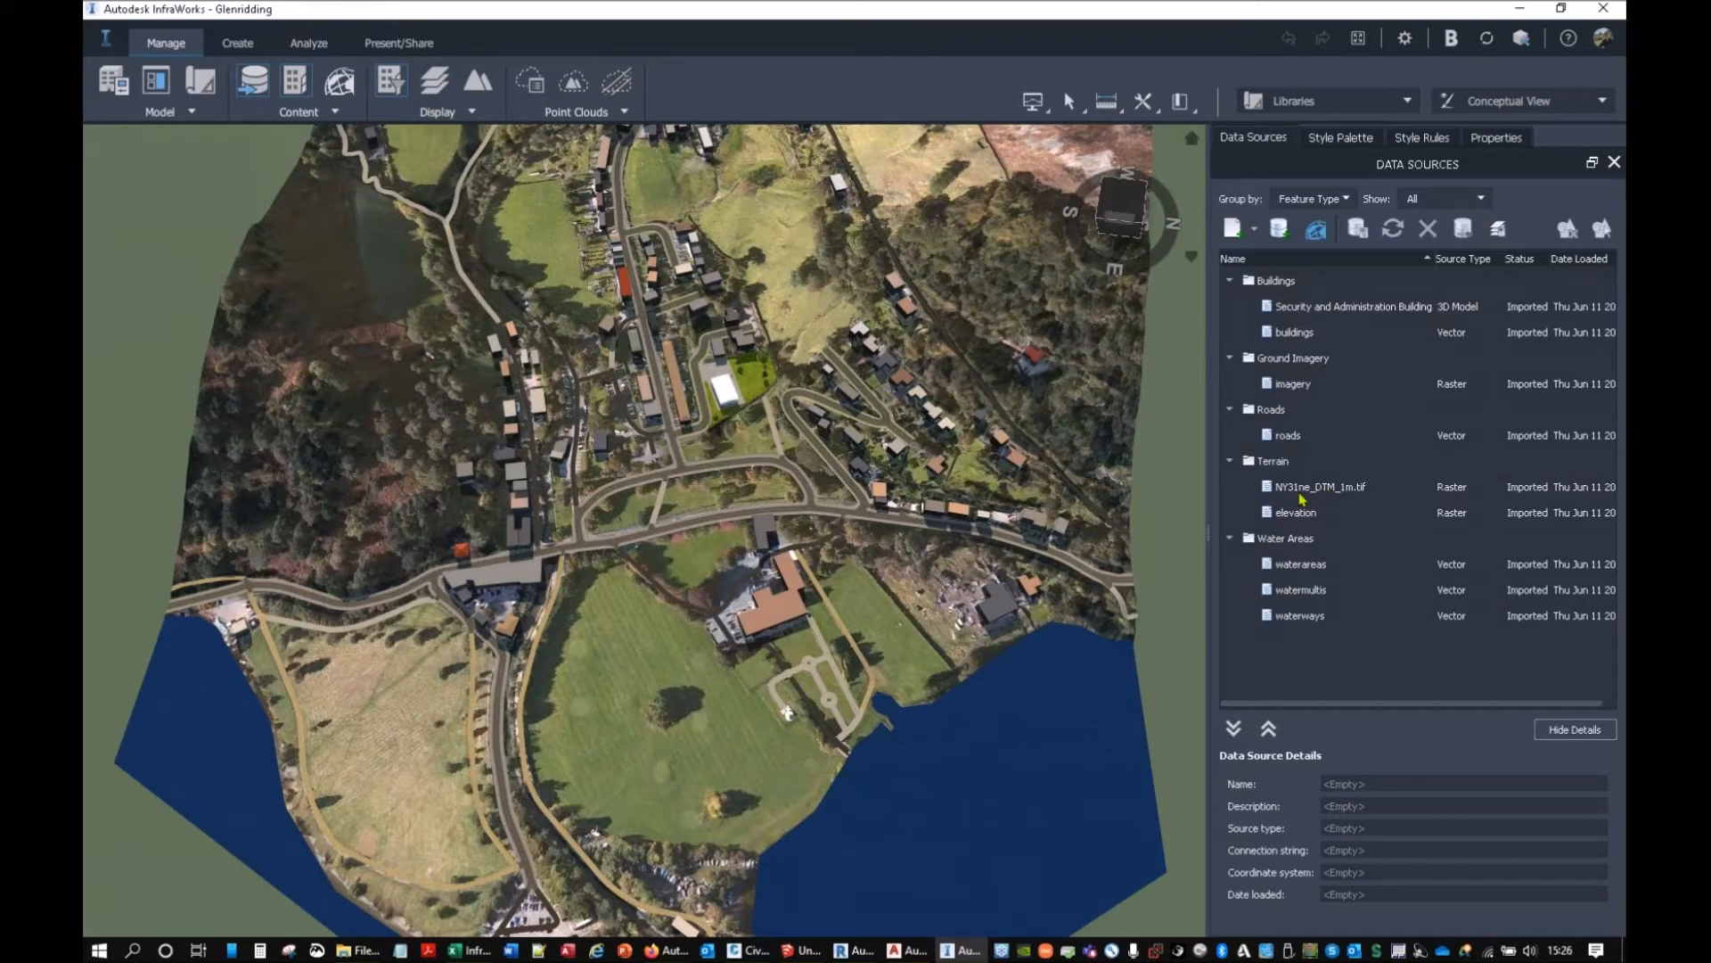
{"action": "left_click", "coordinate": [1287, 436]}
{"action": "left_click", "coordinate": [1429, 230]}
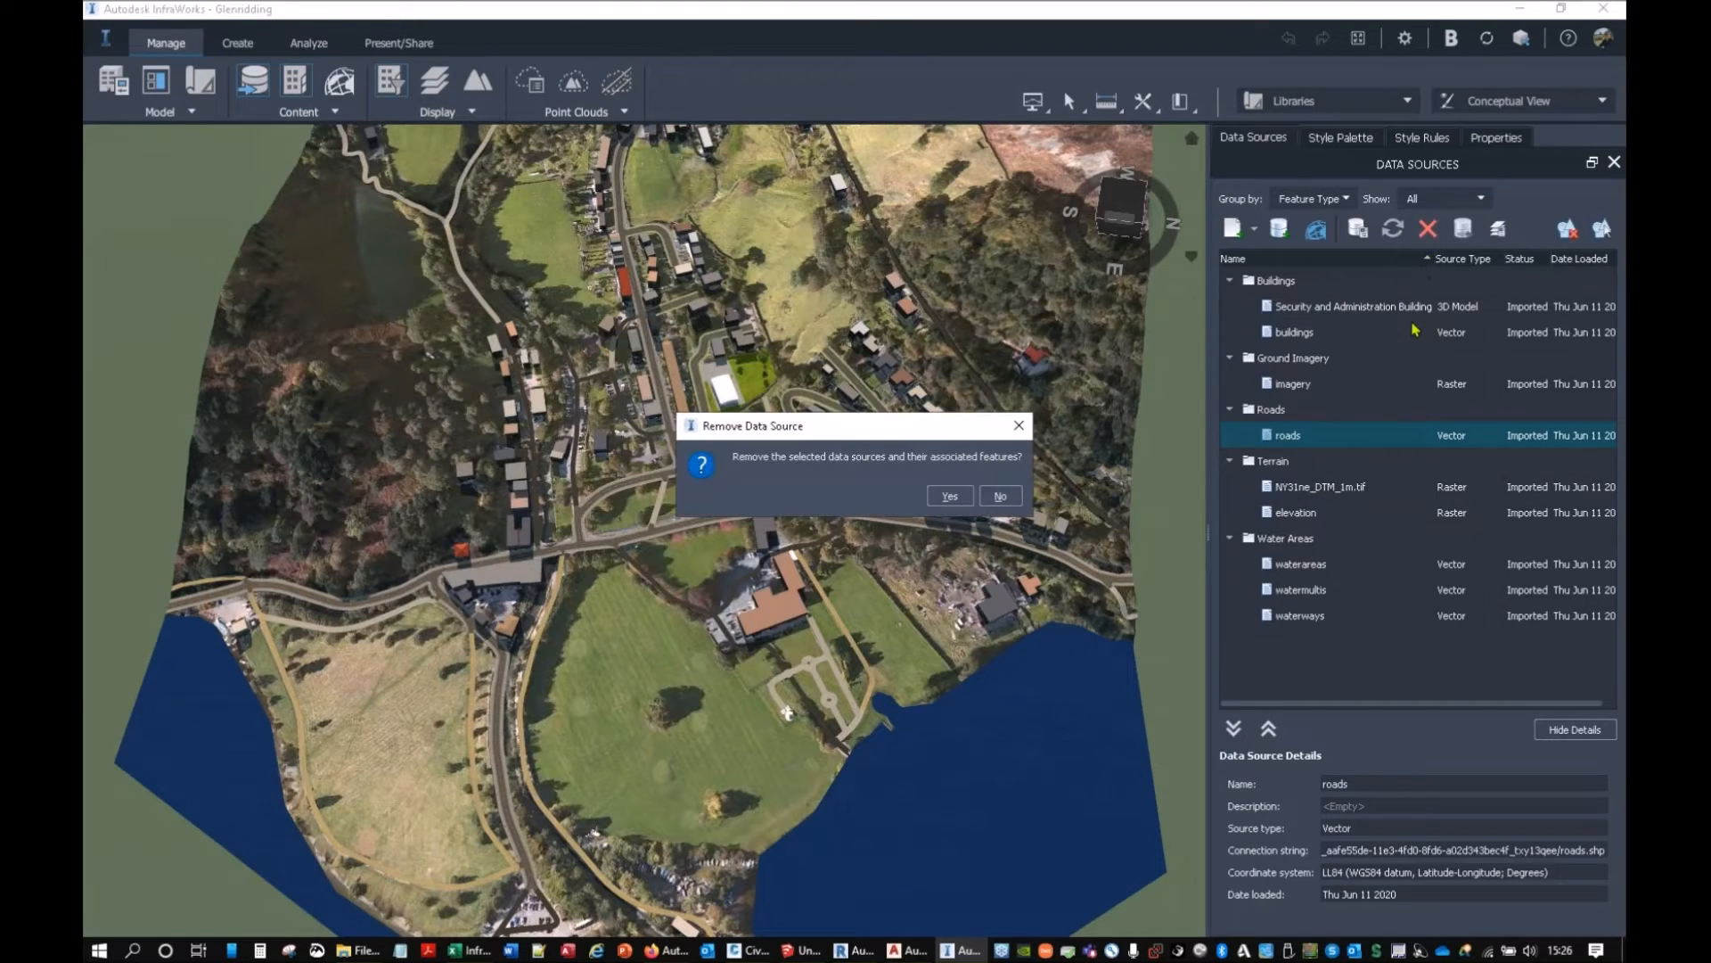
{"action": "left_click", "coordinate": [943, 497]}
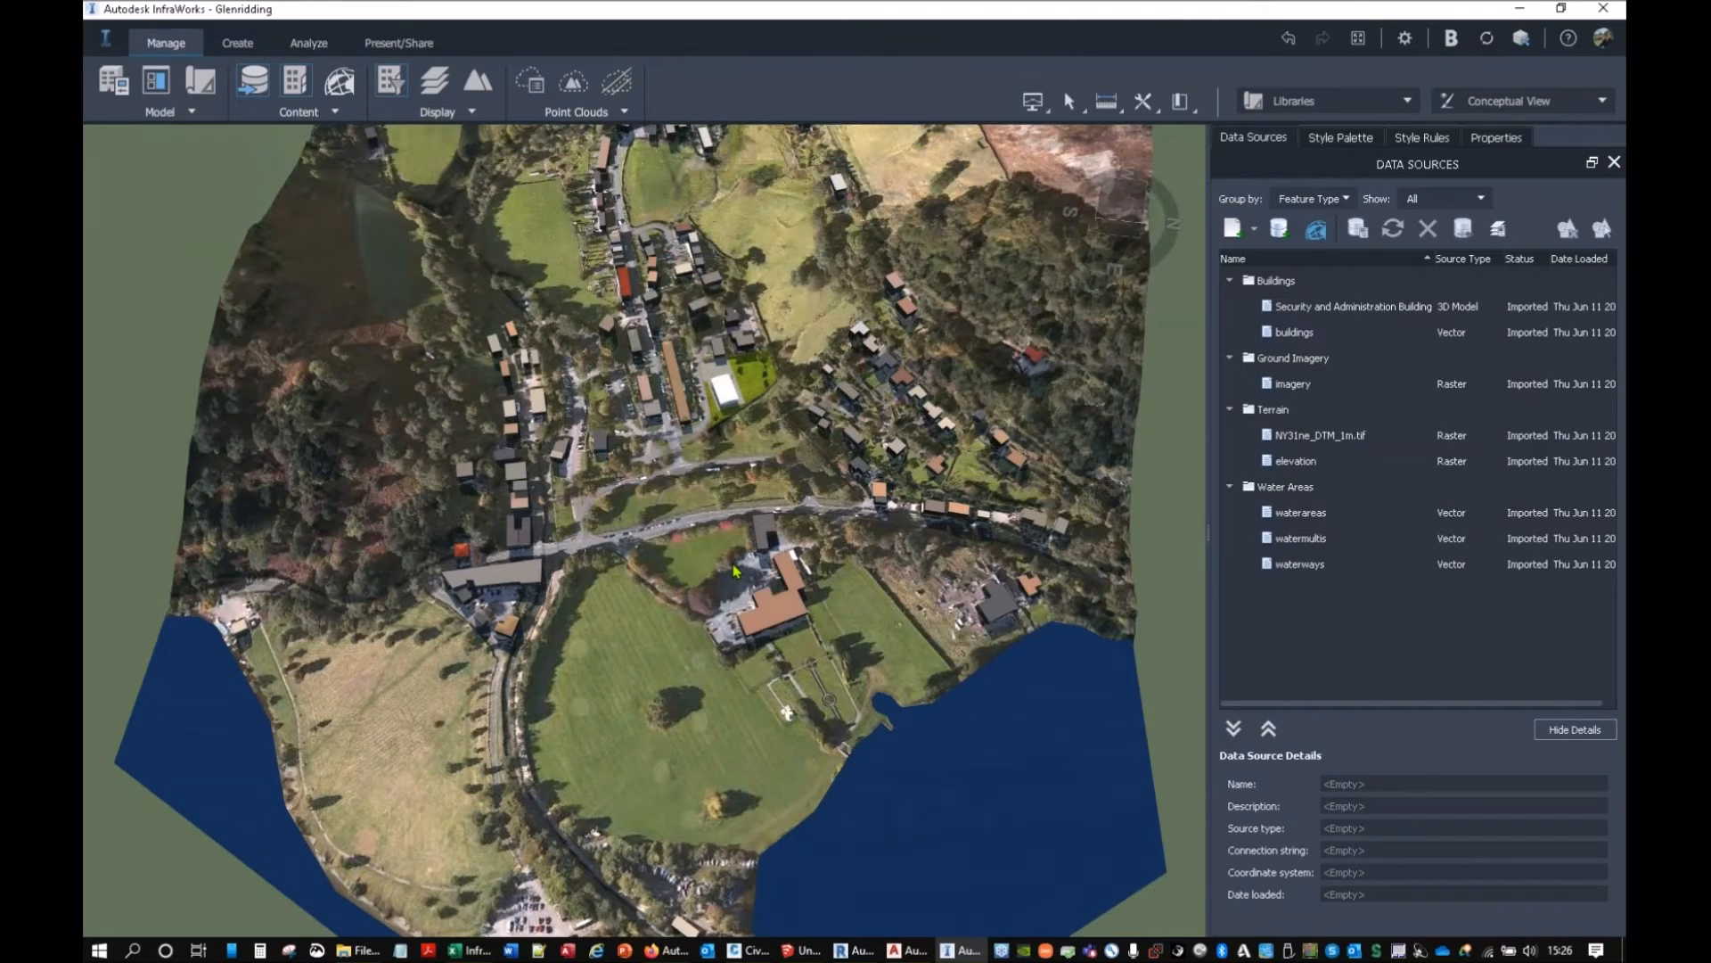
Add a new catalog folder within the Street catalog of the road styles.
{"action": "scroll", "coordinate": [647, 665], "scroll_direction": "up", "scroll_amount": 3}
{"action": "left_click_drag", "start_coordinate": [647, 665], "coordinate": [705, 513]}
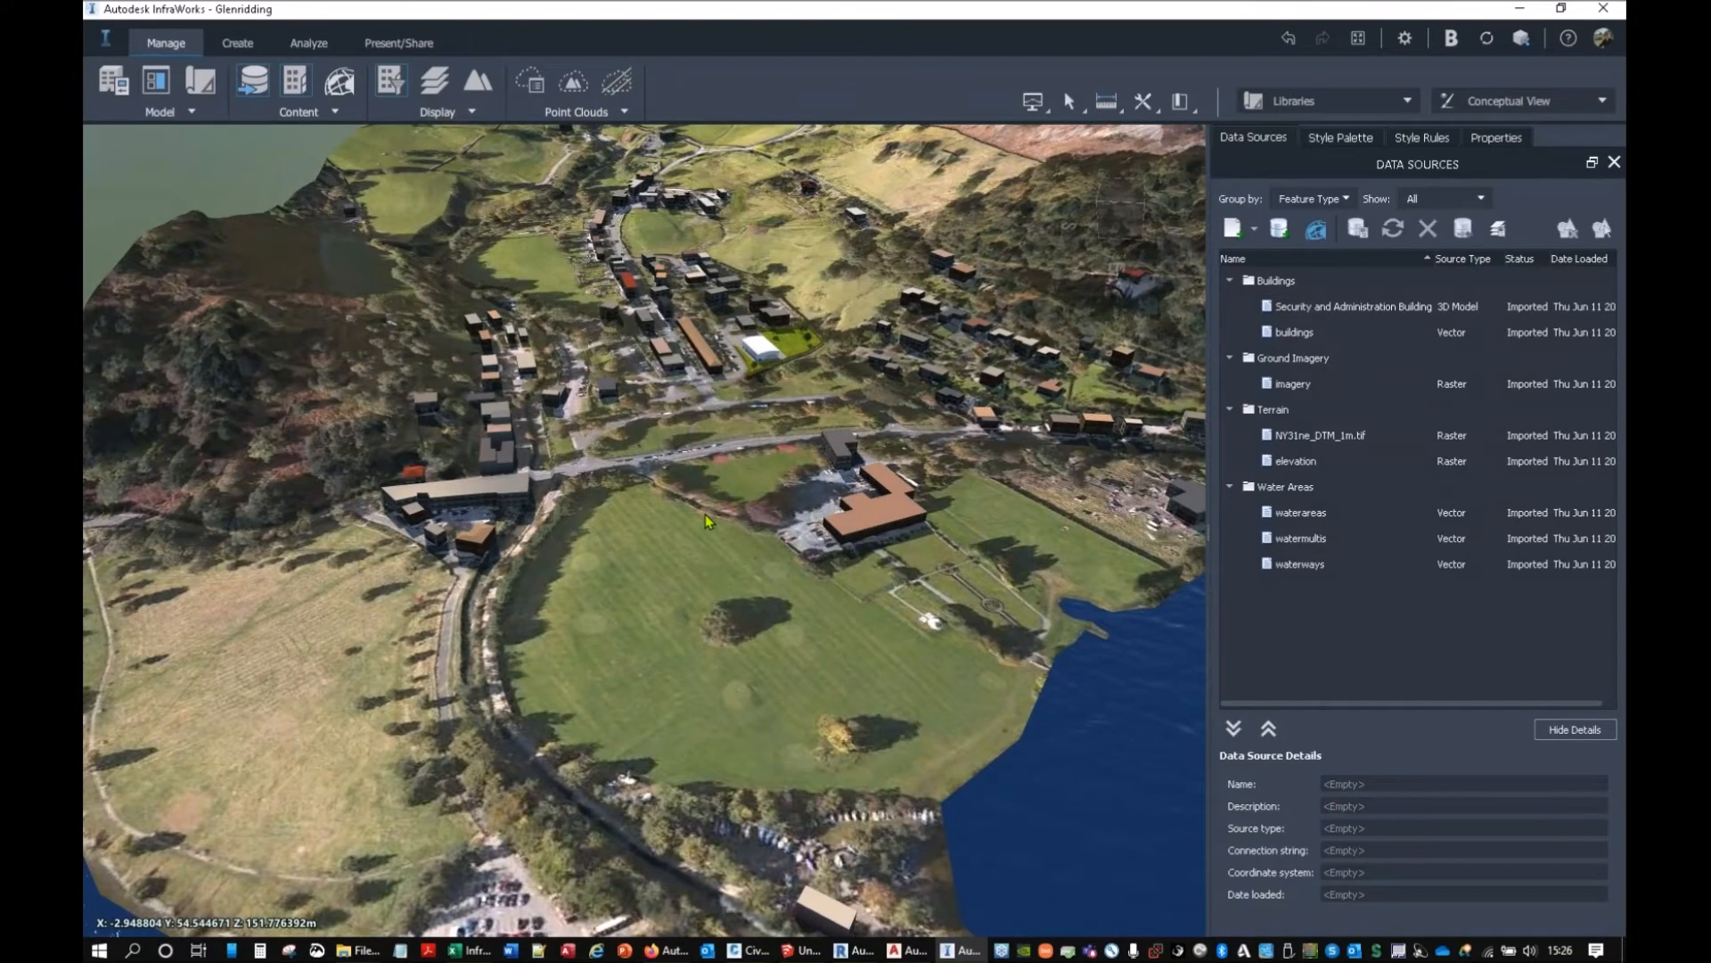
{"action": "middle_click_drag", "start_coordinate": [728, 443], "coordinate": [785, 546]}
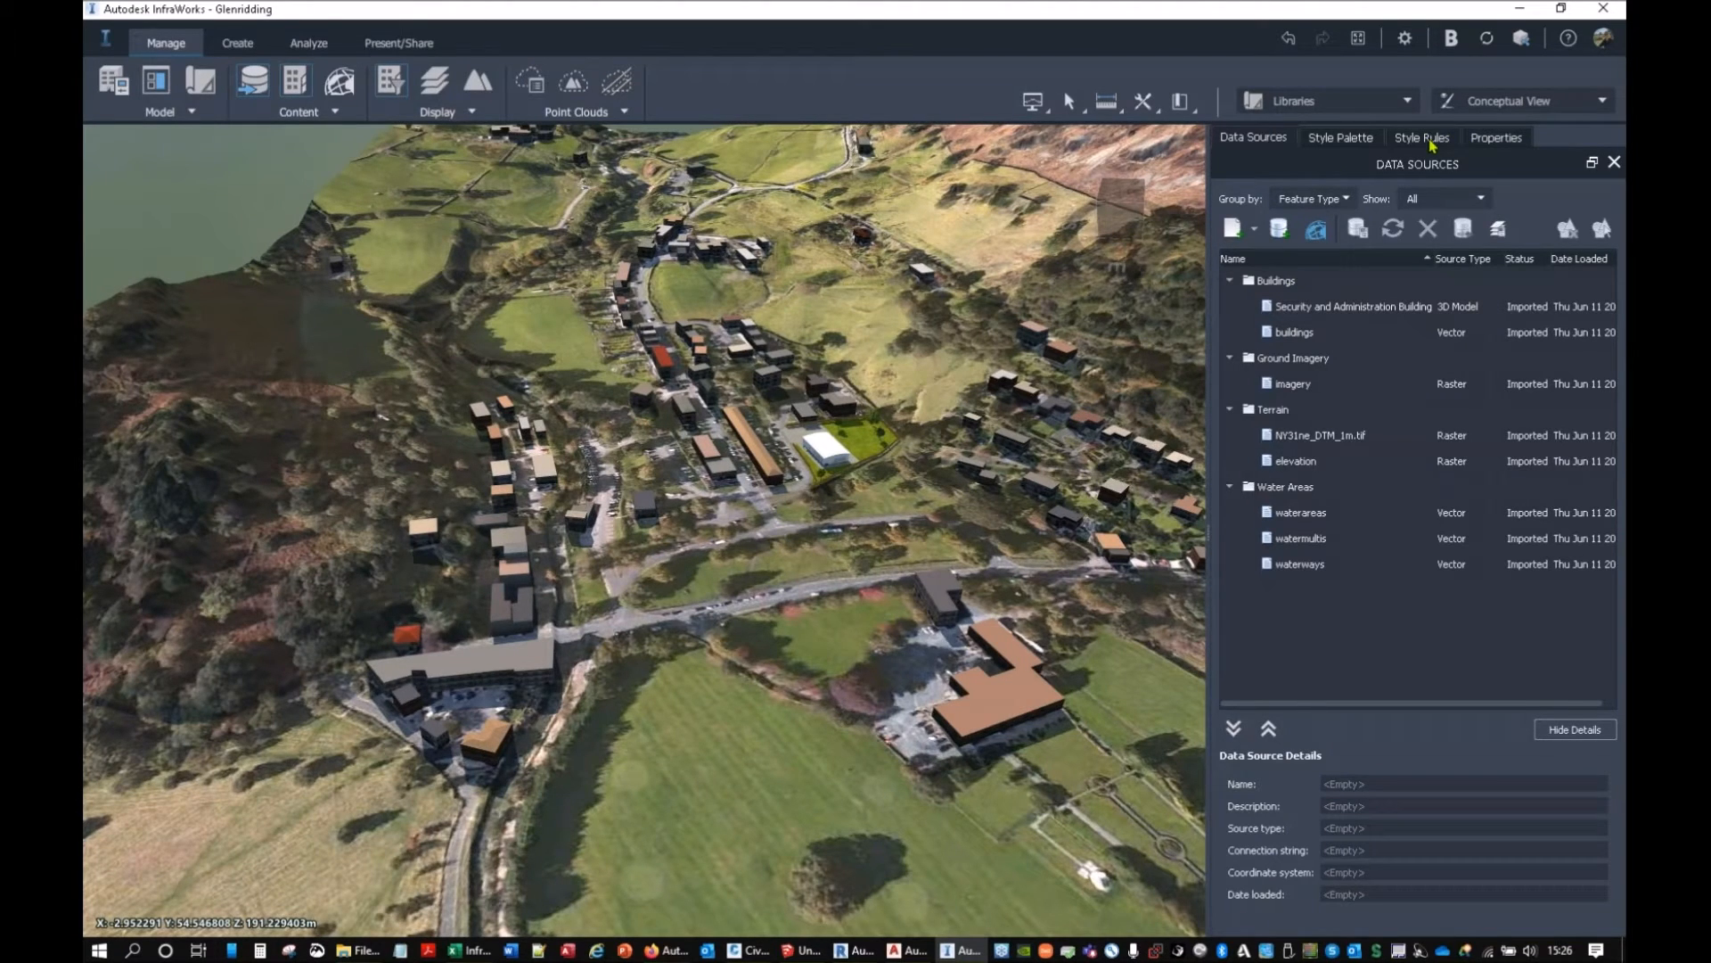
{"action": "left_click", "coordinate": [1344, 141]}
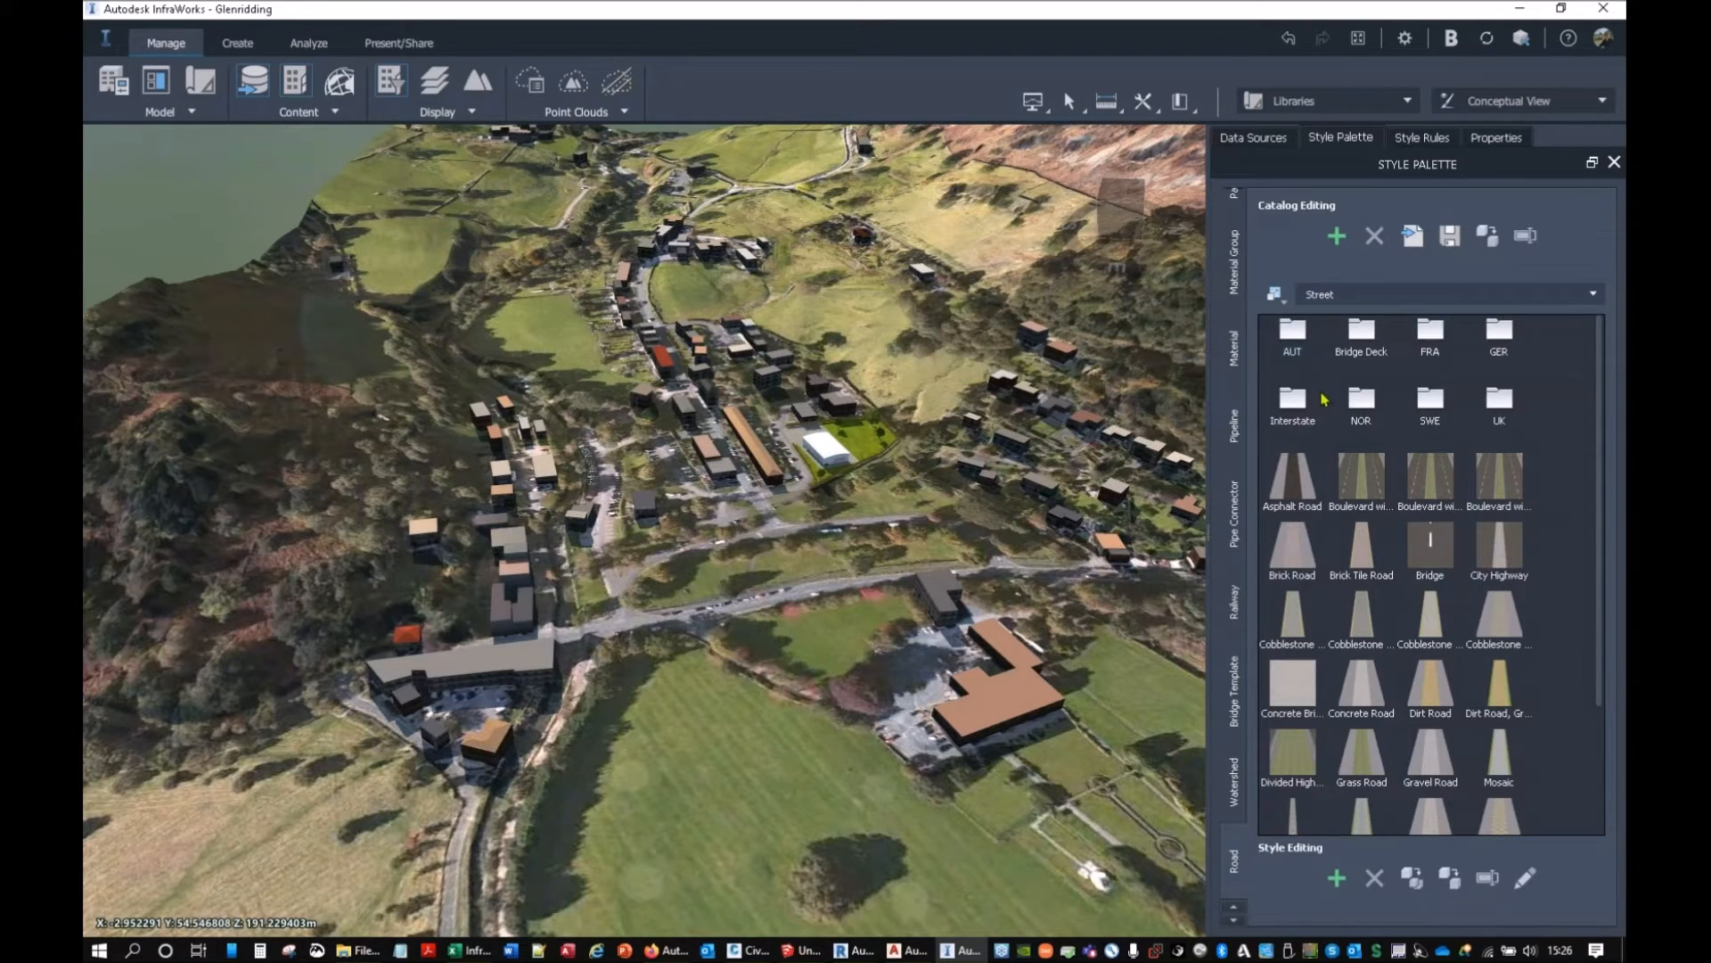
{"action": "left_click", "coordinate": [1338, 236]}
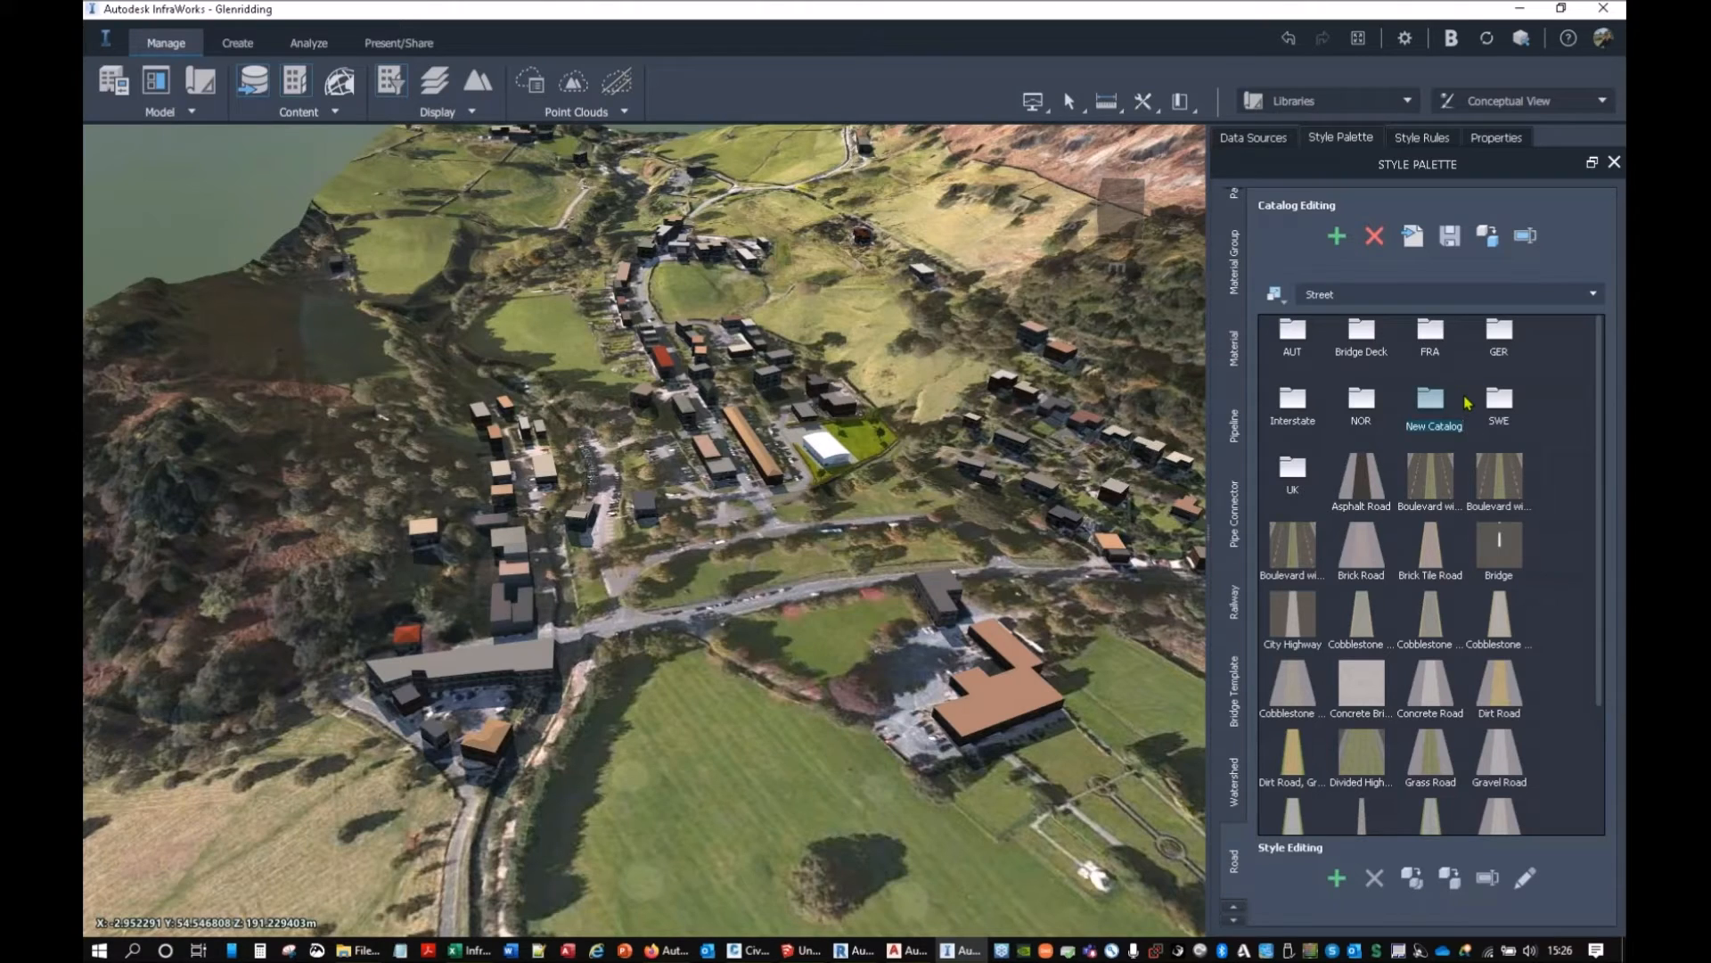
Name the new catalog folder in the Street catalog WEBINAR.
{"action": "type", "text": "WE"}
{"action": "left_click", "coordinate": [1492, 417]}
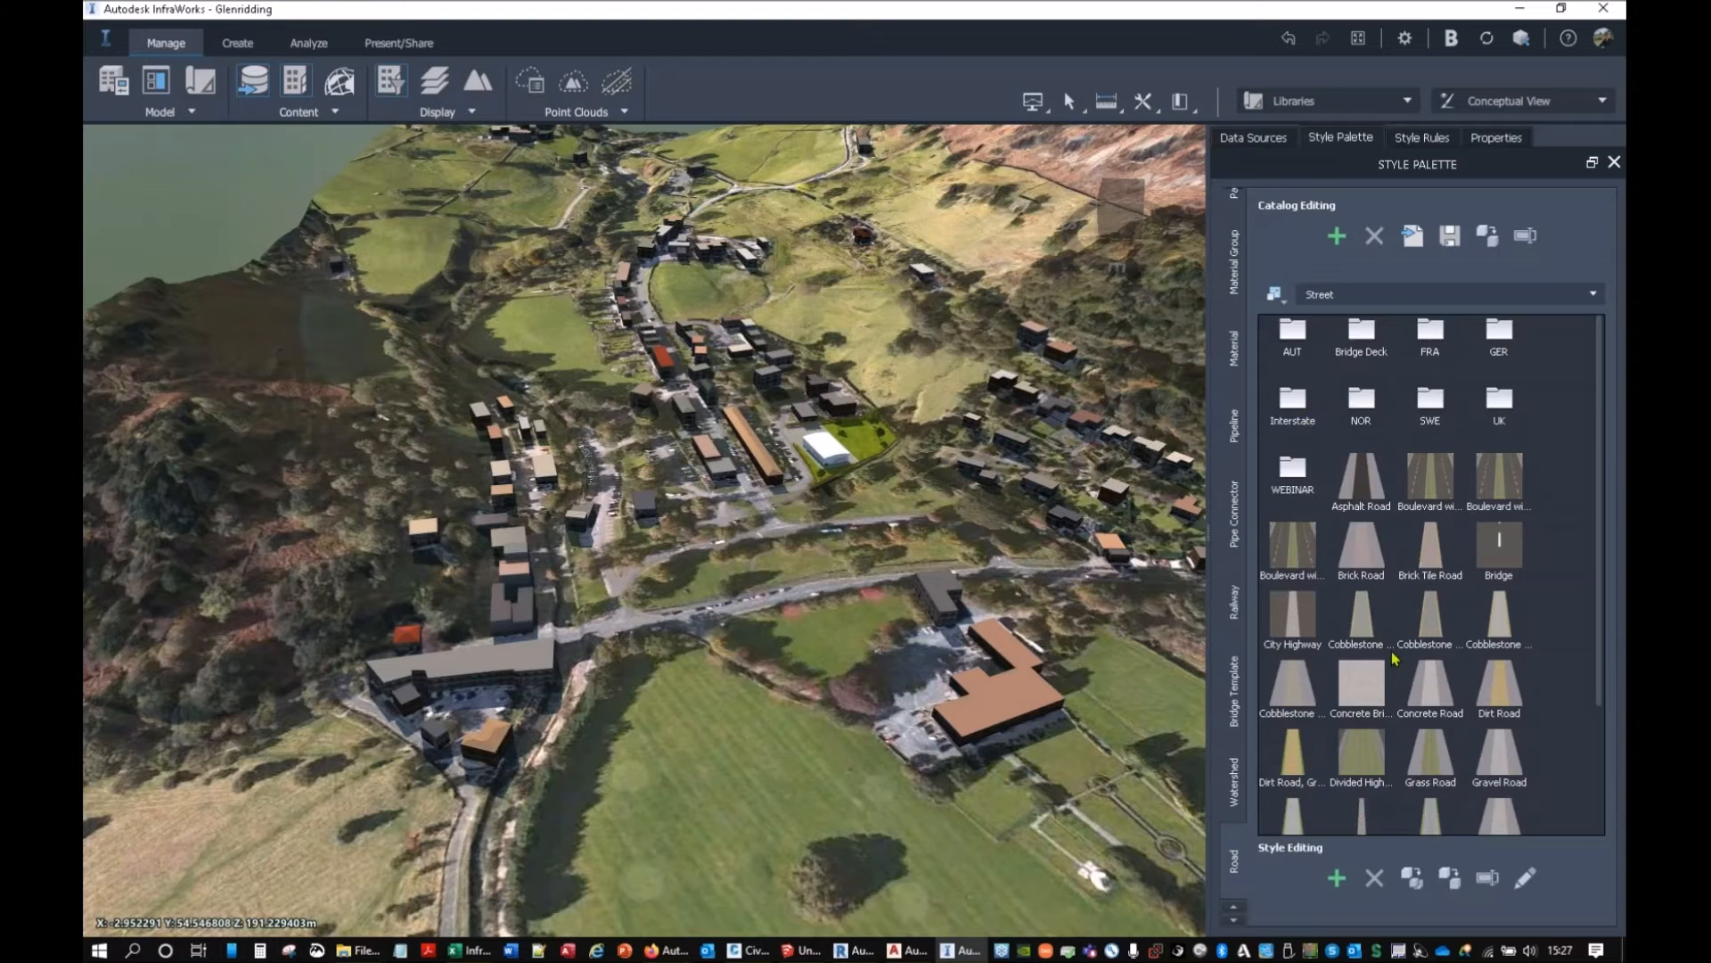
Copy the Asphalt Road style from the Street catalog into the Street/WEBINAR catalog.
{"action": "scroll", "coordinate": [1396, 658], "scroll_direction": "down", "scroll_amount": 3}
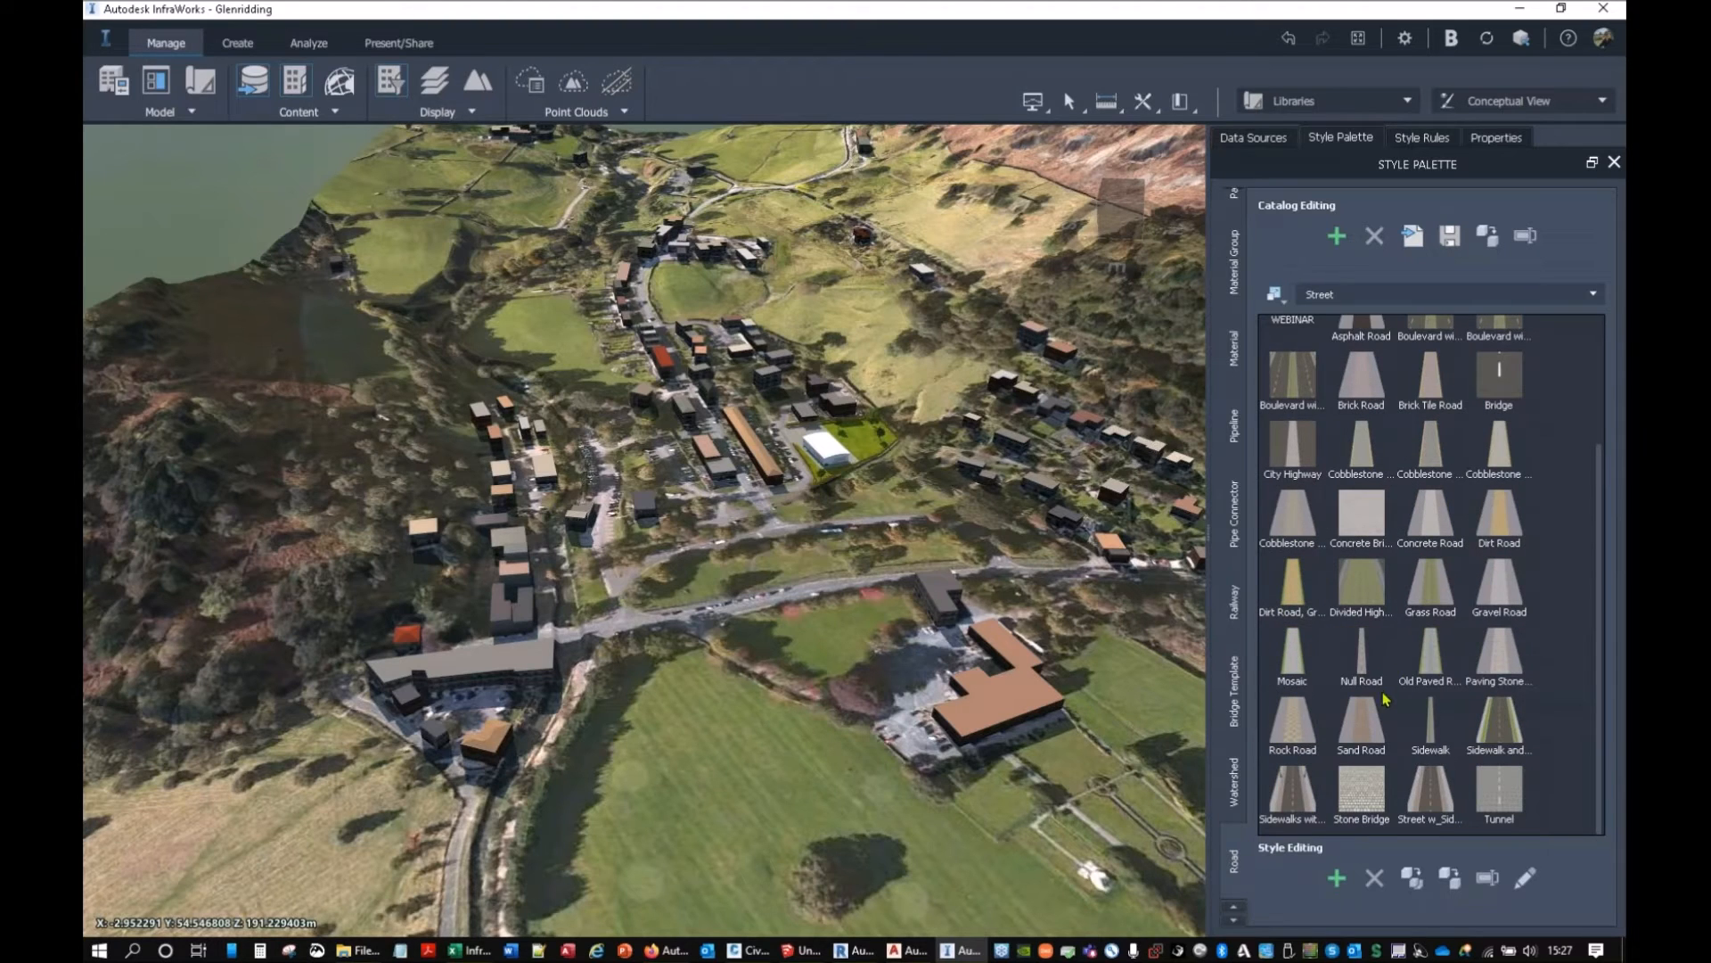
{"action": "scroll", "coordinate": [1387, 700], "scroll_direction": "up", "scroll_amount": 3}
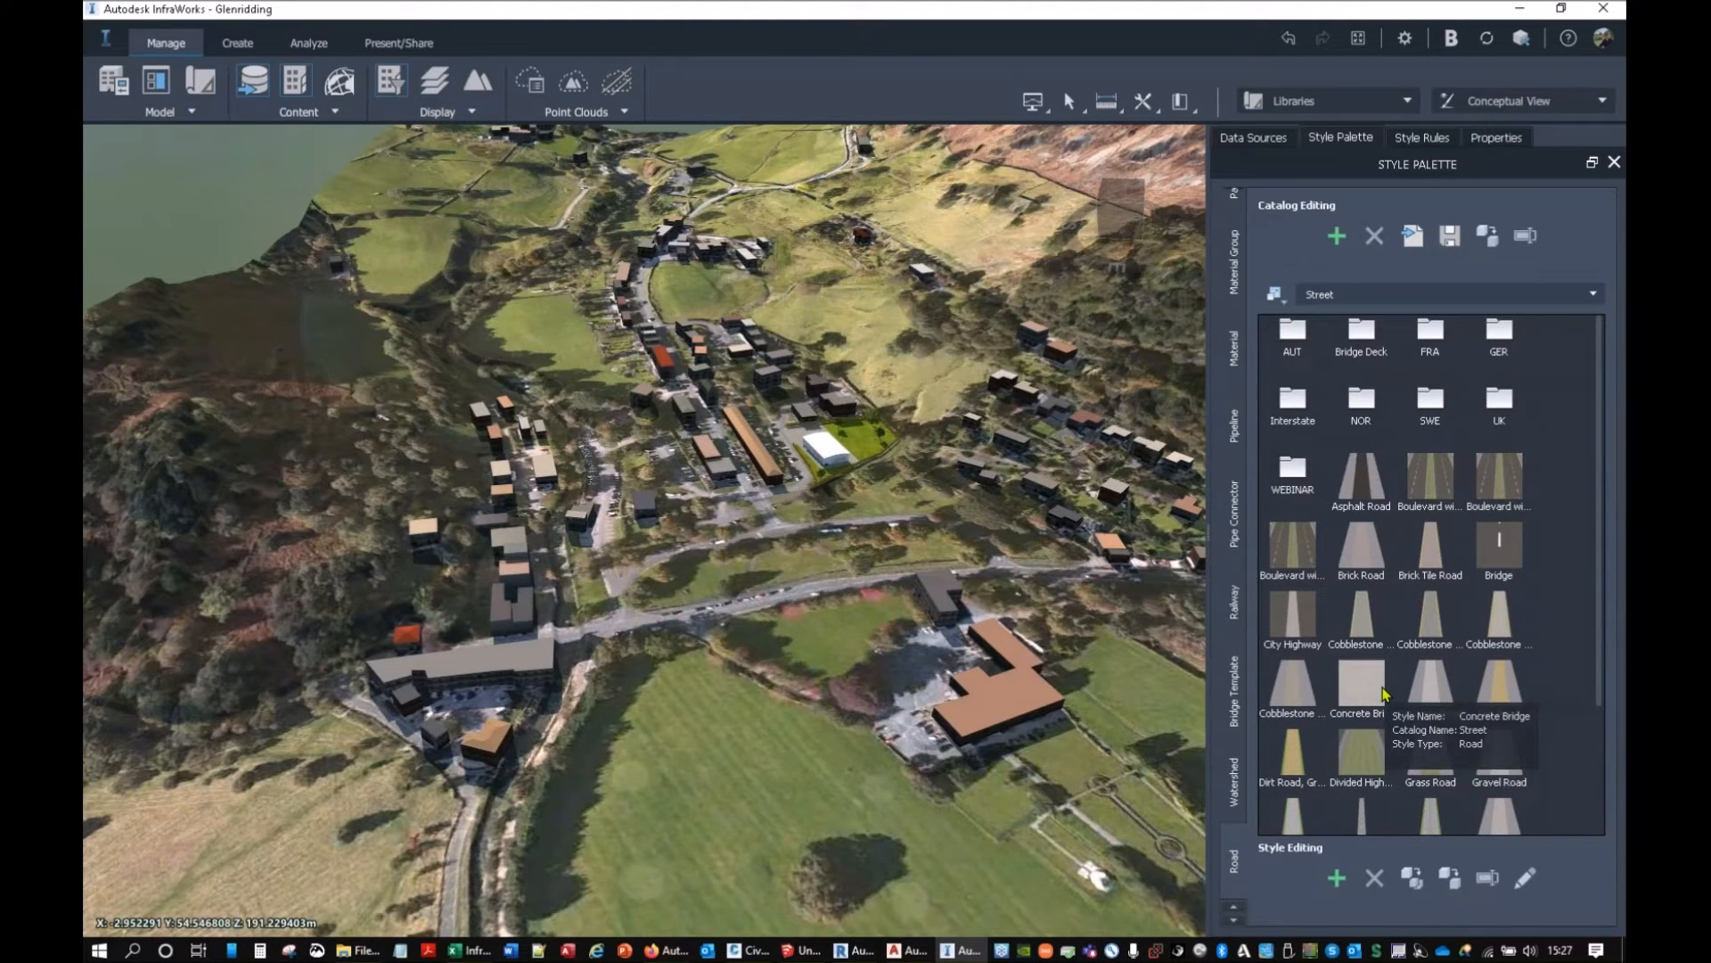
{"action": "scroll", "coordinate": [1384, 694], "scroll_direction": "down", "scroll_amount": 2}
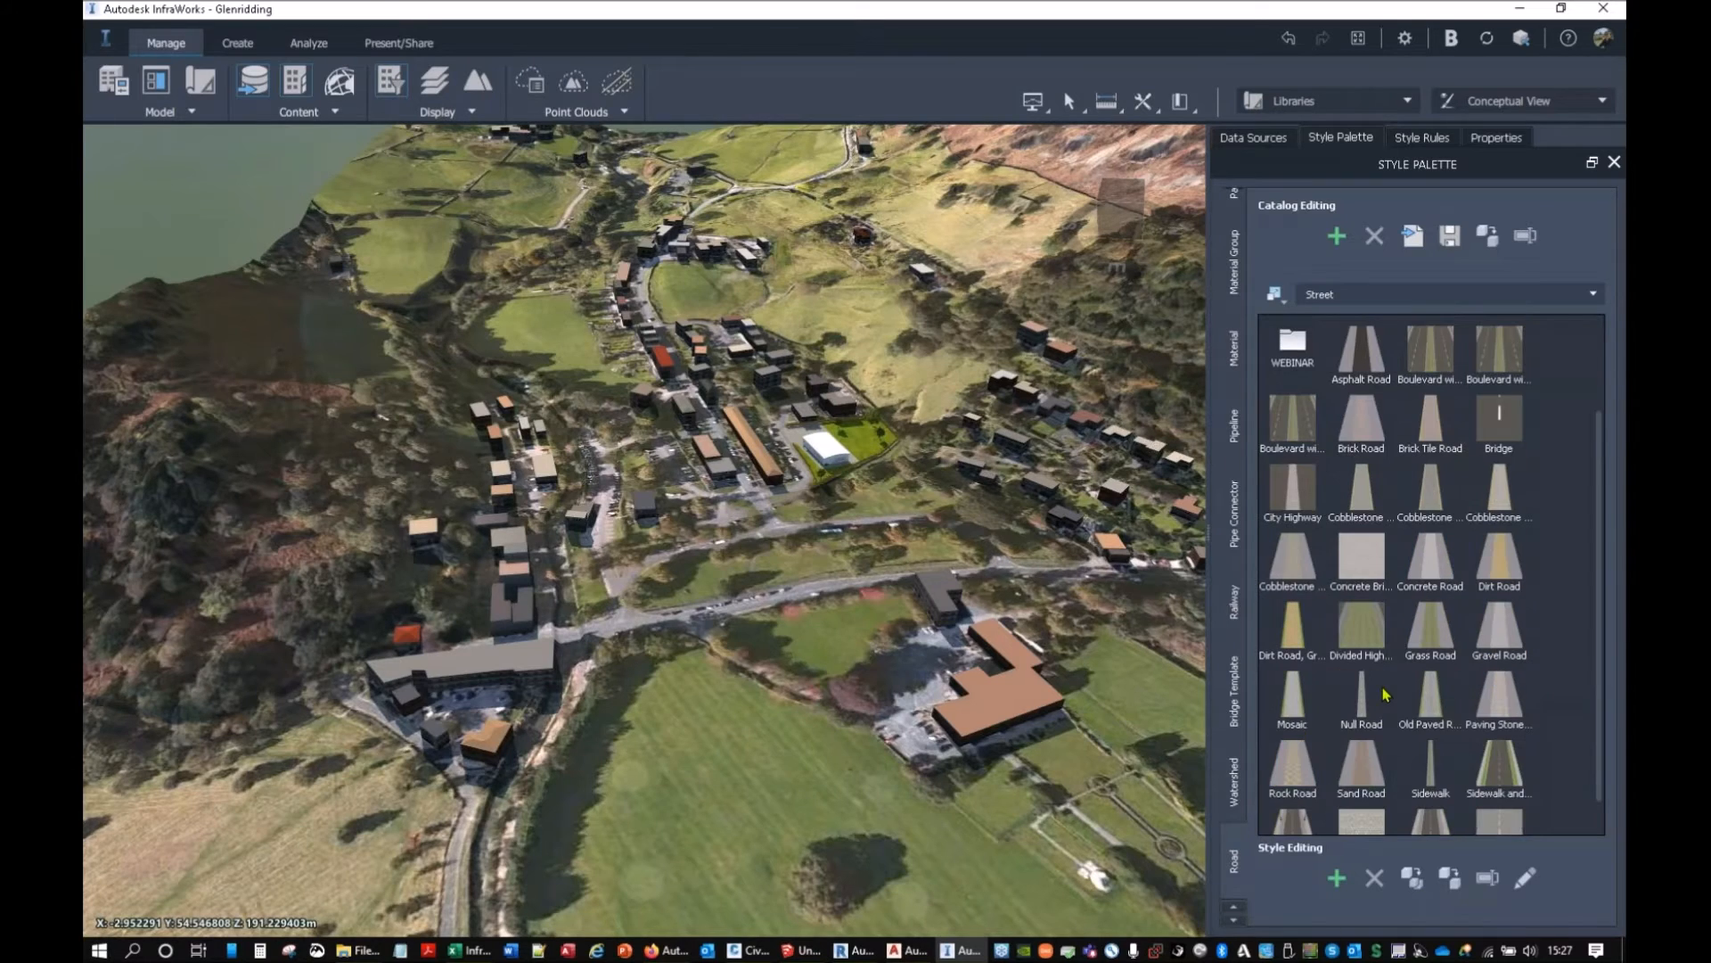
{"action": "scroll", "coordinate": [1384, 694], "scroll_direction": "down", "scroll_amount": 1}
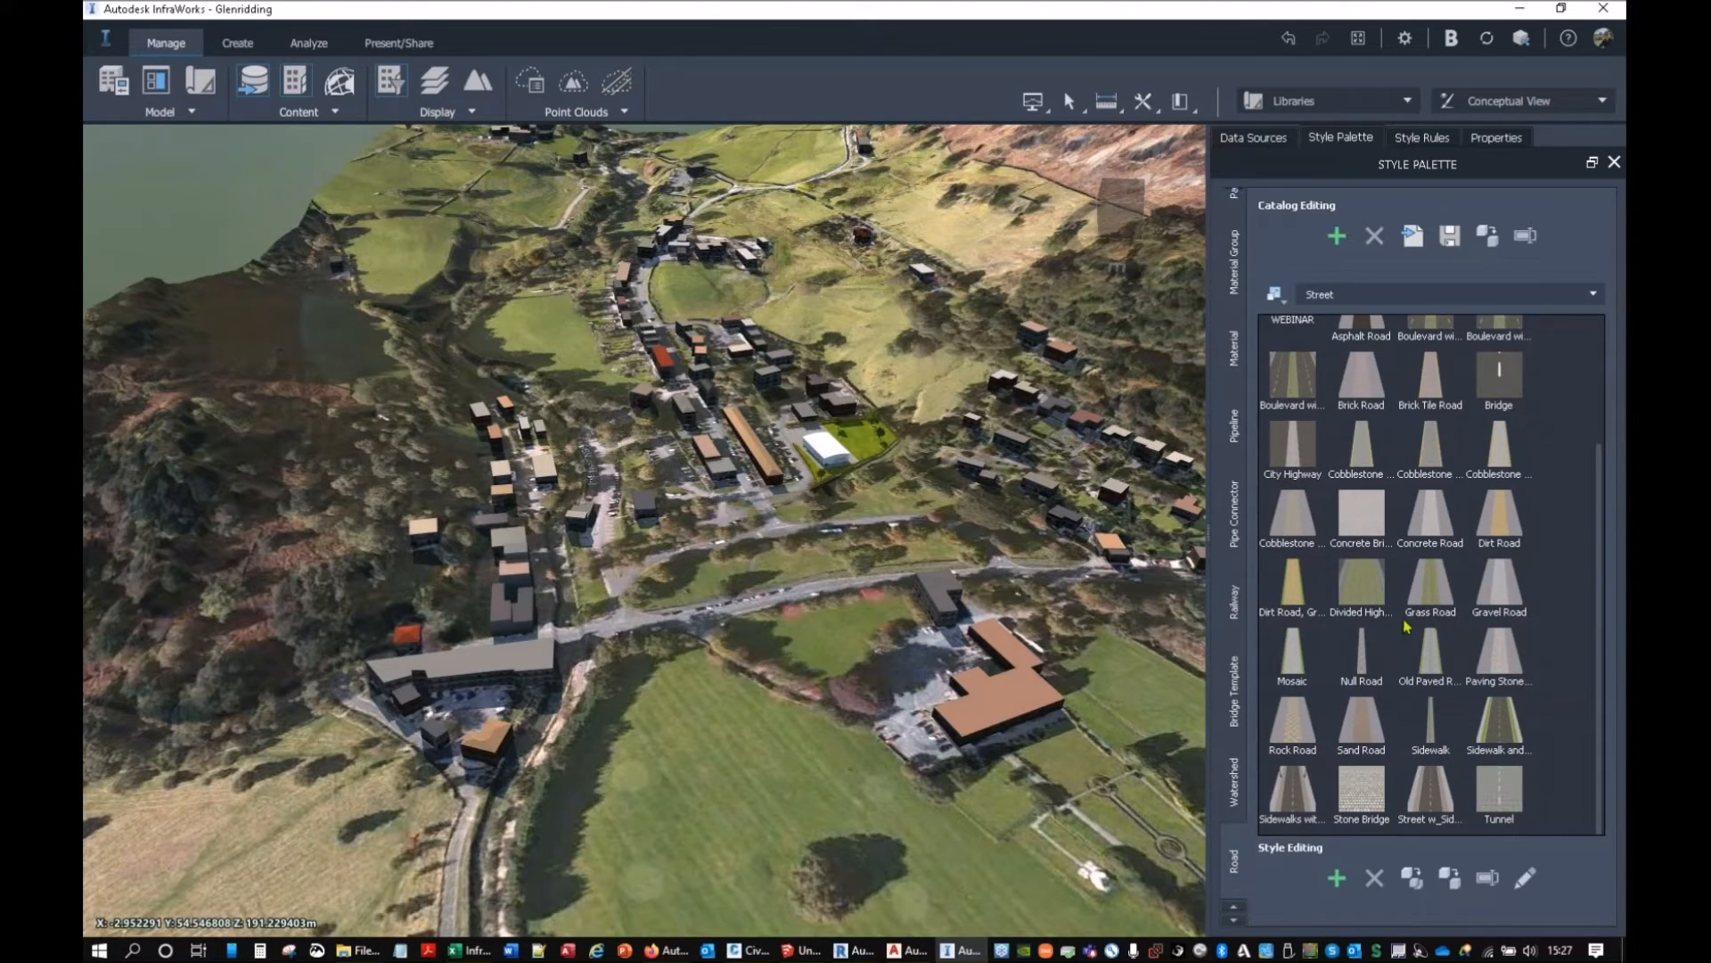
{"action": "scroll", "coordinate": [1488, 603], "scroll_direction": "up", "scroll_amount": 2}
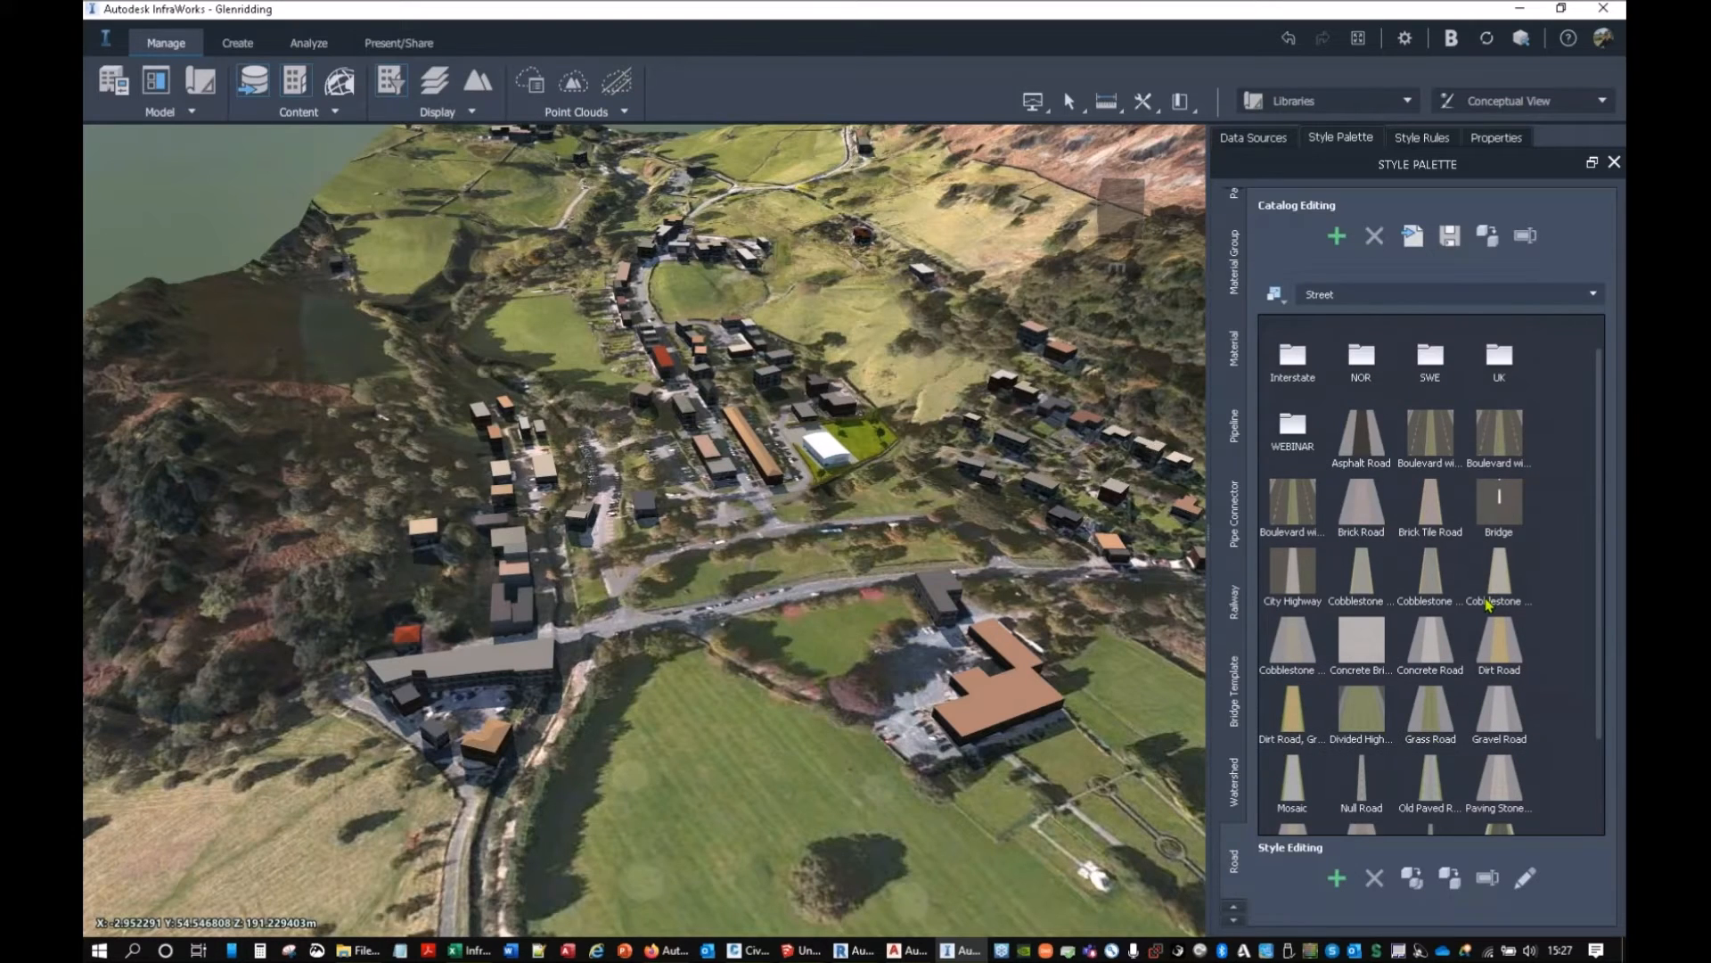
{"action": "left_click", "coordinate": [1379, 455]}
{"action": "left_click", "coordinate": [1419, 881]}
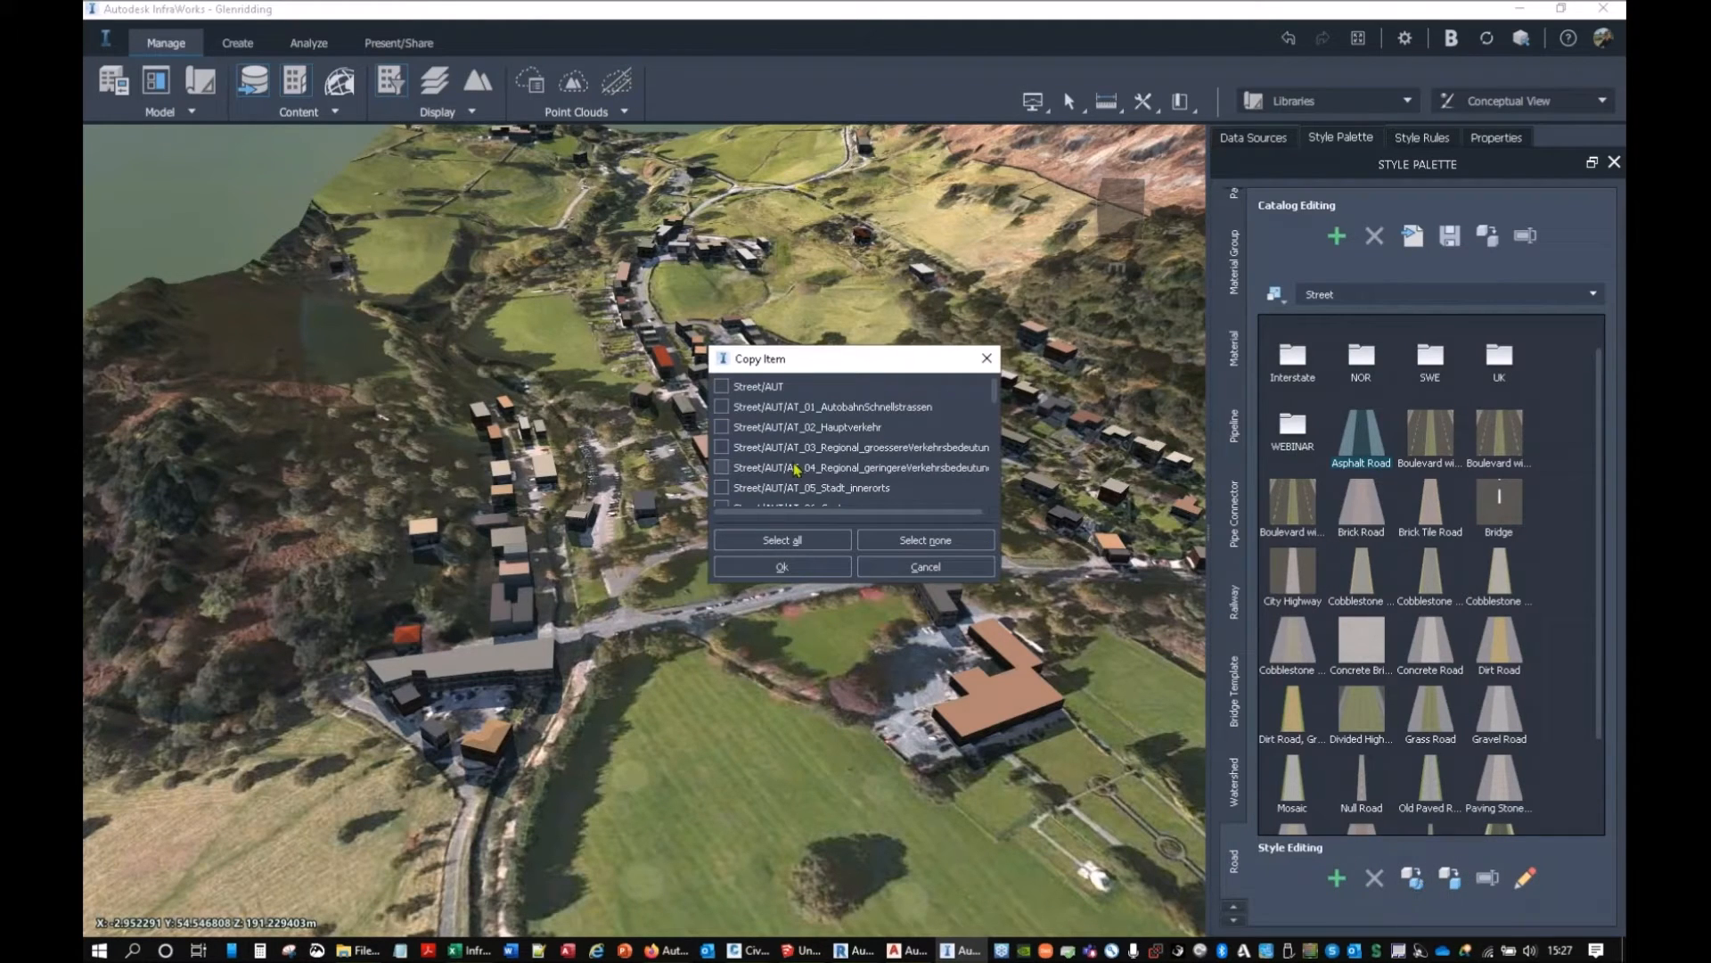
{"action": "scroll", "coordinate": [800, 468], "scroll_direction": "down", "scroll_amount": 1}
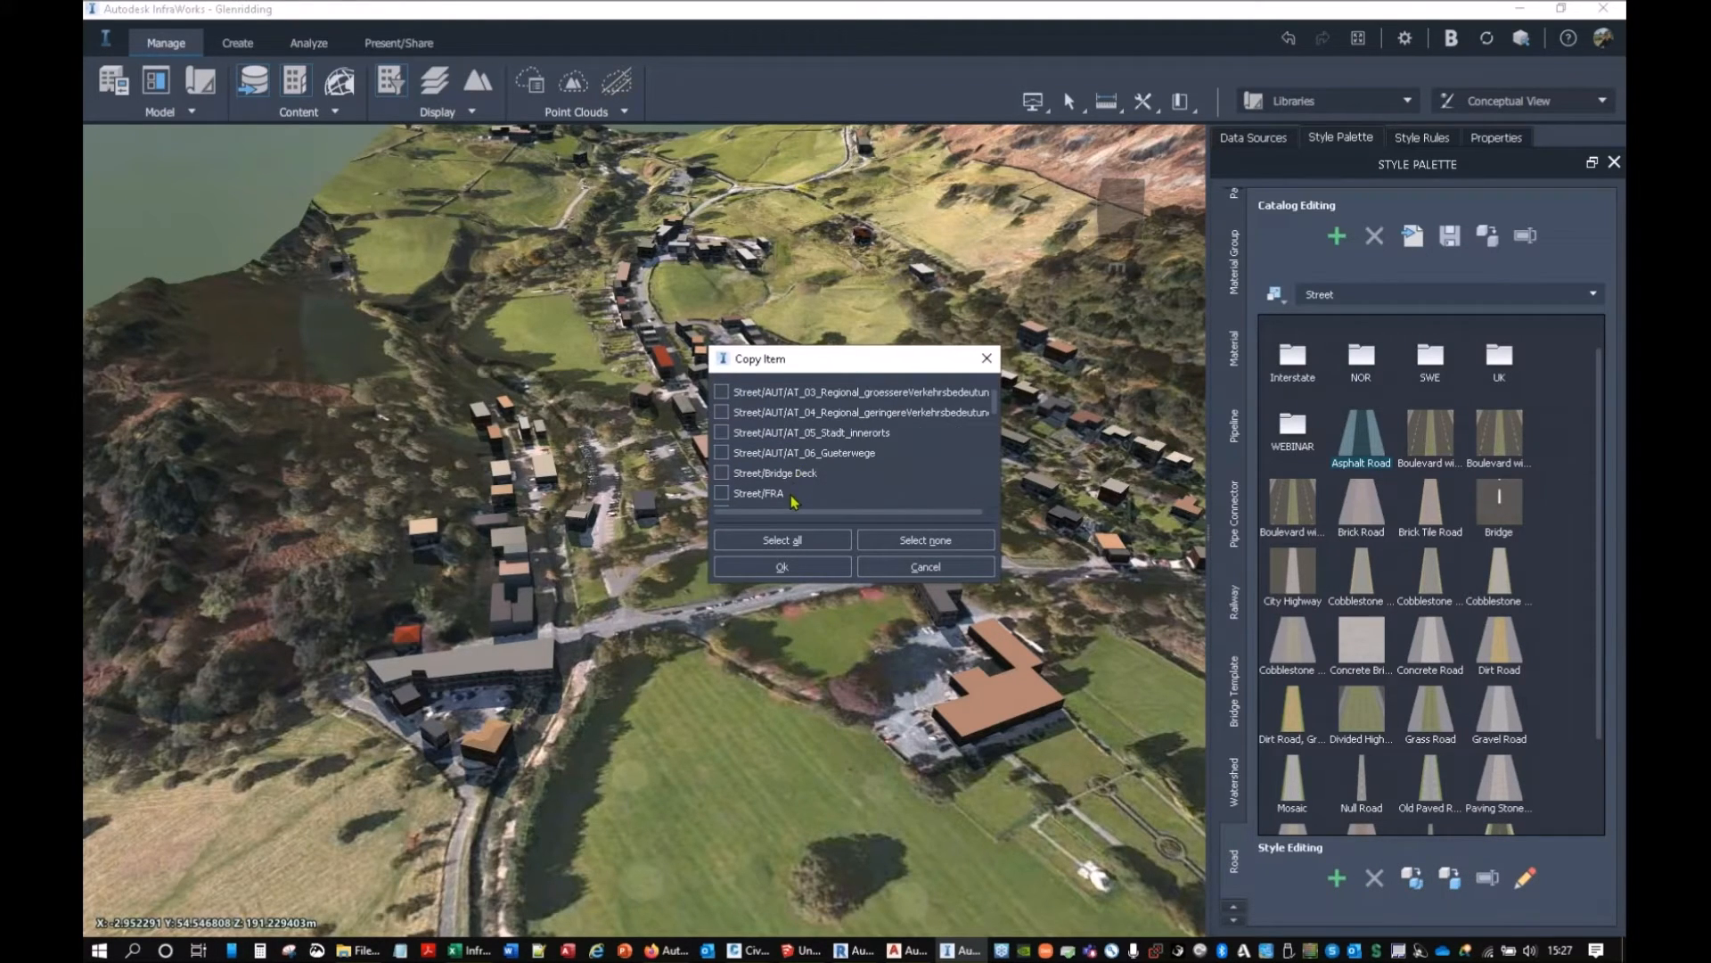
{"action": "scroll", "coordinate": [795, 502], "scroll_direction": "down", "scroll_amount": 2}
{"action": "scroll", "coordinate": [795, 502], "scroll_direction": "down", "scroll_amount": 4}
{"action": "scroll", "coordinate": [794, 502], "scroll_direction": "down", "scroll_amount": 3}
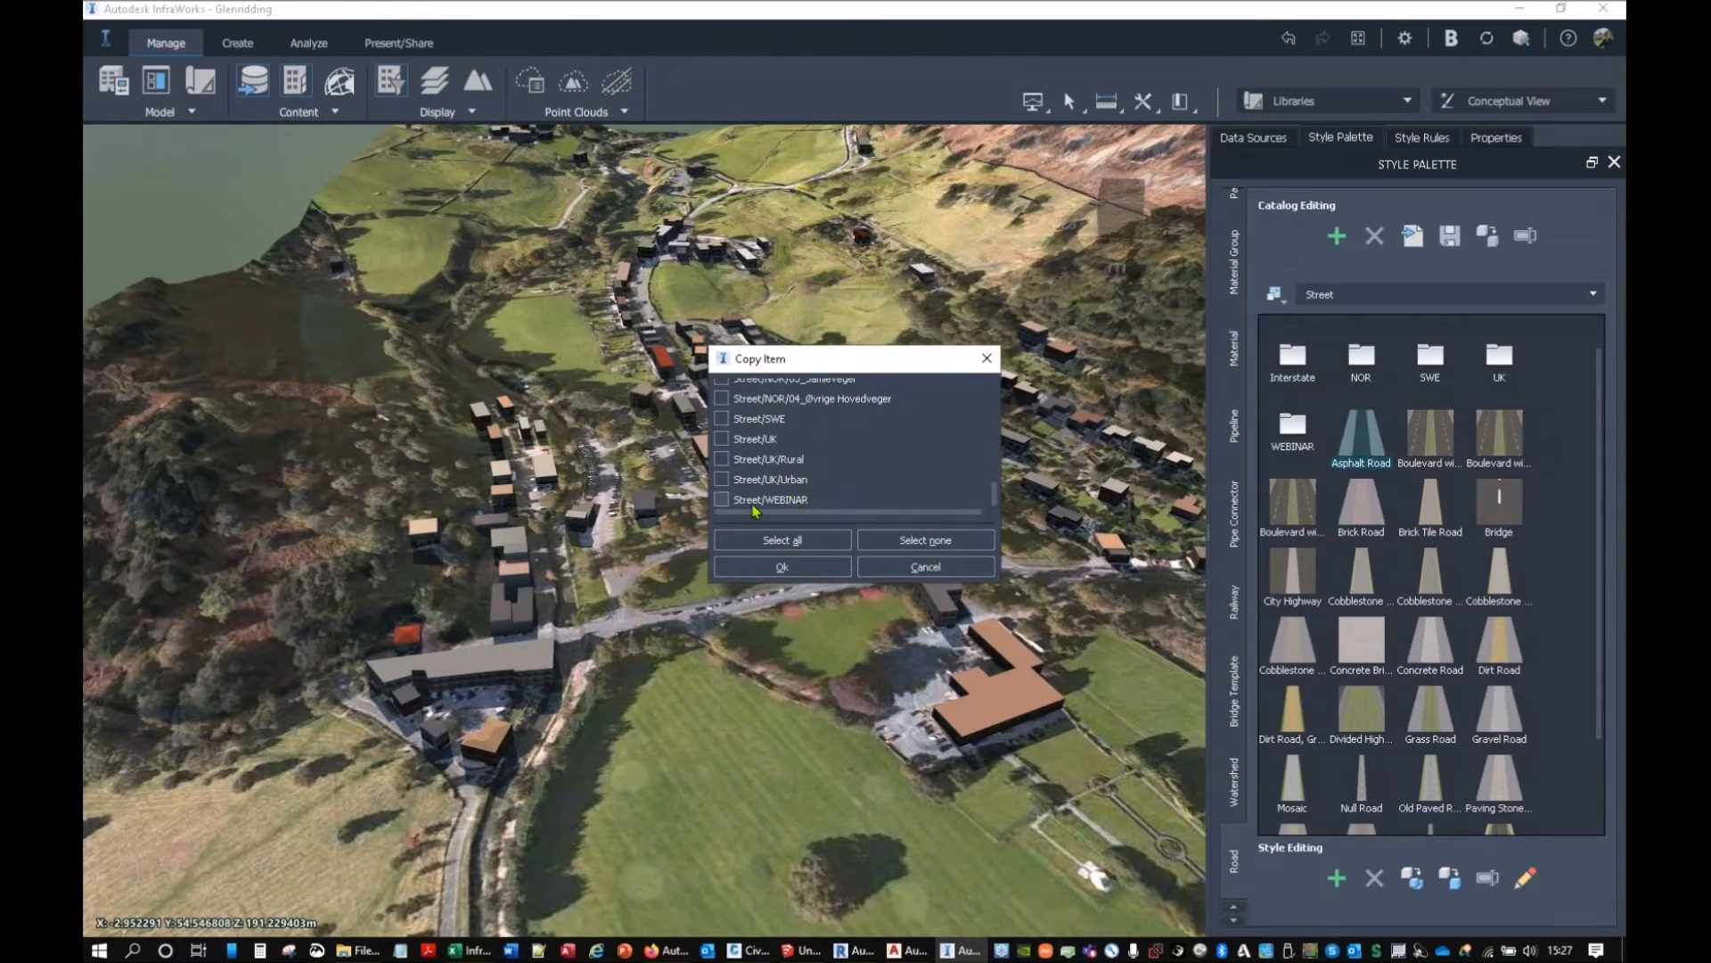
{"action": "left_click", "coordinate": [724, 501]}
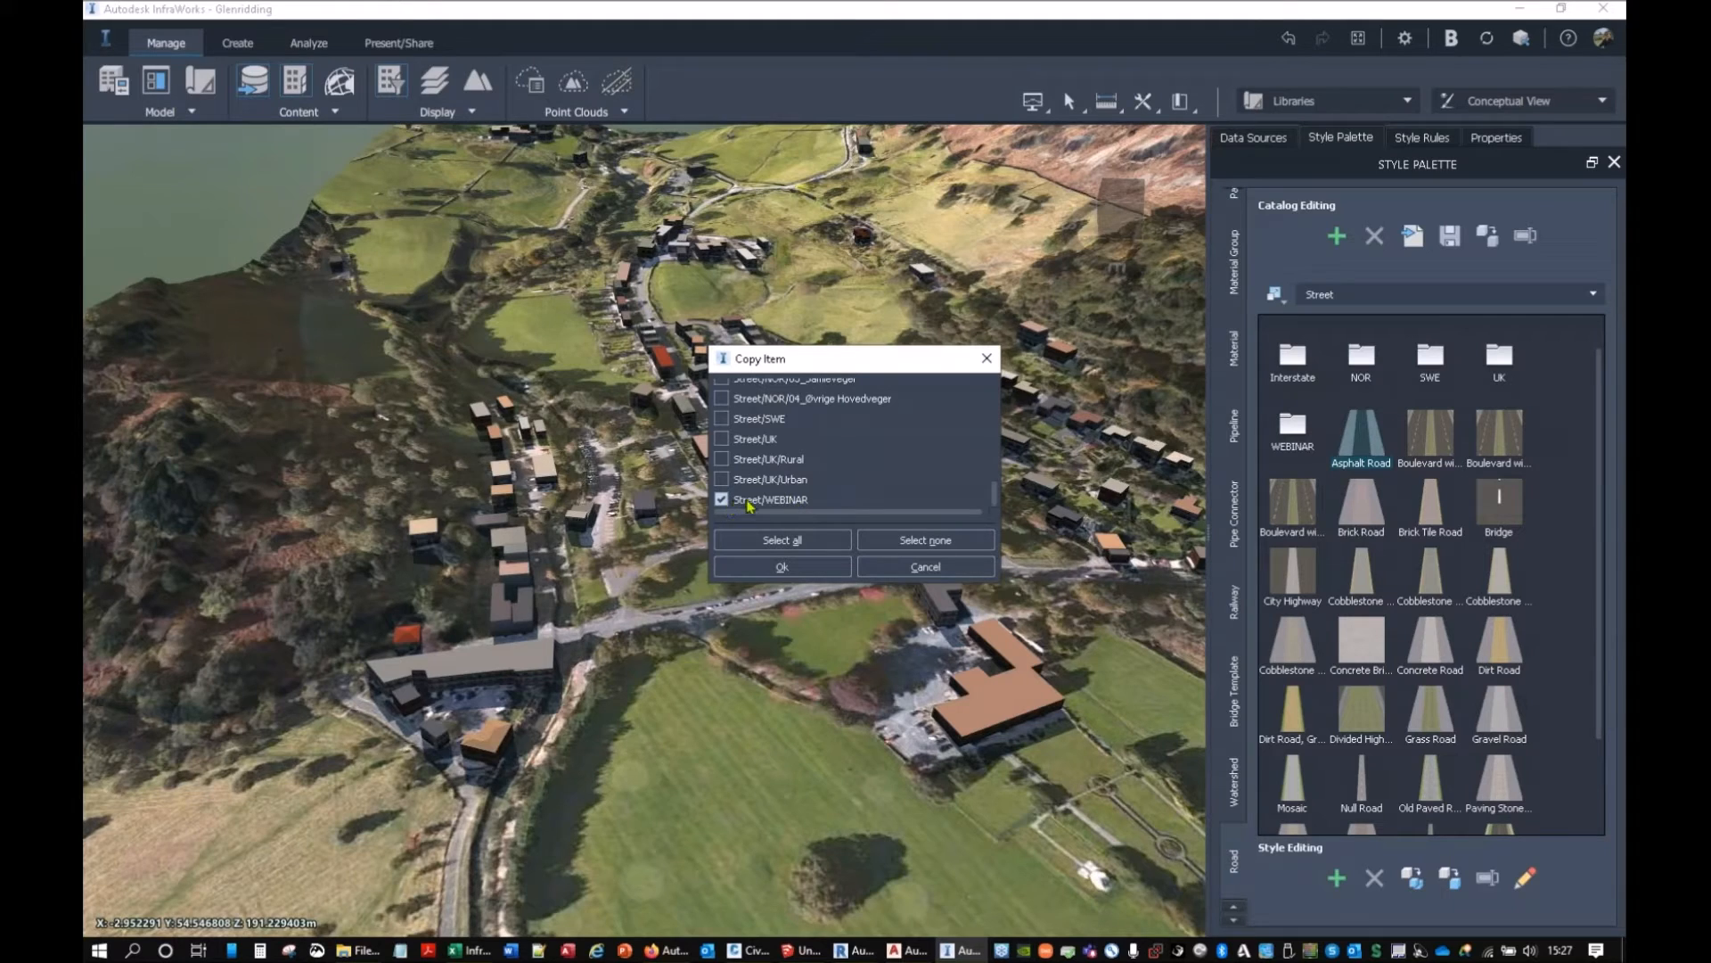
{"action": "left_click", "coordinate": [811, 564]}
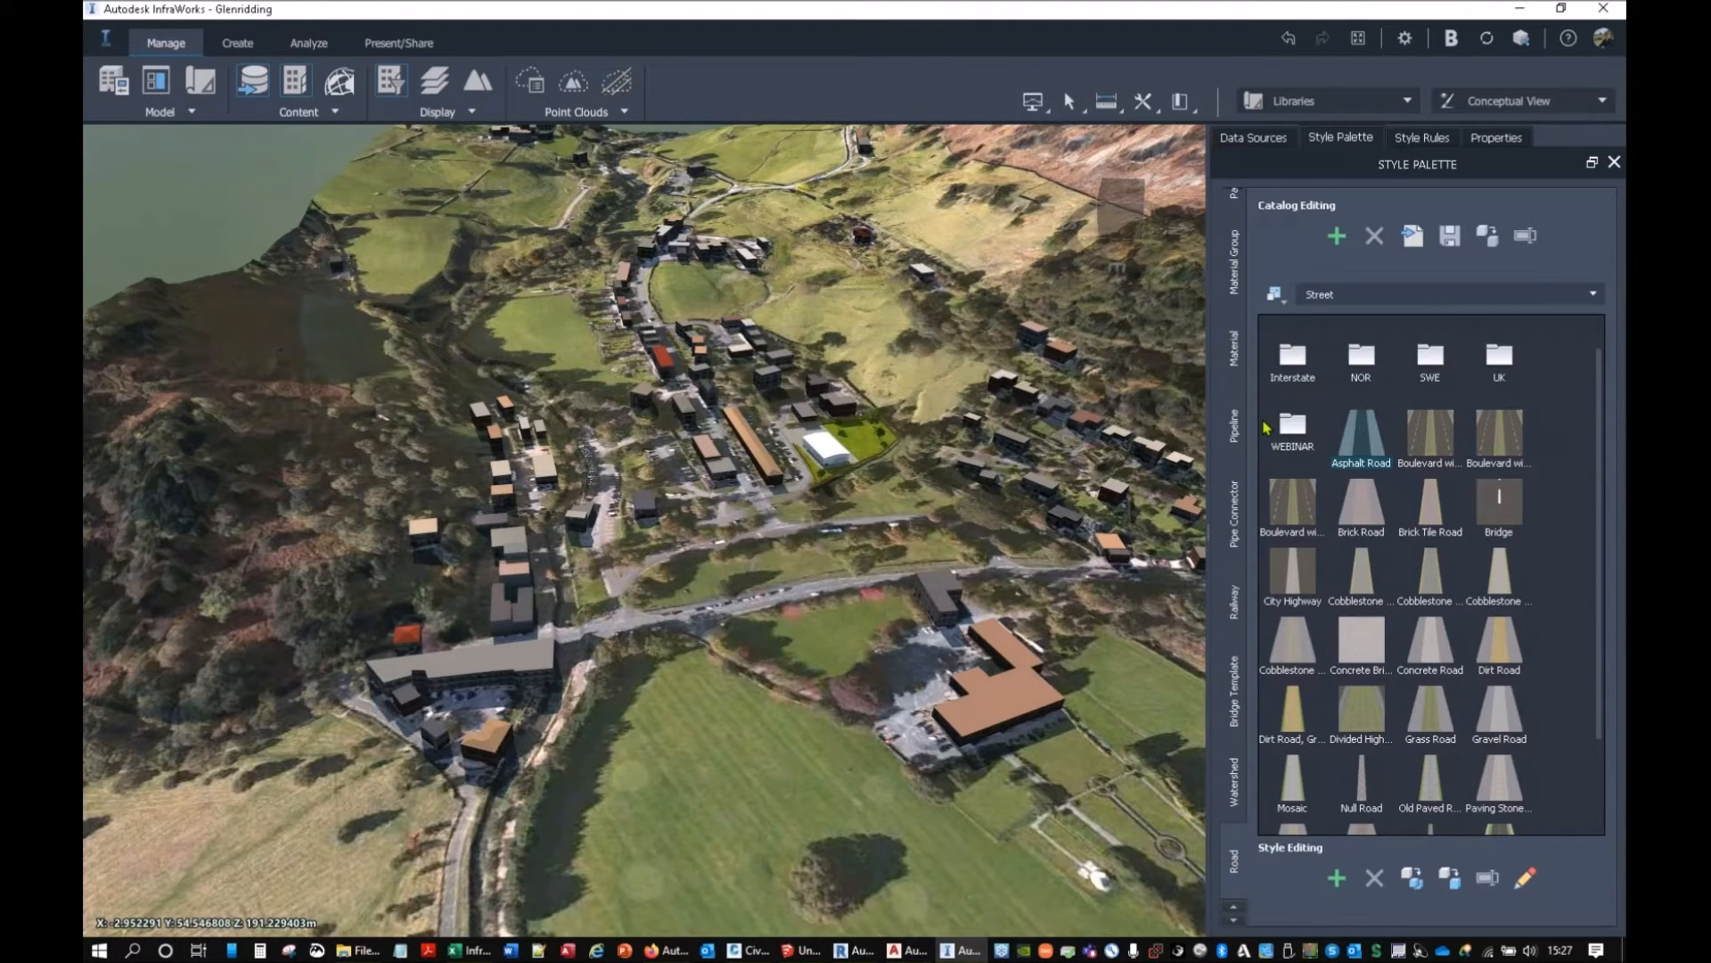
Go into the WEBINAR catalog and open its Asphalt Road style for configuration.
{"action": "scroll", "coordinate": [1398, 417], "scroll_direction": "up", "scroll_amount": 1}
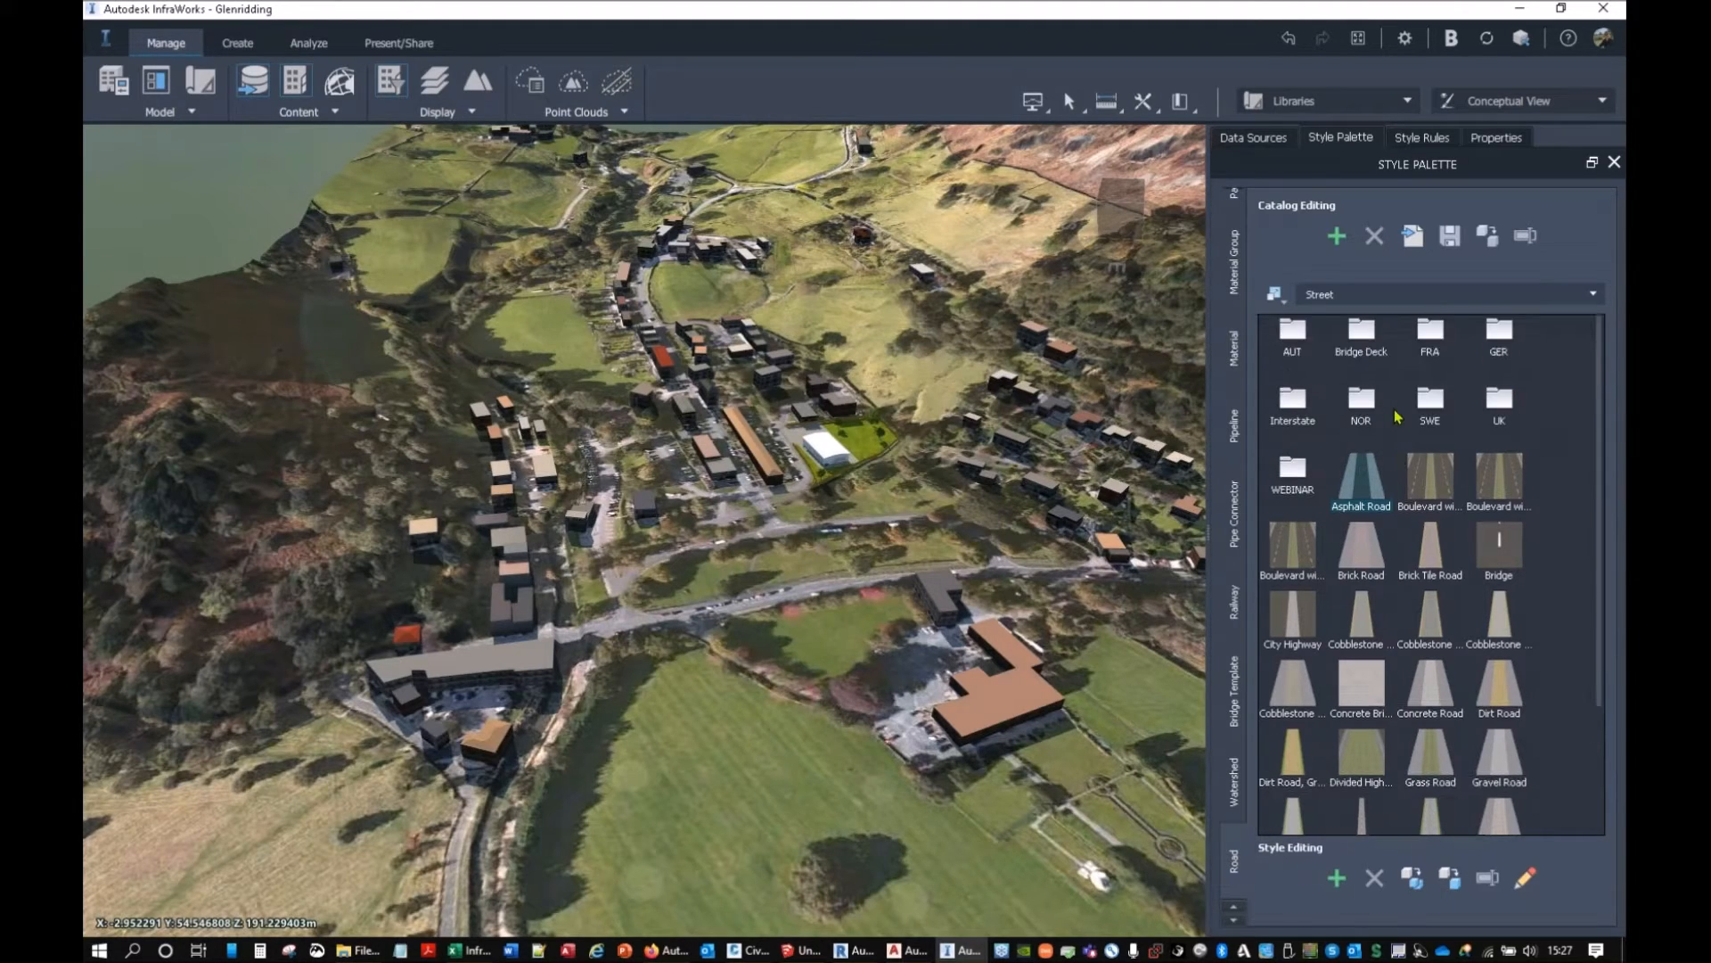
{"action": "left_click", "coordinate": [1424, 293]}
{"action": "left_click", "coordinate": [1424, 293]}
{"action": "double_click", "coordinate": [1293, 468]}
{"action": "left_click", "coordinate": [1364, 336]}
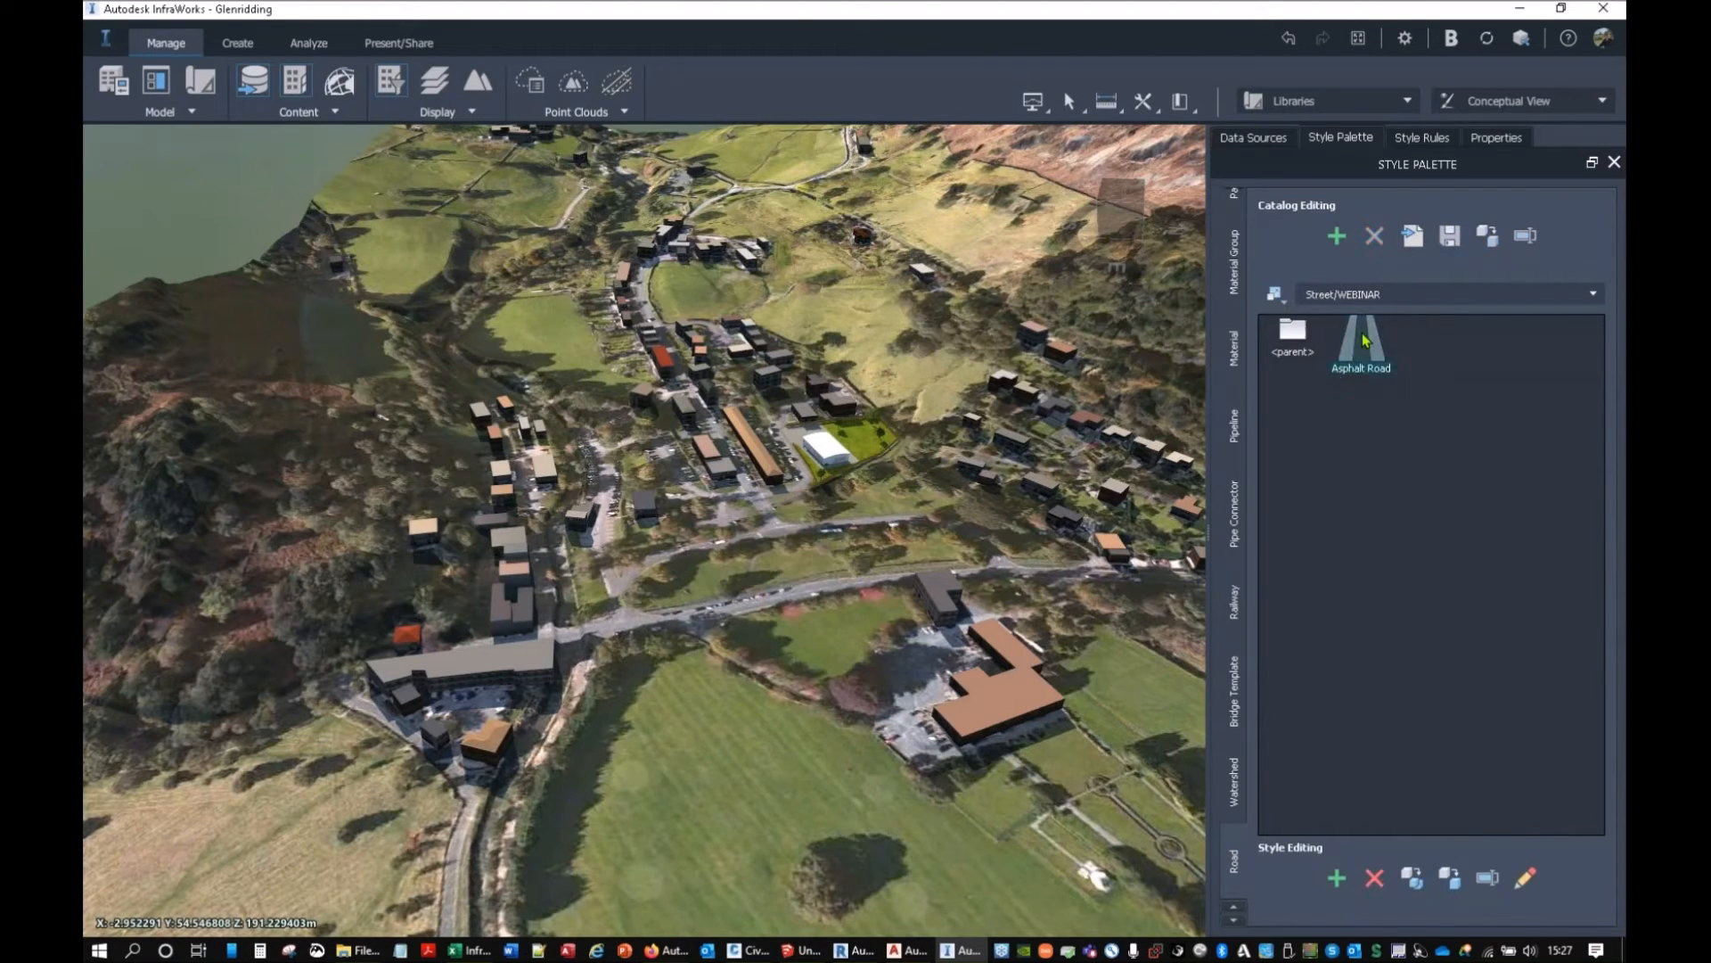
{"action": "double_click", "coordinate": [1364, 339]}
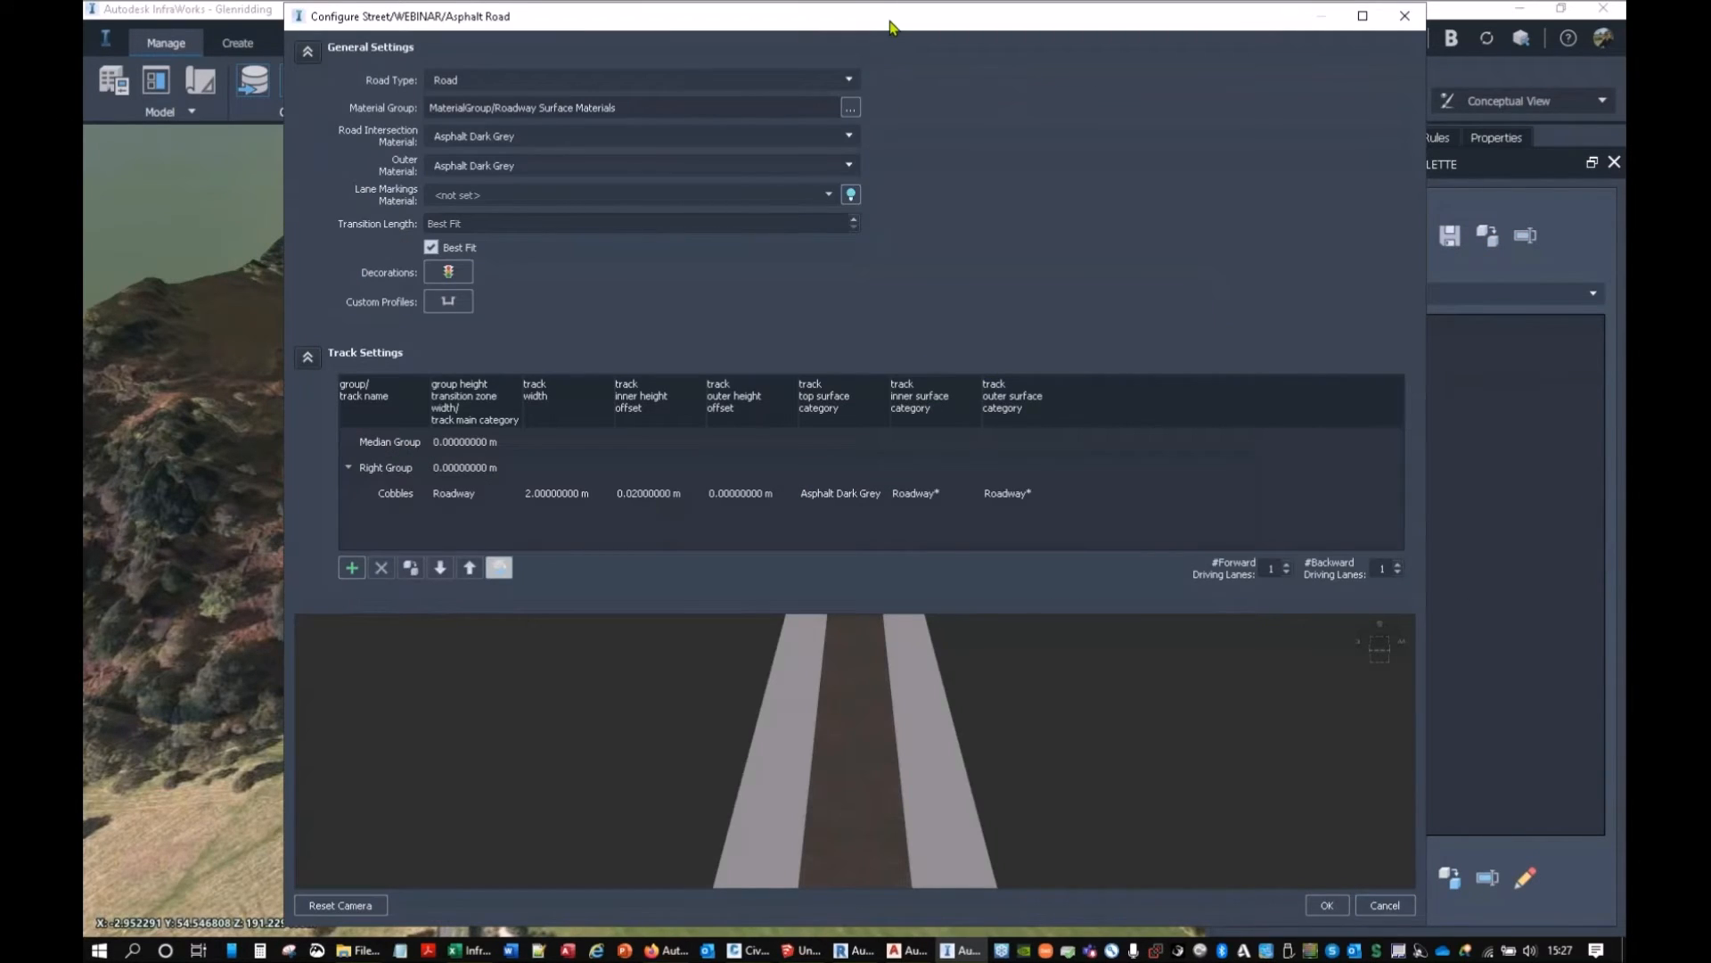
Rename the Cobbles track in the right group to Road and set its track width to 2.75 m.
{"action": "left_click_drag", "start_coordinate": [936, 667], "coordinate": [838, 769]}
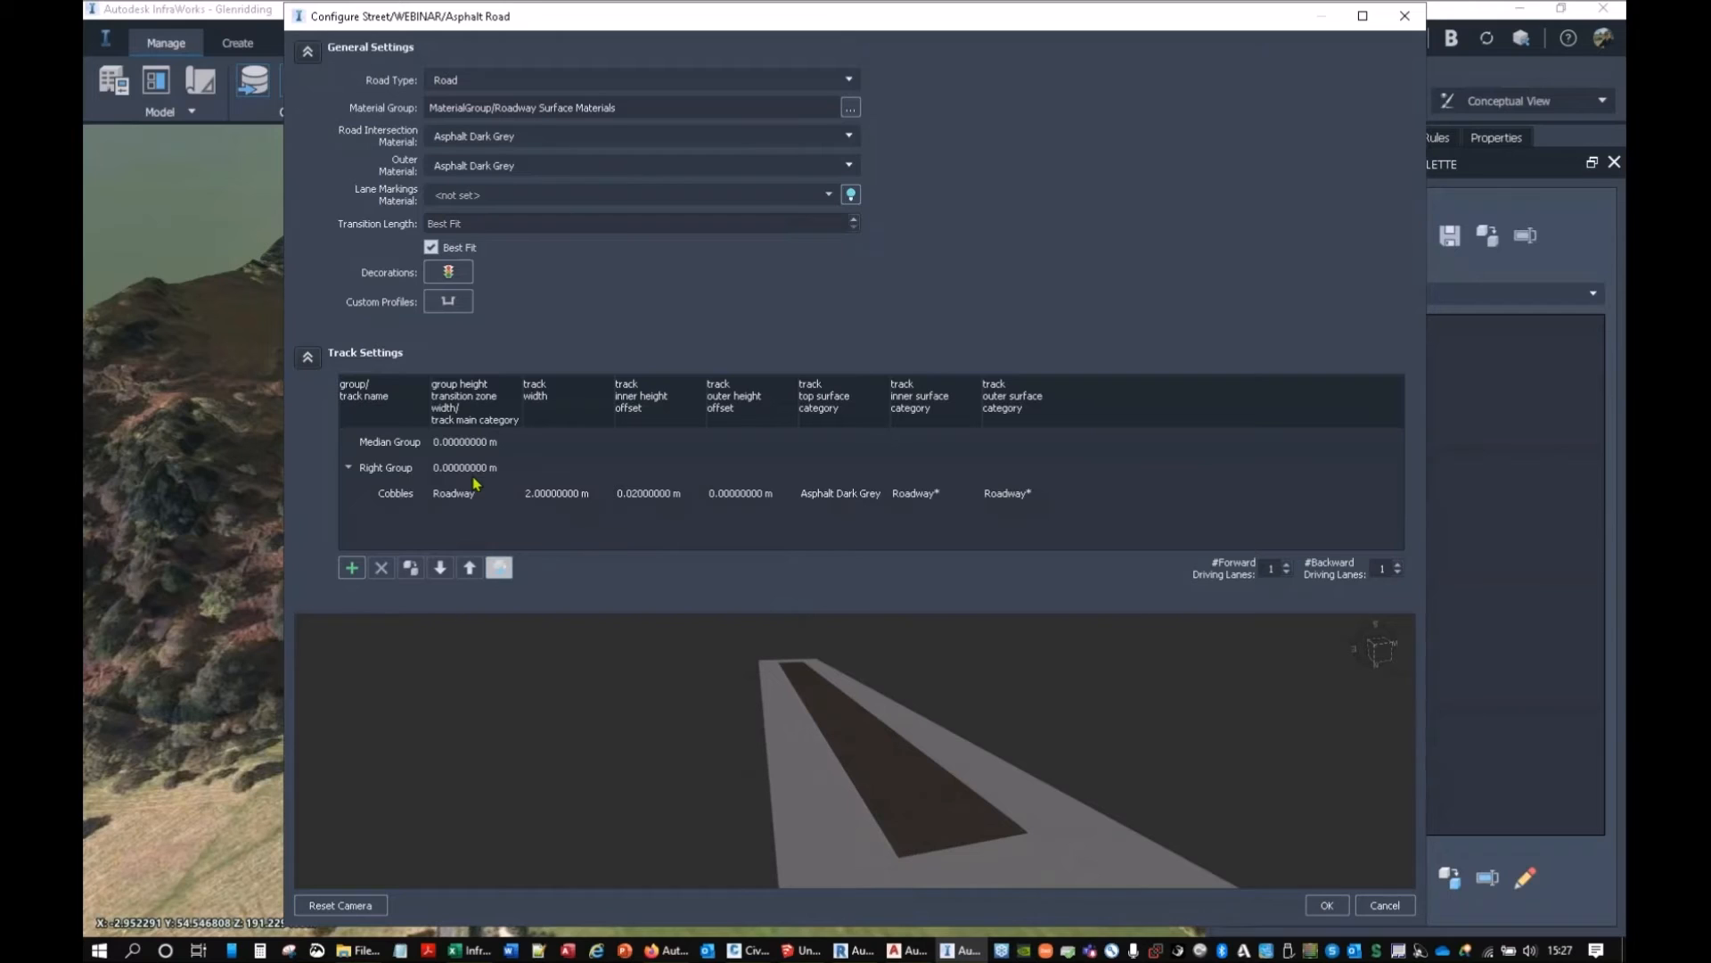
{"action": "double_click", "coordinate": [396, 495]}
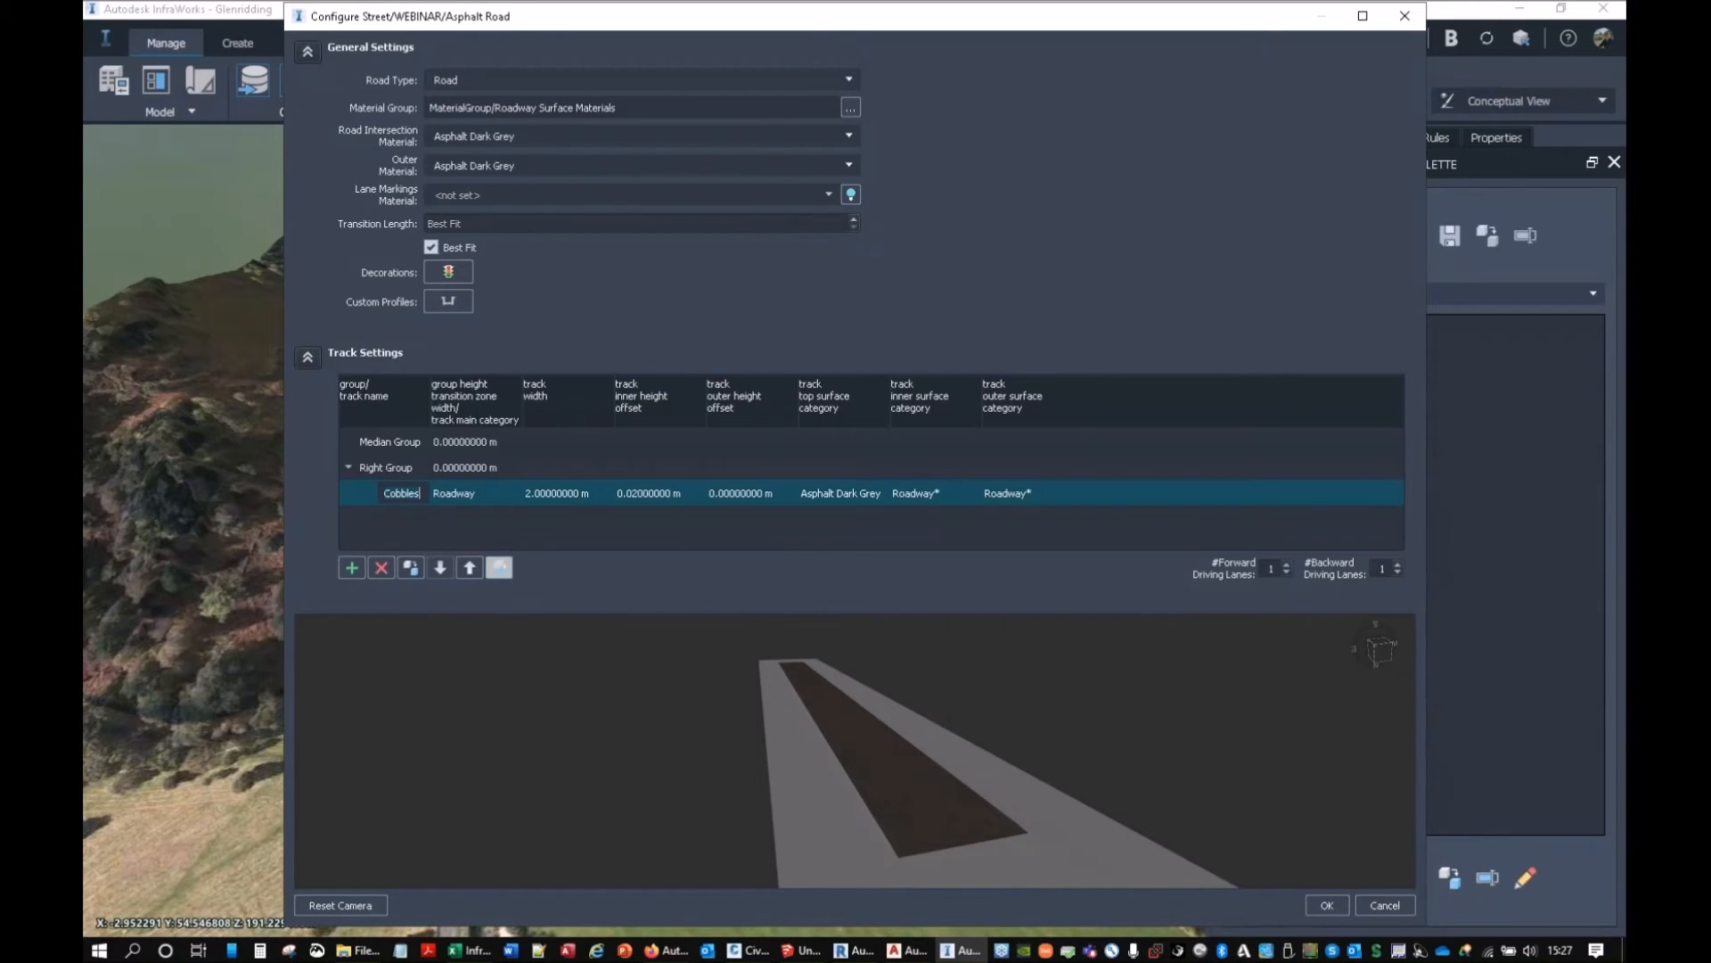
{"action": "type", "text": "Road"}
{"action": "left_click", "coordinate": [446, 497]}
{"action": "left_click", "coordinate": [506, 498]}
{"action": "left_click", "coordinate": [571, 496]}
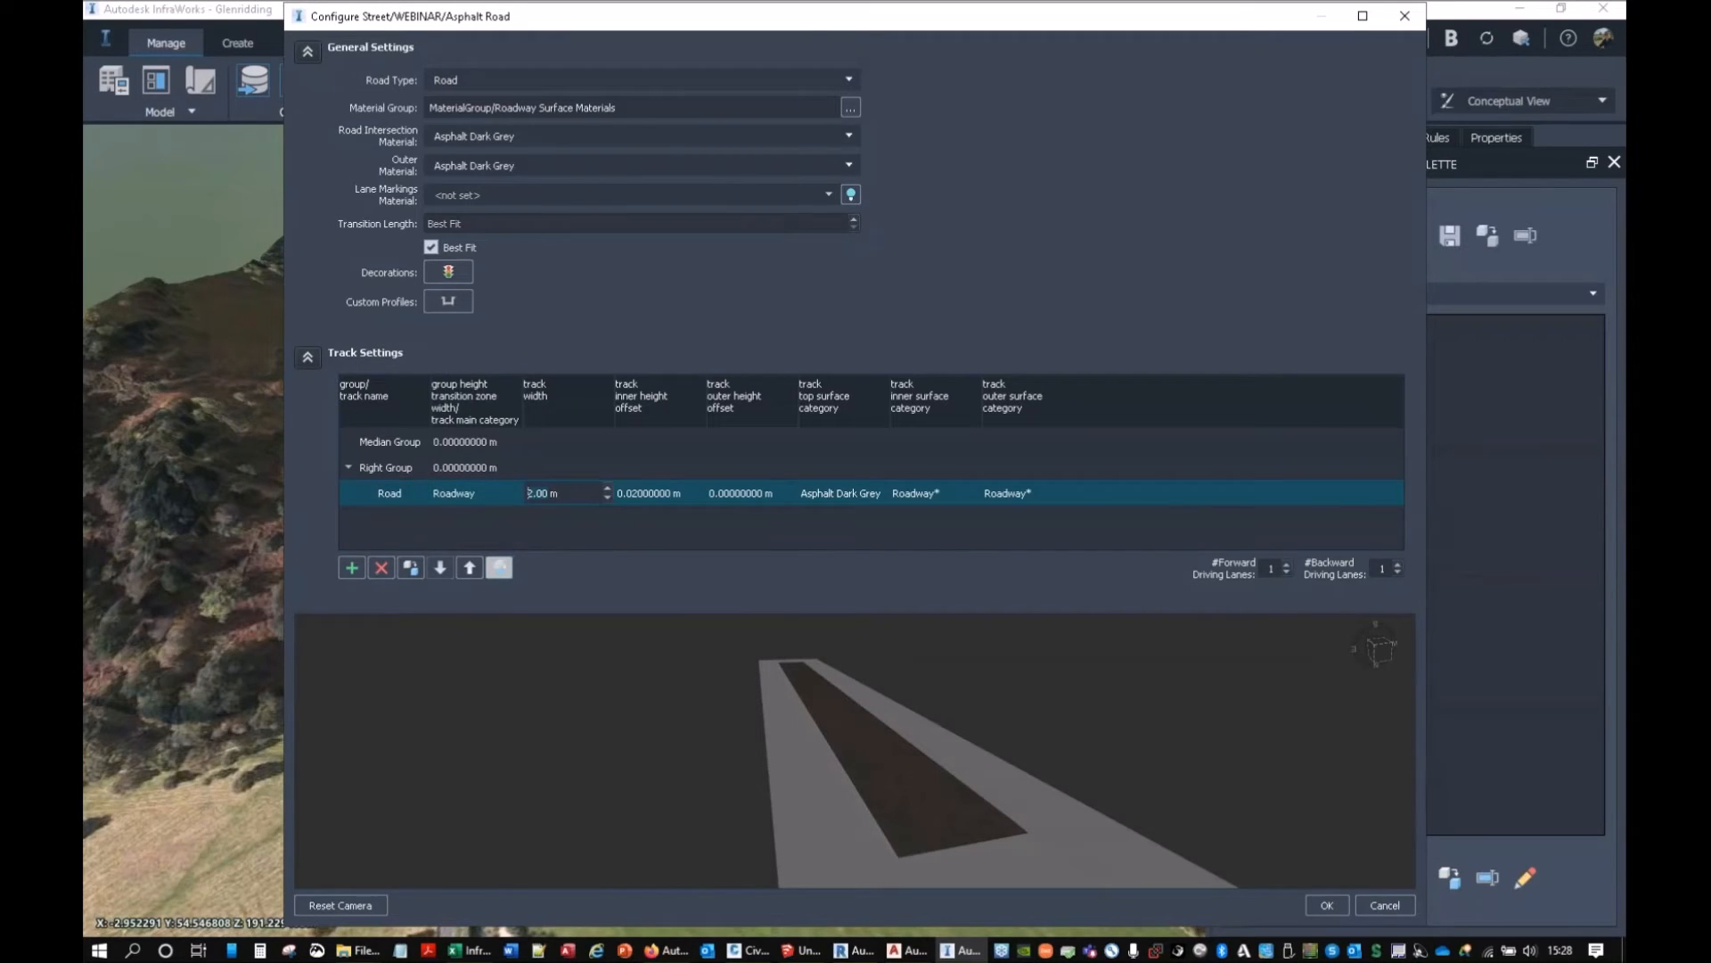
{"action": "key", "text": "BackSpace"}
{"action": "key", "text": "BackSpace"}
{"action": "key", "text": "Return"}
{"action": "mouse_move", "coordinate": [909, 789]}
{"action": "left_mouse_down"}
{"action": "mouse_move", "coordinate": [875, 813]}
{"action": "mouse_move", "coordinate": [877, 790]}
{"action": "left_mouse_up"}
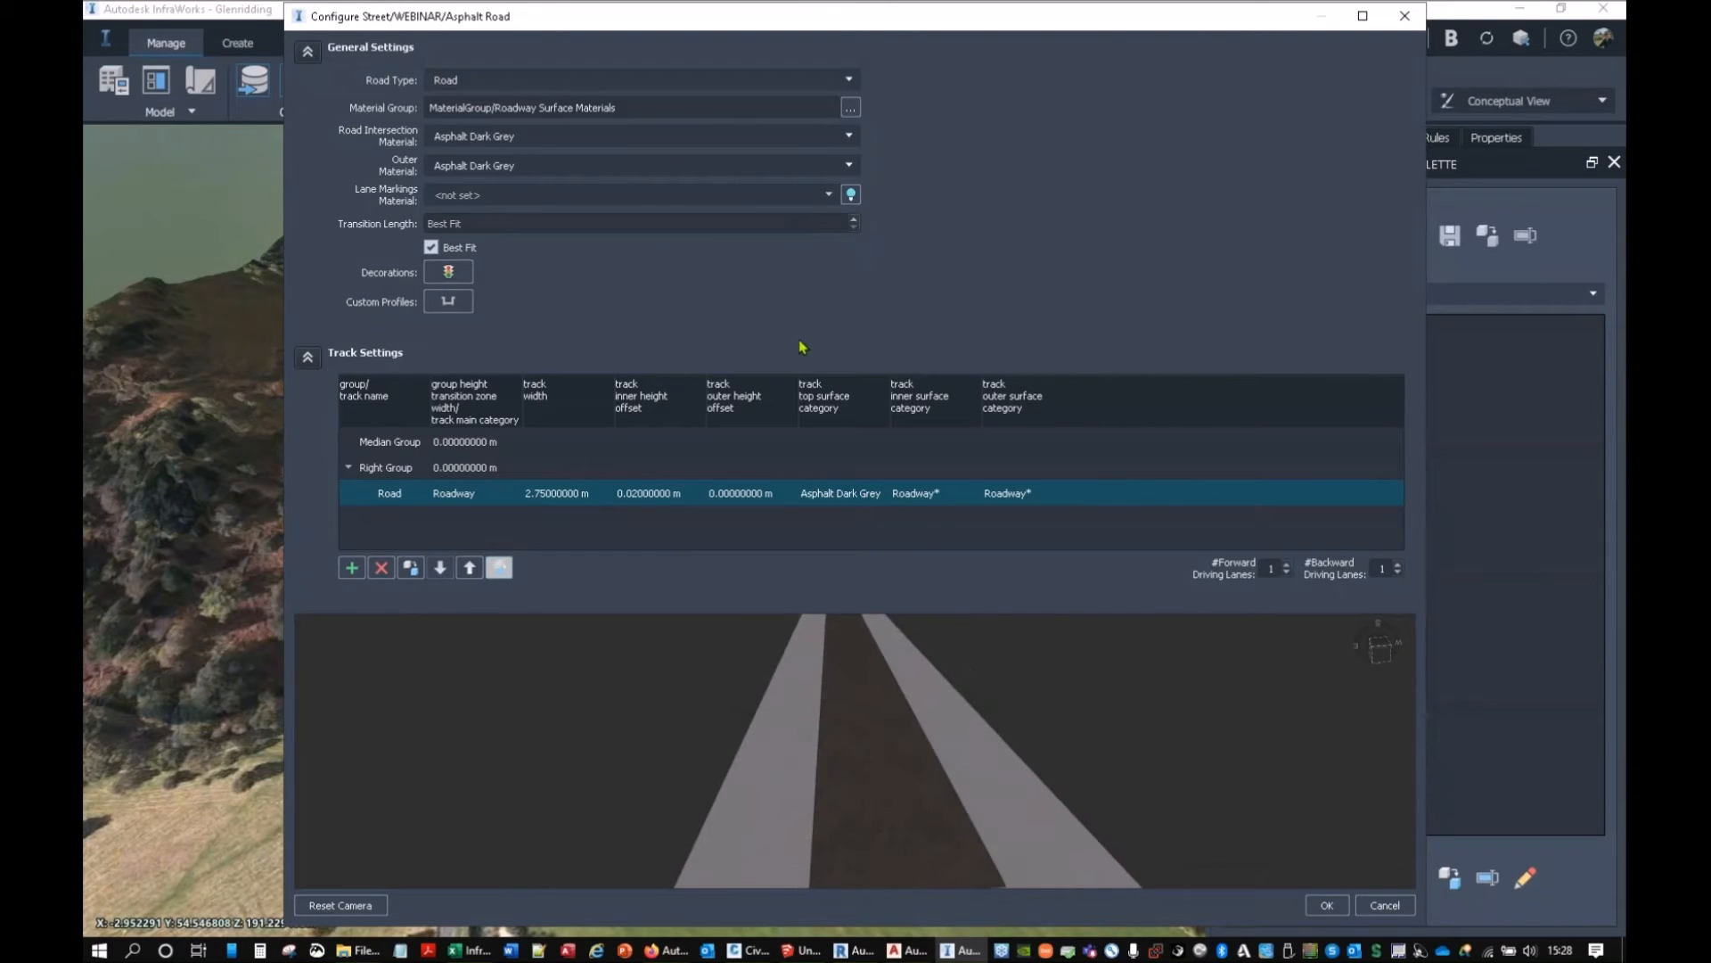
Check the available lane marking materials, then try the Street Materials 3 material group and review its road intersection material options.
{"action": "left_click", "coordinate": [827, 194]}
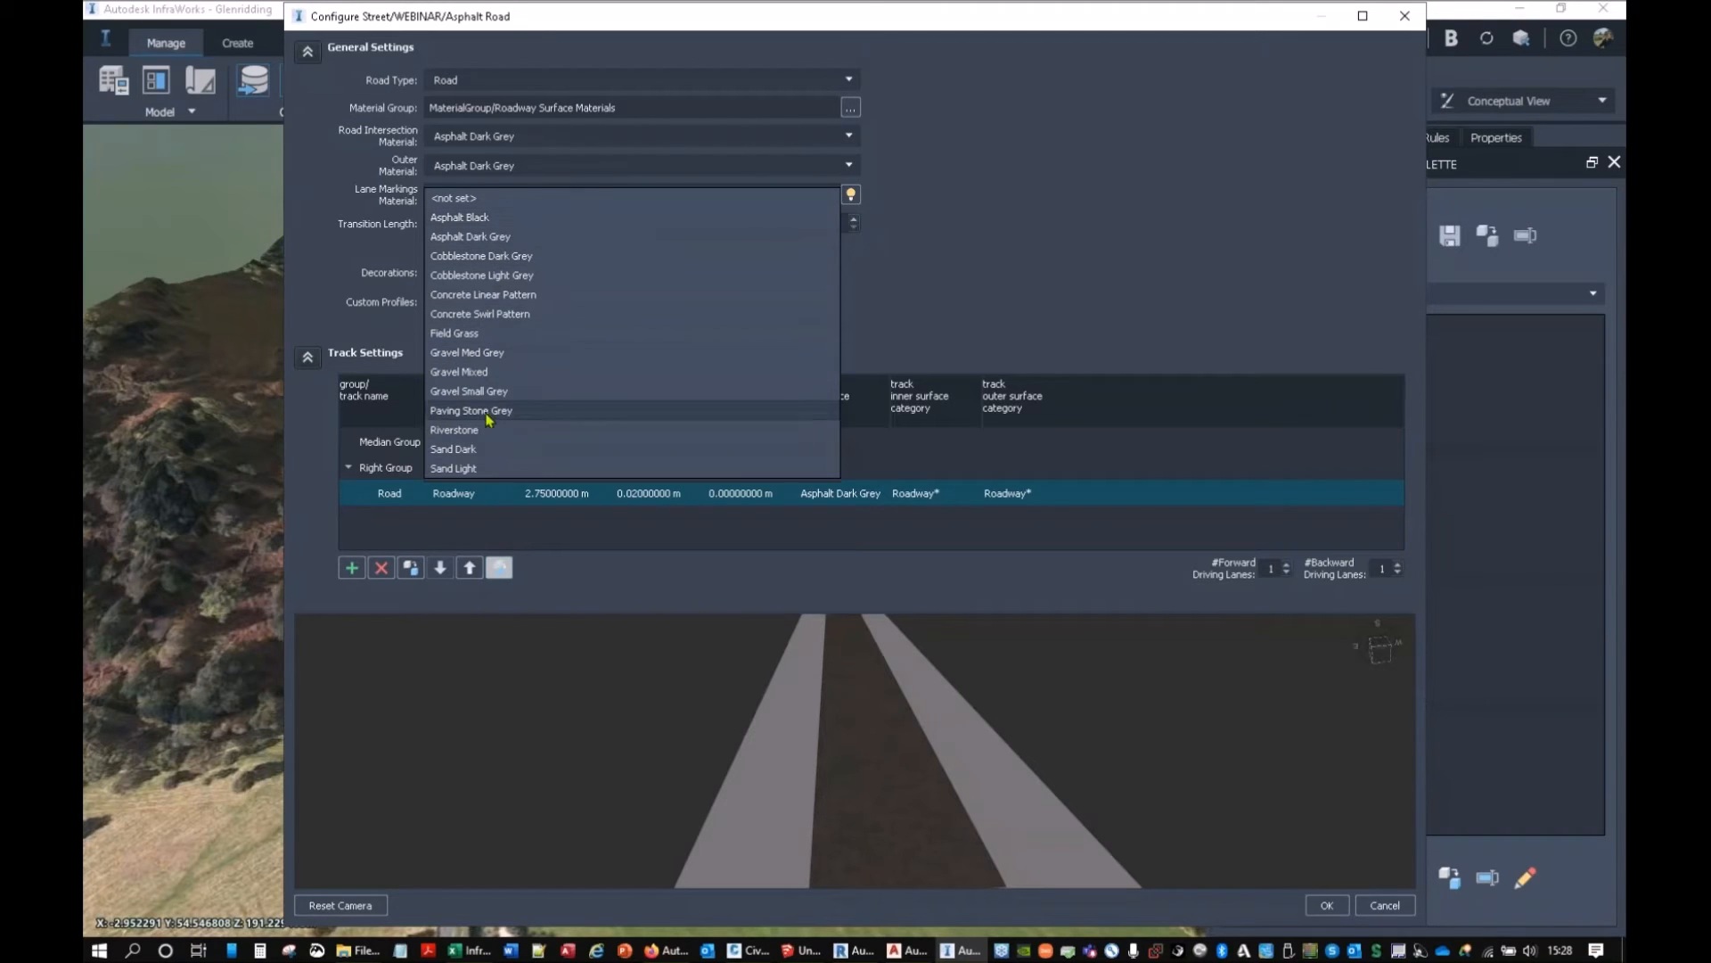
{"action": "left_click", "coordinate": [406, 151]}
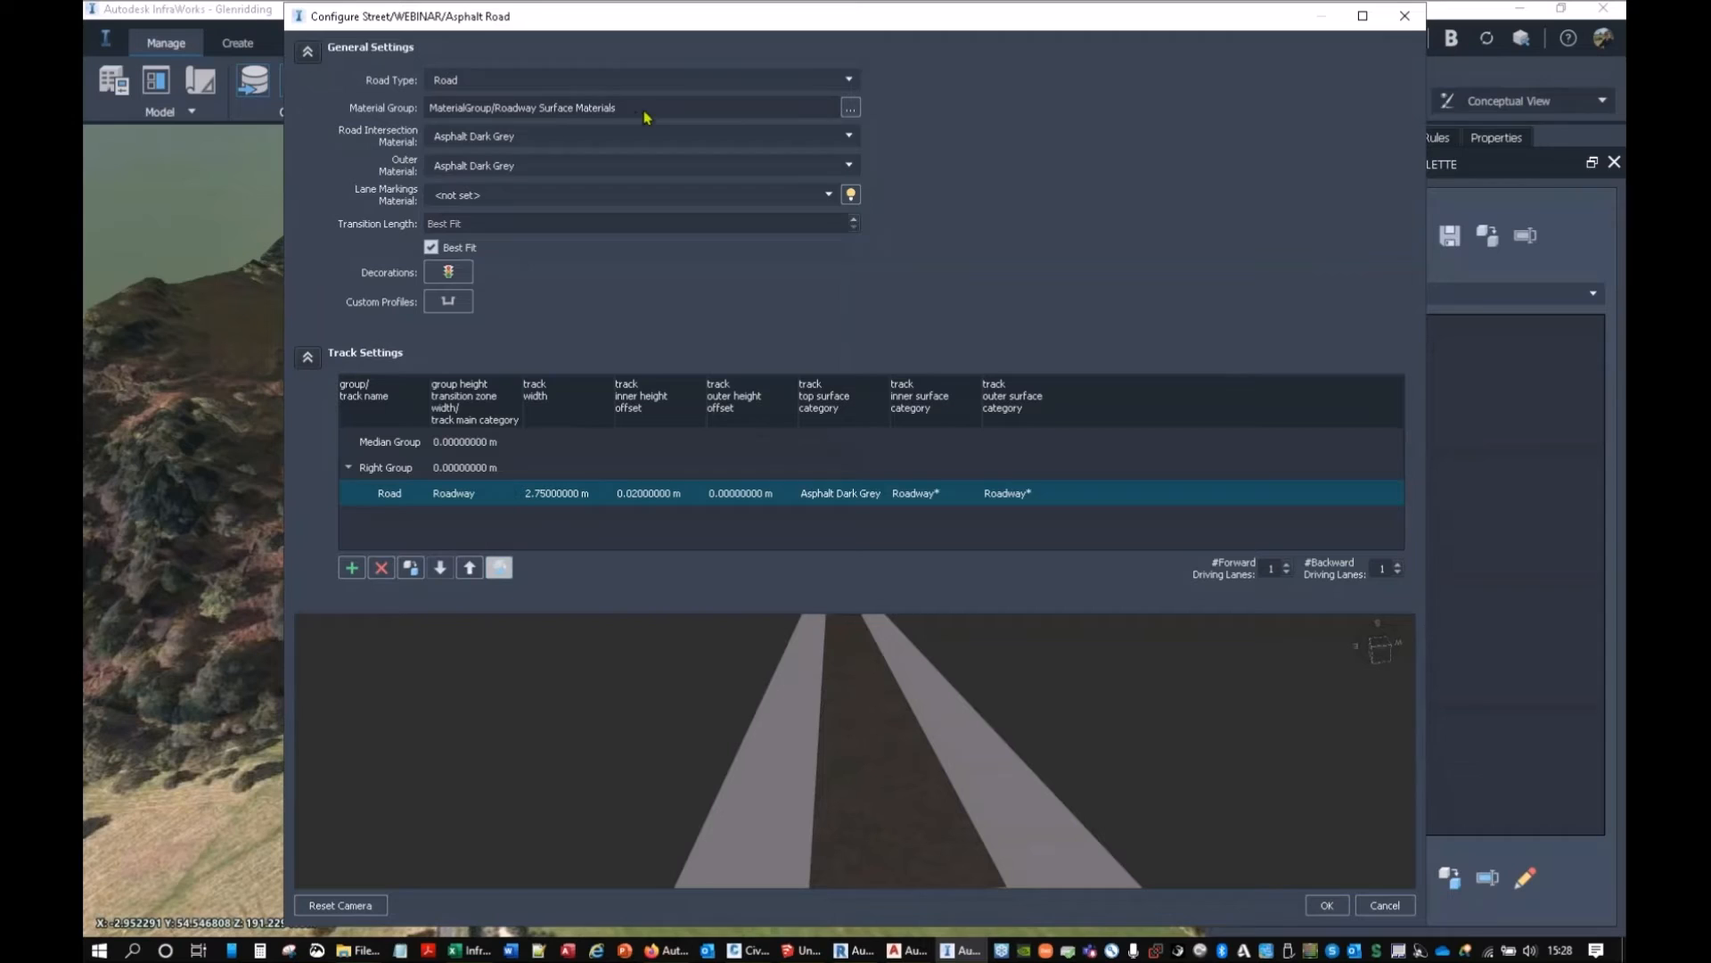
{"action": "left_click", "coordinate": [851, 107]}
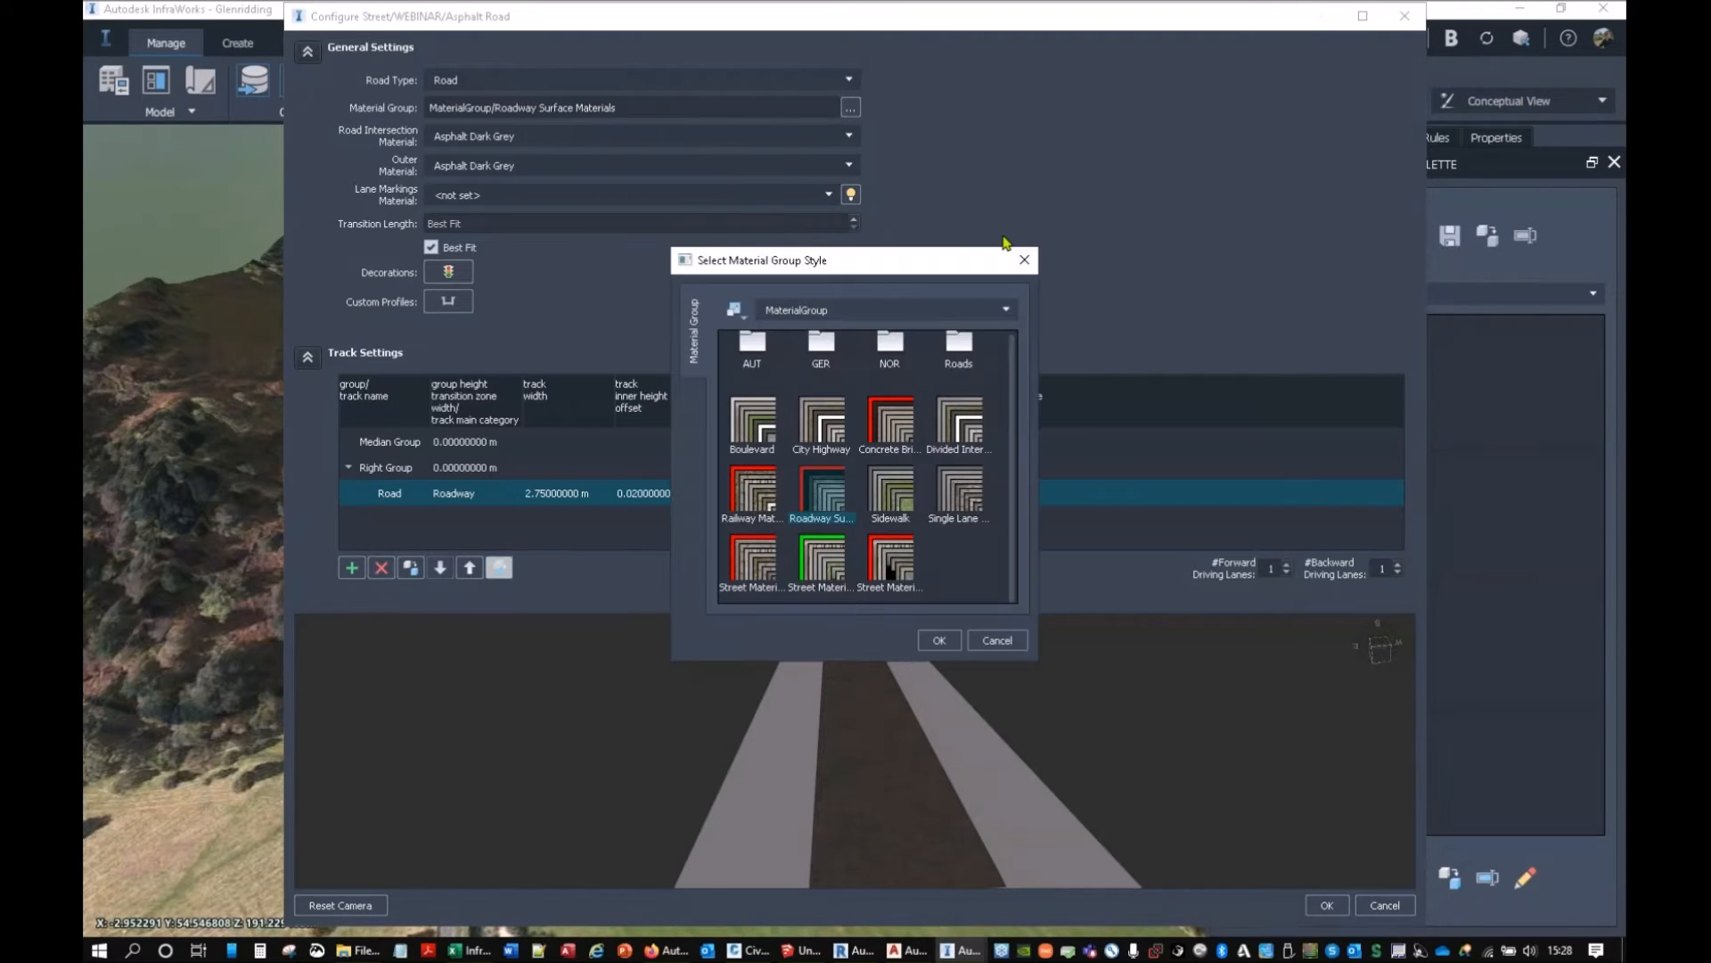
{"action": "double_click", "coordinate": [883, 571]}
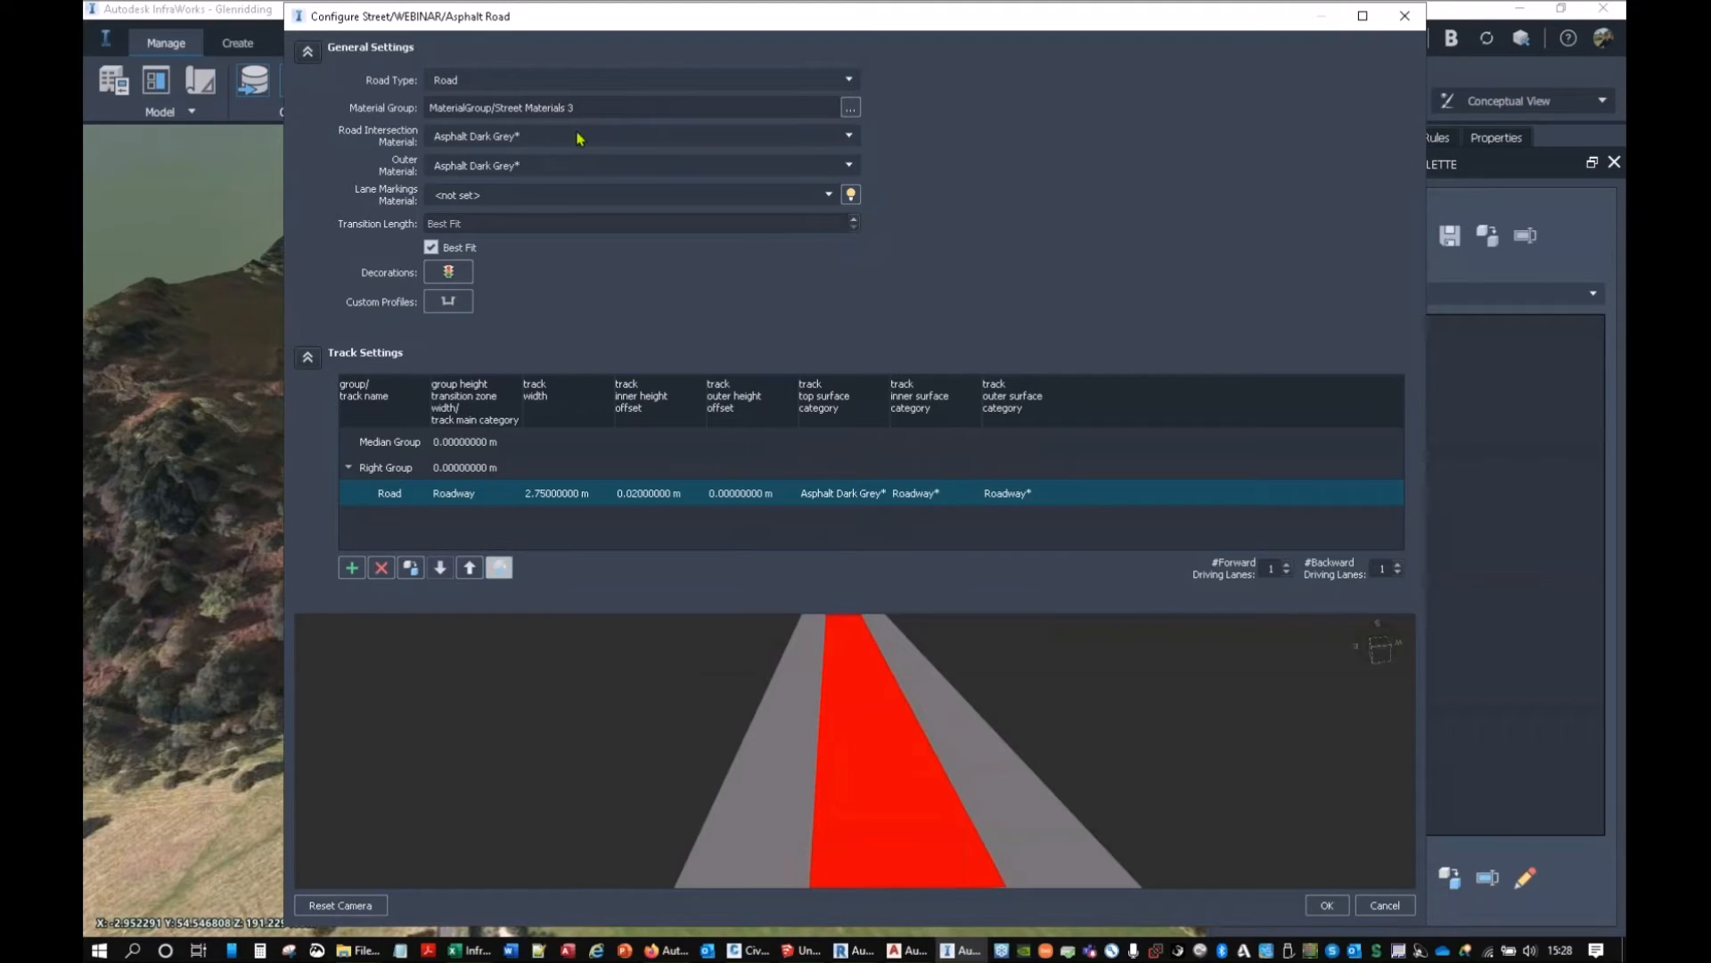
{"action": "left_click", "coordinate": [847, 139]}
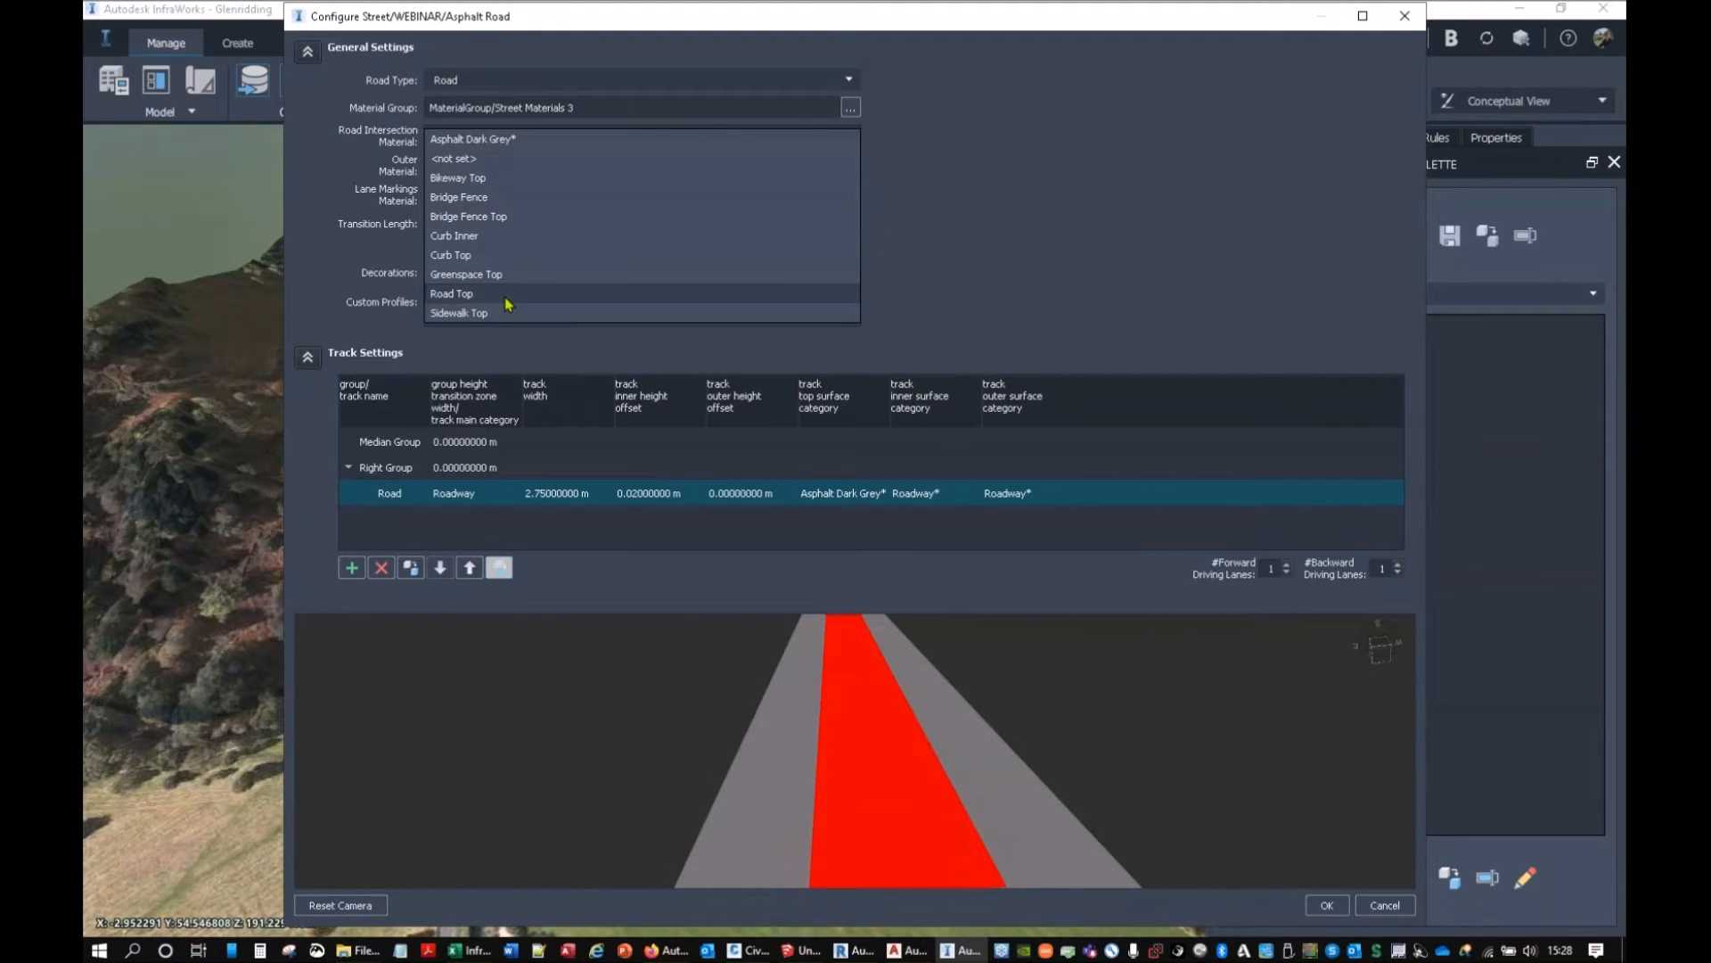
Show the material group styles as a named list and assign Street Materials 1 to the road style.
{"action": "left_click", "coordinate": [851, 108]}
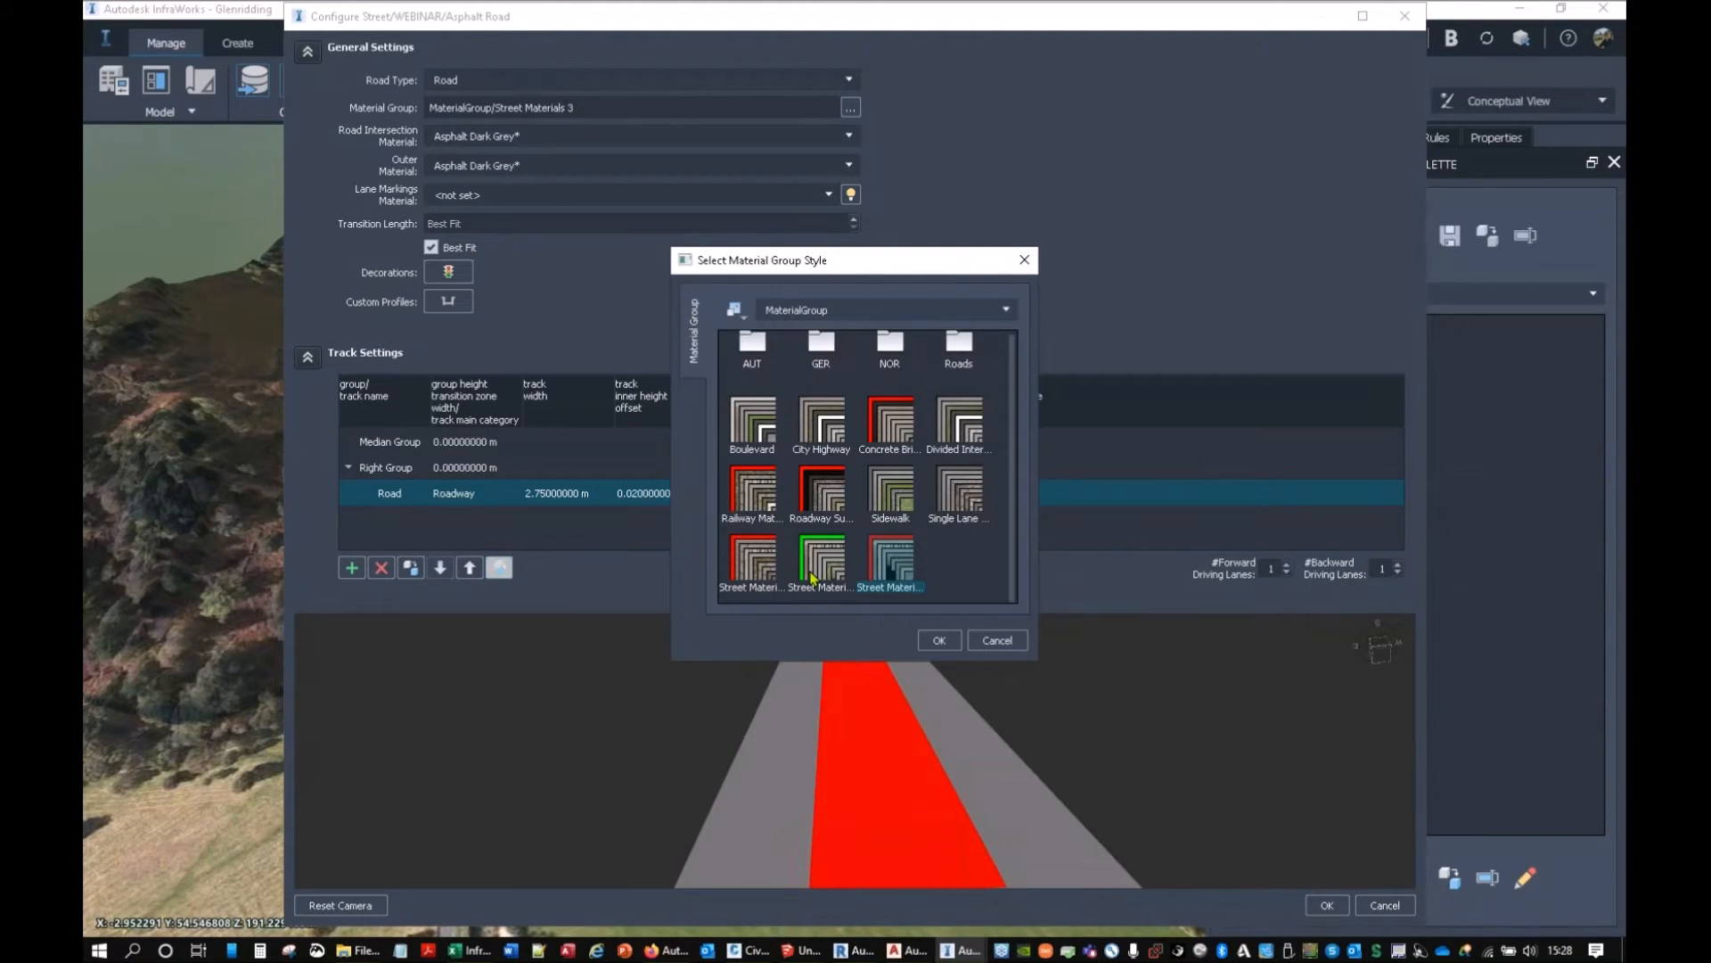
{"action": "left_click", "coordinate": [733, 309]}
{"action": "left_click_drag", "start_coordinate": [734, 431], "coordinate": [731, 462]}
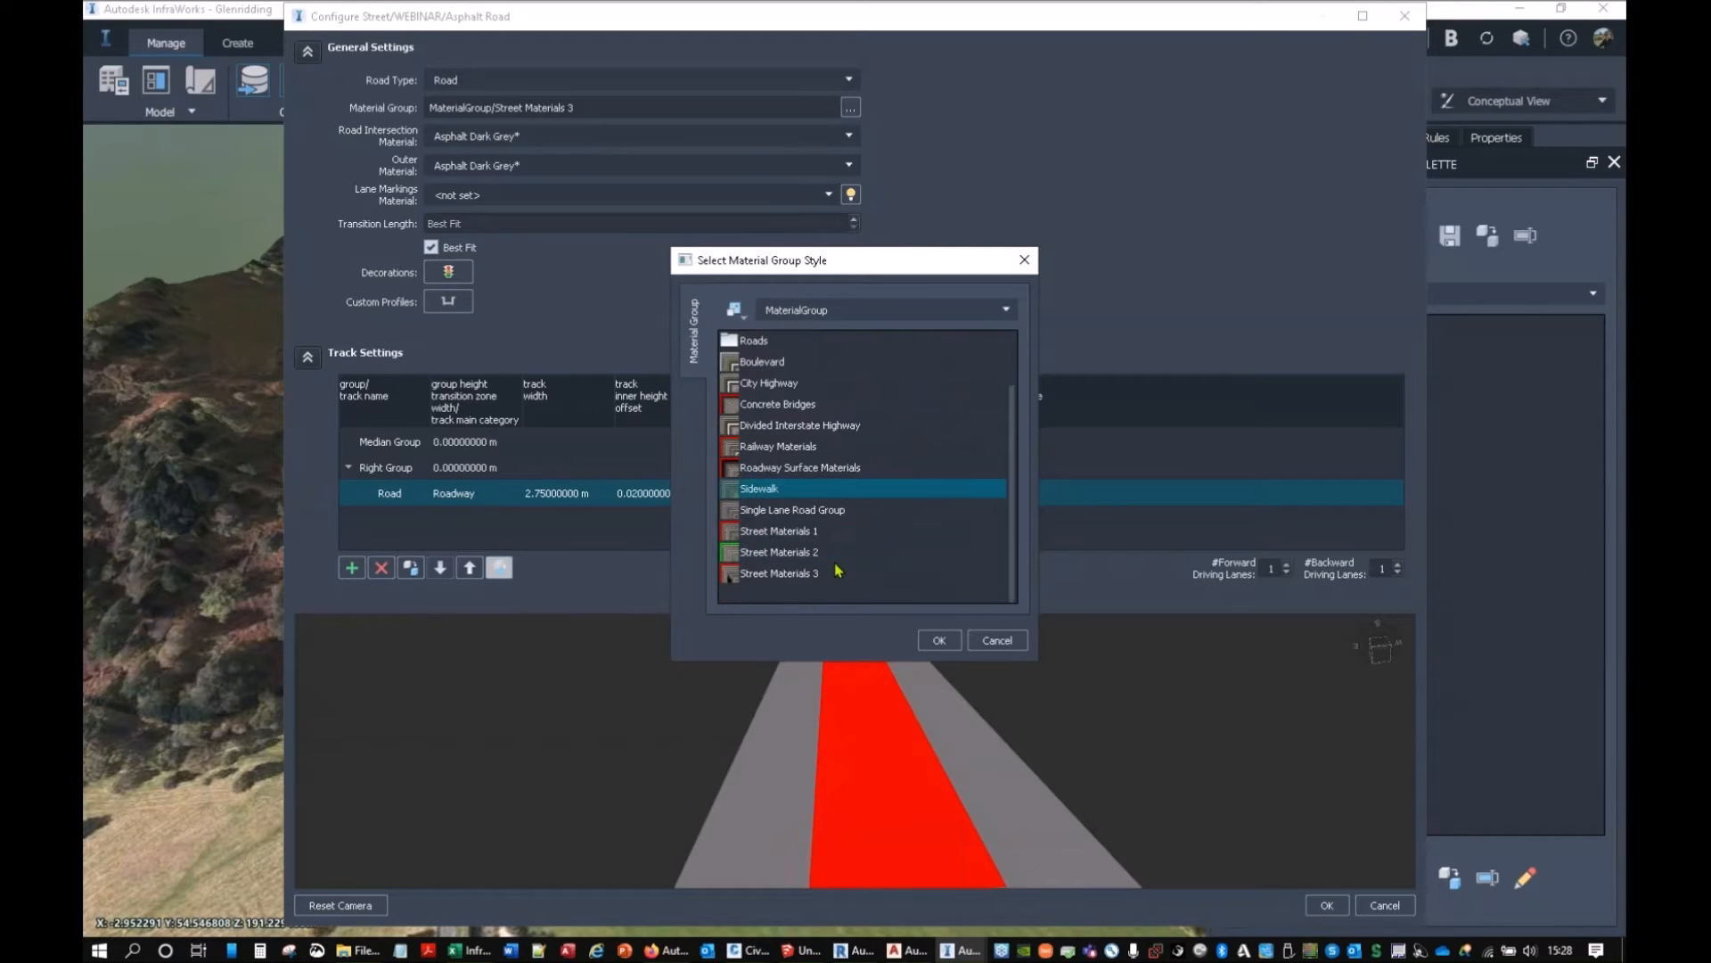
{"action": "double_click", "coordinate": [755, 533]}
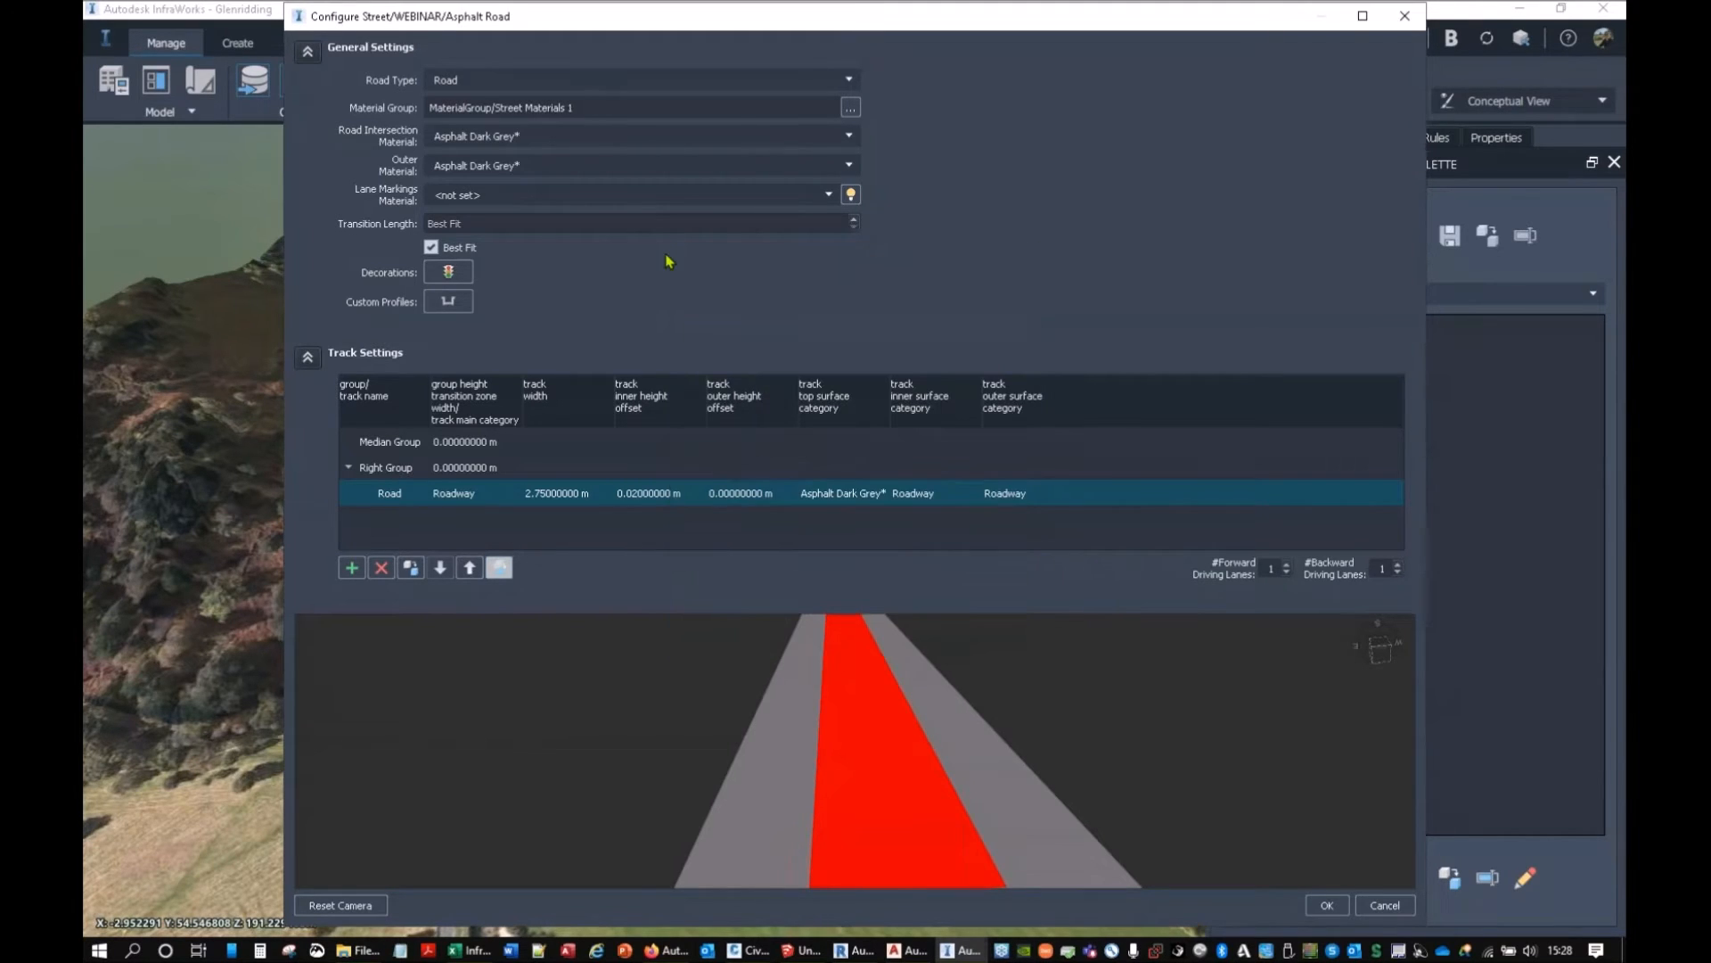
Set the road intersection material to Intersection, the outer material to Roadway and the lane markings material to Lane Marking.
{"action": "left_click", "coordinate": [851, 136]}
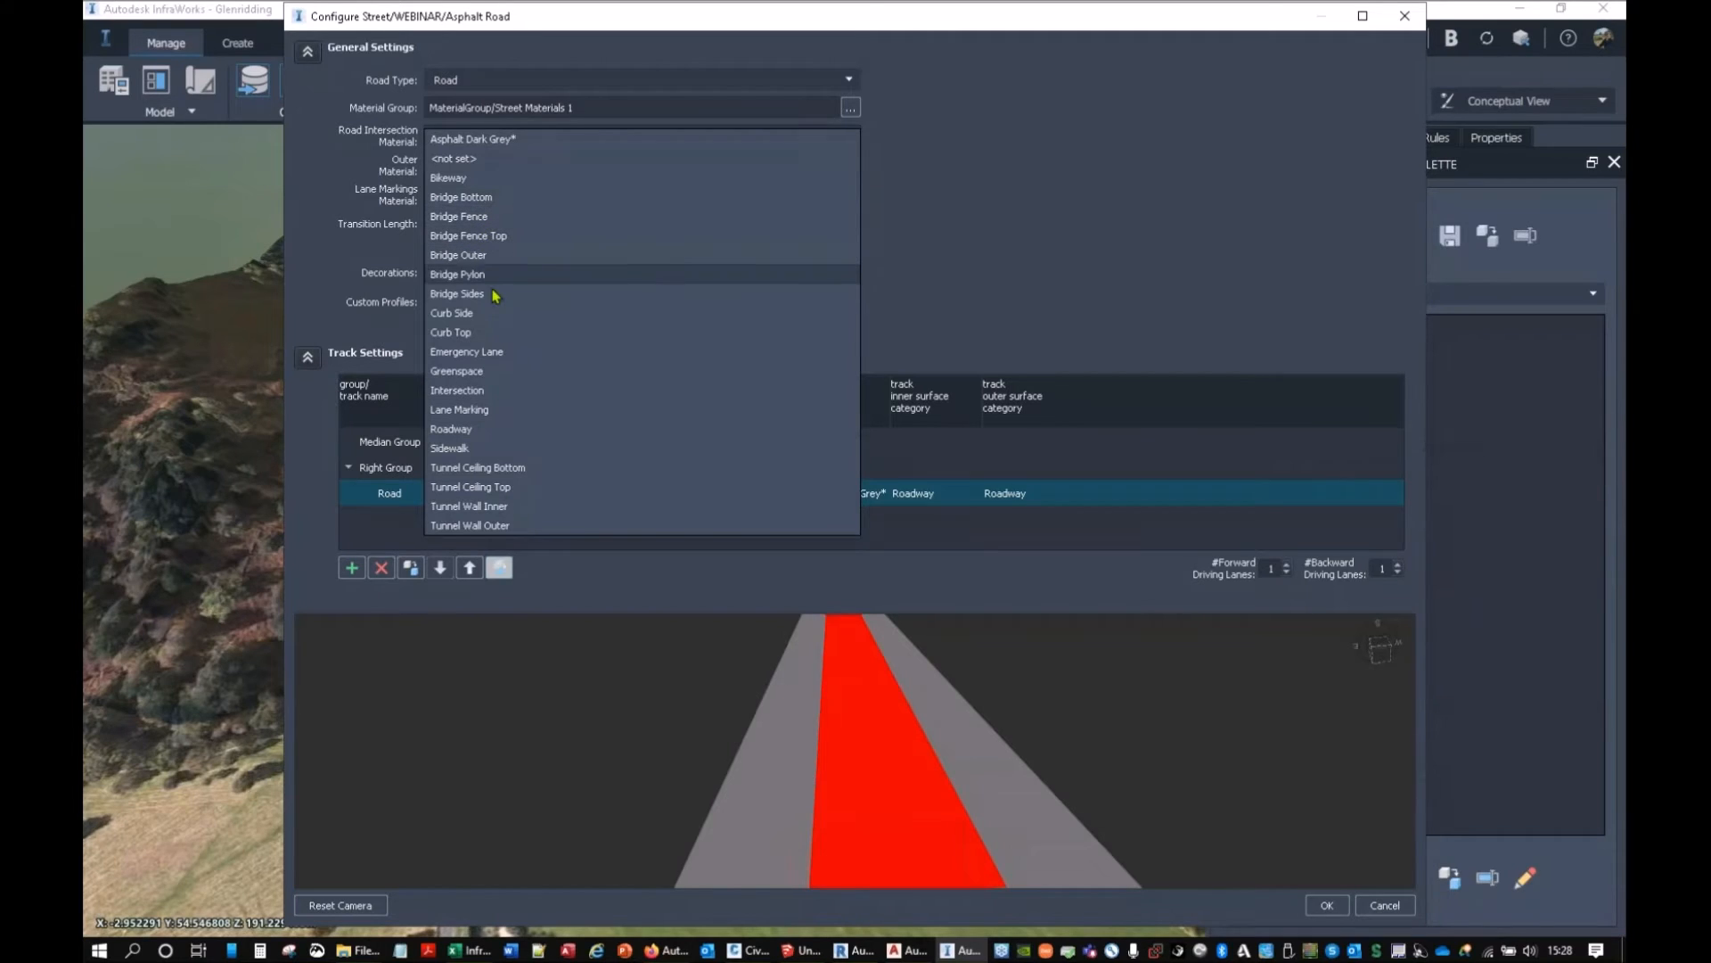
{"action": "left_click", "coordinate": [490, 389]}
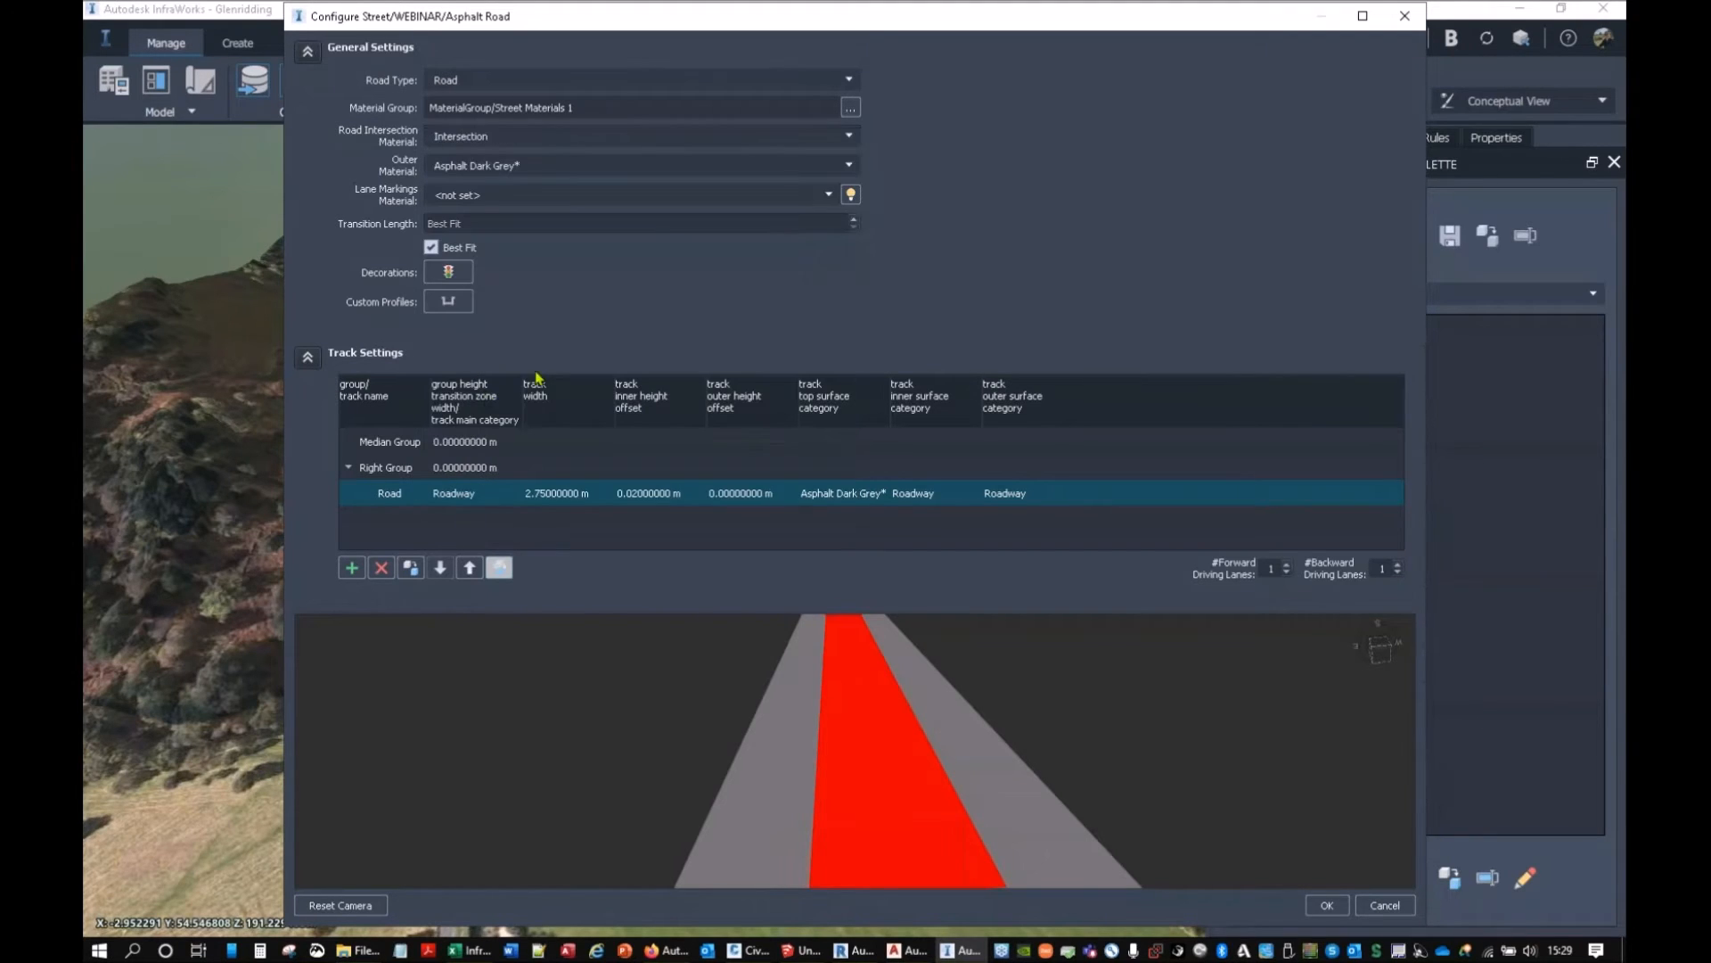
{"action": "left_click", "coordinate": [813, 167]}
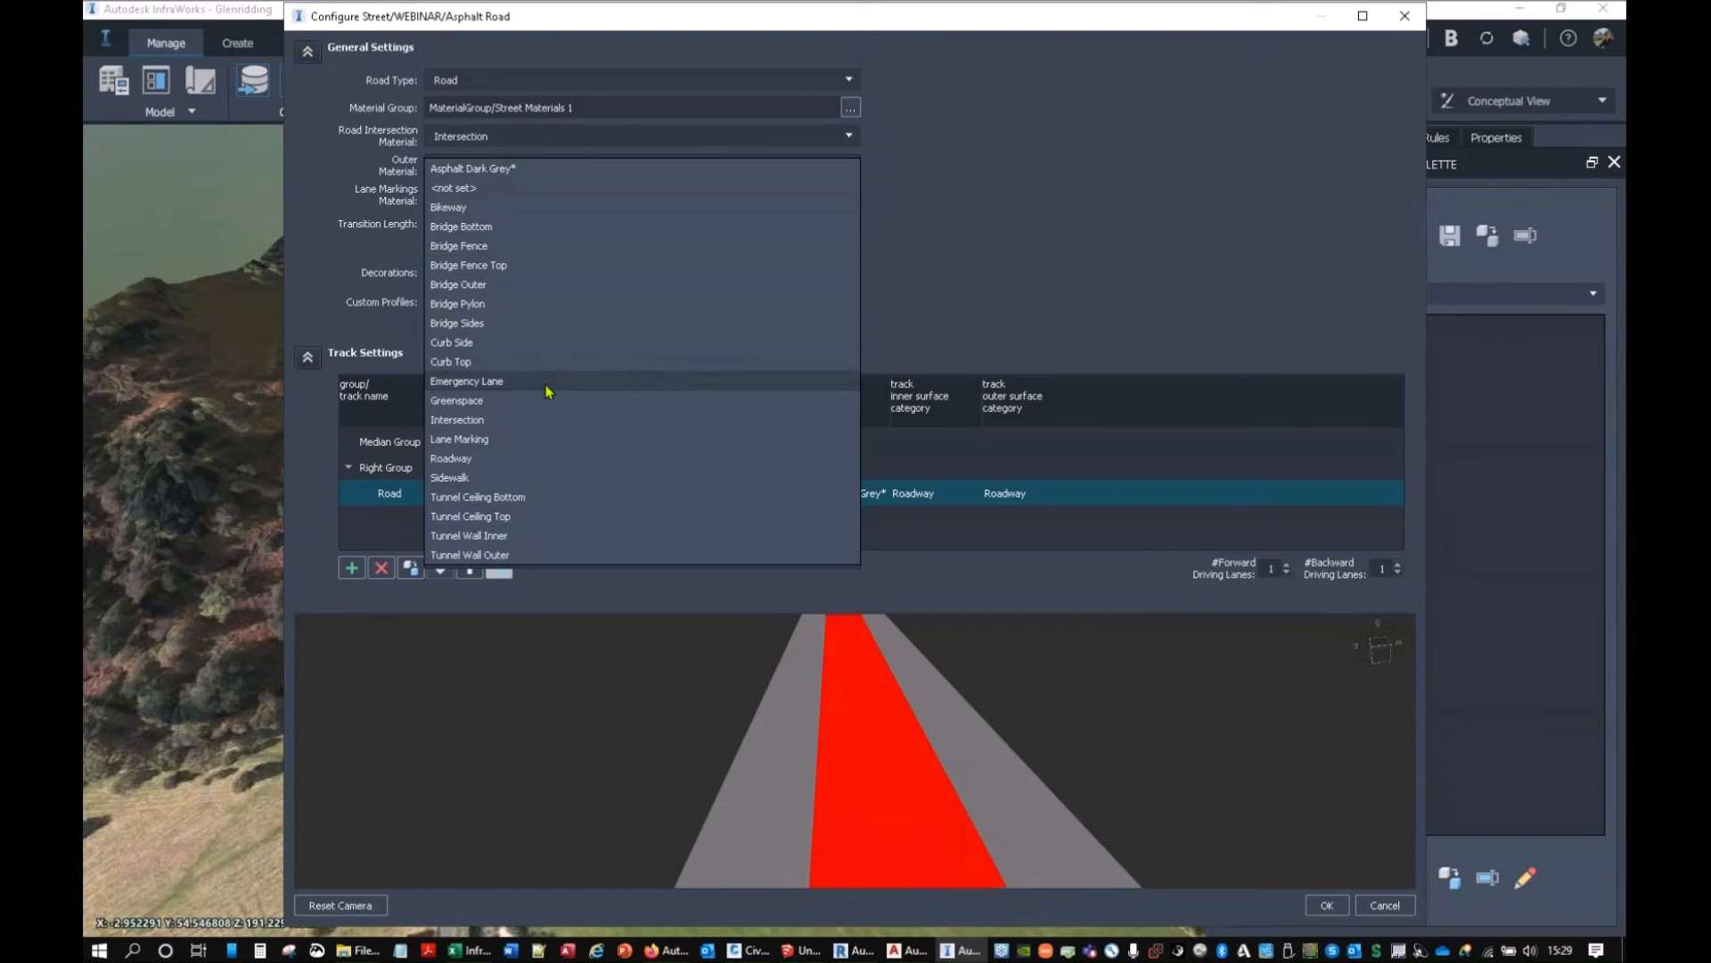
{"action": "left_click", "coordinate": [538, 459]}
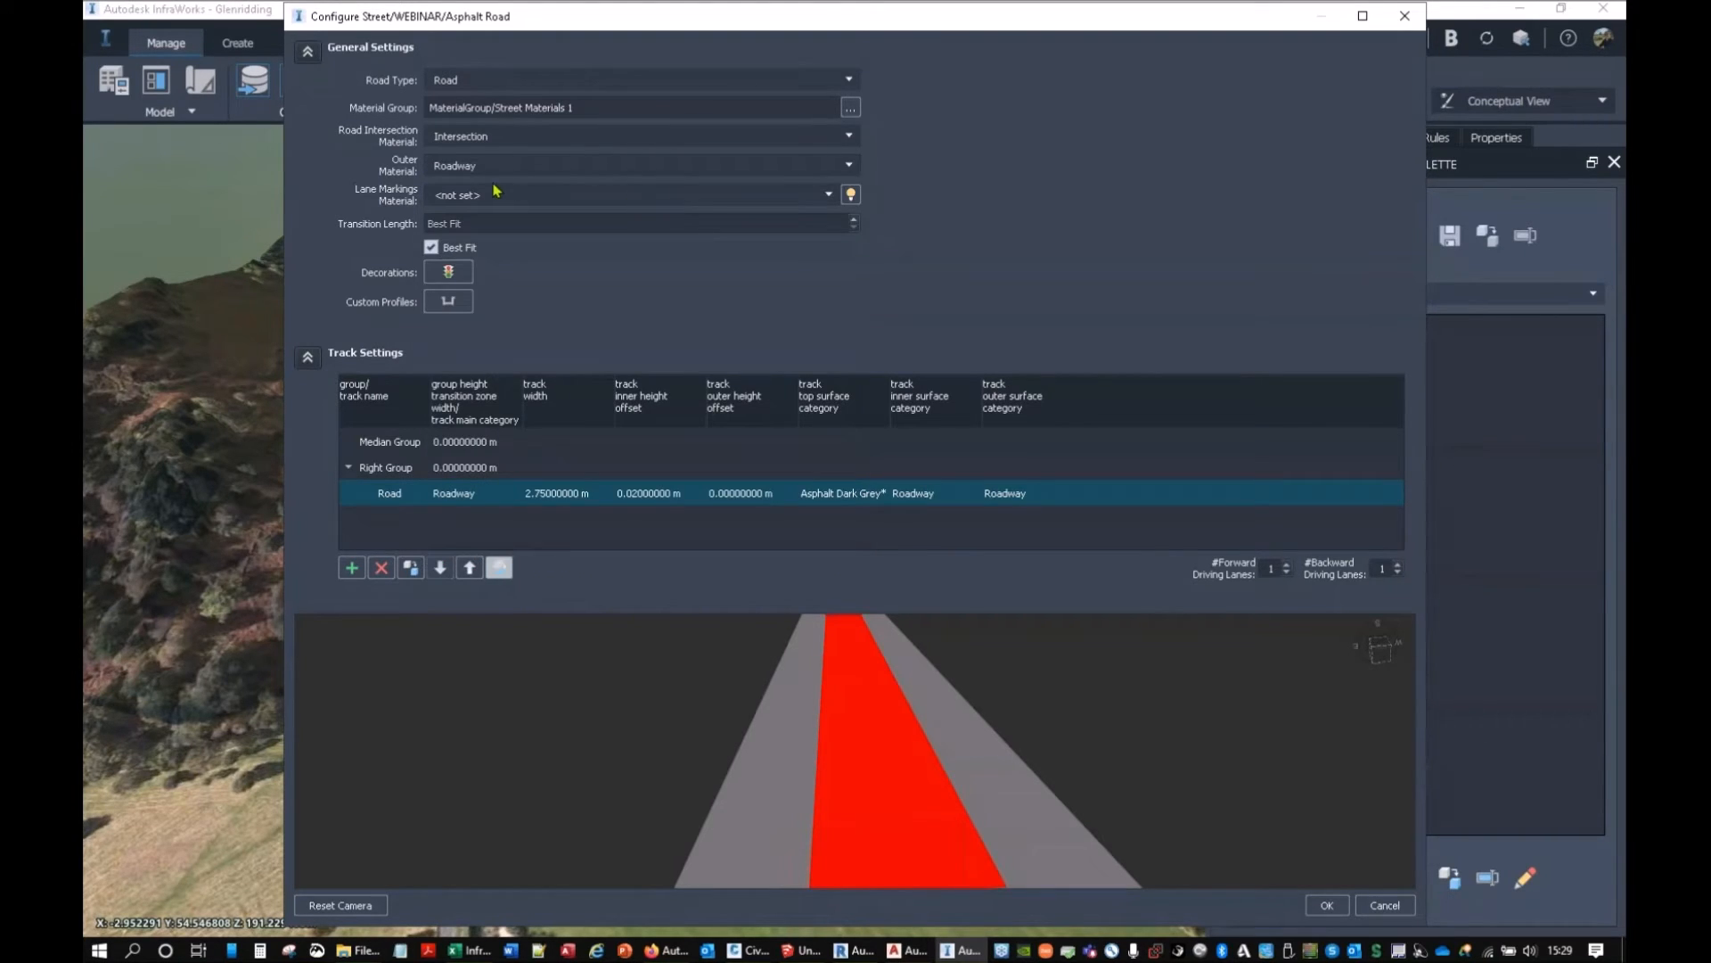
{"action": "left_click", "coordinate": [820, 194]}
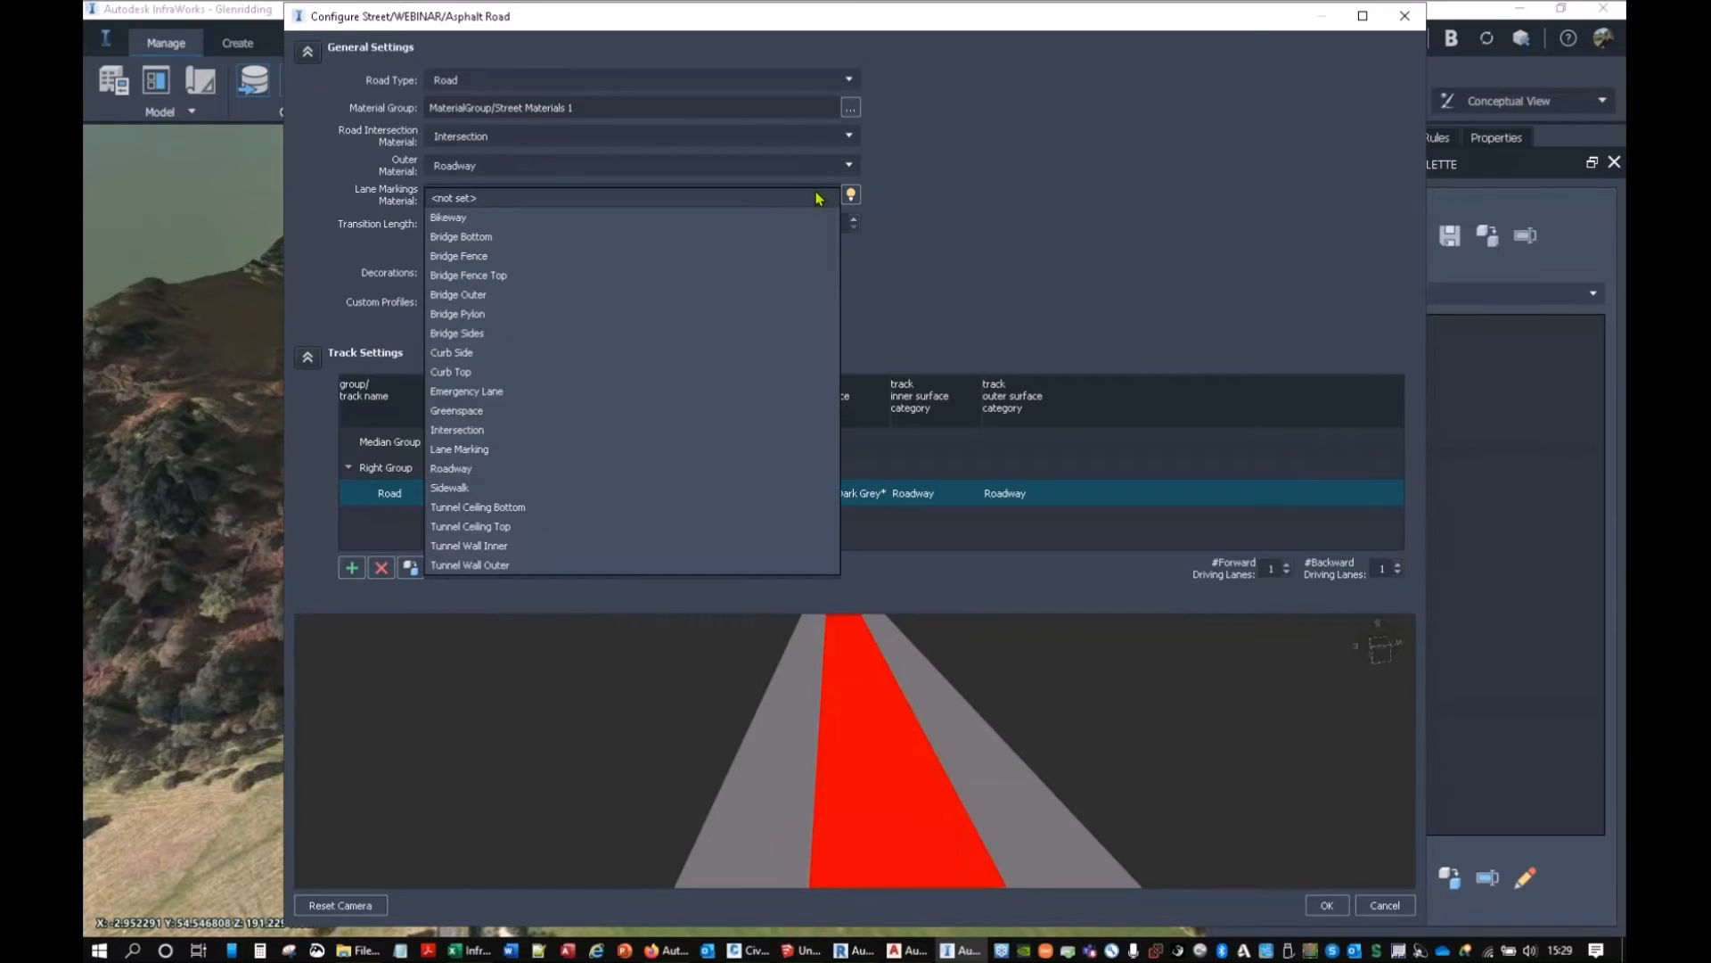
{"action": "left_click", "coordinate": [504, 449]}
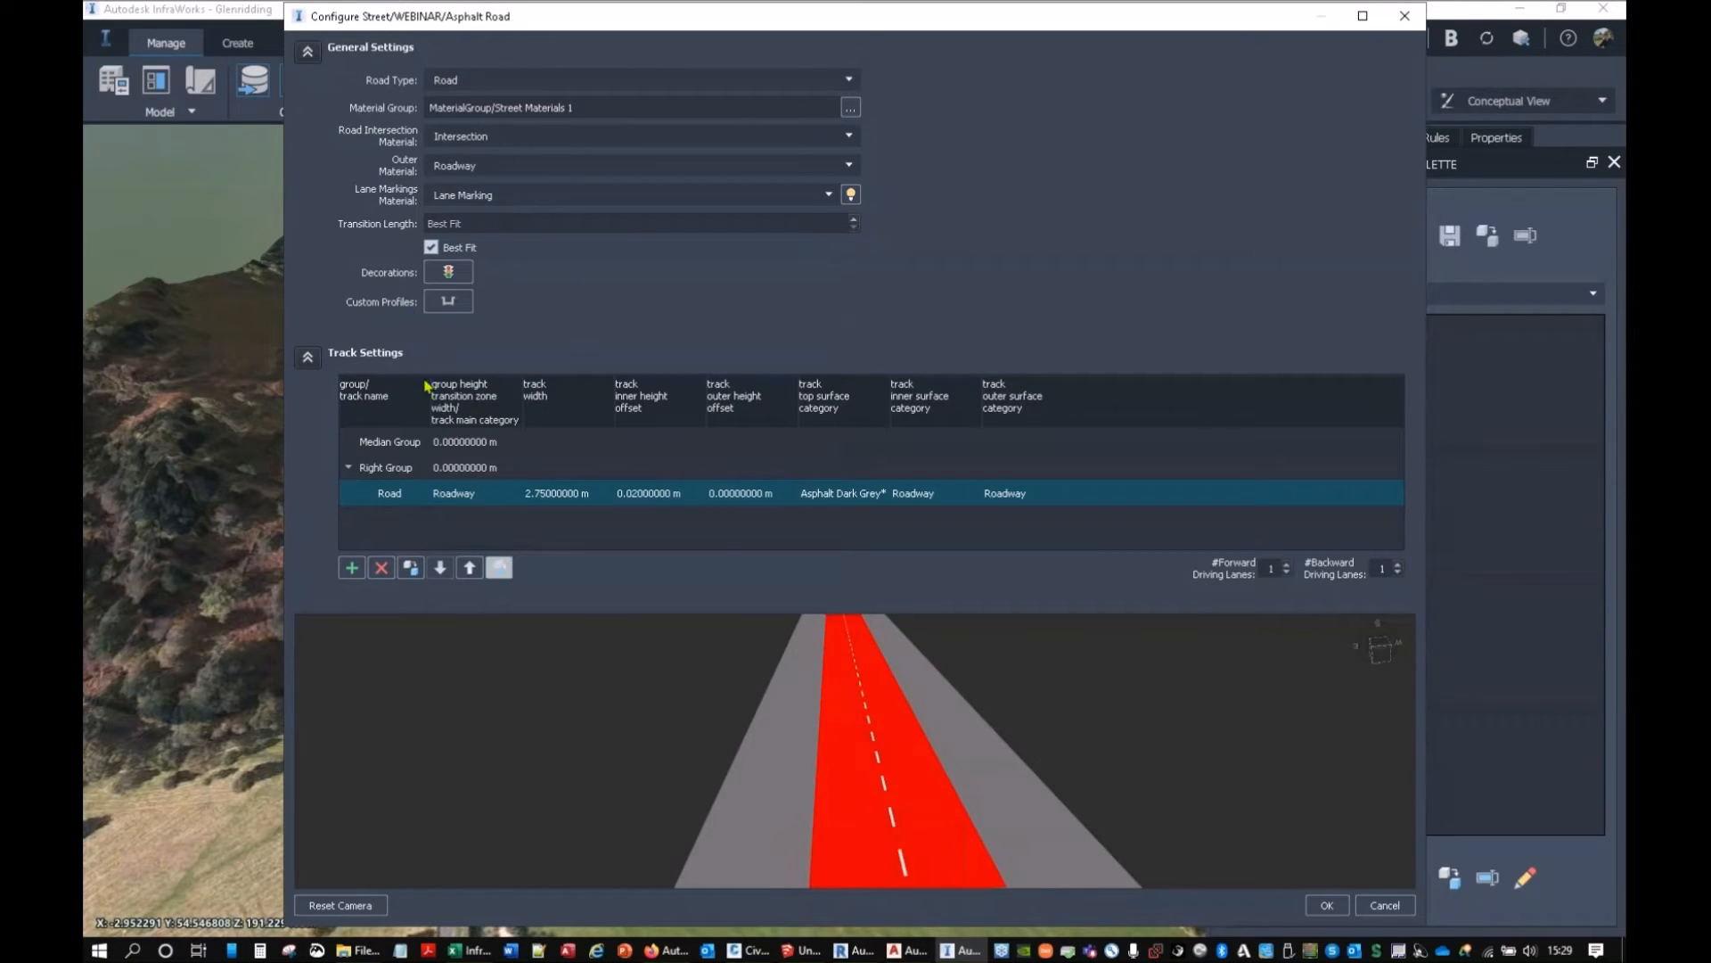
Set the Road track's top surface category to Roadway and check the result in the preview.
{"action": "left_click", "coordinate": [852, 495]}
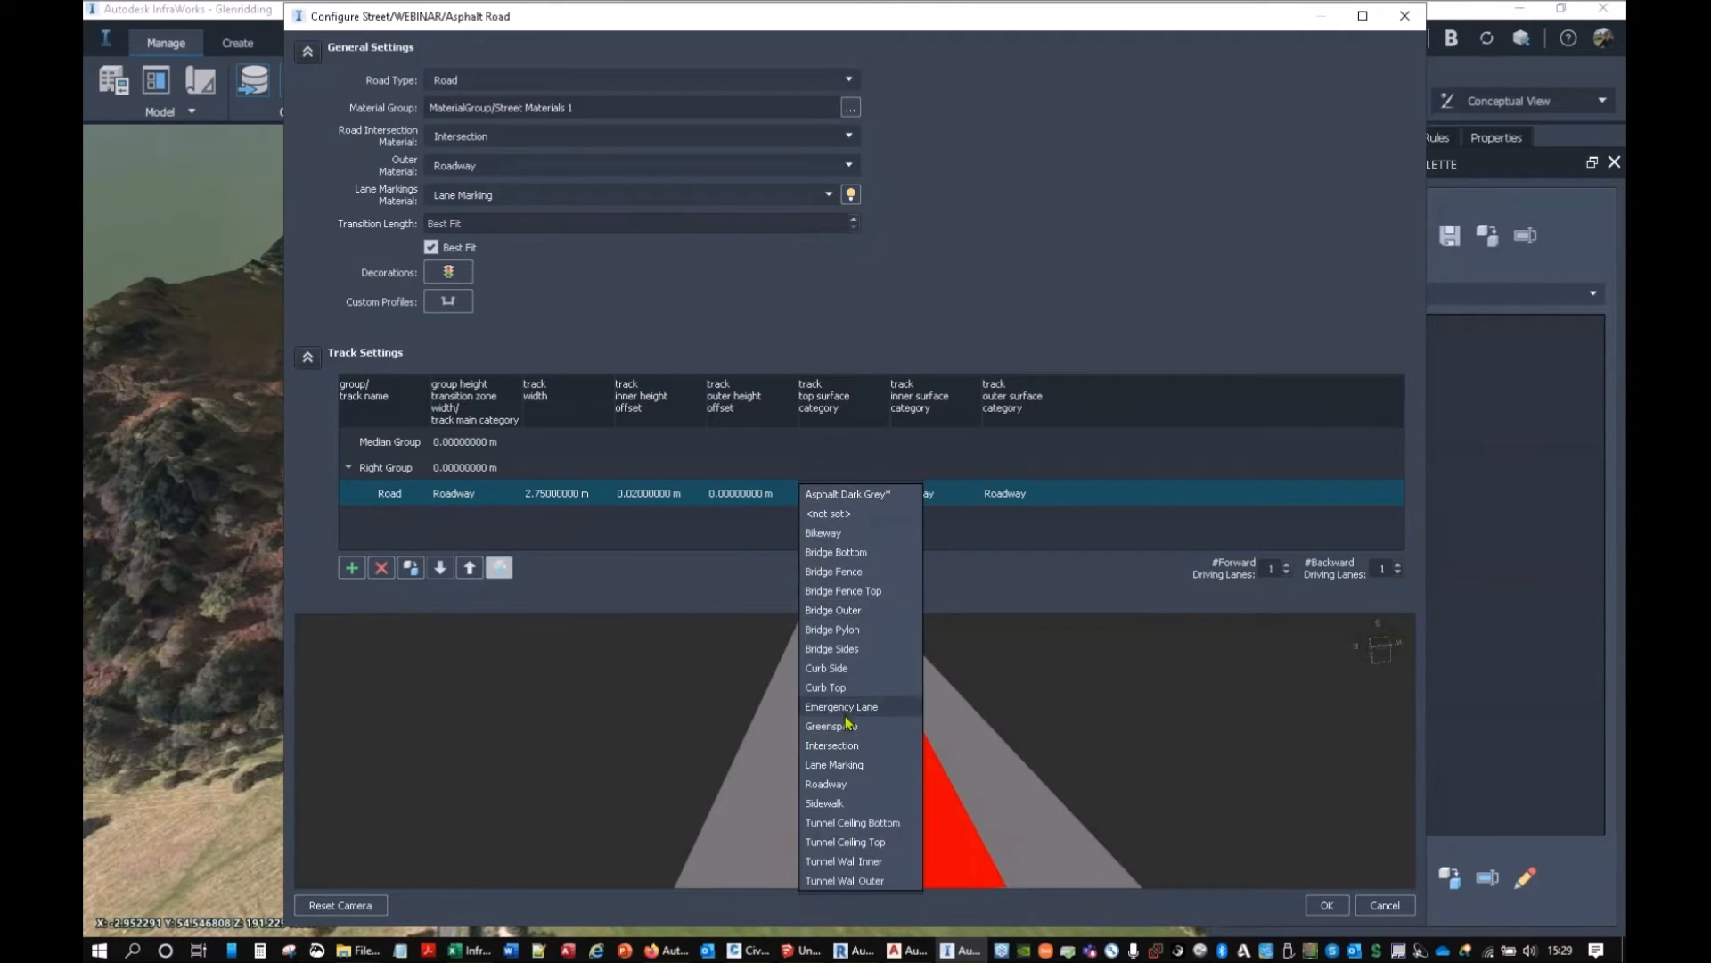
{"action": "left_click", "coordinate": [825, 784]}
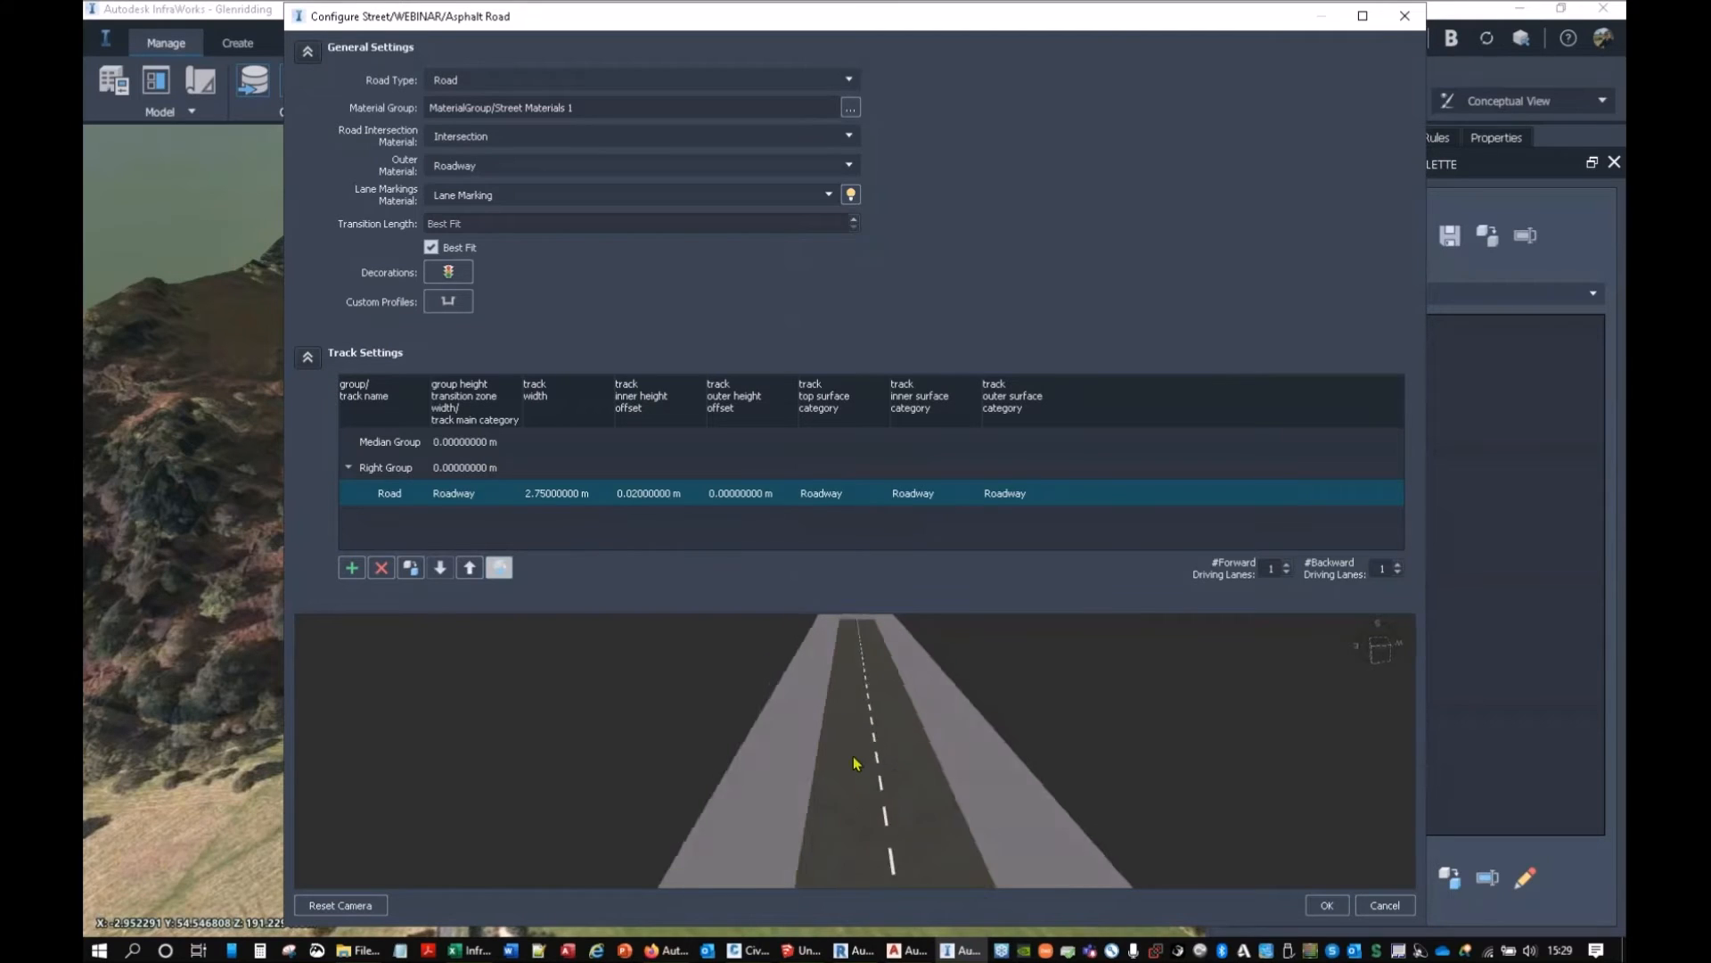
{"action": "scroll", "coordinate": [917, 742], "scroll_direction": "up", "scroll_amount": 3}
{"action": "left_click_drag", "start_coordinate": [917, 742], "coordinate": [820, 618]}
{"action": "scroll", "coordinate": [895, 718], "scroll_direction": "down", "scroll_amount": 3}
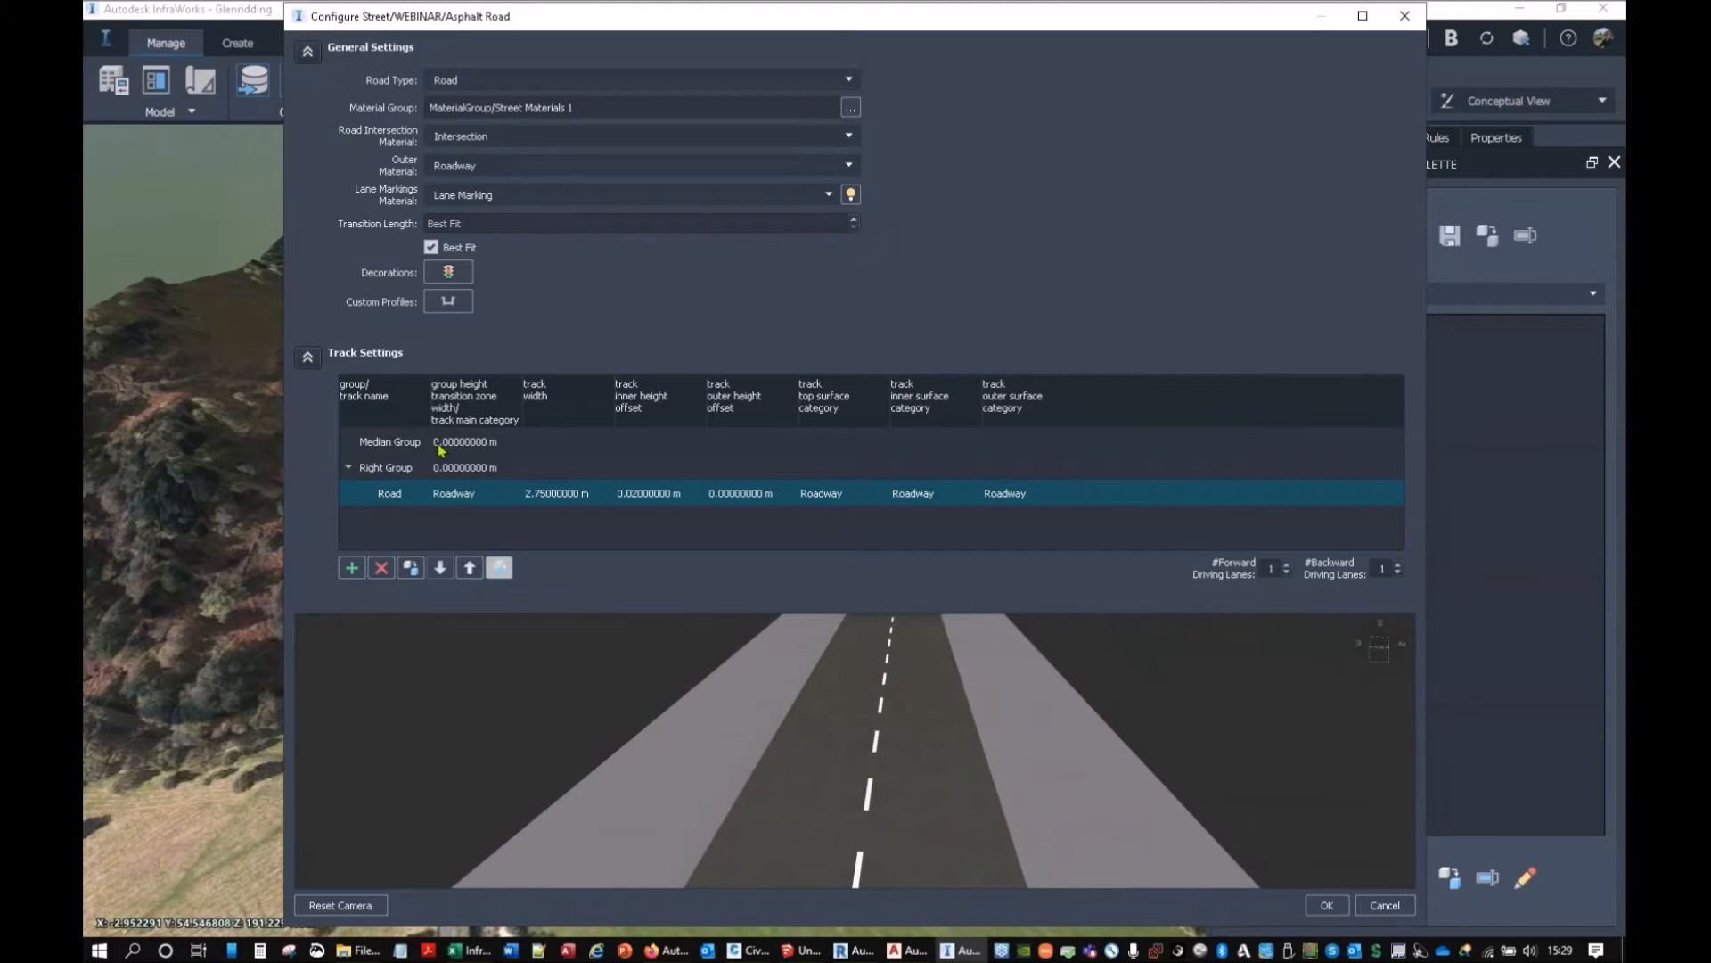
Add a track named Kerb to the Right Group and set its main category to Curb.
{"action": "left_click", "coordinate": [351, 568]}
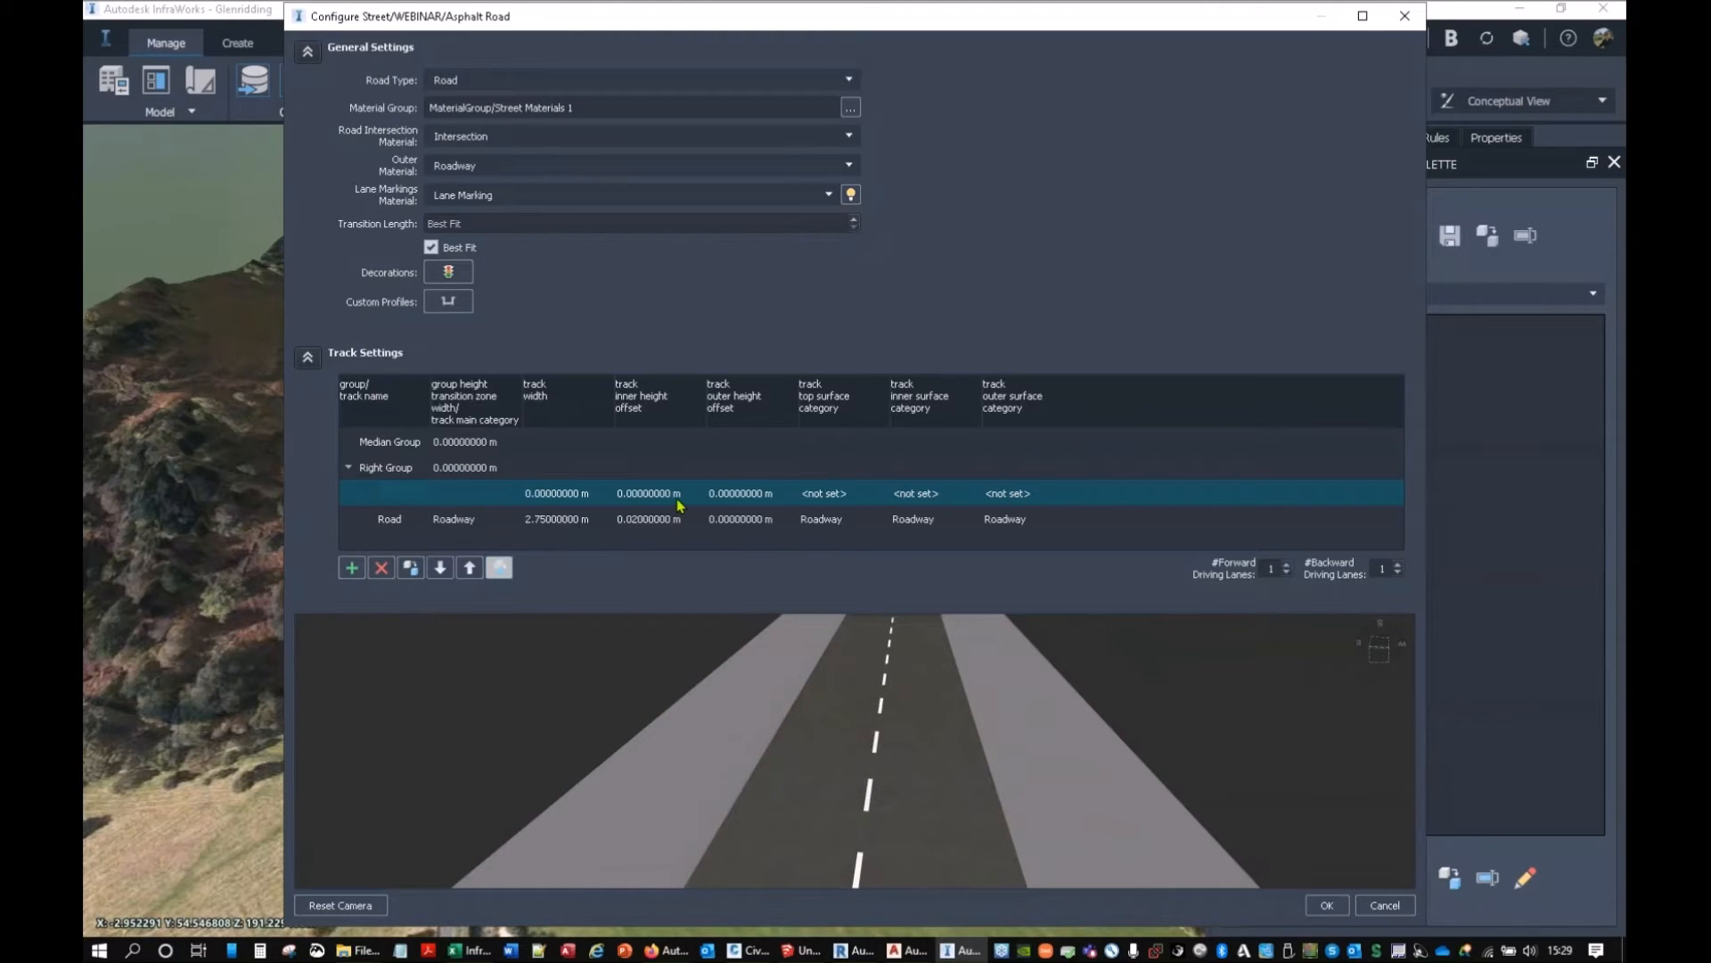
{"action": "left_click", "coordinate": [403, 499]}
{"action": "left_click", "coordinate": [450, 495]}
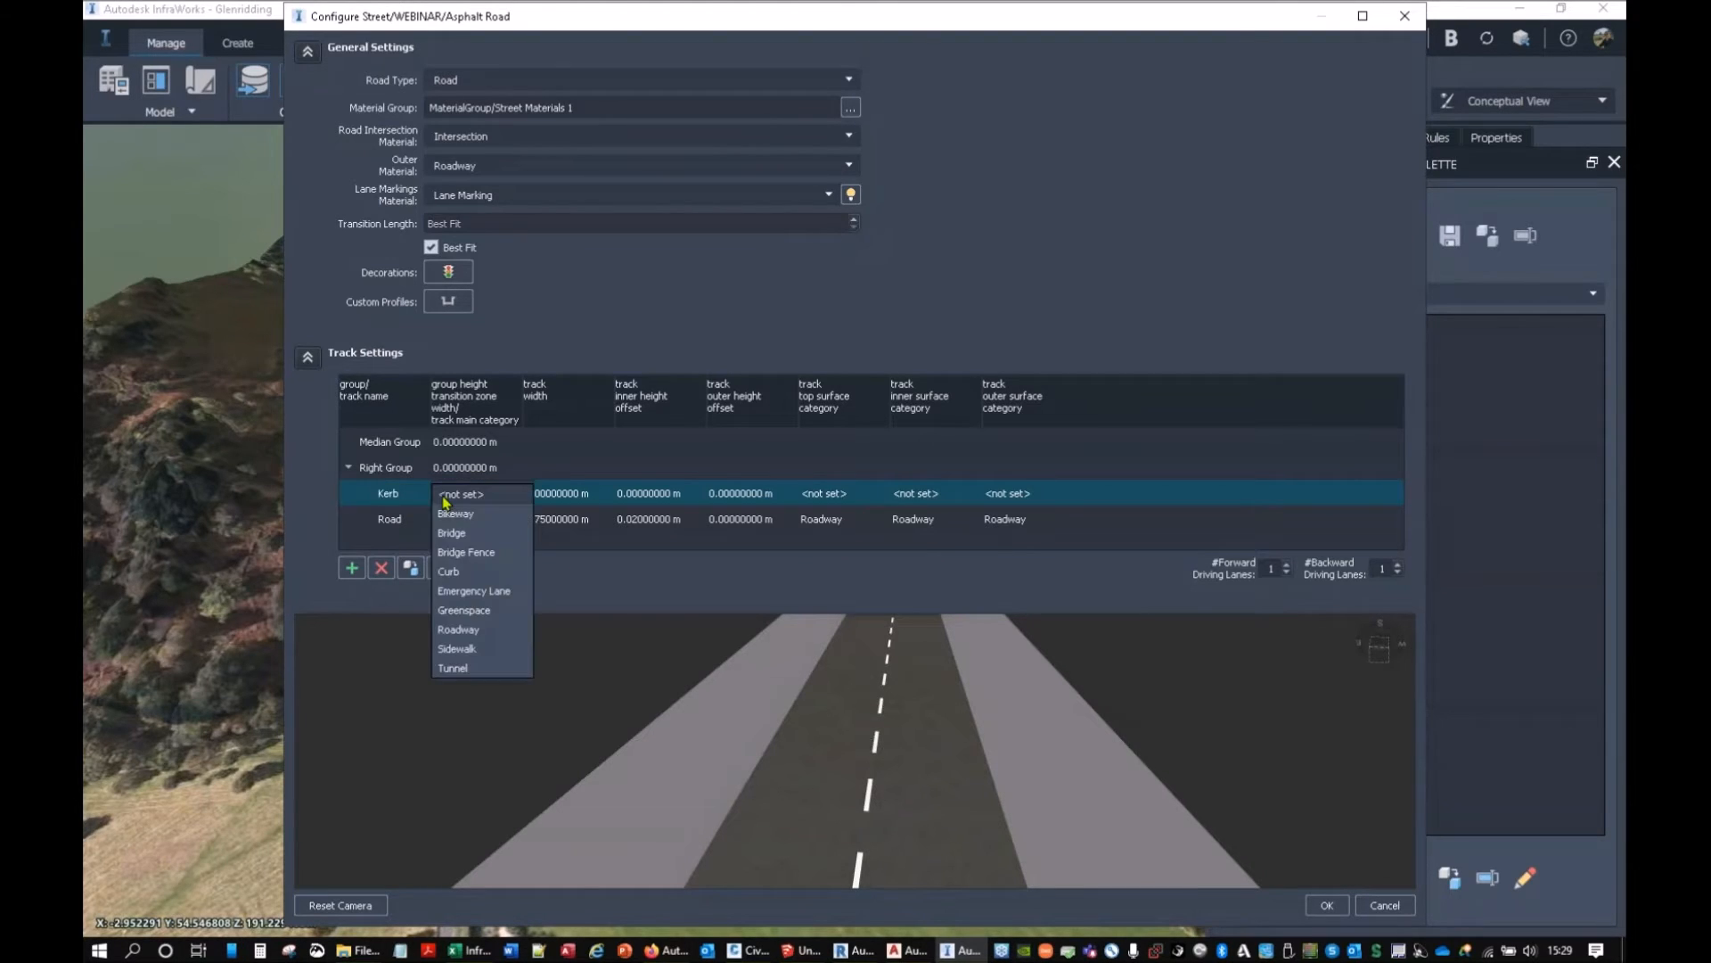
{"action": "left_click", "coordinate": [455, 575]}
Set the Kerb track's width to 0.12 m.
{"action": "left_click", "coordinate": [561, 493]}
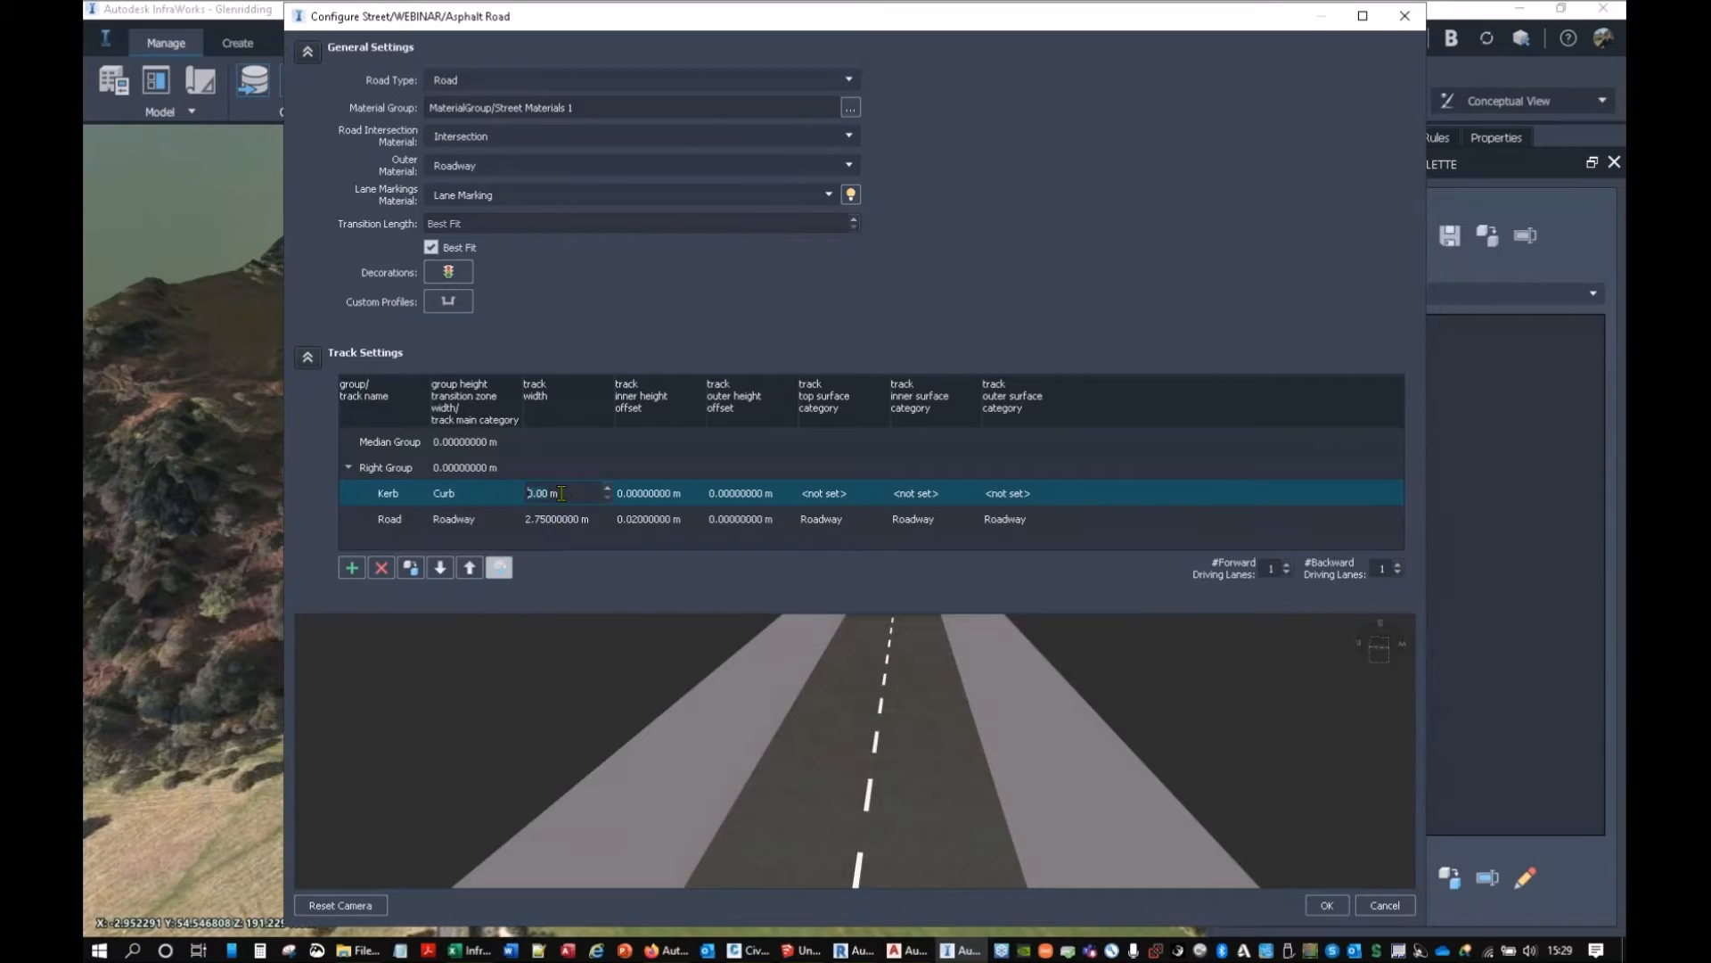
{"action": "key", "text": "BackSpace"}
{"action": "key", "text": "BackSpace"}
{"action": "key", "text": "BackSpace"}
{"action": "type", "text": ".12"}
{"action": "key", "text": "Return"}
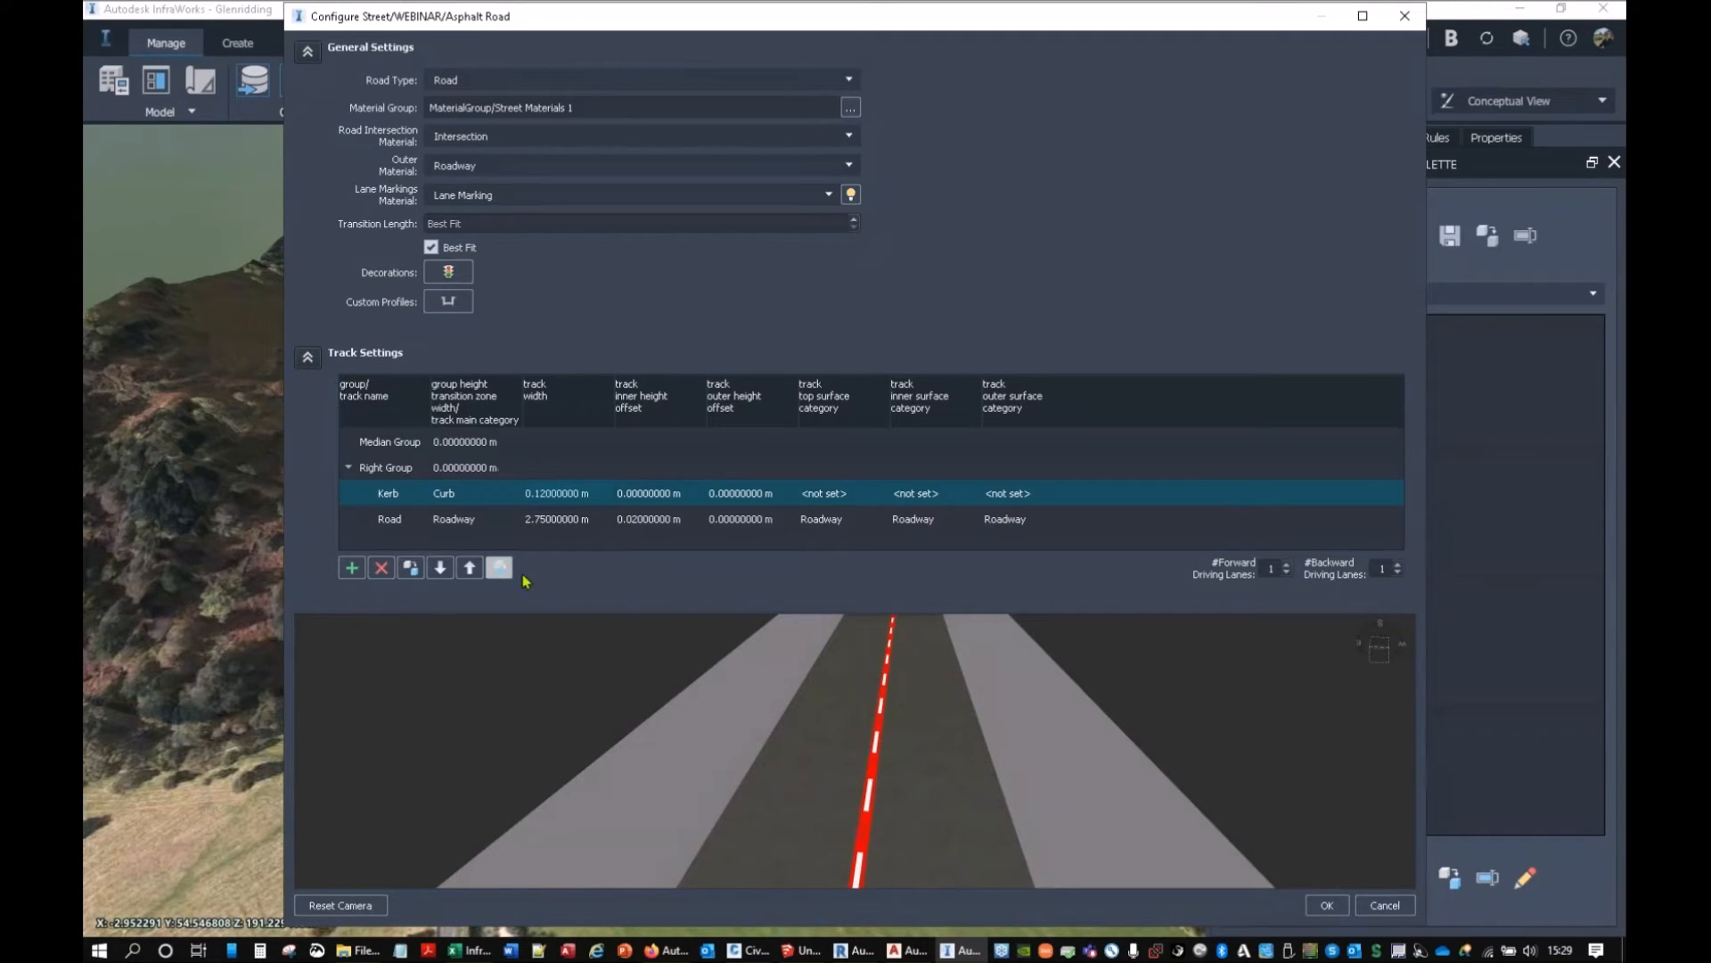
Reorder the tracks so Kerb sits after Road, at the outer edge of the carriageway, and check it in the preview.
{"action": "left_click", "coordinate": [440, 568]}
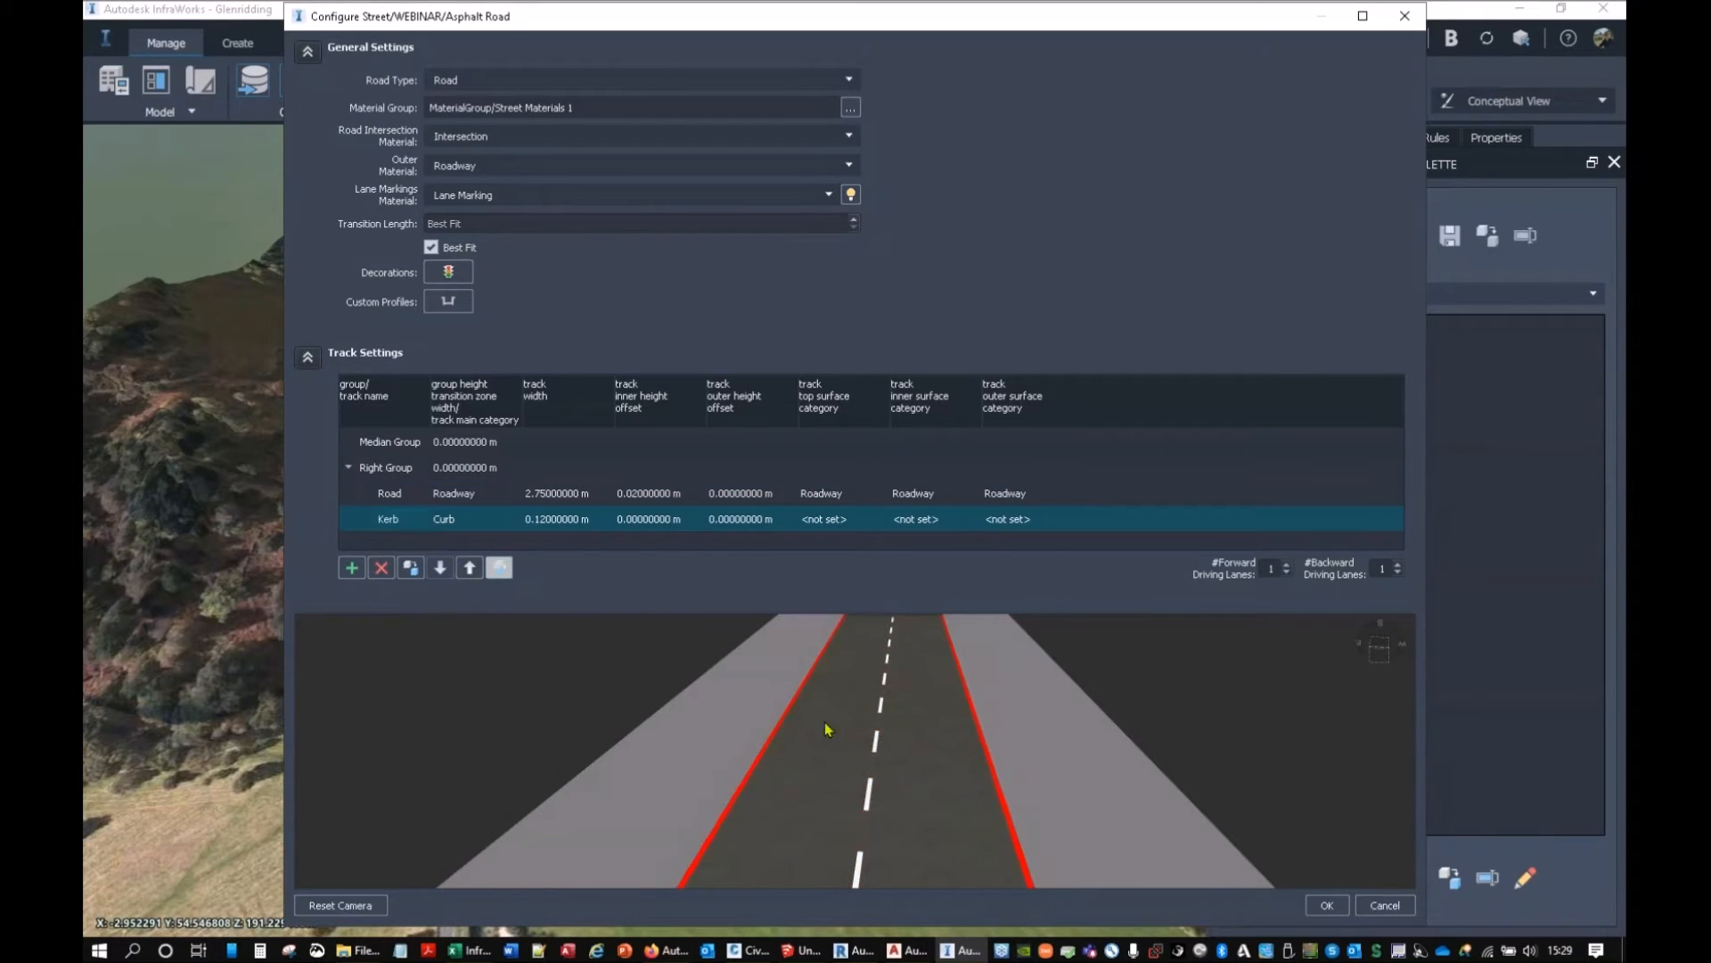
{"action": "left_click", "coordinate": [498, 569]}
{"action": "left_click", "coordinate": [499, 569]}
{"action": "left_click_drag", "start_coordinate": [826, 791], "coordinate": [756, 759]}
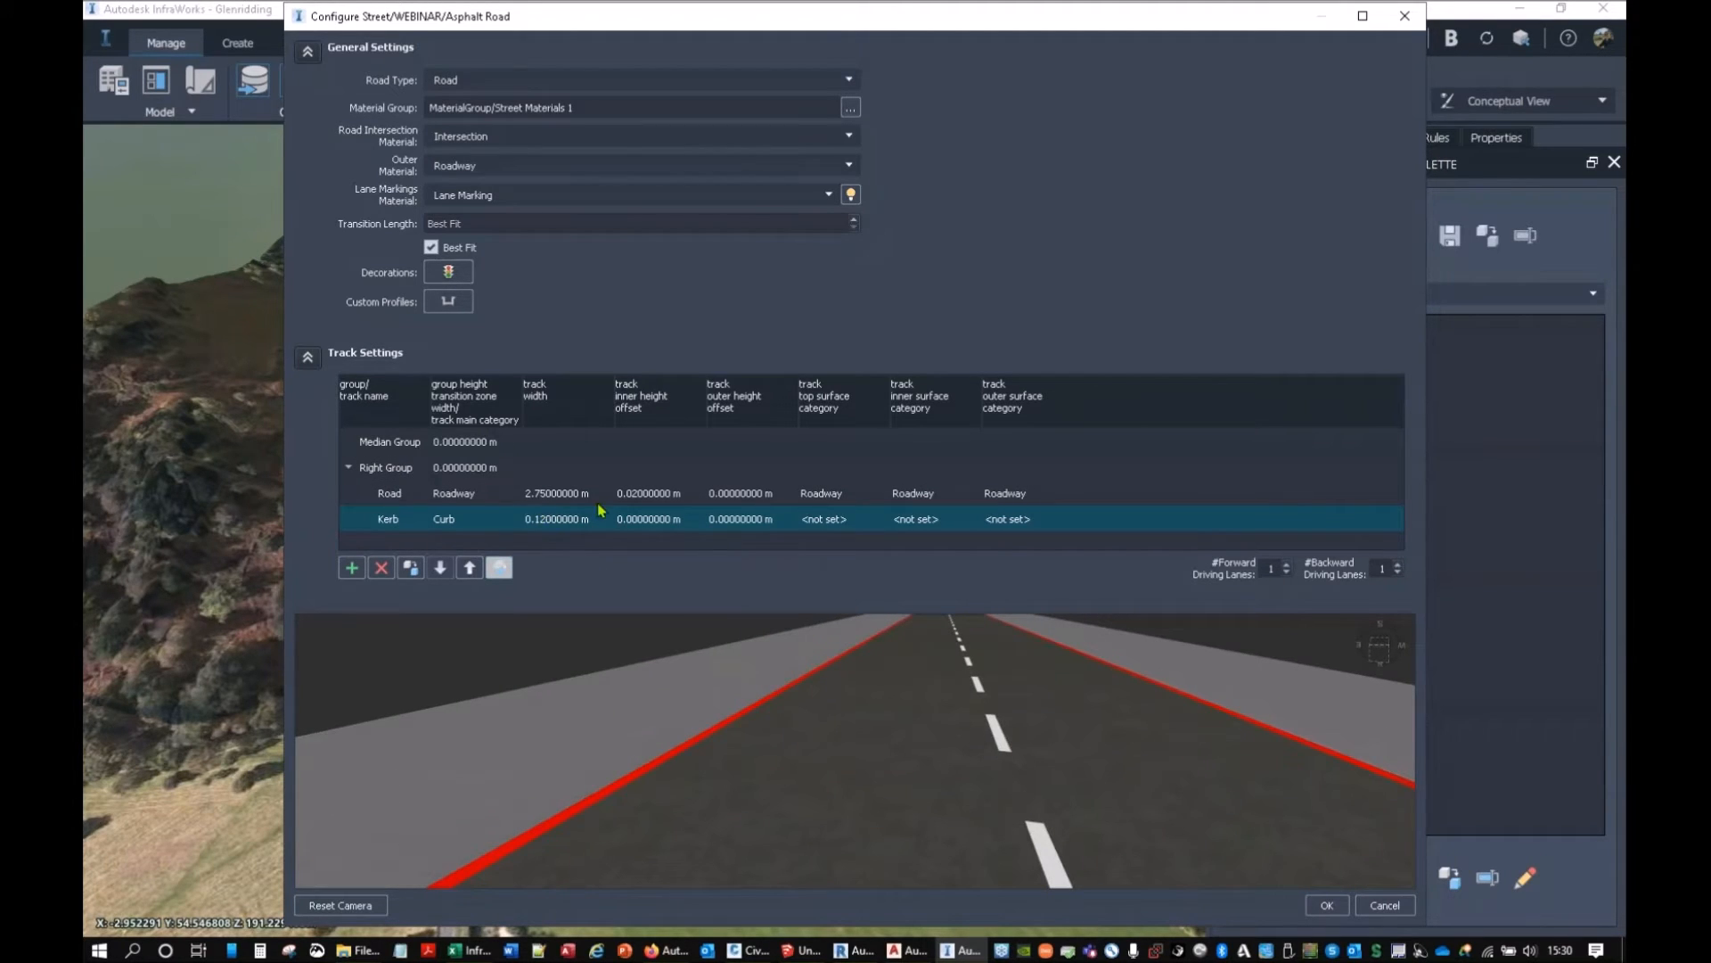
Set the Kerb track's inner height offset to 0.12 m and inspect the raised kerb in the preview.
{"action": "double_click", "coordinate": [645, 524]}
{"action": "key", "text": "BackSpace"}
{"action": "key", "text": "BackSpace"}
{"action": "key", "text": "BackSpace"}
{"action": "type", "text": ".12"}
{"action": "key", "text": "Return"}
{"action": "left_click_drag", "start_coordinate": [742, 662], "coordinate": [838, 770]}
{"action": "middle_click_drag", "start_coordinate": [788, 779], "coordinate": [816, 679]}
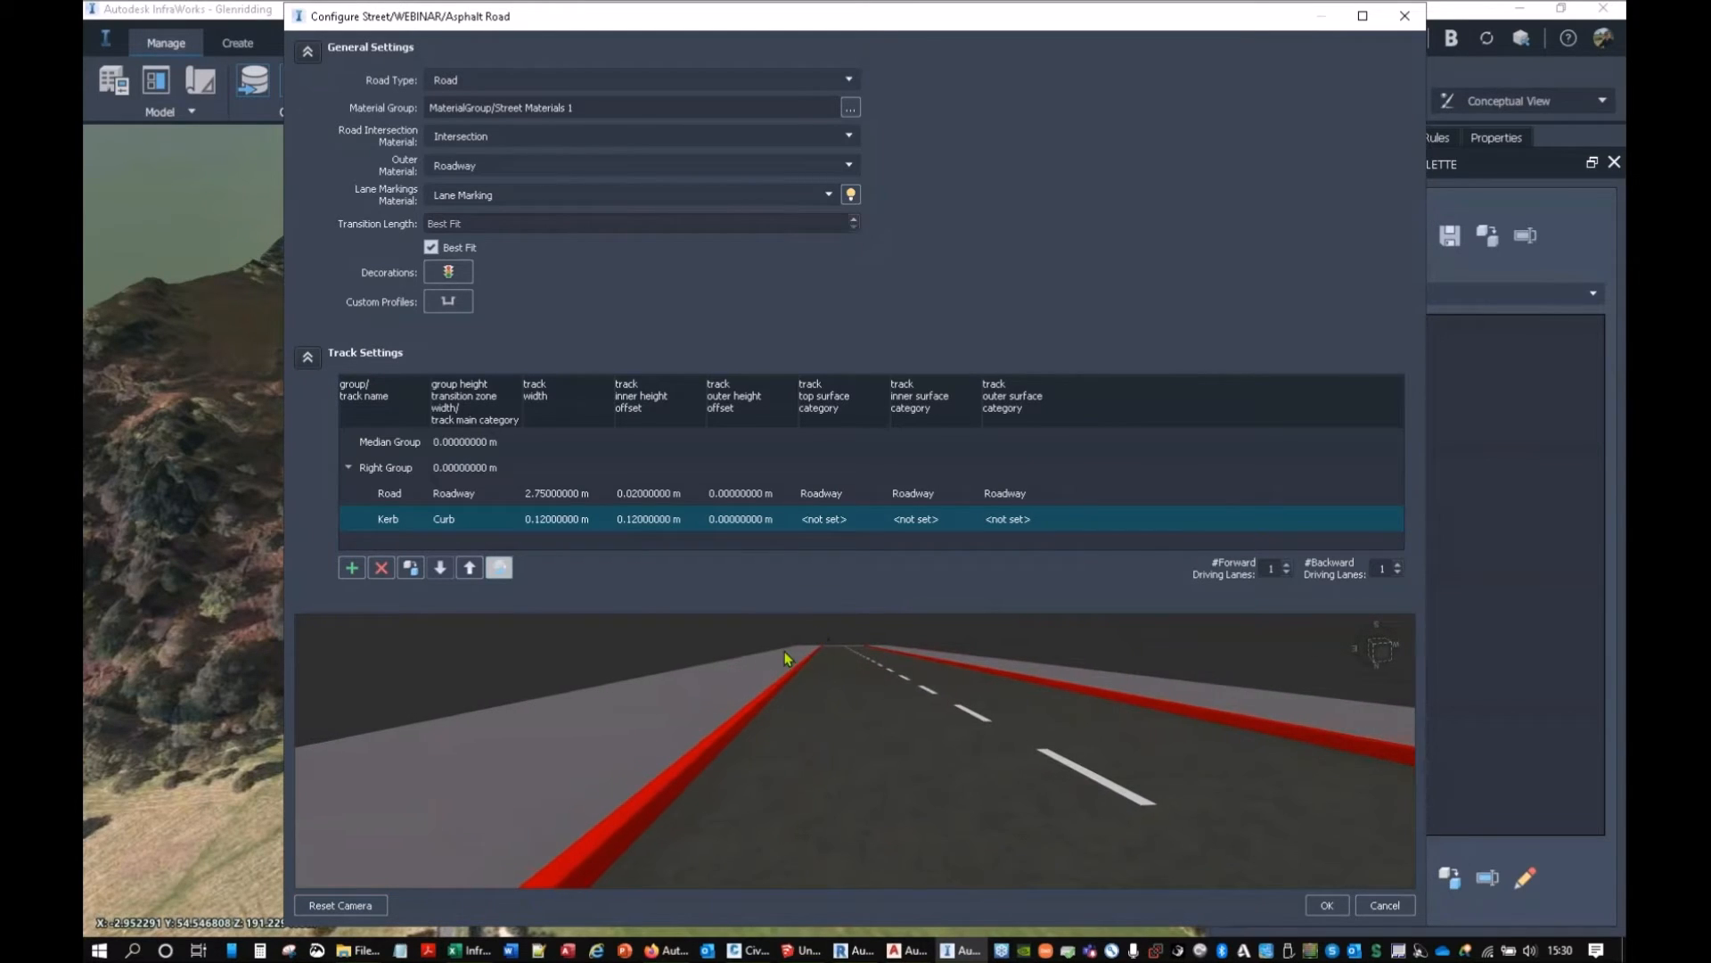
Set the Kerb track's top surface category to Curb Top and its inner surface category to Curb Side.
{"action": "left_click", "coordinate": [821, 521]}
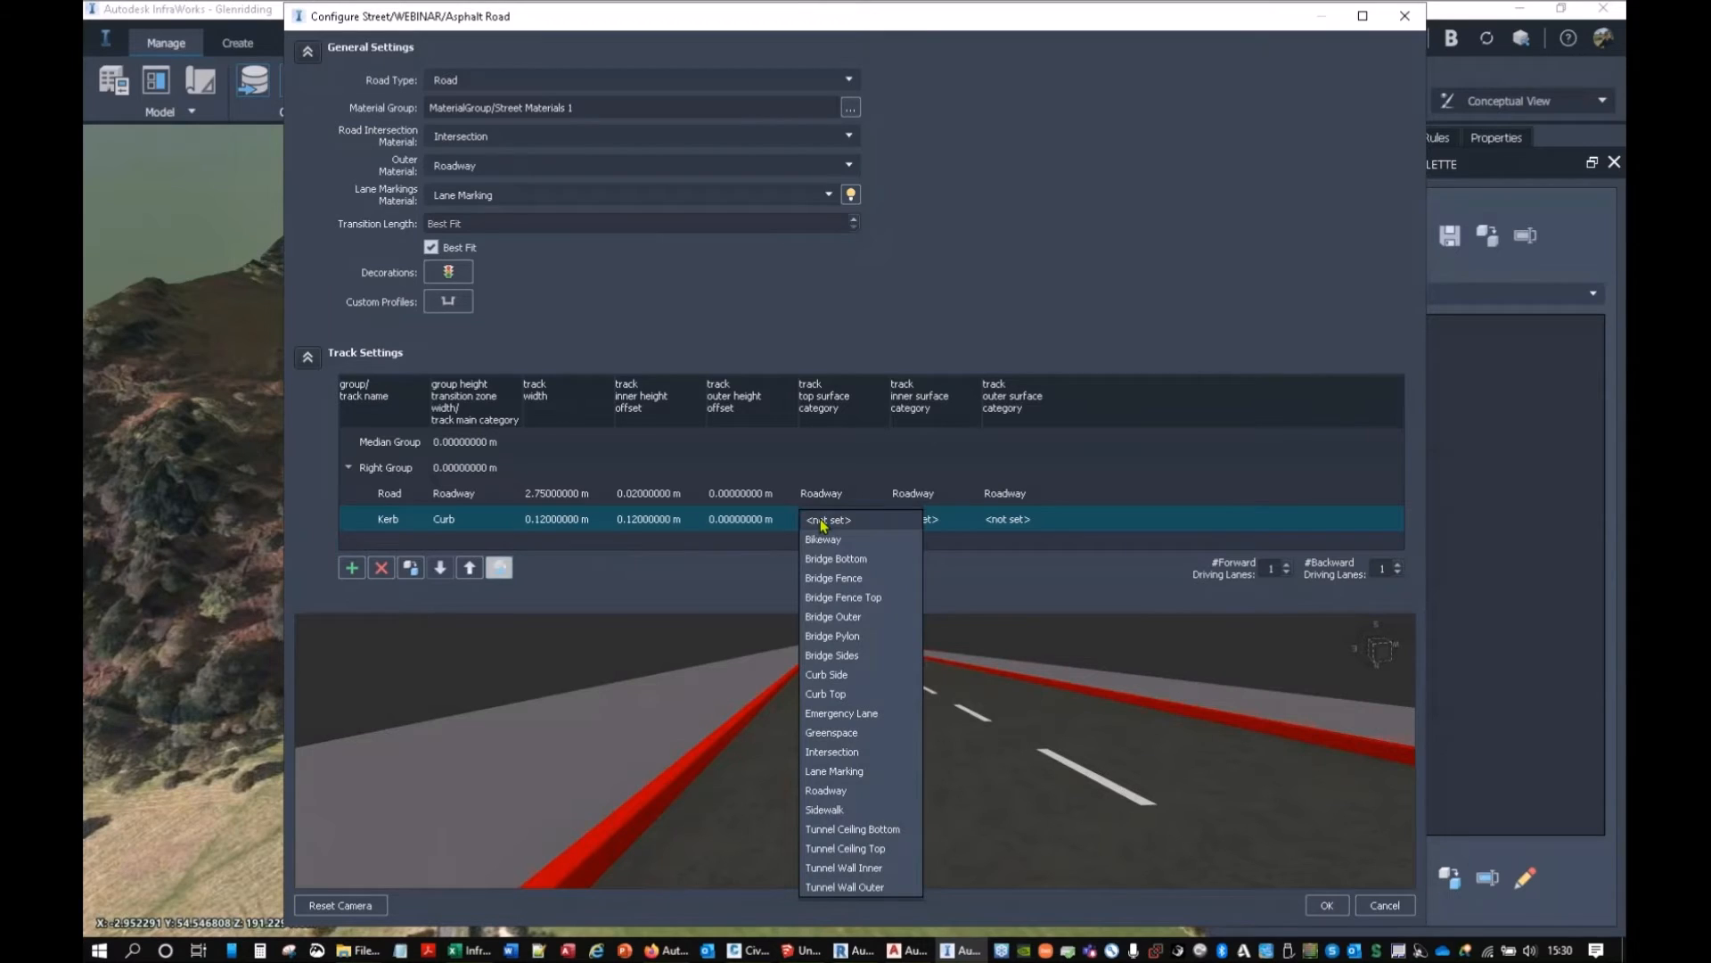
{"action": "left_click", "coordinate": [839, 694]}
{"action": "left_click", "coordinate": [920, 523]}
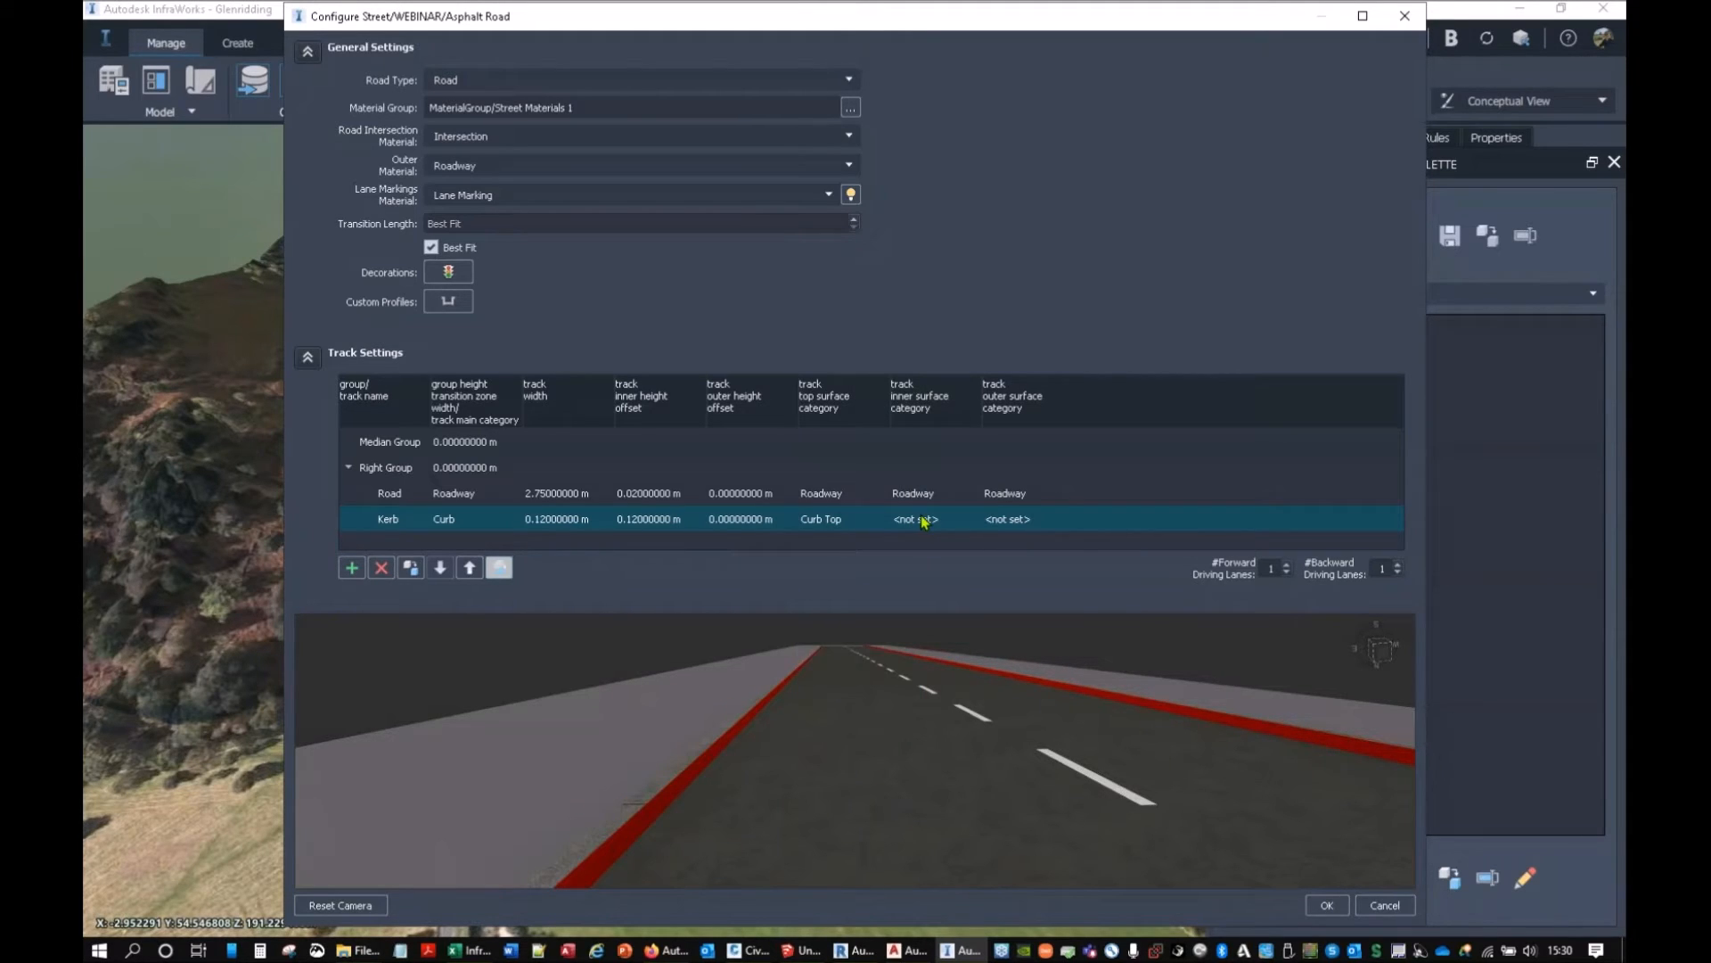
{"action": "left_click", "coordinate": [923, 521]}
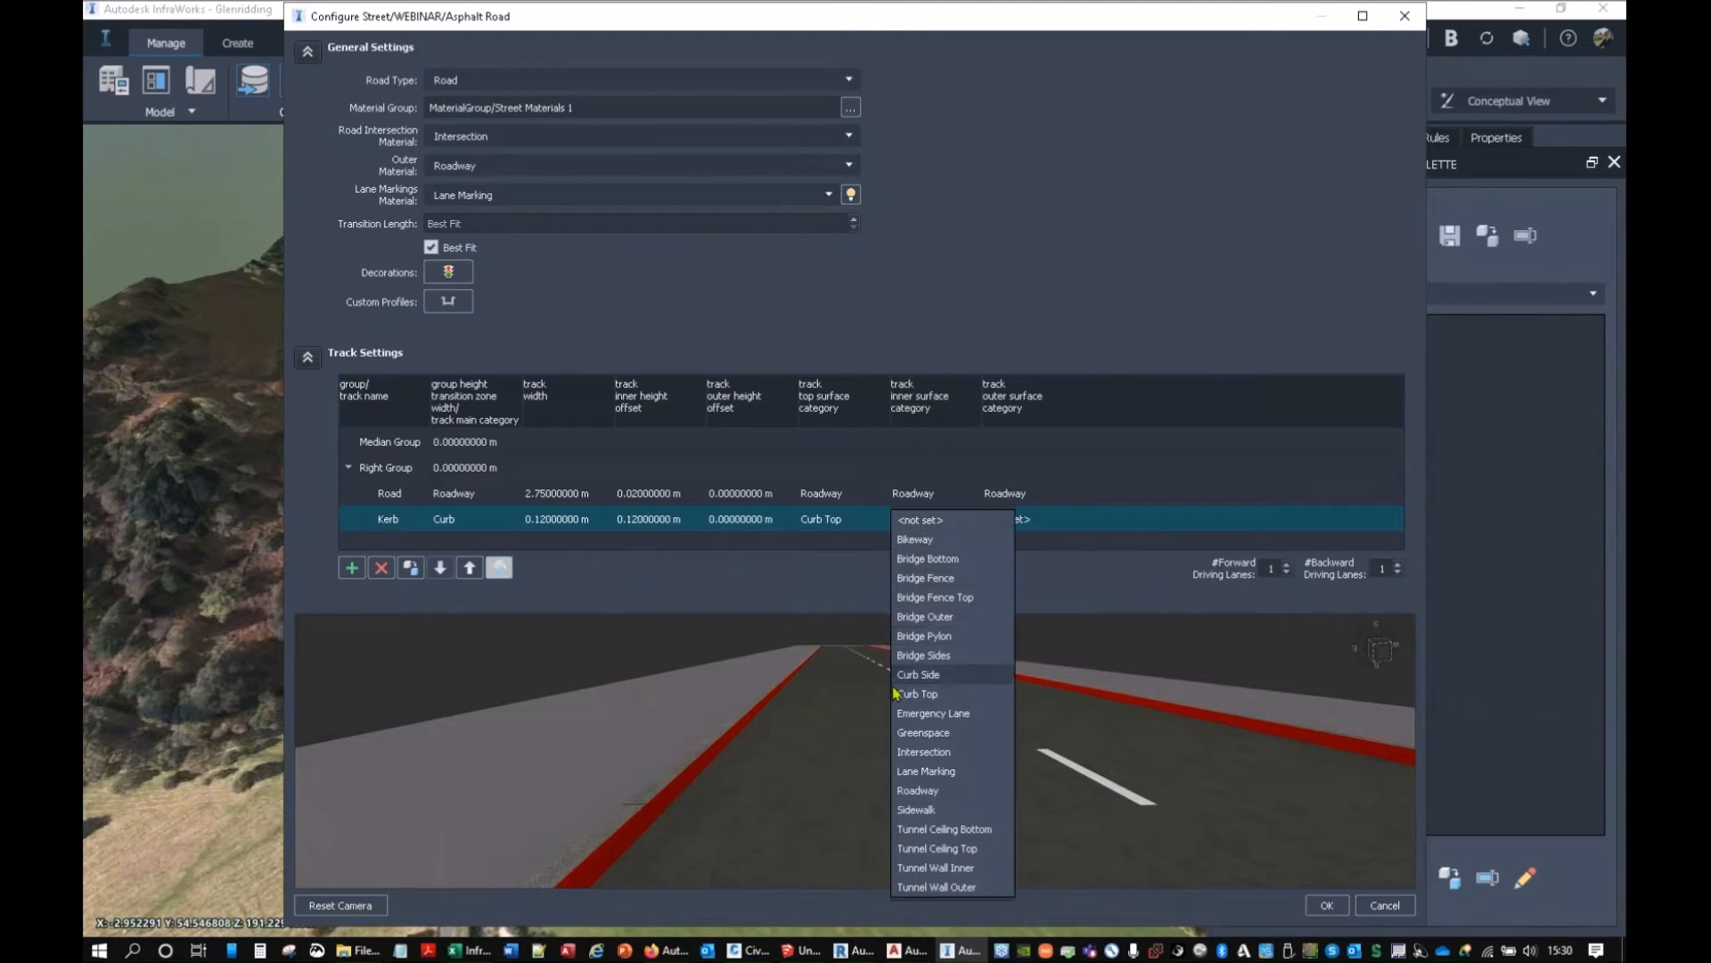
{"action": "left_click", "coordinate": [919, 676]}
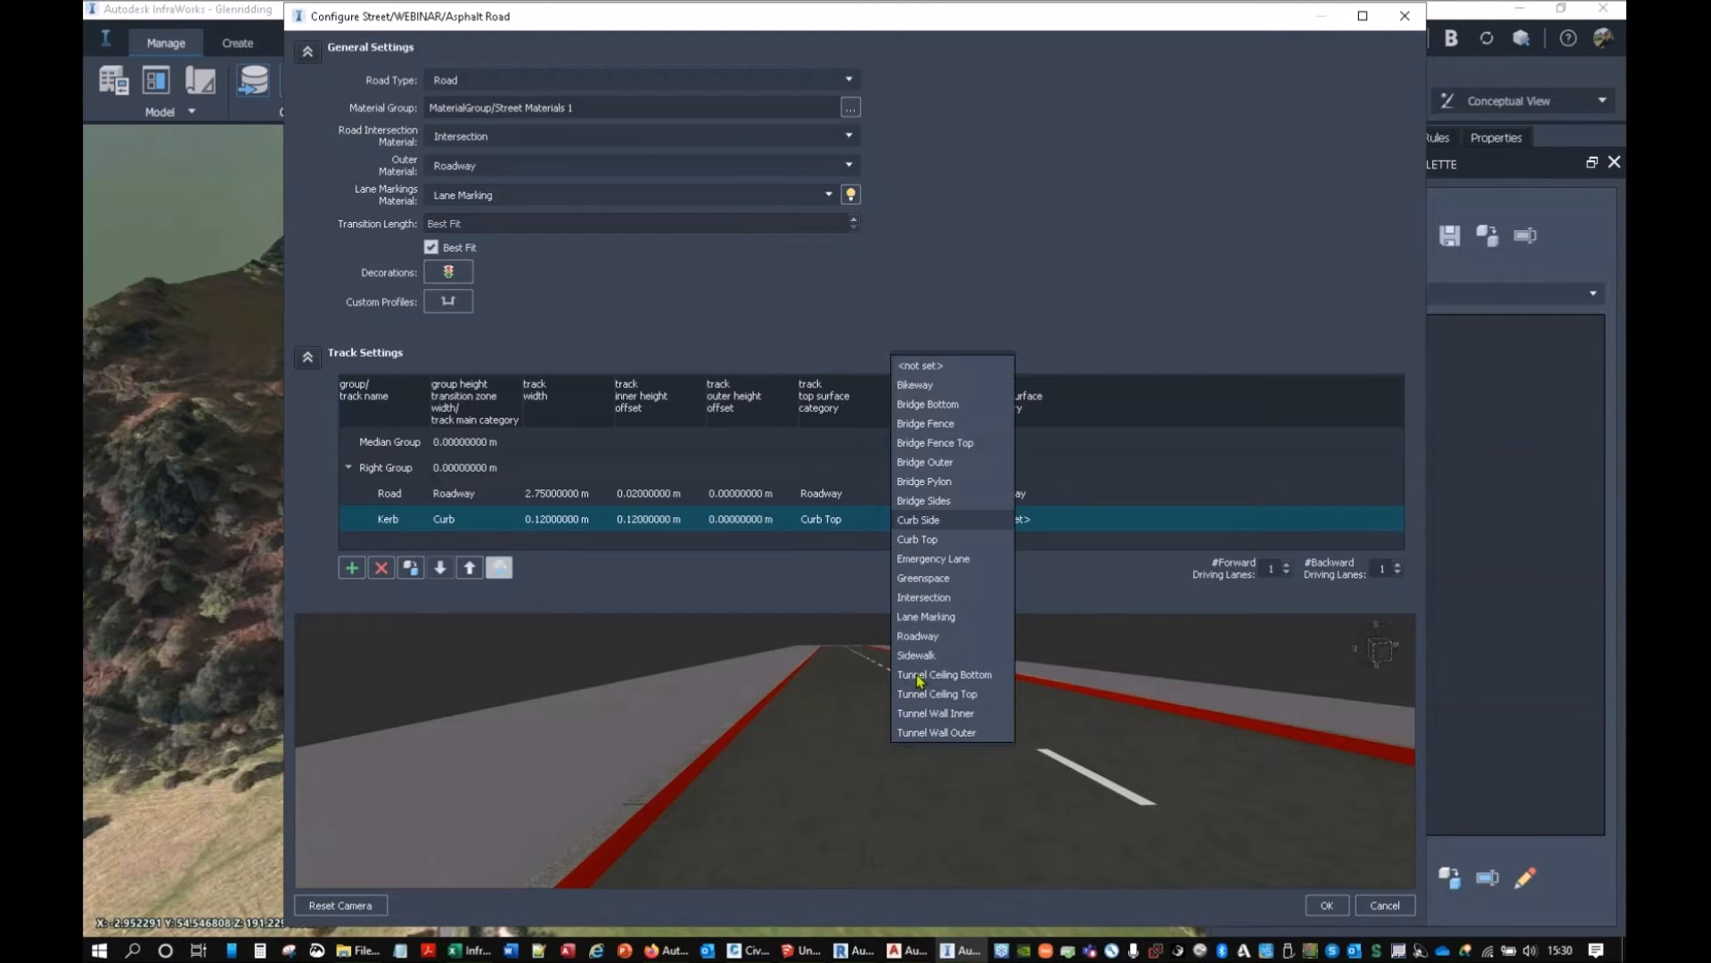
{"action": "left_click_drag", "start_coordinate": [749, 744], "coordinate": [789, 695]}
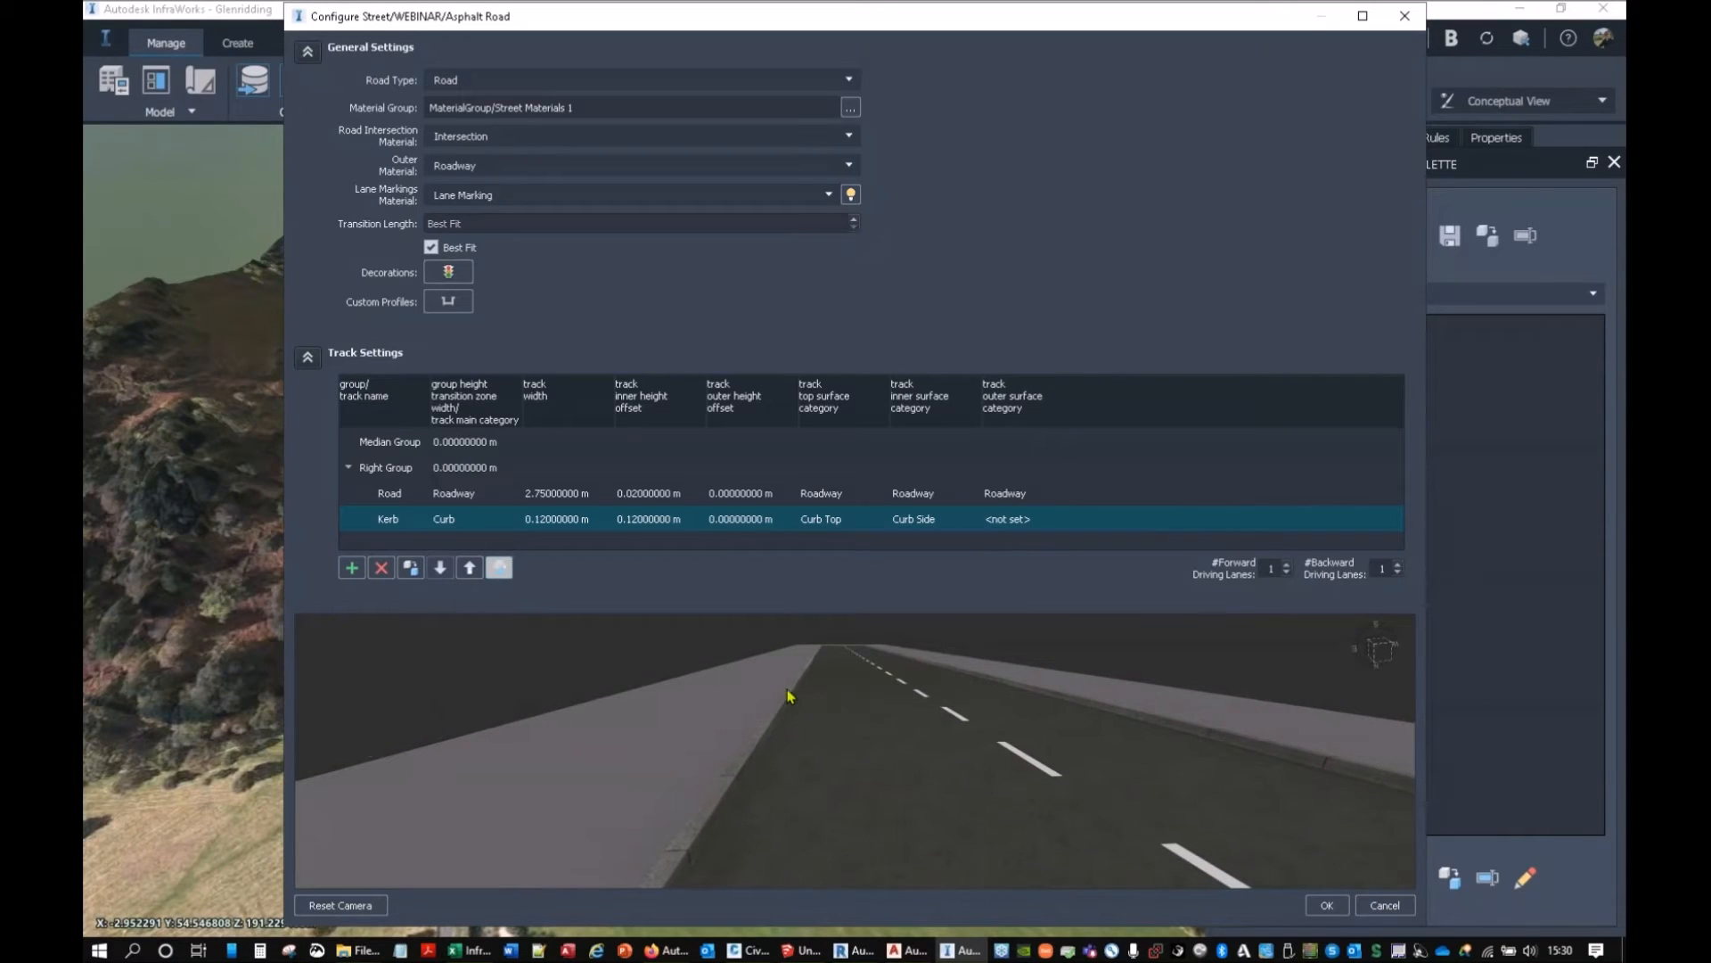
Add another track to the Right Group and place it last, after the Kerb track.
{"action": "left_click", "coordinate": [360, 568]}
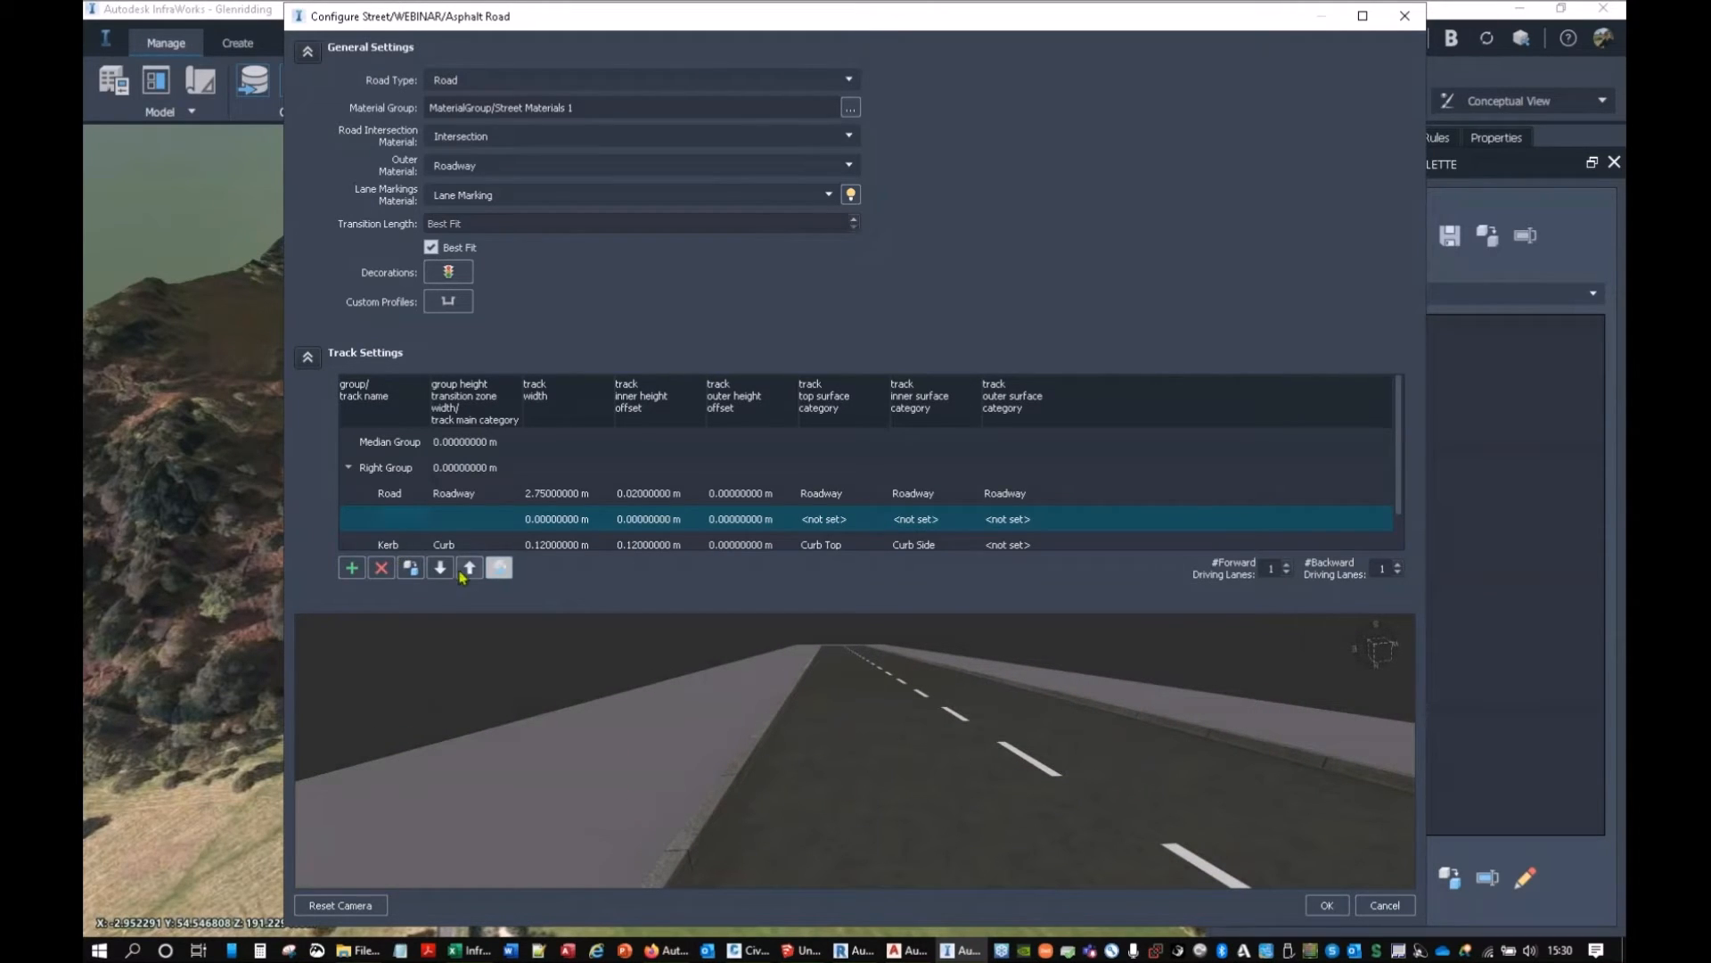
{"action": "left_click", "coordinate": [470, 569]}
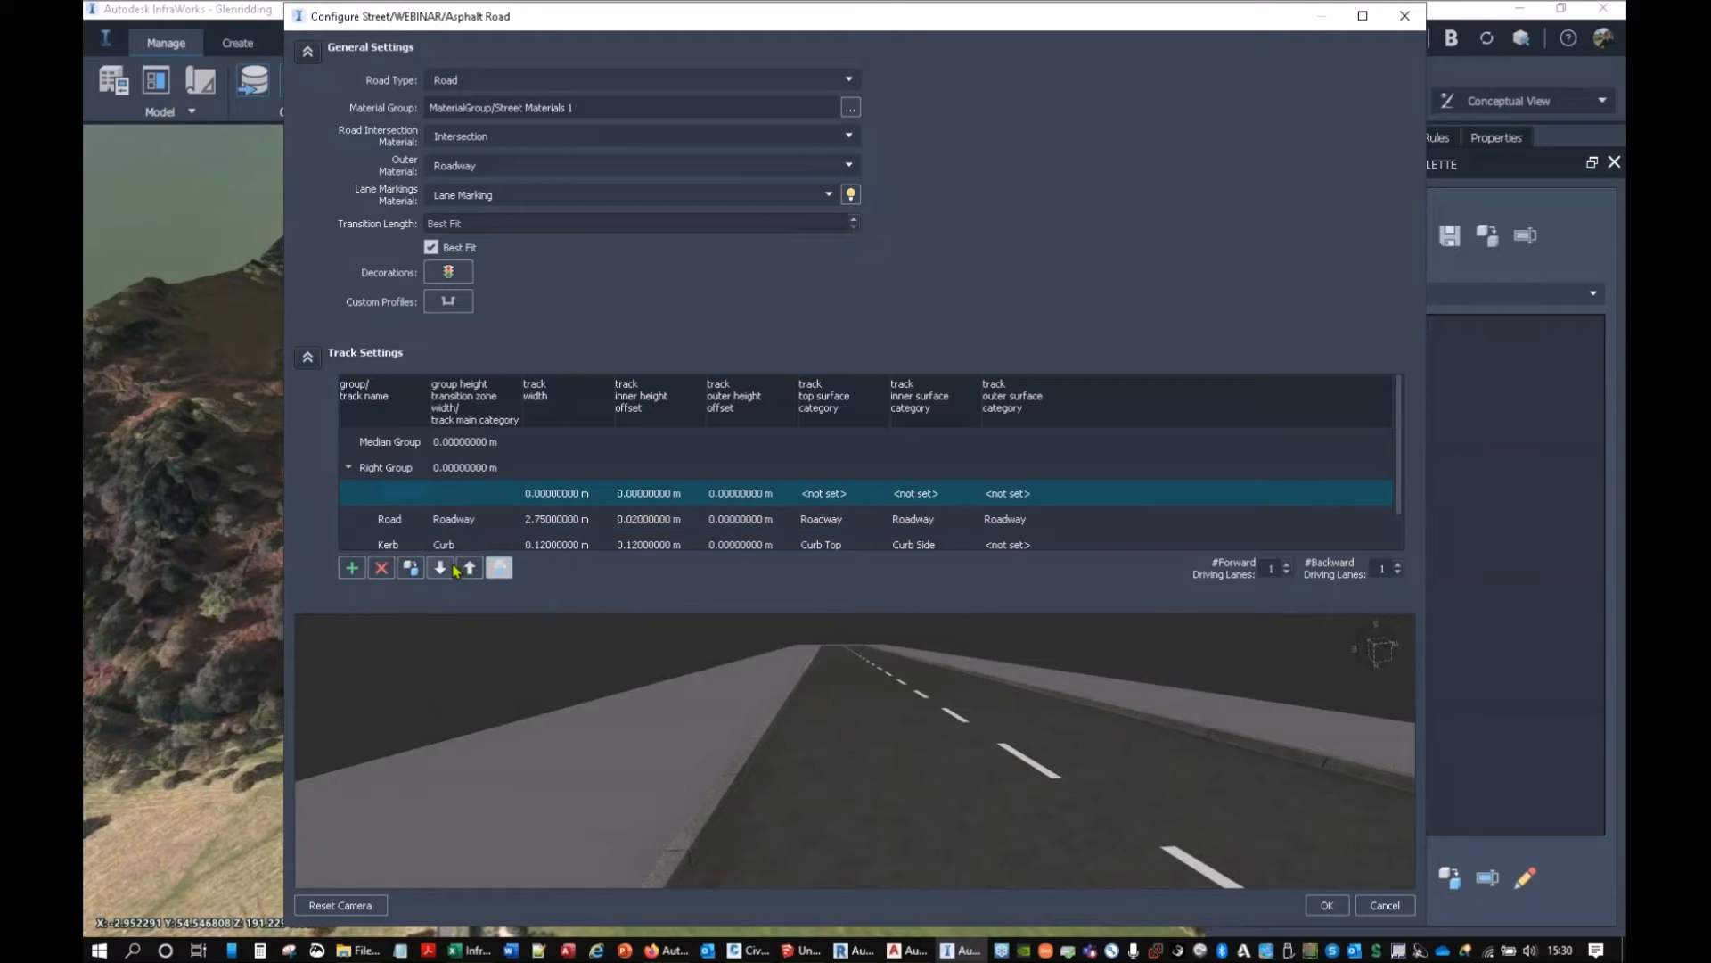
{"action": "left_click", "coordinate": [452, 568]}
{"action": "left_click", "coordinate": [451, 569]}
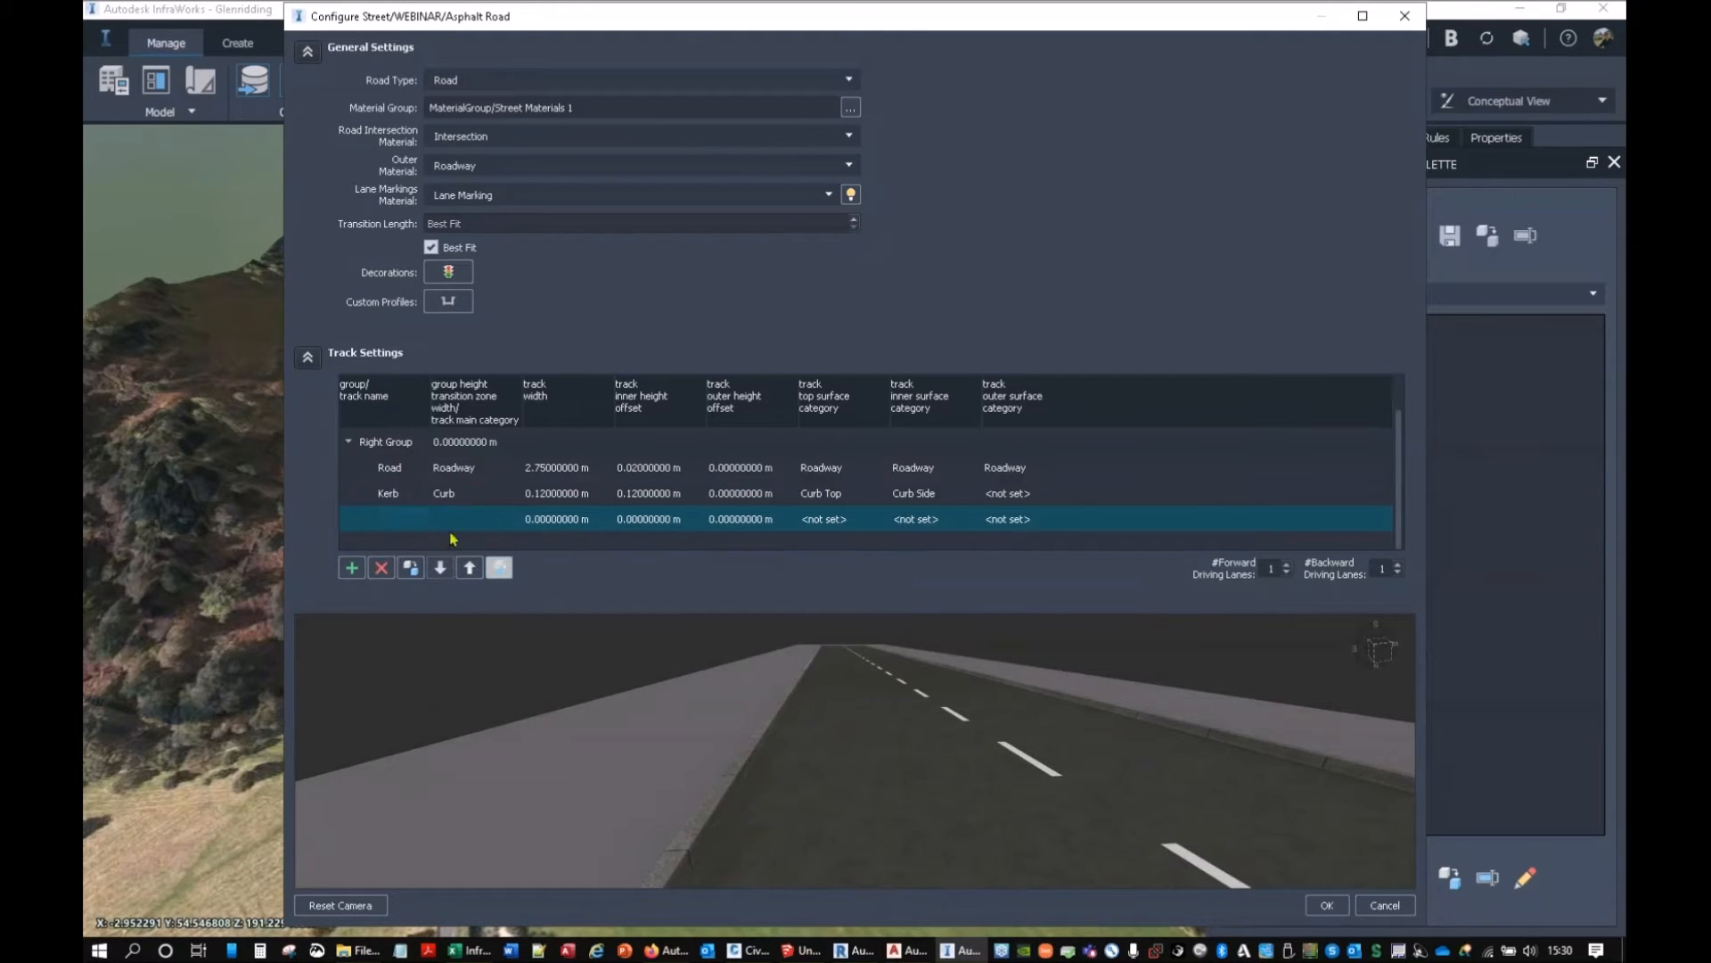
Name the new outermost track Footpath and set its main category to Sidewalk.
{"action": "double_click", "coordinate": [403, 524]}
{"action": "type", "text": "Footpath"}
{"action": "left_click", "coordinate": [441, 508]}
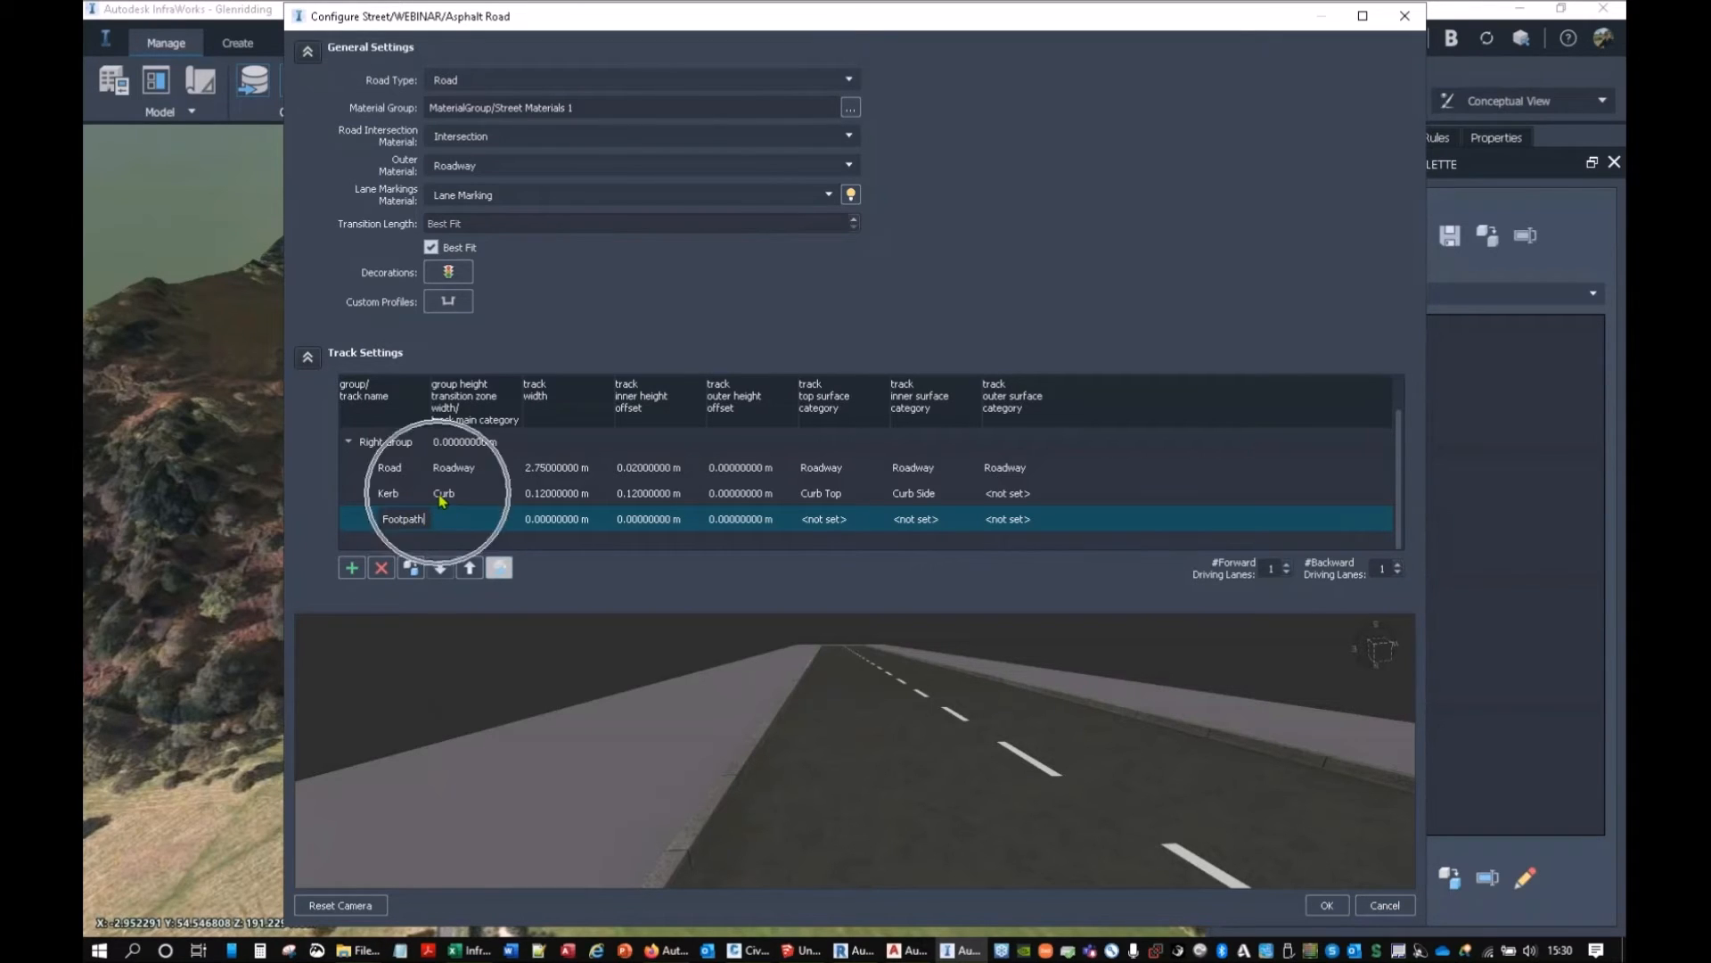
{"action": "left_click", "coordinate": [461, 527]}
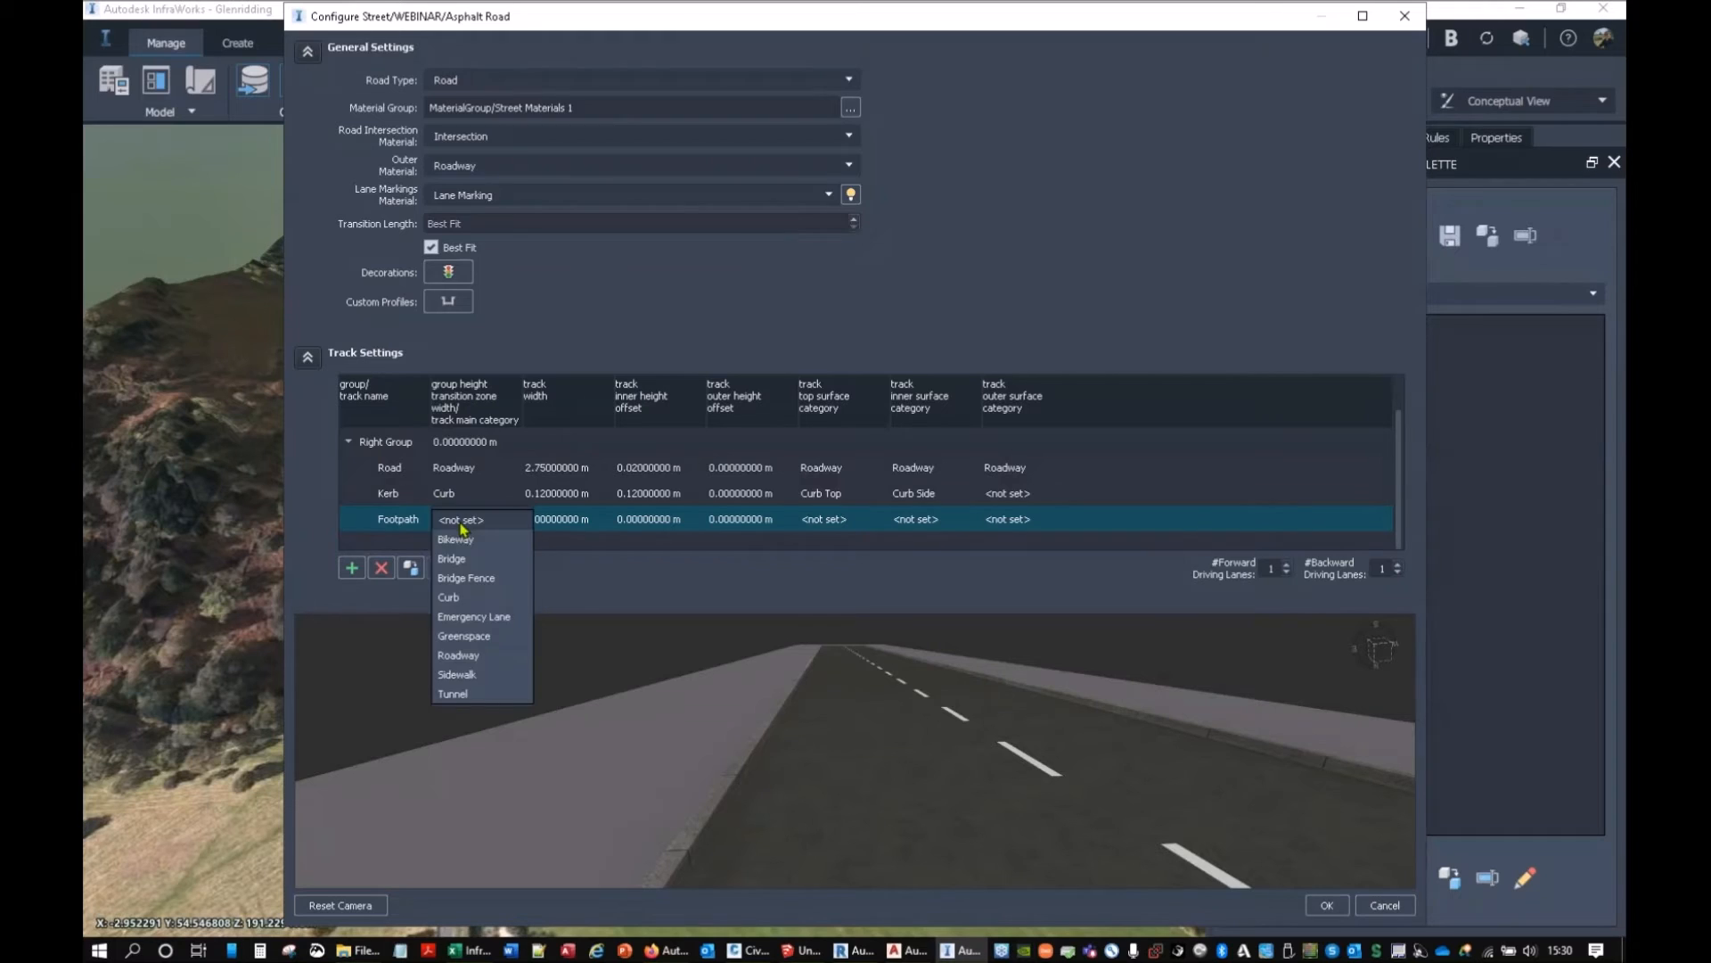
{"action": "left_click", "coordinate": [485, 675]}
{"action": "left_click", "coordinate": [463, 525]}
{"action": "left_click", "coordinate": [443, 496]}
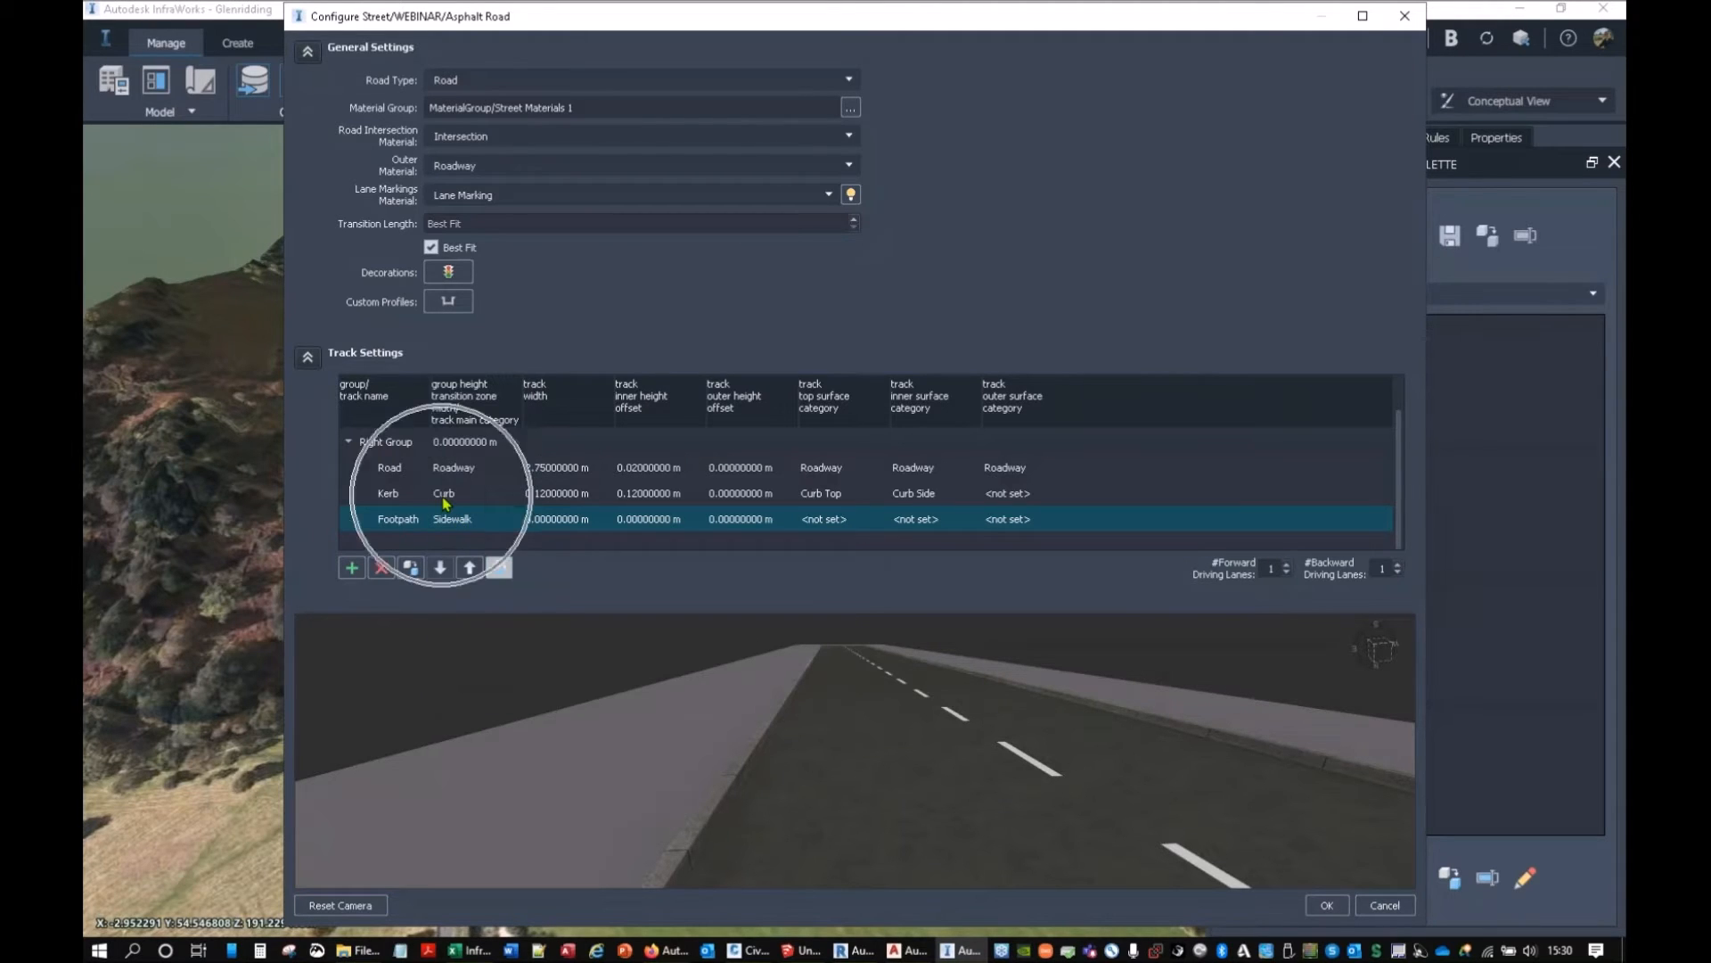
Set the Footpath track's width to 1.8 m and its top surface category to Sidewalk, then accept the road style configuration.
{"action": "left_click", "coordinate": [544, 522]}
{"action": "type", "text": "1.8m"}
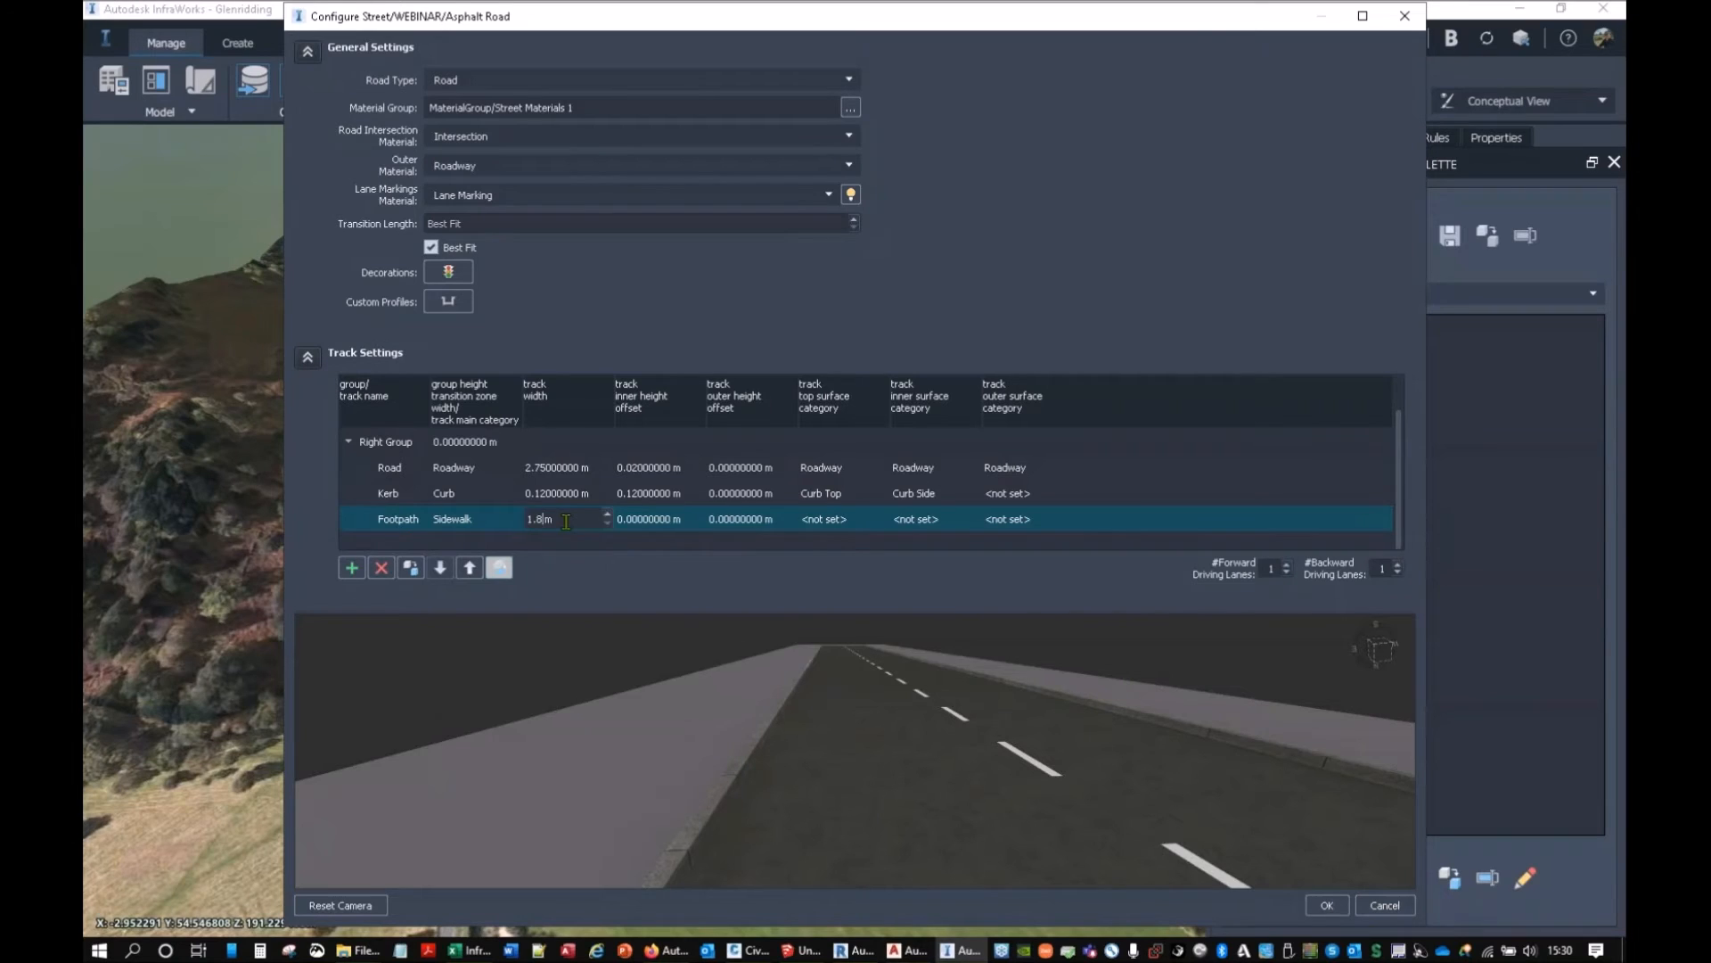
{"action": "key", "text": "Return"}
{"action": "left_click", "coordinate": [821, 521]}
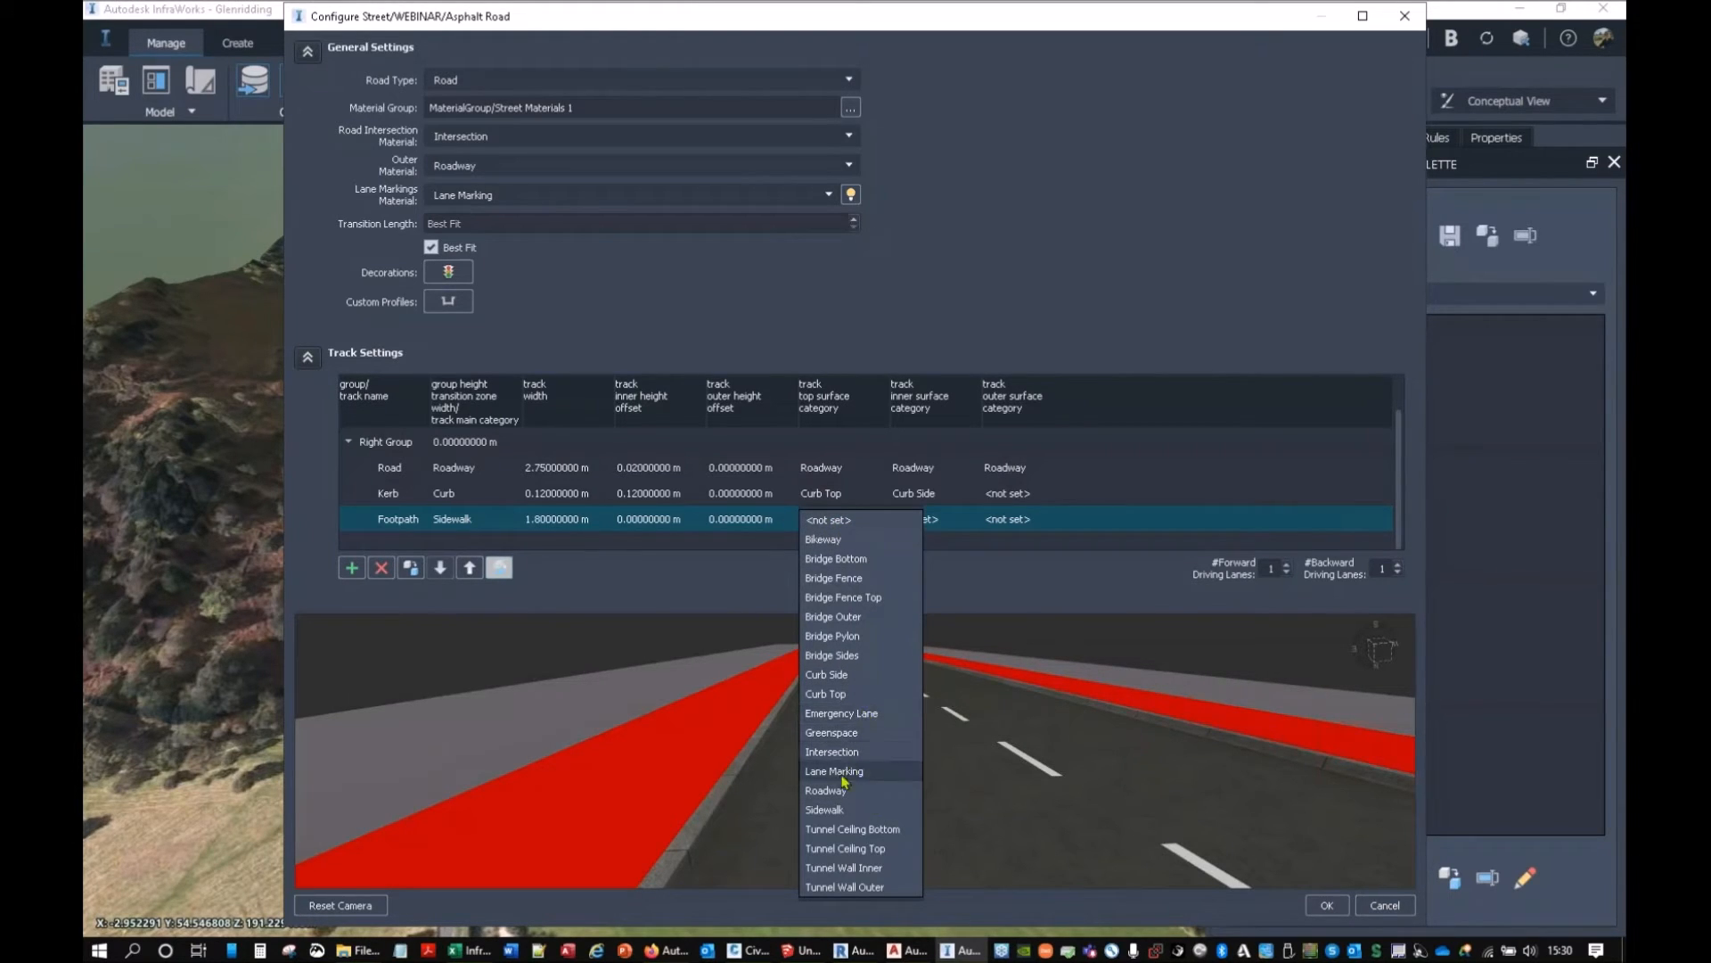
{"action": "left_click", "coordinate": [825, 809]}
{"action": "left_click_drag", "start_coordinate": [777, 740], "coordinate": [747, 772]}
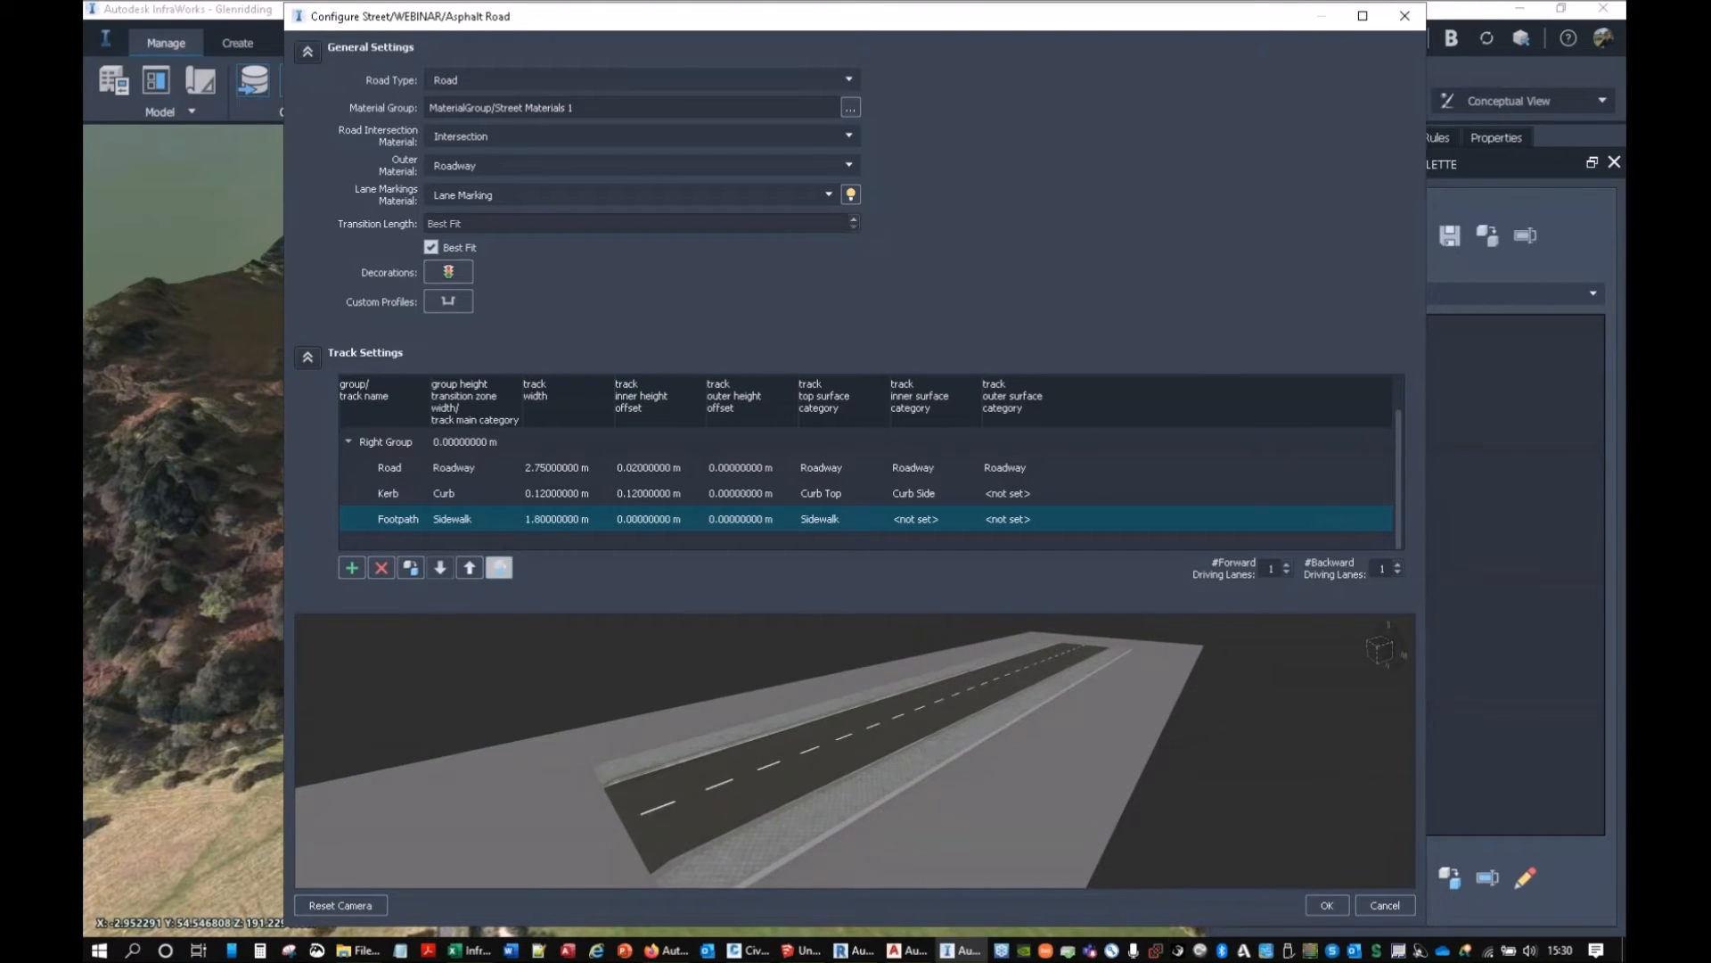
{"action": "left_click", "coordinate": [1326, 905]}
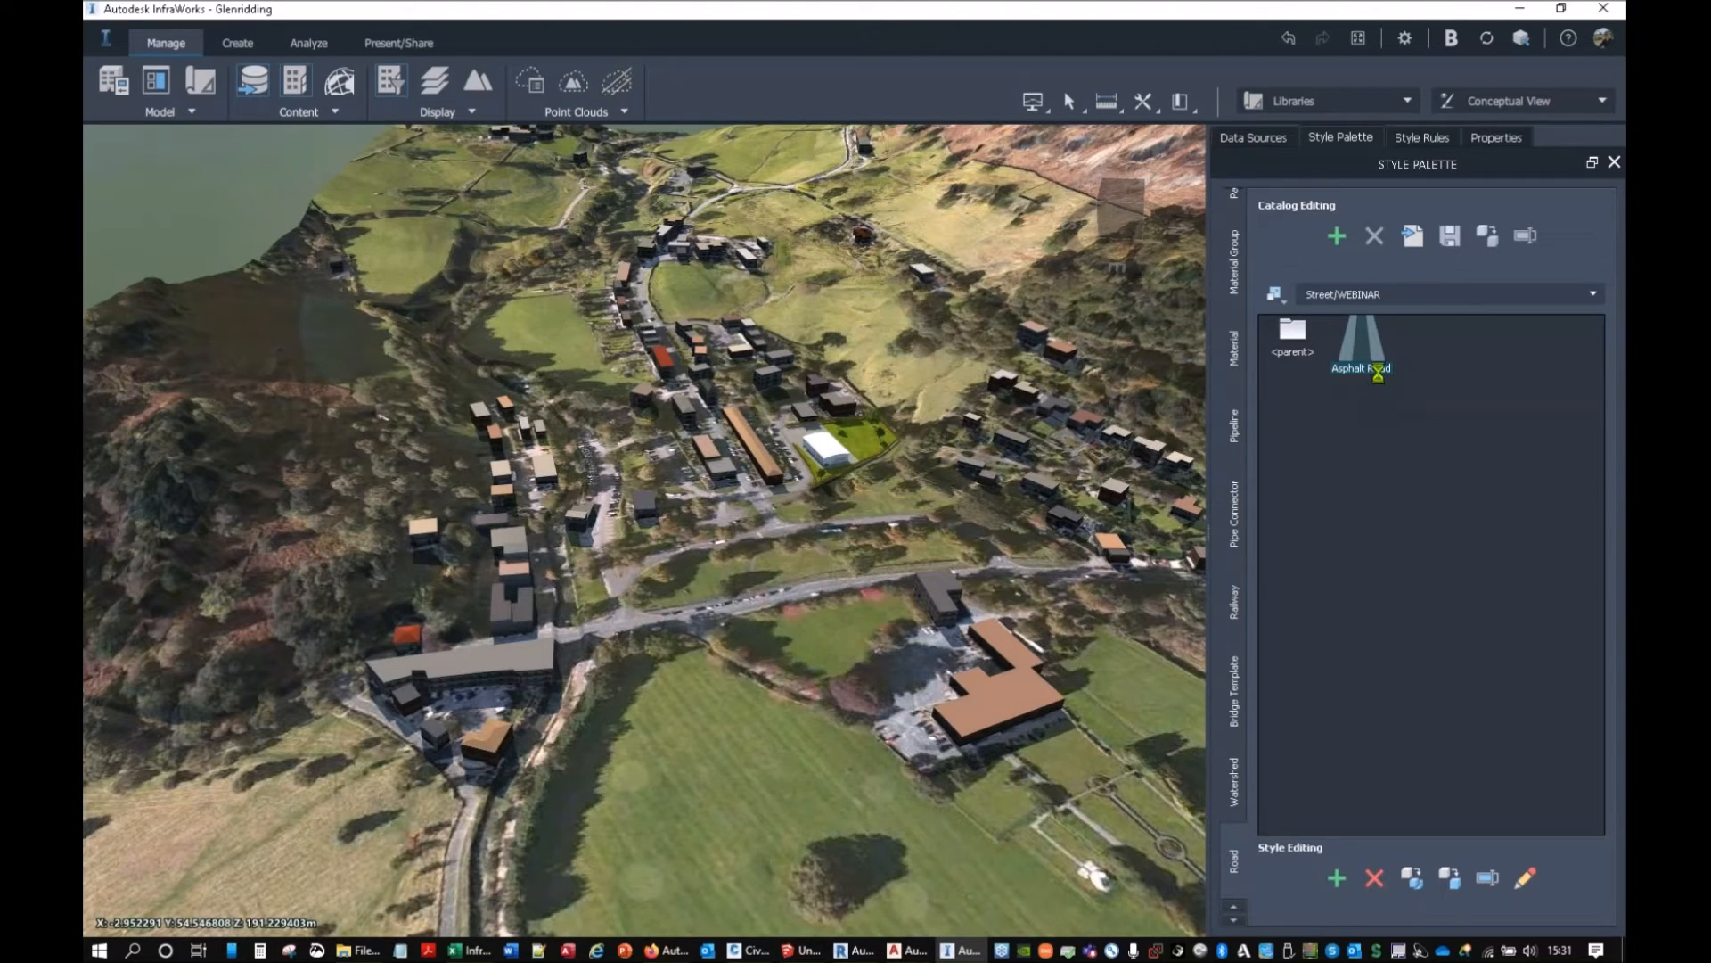
Rename the Asphalt Road style in the WEBINAR catalog with a name beginning "Side Road N".
{"action": "left_click", "coordinate": [1371, 375]}
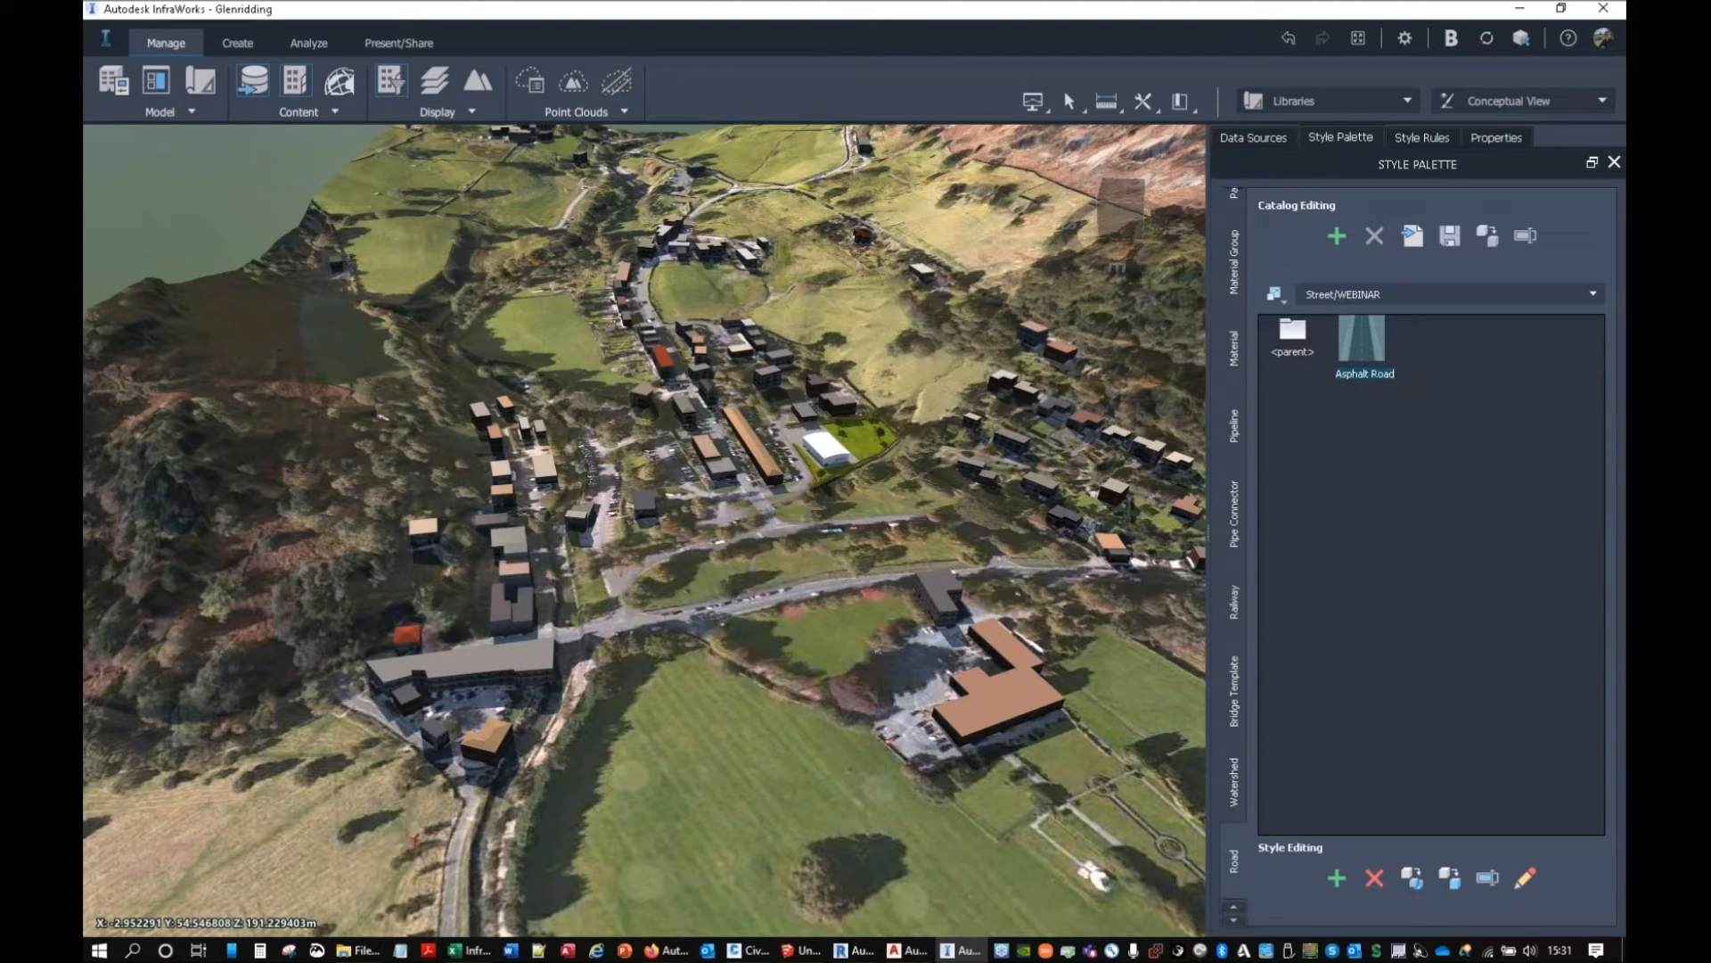
{"action": "type", "text": "Si"}
{"action": "type", "text": "de Road N..."}
{"action": "key", "text": "Return"}
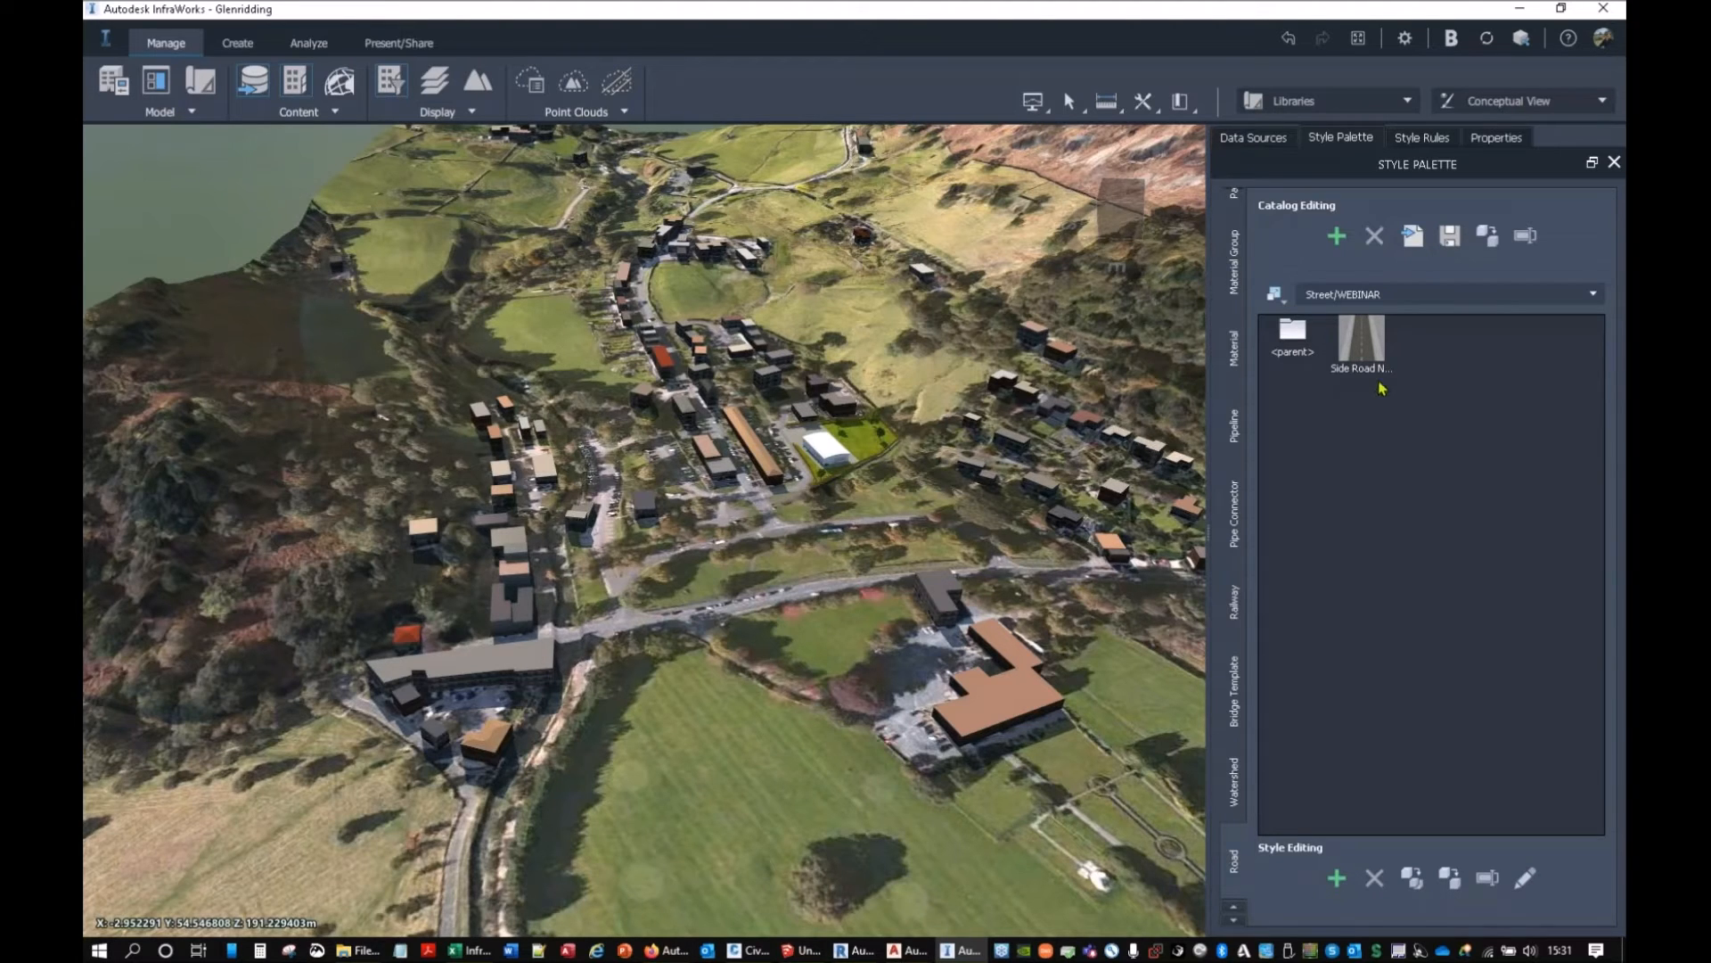
Return to the parent Street catalog and start exporting the WEBINAR catalog as a style catalog file.
{"action": "double_click", "coordinate": [1297, 336]}
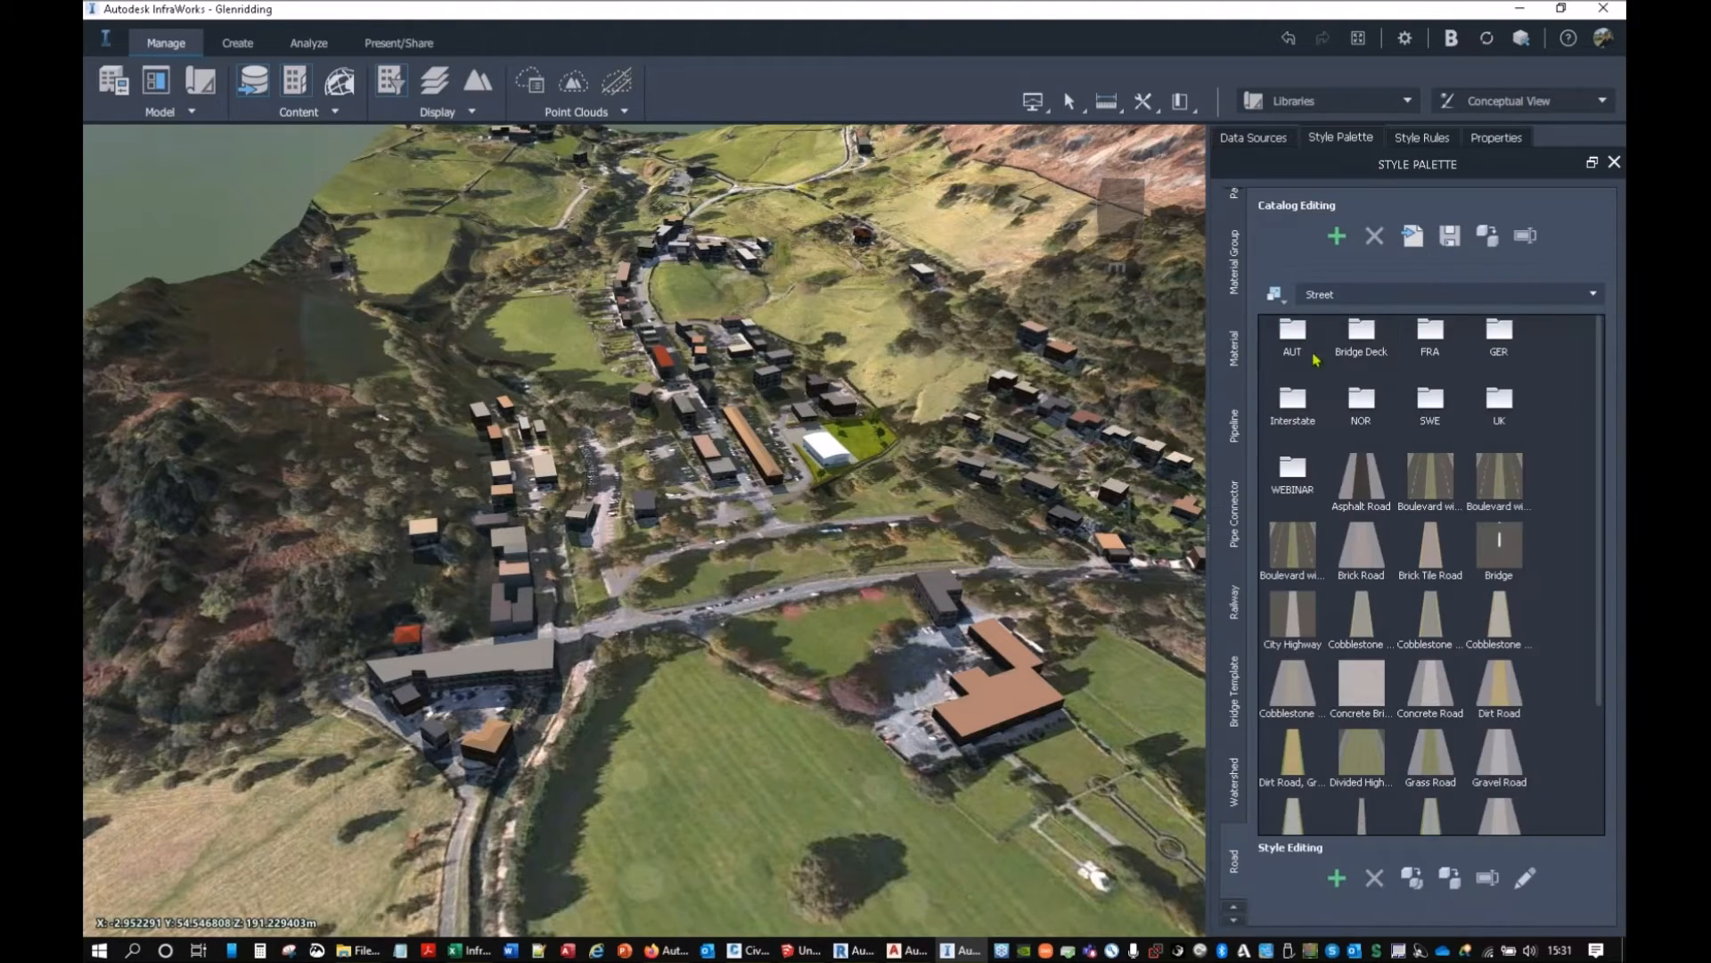
{"action": "left_click", "coordinate": [1292, 482]}
{"action": "key", "text": "ctrl"}
{"action": "left_click", "coordinate": [1453, 237]}
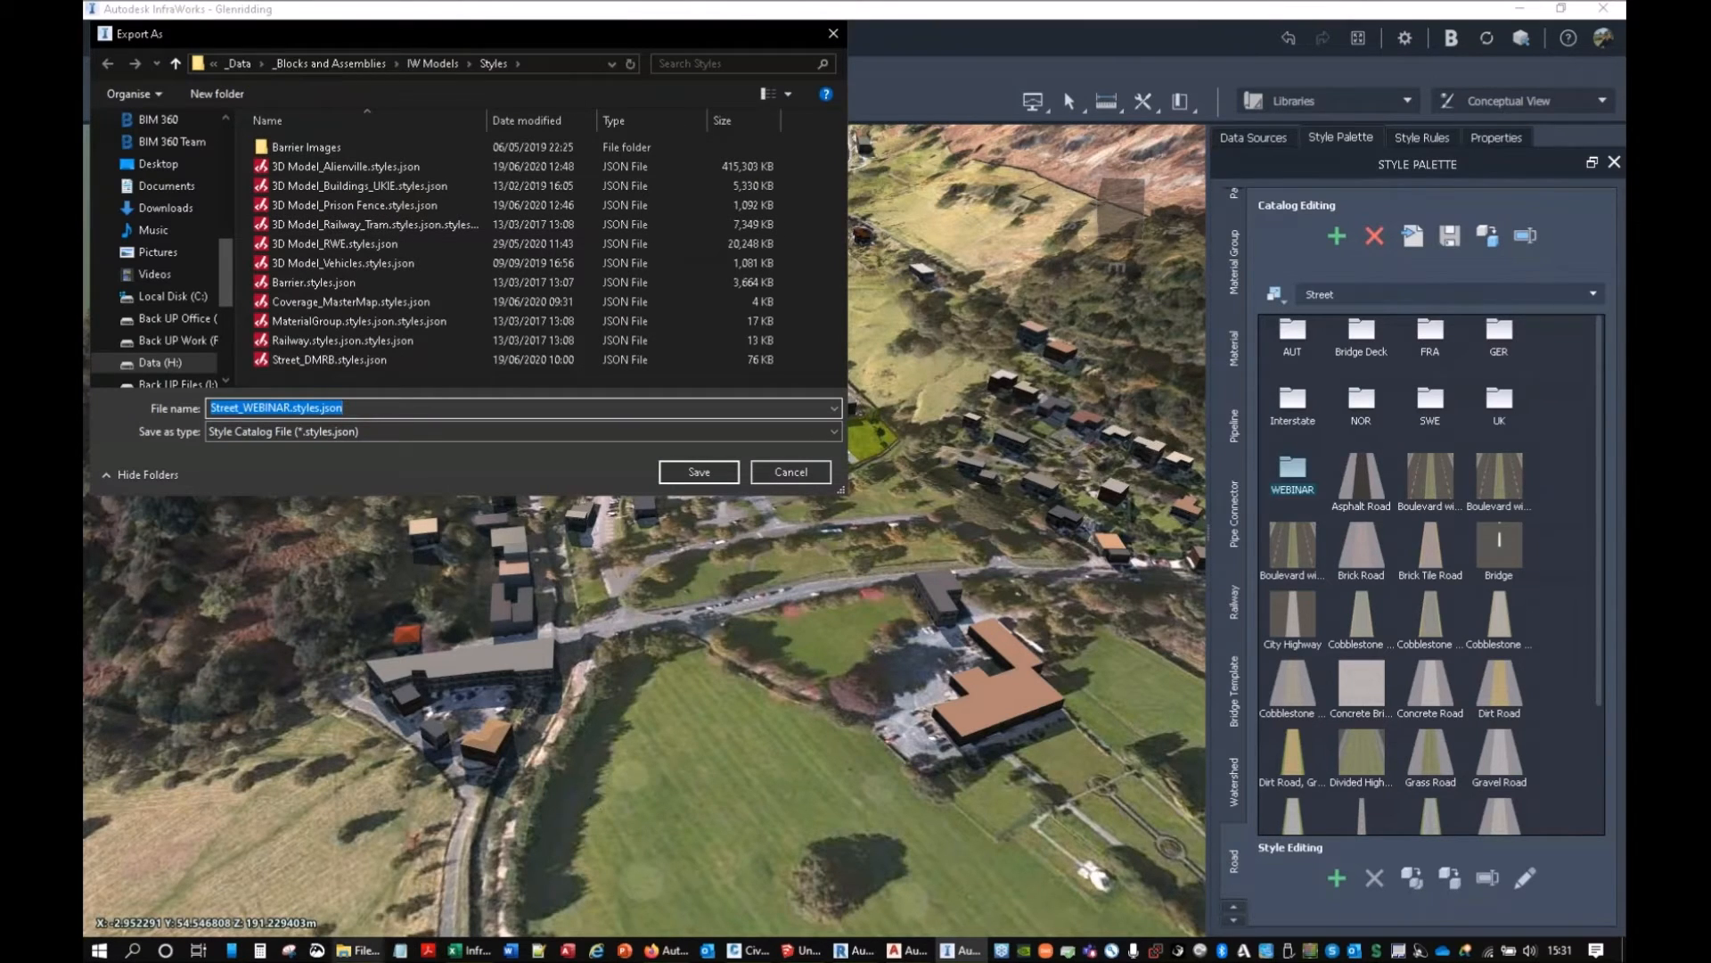
{"action": "left_click", "coordinate": [360, 950]}
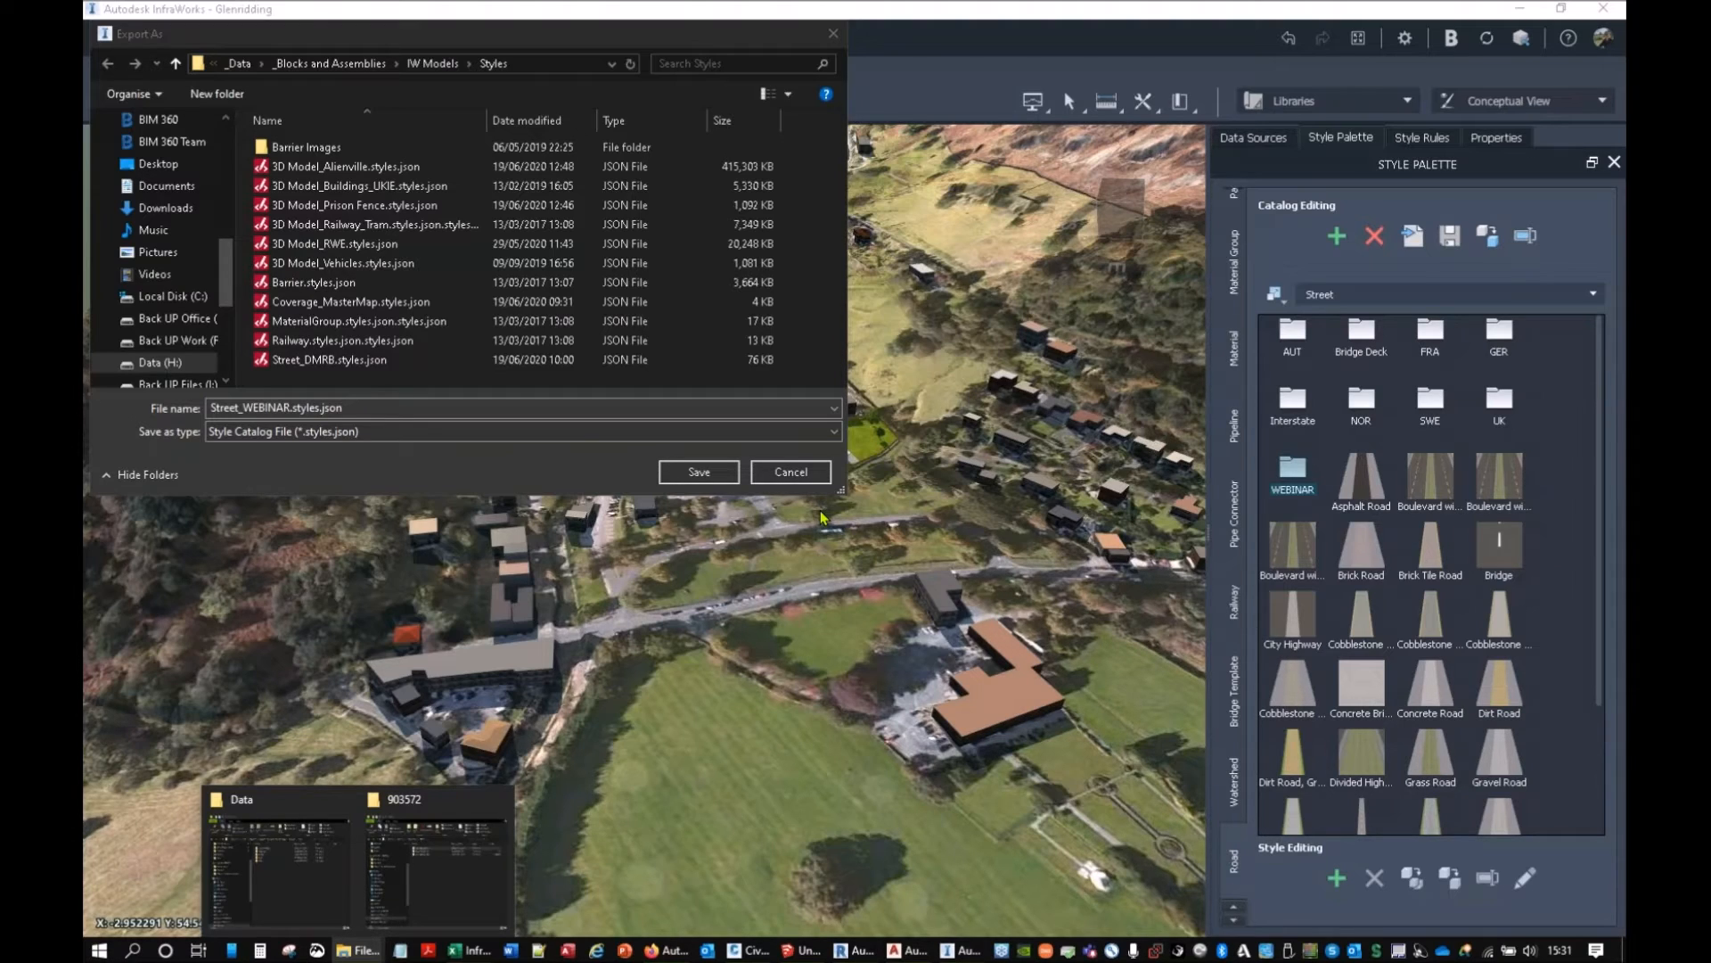
{"action": "left_click", "coordinate": [422, 69]}
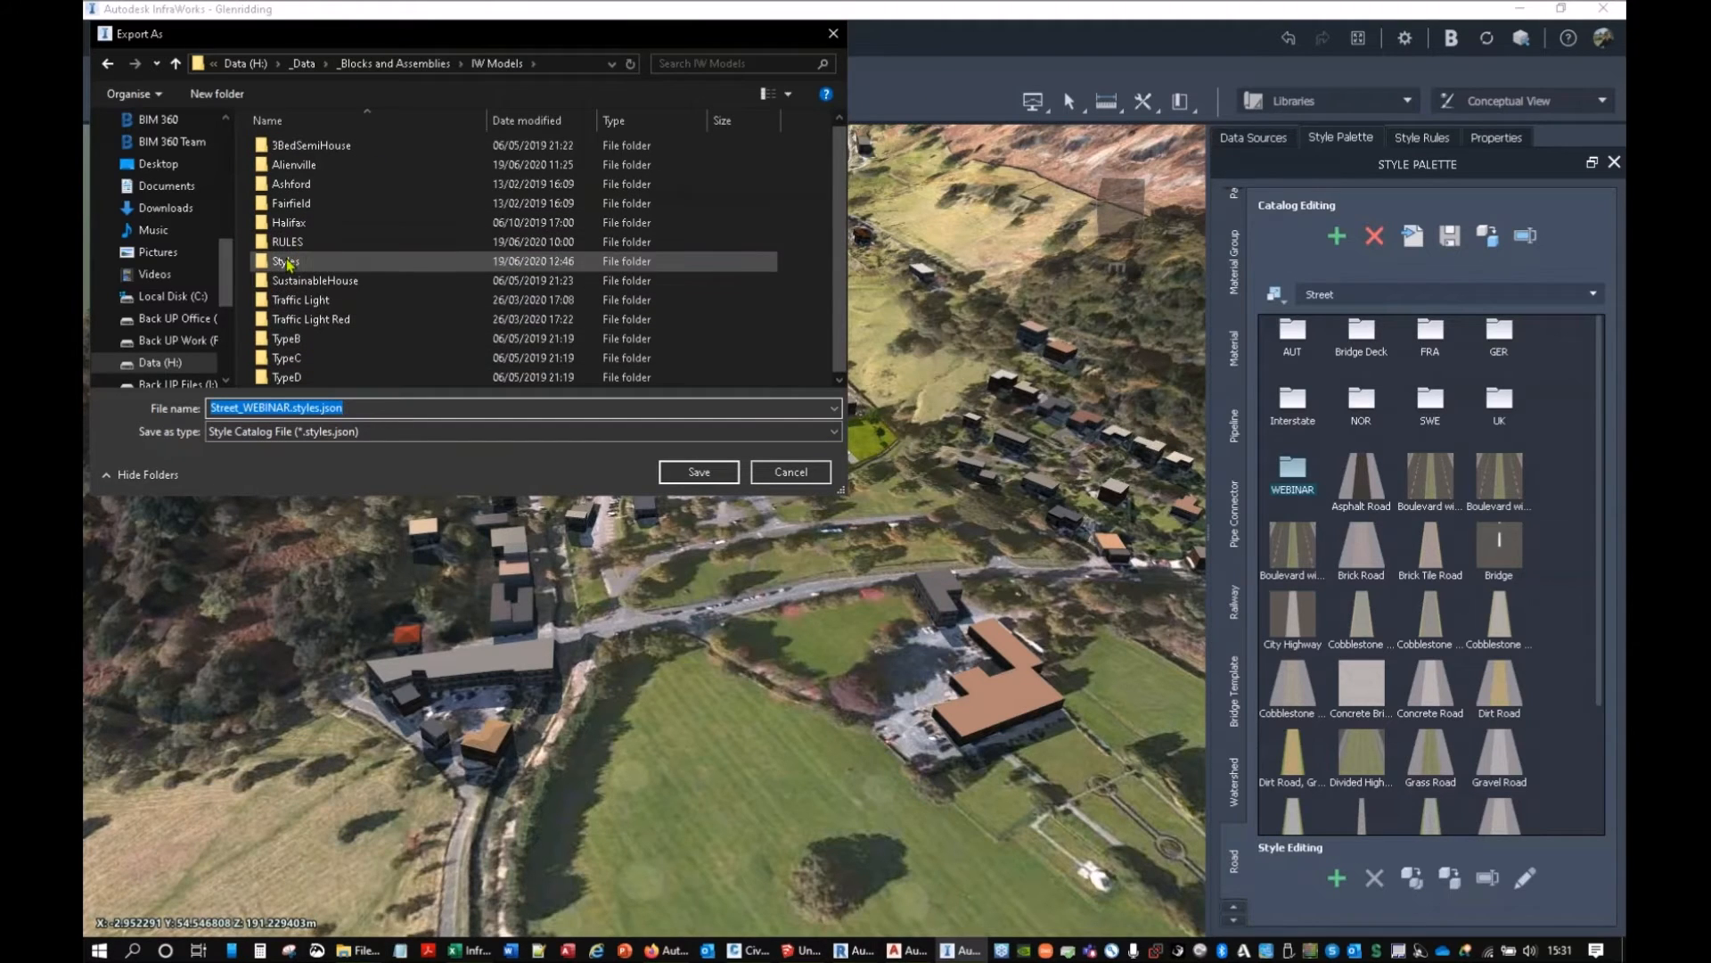
{"action": "left_click", "coordinate": [286, 261]}
{"action": "double_click", "coordinate": [287, 241]}
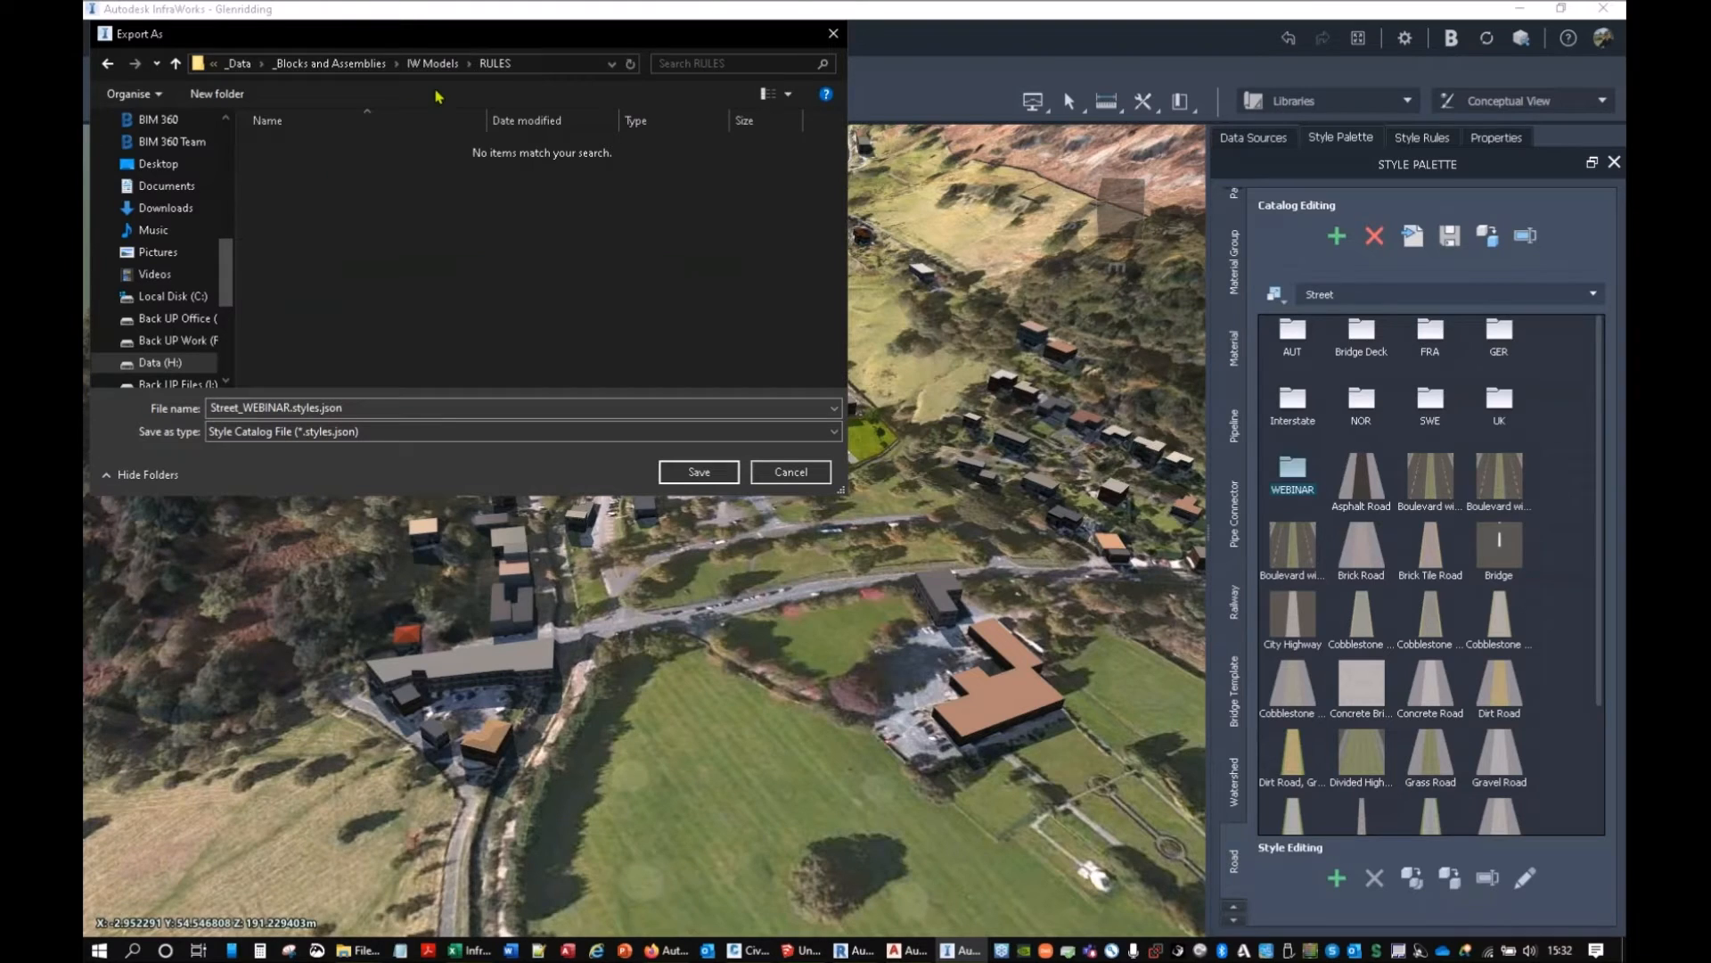
{"action": "left_click", "coordinate": [432, 64]}
{"action": "double_click", "coordinate": [294, 266]}
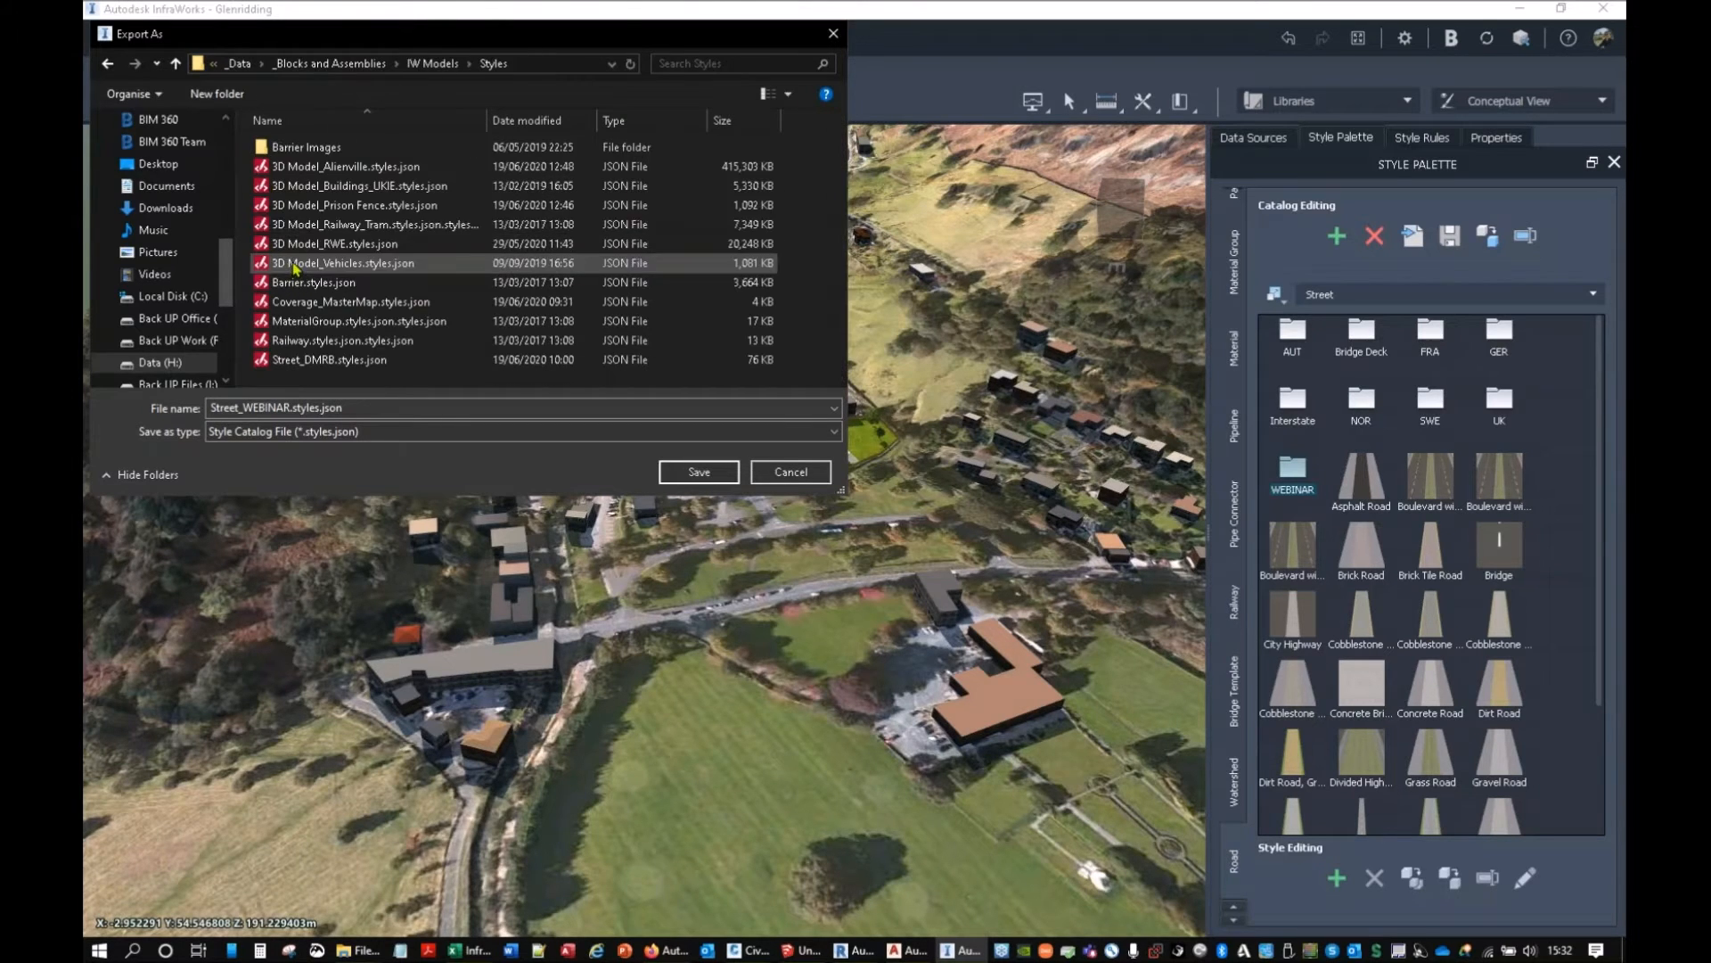
{"action": "left_click", "coordinate": [432, 63]}
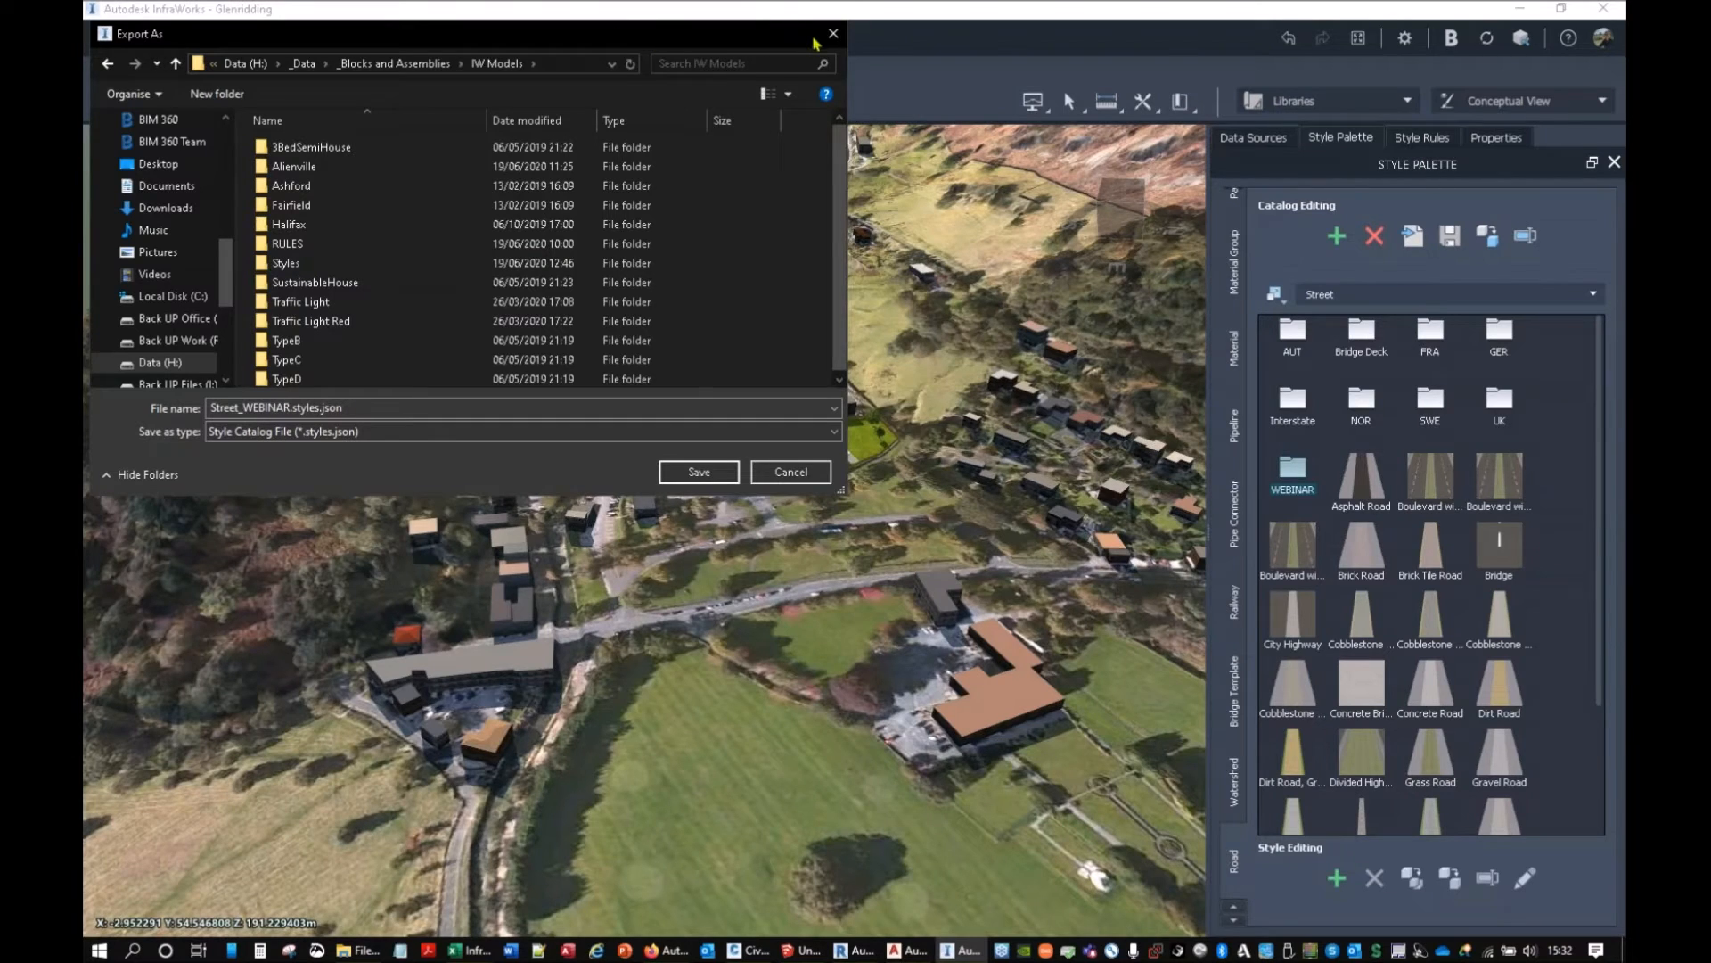
Export the catalog as Street_WEBINAR.styles.json to Data\Styles in the "200619 - Infraworks The Next Steps - Libraries" folder of _Work\Webinar.
{"action": "left_click", "coordinate": [258, 63]}
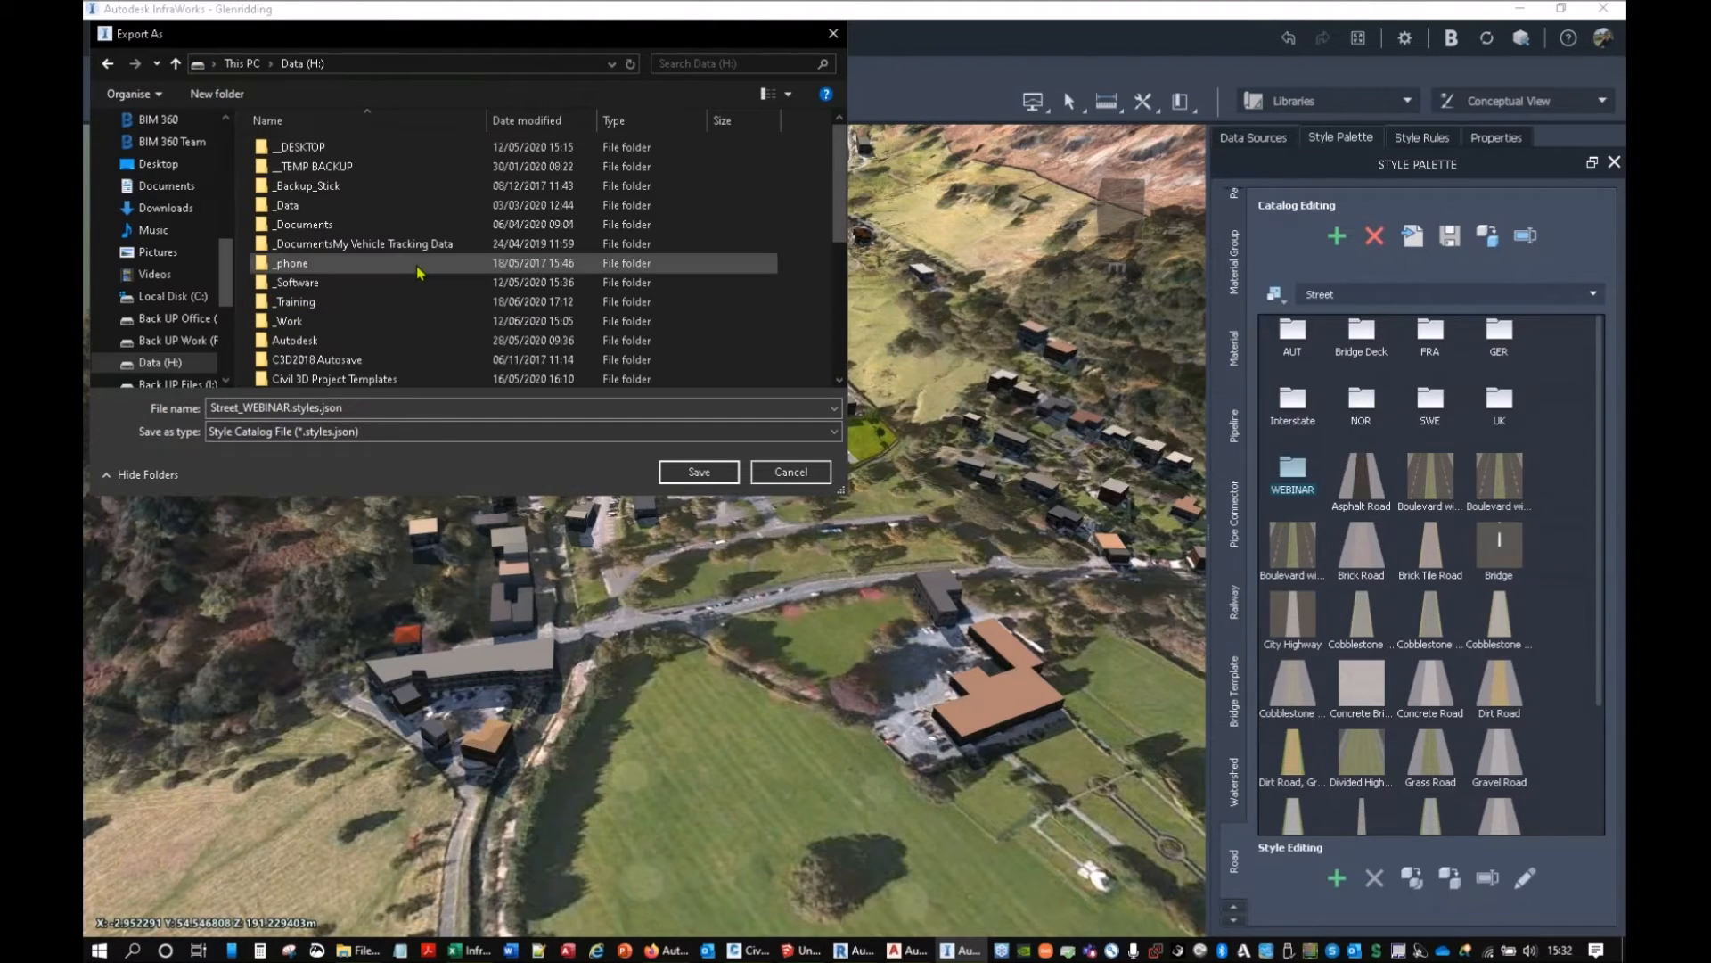
{"action": "double_click", "coordinate": [294, 321]}
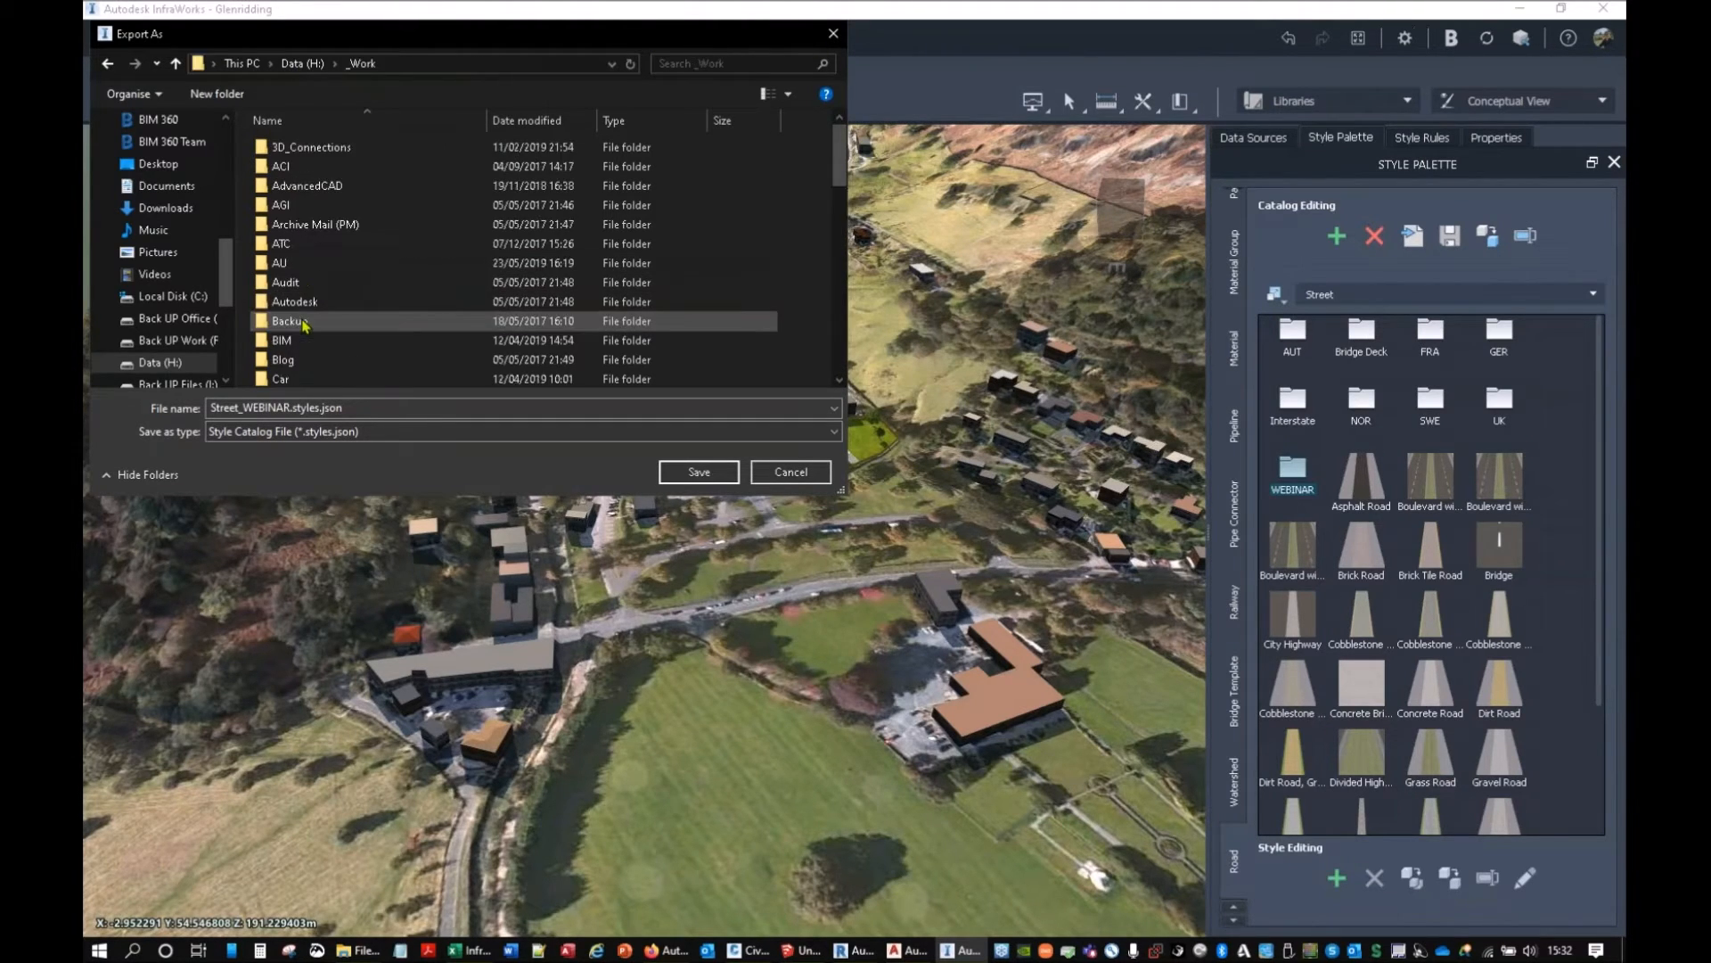
{"action": "left_click", "coordinate": [303, 324]}
{"action": "key", "text": "w"}
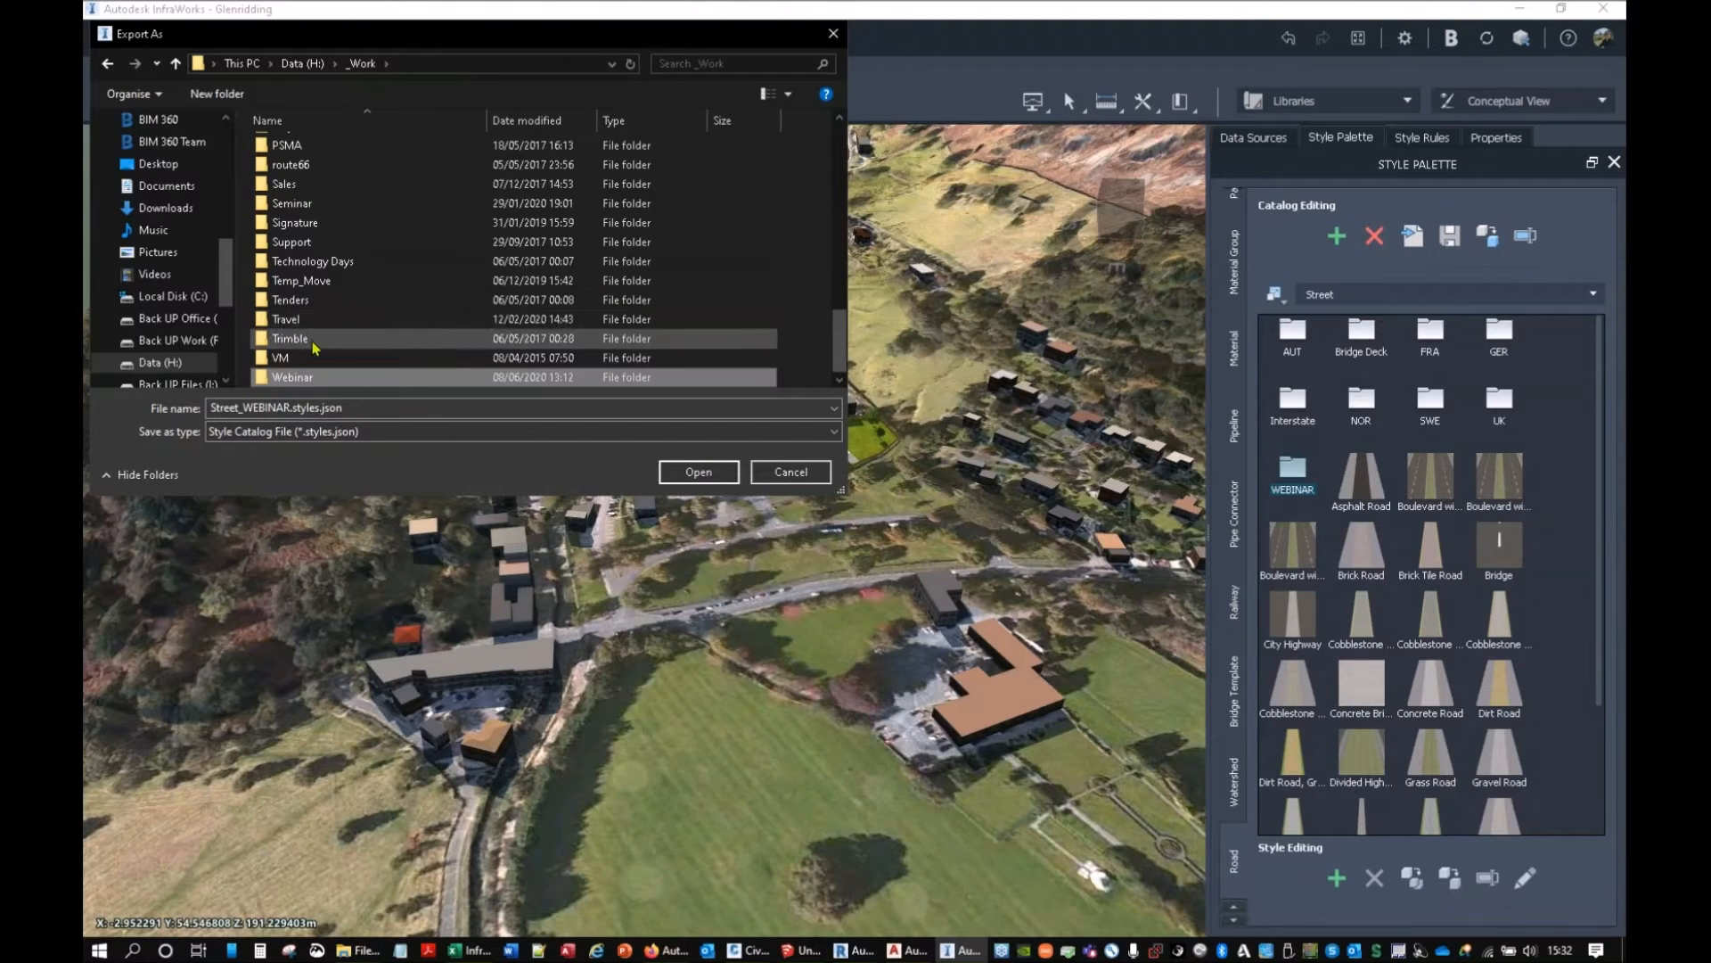
{"action": "double_click", "coordinate": [292, 378]}
{"action": "scroll", "coordinate": [363, 343], "scroll_direction": "down", "scroll_amount": 5}
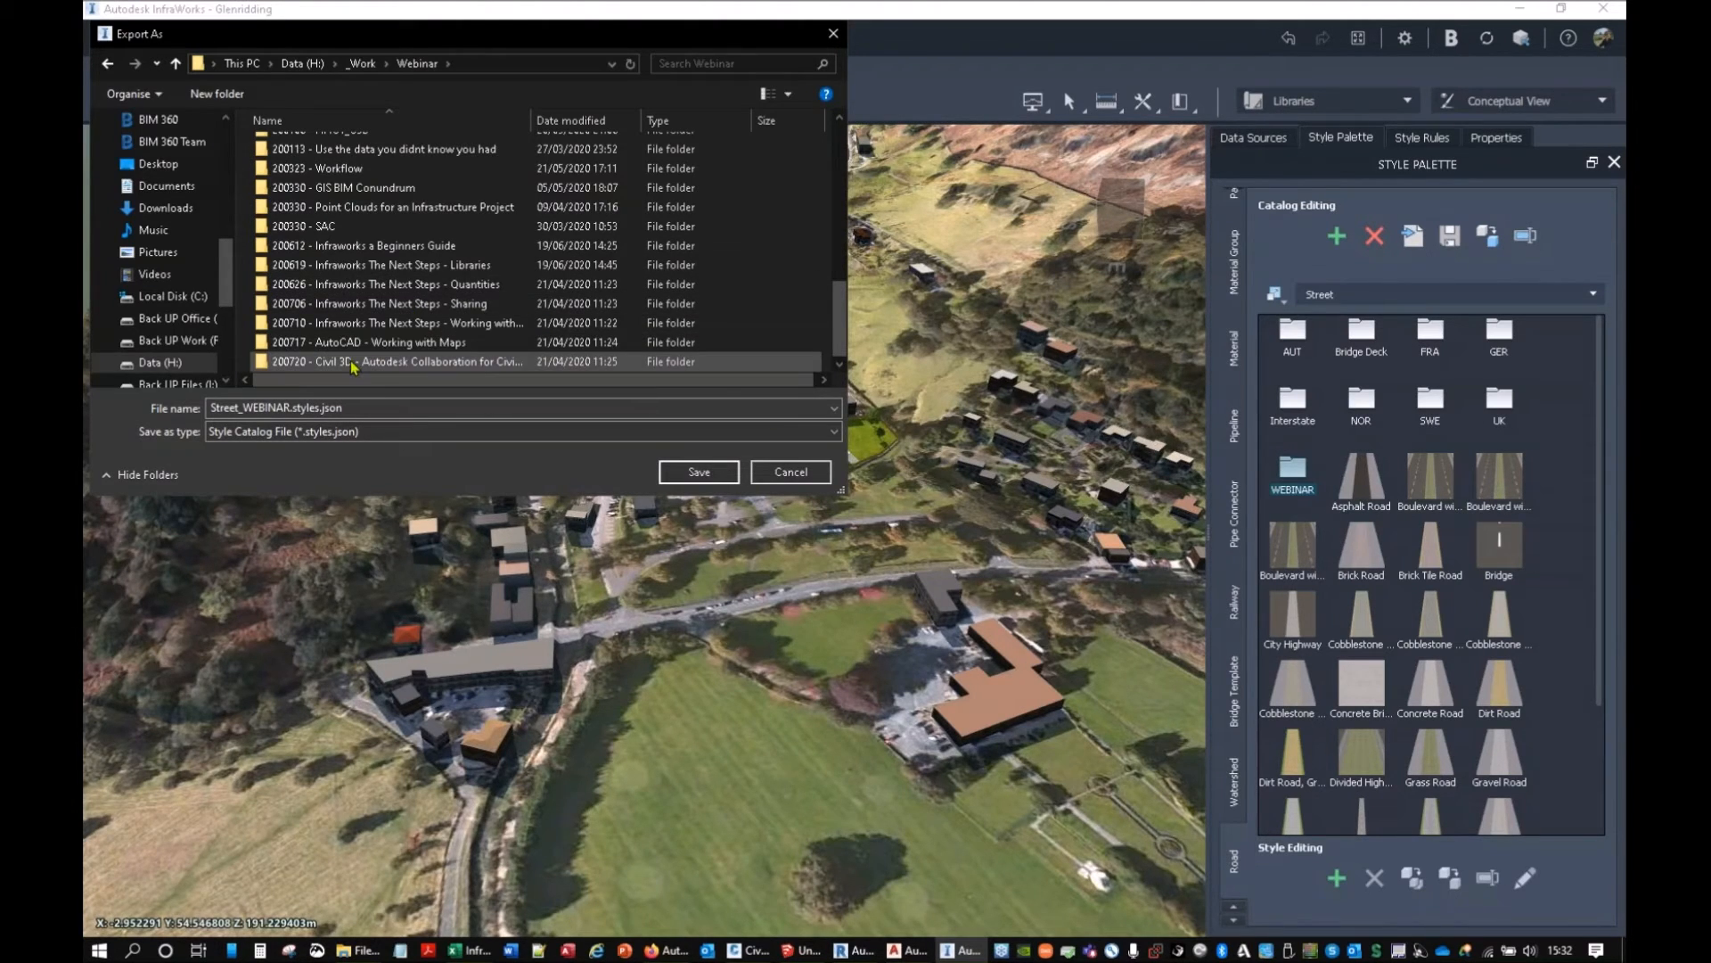
{"action": "double_click", "coordinate": [375, 265]}
{"action": "double_click", "coordinate": [283, 148]}
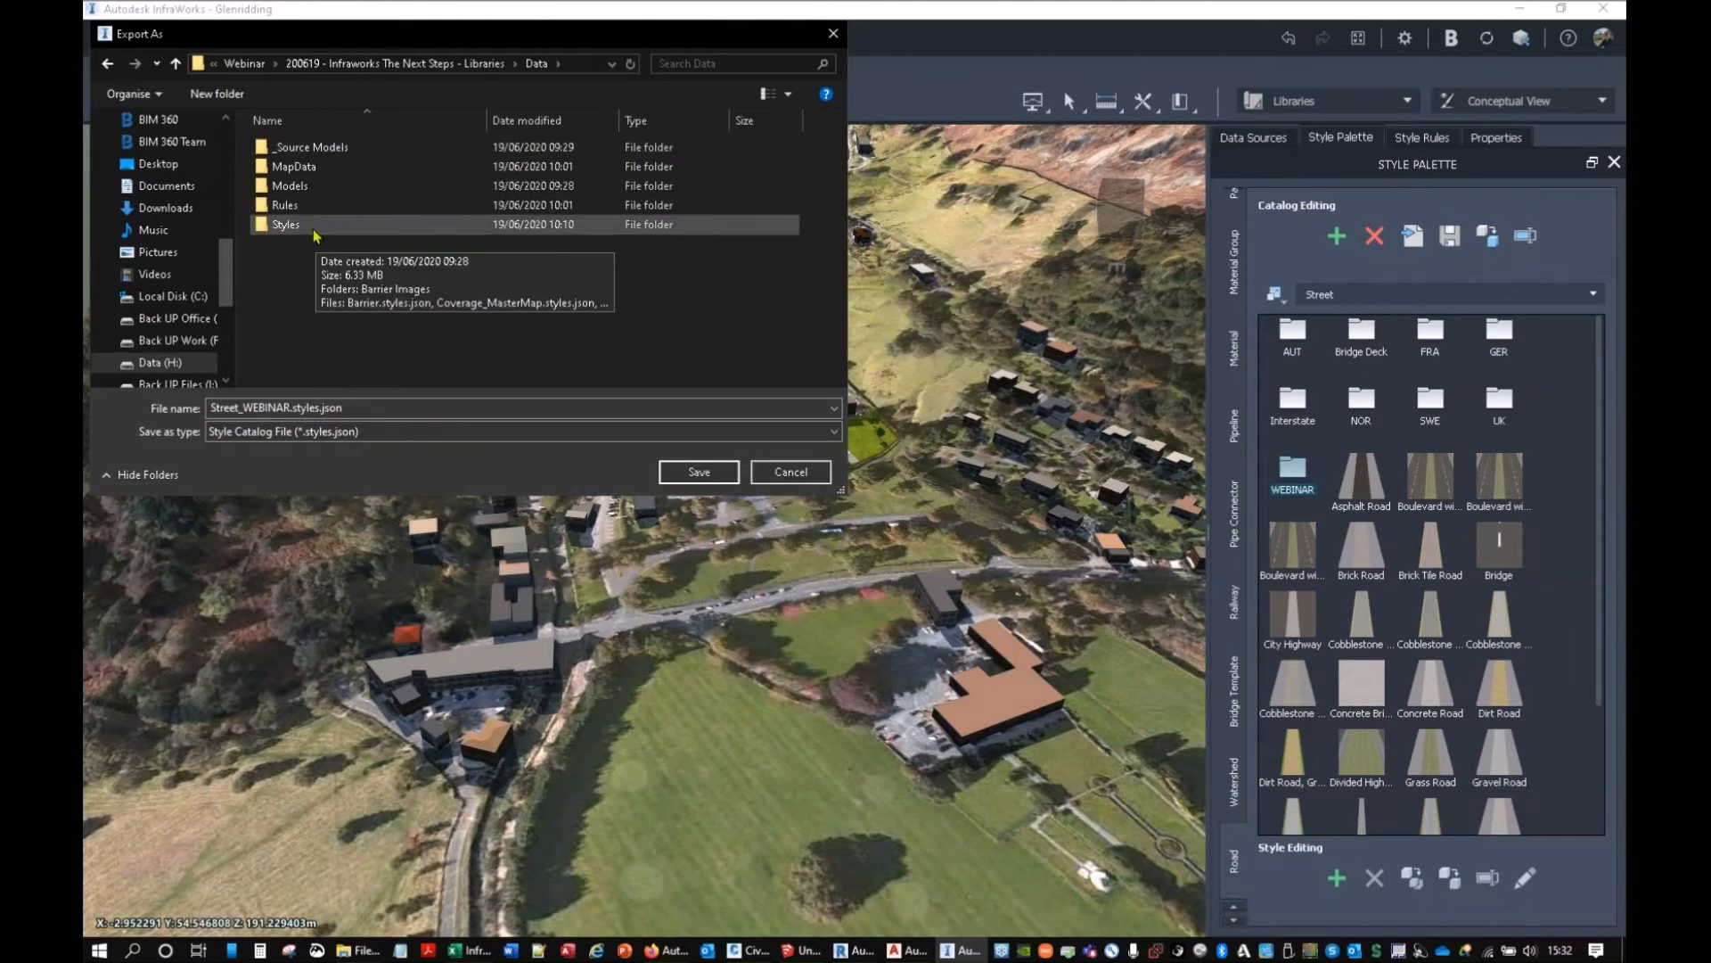
{"action": "double_click", "coordinate": [314, 226]}
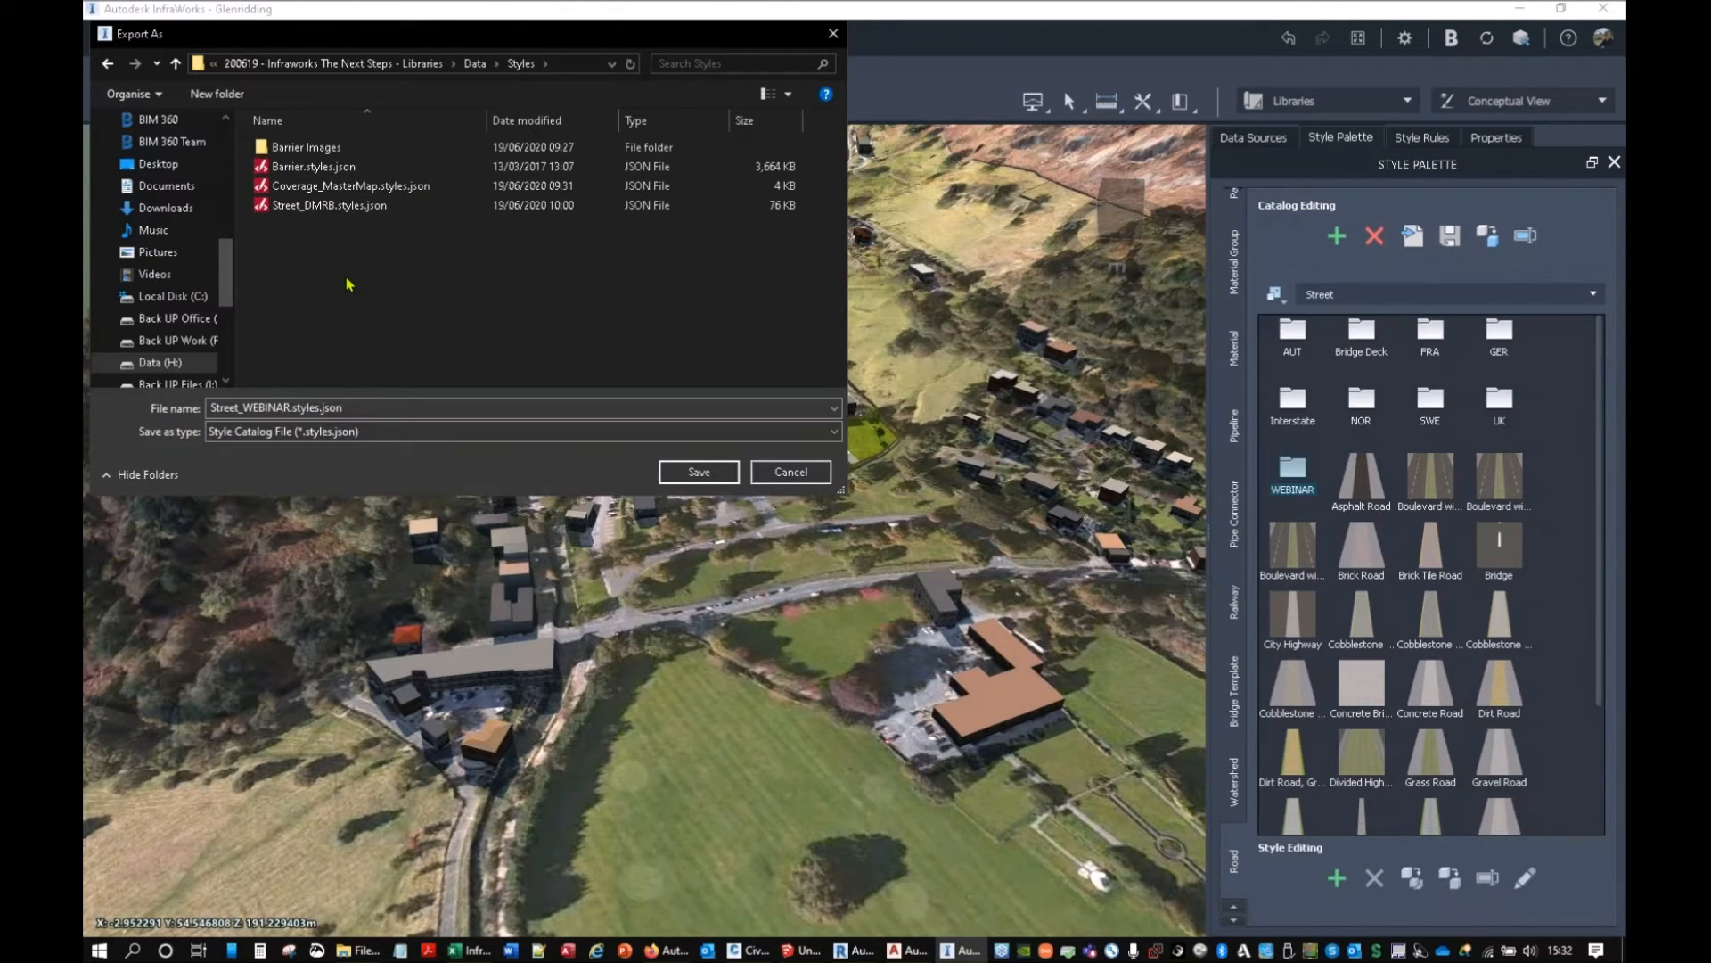
{"action": "left_click", "coordinate": [251, 407]}
{"action": "left_click", "coordinate": [691, 475]}
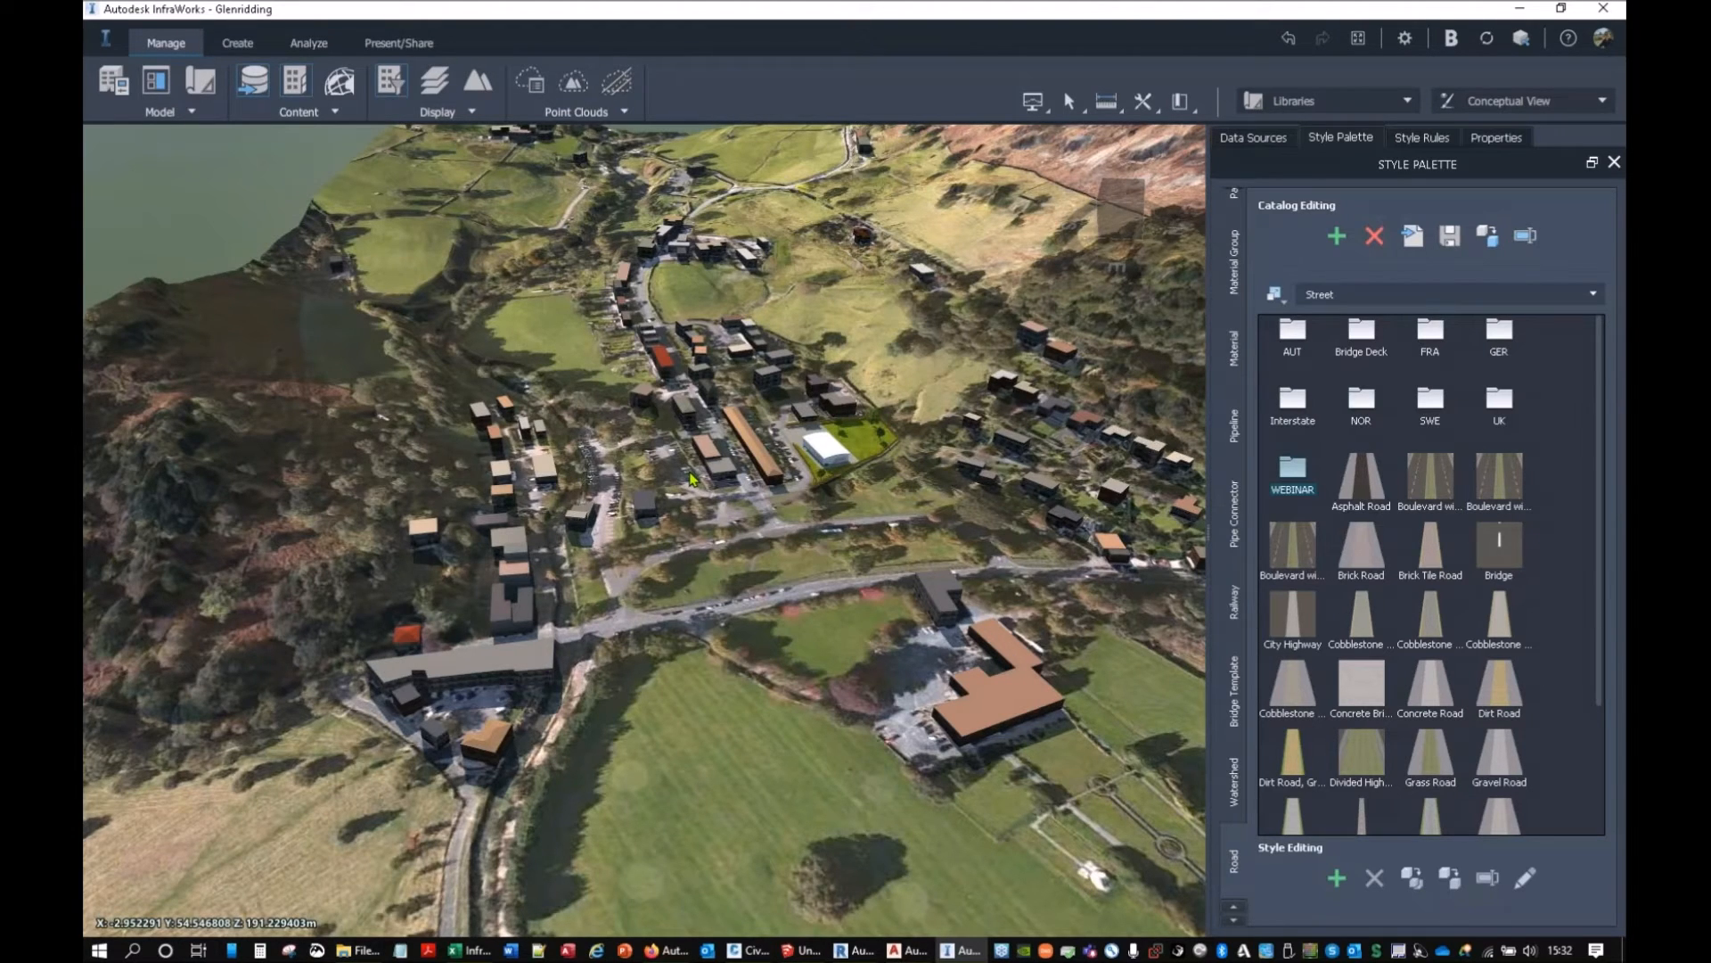
Import the Street_DMRB.styles.json catalog file from the Styles folder into the Street catalog.
{"action": "left_click", "coordinate": [1361, 486]}
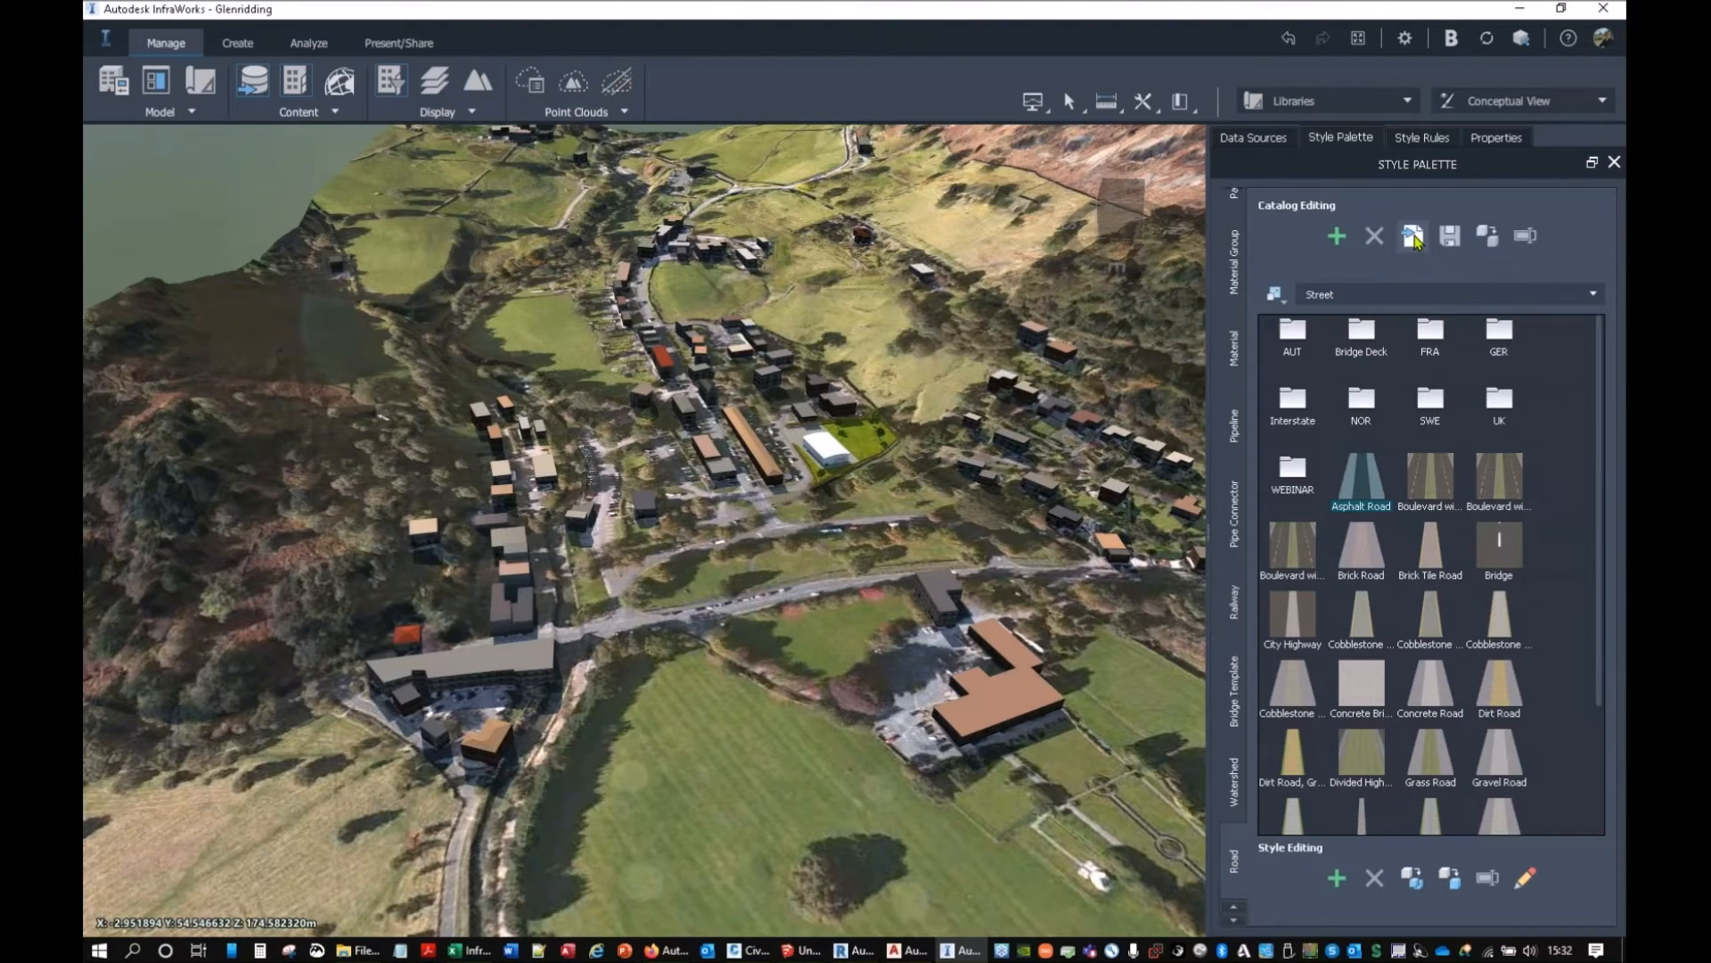
{"action": "left_click", "coordinate": [1413, 237]}
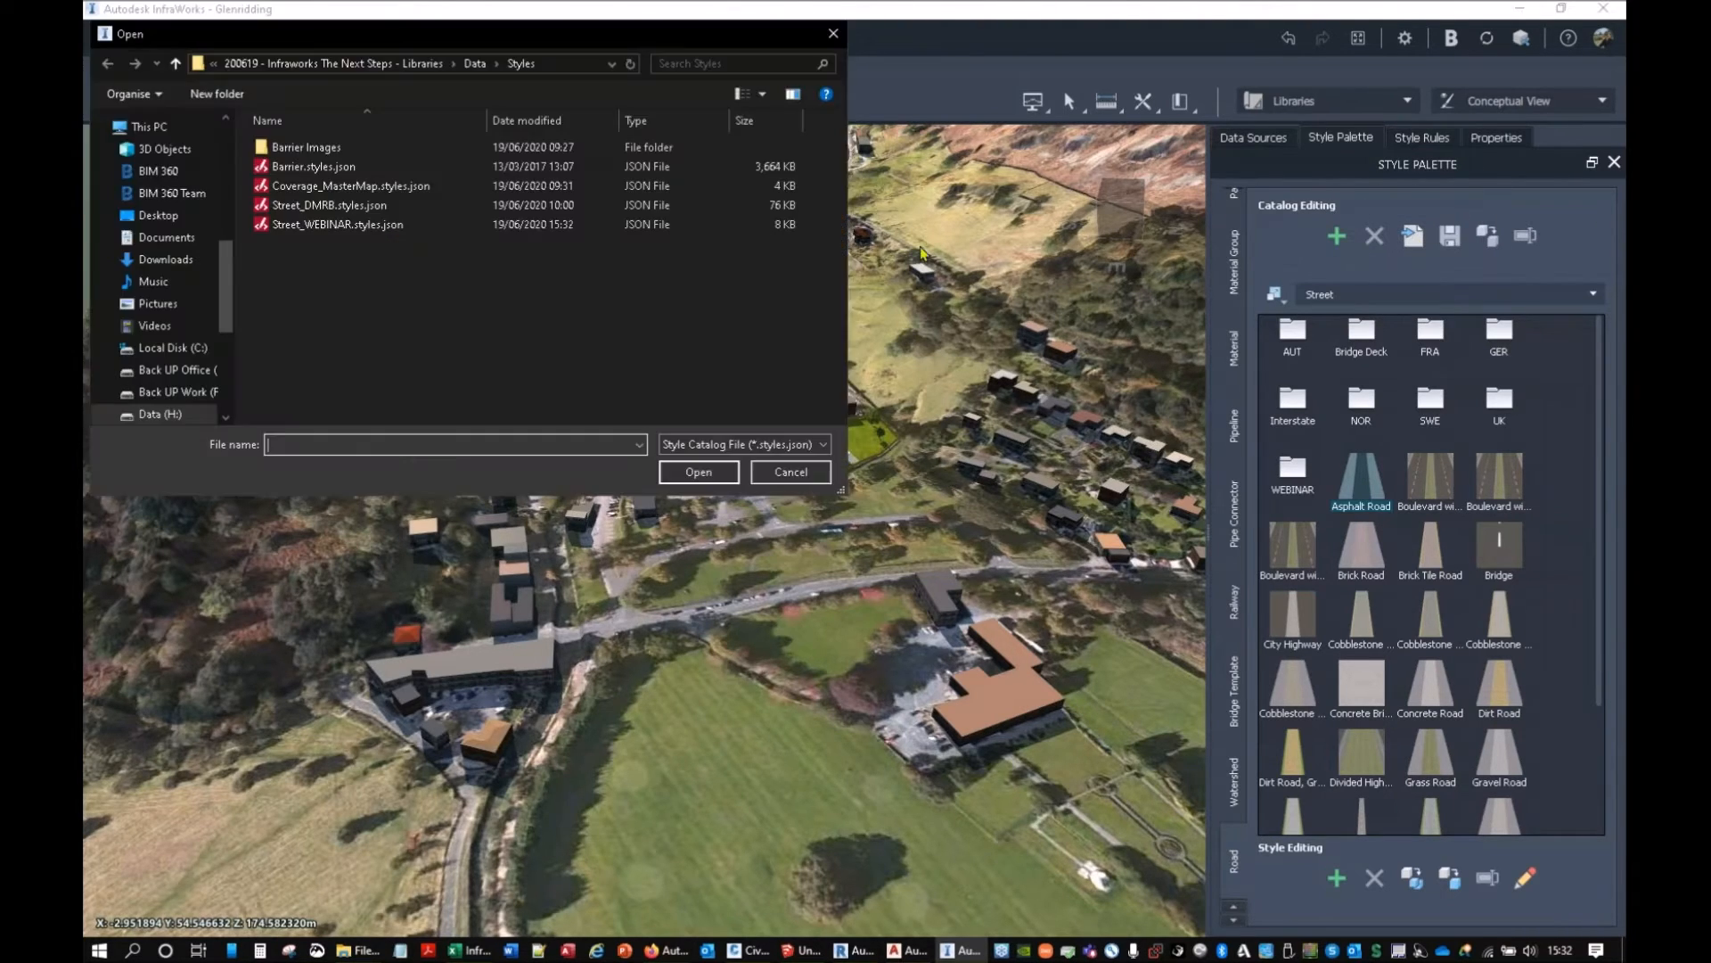
{"action": "left_click", "coordinate": [326, 207]}
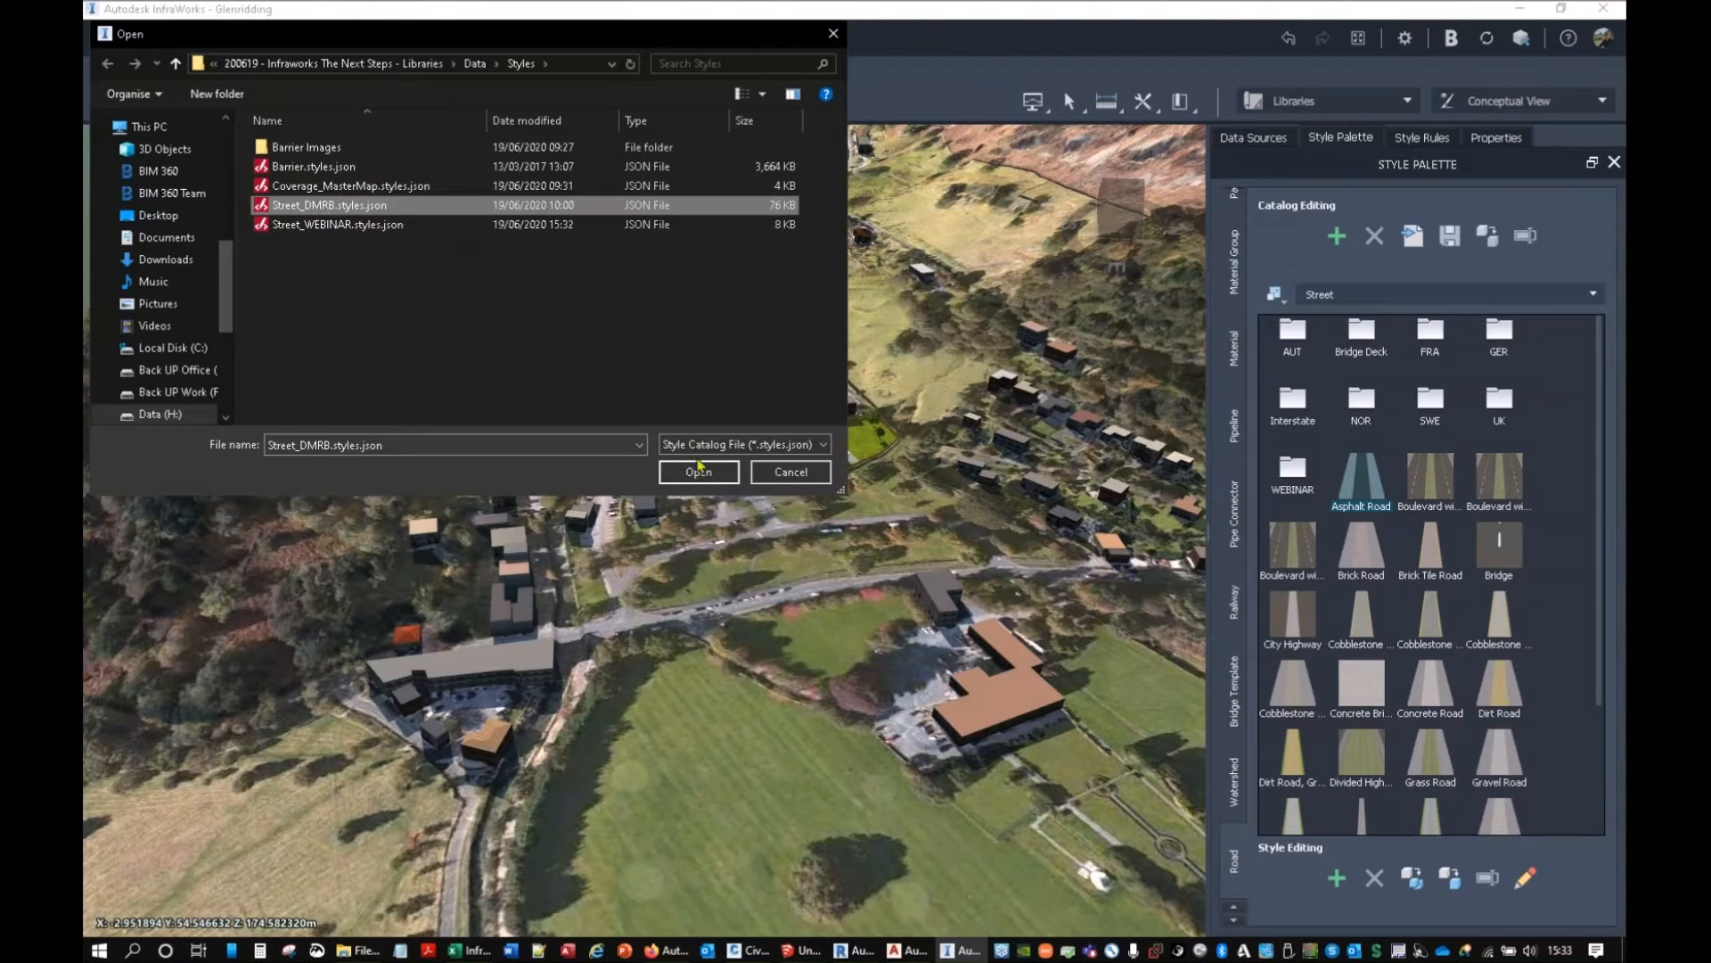
{"action": "left_click", "coordinate": [700, 475]}
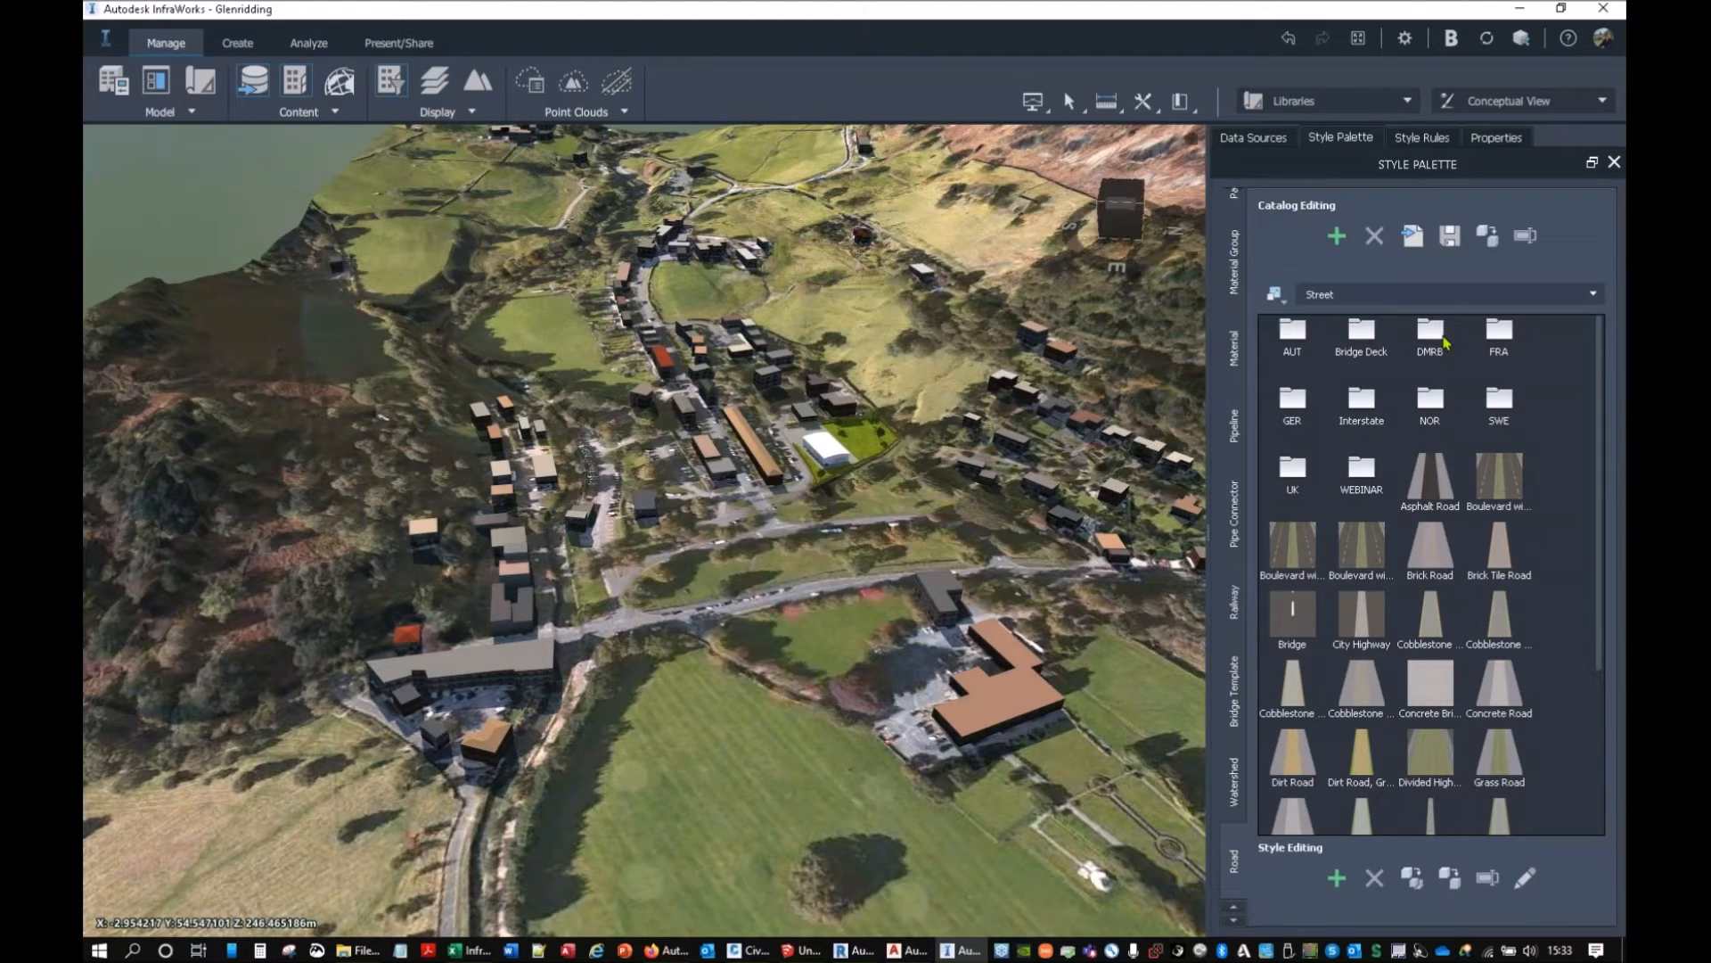
Look through the imported DMRB catalog's Rural and Urban folders and open the Urban Single Carriageway styles.
{"action": "double_click", "coordinate": [1432, 335]}
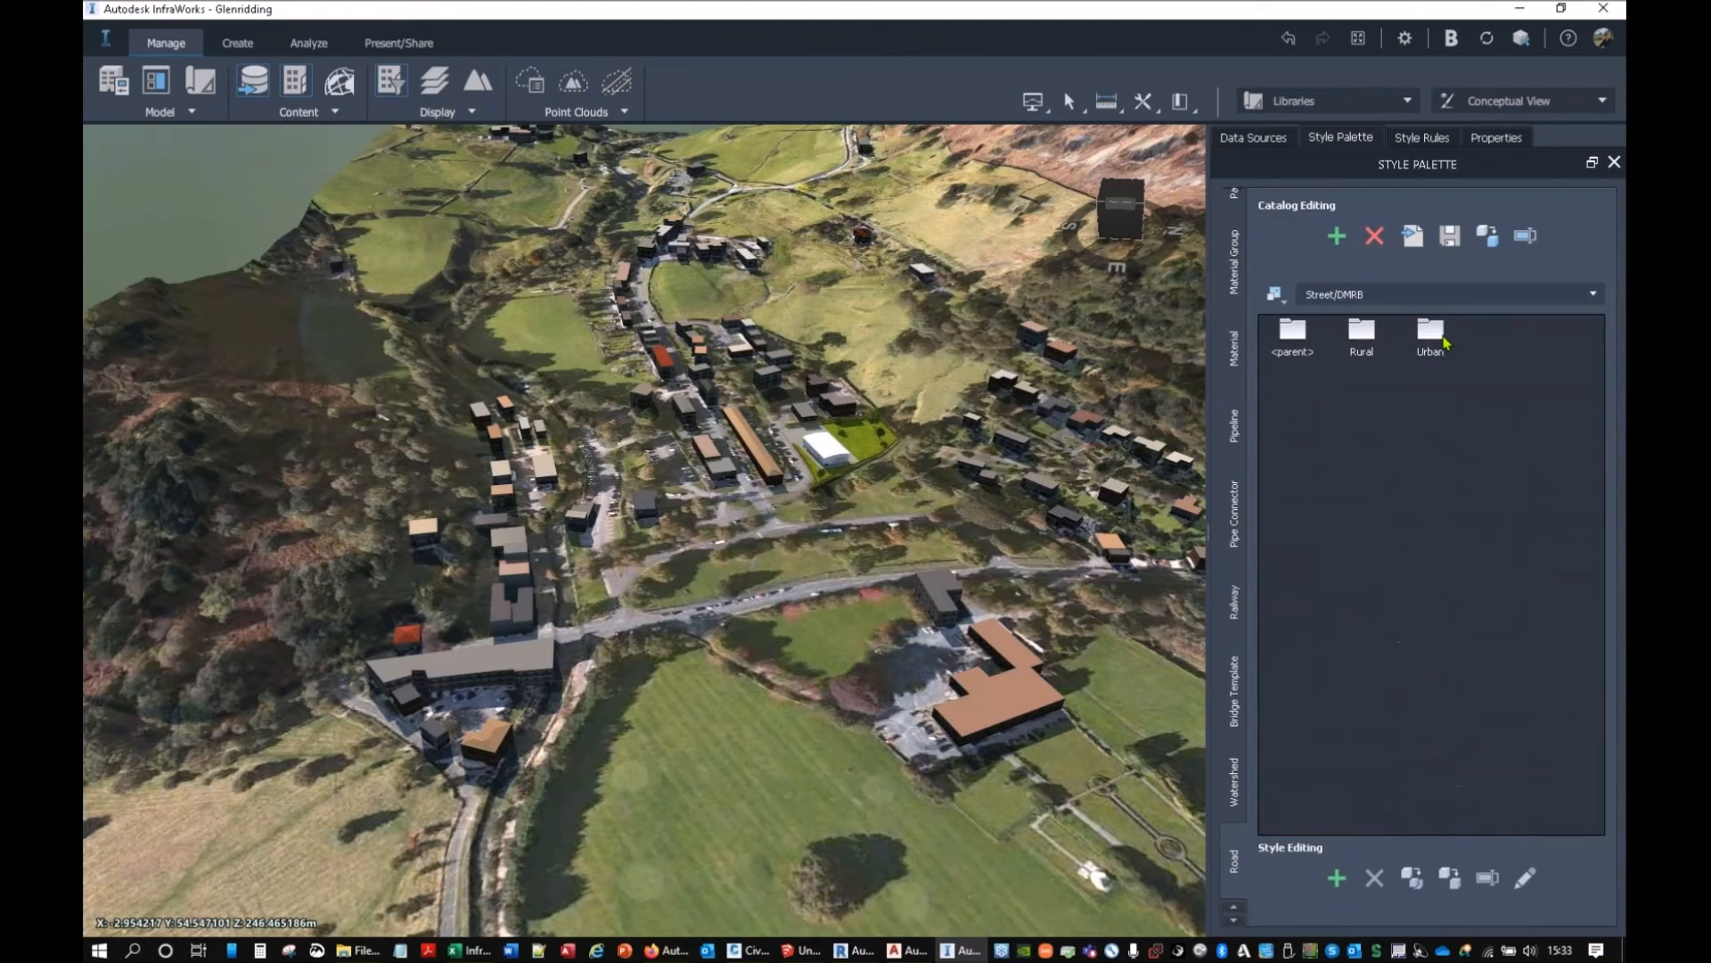
{"action": "double_click", "coordinate": [1361, 332]}
{"action": "double_click", "coordinate": [1286, 332]}
{"action": "double_click", "coordinate": [1443, 333]}
{"action": "double_click", "coordinate": [1445, 333]}
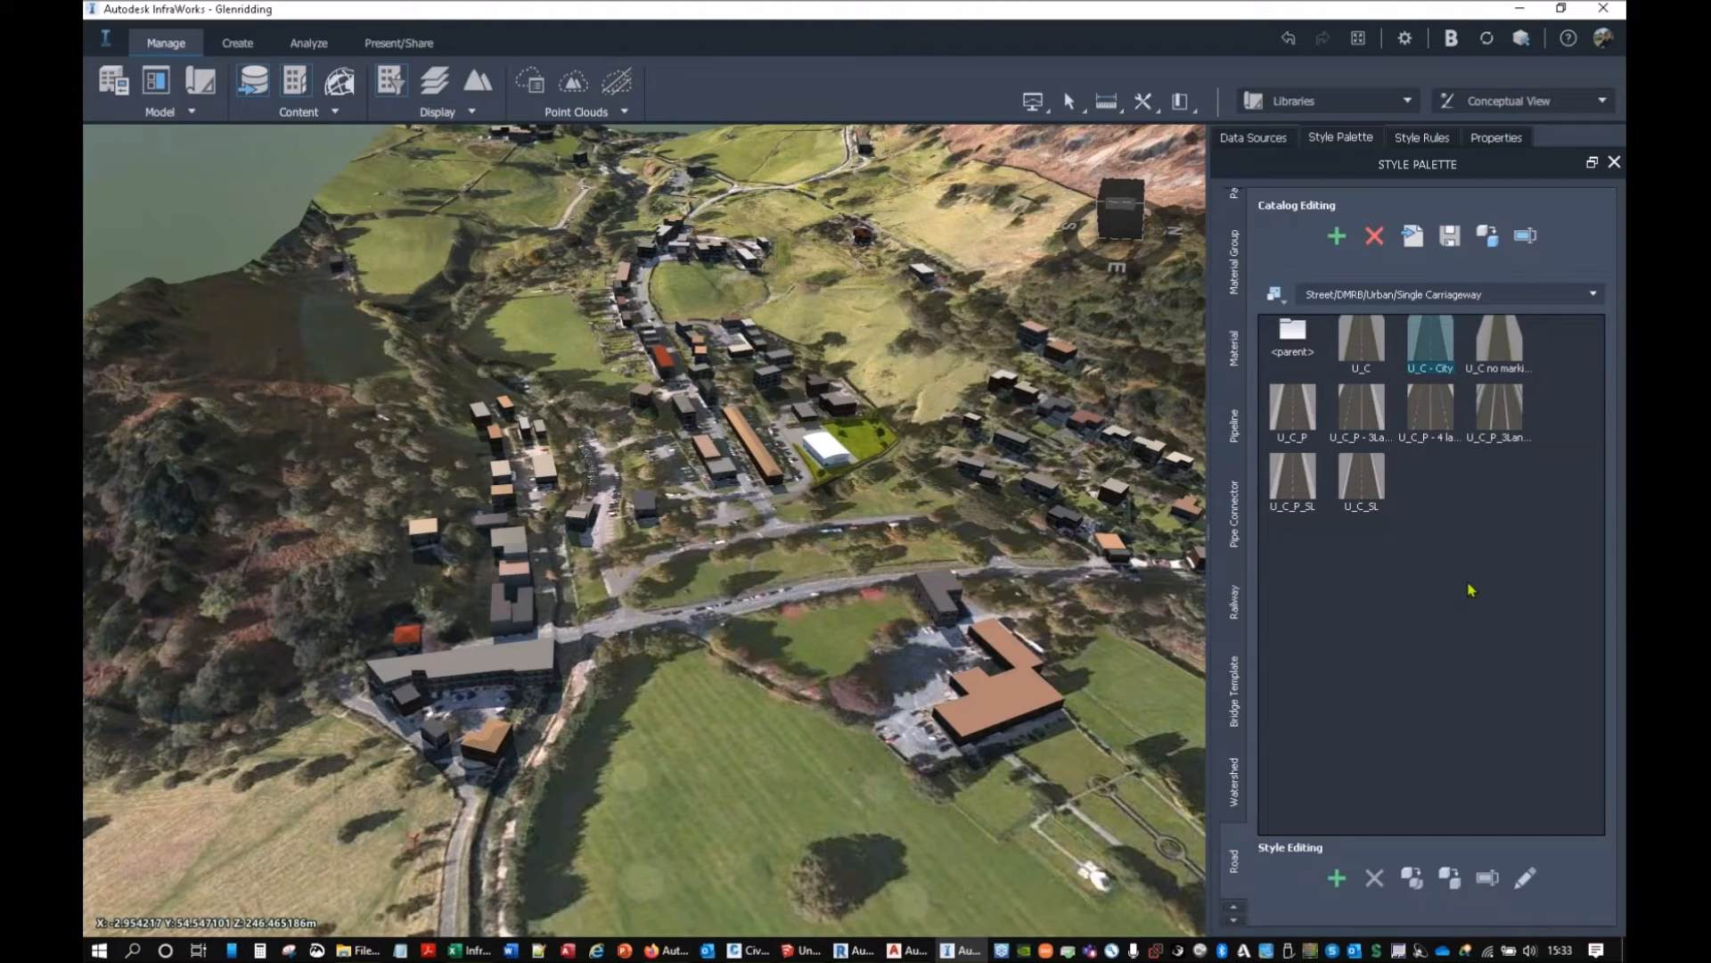
Examine the track settings and preview of the U_C_P_SL road style, leaving its configuration without changes.
{"action": "left_click", "coordinate": [1304, 486]}
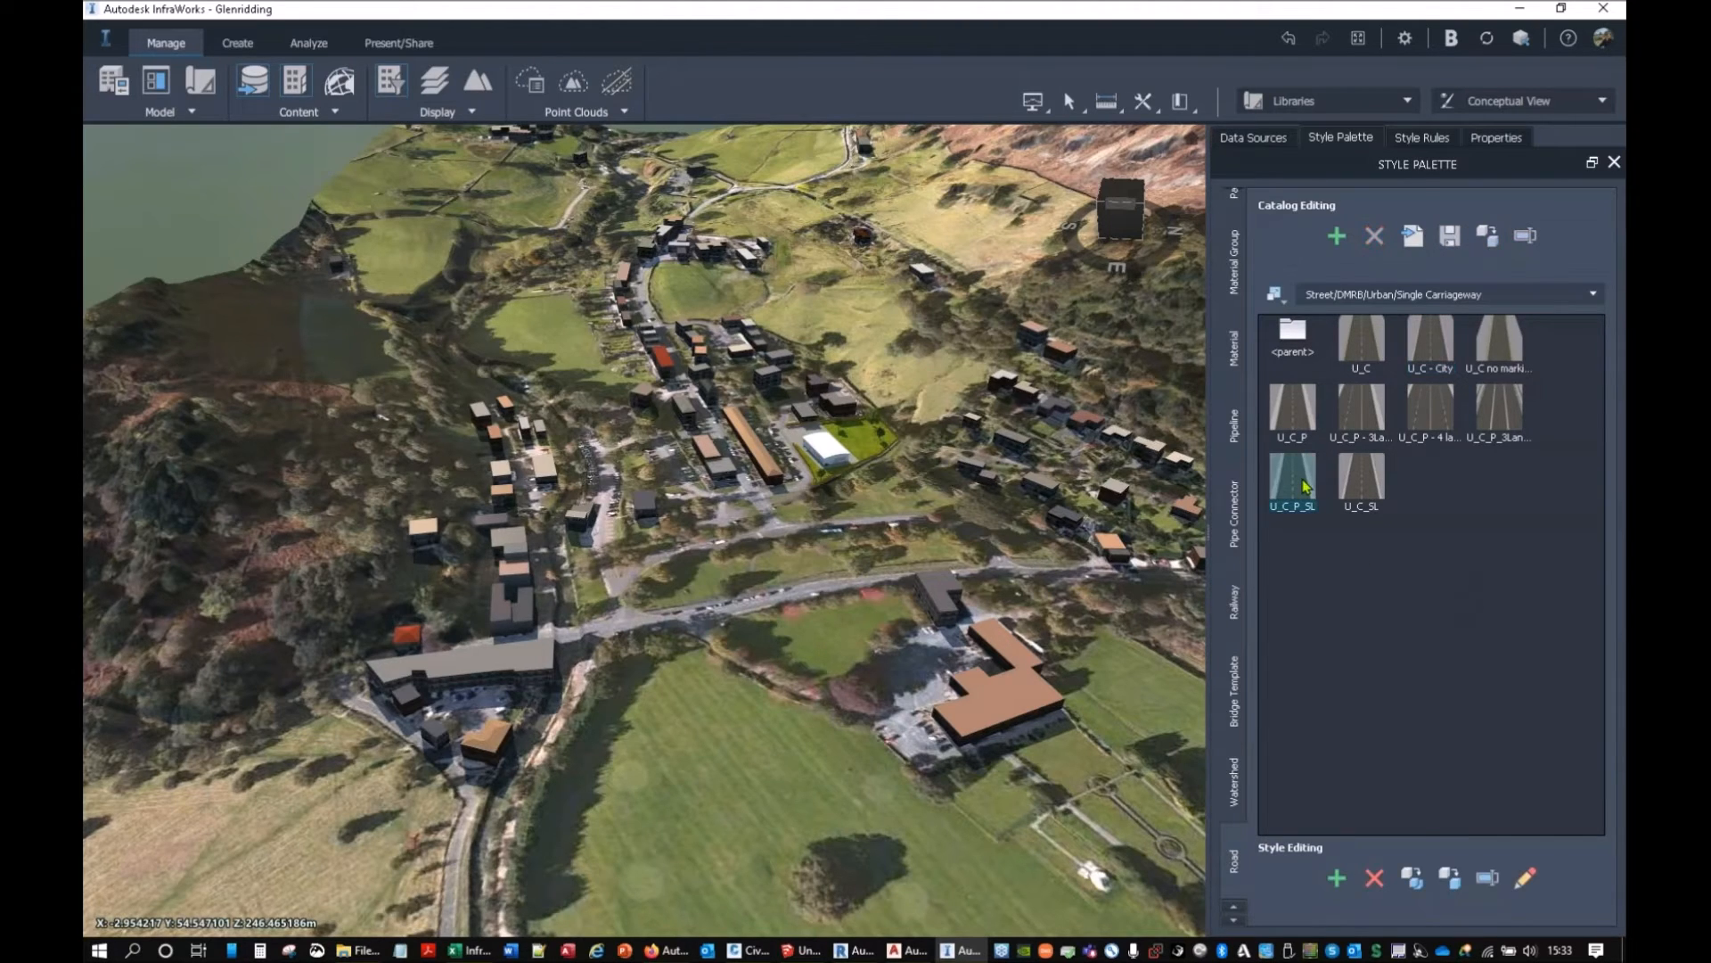
{"action": "double_click", "coordinate": [1304, 486]}
{"action": "left_click_drag", "start_coordinate": [902, 757], "coordinate": [909, 718]}
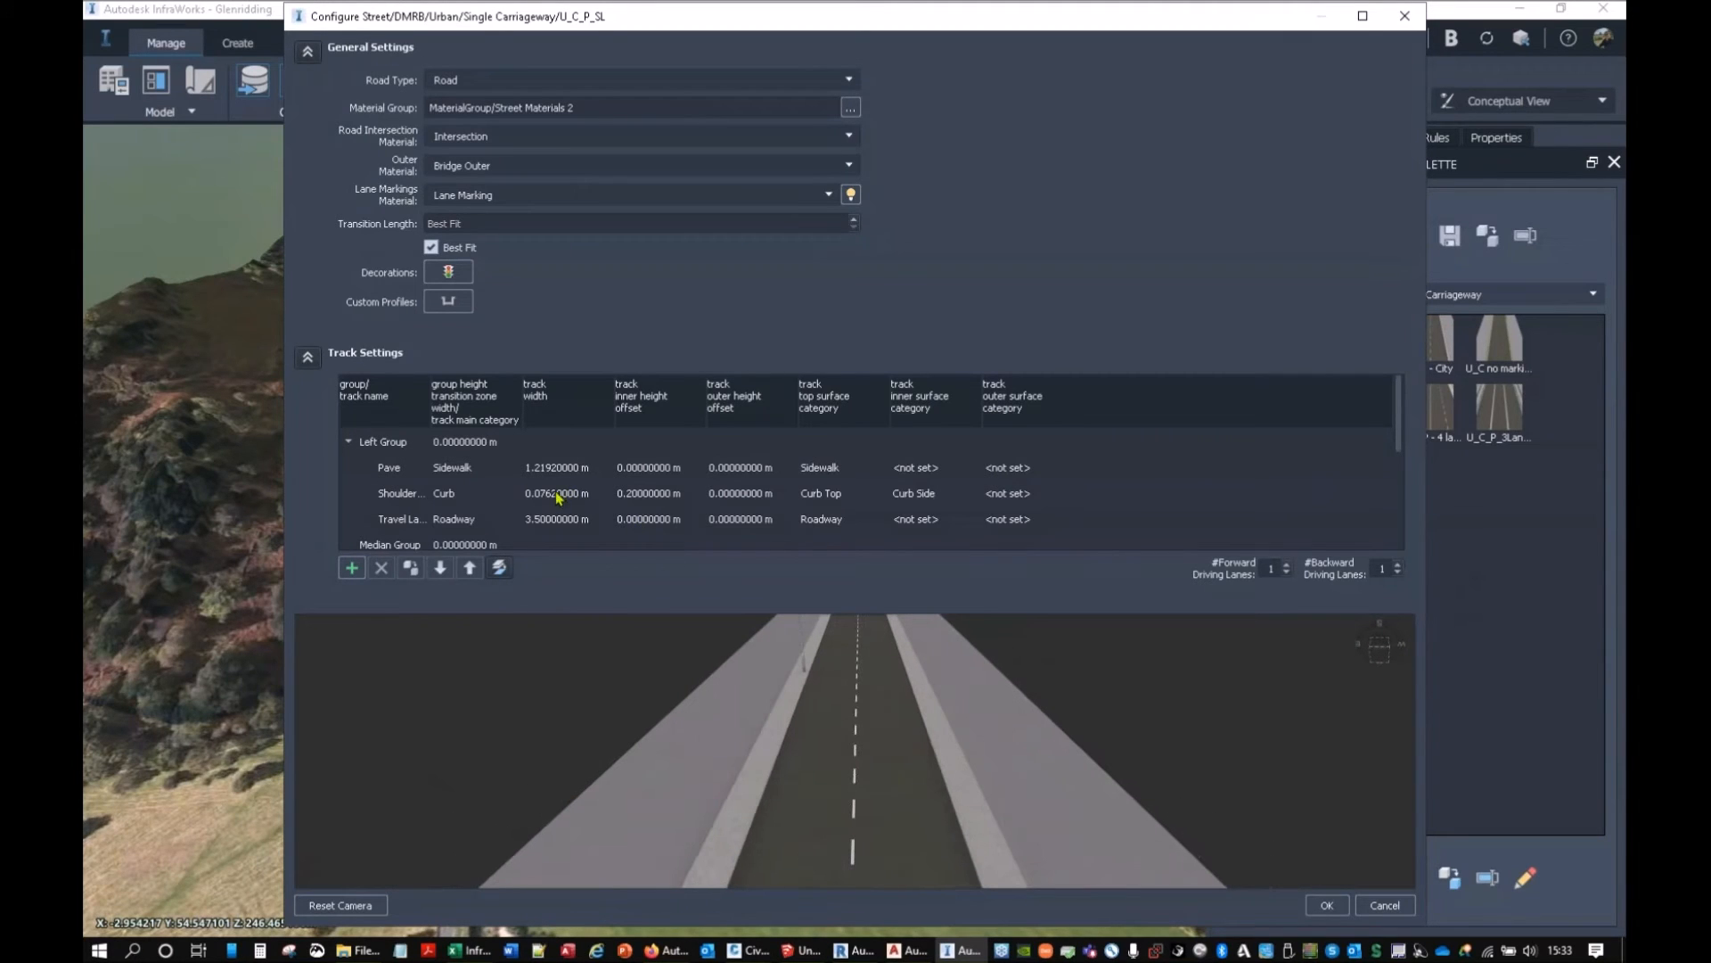
{"action": "key", "text": "ctrl"}
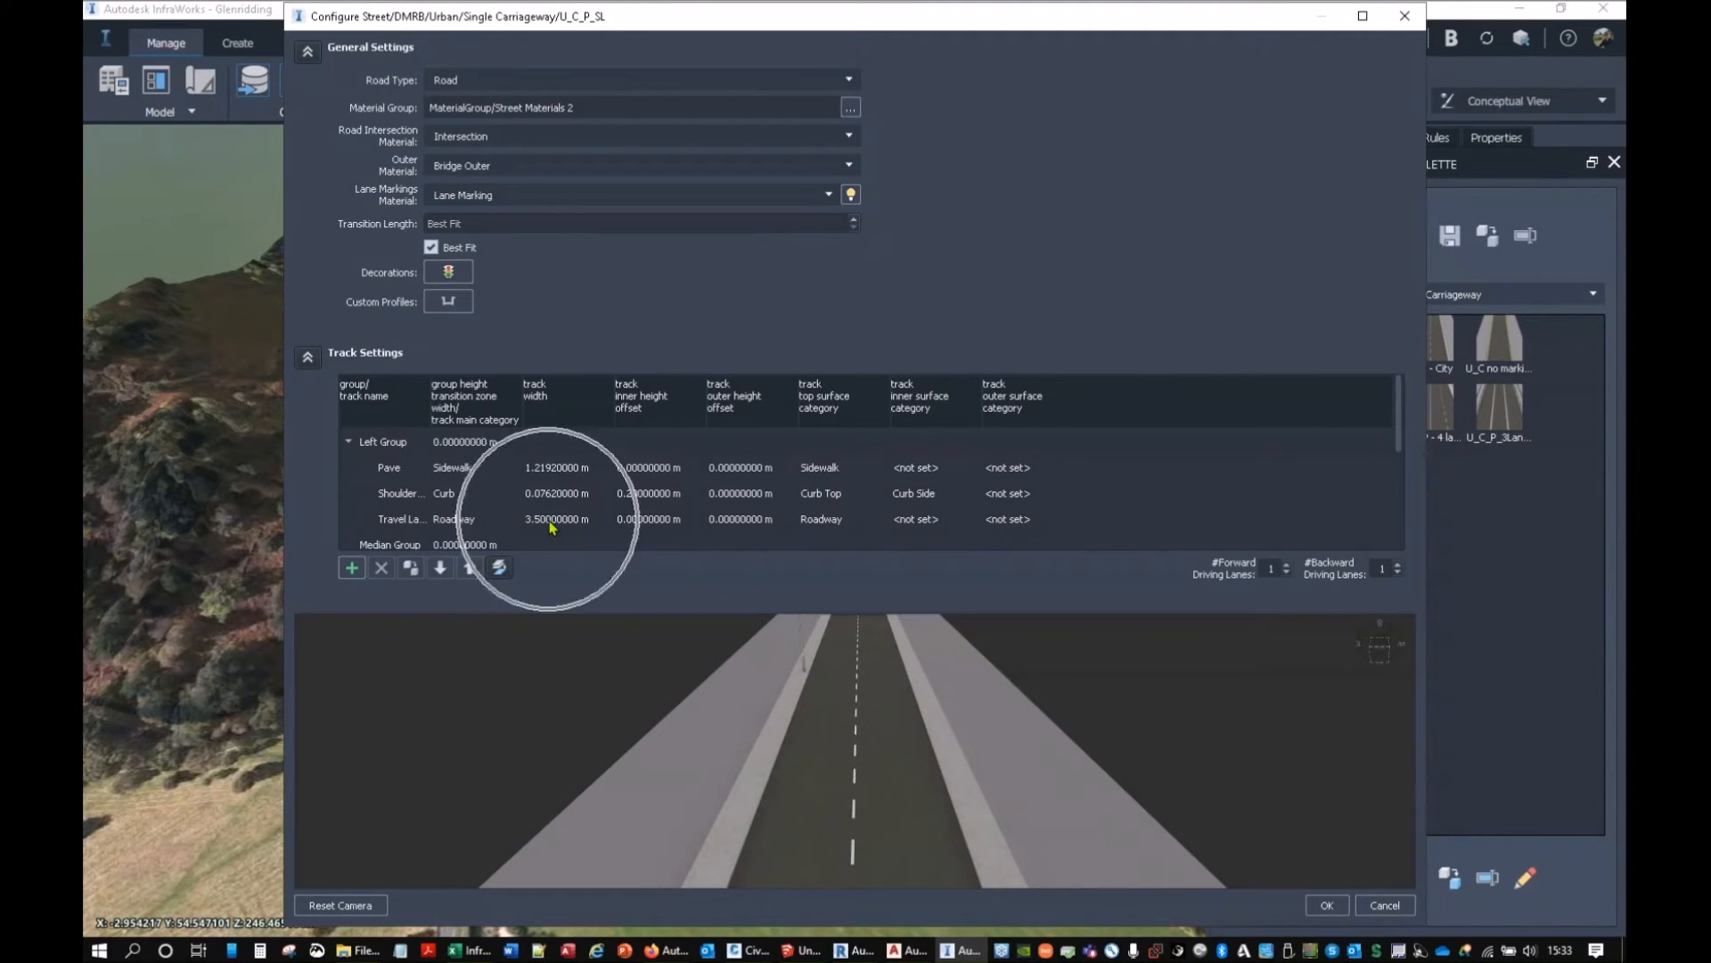
{"action": "left_click", "coordinate": [1403, 17]}
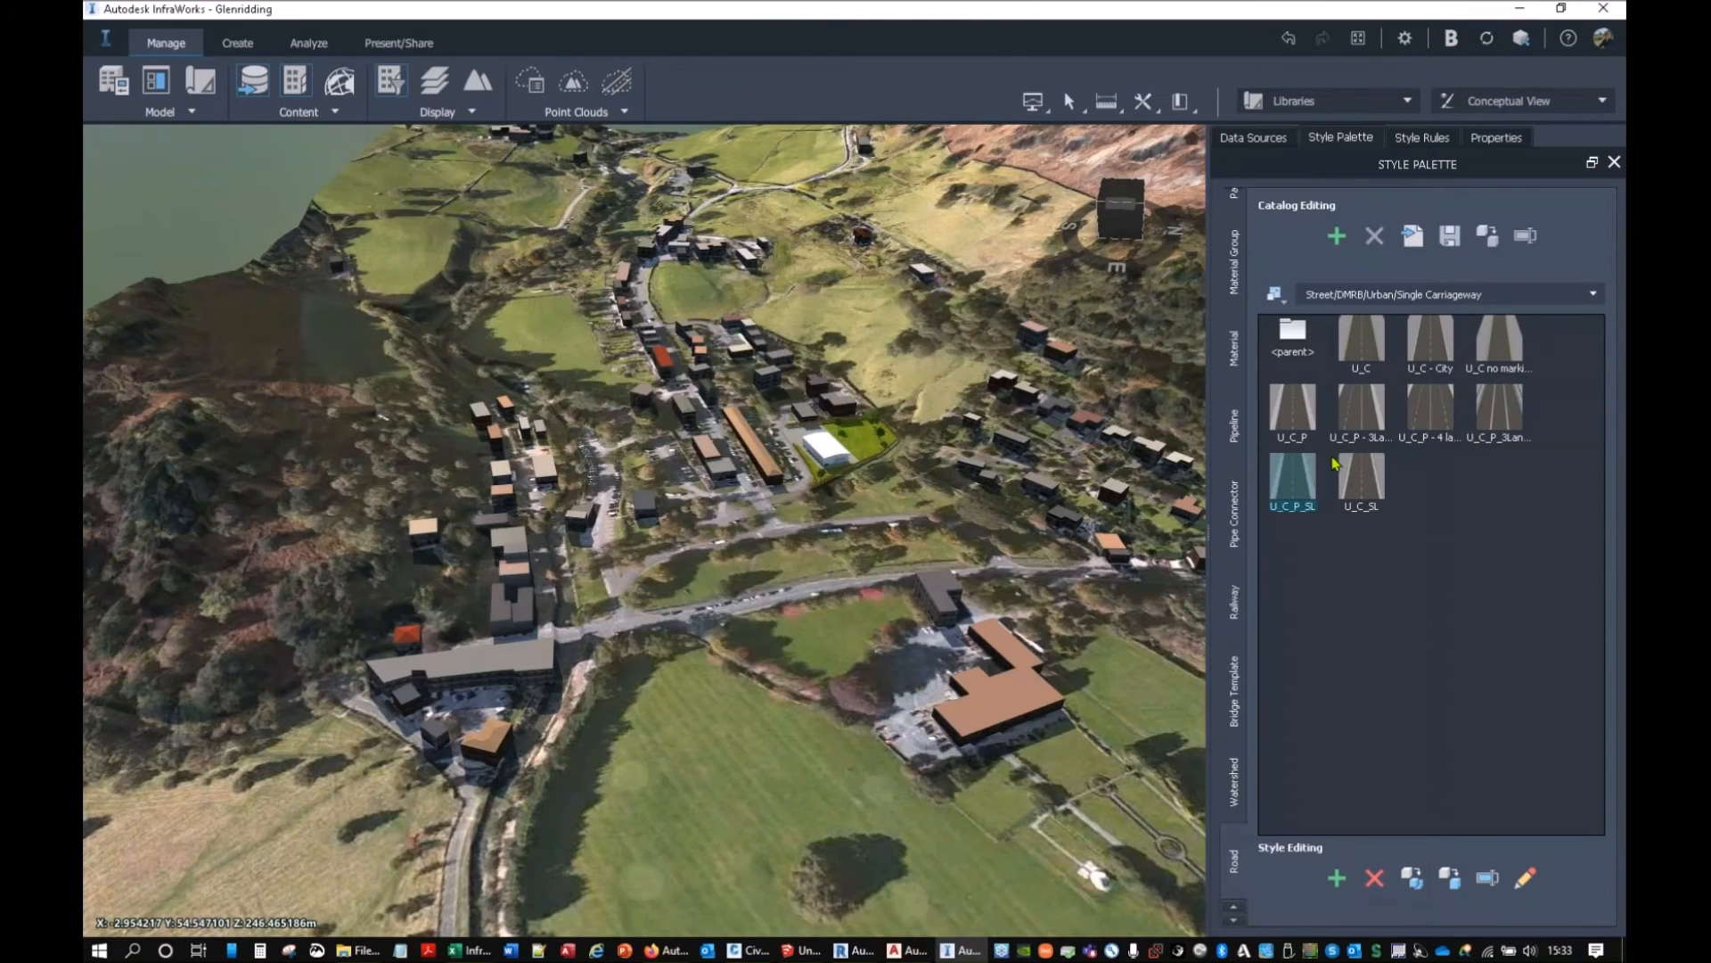
Examine the track widths and preview of the U_C_SL road style and close its configuration.
{"action": "double_click", "coordinate": [1358, 484]}
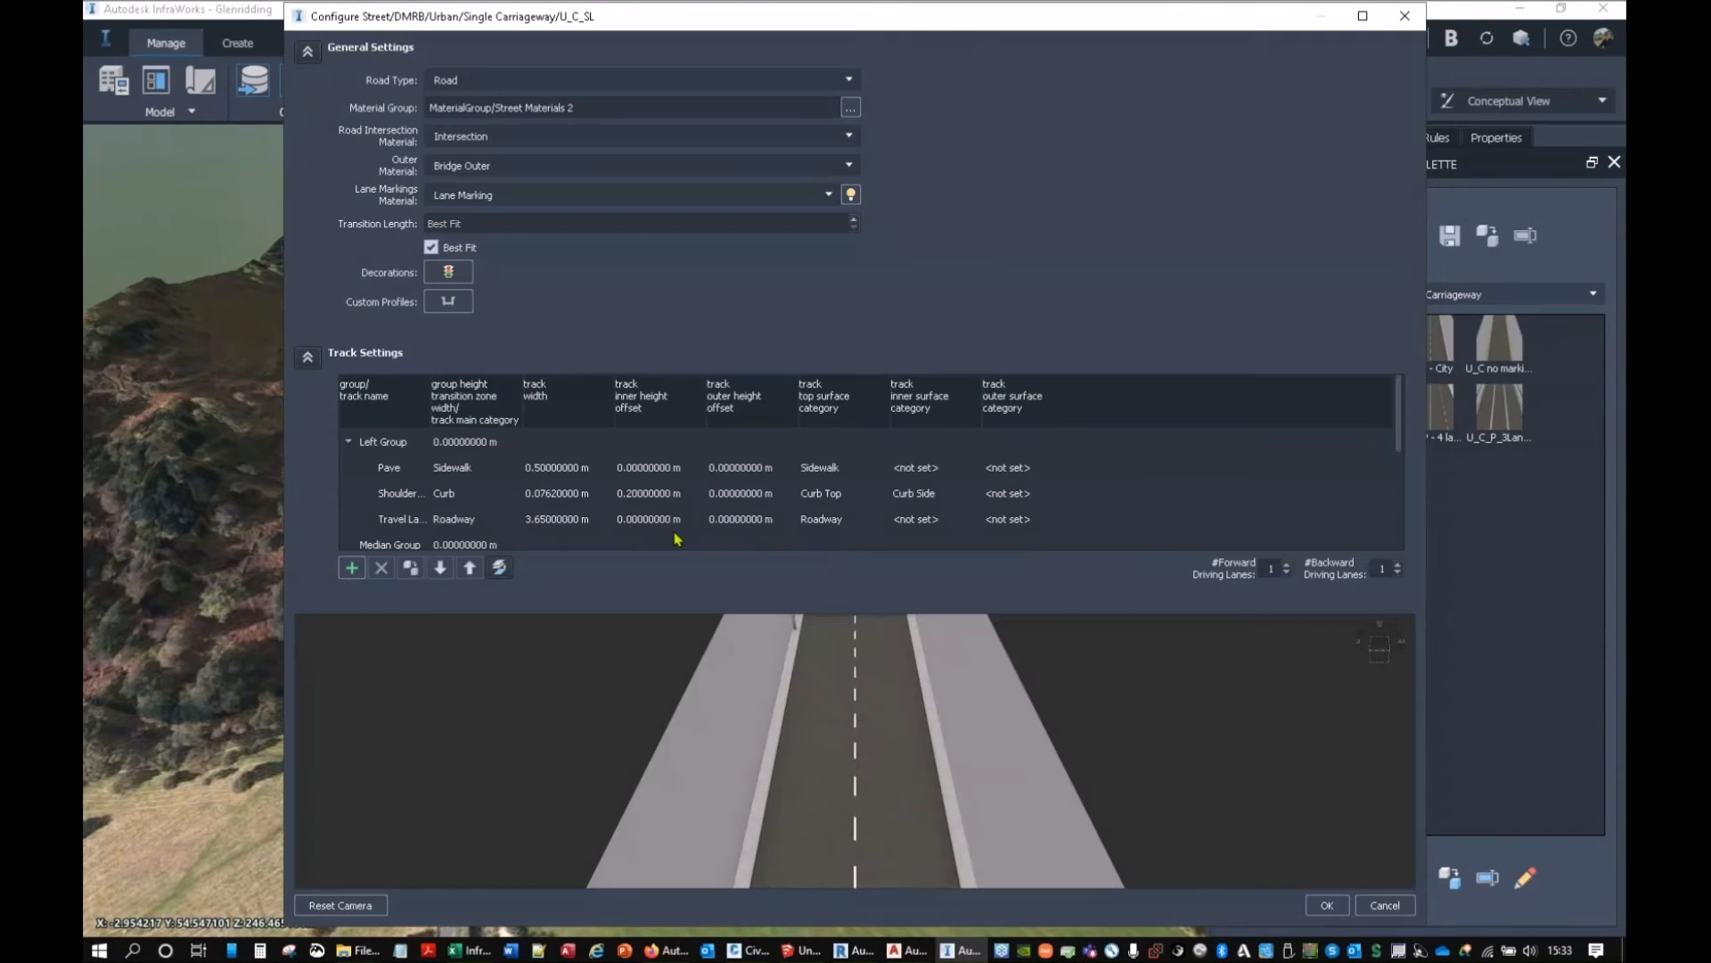
{"action": "mouse_move", "coordinate": [888, 722]}
{"action": "left_mouse_down"}
{"action": "mouse_move", "coordinate": [863, 676]}
{"action": "mouse_move", "coordinate": [822, 658]}
{"action": "mouse_move", "coordinate": [891, 703]}
{"action": "left_mouse_up"}
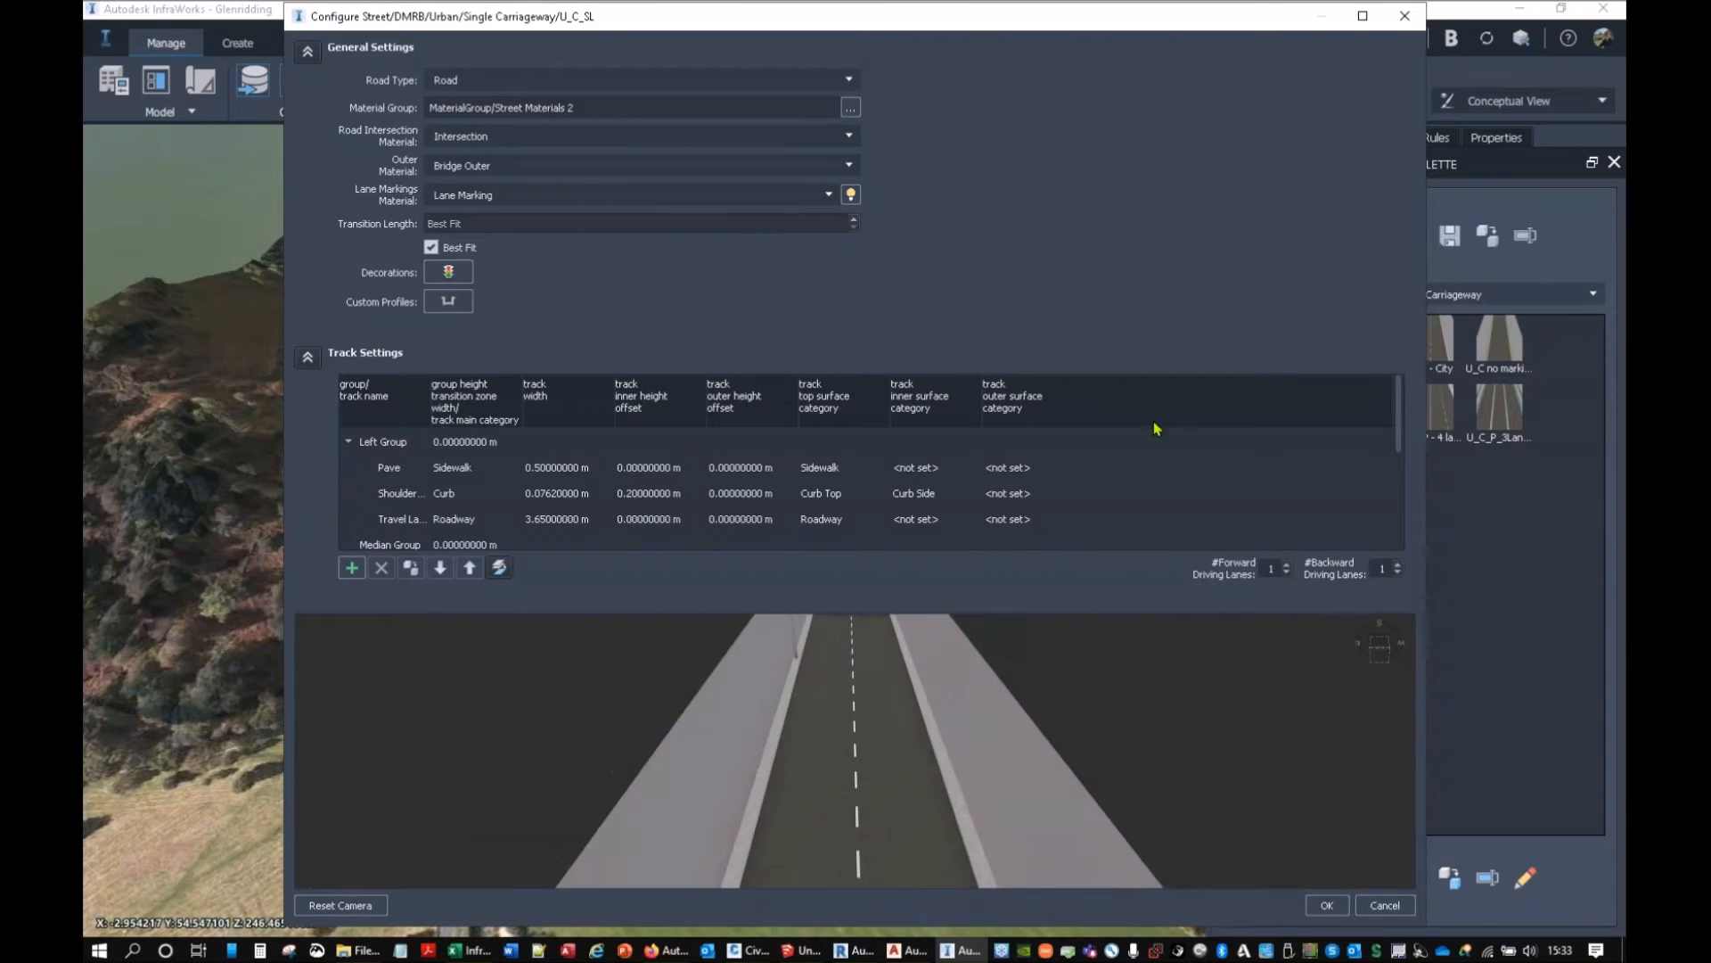
{"action": "left_click", "coordinate": [1405, 18]}
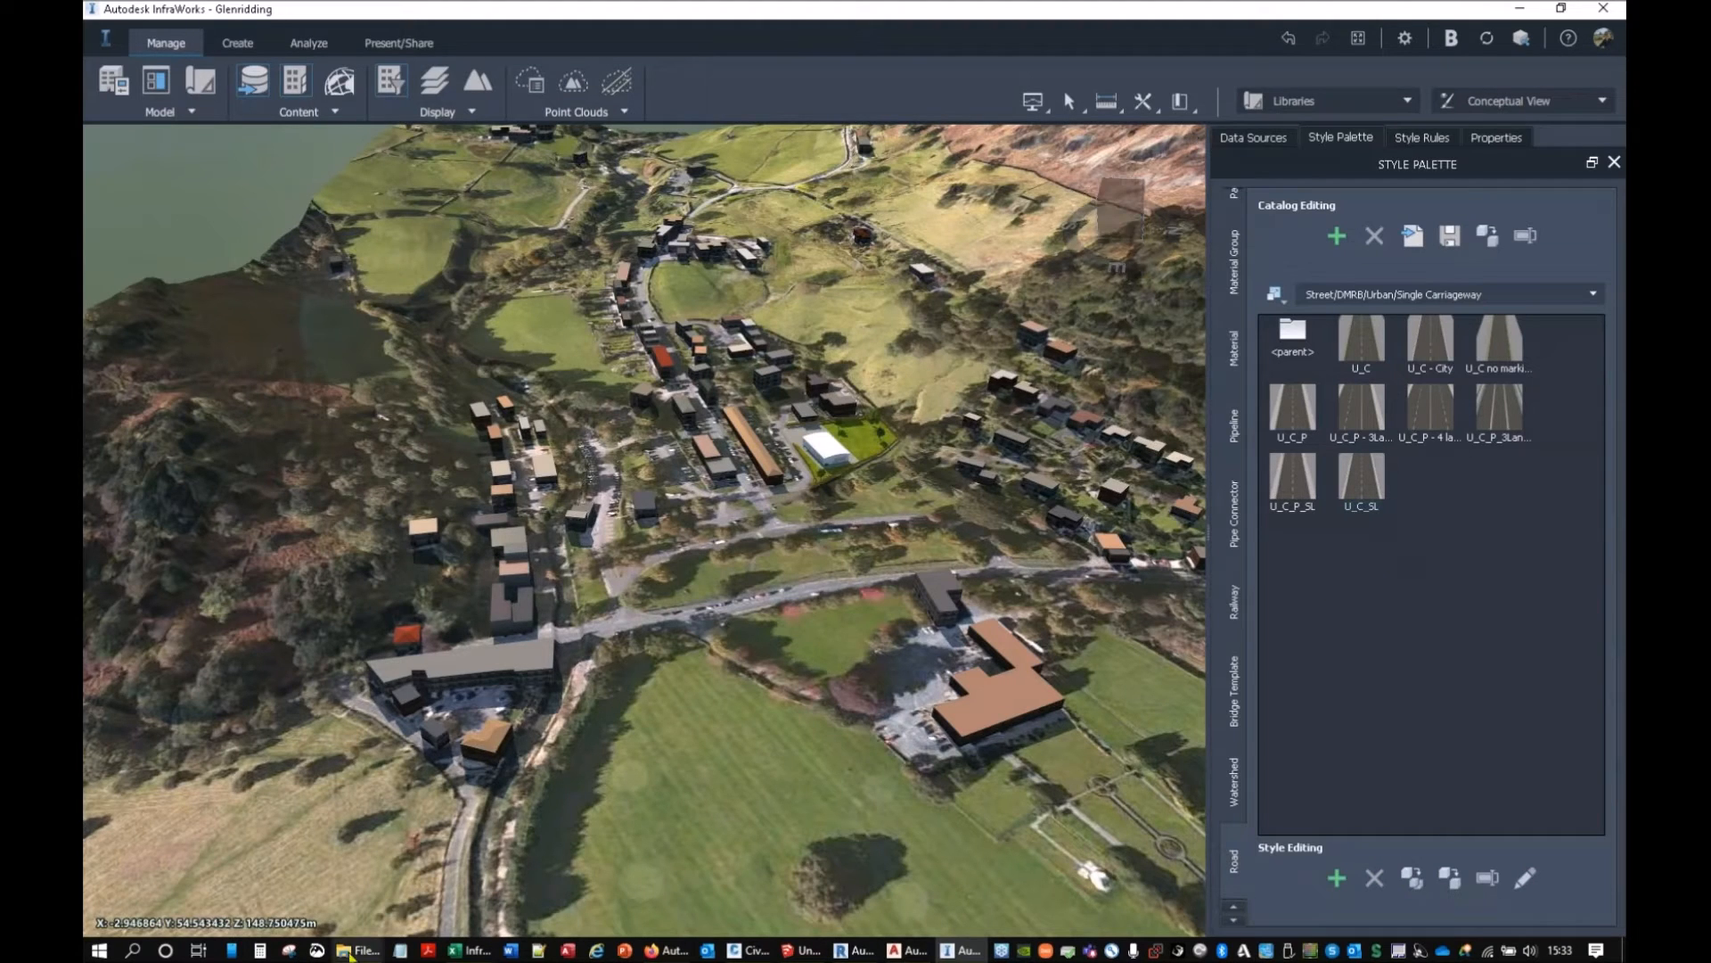
Switch to File Explorer and open Street_DMRB.styles.json from the Styles folder in the code editor.
{"action": "mouse_move", "coordinate": [362, 951]}
{"action": "left_click", "coordinate": [321, 890]}
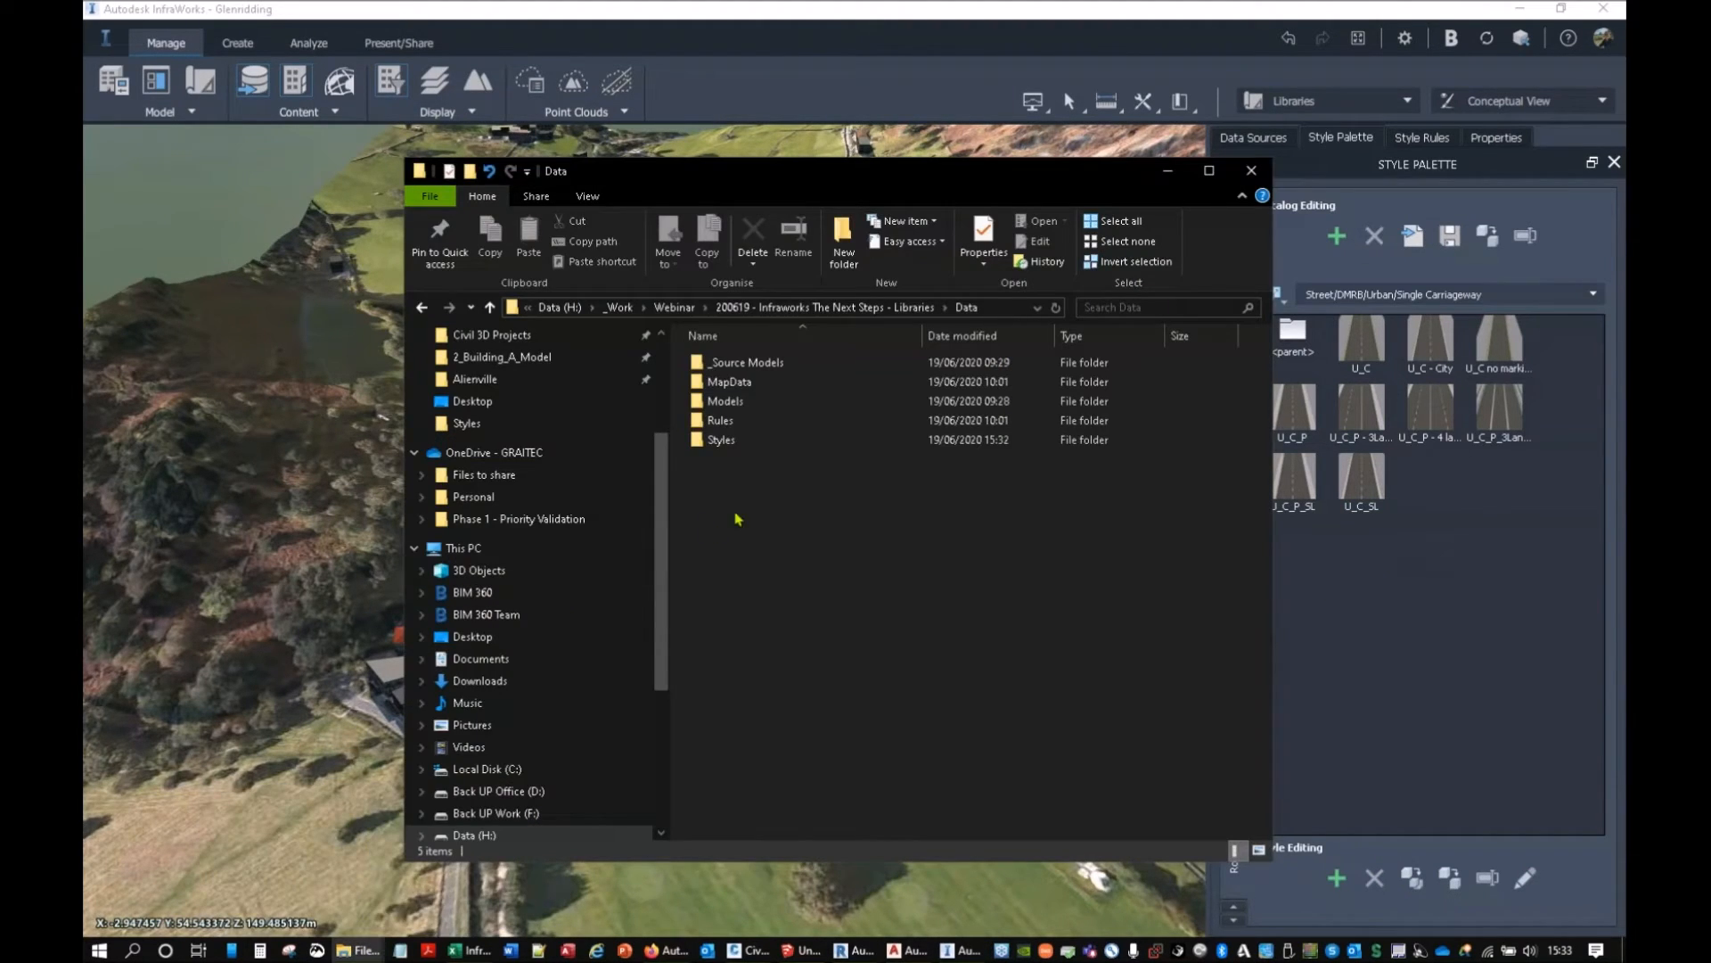
{"action": "double_click", "coordinate": [720, 440]}
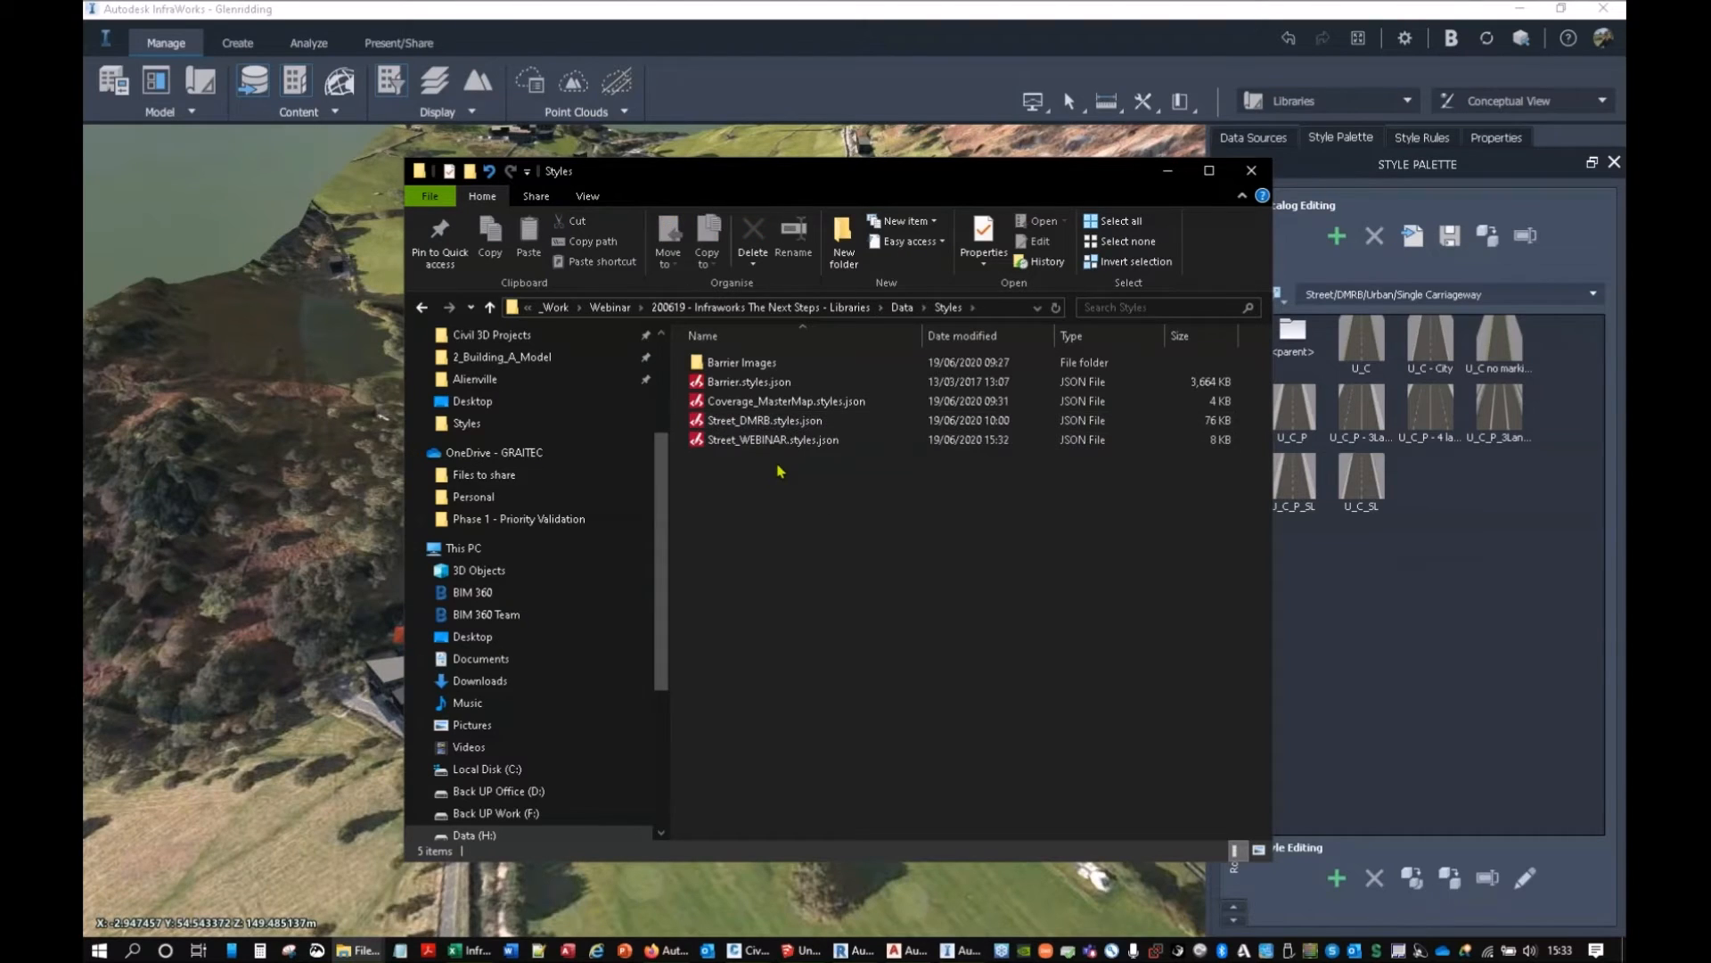
{"action": "left_click", "coordinate": [765, 421]}
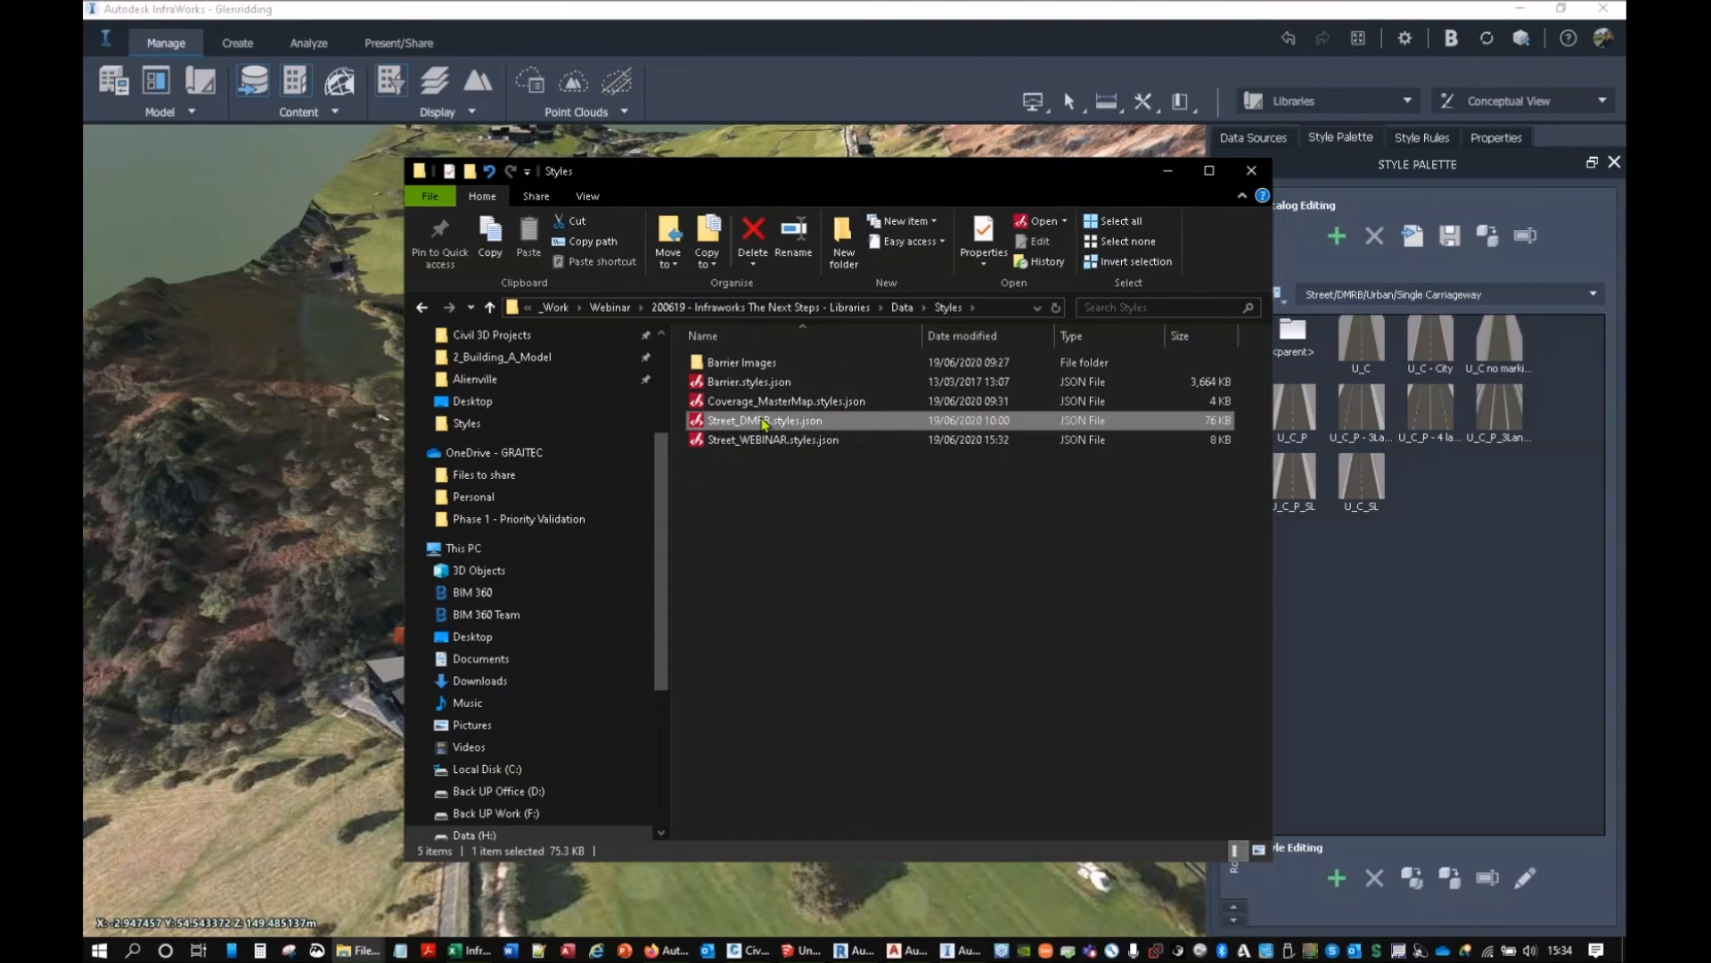
{"action": "double_click", "coordinate": [765, 421]}
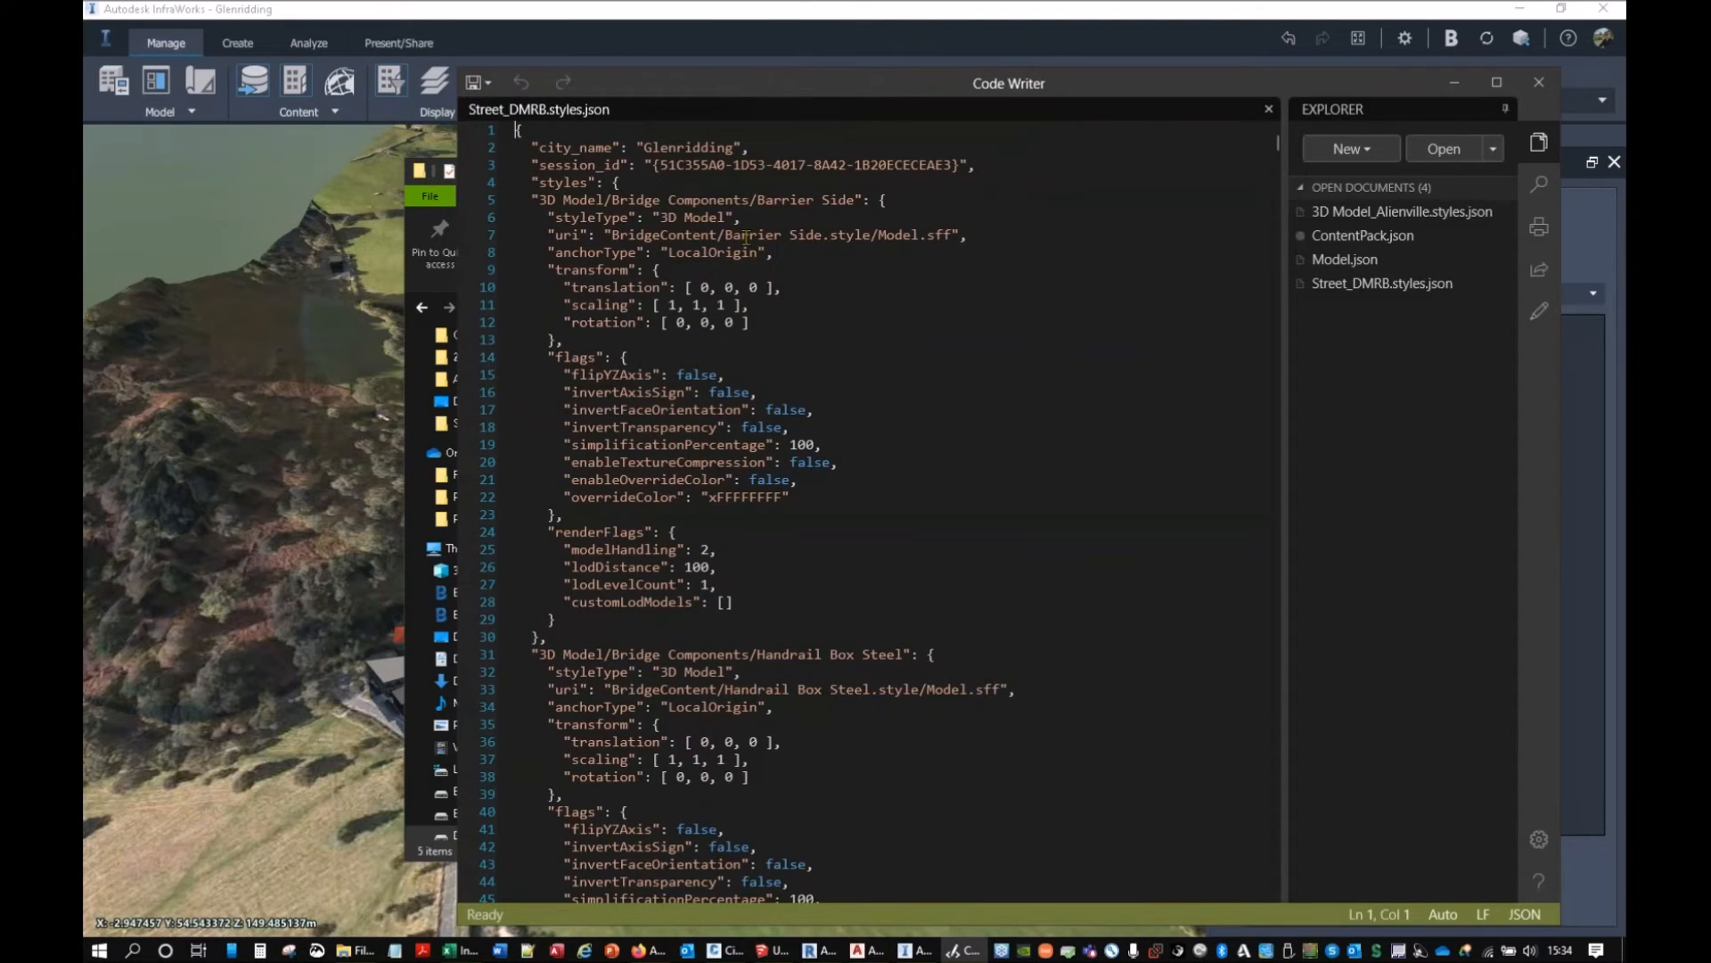
Examine the Handrail Box Steel model path in the JSON code, close the file and return to InfraWorks.
{"action": "scroll", "coordinate": [688, 253], "scroll_direction": "down", "scroll_amount": 9}
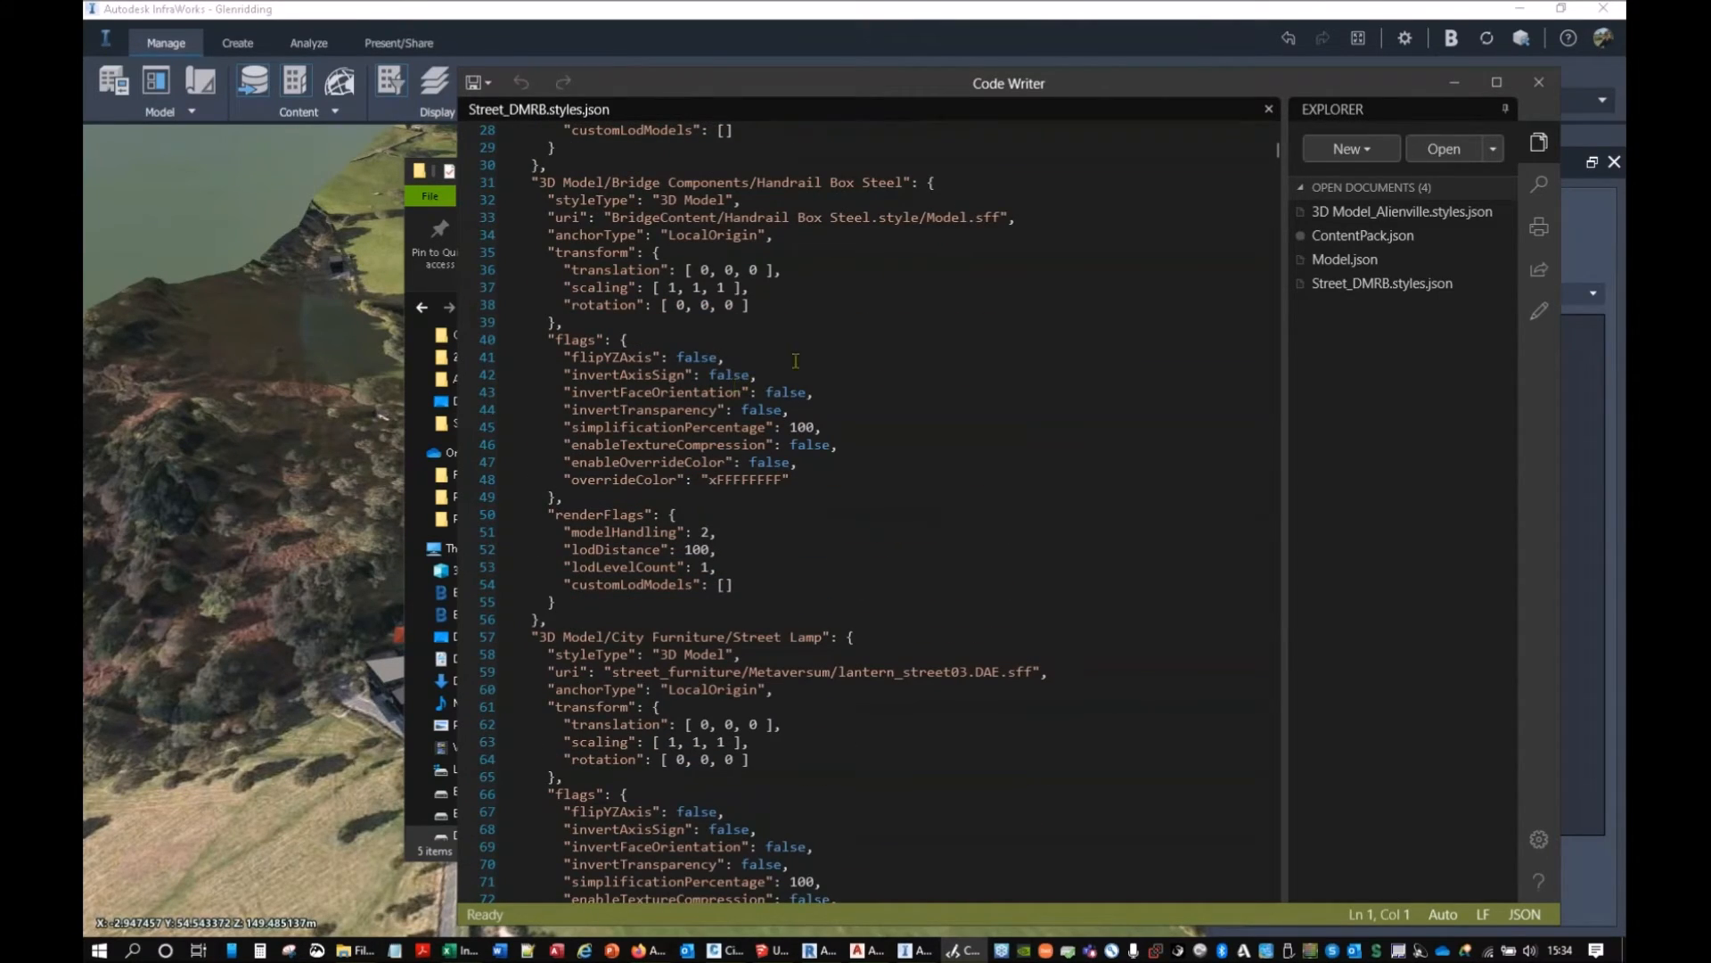
{"action": "left_click_drag", "start_coordinate": [612, 214], "coordinate": [1000, 218]}
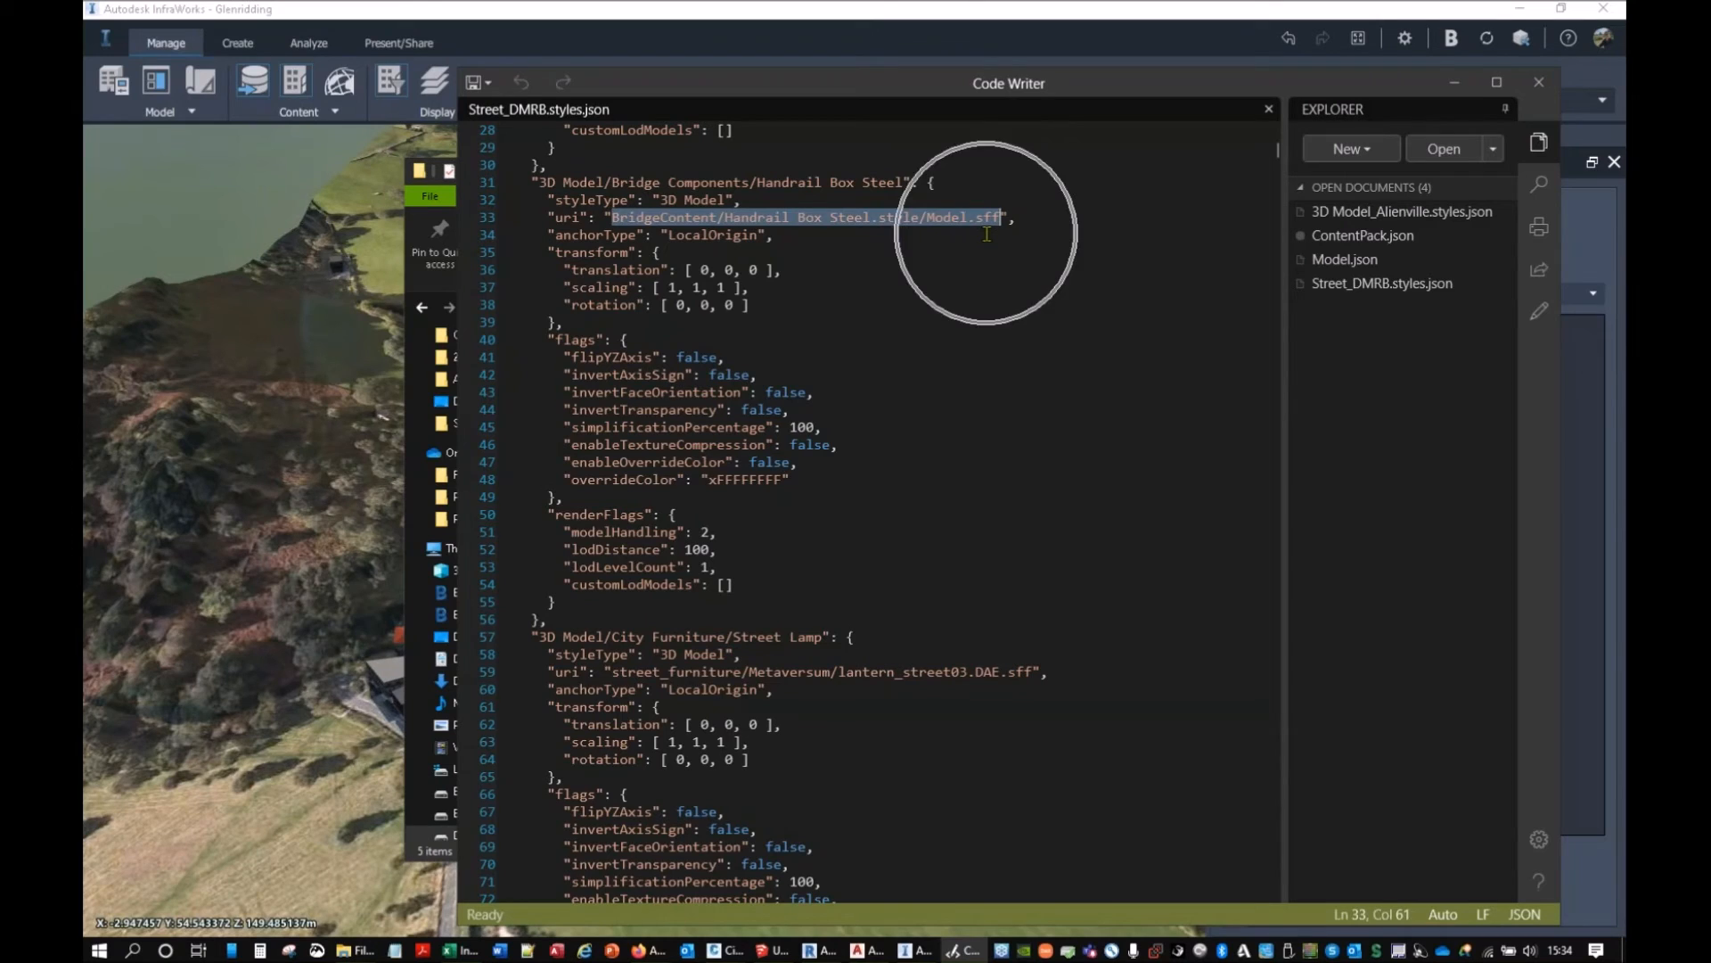
{"action": "left_click", "coordinate": [1539, 82]}
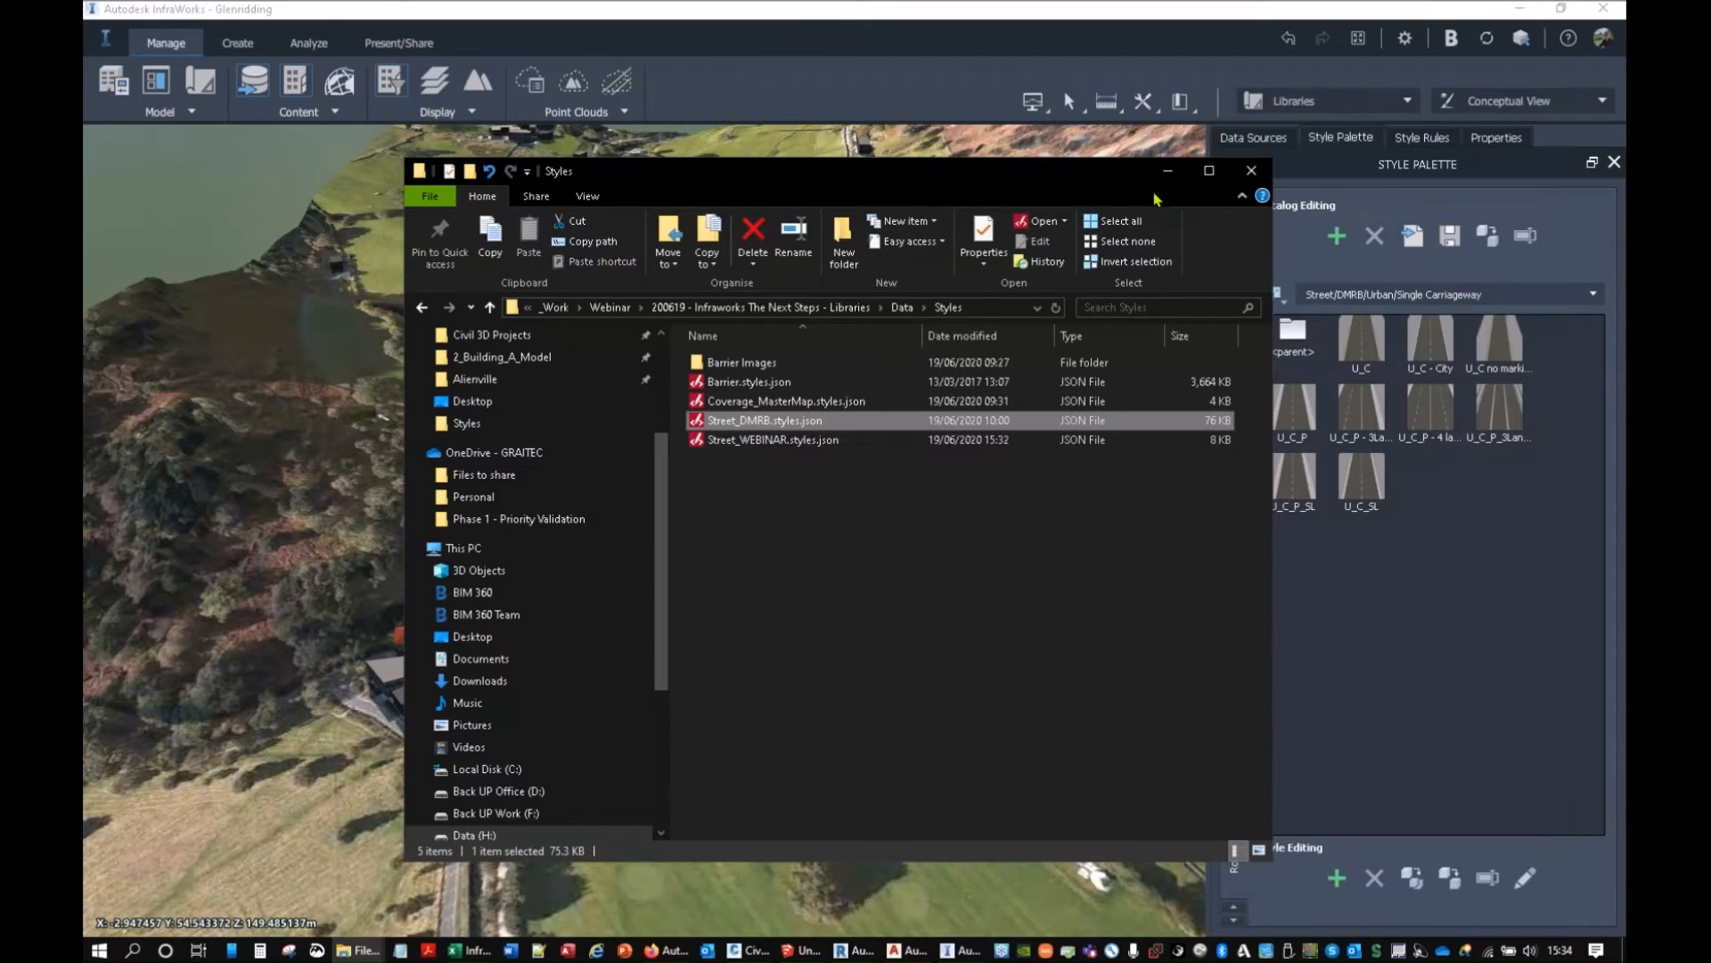
{"action": "left_click", "coordinate": [1168, 171]}
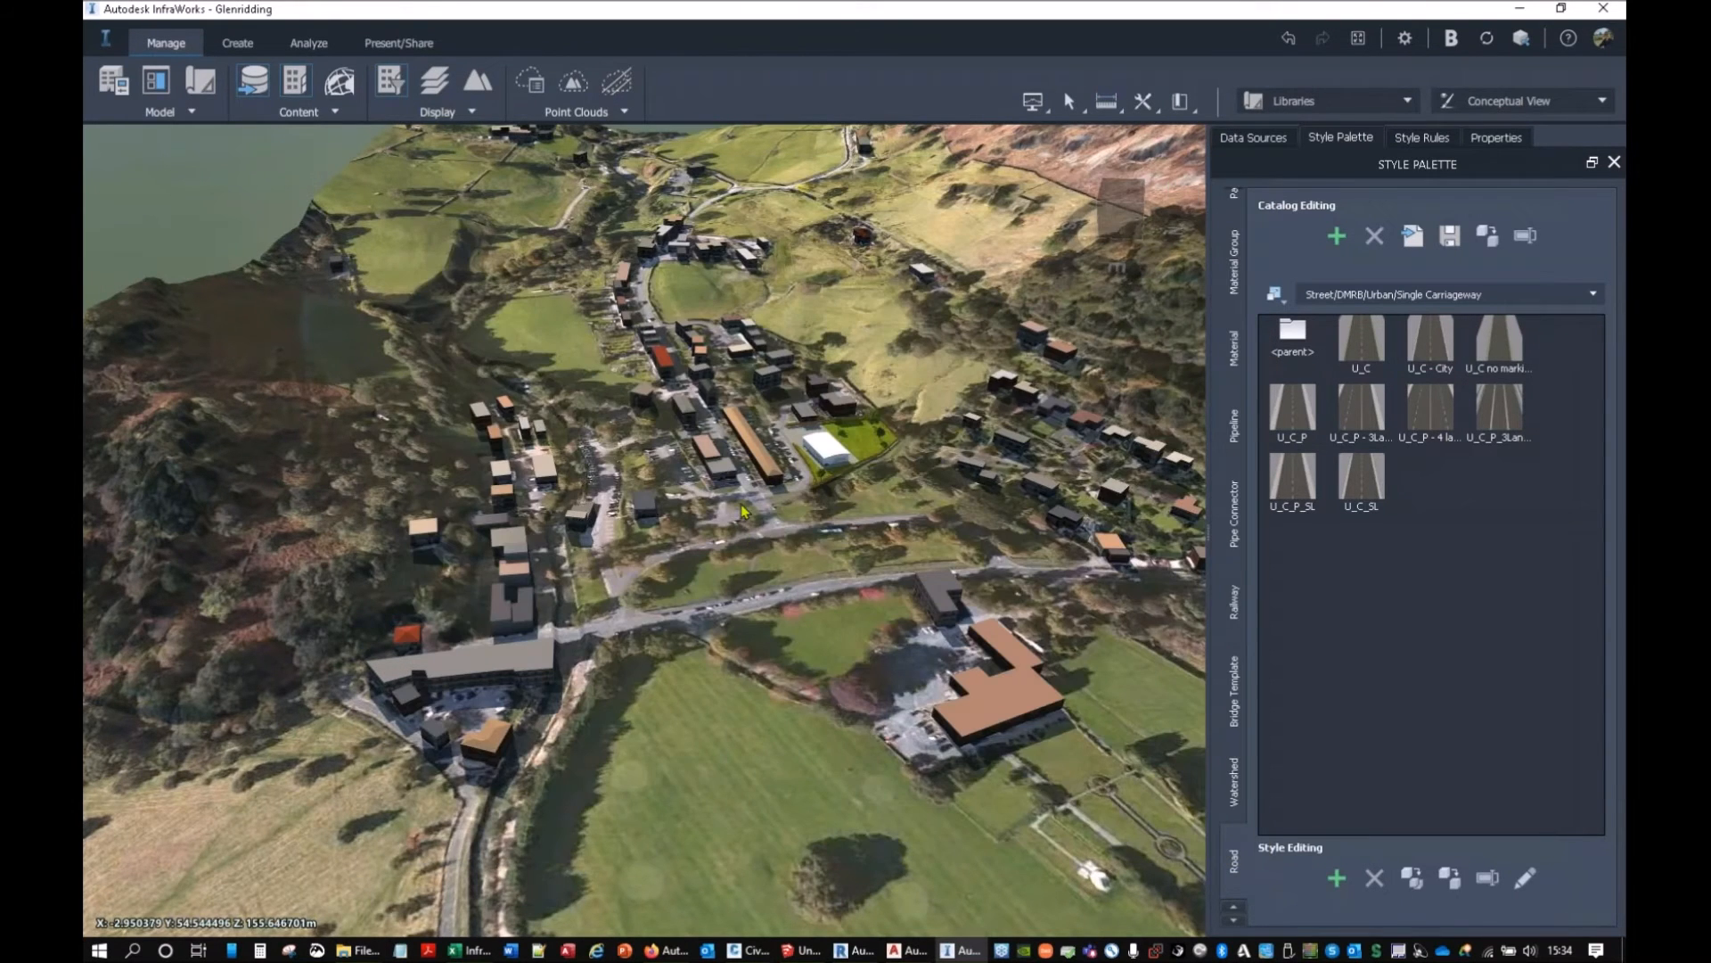
Switch the style palette from road styles to the Coverage catalog and start defining a new coverage style.
{"action": "scroll", "coordinate": [749, 526], "scroll_direction": "down", "scroll_amount": 3}
{"action": "double_click", "coordinate": [1293, 337]}
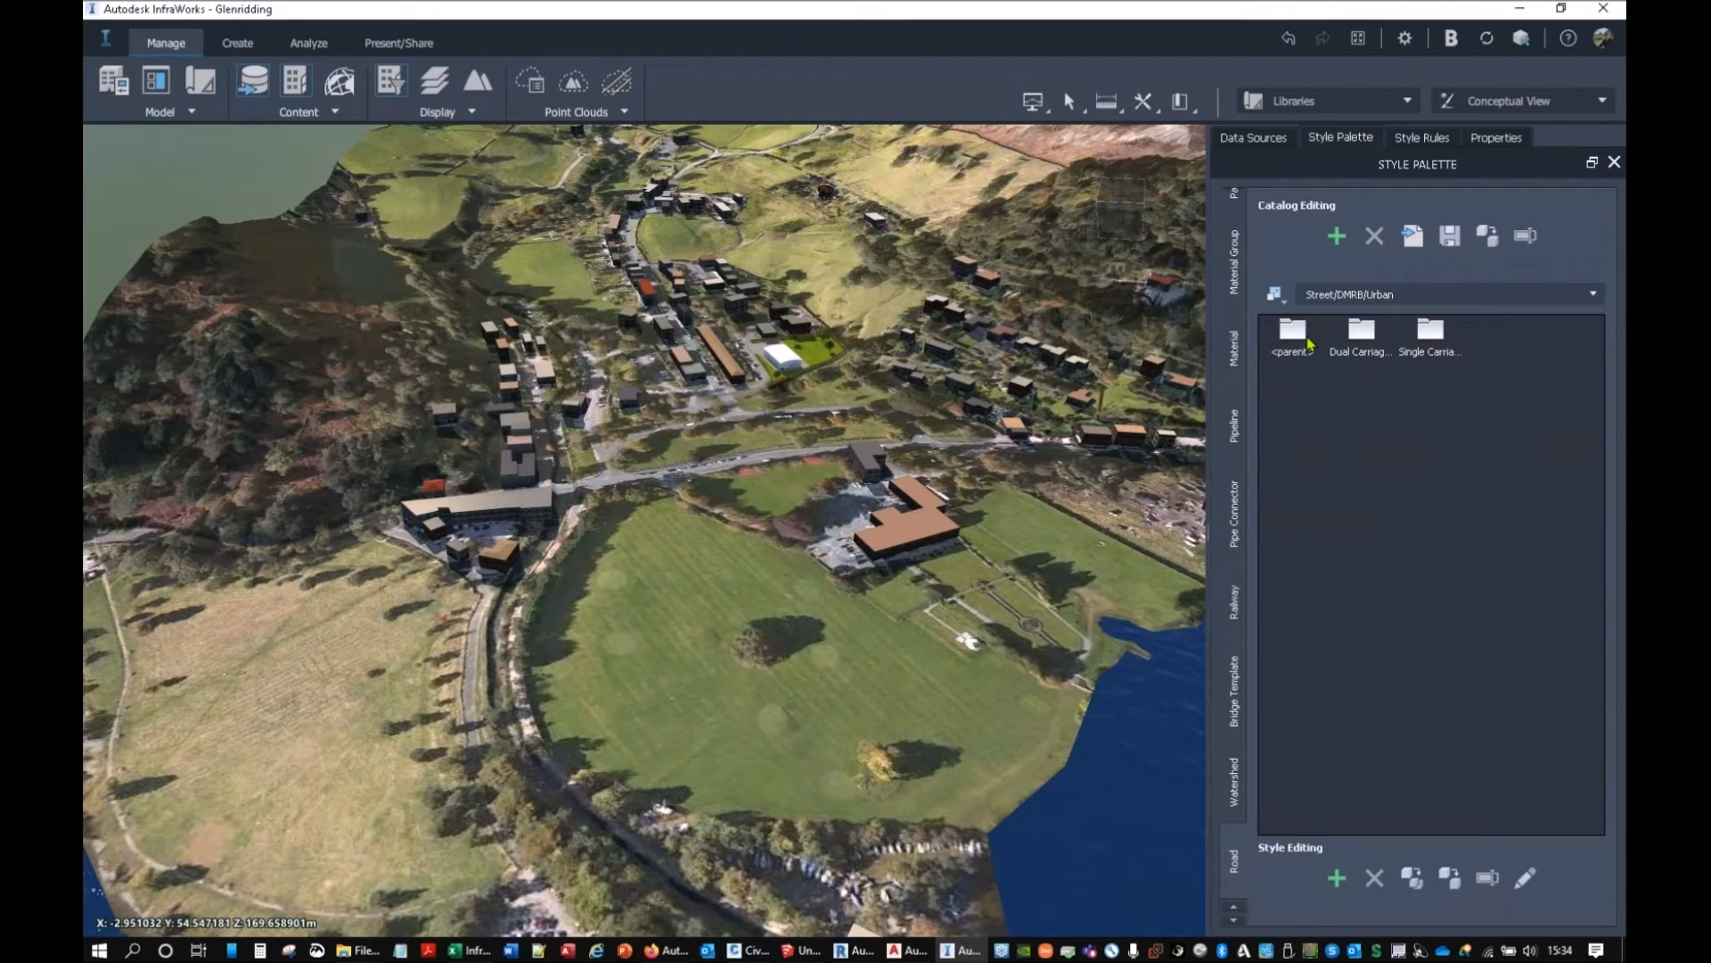
{"action": "scroll", "coordinate": [1247, 300], "scroll_direction": "up", "scroll_amount": 10}
{"action": "scroll", "coordinate": [1247, 303], "scroll_direction": "up", "scroll_amount": 2}
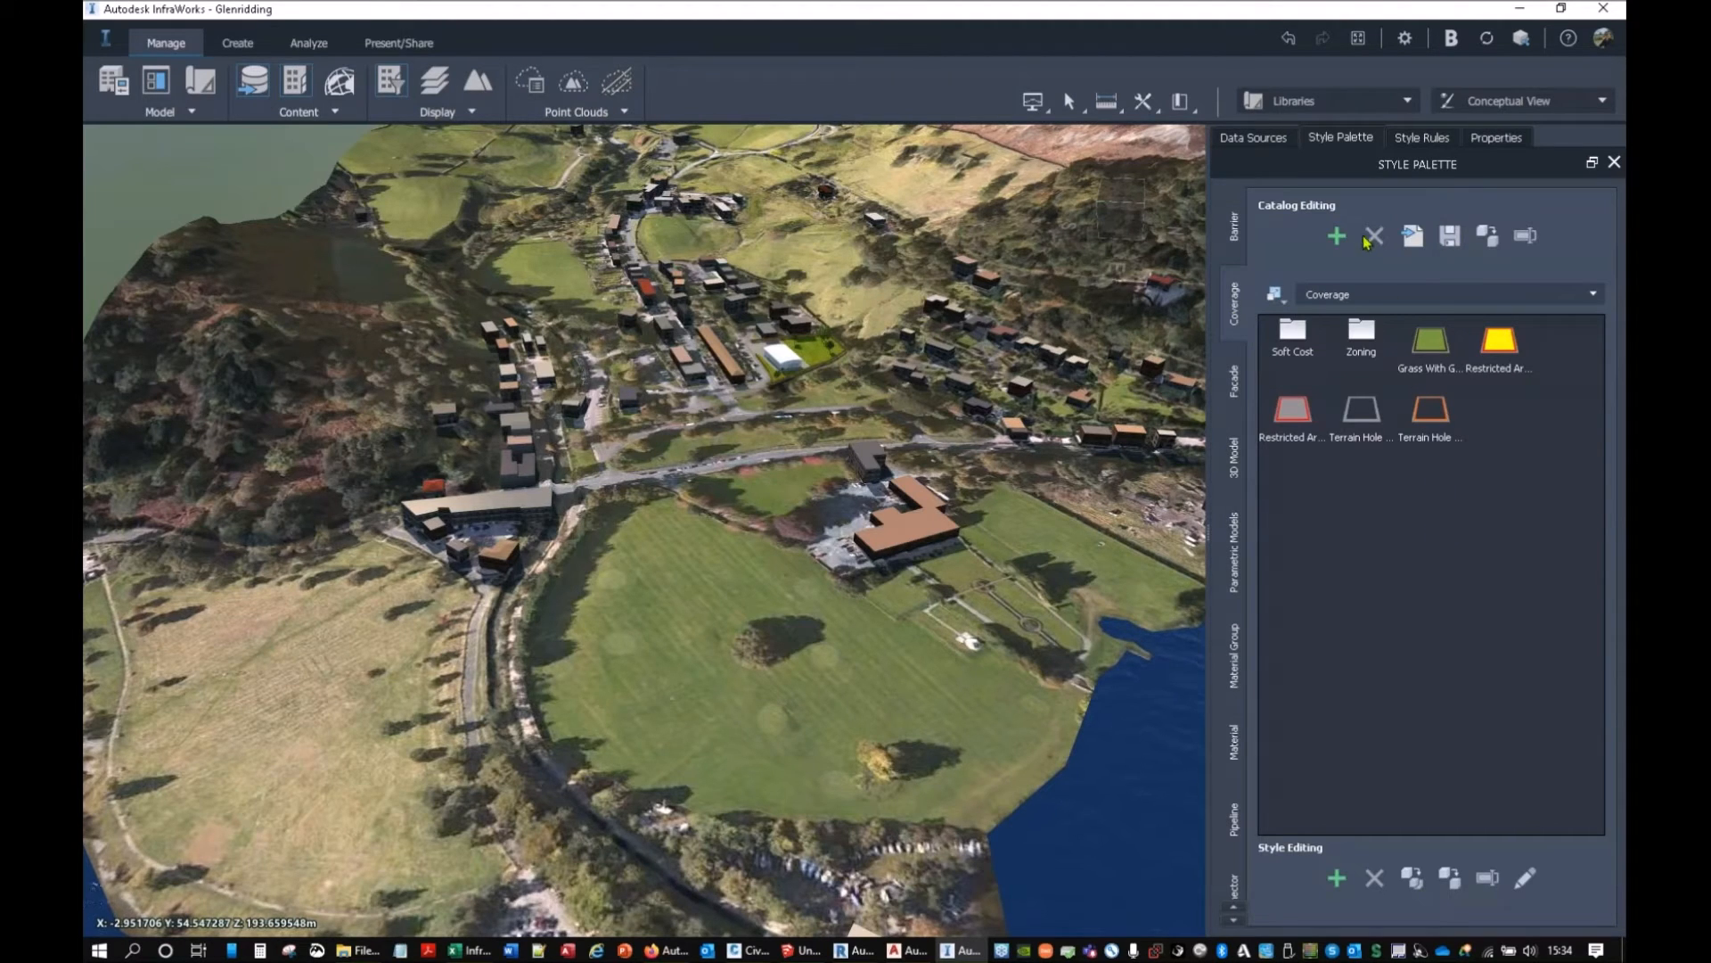
{"action": "left_click", "coordinate": [1336, 878]}
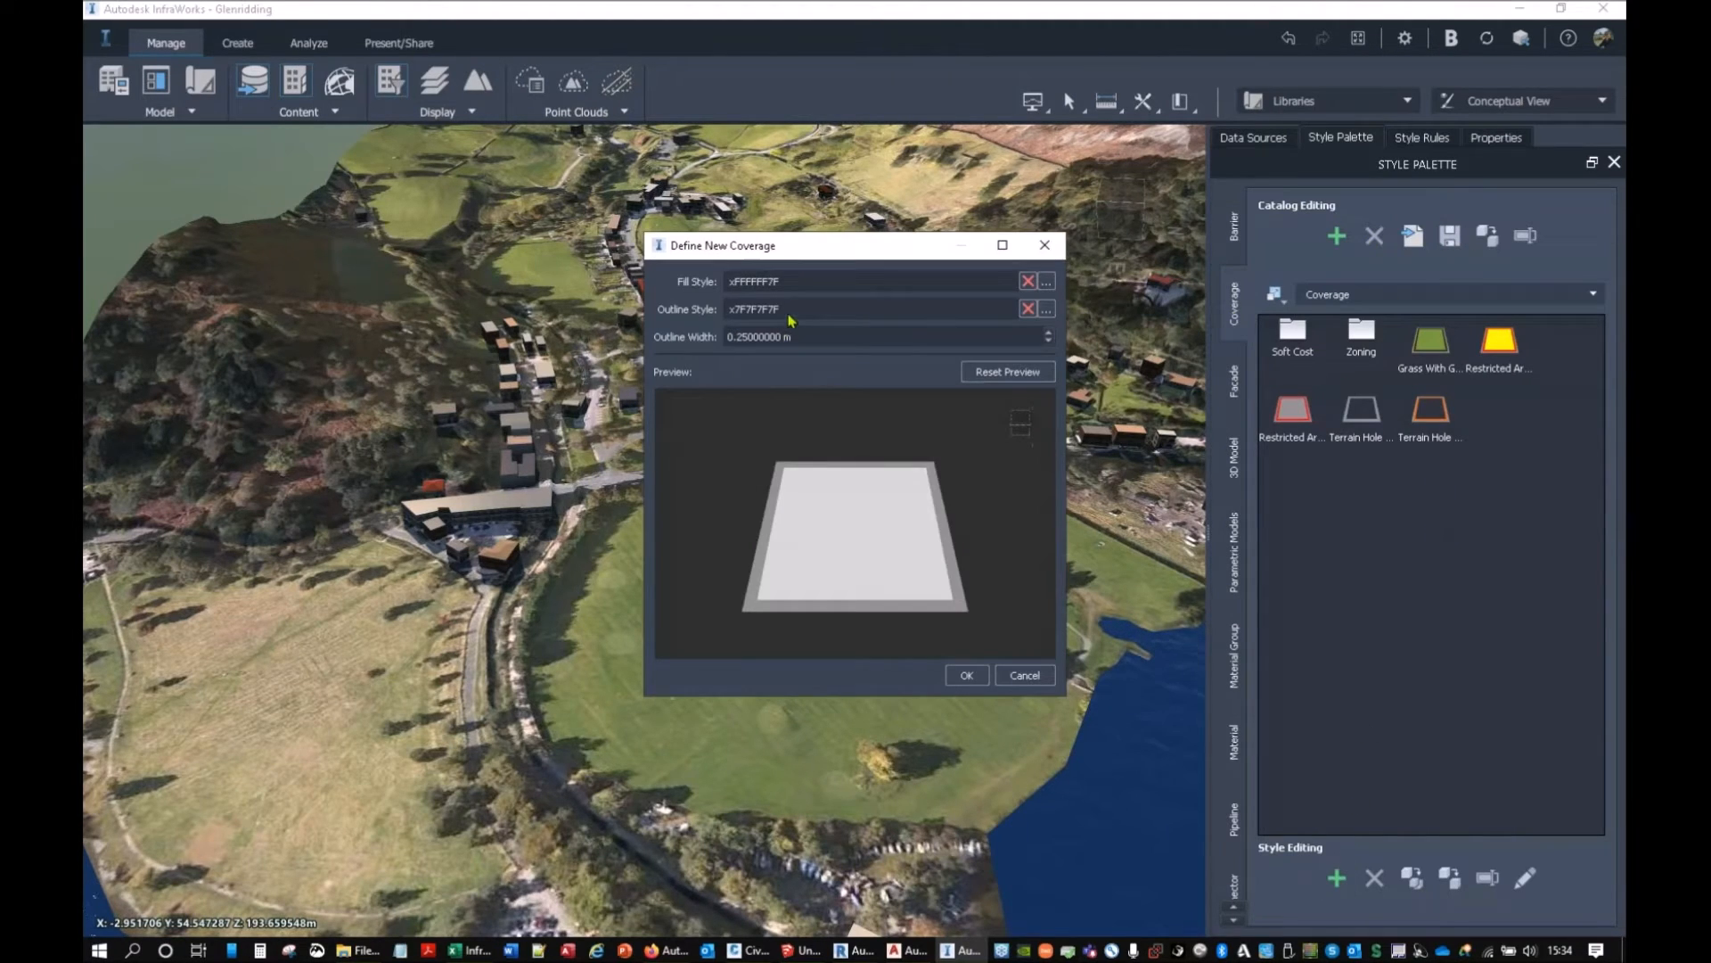
Set the new coverage's fill style to the Stone material from the Terrain materials and inspect its preview.
{"action": "left_click", "coordinate": [1046, 280]}
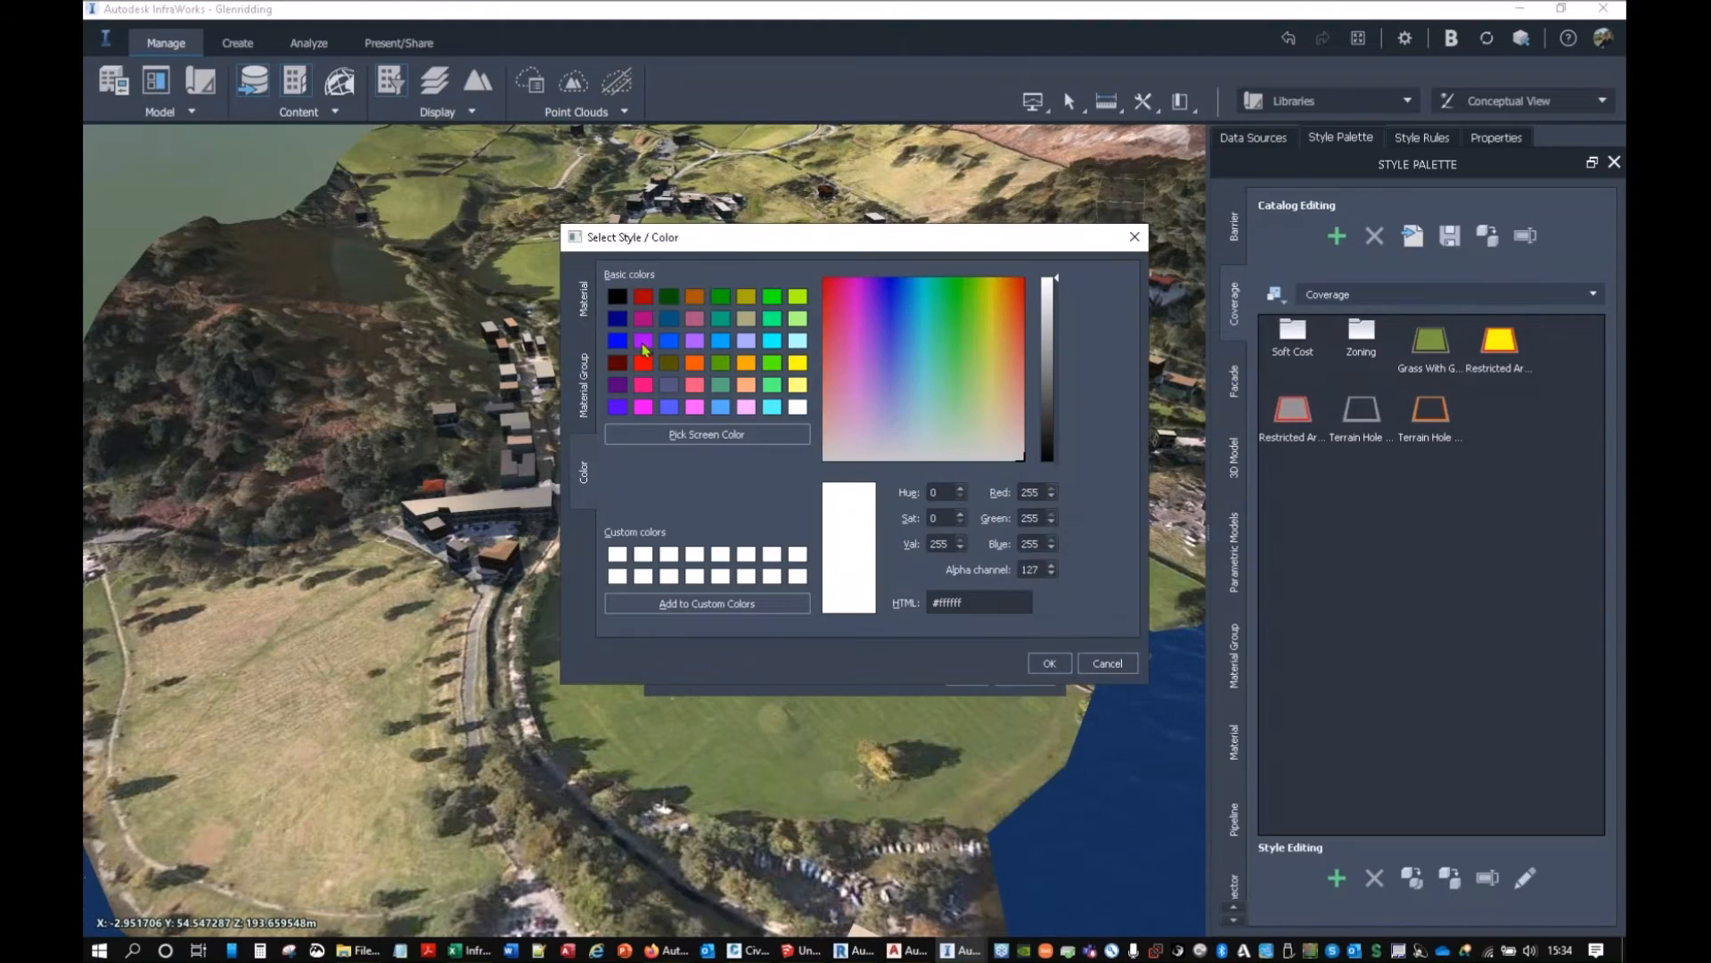
{"action": "left_click", "coordinate": [594, 385]}
{"action": "left_click", "coordinate": [587, 329]}
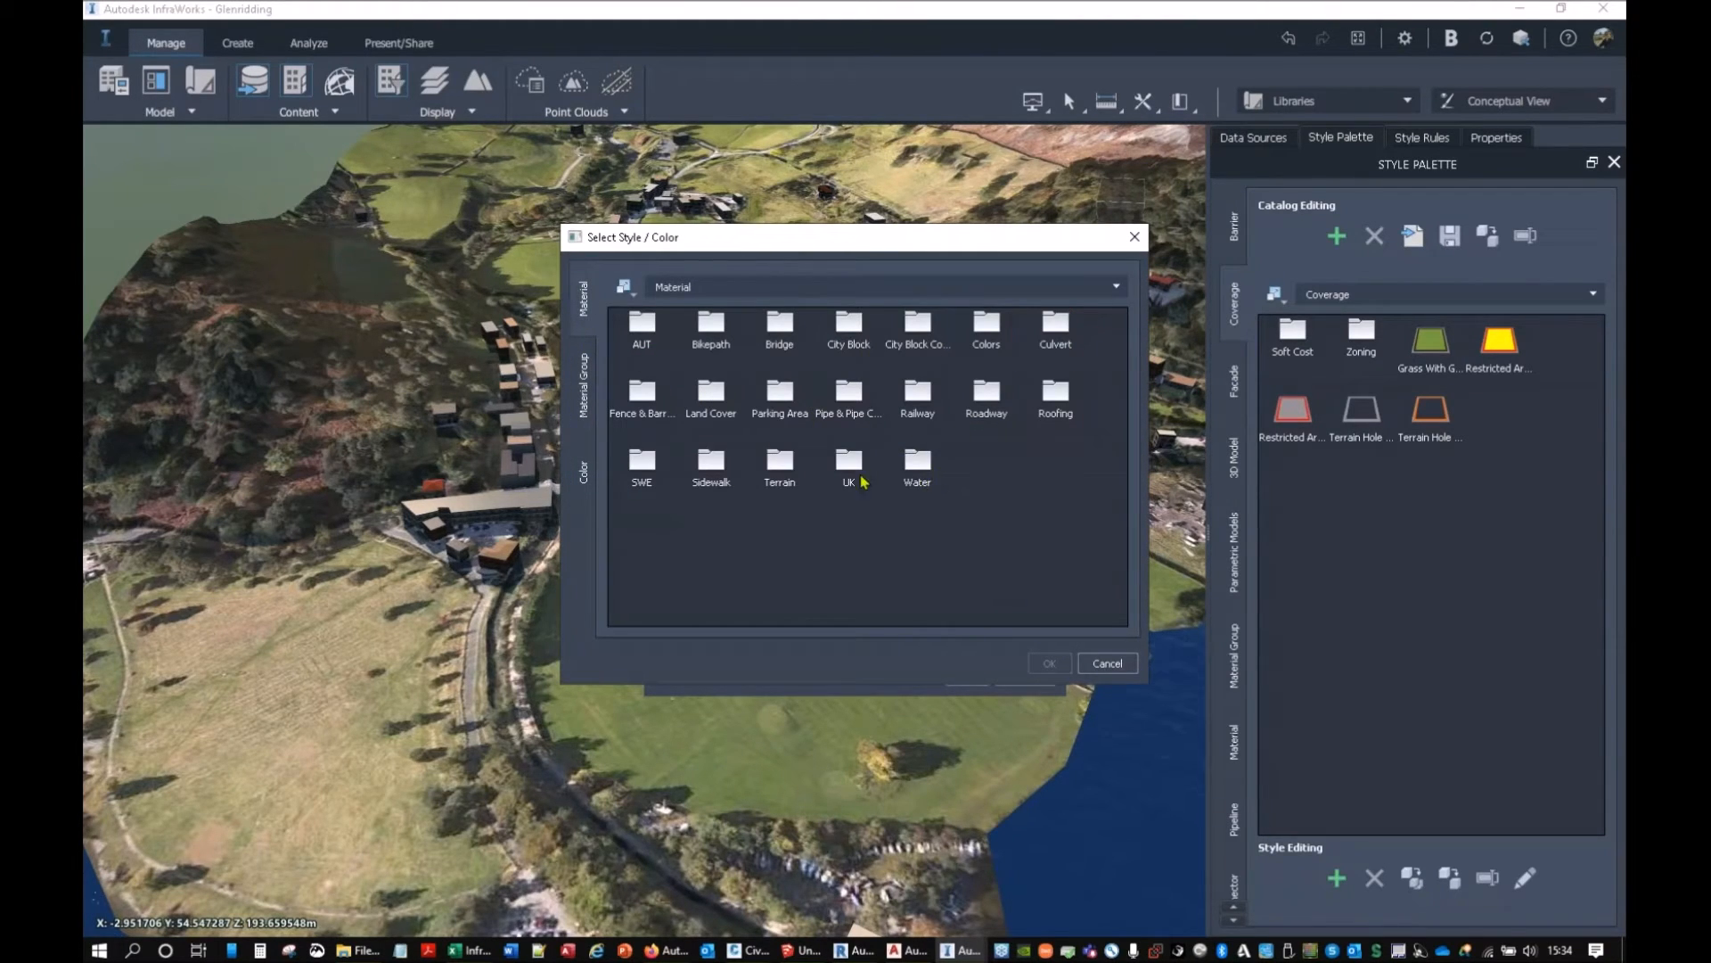
{"action": "double_click", "coordinate": [778, 481]}
{"action": "left_click", "coordinate": [777, 406]}
{"action": "left_click", "coordinate": [1048, 661]}
{"action": "left_click_drag", "start_coordinate": [806, 573], "coordinate": [802, 530]}
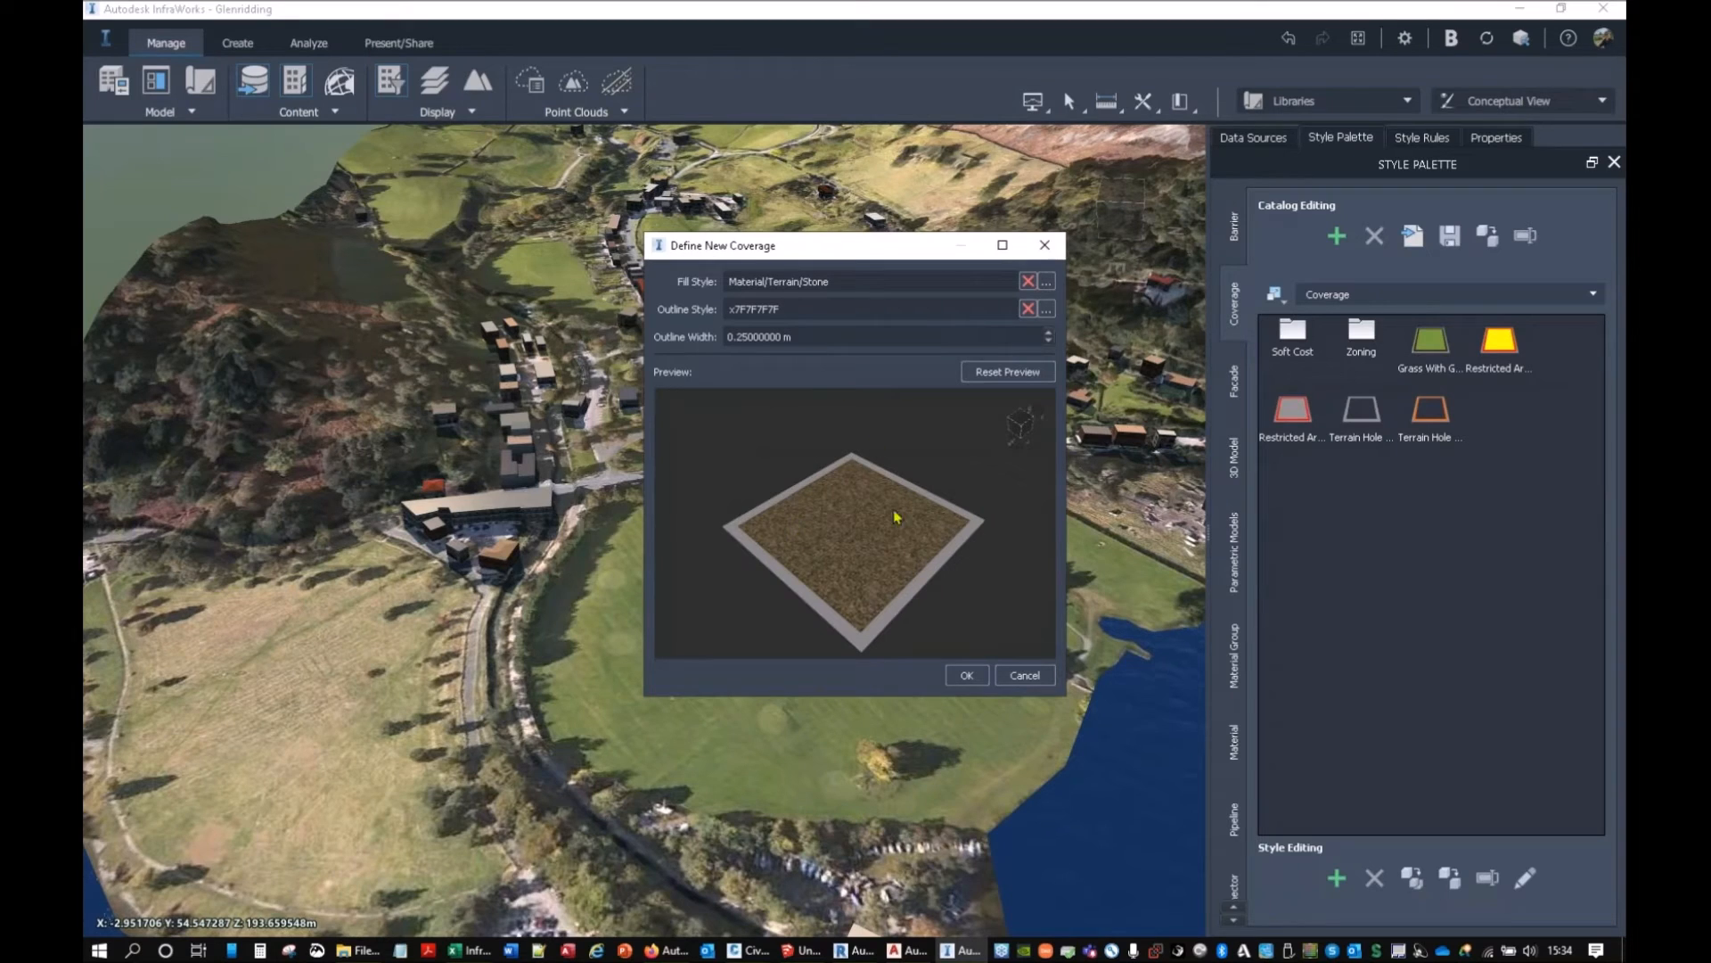
Clear the new coverage's outline style and set its outline width to 0 m.
{"action": "left_click", "coordinate": [1028, 309]}
{"action": "left_click_drag", "start_coordinate": [902, 424], "coordinate": [959, 432]}
{"action": "left_click", "coordinate": [1049, 343]}
{"action": "mouse_move", "coordinate": [833, 535]}
{"action": "left_mouse_down"}
{"action": "mouse_move", "coordinate": [803, 543]}
{"action": "mouse_move", "coordinate": [847, 523]}
{"action": "left_mouse_up"}
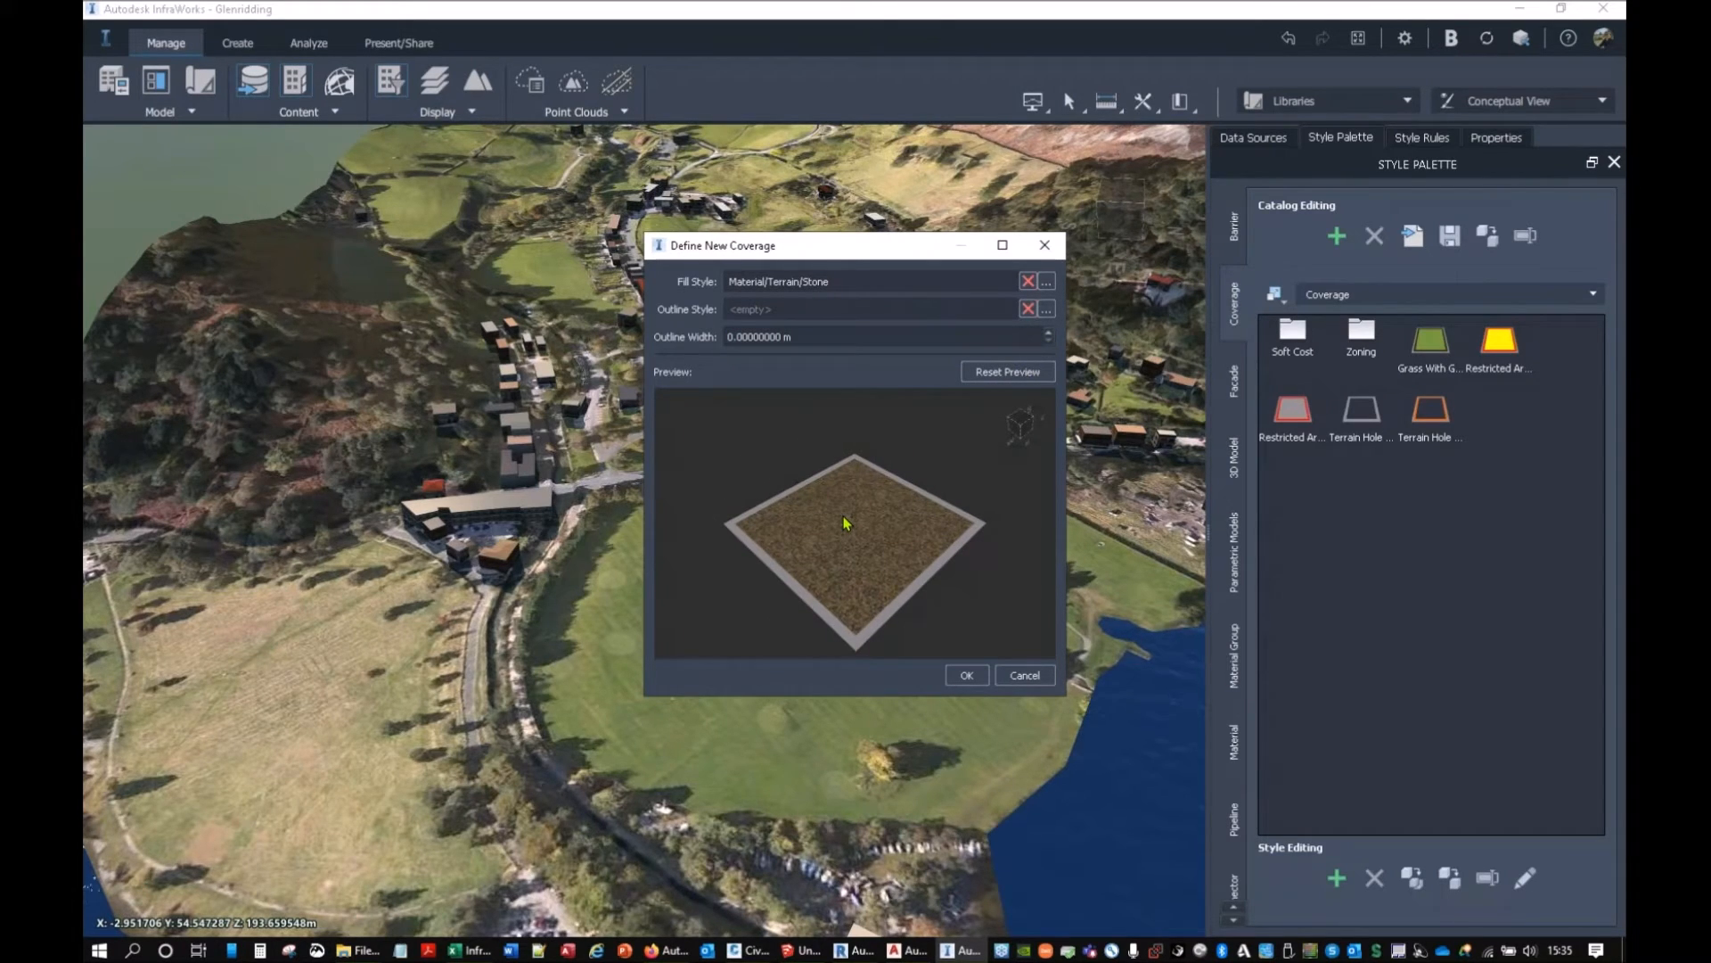
Discard the new coverage style definition.
{"action": "left_click", "coordinate": [1025, 674]}
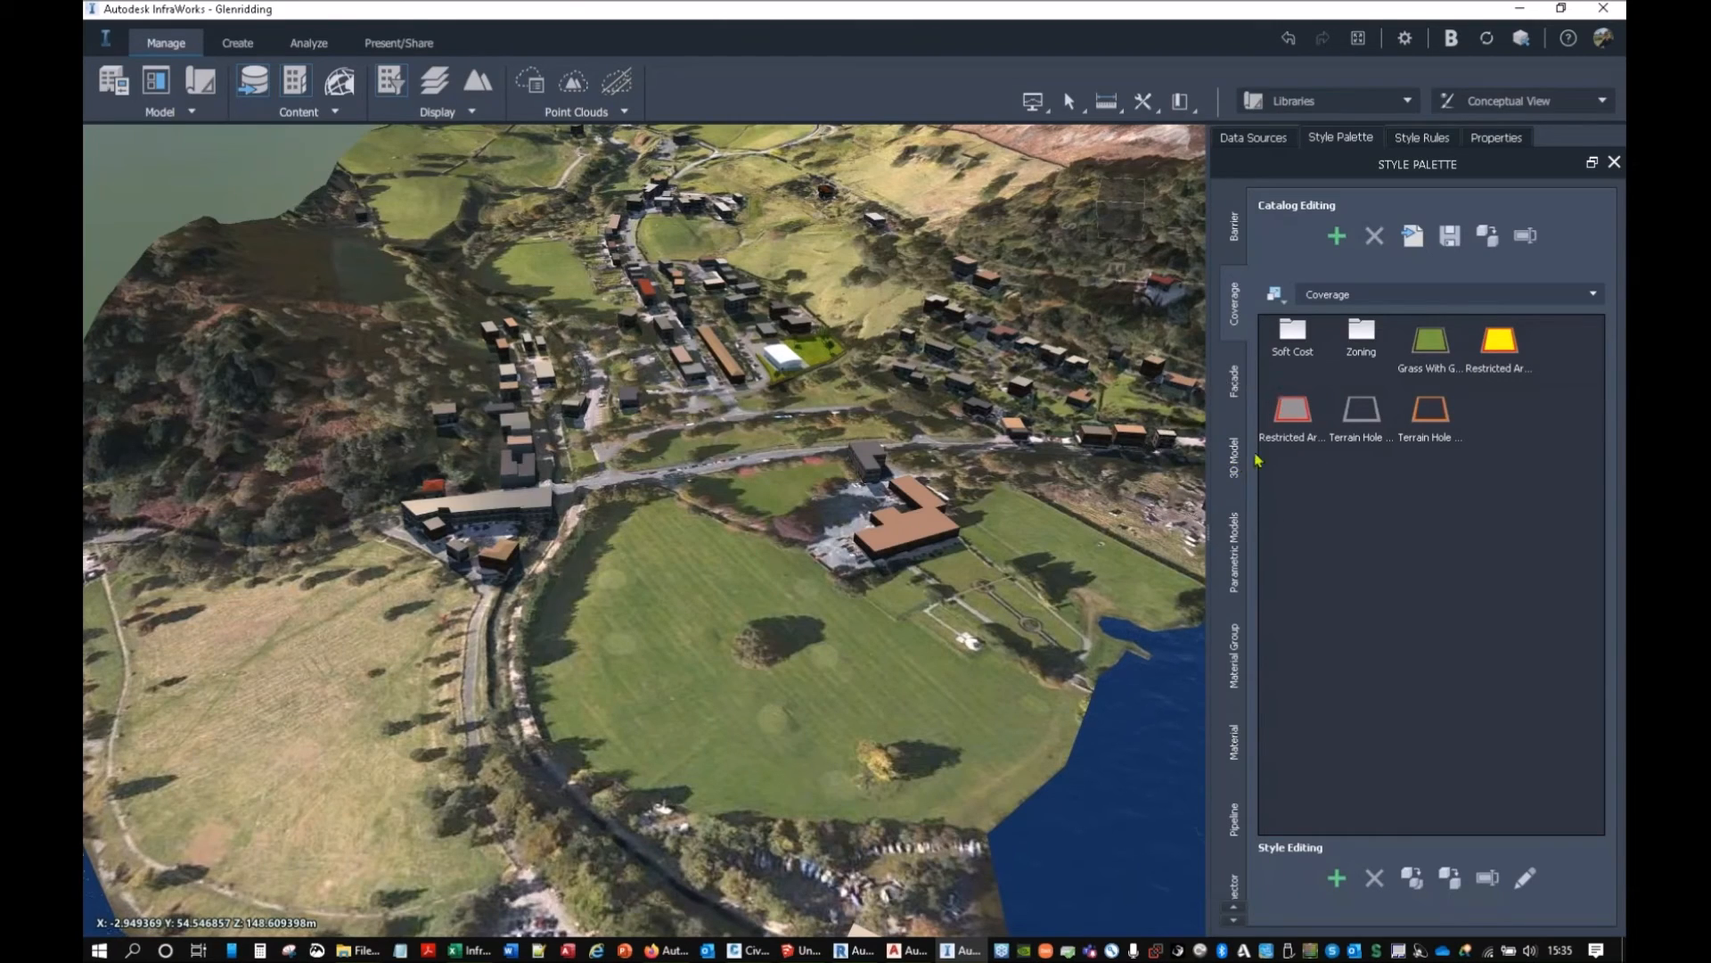
{"action": "left_click_drag", "start_coordinate": [822, 595], "coordinate": [804, 639]}
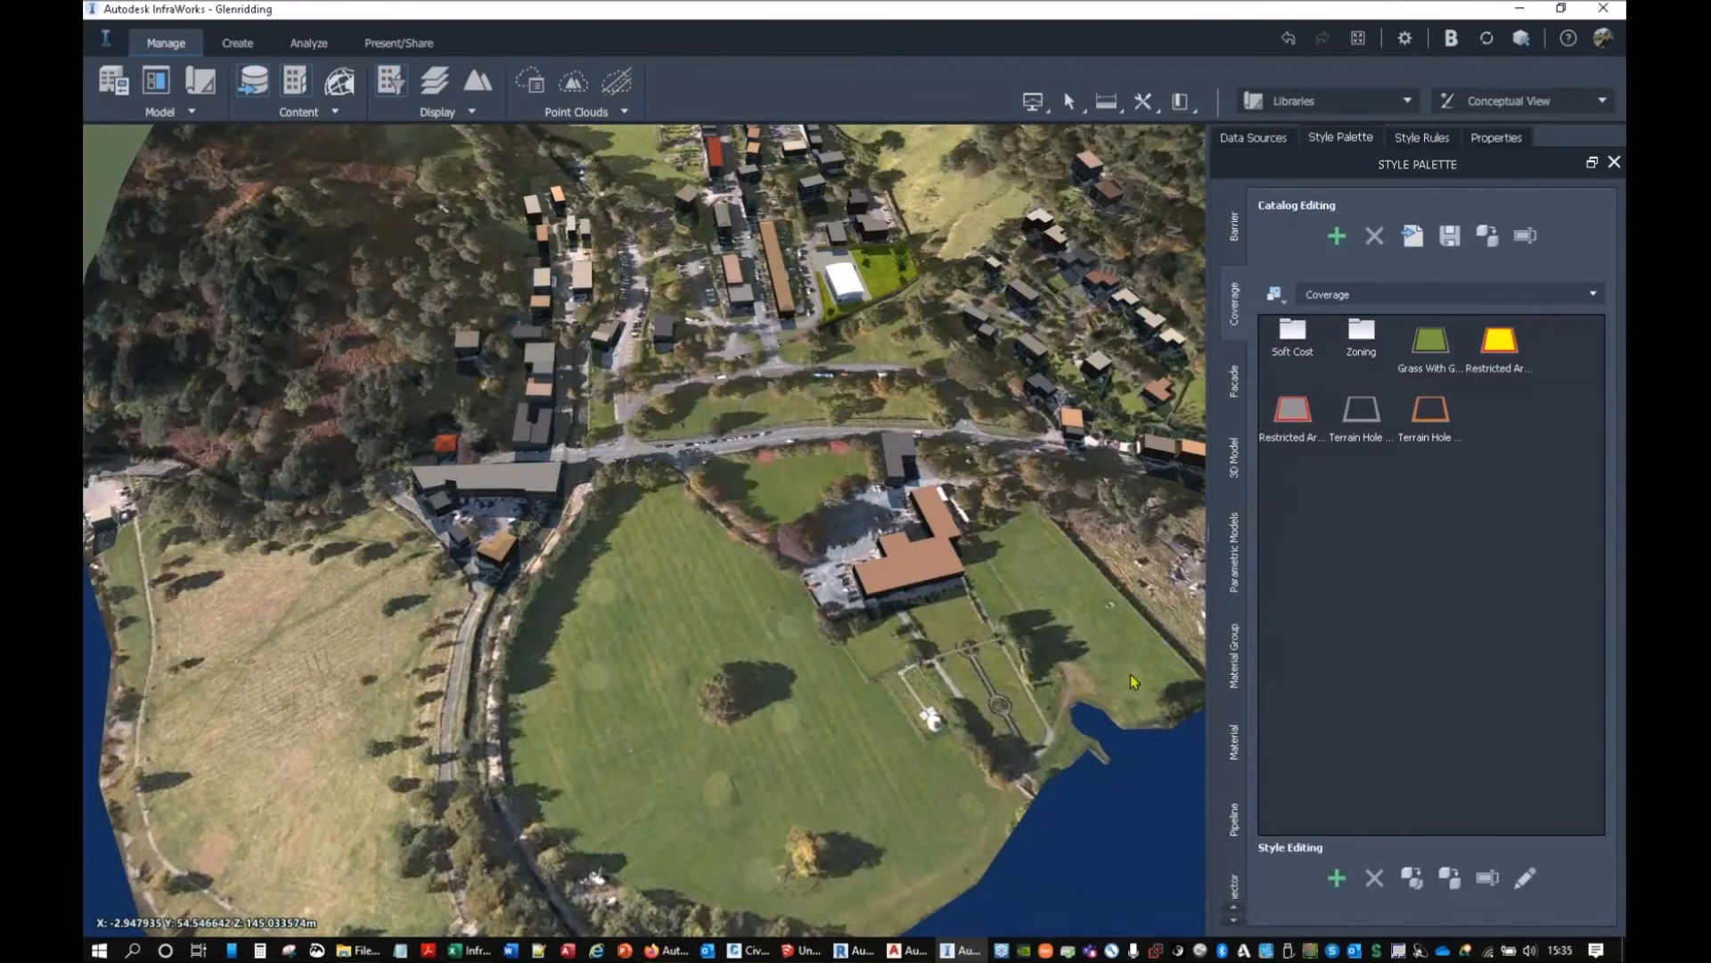
{"action": "middle_click_drag", "start_coordinate": [700, 599], "coordinate": [720, 674]}
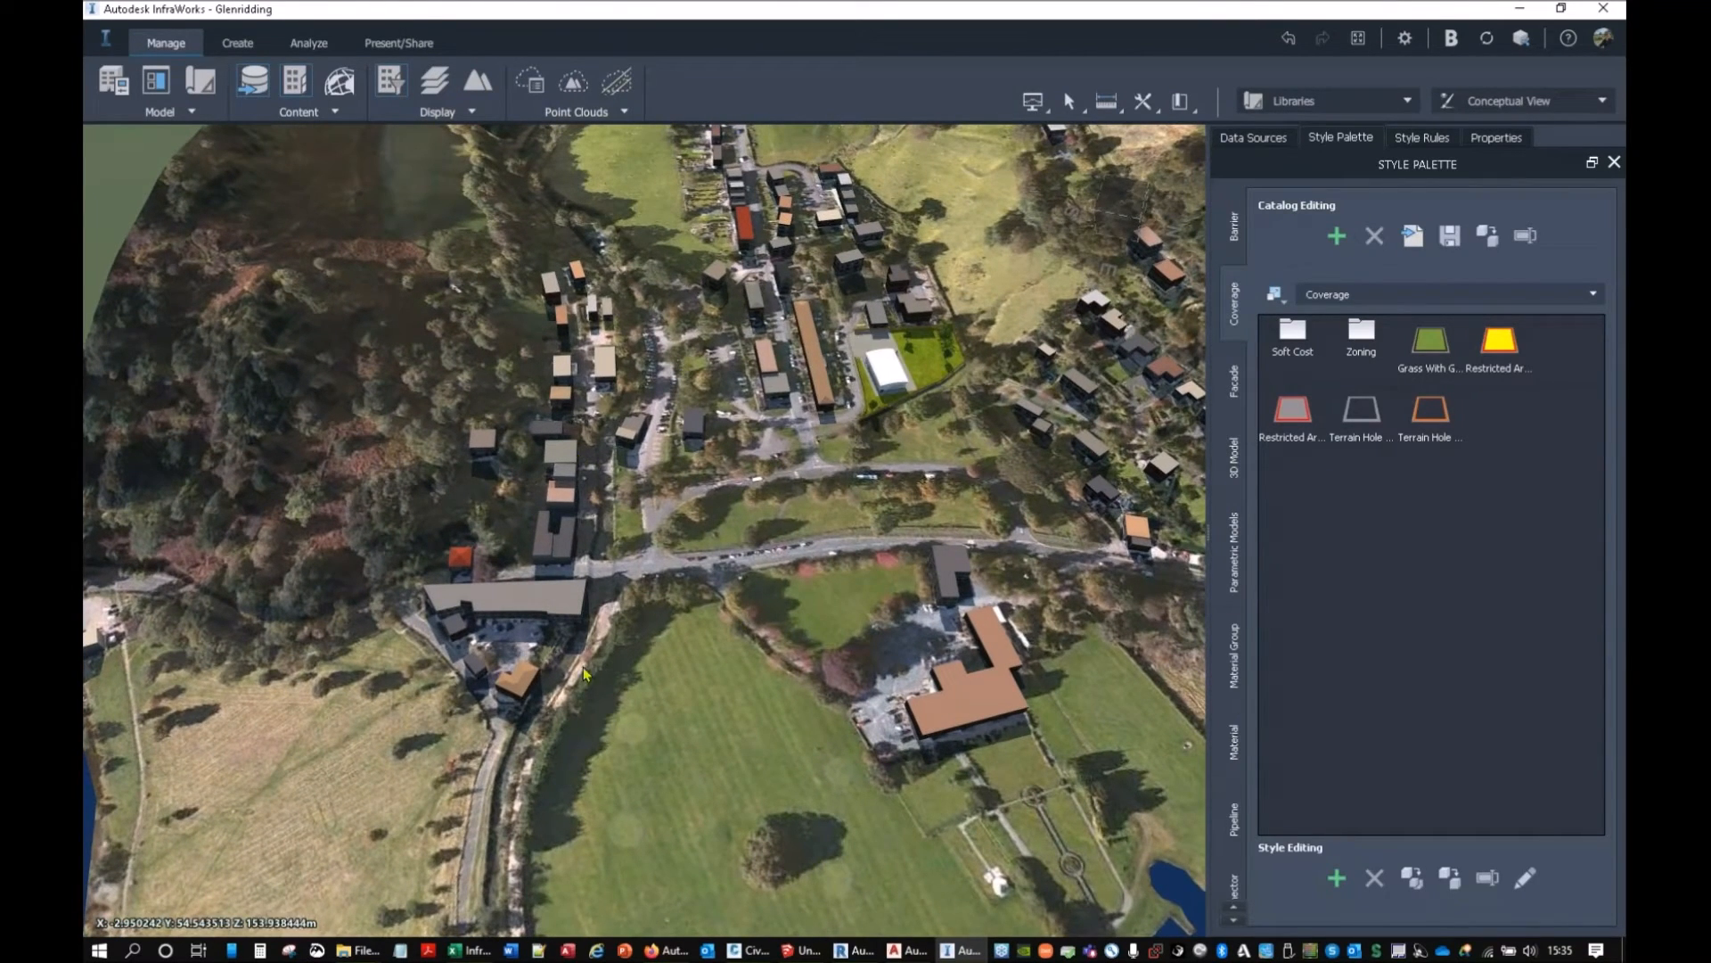
Switch to File Explorer and open the MapData folder inside the webinar's Data folder.
{"action": "mouse_move", "coordinate": [361, 950]}
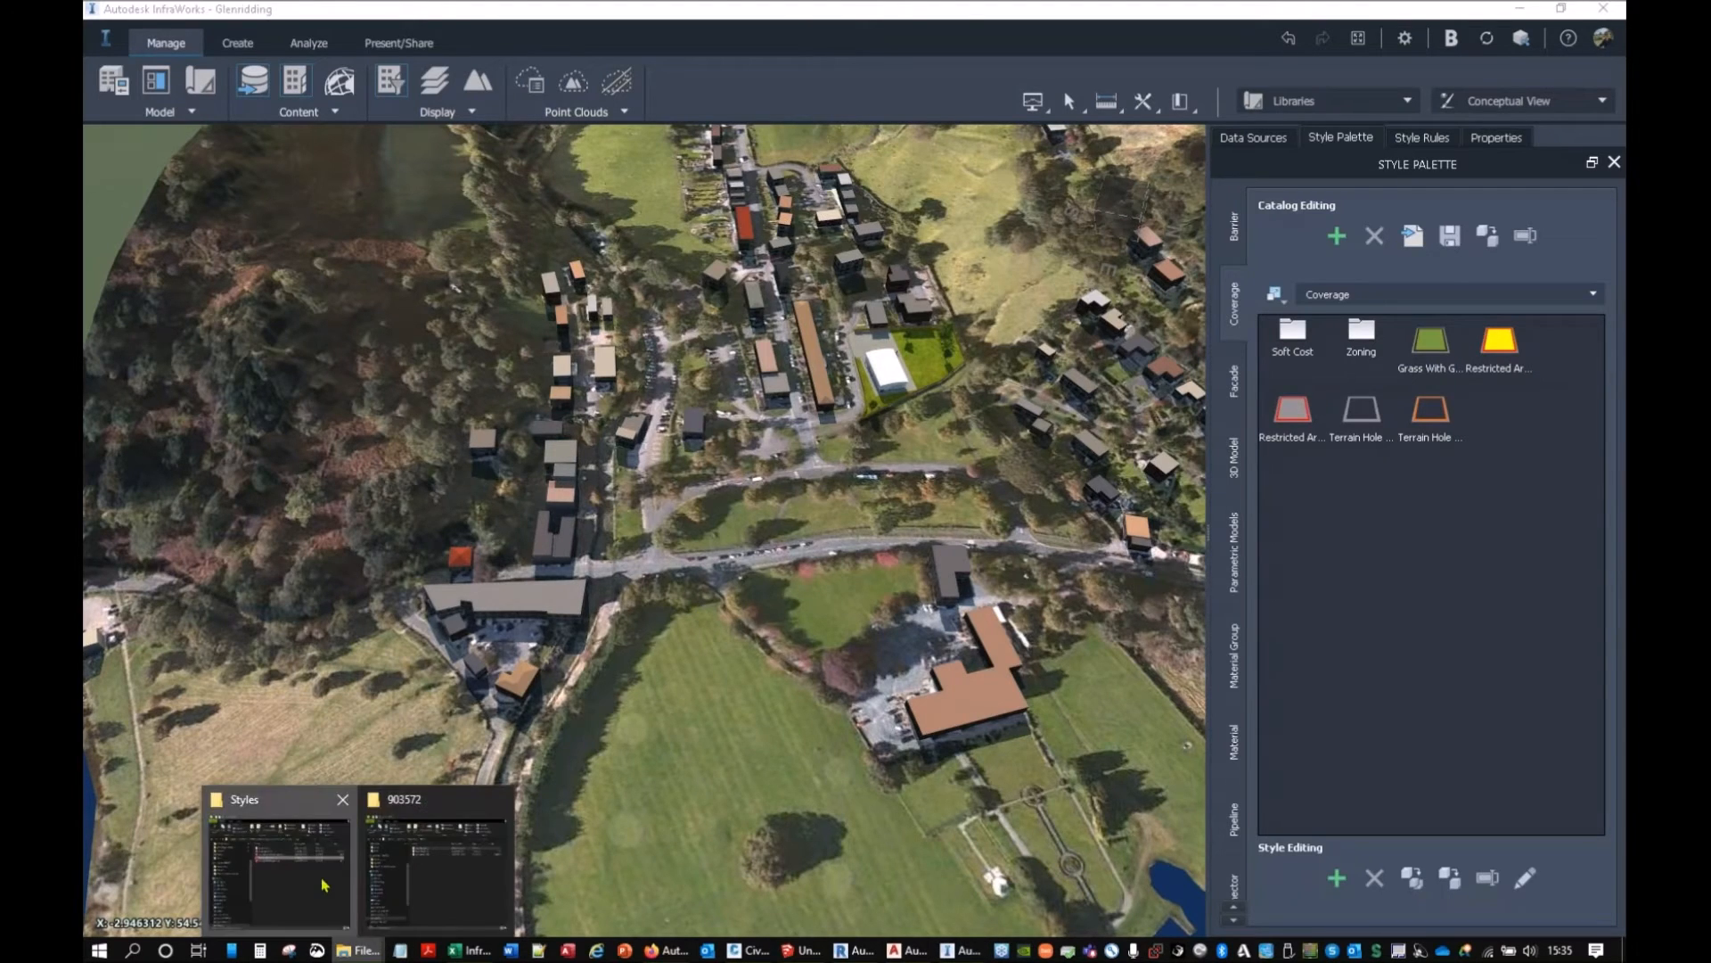
{"action": "left_click", "coordinate": [326, 885]}
{"action": "left_click", "coordinate": [902, 307]}
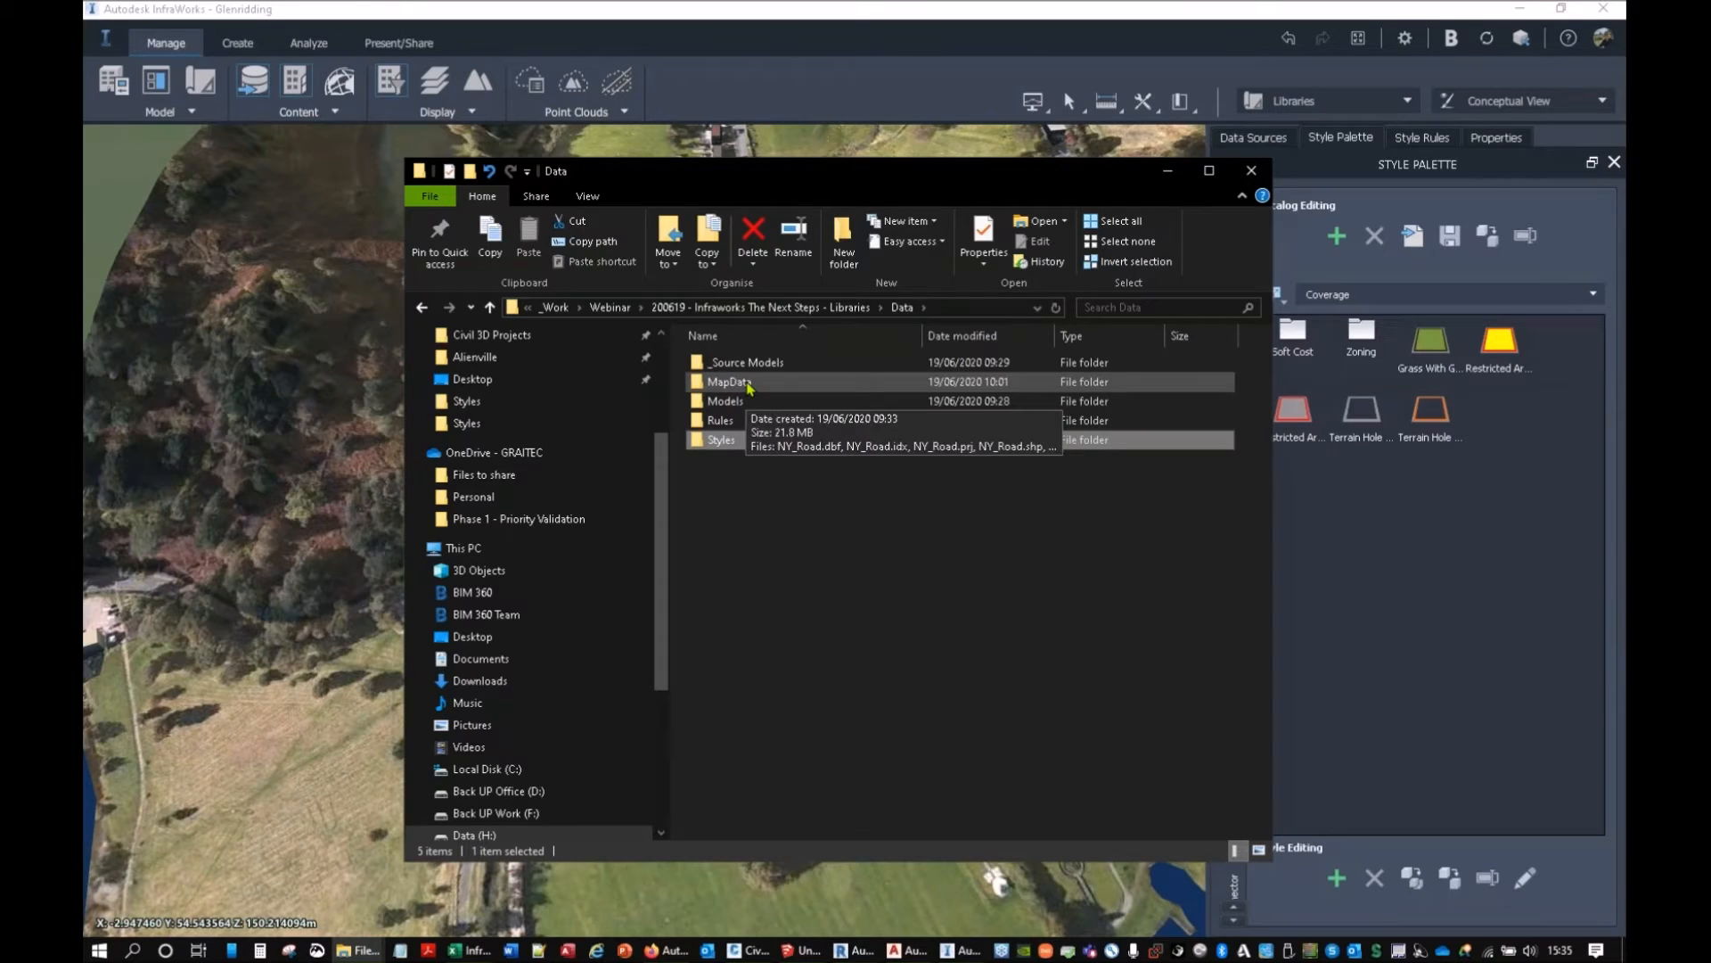
{"action": "double_click", "coordinate": [766, 381]}
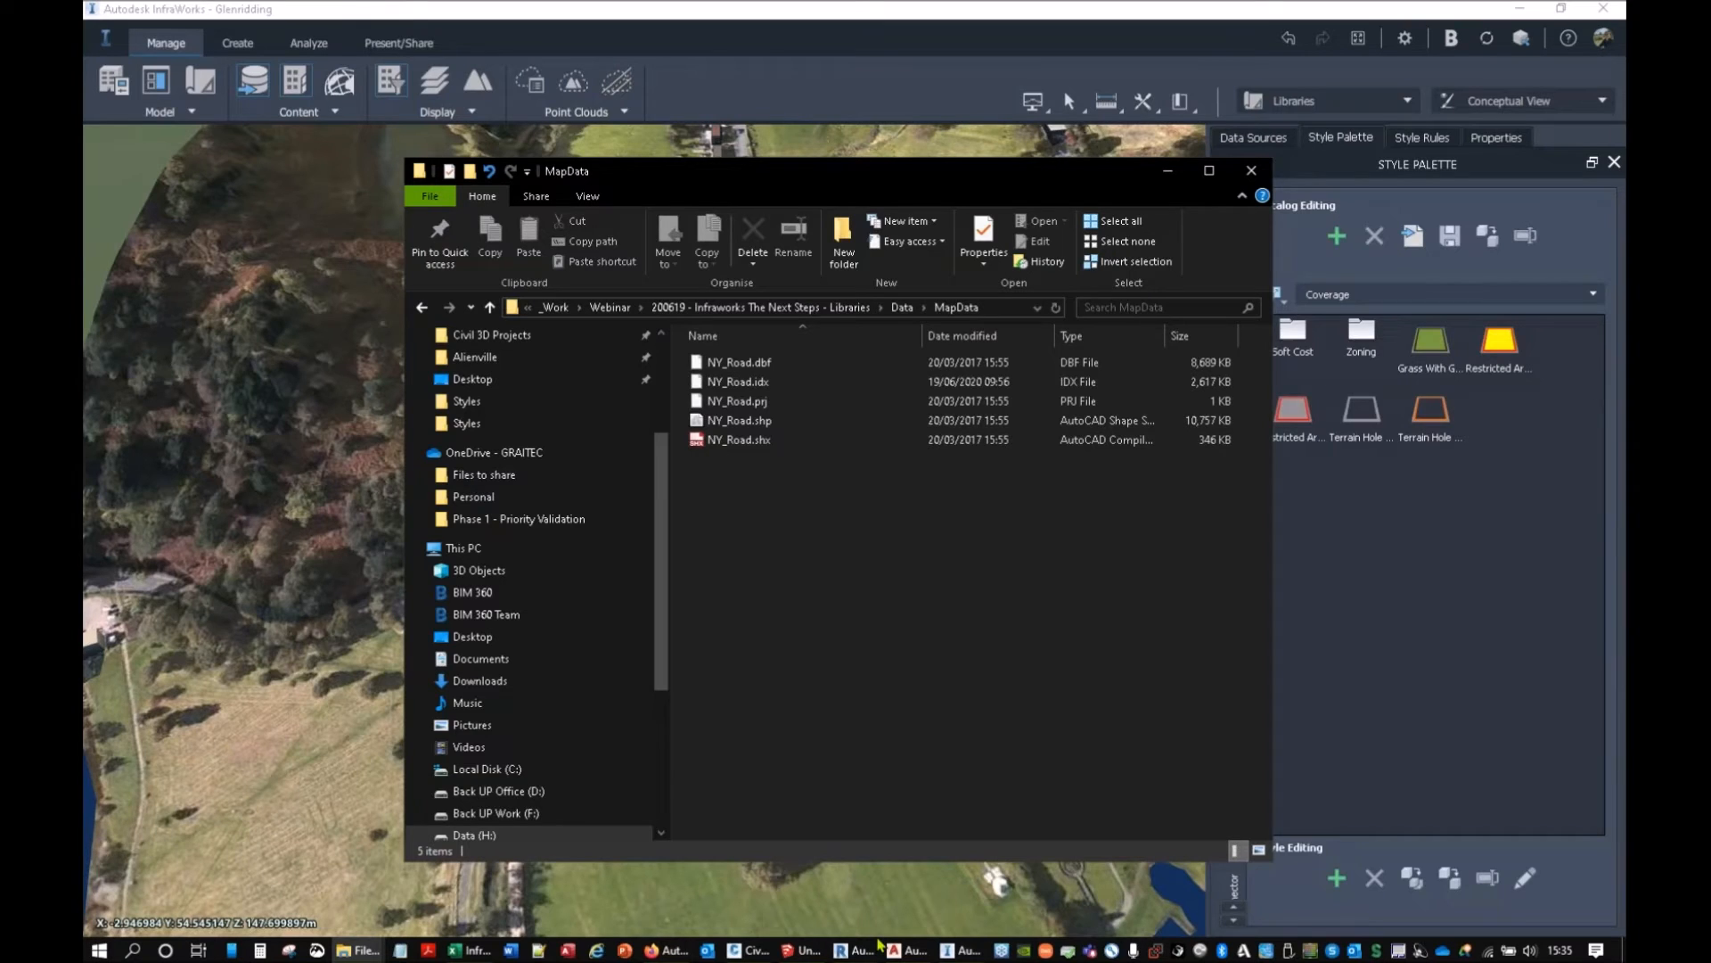
Switch to AutoCAD Map 3D and examine the road numbers and classifications in the NY_Road data table.
{"action": "left_click", "coordinate": [904, 950]}
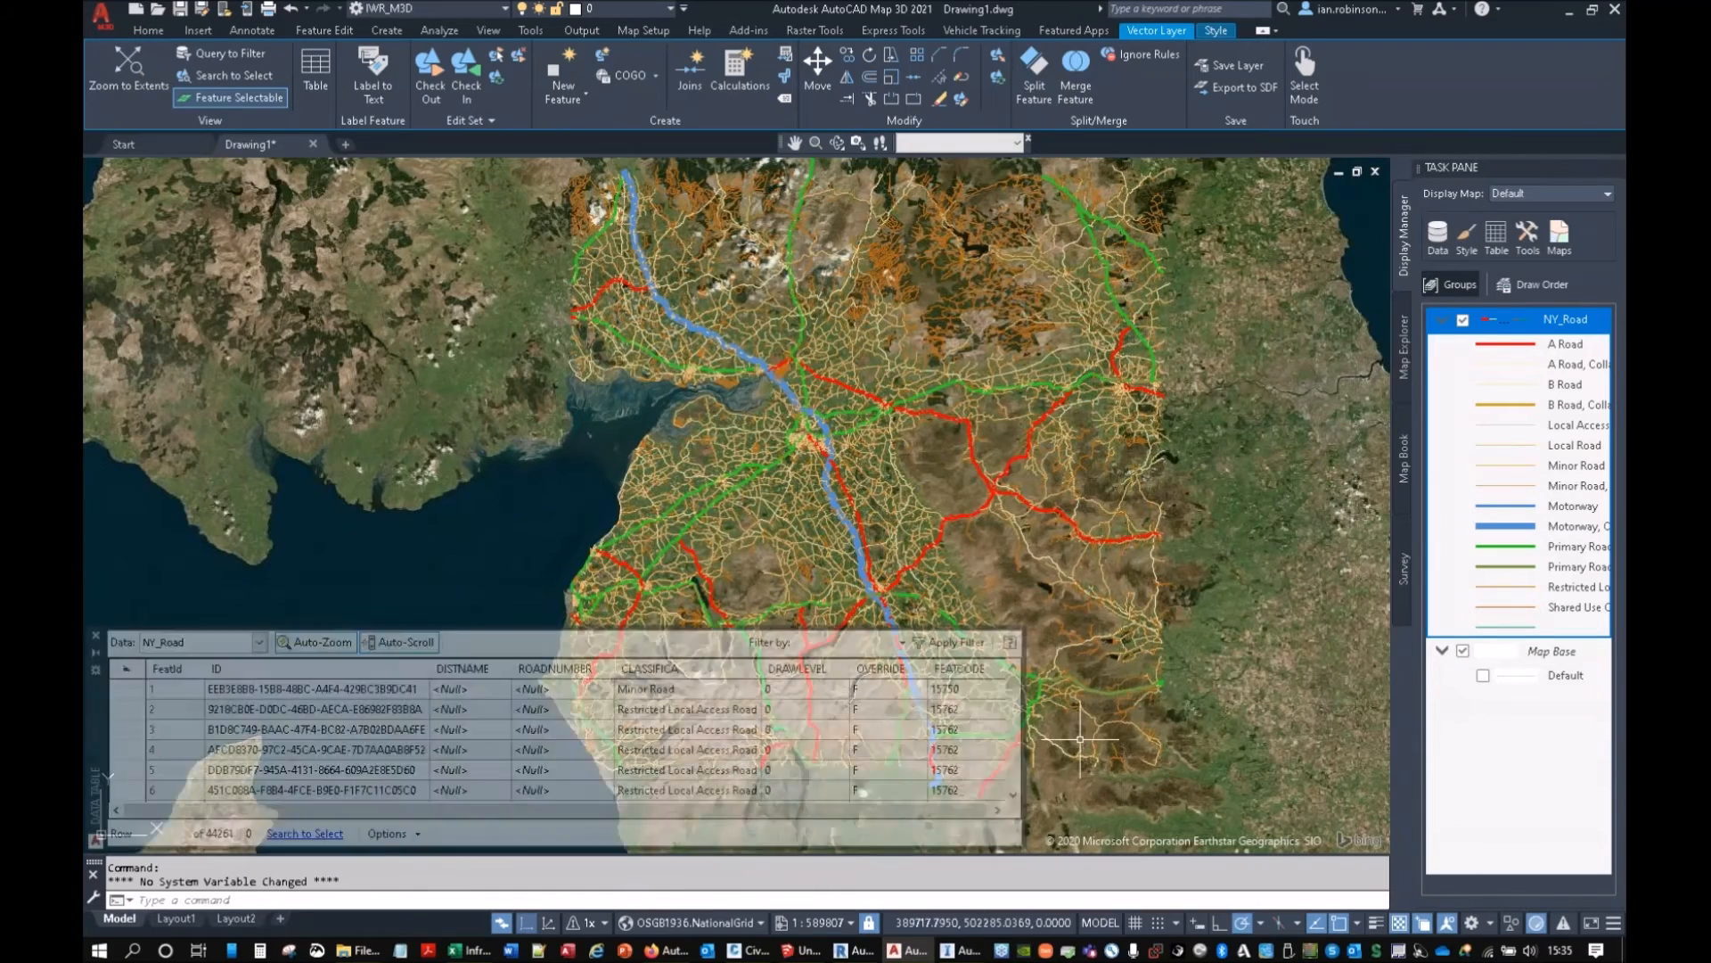
{"action": "middle_click_drag", "start_coordinate": [884, 531], "coordinate": [955, 397]}
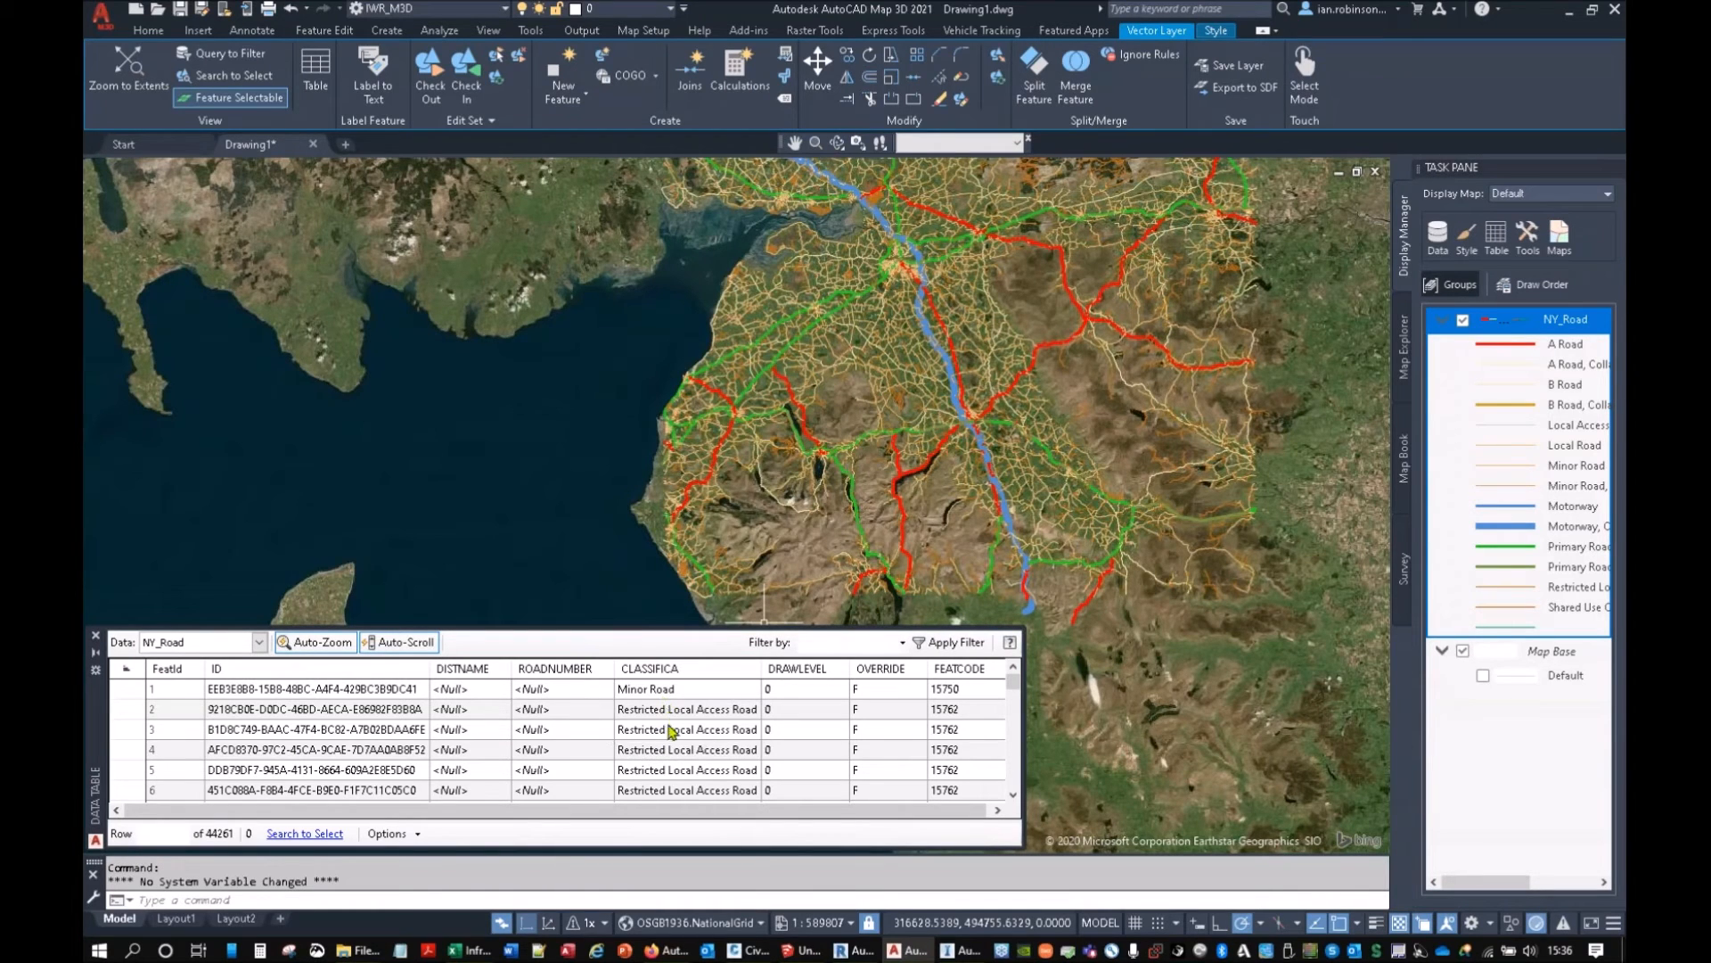
{"action": "scroll", "coordinate": [671, 733], "scroll_direction": "down", "scroll_amount": 1}
{"action": "scroll", "coordinate": [673, 753], "scroll_direction": "down", "scroll_amount": 4}
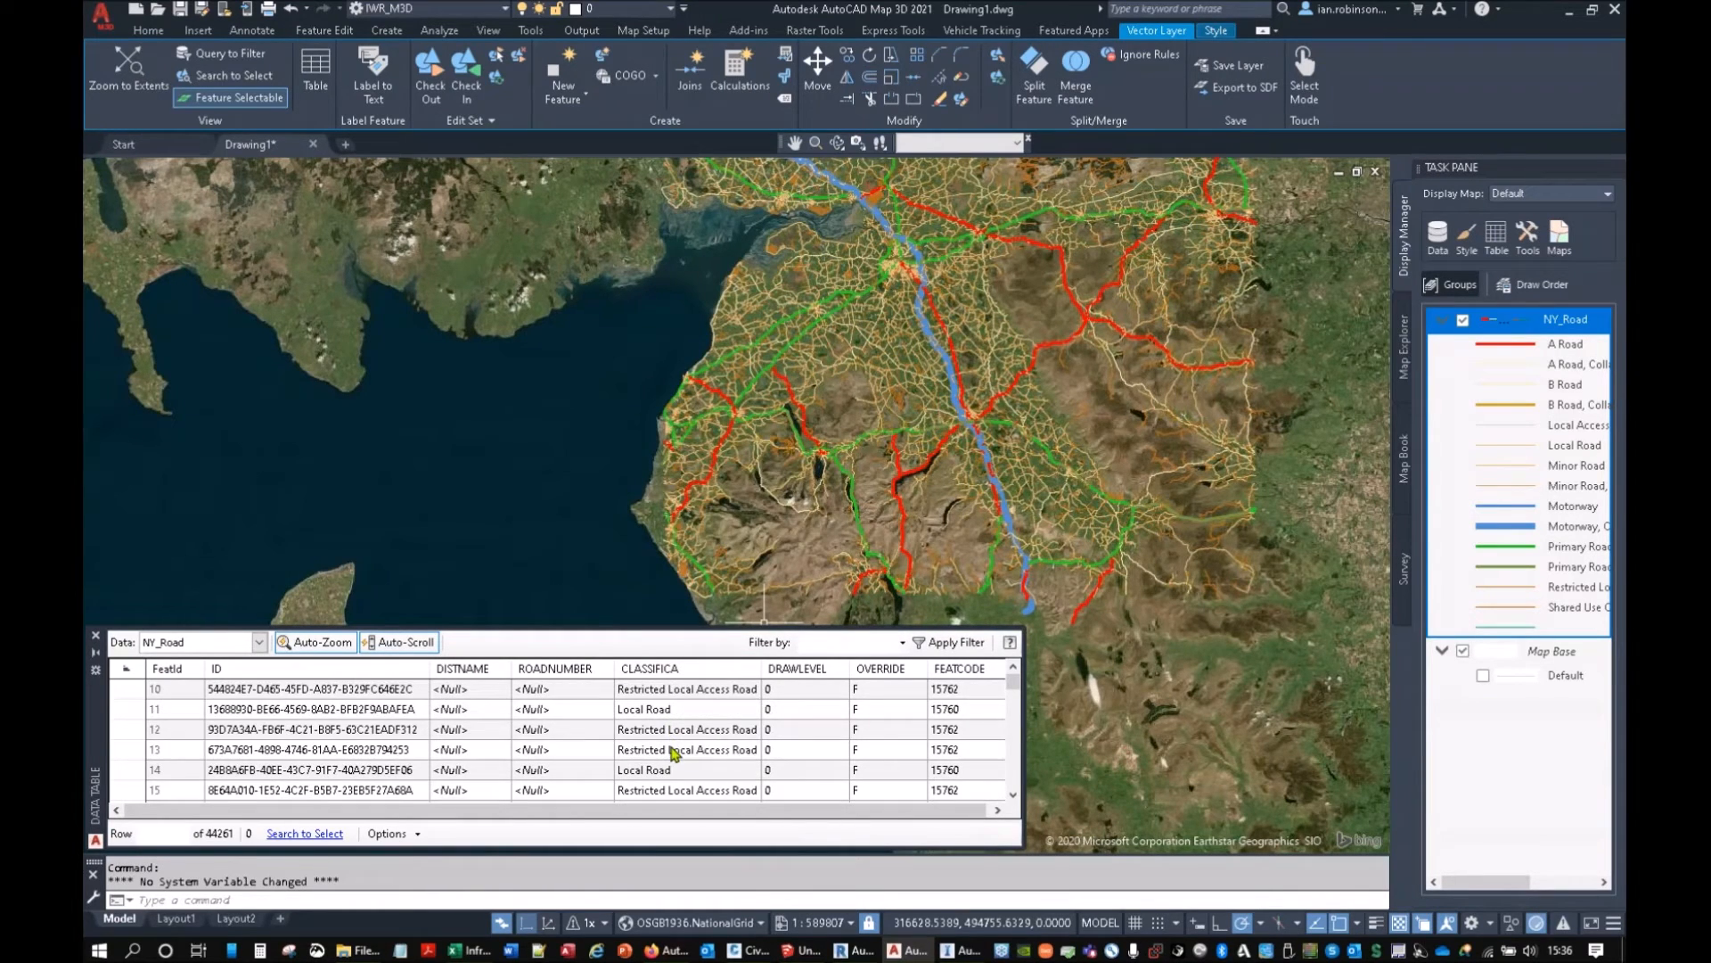
{"action": "scroll", "coordinate": [673, 753], "scroll_direction": "down", "scroll_amount": 6}
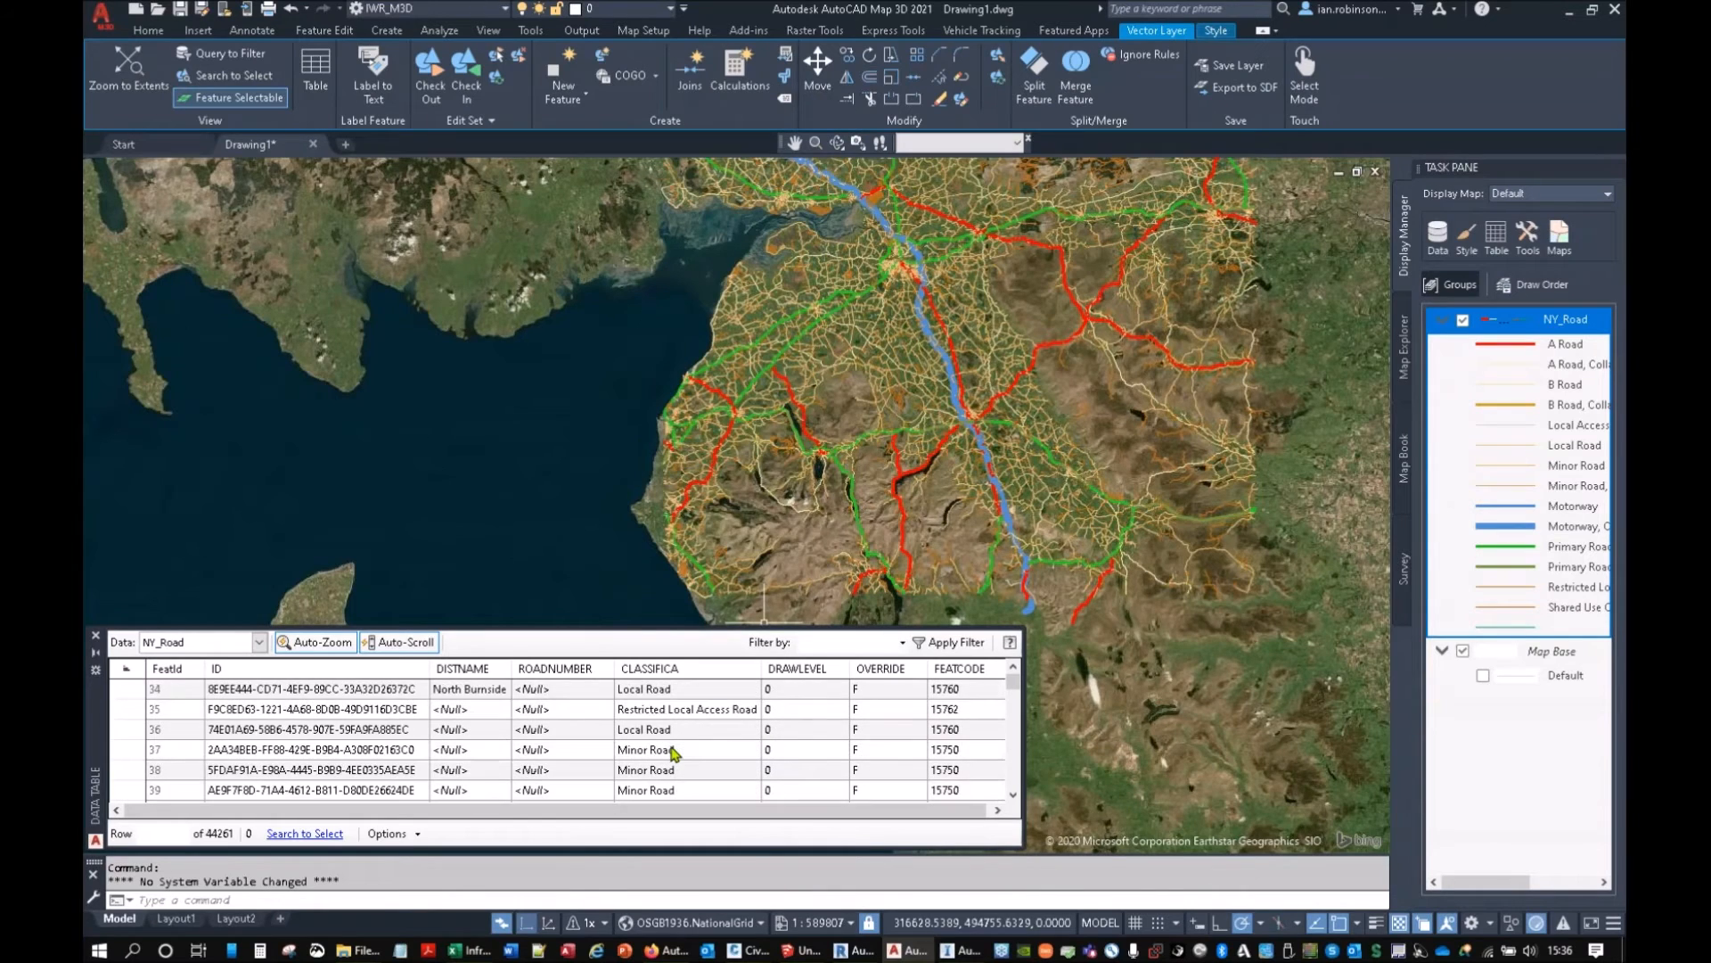
{"action": "scroll", "coordinate": [673, 753], "scroll_direction": "down", "scroll_amount": 16}
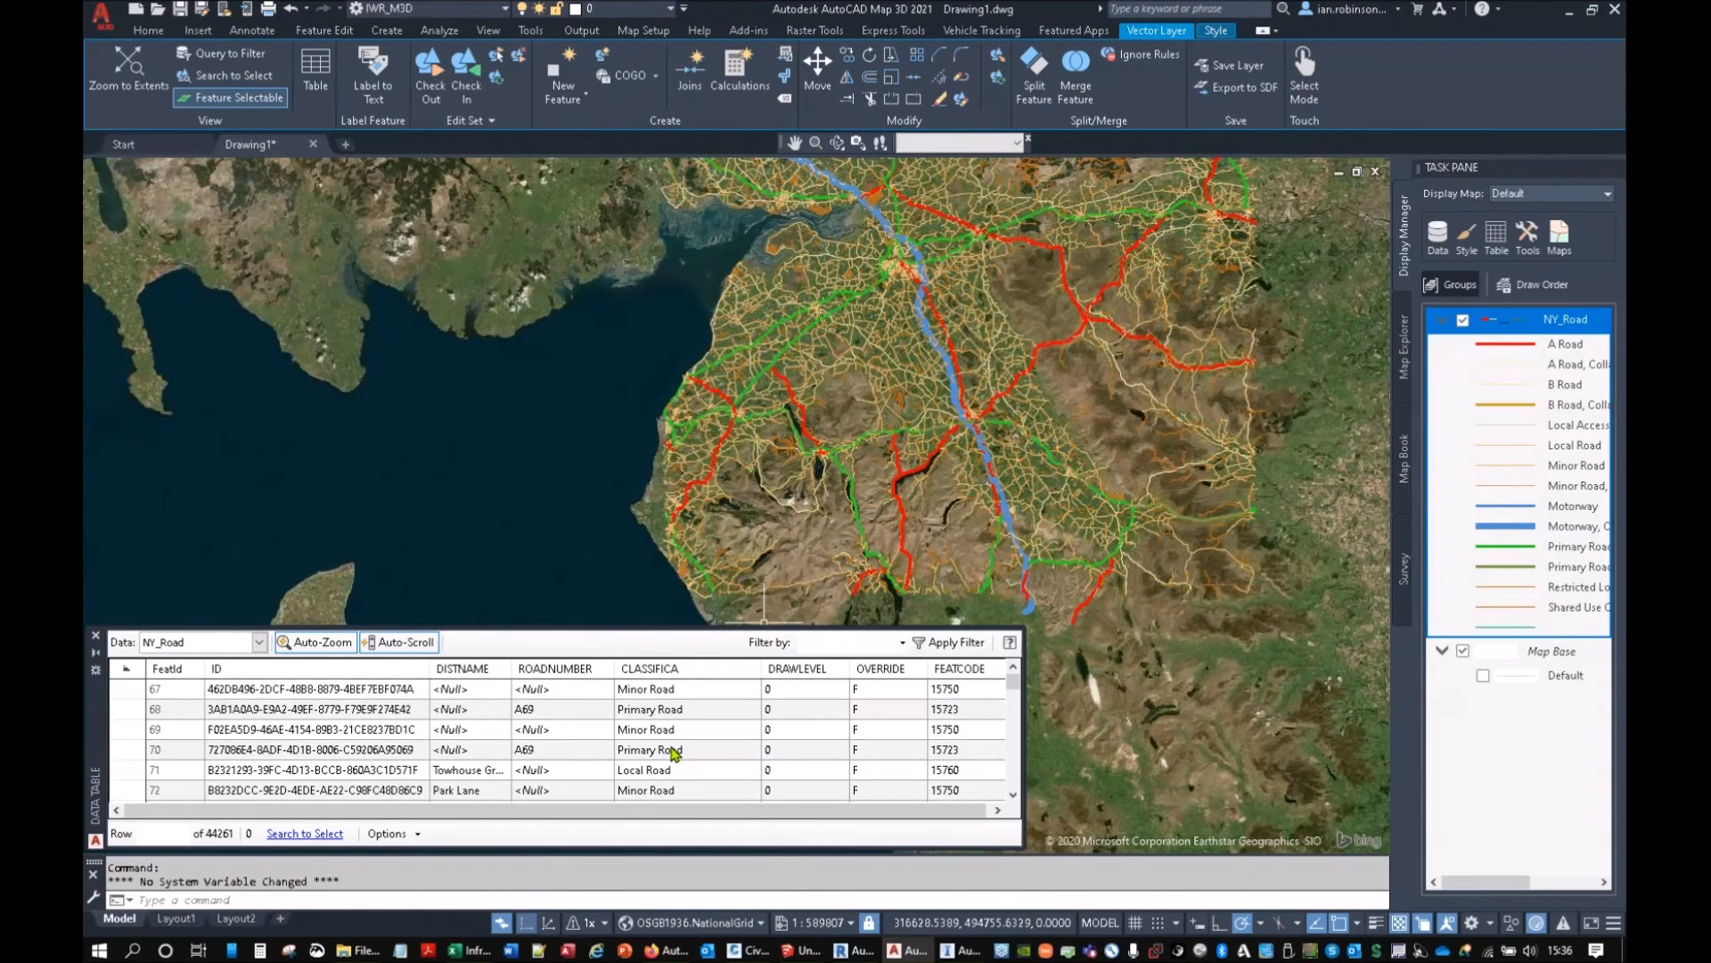
{"action": "scroll", "coordinate": [673, 753], "scroll_direction": "down", "scroll_amount": 4}
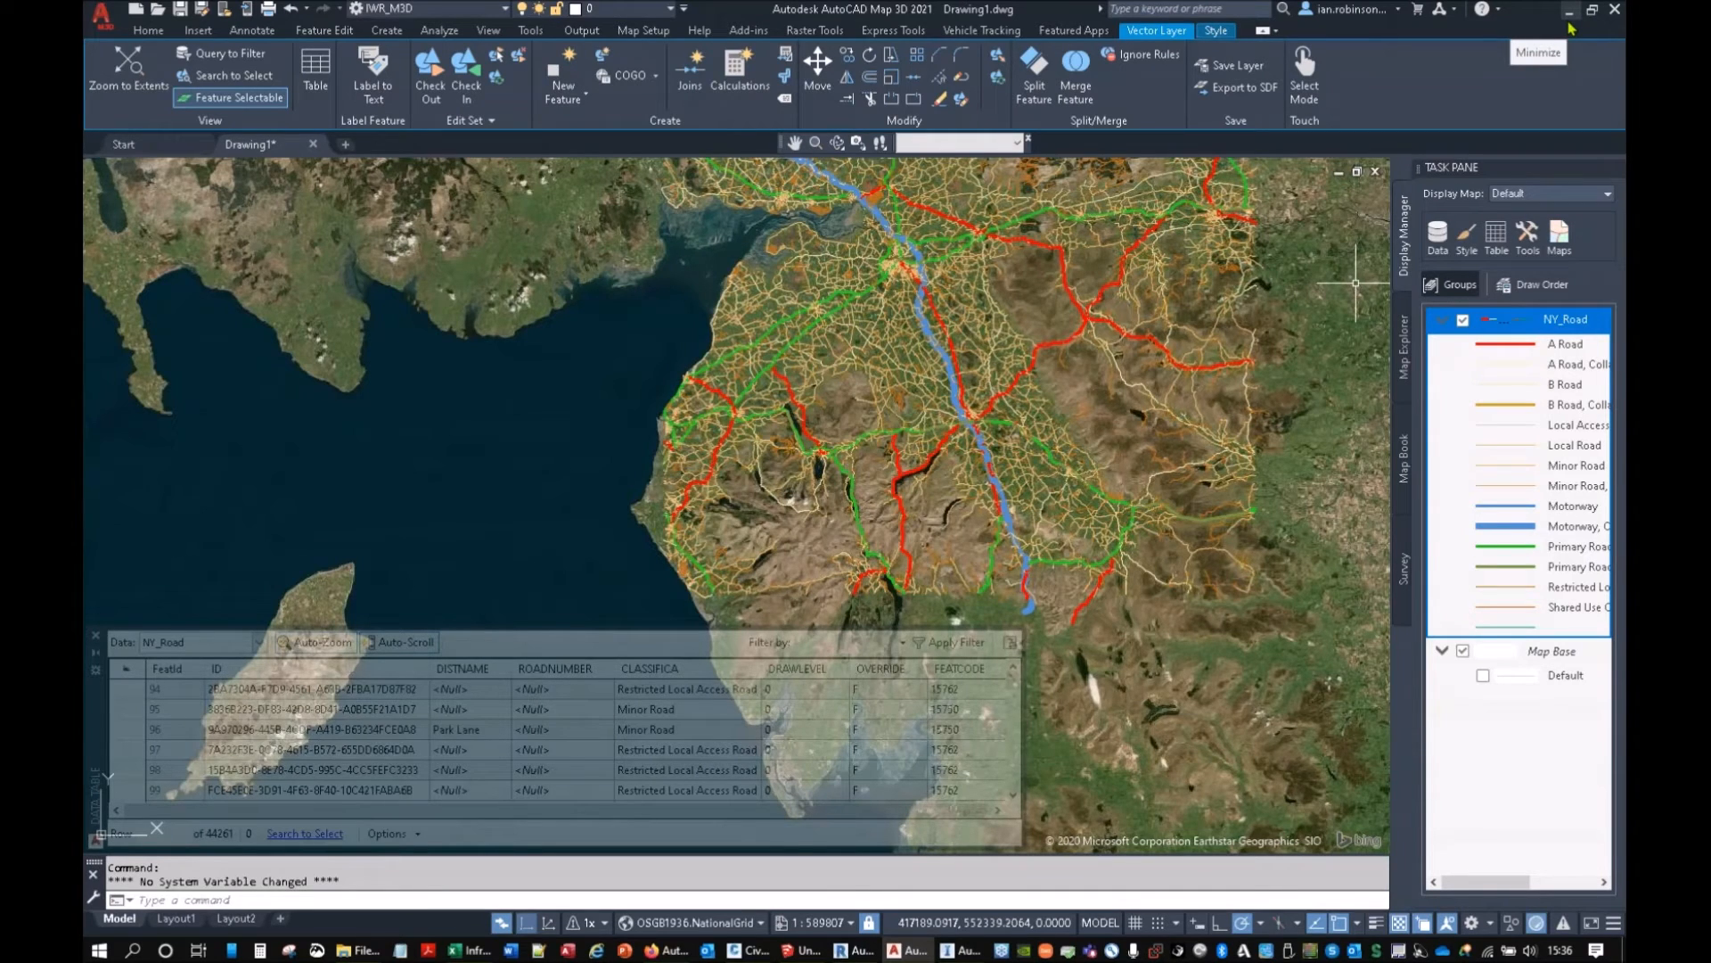
{"action": "left_click", "coordinate": [1571, 28]}
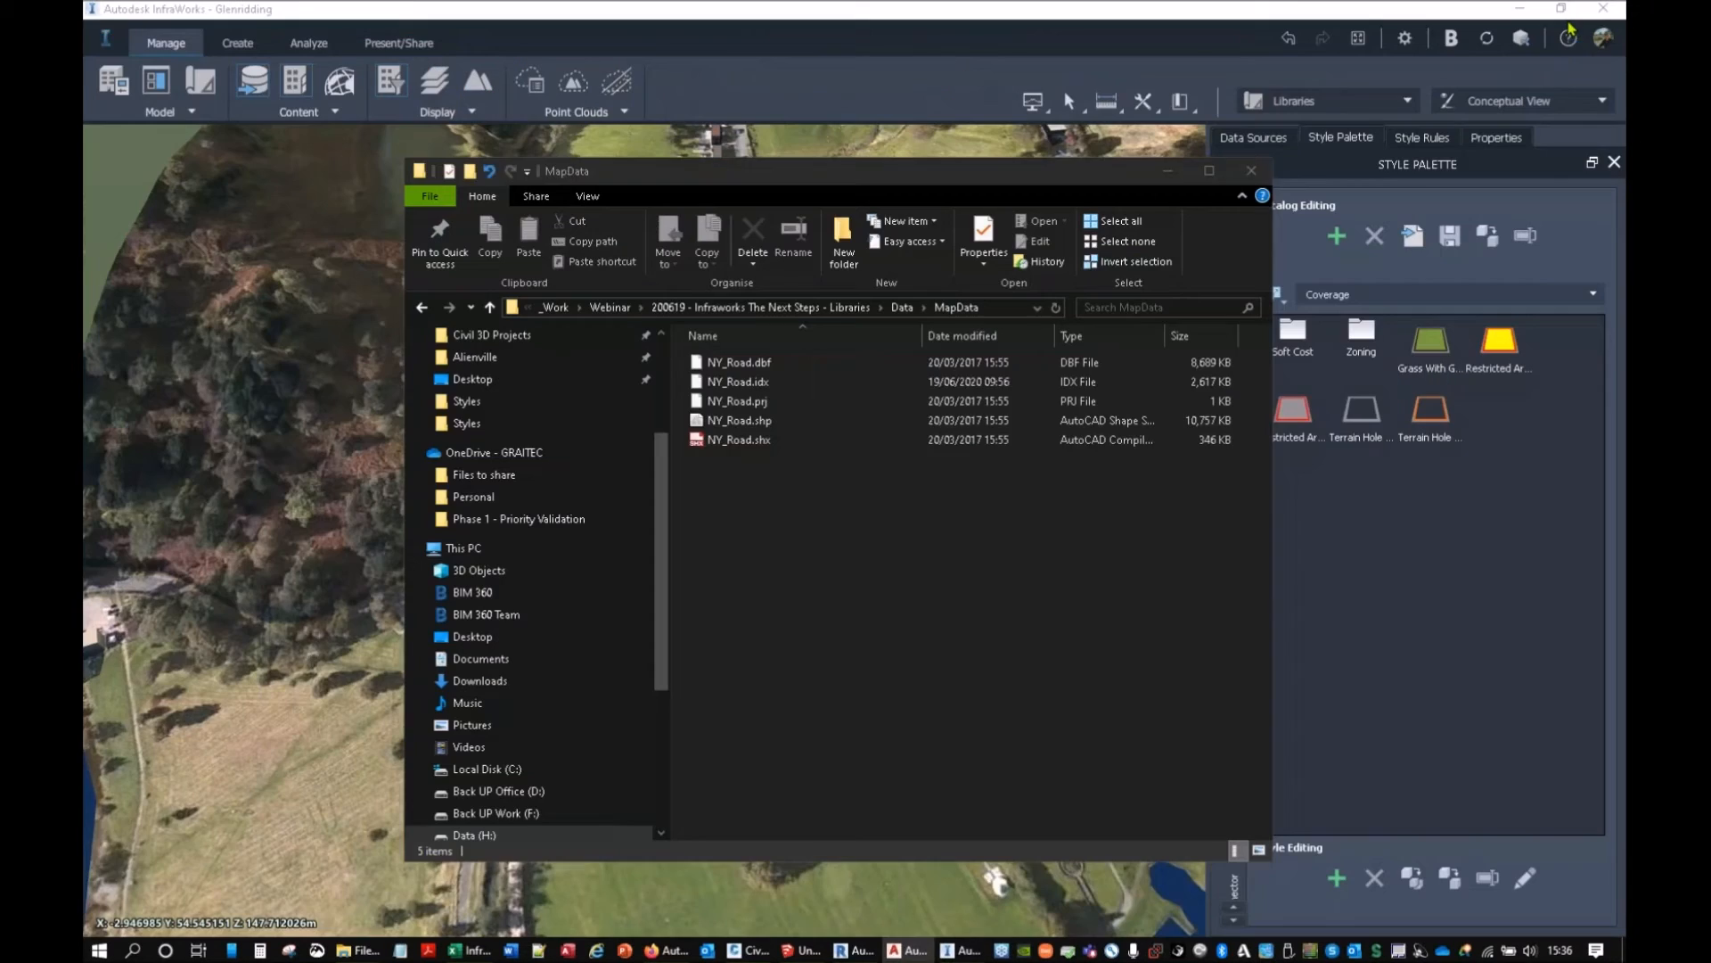
Import NY_Road.shp from the MapData folder into the InfraWorks model and set the data source type to Roads.
{"action": "left_click_drag", "start_coordinate": [751, 428], "coordinate": [268, 395]}
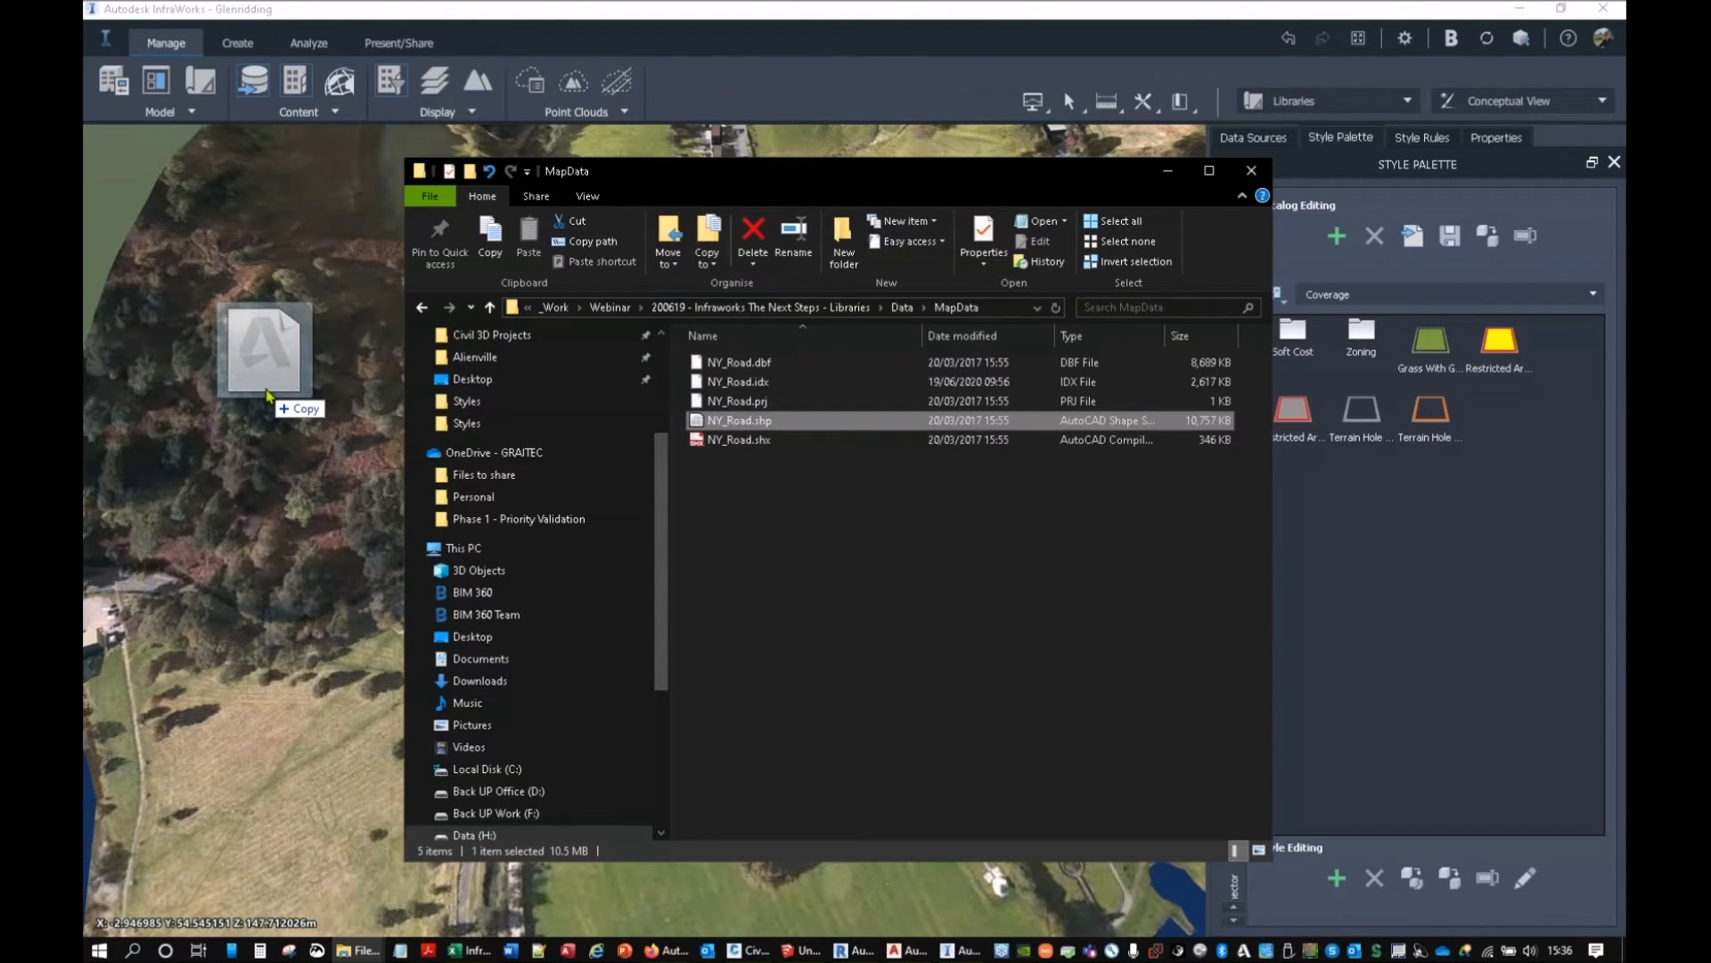
{"action": "left_click_drag", "start_coordinate": [268, 395], "coordinate": [267, 395]}
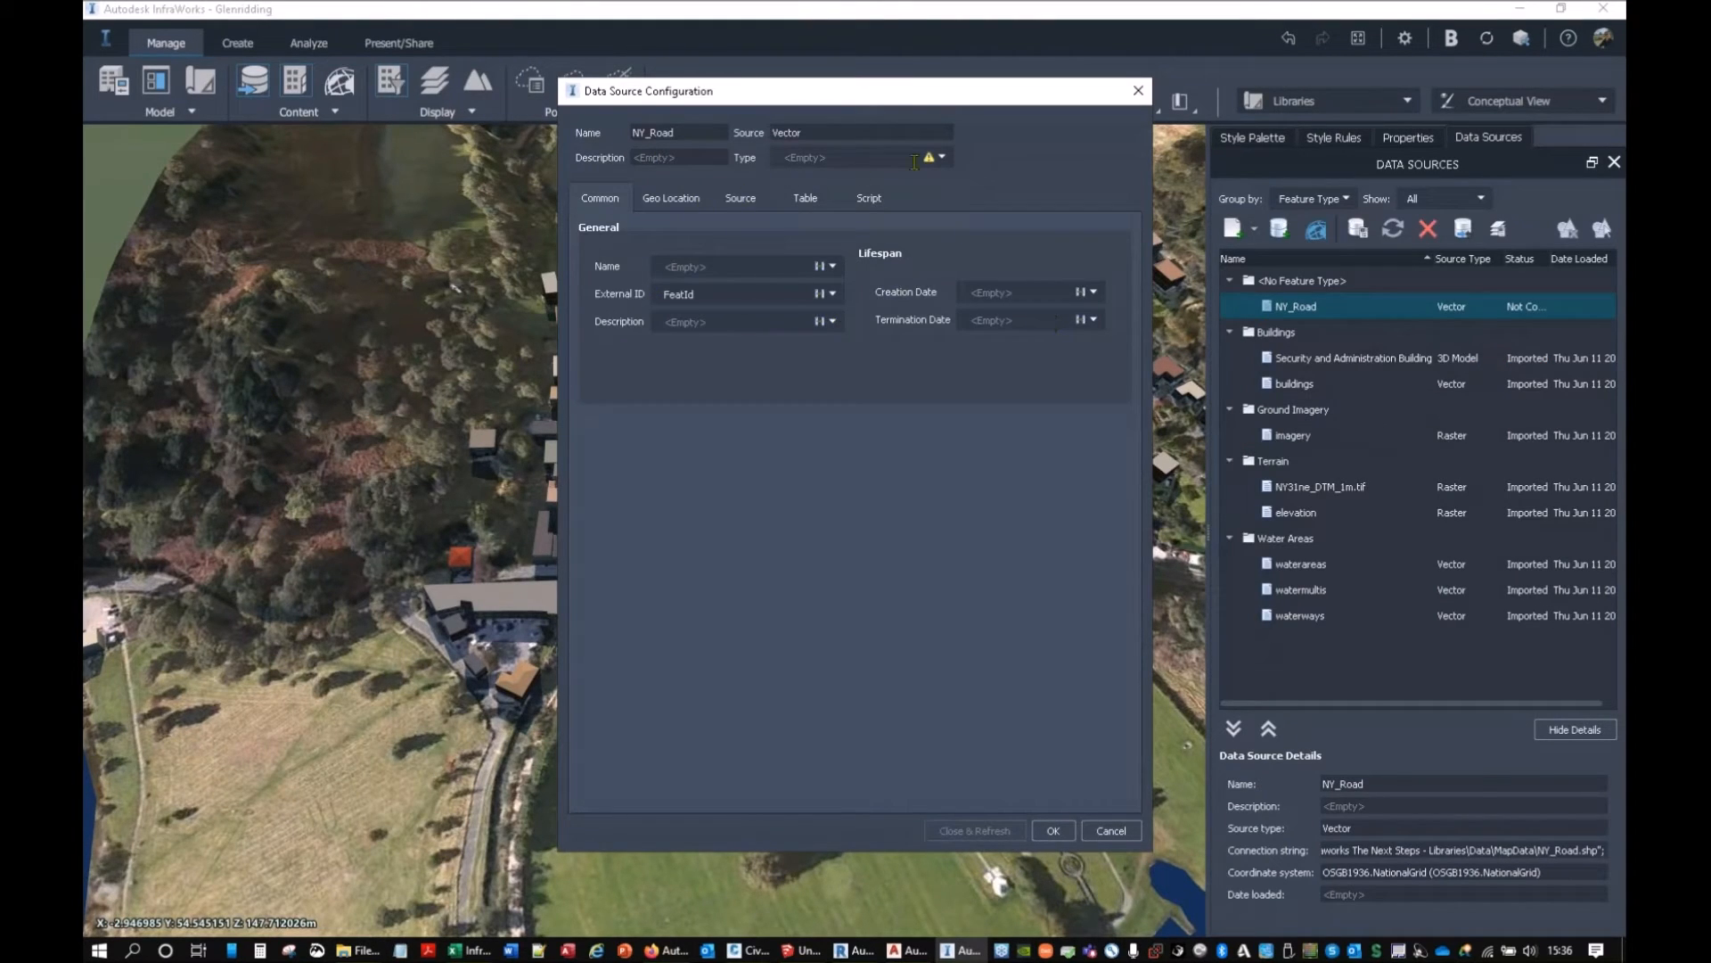
{"action": "left_click", "coordinate": [943, 158]}
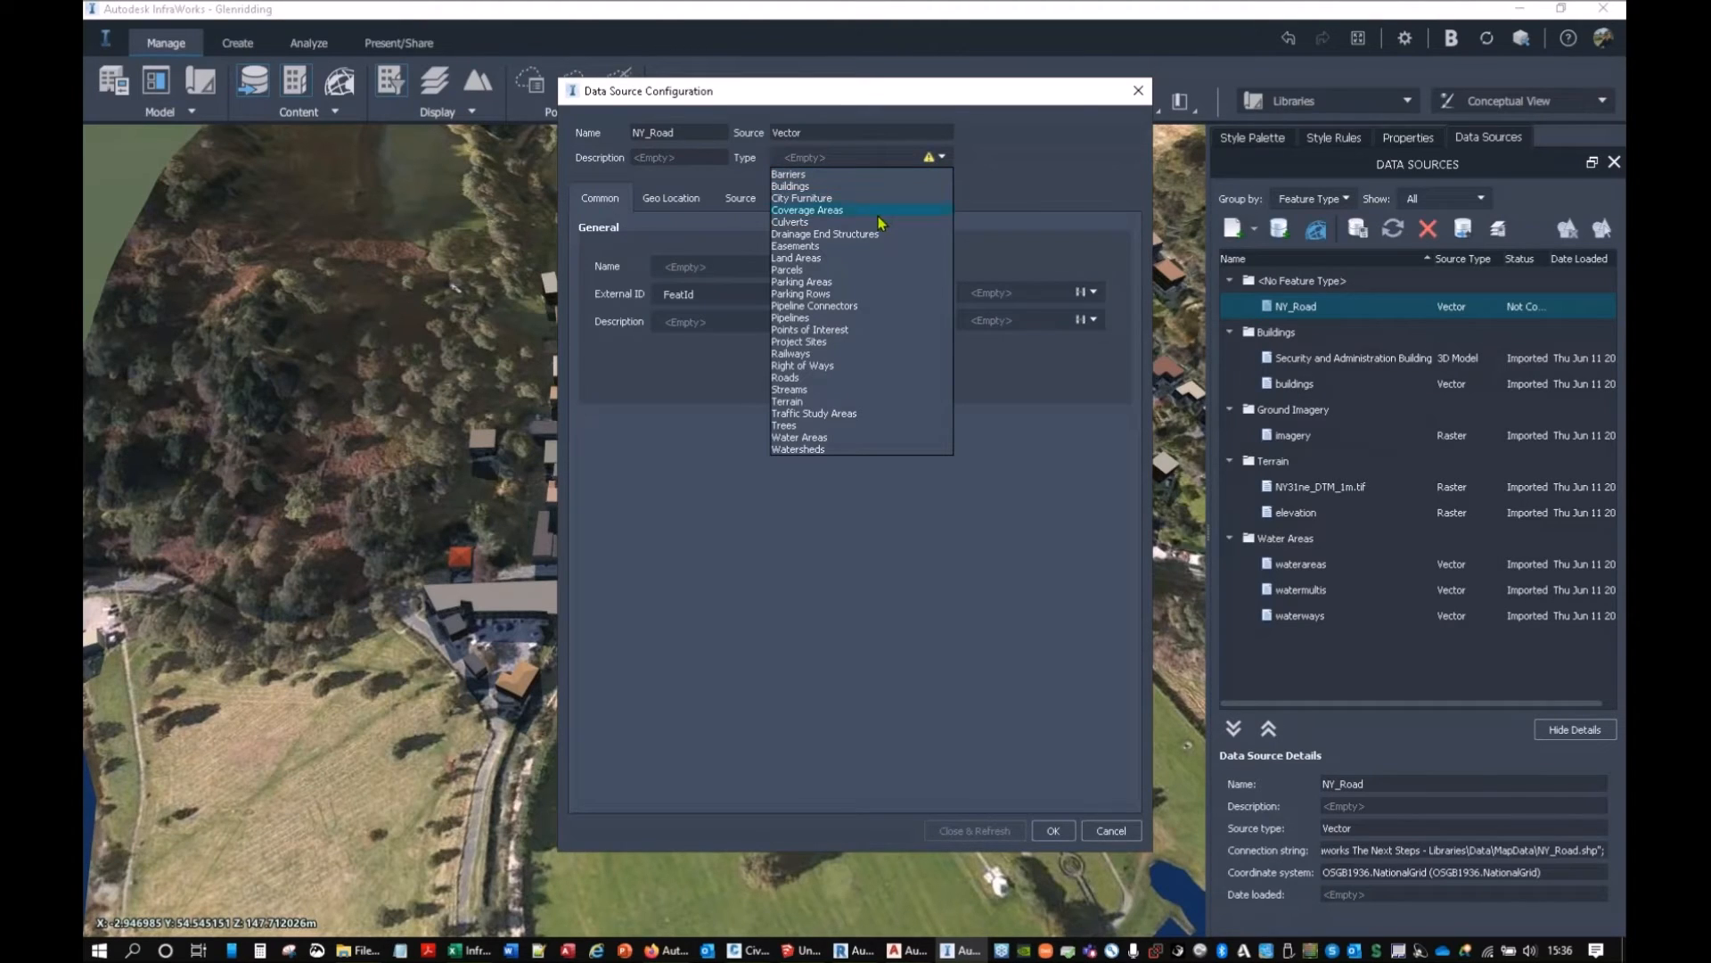
{"action": "left_click", "coordinate": [788, 378]}
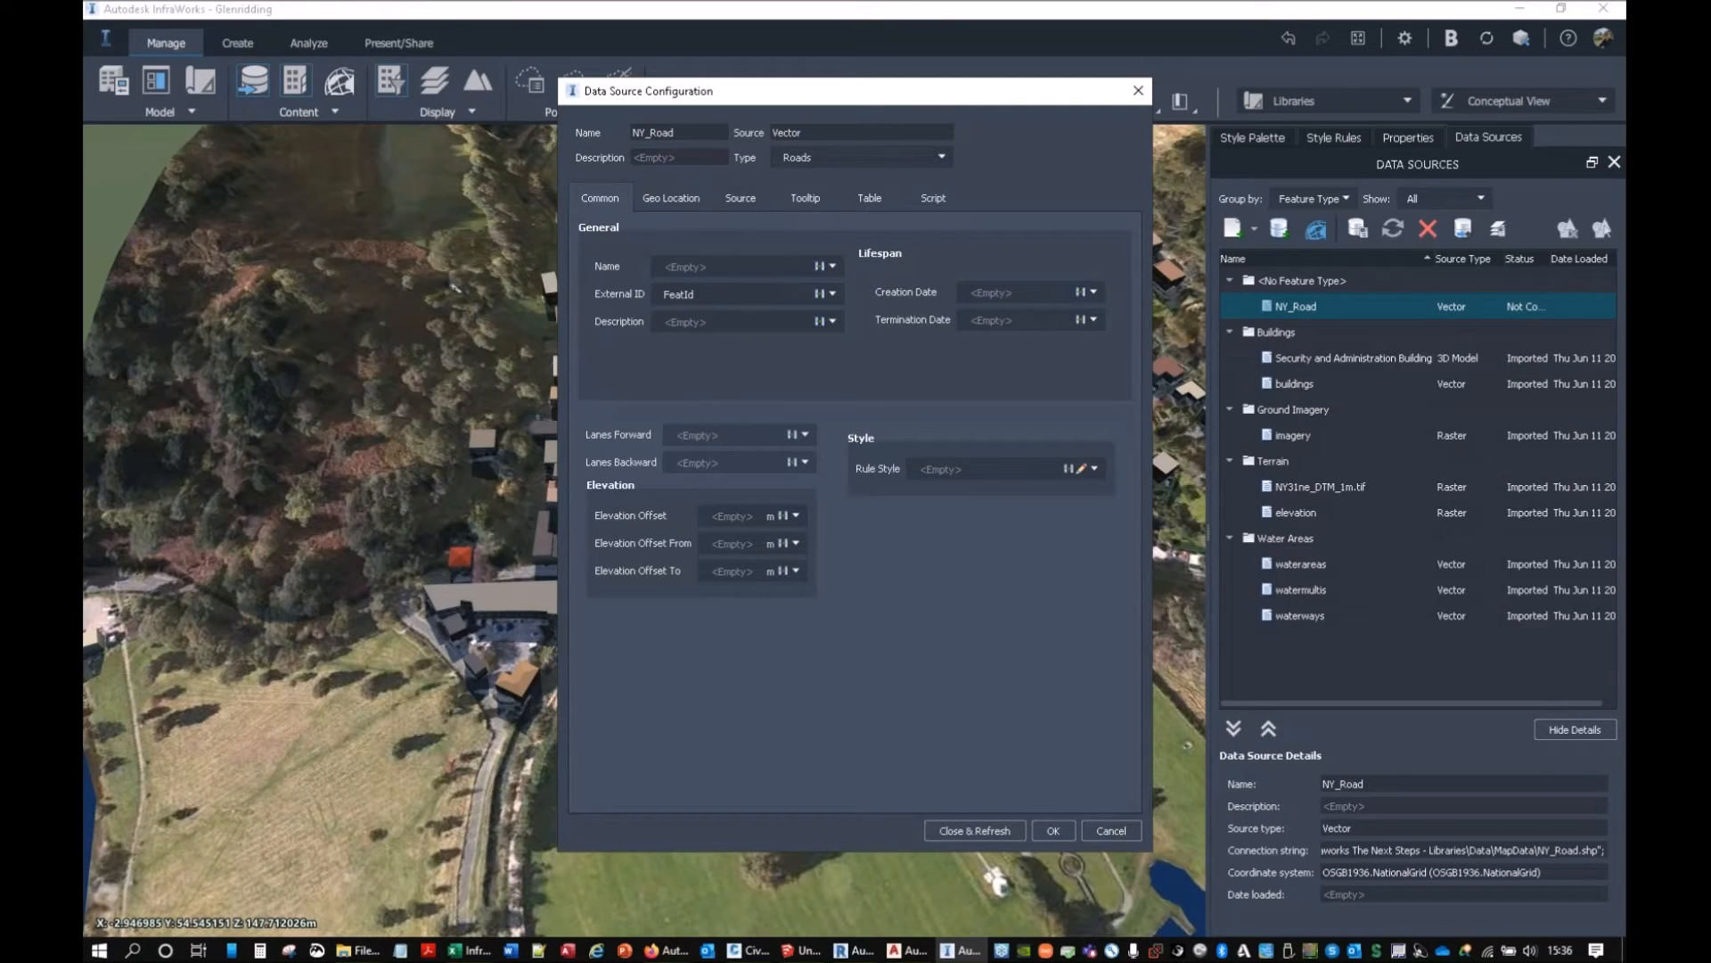
Map the NY_Road source's name to ROADNUMBER and its rule style to CLASSIFICA.
{"action": "left_click", "coordinate": [749, 267]}
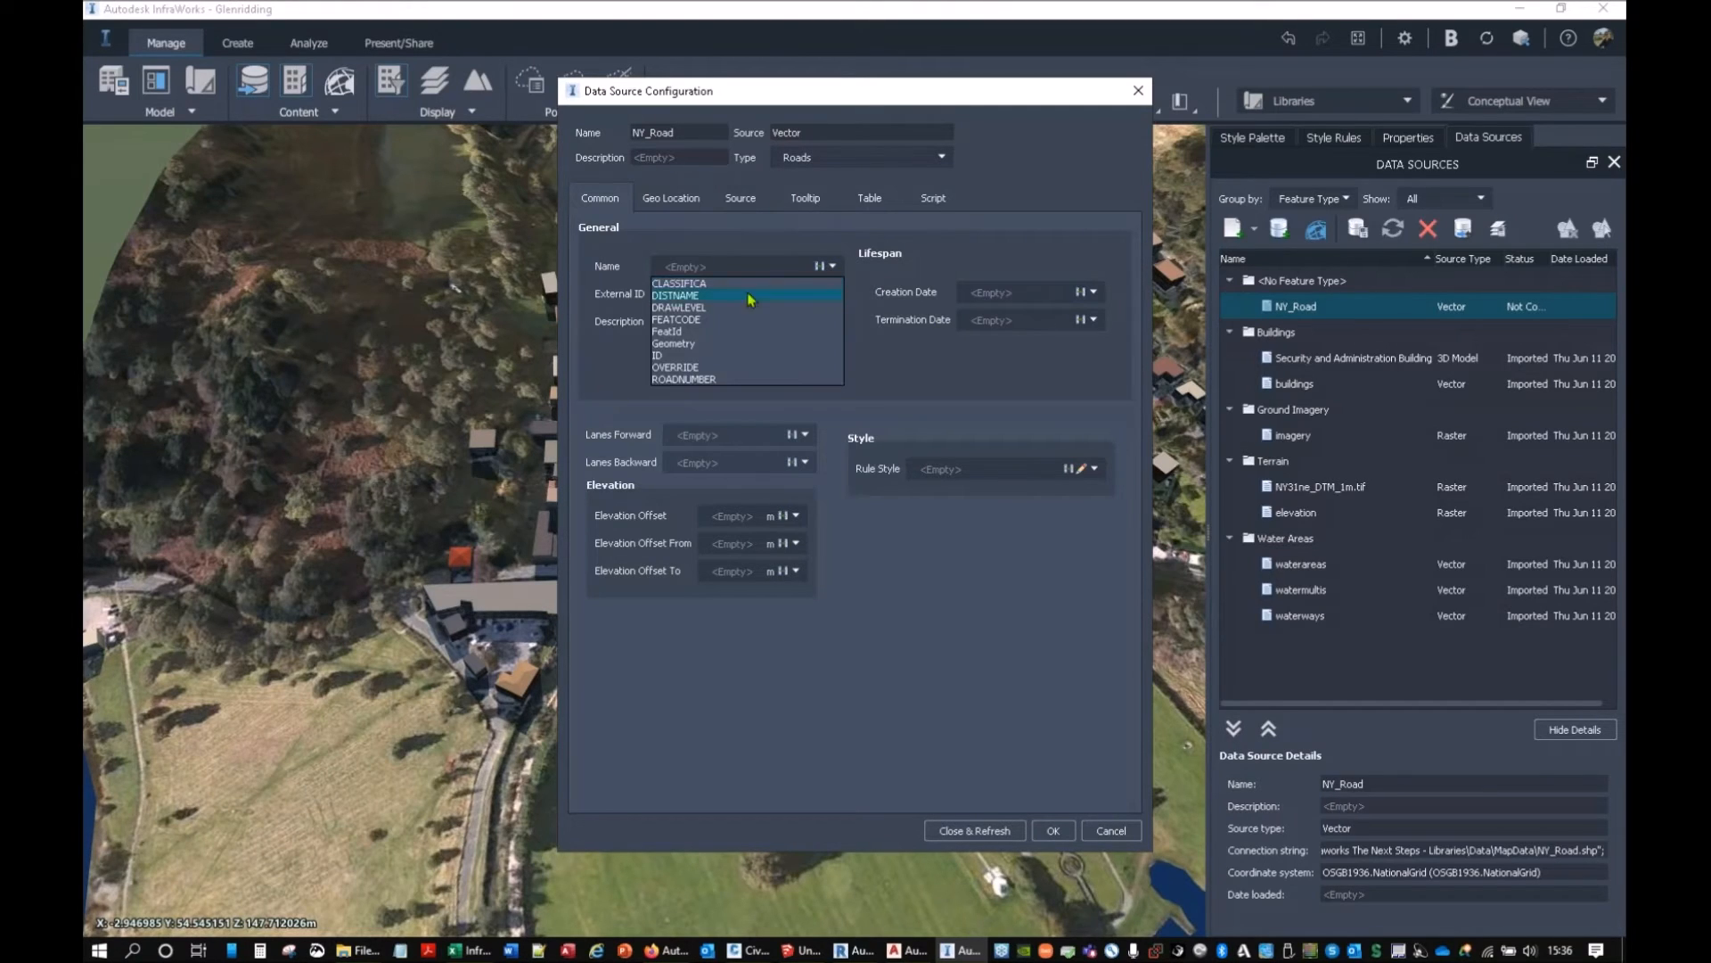
{"action": "left_click", "coordinate": [701, 379]}
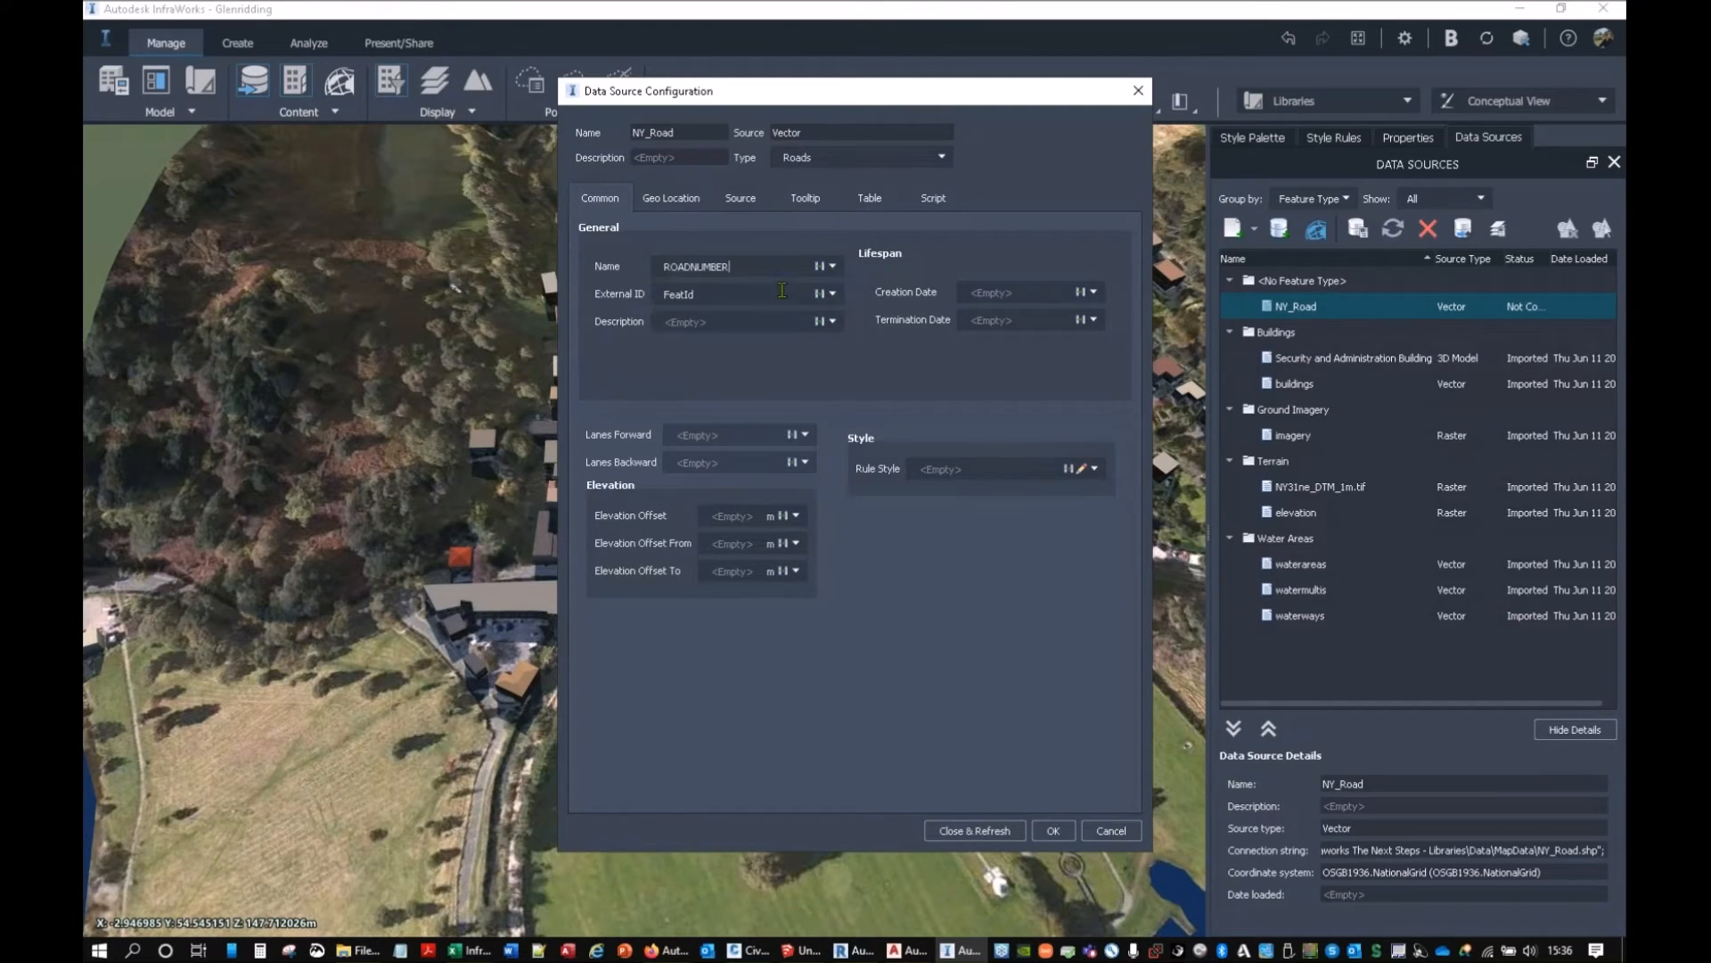
{"action": "left_click", "coordinate": [1095, 470]}
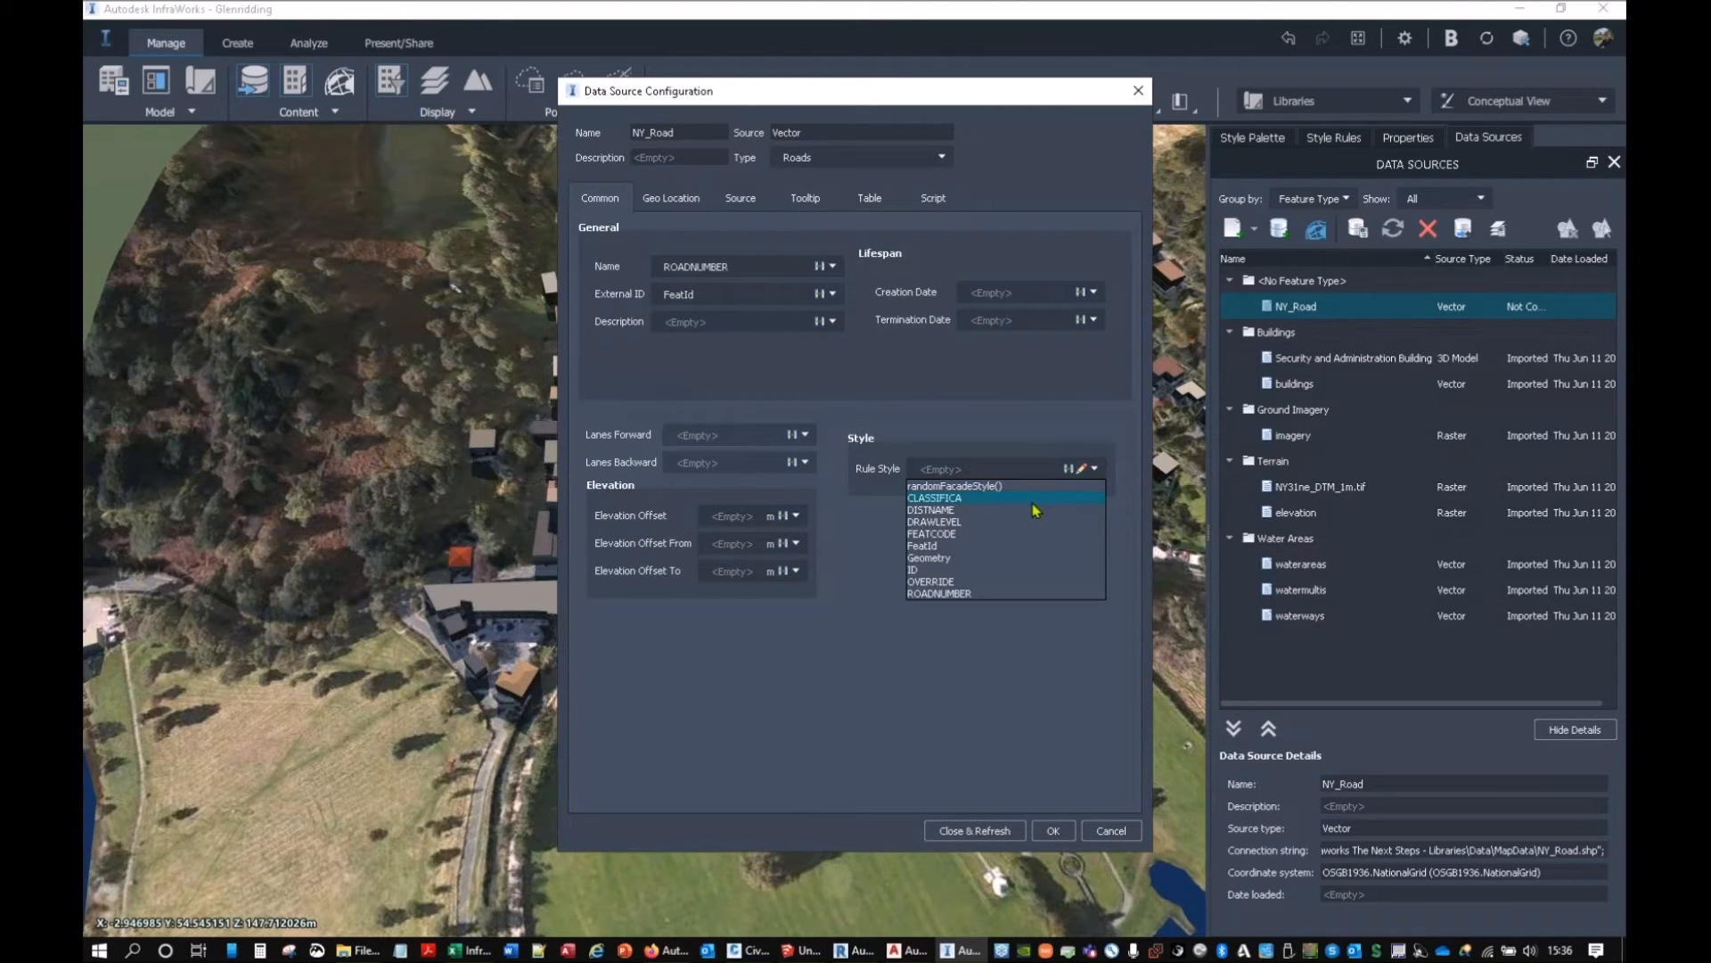
{"action": "left_click", "coordinate": [1014, 493]}
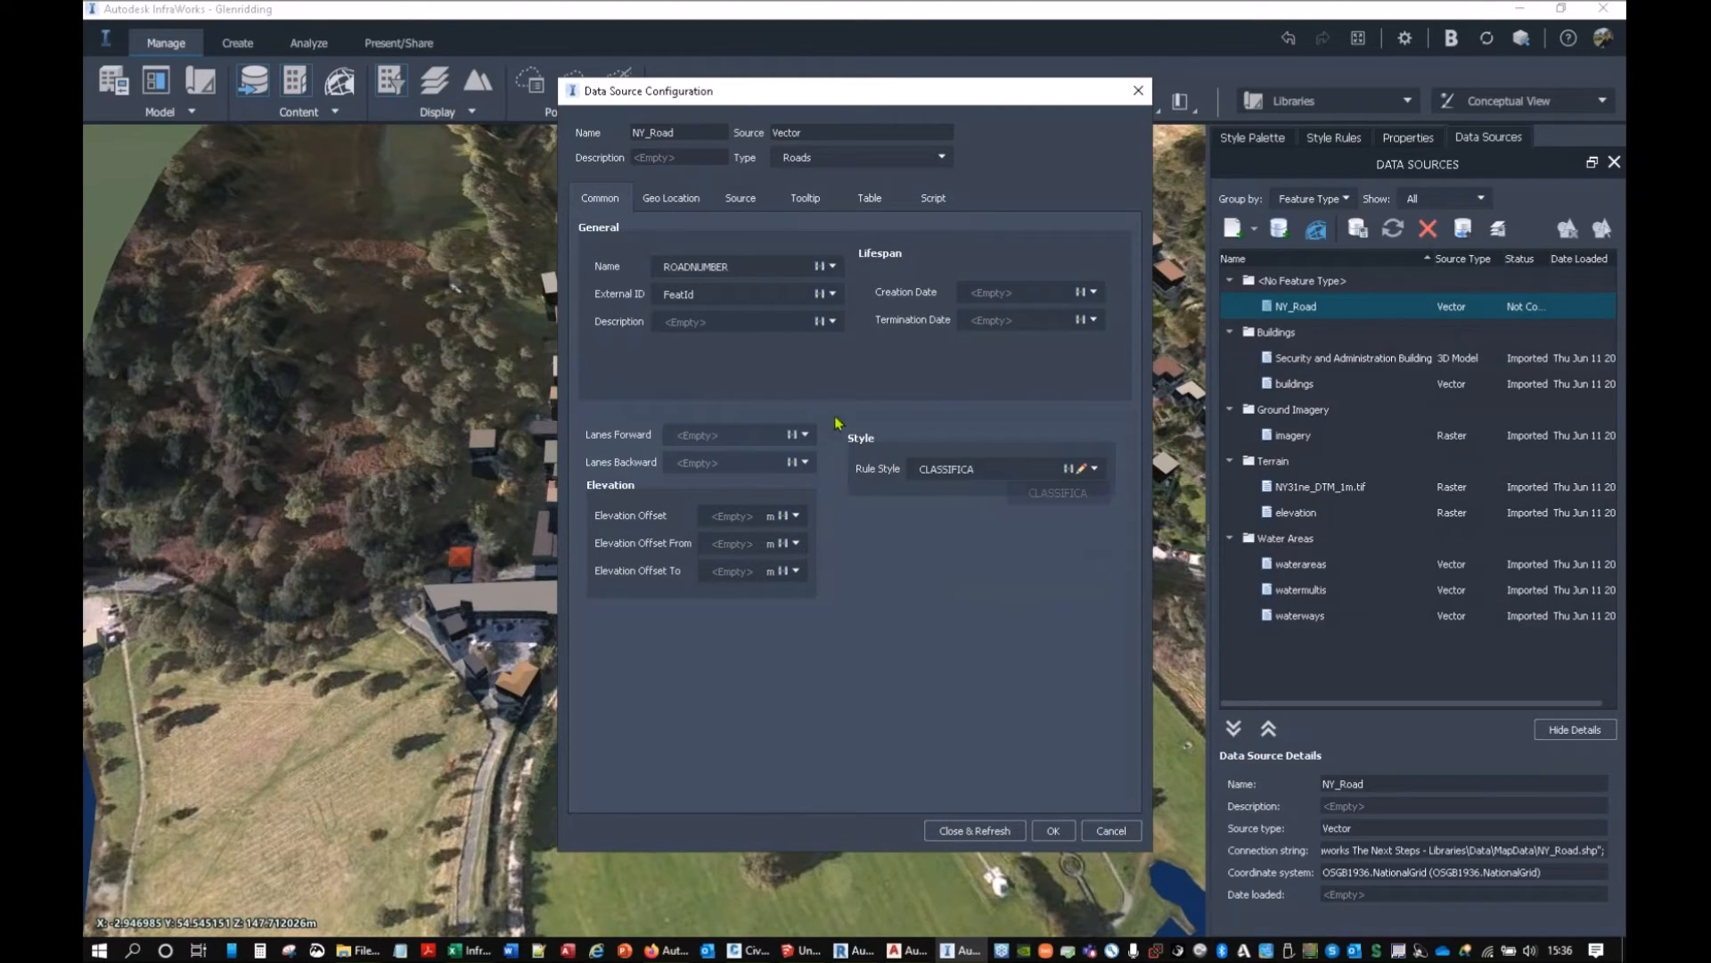
Set the NY_Road source's draping and clip-to-model-extent options, and refresh the model with the configured roads.
{"action": "left_click", "coordinate": [692, 200]}
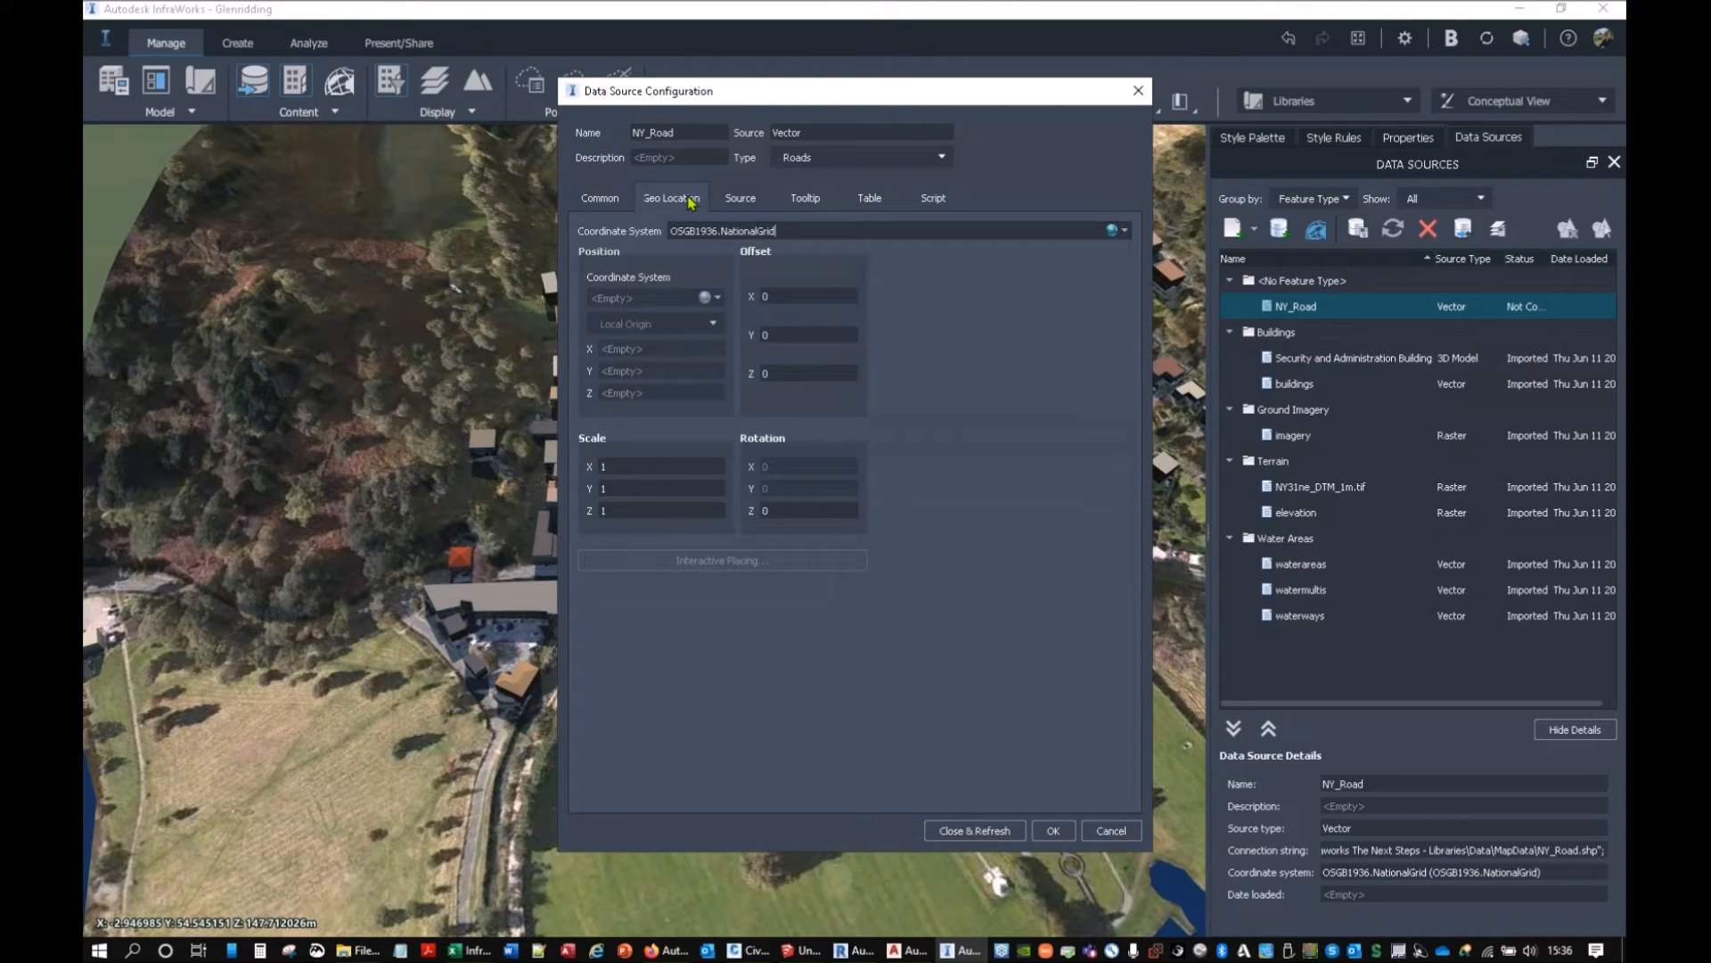
{"action": "left_click", "coordinate": [742, 205]}
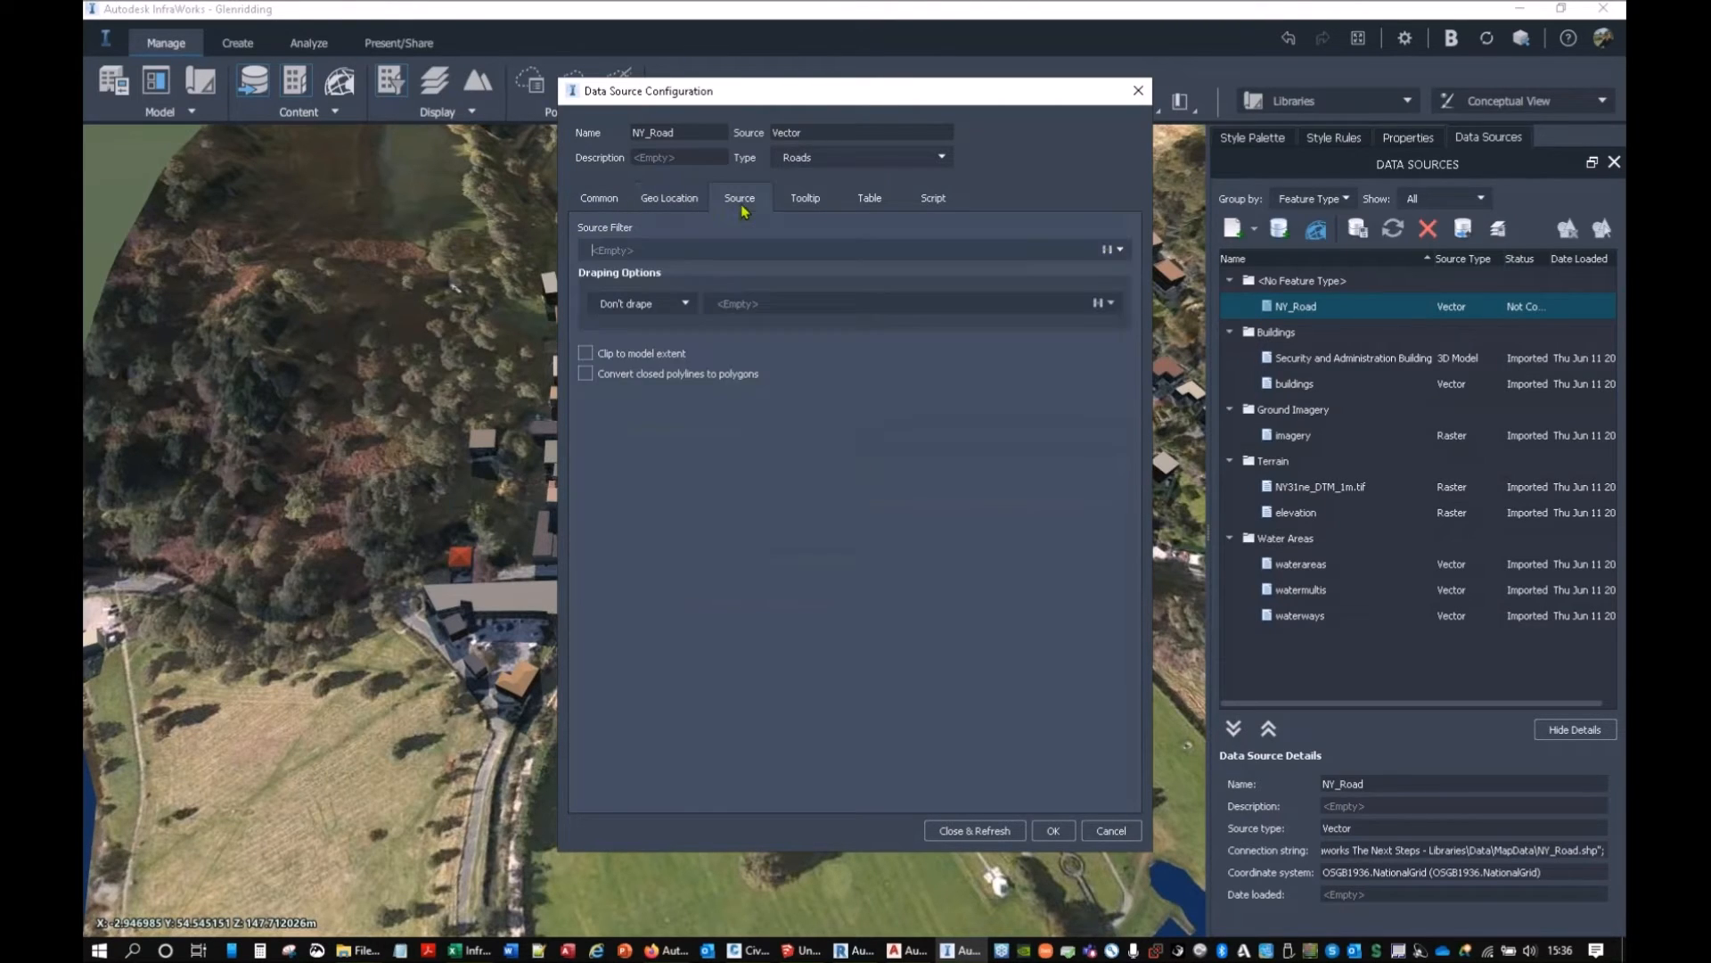
{"action": "left_click", "coordinate": [688, 309]}
{"action": "left_click", "coordinate": [615, 333]}
{"action": "left_click", "coordinate": [618, 364]}
{"action": "left_click", "coordinate": [981, 828]}
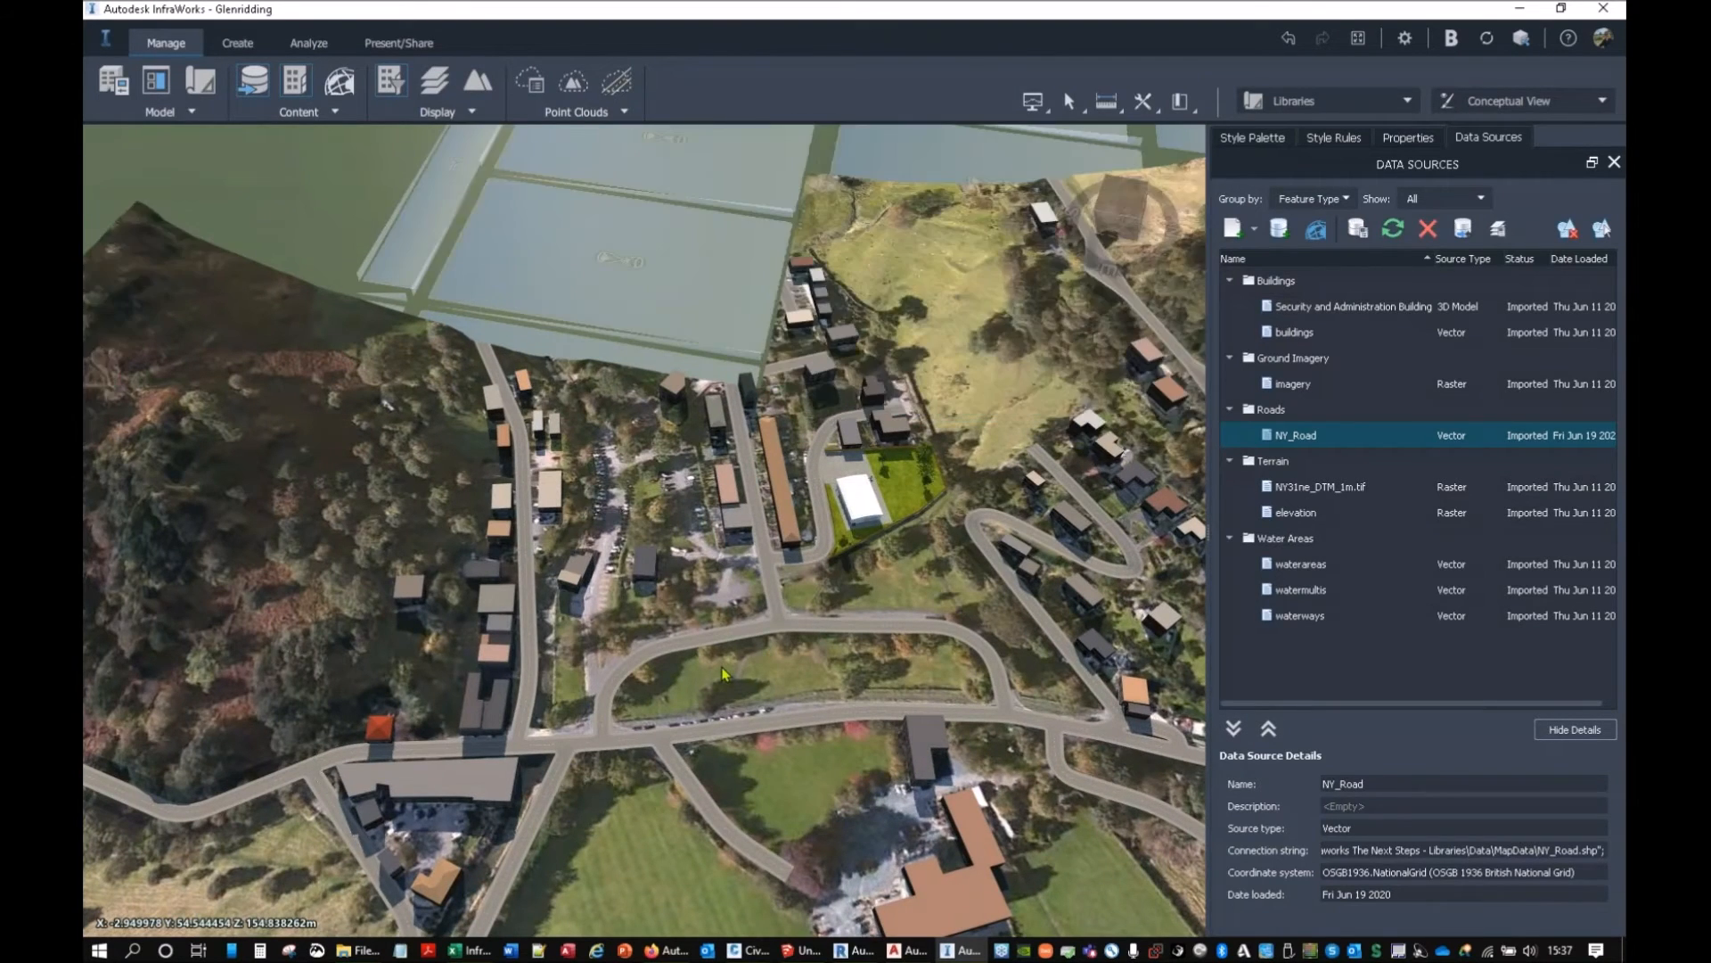
Inspect the names and rule styles of the imported main road and the curved side road north of it.
{"action": "scroll", "coordinate": [722, 667], "scroll_direction": "up", "scroll_amount": 2}
{"action": "scroll", "coordinate": [722, 673], "scroll_direction": "up", "scroll_amount": 5}
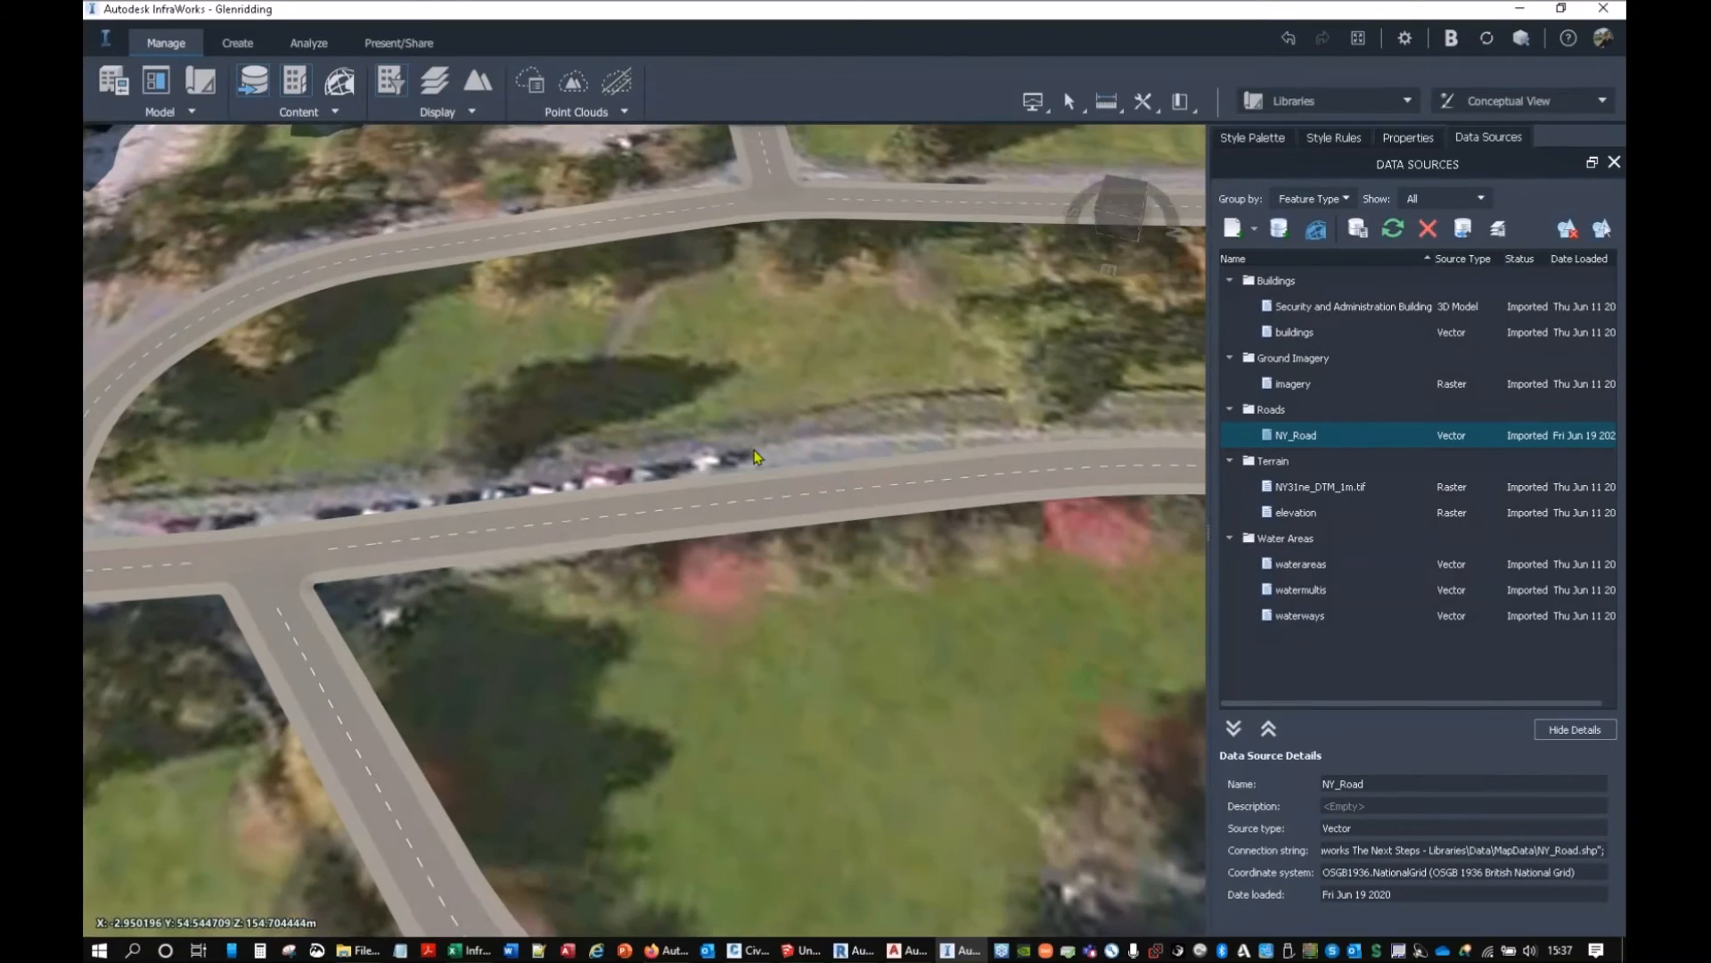
{"action": "left_click", "coordinate": [710, 522]}
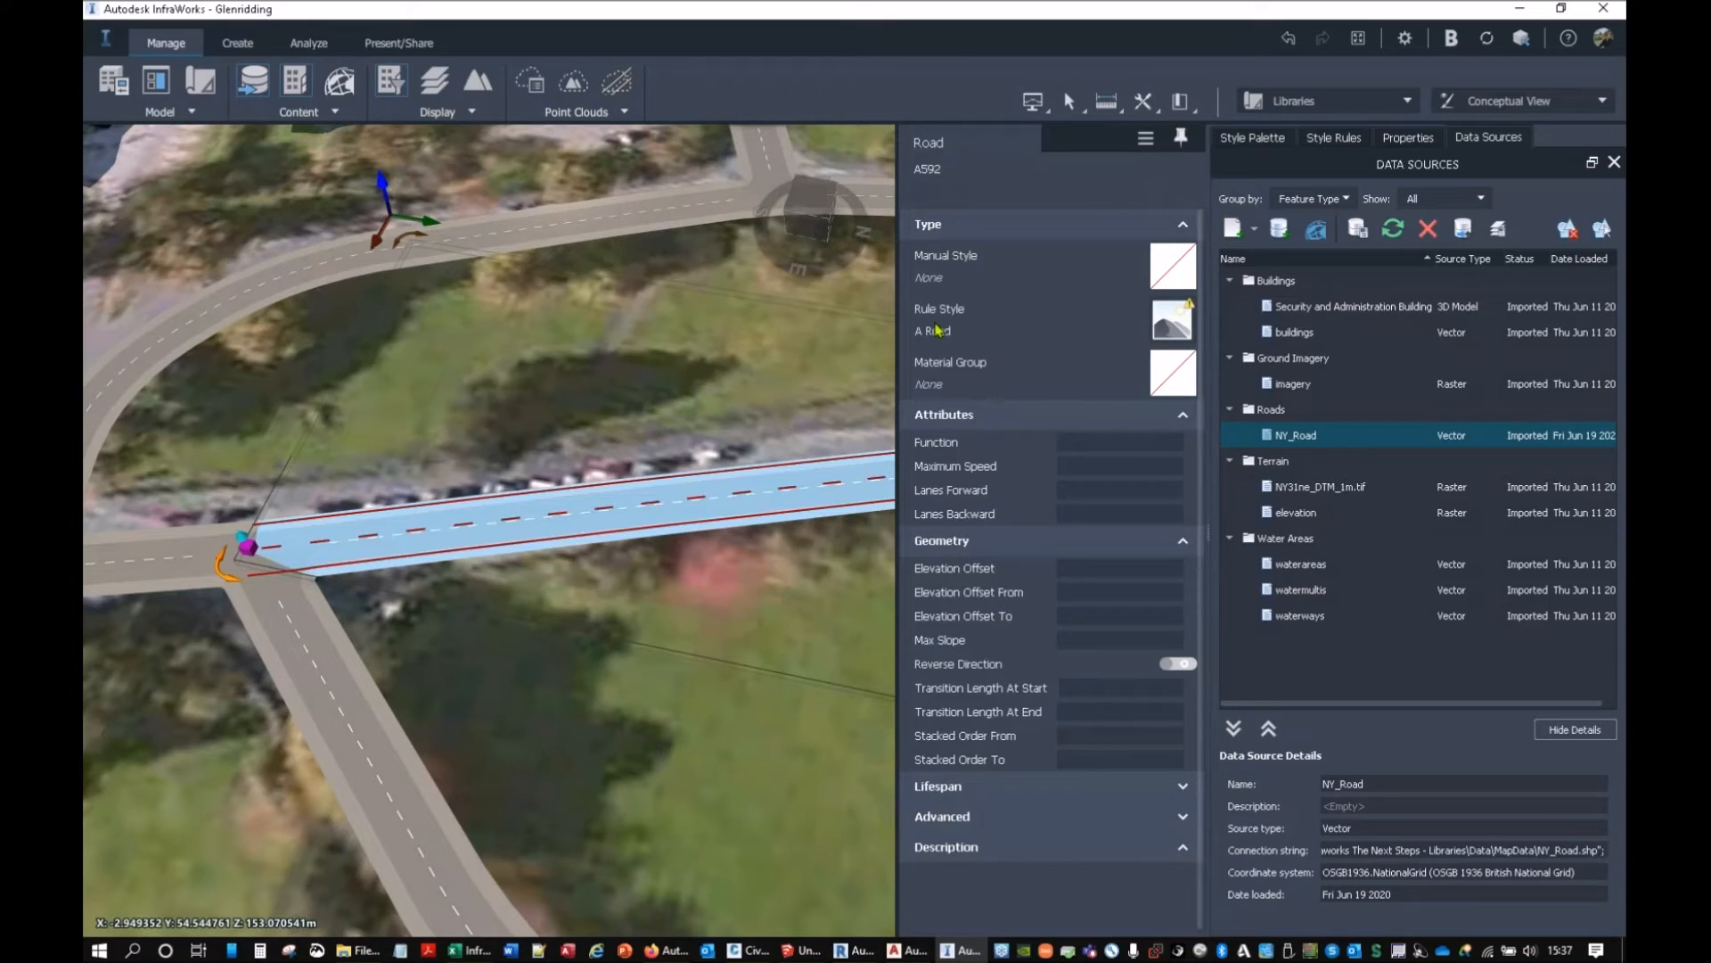
{"action": "middle_click_drag", "start_coordinate": [624, 324], "coordinate": [686, 504]}
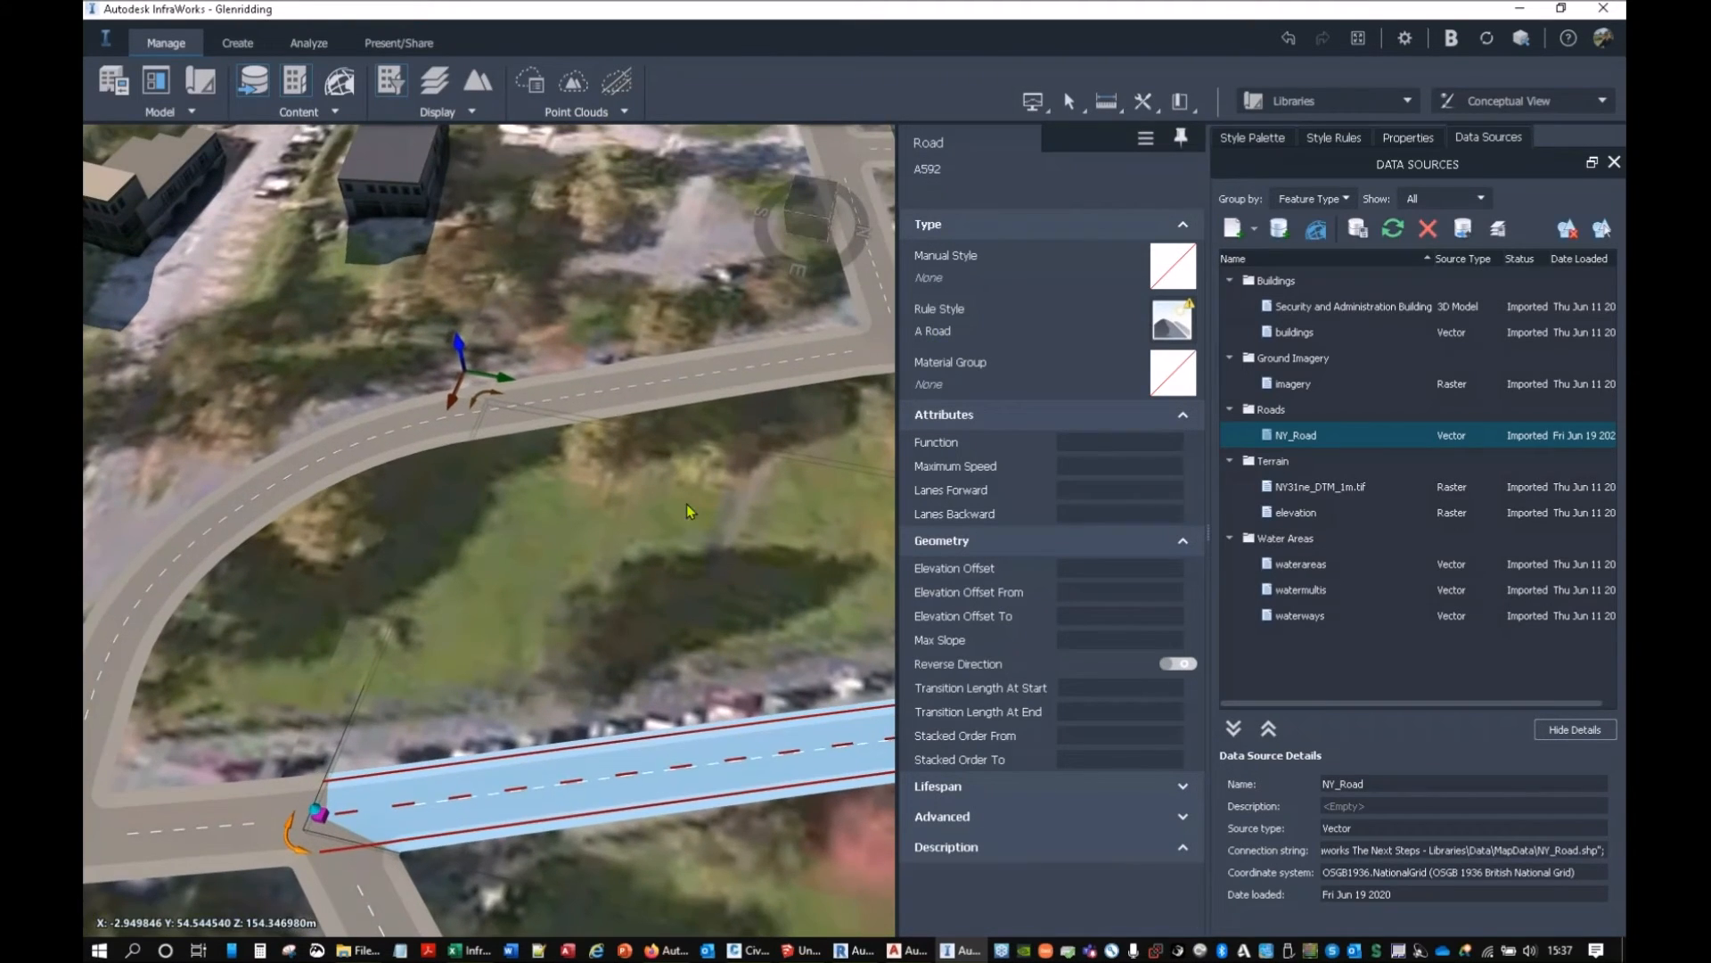
{"action": "left_click", "coordinate": [669, 384]}
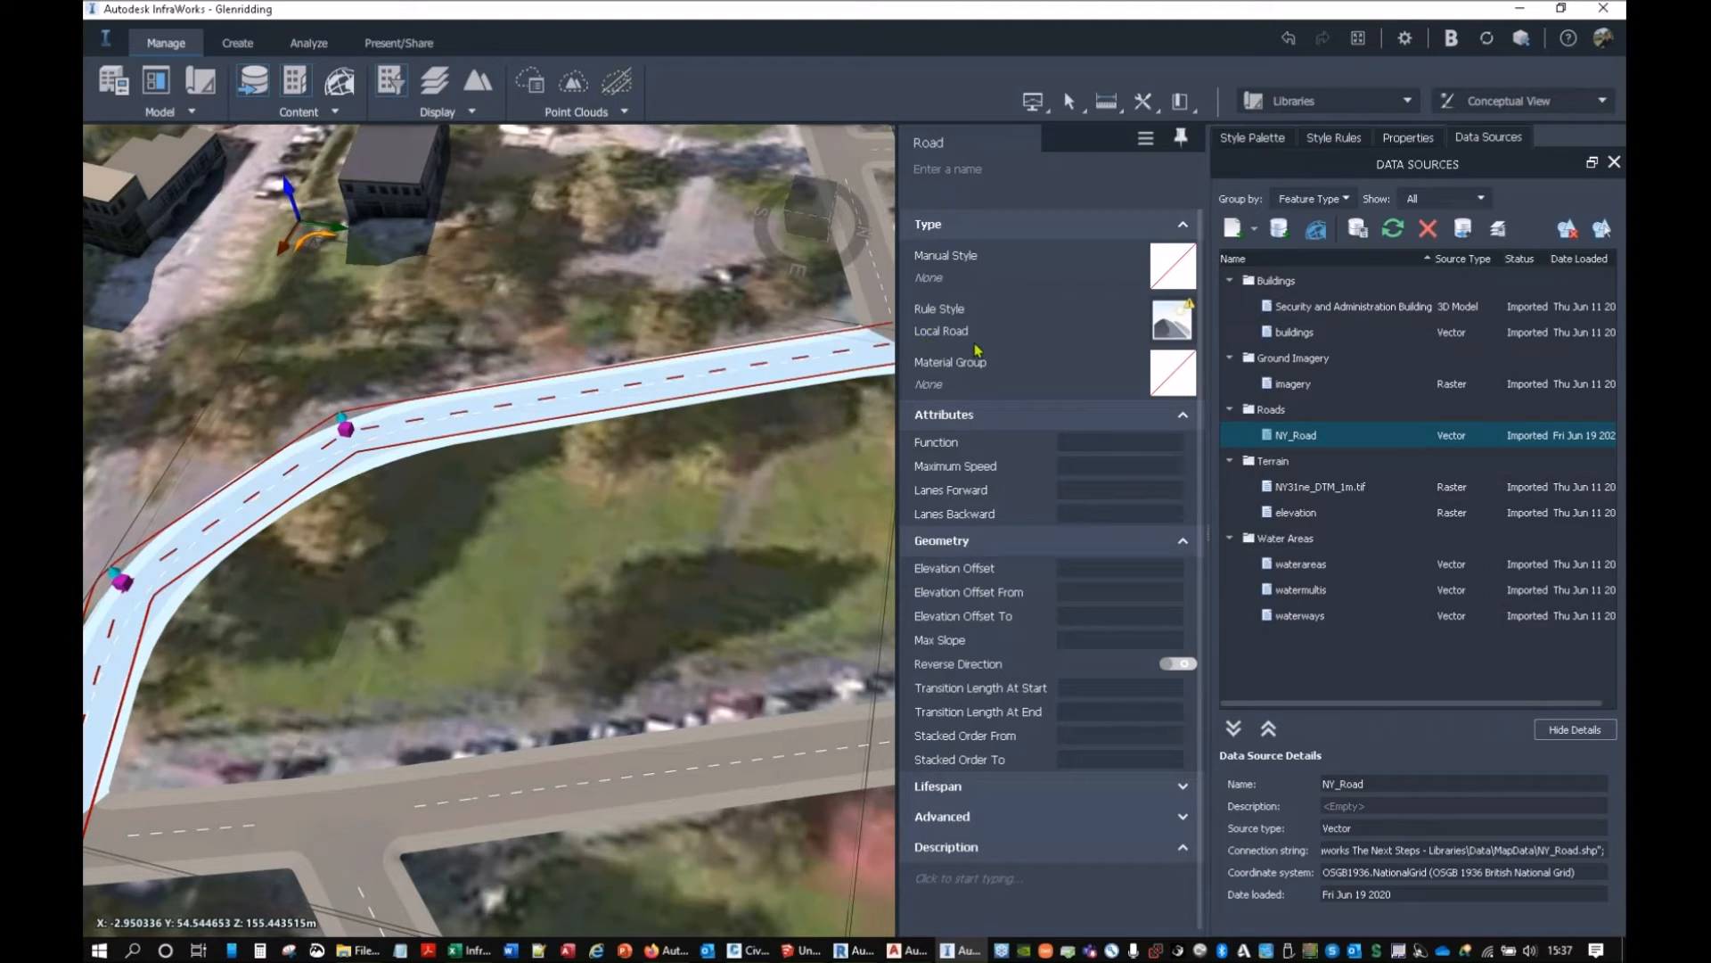
{"action": "middle_click_drag", "start_coordinate": [501, 517], "coordinate": [708, 361]}
{"action": "key", "text": "Escape"}
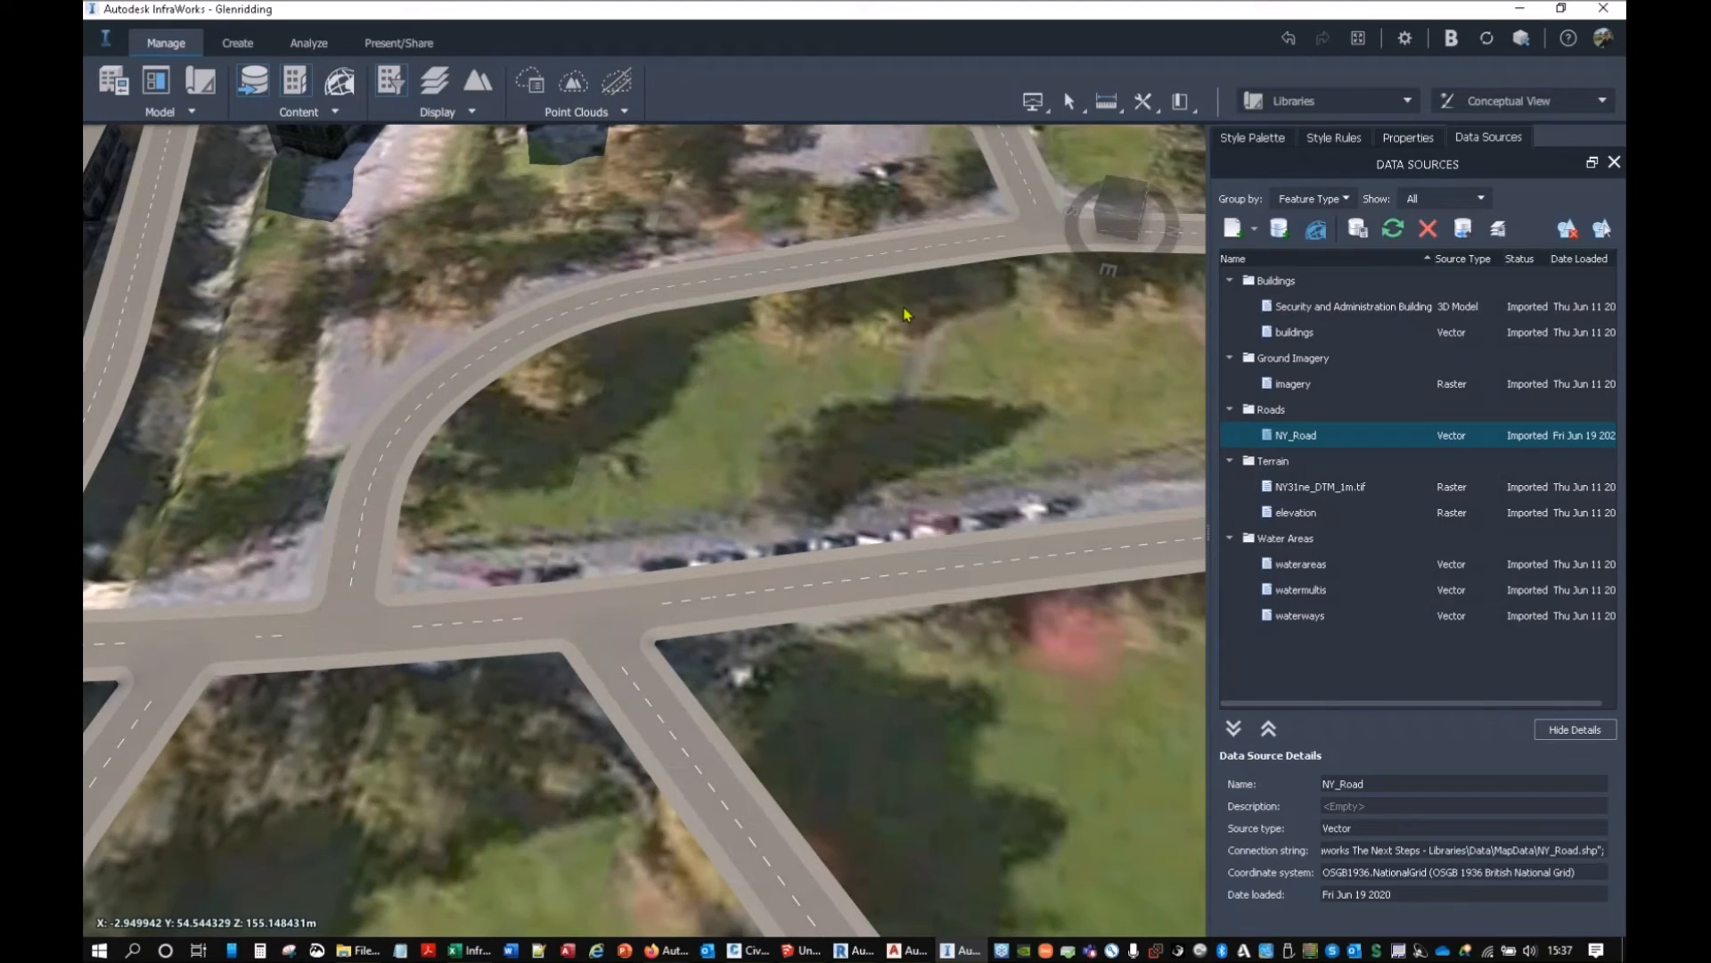
Apply the U_C_SL style from Street/DMRB/Urban/Single Carriageway to the A592 main road and U_C_P_SL to the curved local road.
{"action": "left_click", "coordinate": [1280, 139]}
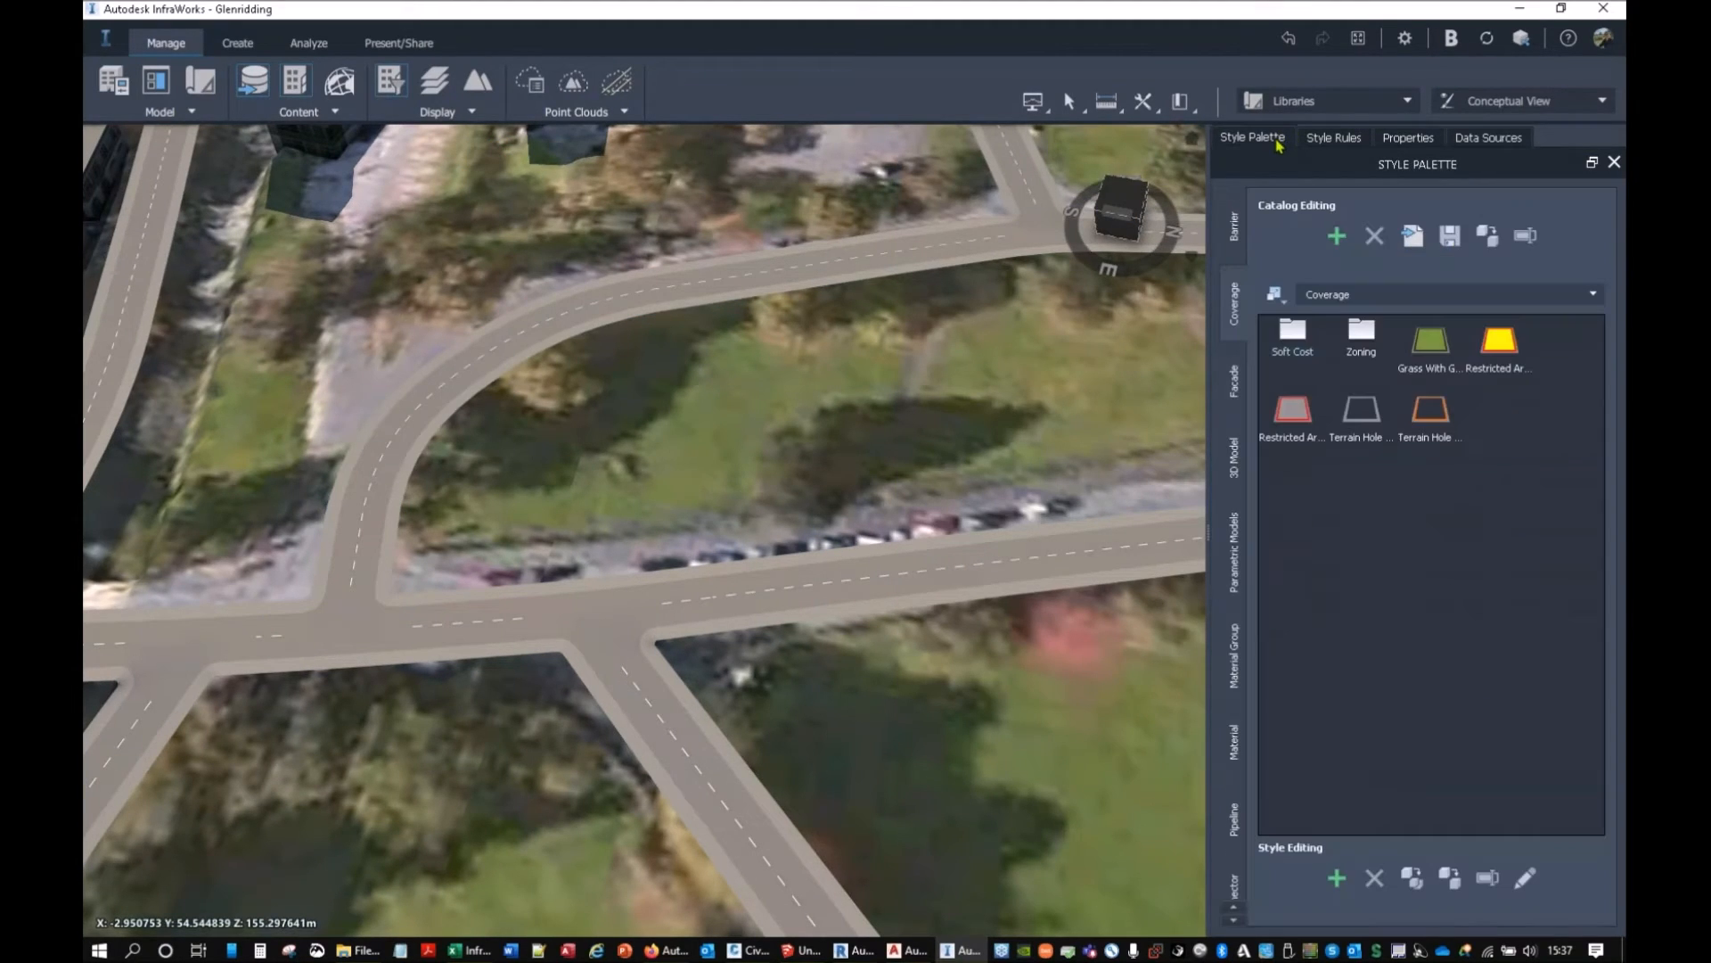
{"action": "scroll", "coordinate": [1228, 726], "scroll_direction": "down", "scroll_amount": 10}
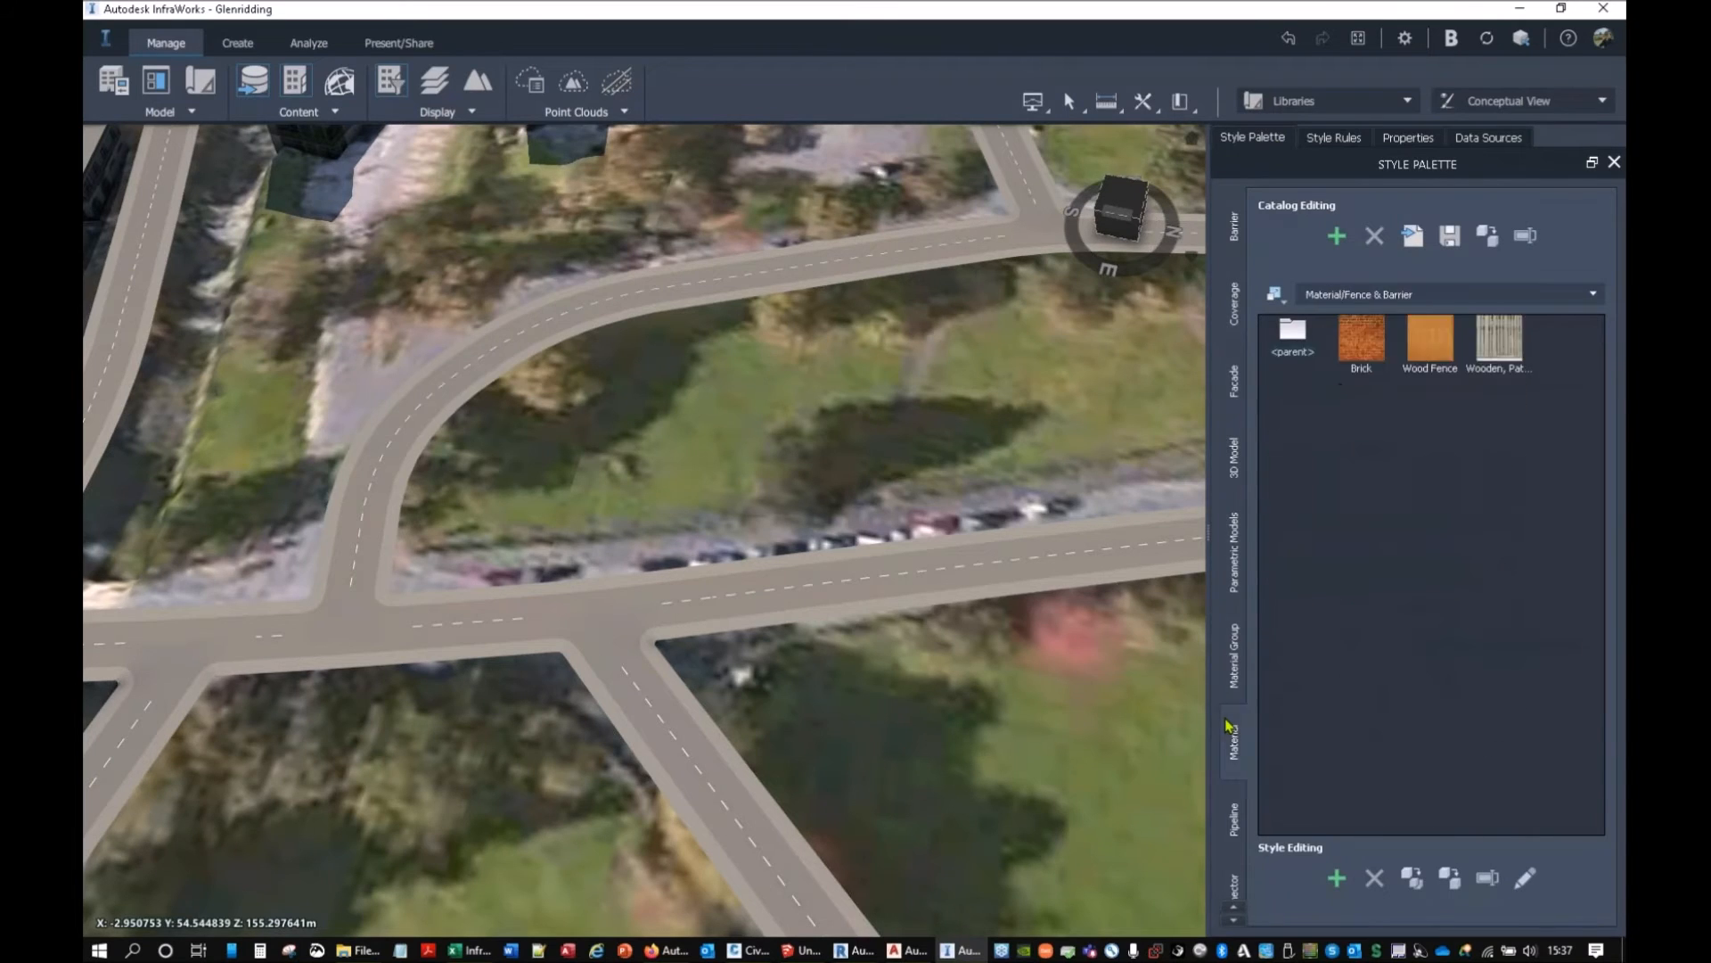
{"action": "scroll", "coordinate": [1229, 726], "scroll_direction": "down", "scroll_amount": 1}
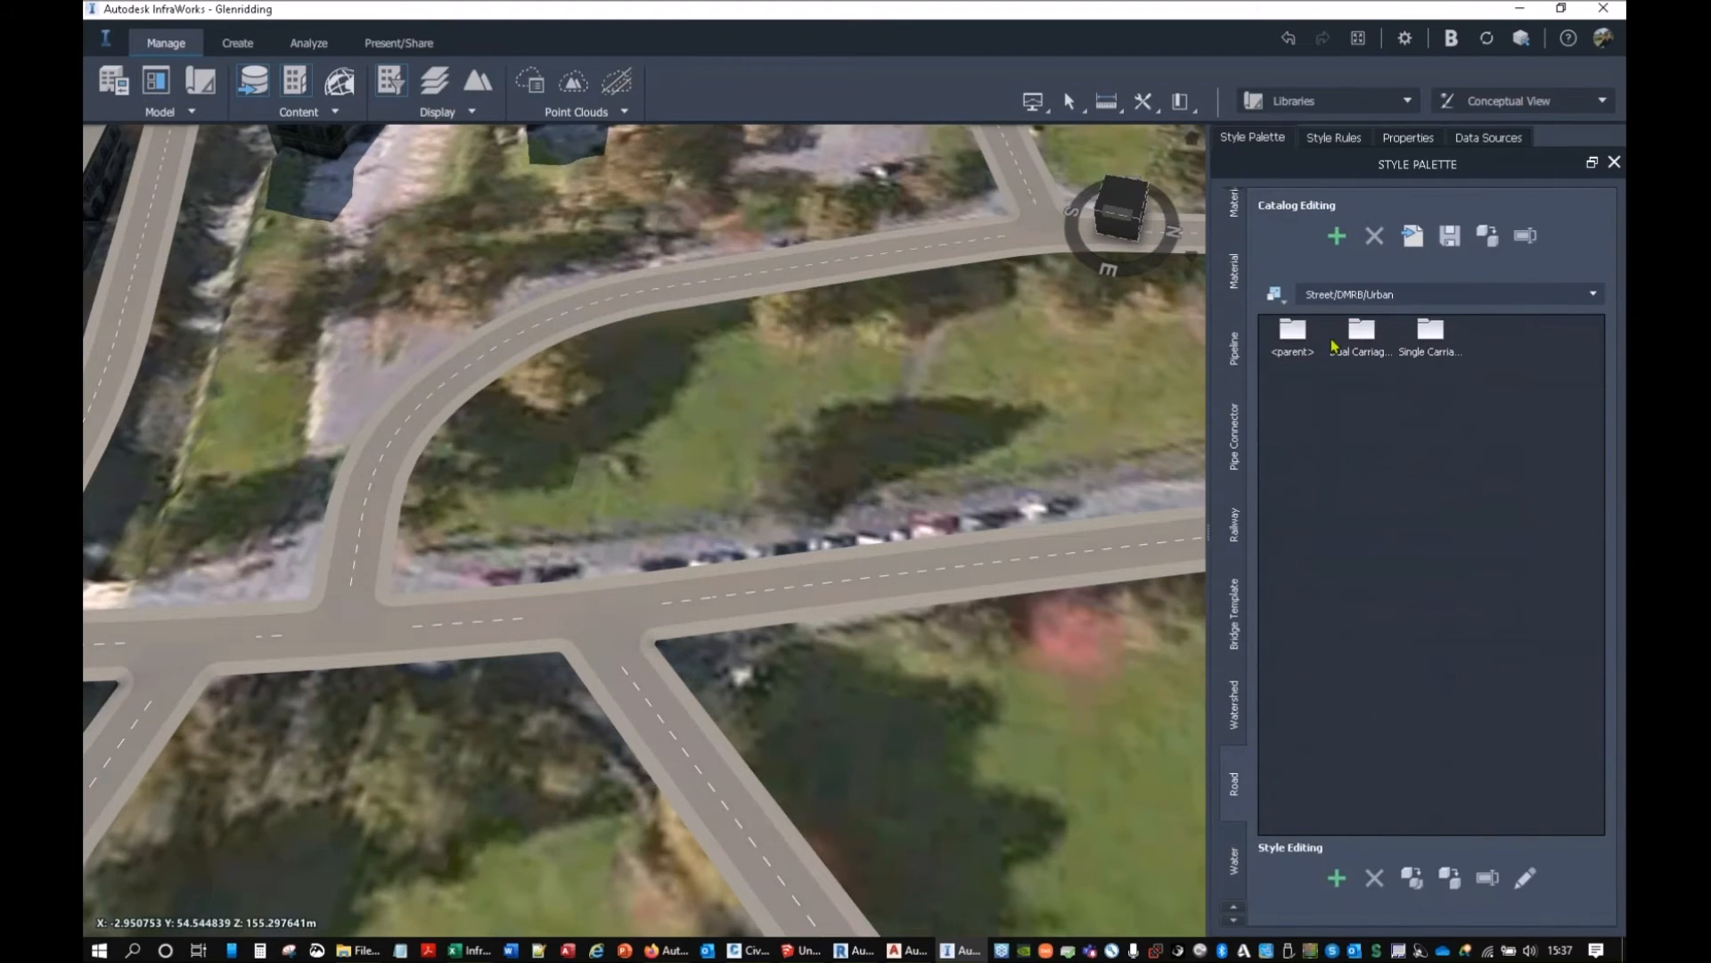
{"action": "left_click", "coordinate": [1429, 347]}
{"action": "double_click", "coordinate": [1429, 348]}
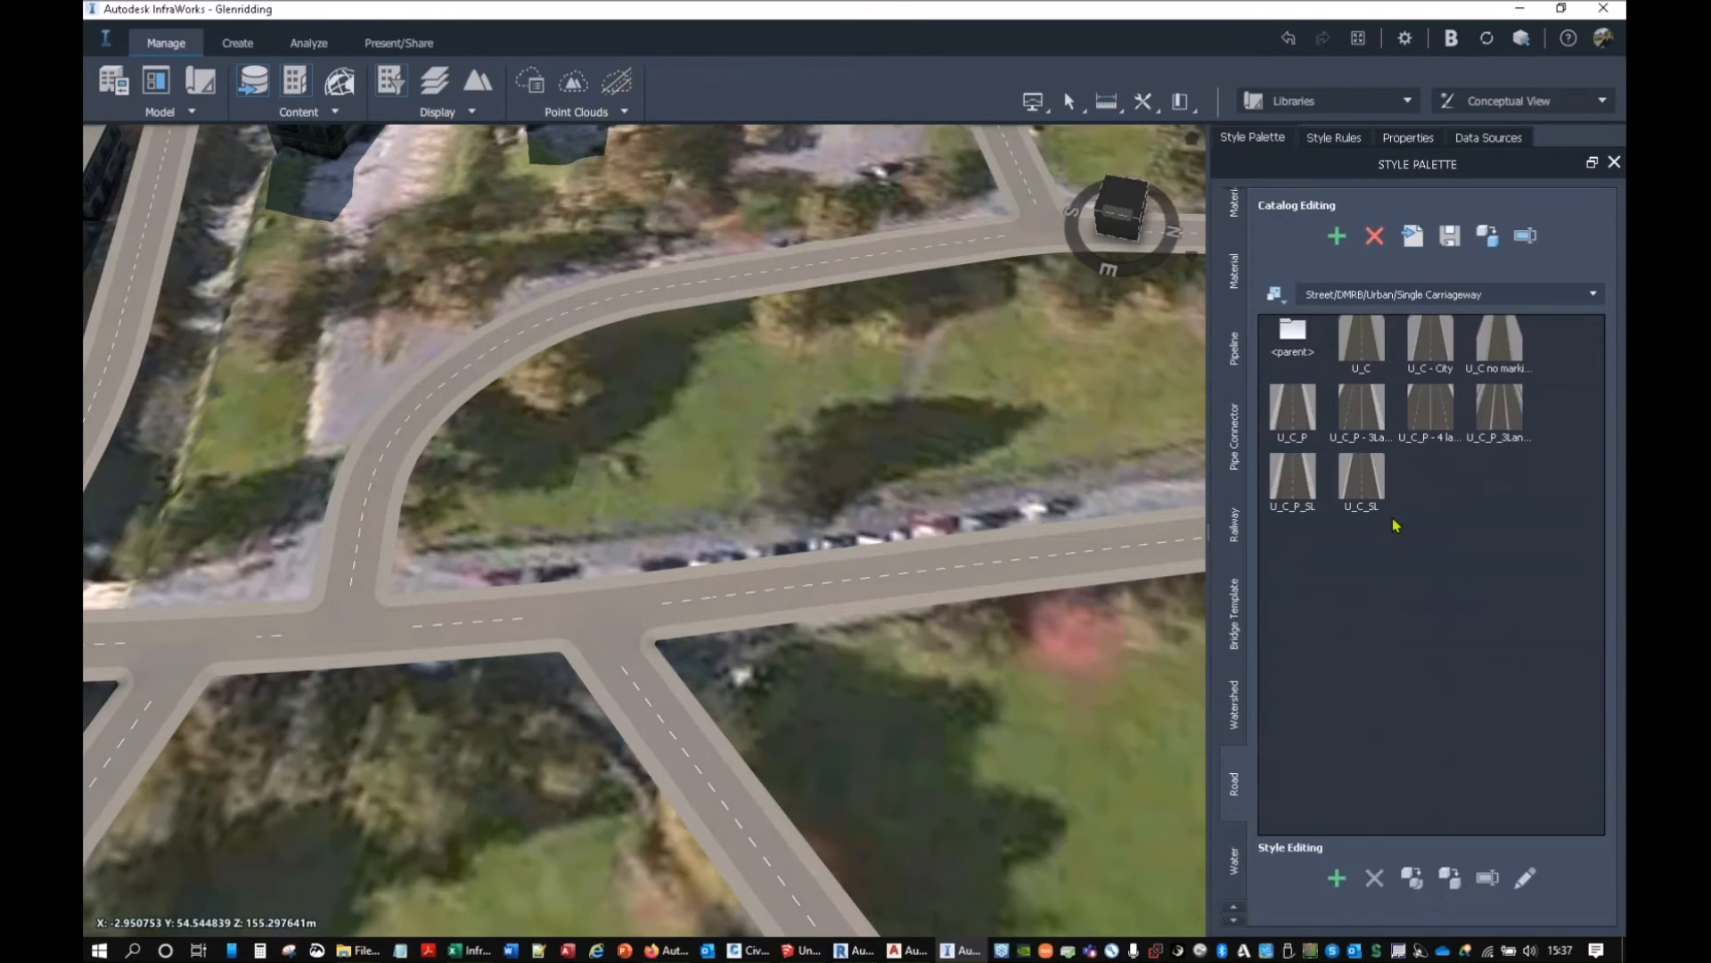
{"action": "left_click_drag", "start_coordinate": [1364, 484], "coordinate": [952, 592]}
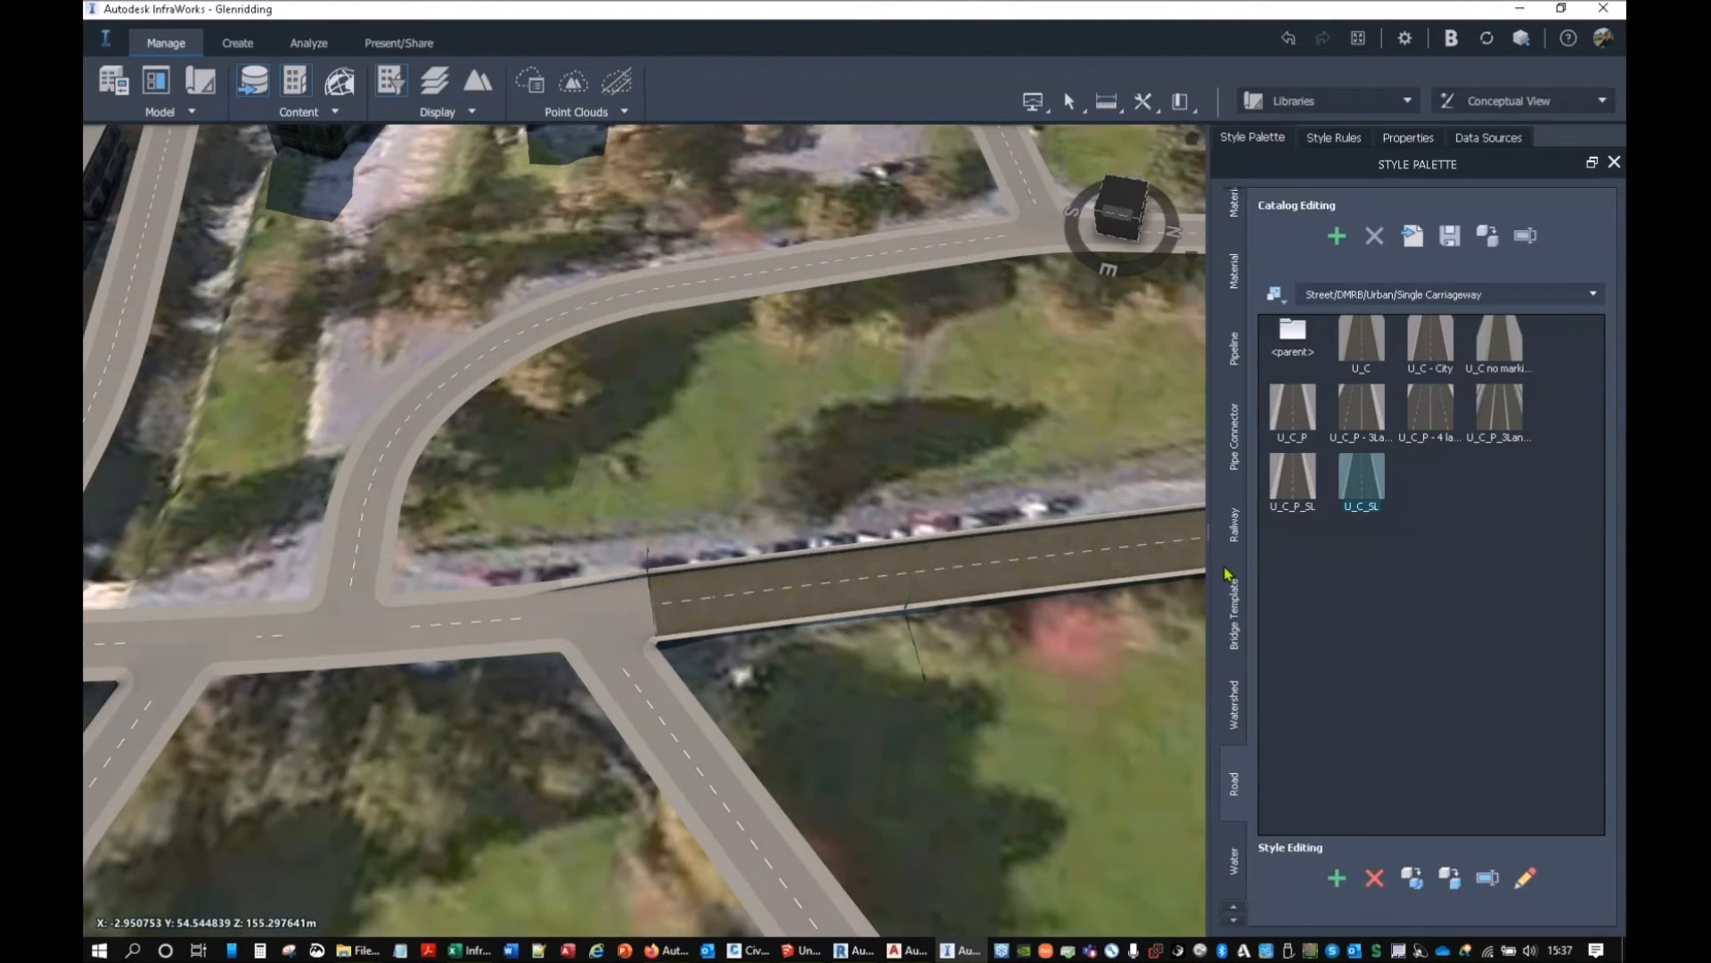
{"action": "left_click_drag", "start_coordinate": [1285, 481], "coordinate": [692, 303]}
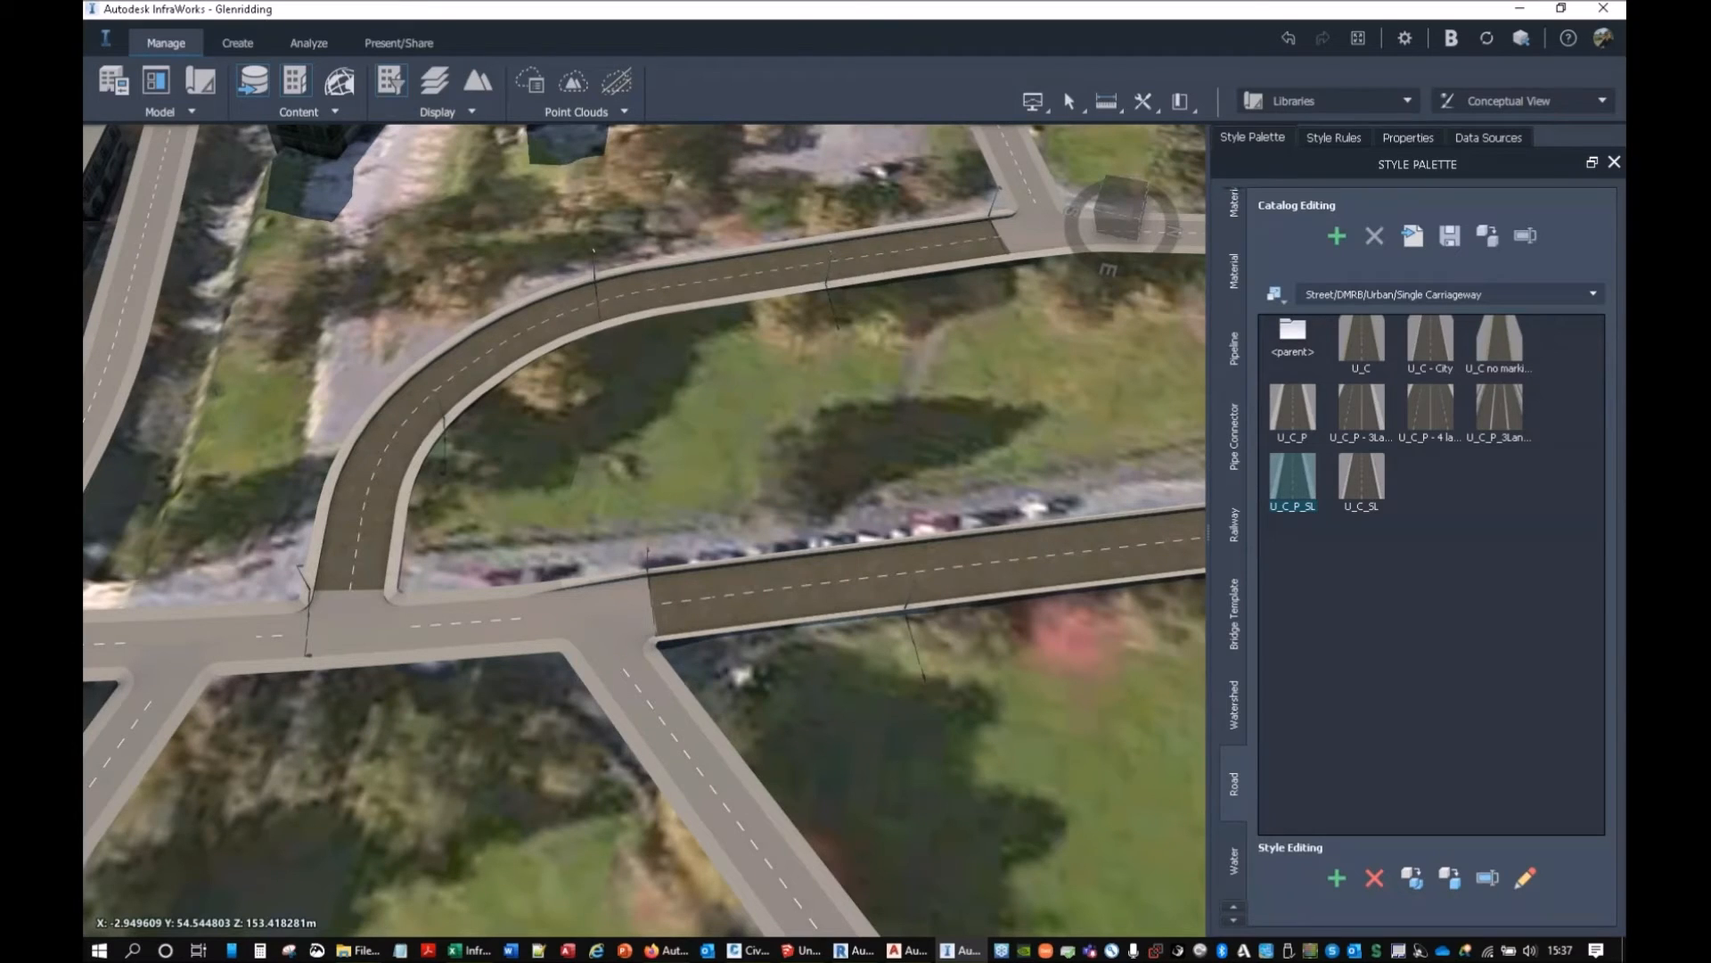
Open the style rules for roads and delete all the existing road rules, from Basic to Local Road.
{"action": "left_click", "coordinate": [435, 116]}
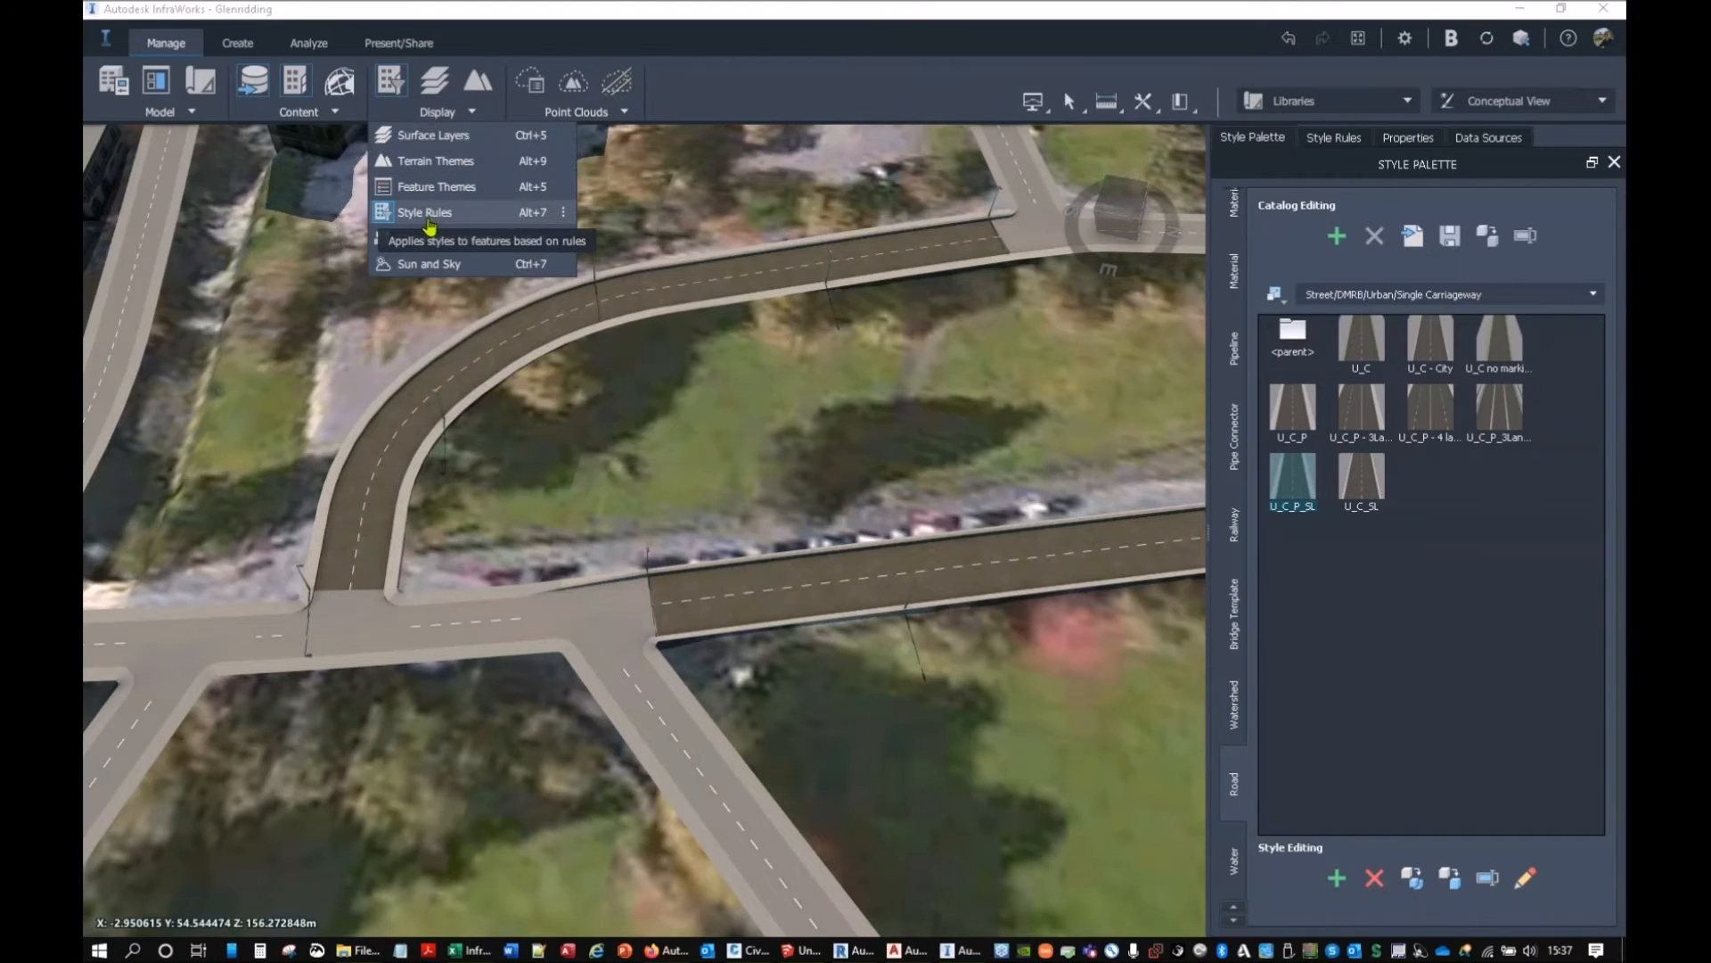
{"action": "left_click", "coordinate": [1335, 139]}
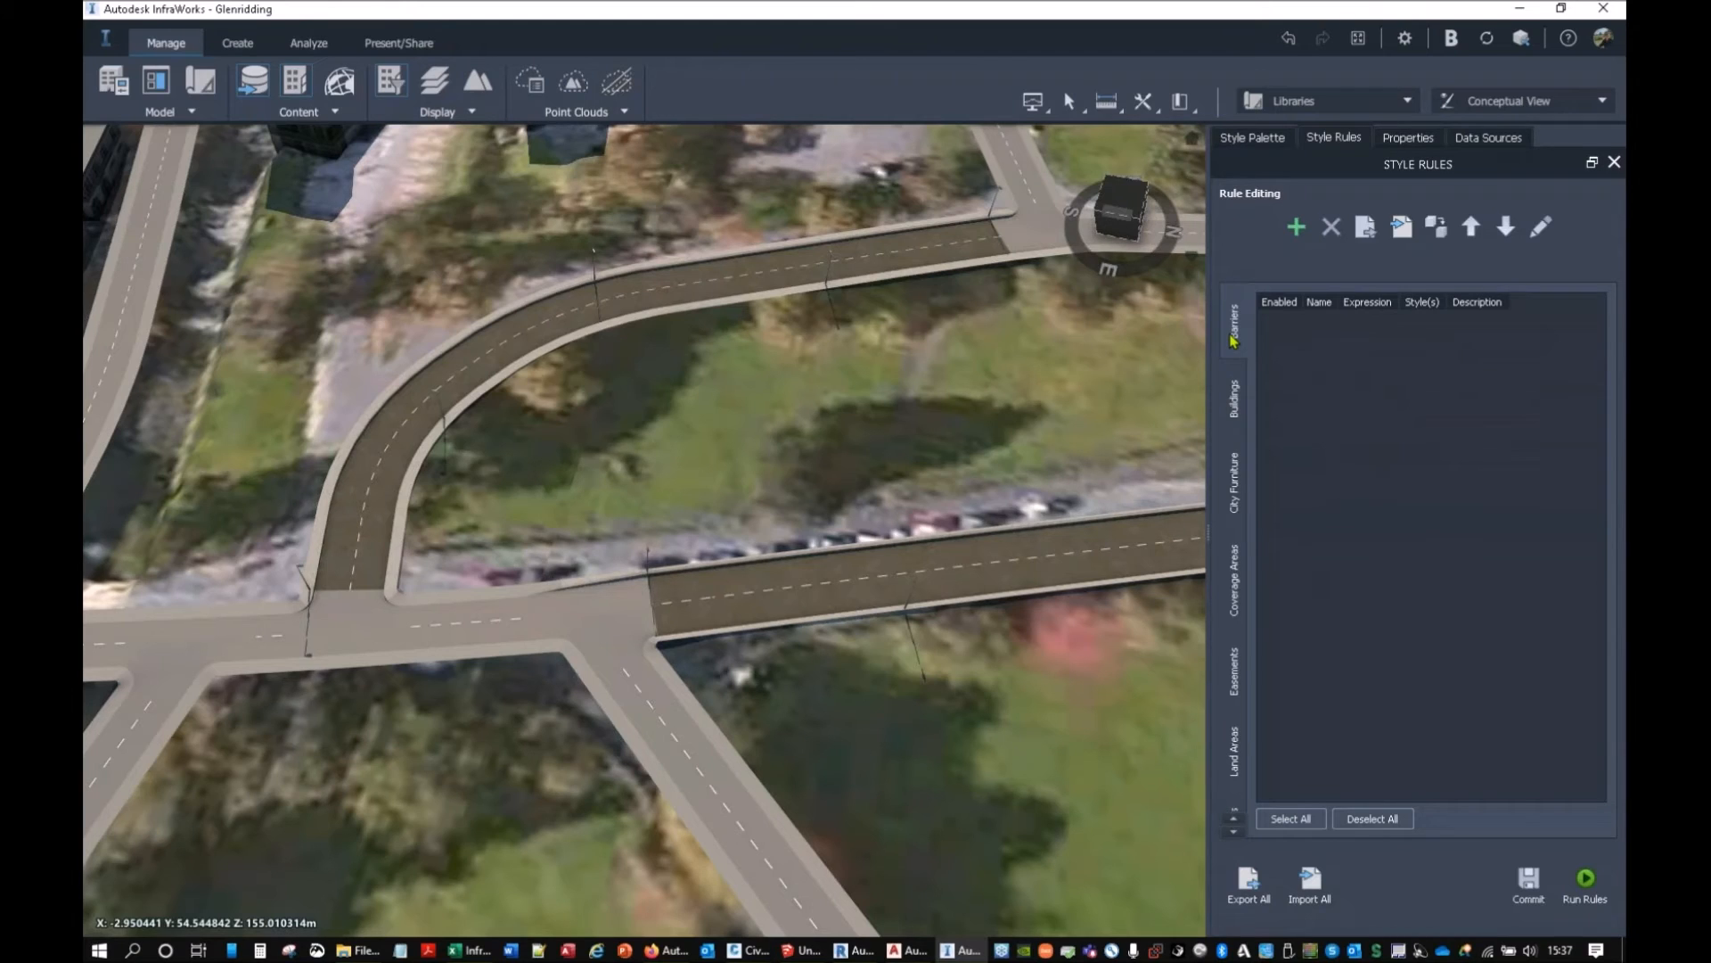
{"action": "left_click", "coordinate": [1235, 417]}
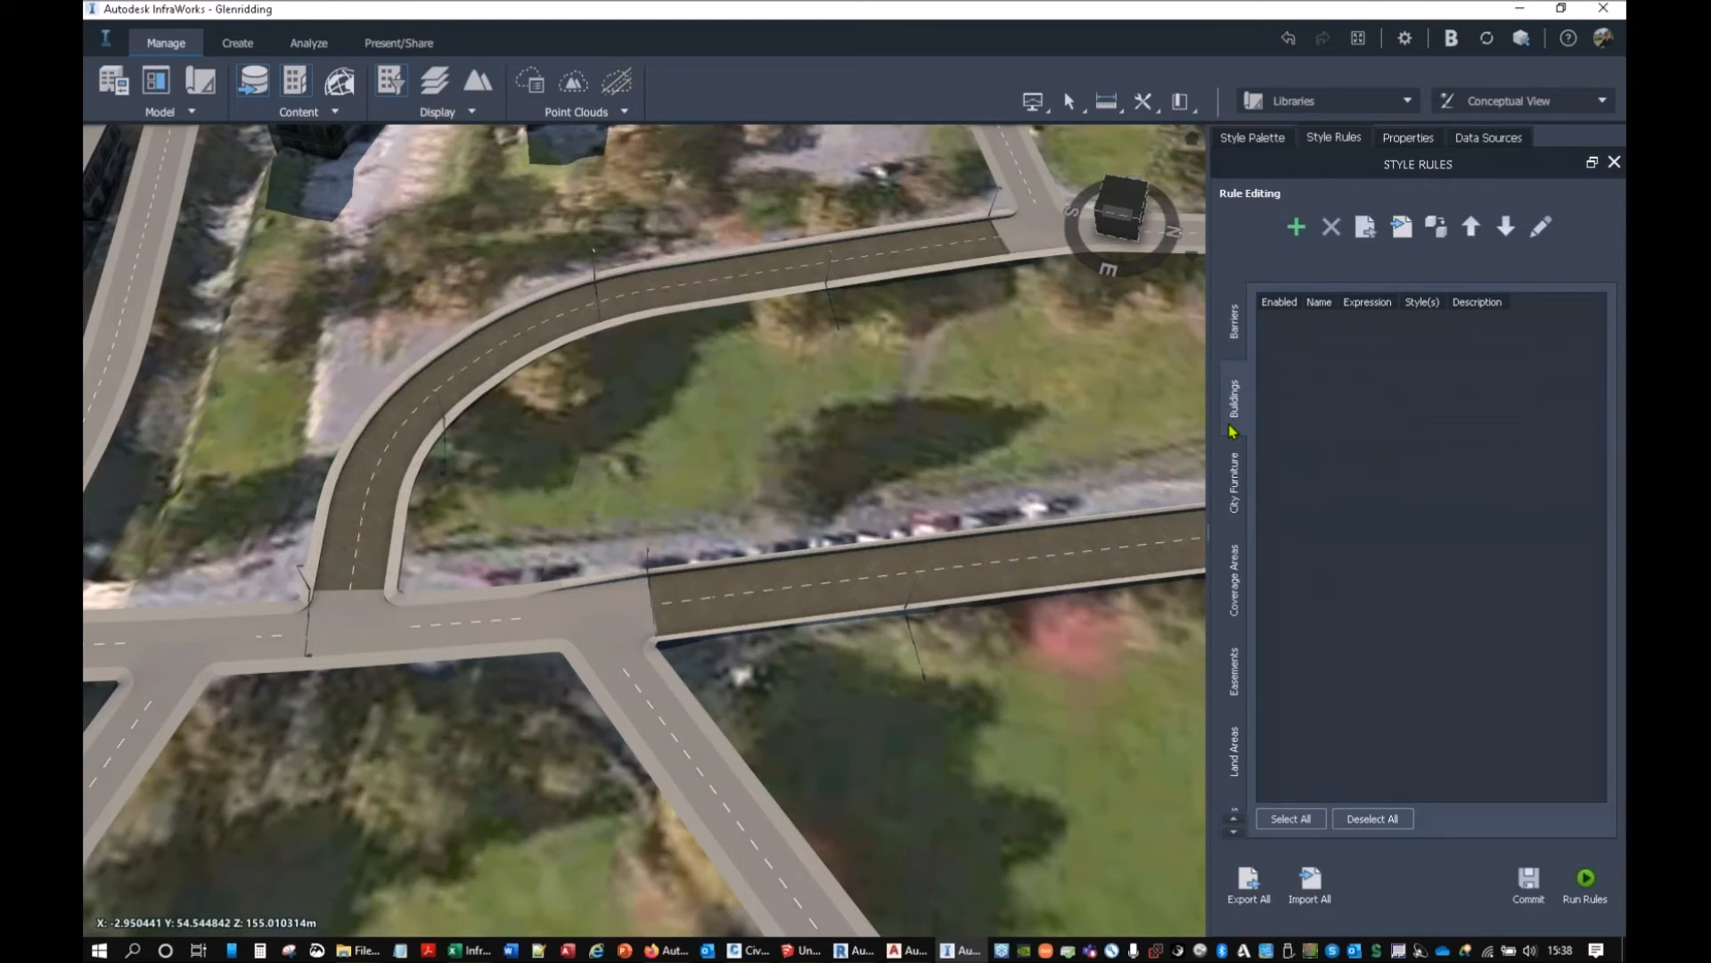
{"action": "left_click", "coordinate": [1237, 497]}
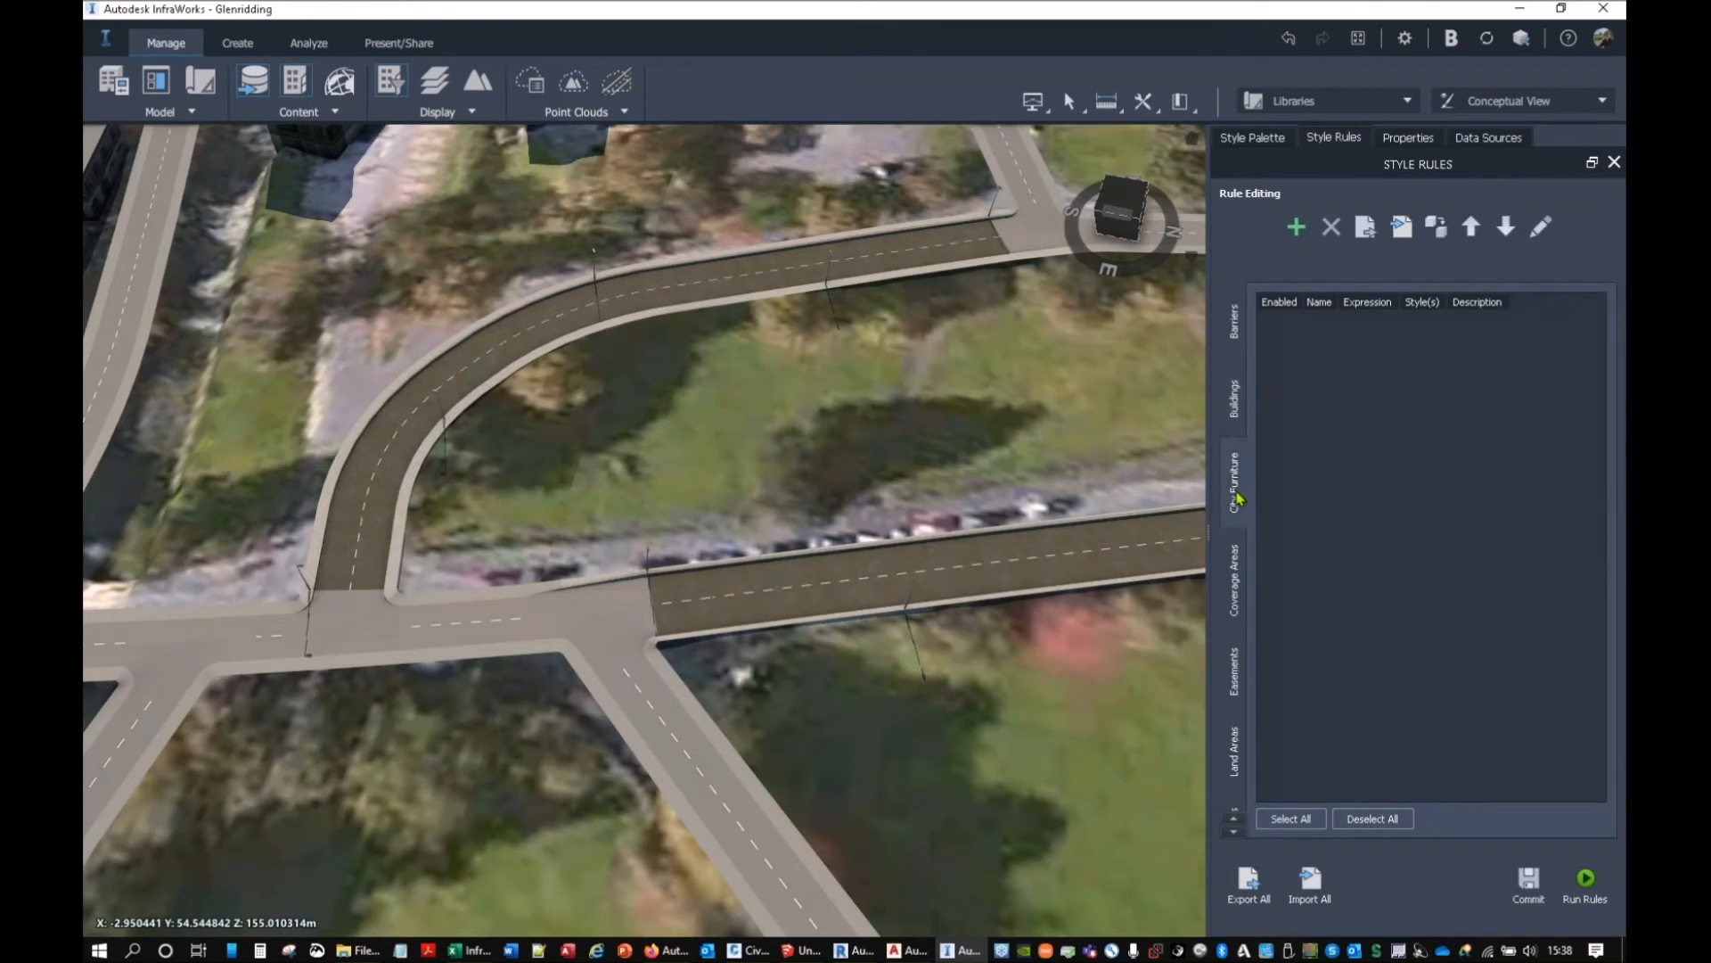
{"action": "left_click", "coordinate": [1237, 579]}
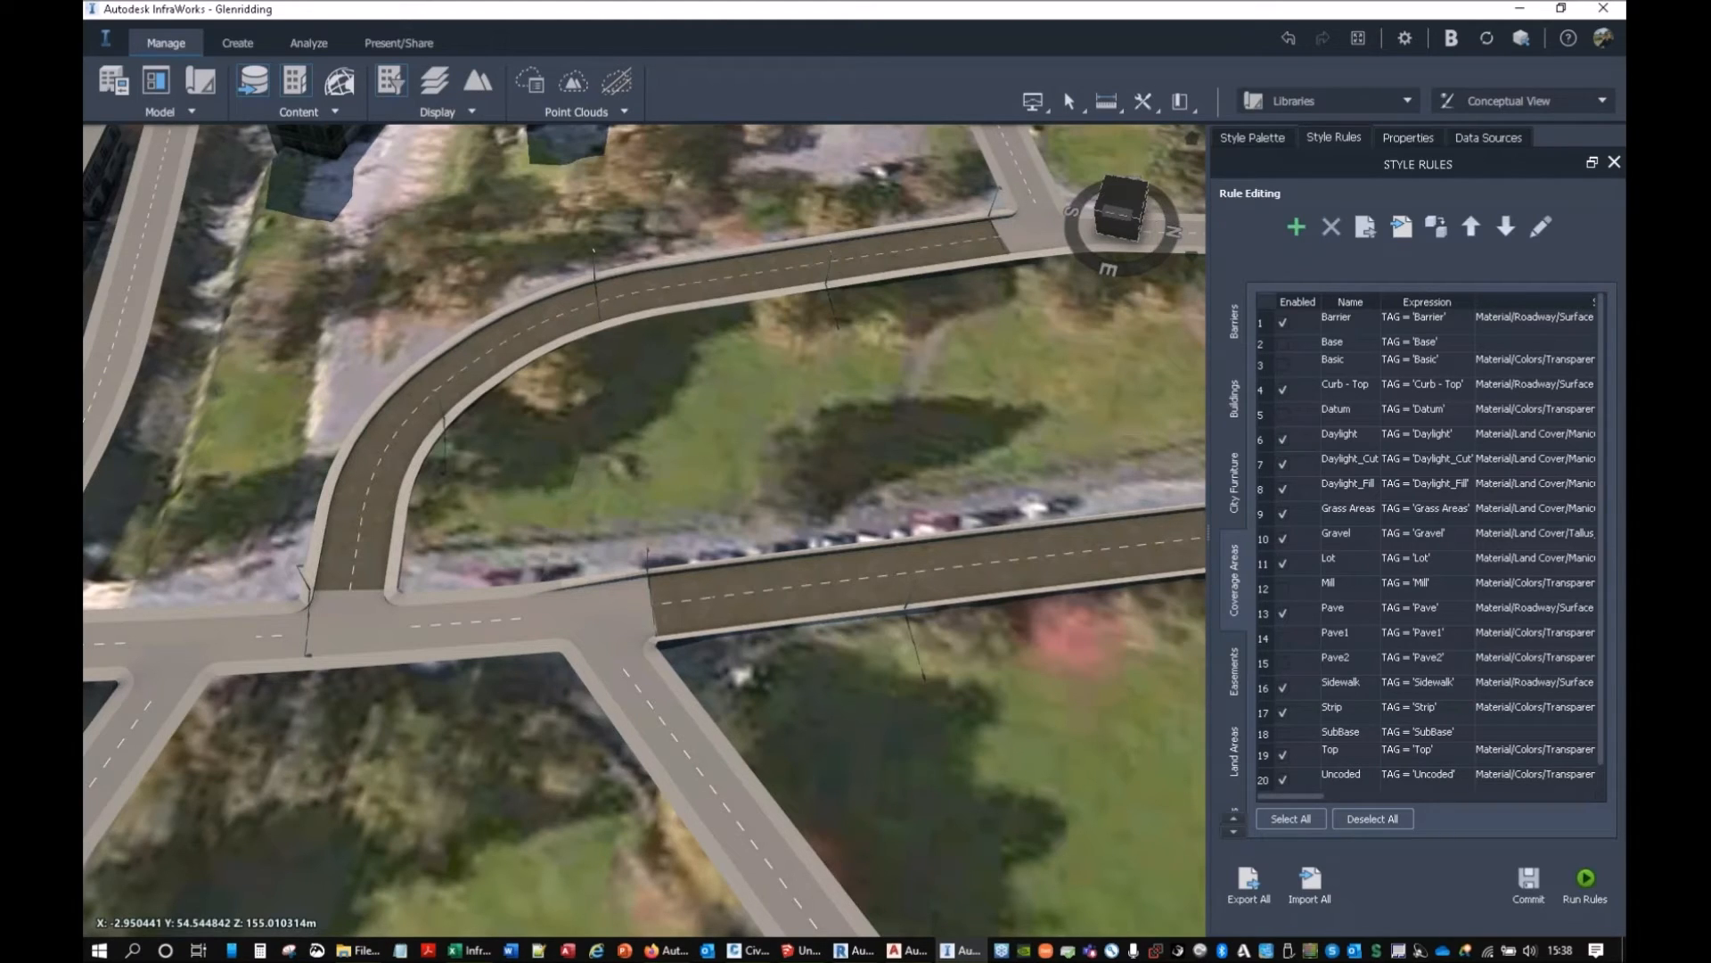
{"action": "scroll", "coordinate": [1244, 727], "scroll_direction": "down", "scroll_amount": 8}
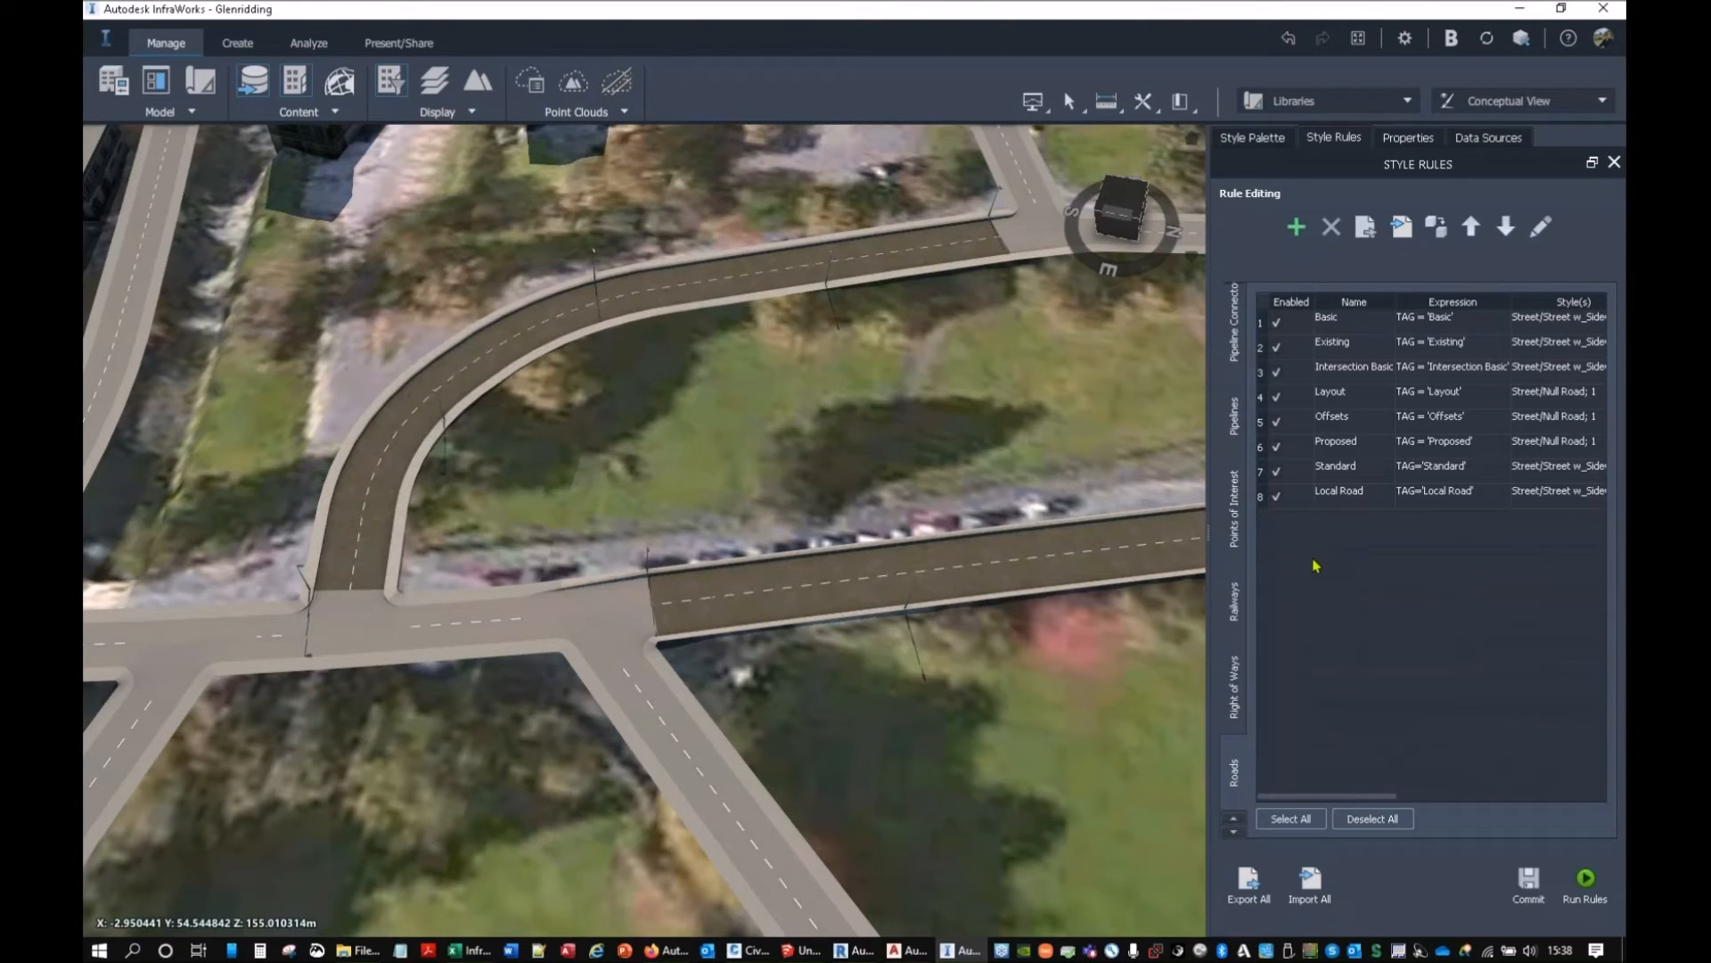
{"action": "left_click", "coordinate": [1328, 324]}
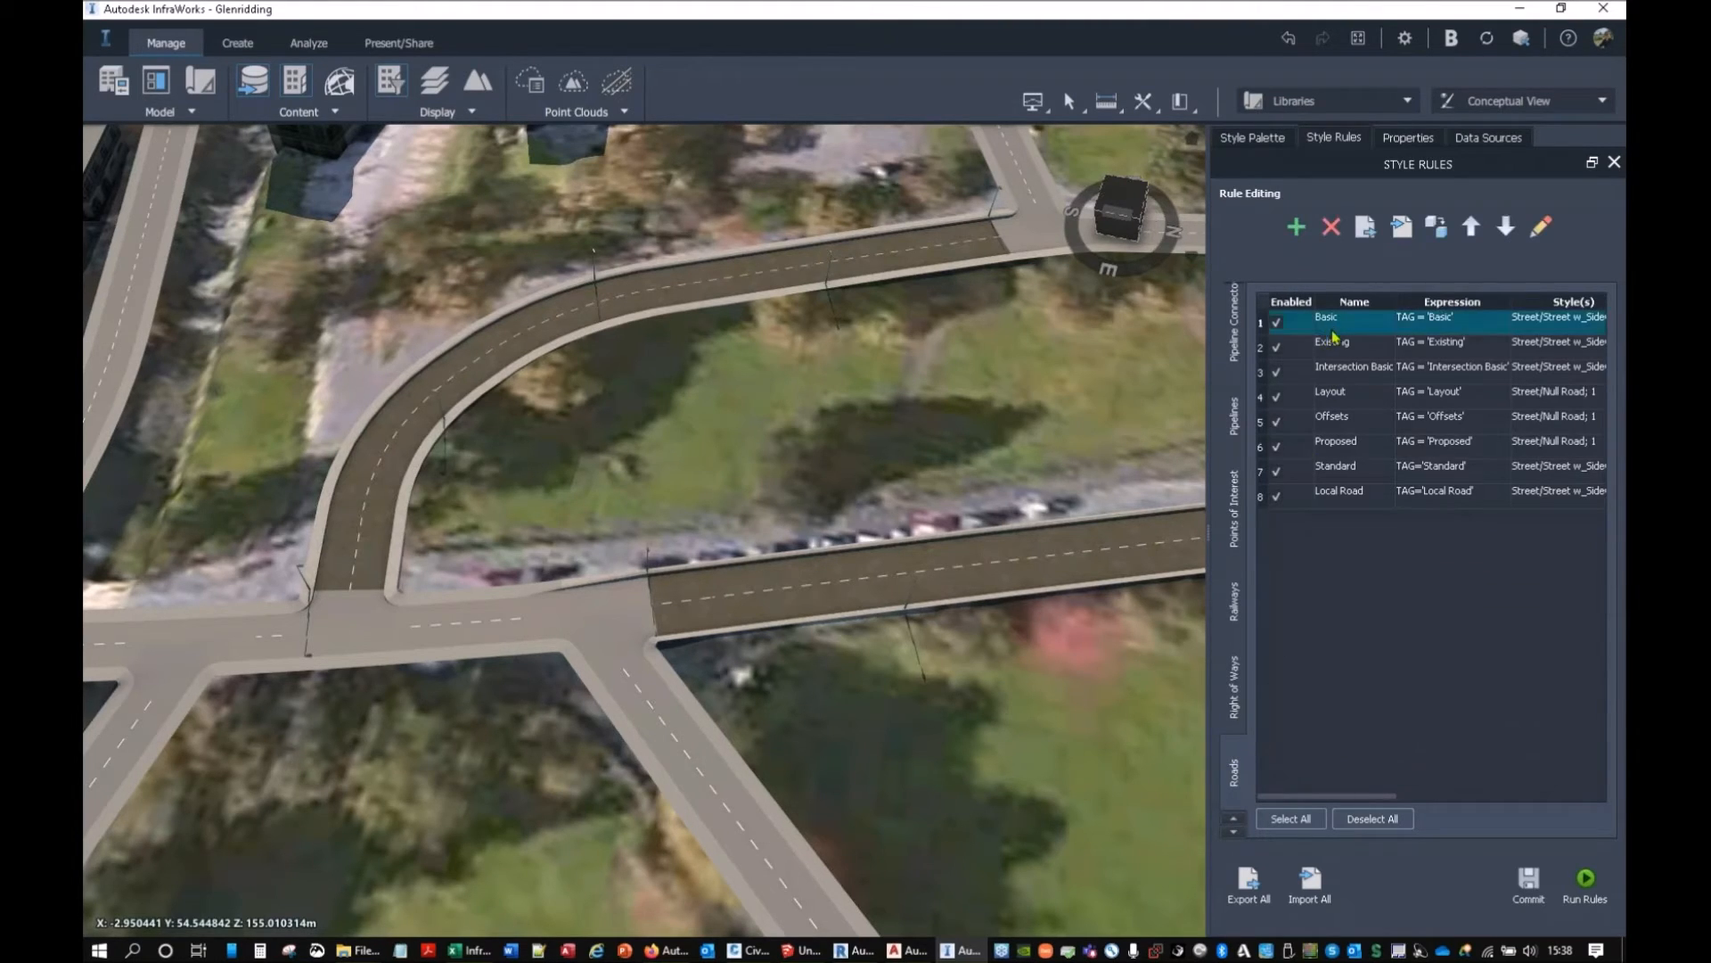
{"action": "left_click", "coordinate": [1343, 499], "text": "shift"}
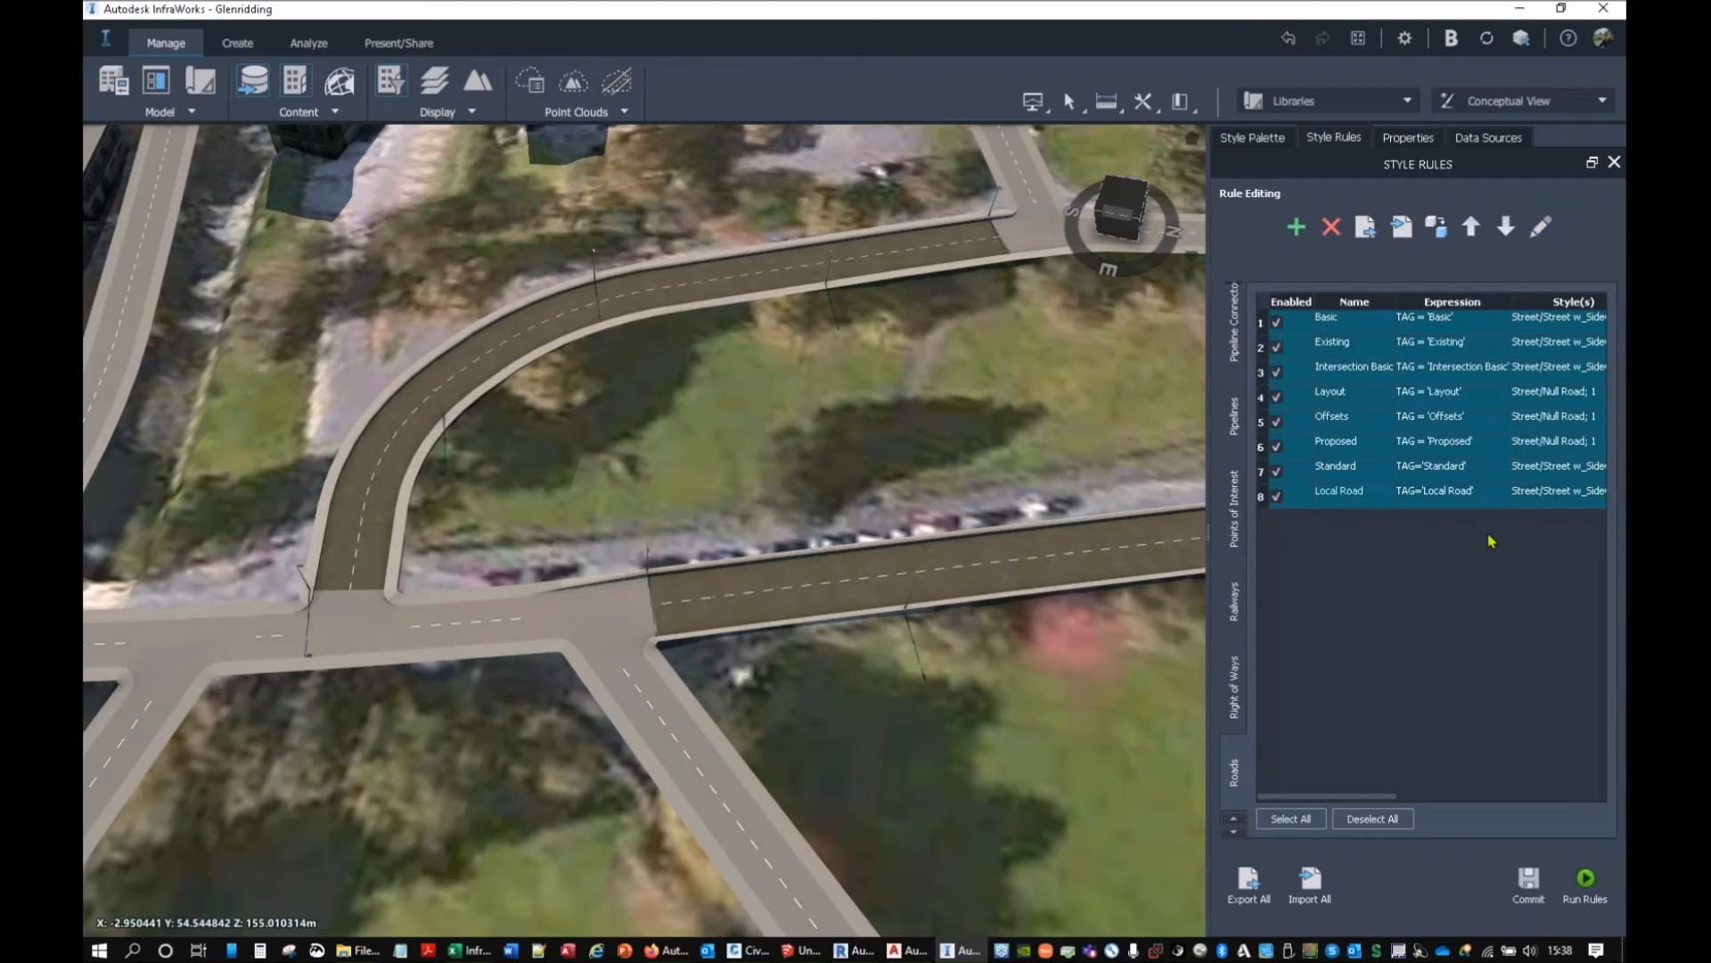
{"action": "left_click", "coordinate": [1332, 229]}
{"action": "left_click", "coordinate": [862, 496]}
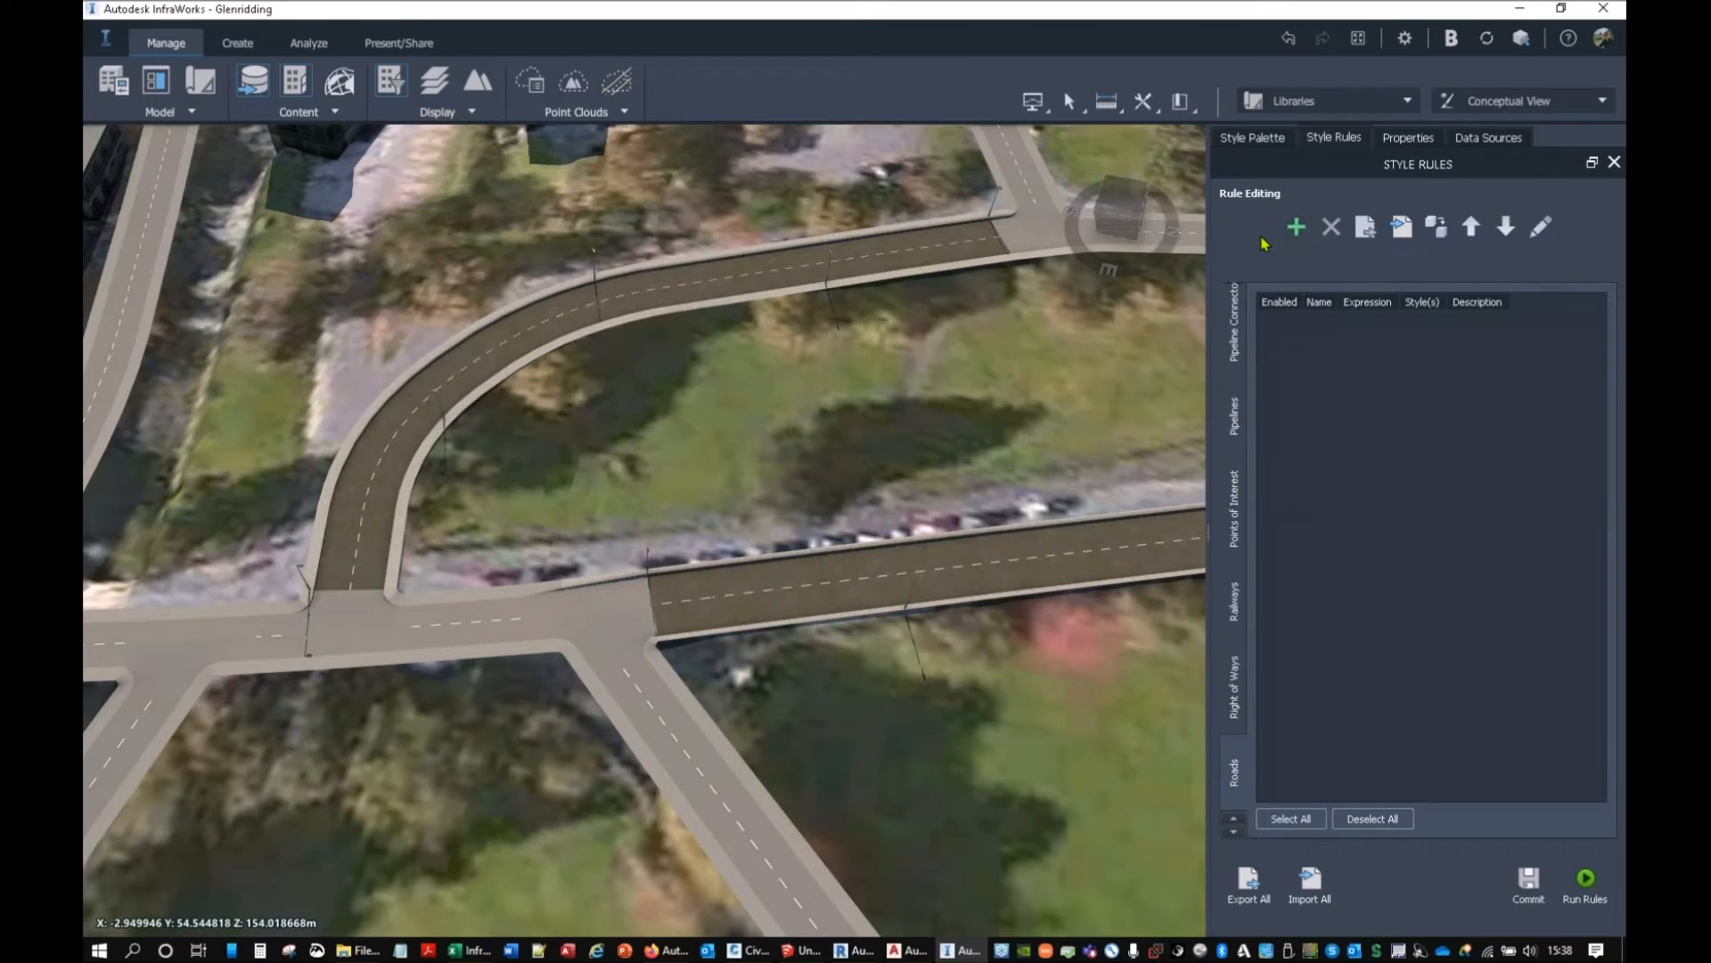
Add a new road style rule named A Roads.
{"action": "left_click", "coordinate": [1296, 230]}
{"action": "key", "text": "ctrl"}
{"action": "key", "text": "ctrl"}
{"action": "left_click", "coordinate": [1295, 232]}
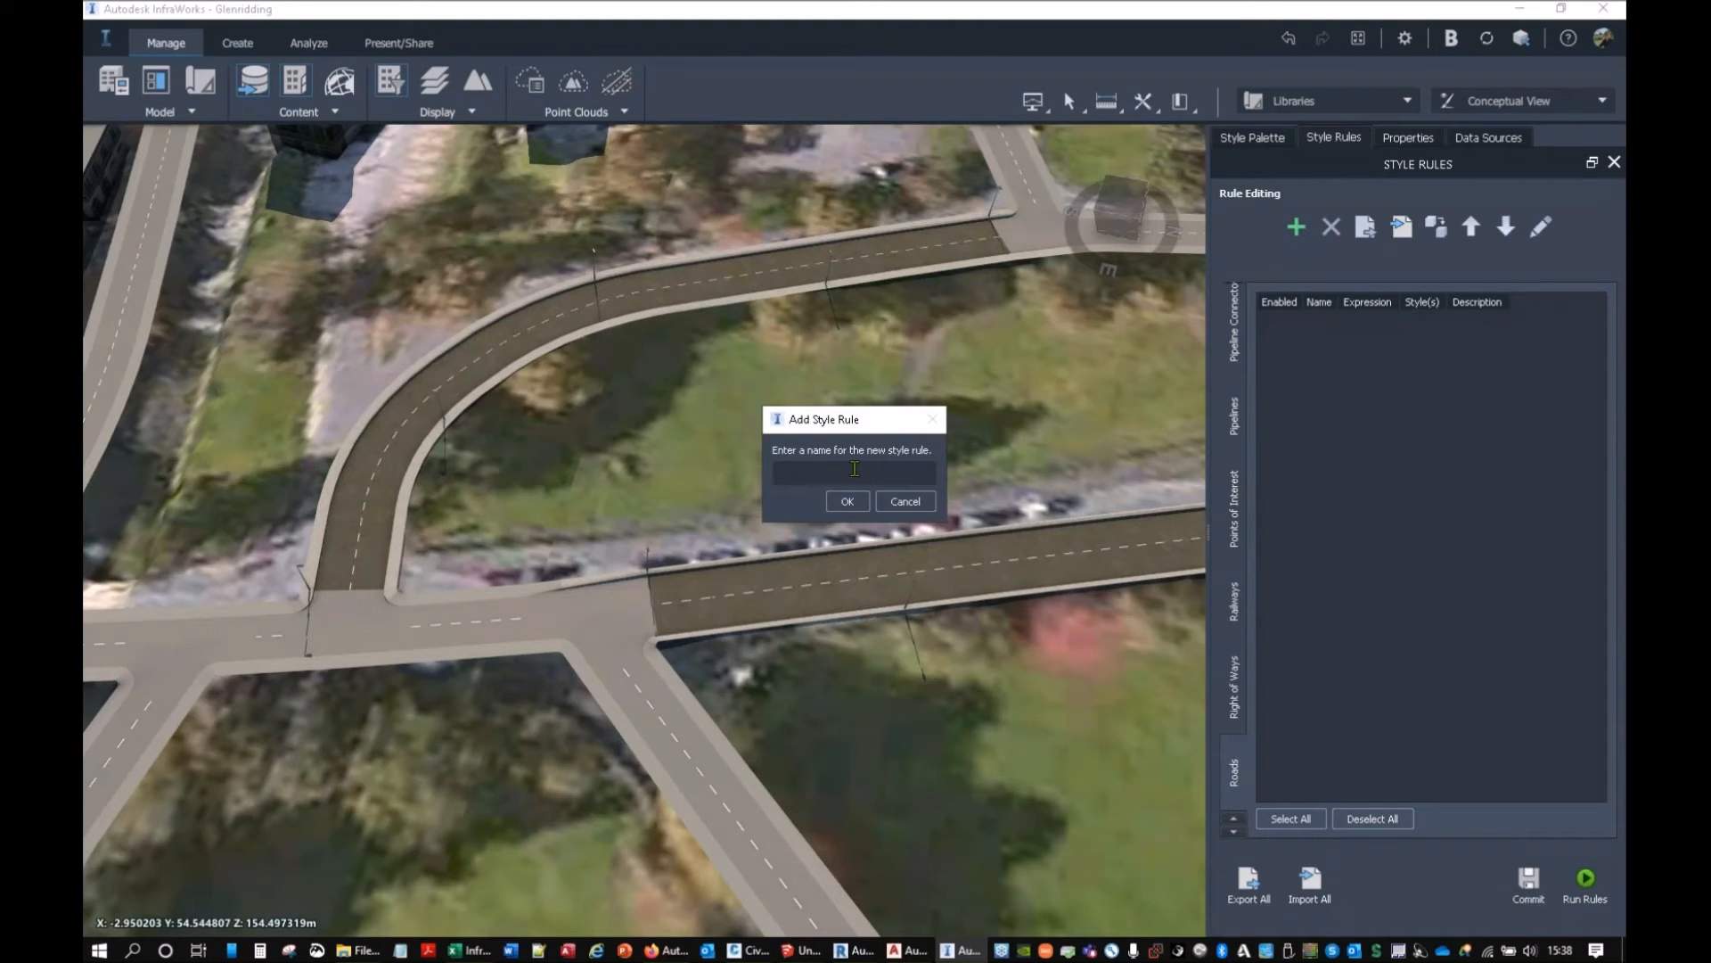
{"action": "type", "text": "A Roads"}
{"action": "left_click", "coordinate": [848, 501]}
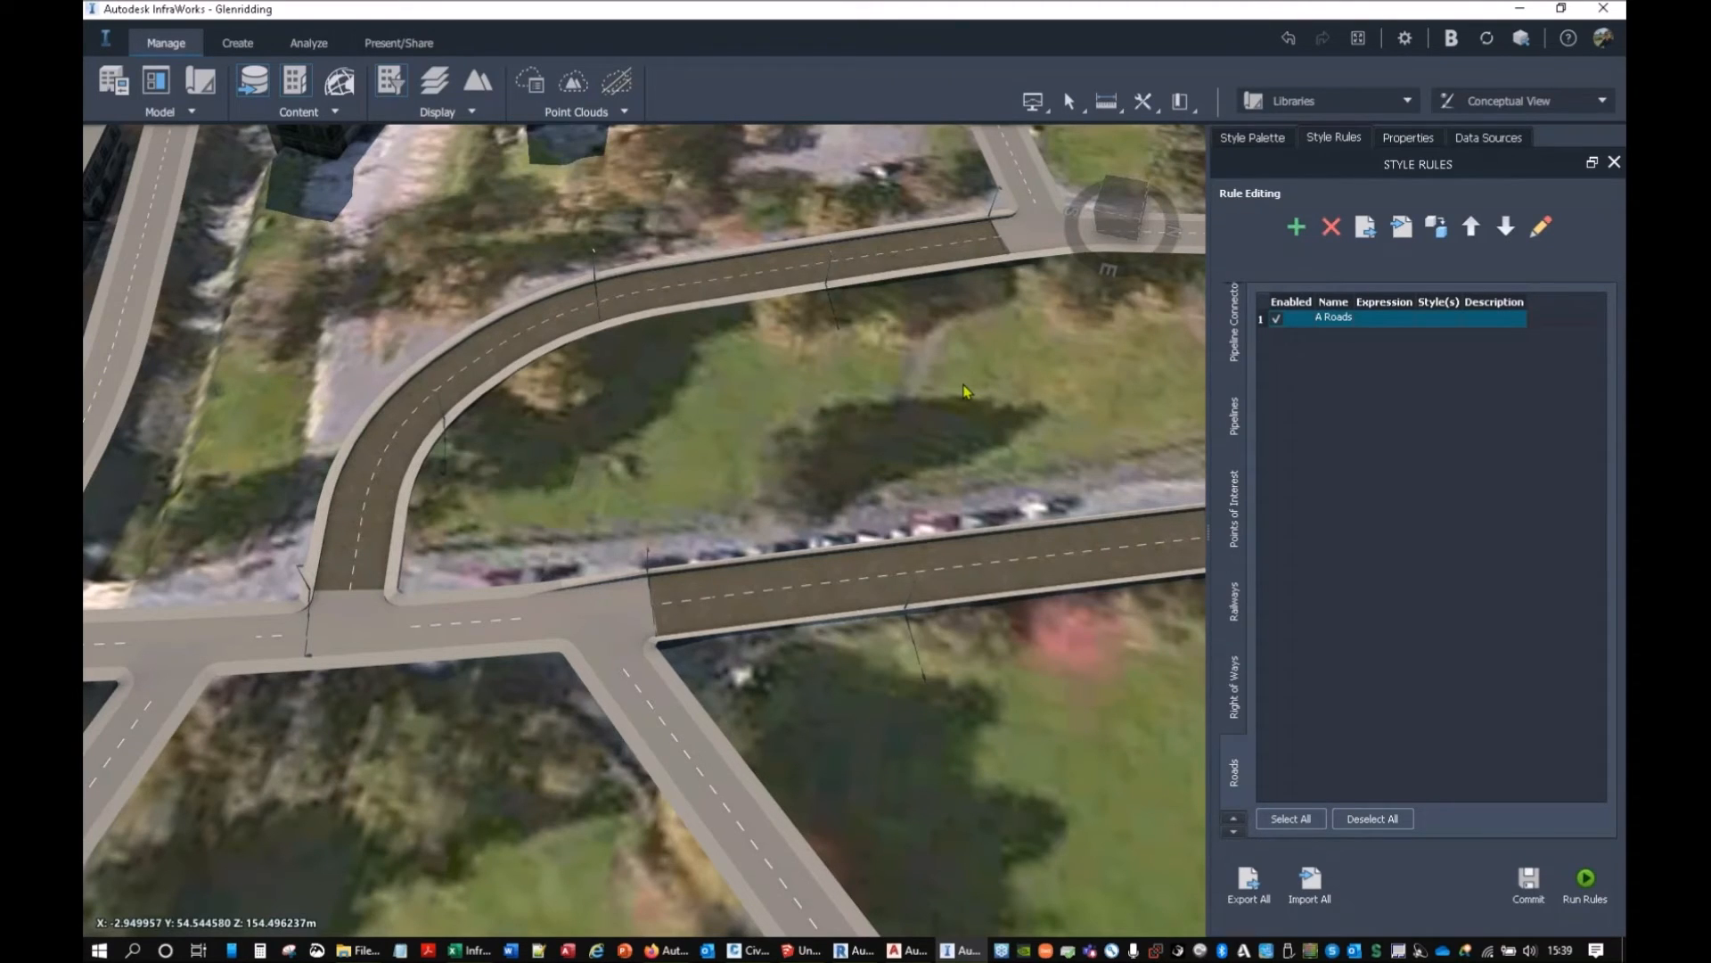
Write the filter expression RULE_STYLE = 'A Road' for the A Roads rule, using the RULE_STYLE stylization property.
{"action": "double_click", "coordinate": [1326, 318]}
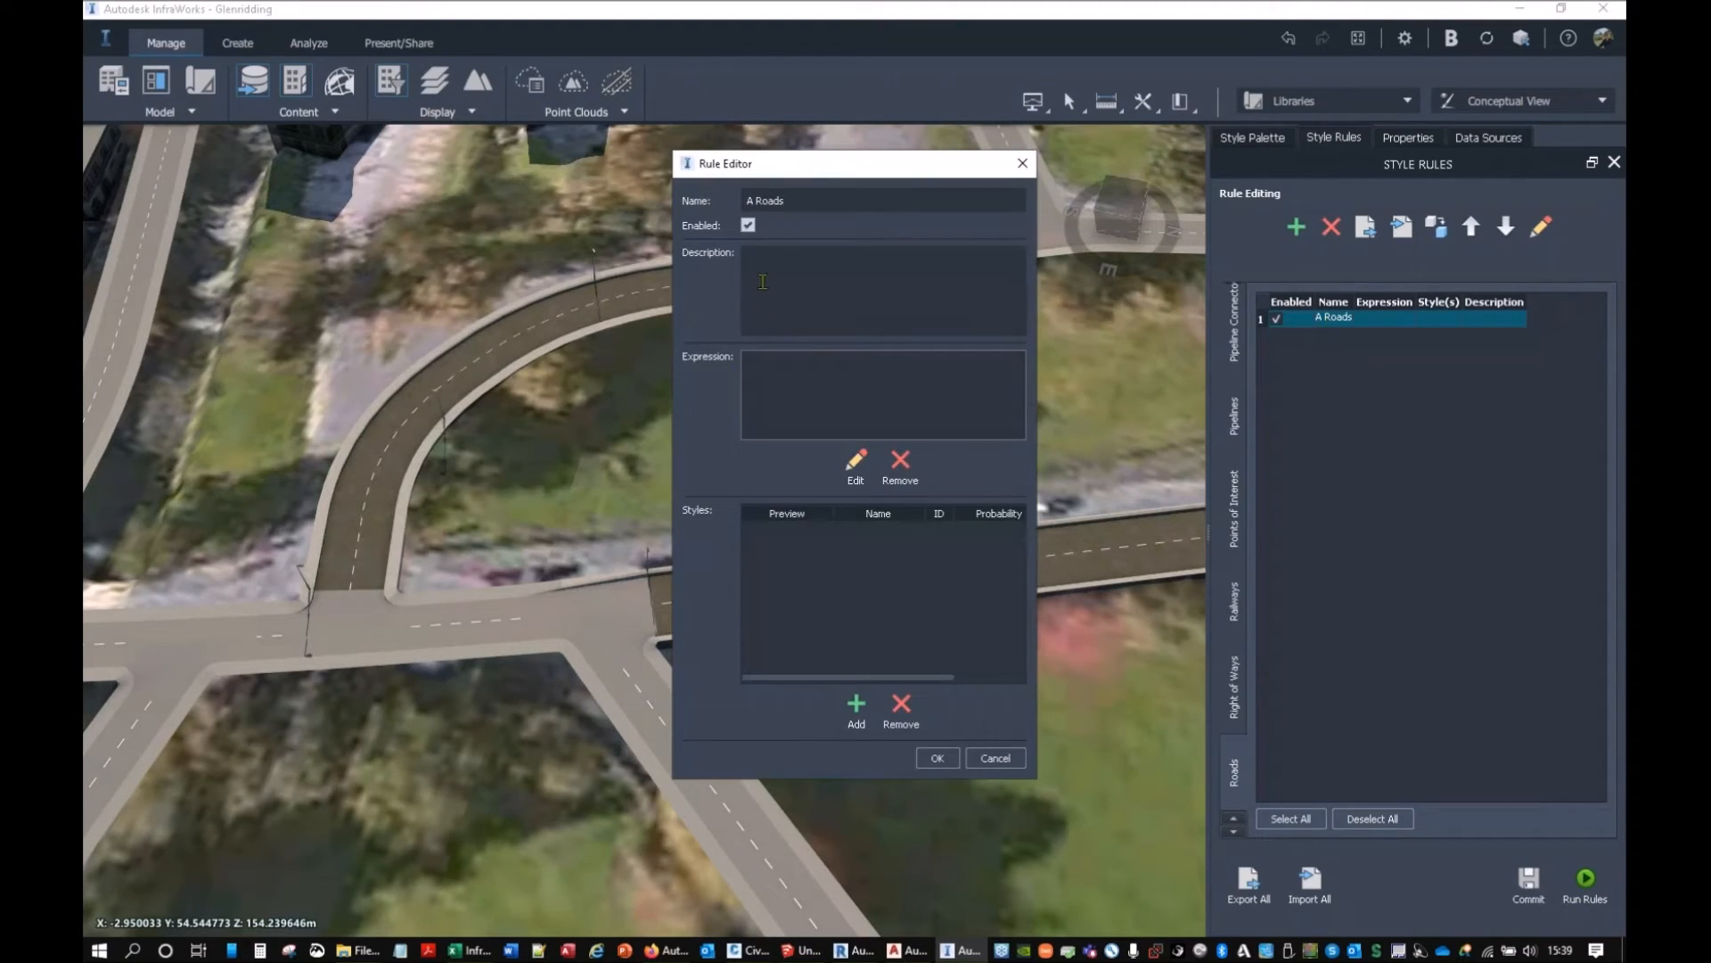
{"action": "left_click", "coordinate": [856, 463]}
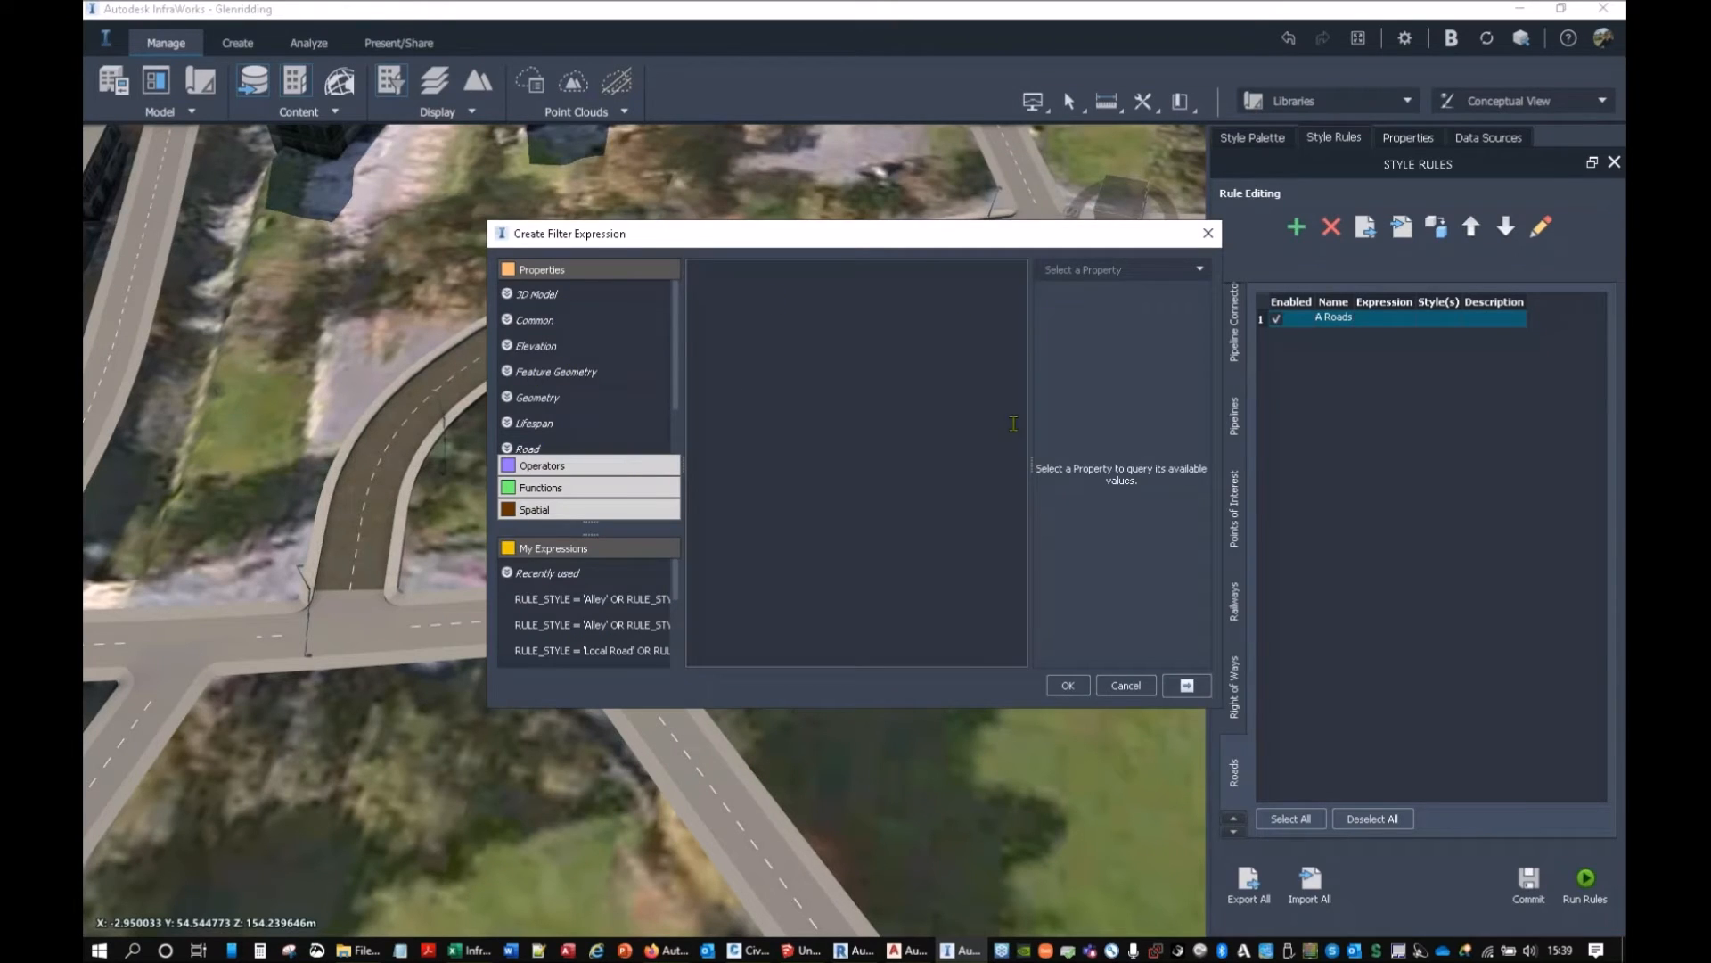
{"action": "left_click", "coordinate": [758, 296]}
{"action": "left_click", "coordinate": [507, 321]}
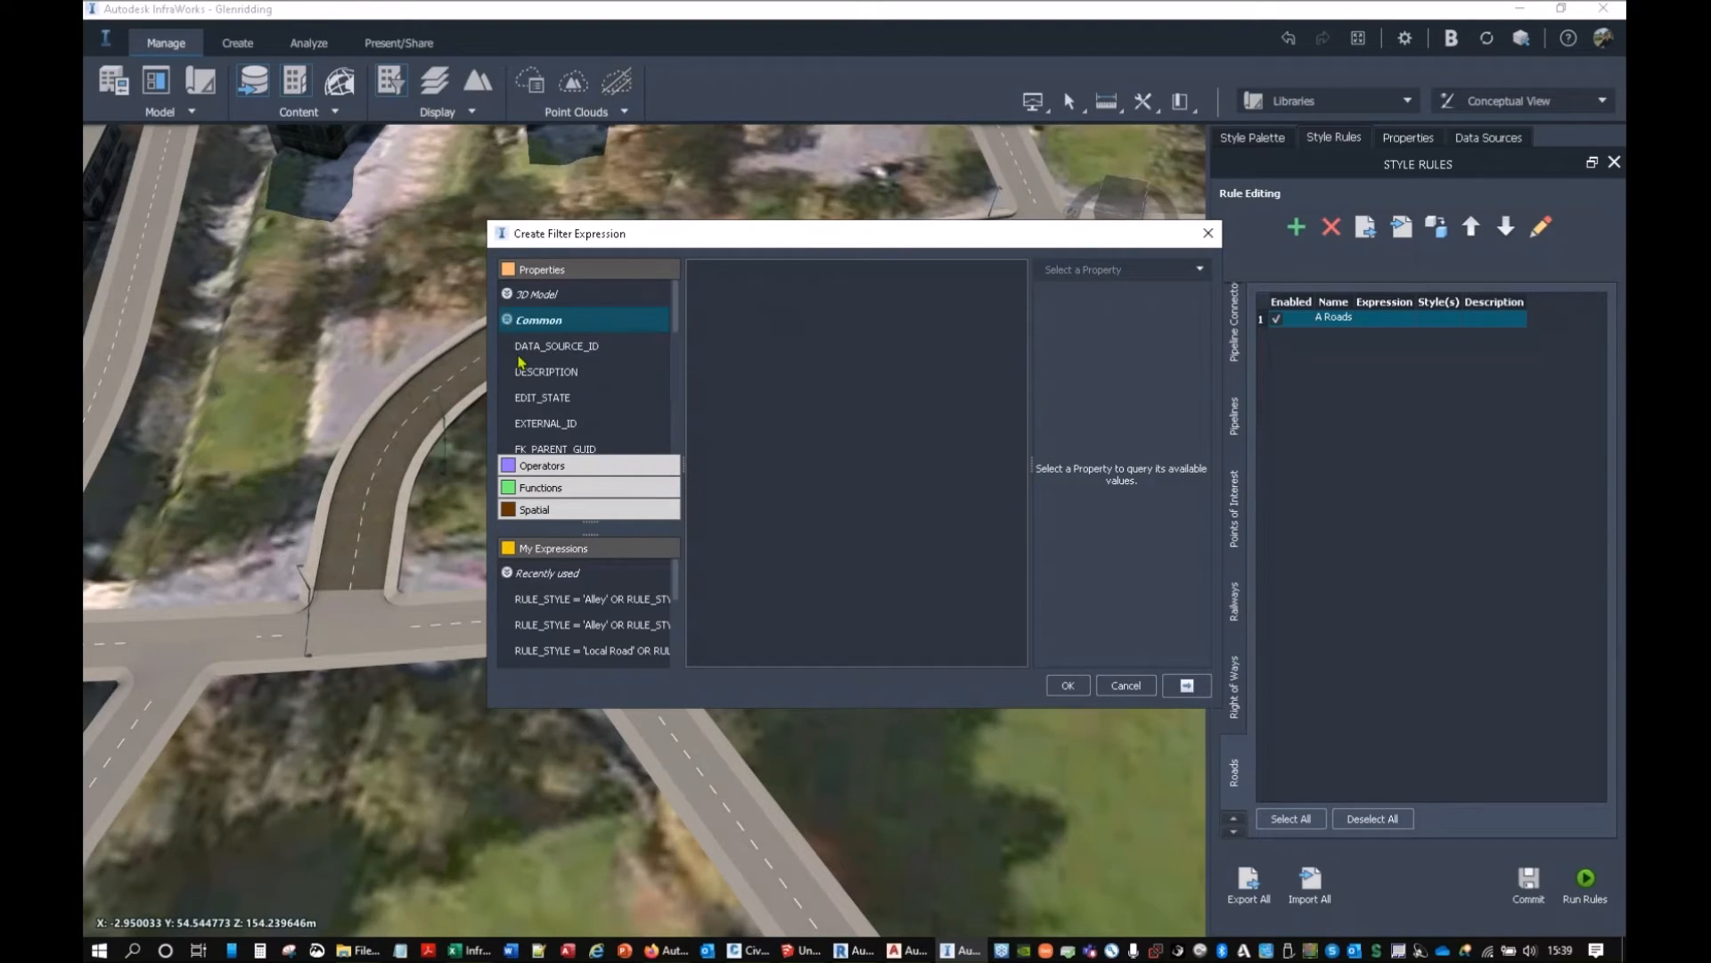
{"action": "scroll", "coordinate": [543, 421], "scroll_direction": "down", "scroll_amount": 3}
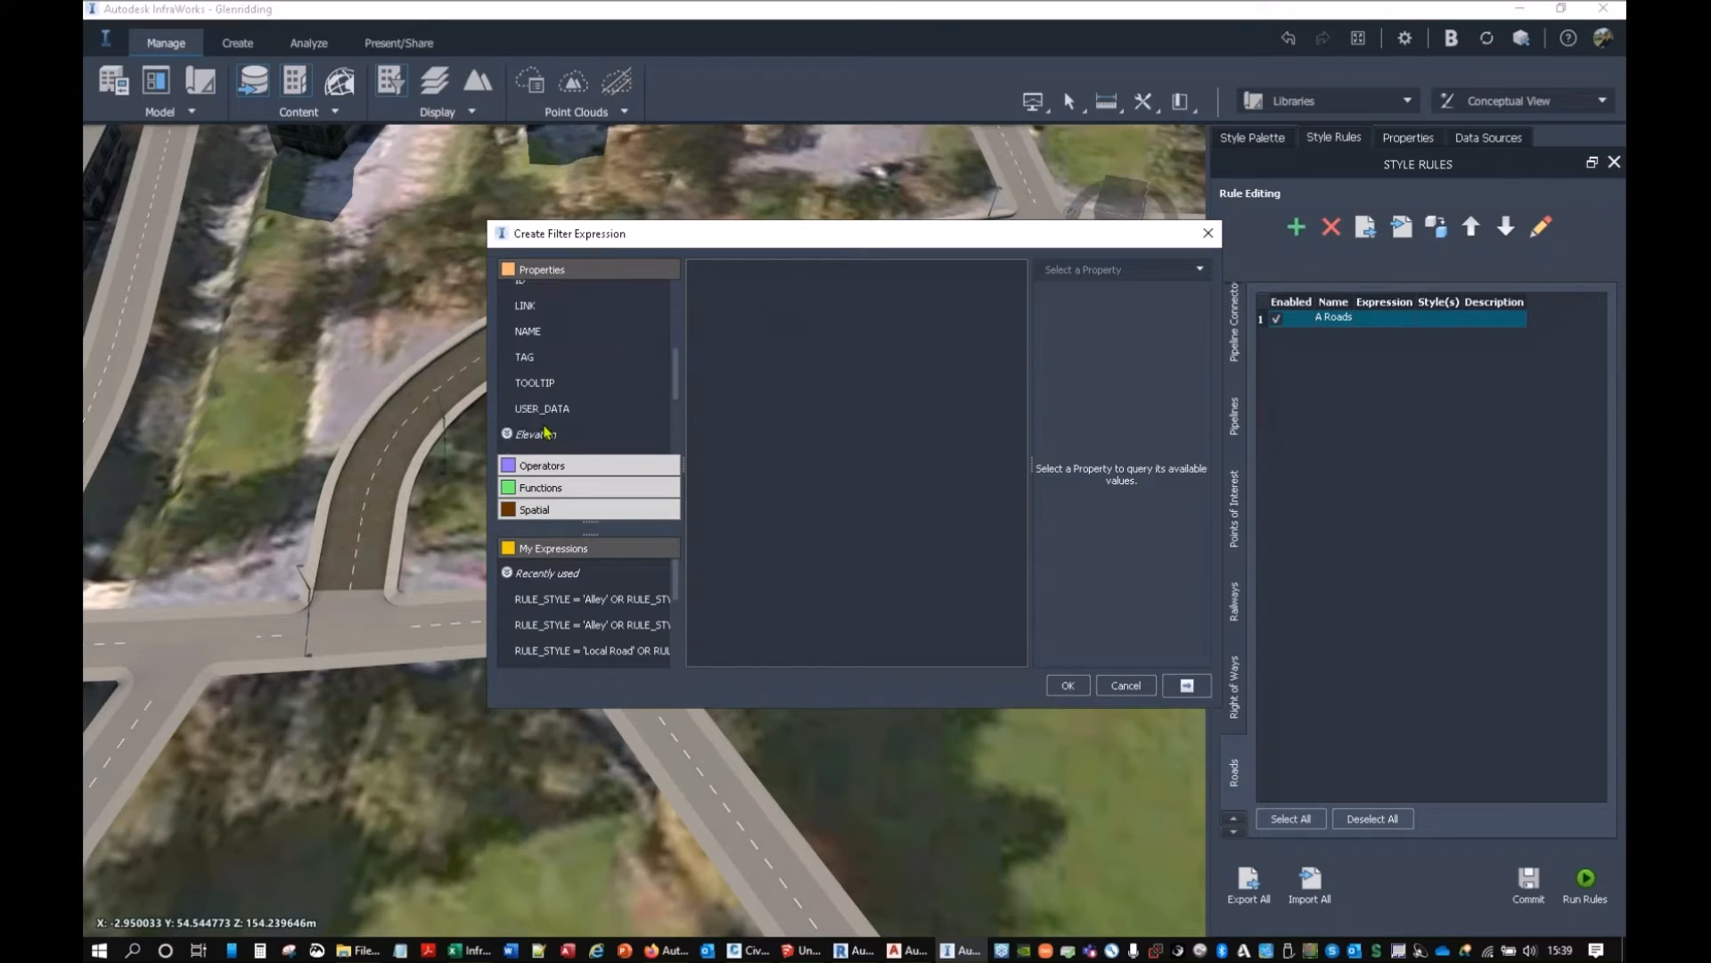
{"action": "scroll", "coordinate": [547, 433], "scroll_direction": "down", "scroll_amount": 2}
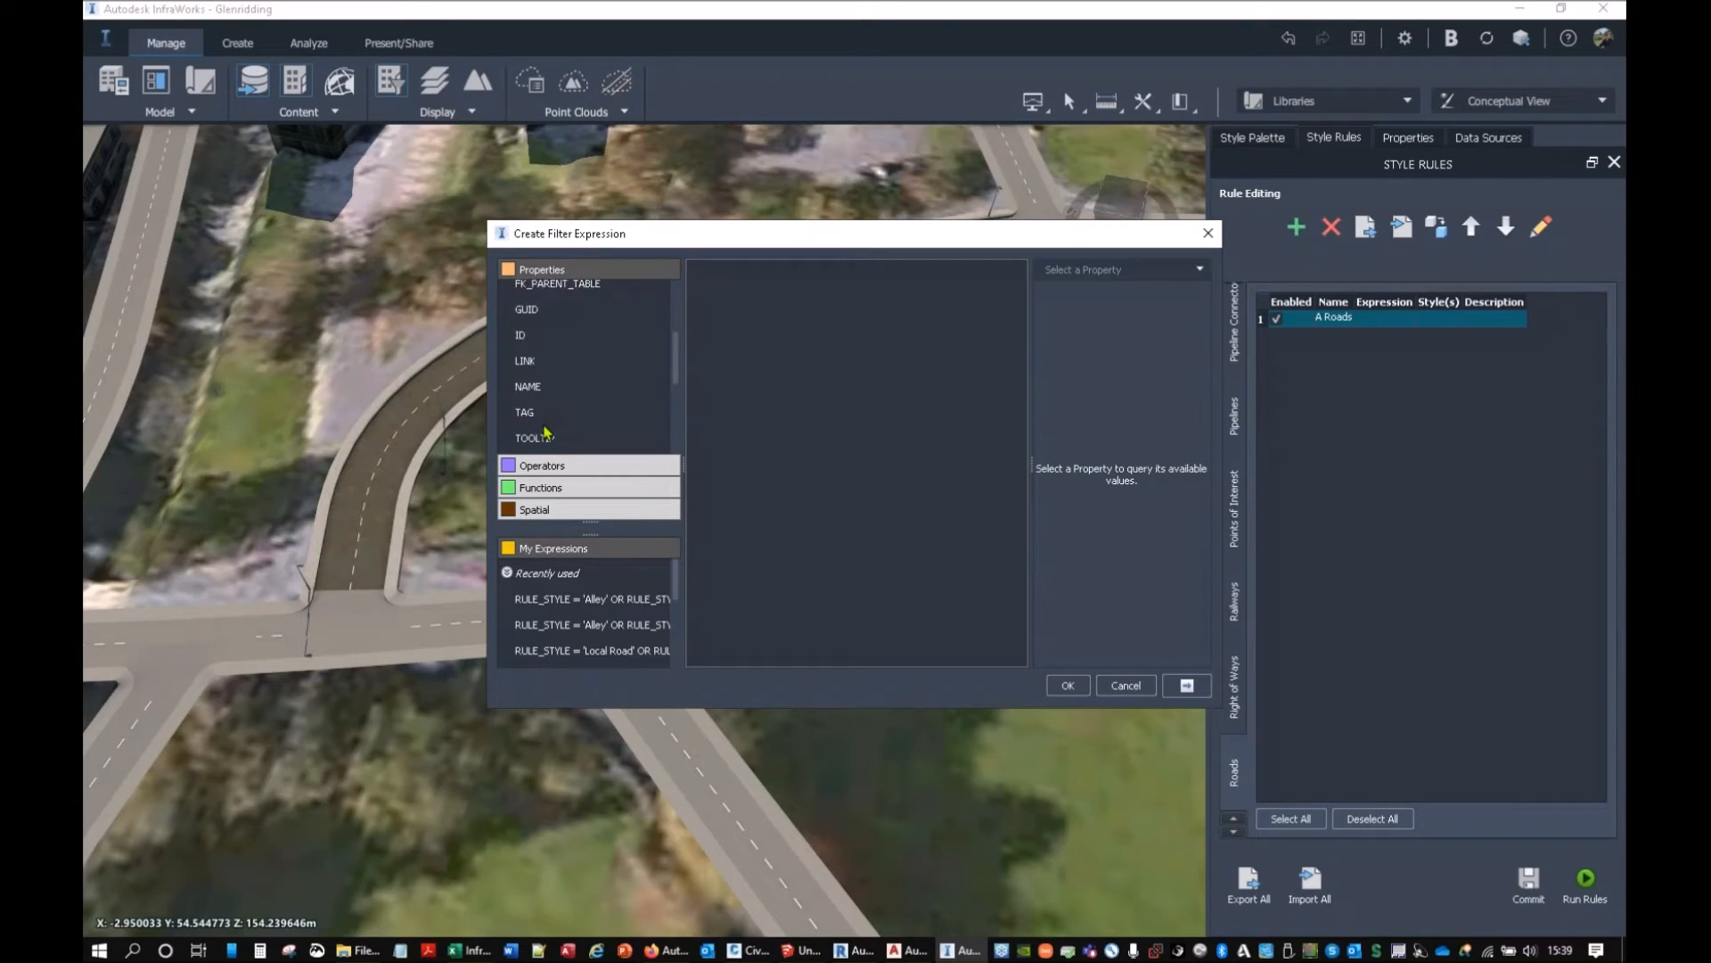
{"action": "scroll", "coordinate": [546, 433], "scroll_direction": "down", "scroll_amount": 2}
{"action": "scroll", "coordinate": [547, 432], "scroll_direction": "down", "scroll_amount": 2}
{"action": "left_click", "coordinate": [509, 401]}
{"action": "scroll", "coordinate": [569, 415], "scroll_direction": "down", "scroll_amount": 2}
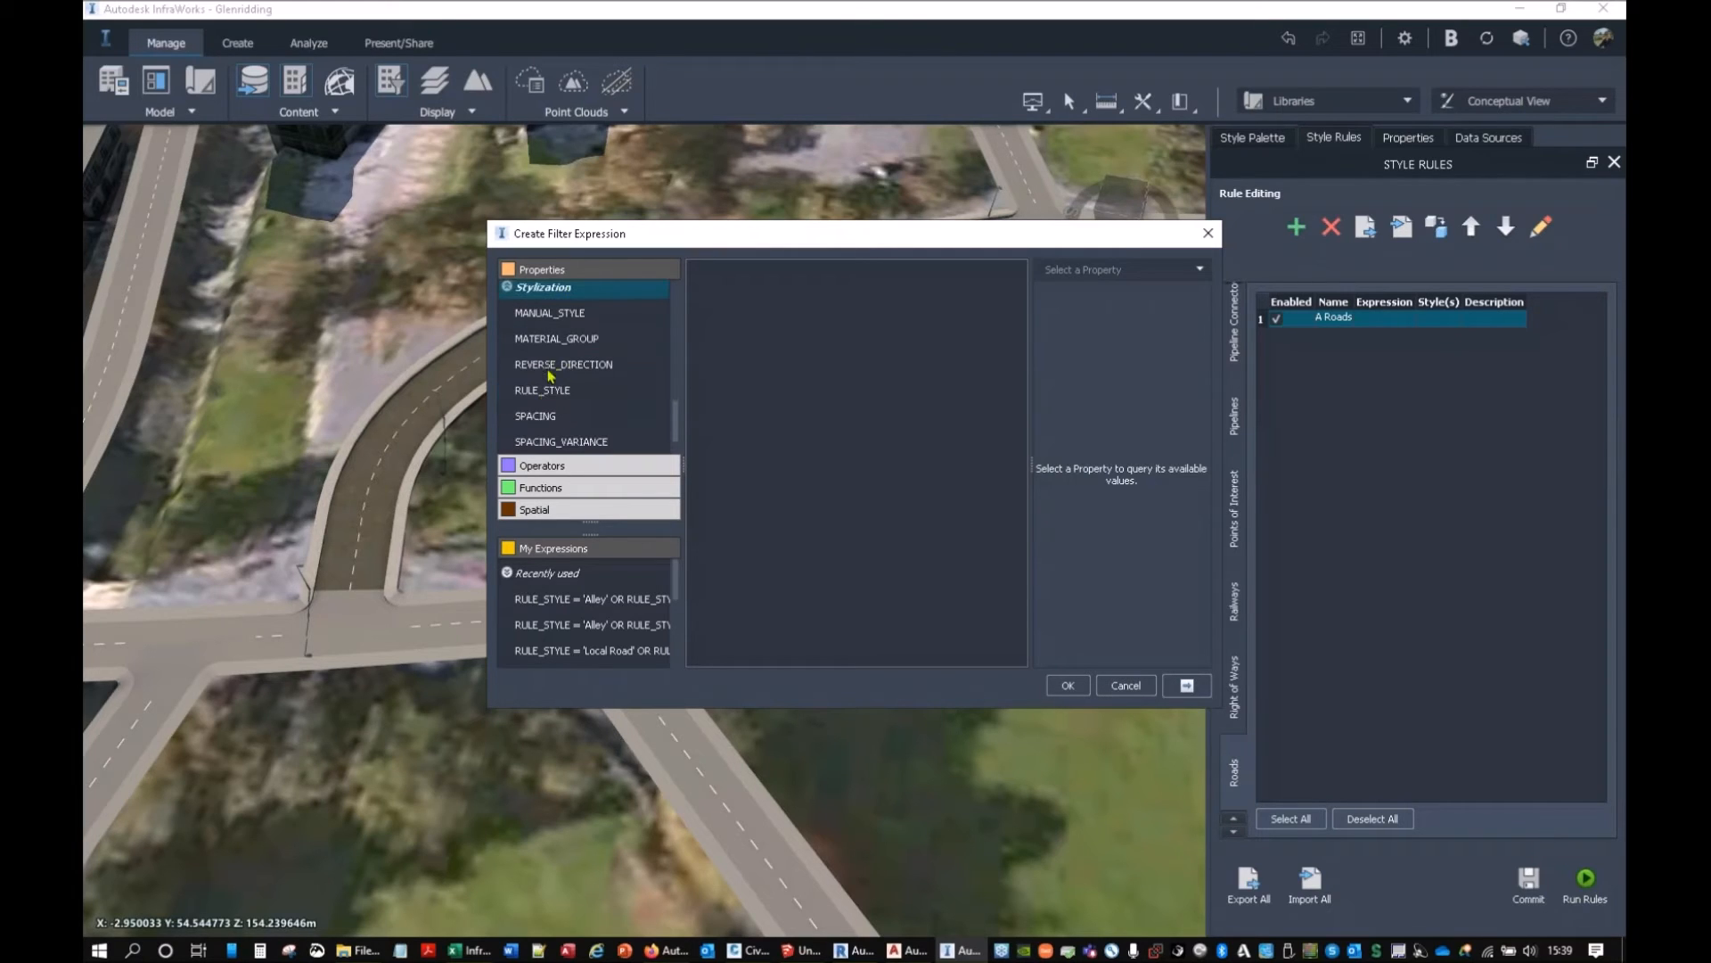
{"action": "double_click", "coordinate": [543, 392]}
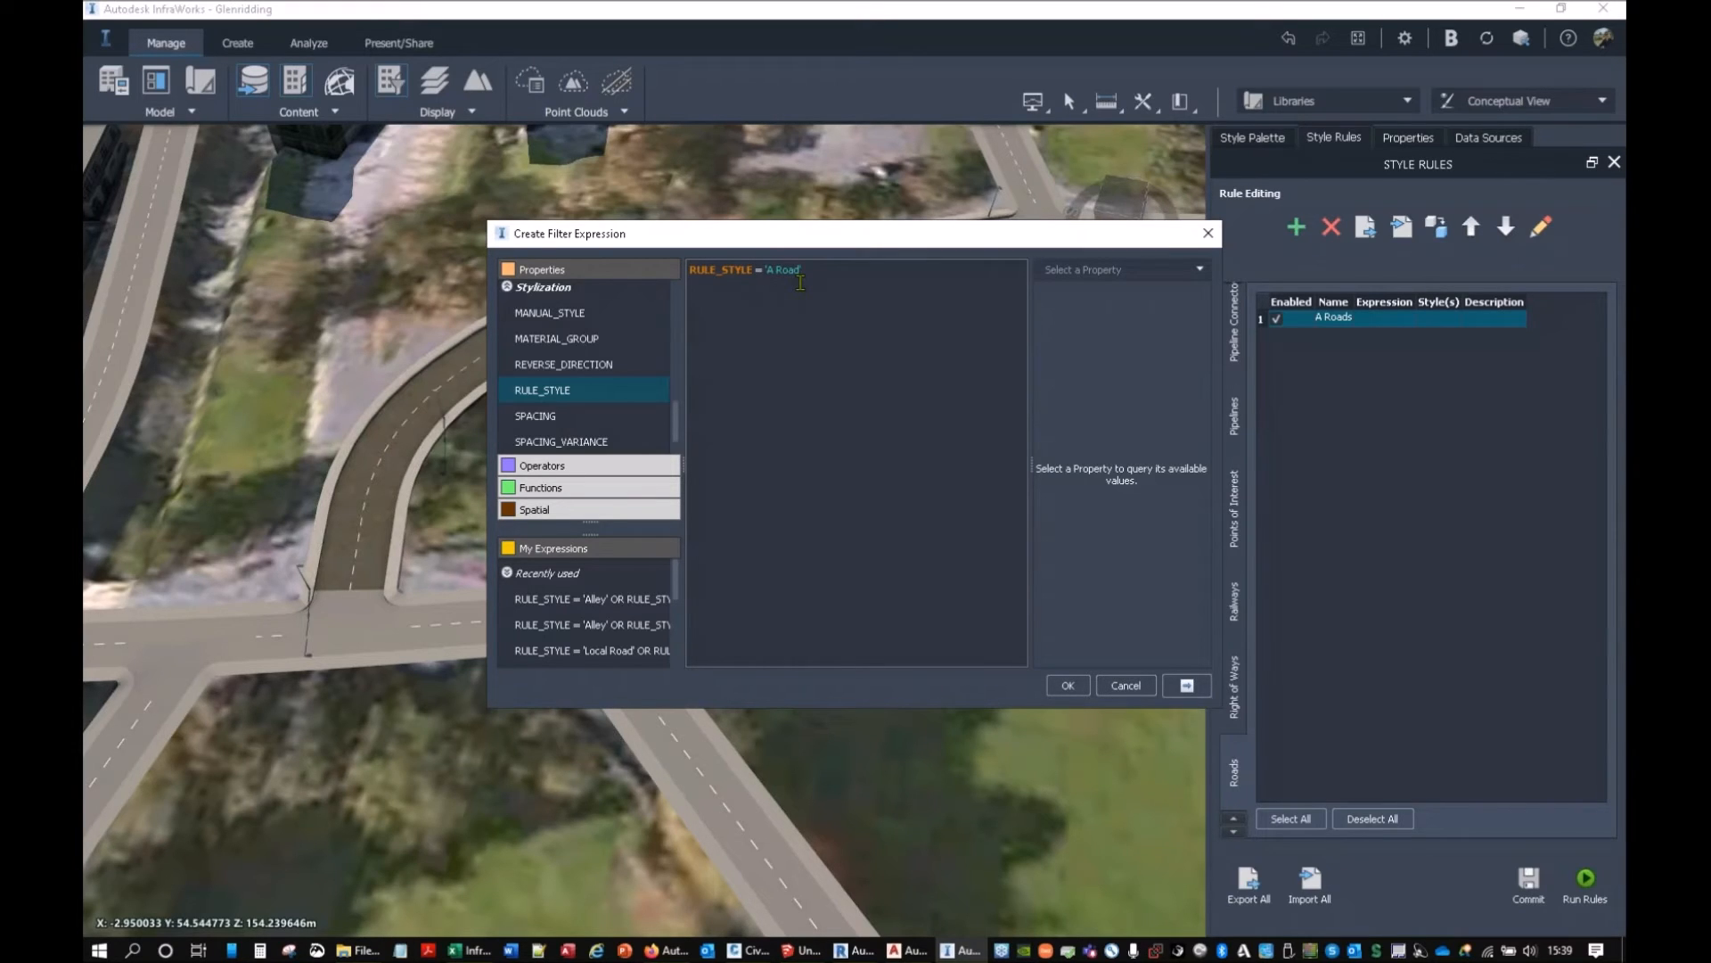
Remove the 'A Road' value from the filter expression and open the choice of properties to query for available values.
{"action": "key", "text": "BackSpace"}
{"action": "key", "text": "BackSpace"}
{"action": "key", "text": "BackSpace"}
{"action": "key", "text": "BackSpace"}
{"action": "key", "text": "BackSpace"}
{"action": "key", "text": "BackSpace"}
{"action": "left_click", "coordinate": [1200, 269]}
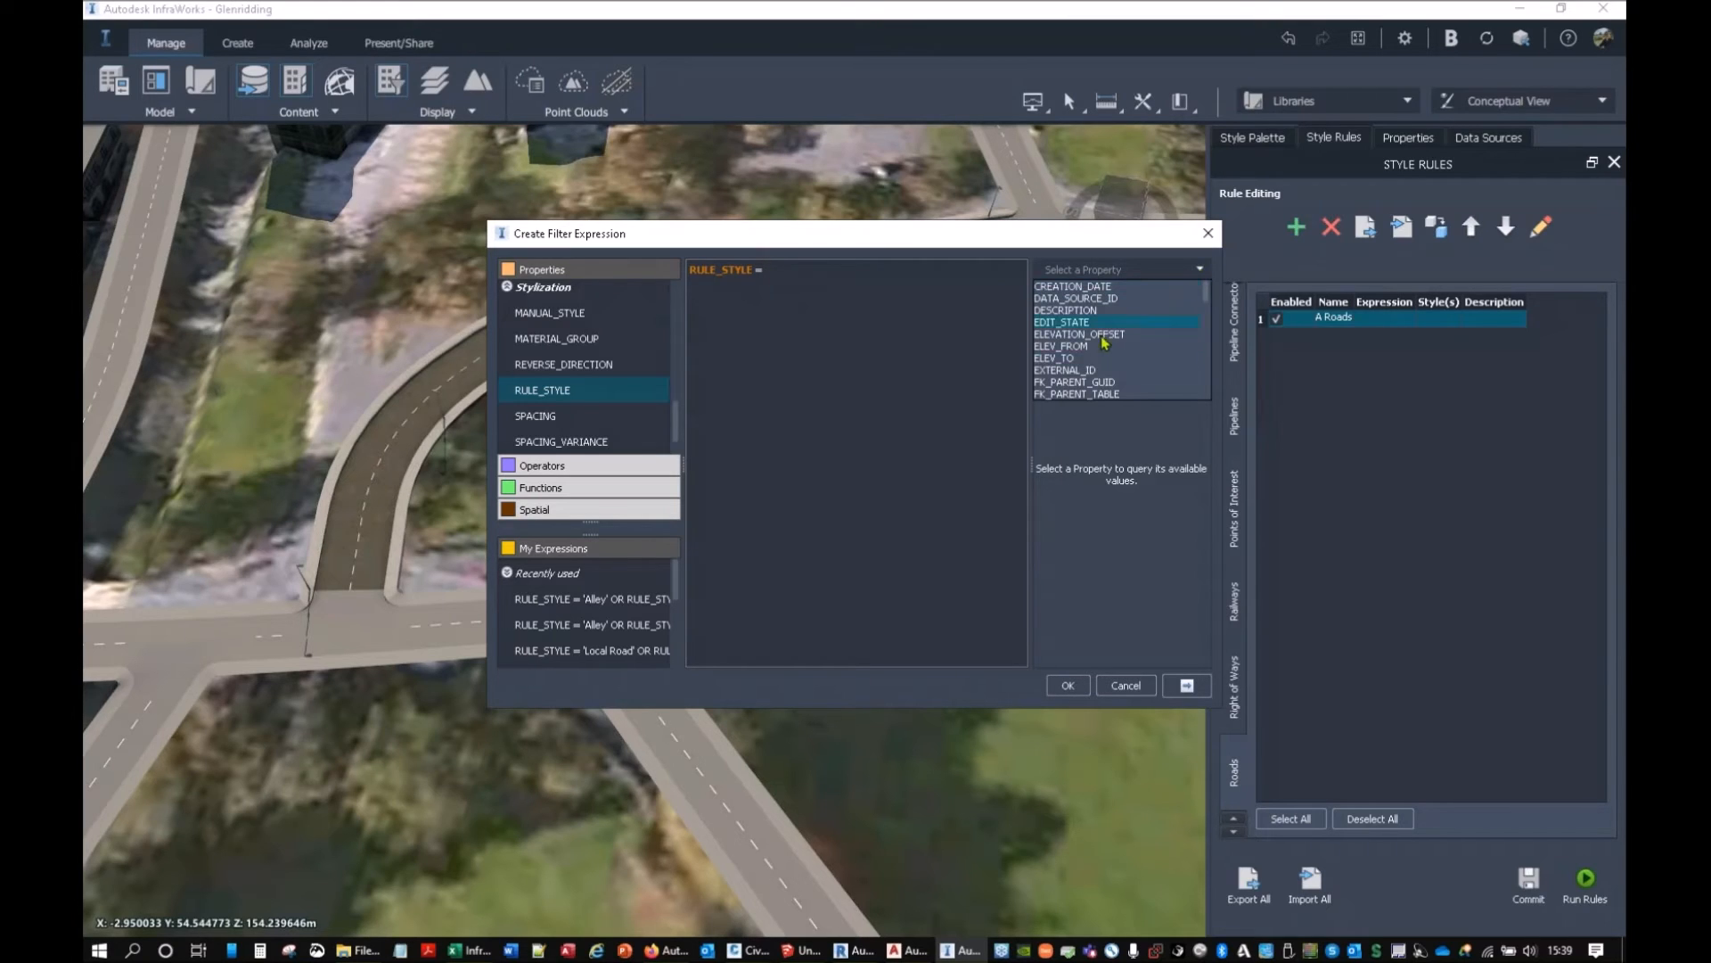
Complete the A Roads rule's filter expression as RULE_STYLE = 'A Road'.
{"action": "scroll", "coordinate": [1084, 384], "scroll_direction": "down", "scroll_amount": 6}
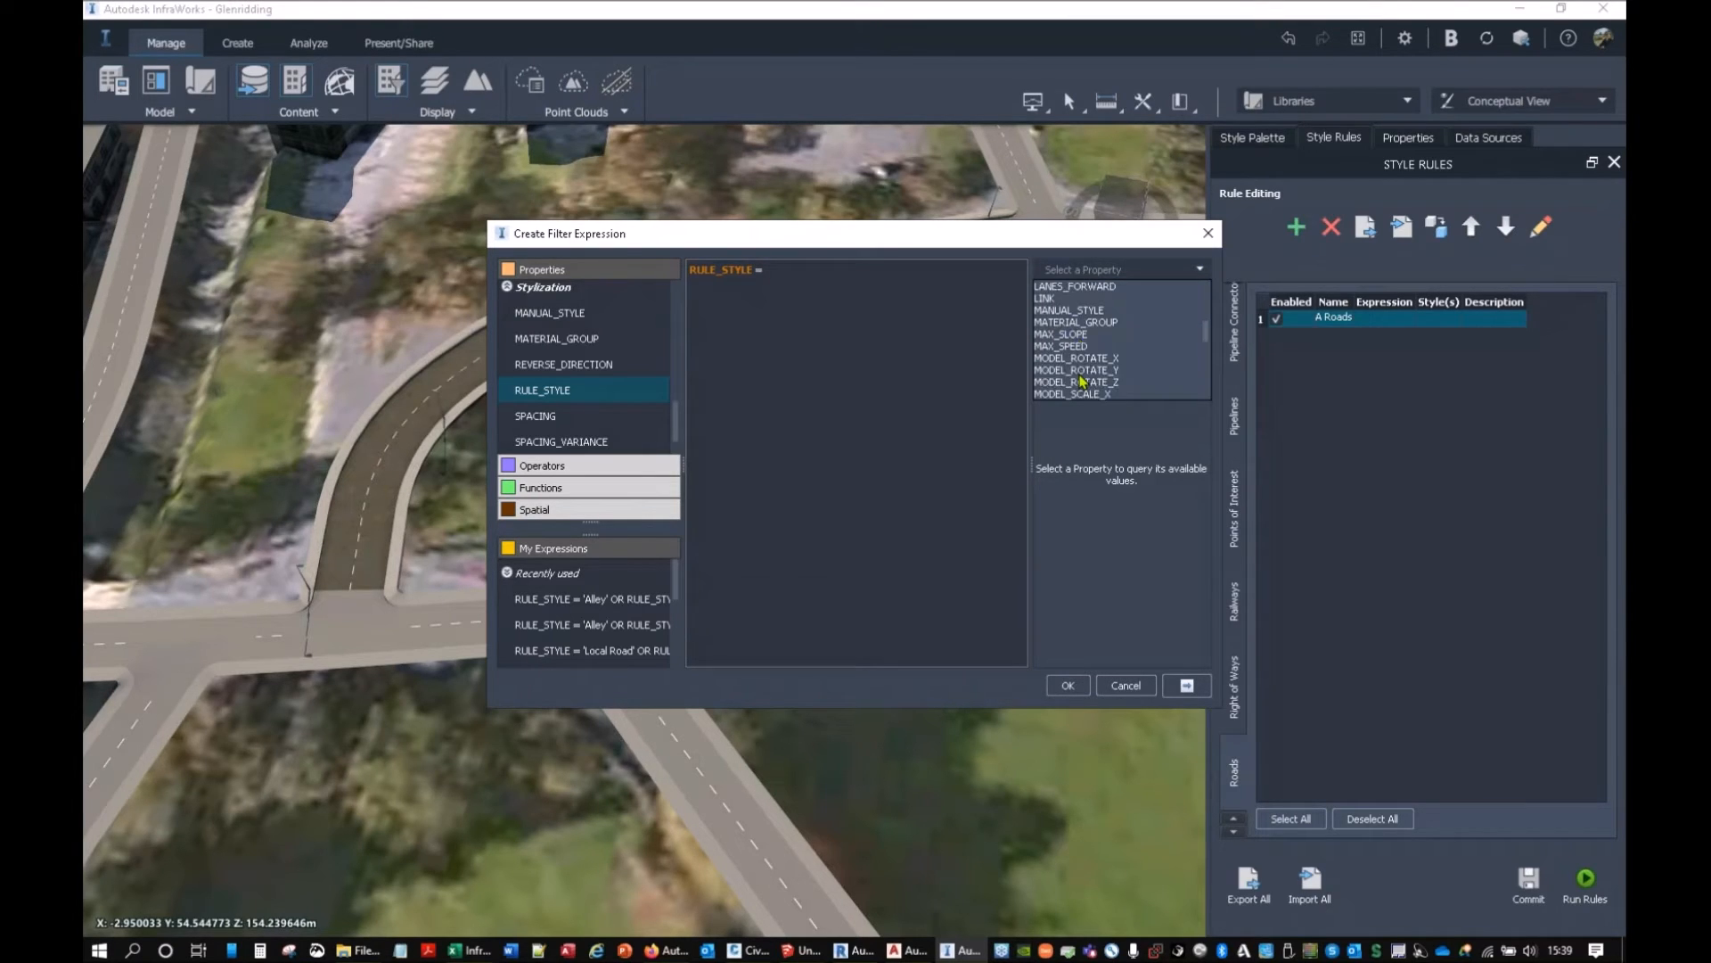
{"action": "scroll", "coordinate": [1081, 381], "scroll_direction": "up", "scroll_amount": 3}
{"action": "scroll", "coordinate": [1082, 382], "scroll_direction": "down", "scroll_amount": 16}
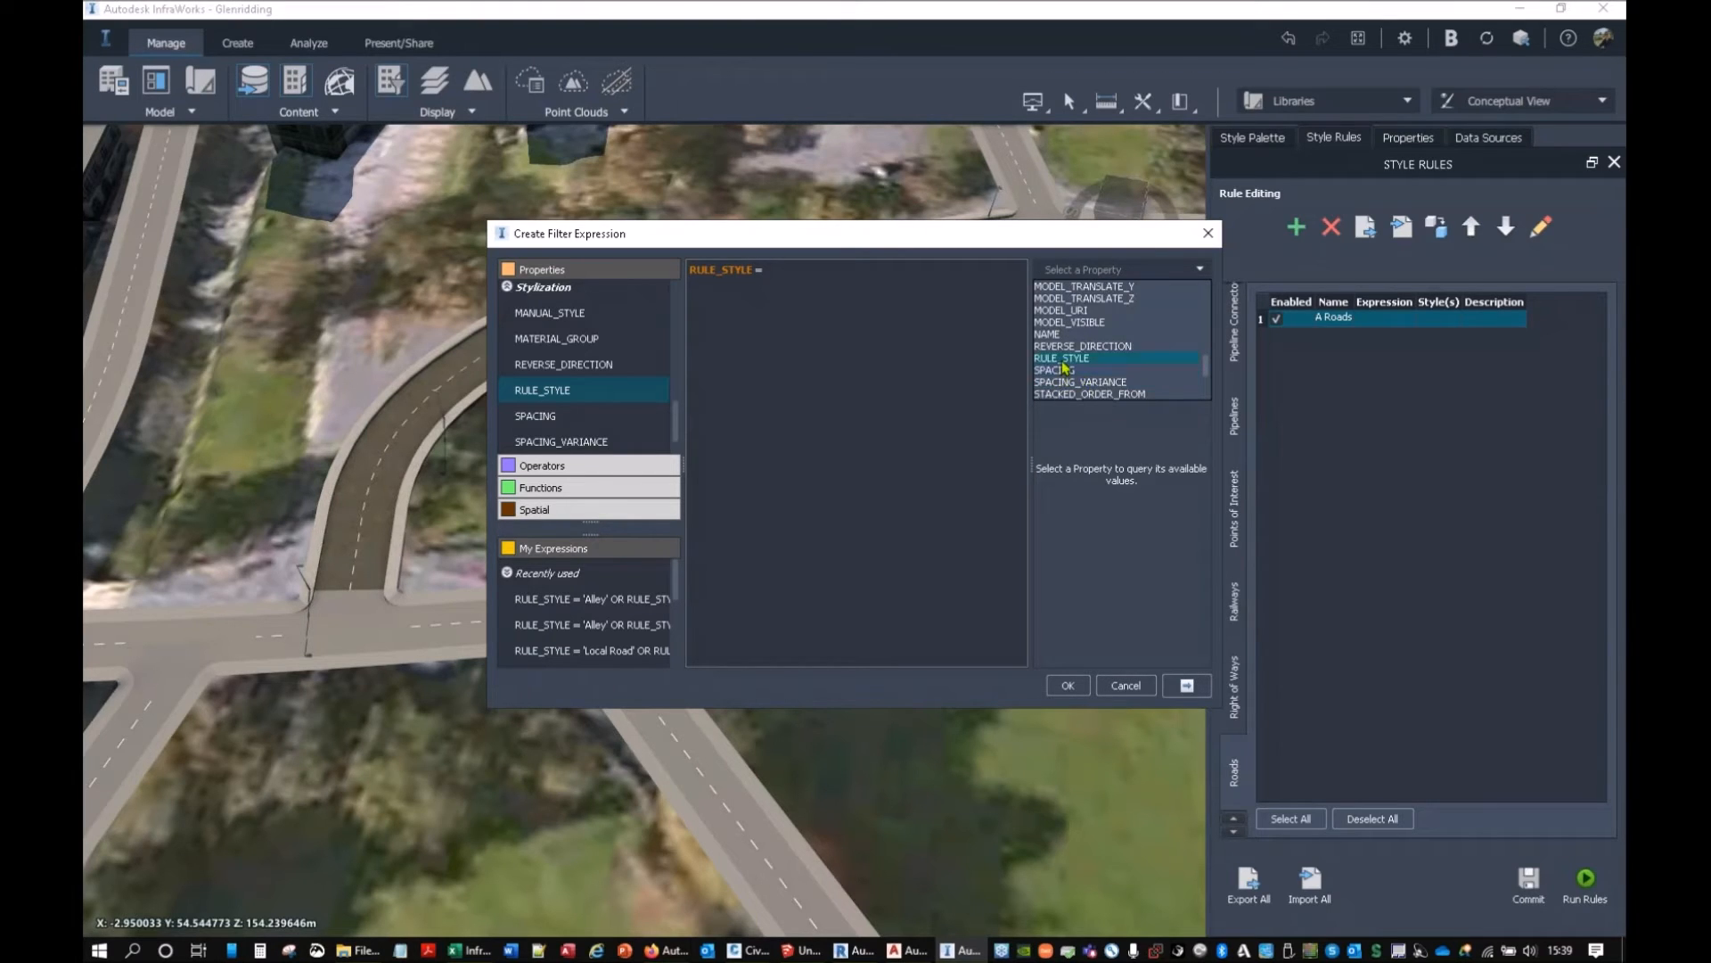
{"action": "left_click", "coordinate": [1063, 361]}
{"action": "double_click", "coordinate": [1052, 304]}
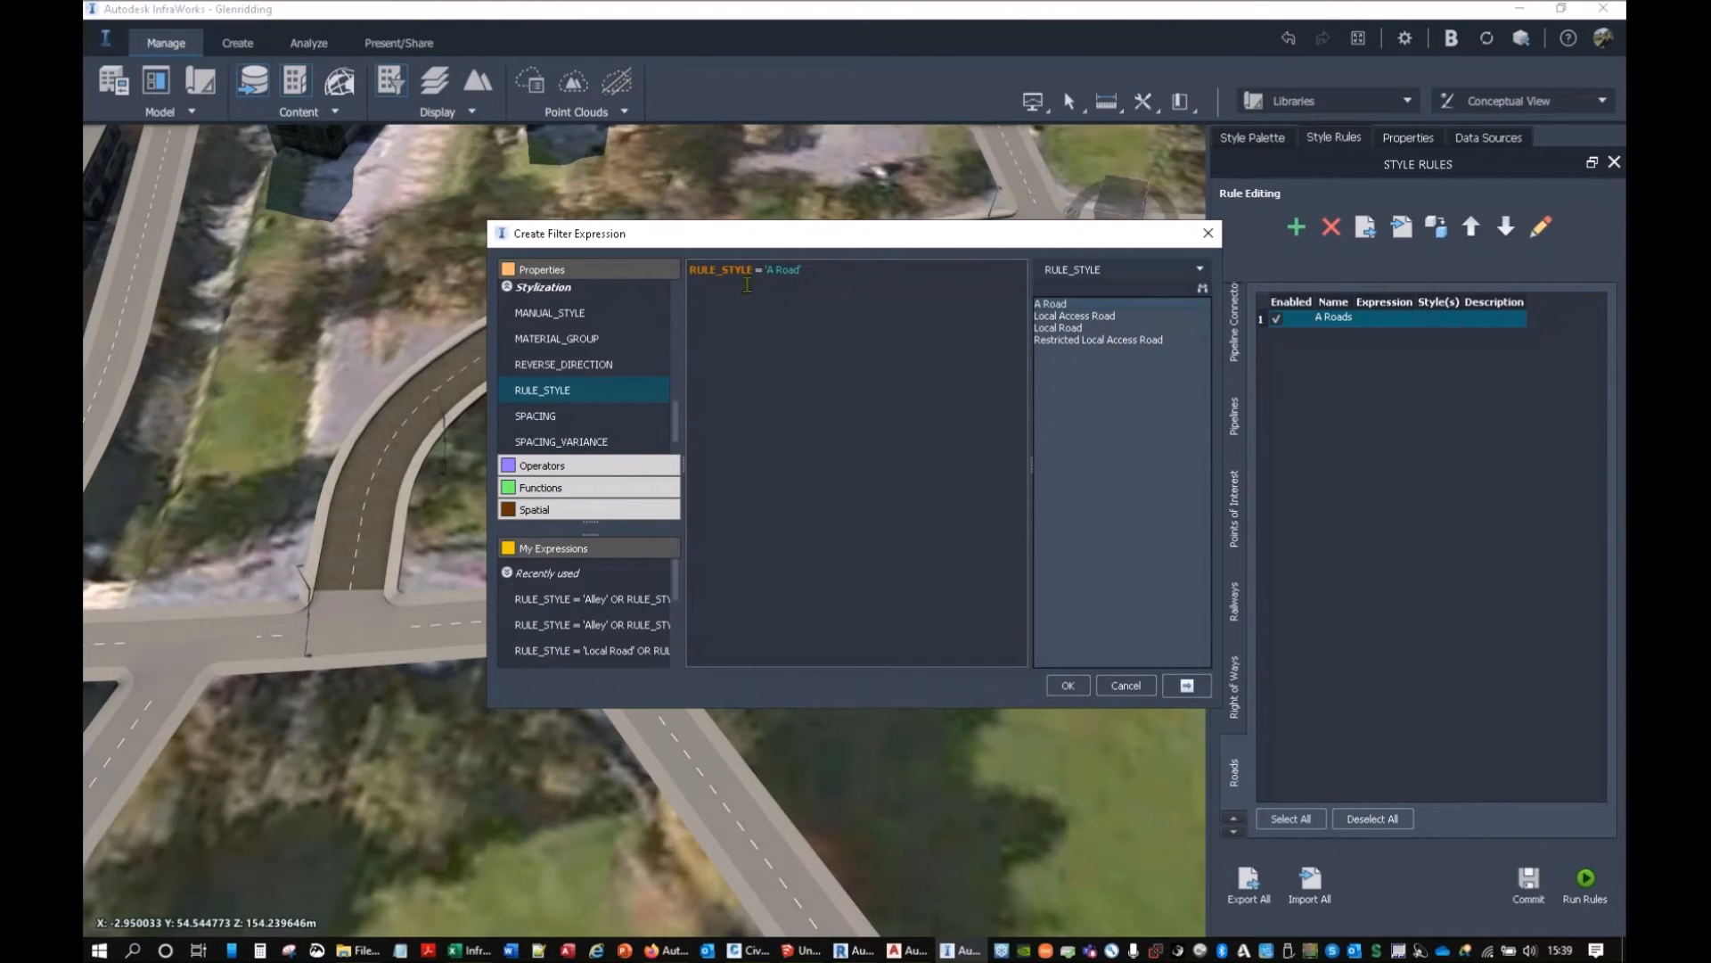
{"action": "left_click", "coordinate": [1068, 686]}
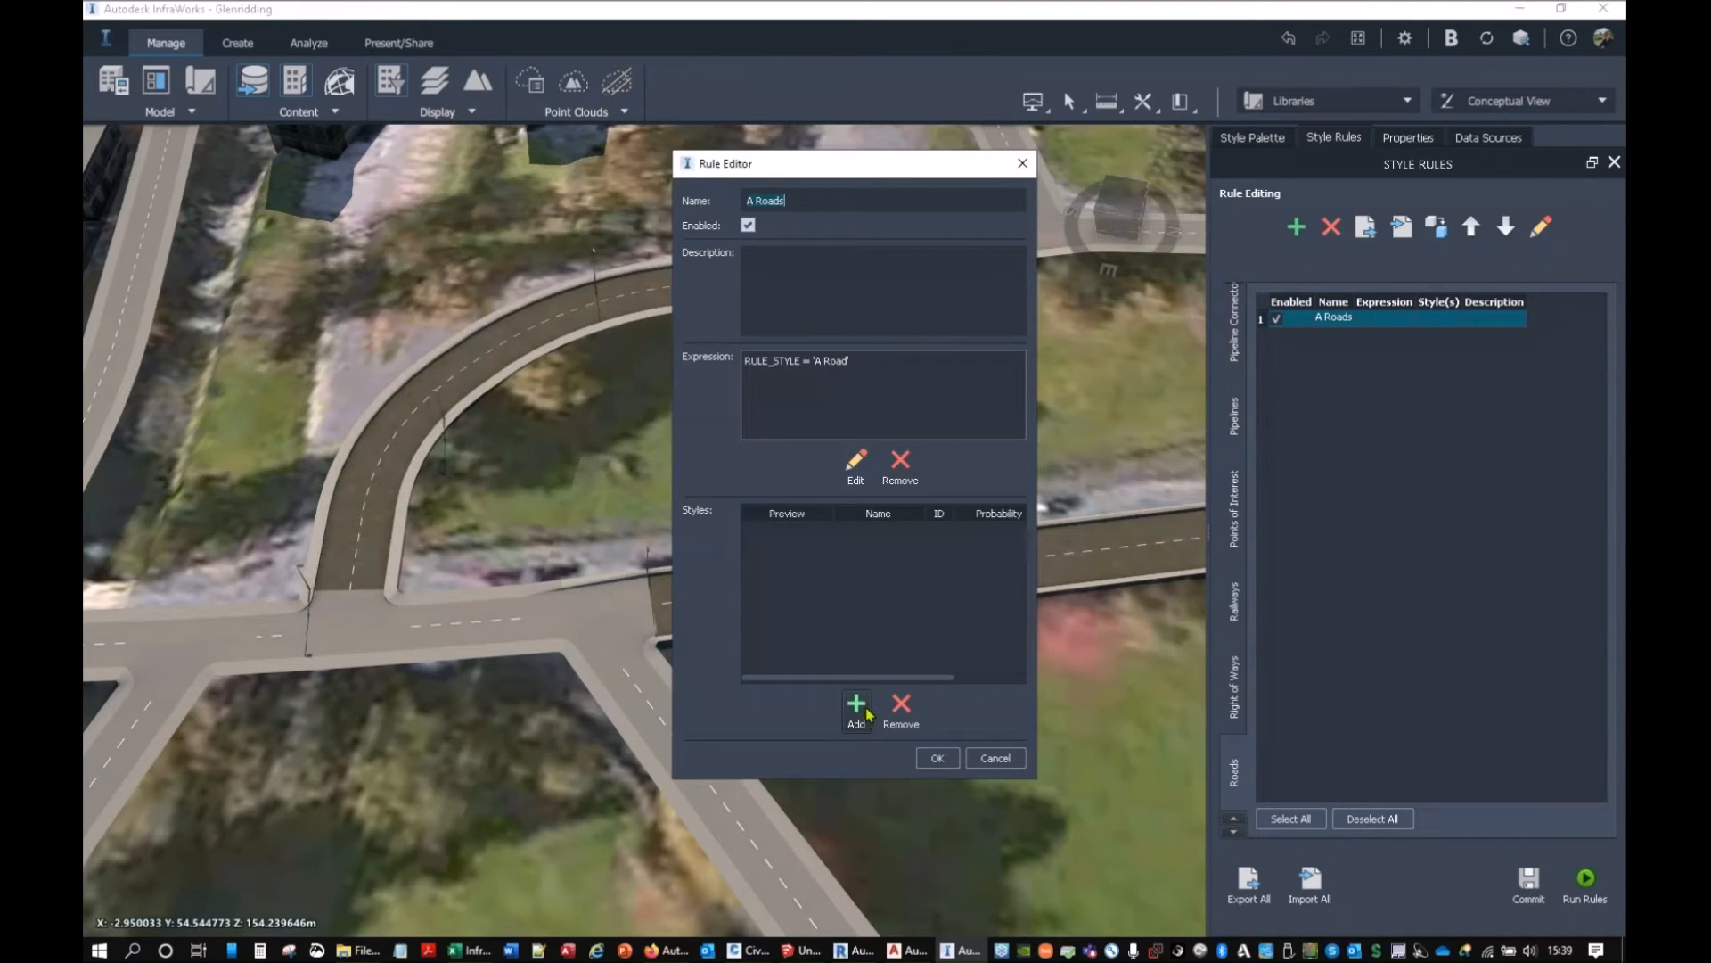
Assign the U_C_SL style from Street/DMRB/Urban/Single Carriageway to the A Roads rule and run the road style rules.
{"action": "left_click", "coordinate": [857, 708]}
{"action": "left_click", "coordinate": [806, 319]}
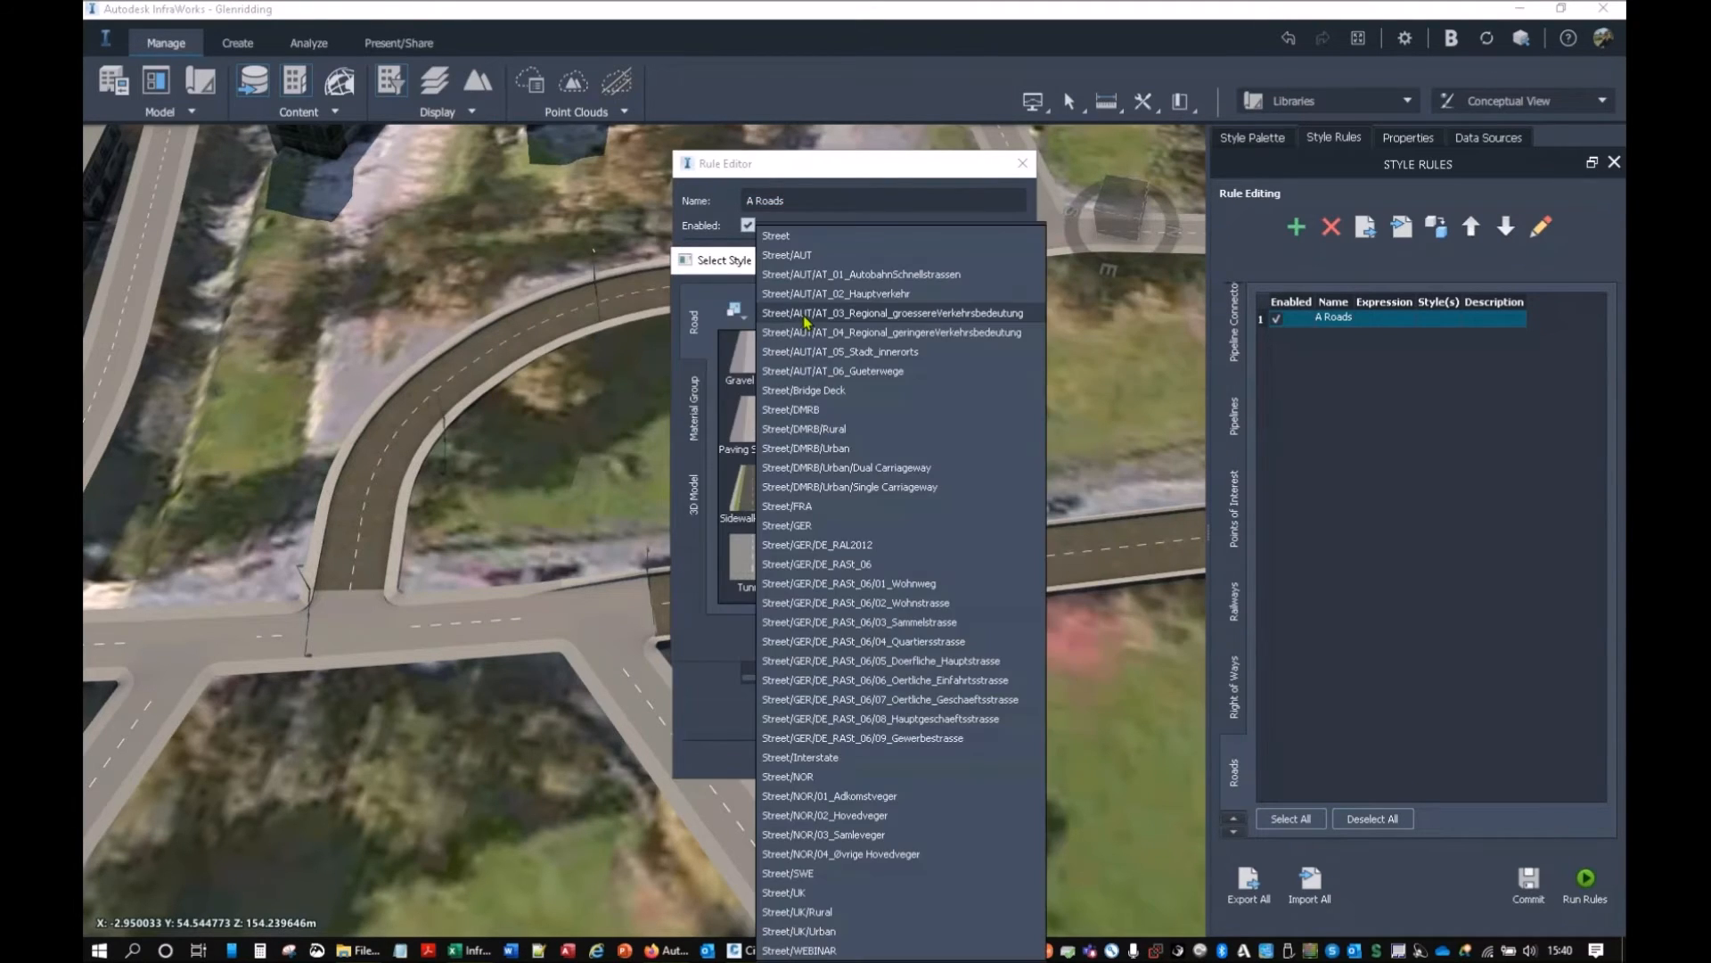
{"action": "left_click", "coordinate": [806, 319]}
{"action": "double_click", "coordinate": [760, 351]}
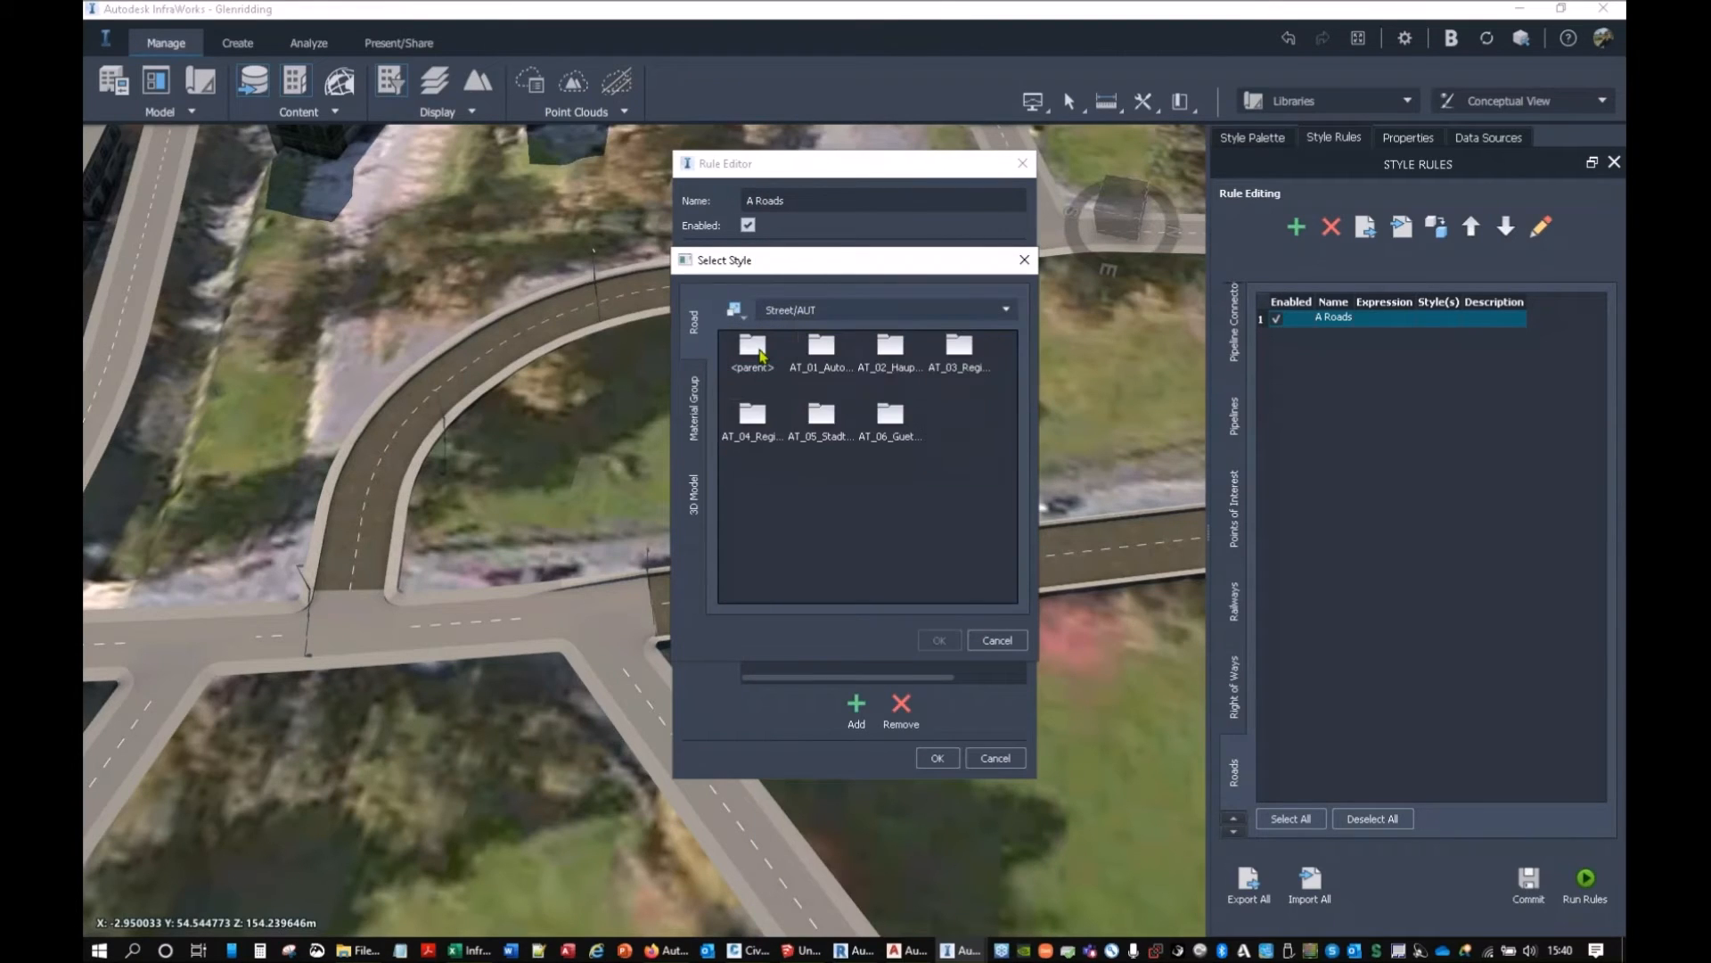
{"action": "double_click", "coordinate": [766, 361]}
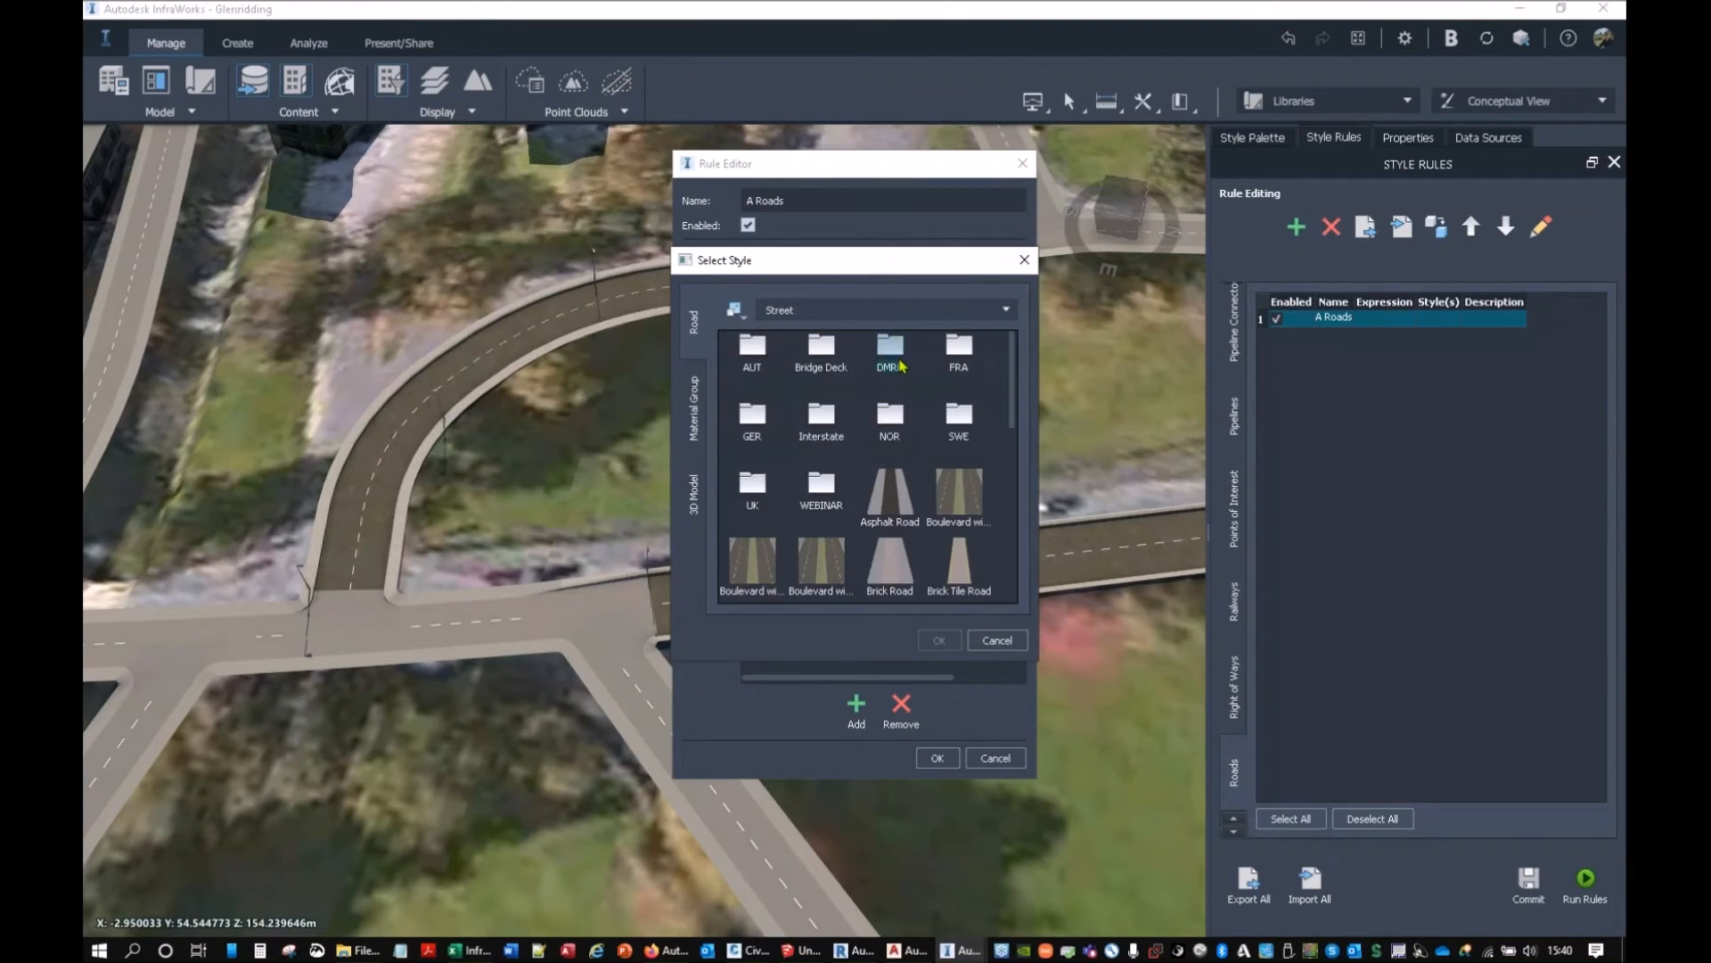
{"action": "double_click", "coordinate": [899, 364]}
{"action": "double_click", "coordinate": [890, 361]}
{"action": "double_click", "coordinate": [890, 355]}
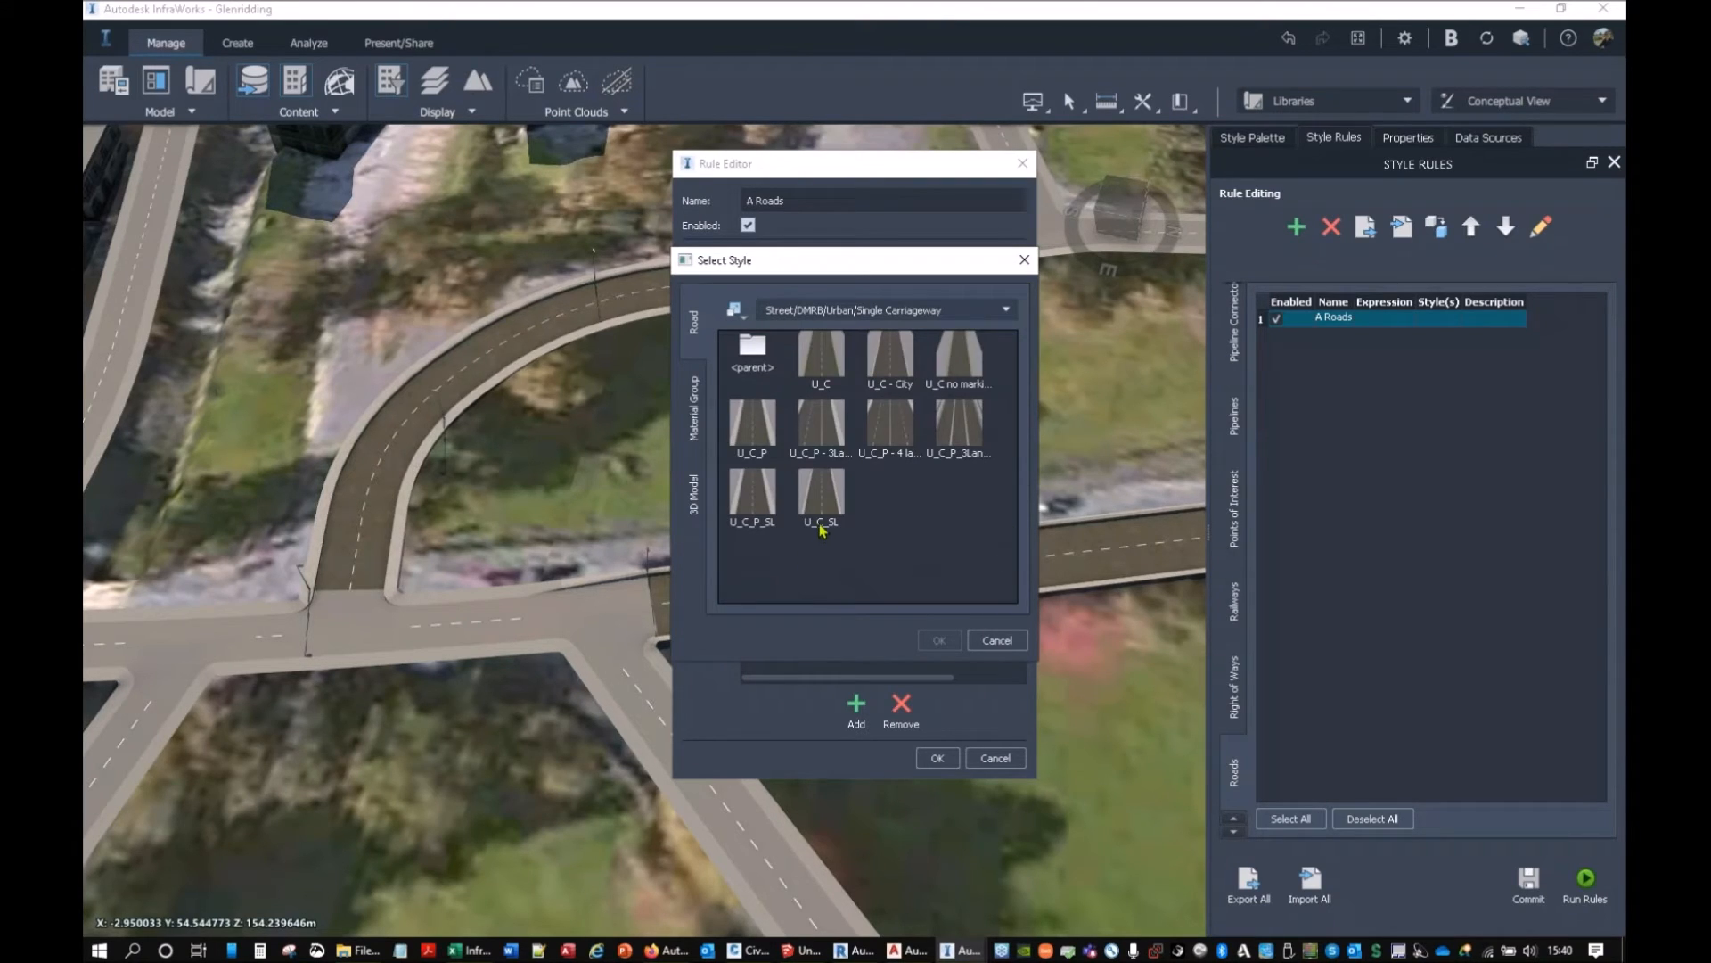
{"action": "left_click", "coordinate": [824, 522]}
{"action": "left_click", "coordinate": [939, 640]}
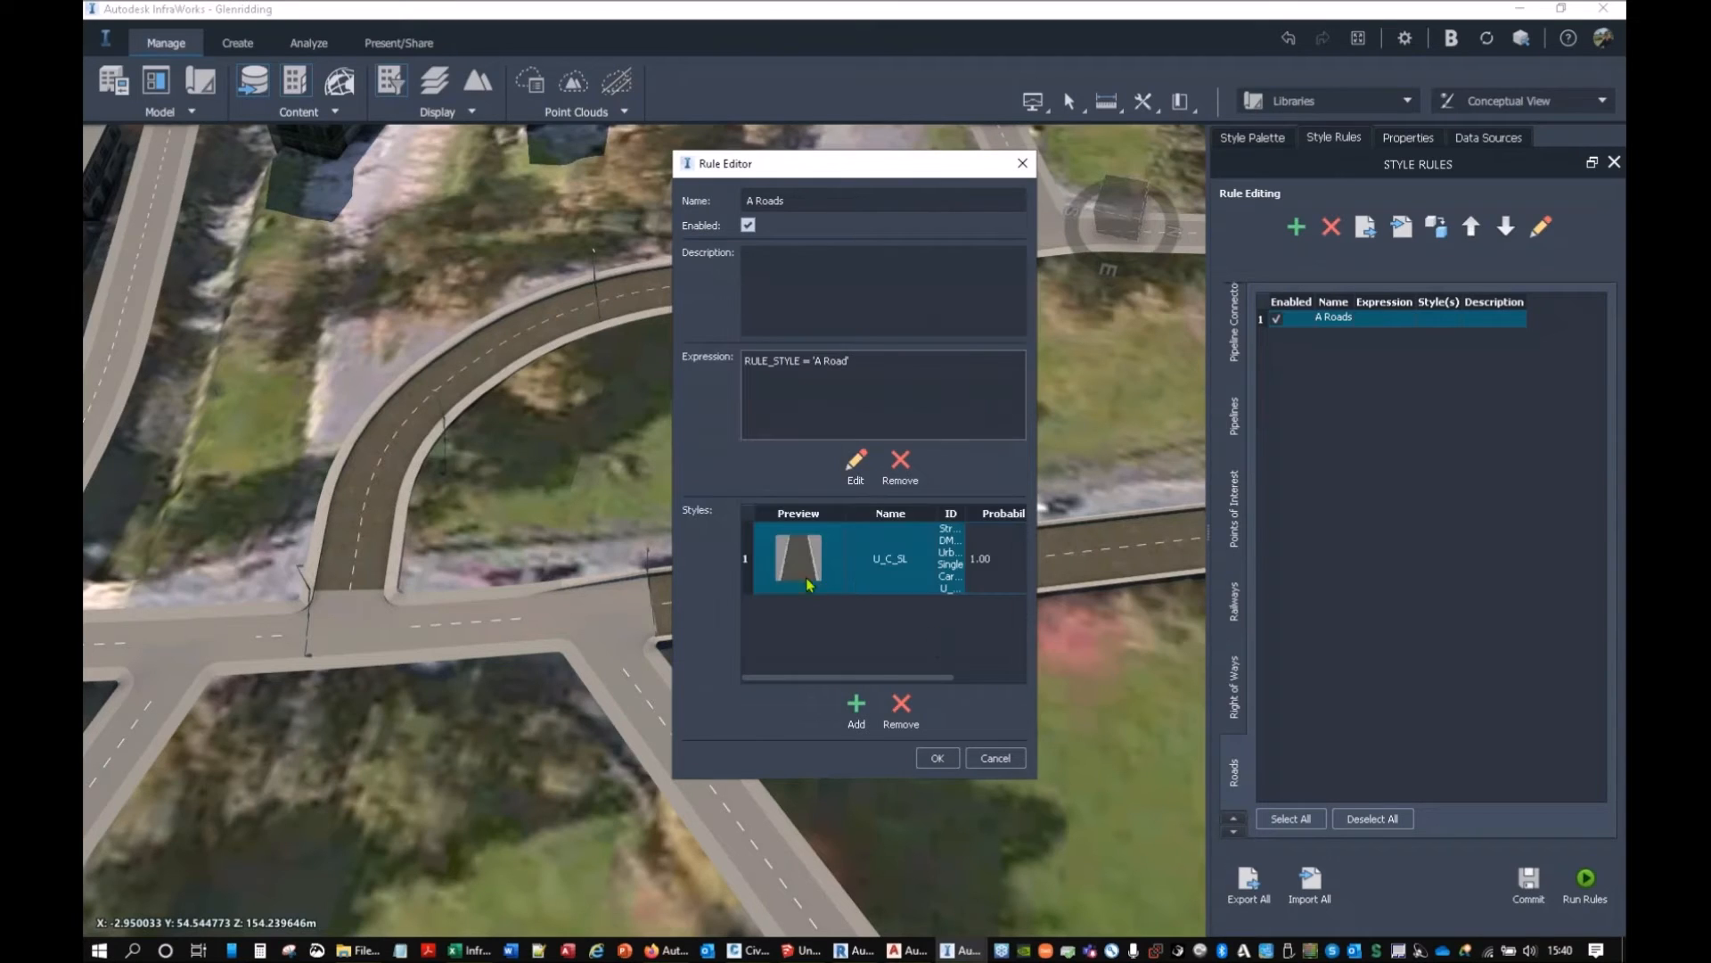
{"action": "left_click", "coordinate": [938, 757]}
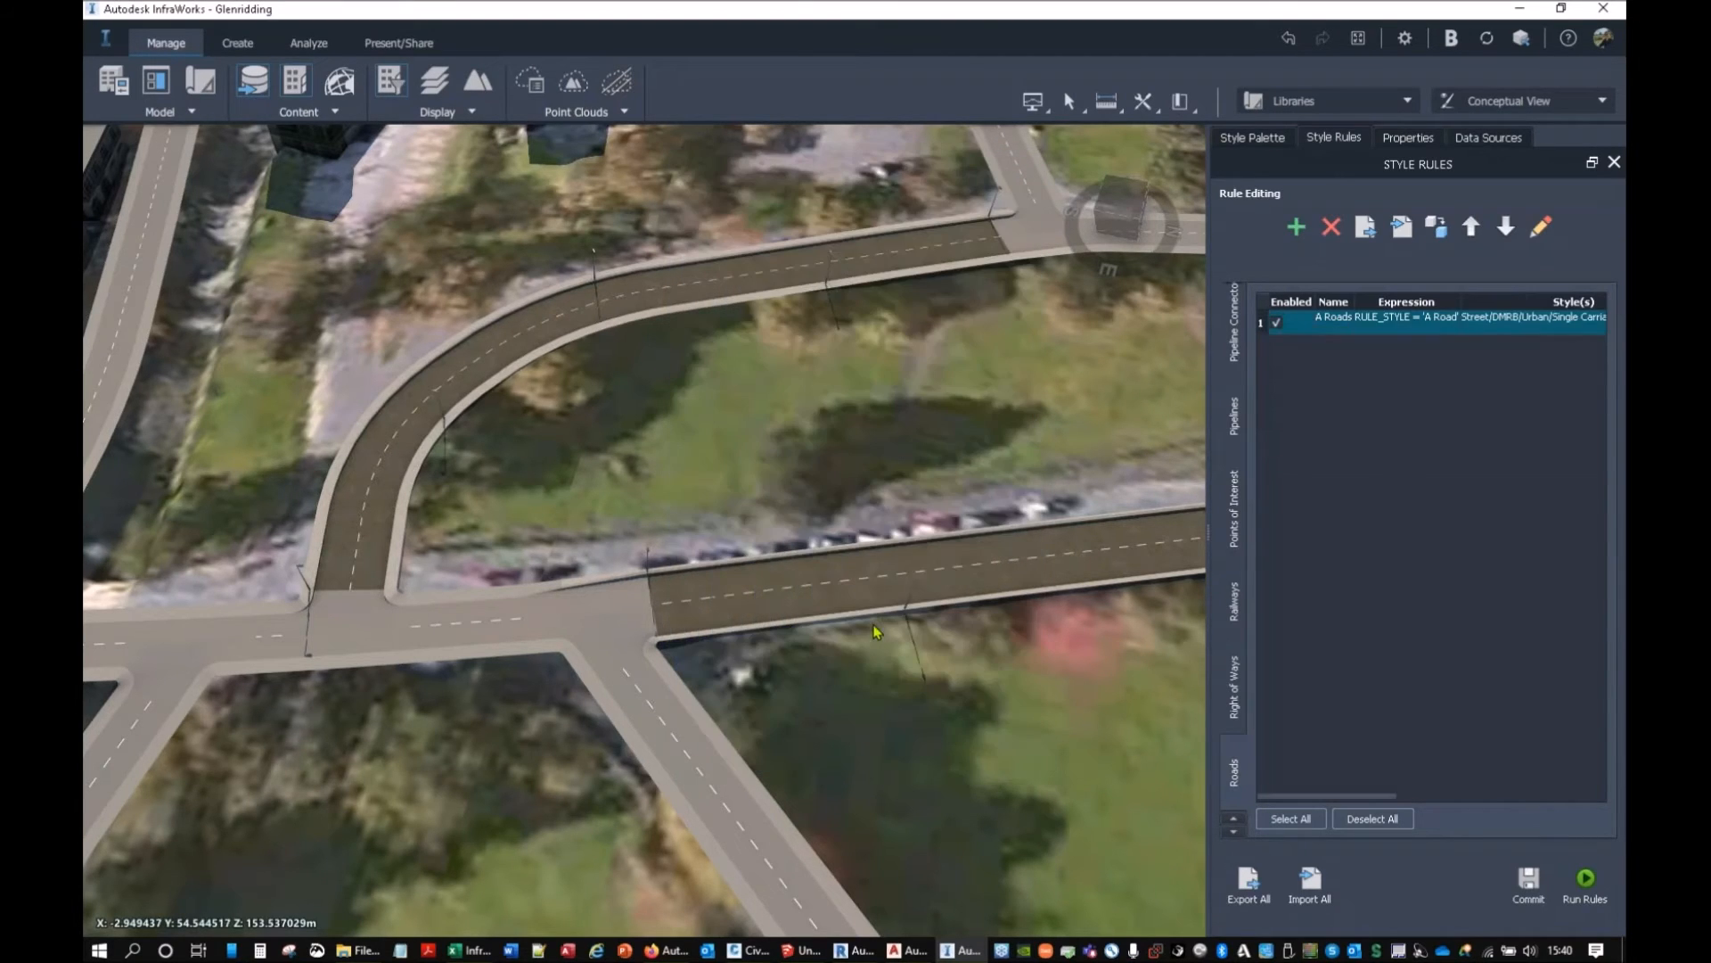
{"action": "left_click", "coordinate": [1586, 880]}
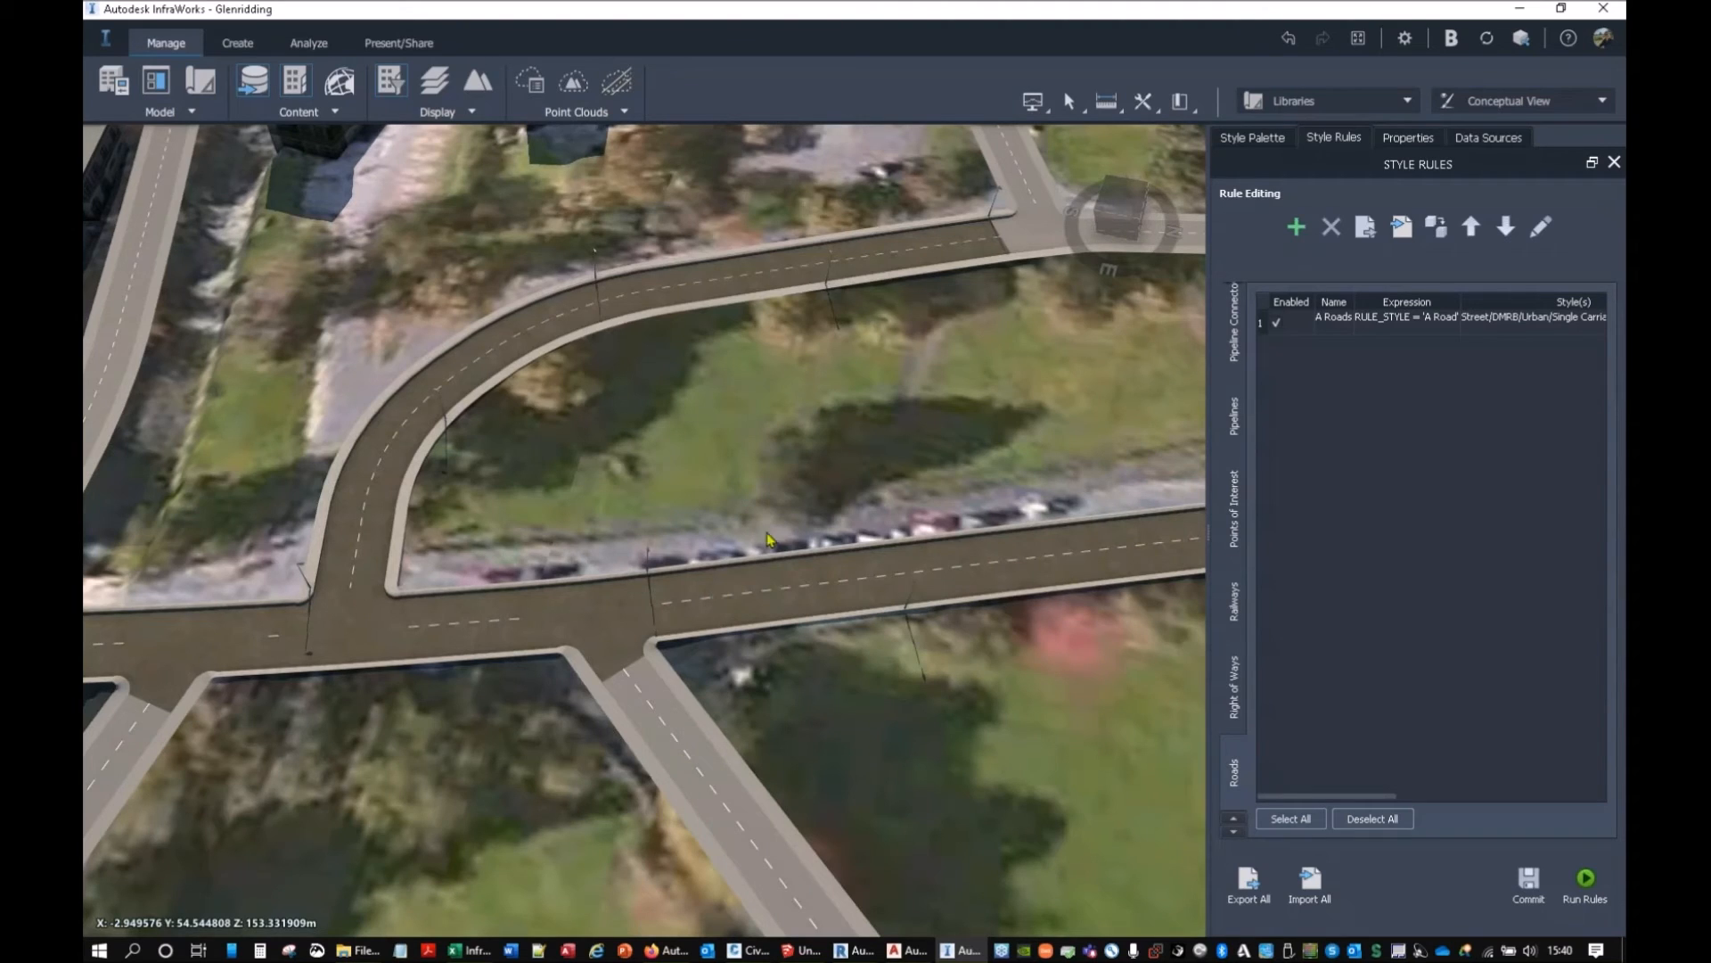
Examine the A roads and their side-road junctions along the village to check the applied styling.
{"action": "middle_click_drag", "start_coordinate": [908, 603], "coordinate": [179, 624]}
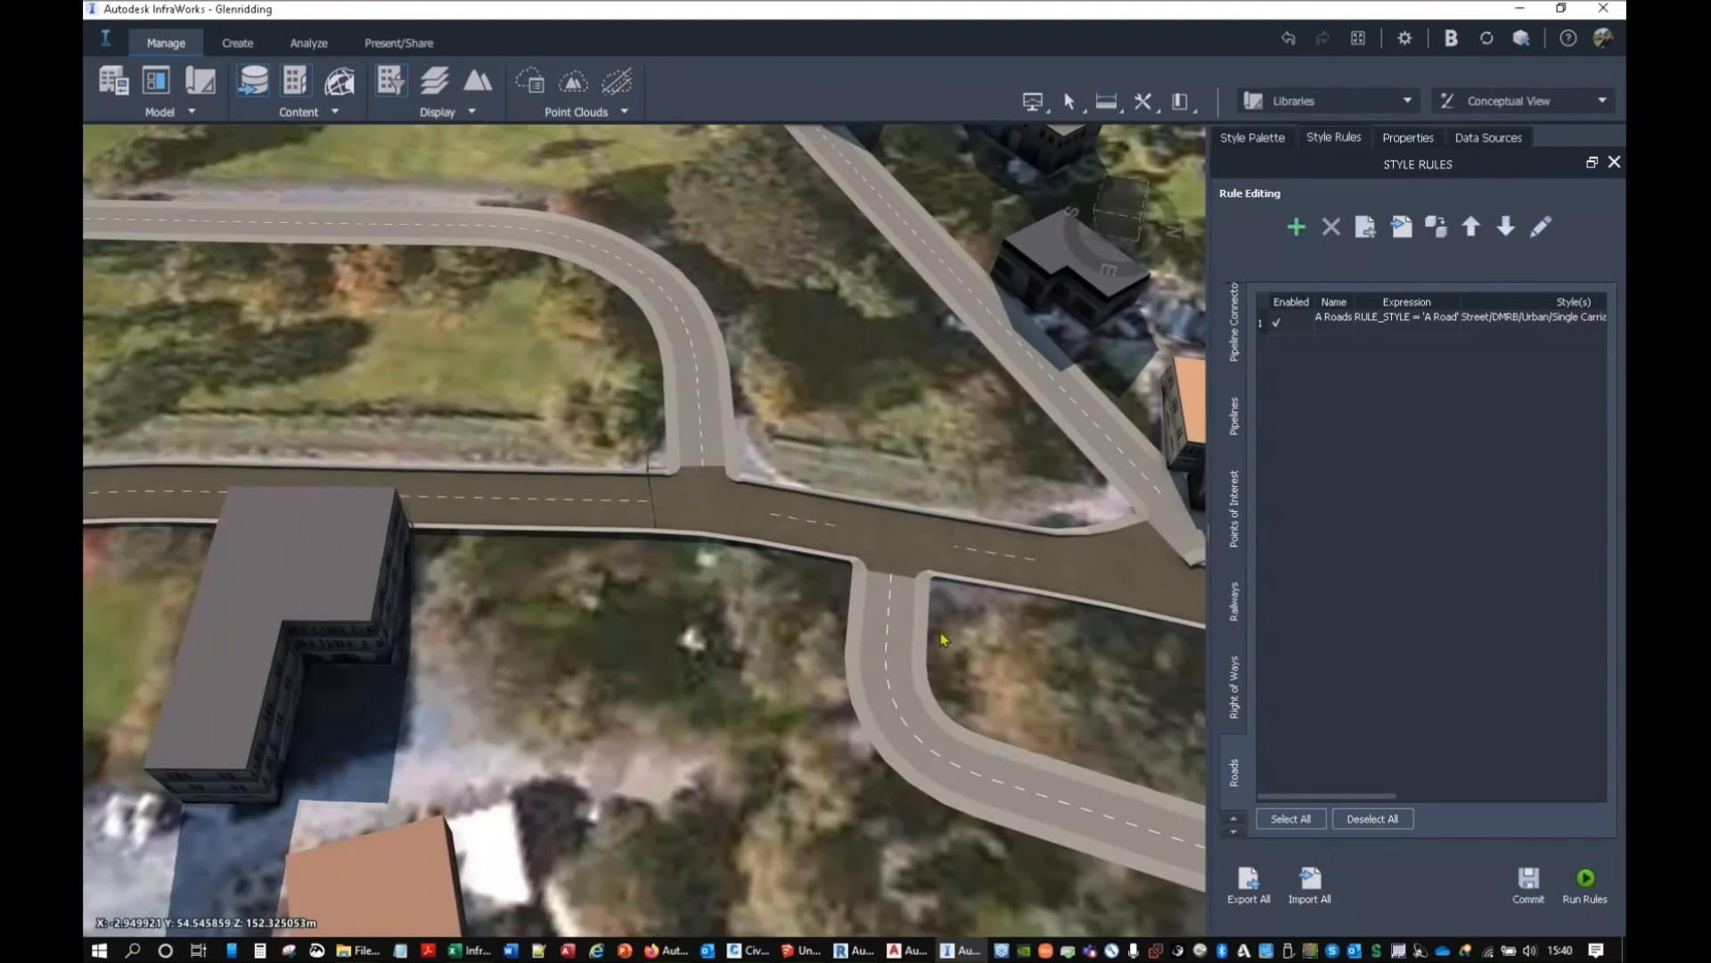
{"action": "middle_click_drag", "start_coordinate": [999, 661], "coordinate": [435, 586]}
{"action": "middle_click_drag", "start_coordinate": [661, 569], "coordinate": [164, 475]}
{"action": "middle_click_drag", "start_coordinate": [855, 757], "coordinate": [271, 669]}
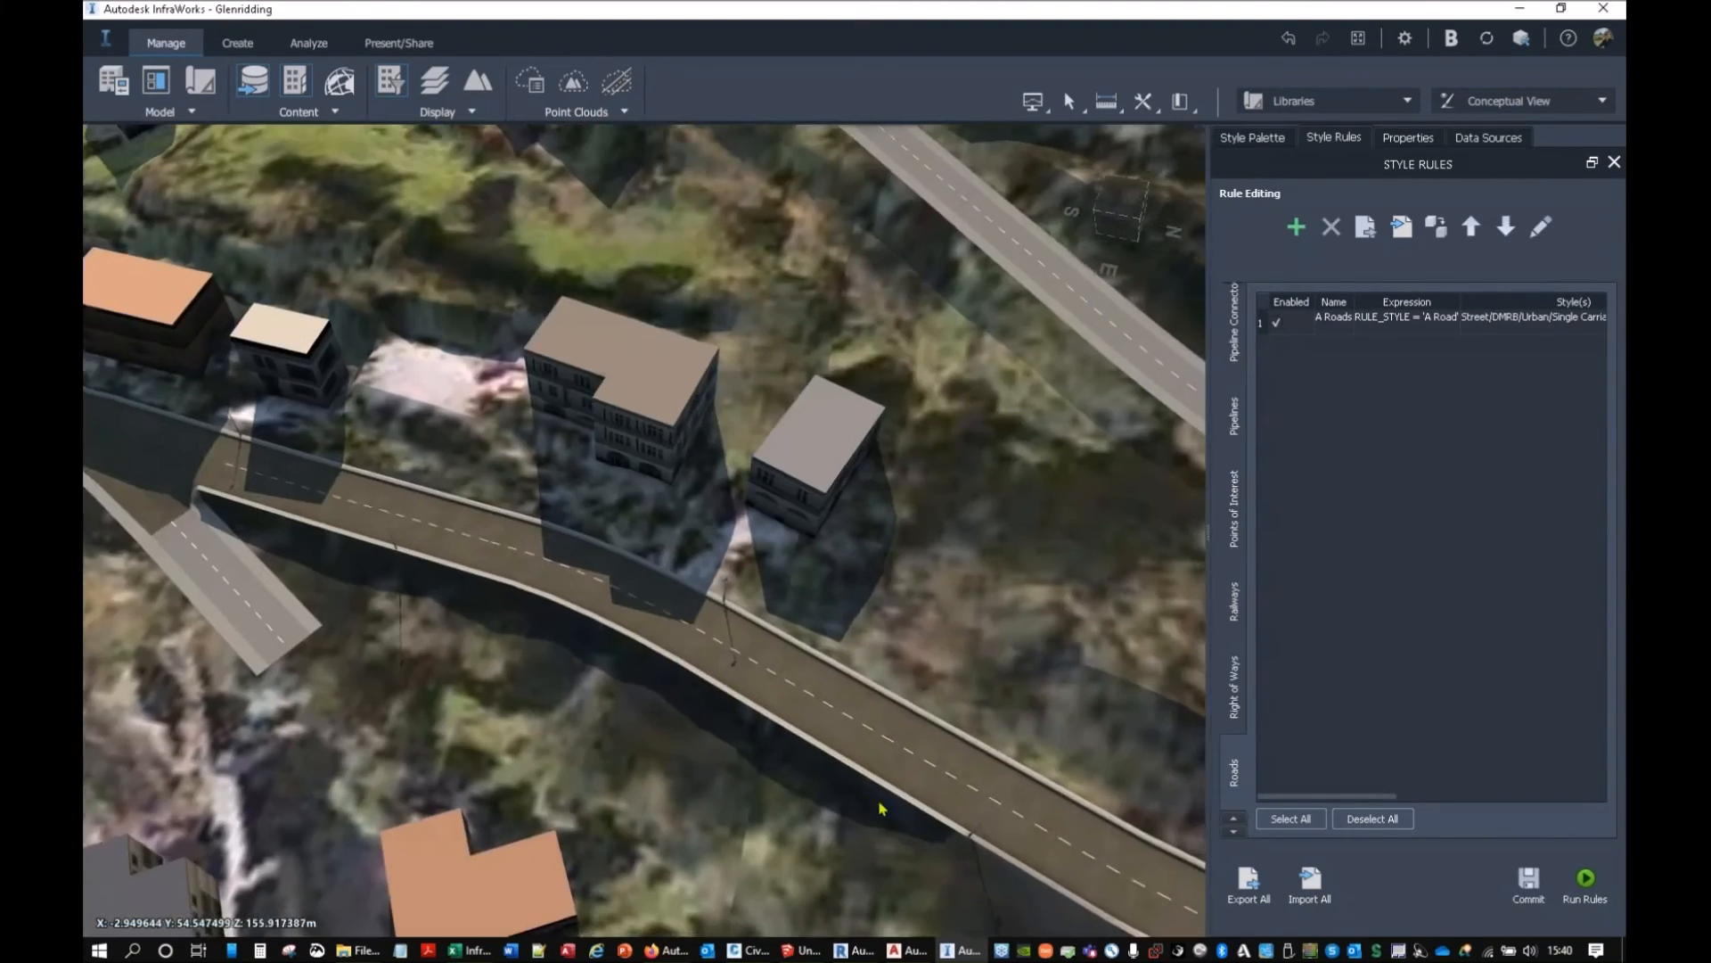
{"action": "middle_click_drag", "start_coordinate": [878, 808], "coordinate": [535, 428]}
{"action": "middle_click_drag", "start_coordinate": [909, 676], "coordinate": [713, 615]}
{"action": "middle_click_drag", "start_coordinate": [499, 570], "coordinate": [965, 758]}
{"action": "middle_click_drag", "start_coordinate": [339, 579], "coordinate": [1187, 708]}
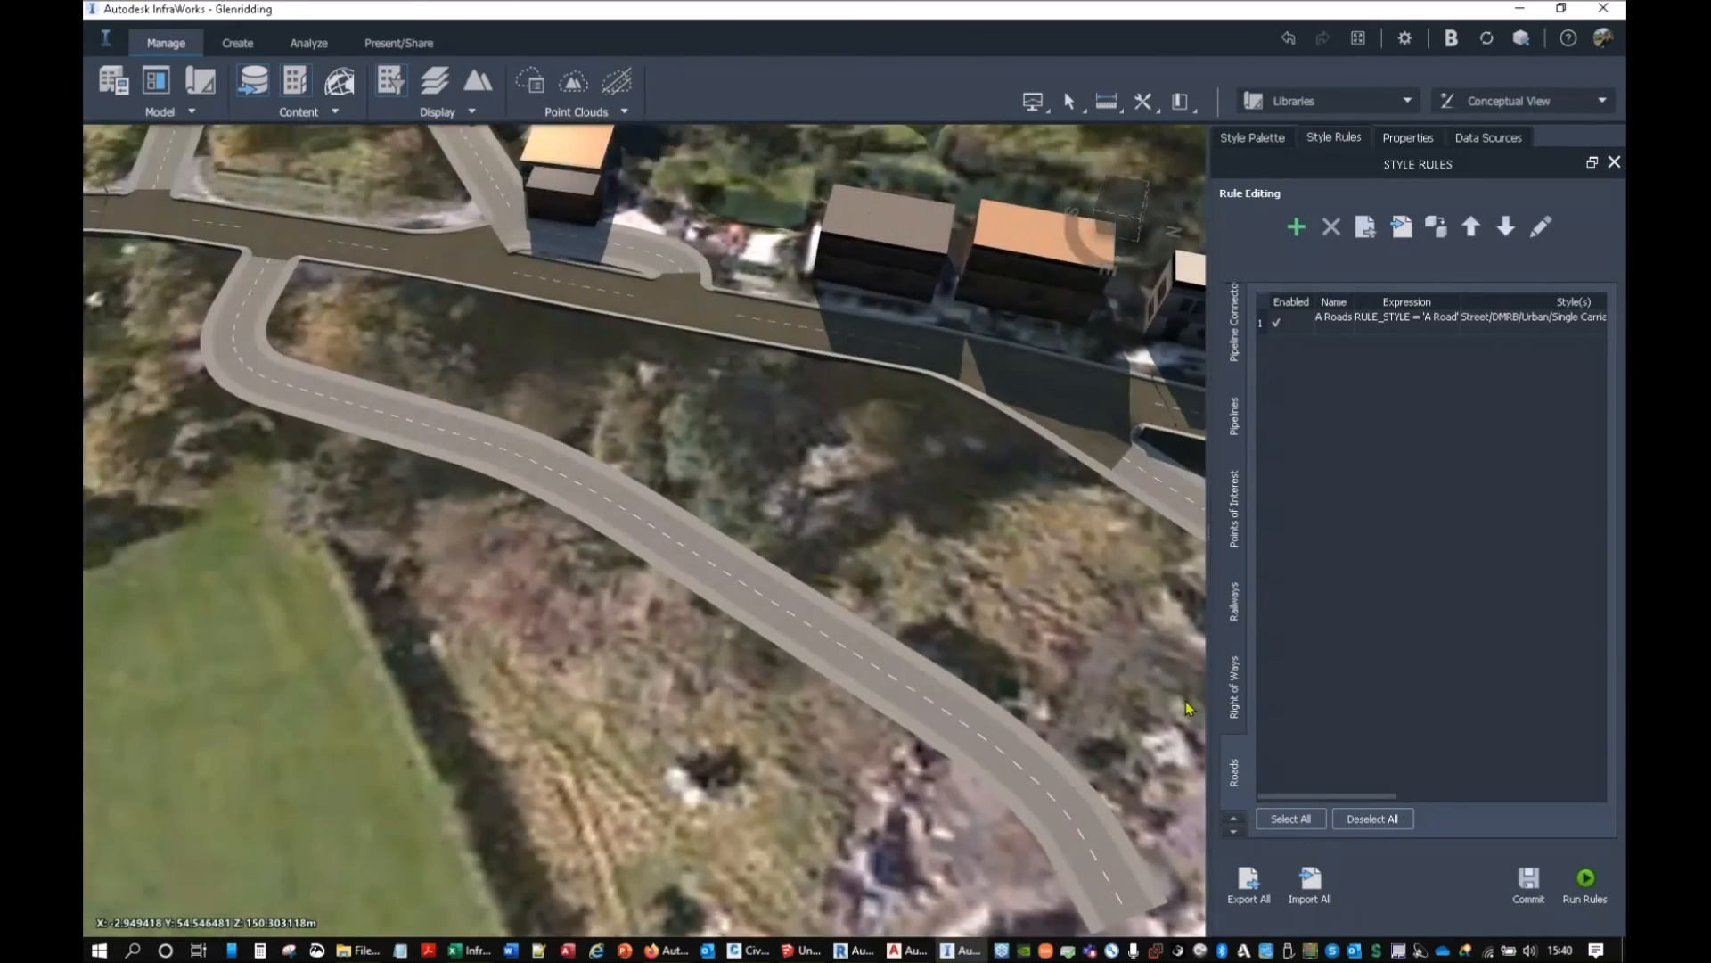
{"action": "middle_click_drag", "start_coordinate": [381, 526], "coordinate": [1115, 631]}
{"action": "middle_click_drag", "start_coordinate": [312, 517], "coordinate": [1105, 615]}
{"action": "middle_click_drag", "start_coordinate": [409, 500], "coordinate": [922, 513]}
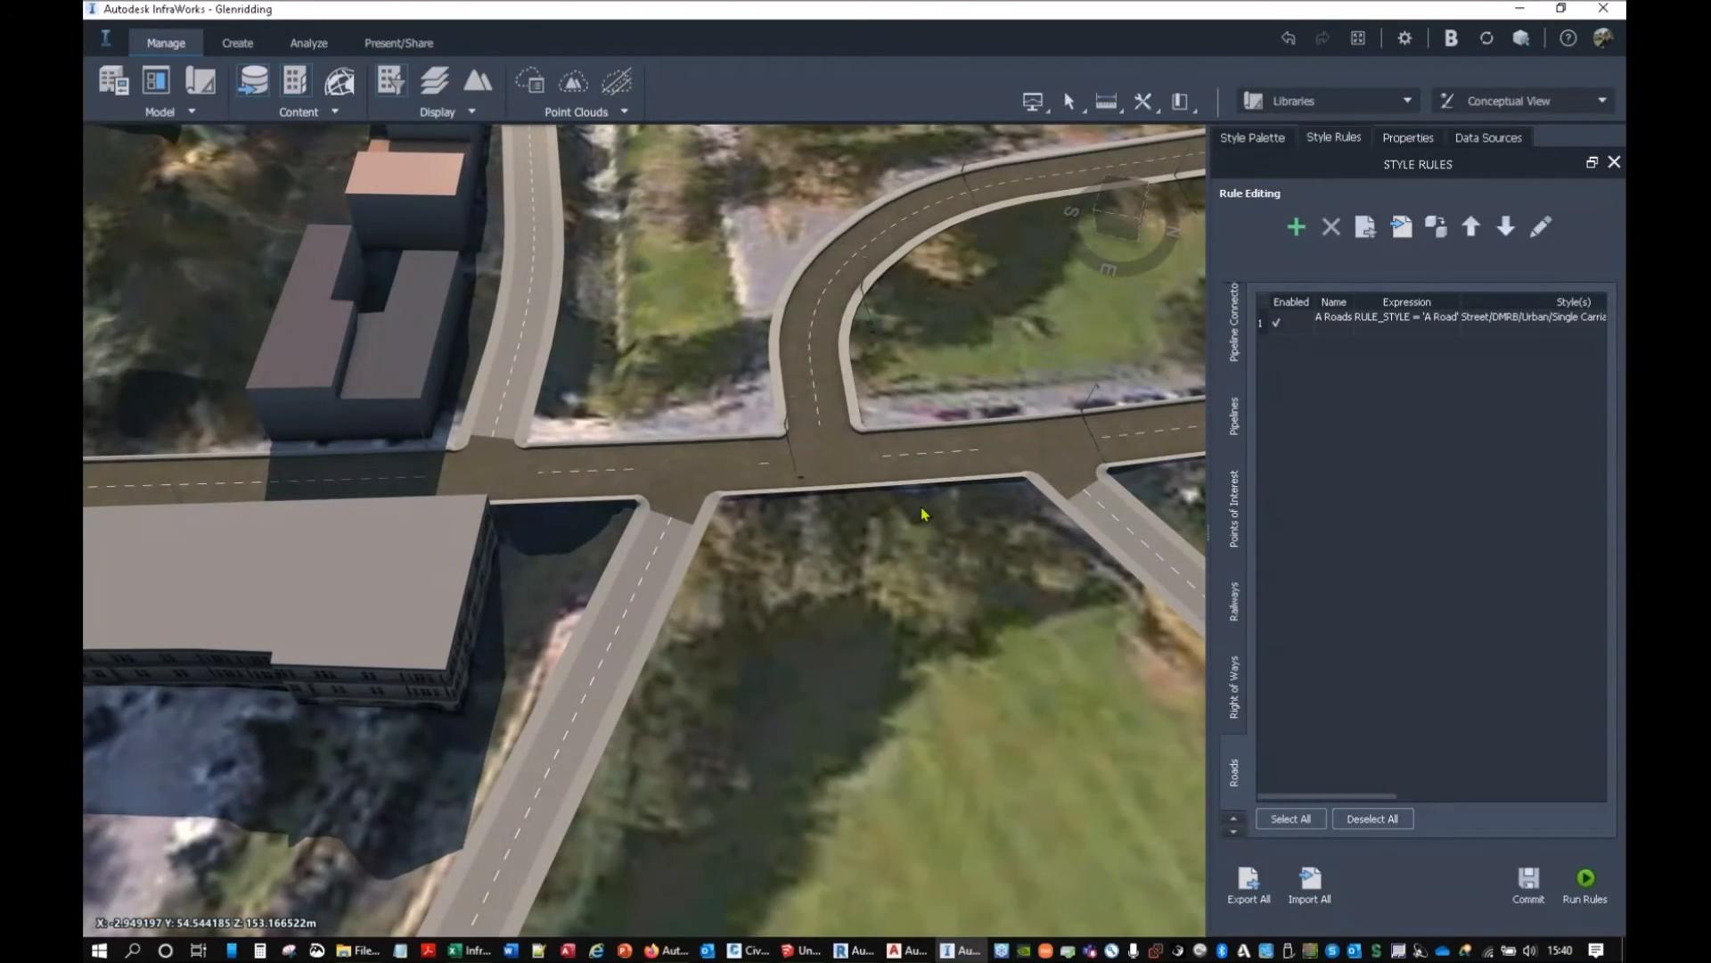
Delete the A Roads style rule from the road rules.
{"action": "left_click", "coordinate": [1369, 327]}
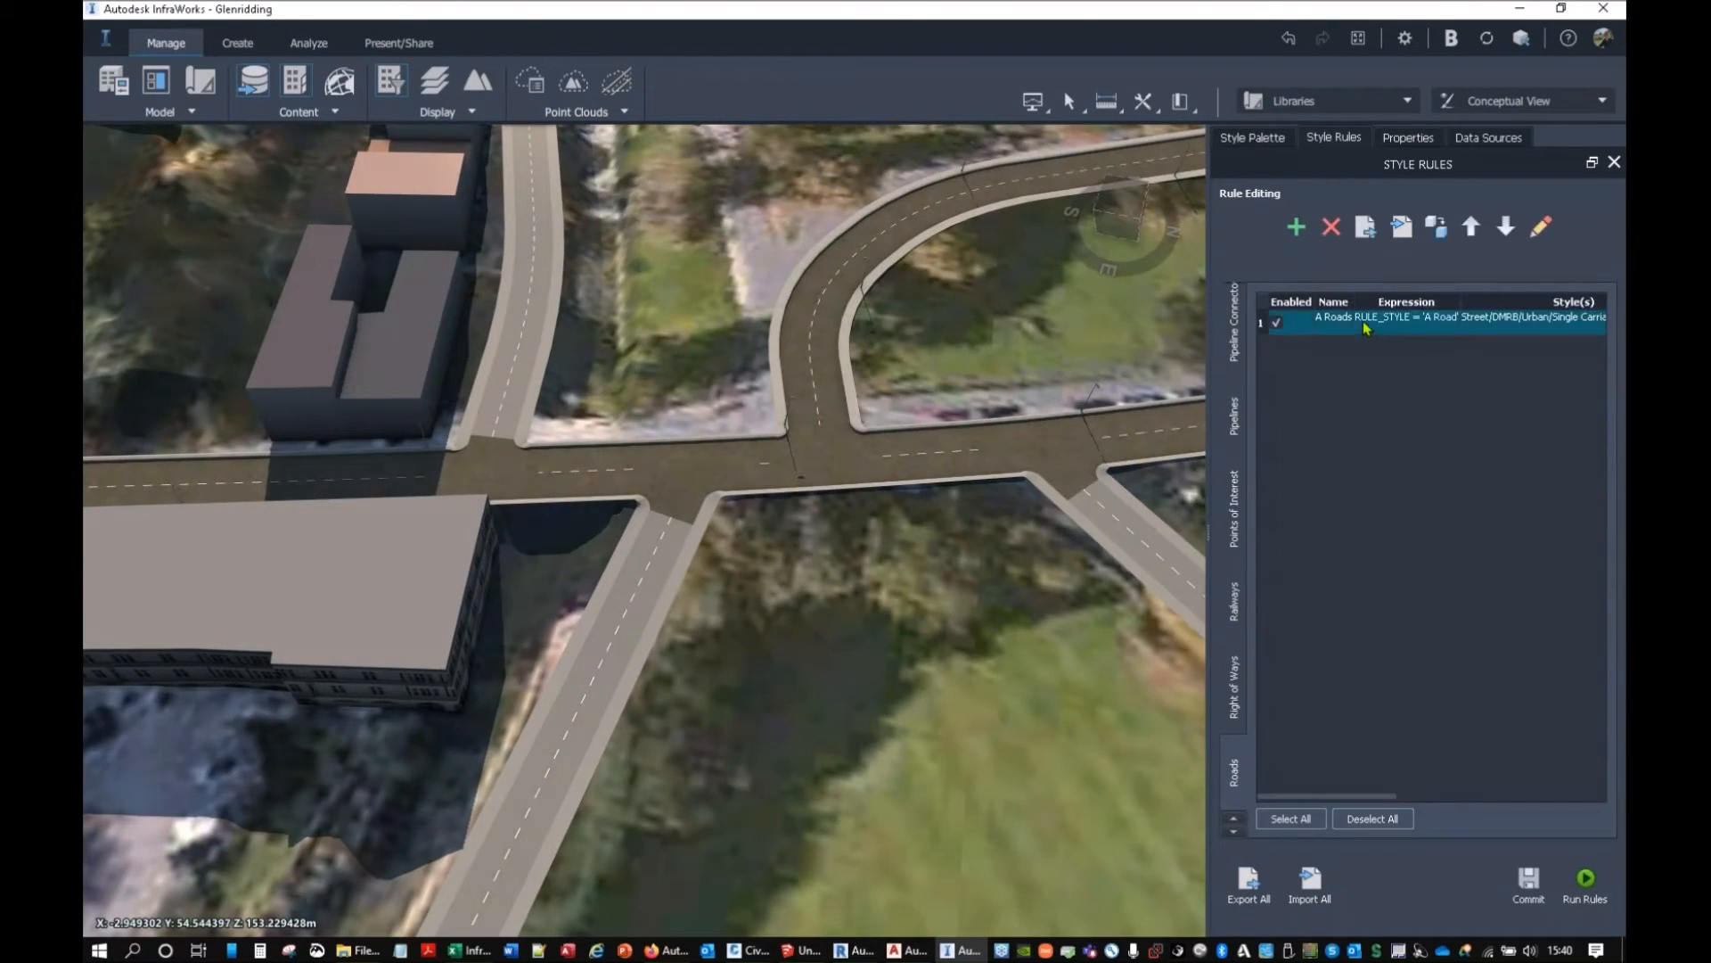
{"action": "left_click", "coordinate": [1332, 228]}
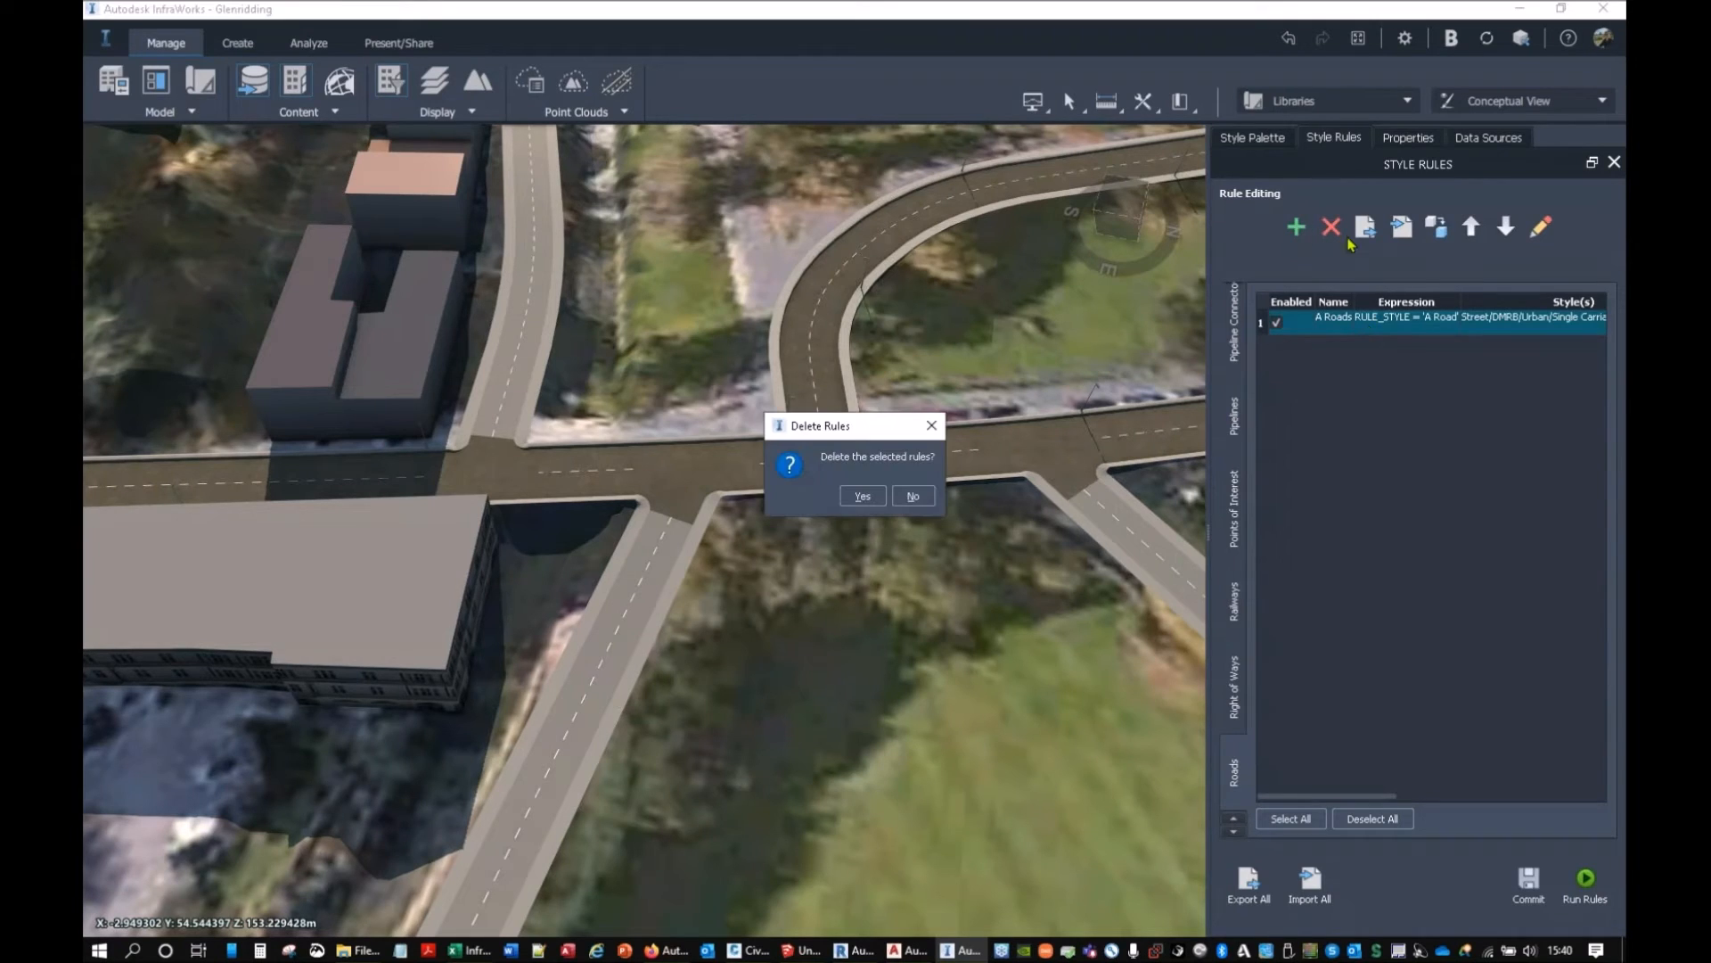
{"action": "left_click", "coordinate": [861, 497]}
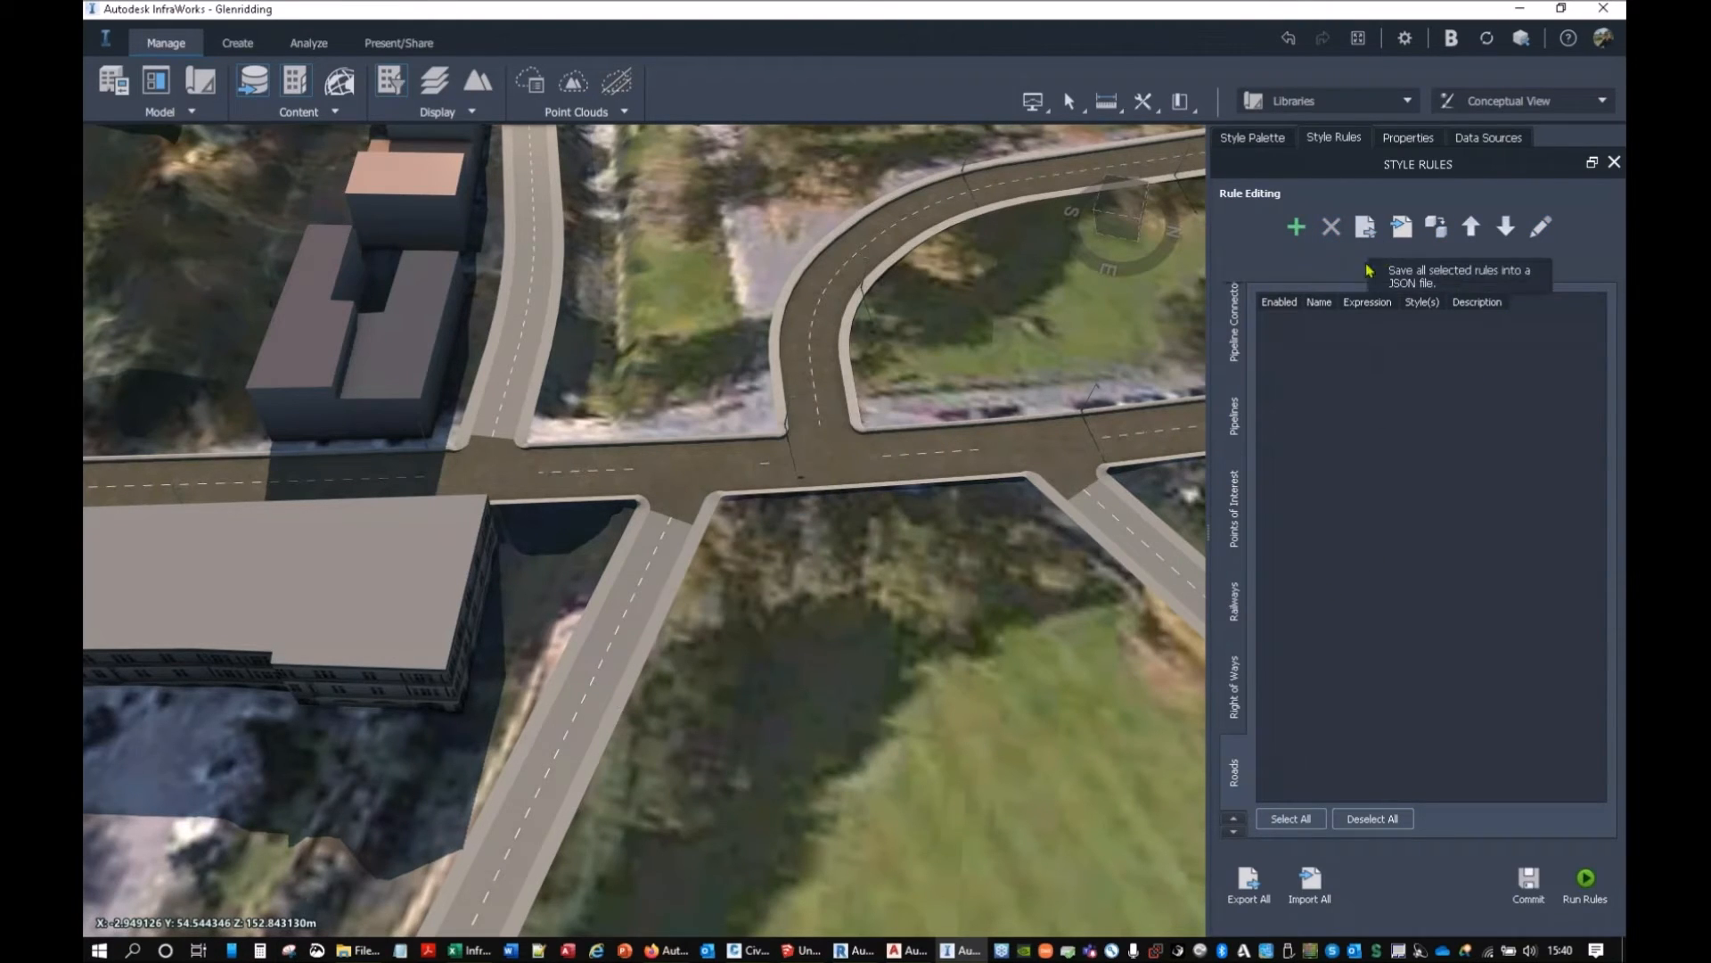
Start a rules import and browse on the H: drive to _Work/Webinar/200619 - Infraworks The Next Steps - Libraries/Data/Rules.
{"action": "left_click", "coordinate": [1401, 233]}
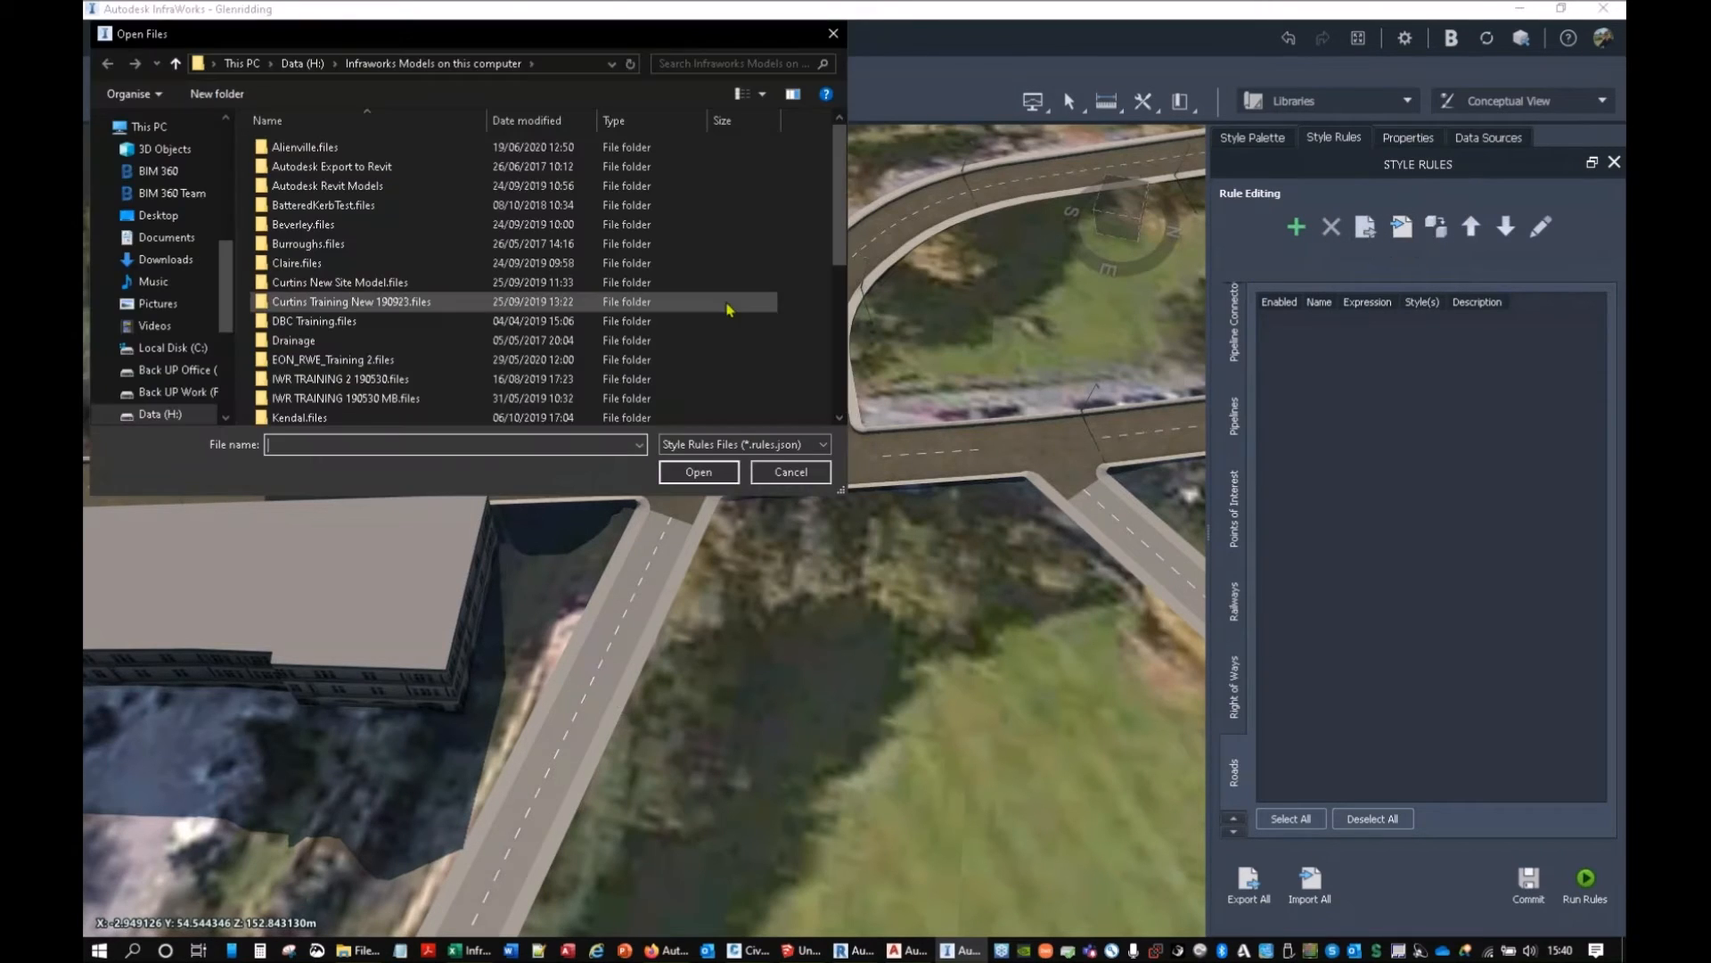
{"action": "left_click", "coordinate": [302, 64]}
{"action": "double_click", "coordinate": [308, 301]}
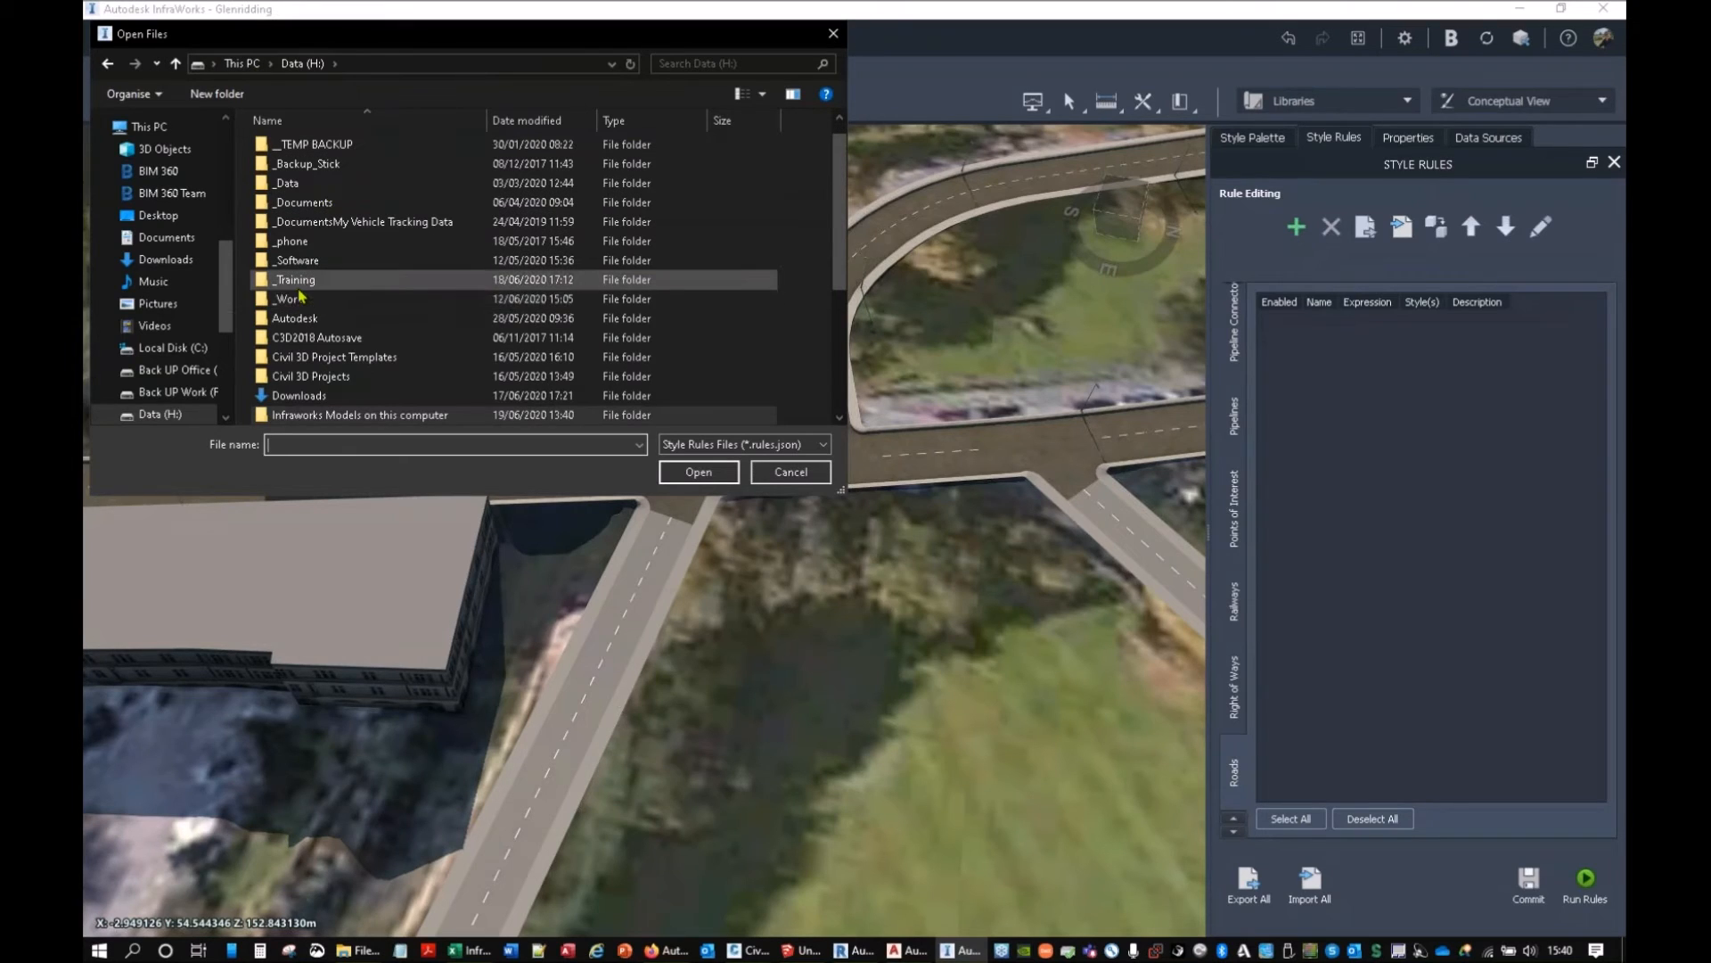
{"action": "scroll", "coordinate": [317, 317], "scroll_direction": "down", "scroll_amount": 10}
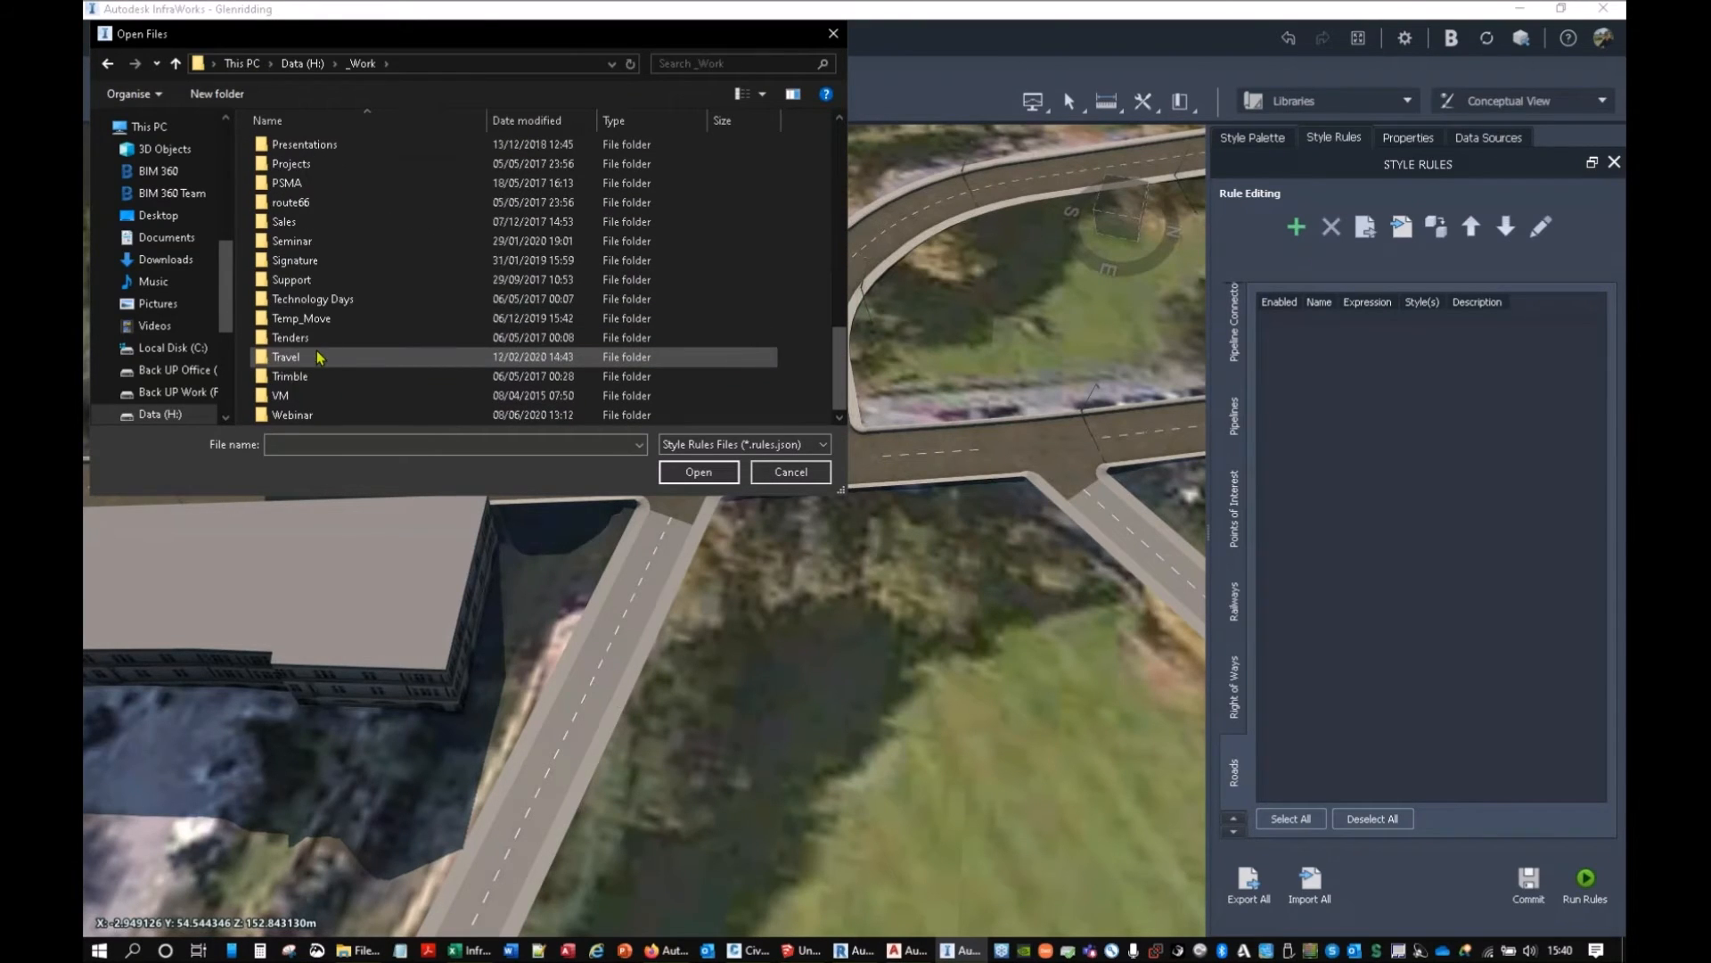
{"action": "double_click", "coordinate": [292, 415]}
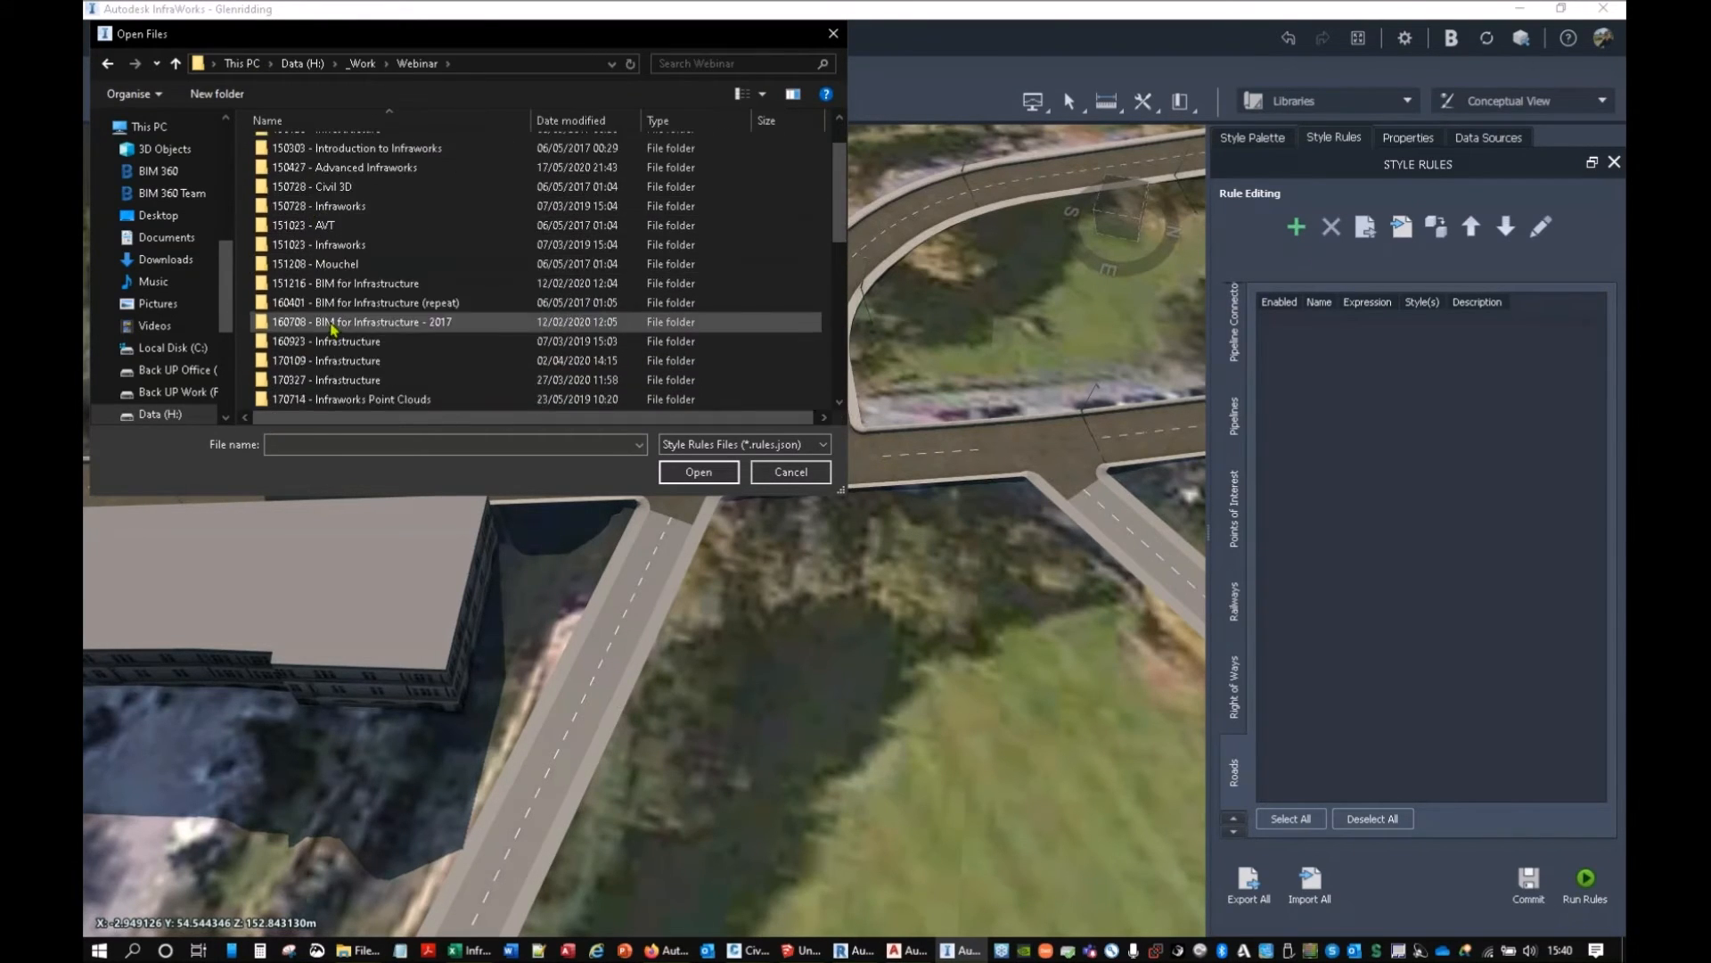
{"action": "scroll", "coordinate": [356, 272], "scroll_direction": "down", "scroll_amount": 4}
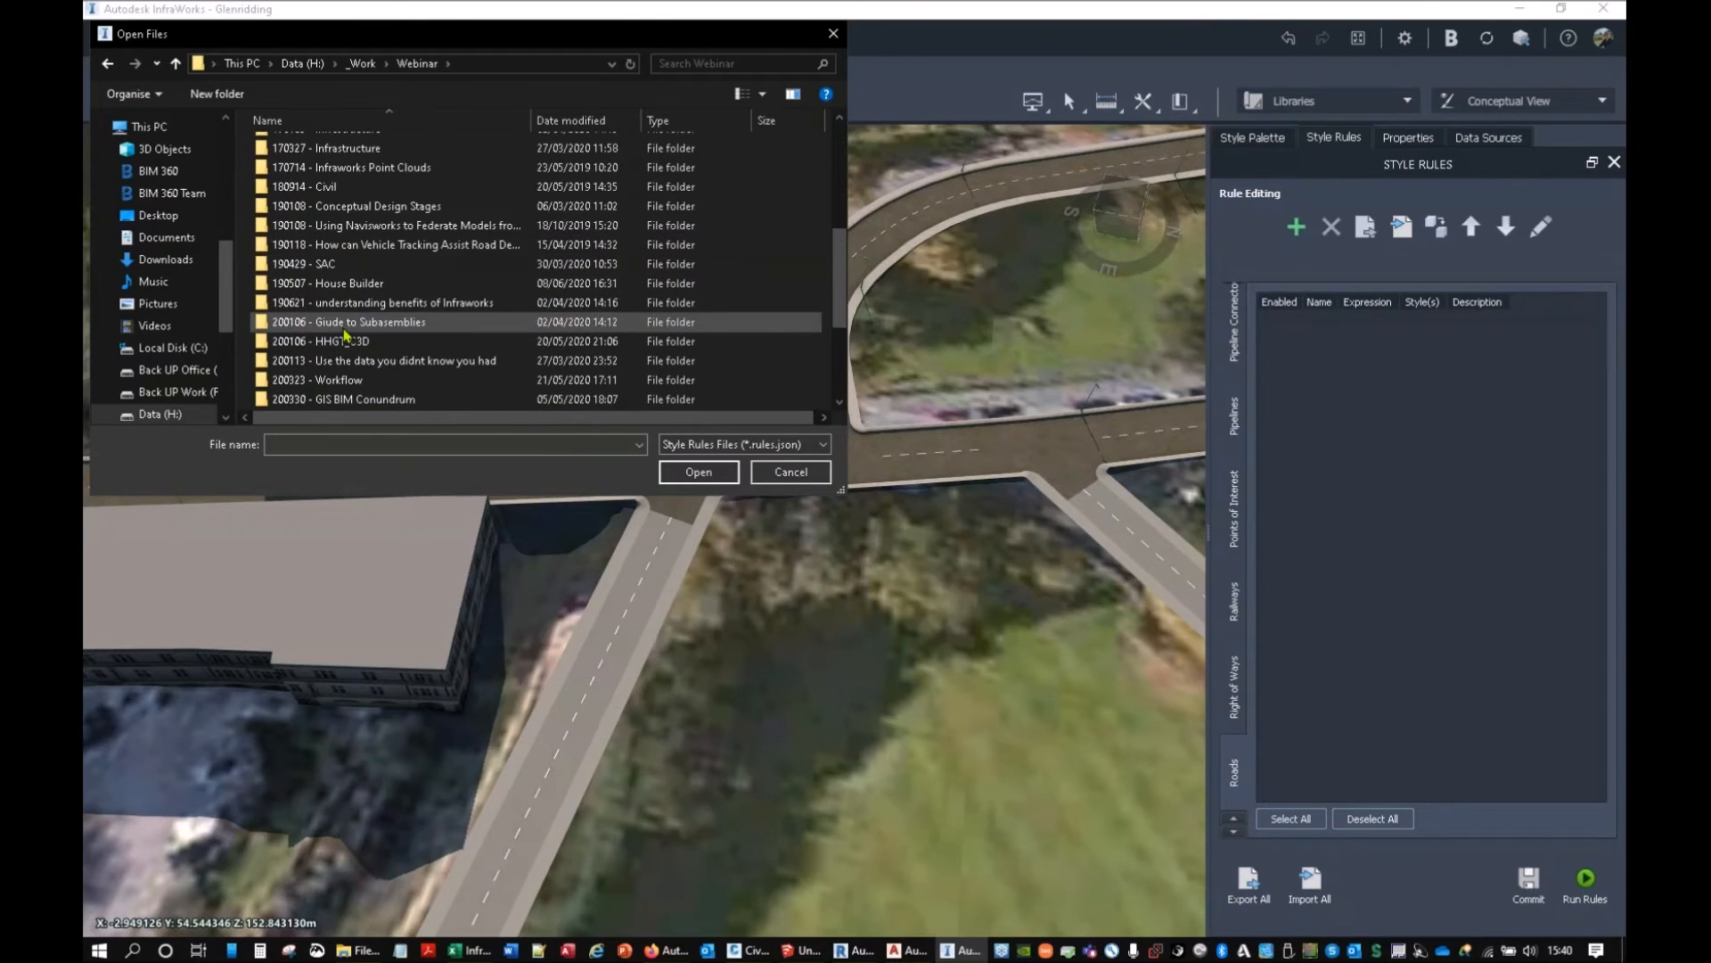
{"action": "scroll", "coordinate": [369, 267], "scroll_direction": "down", "scroll_amount": 3}
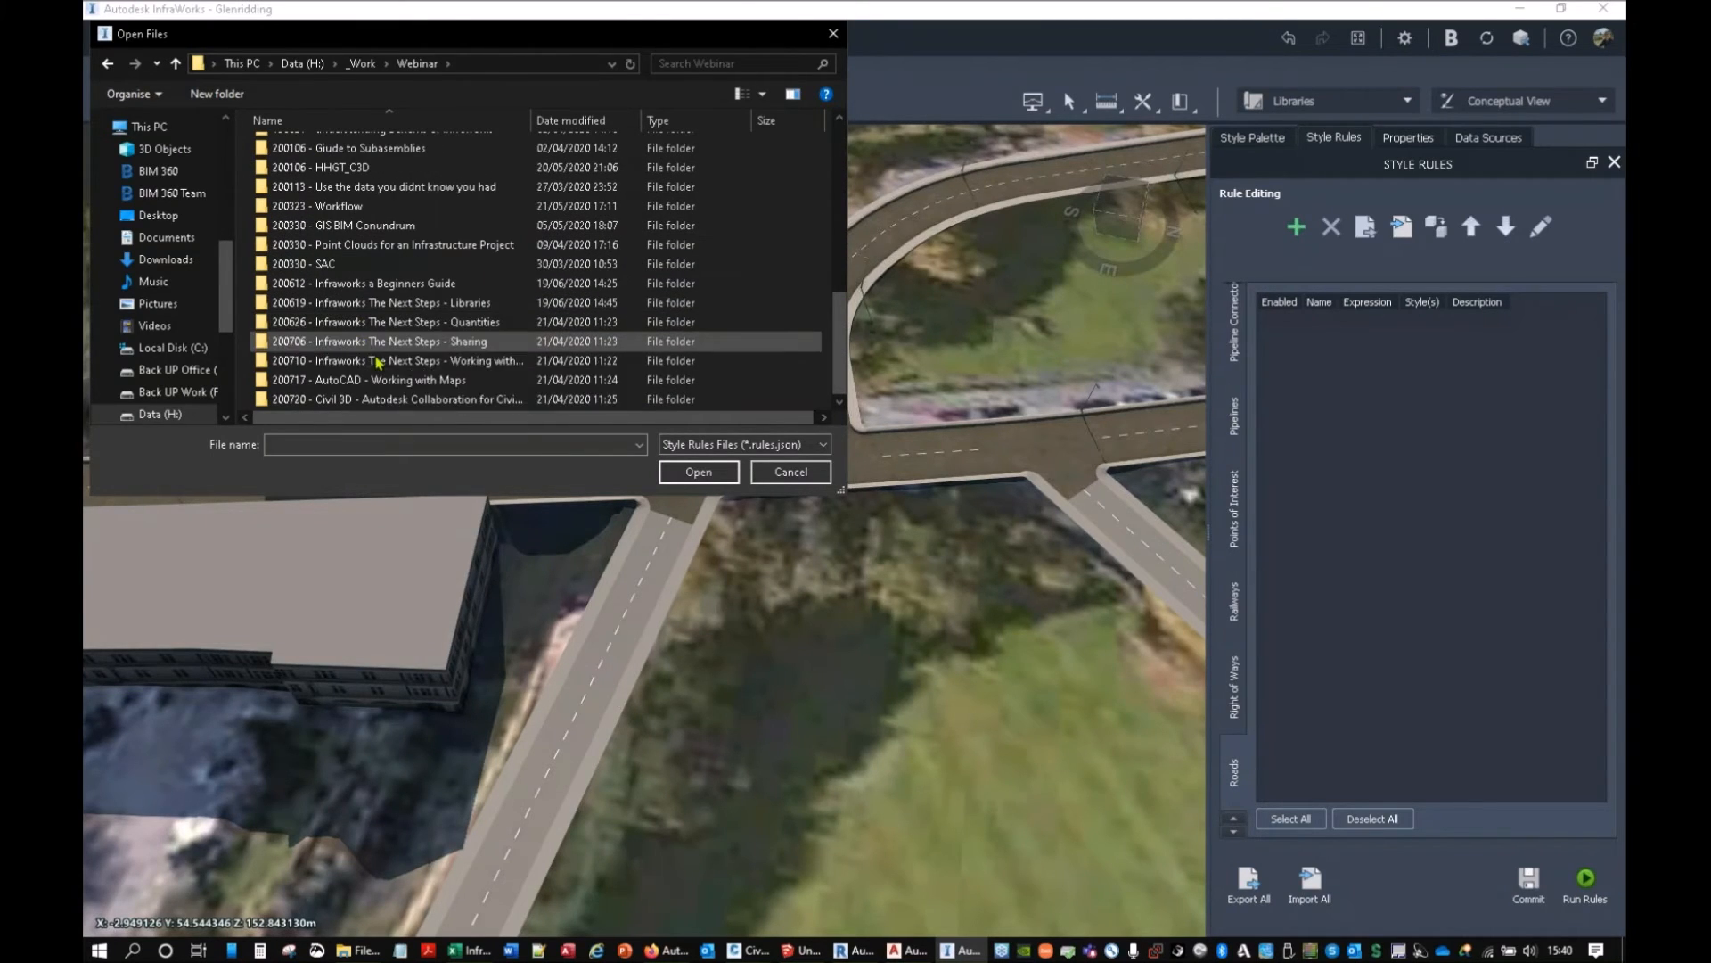
{"action": "double_click", "coordinate": [373, 310]}
{"action": "double_click", "coordinate": [286, 148]}
{"action": "double_click", "coordinate": [285, 205]}
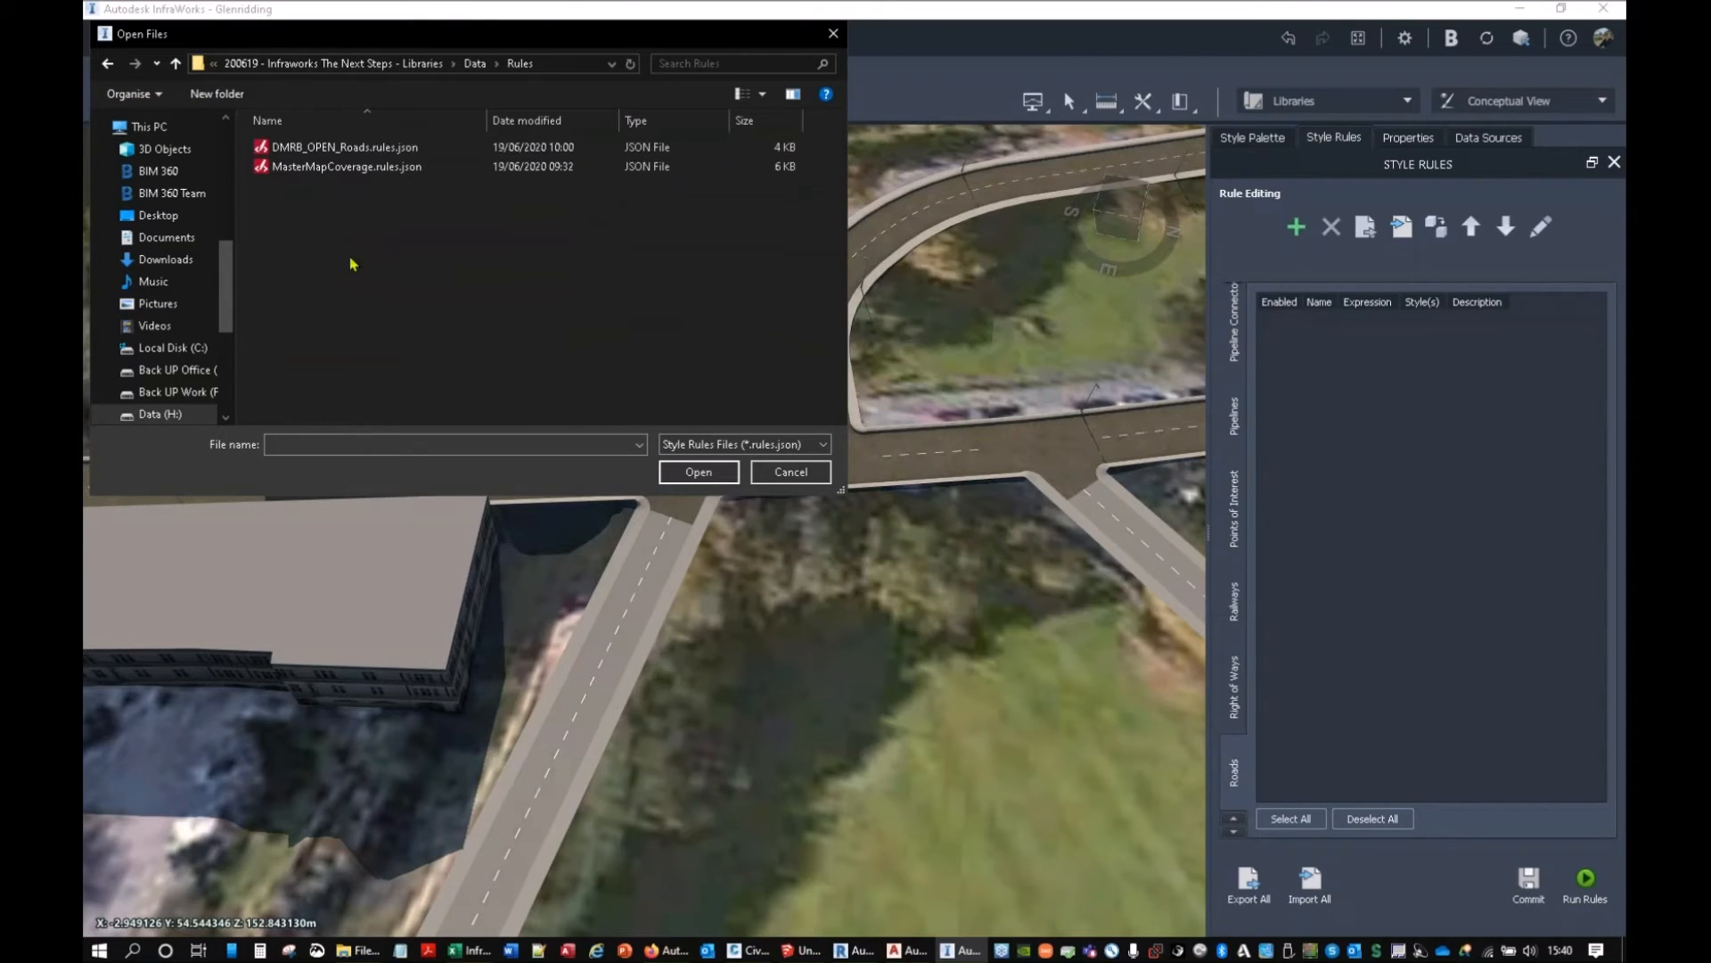
Import the road rules from DMRB_OPEN_Roads.rules.json and run them on the model.
{"action": "left_click", "coordinate": [292, 149]}
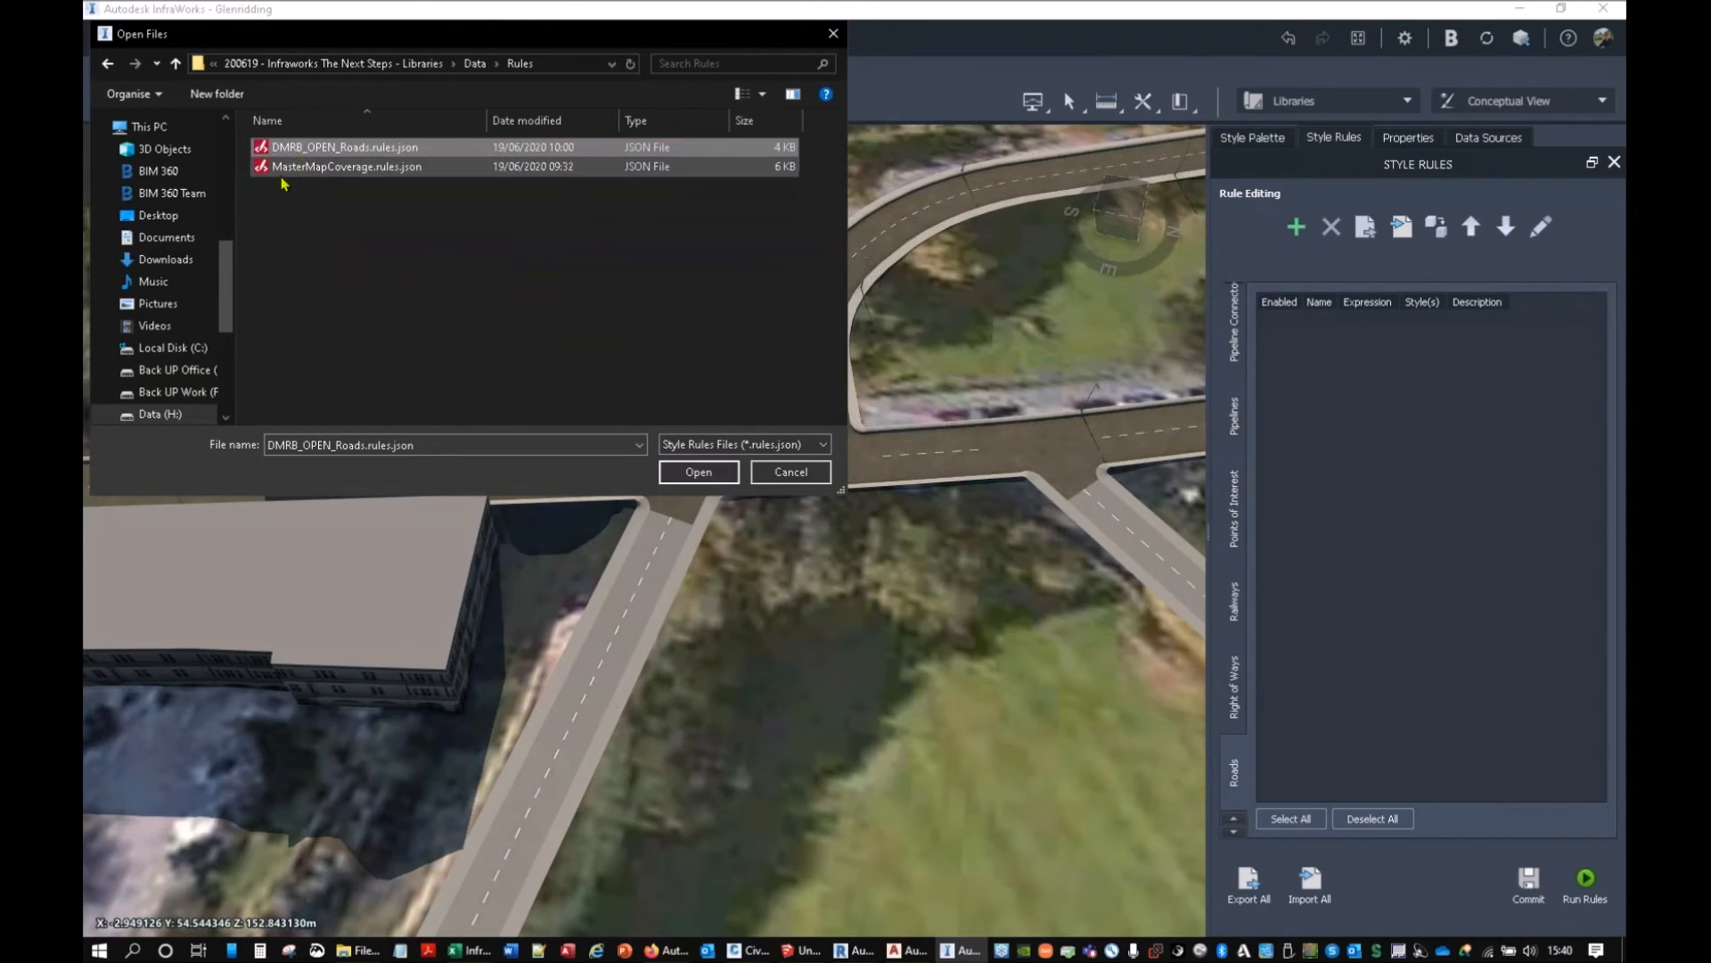
{"action": "left_click", "coordinate": [699, 472]}
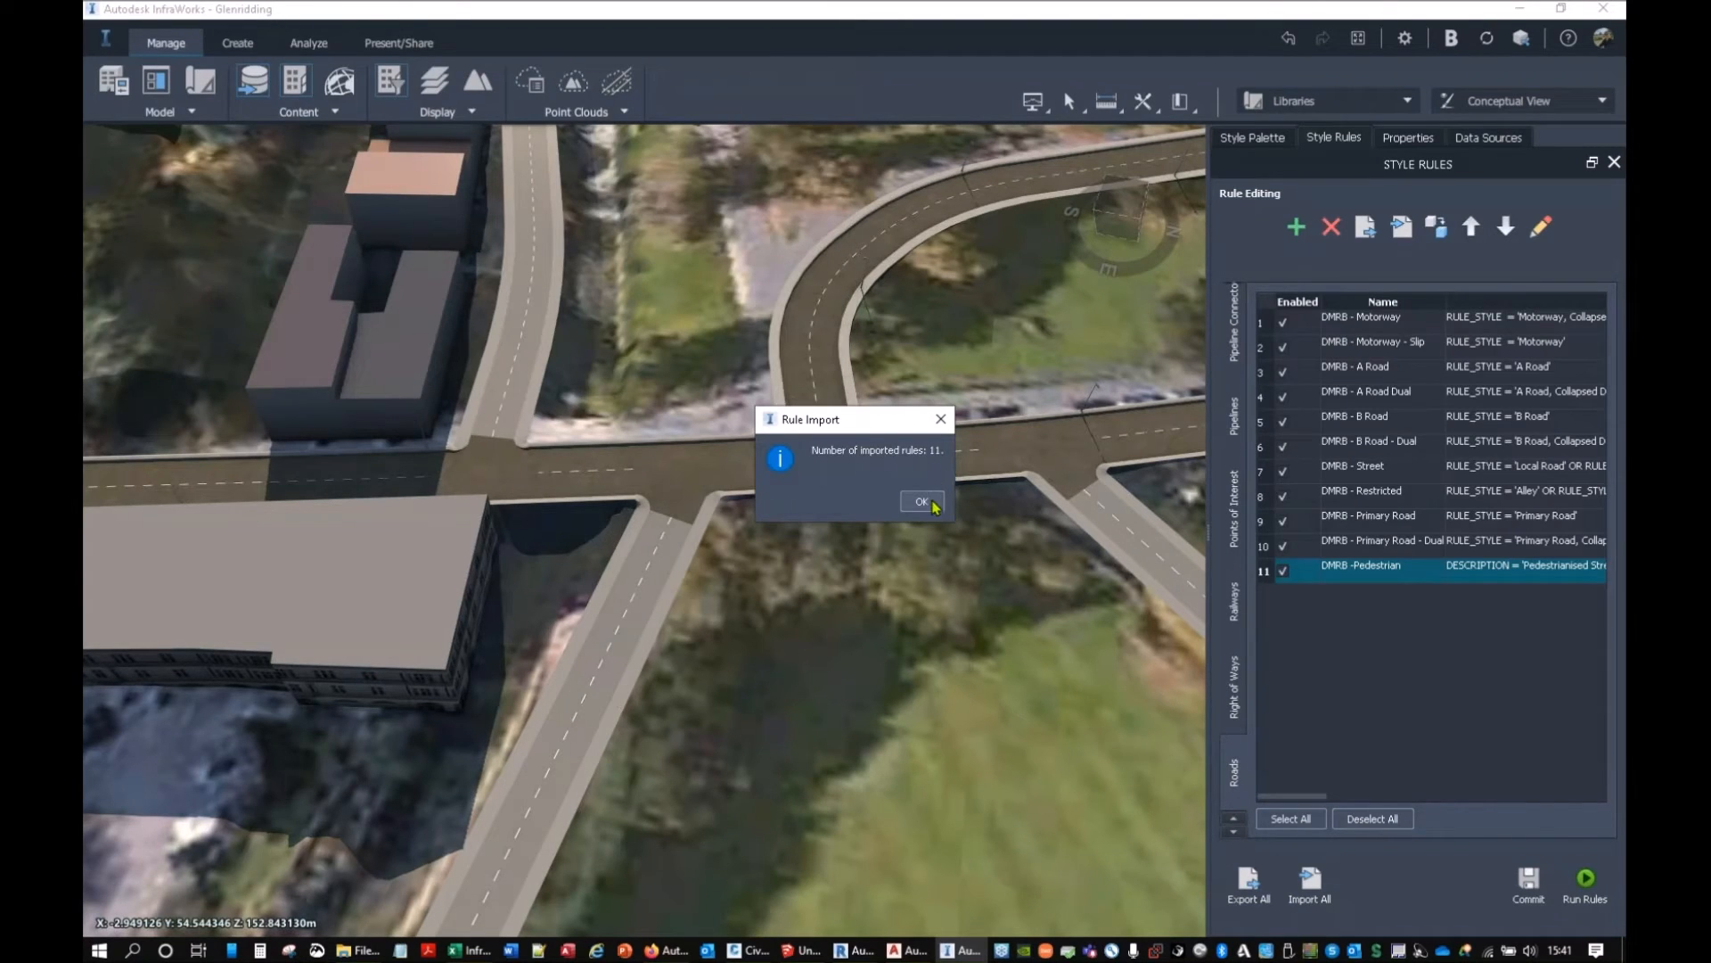
{"action": "left_click", "coordinate": [924, 502]}
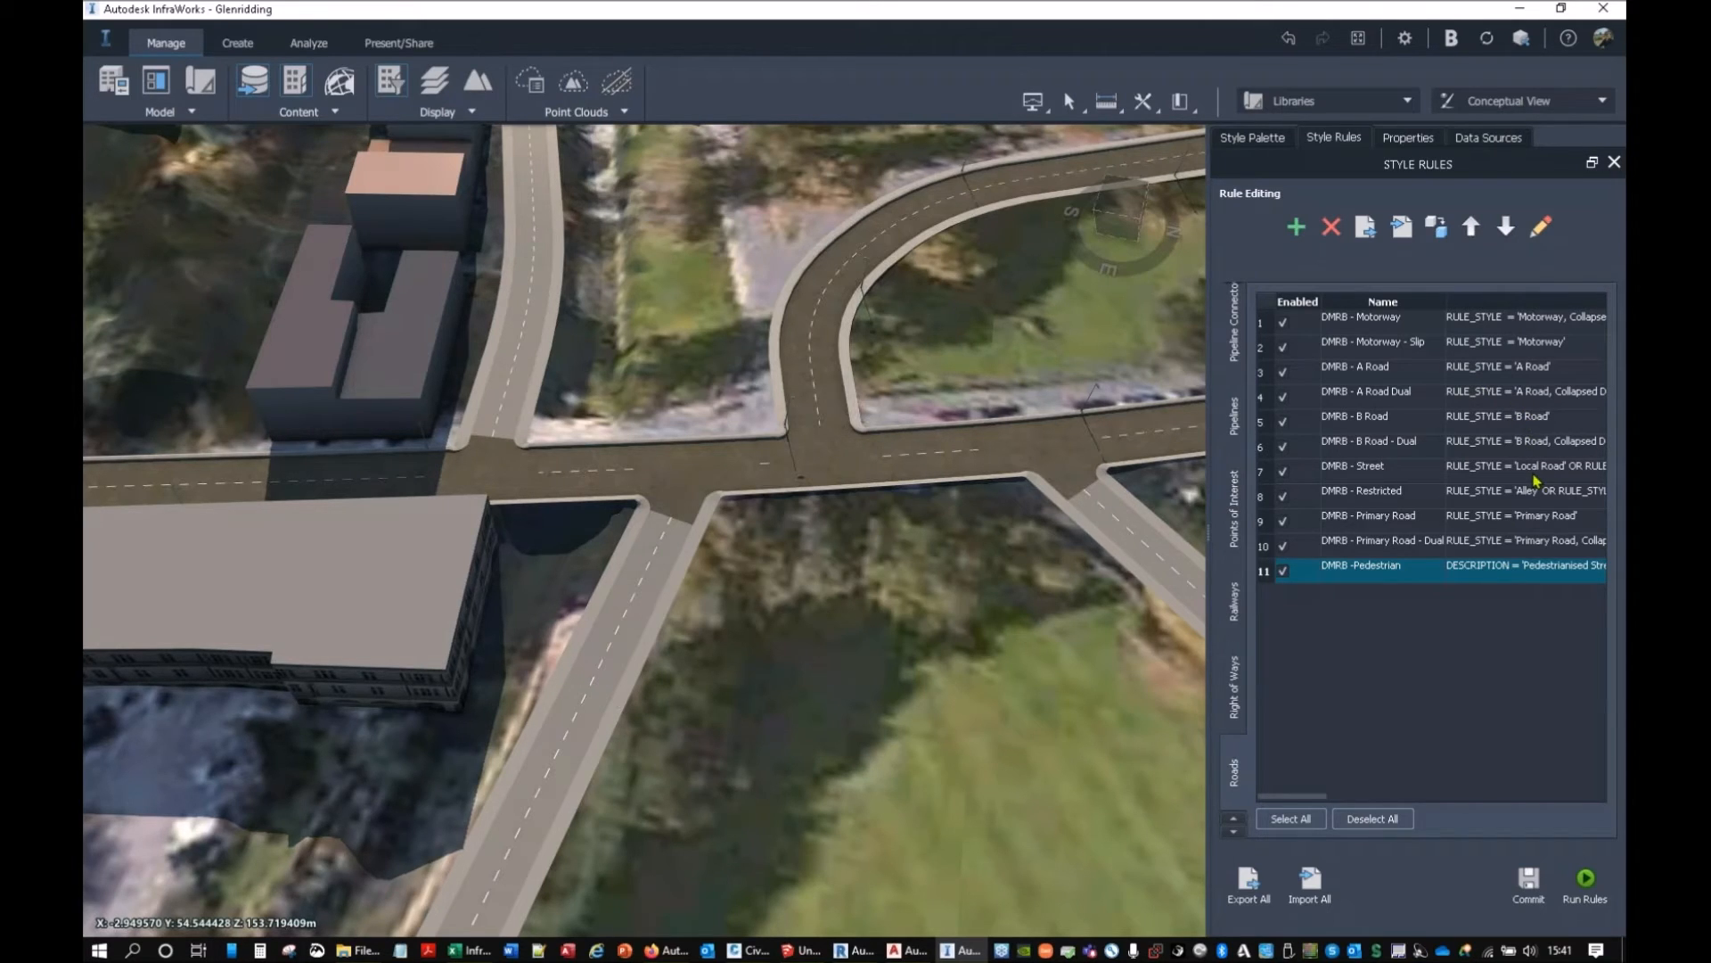
{"action": "left_click", "coordinate": [1586, 881]}
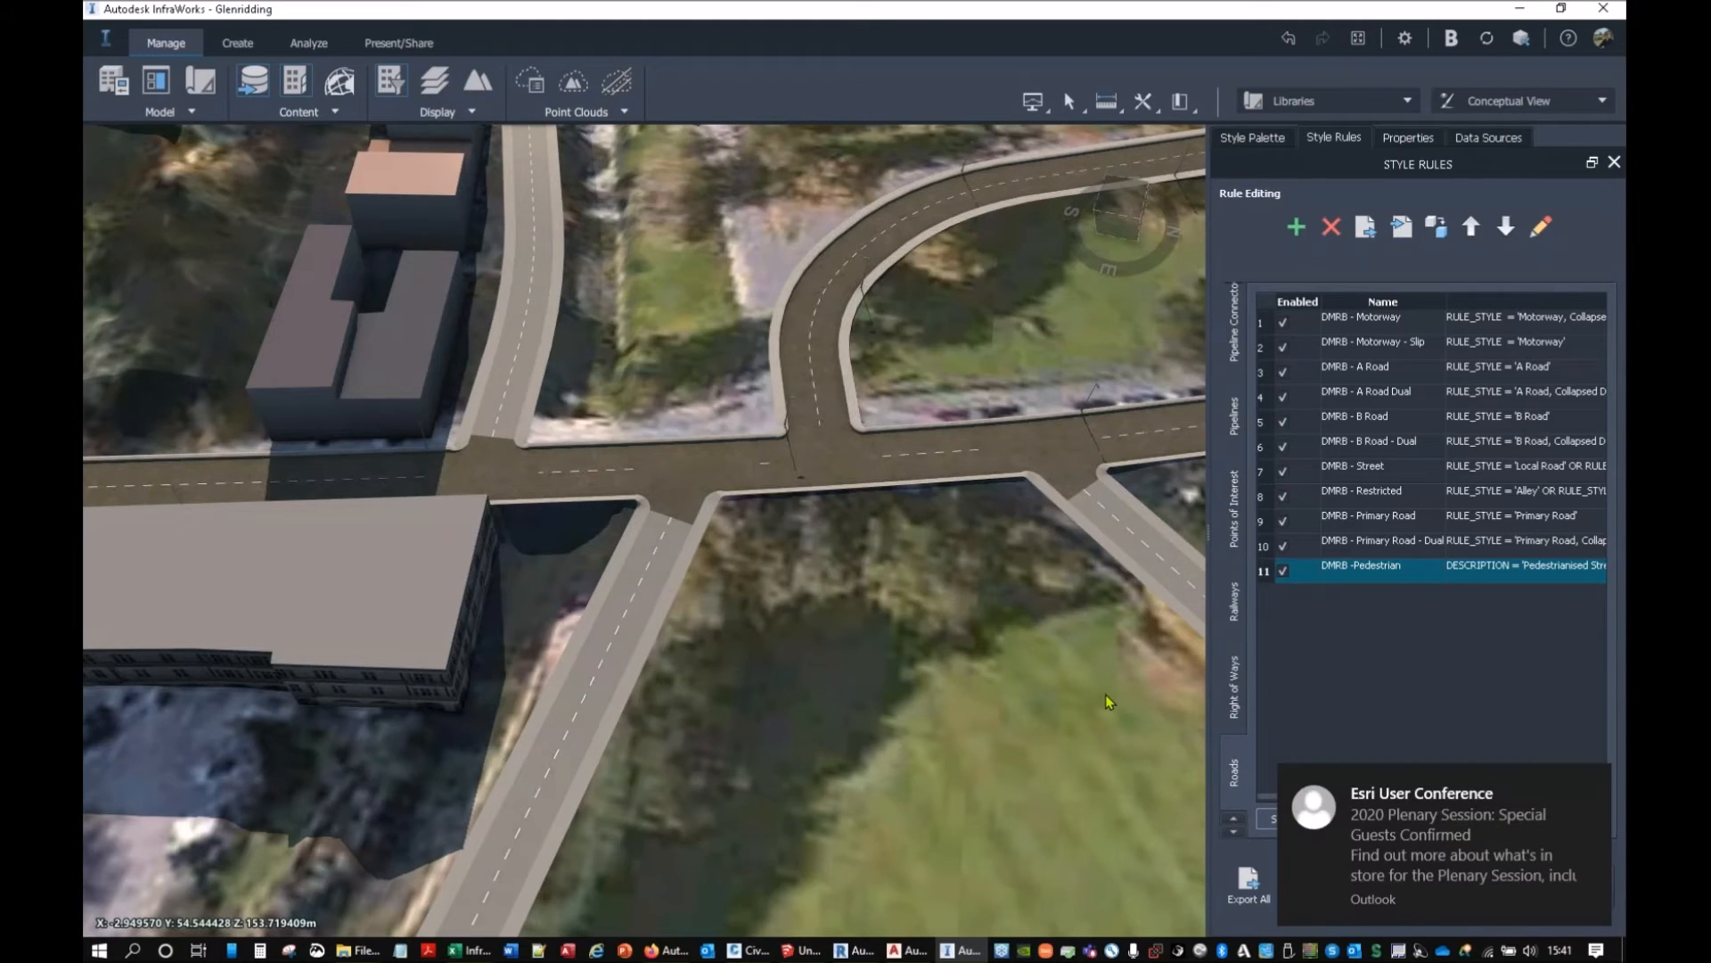
{"action": "left_click", "coordinate": [1595, 781]}
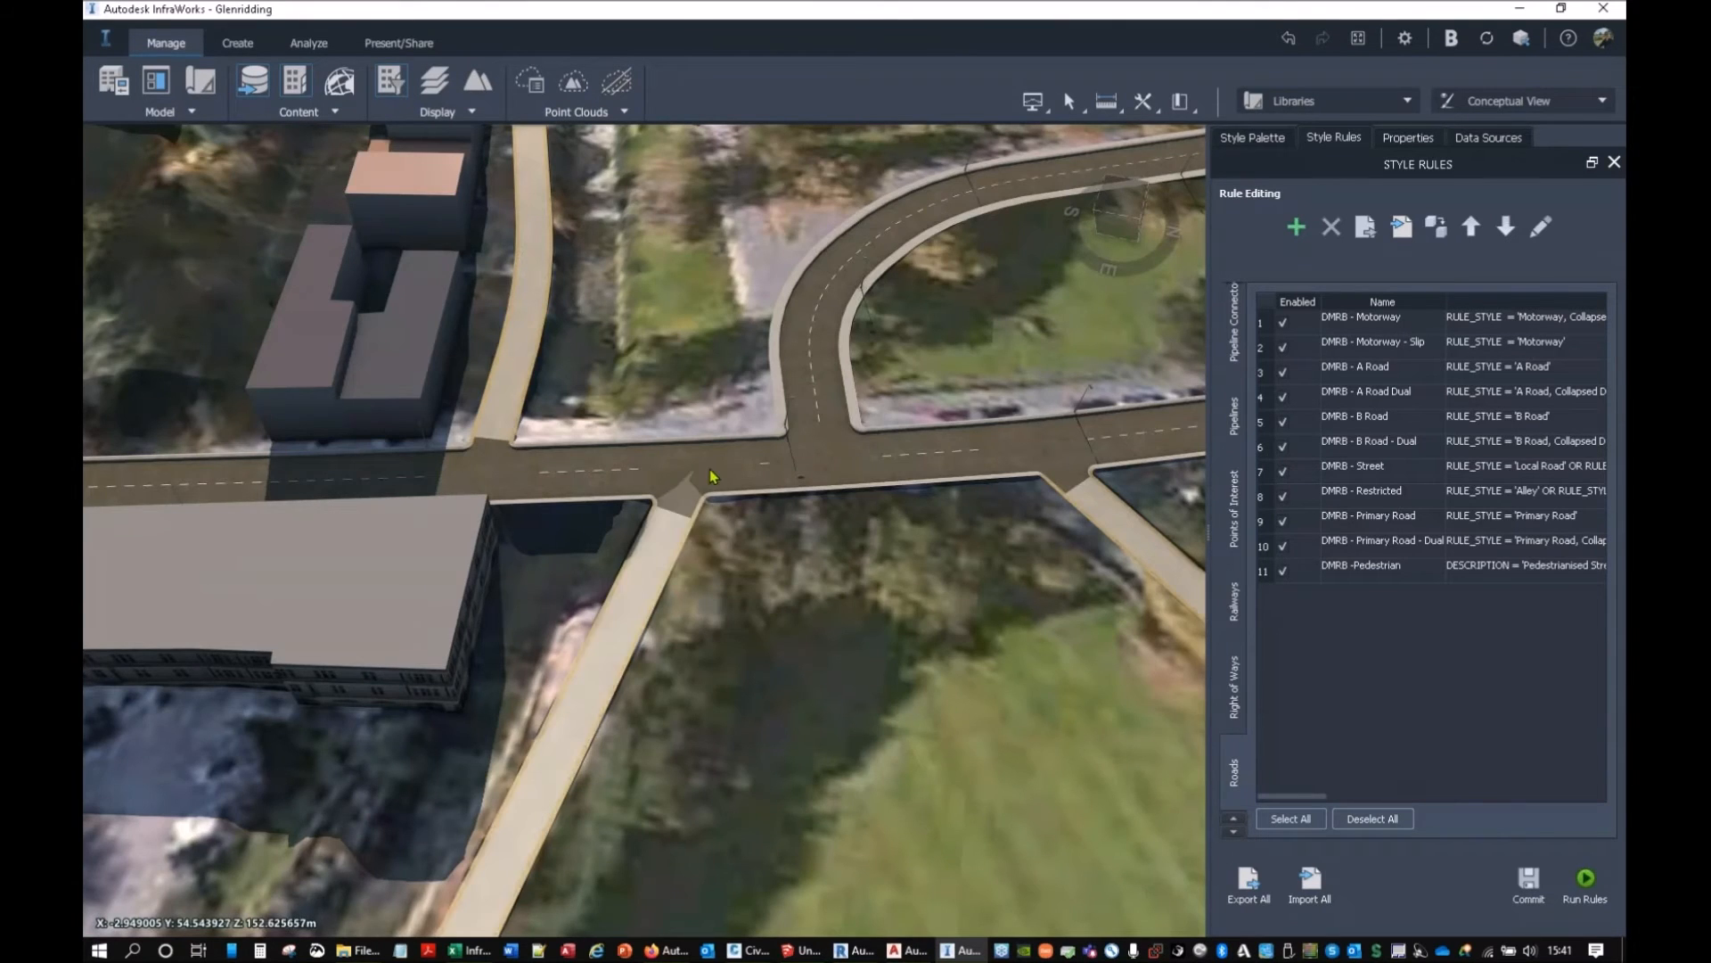
Examine the restyled roads across the village and around the white building's fenced site.
{"action": "scroll", "coordinate": [731, 477], "scroll_direction": "down", "scroll_amount": 4}
{"action": "scroll", "coordinate": [738, 468], "scroll_direction": "down", "scroll_amount": 3}
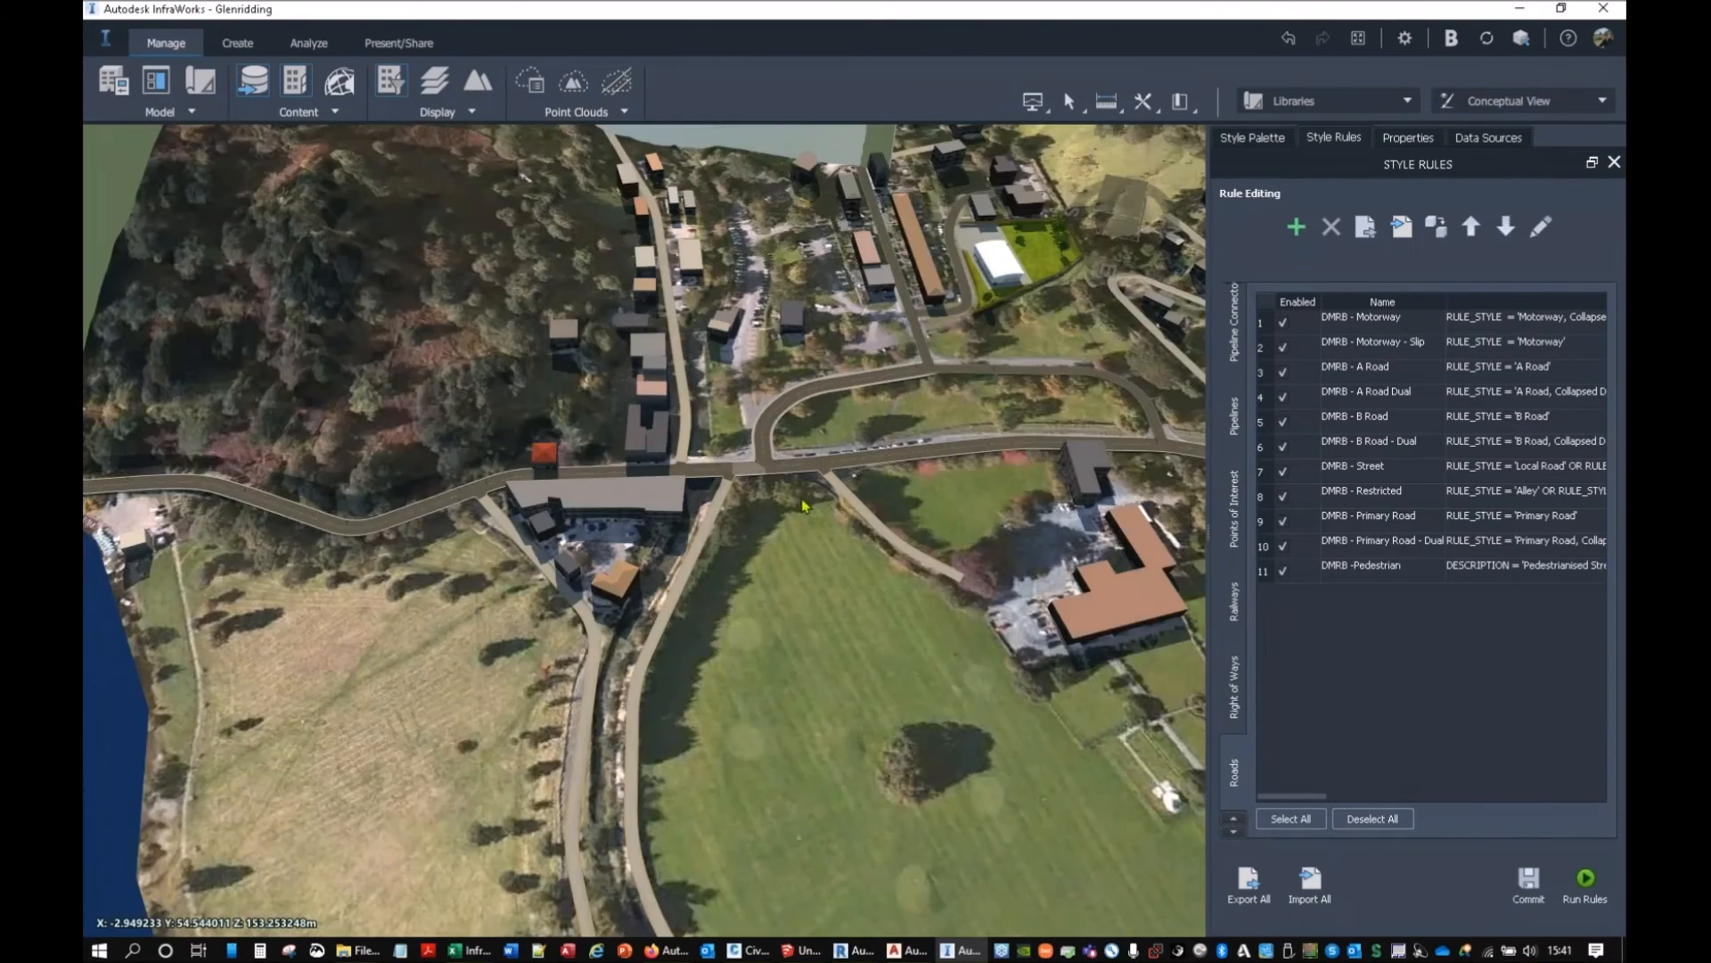
{"action": "middle_click_drag", "start_coordinate": [860, 424], "coordinate": [740, 624]}
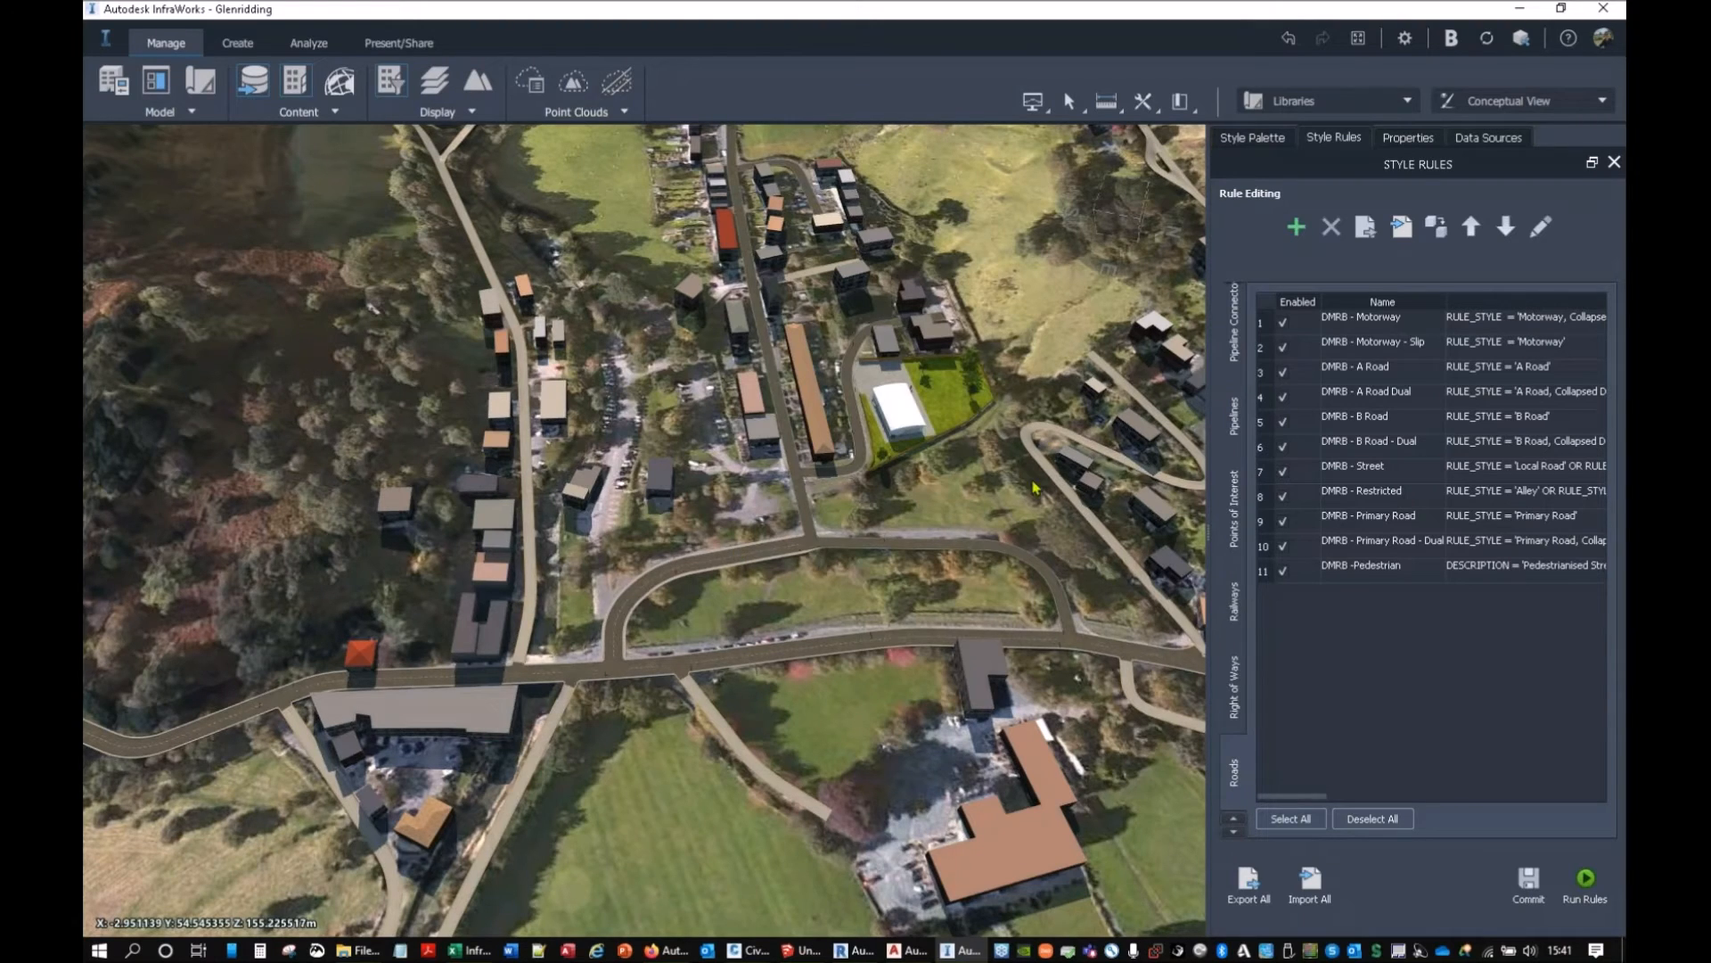
{"action": "middle_click_drag", "start_coordinate": [871, 449], "coordinate": [828, 592]}
{"action": "scroll", "coordinate": [829, 592], "scroll_direction": "up", "scroll_amount": 10}
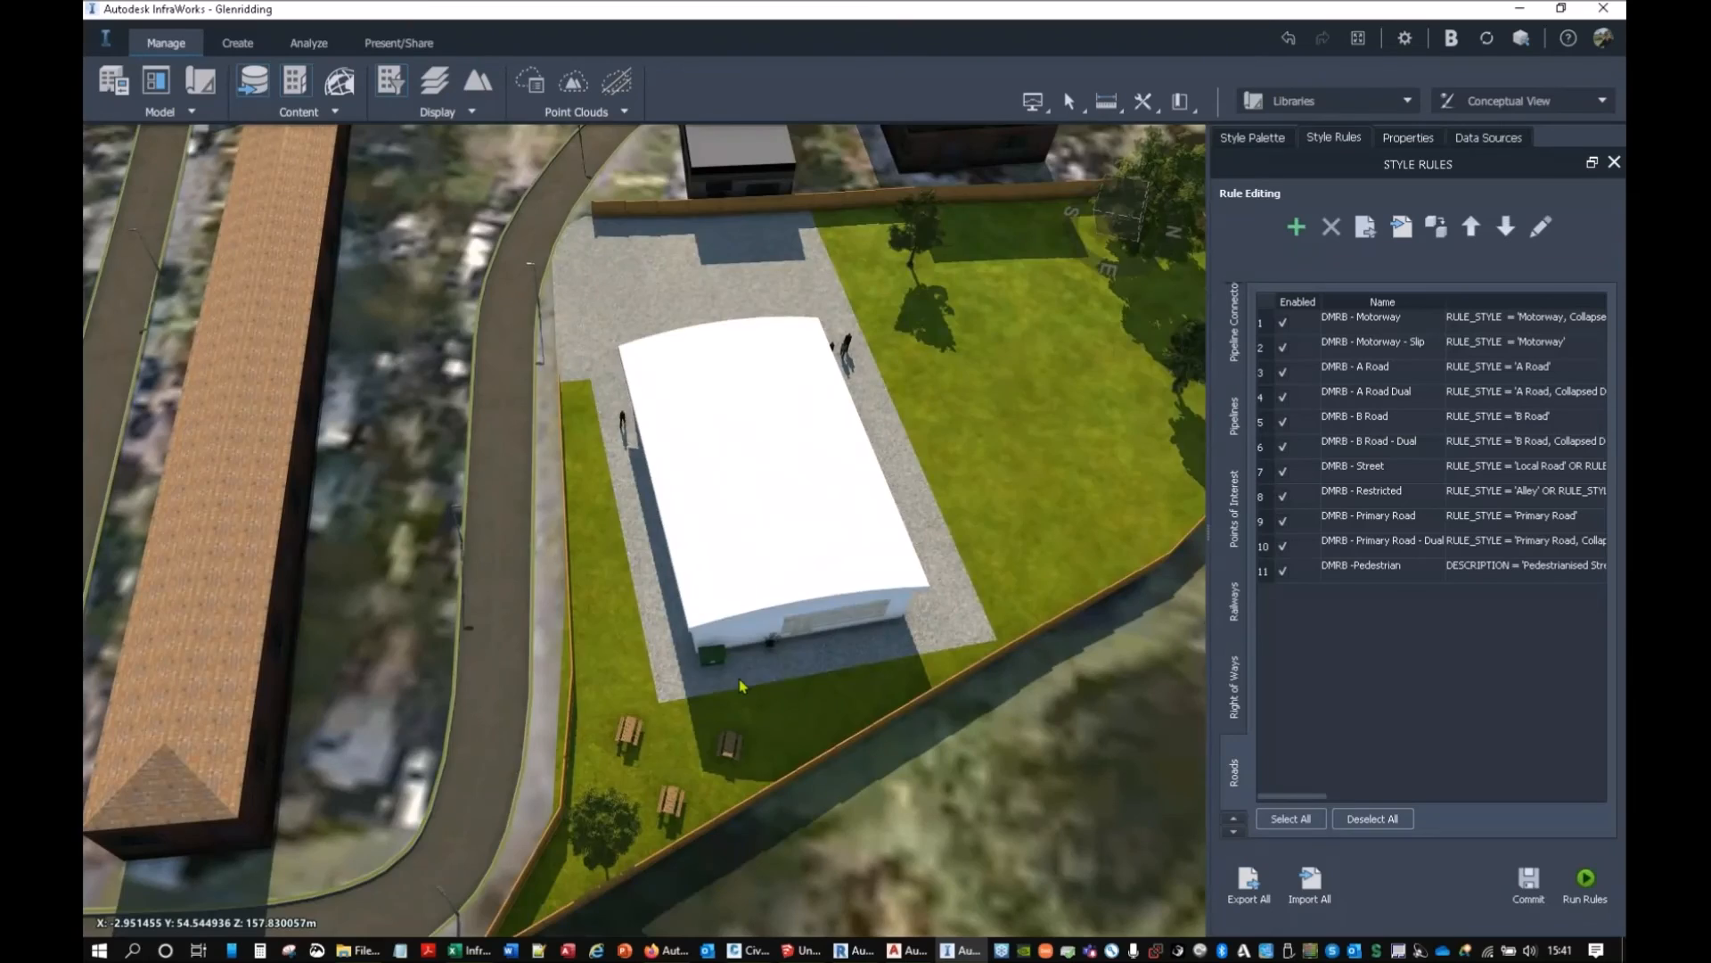
{"action": "left_click_drag", "start_coordinate": [740, 684], "coordinate": [936, 654]}
{"action": "scroll", "coordinate": [770, 857], "scroll_direction": "up", "scroll_amount": 4}
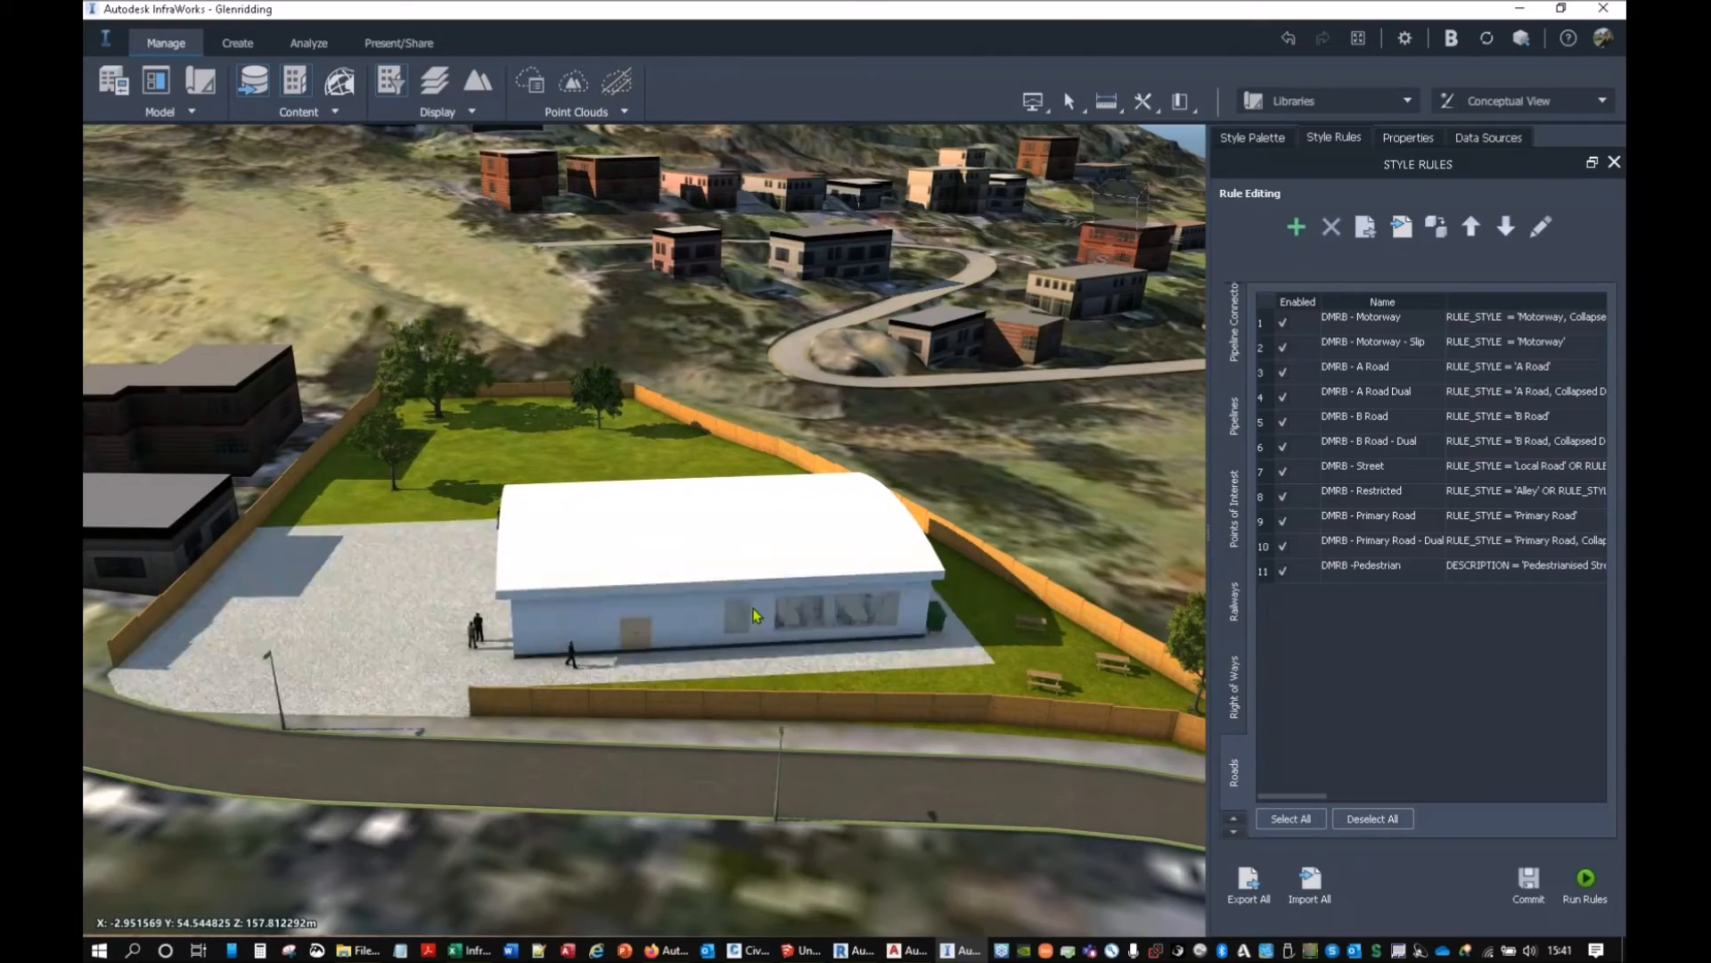
{"action": "middle_click_drag", "start_coordinate": [950, 579], "coordinate": [681, 623]}
{"action": "scroll", "coordinate": [682, 622], "scroll_direction": "down", "scroll_amount": 7}
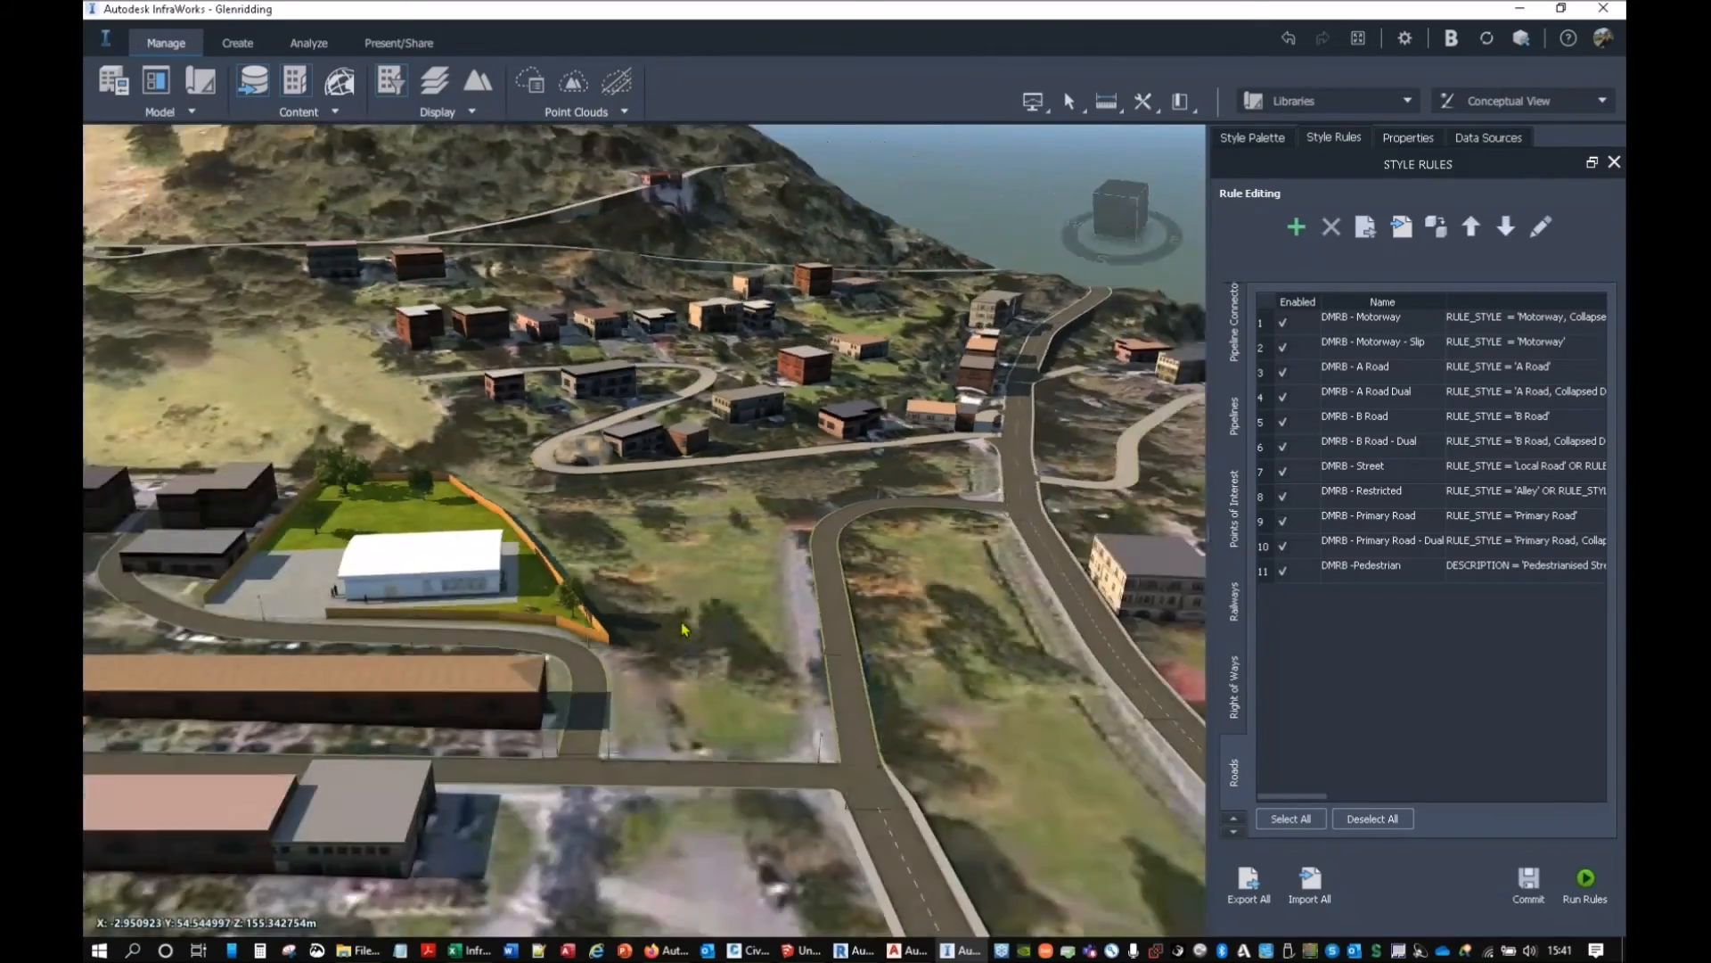
Delete the row of seven adjacent buildings along one side of the village road, next to the long garden plots.
{"action": "left_click_drag", "start_coordinate": [681, 622], "coordinate": [674, 634]}
{"action": "middle_click_drag", "start_coordinate": [674, 635], "coordinate": [655, 892]}
{"action": "scroll", "coordinate": [655, 758], "scroll_direction": "down", "scroll_amount": 3}
{"action": "middle_click_drag", "start_coordinate": [499, 784], "coordinate": [809, 628]}
{"action": "scroll", "coordinate": [809, 628], "scroll_direction": "up", "scroll_amount": 10}
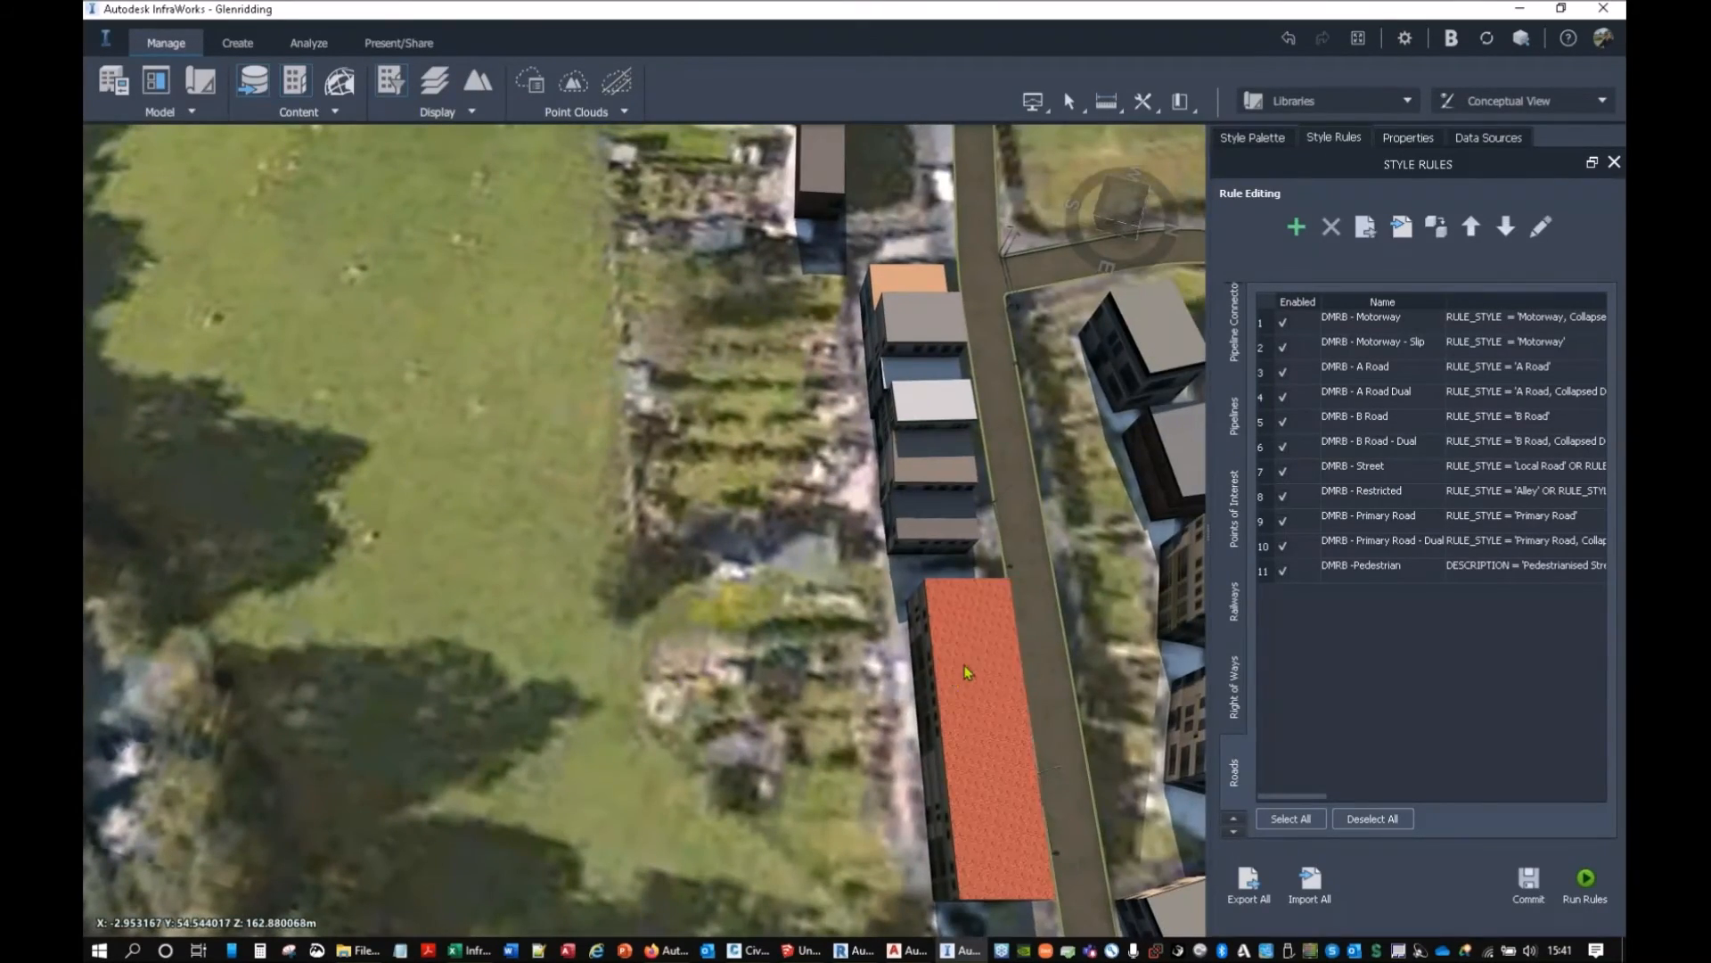
{"action": "left_click", "coordinate": [967, 673]}
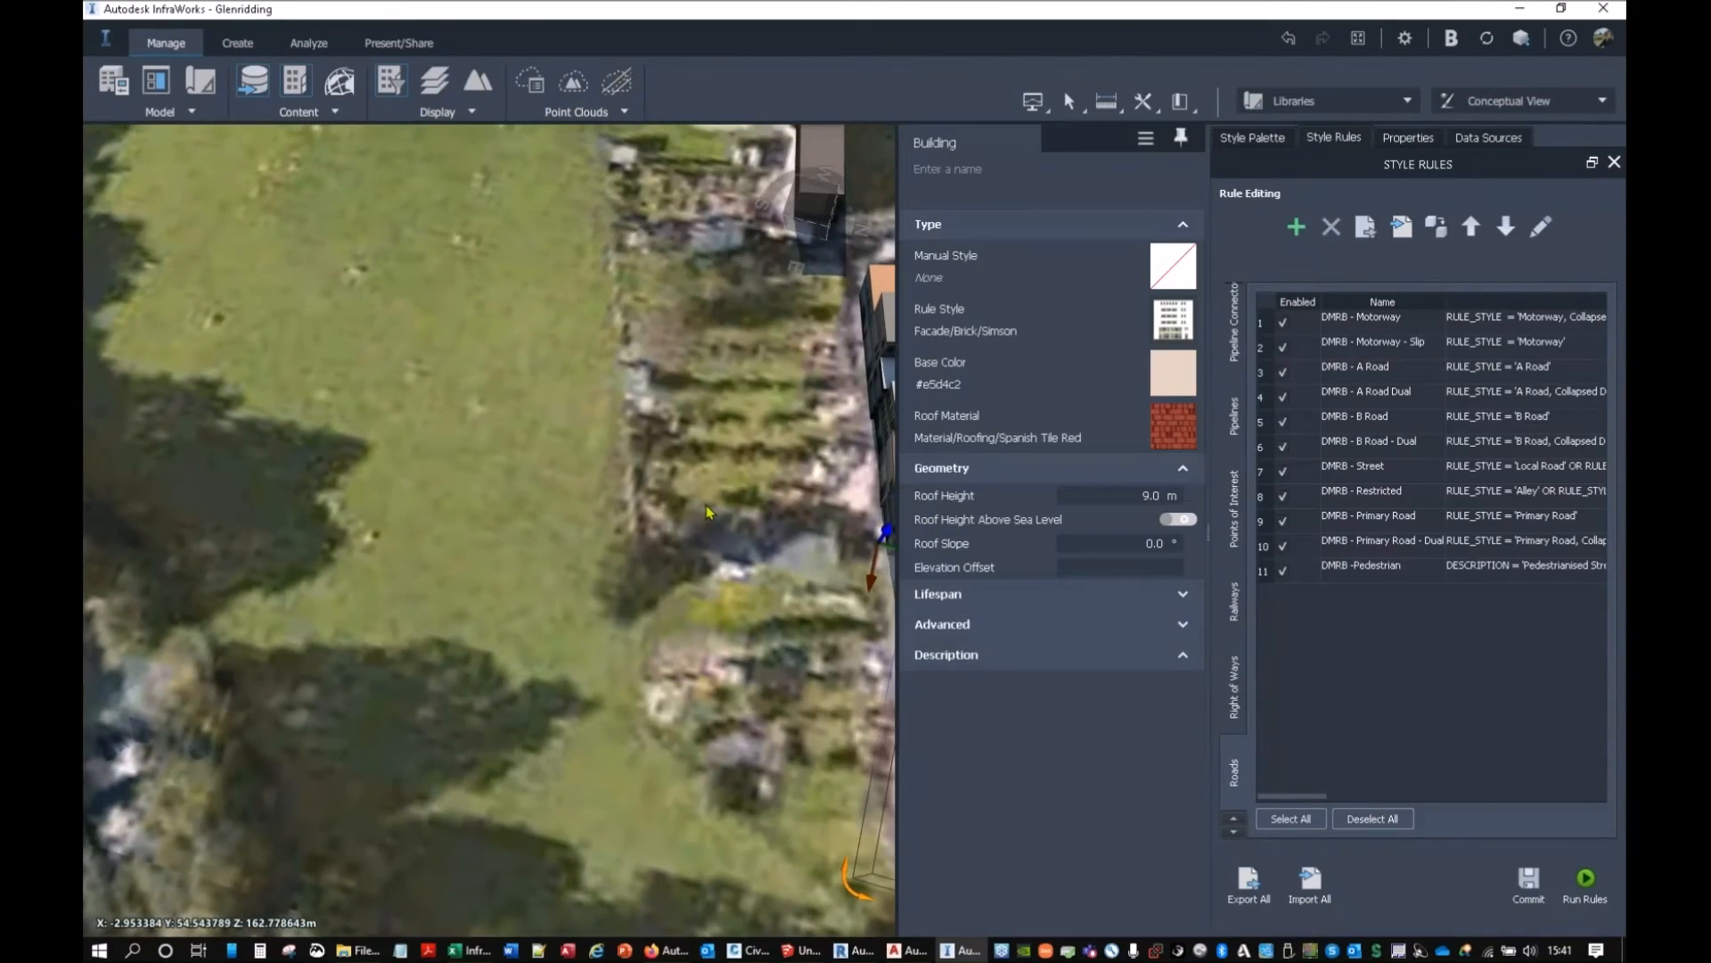
{"action": "middle_click_drag", "start_coordinate": [967, 673], "coordinate": [602, 464]}
{"action": "left_click", "coordinate": [603, 461], "text": "ctrl"}
{"action": "left_click", "coordinate": [606, 421], "text": "ctrl"}
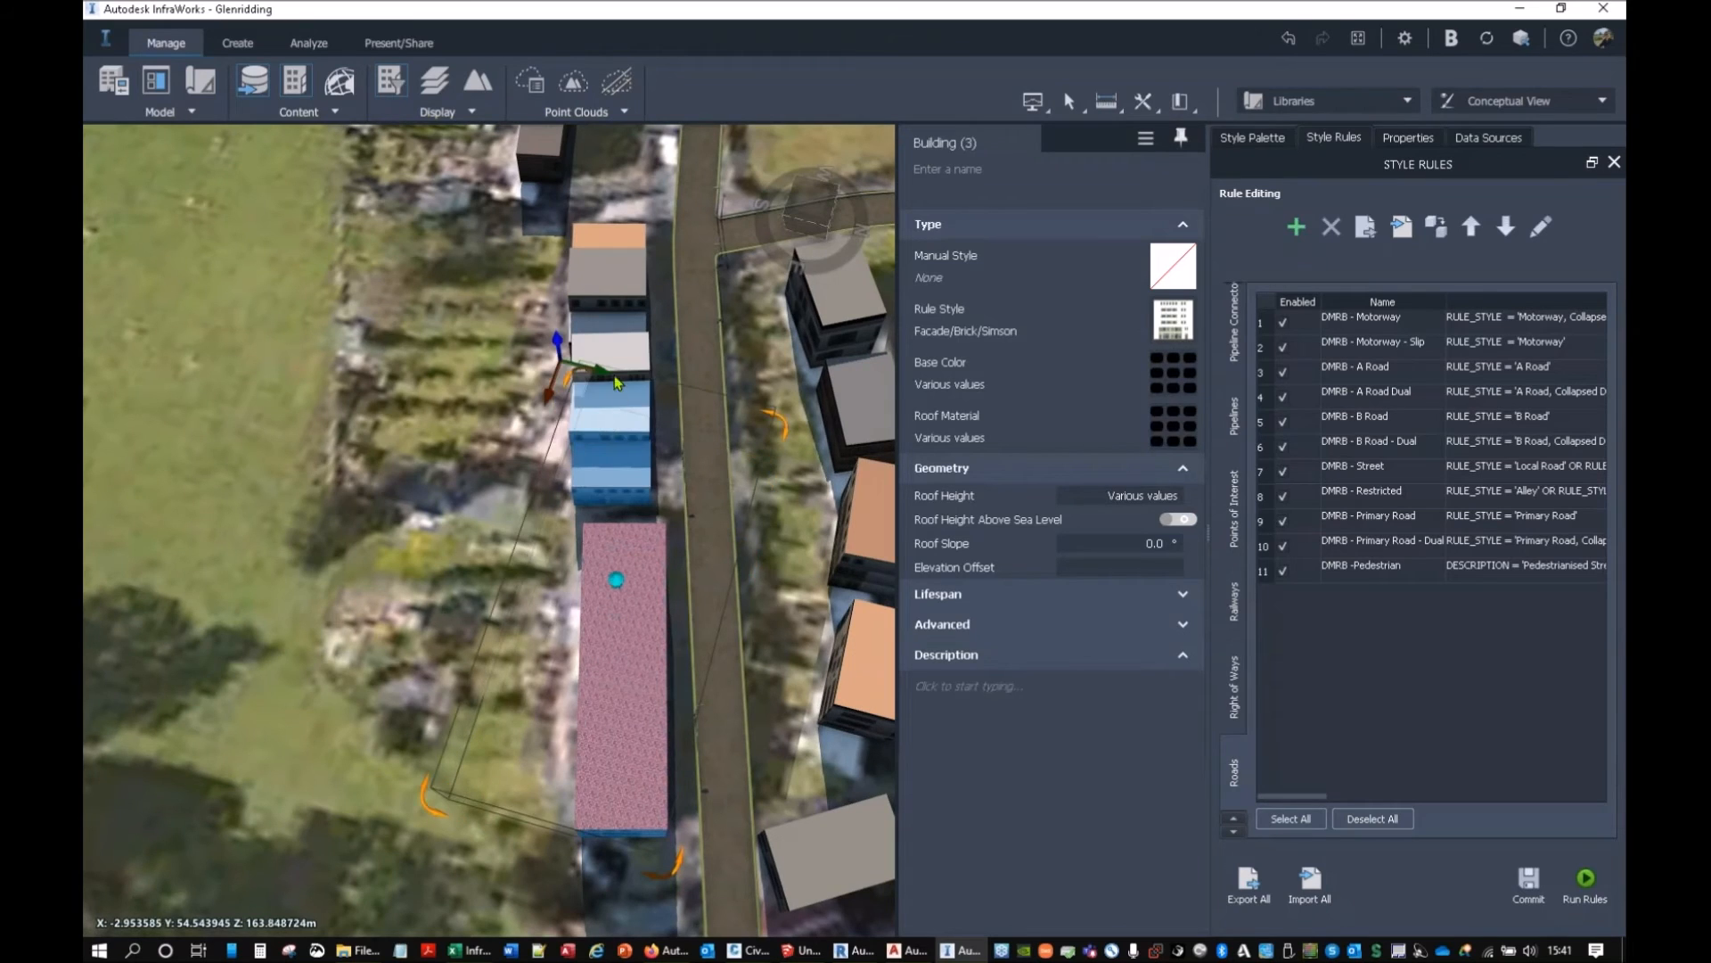
{"action": "left_click", "coordinate": [613, 358], "text": "ctrl"}
{"action": "left_click", "coordinate": [613, 322], "text": "ctrl"}
{"action": "left_click", "coordinate": [617, 271], "text": "ctrl"}
{"action": "left_click", "coordinate": [617, 239], "text": "ctrl"}
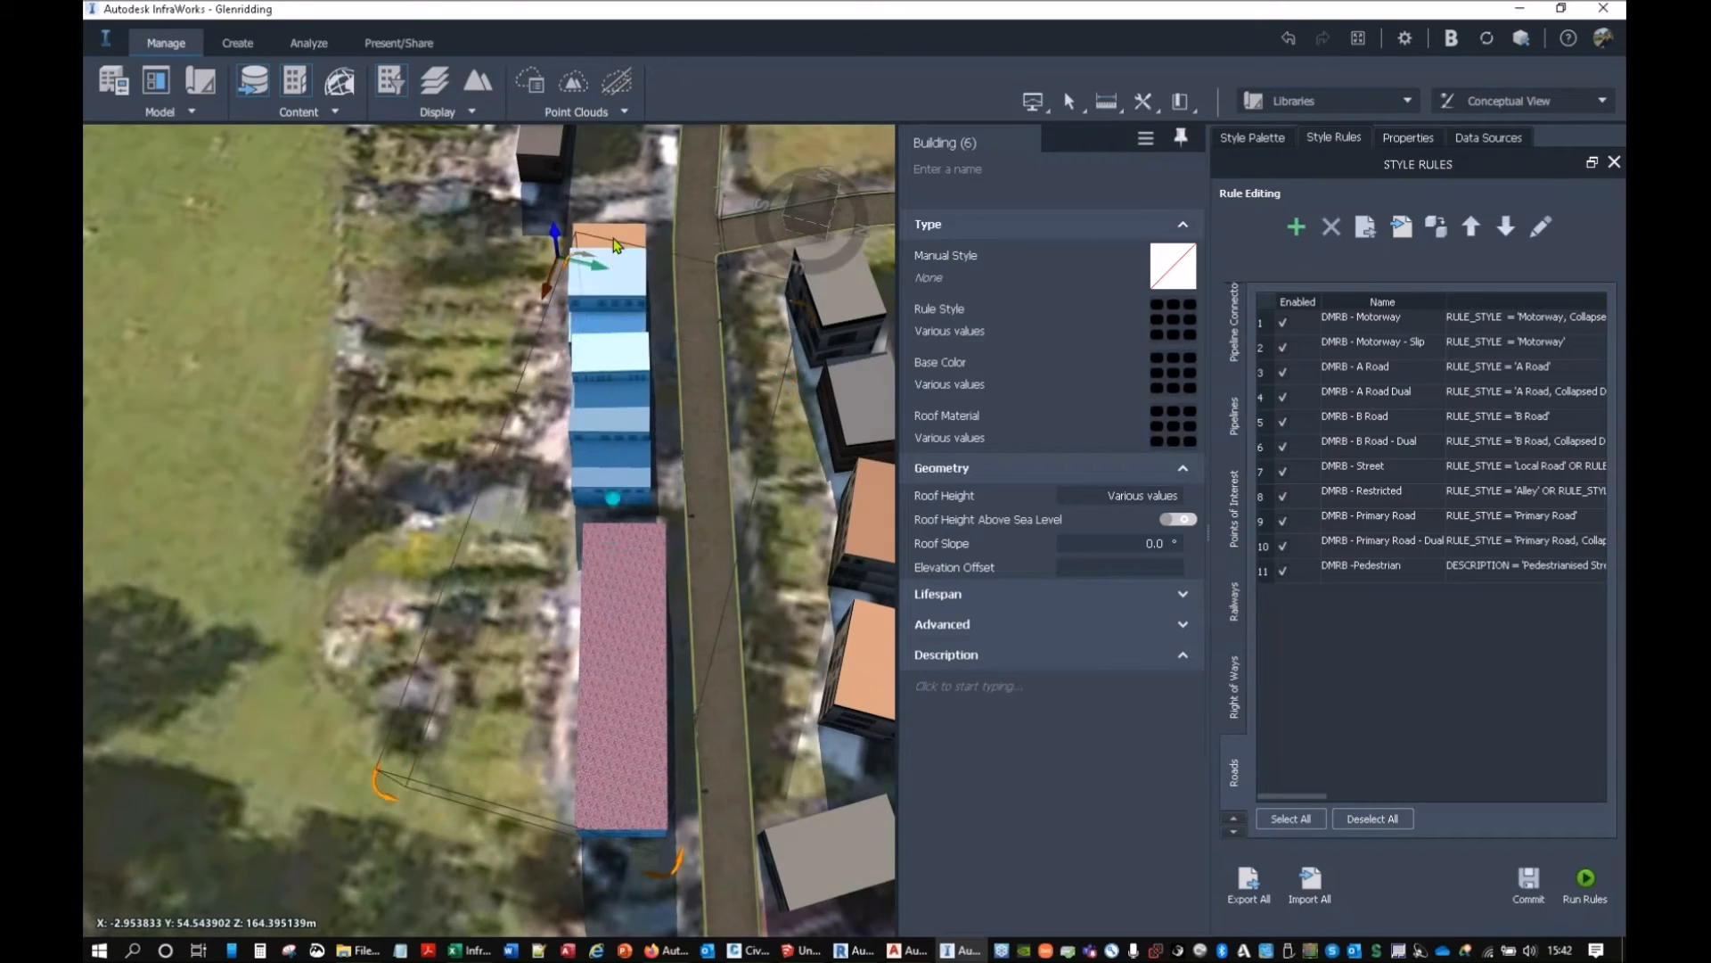
{"action": "key", "text": "Delete"}
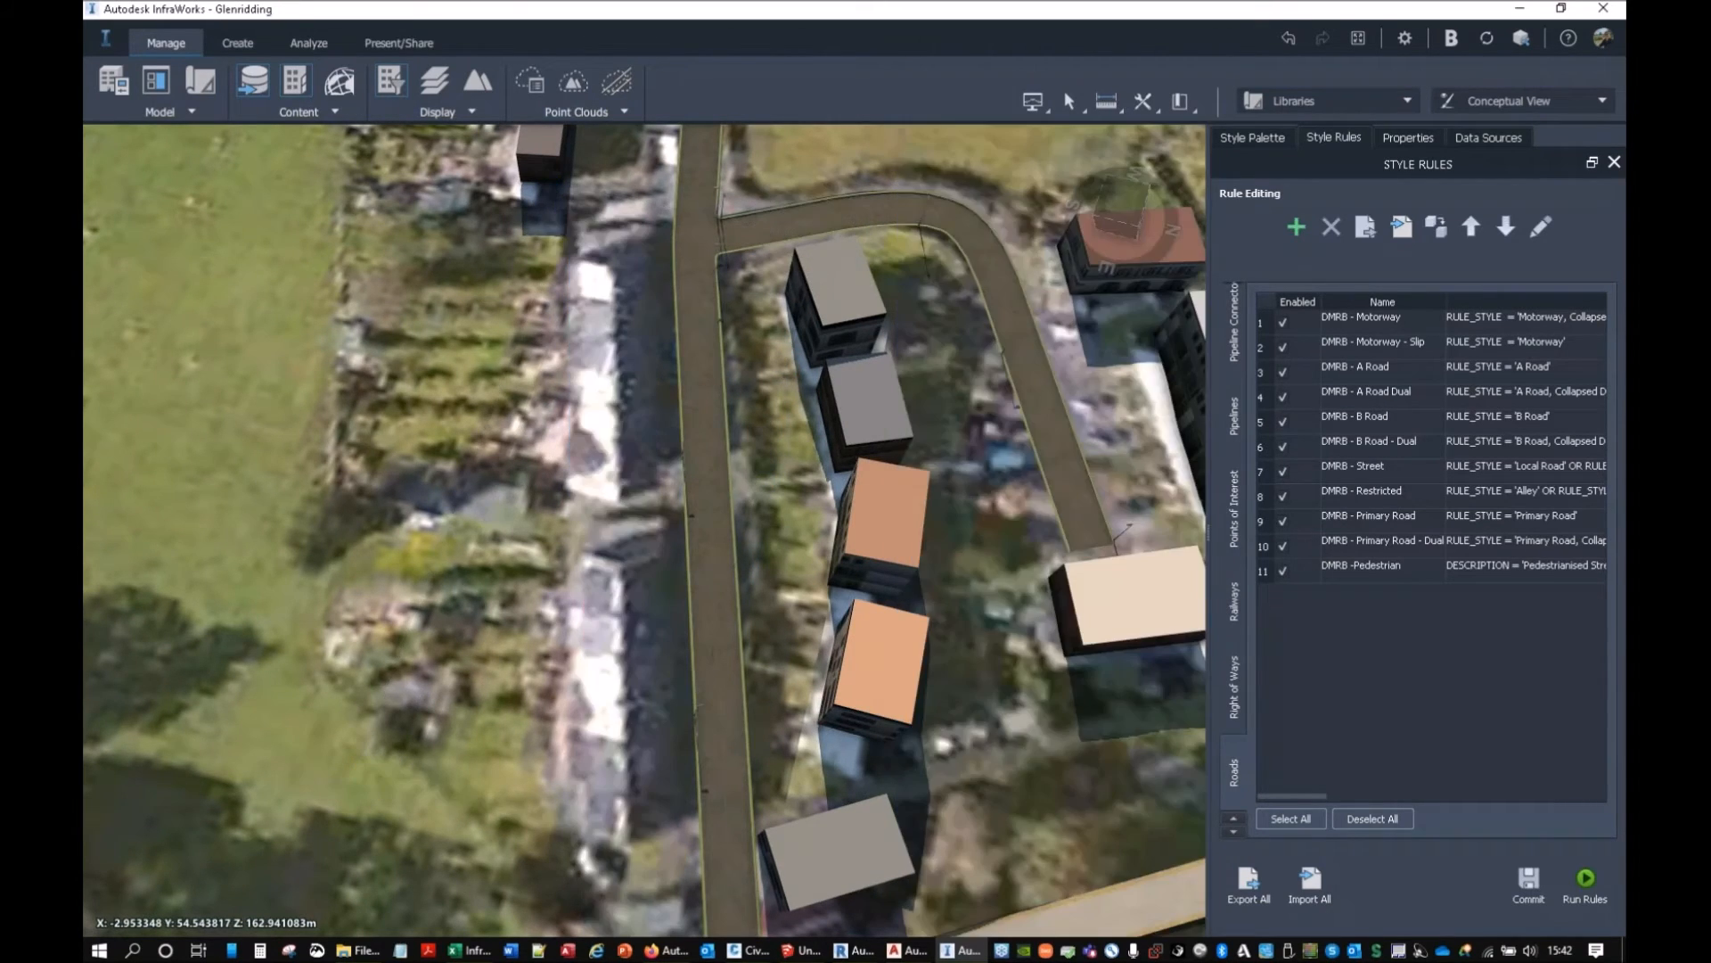
Switch to Revit to view the Fairfield house model, and return to InfraWorks.
{"action": "left_click", "coordinate": [855, 950]}
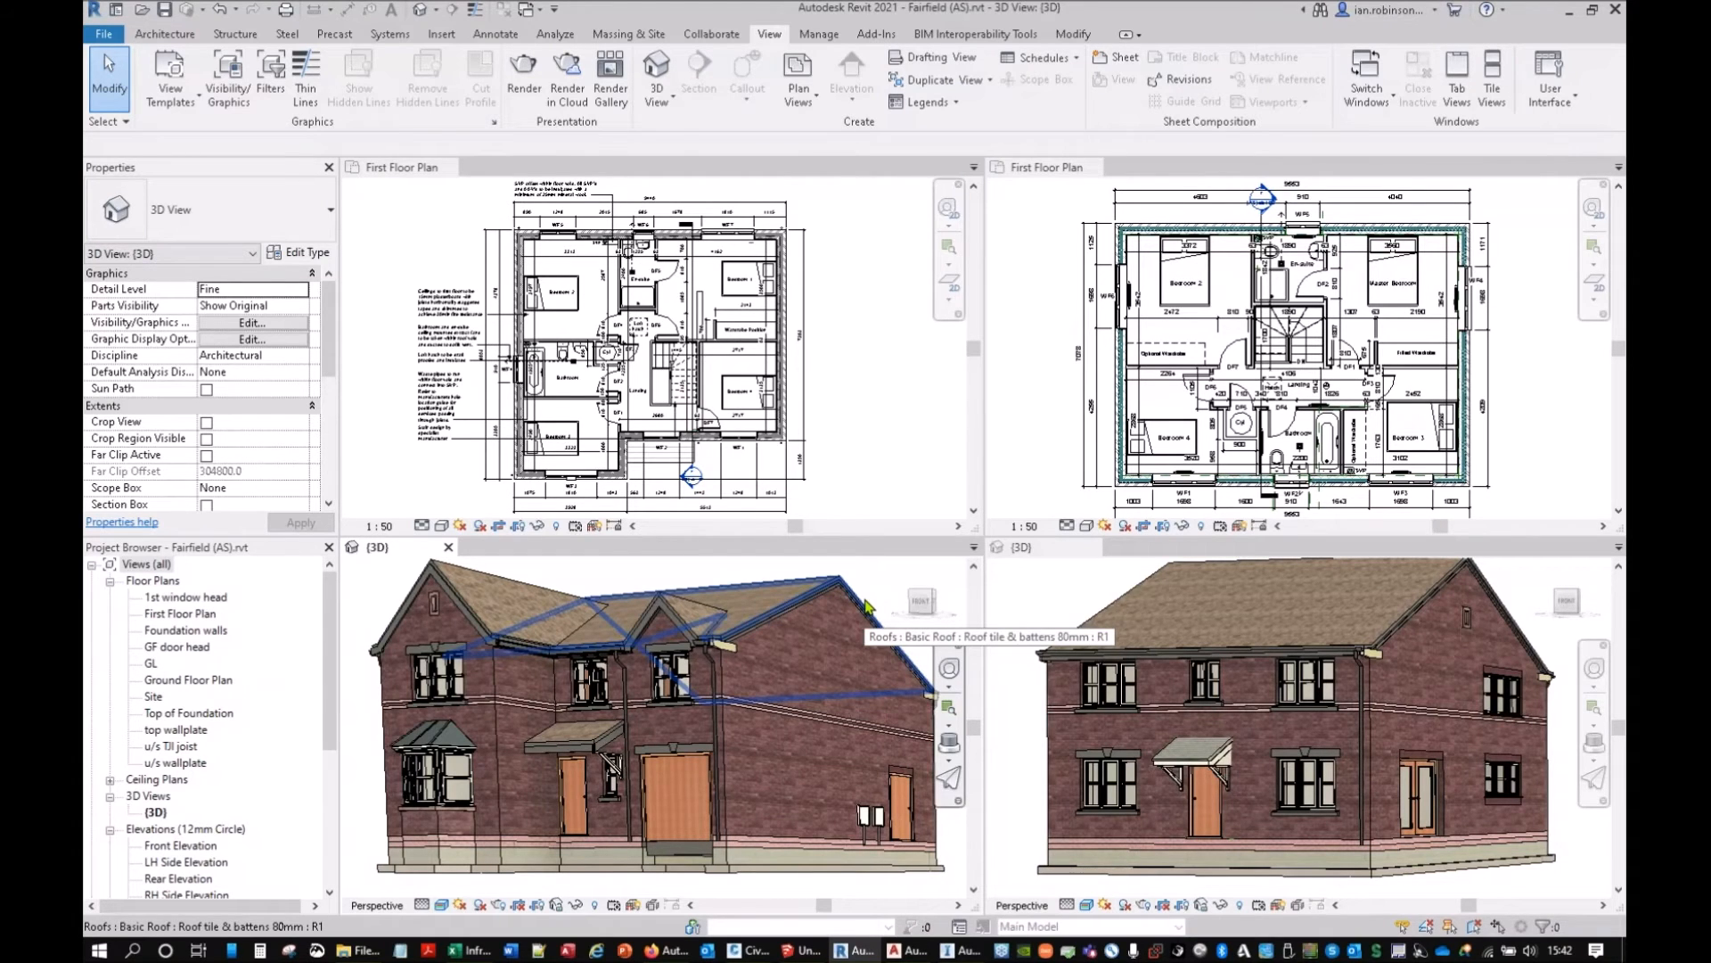
{"action": "left_click", "coordinate": [1570, 10]}
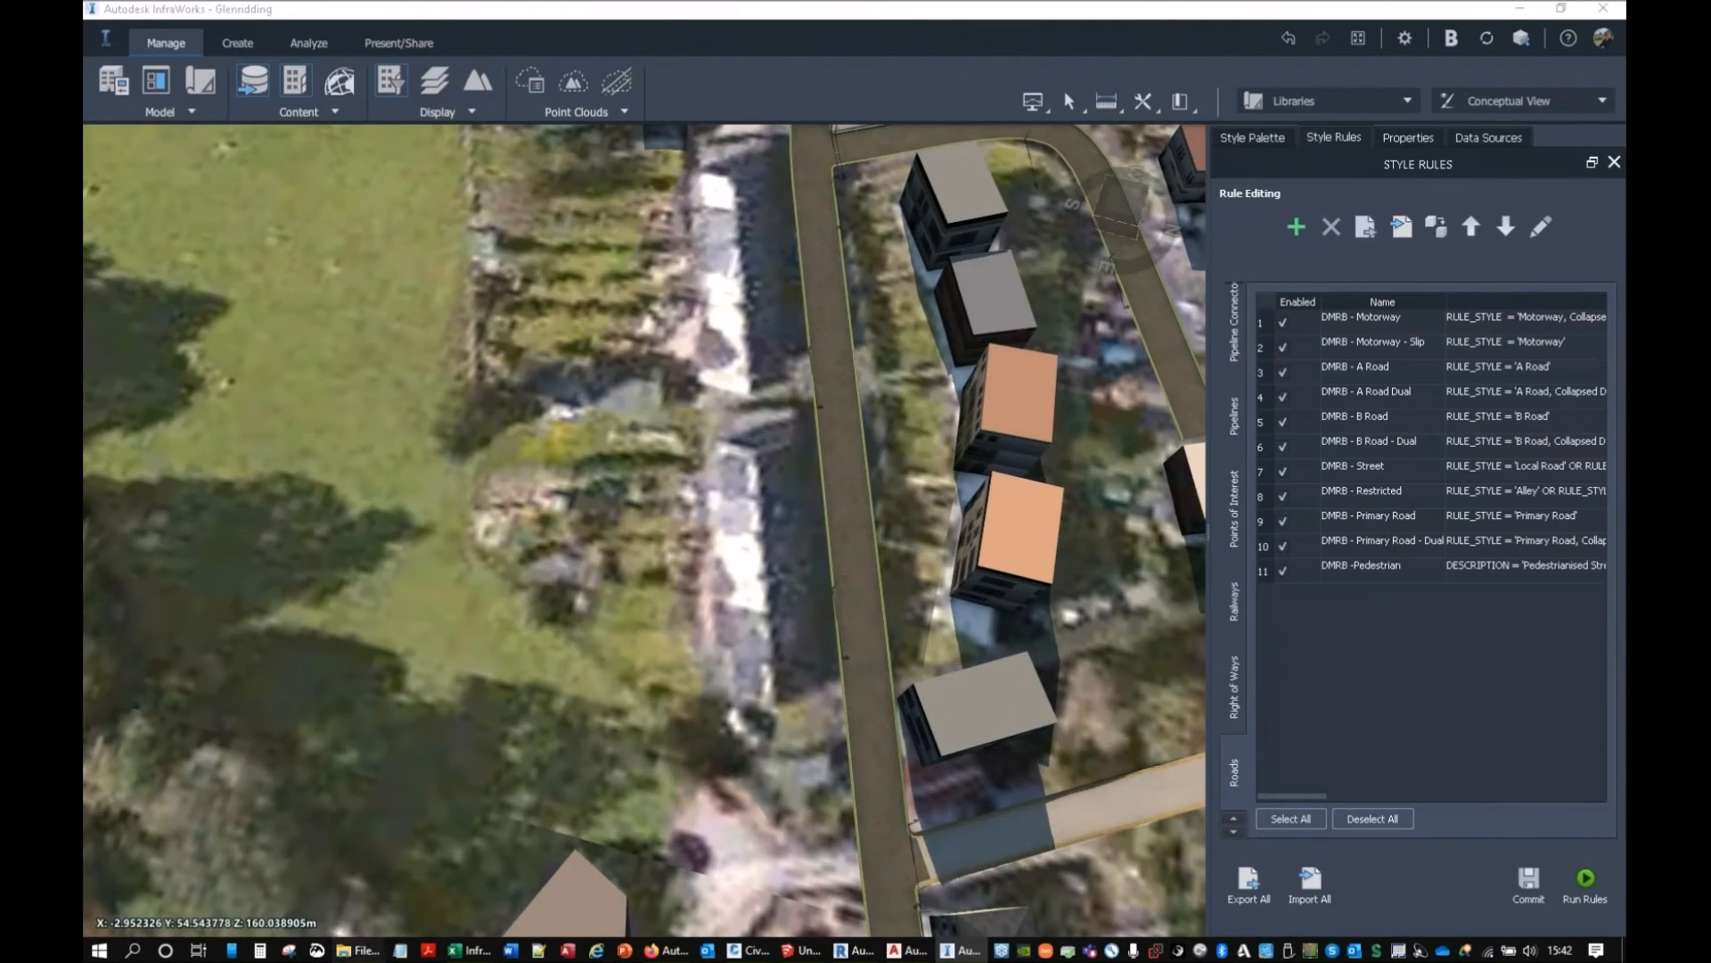
Add Ashford (AS).rvt from the Data/_Source Models folder in File Explorer to the InfraWorks model.
{"action": "mouse_move", "coordinate": [361, 950]}
{"action": "left_click", "coordinate": [290, 889]}
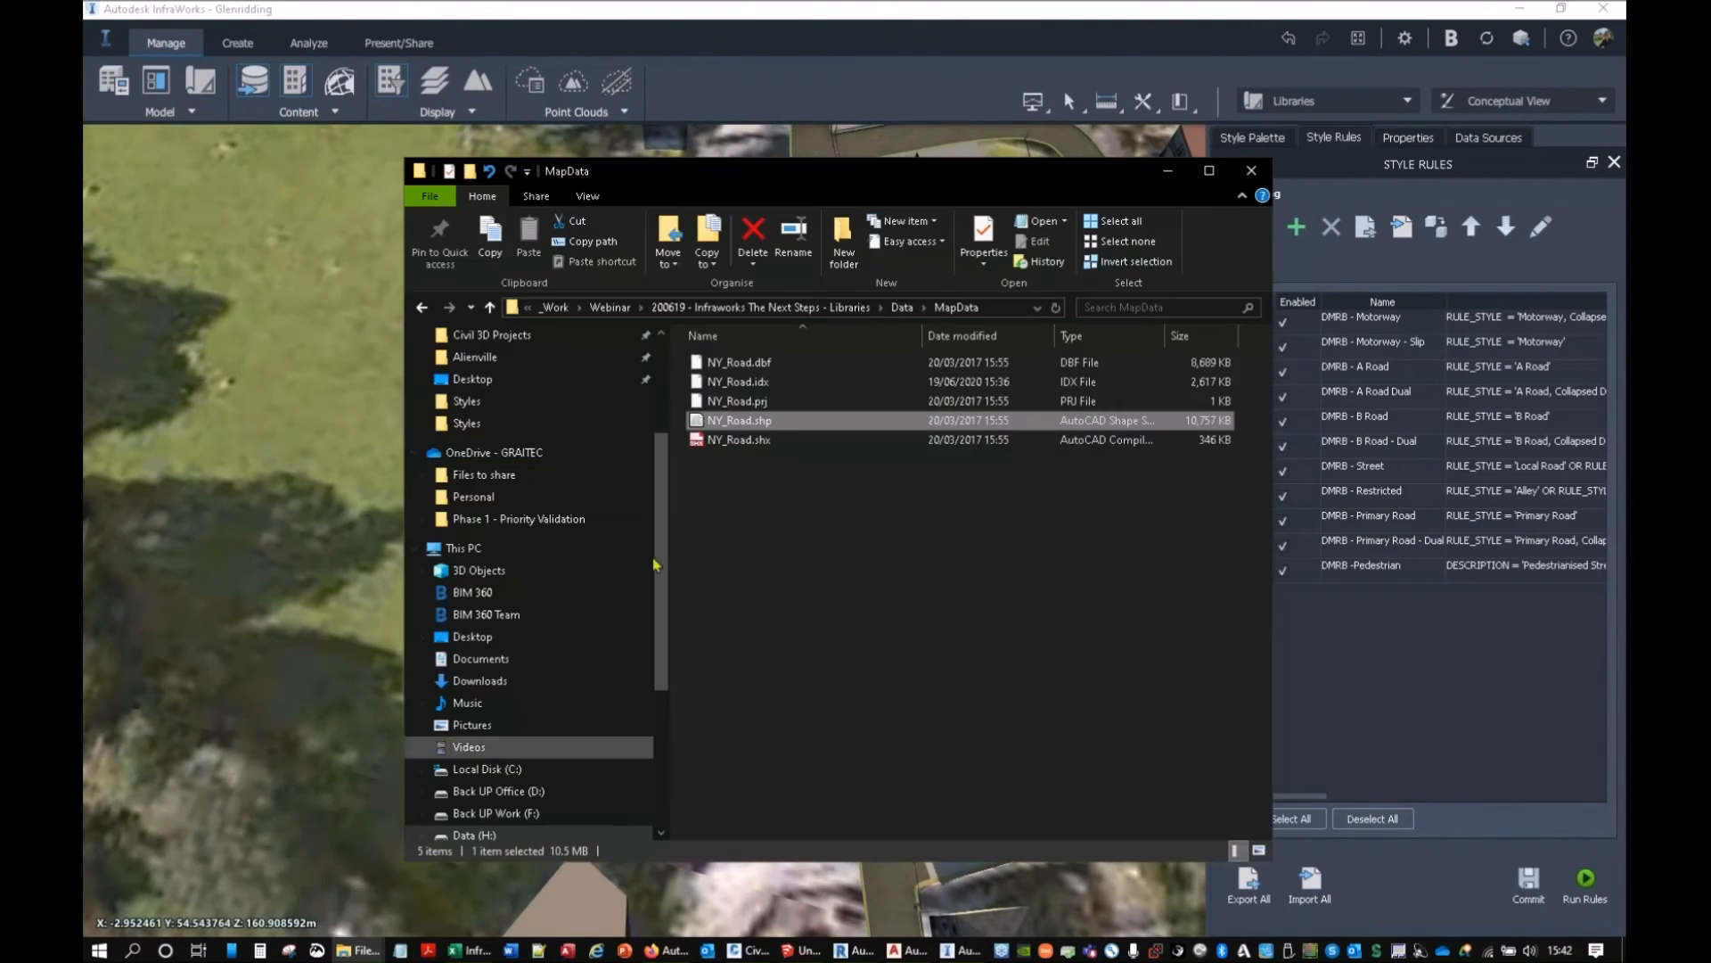
{"action": "left_click", "coordinate": [891, 308]}
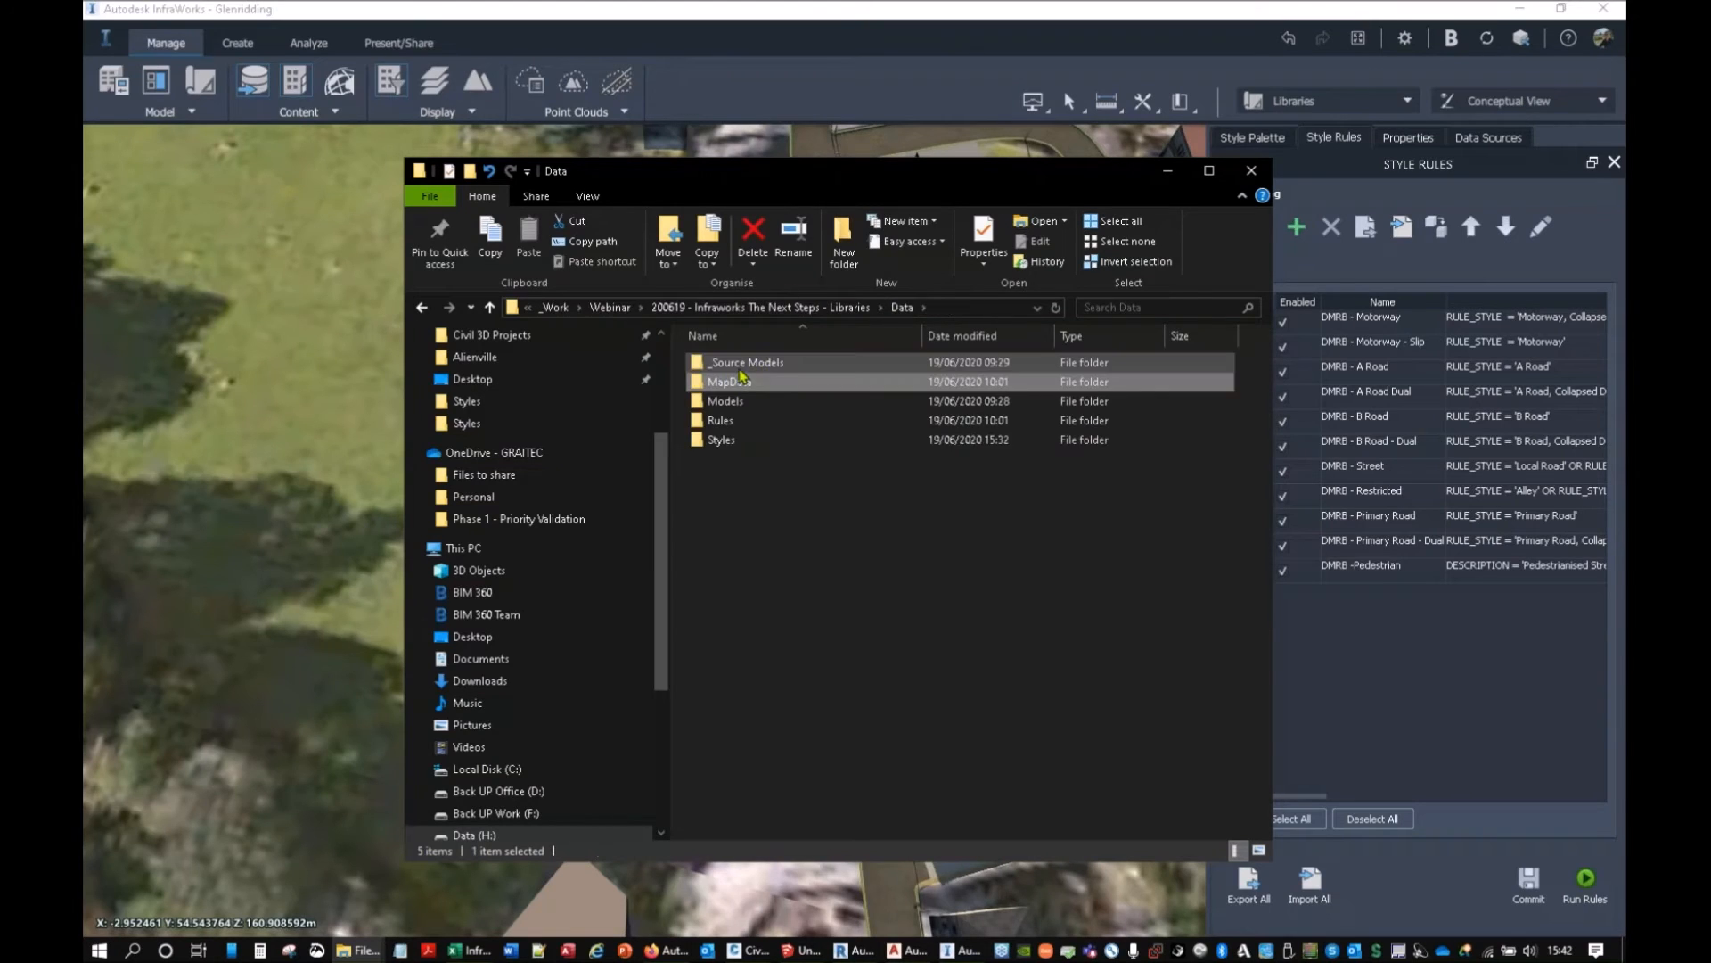
{"action": "double_click", "coordinate": [747, 364]}
{"action": "left_click", "coordinate": [747, 384]}
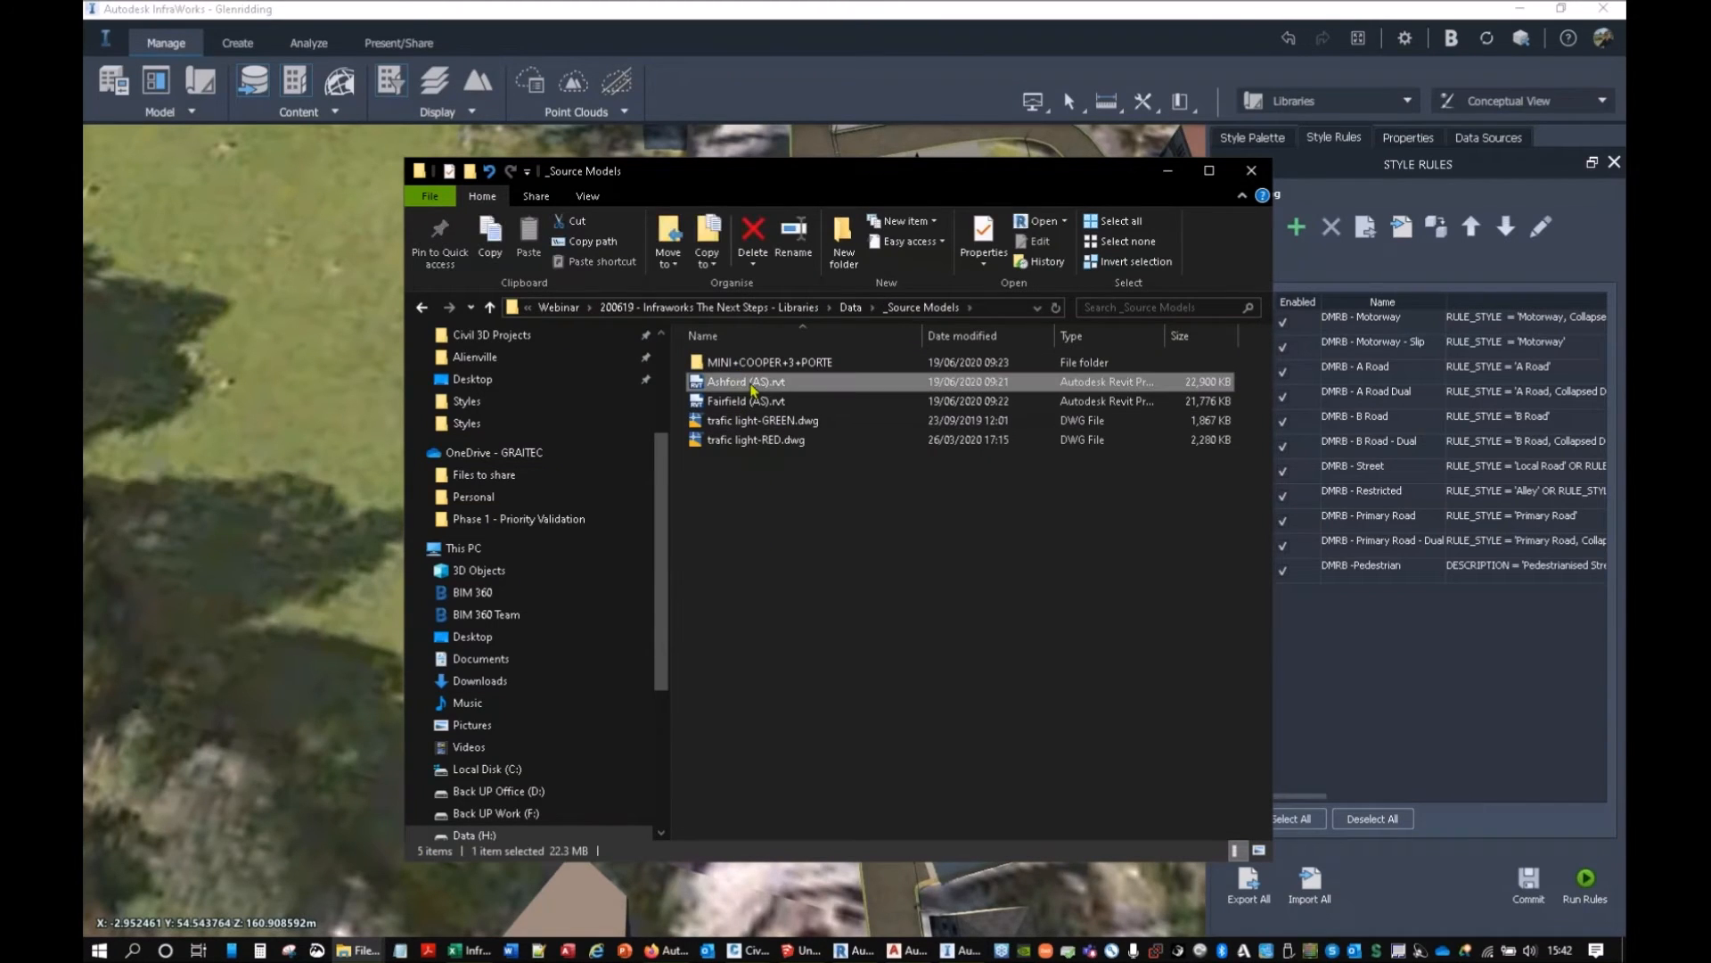
{"action": "left_click_drag", "start_coordinate": [752, 383], "coordinate": [334, 377]}
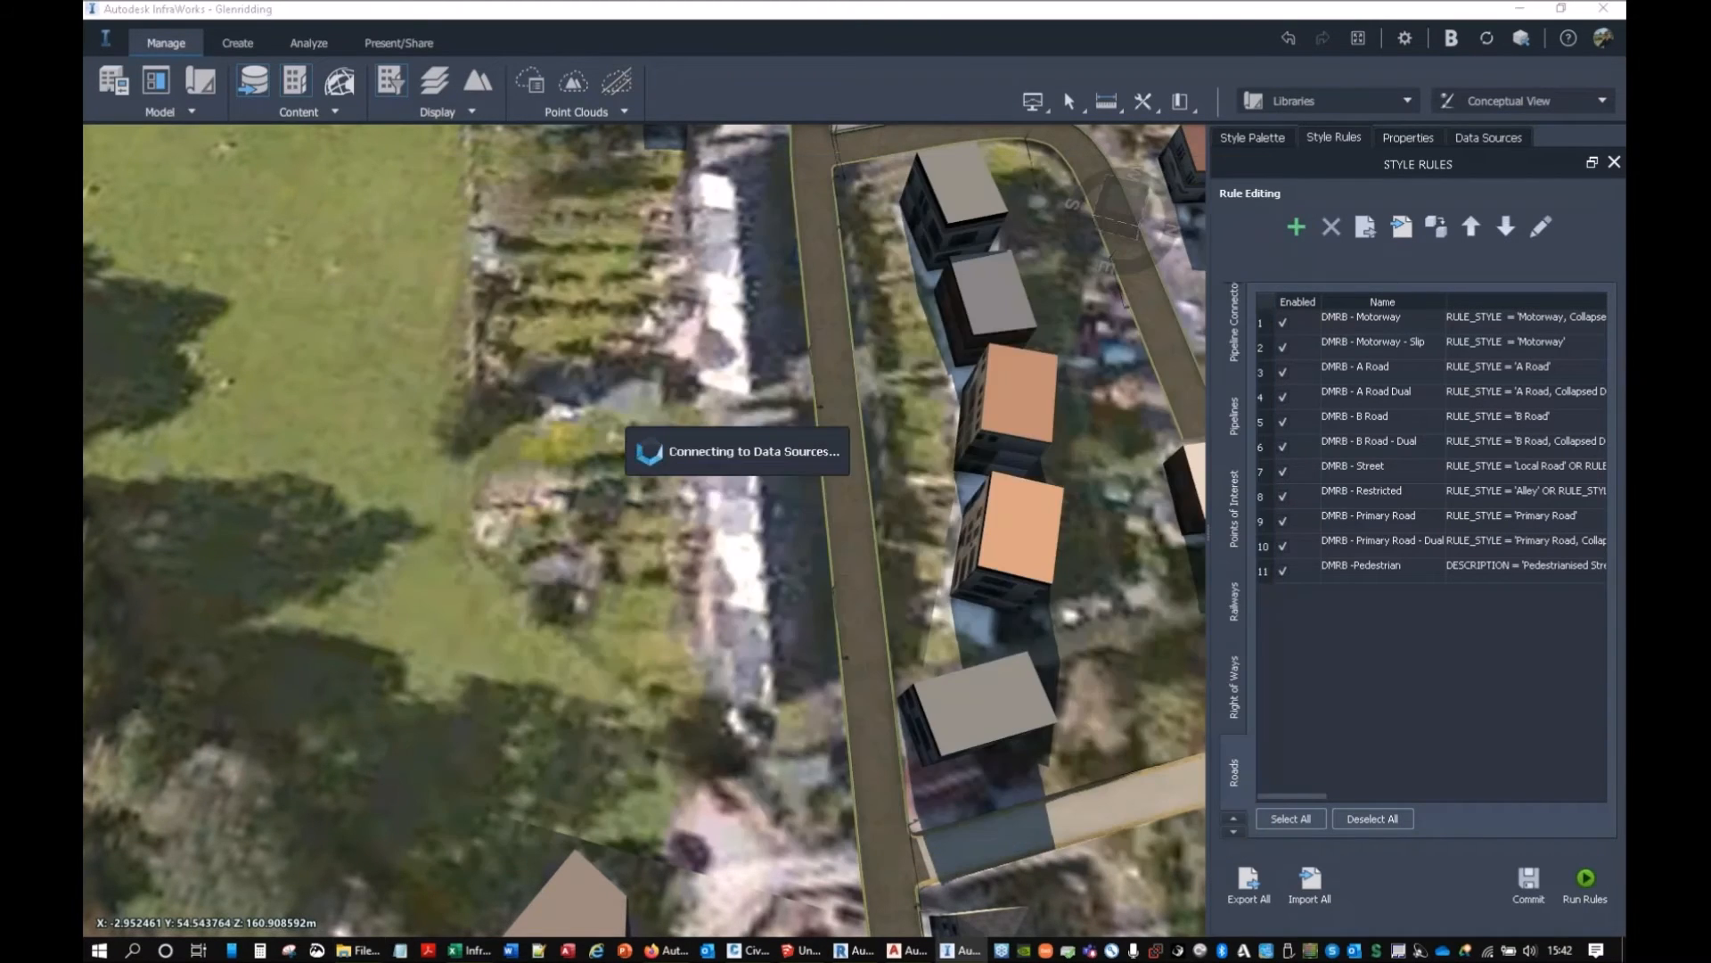
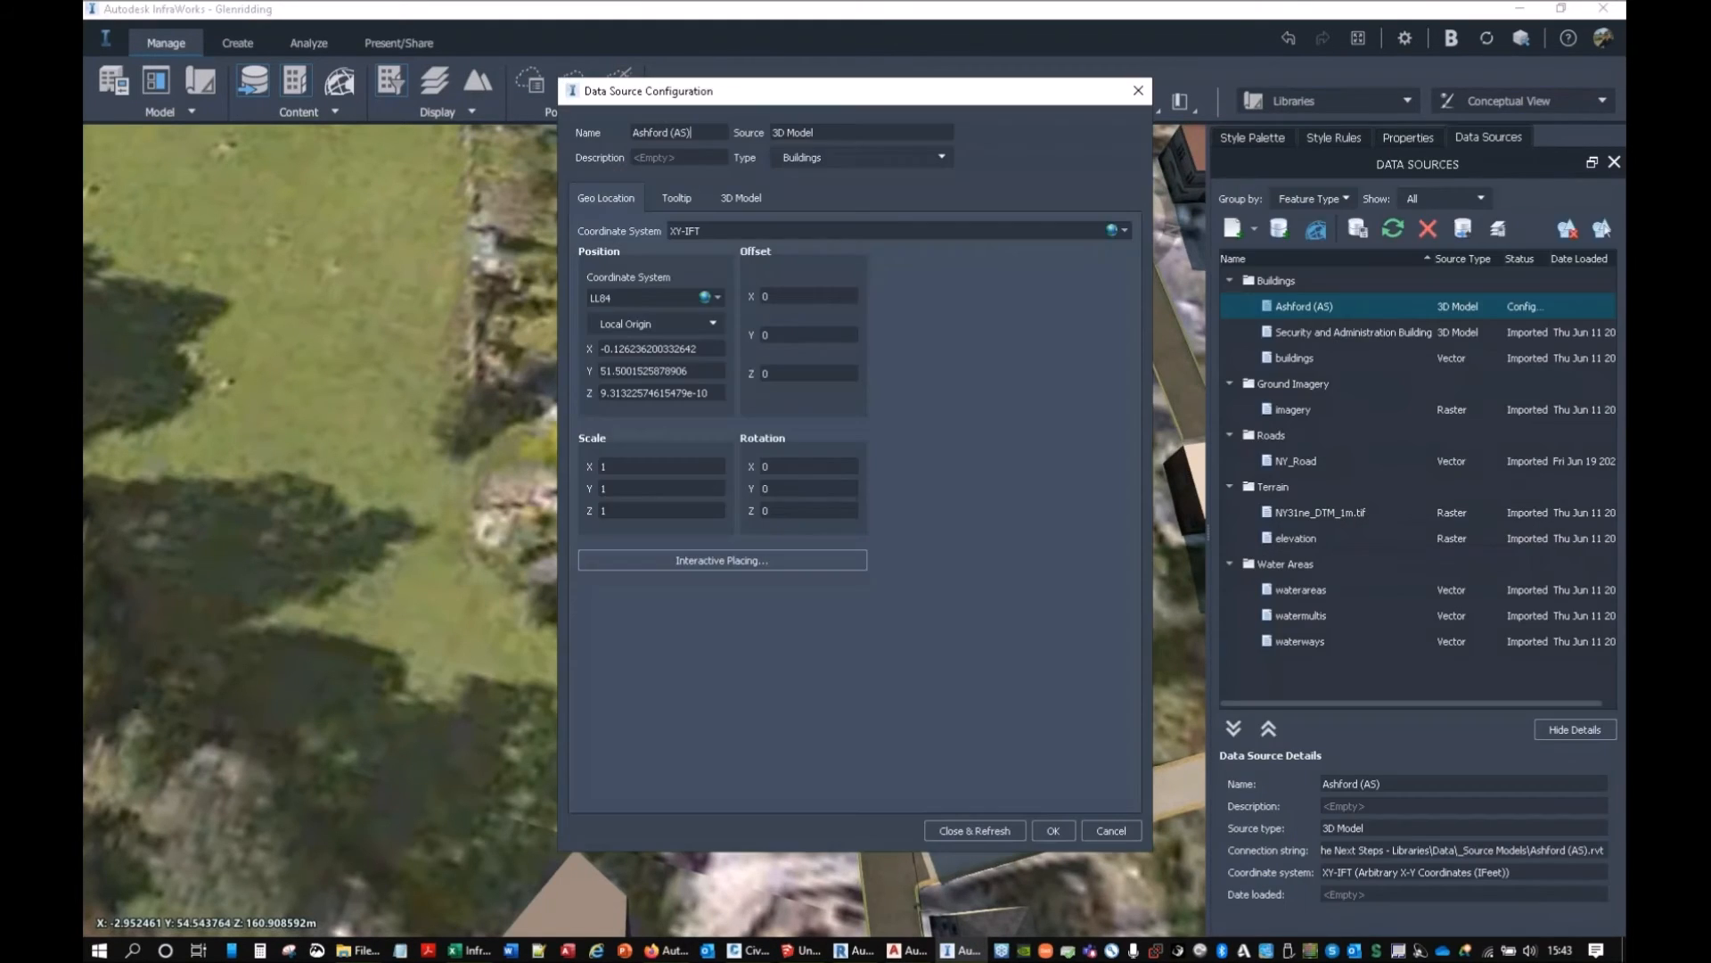
Inspect the 3D preview of the Ashford (AS) data source and set its model handling to Direct Display.
{"action": "left_click", "coordinate": [747, 200]}
{"action": "mouse_move", "coordinate": [890, 613]}
{"action": "left_mouse_down"}
{"action": "mouse_move", "coordinate": [720, 592]}
{"action": "mouse_move", "coordinate": [947, 593]}
{"action": "mouse_move", "coordinate": [898, 632]}
{"action": "left_mouse_up"}
{"action": "scroll", "coordinate": [923, 615], "scroll_direction": "up", "scroll_amount": 3}
{"action": "scroll", "coordinate": [897, 632], "scroll_direction": "up", "scroll_amount": 4}
{"action": "scroll", "coordinate": [897, 631], "scroll_direction": "down", "scroll_amount": 6}
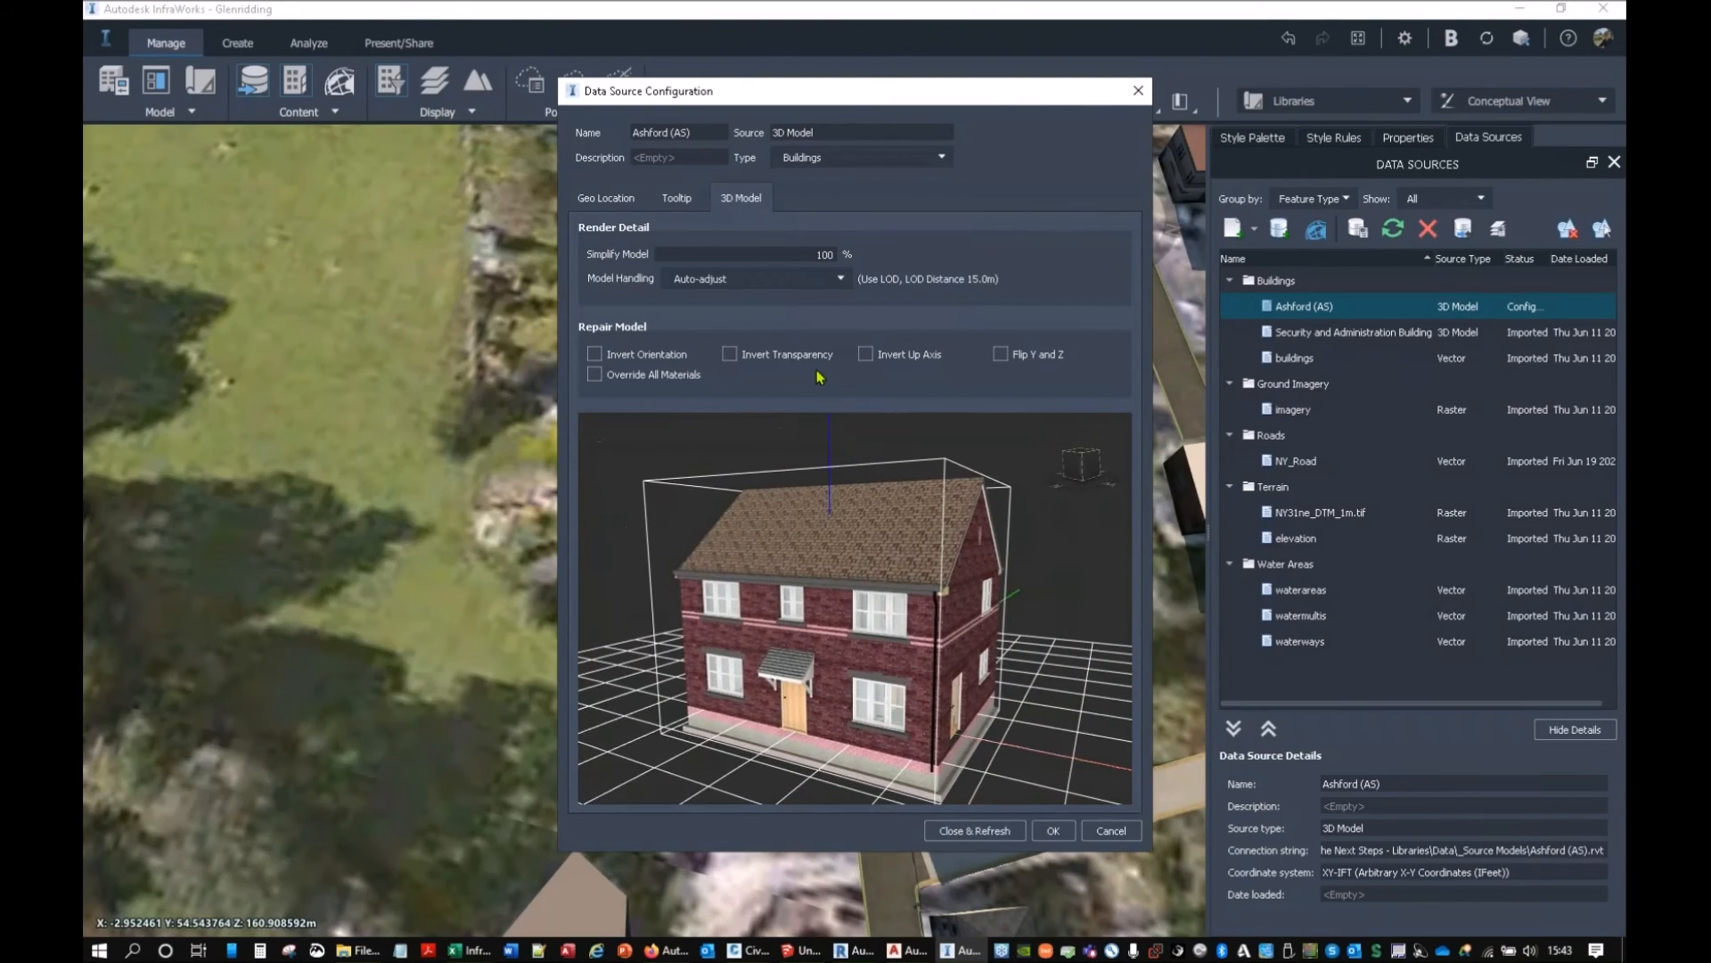
{"action": "left_click", "coordinate": [841, 279]}
{"action": "left_click", "coordinate": [708, 308]}
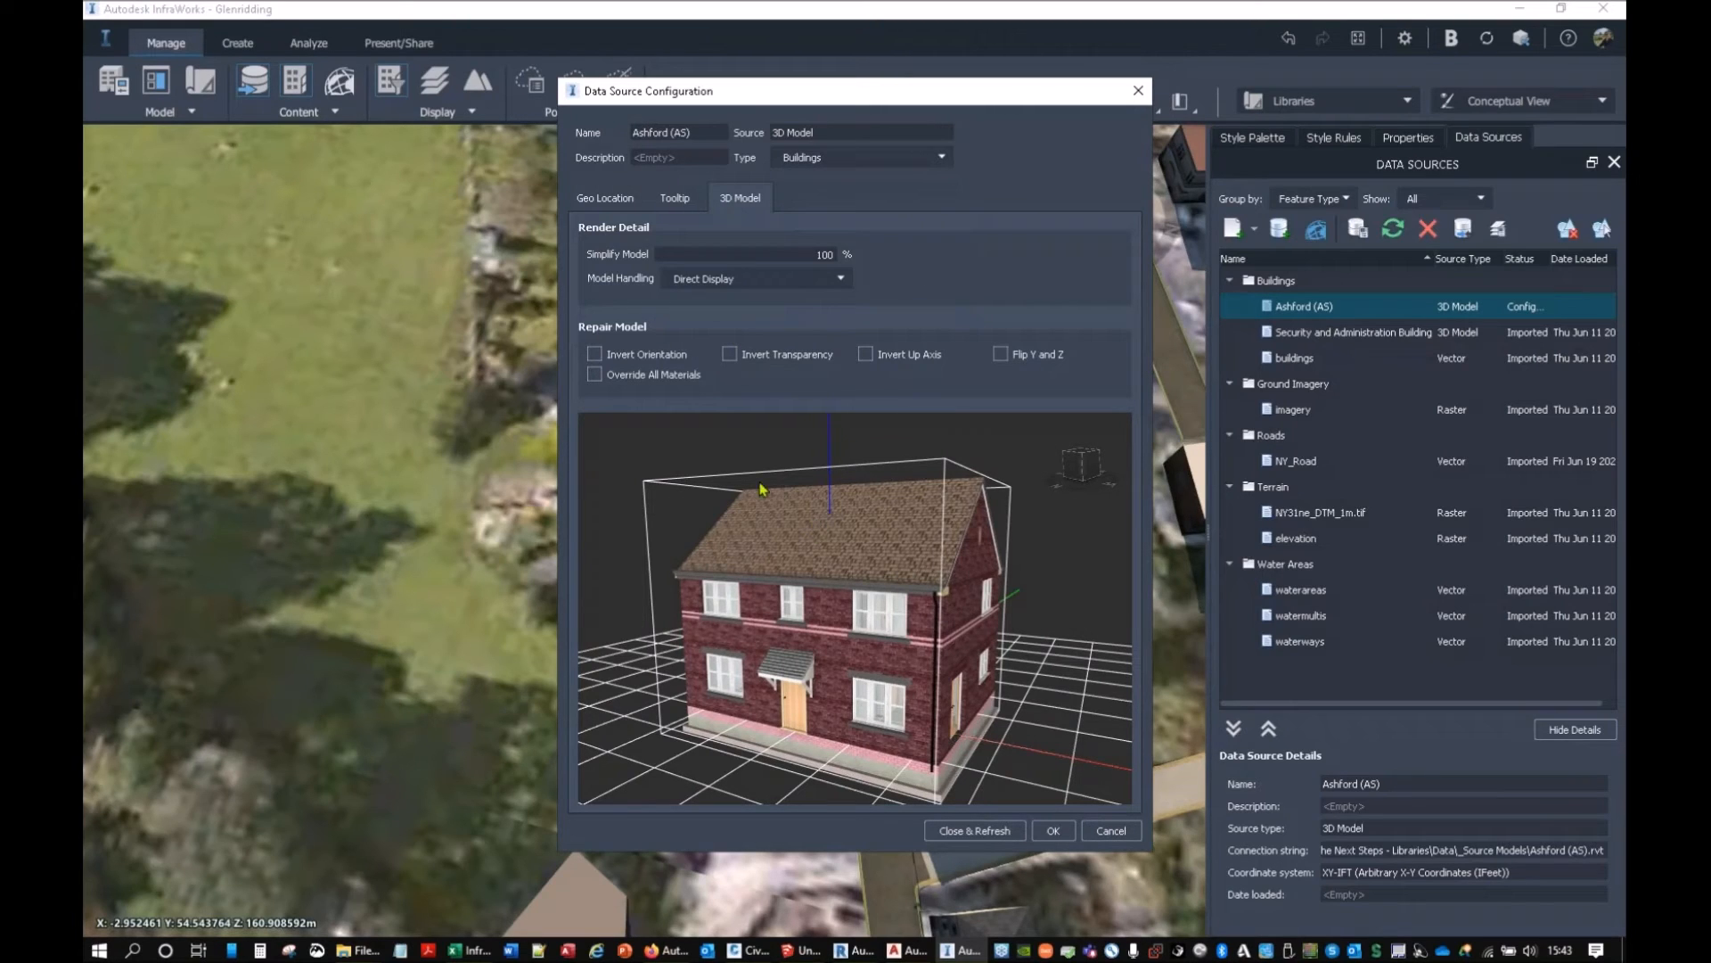
Place the Ashford house interactively on the cleared plot beside the road and refresh the data source.
{"action": "left_click", "coordinate": [624, 198]}
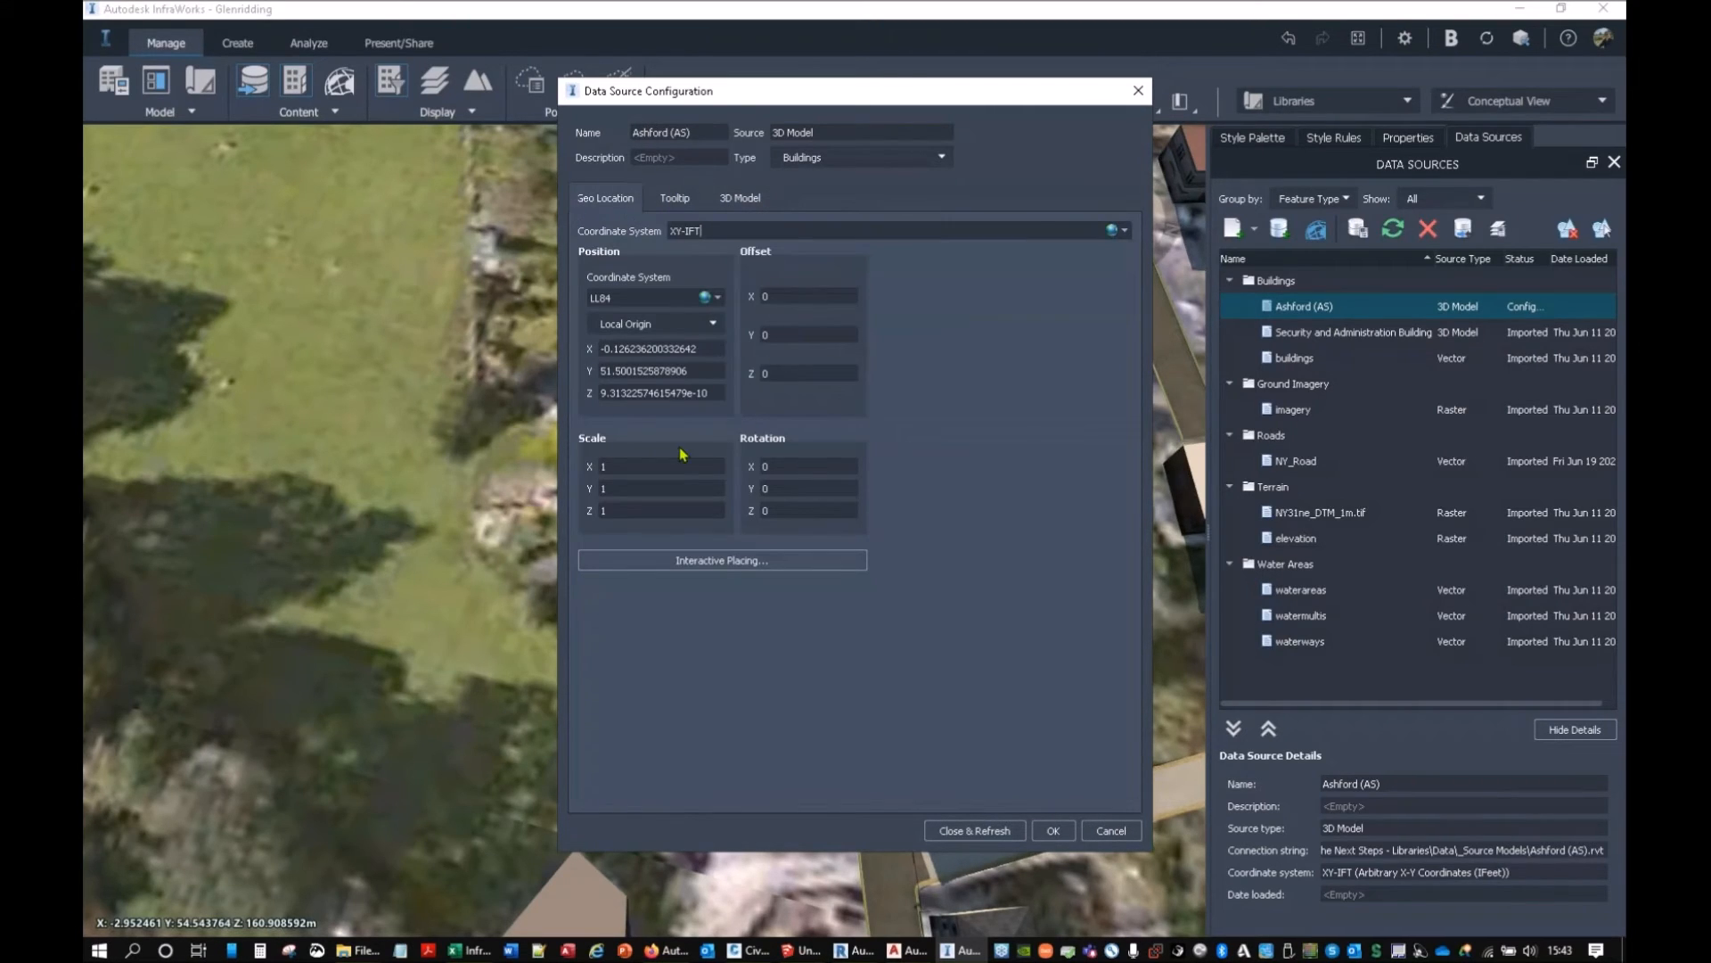
{"action": "left_click", "coordinate": [737, 562]}
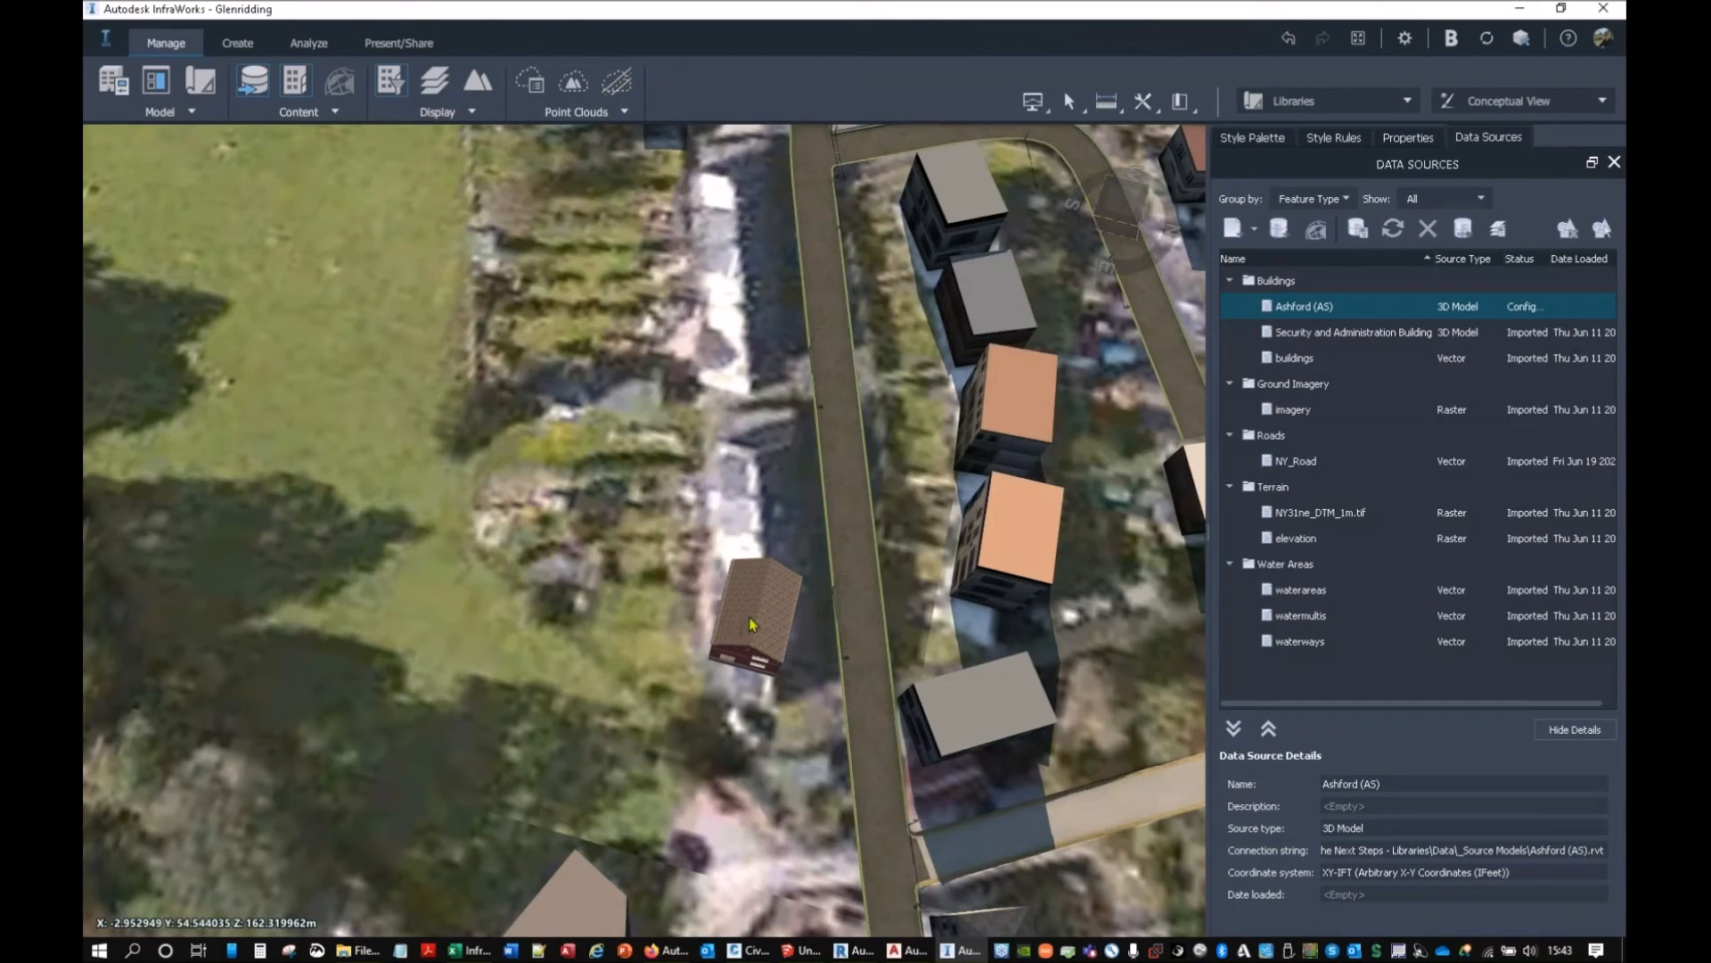
{"action": "left_click", "coordinate": [760, 546]}
{"action": "left_click", "coordinate": [999, 836]}
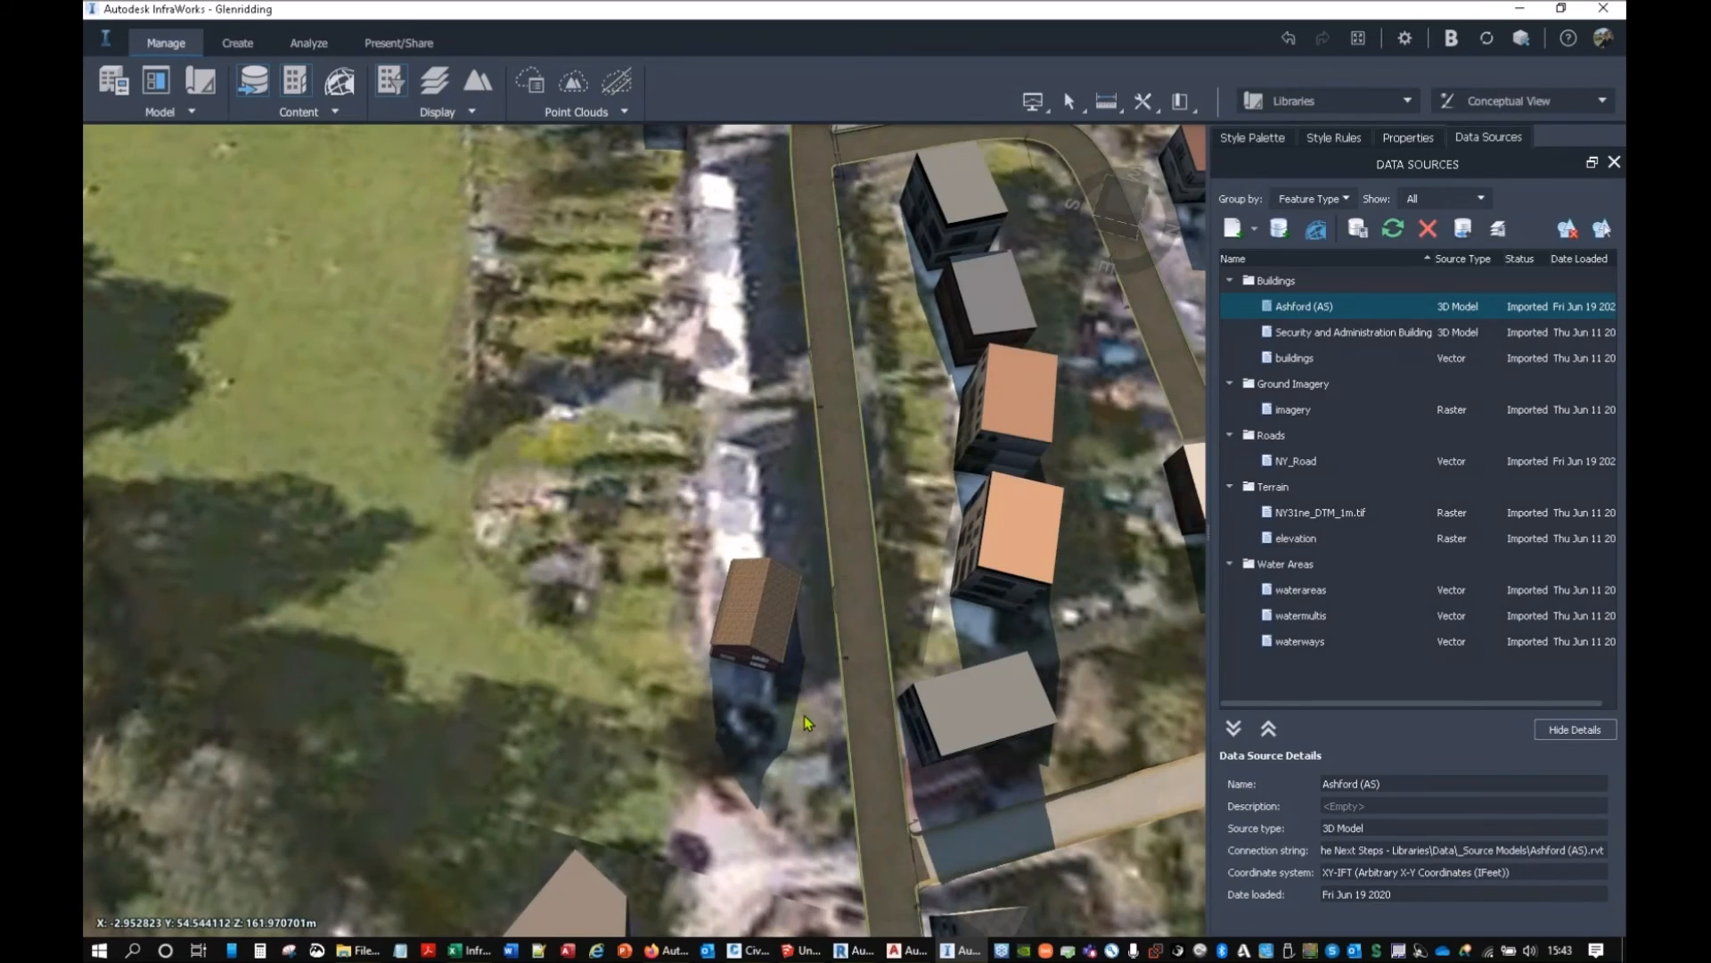
Rotate the placed Ashford house so that its door side runs parallel to the road.
{"action": "left_click_drag", "start_coordinate": [805, 722], "coordinate": [626, 703]}
{"action": "scroll", "coordinate": [627, 705], "scroll_direction": "up", "scroll_amount": 6}
{"action": "left_click", "coordinate": [666, 468]}
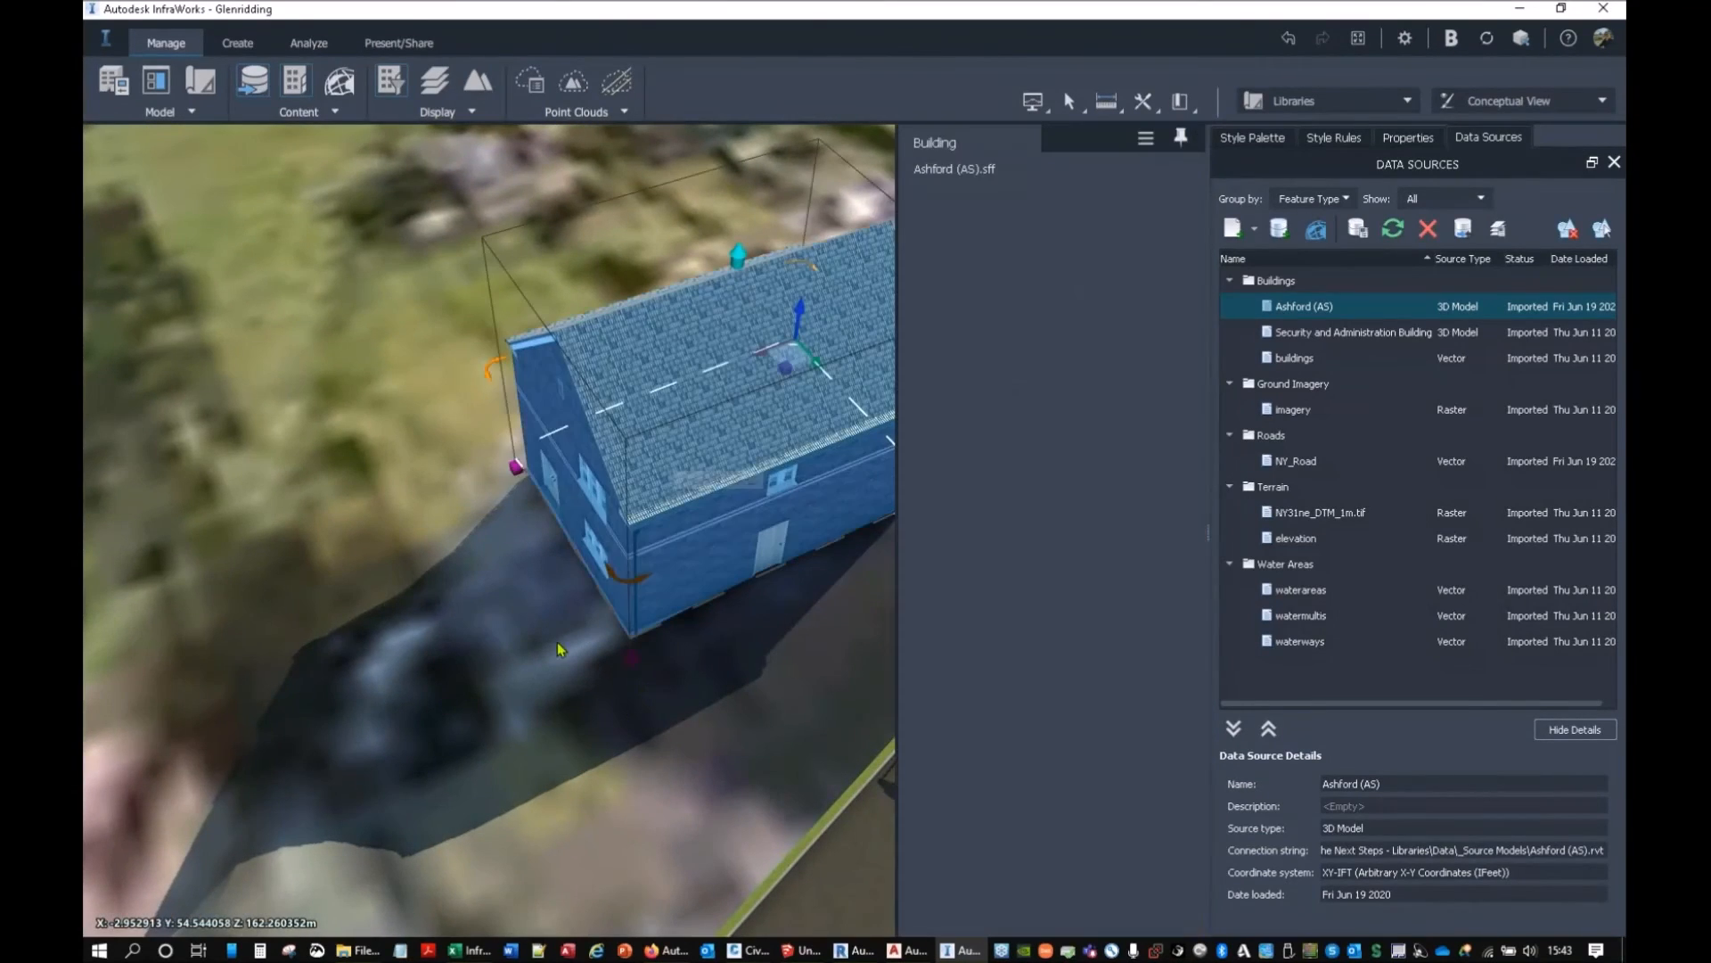
{"action": "left_click_drag", "start_coordinate": [490, 368], "coordinate": [754, 506]}
{"action": "left_click_drag", "start_coordinate": [833, 674], "coordinate": [831, 716]}
{"action": "key", "text": "Escape"}
{"action": "scroll", "coordinate": [751, 588], "scroll_direction": "down", "scroll_amount": 4}
{"action": "middle_click_drag", "start_coordinate": [895, 599], "coordinate": [927, 534]}
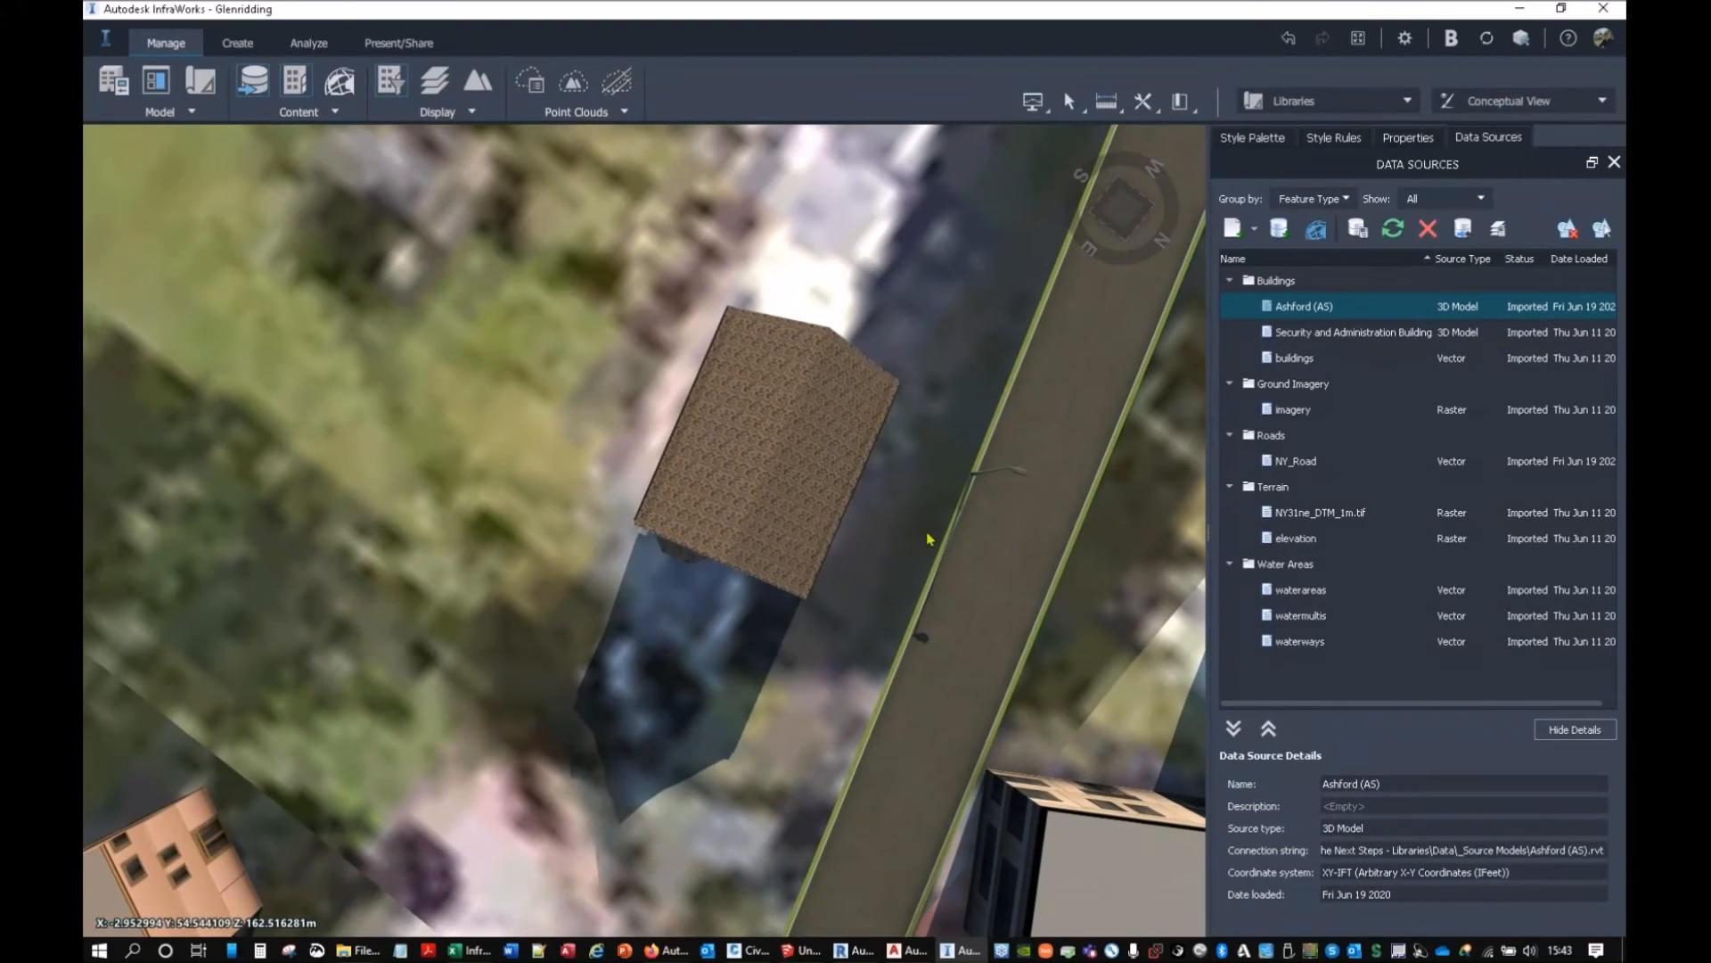
Draw a four-cornered Grass With Gravel Border coverage of about 430 m² around the Ashford house, up to the road edge.
{"action": "left_click", "coordinate": [237, 43]}
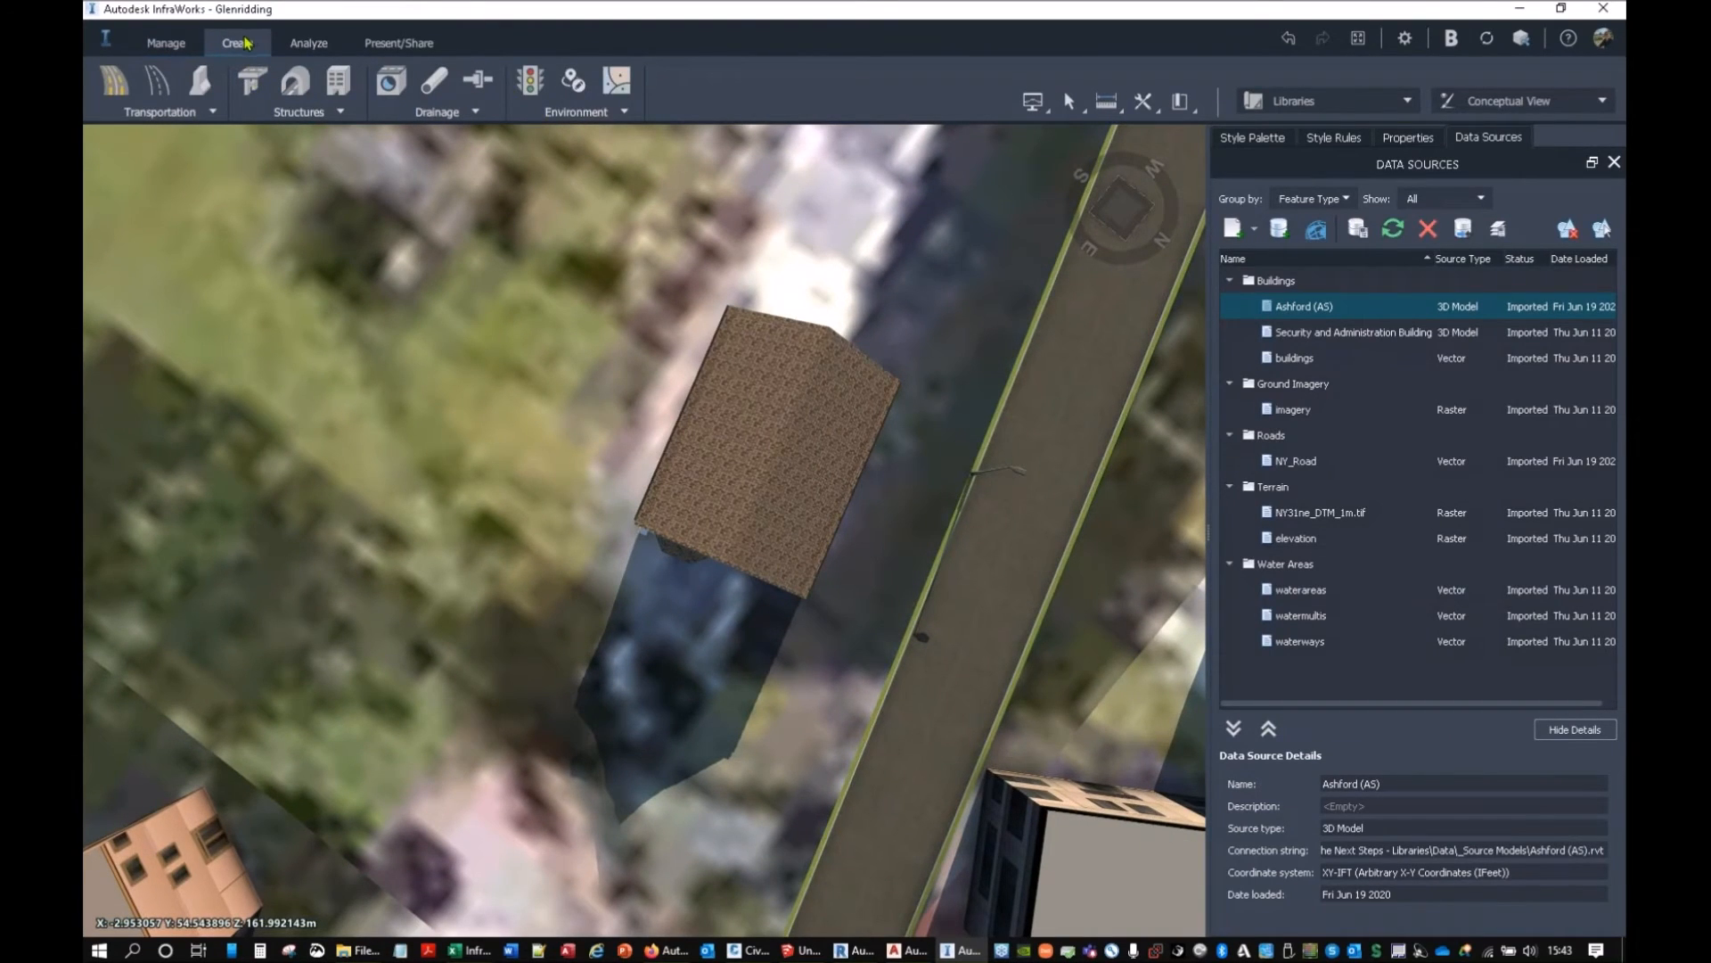
{"action": "left_click", "coordinate": [617, 80]}
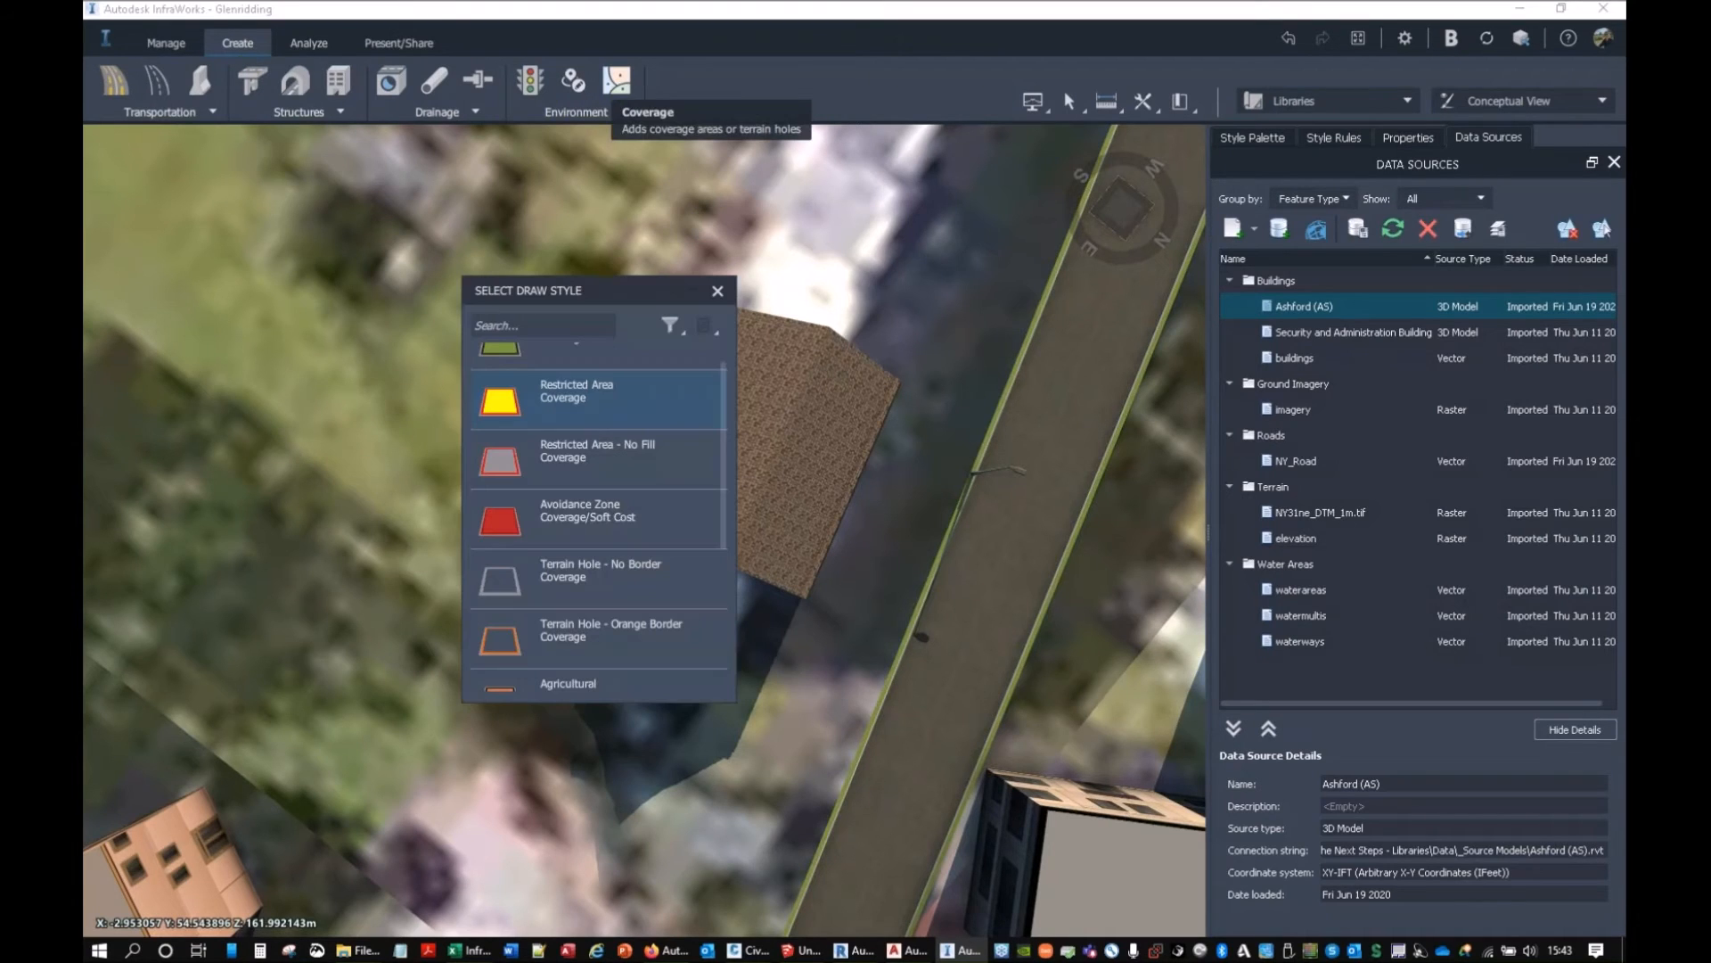
{"action": "left_click", "coordinate": [505, 354]}
{"action": "middle_click_drag", "start_coordinate": [1126, 543], "coordinate": [1070, 505]}
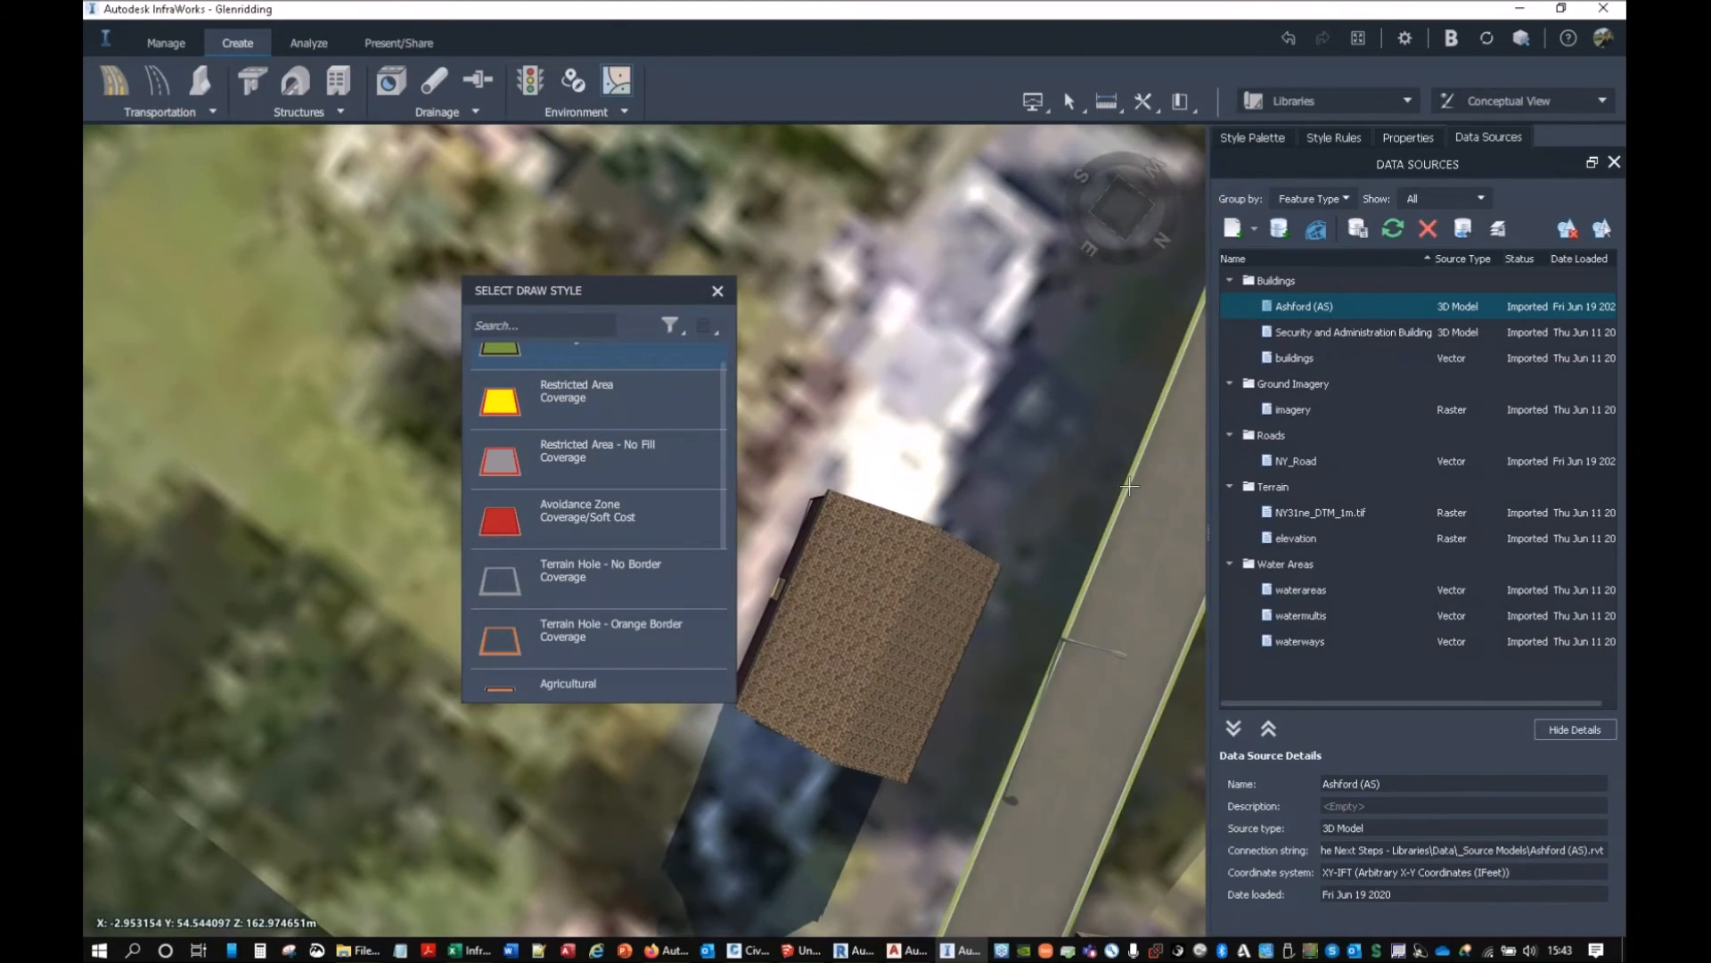
{"action": "left_click_drag", "start_coordinate": [1006, 426], "coordinate": [1025, 435]}
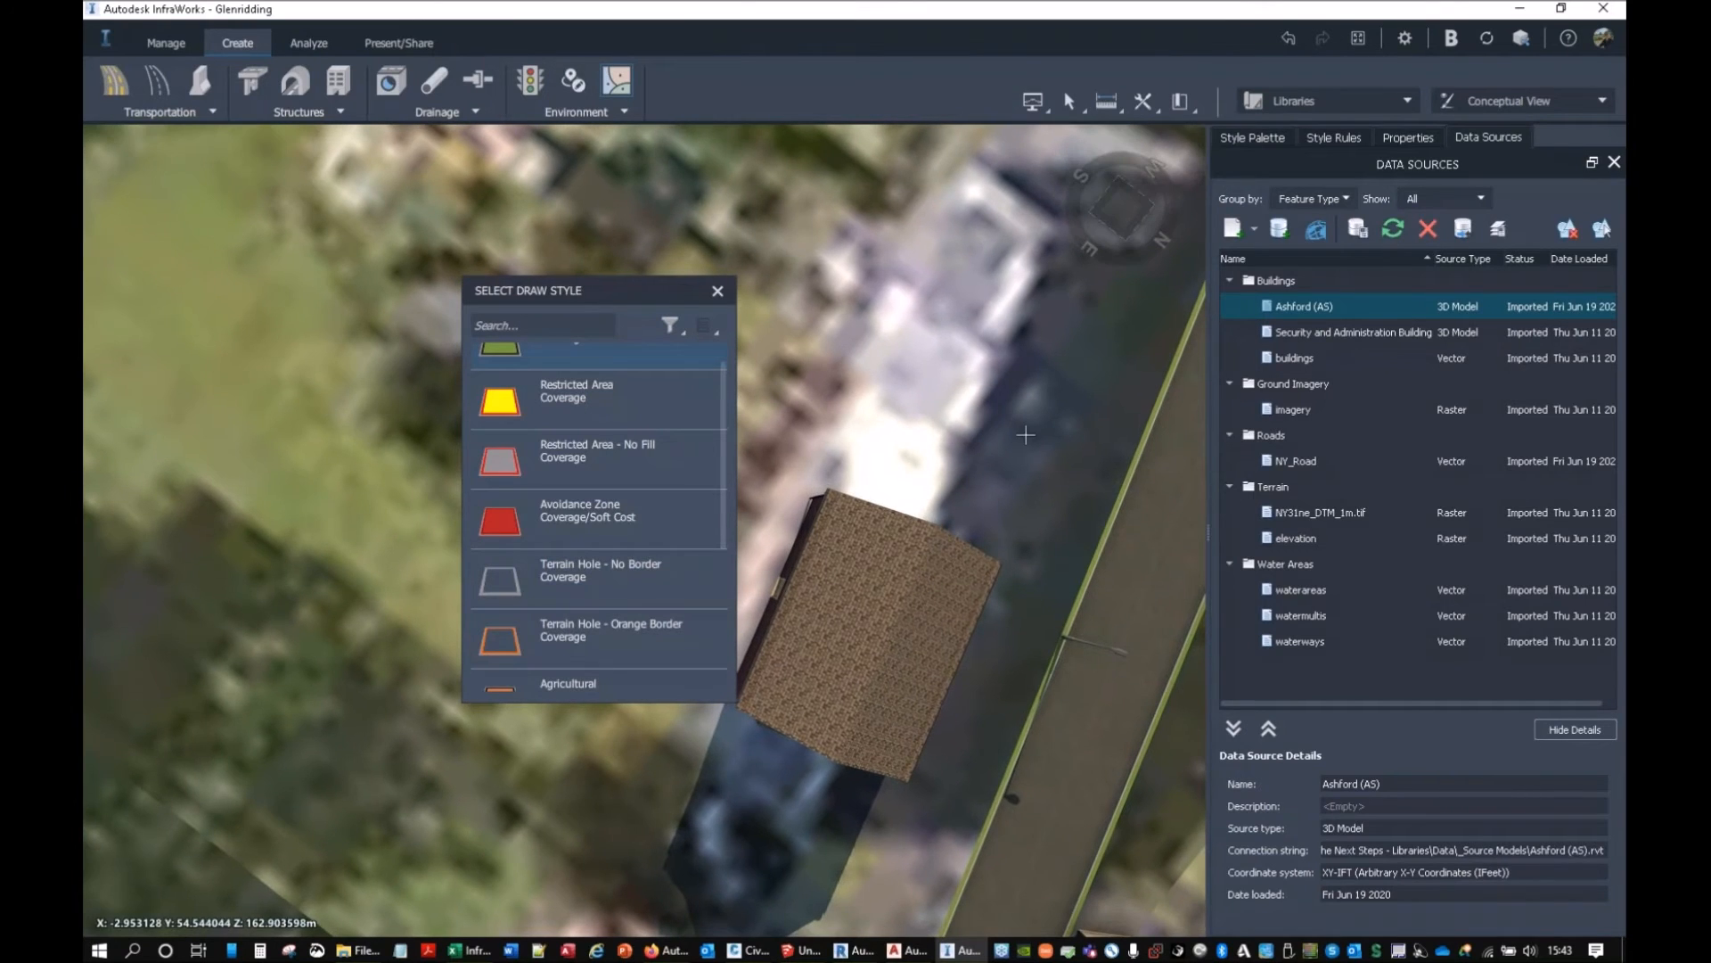
{"action": "left_click", "coordinate": [1119, 490]}
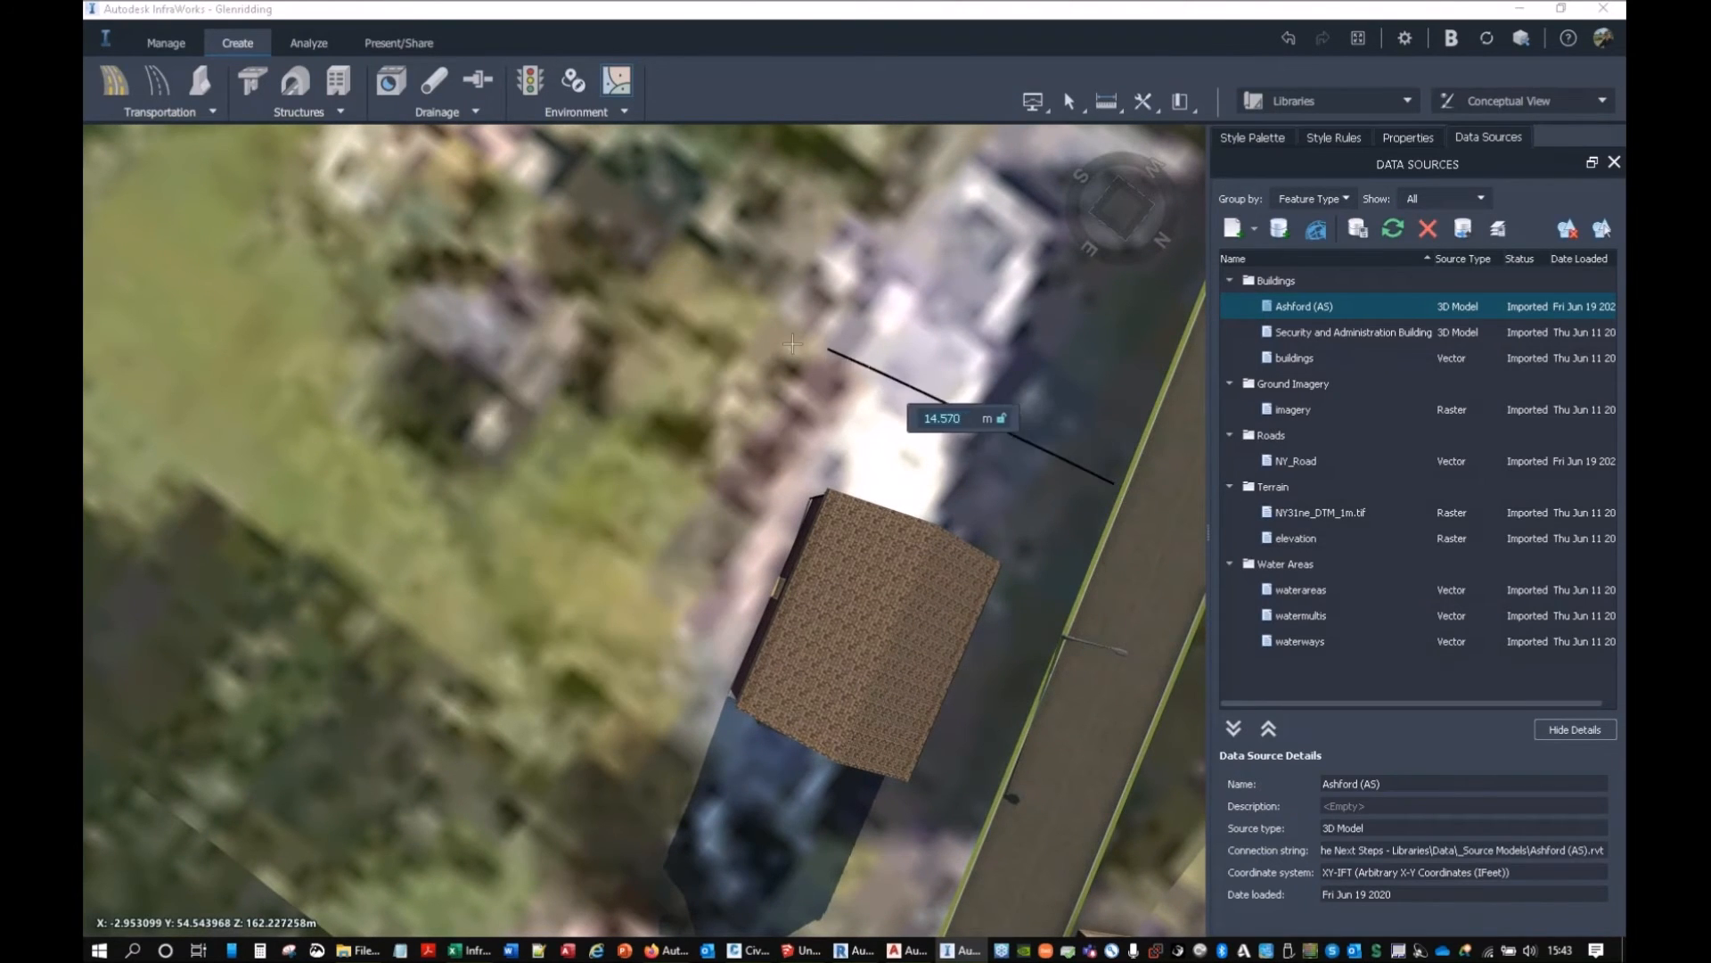
{"action": "left_click", "coordinate": [762, 327]}
{"action": "left_click", "coordinate": [569, 805]}
{"action": "double_click", "coordinate": [938, 919]}
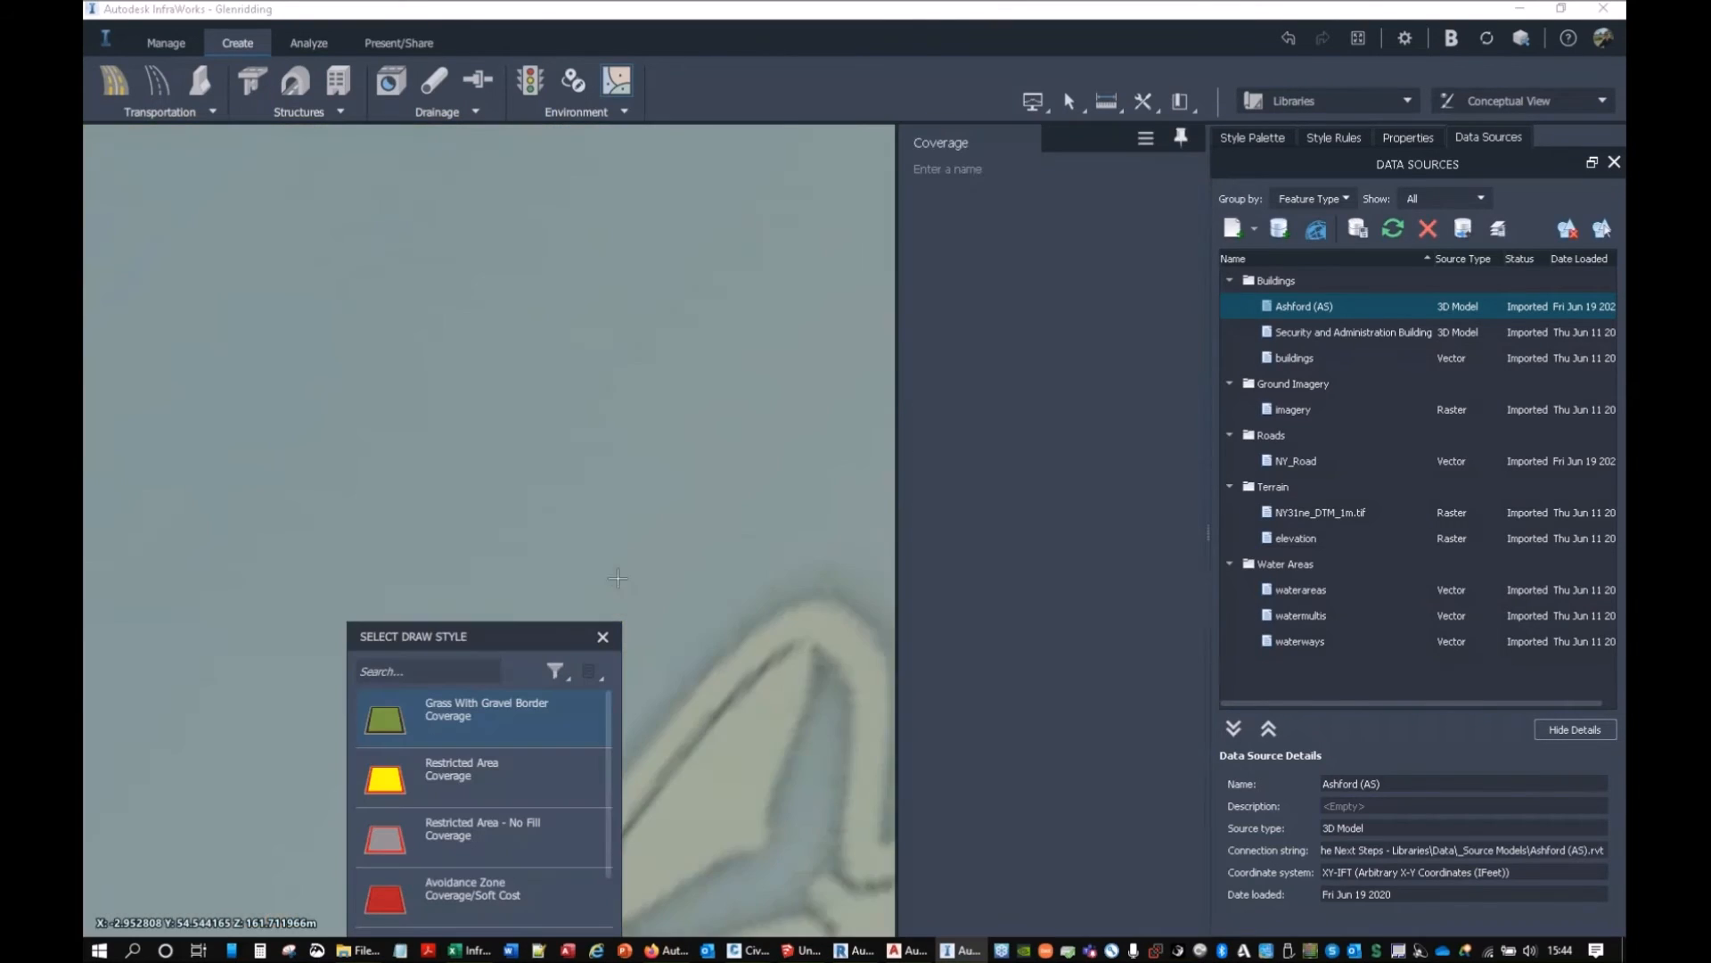
{"action": "left_click", "coordinate": [604, 639]}
{"action": "middle_click_drag", "start_coordinate": [593, 515], "coordinate": [450, 356]}
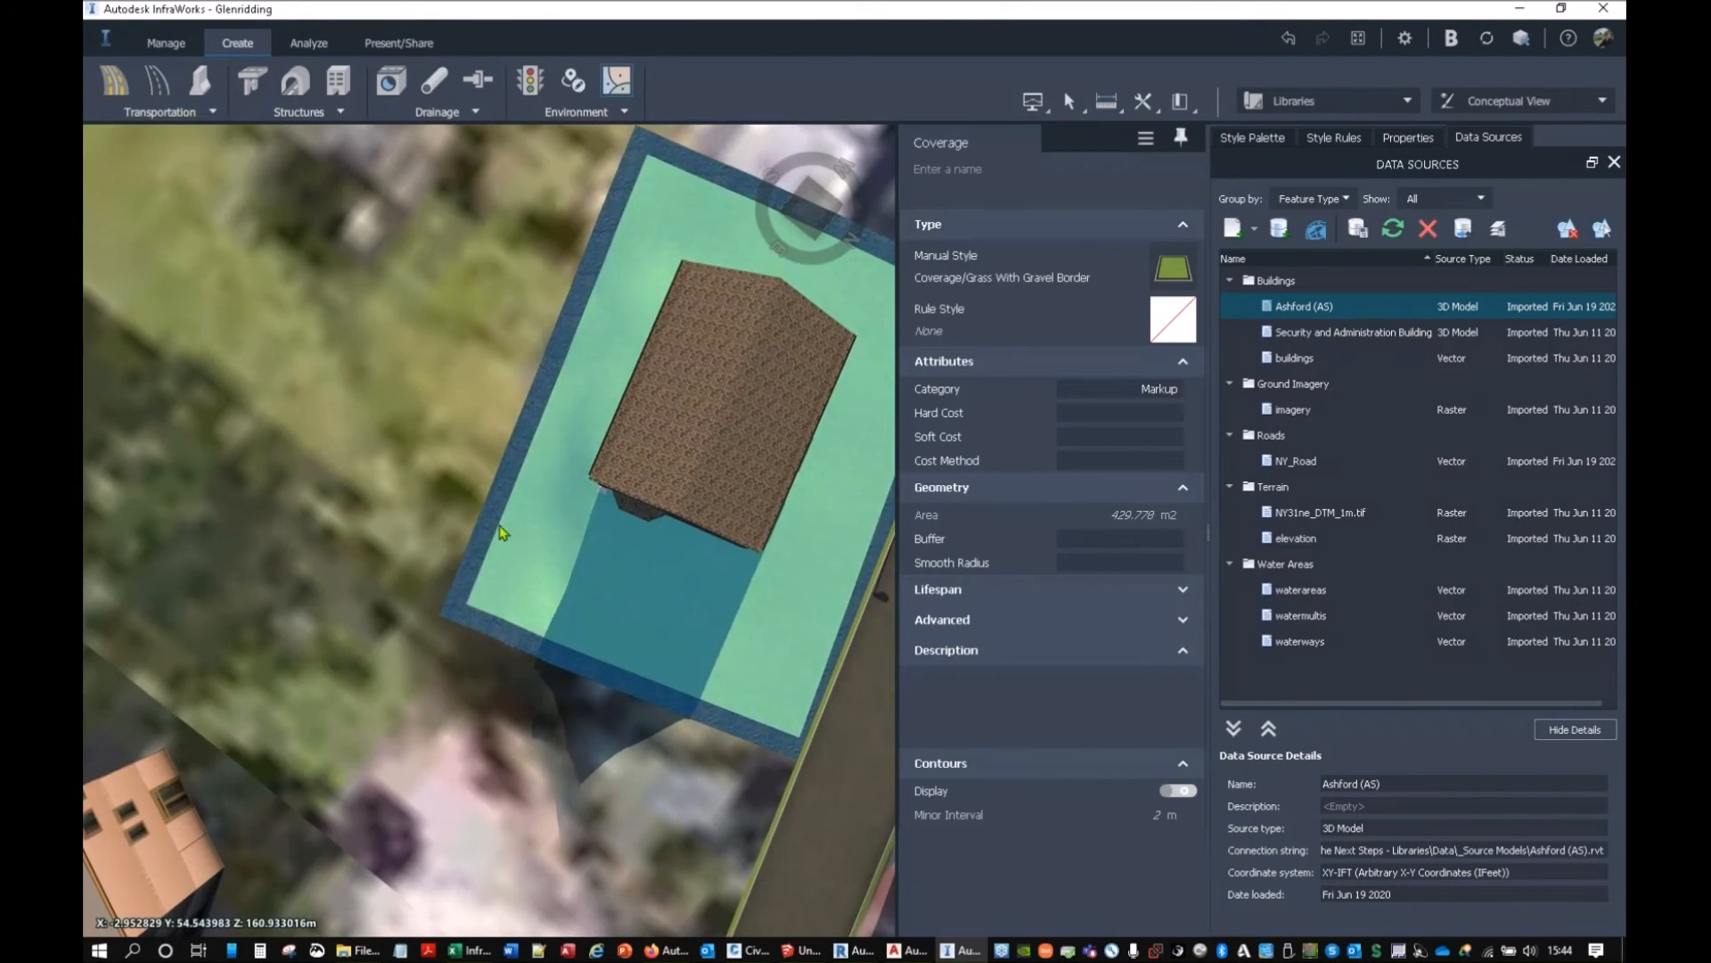
Shape the terrain under the grass coverage to a flat pad at an entered elevation.
{"action": "left_click", "coordinate": [553, 566]}
{"action": "middle_click_drag", "start_coordinate": [548, 571], "coordinate": [528, 512]}
{"action": "left_click_drag", "start_coordinate": [528, 511], "coordinate": [576, 473]}
{"action": "middle_click_drag", "start_coordinate": [576, 474], "coordinate": [532, 589]}
{"action": "right_click", "coordinate": [532, 589]}
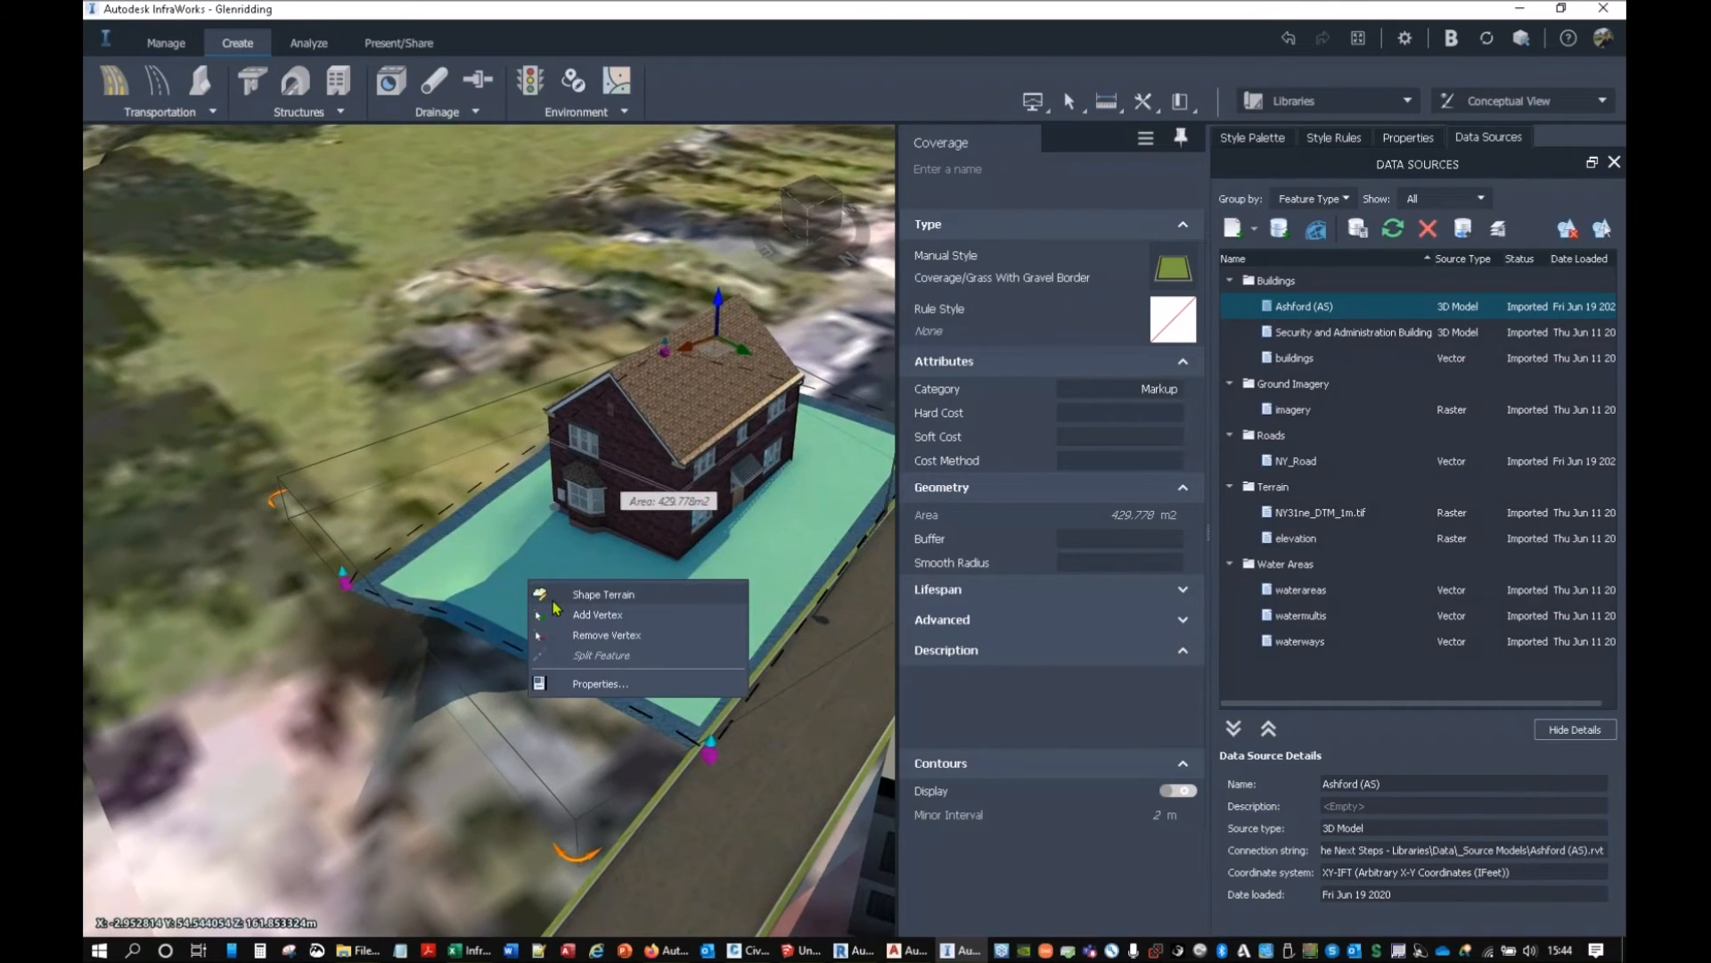
{"action": "left_click", "coordinate": [562, 595]}
{"action": "left_click", "coordinate": [671, 490]}
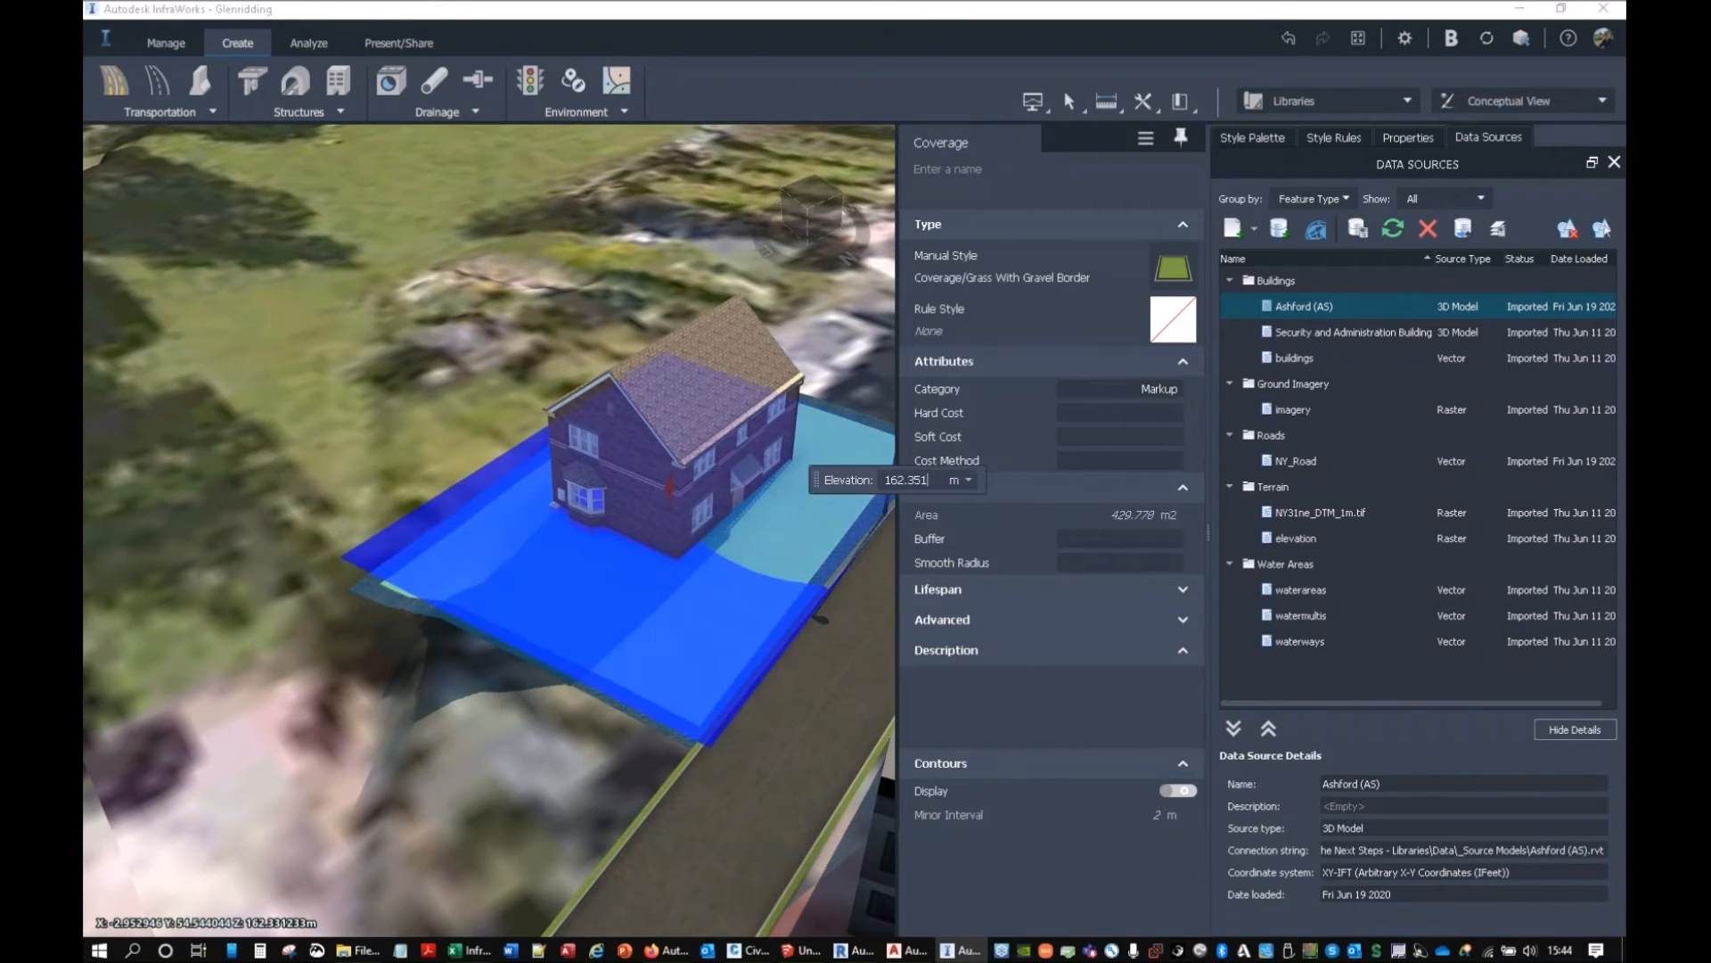
{"action": "type", "text": "1"}
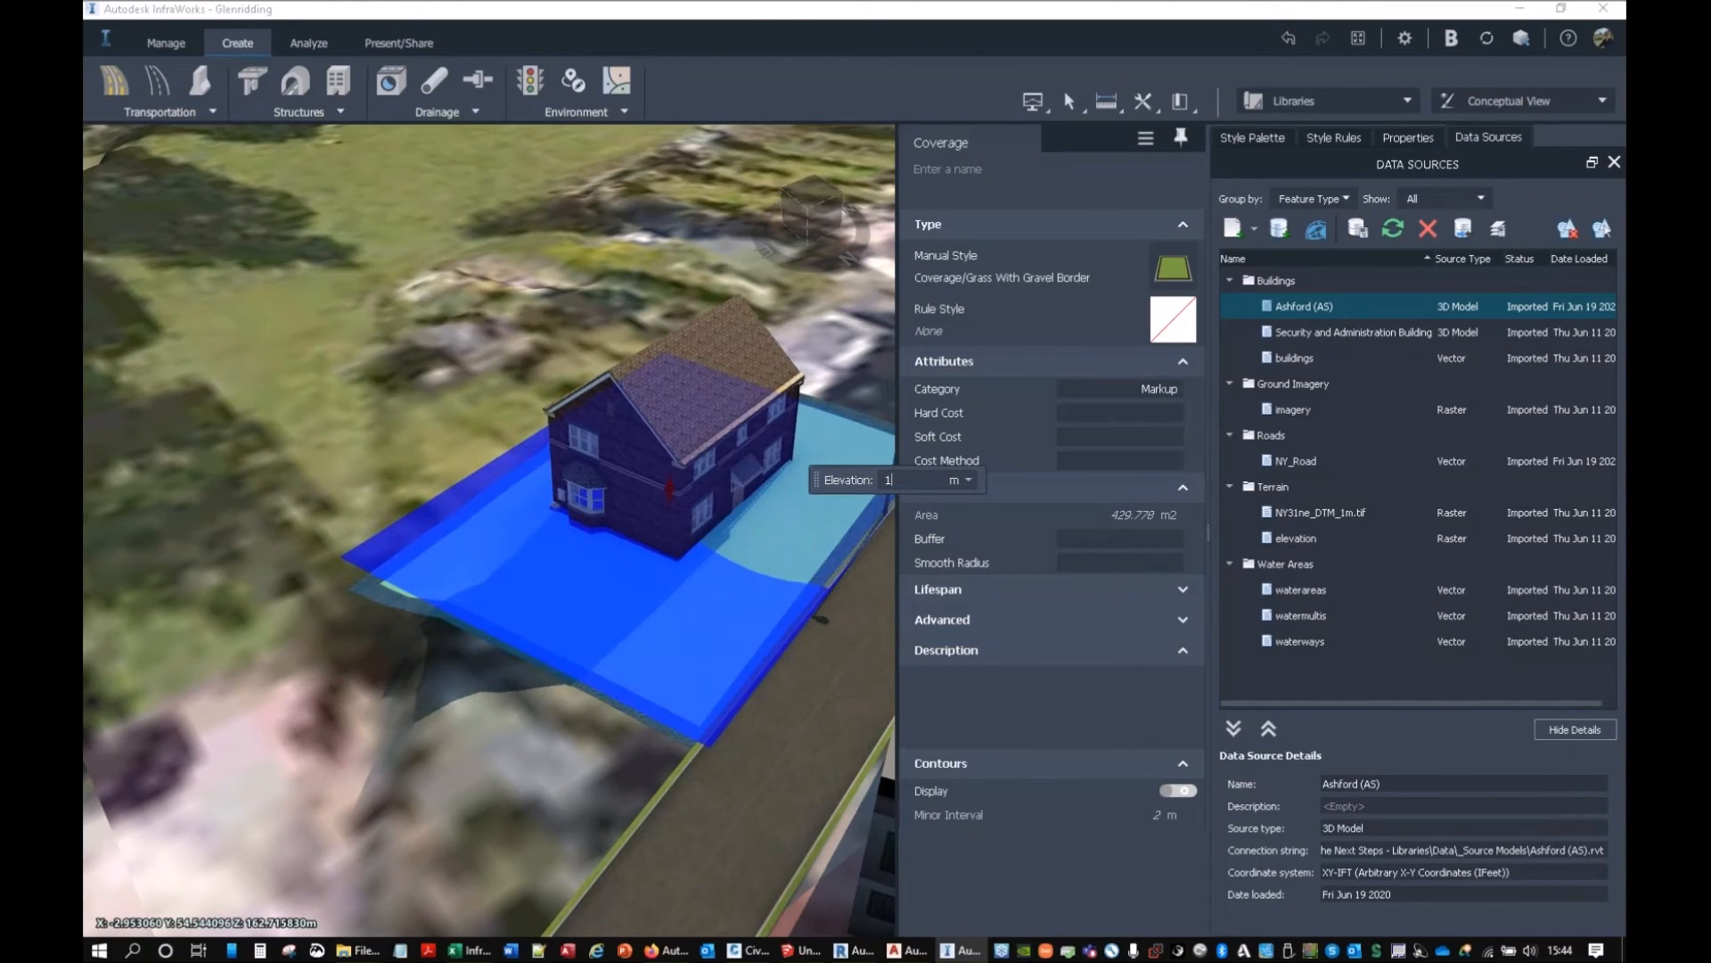
{"action": "key", "text": "Return"}
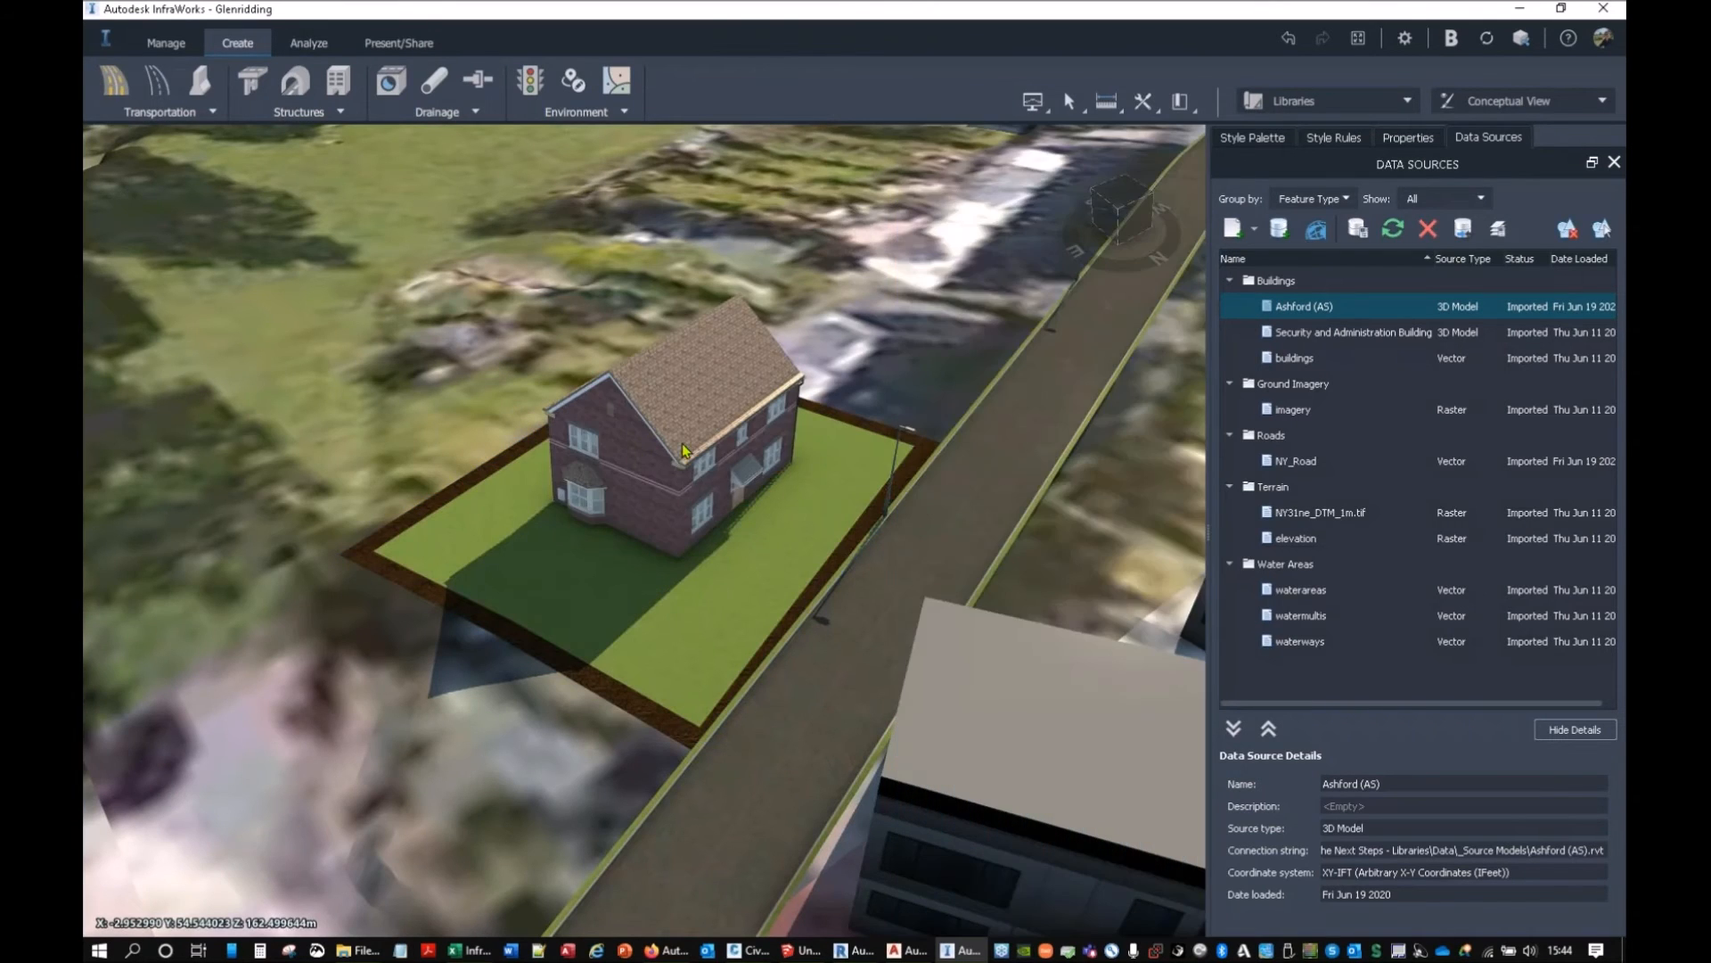
Raise the Ashford house by about 0.13 m on the levelled grass plot.
{"action": "left_click", "coordinate": [684, 451]}
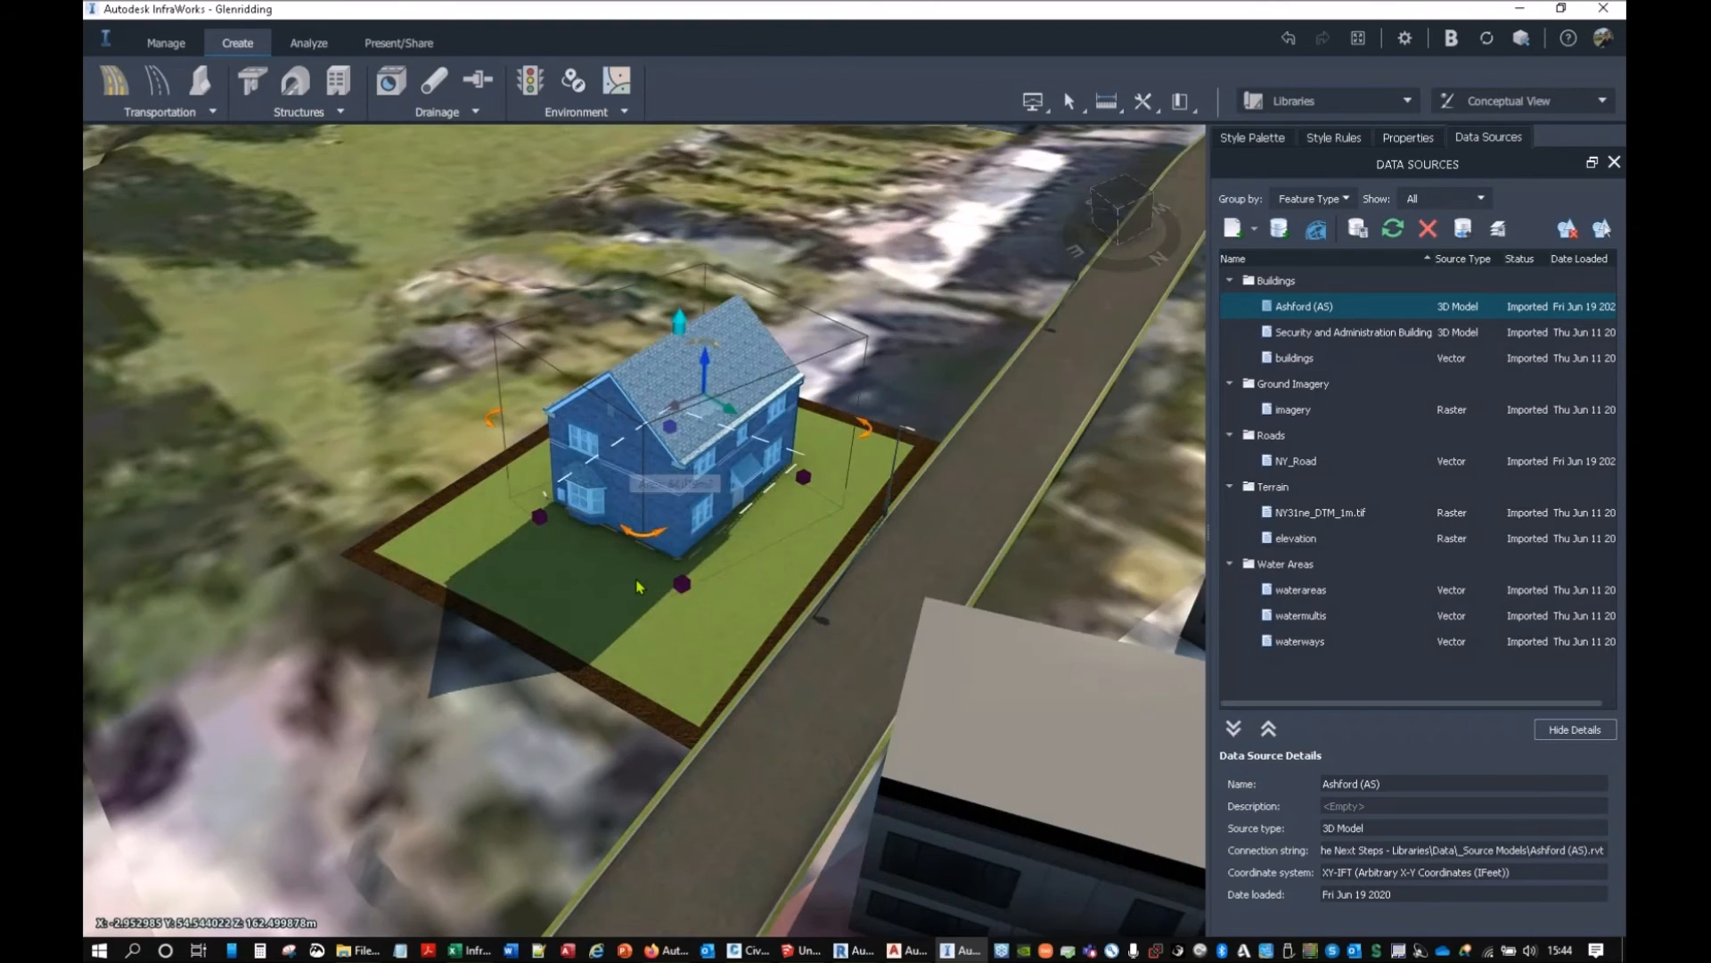
{"action": "scroll", "coordinate": [595, 346], "scroll_direction": "up", "scroll_amount": 5}
{"action": "left_click_drag", "start_coordinate": [607, 329], "coordinate": [605, 317]}
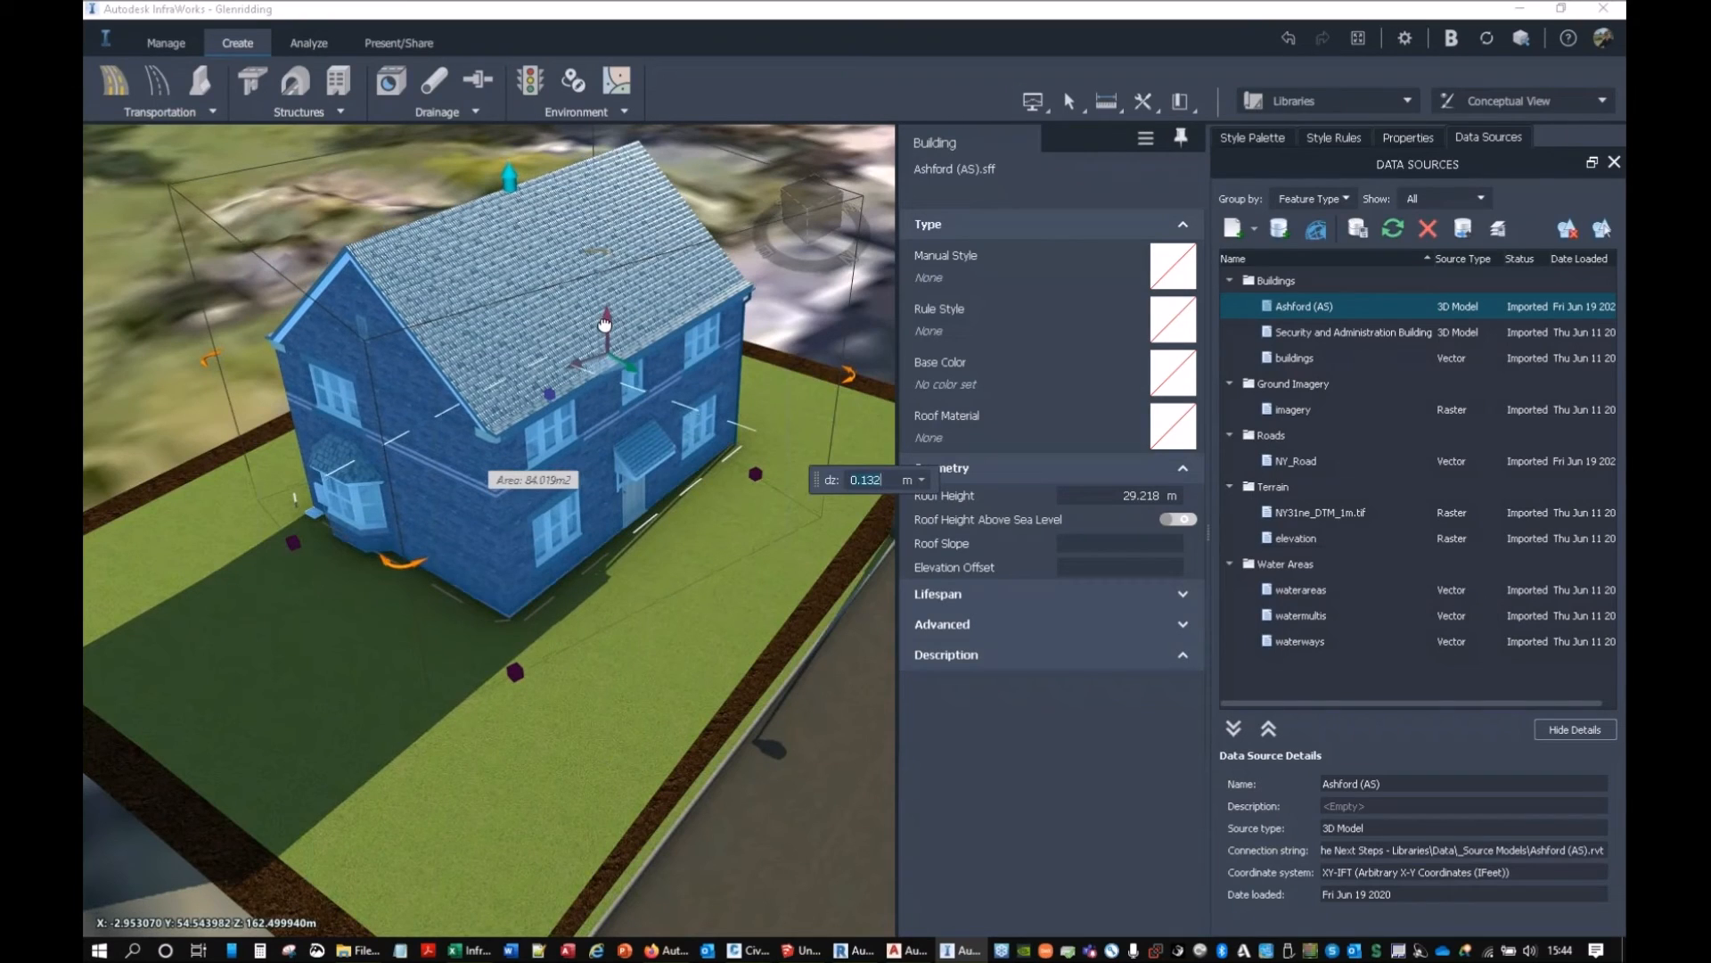
{"action": "left_click", "coordinate": [858, 334]}
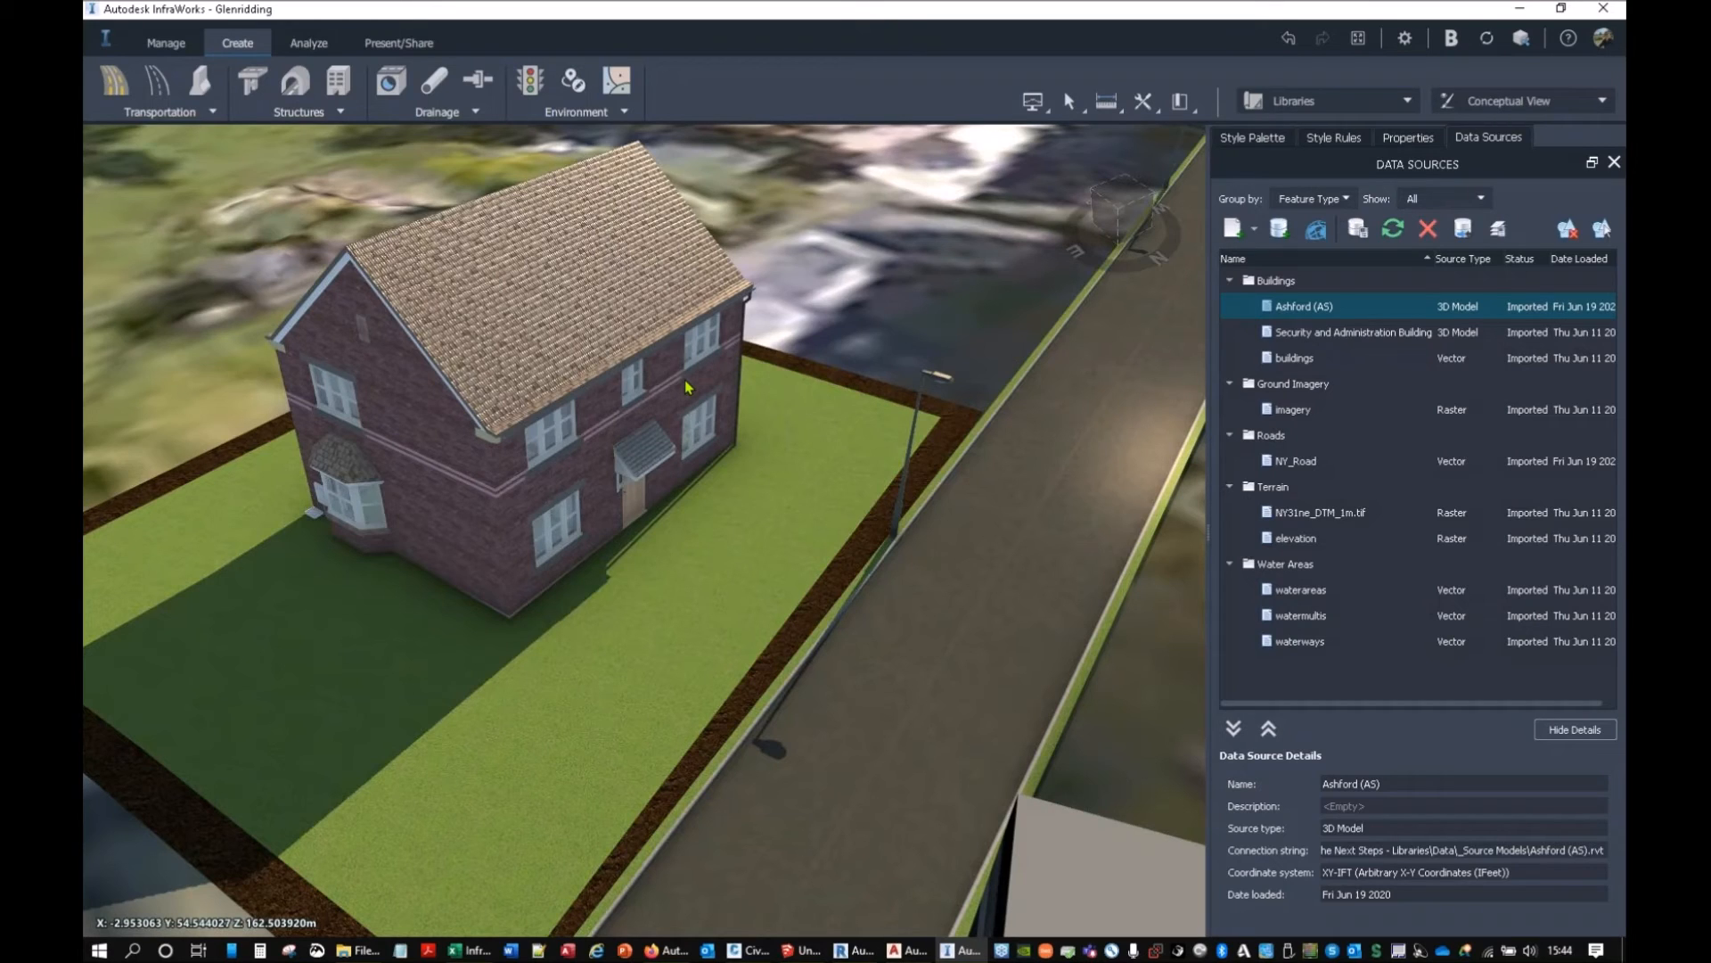
Switch to File Explorer and open the Ashford model's 05704fcc folder under Glenridding.files > Resources > 3D Models.
{"action": "mouse_move", "coordinate": [361, 950]}
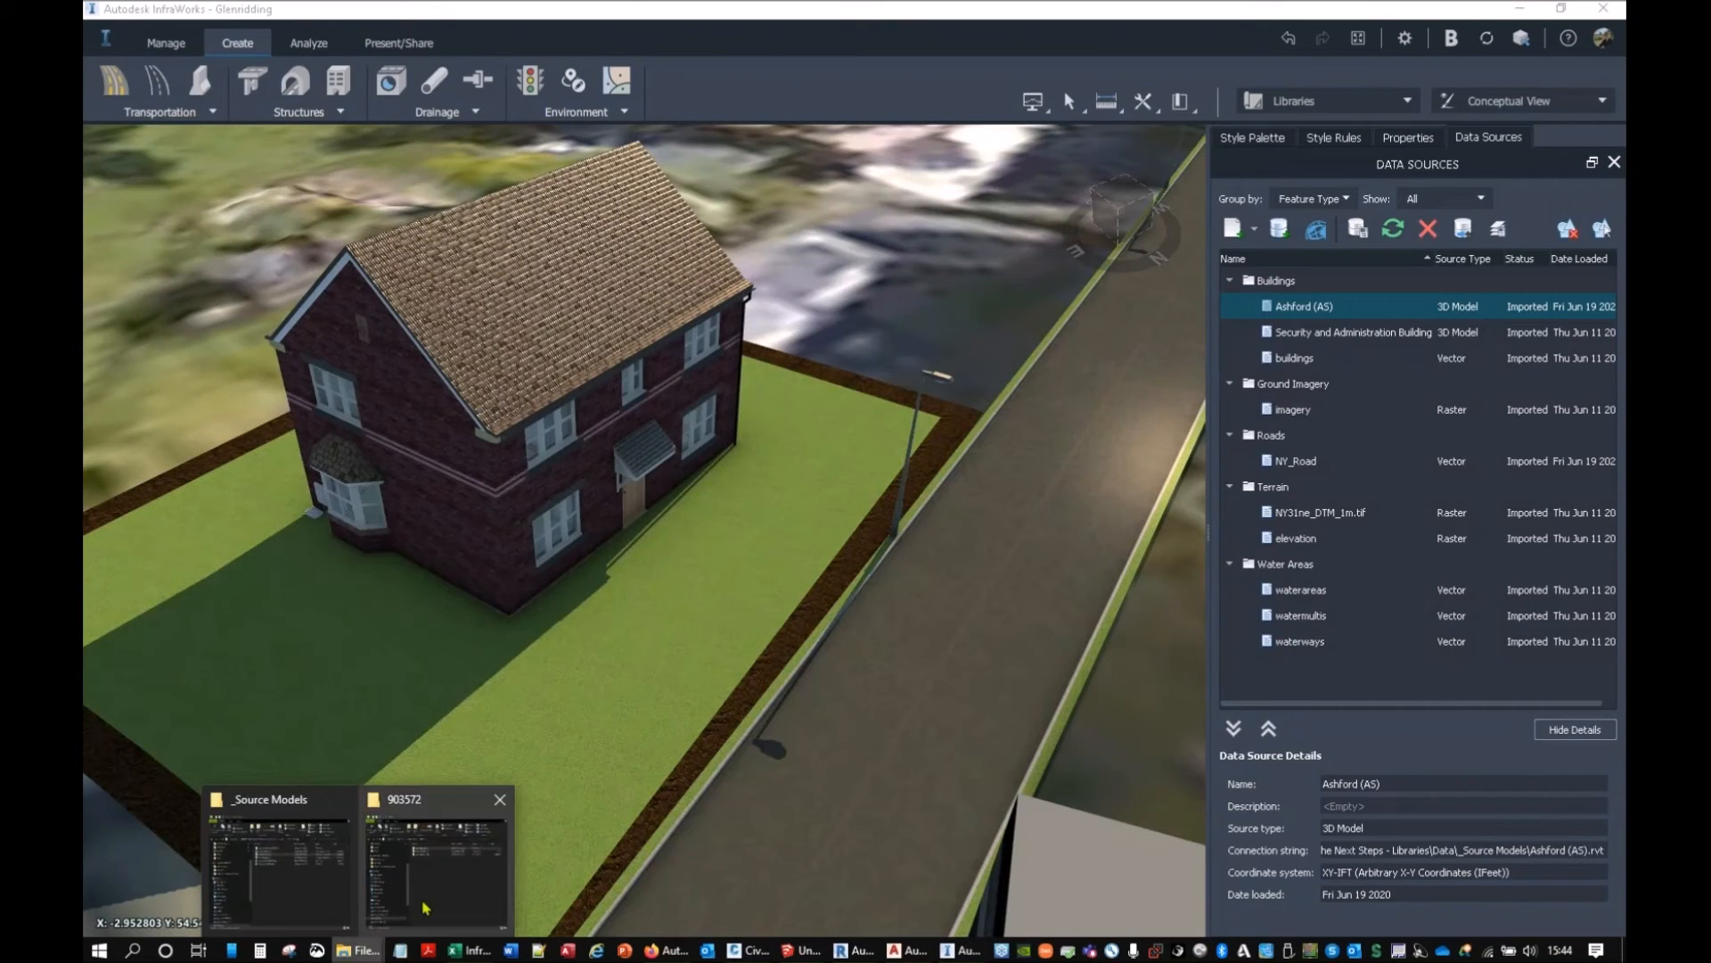
{"action": "left_click", "coordinate": [435, 885]}
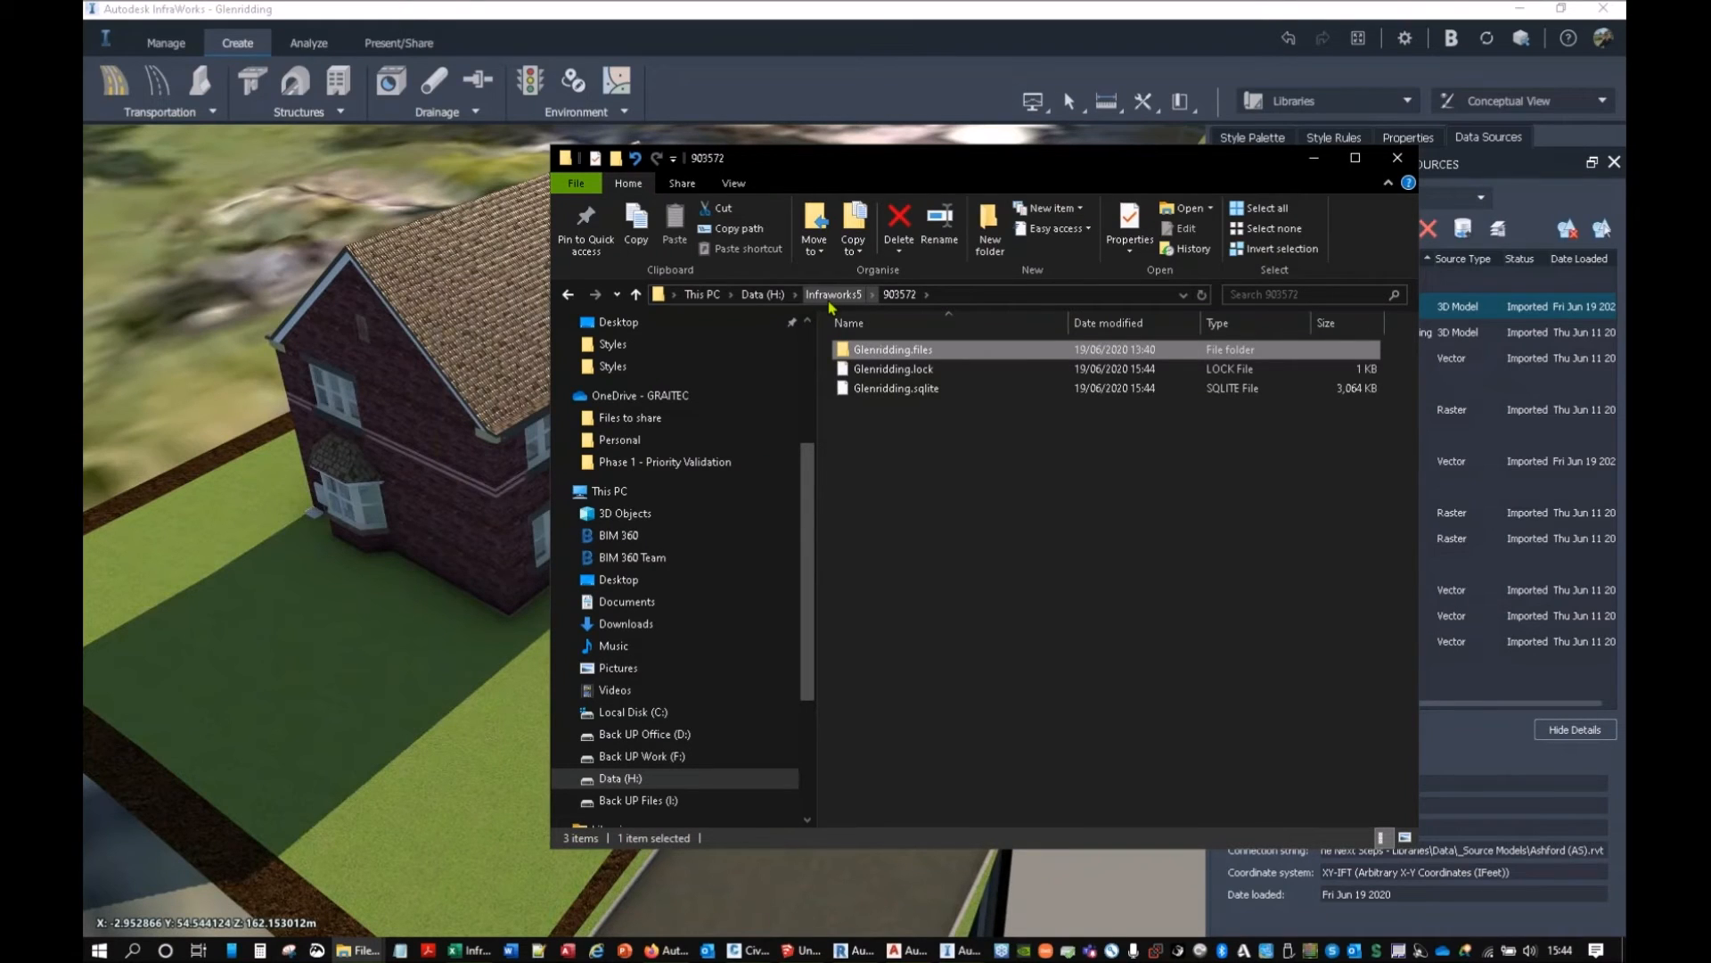
{"action": "double_click", "coordinate": [901, 357]}
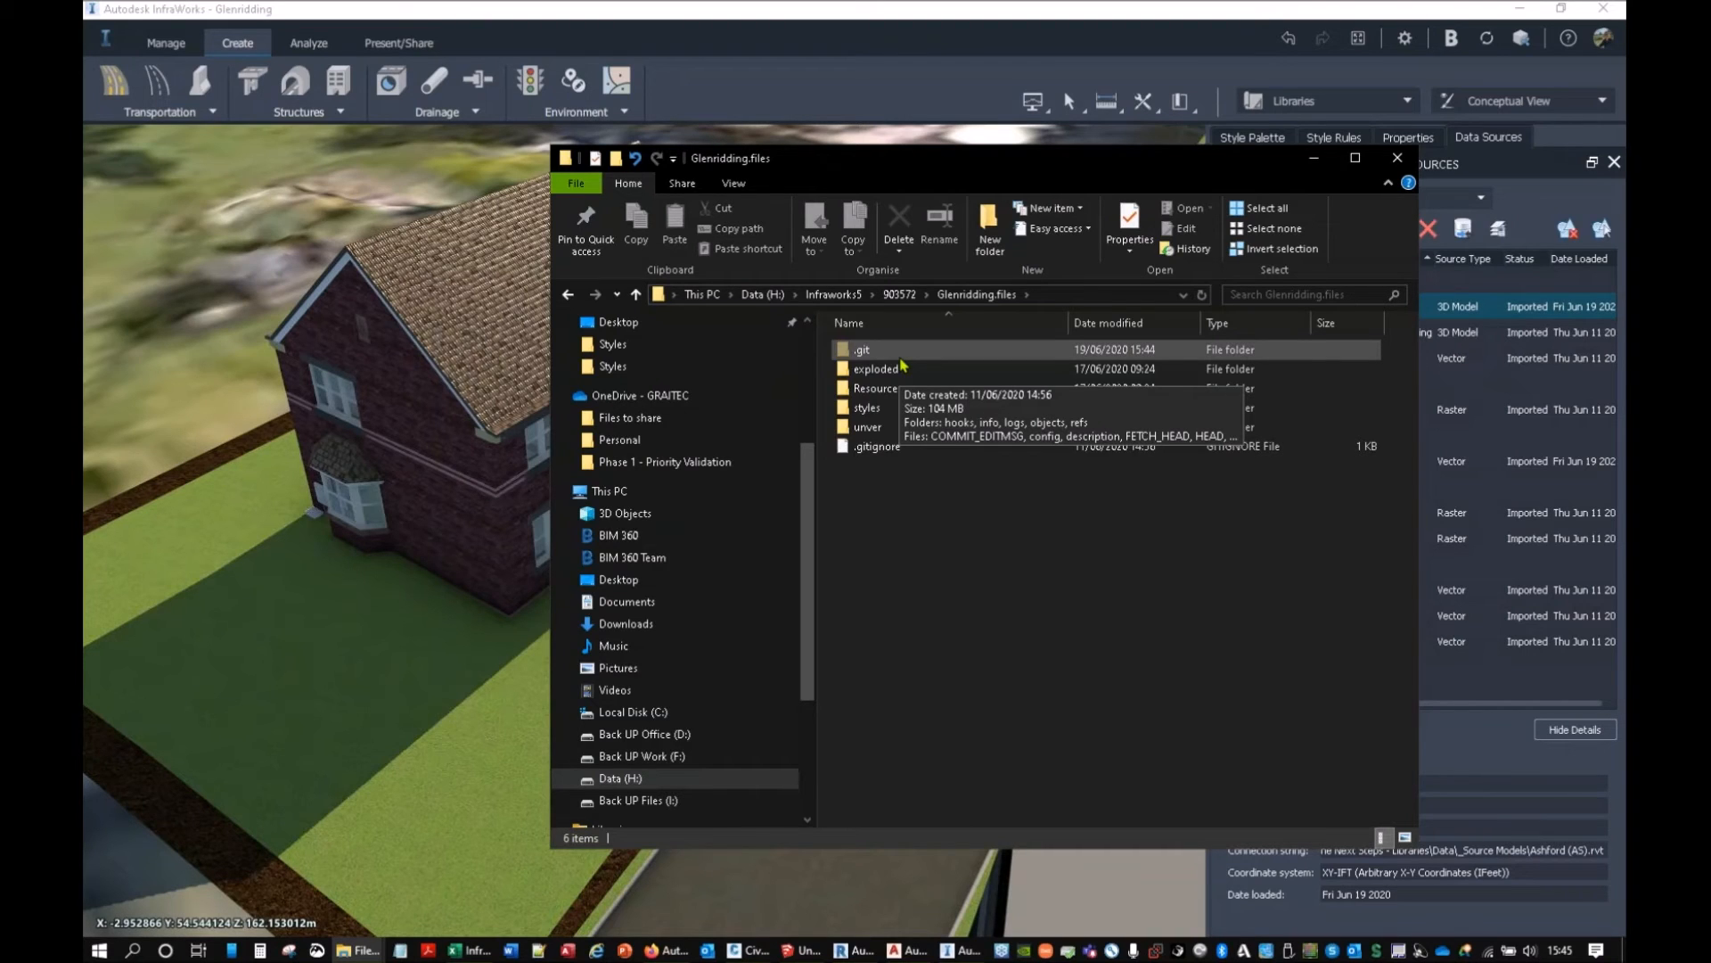
{"action": "left_click", "coordinate": [914, 398]}
{"action": "double_click", "coordinate": [914, 397]}
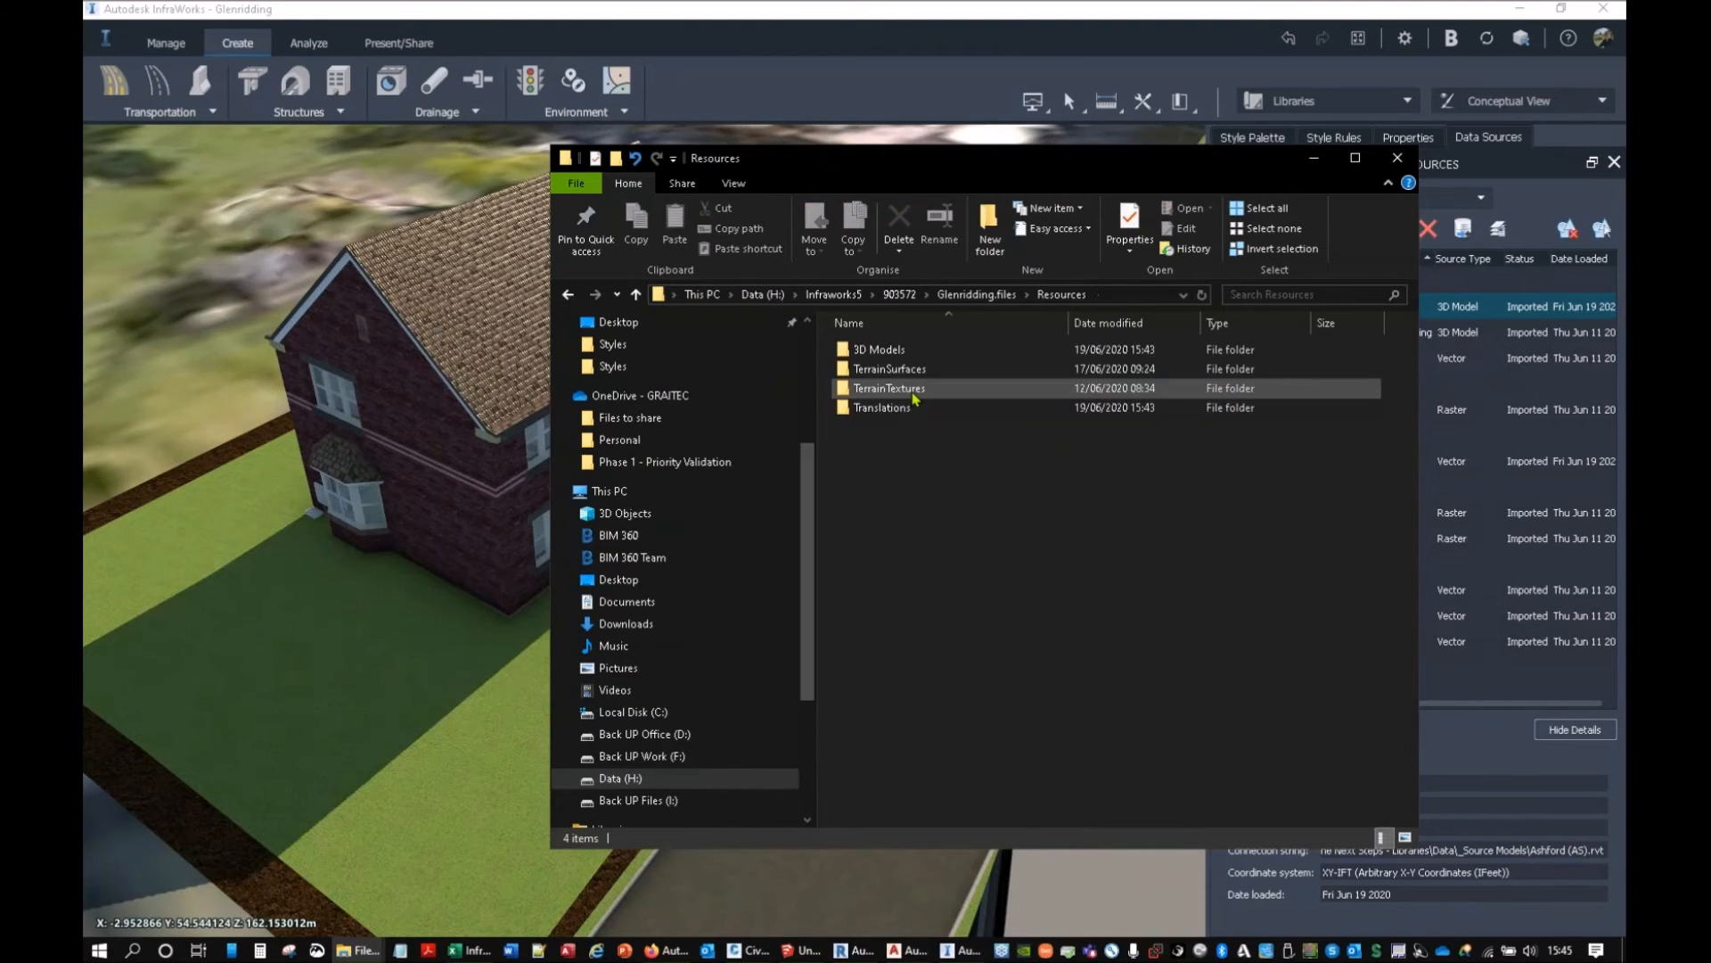
{"action": "double_click", "coordinate": [856, 350]}
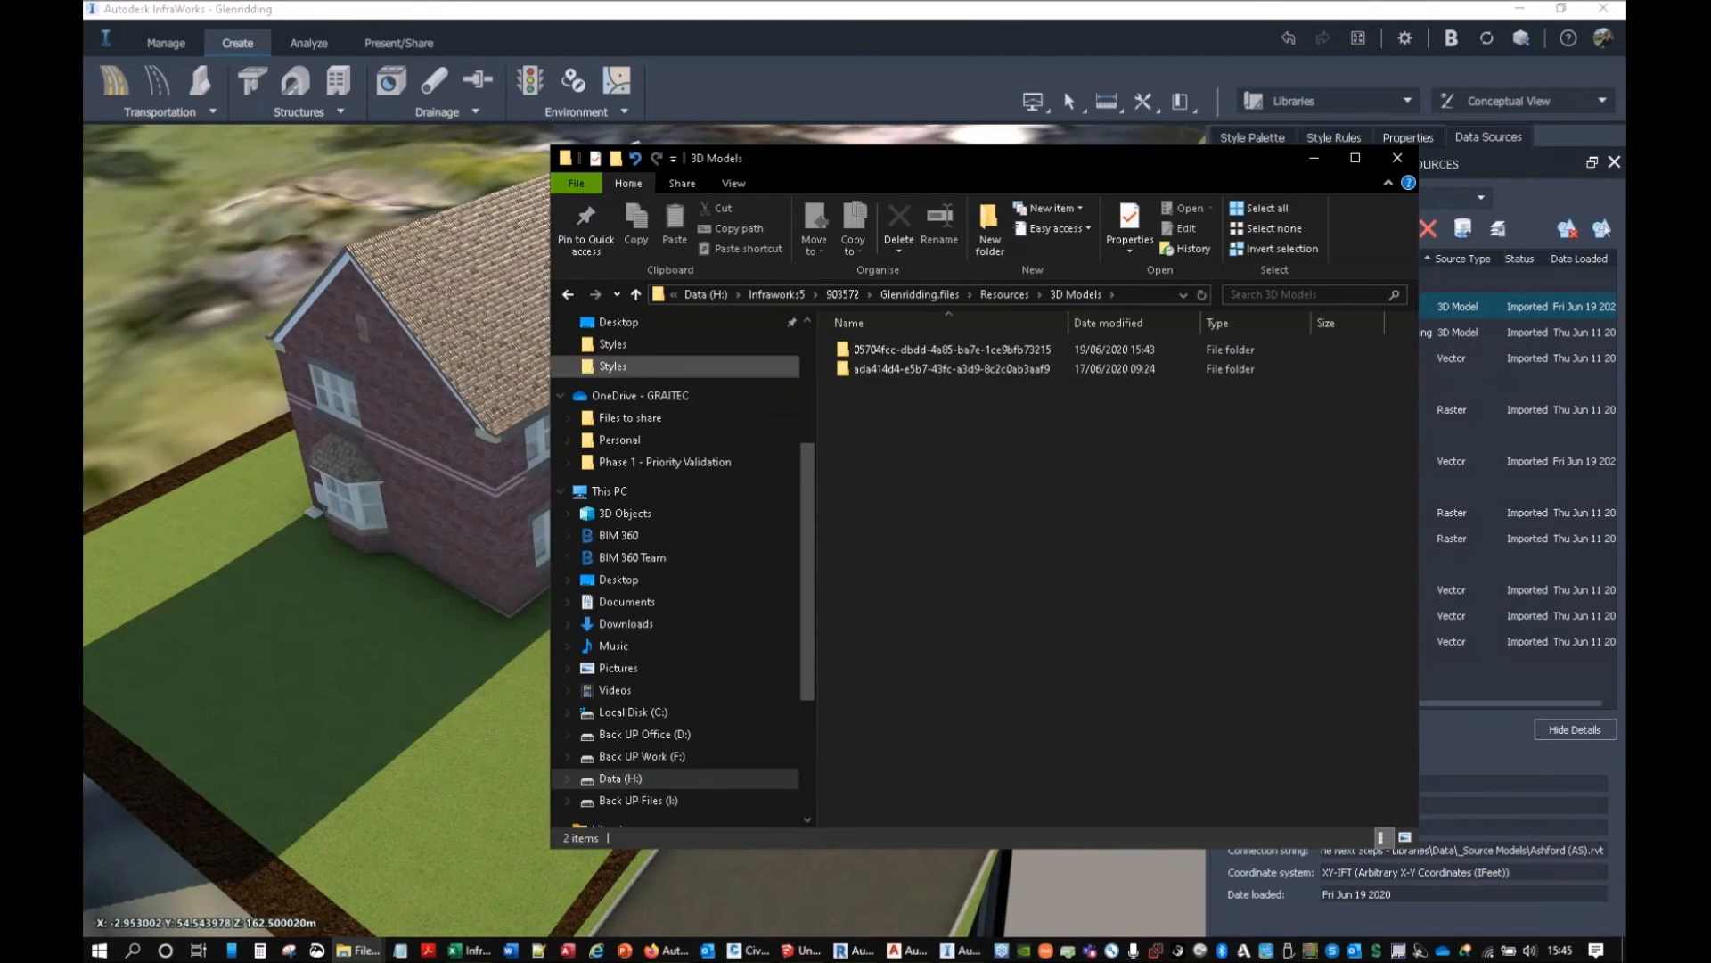
{"action": "left_click", "coordinate": [893, 355]}
{"action": "double_click", "coordinate": [893, 354]}
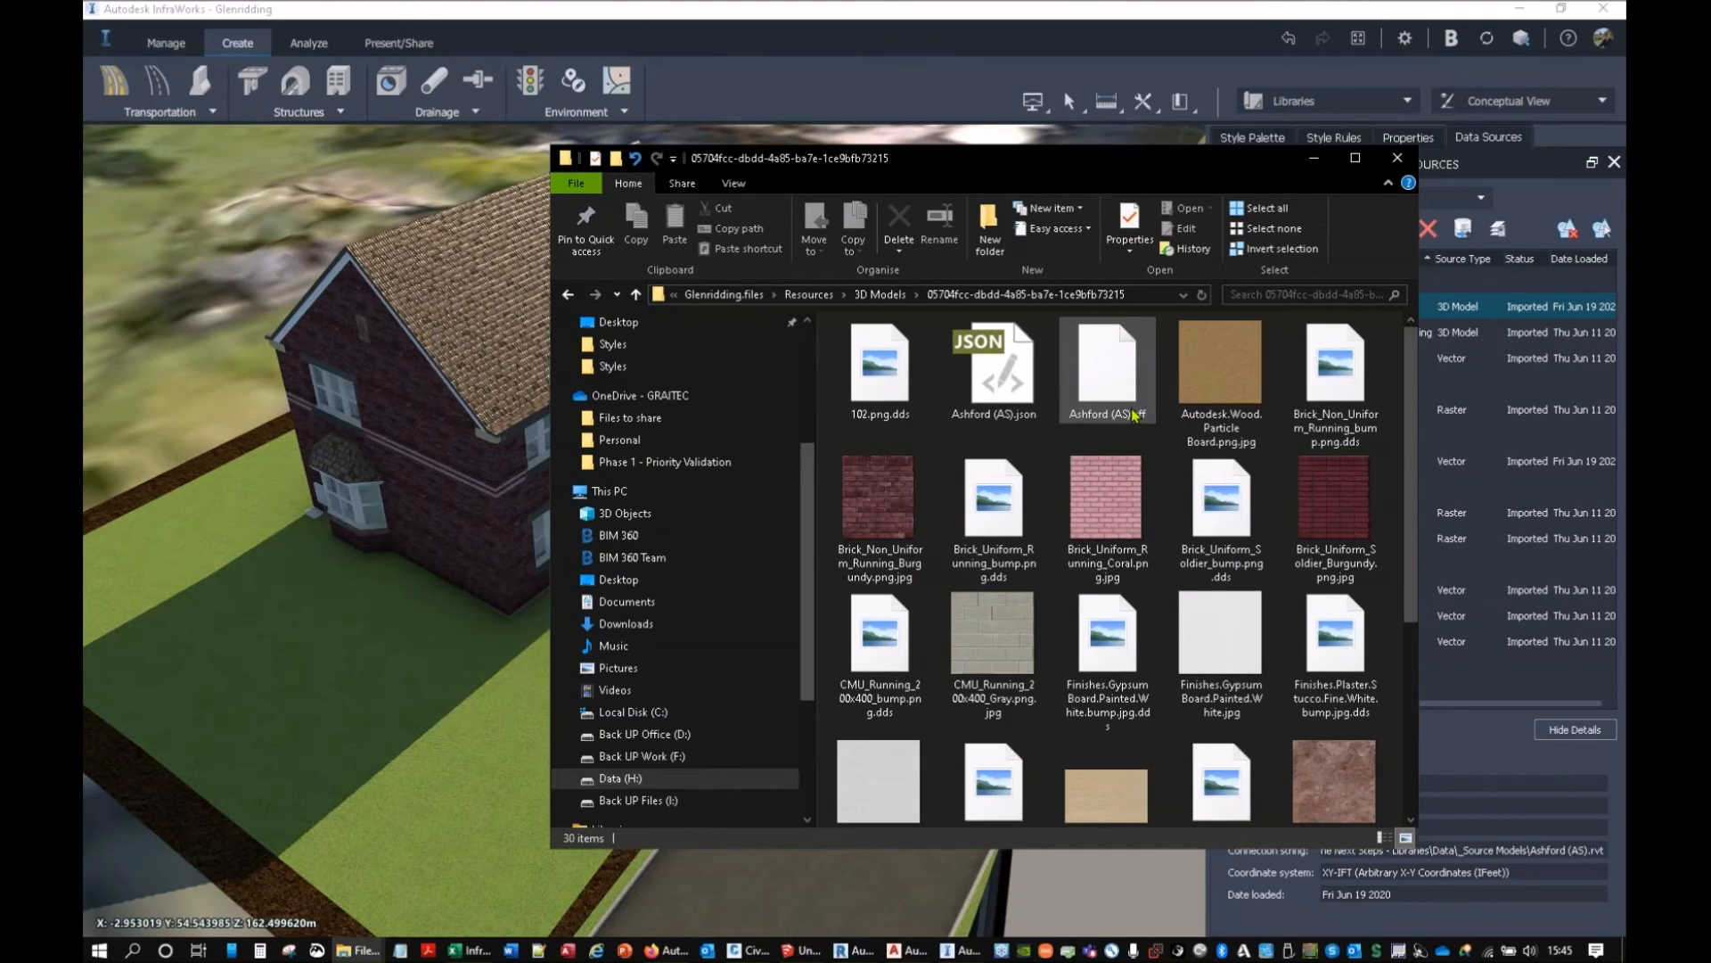
Copy the 05704fcc folder from the project's 3D Models folder into the webinar's Data > Models folder.
{"action": "left_click", "coordinate": [885, 294]}
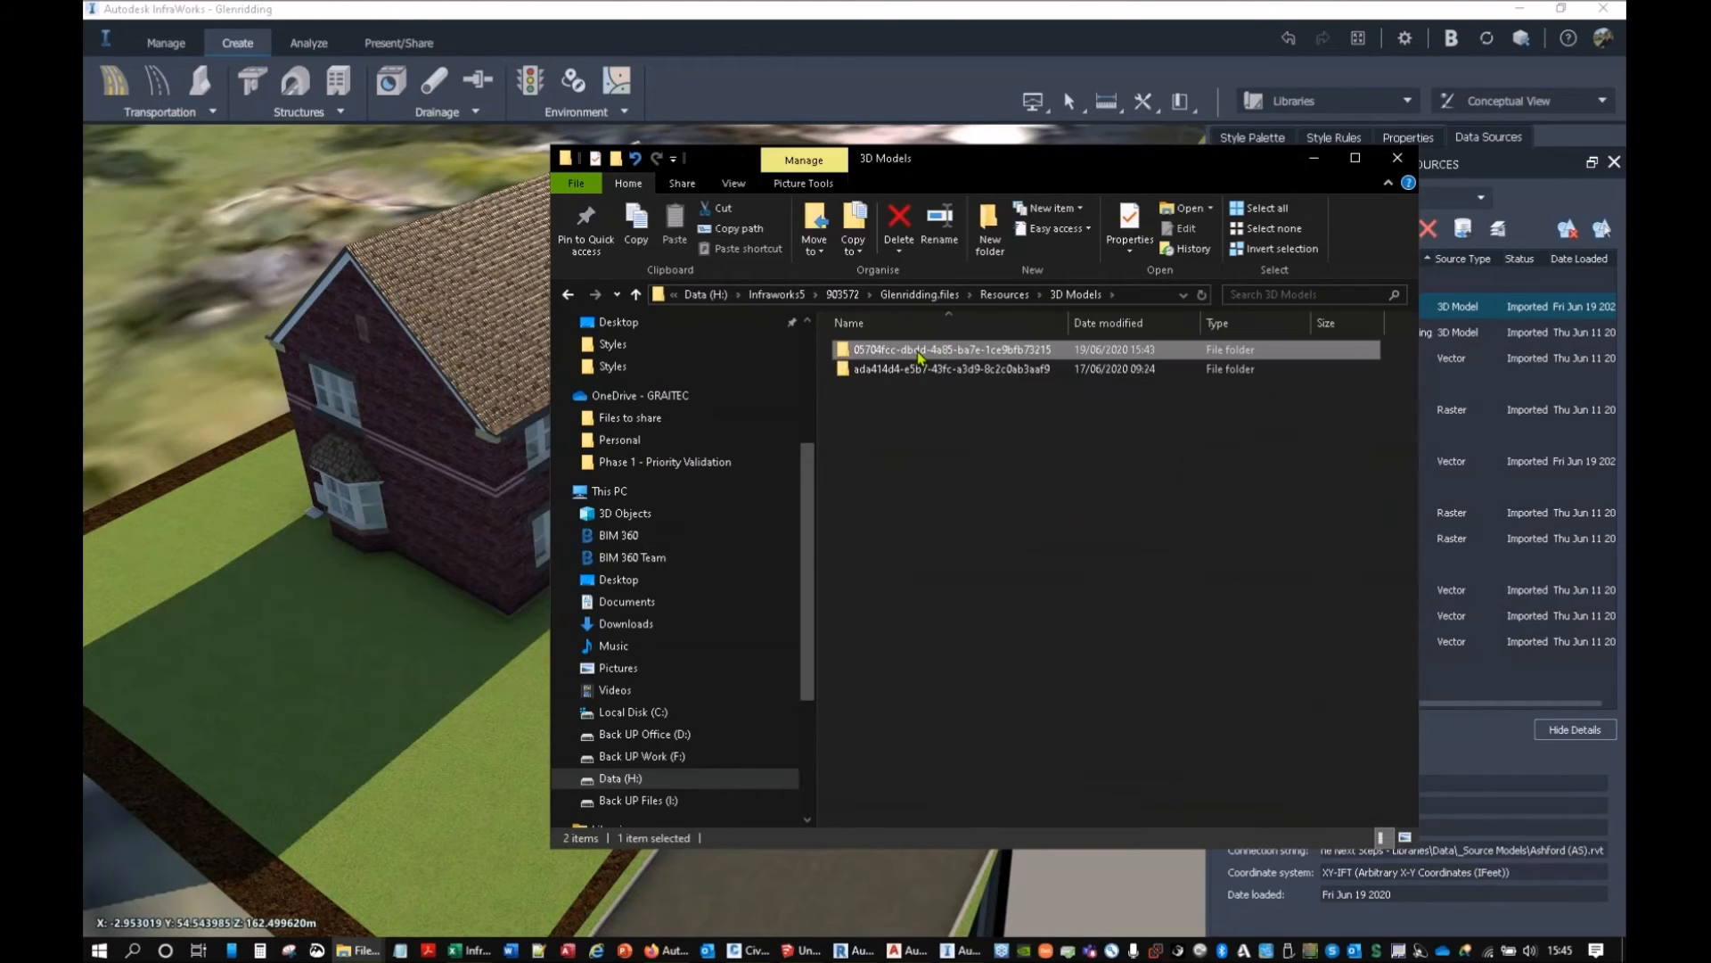
{"action": "right_click", "coordinate": [920, 357]}
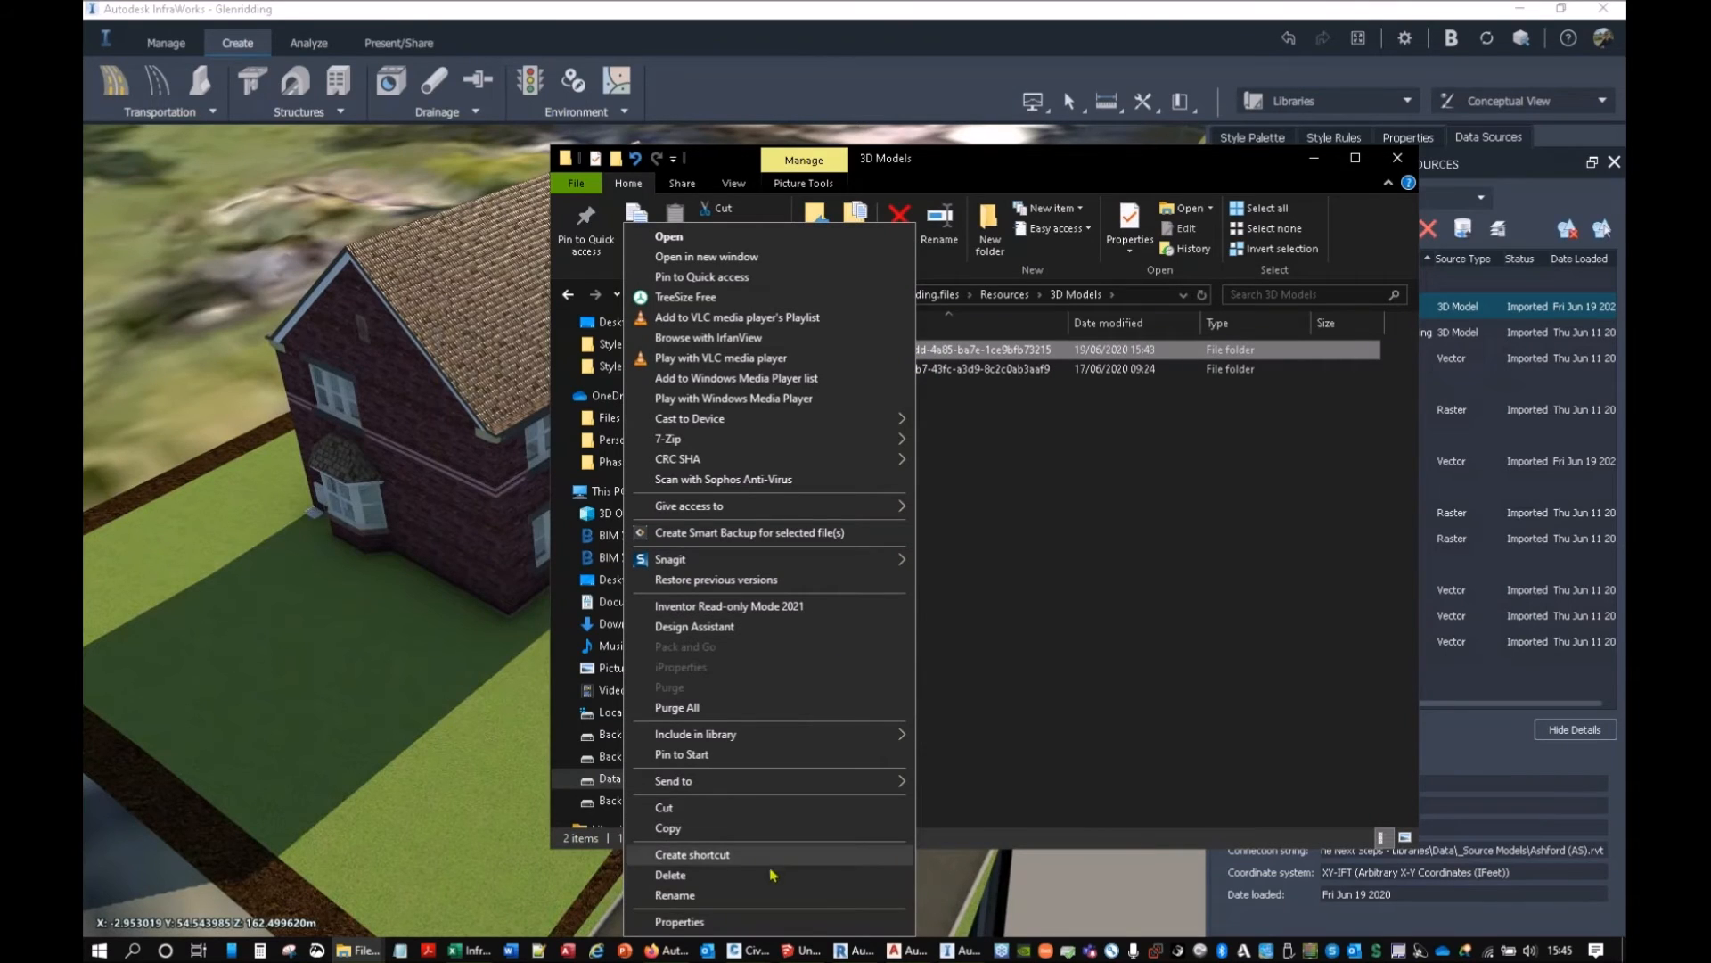
{"action": "left_click", "coordinate": [756, 828]}
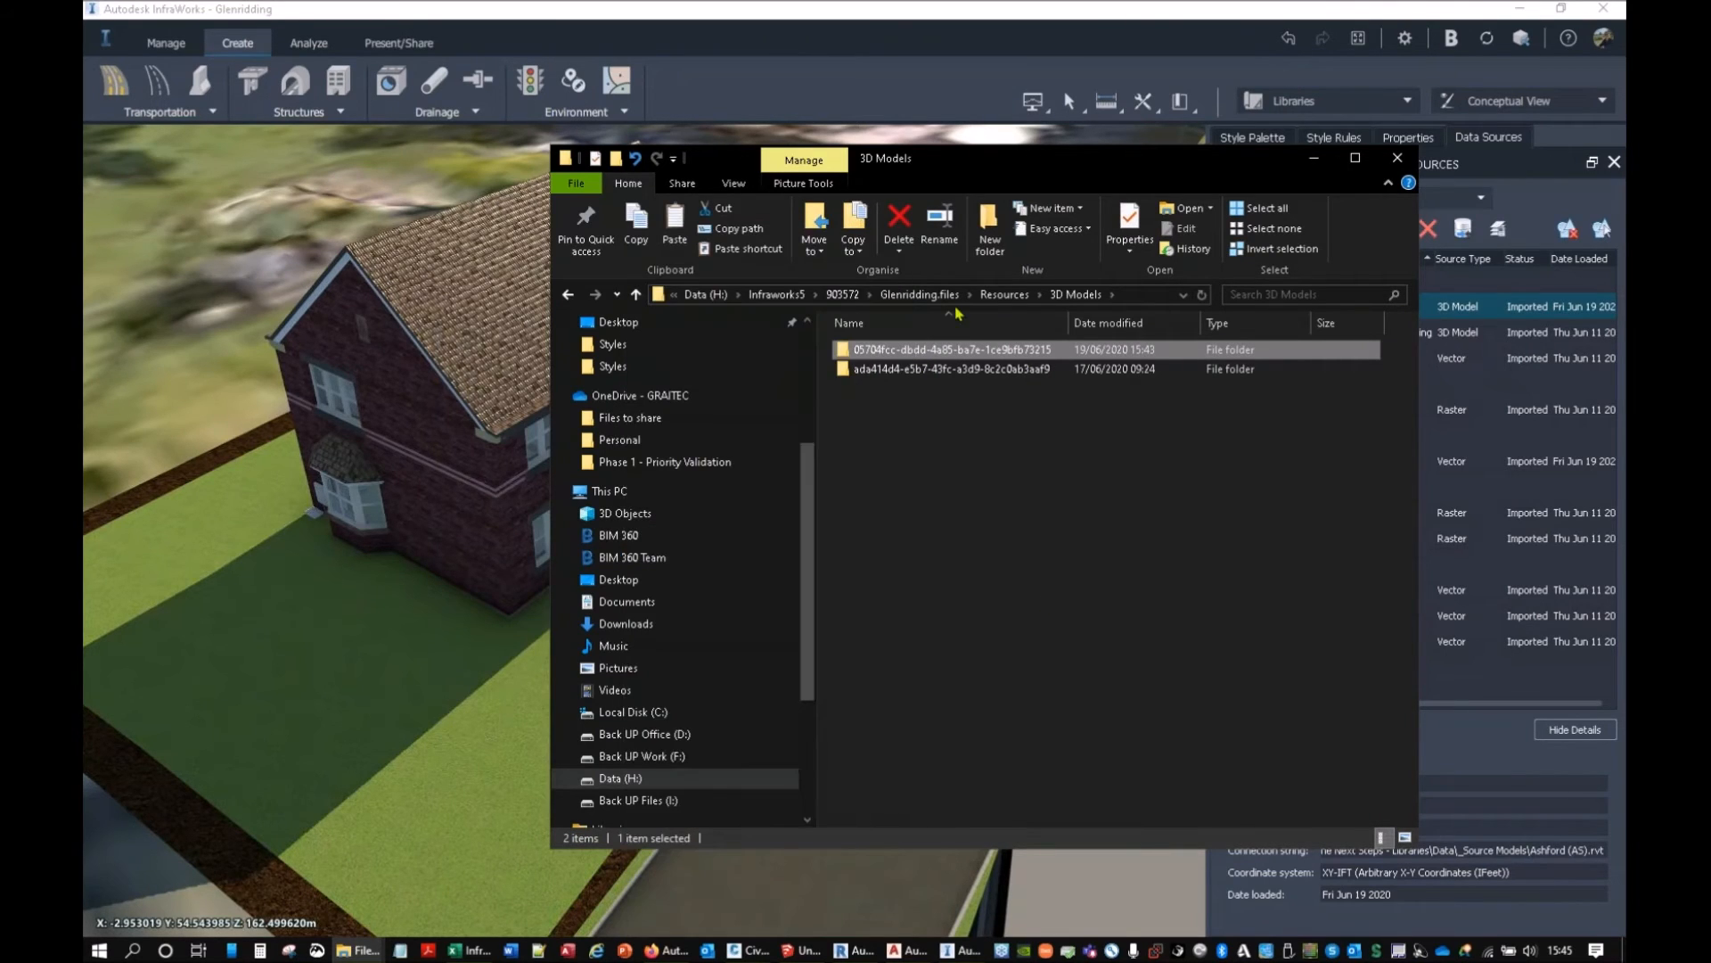
{"action": "mouse_move", "coordinate": [357, 950]}
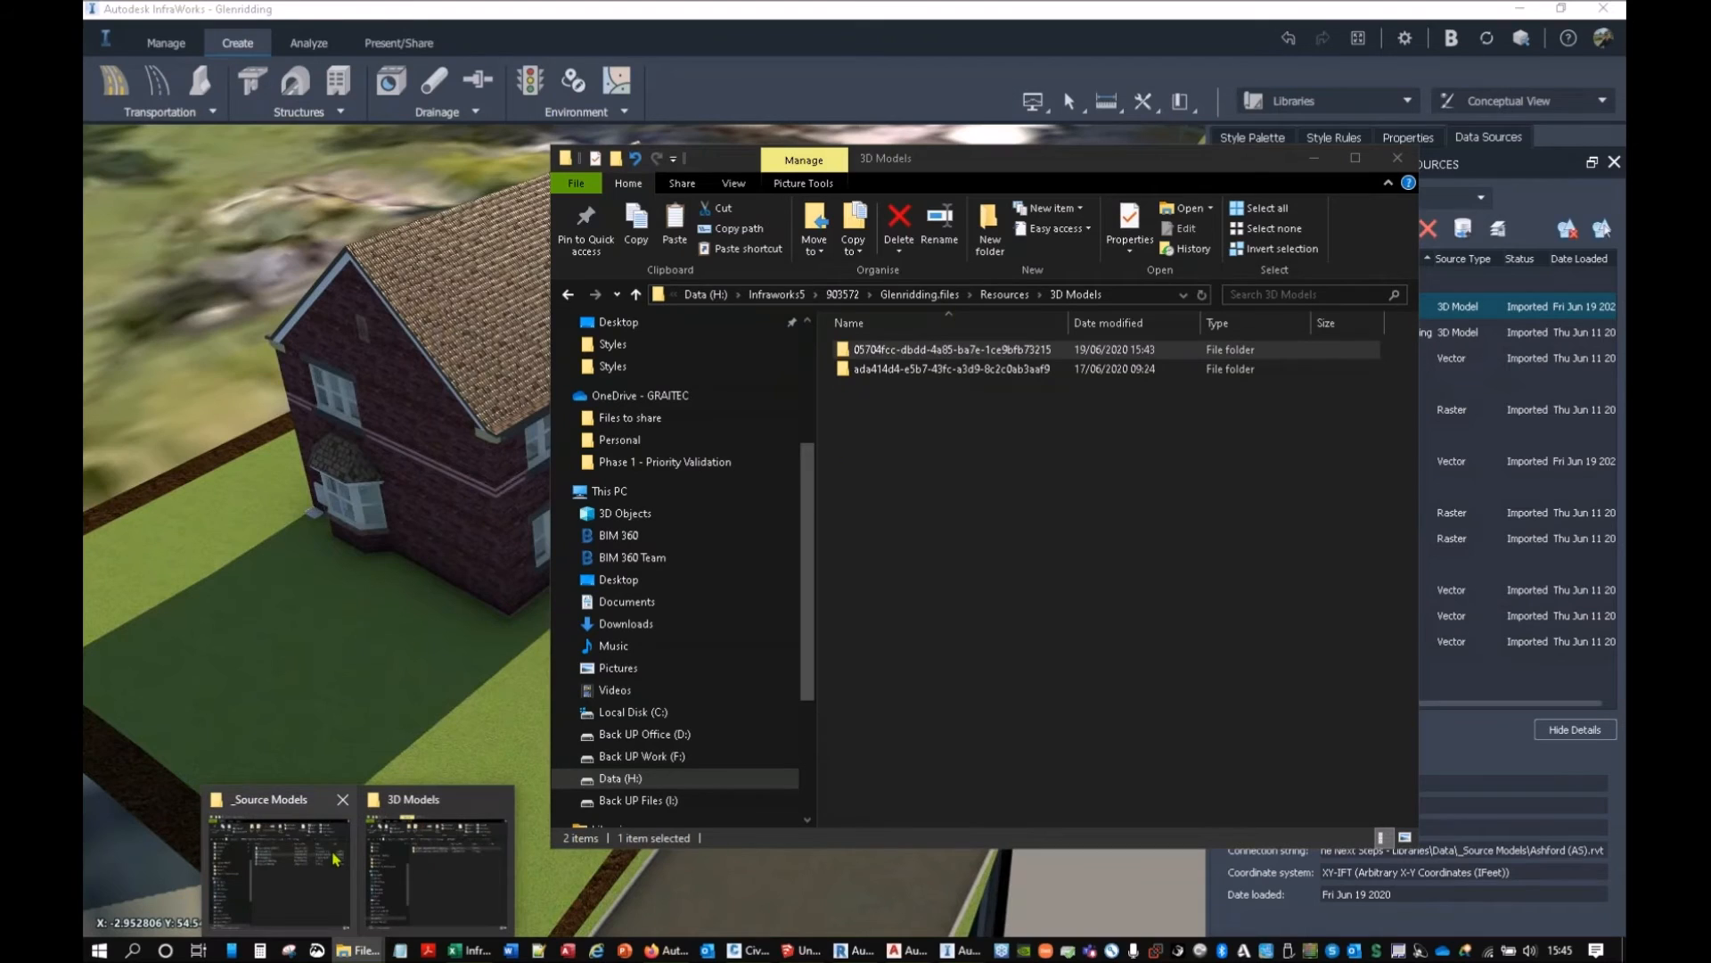
{"action": "left_click", "coordinate": [293, 859]}
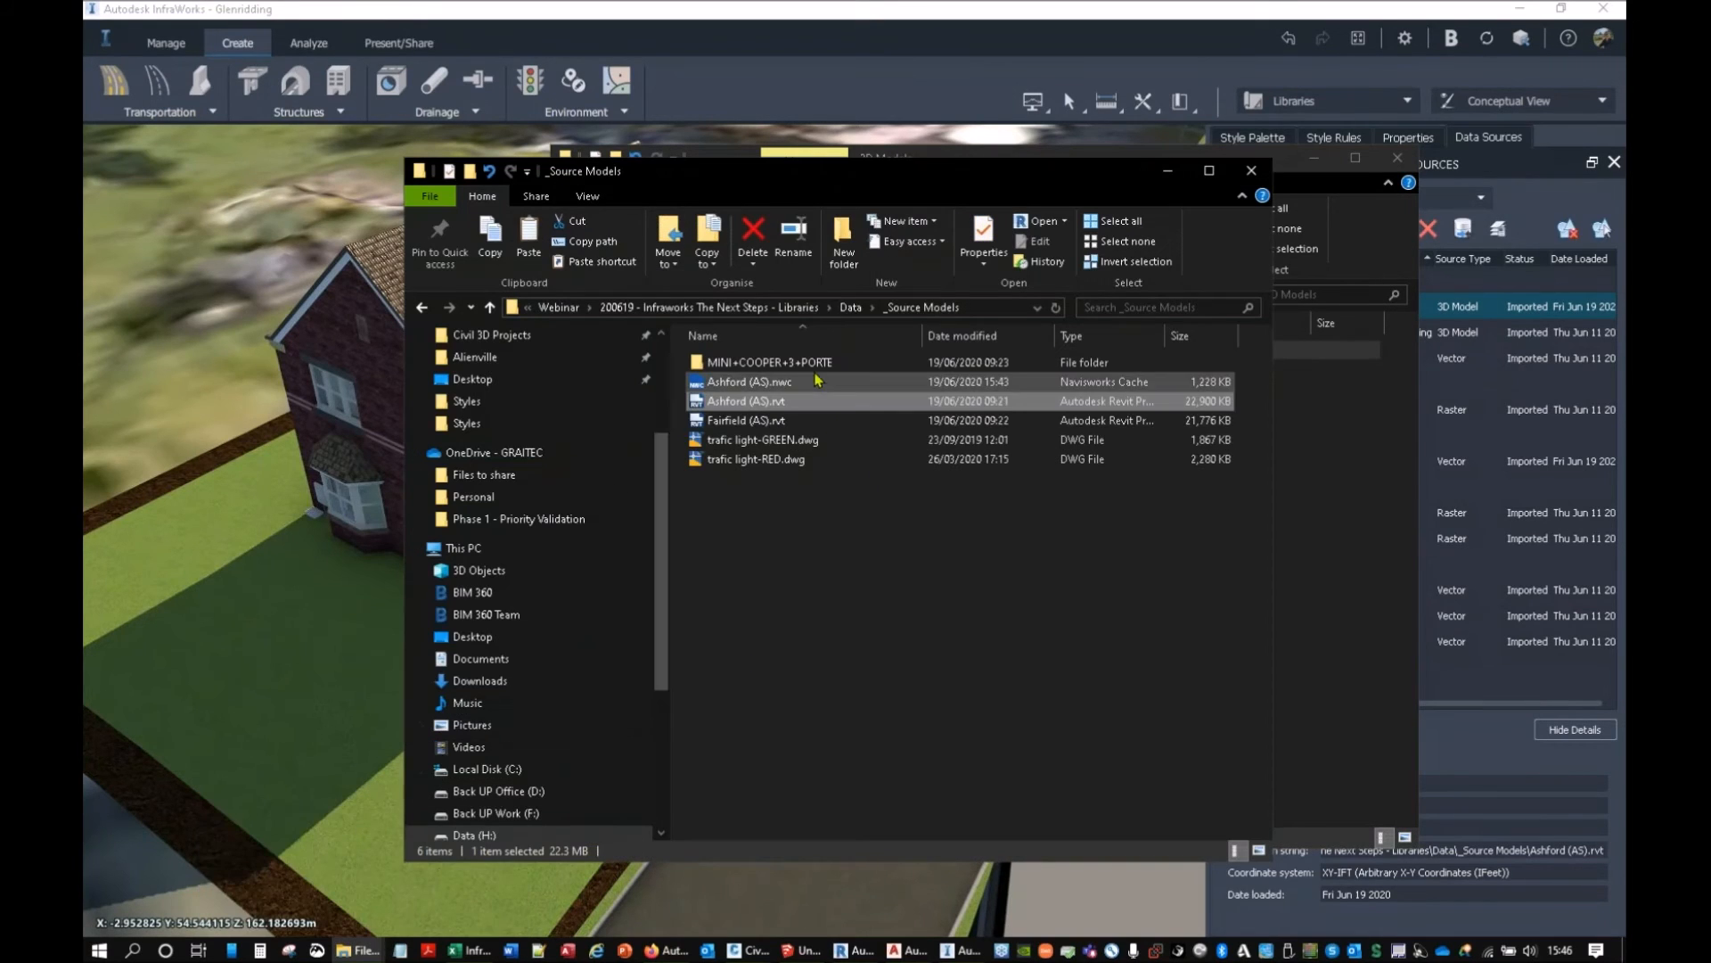
{"action": "left_click", "coordinate": [851, 307]}
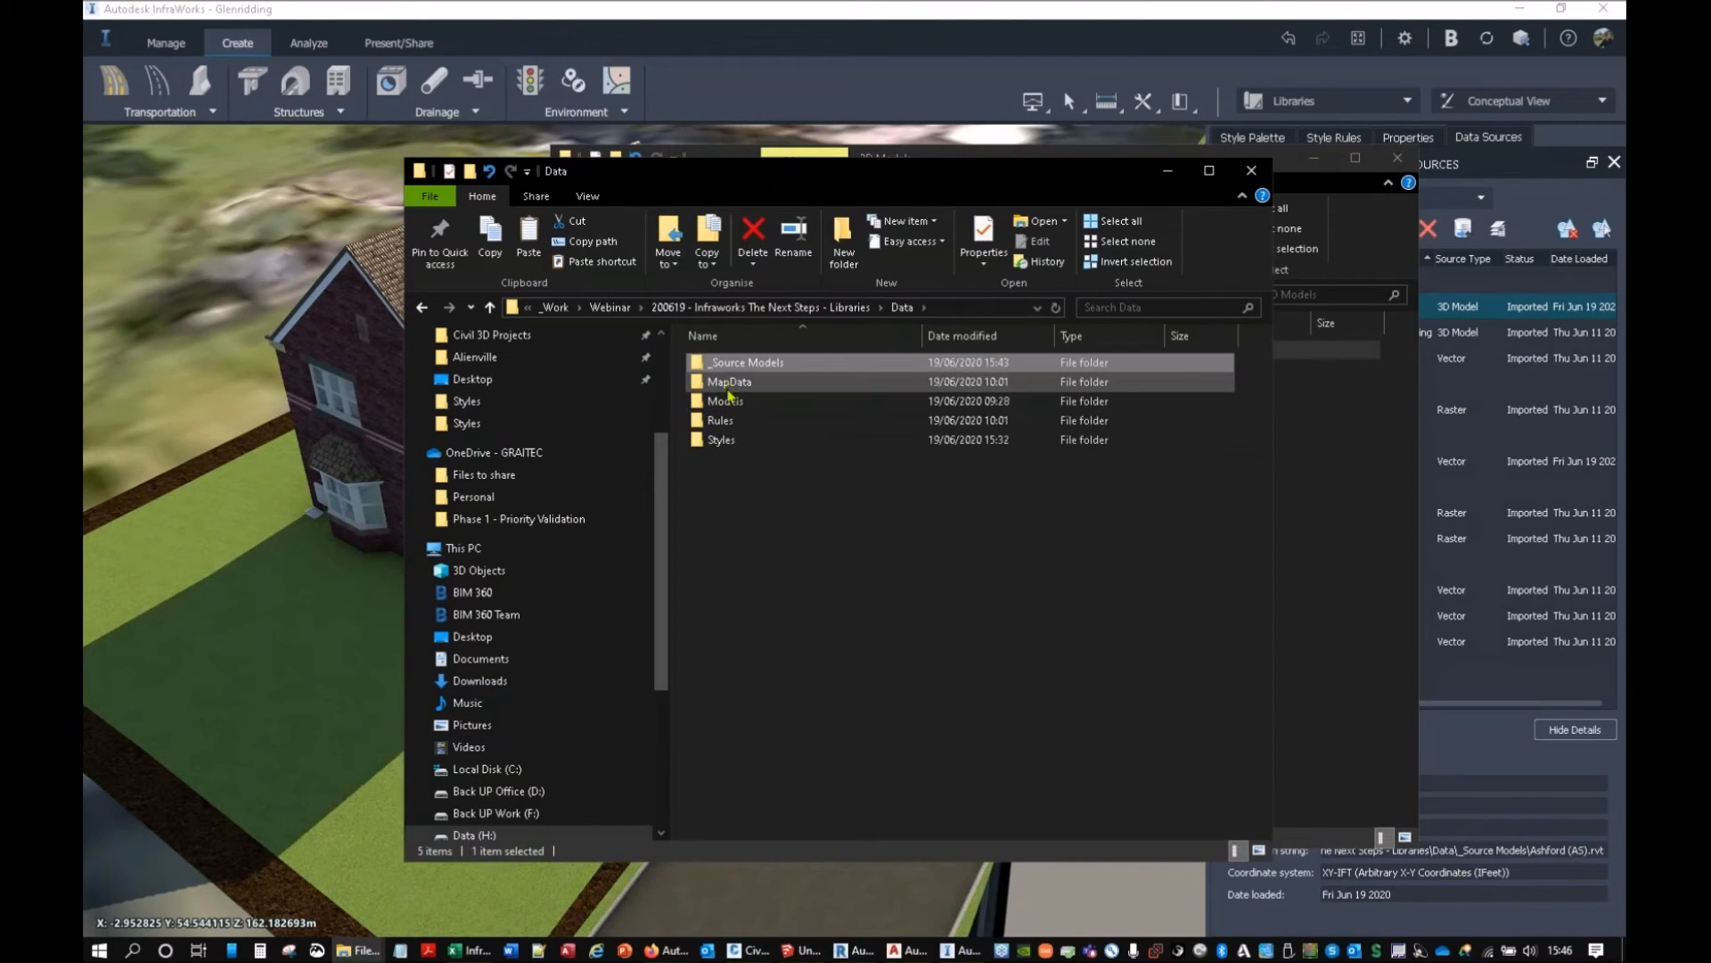
{"action": "double_click", "coordinate": [731, 401]}
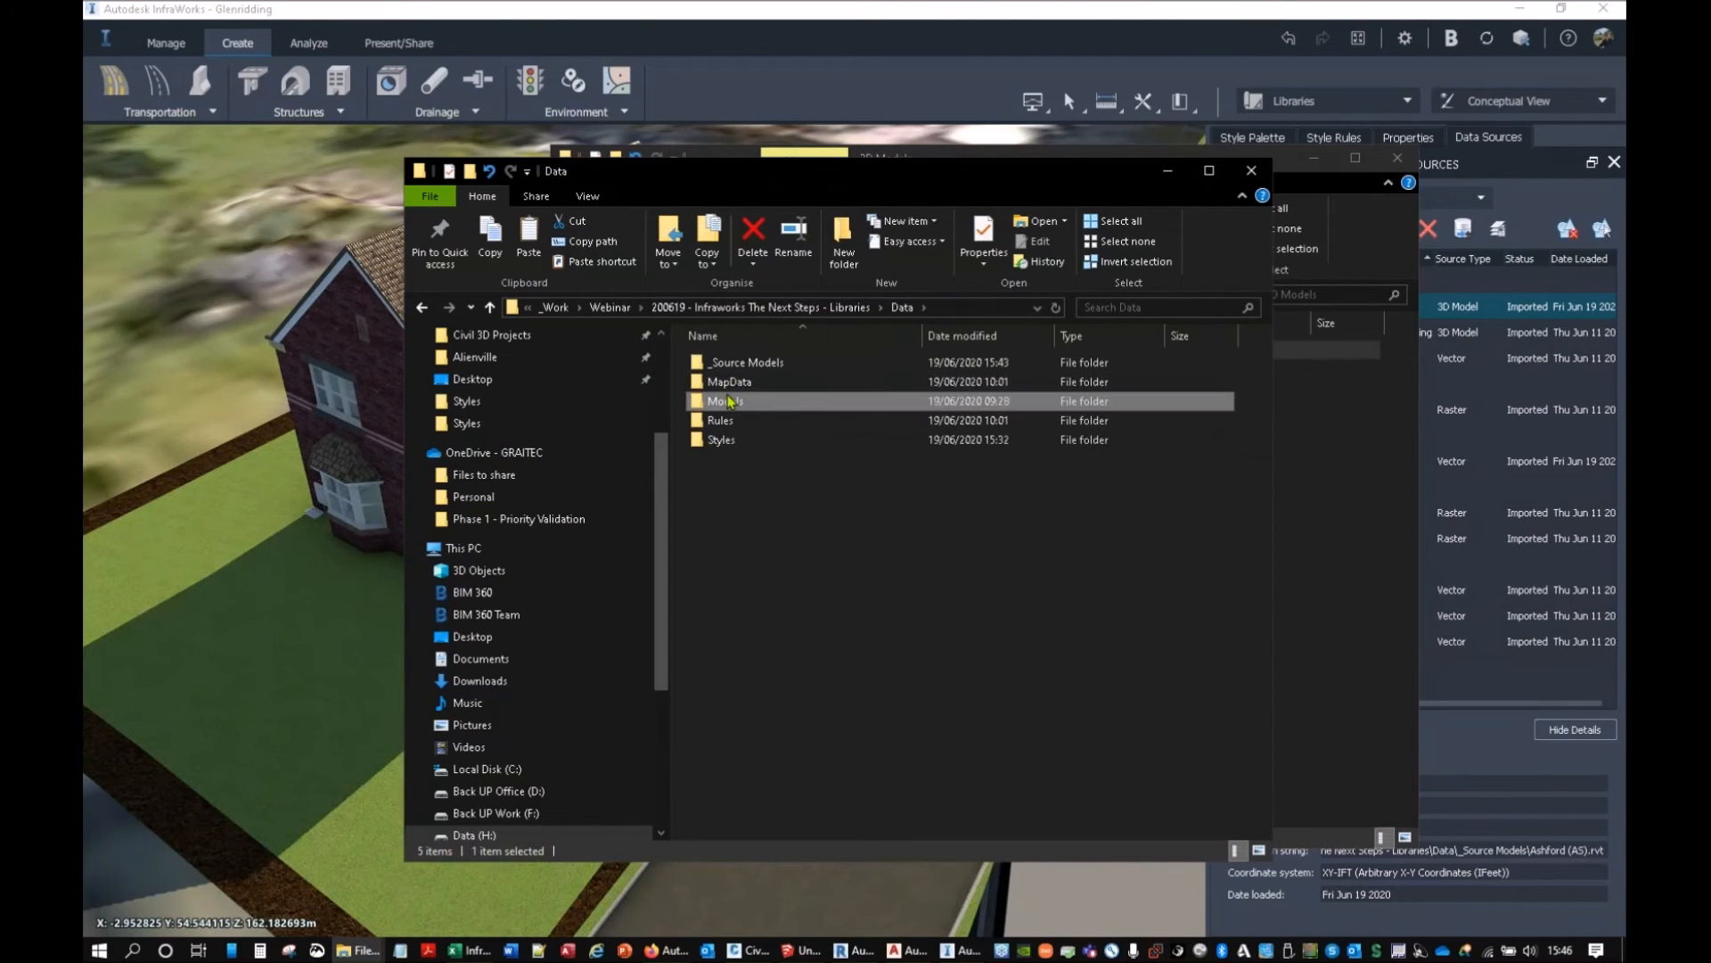
{"action": "right_click", "coordinate": [807, 463]}
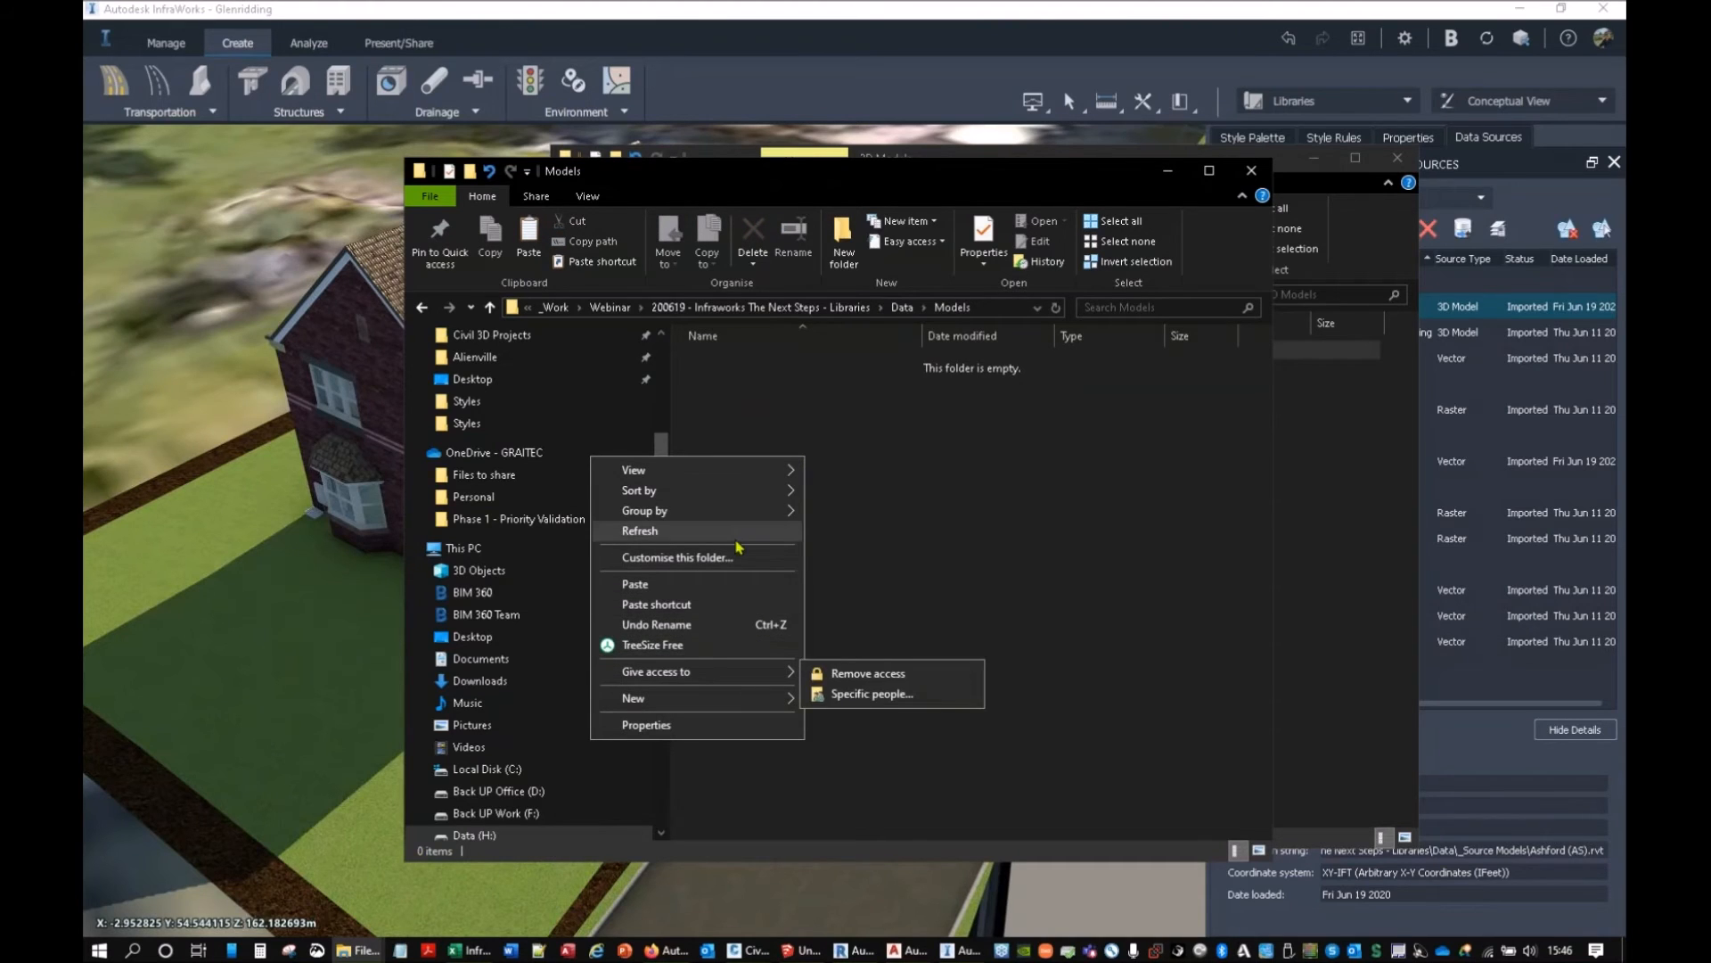
{"action": "left_click", "coordinate": [736, 584]}
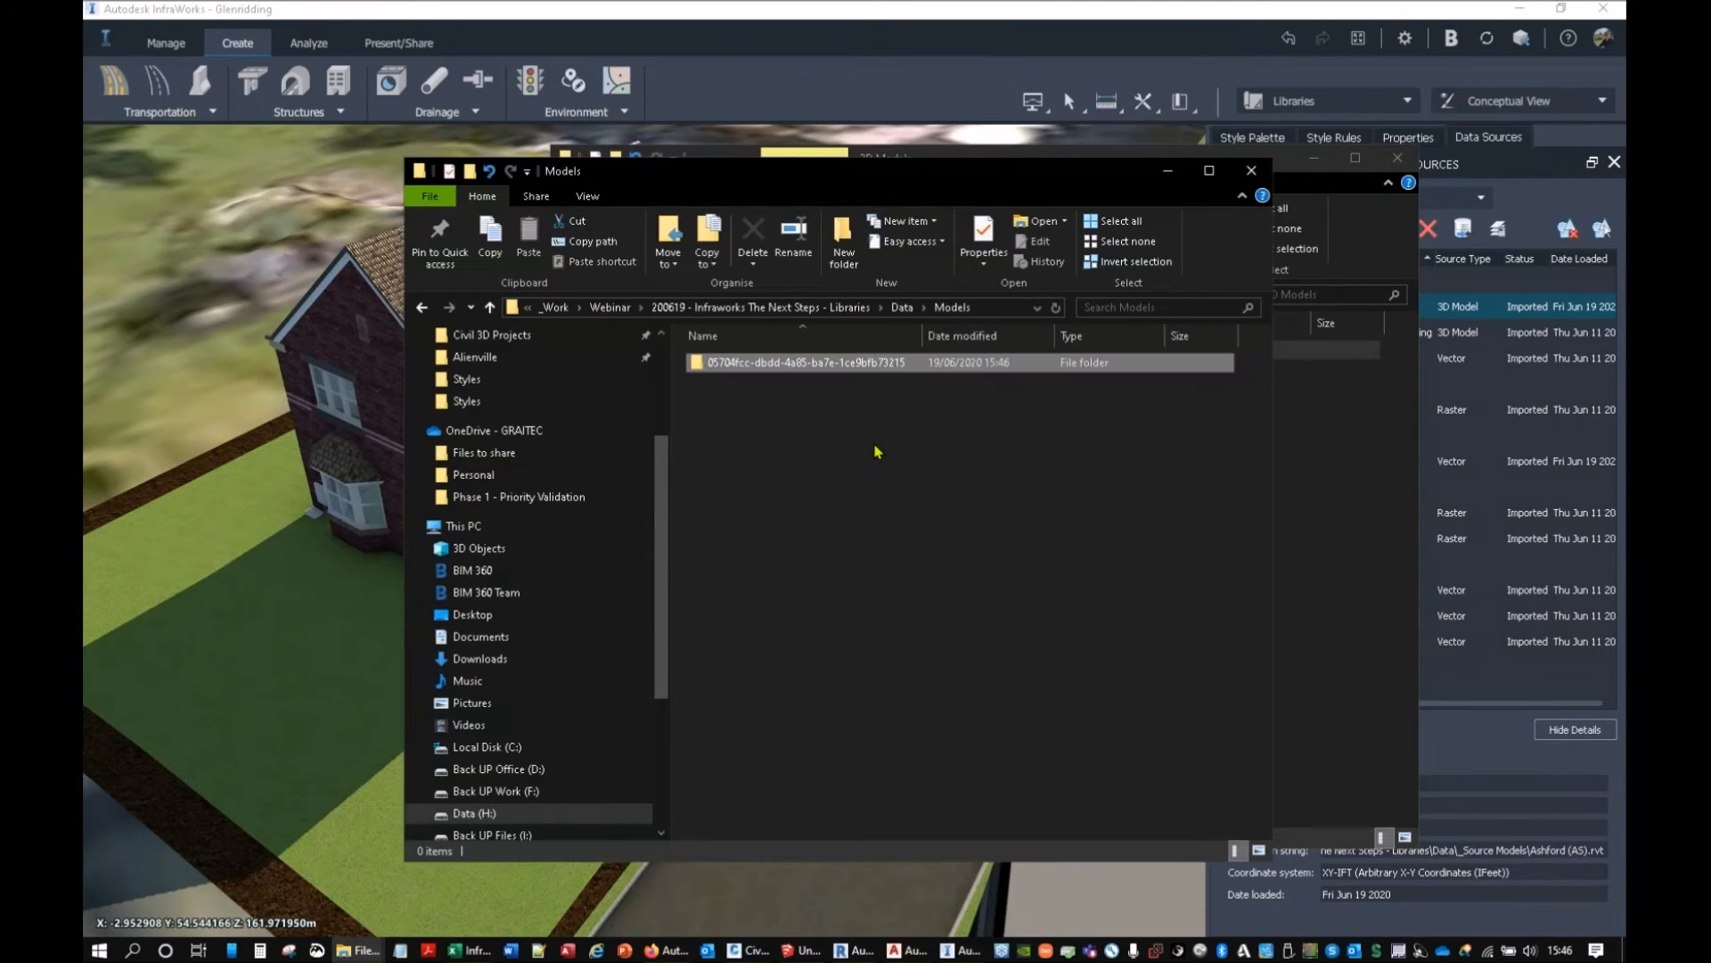
Rename the pasted model folder as "ASHFORD - House".
{"action": "left_click", "coordinate": [808, 363]}
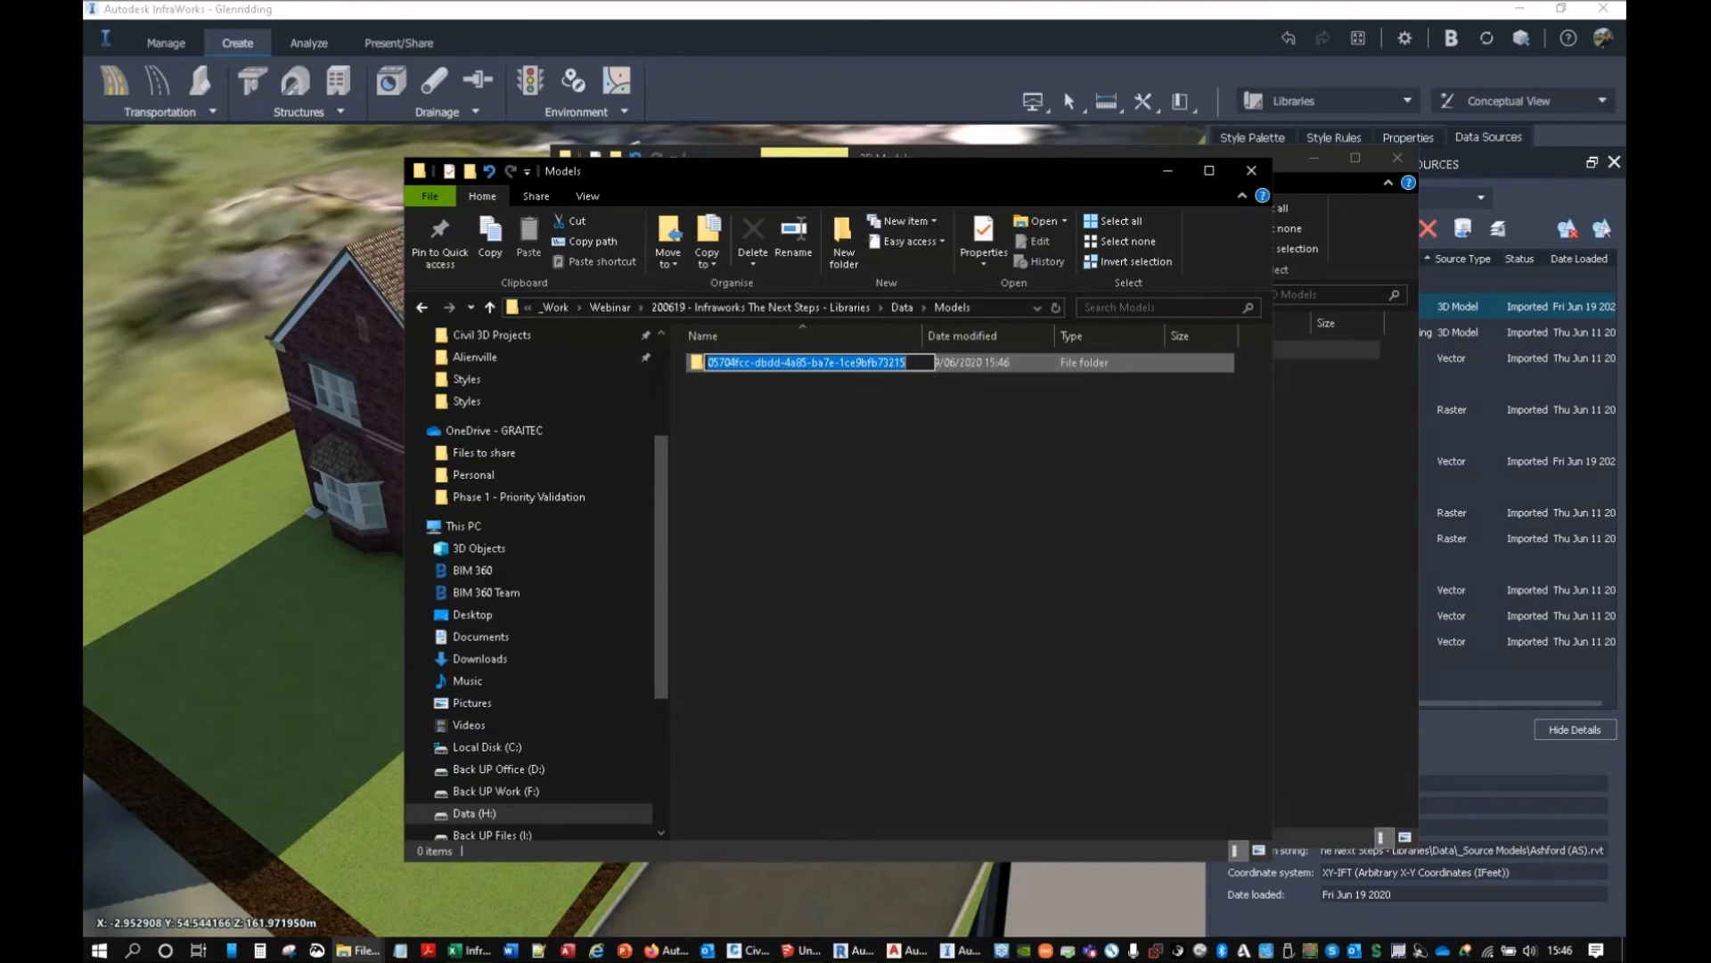
{"action": "left_click", "coordinate": [809, 362]}
{"action": "type", "text": "ASHFORD"}
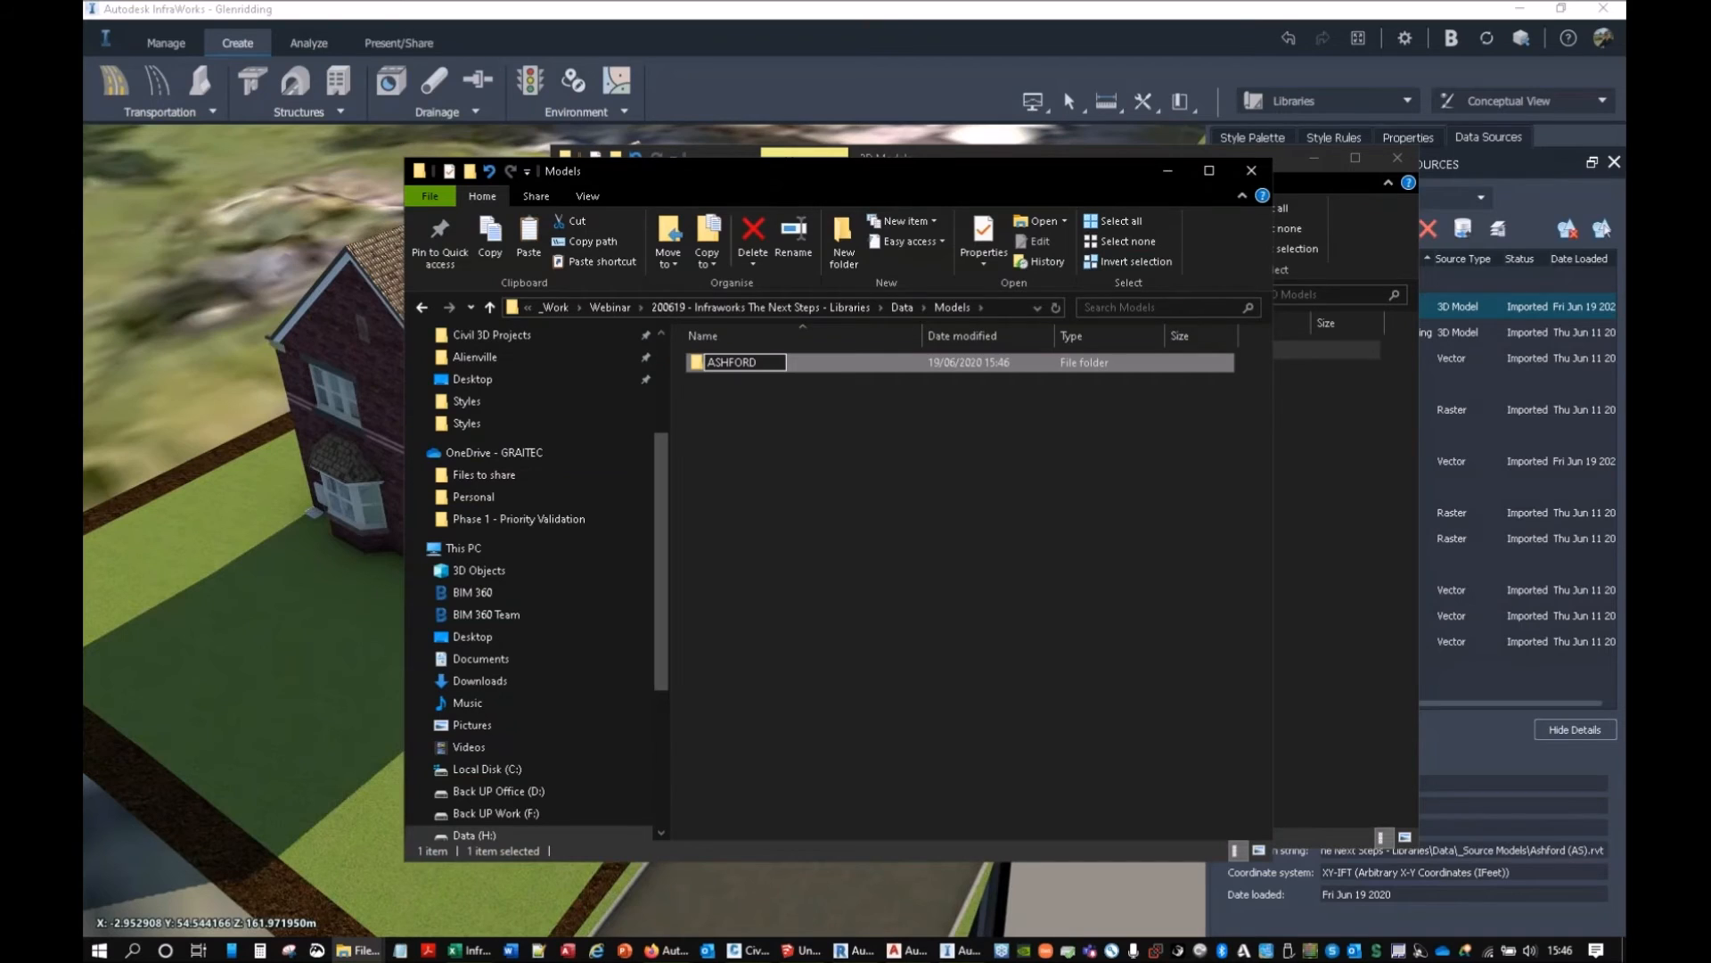
{"action": "type", "text": " - House"}
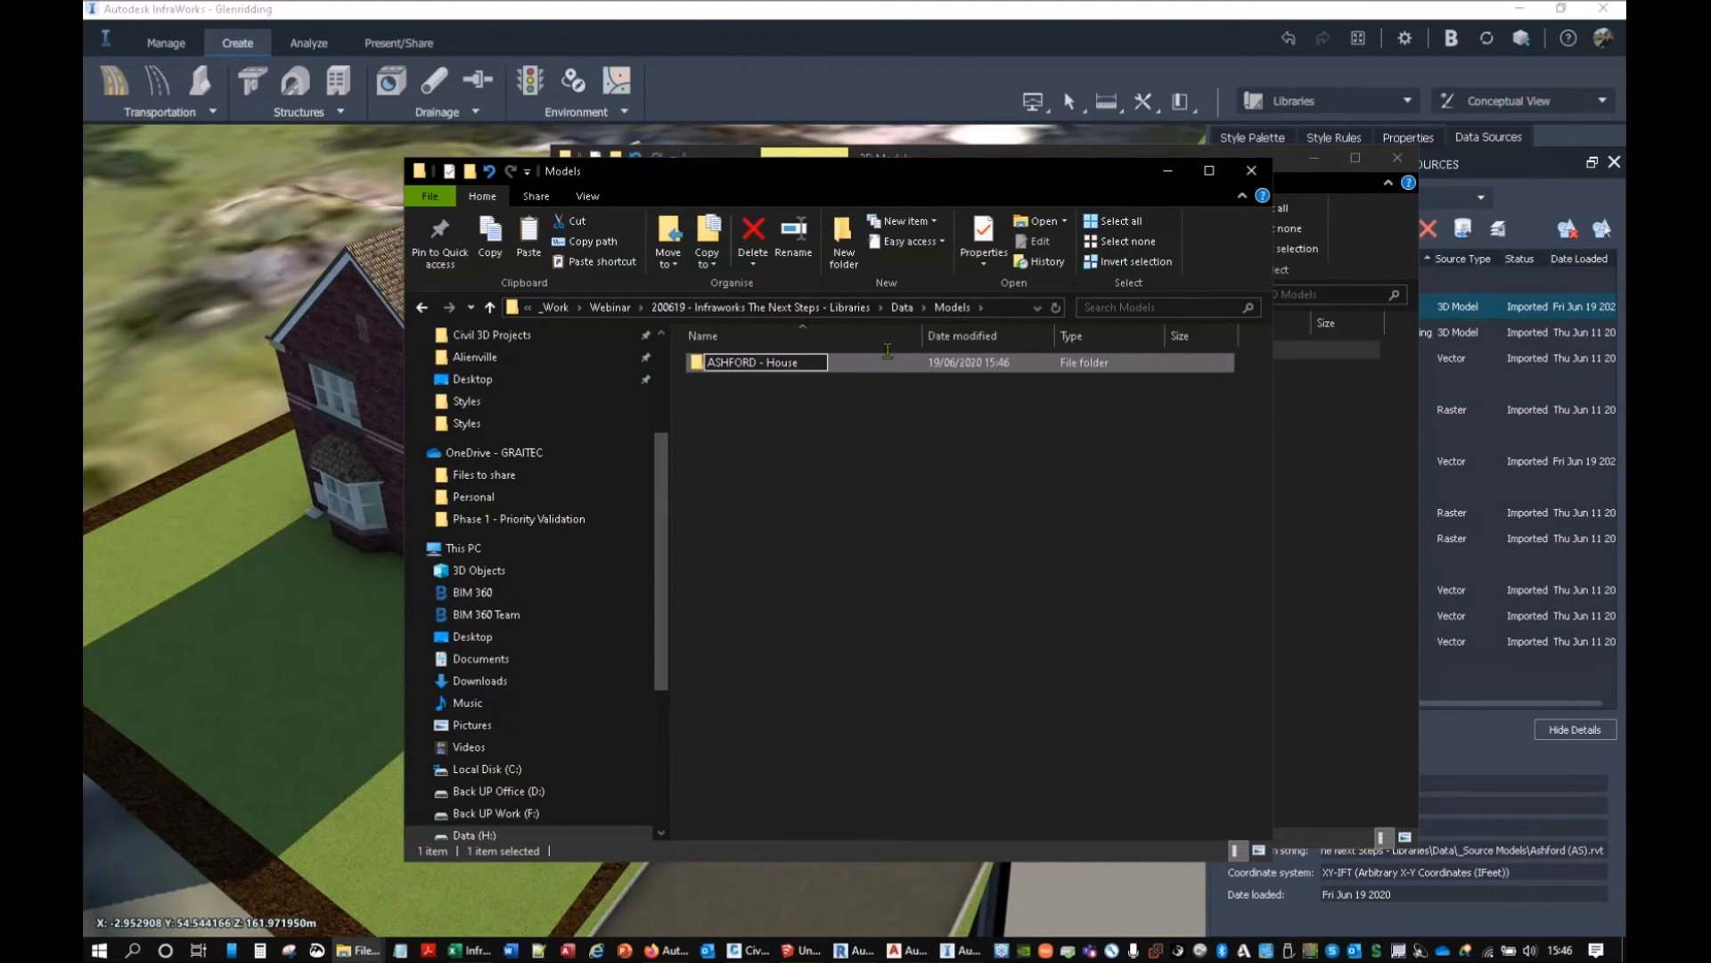
{"action": "key", "text": "Return"}
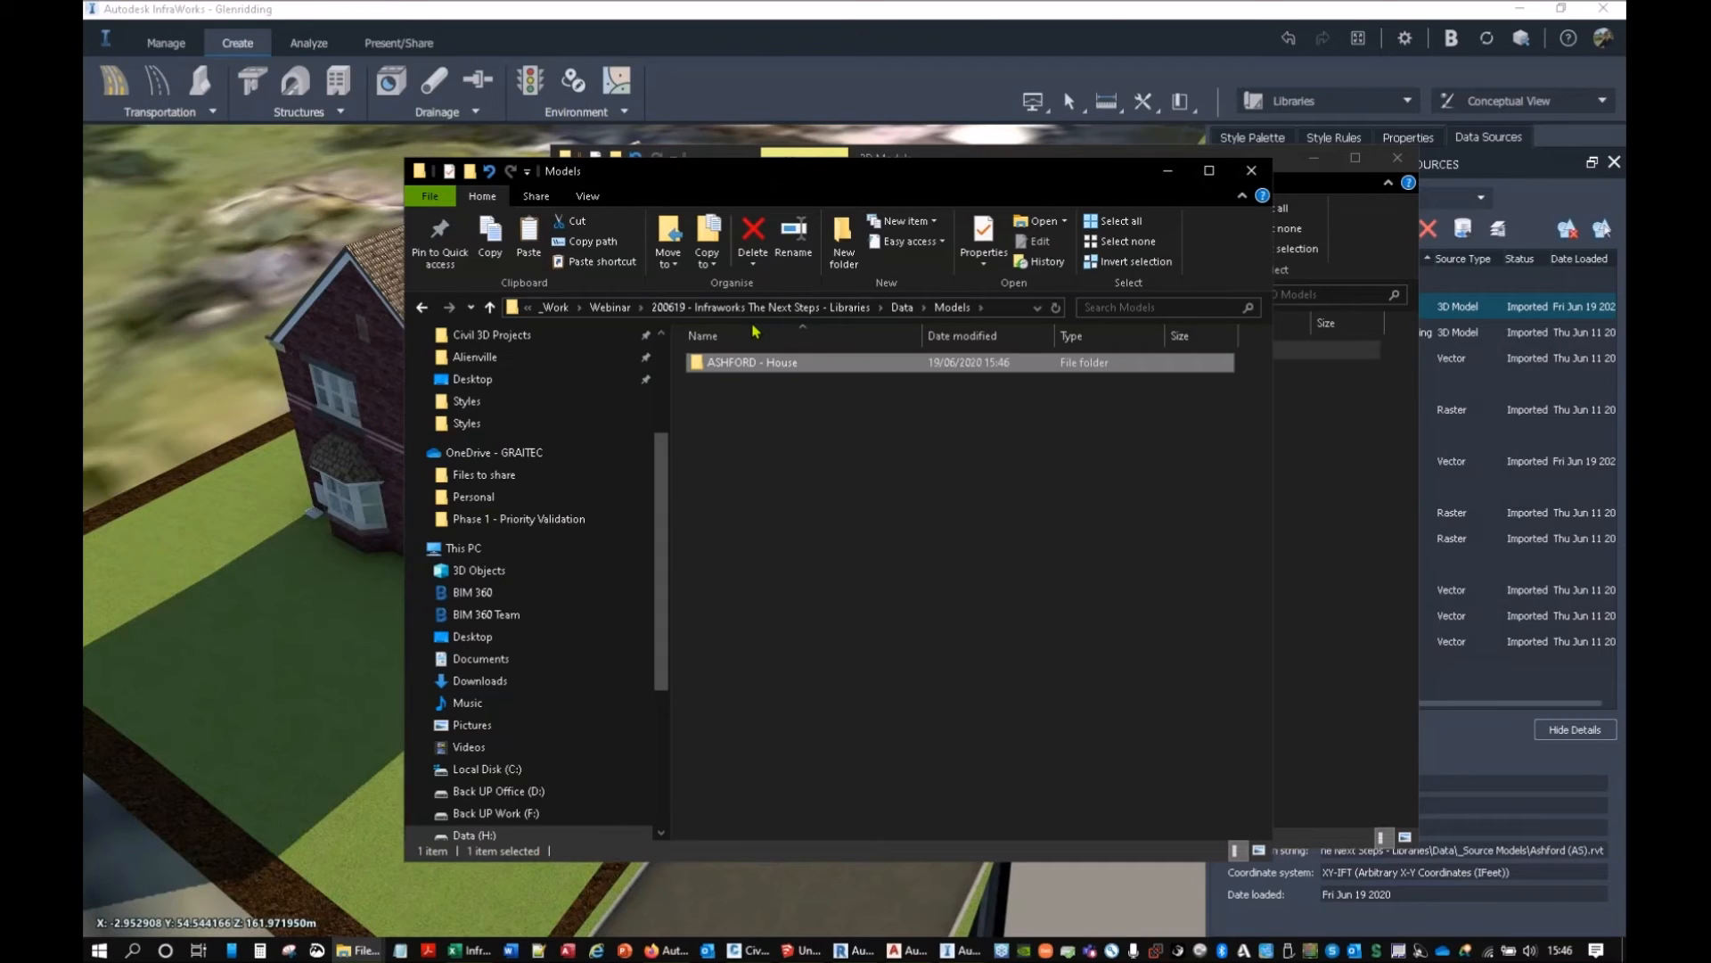
Switch back to InfraWorks and add a catalog named "UK HOUSES" at the root of the 3D Model styles.
{"action": "left_click", "coordinate": [1487, 138]}
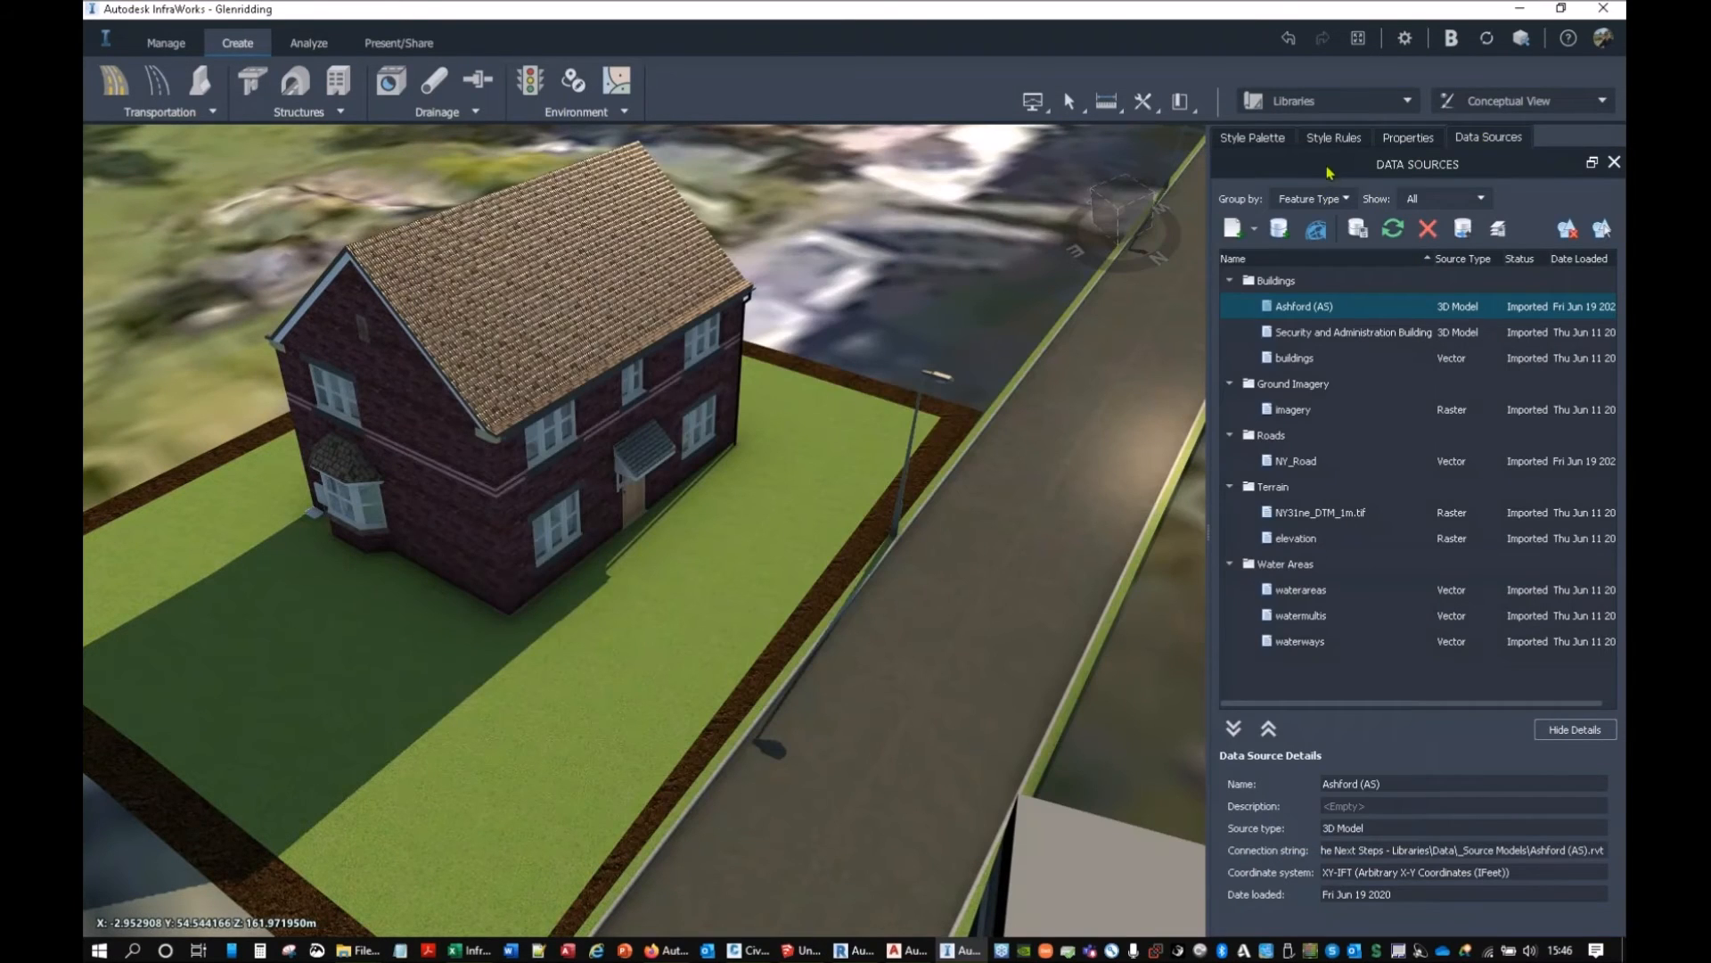
{"action": "left_click", "coordinate": [1262, 138]}
{"action": "scroll", "coordinate": [1239, 374], "scroll_direction": "up", "scroll_amount": 5}
{"action": "left_click", "coordinate": [1235, 453]}
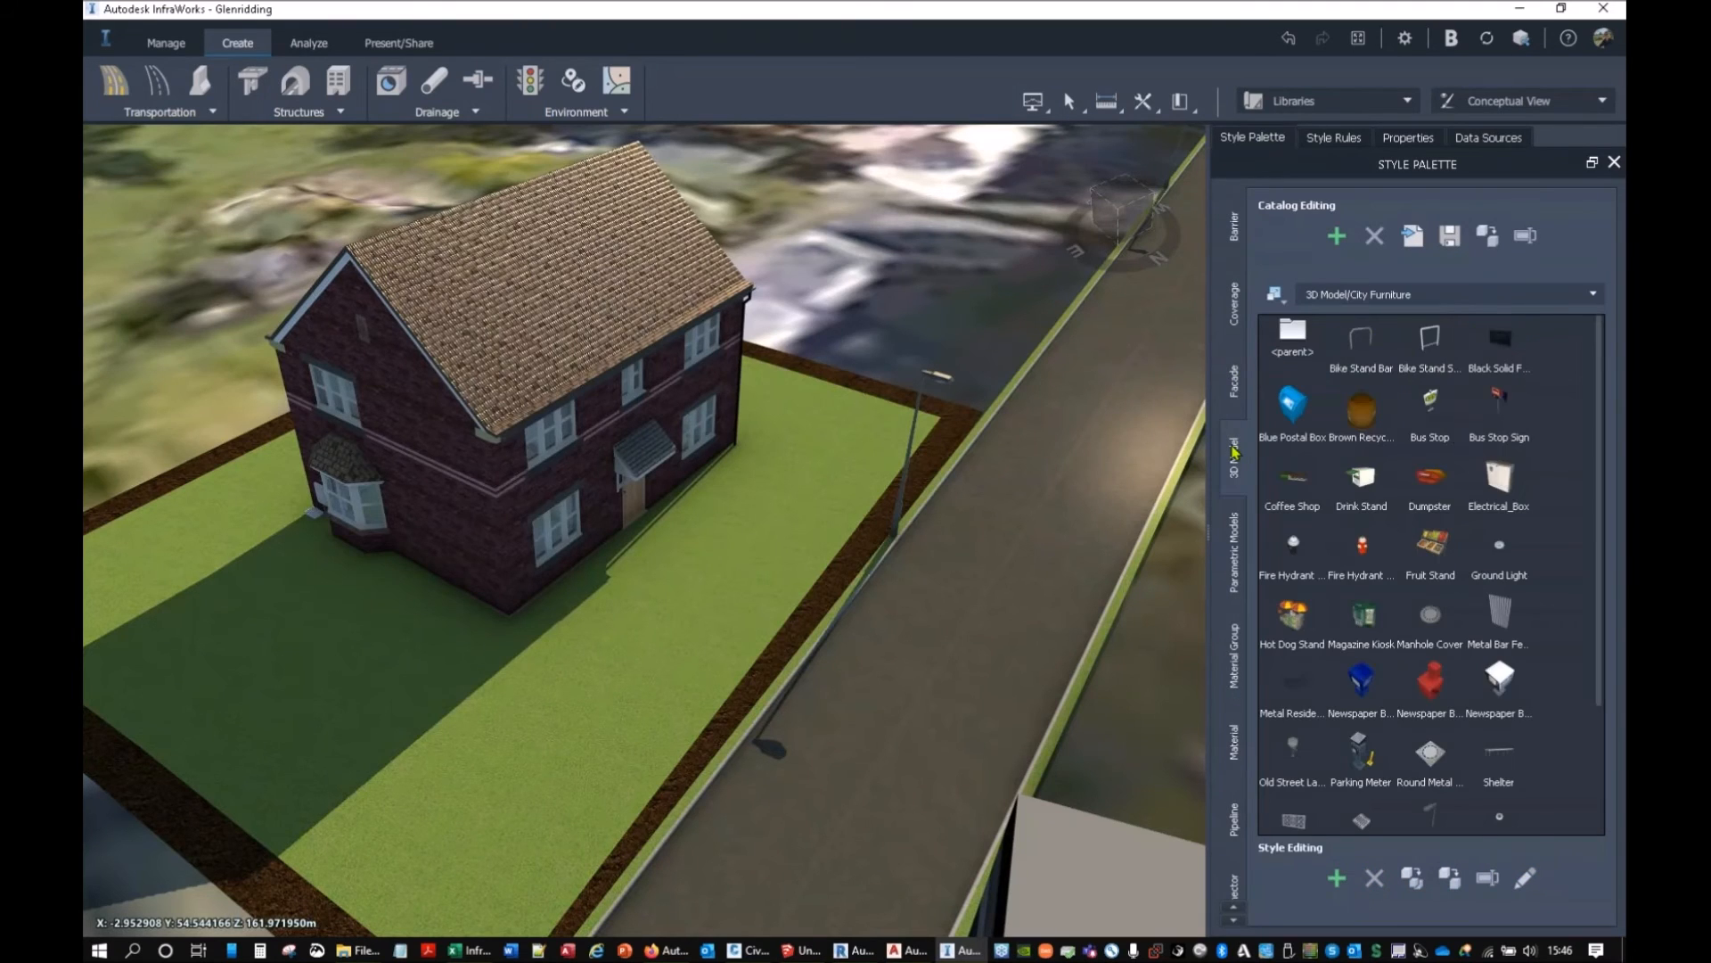
{"action": "double_click", "coordinate": [1292, 343]}
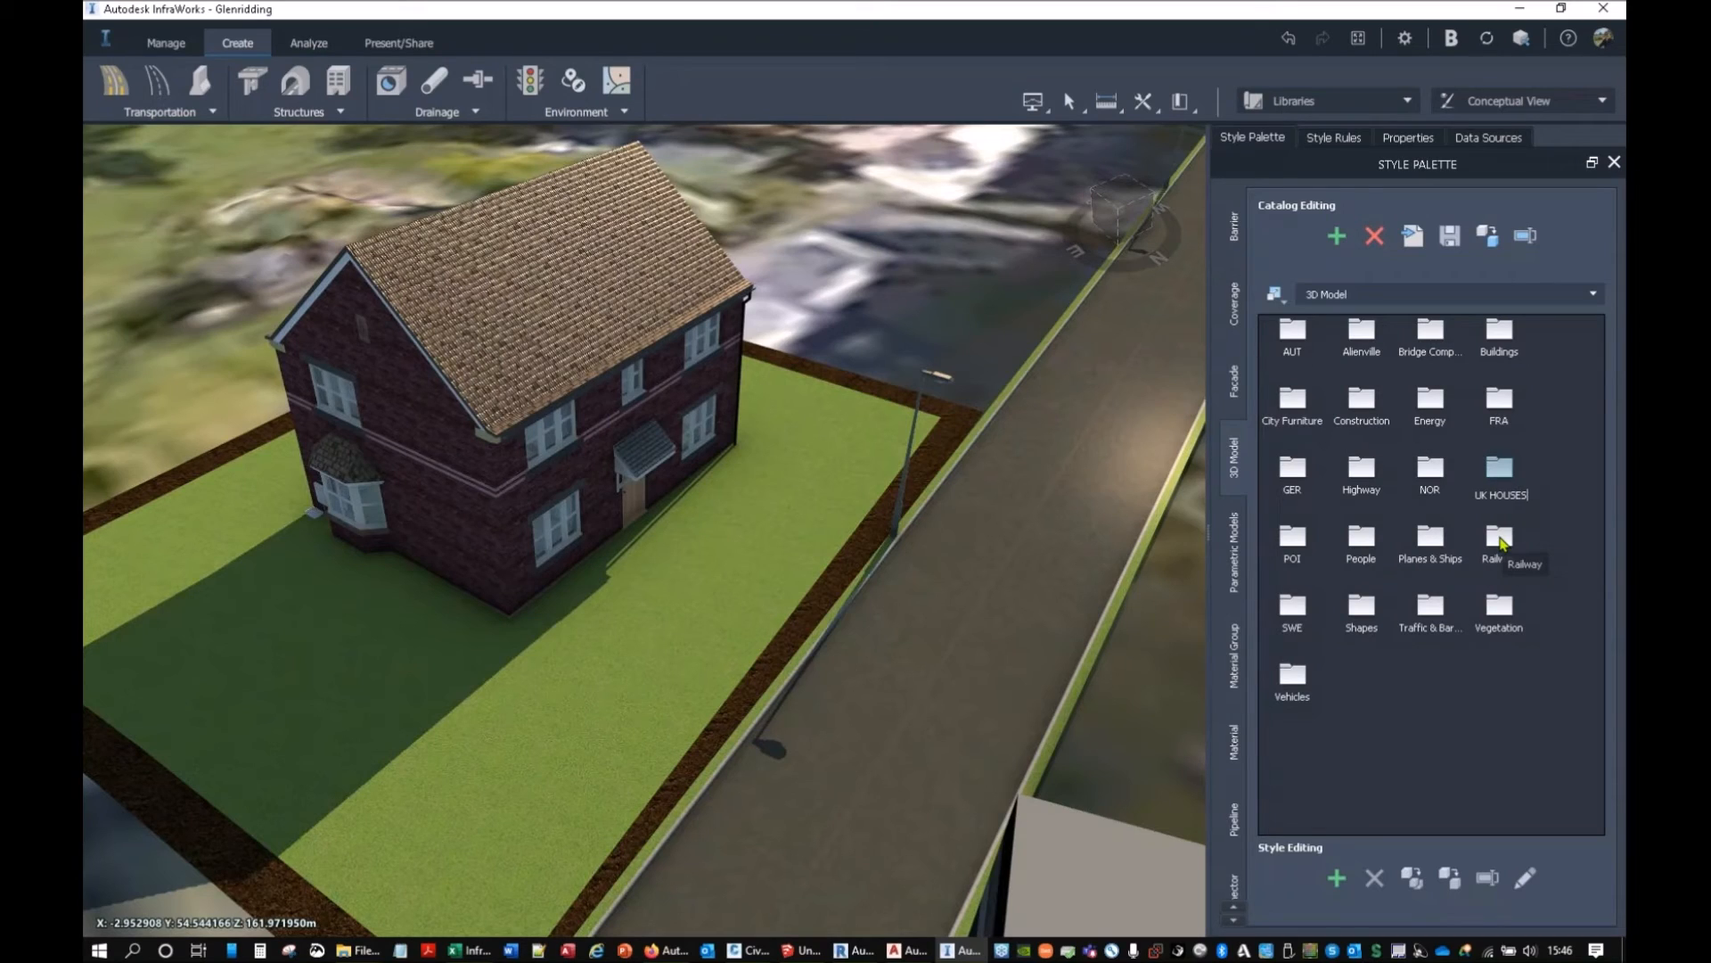
{"action": "key", "text": "Return"}
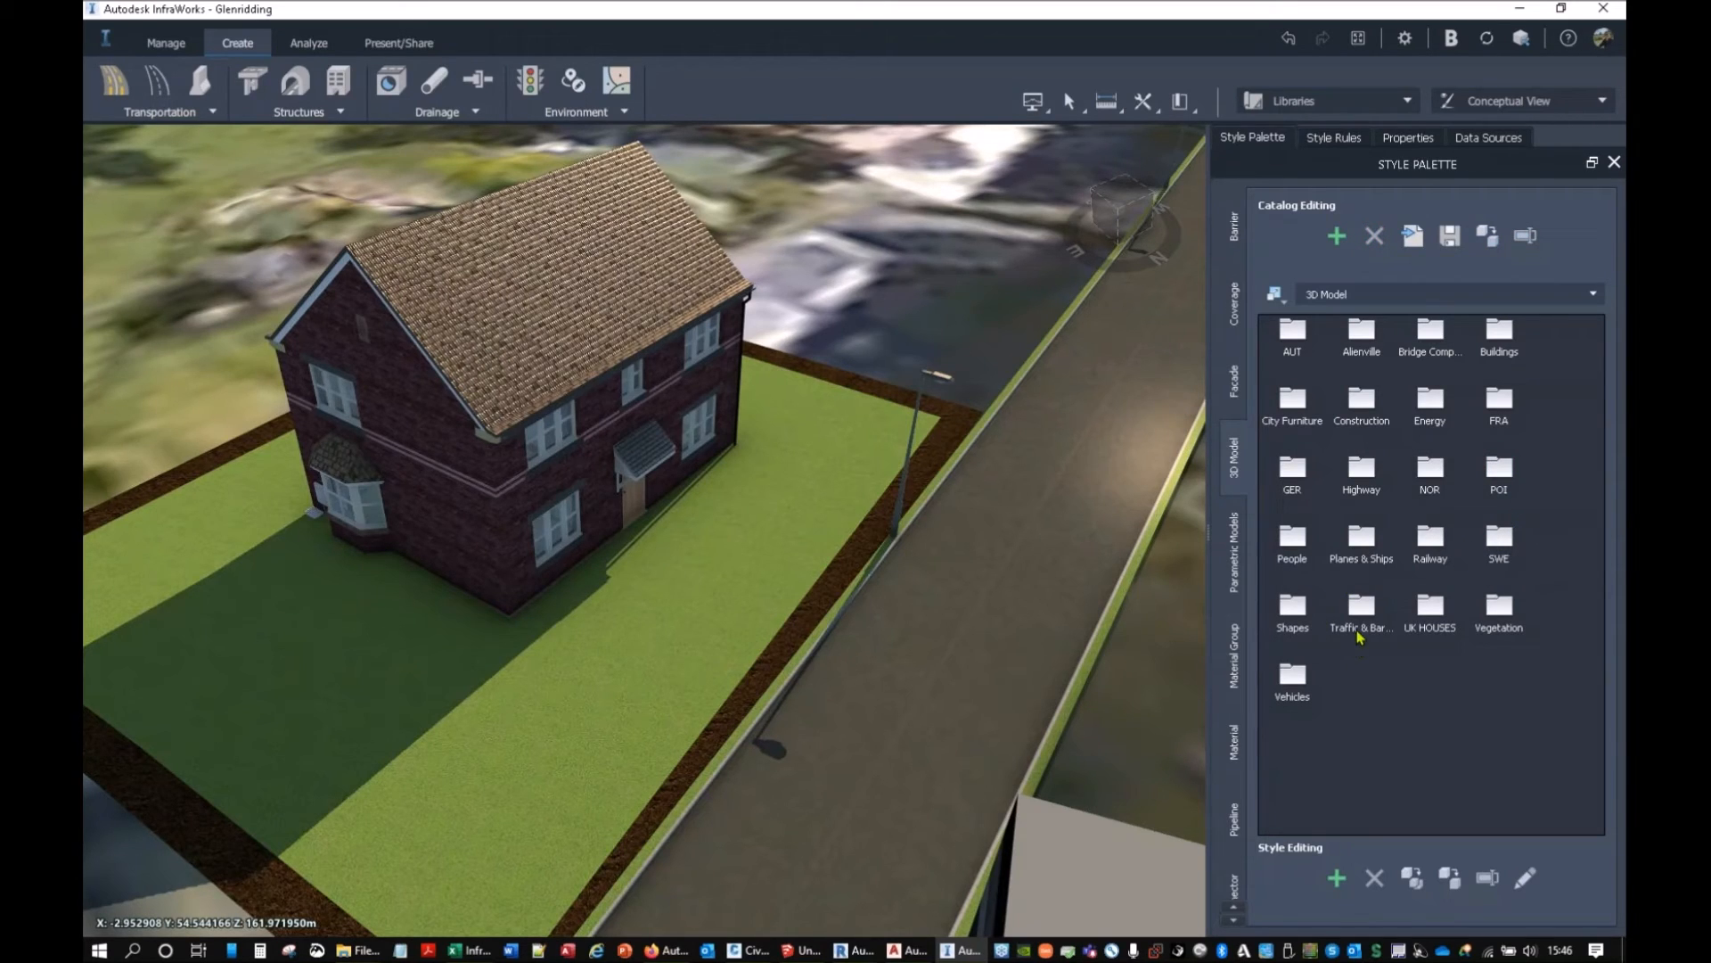
Start a new 3D model style in the UK HOUSES catalog, using Ashford (AS).sff from Data > Models > ASHFORD - House.
{"action": "double_click", "coordinate": [1427, 615]}
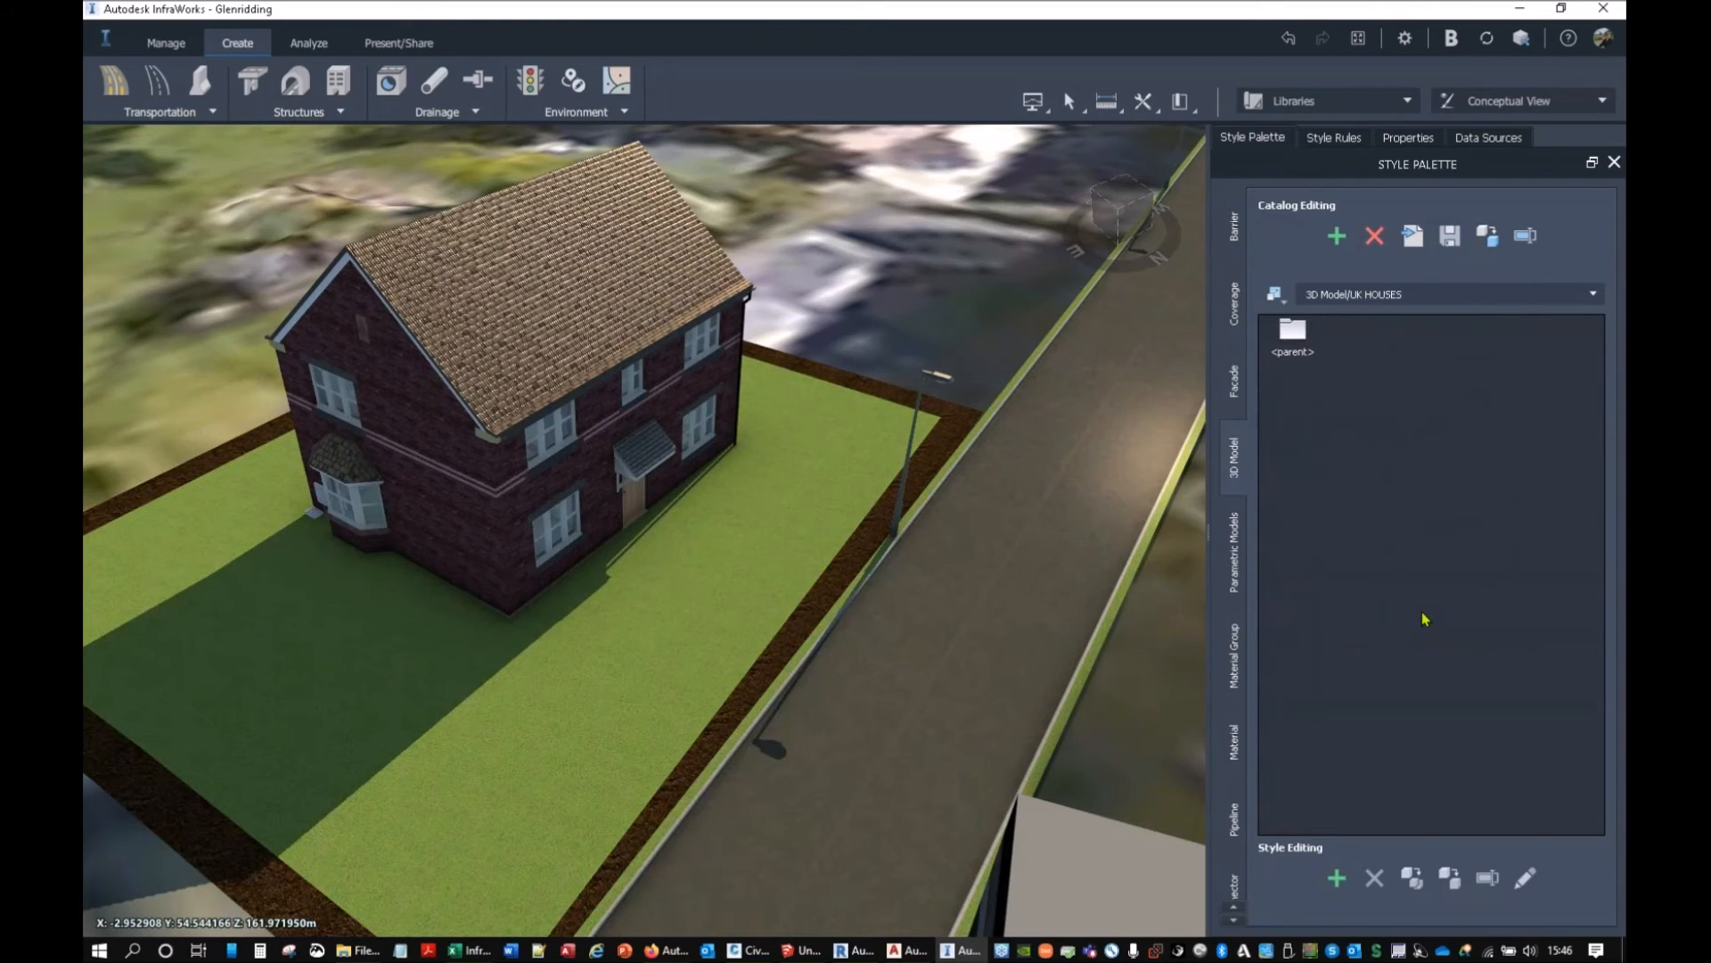
{"action": "left_click", "coordinate": [1294, 854]}
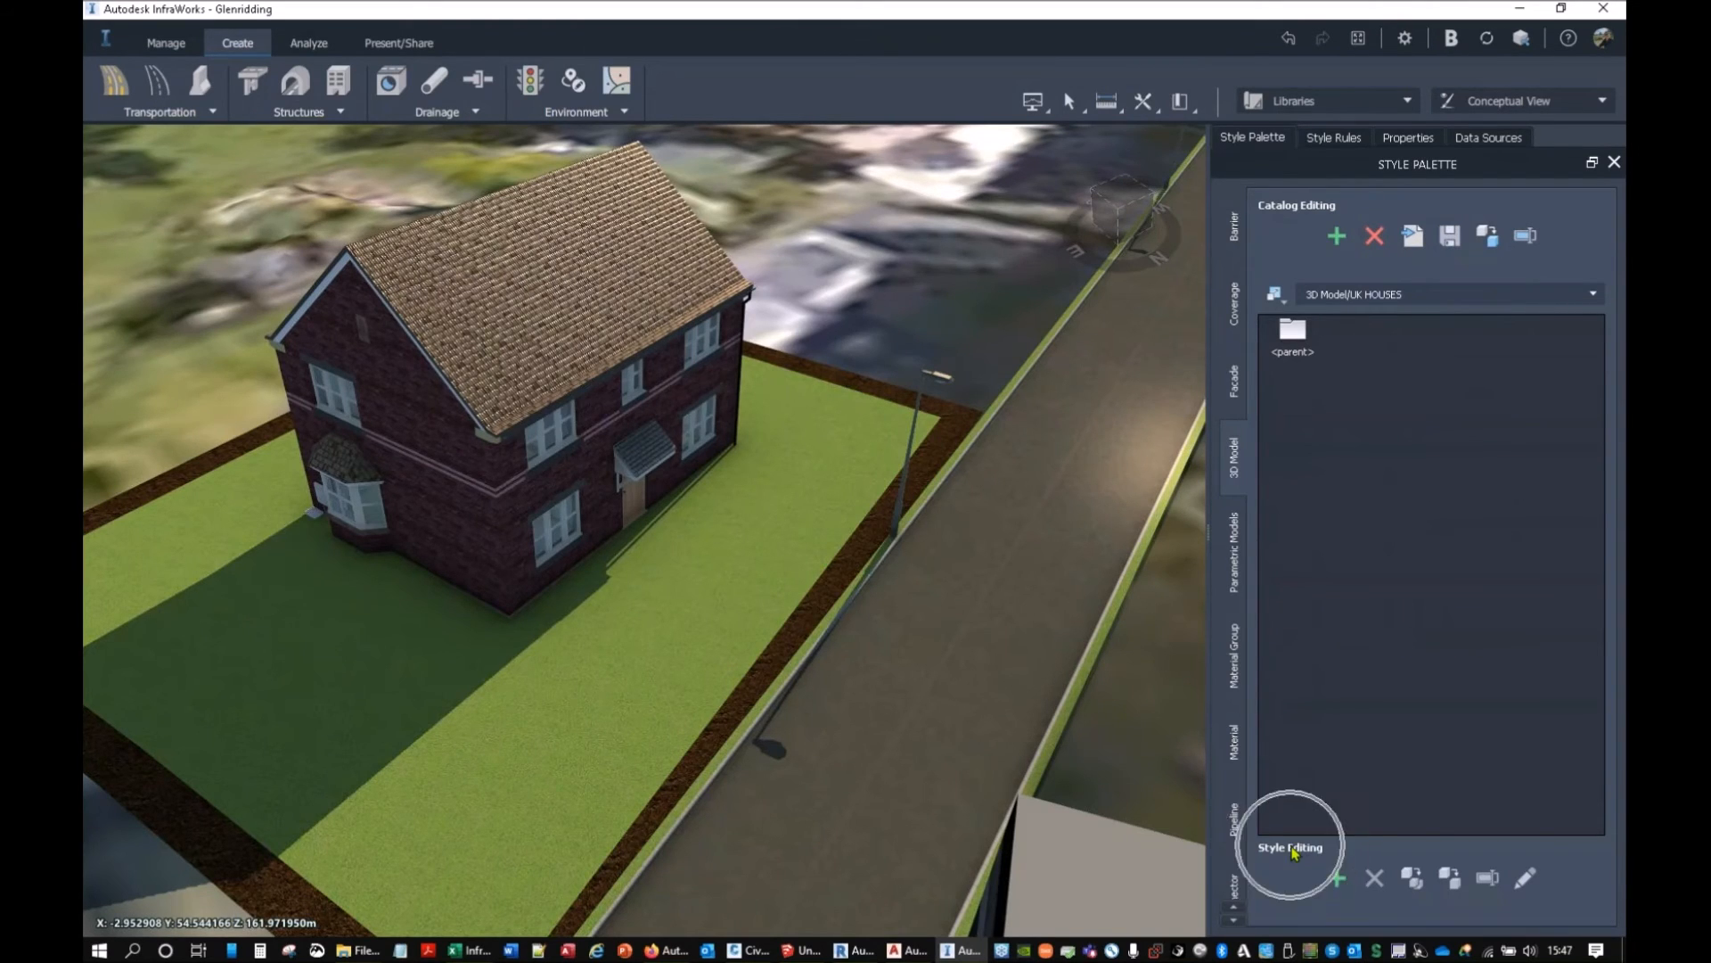
{"action": "left_click", "coordinate": [1336, 878]}
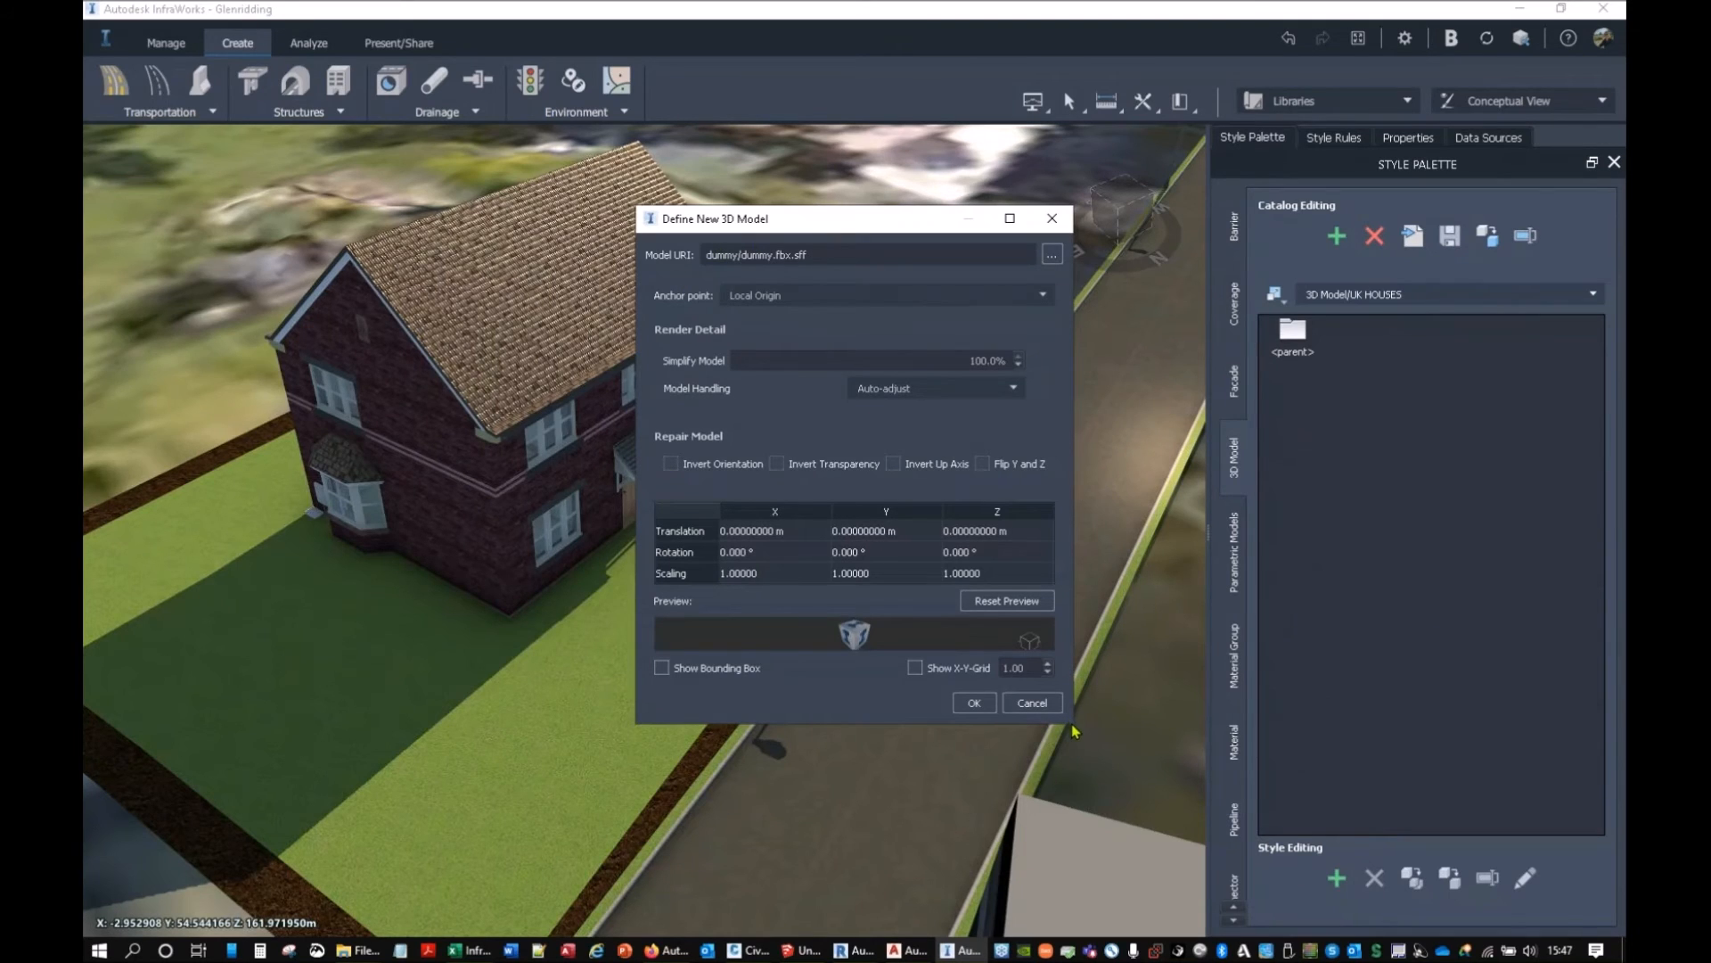
{"action": "left_click_drag", "start_coordinate": [1074, 731], "coordinate": [1198, 891]}
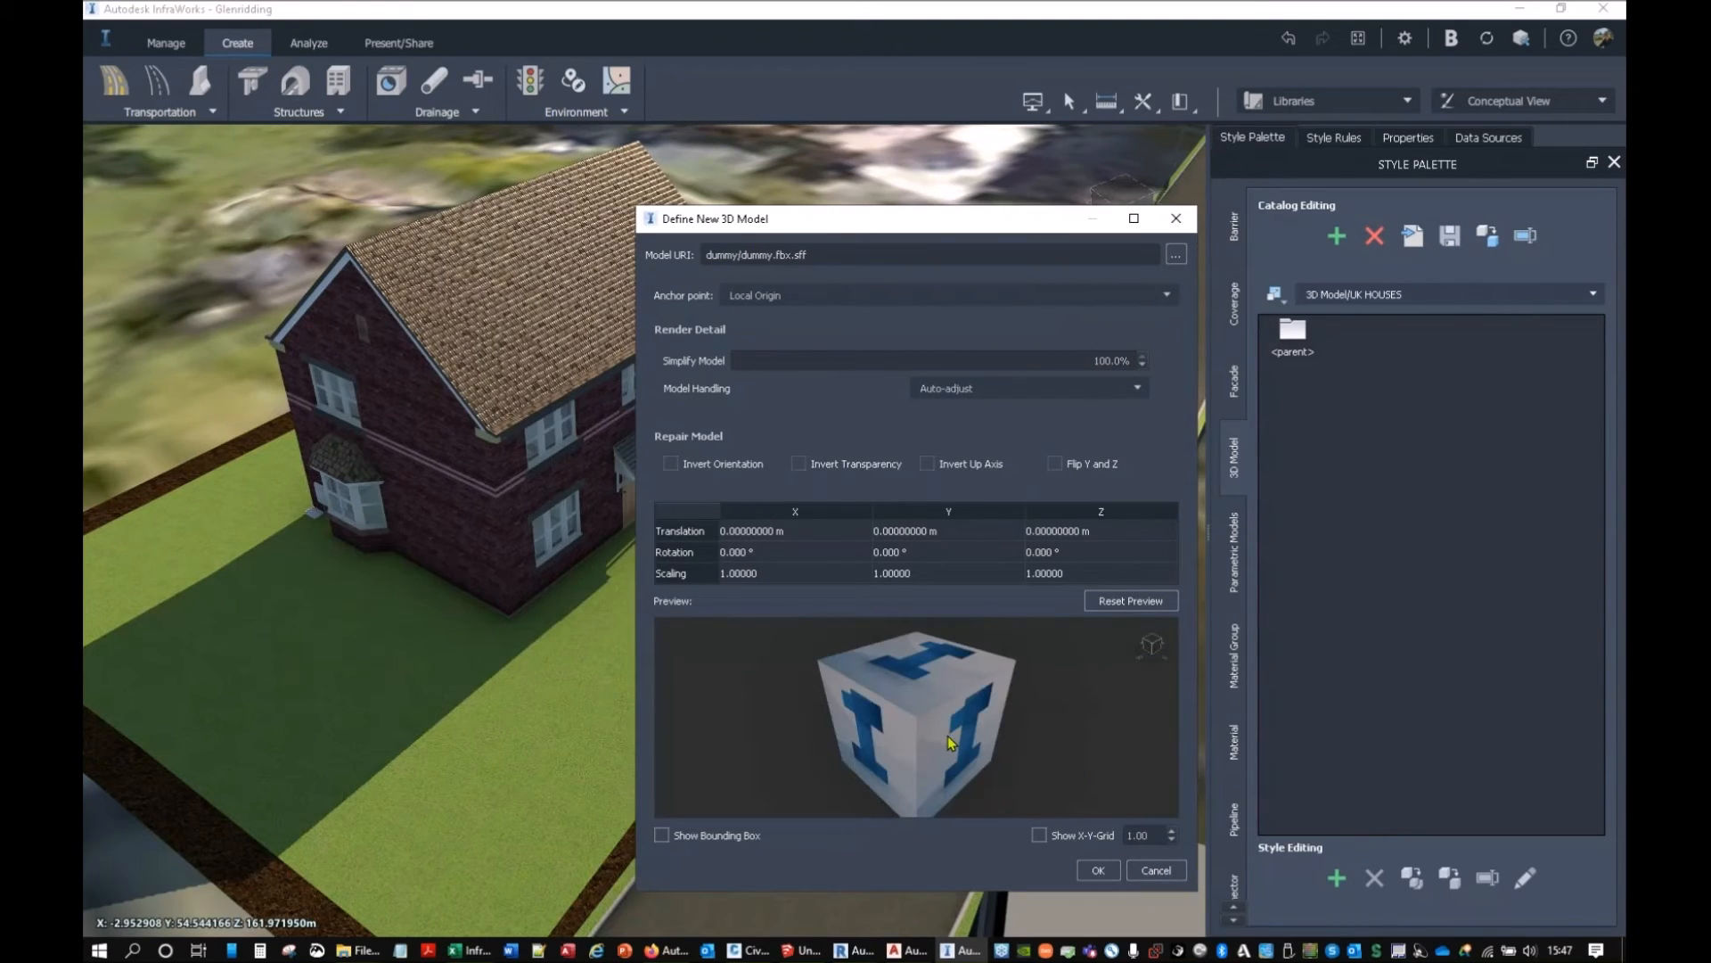
{"action": "left_click", "coordinate": [1176, 255]}
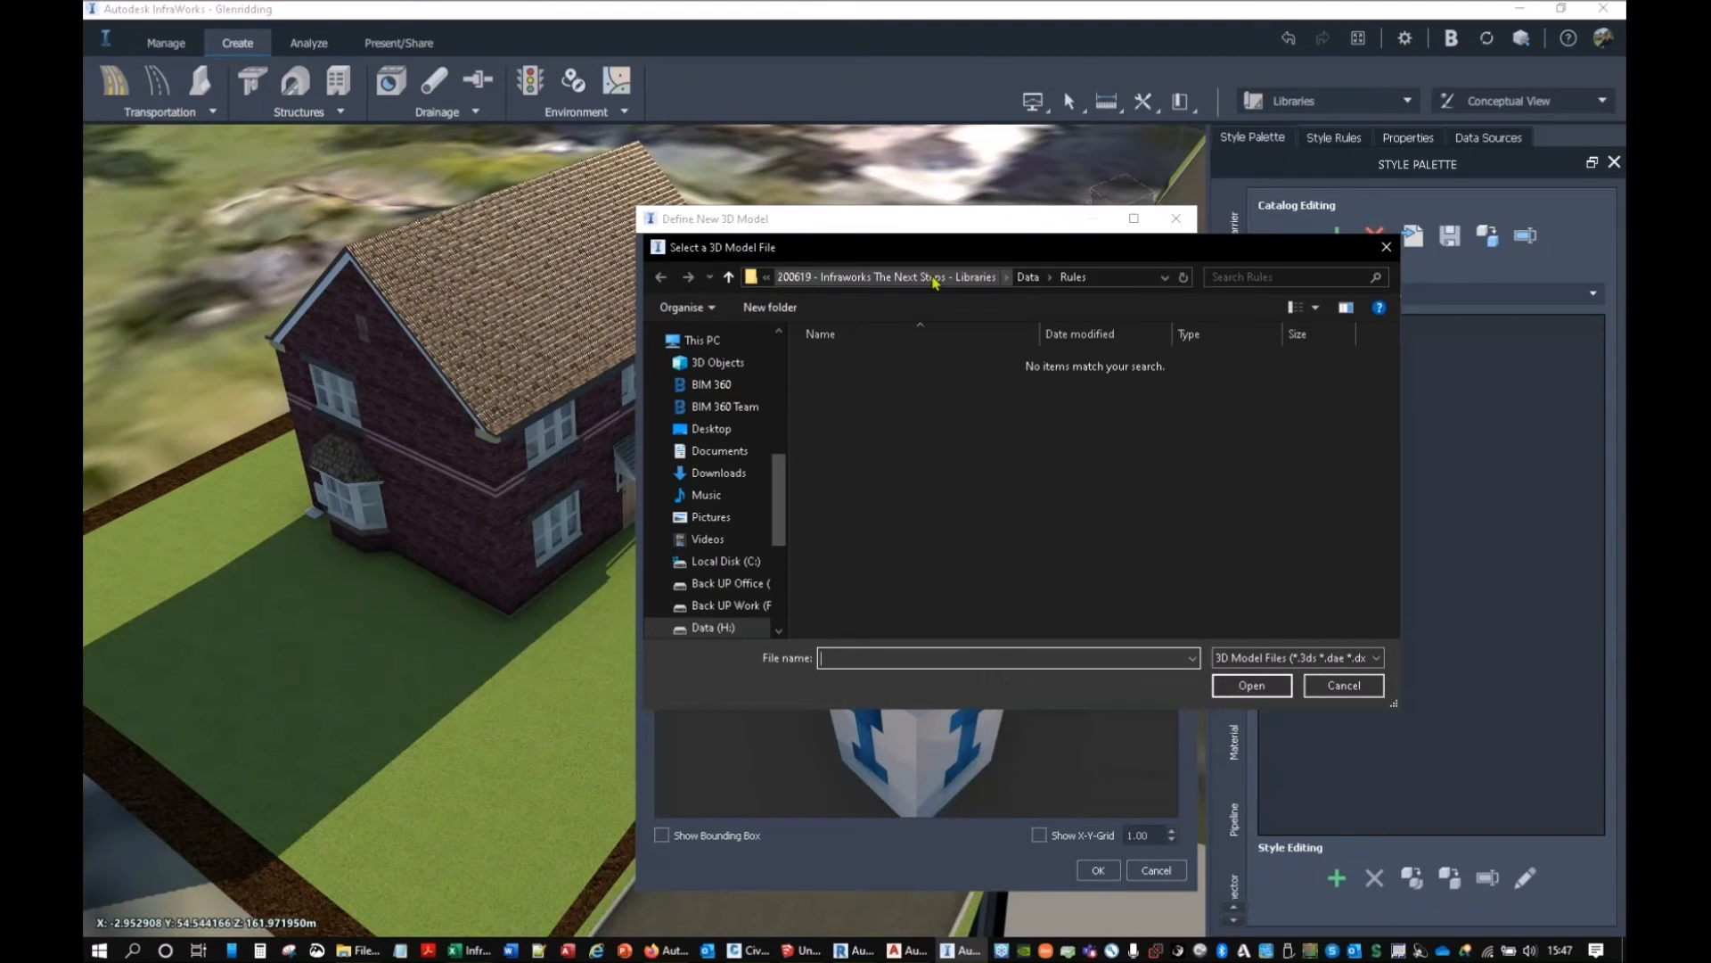
{"action": "left_click", "coordinate": [1029, 277]}
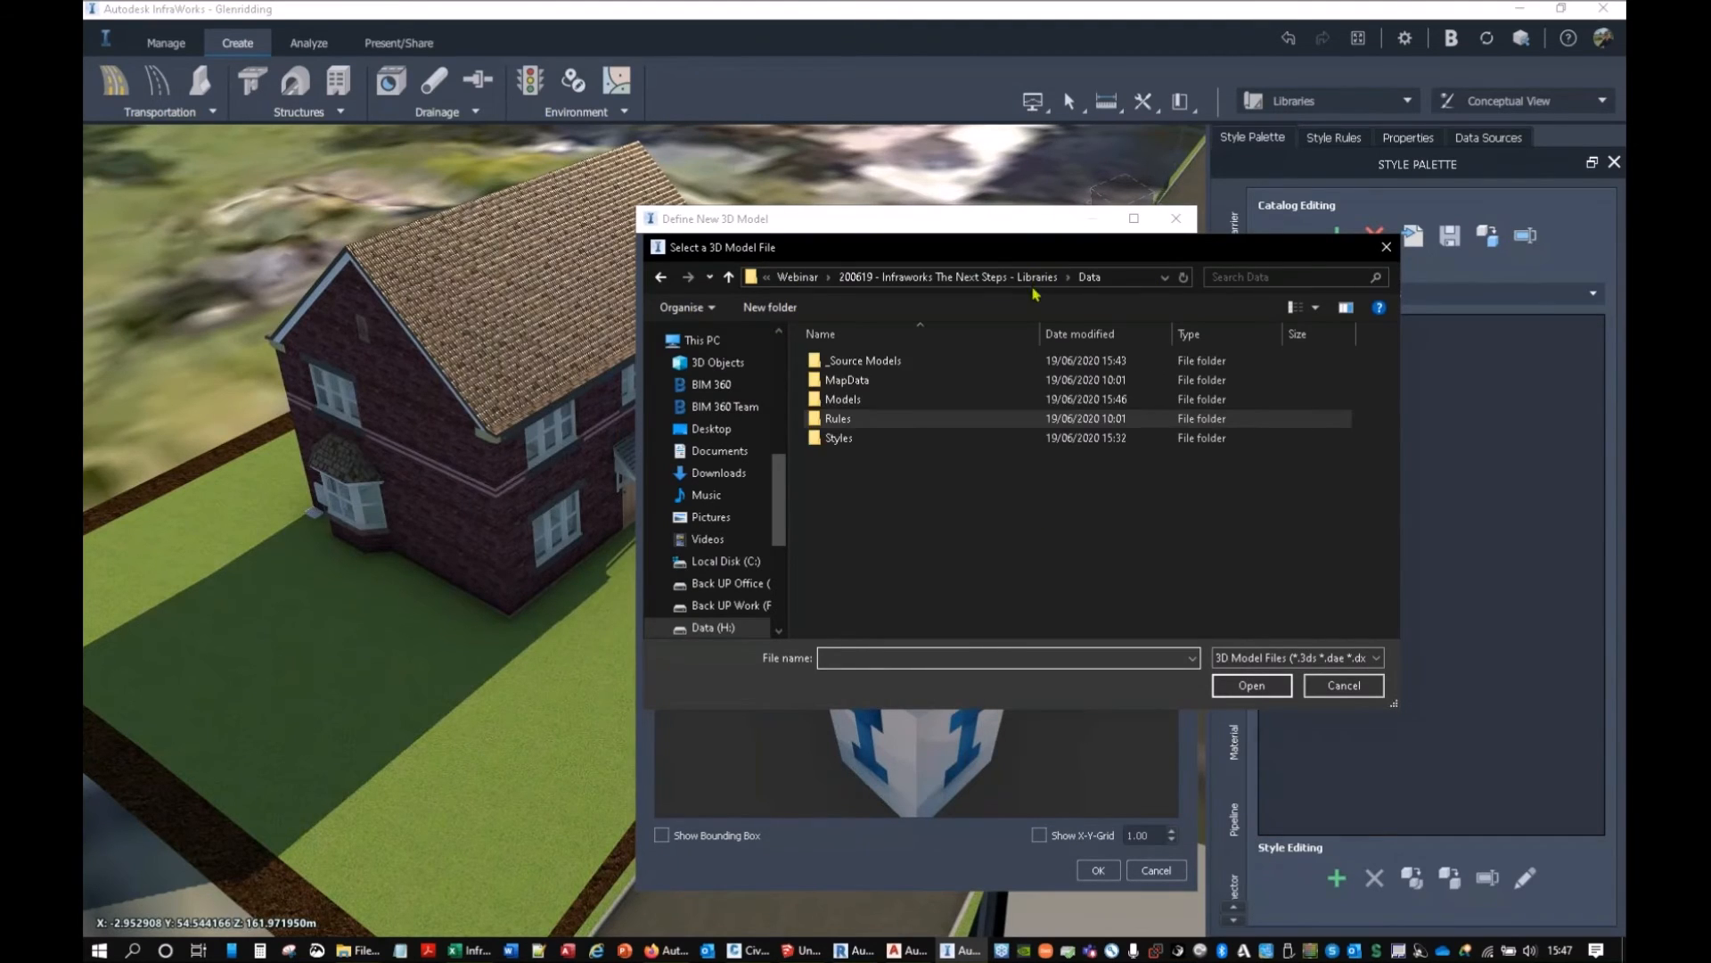
{"action": "double_click", "coordinate": [878, 398]}
{"action": "double_click", "coordinate": [863, 364]}
{"action": "left_click", "coordinate": [863, 373]}
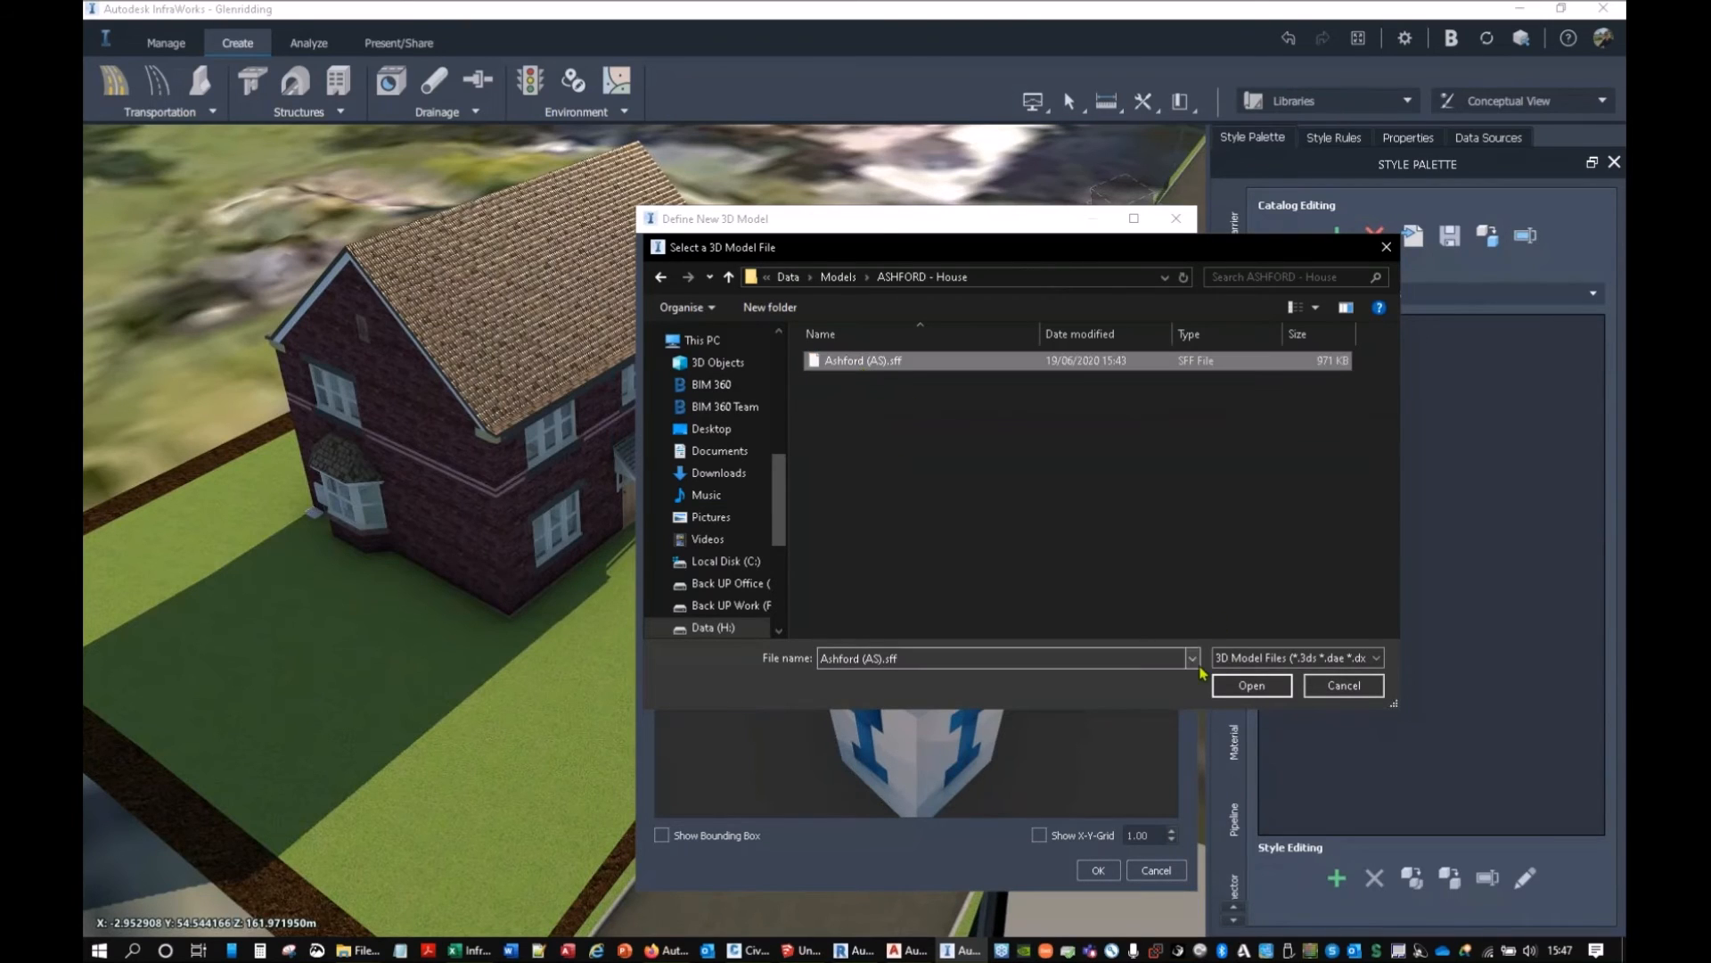
{"action": "left_click", "coordinate": [1224, 687]}
Set the Ashford style's Z translation to -0.5 m and accept the 3D model definition.
{"action": "left_click_drag", "start_coordinate": [958, 730], "coordinate": [946, 664]}
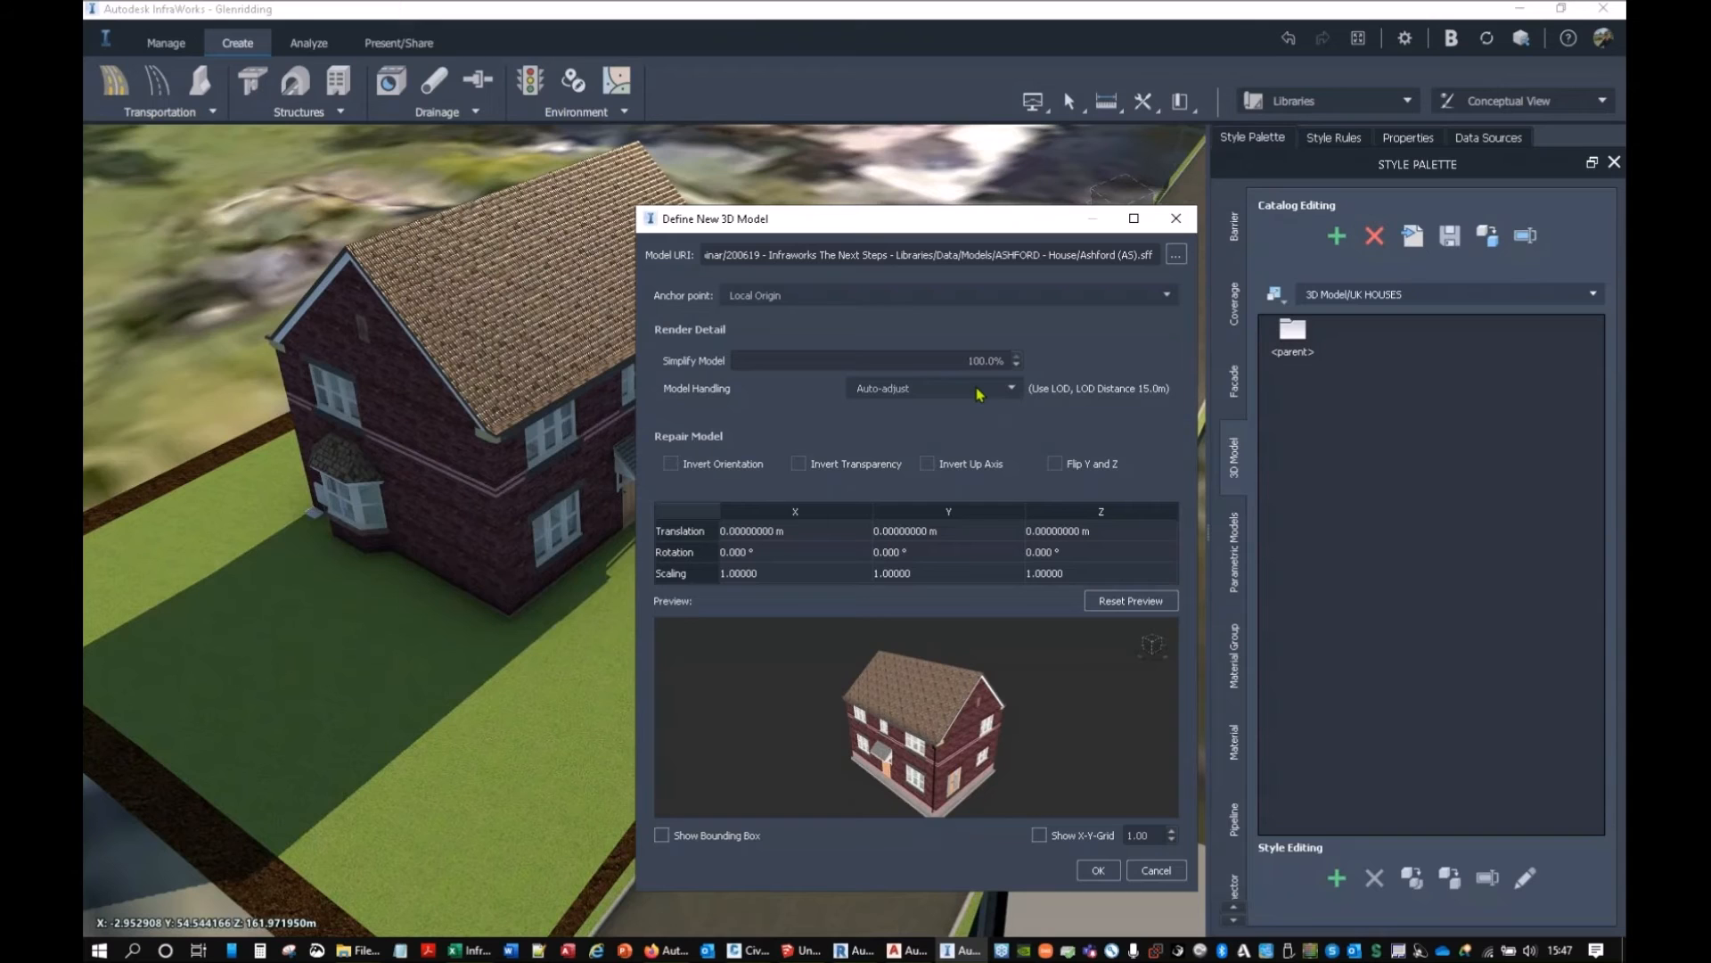
{"action": "mouse_move", "coordinate": [914, 691]}
{"action": "left_mouse_down"}
{"action": "mouse_move", "coordinate": [957, 704]}
{"action": "mouse_move", "coordinate": [943, 680]}
{"action": "left_mouse_up"}
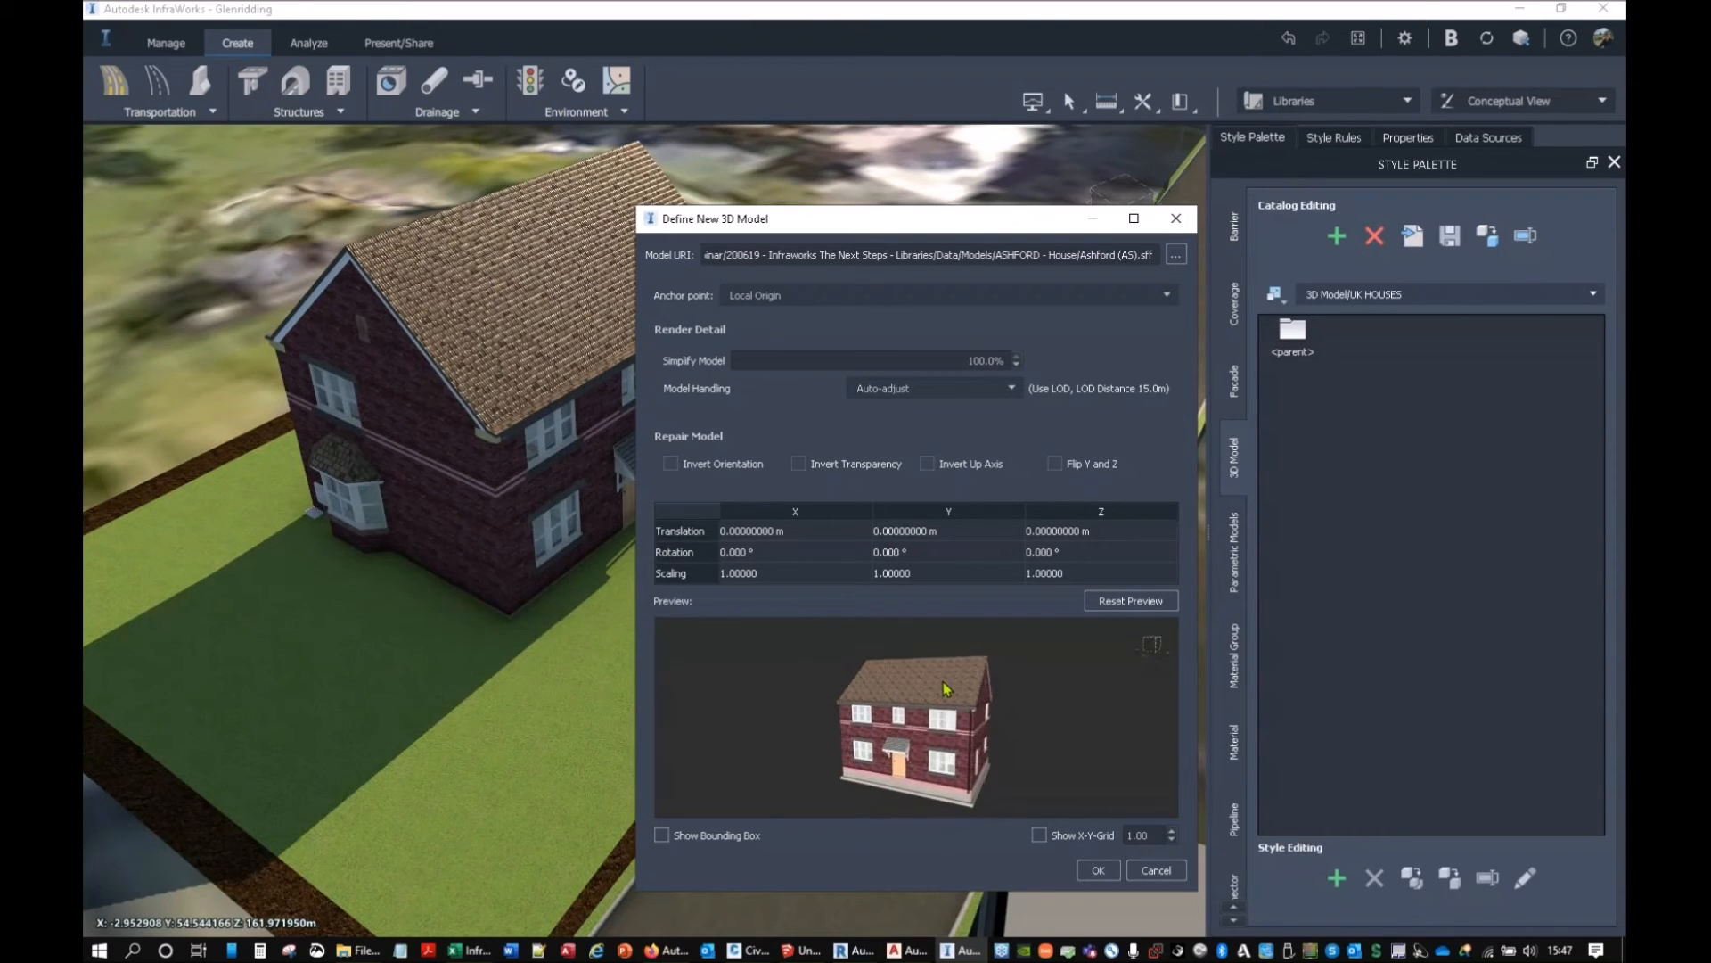
{"action": "key", "text": "ctrl"}
{"action": "left_click", "coordinate": [1072, 535]}
{"action": "type", "text": "-0.5"}
{"action": "left_click", "coordinate": [1105, 553]}
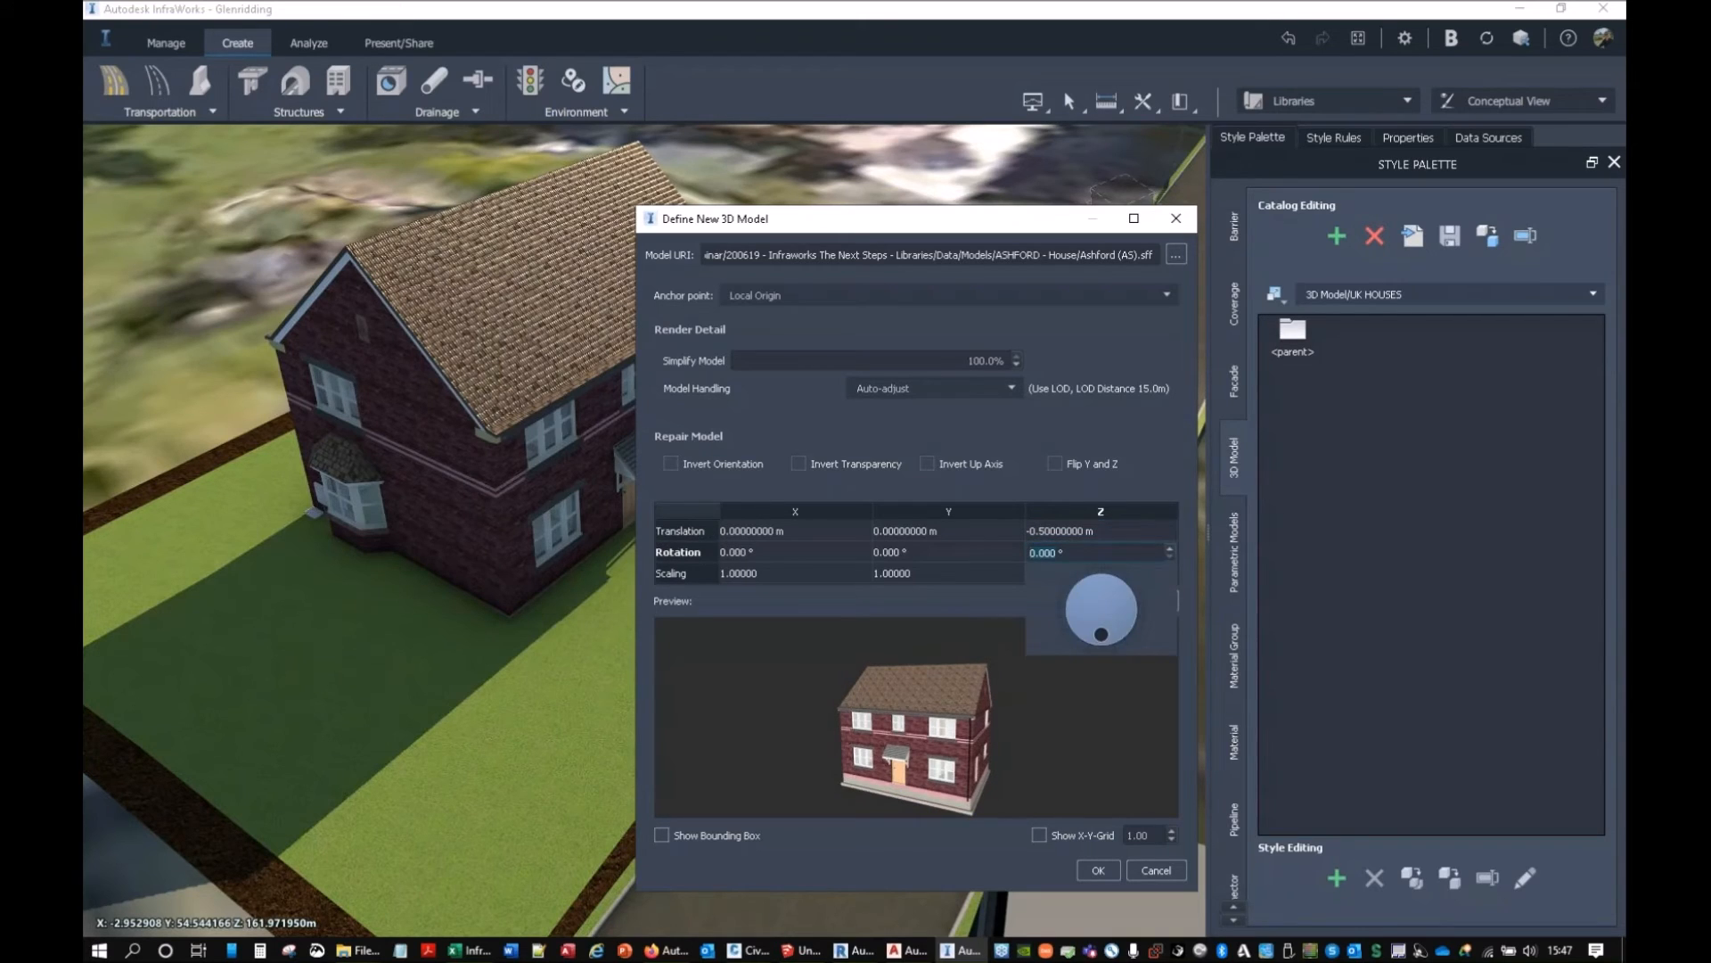
{"action": "left_click", "coordinate": [1025, 703]}
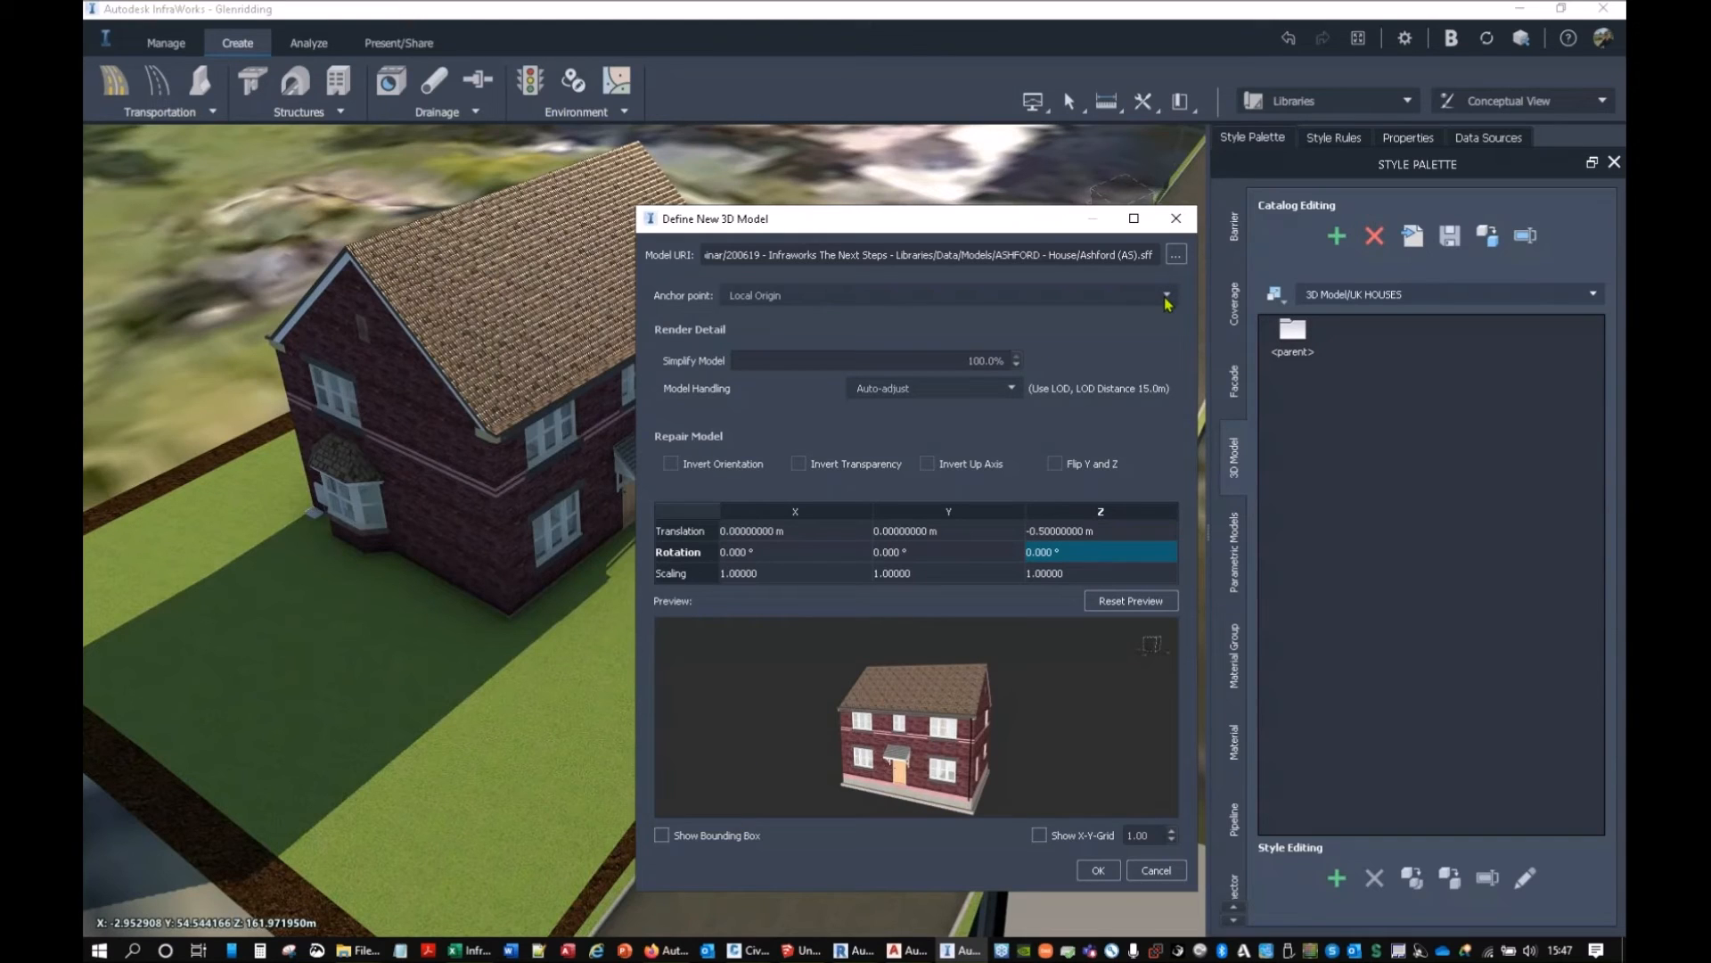
{"action": "left_click", "coordinate": [1099, 870]}
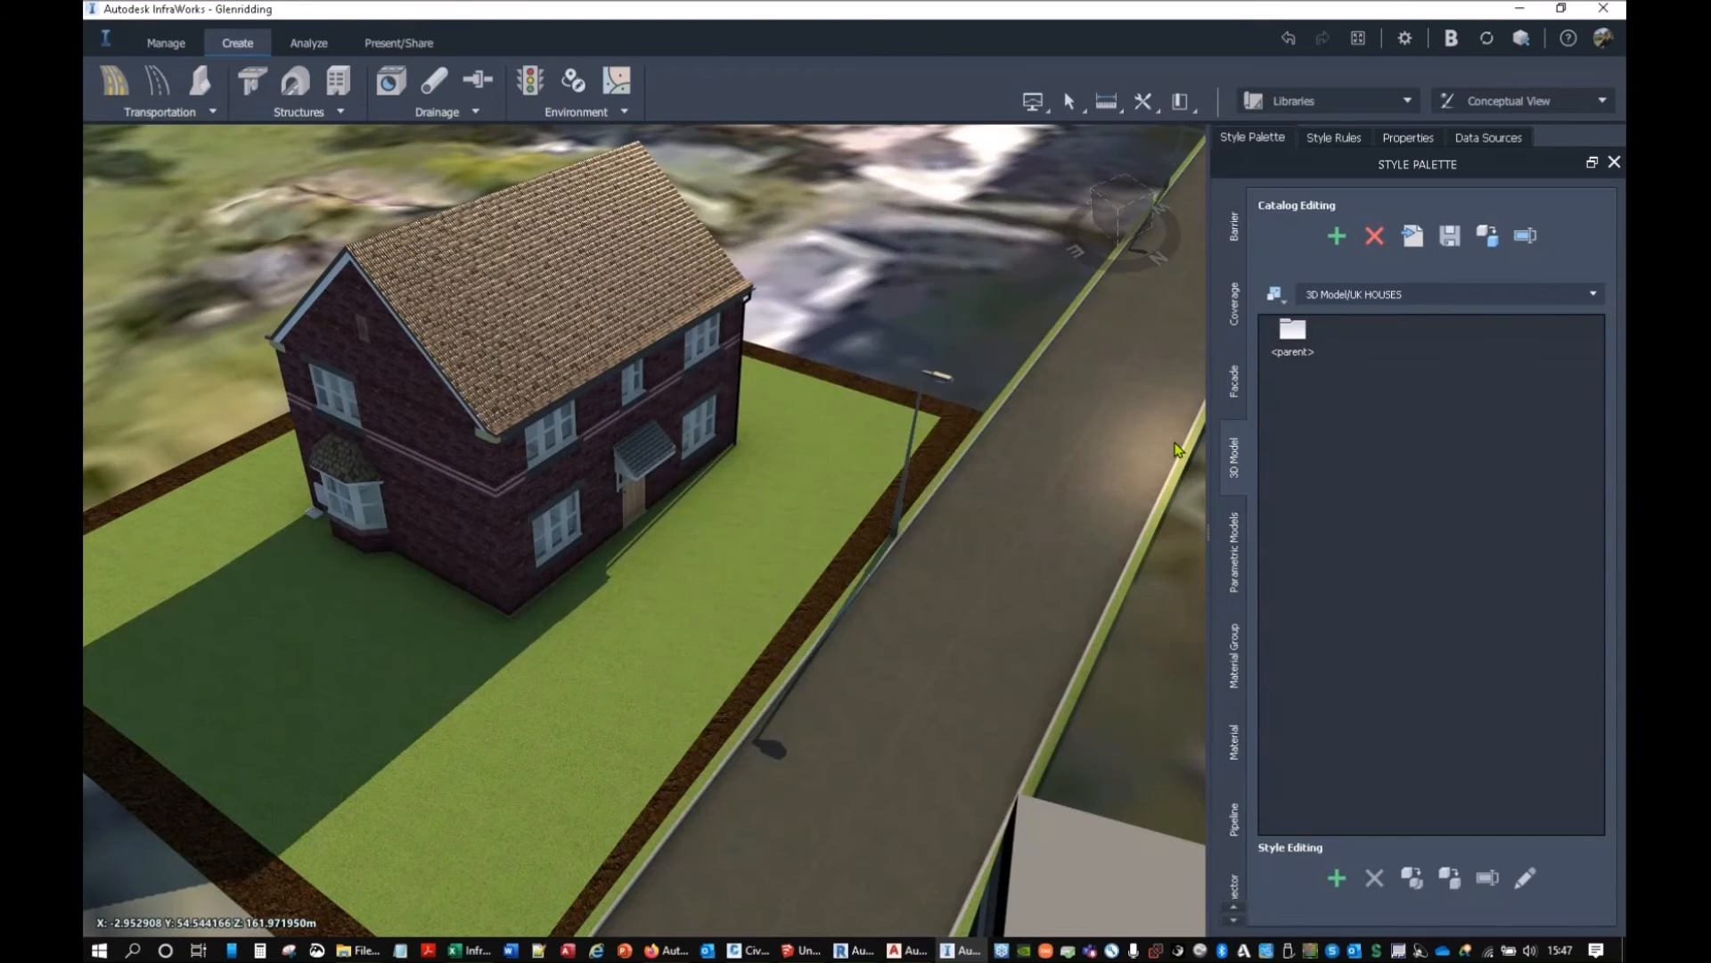
Name the new style ASHFORD and export the UK HOUSES catalog to the Styles folder as 3D Model_UK HOUSES.styles.json.
{"action": "type", "text": "ASHFORD"}
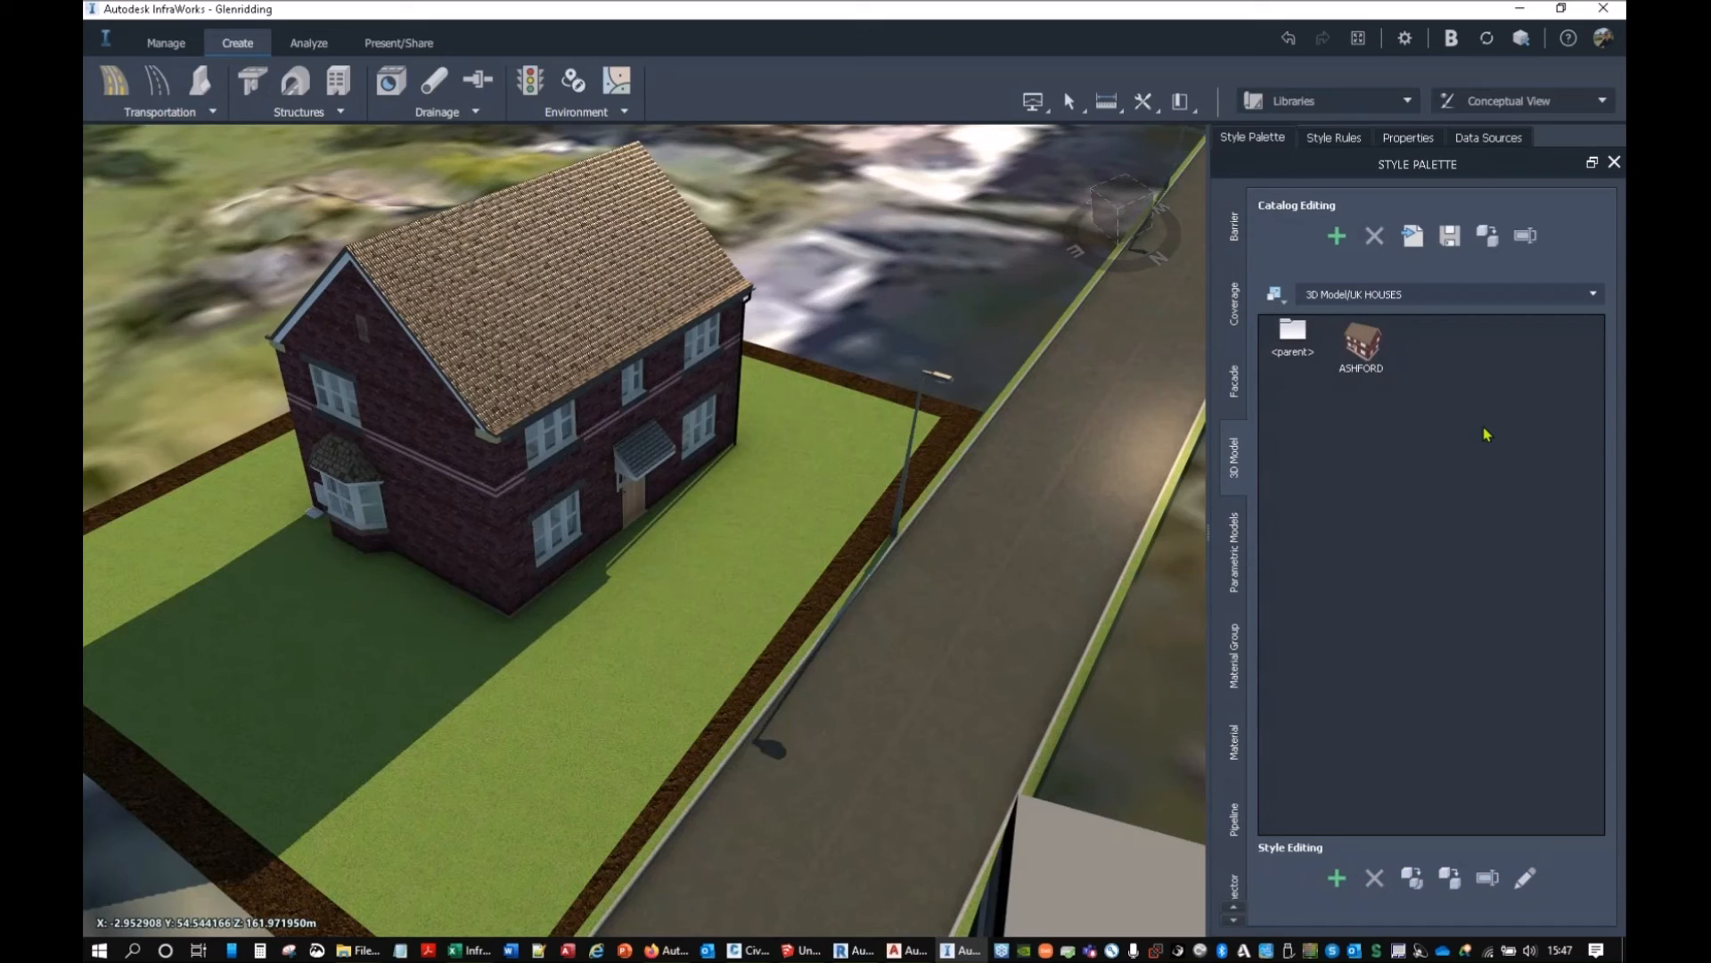
{"action": "left_click", "coordinate": [1454, 238]}
{"action": "left_click", "coordinate": [1451, 236]}
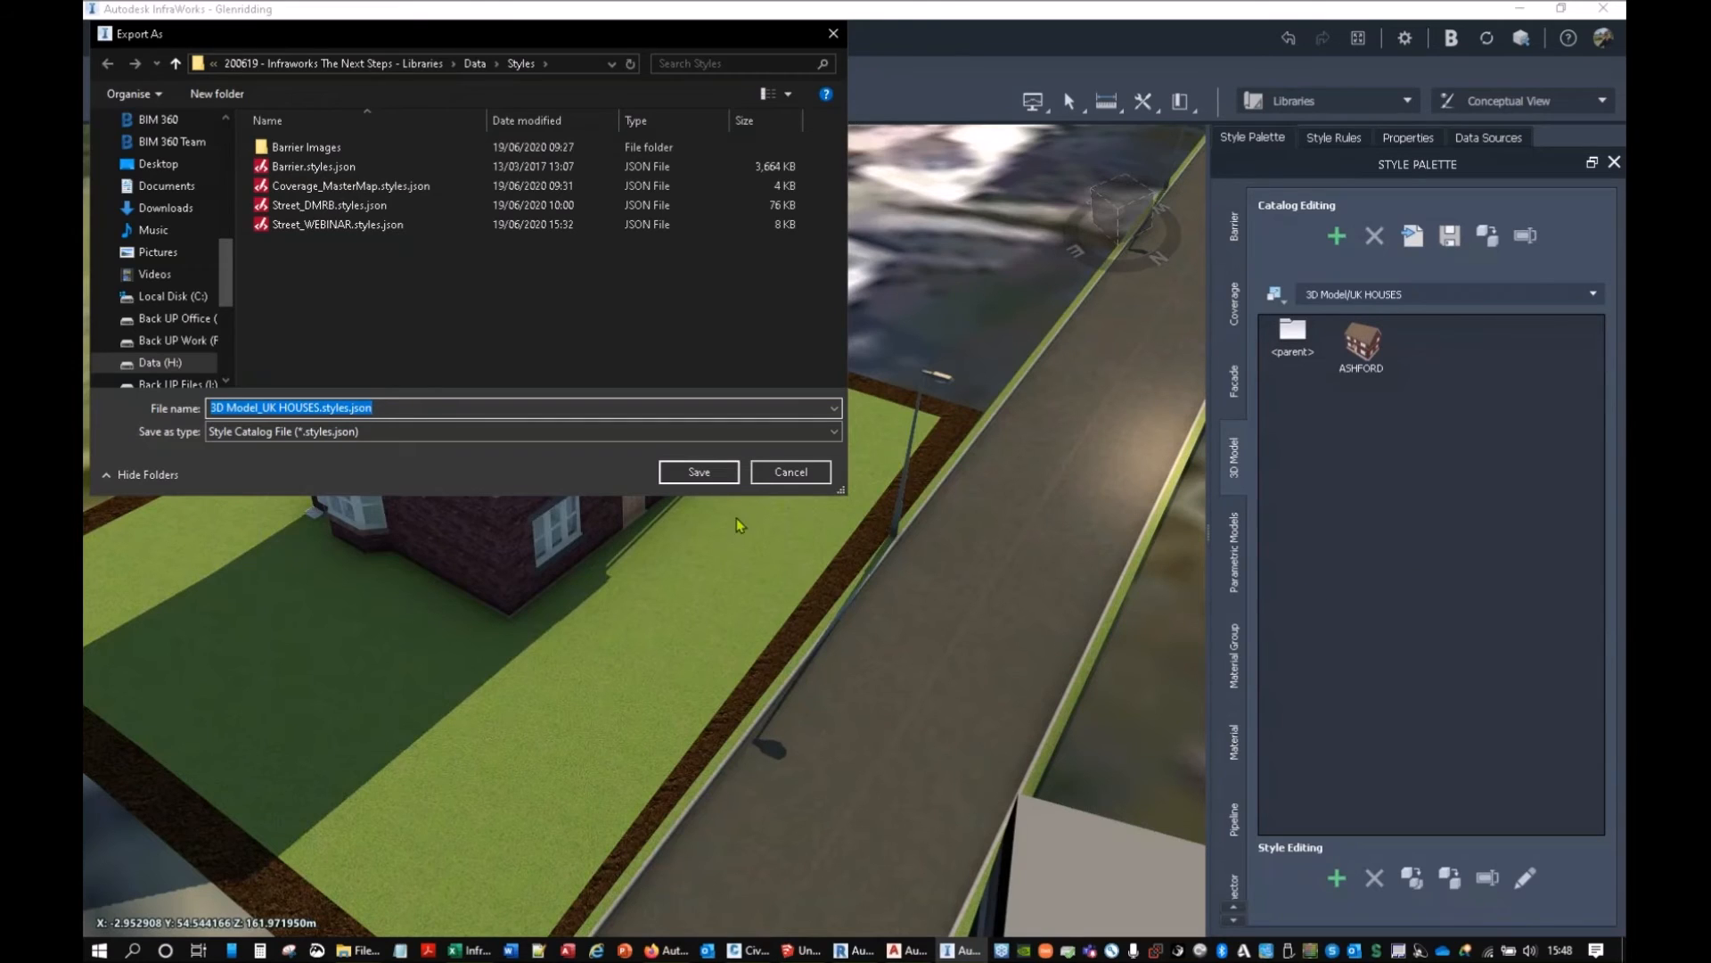
{"action": "left_click", "coordinate": [720, 472]}
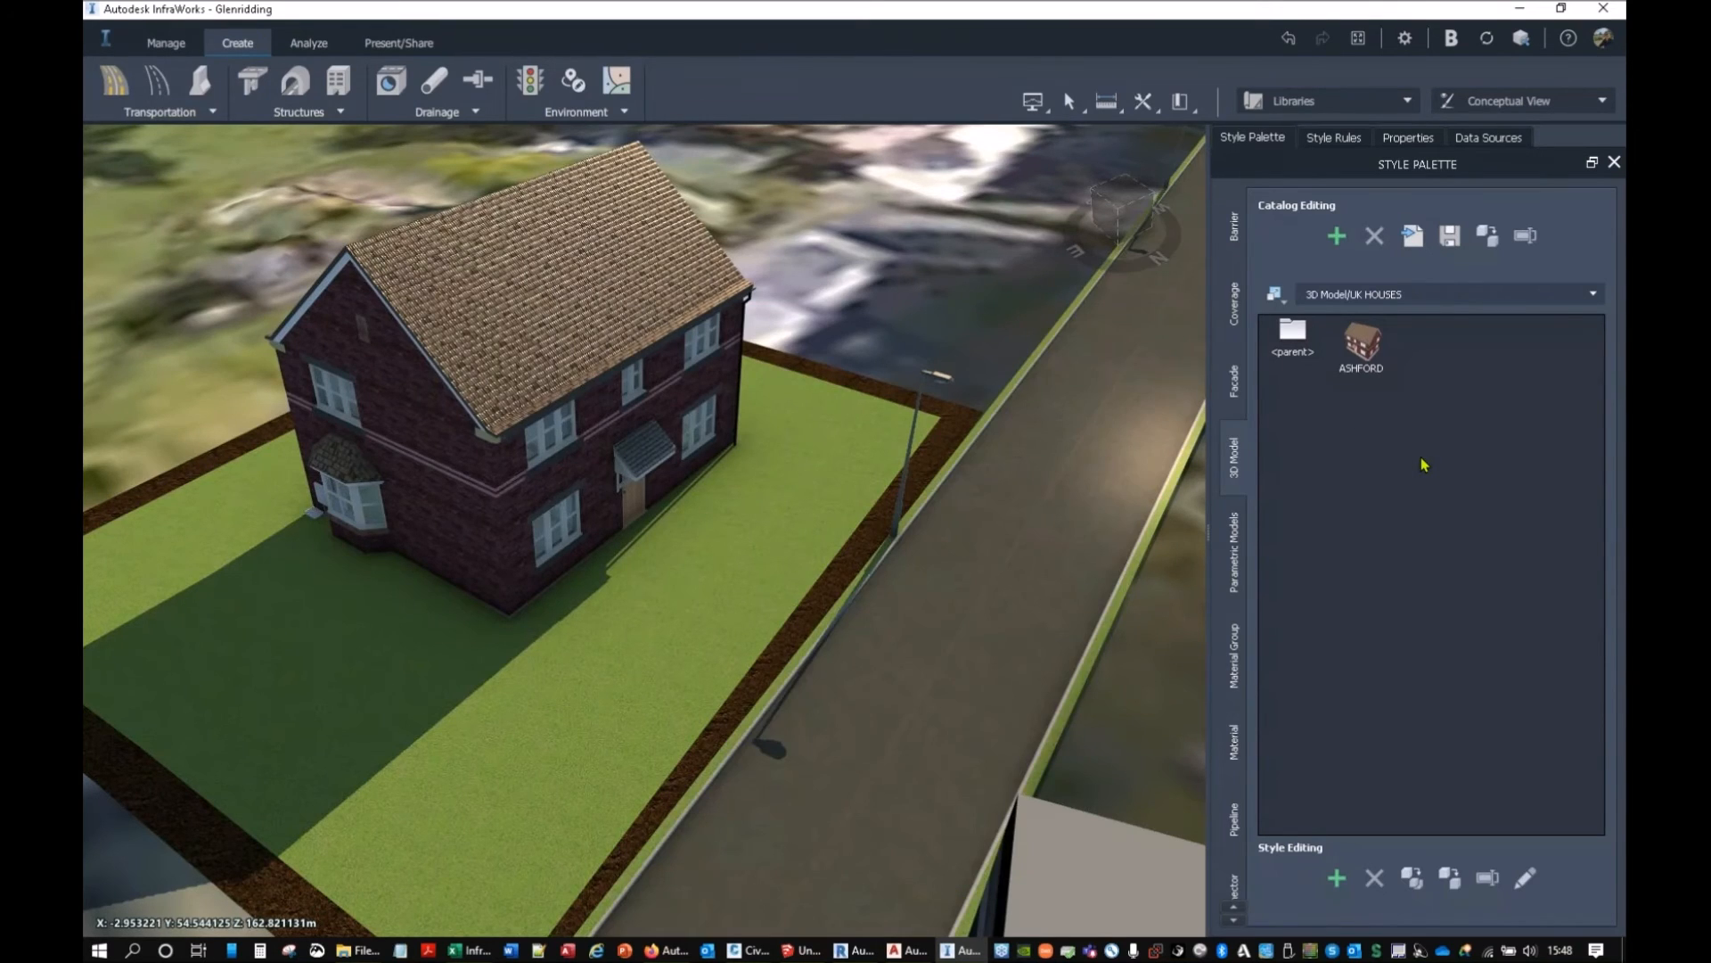
Switch to SketchUp to examine the green Mini, and open a matching Mini Cooper 3-door model on 3D Warehouse in the browser.
{"action": "left_click", "coordinate": [807, 950]}
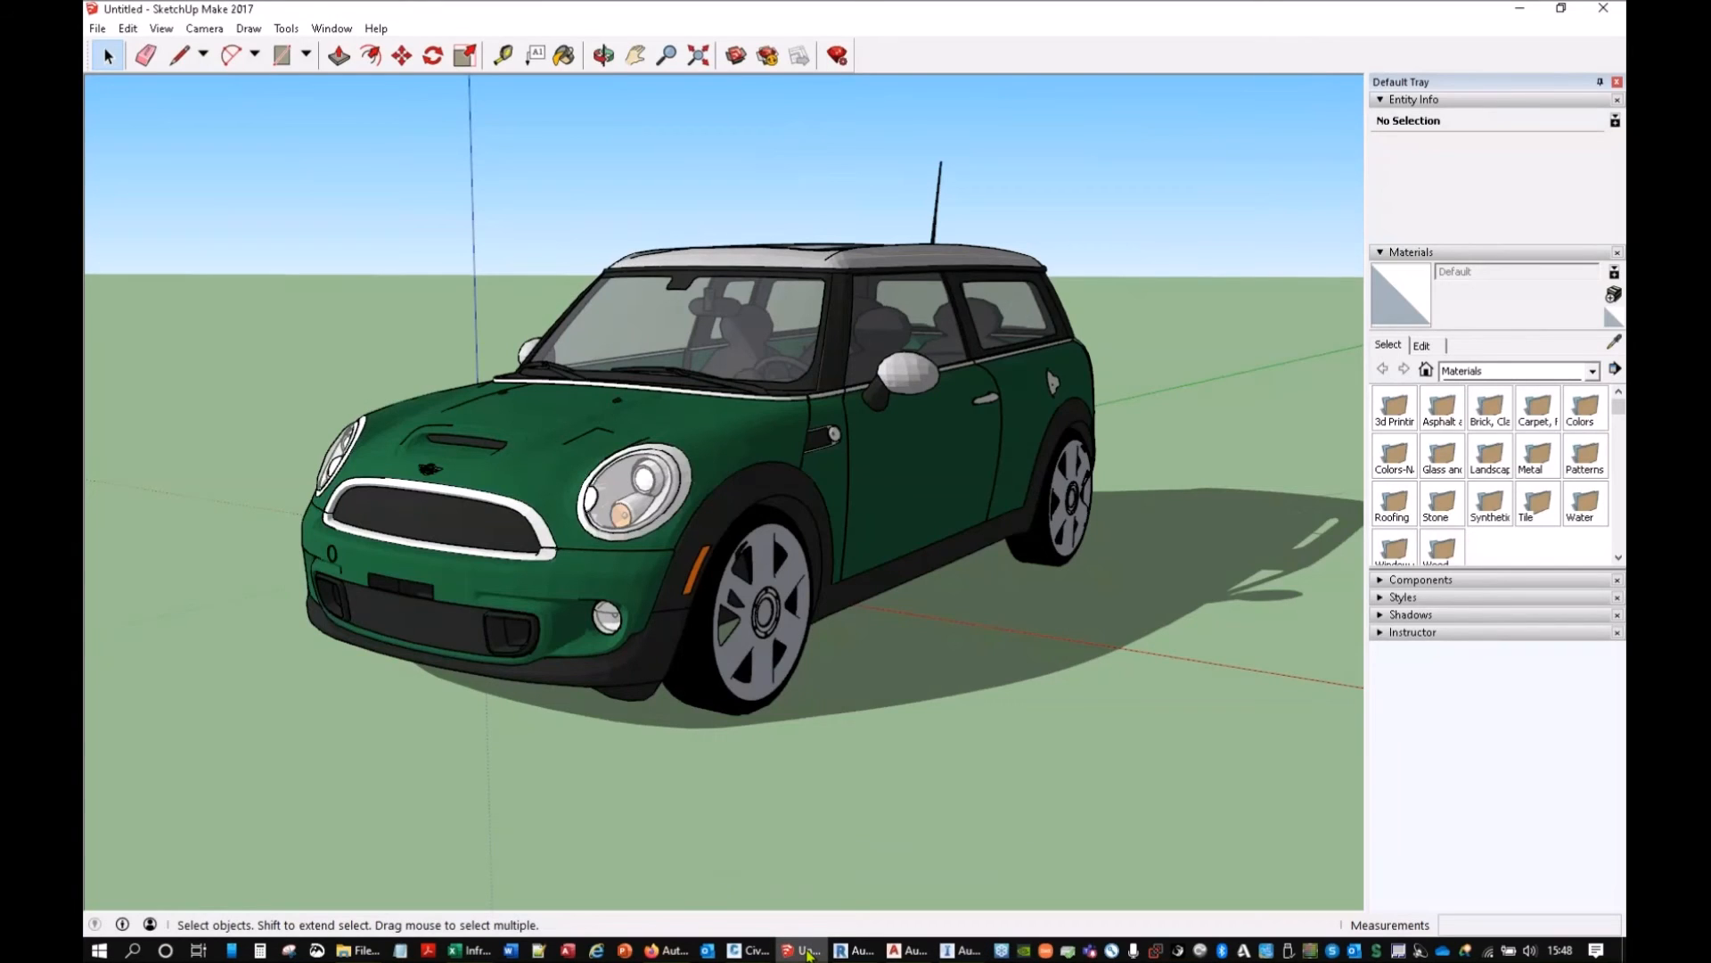
{"action": "middle_click_drag", "start_coordinate": [840, 493], "coordinate": [887, 513]}
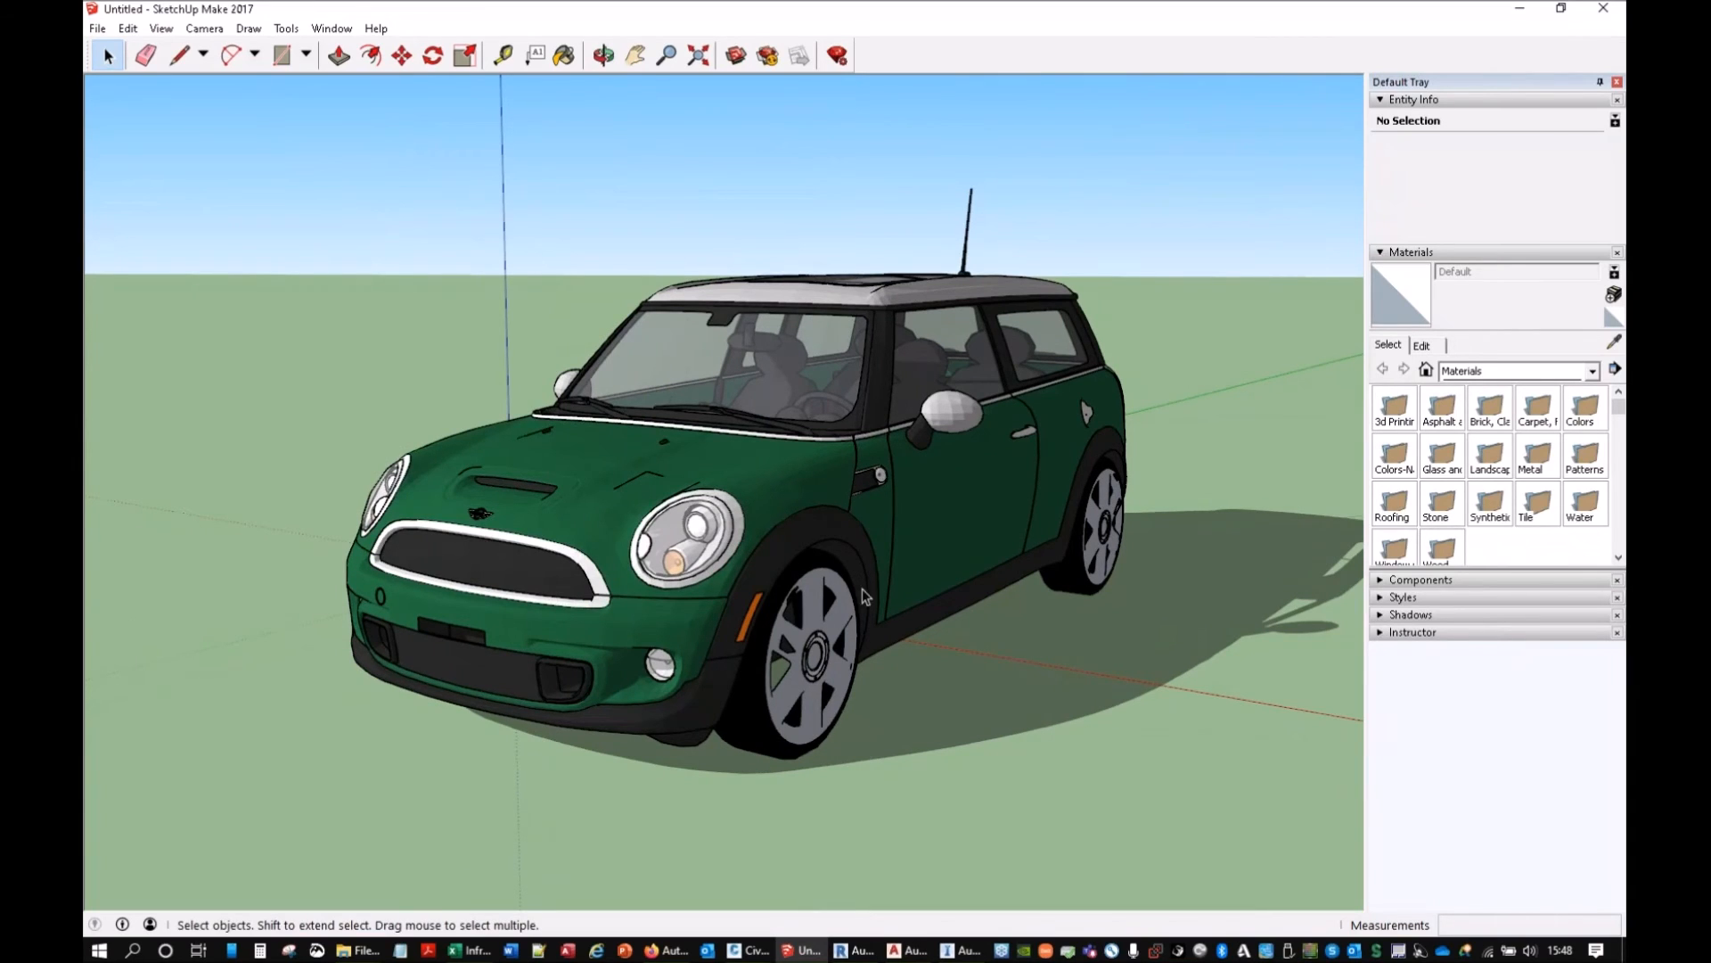
{"action": "left_click", "coordinate": [664, 950]}
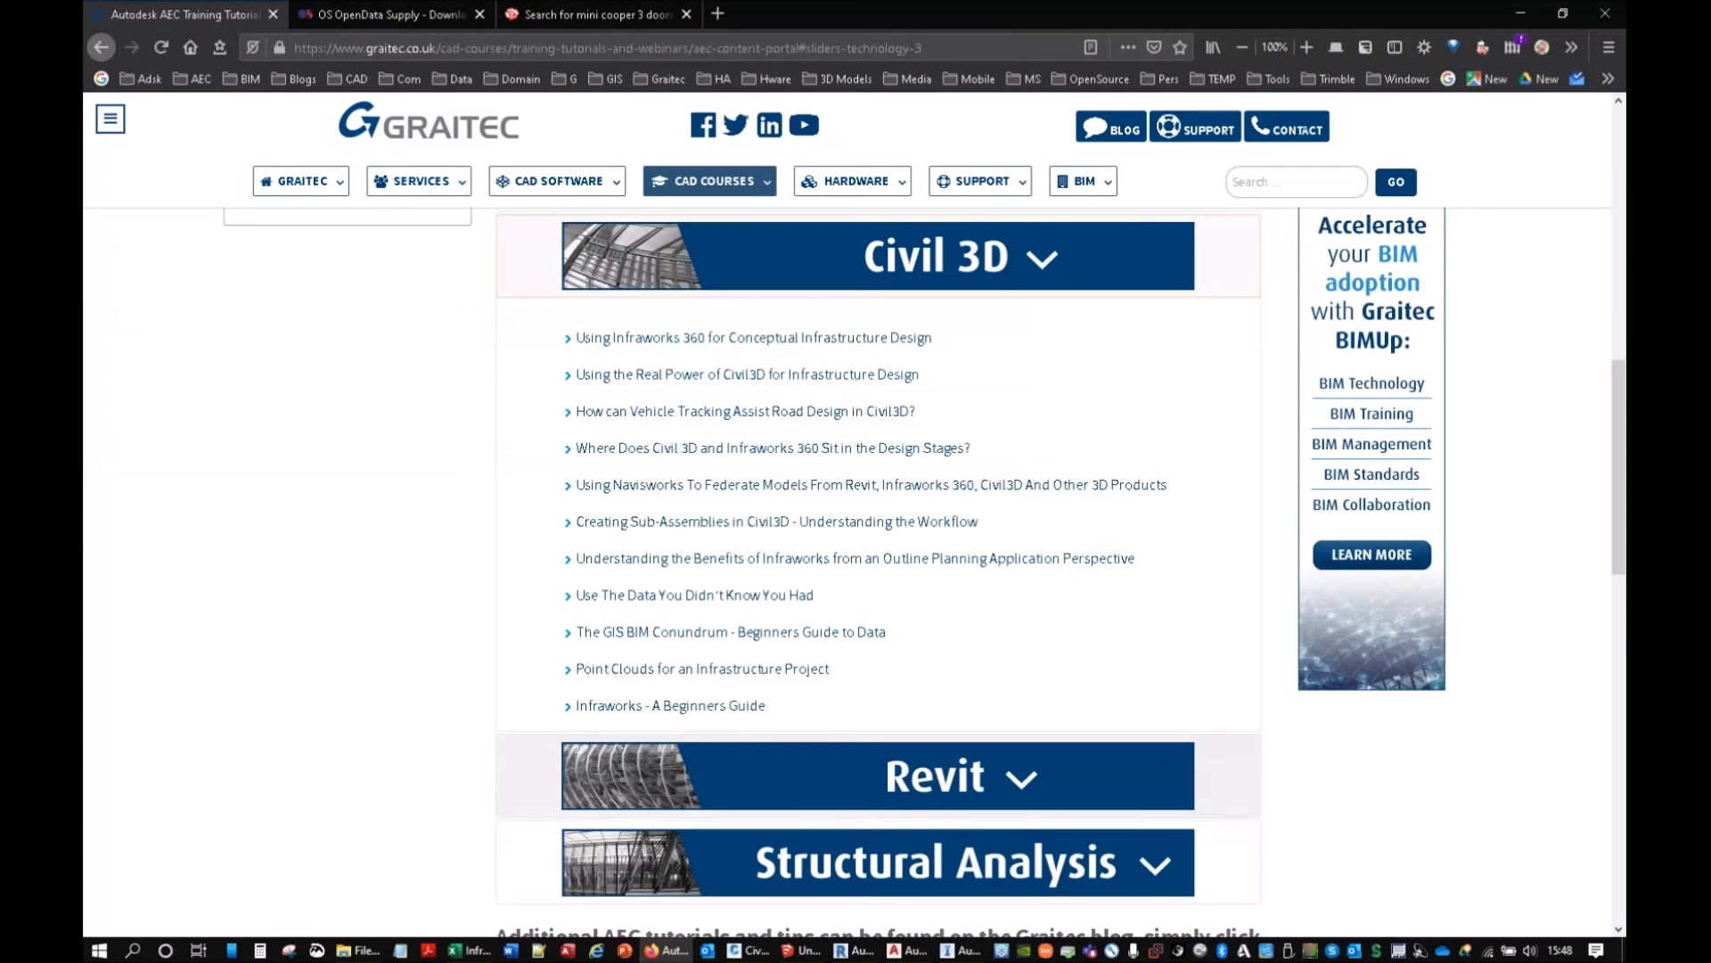
{"action": "left_click", "coordinate": [588, 14]}
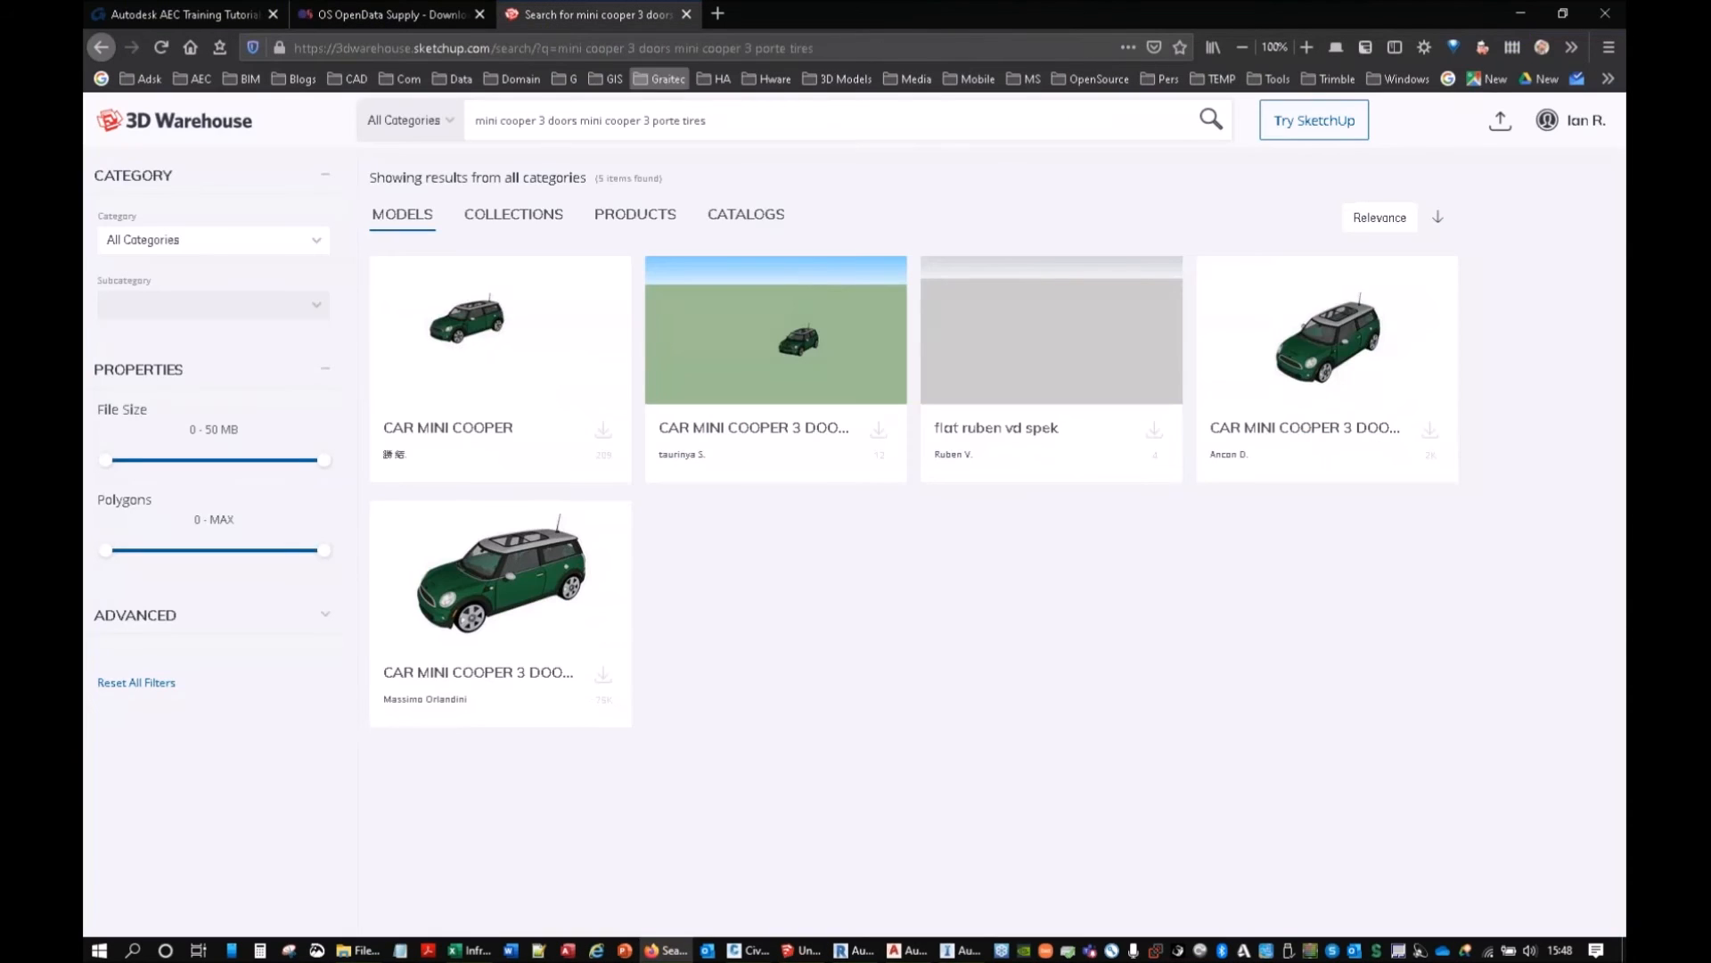
{"action": "left_click", "coordinate": [1311, 357]}
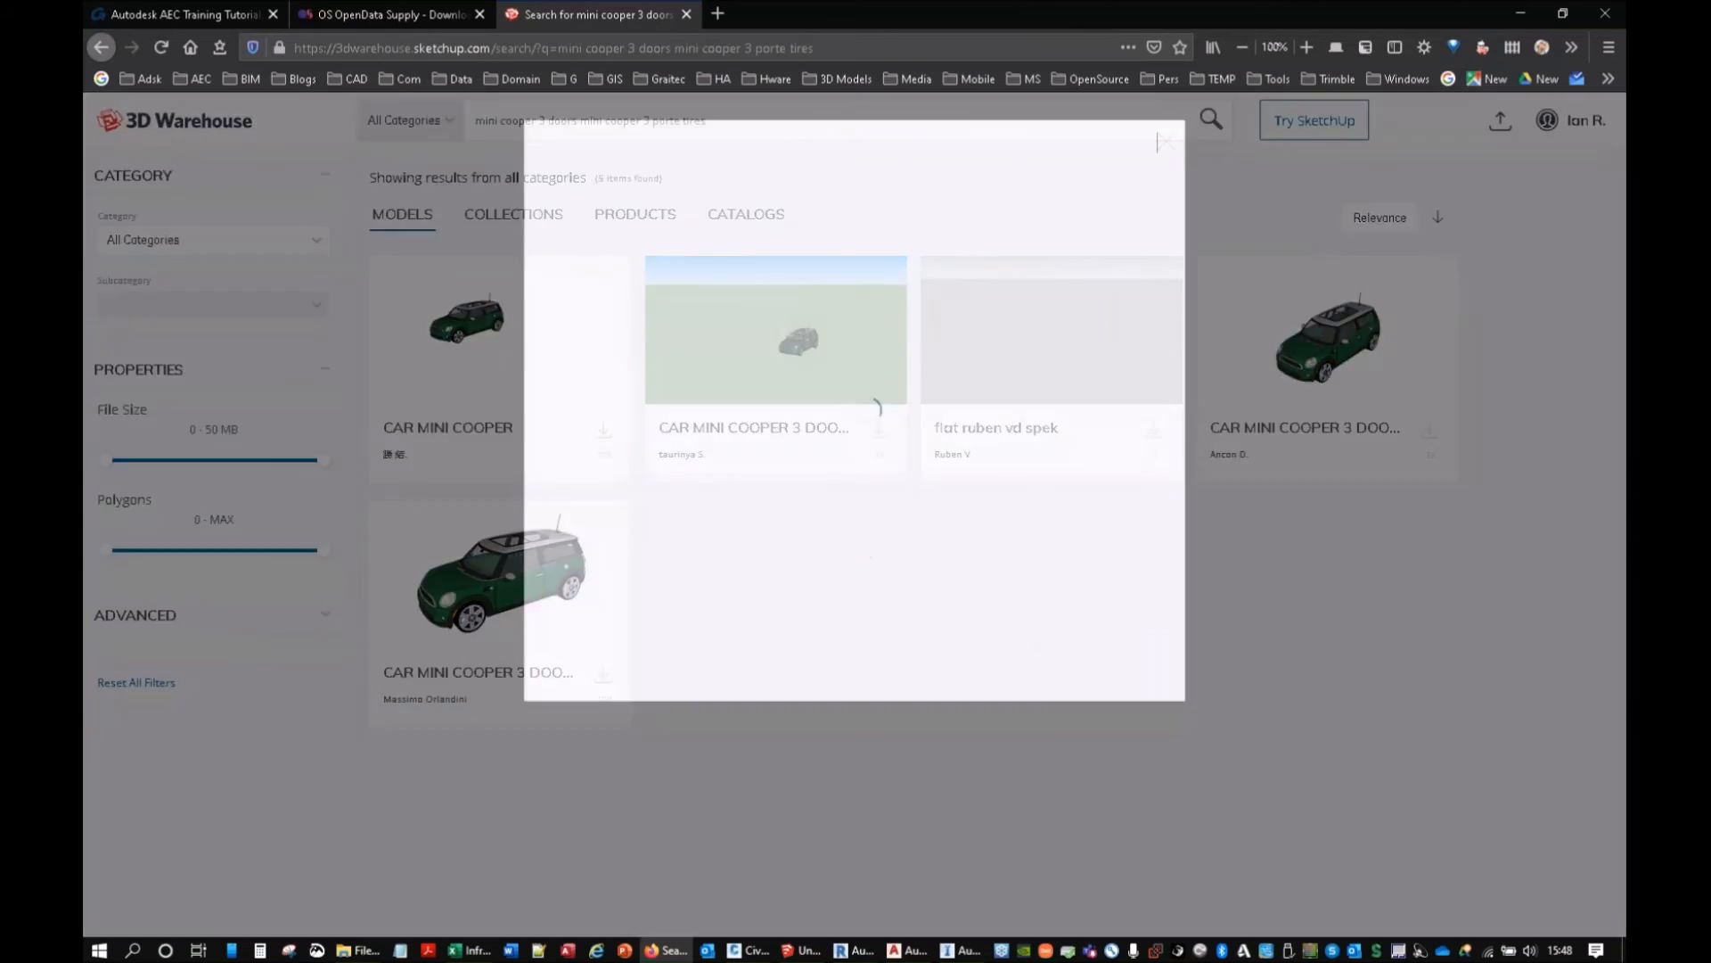
Check the Mini model's download formats, including Collada File, then close the preview and return to InfraWorks.
{"action": "left_click", "coordinate": [969, 482]}
{"action": "left_click", "coordinate": [975, 627]}
{"action": "left_click", "coordinate": [974, 628]}
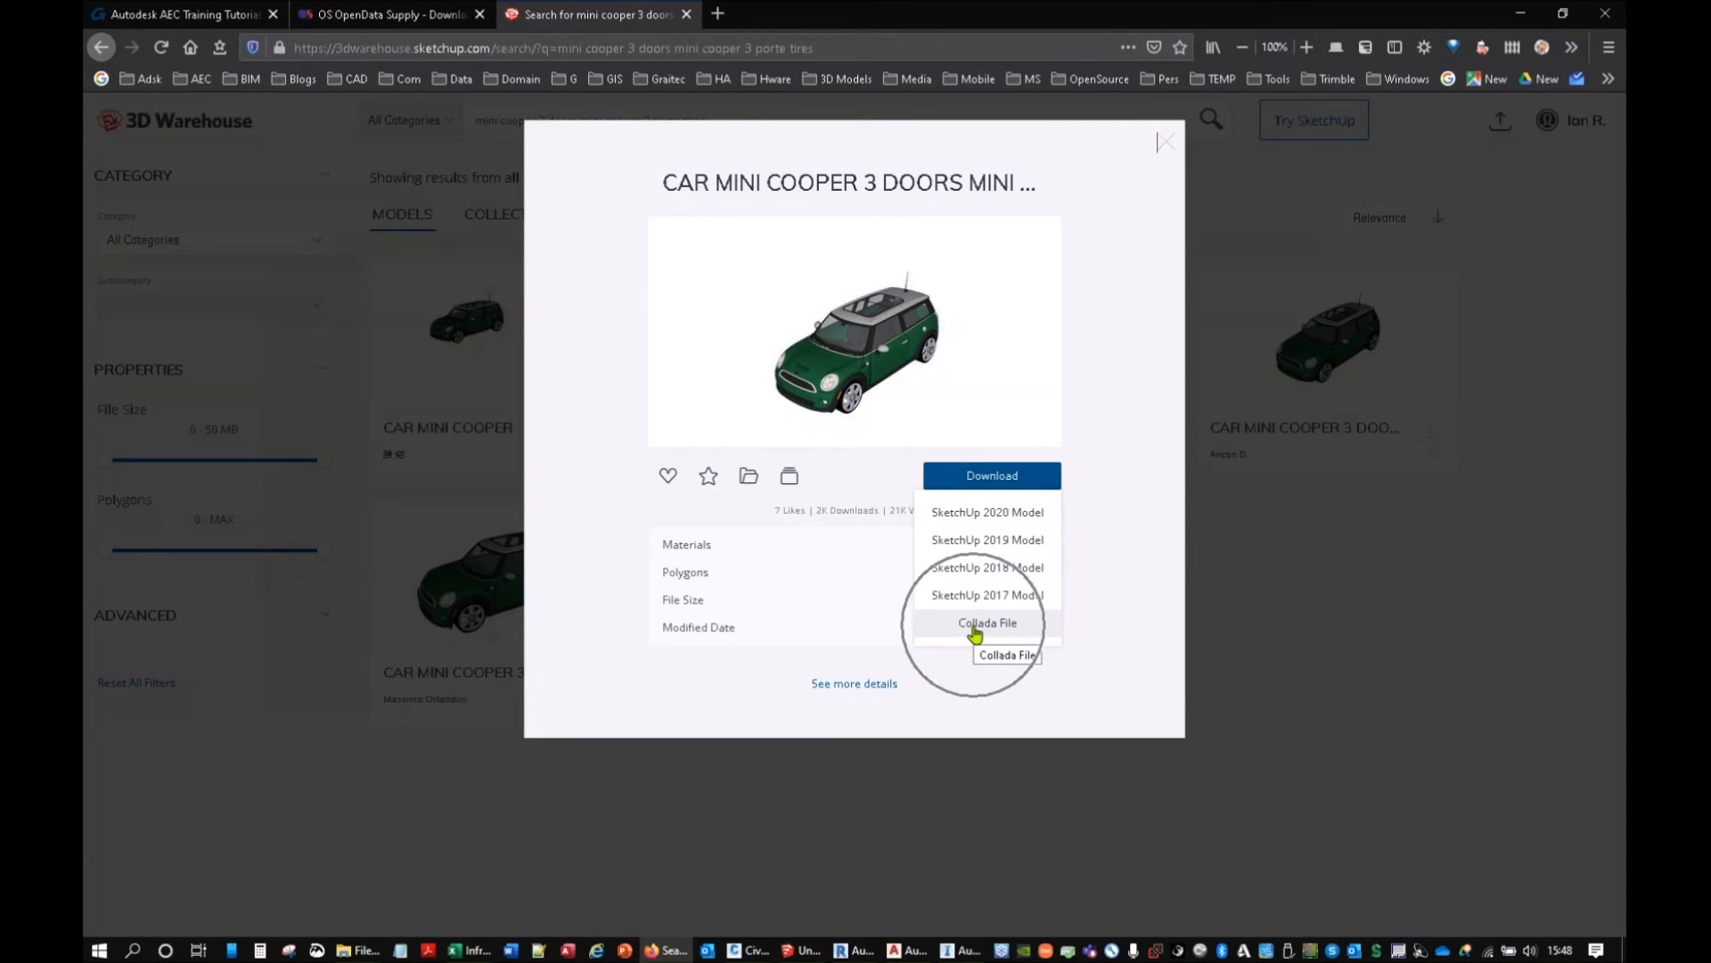
{"action": "left_click", "coordinate": [974, 628]}
{"action": "left_click", "coordinate": [974, 628]}
{"action": "left_click", "coordinate": [974, 627]}
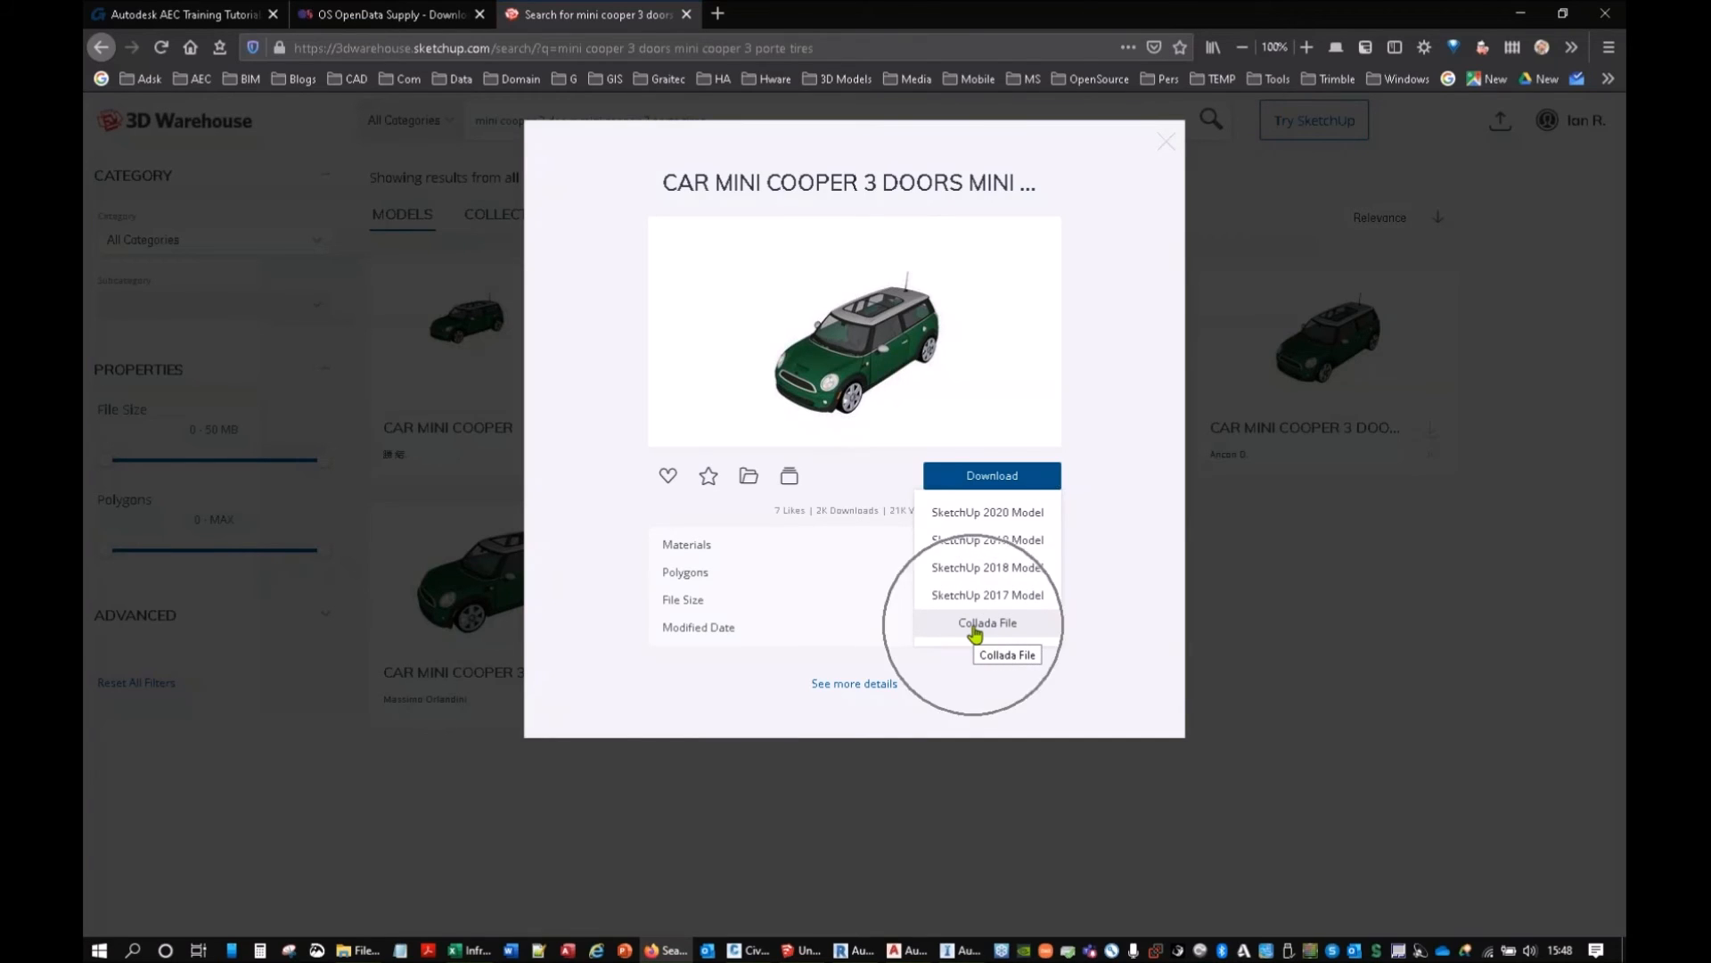
{"action": "left_click", "coordinate": [974, 628]}
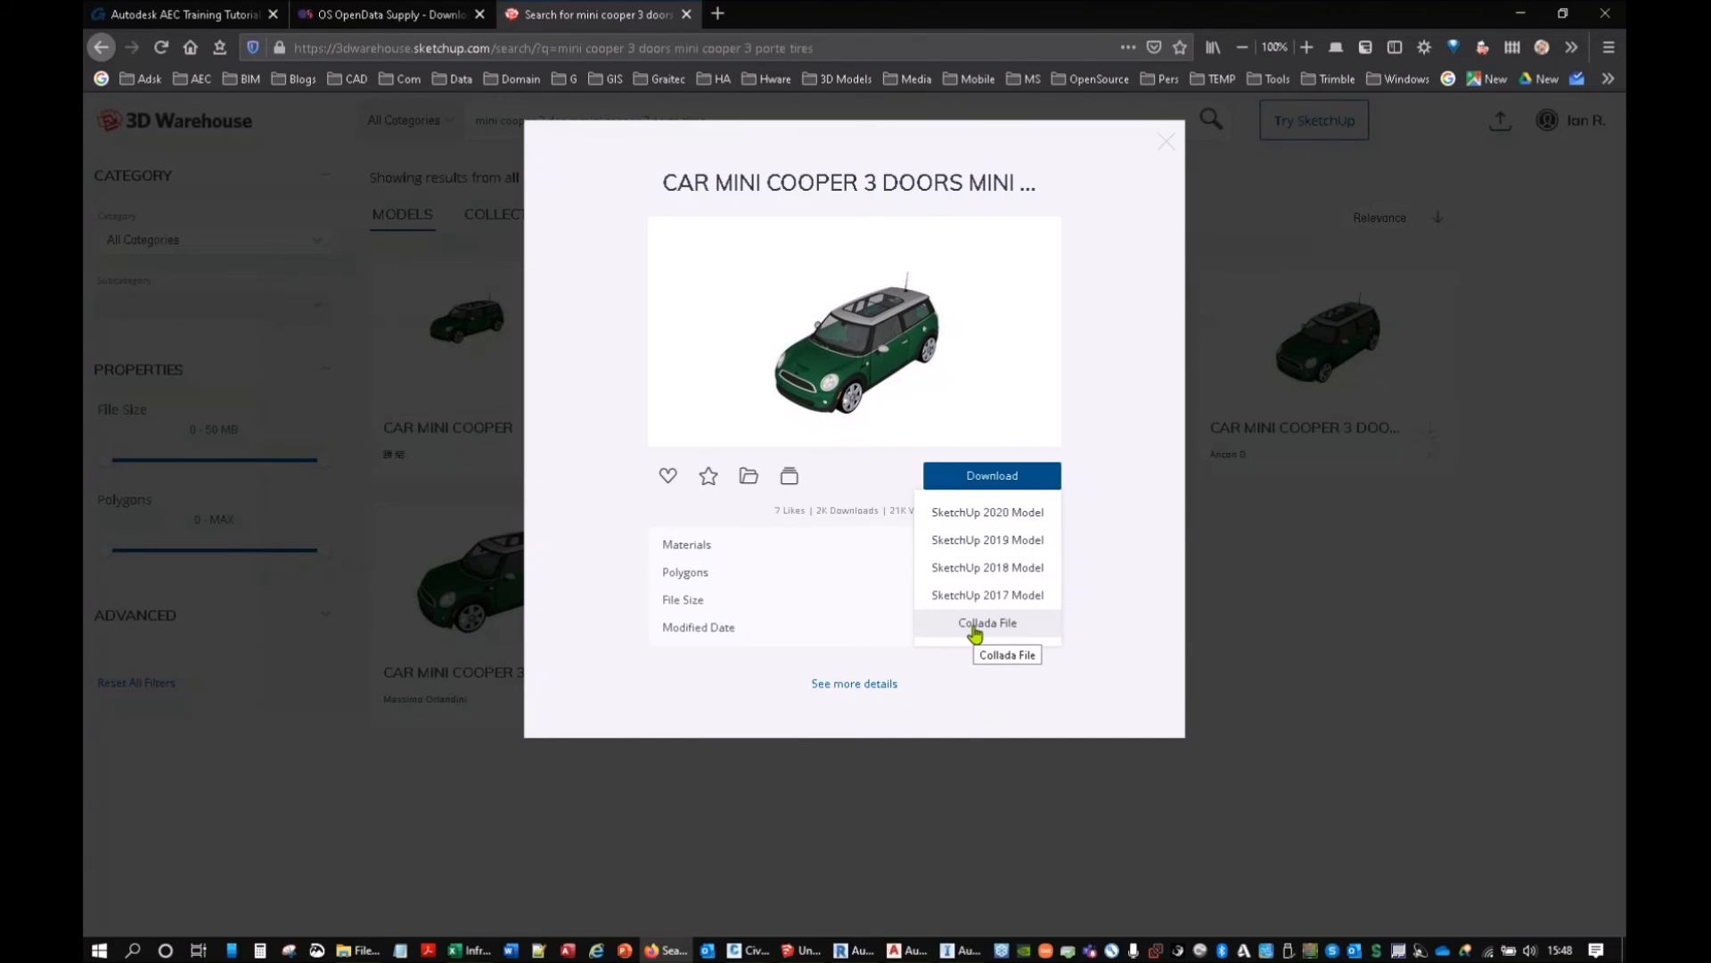
{"action": "left_click", "coordinate": [1173, 147]}
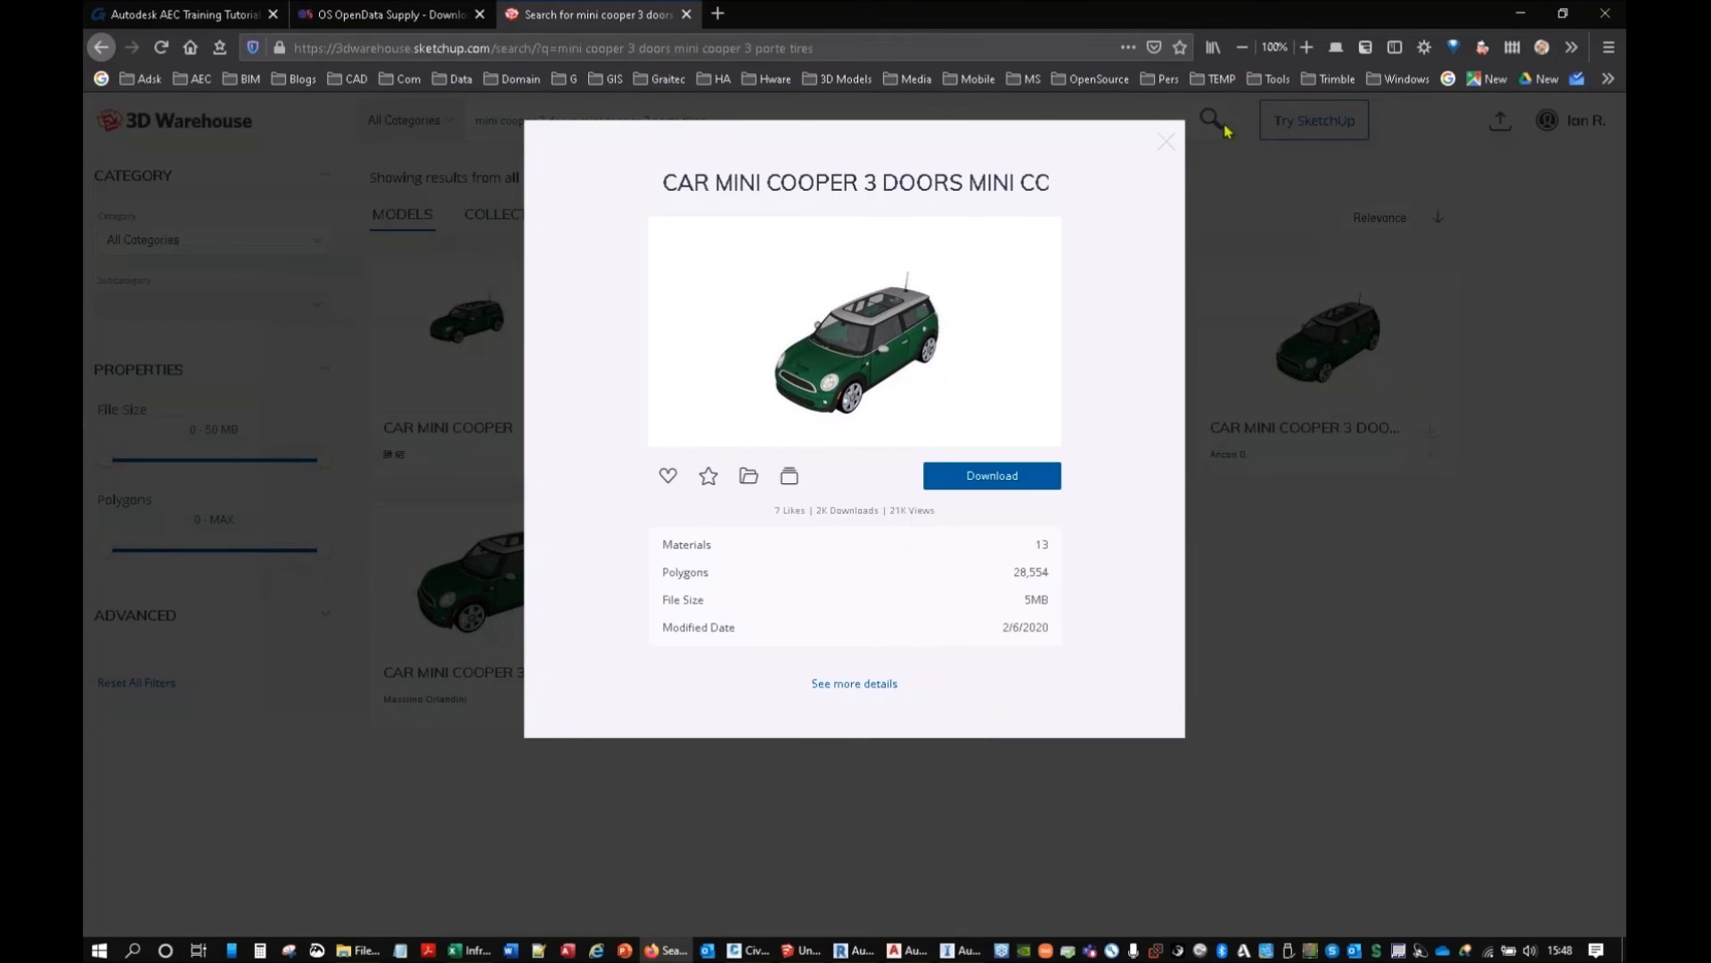
{"action": "left_click", "coordinate": [1167, 143]}
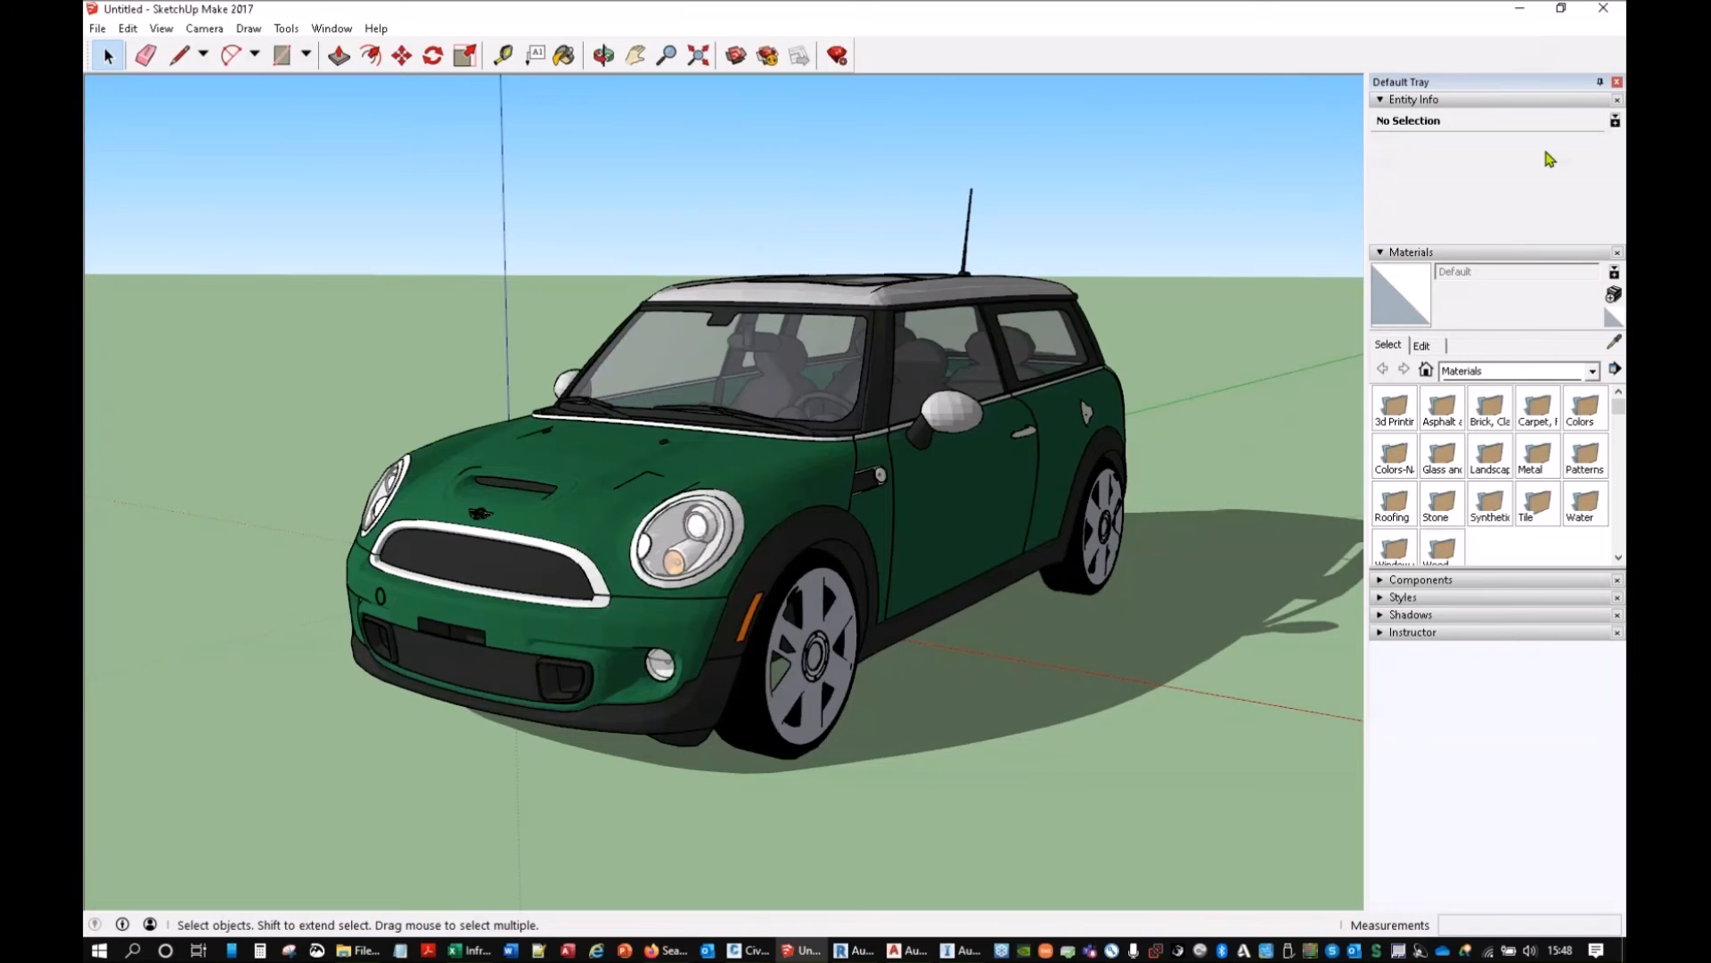
{"action": "left_click", "coordinate": [1520, 8]}
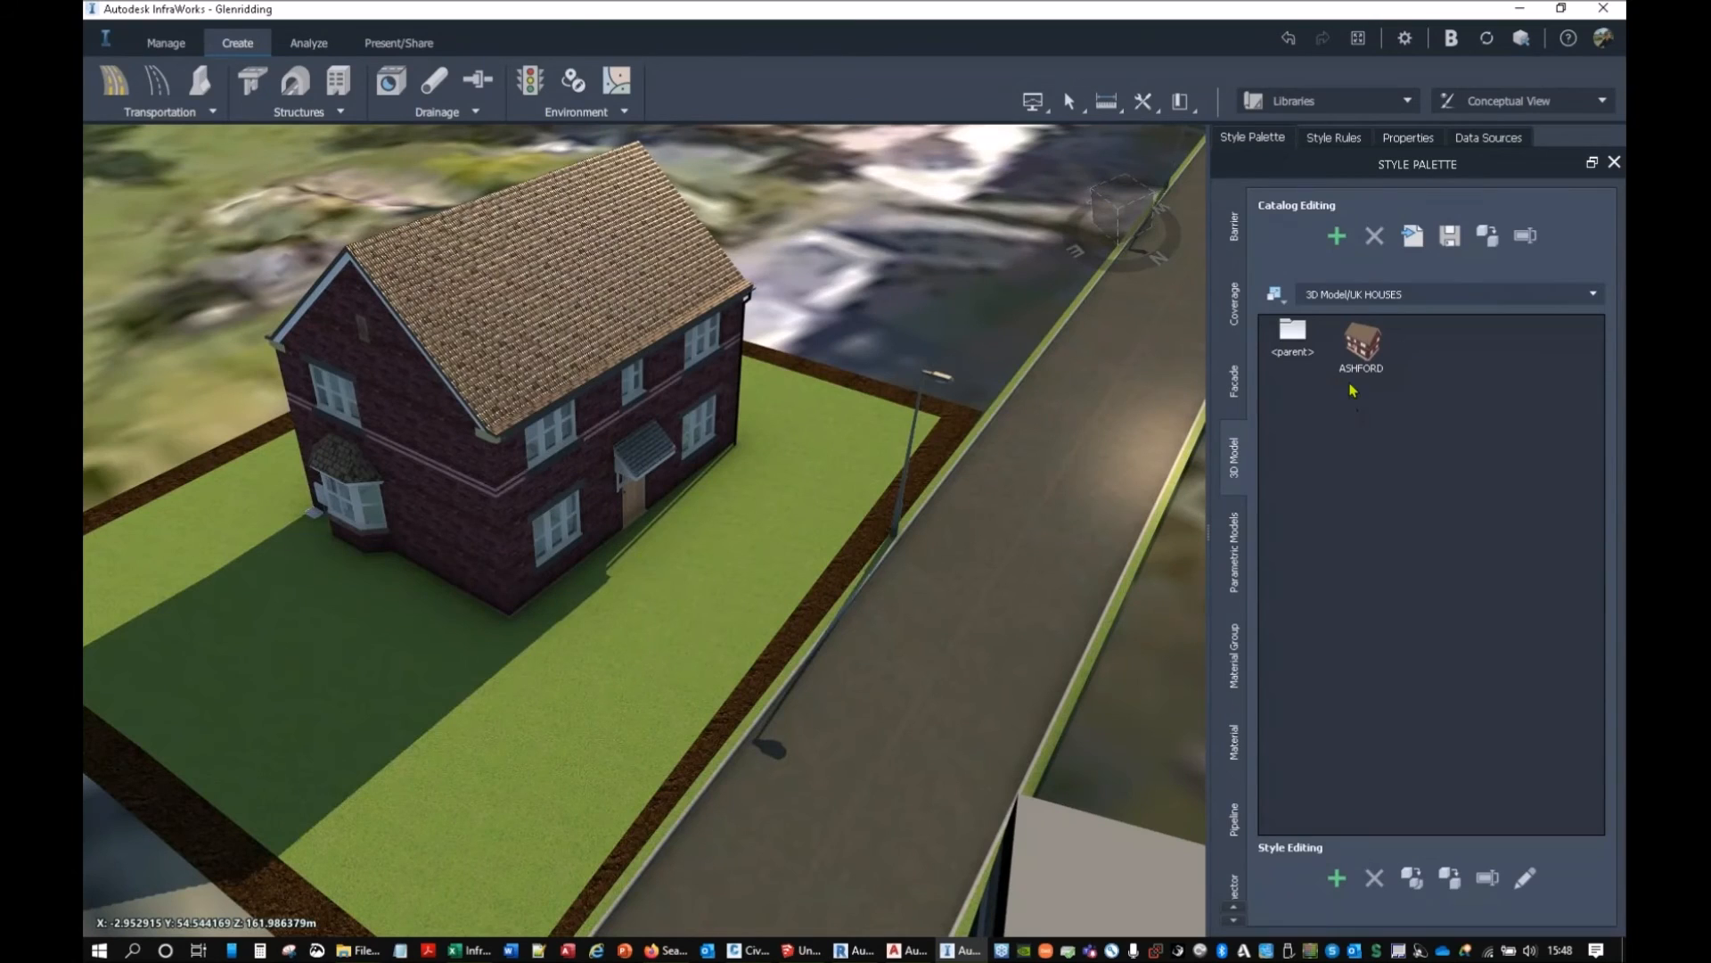
Add a catalog named "UK CARS" at the root of the 3D Model styles.
{"action": "double_click", "coordinate": [1294, 331]}
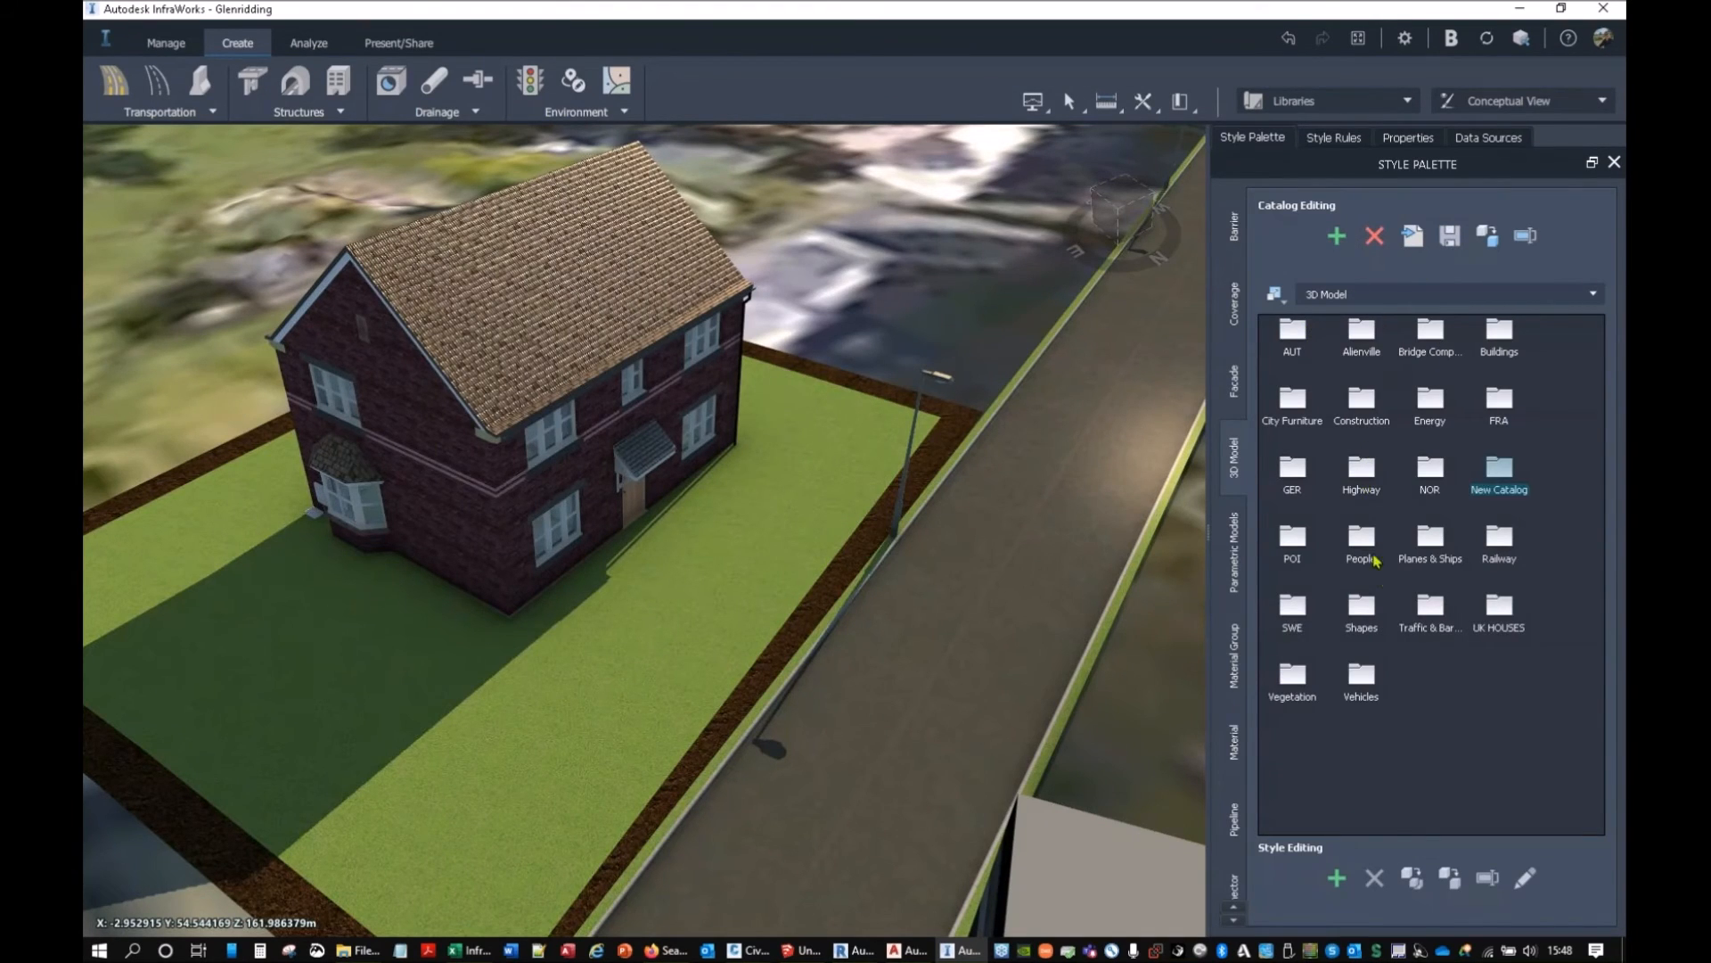
{"action": "type", "text": "UK CARS"}
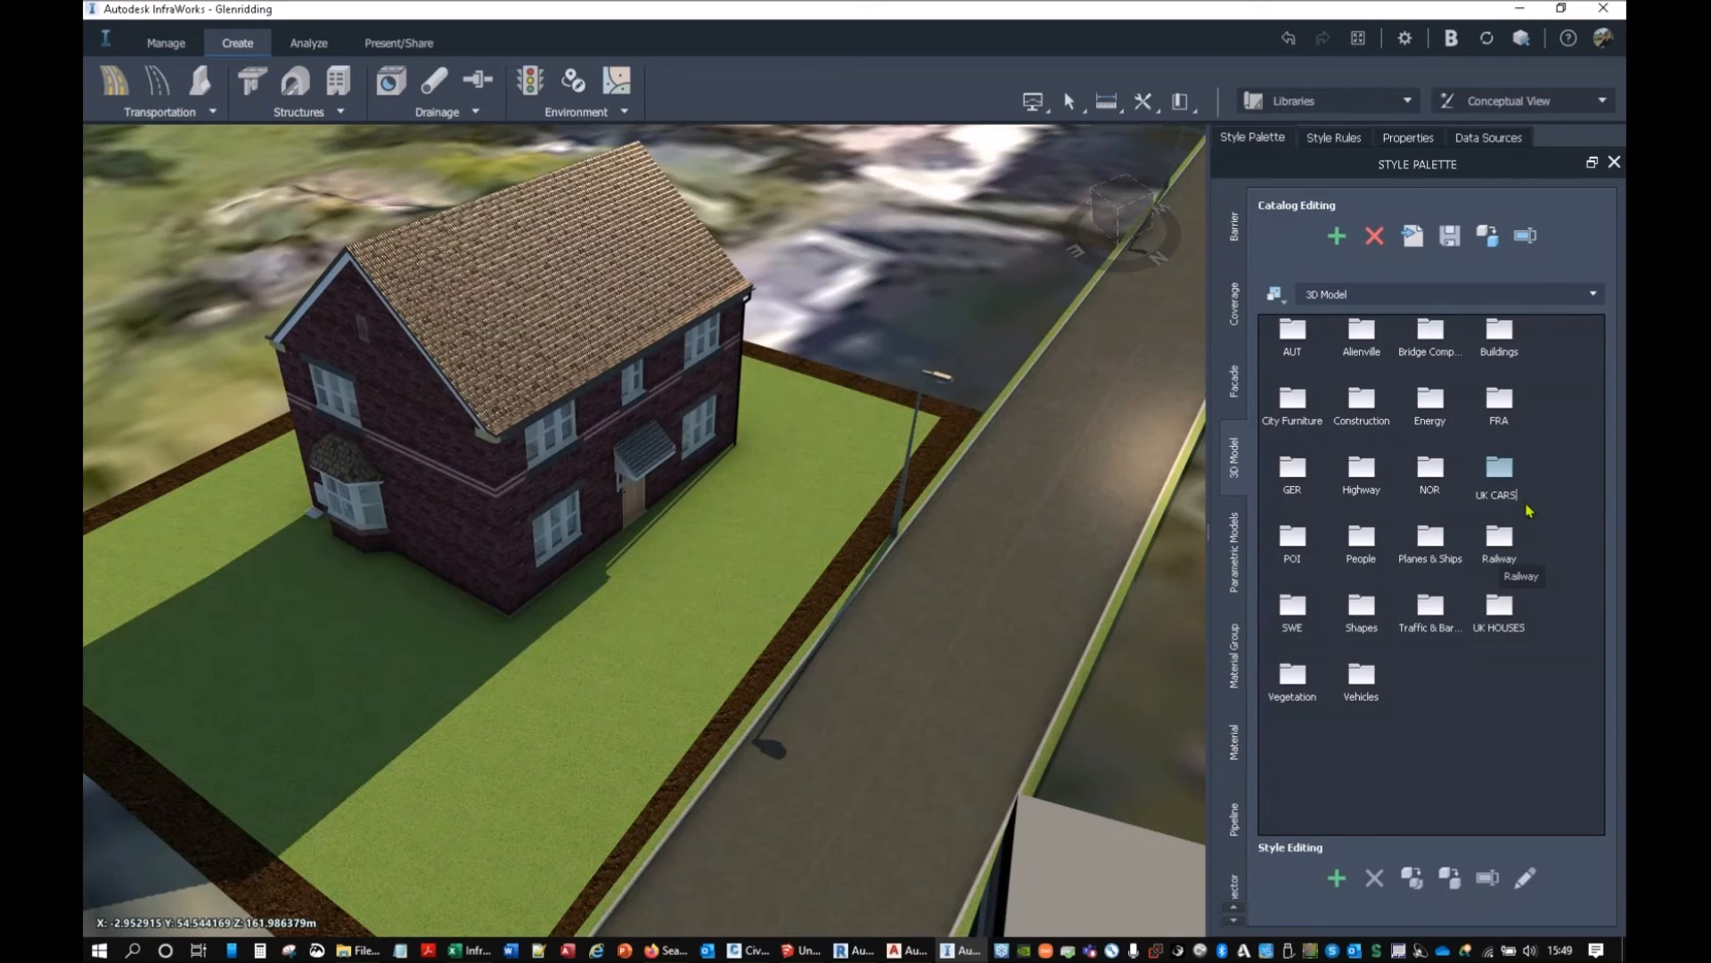
{"action": "key", "text": "Return"}
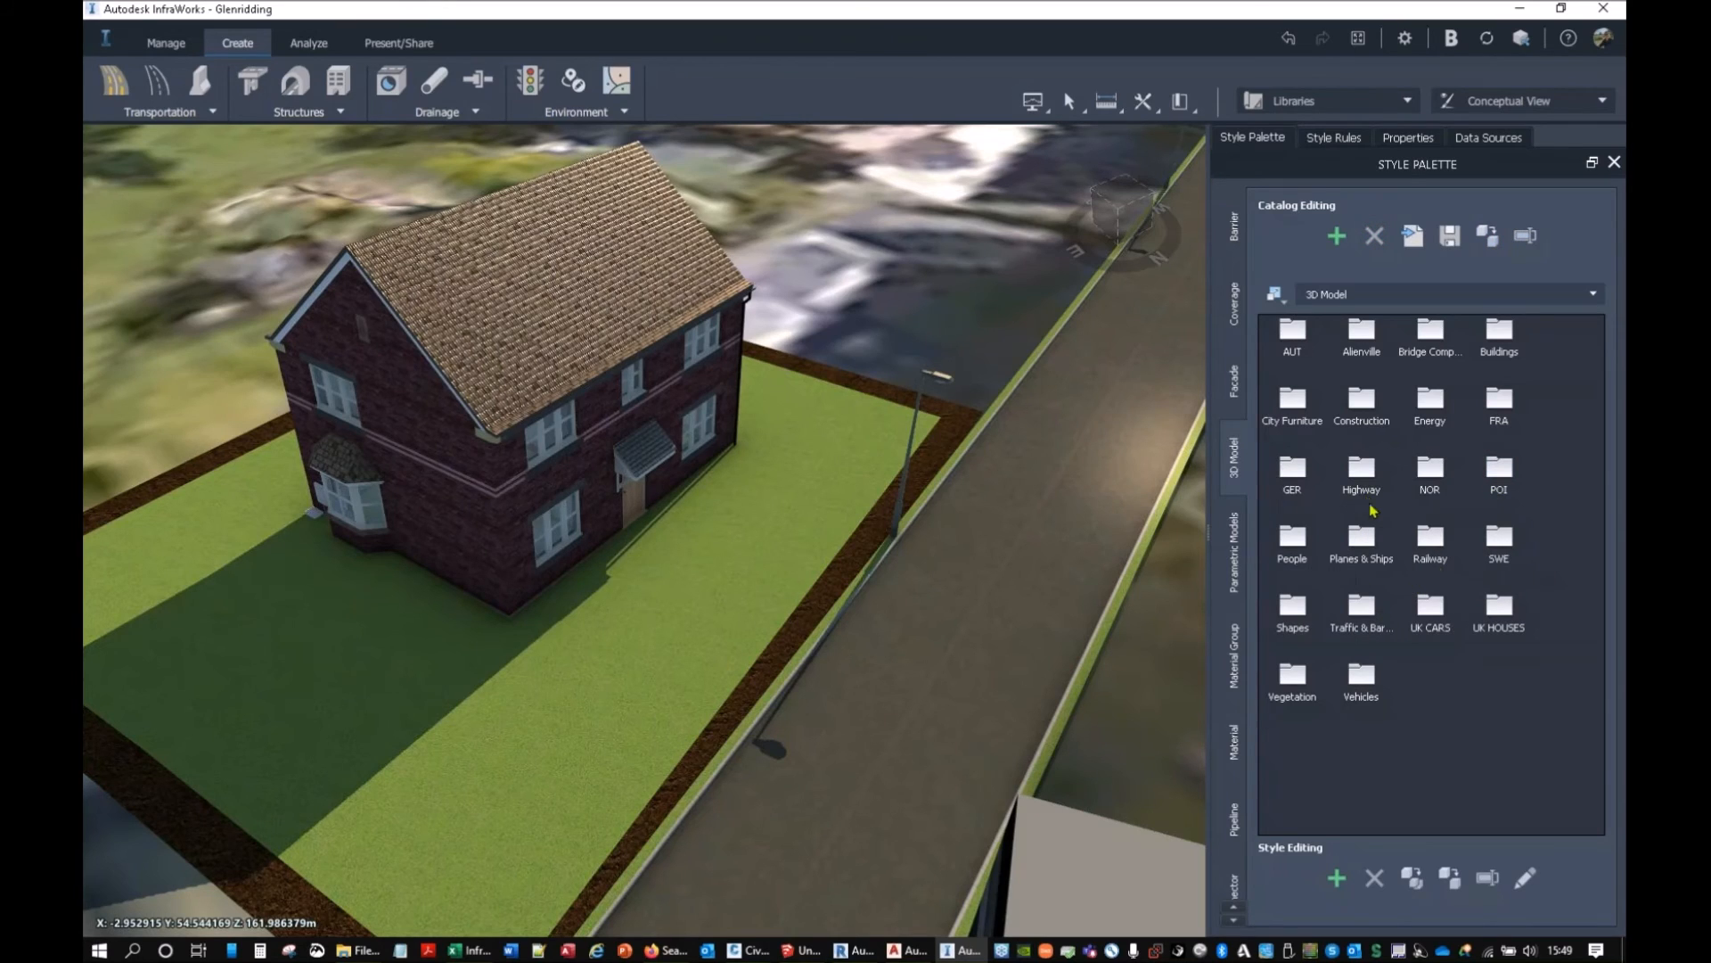
Start a new 3D model style in the UK CARS catalog, using model.dae from Data > _Source Models > MINI+COOPER+3+PORTE.
{"action": "double_click", "coordinate": [1432, 610]}
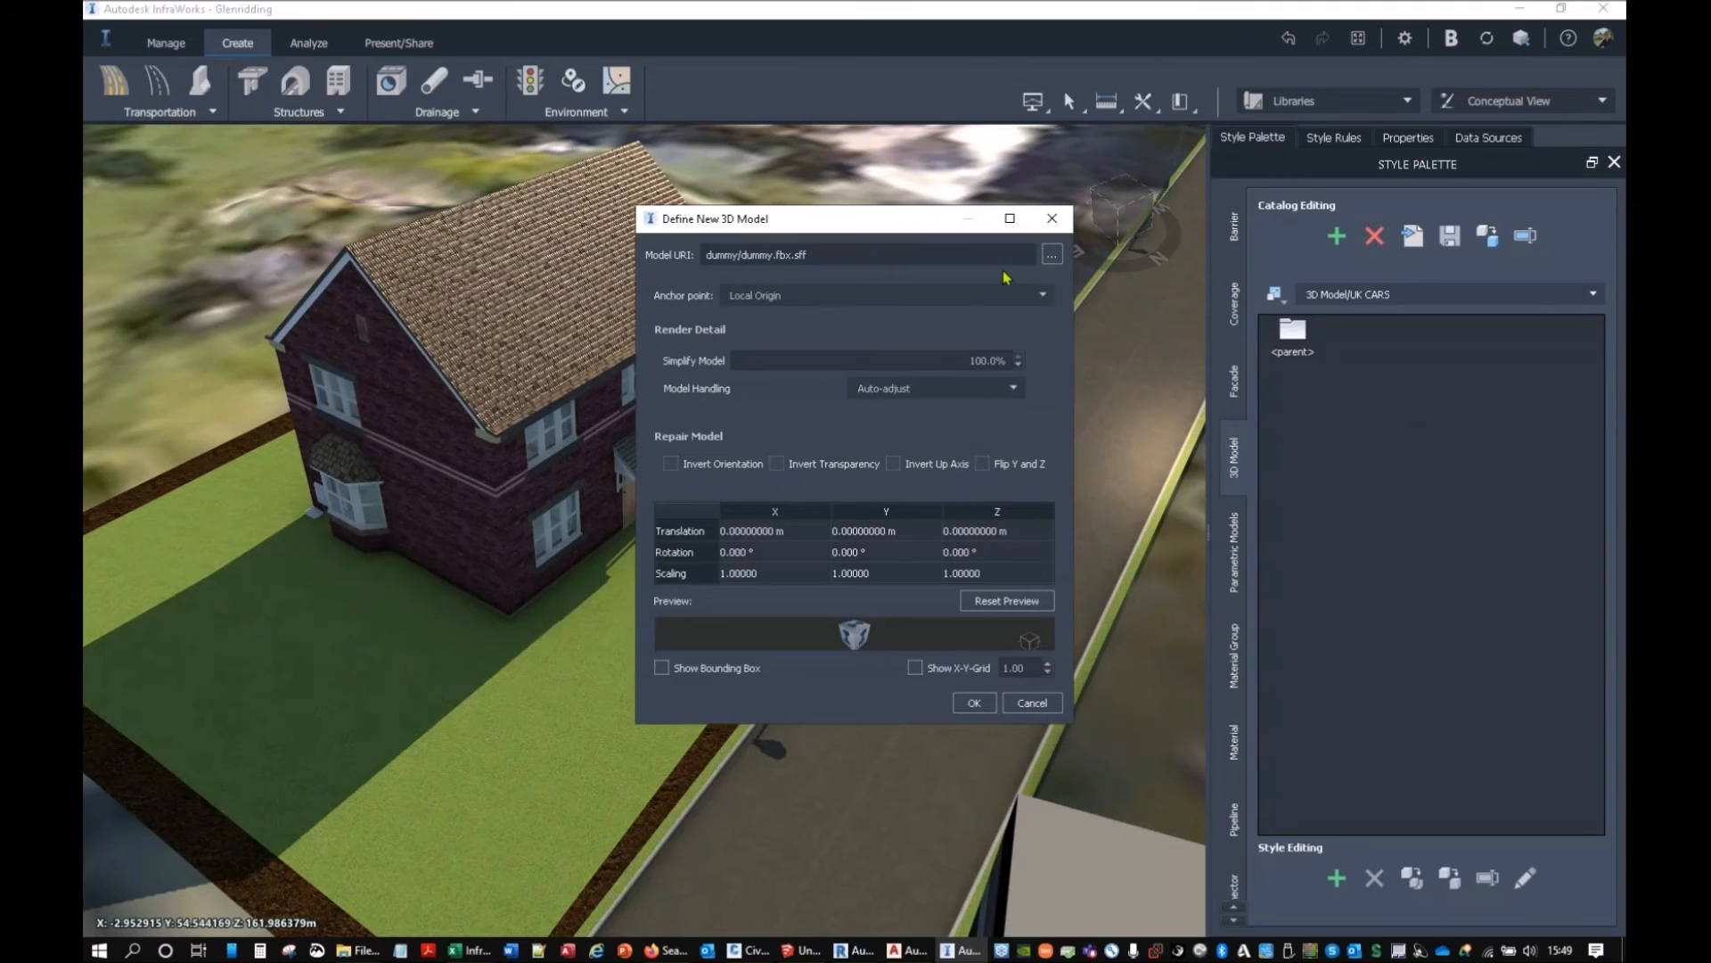
{"action": "left_click", "coordinate": [1052, 255]}
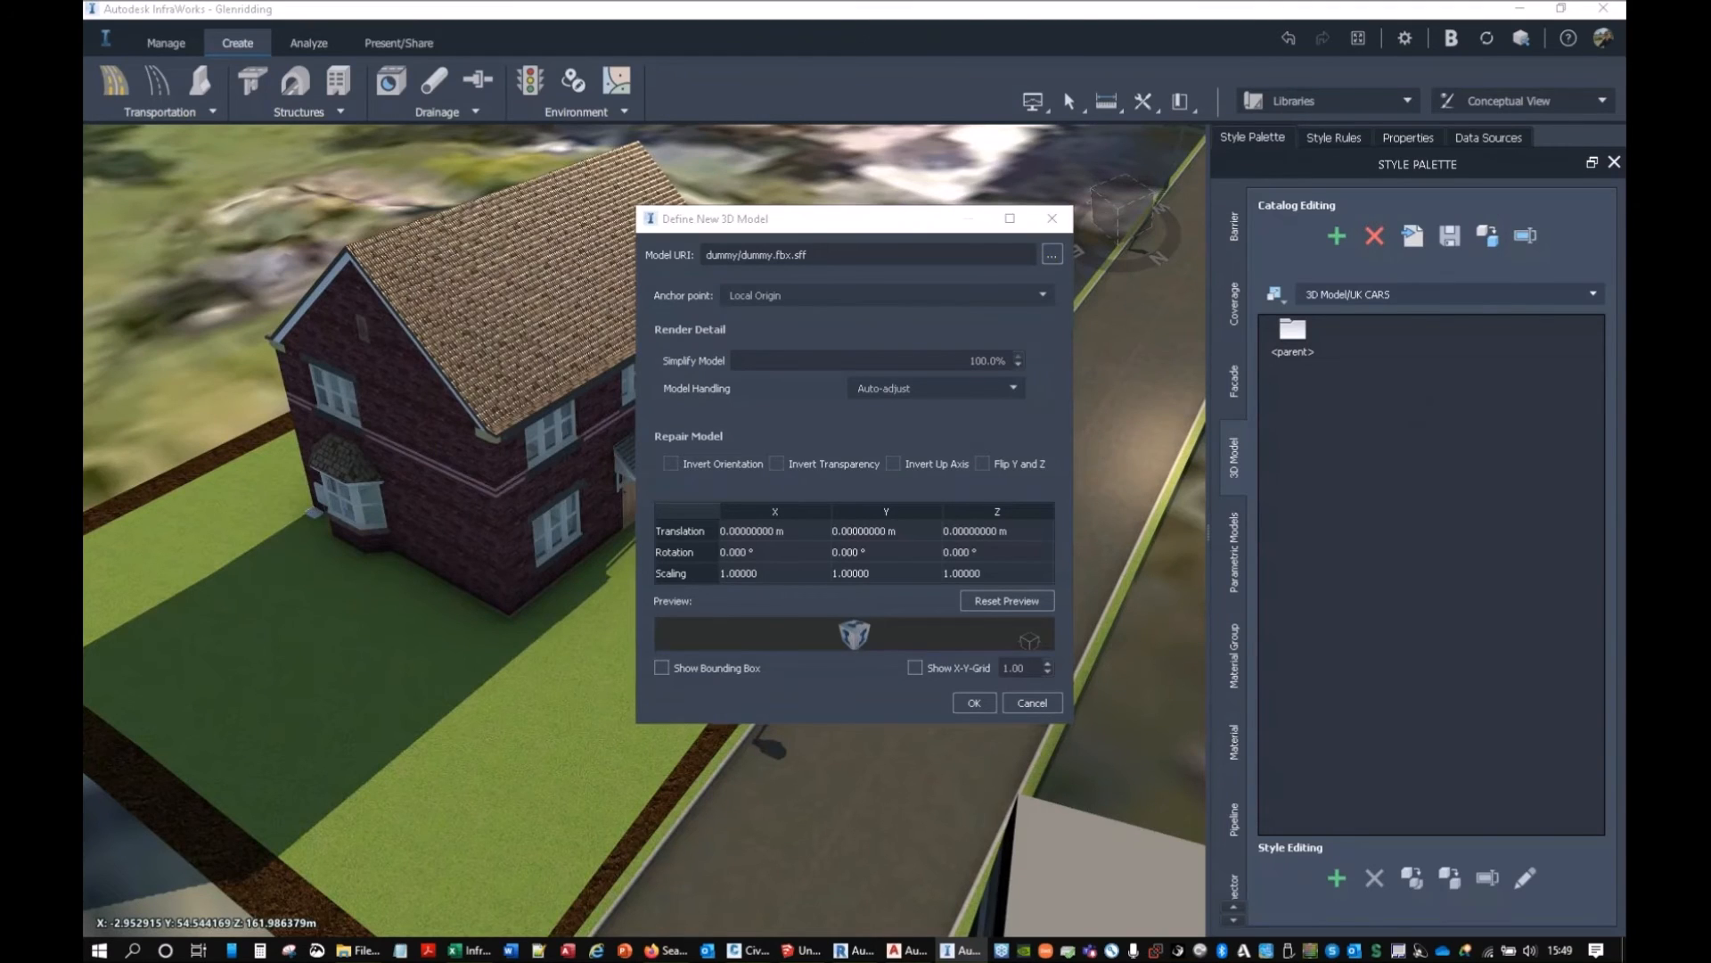
{"action": "left_click", "coordinate": [1327, 660]}
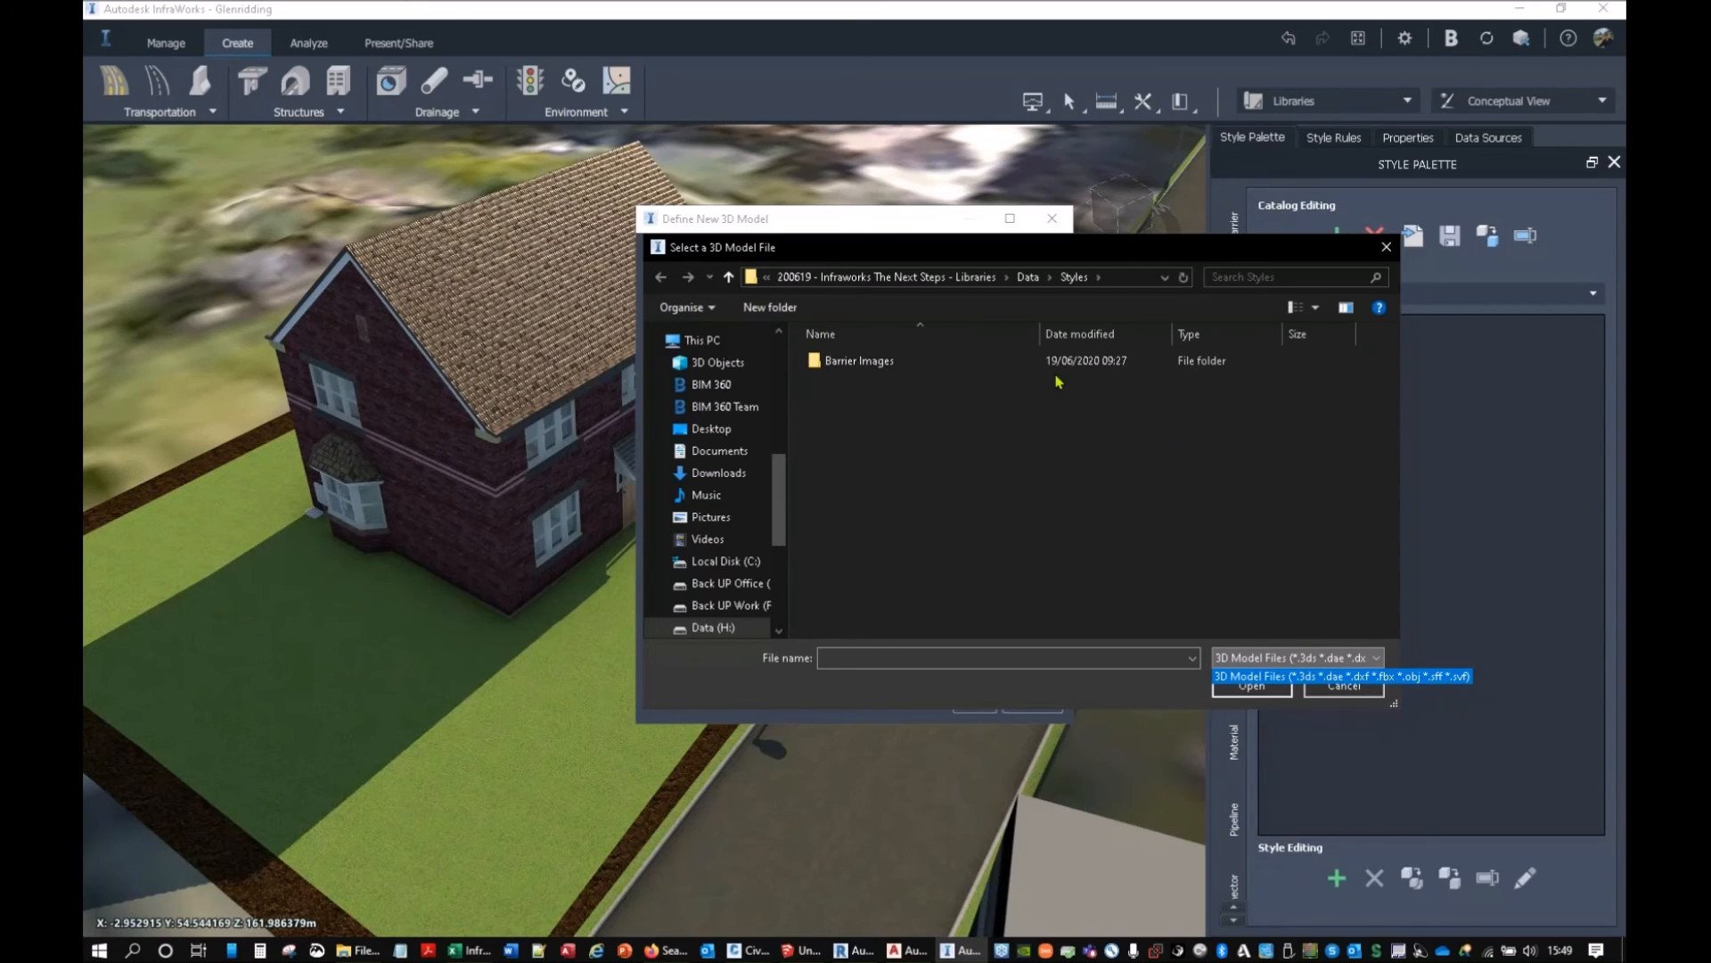
{"action": "left_click", "coordinate": [993, 443]}
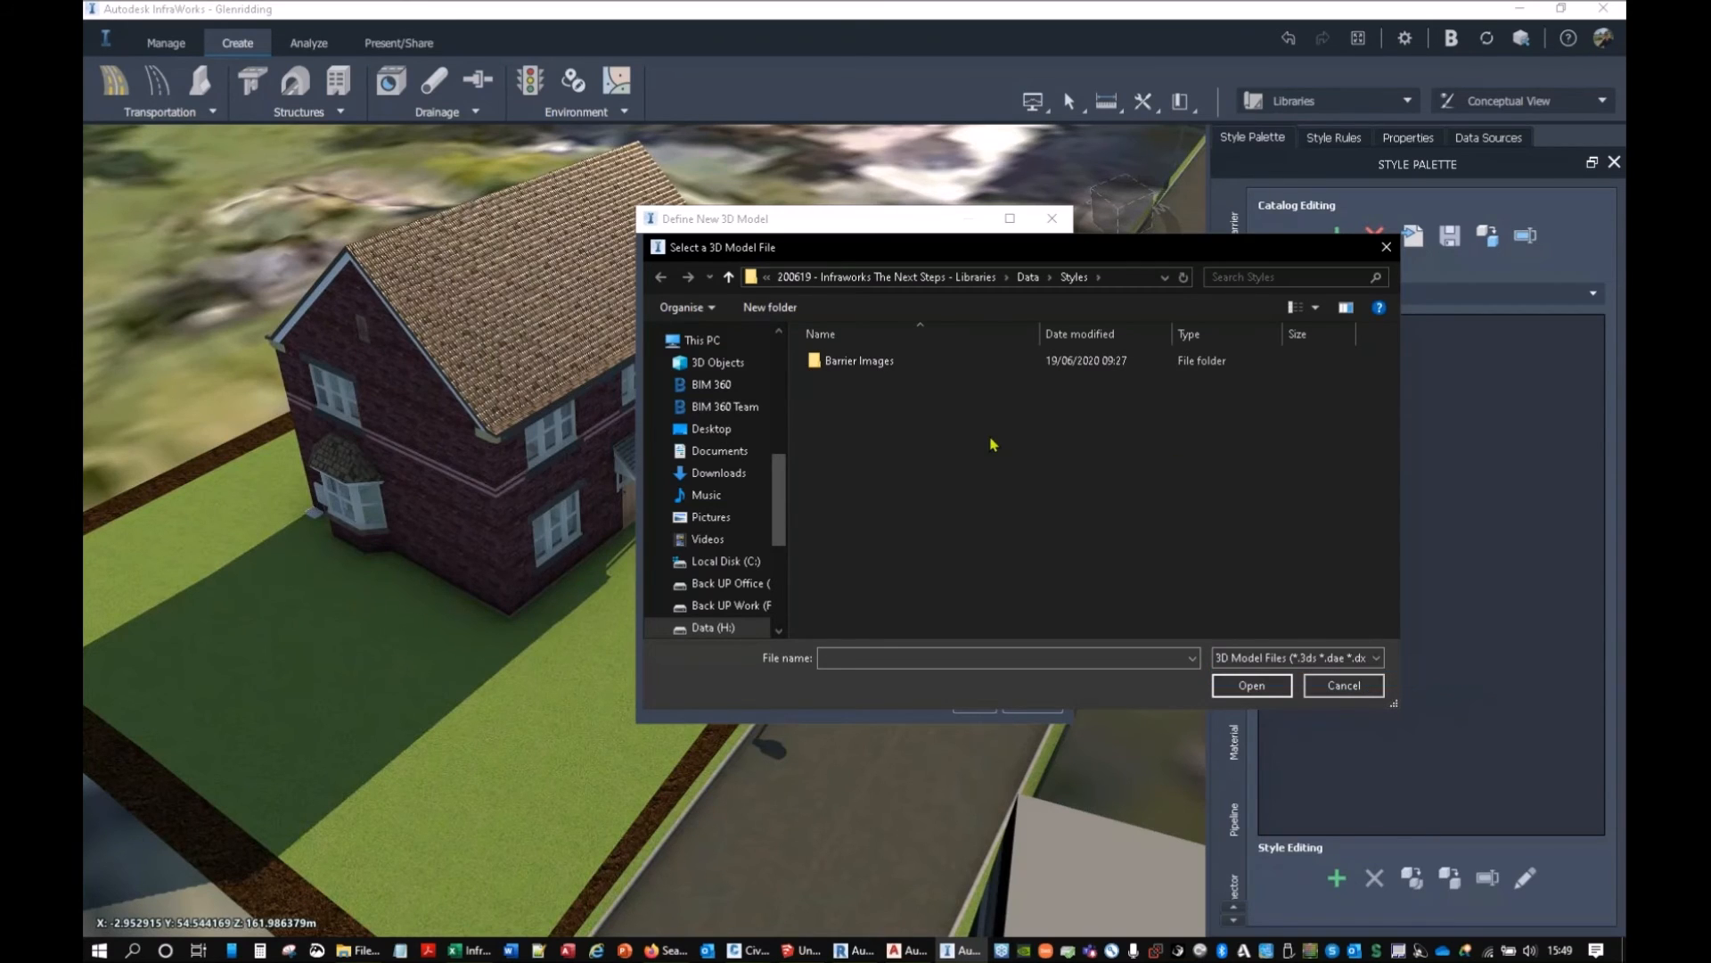
{"action": "left_click", "coordinate": [1027, 277]}
{"action": "double_click", "coordinate": [891, 360]}
{"action": "double_click", "coordinate": [875, 366]}
{"action": "left_click", "coordinate": [863, 381]}
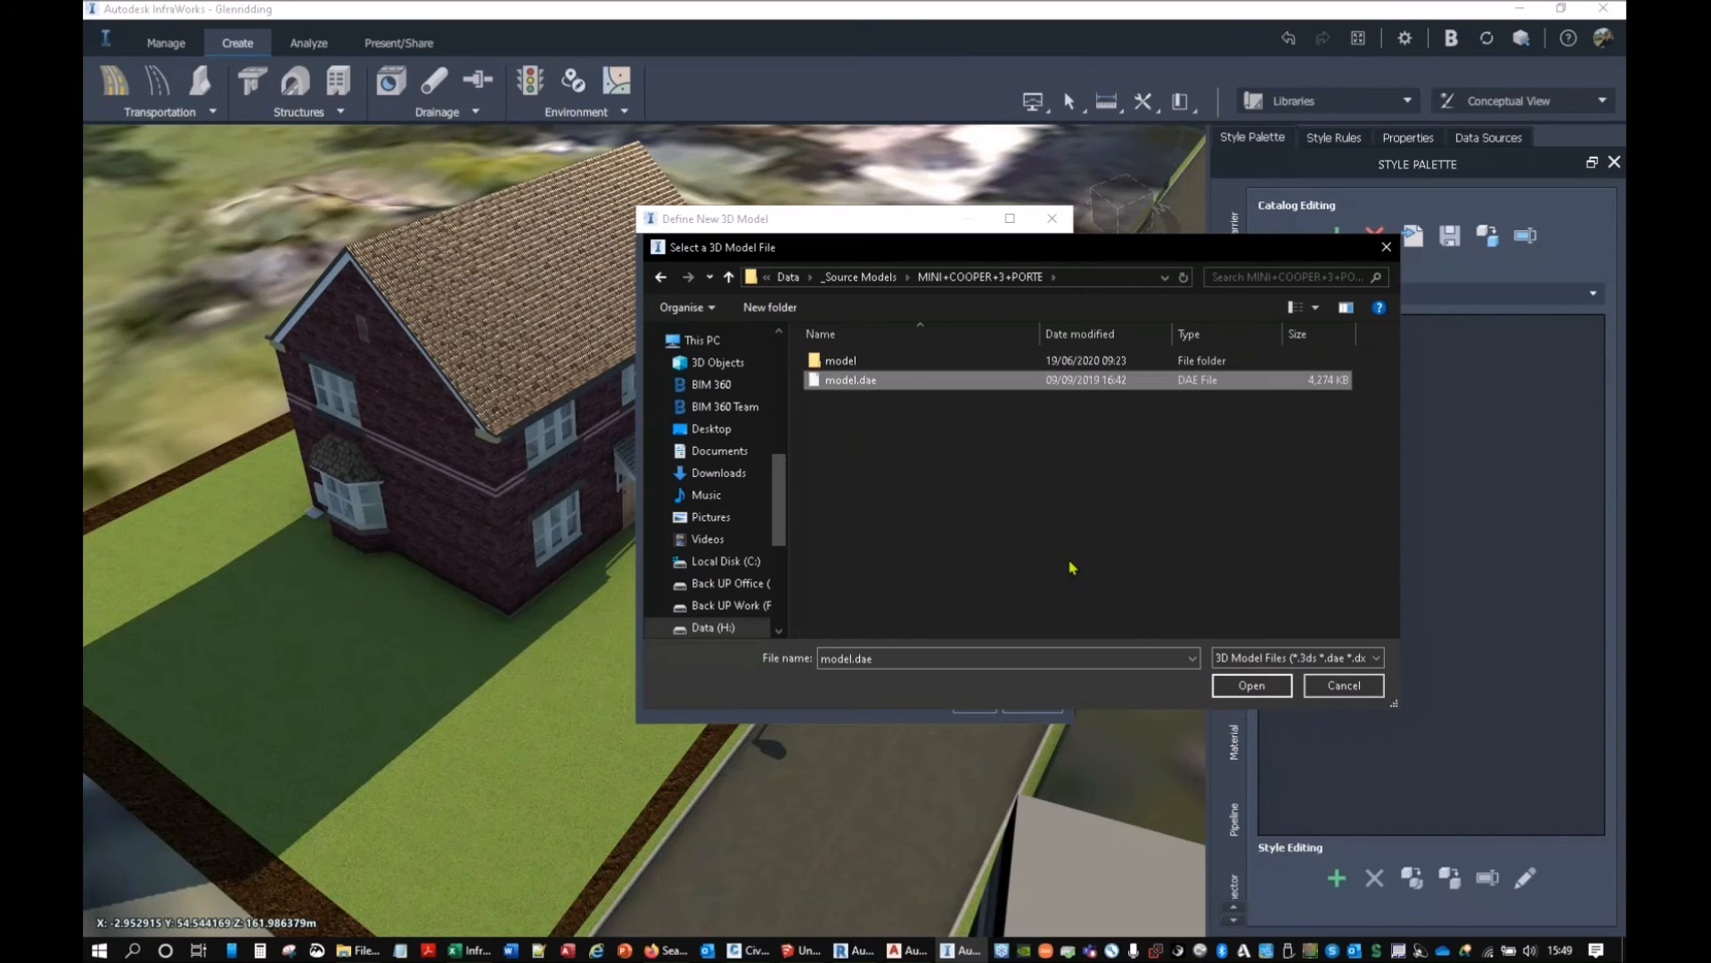
{"action": "left_click", "coordinate": [1252, 684]}
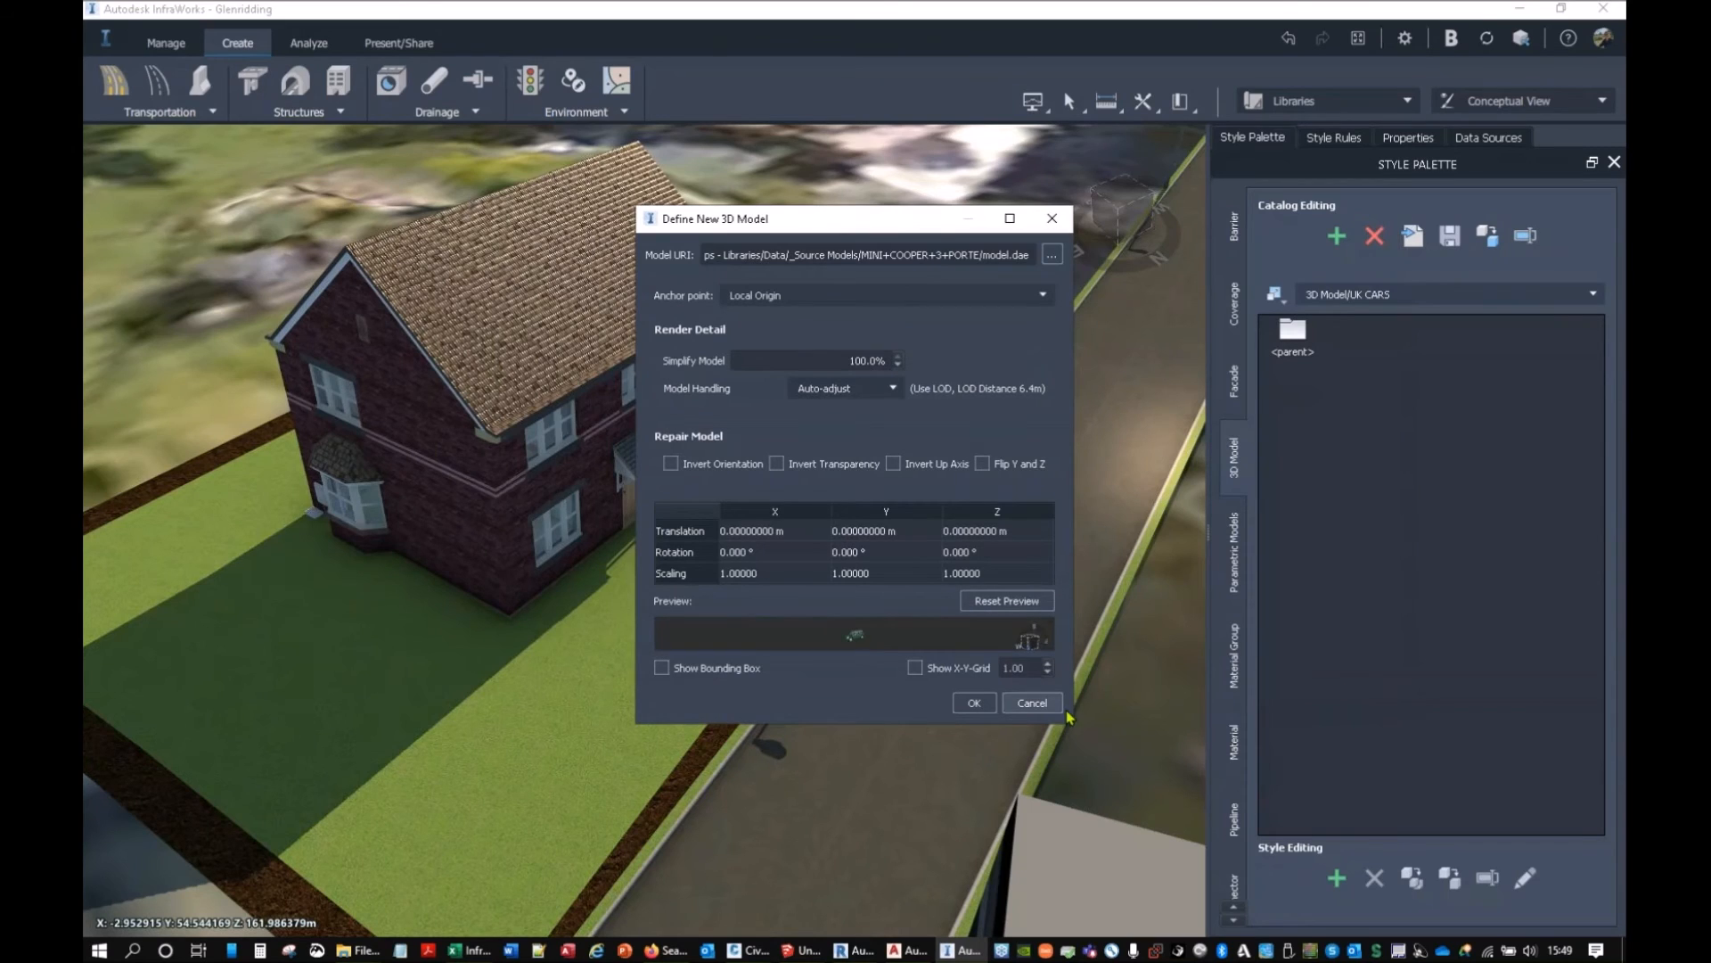
Set the car model's anchor point to Center 2D and its model handling to Direct Display, and accept the definition.
{"action": "left_click_drag", "start_coordinate": [1074, 725], "coordinate": [1242, 924]}
{"action": "left_click_drag", "start_coordinate": [1003, 757], "coordinate": [941, 776]}
{"action": "scroll", "coordinate": [985, 750], "scroll_direction": "up", "scroll_amount": 3}
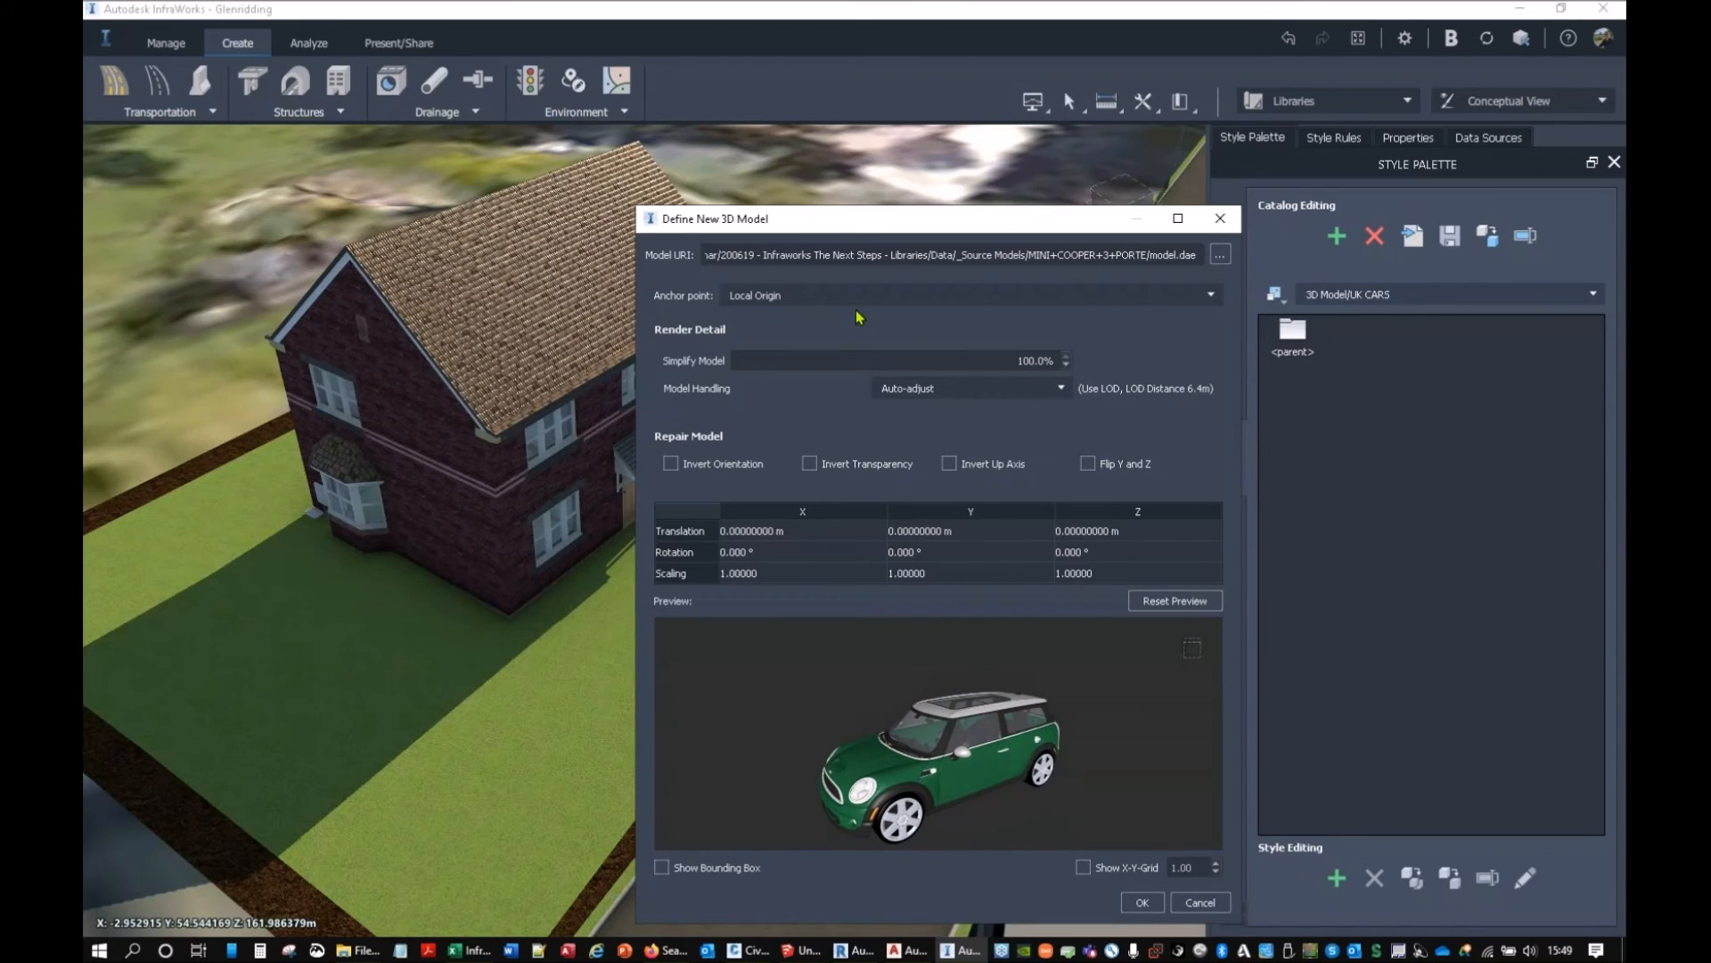
{"action": "left_click", "coordinate": [1216, 297]}
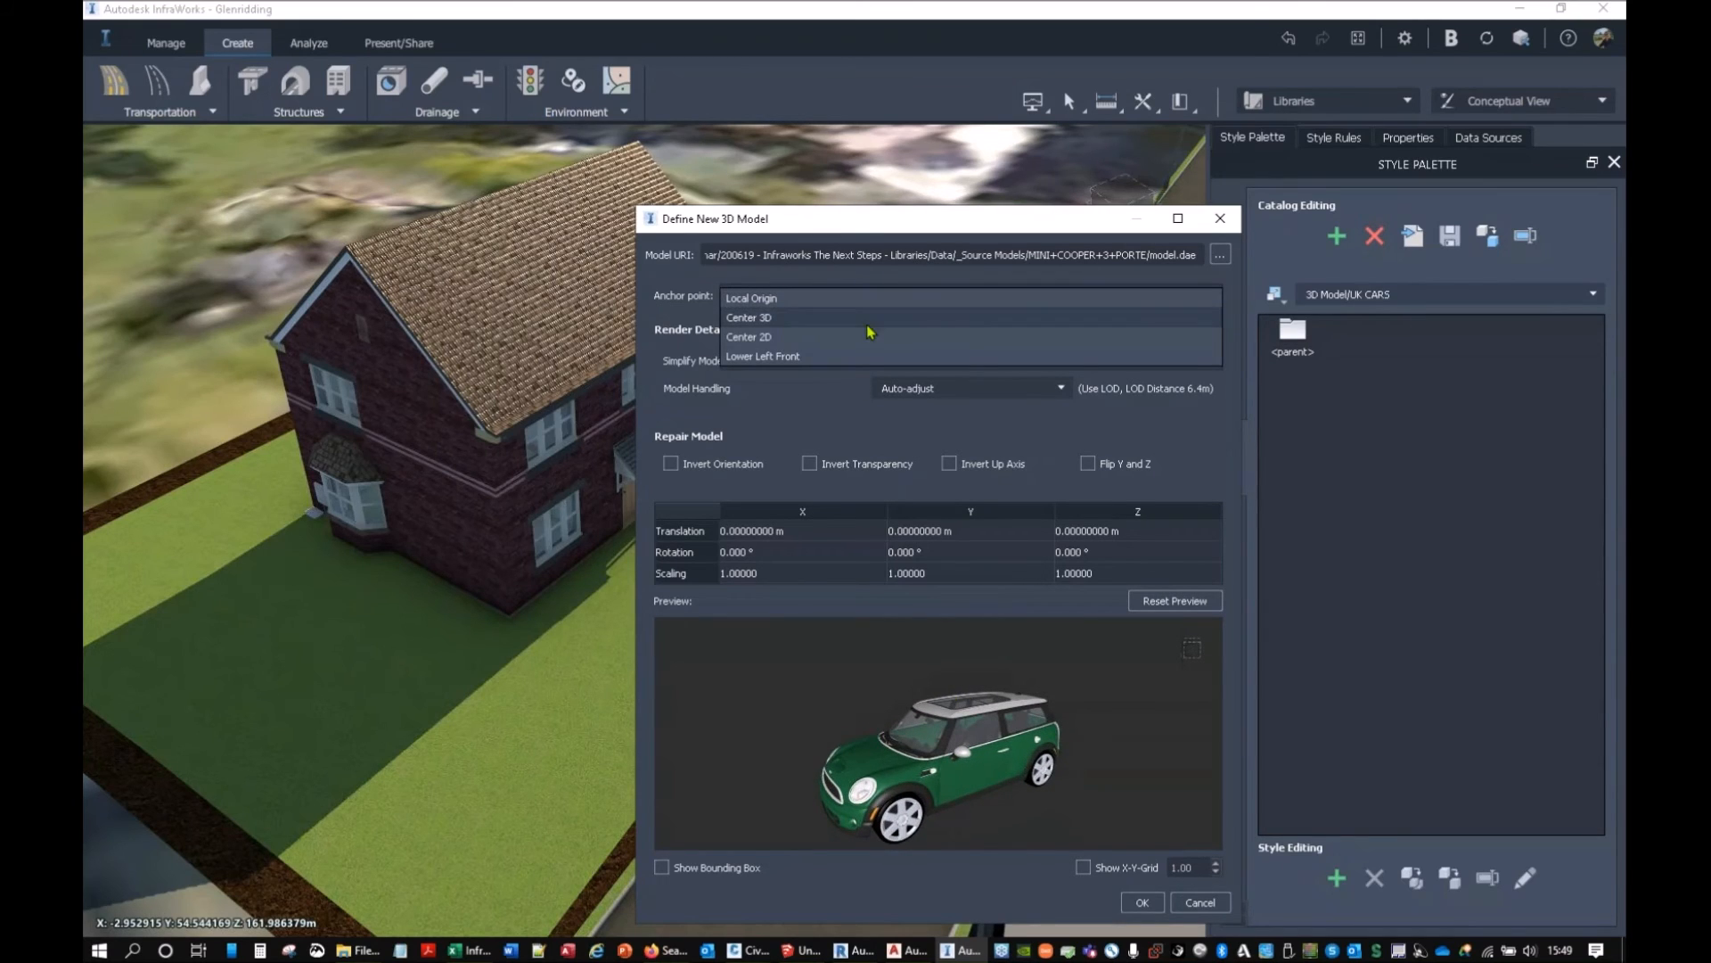
{"action": "left_click", "coordinate": [817, 337]}
{"action": "left_click", "coordinate": [1061, 389]}
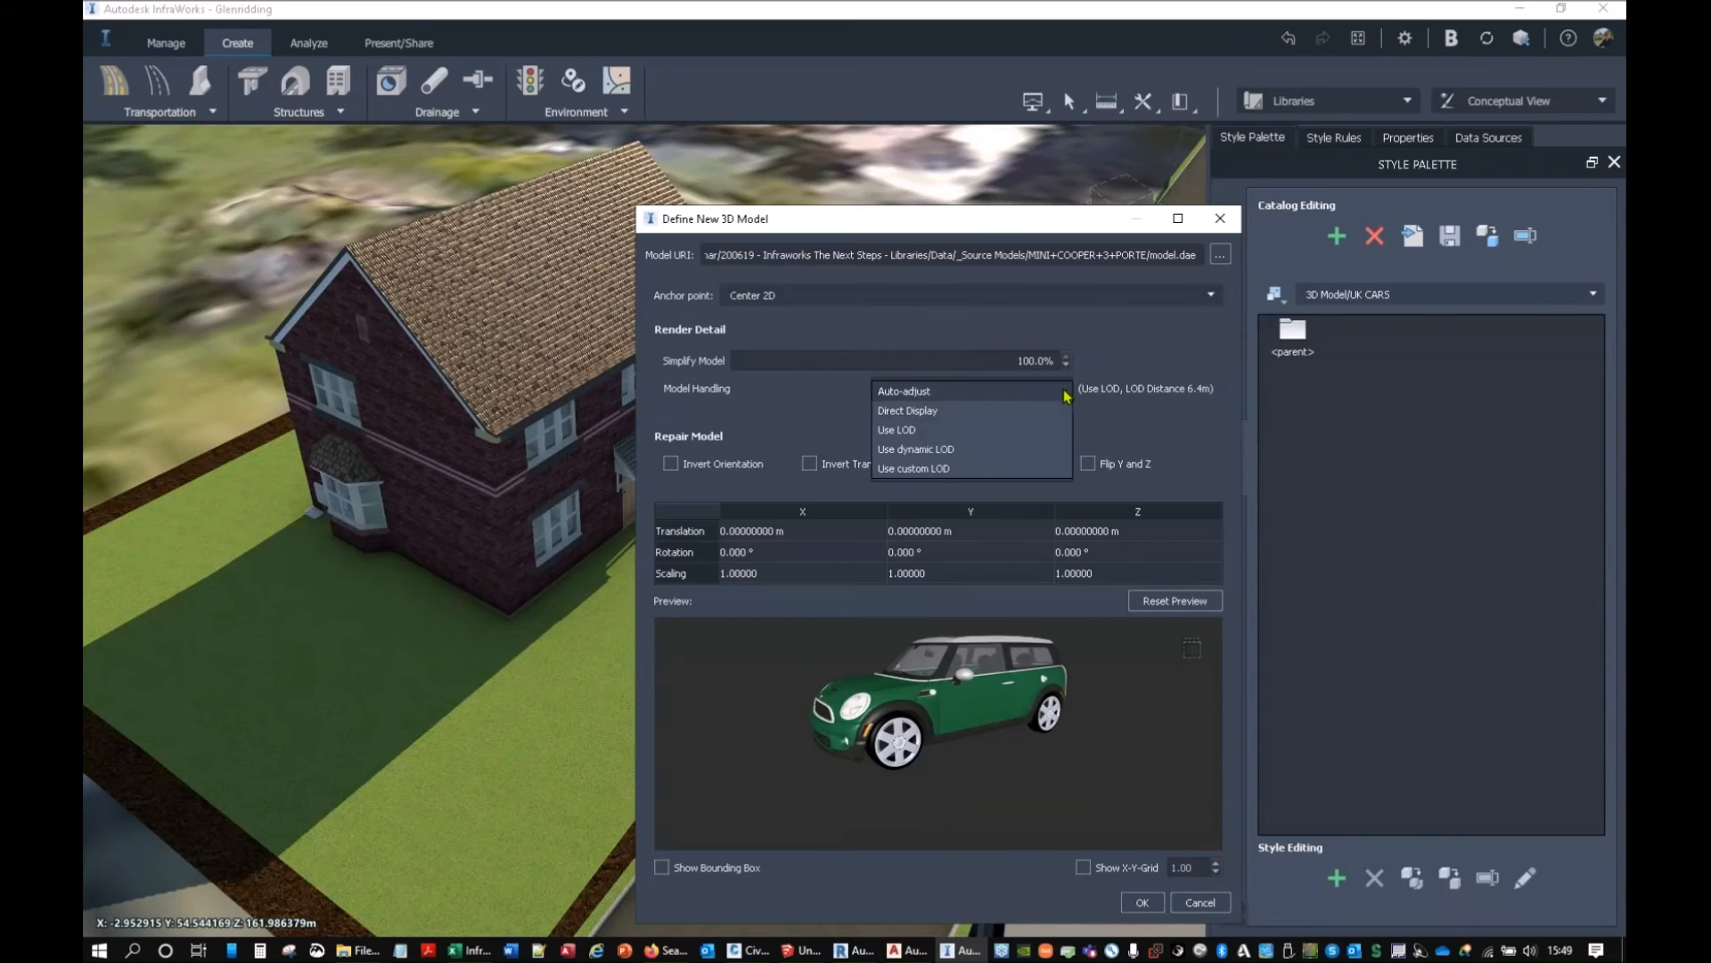
{"action": "left_click", "coordinate": [919, 419]}
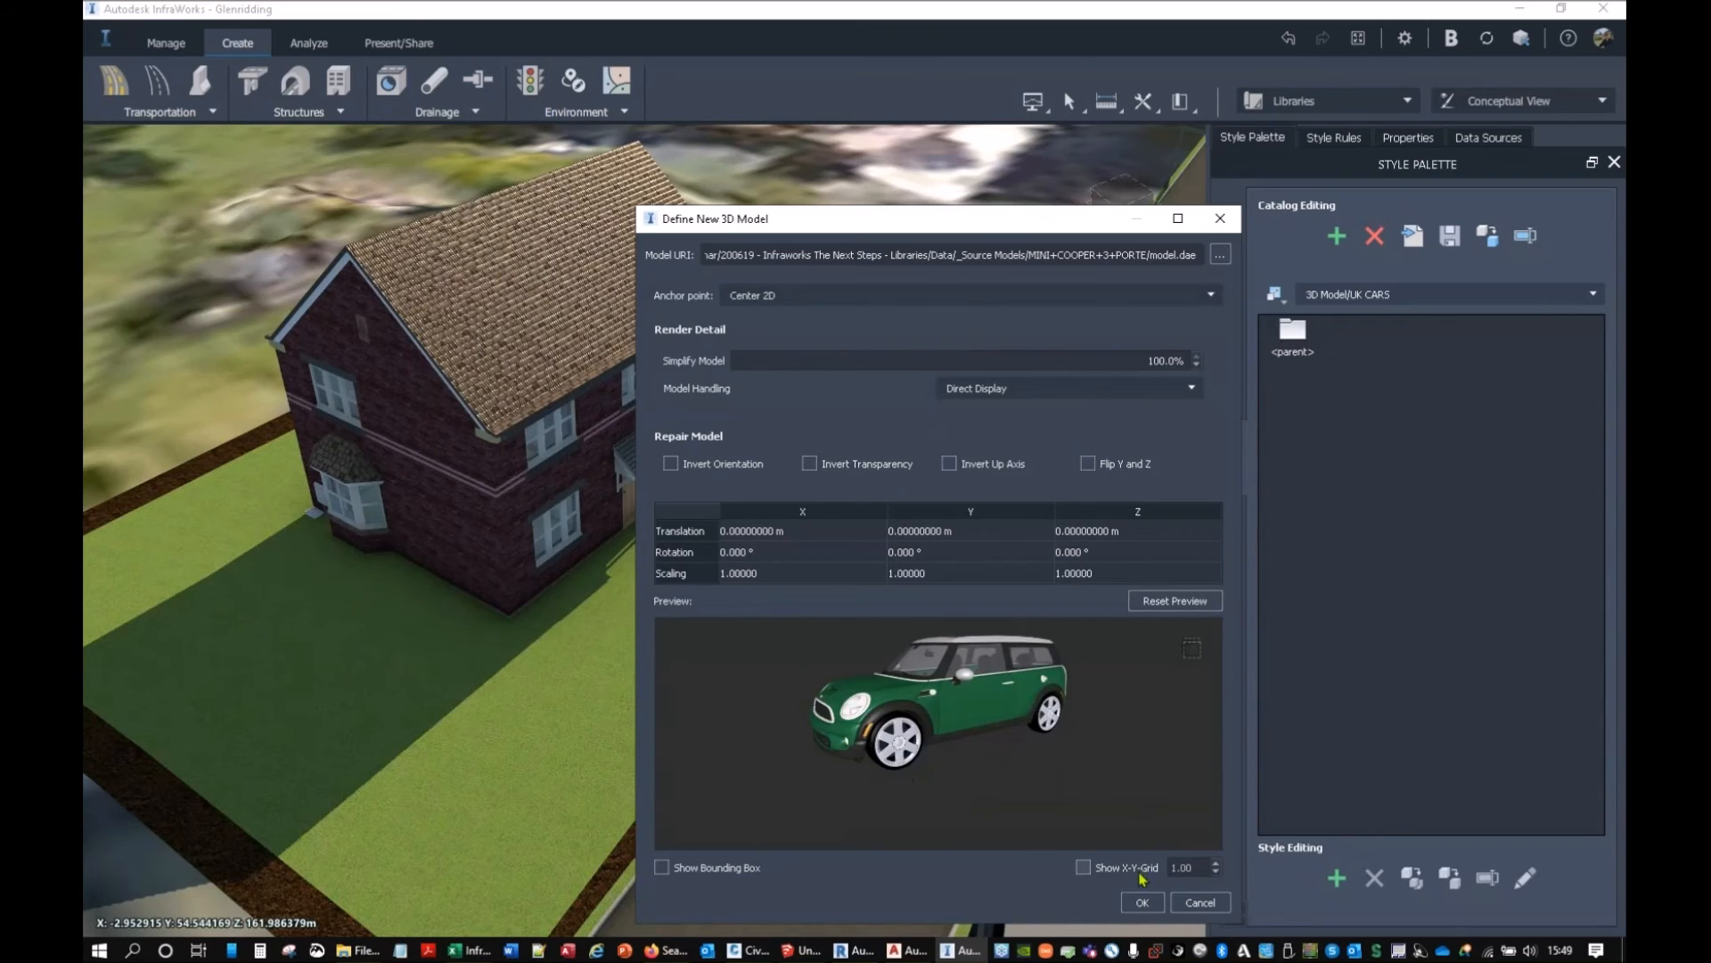
{"action": "left_click", "coordinate": [1142, 903]}
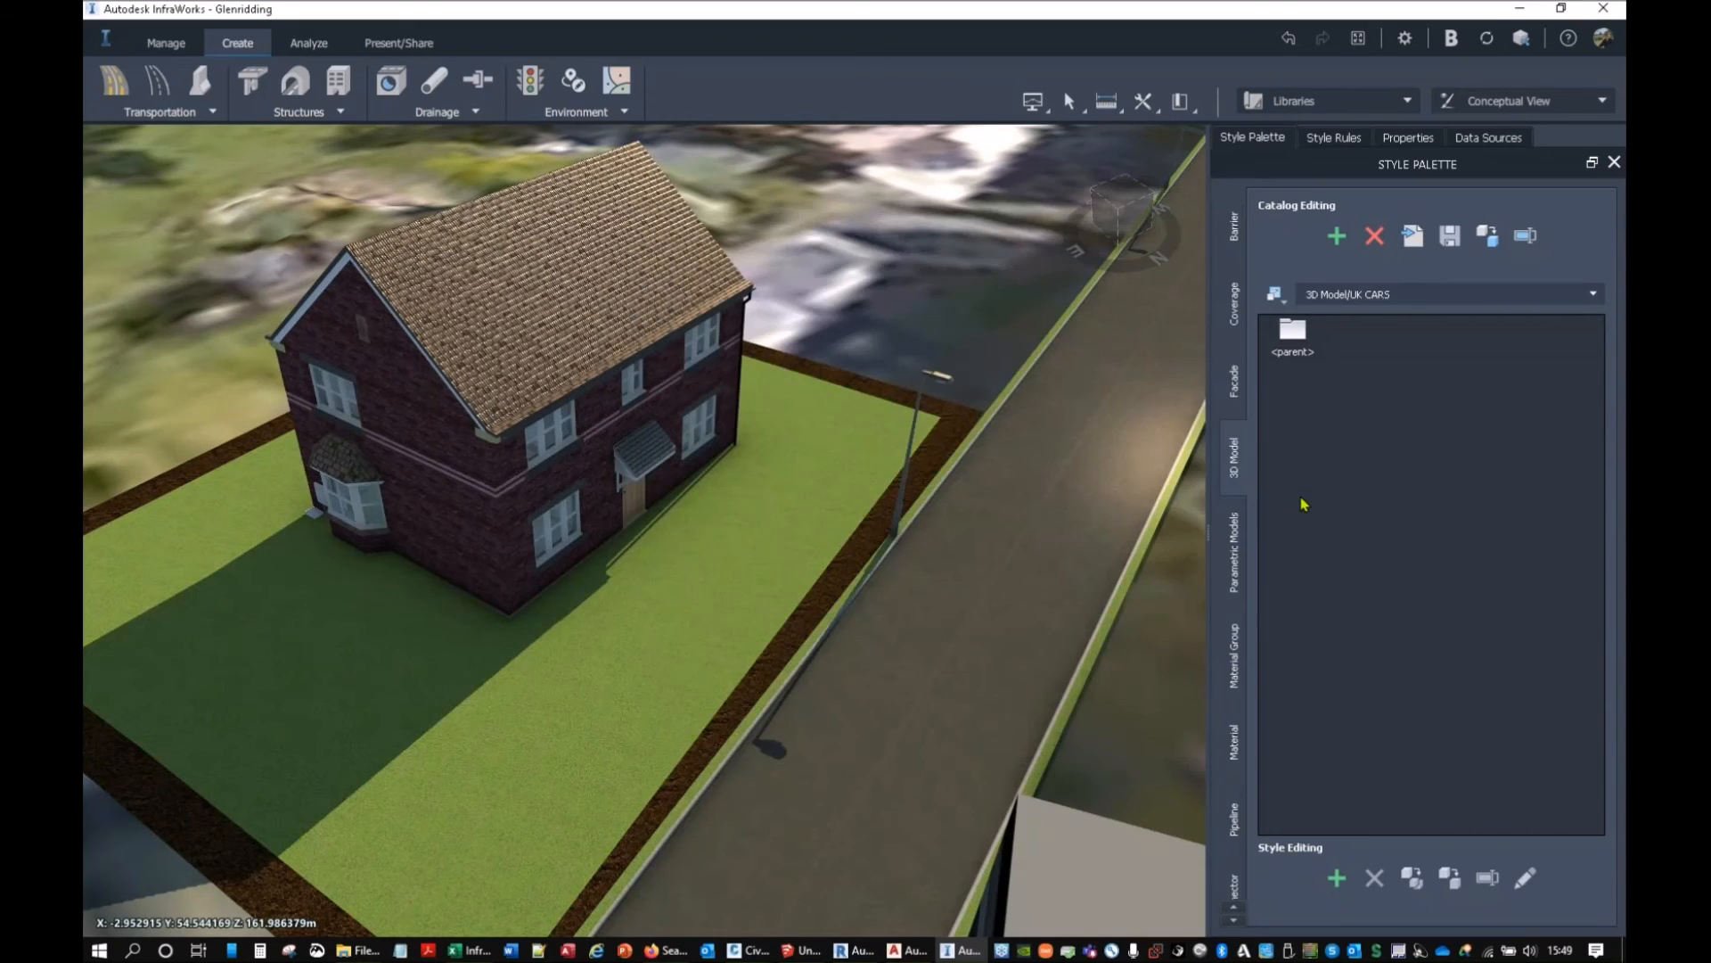
Name the new car style "Mini".
{"action": "left_click", "coordinate": [1388, 372]}
{"action": "type", "text": "Mini"}
{"action": "key", "text": "Return"}
Export the UK CARS catalog to the Styles folder as 3D Model_UK CARS.styles.json.
{"action": "double_click", "coordinate": [1304, 339]}
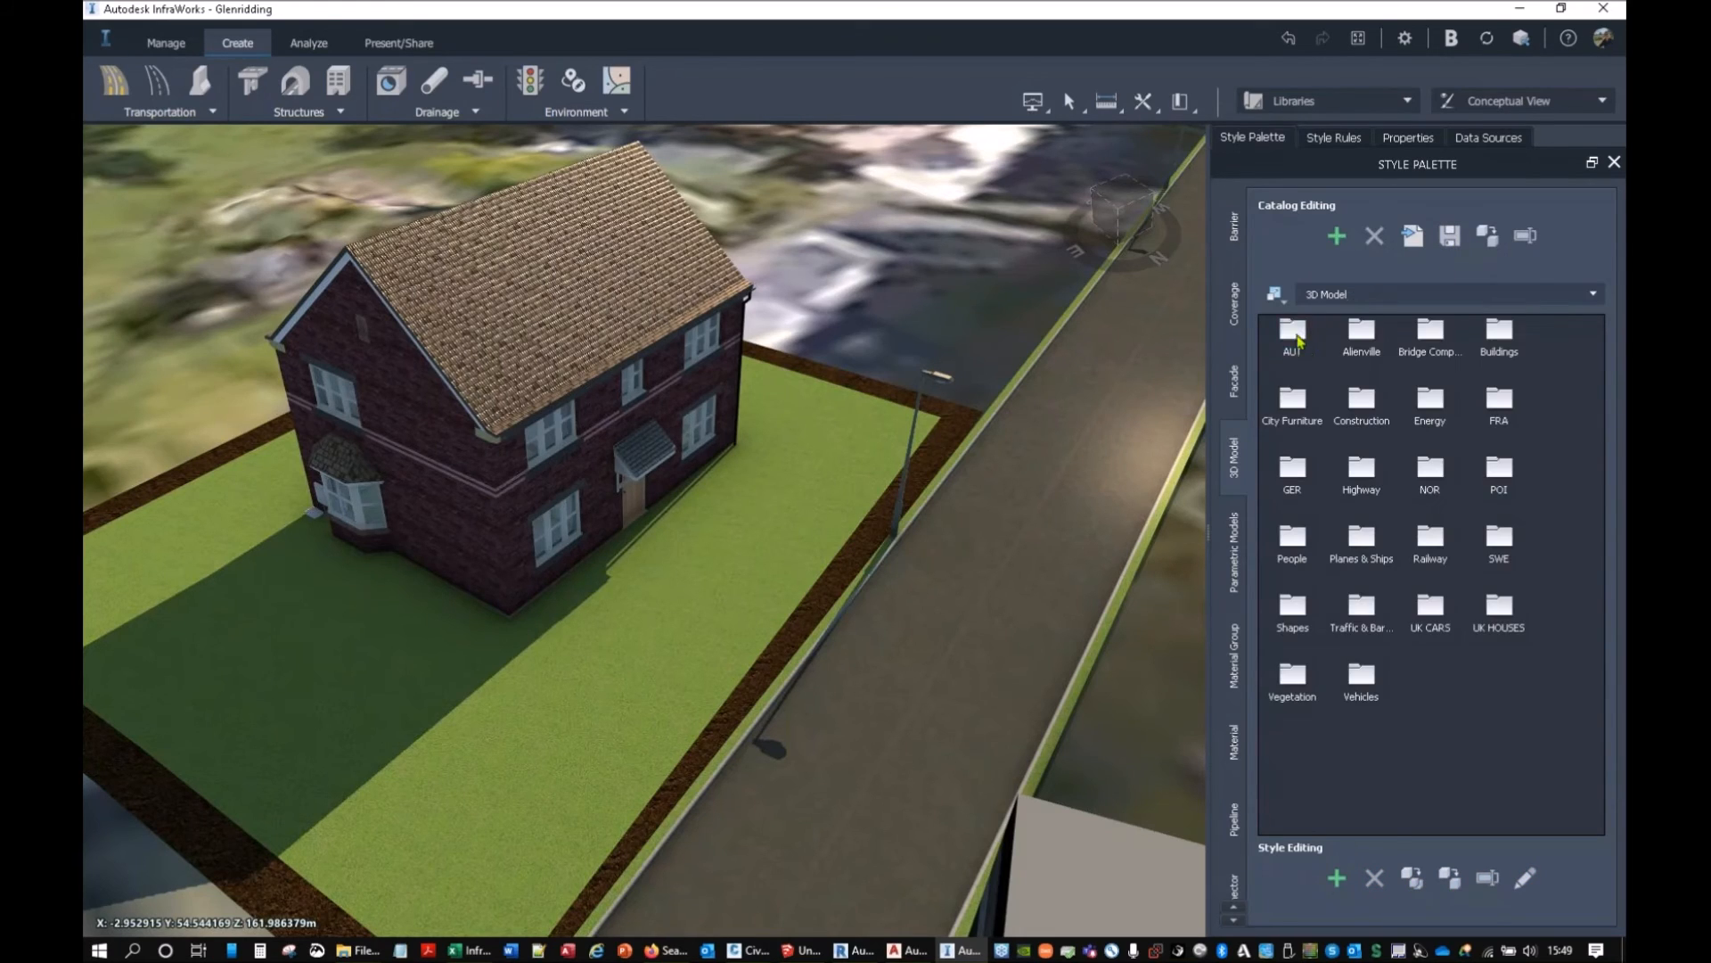
{"action": "left_click", "coordinate": [1430, 609]}
{"action": "left_click", "coordinate": [1450, 235]}
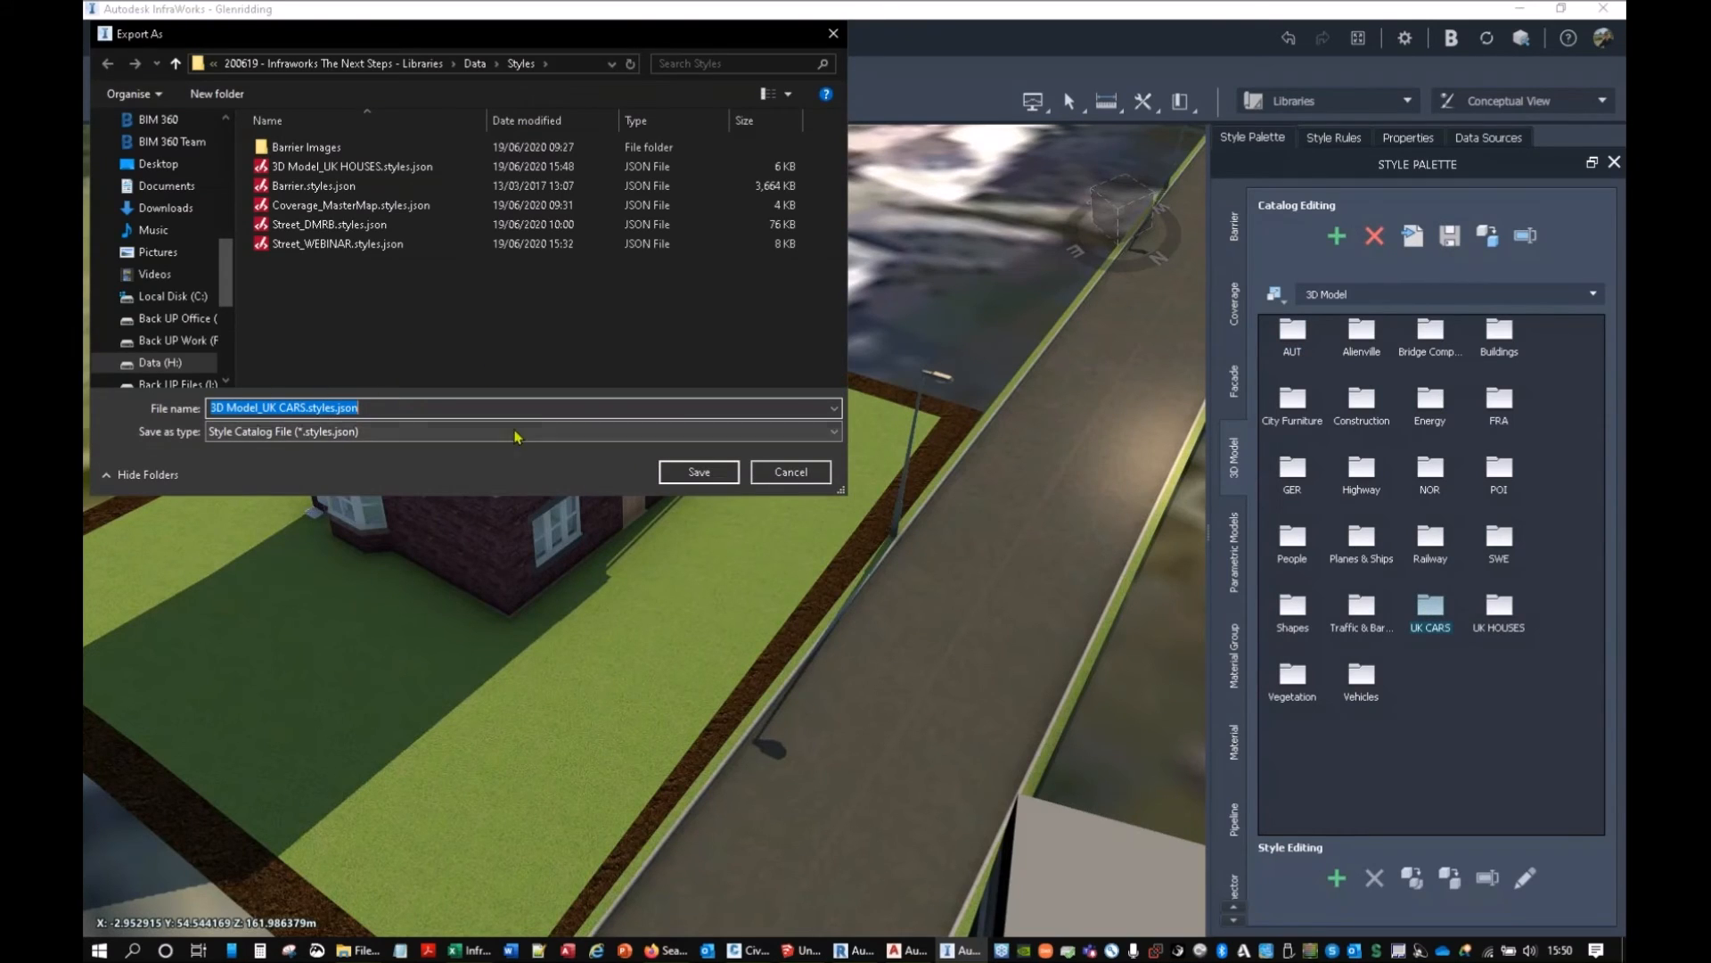
{"action": "left_click", "coordinate": [701, 473]}
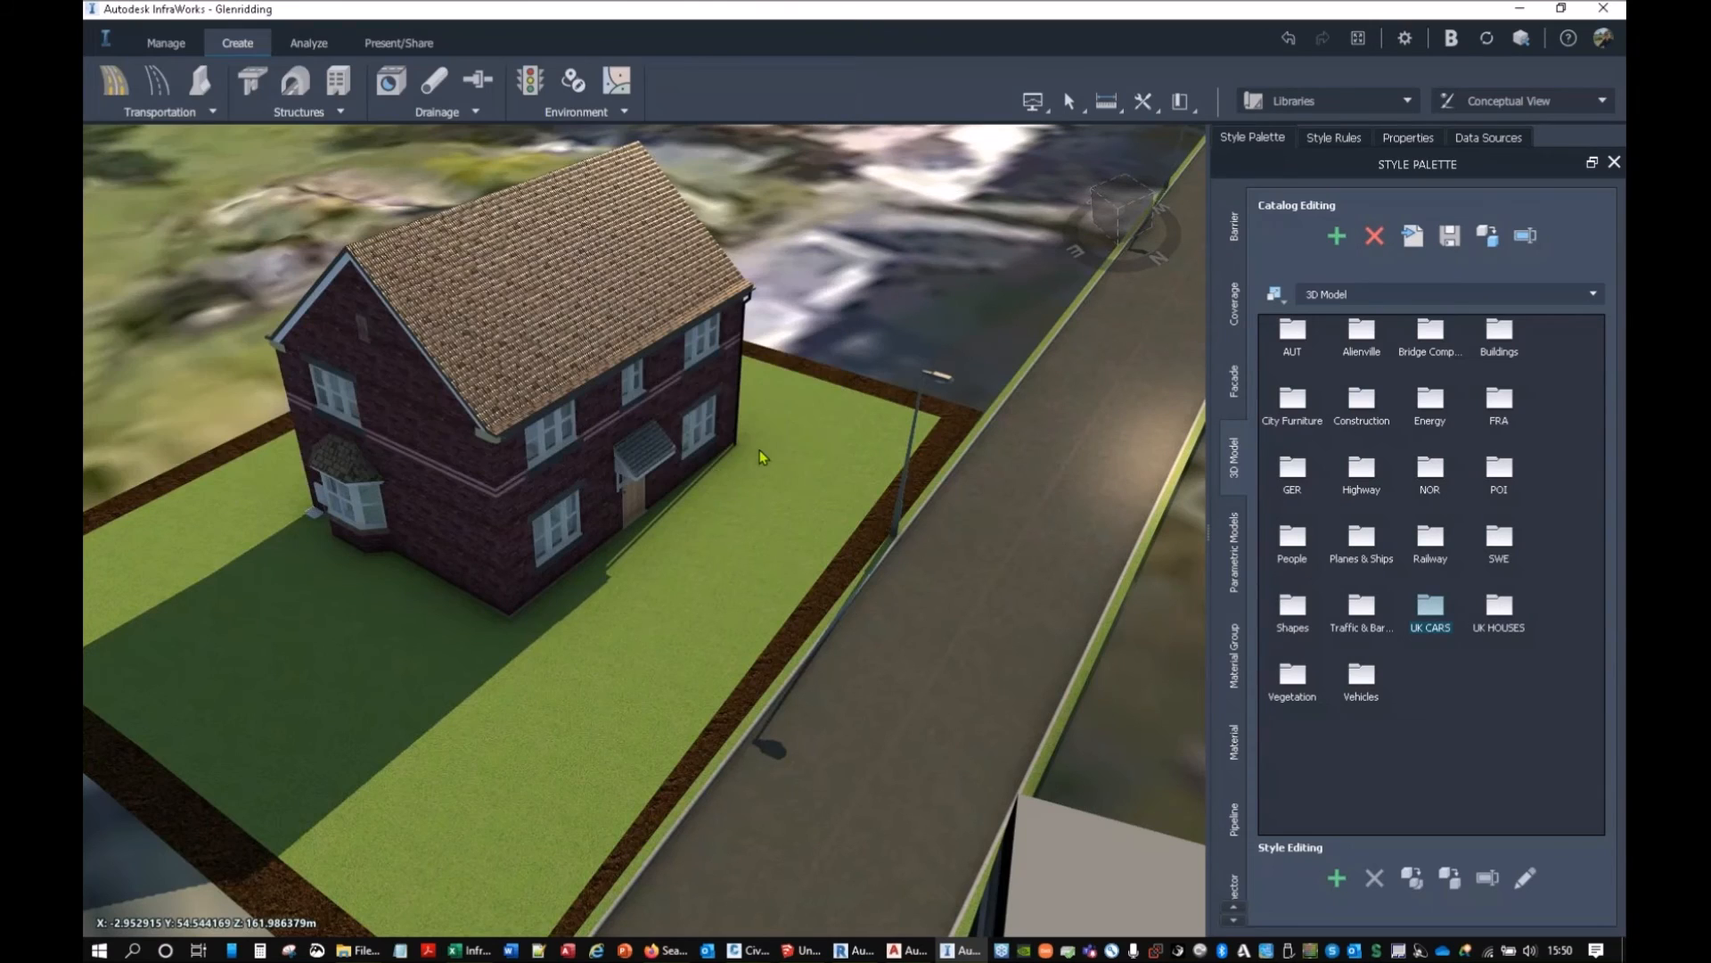
Place two Mini cars from the UK CARS catalog as city furniture along the road beside the house plot.
{"action": "scroll", "coordinate": [843, 437], "scroll_direction": "down", "scroll_amount": 5}
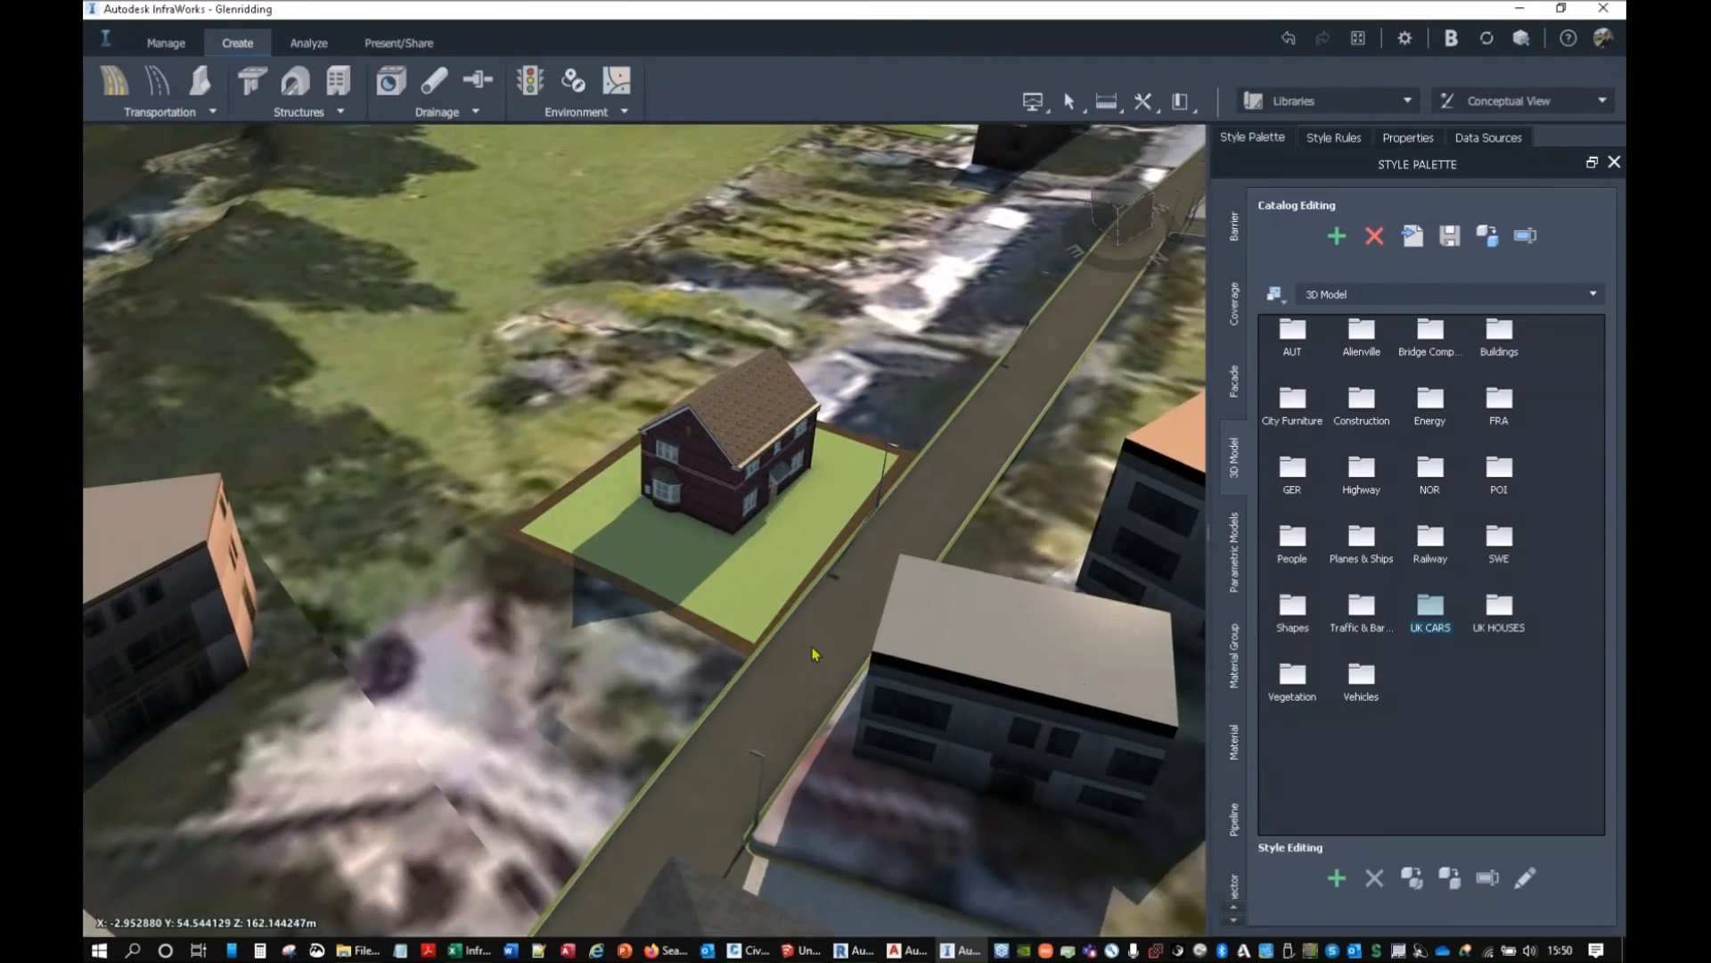
{"action": "middle_click_drag", "start_coordinate": [718, 567], "coordinate": [791, 639]}
{"action": "left_click_drag", "start_coordinate": [792, 639], "coordinate": [759, 485]}
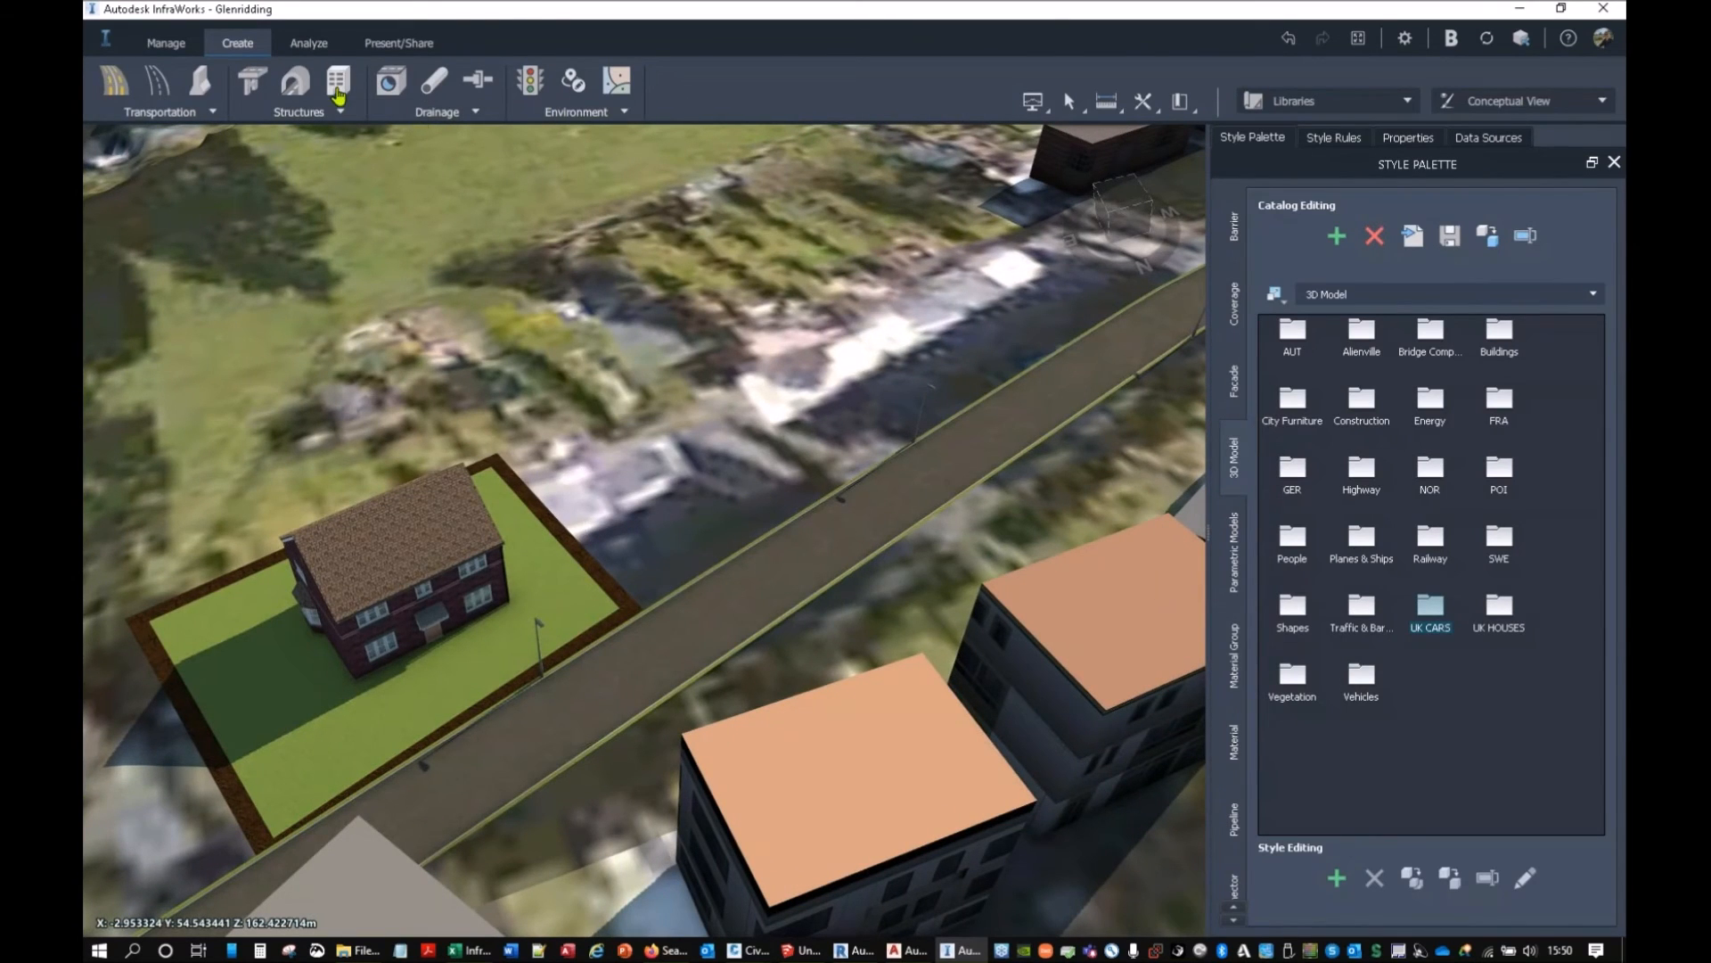
{"action": "scroll", "coordinate": [974, 319], "scroll_direction": "down", "scroll_amount": 1}
{"action": "scroll", "coordinate": [974, 319], "scroll_direction": "down", "scroll_amount": 1}
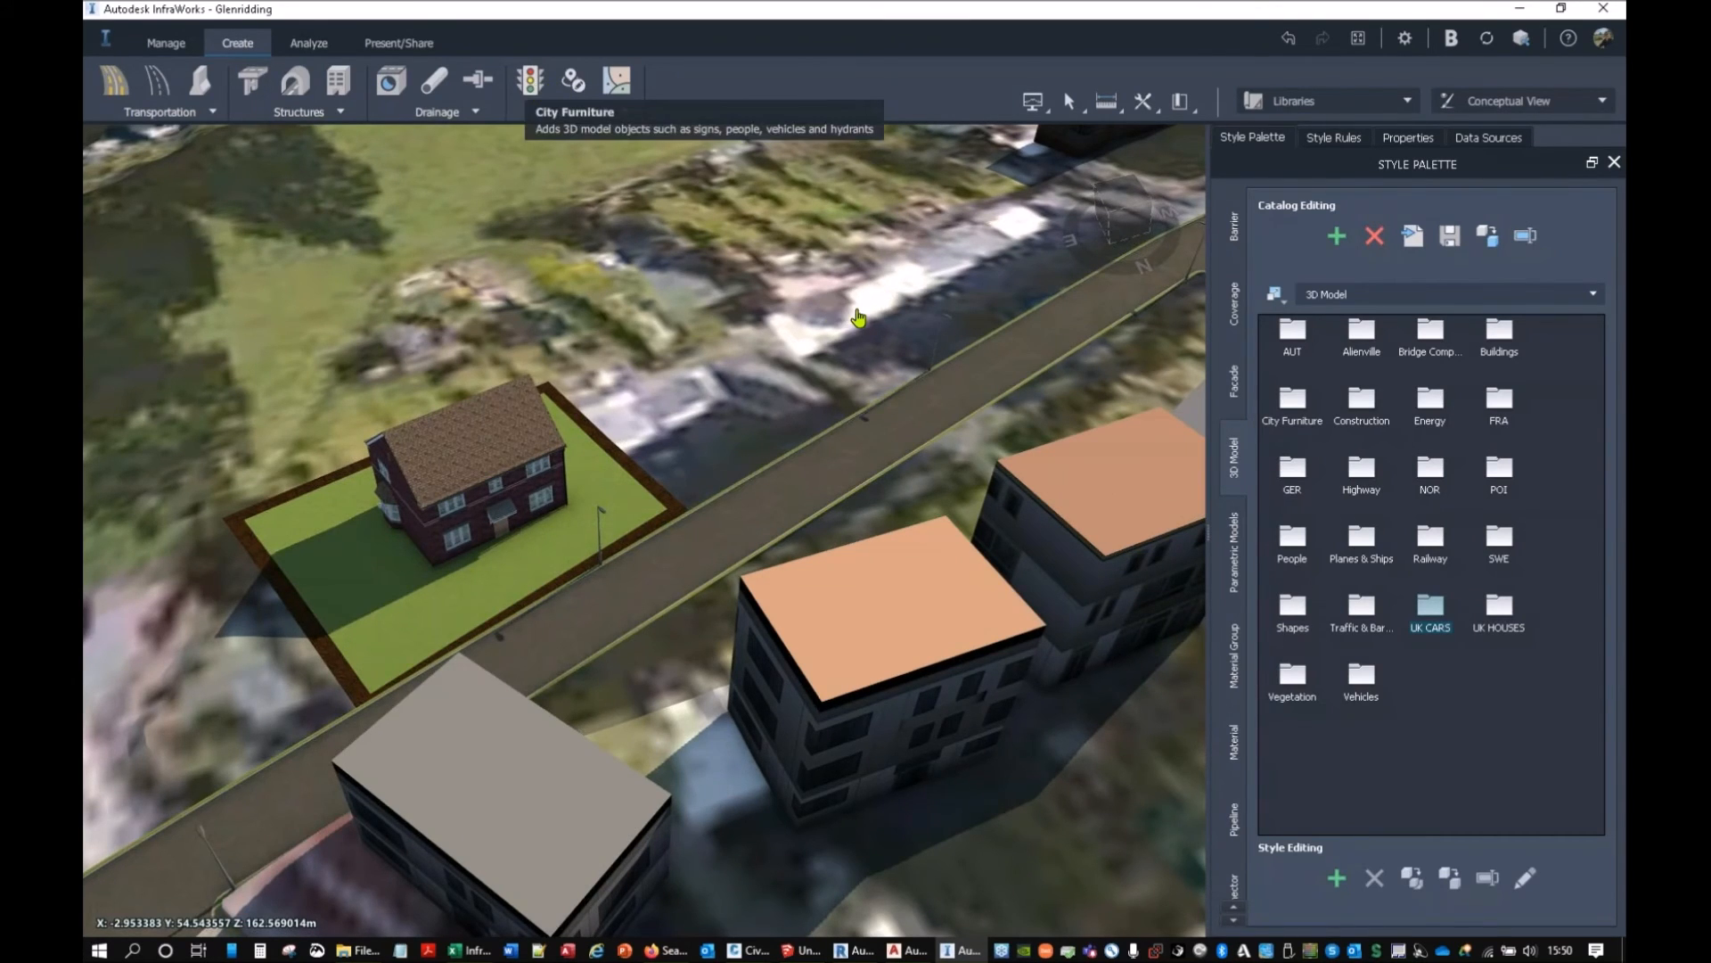
{"action": "left_click", "coordinate": [661, 355]}
{"action": "type", "text": "mini"}
{"action": "left_click", "coordinate": [624, 408]}
{"action": "left_click_drag", "start_coordinate": [690, 323], "coordinate": [438, 302]}
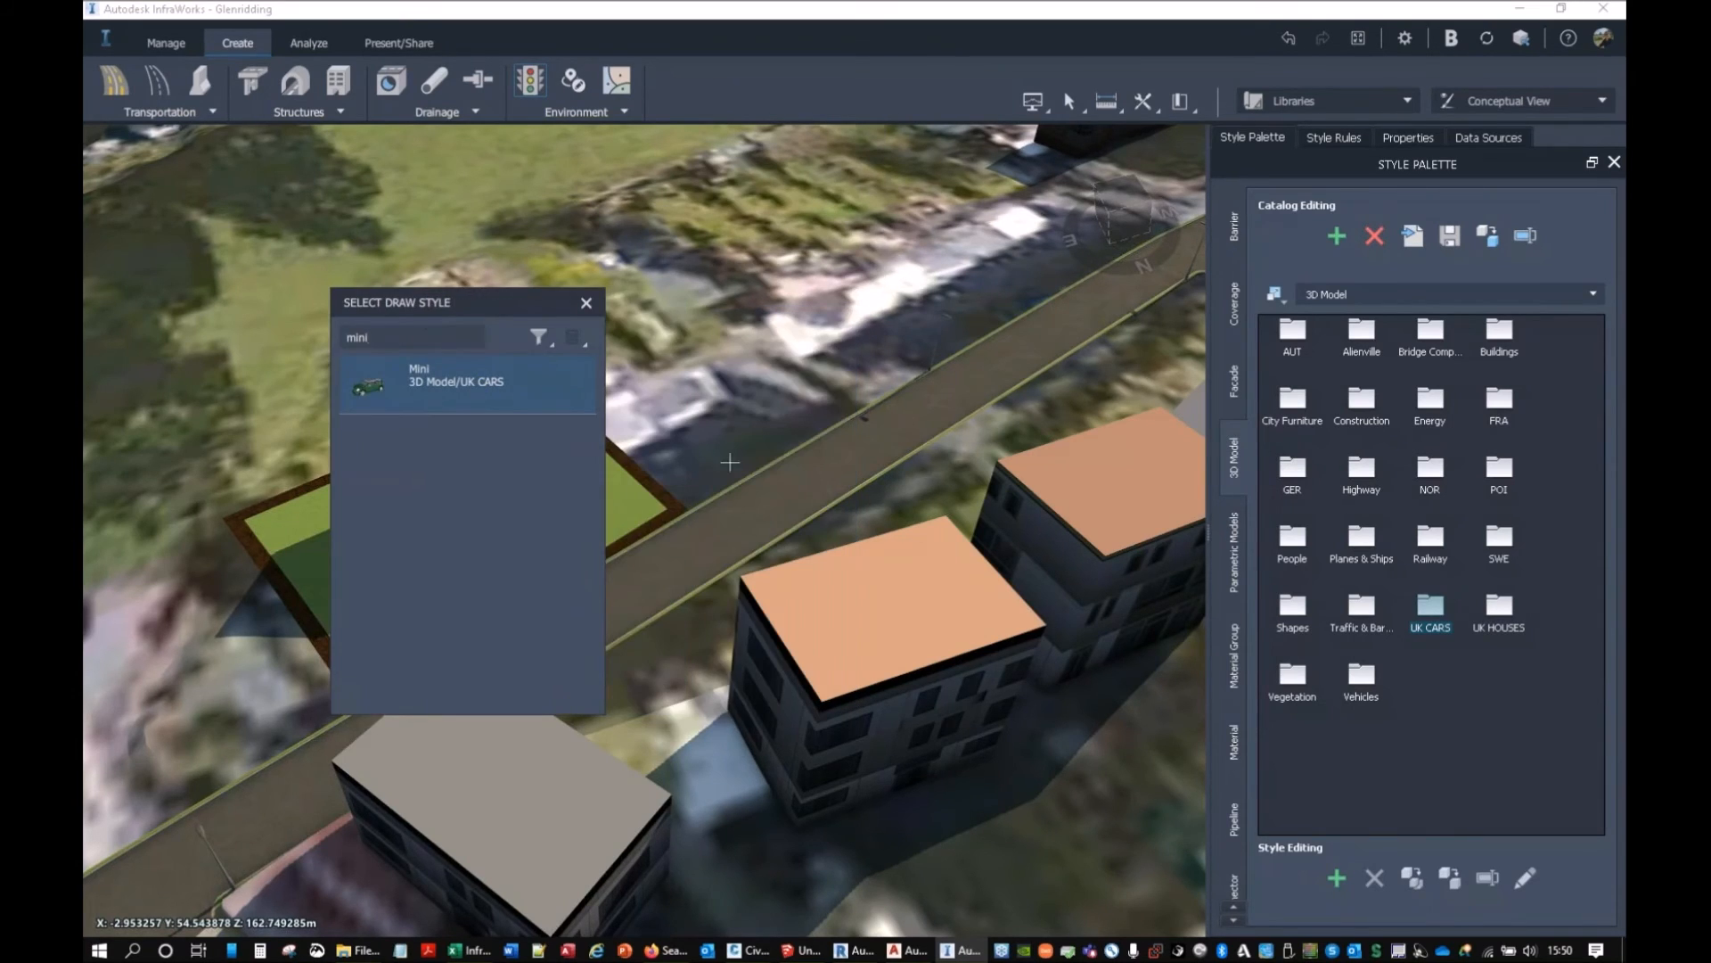
{"action": "left_click", "coordinate": [775, 486]}
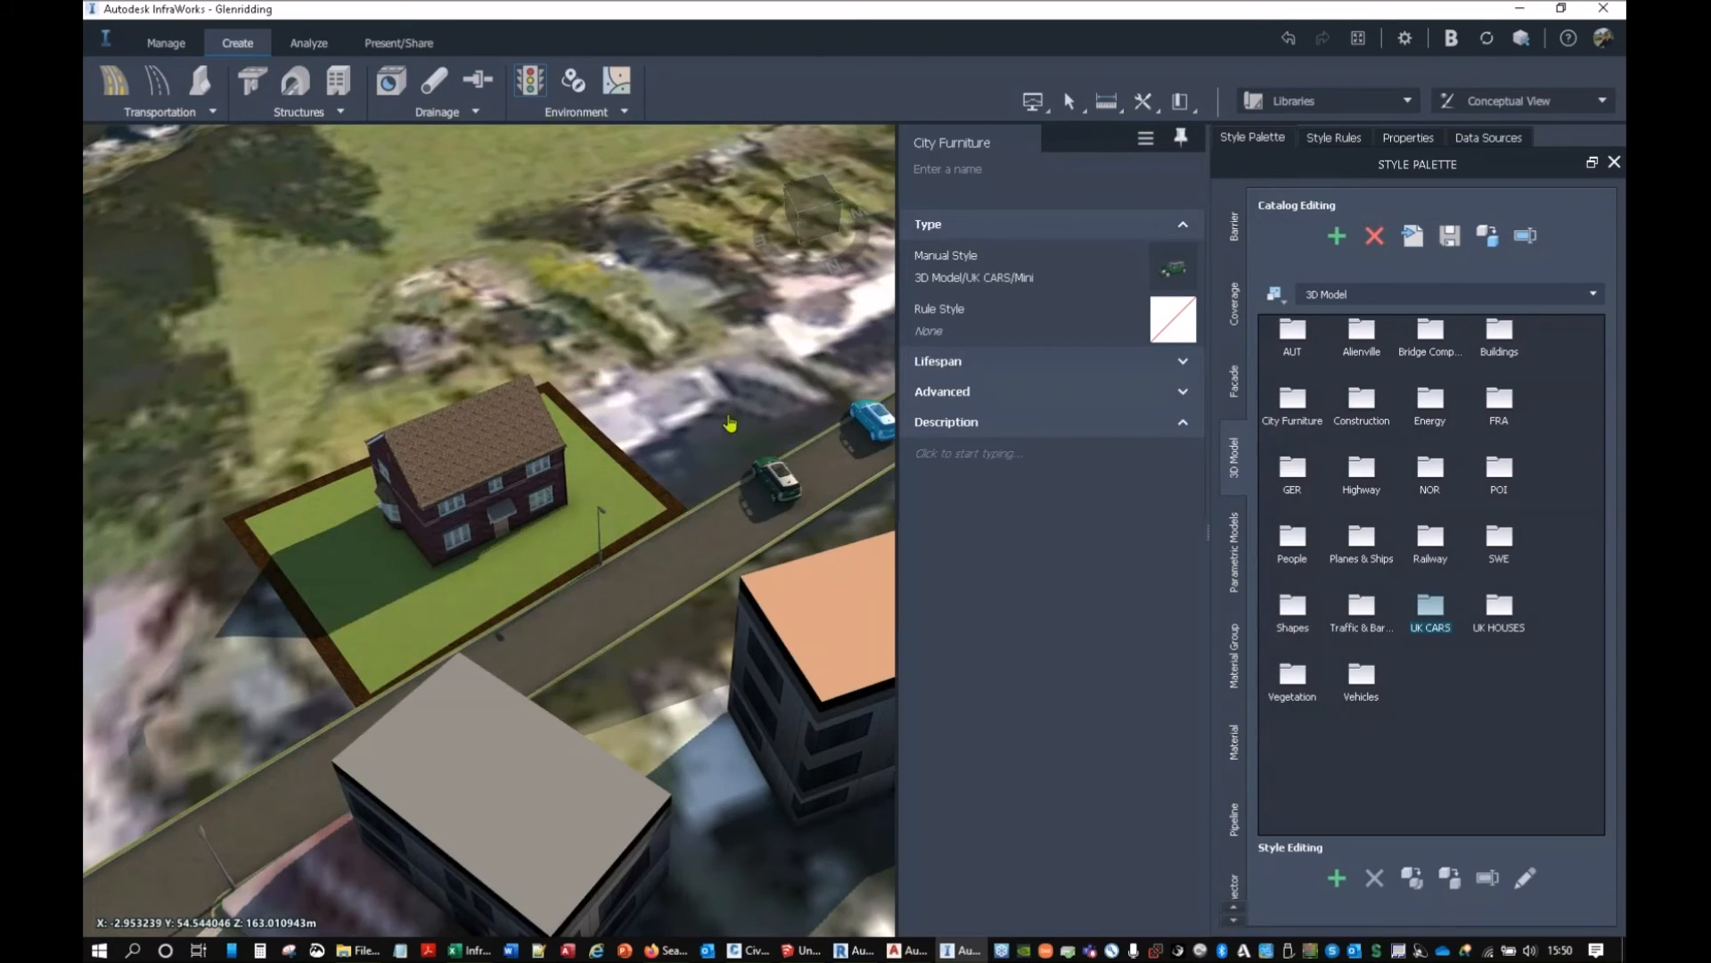
{"action": "key", "text": "Escape"}
Place an ASHFORD house from the UK HOUSES catalog as city furniture beside the road, behind the two Minis.
{"action": "scroll", "coordinate": [800, 471], "scroll_direction": "up", "scroll_amount": 2}
{"action": "scroll", "coordinate": [800, 471], "scroll_direction": "up", "scroll_amount": 3}
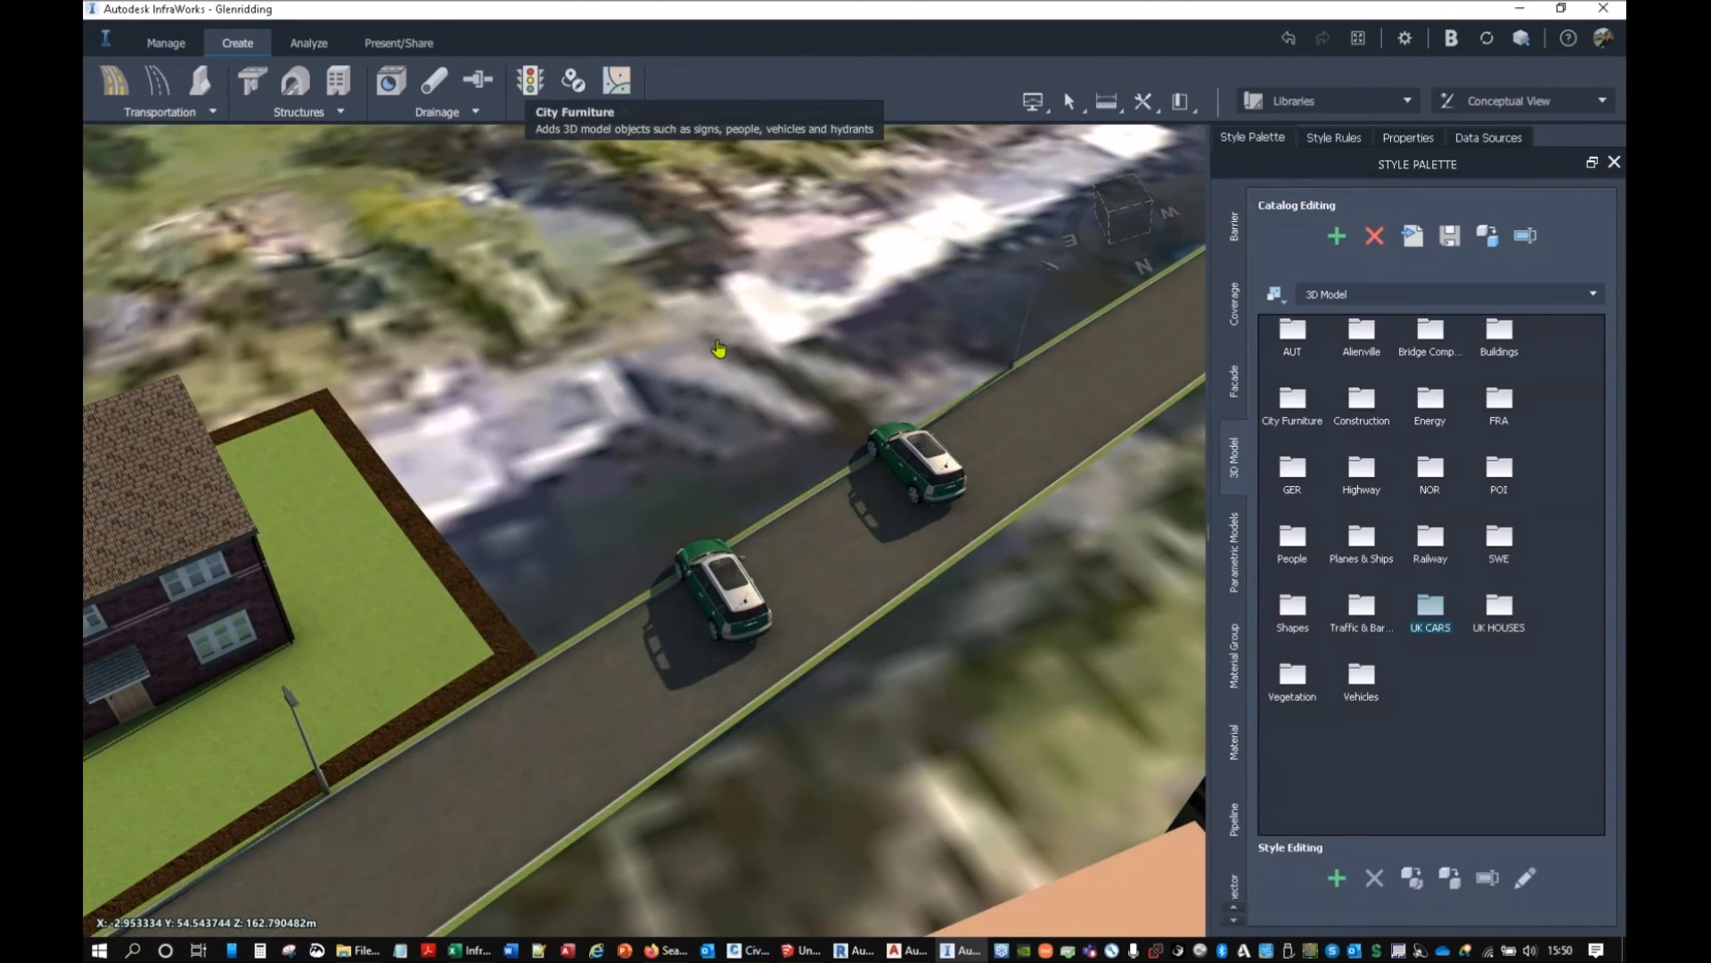
{"action": "left_click", "coordinate": [530, 81]}
{"action": "double_click", "coordinate": [561, 389]}
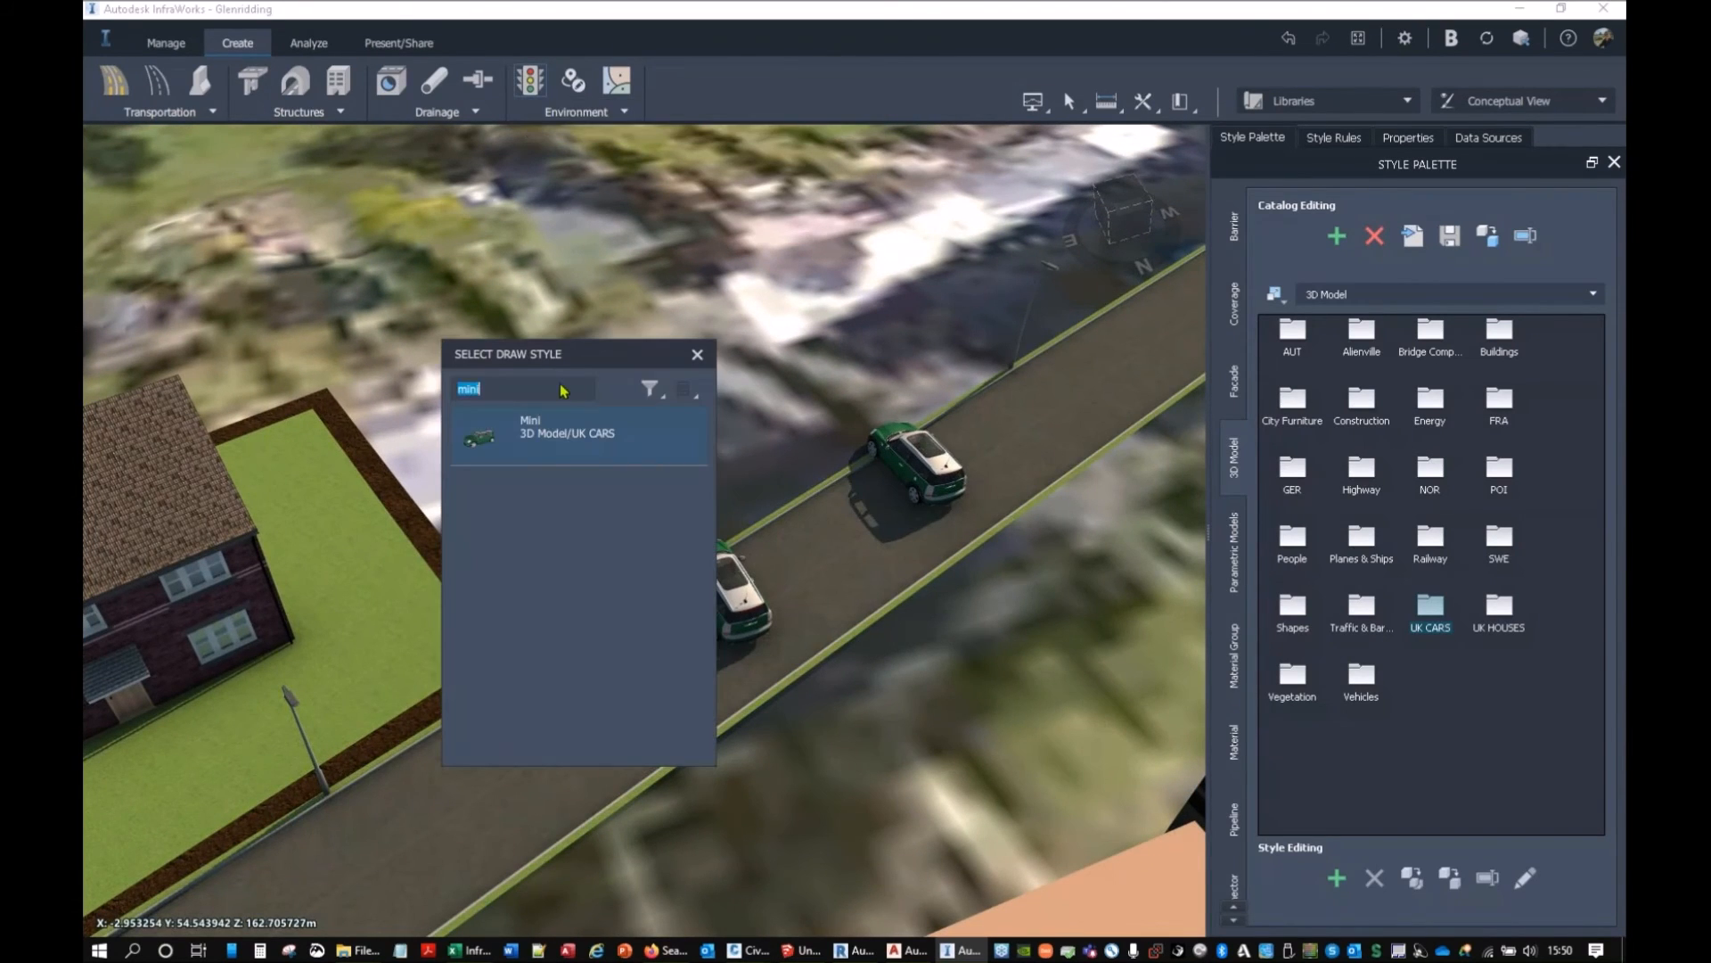
{"action": "type", "text": "ash"}
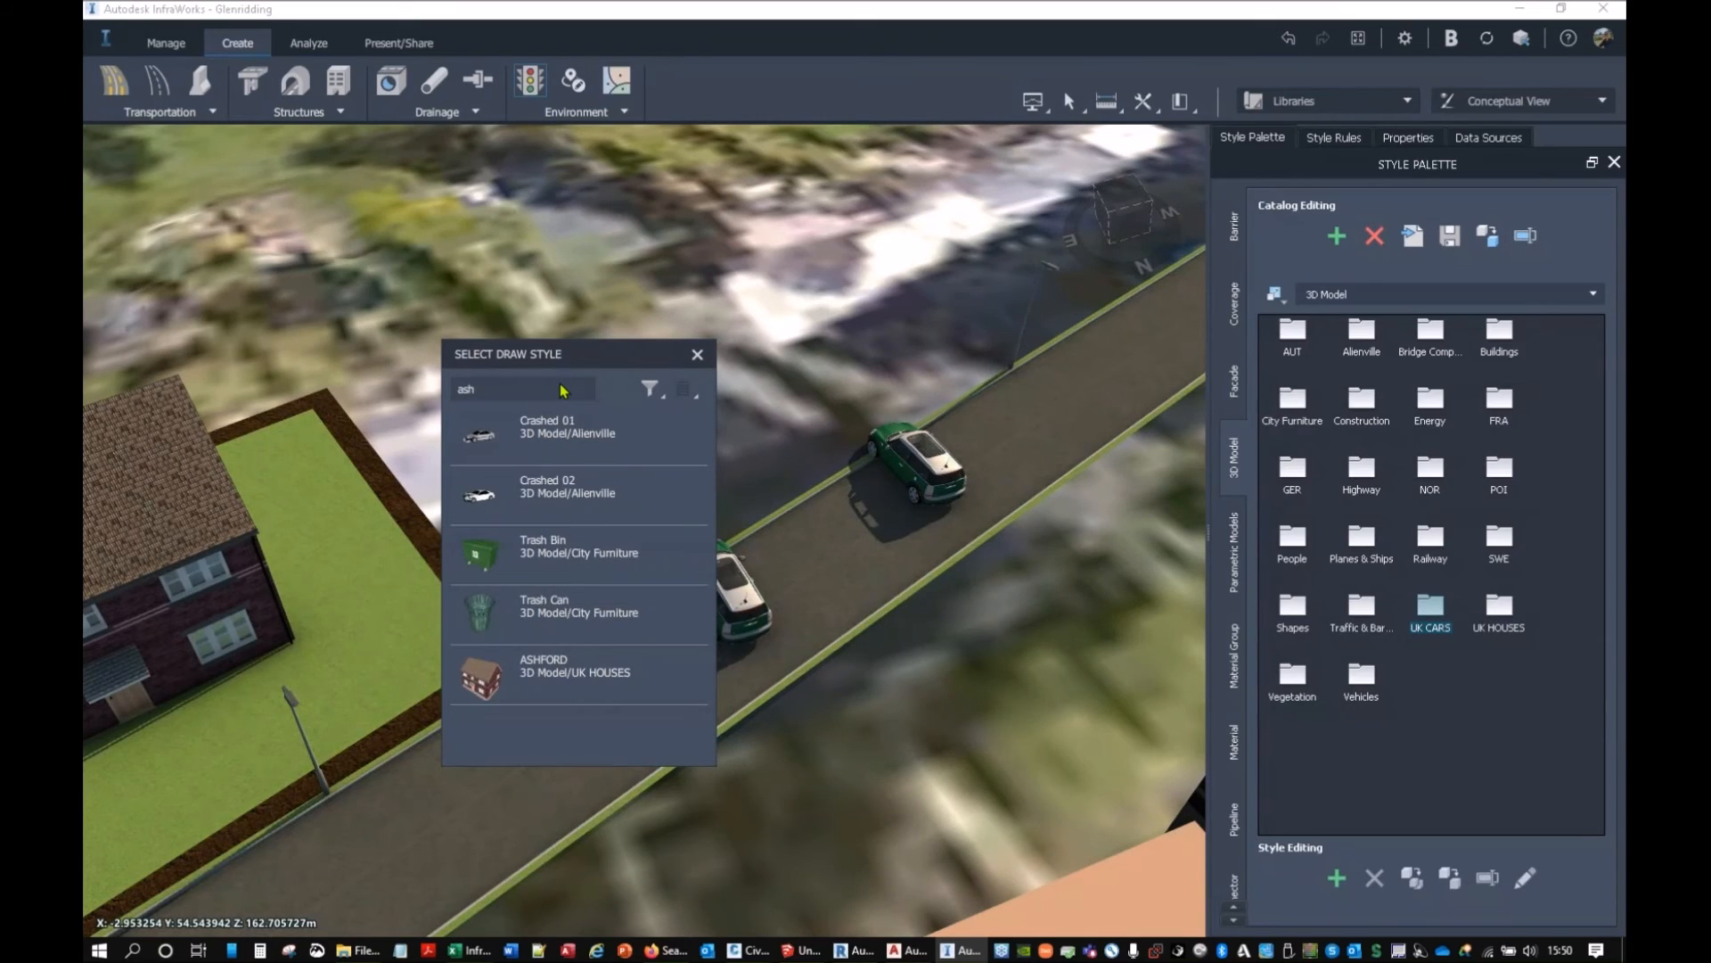
{"action": "left_click", "coordinate": [475, 681]}
{"action": "double_click", "coordinate": [749, 579]}
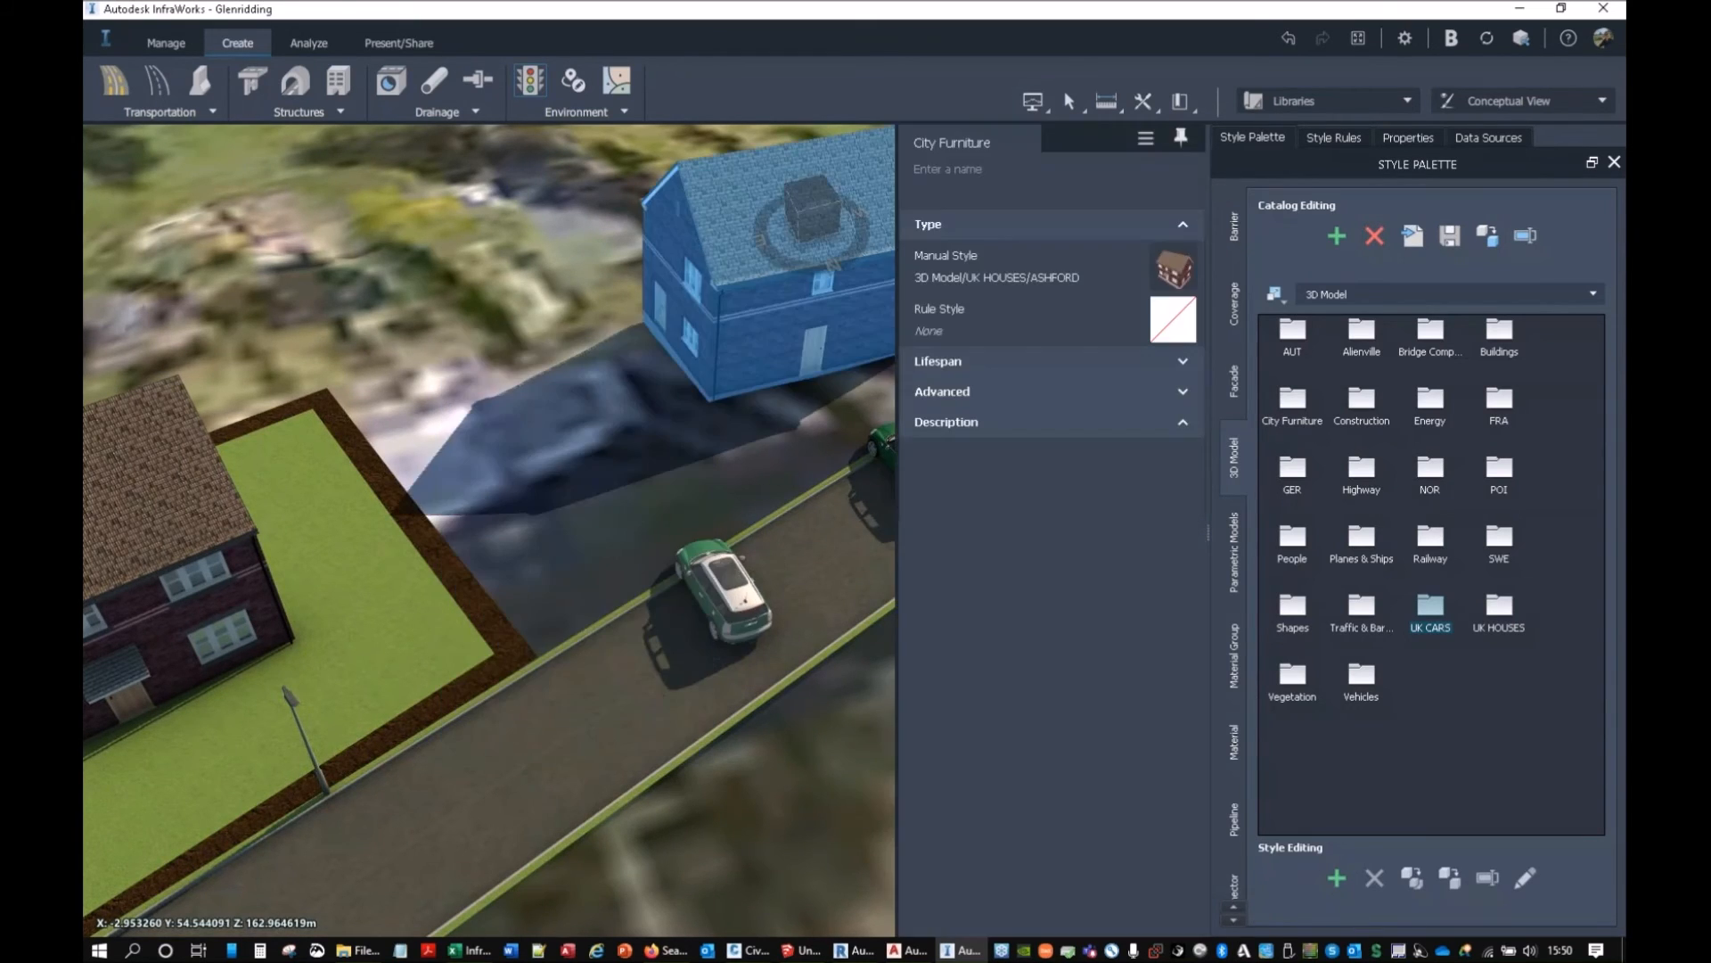
{"action": "middle_click_drag", "start_coordinate": [575, 596], "coordinate": [205, 758]}
{"action": "key", "text": "Escape"}
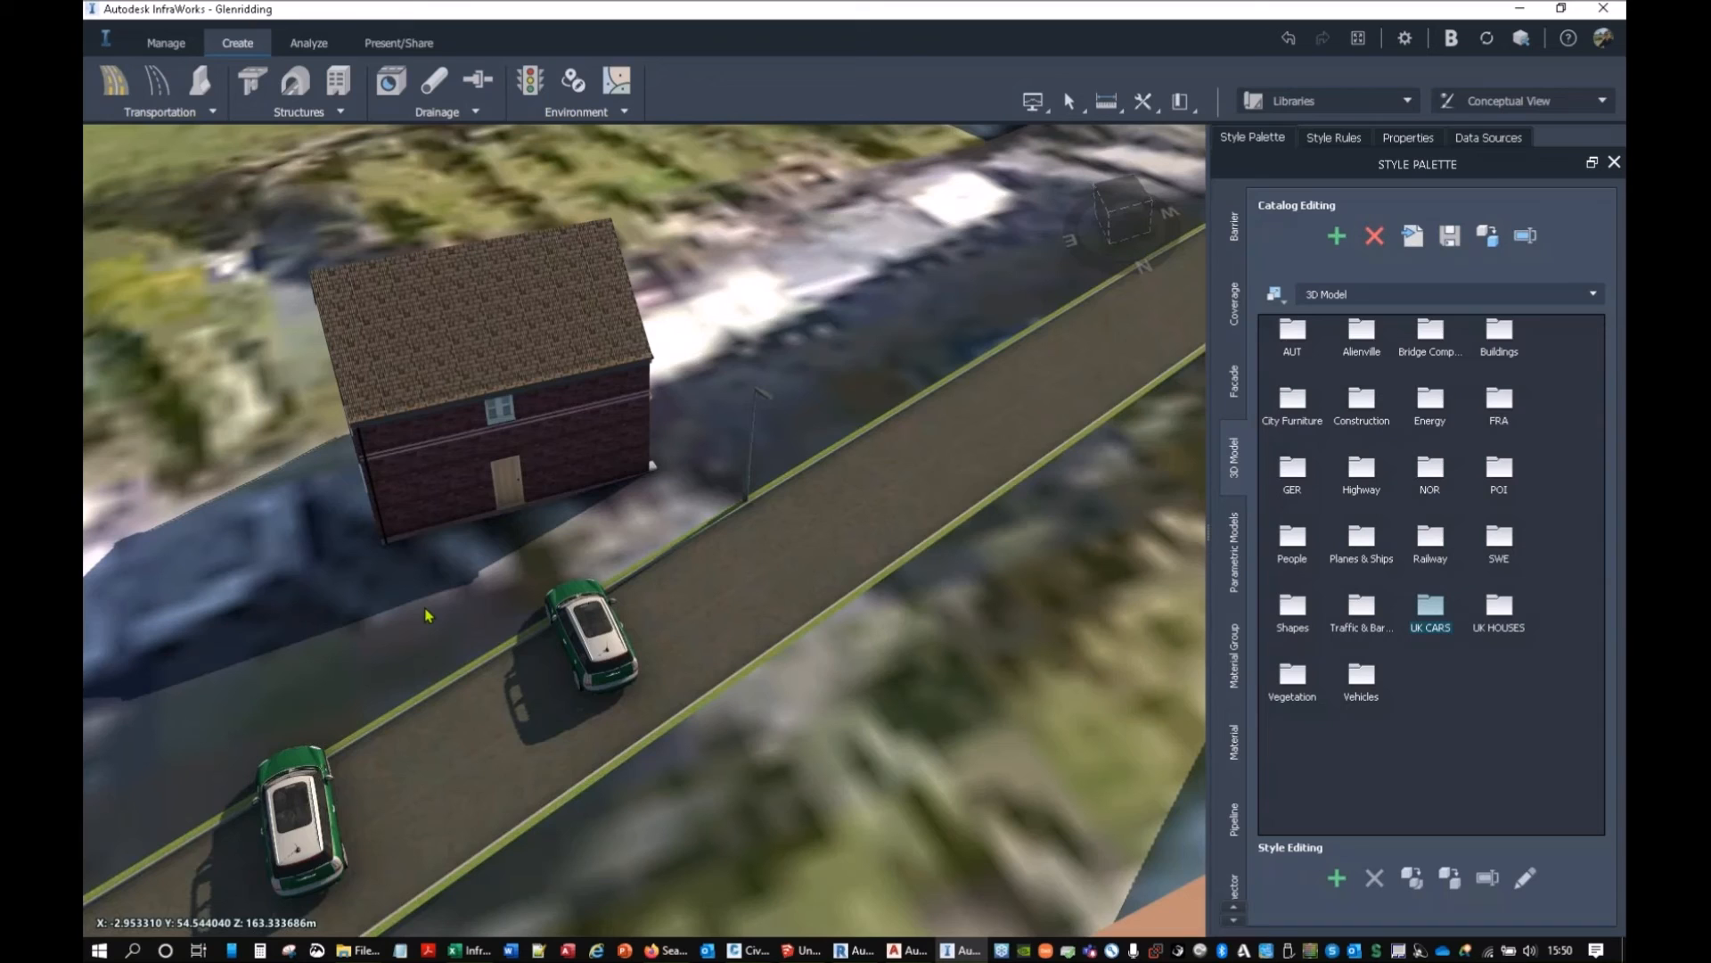
{"action": "middle_click_drag", "start_coordinate": [441, 660], "coordinate": [807, 608]}
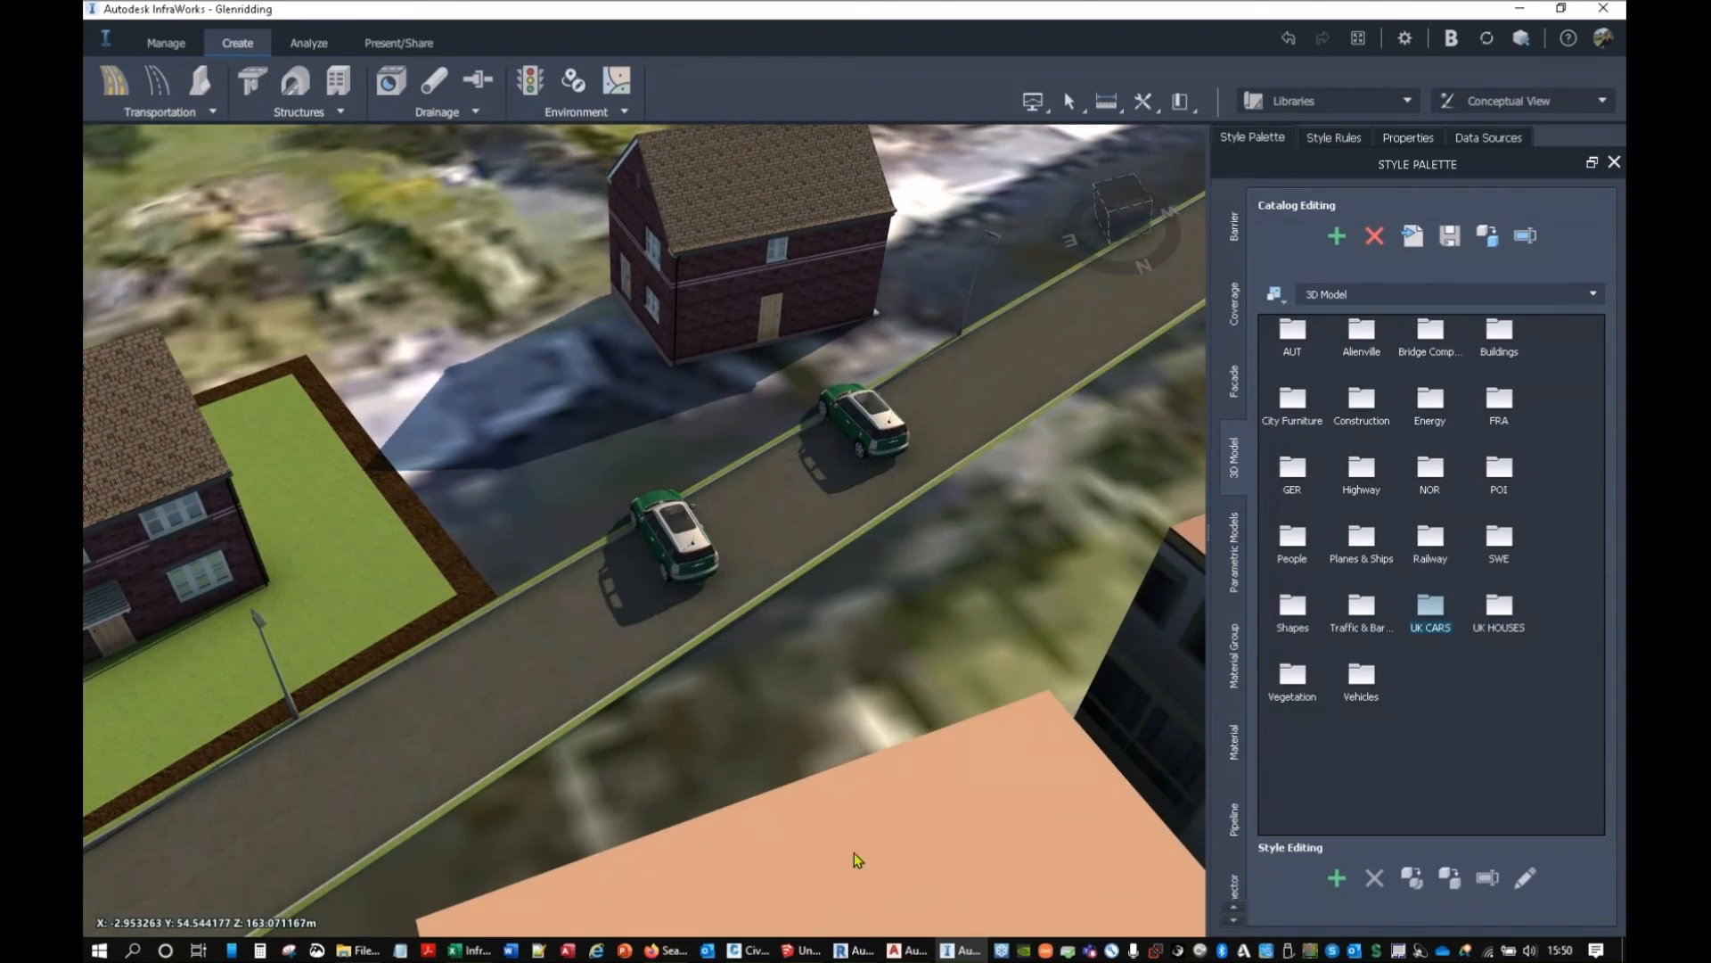
Switch to Civil 3D and inspect the traffic light model in trafic light-GREEN.dwg from several angles, then return to InfraWorks.
{"action": "mouse_move", "coordinate": [910, 950]}
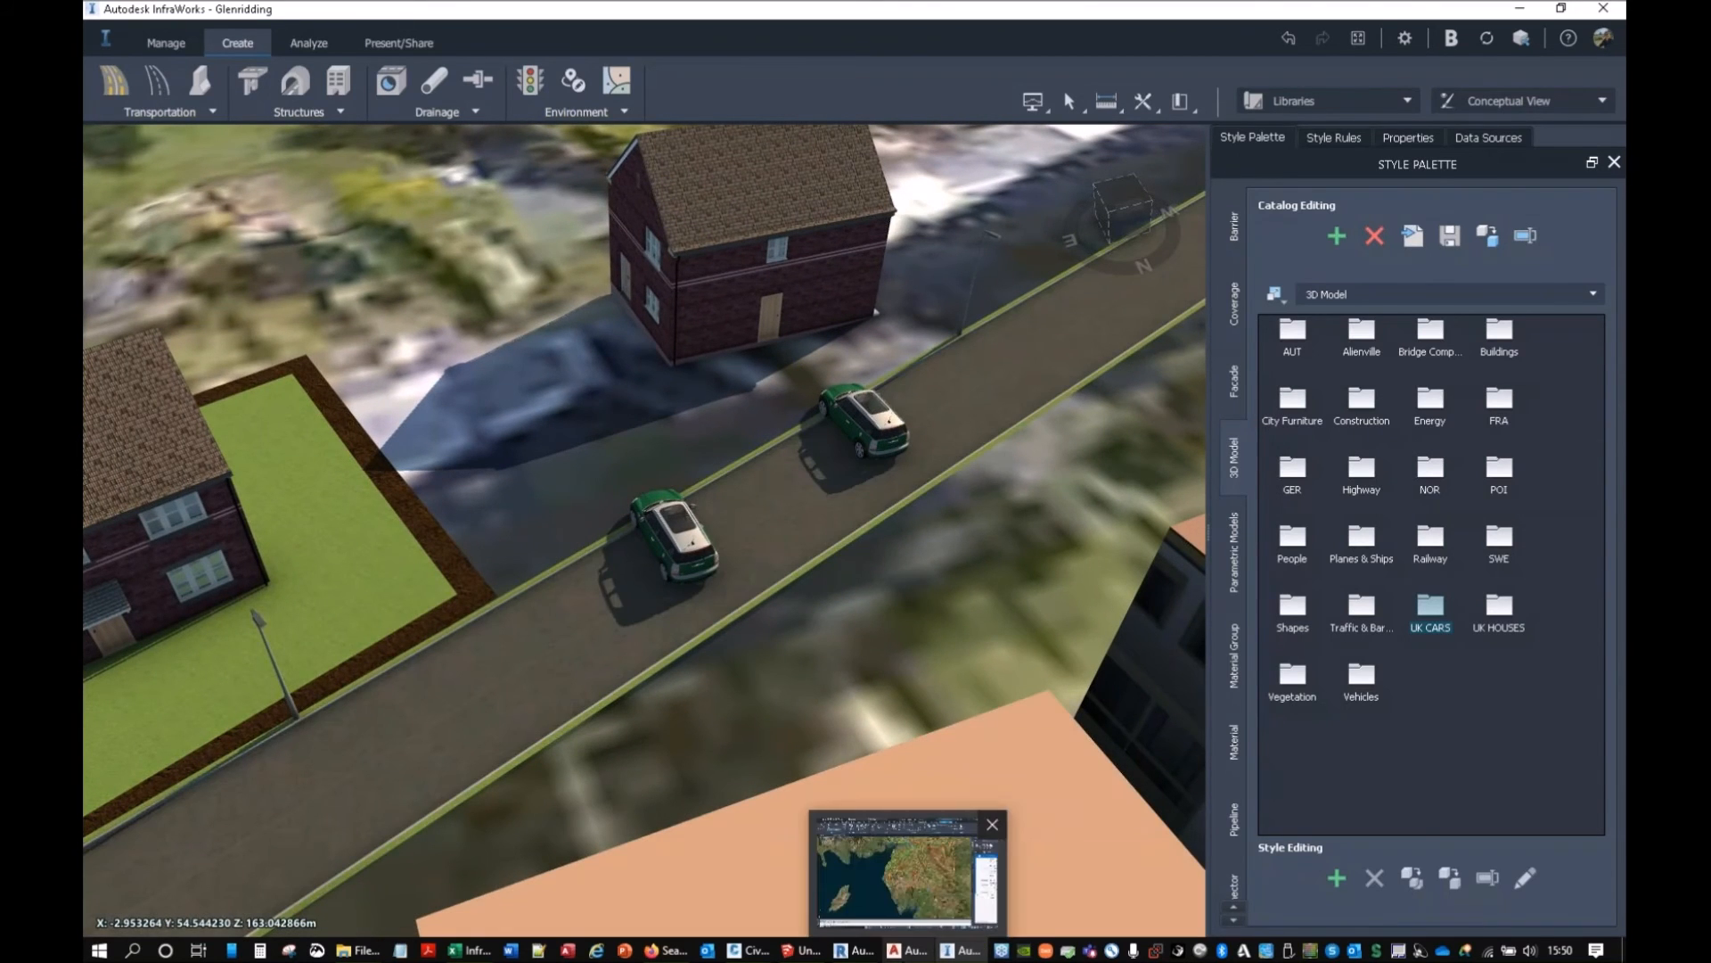
{"action": "mouse_move", "coordinate": [749, 950]}
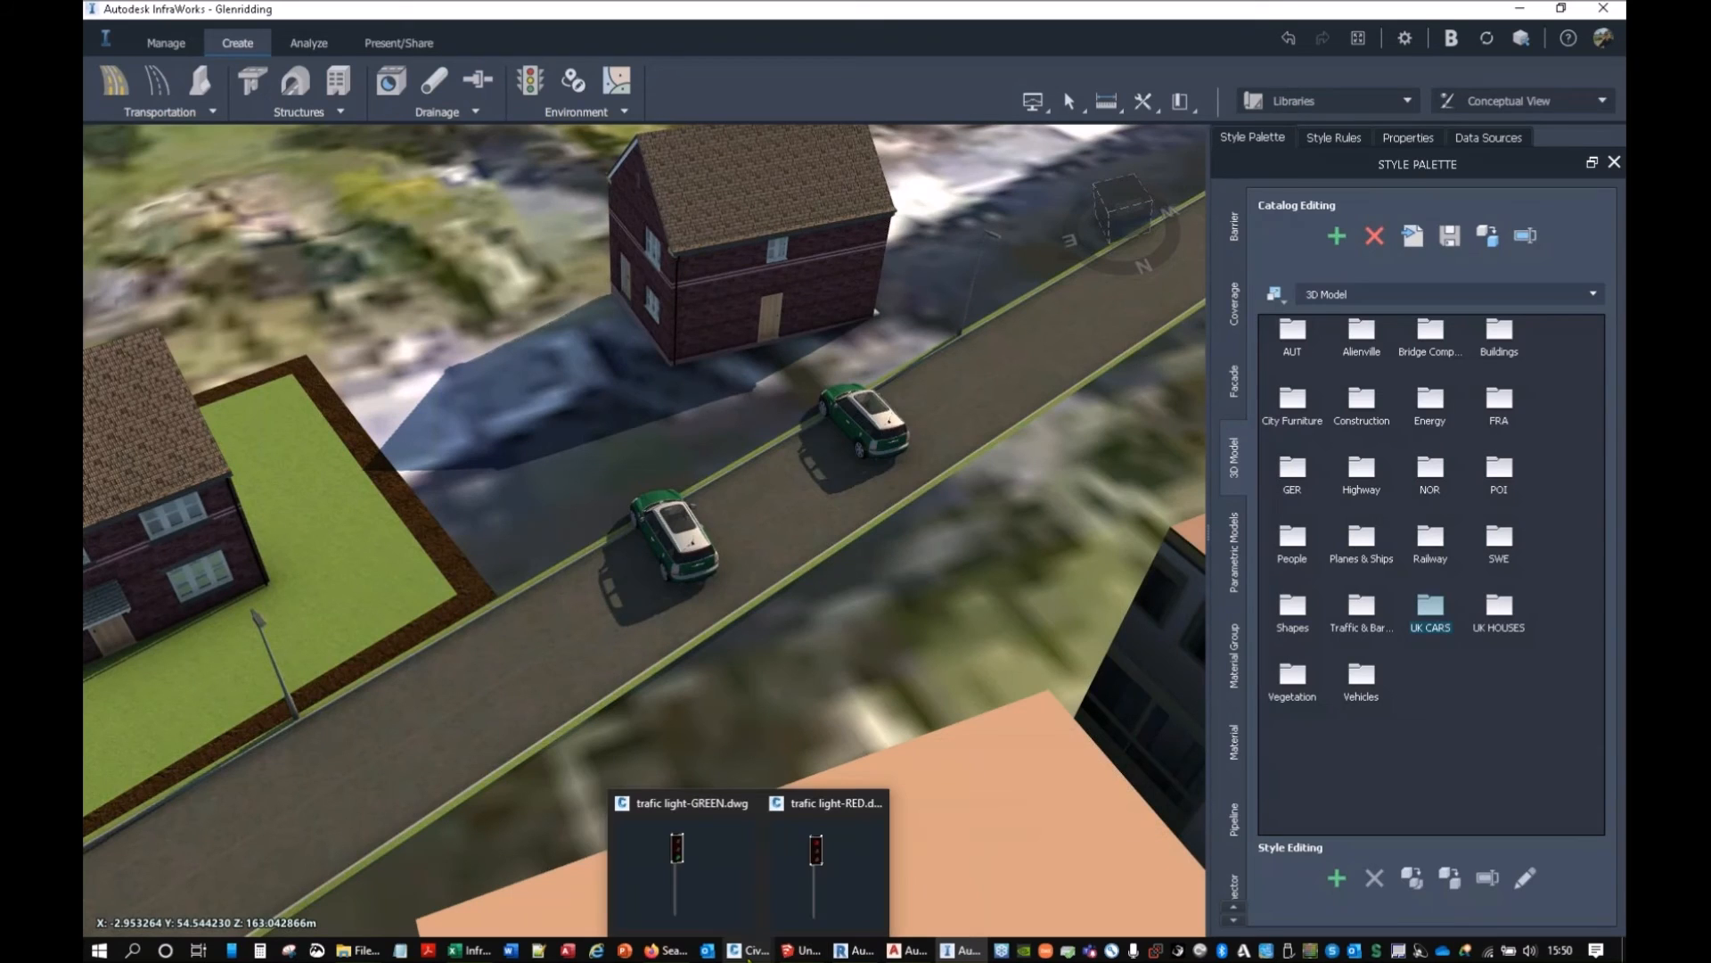
{"action": "left_click", "coordinate": [682, 856]}
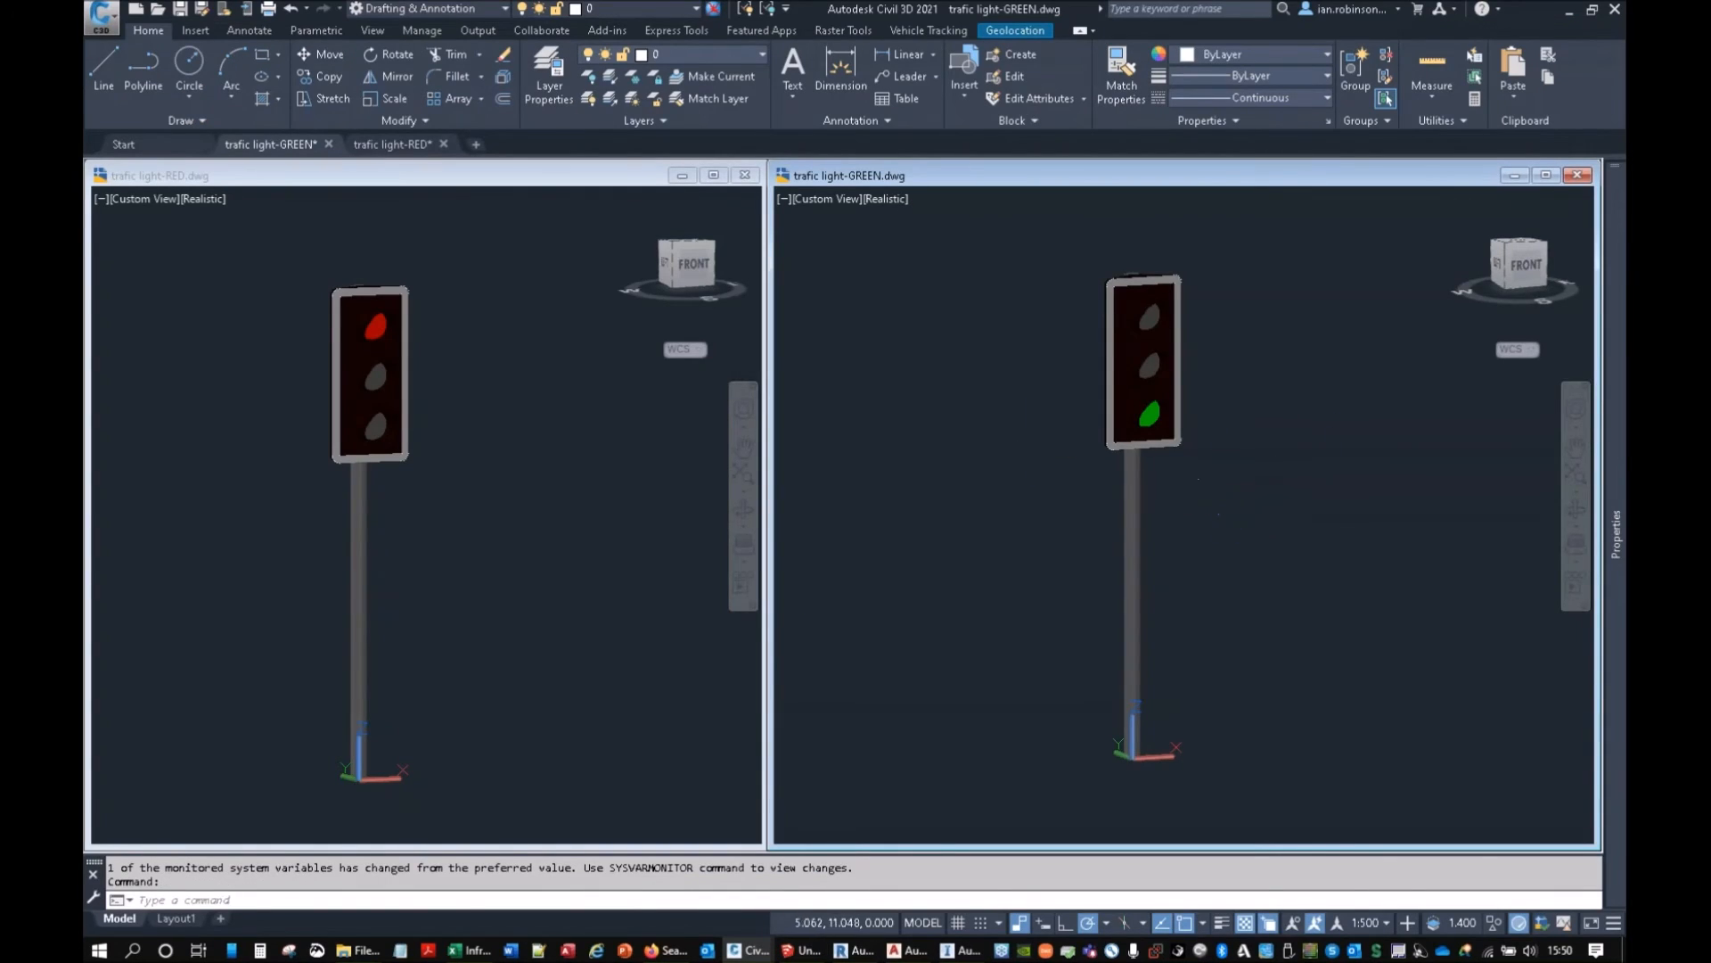
{"action": "middle_click_drag", "start_coordinate": [940, 539], "coordinate": [1239, 543], "text": "shift"}
{"action": "middle_click_drag", "start_coordinate": [1040, 426], "coordinate": [1360, 634], "text": "shift"}
{"action": "middle_click_drag", "start_coordinate": [1078, 501], "coordinate": [1429, 443], "text": "shift"}
{"action": "middle_click_drag", "start_coordinate": [1073, 478], "coordinate": [1141, 508], "text": "shift"}
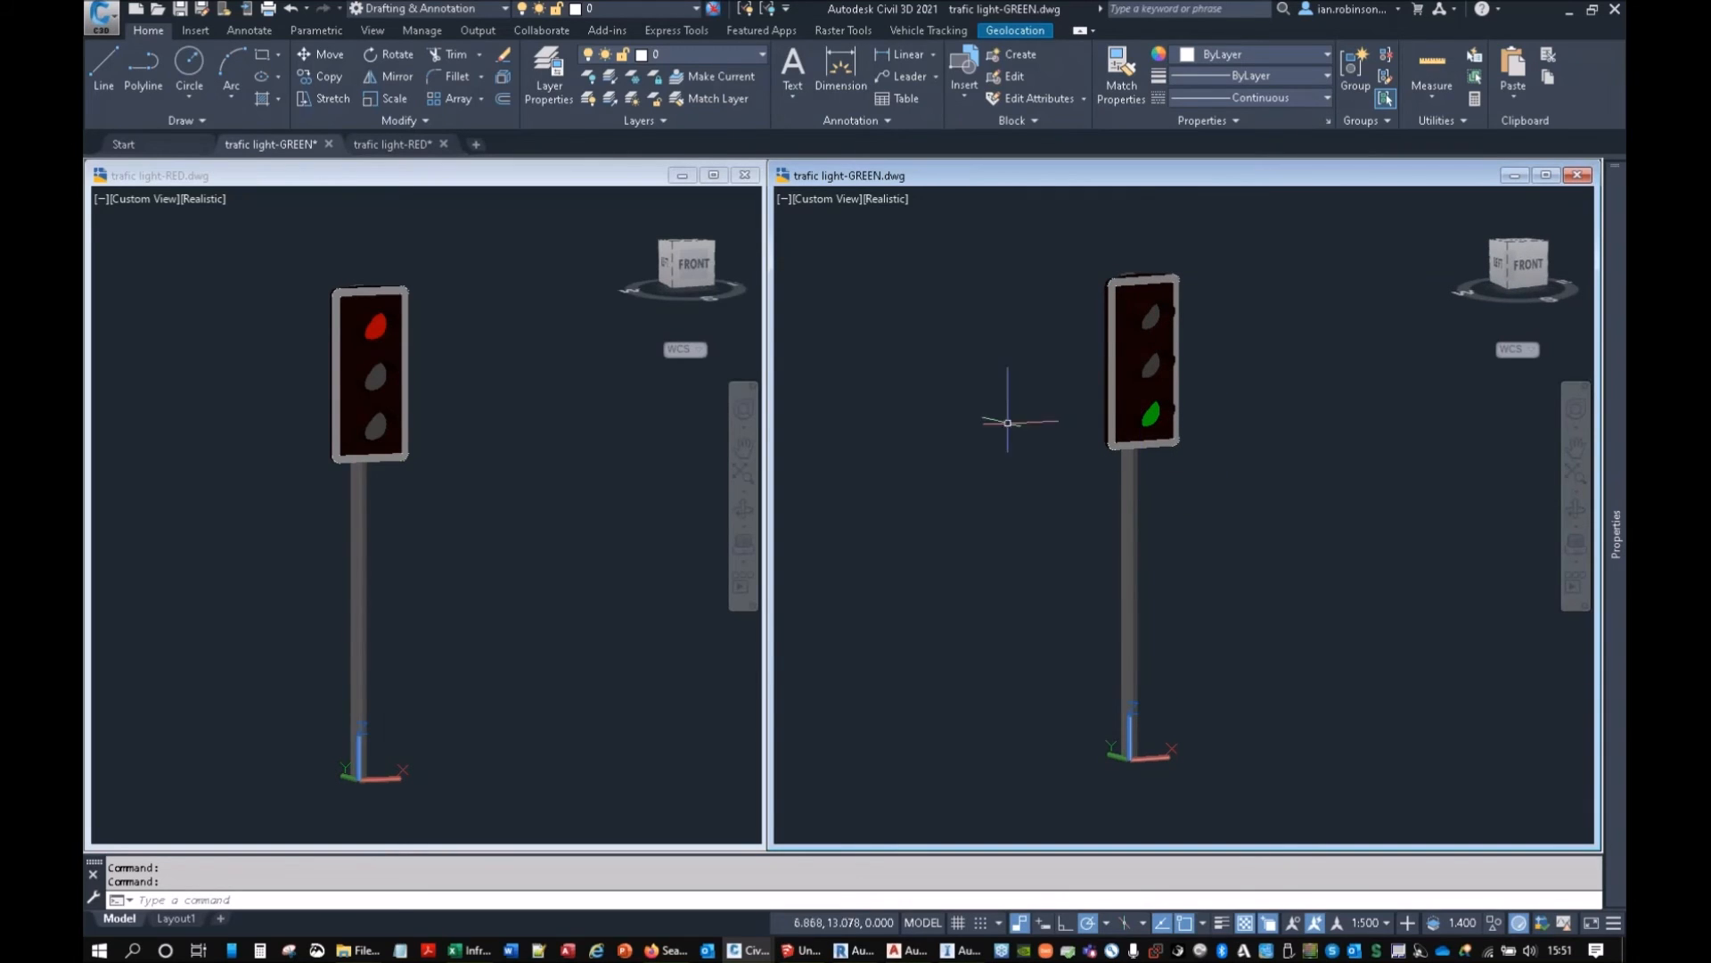
{"action": "left_click", "coordinate": [1569, 12]}
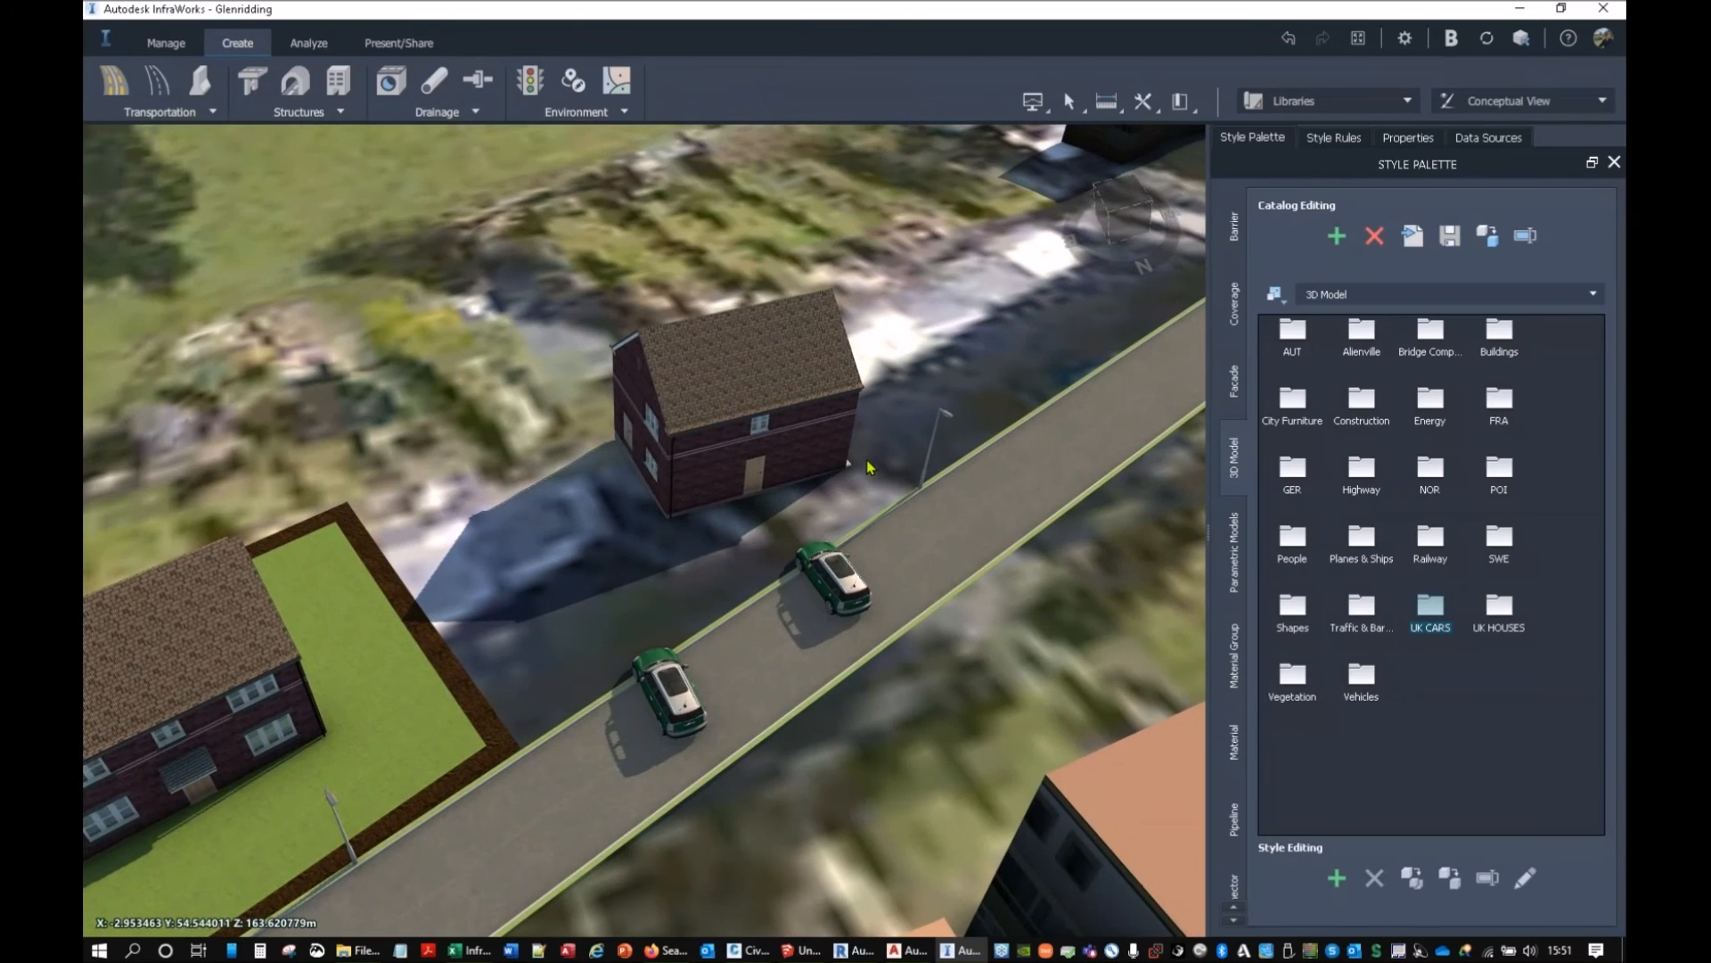
Bring trafic light-GREEN.dwg from the Data > _Source Models folder into the InfraWorks model.
{"action": "left_click_drag", "start_coordinate": [866, 628], "coordinate": [844, 473]}
{"action": "mouse_move", "coordinate": [361, 947]}
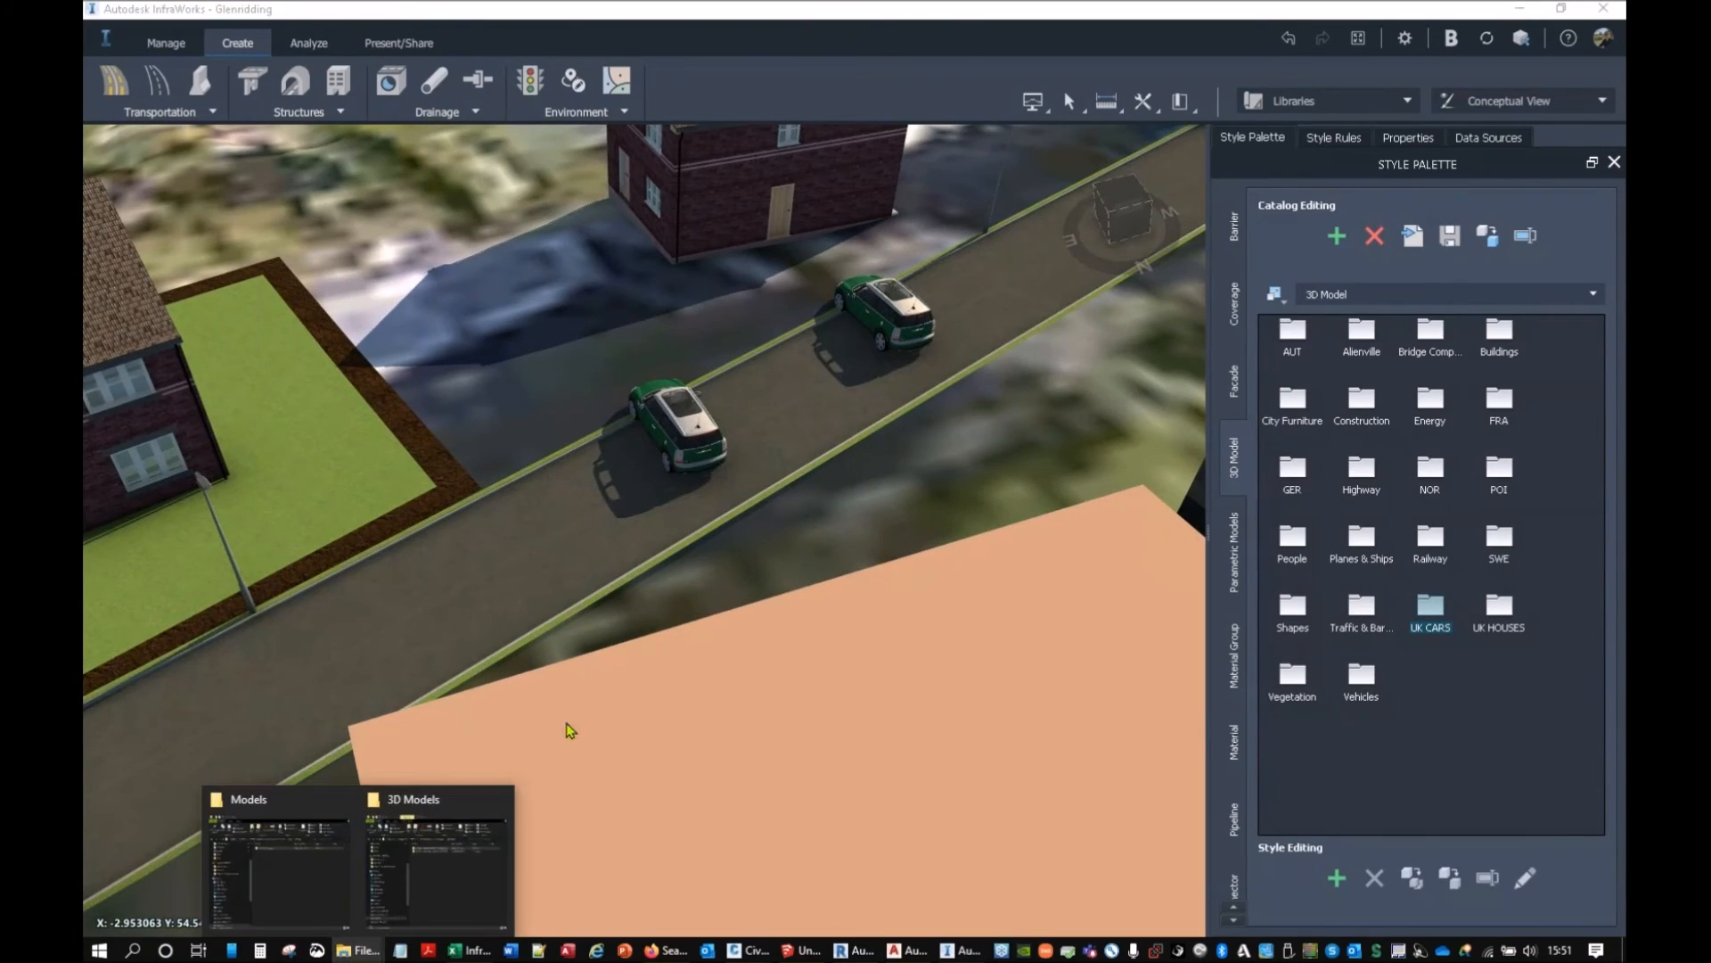
{"action": "left_click", "coordinate": [446, 856]}
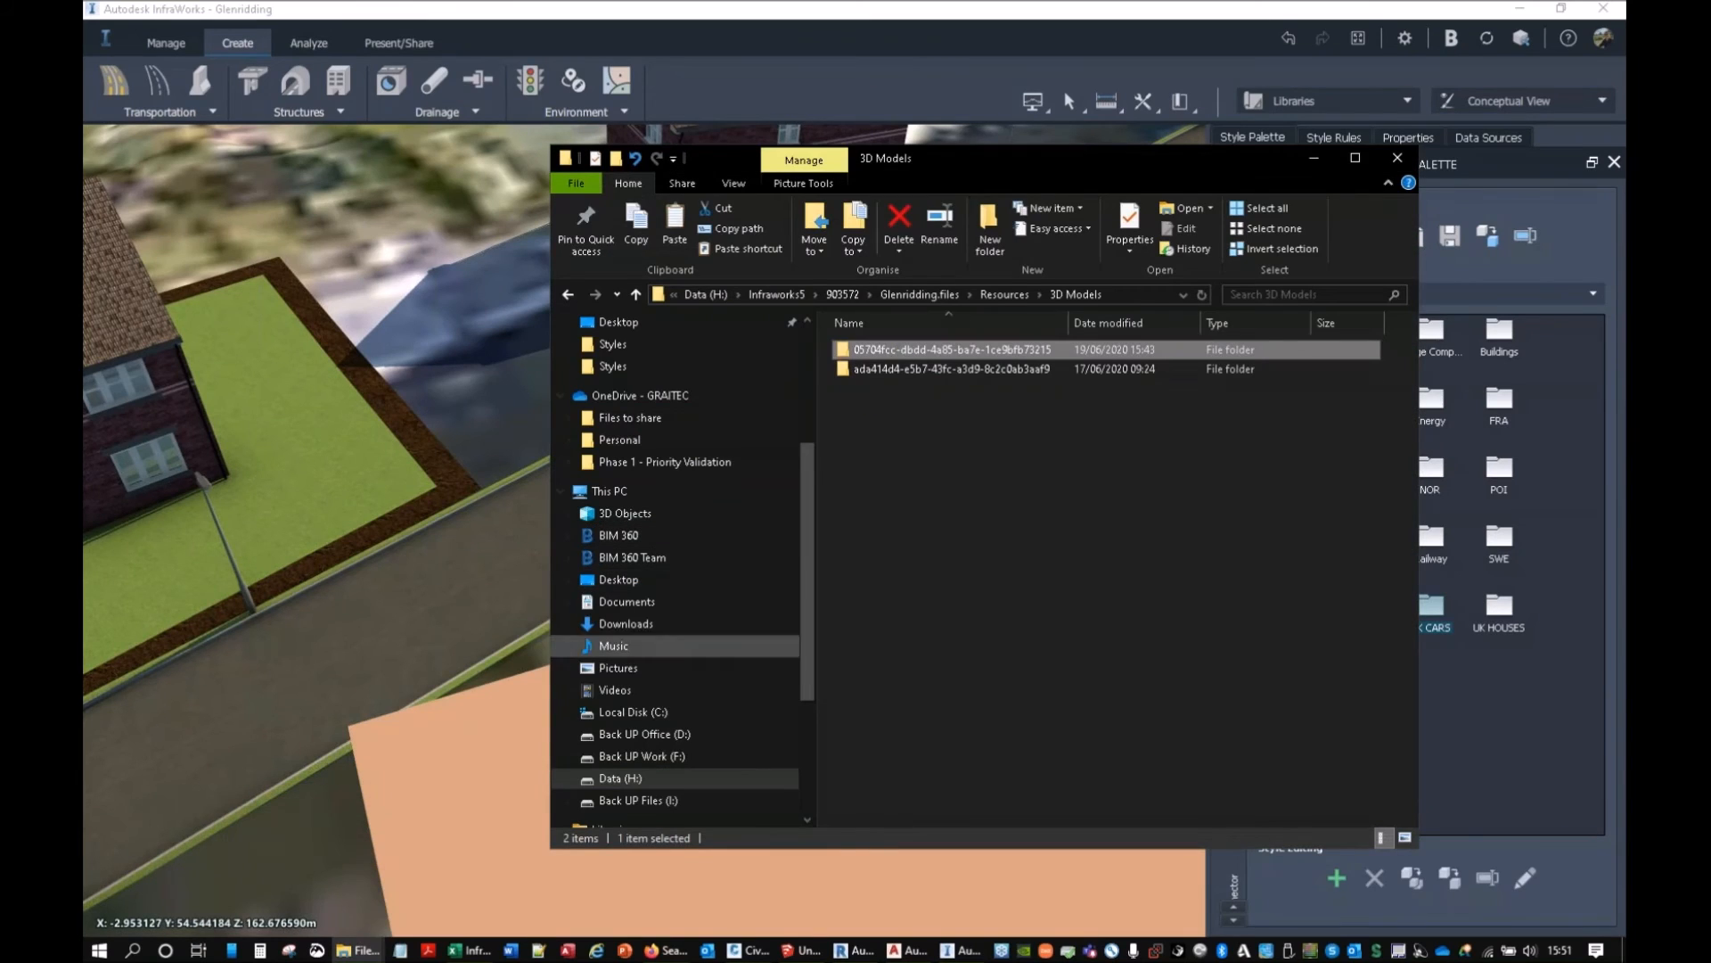
{"action": "mouse_move", "coordinate": [361, 947]}
{"action": "left_click", "coordinate": [294, 856]}
{"action": "left_click", "coordinate": [1317, 164]}
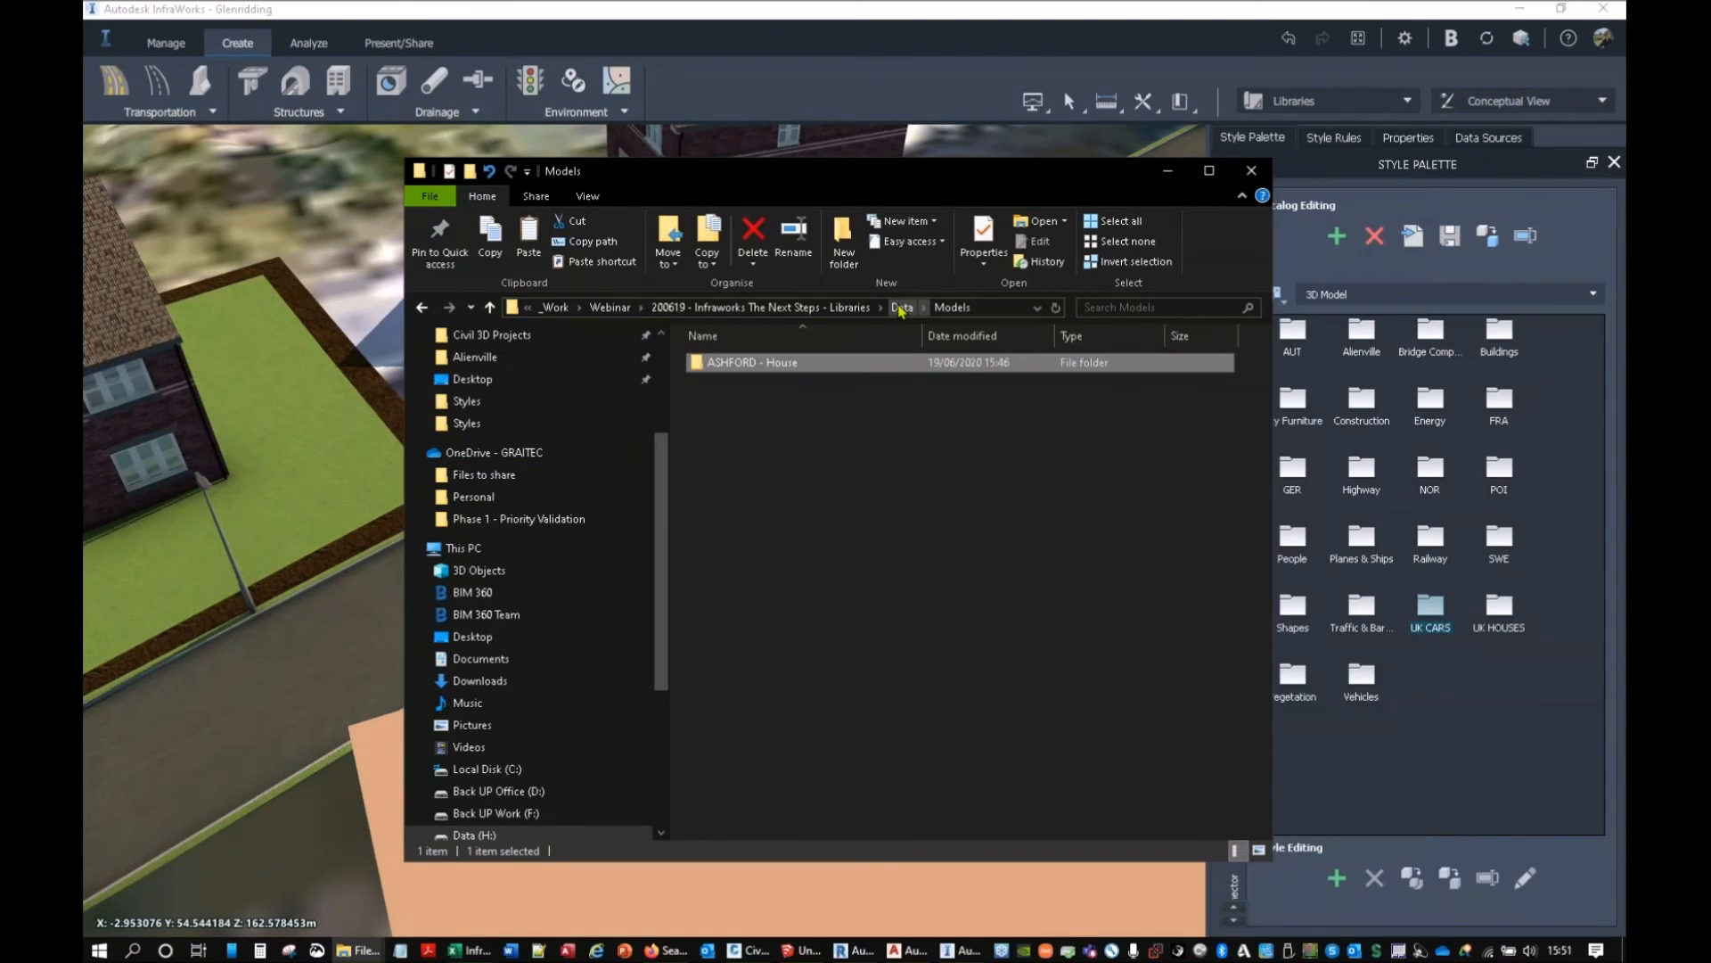
{"action": "left_click", "coordinate": [900, 307]}
{"action": "double_click", "coordinate": [749, 363]}
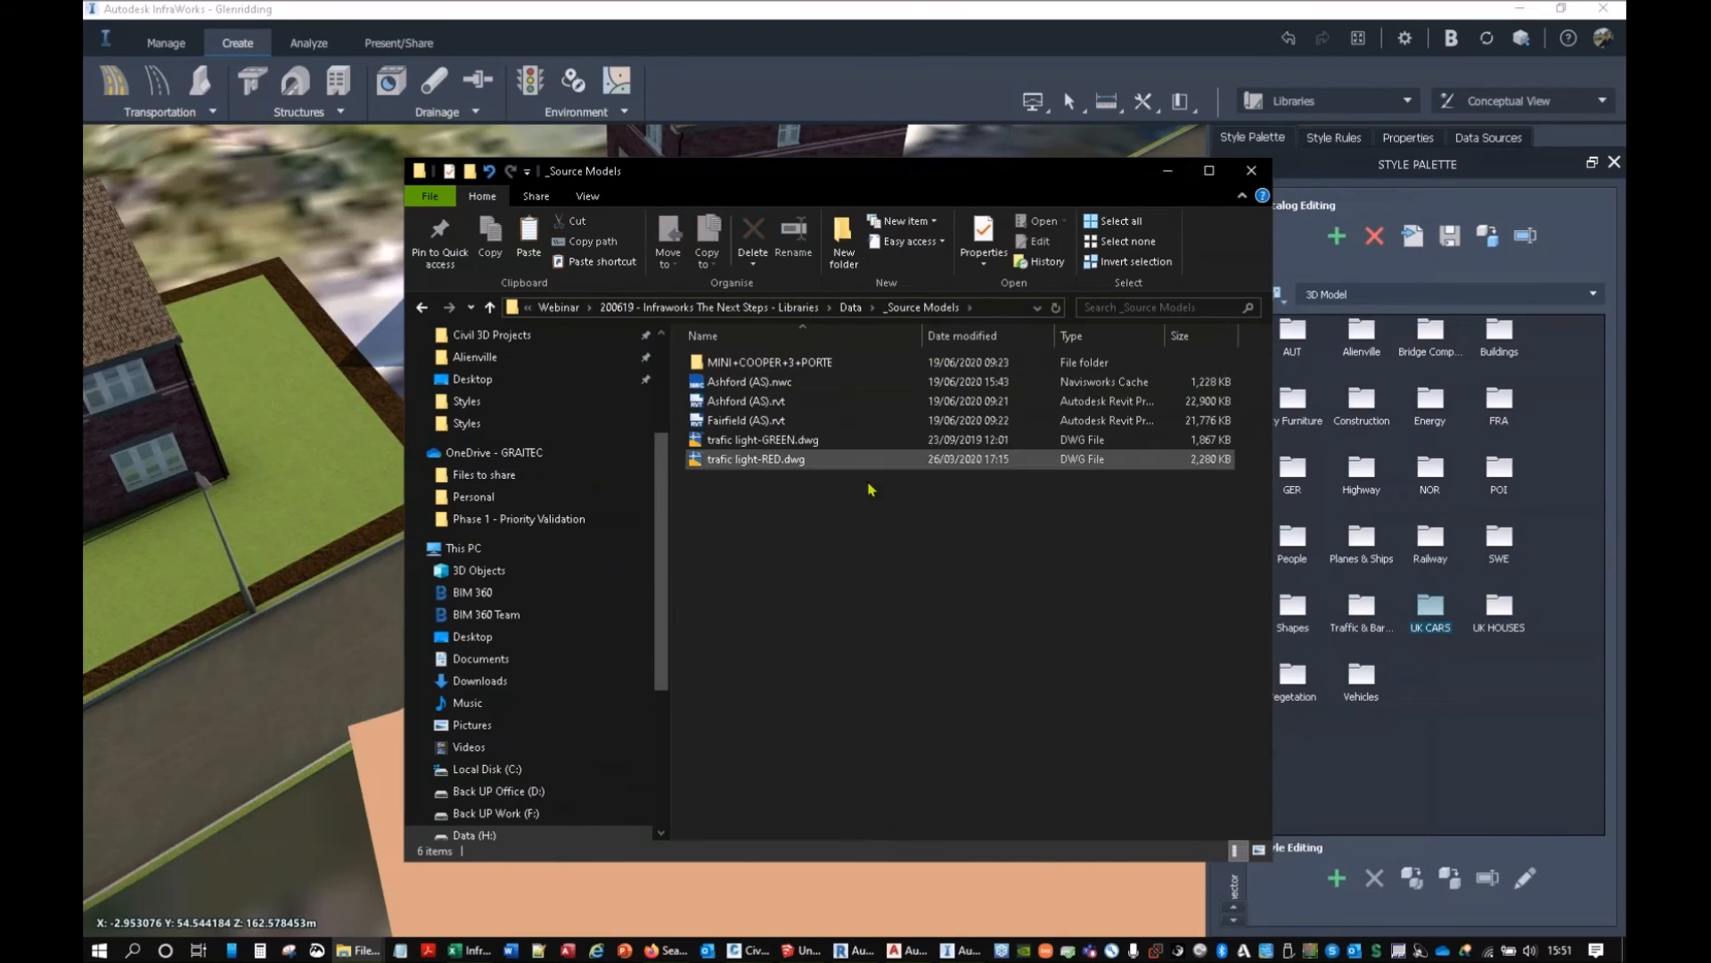
{"action": "left_click_drag", "start_coordinate": [753, 441], "coordinate": [347, 608]}
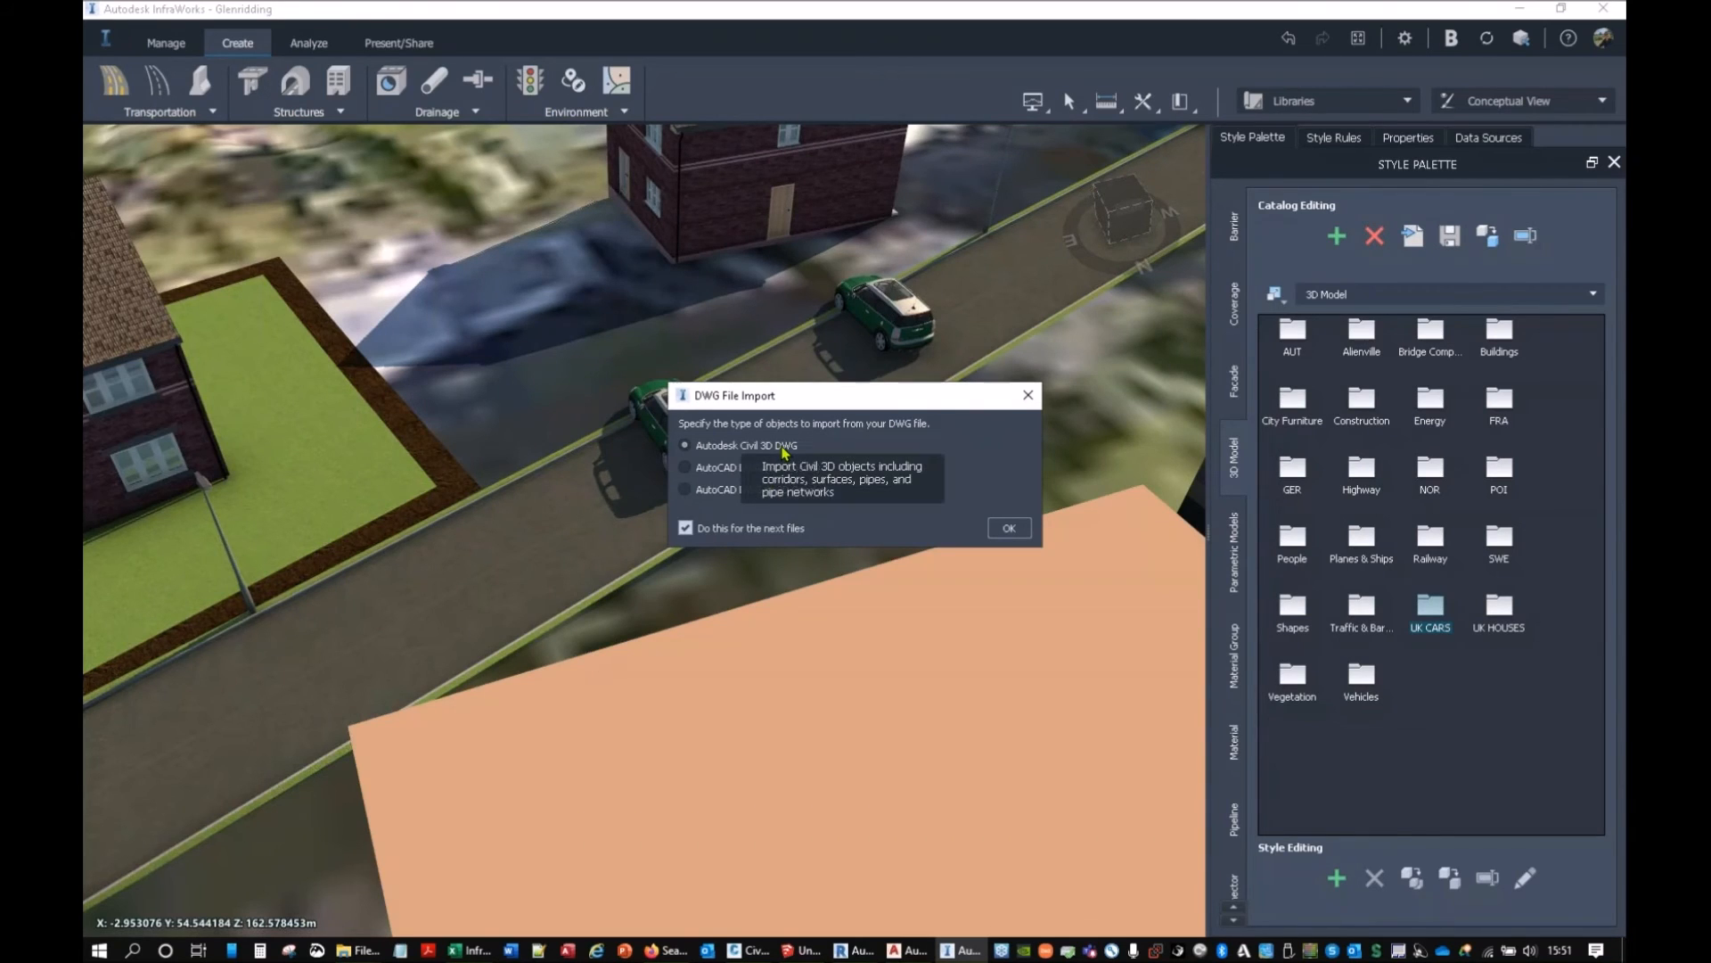
Import the traffic light drawing as AutoCAD DWG (3D Objects).
{"action": "left_click", "coordinate": [740, 446]}
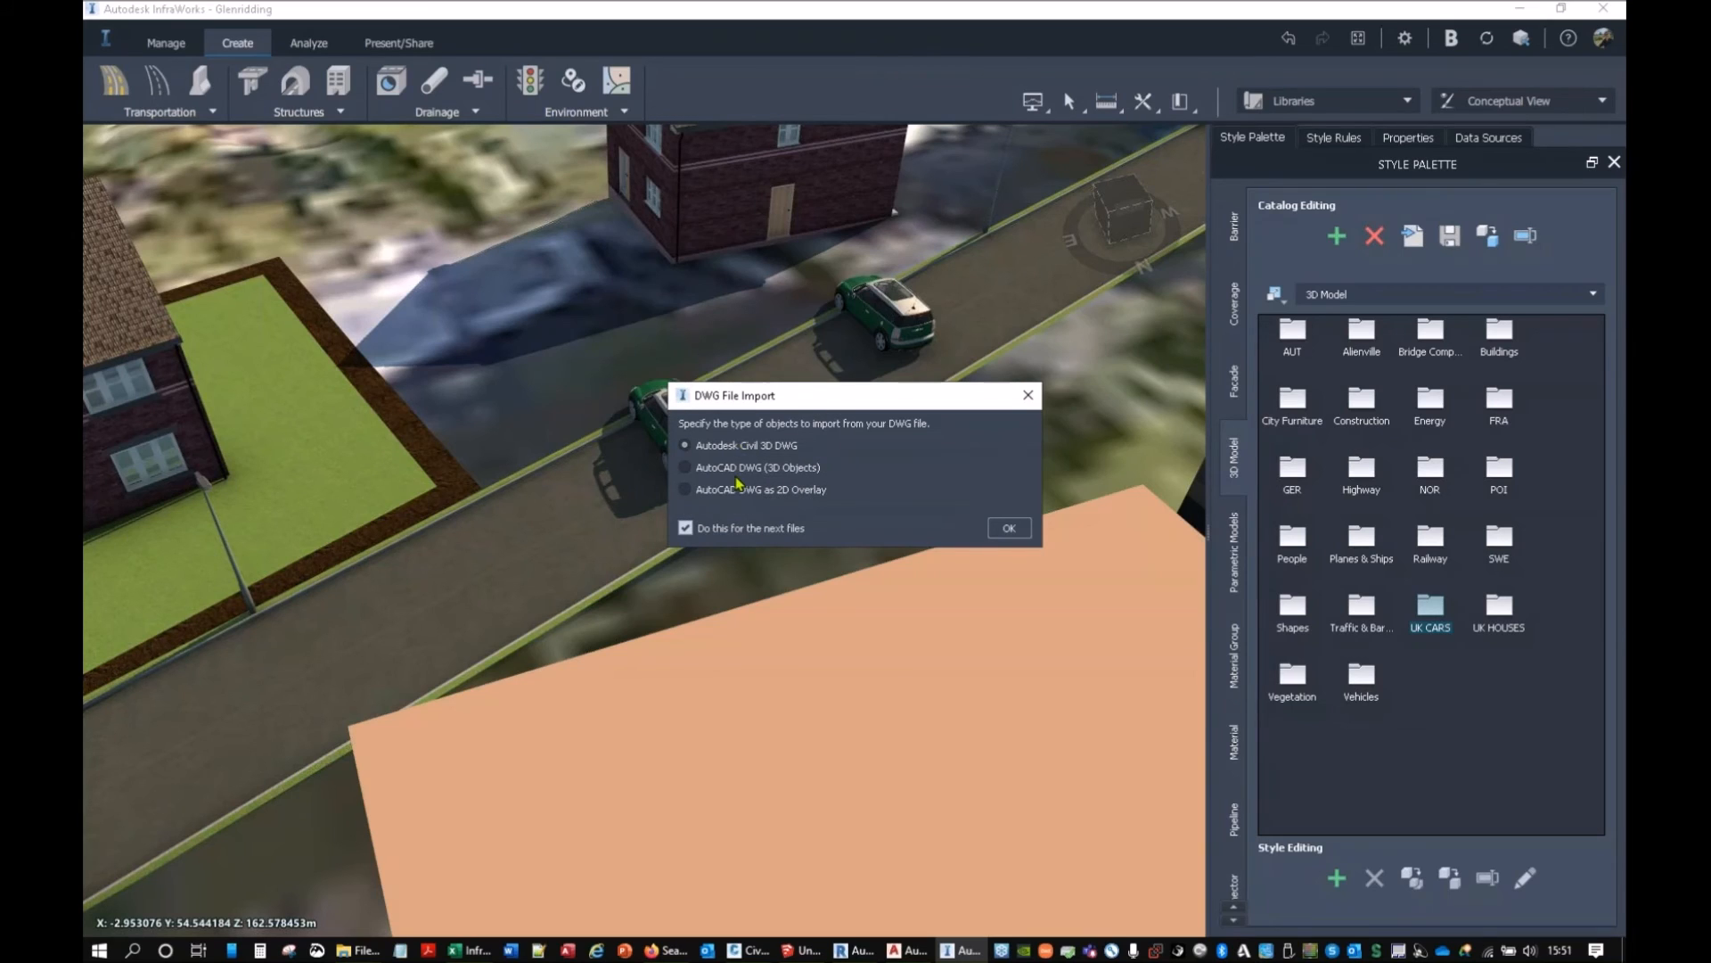
{"action": "key", "text": "ctrl"}
{"action": "key", "text": "ctrl"}
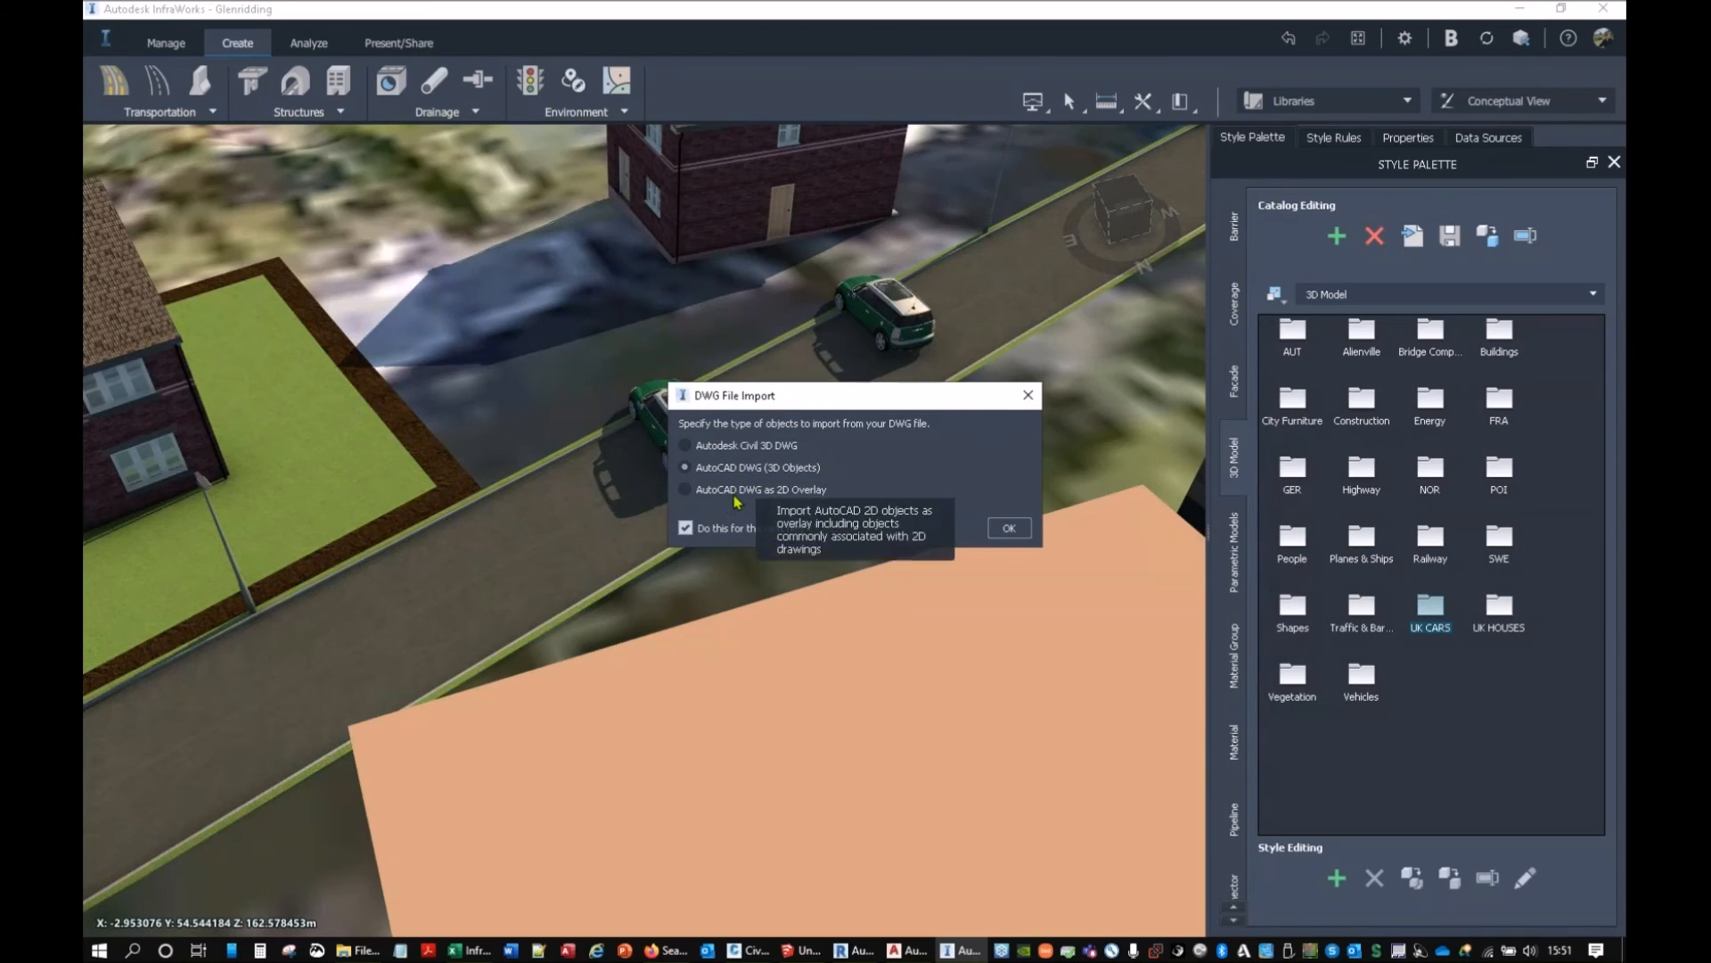
{"action": "left_click", "coordinate": [1009, 527]}
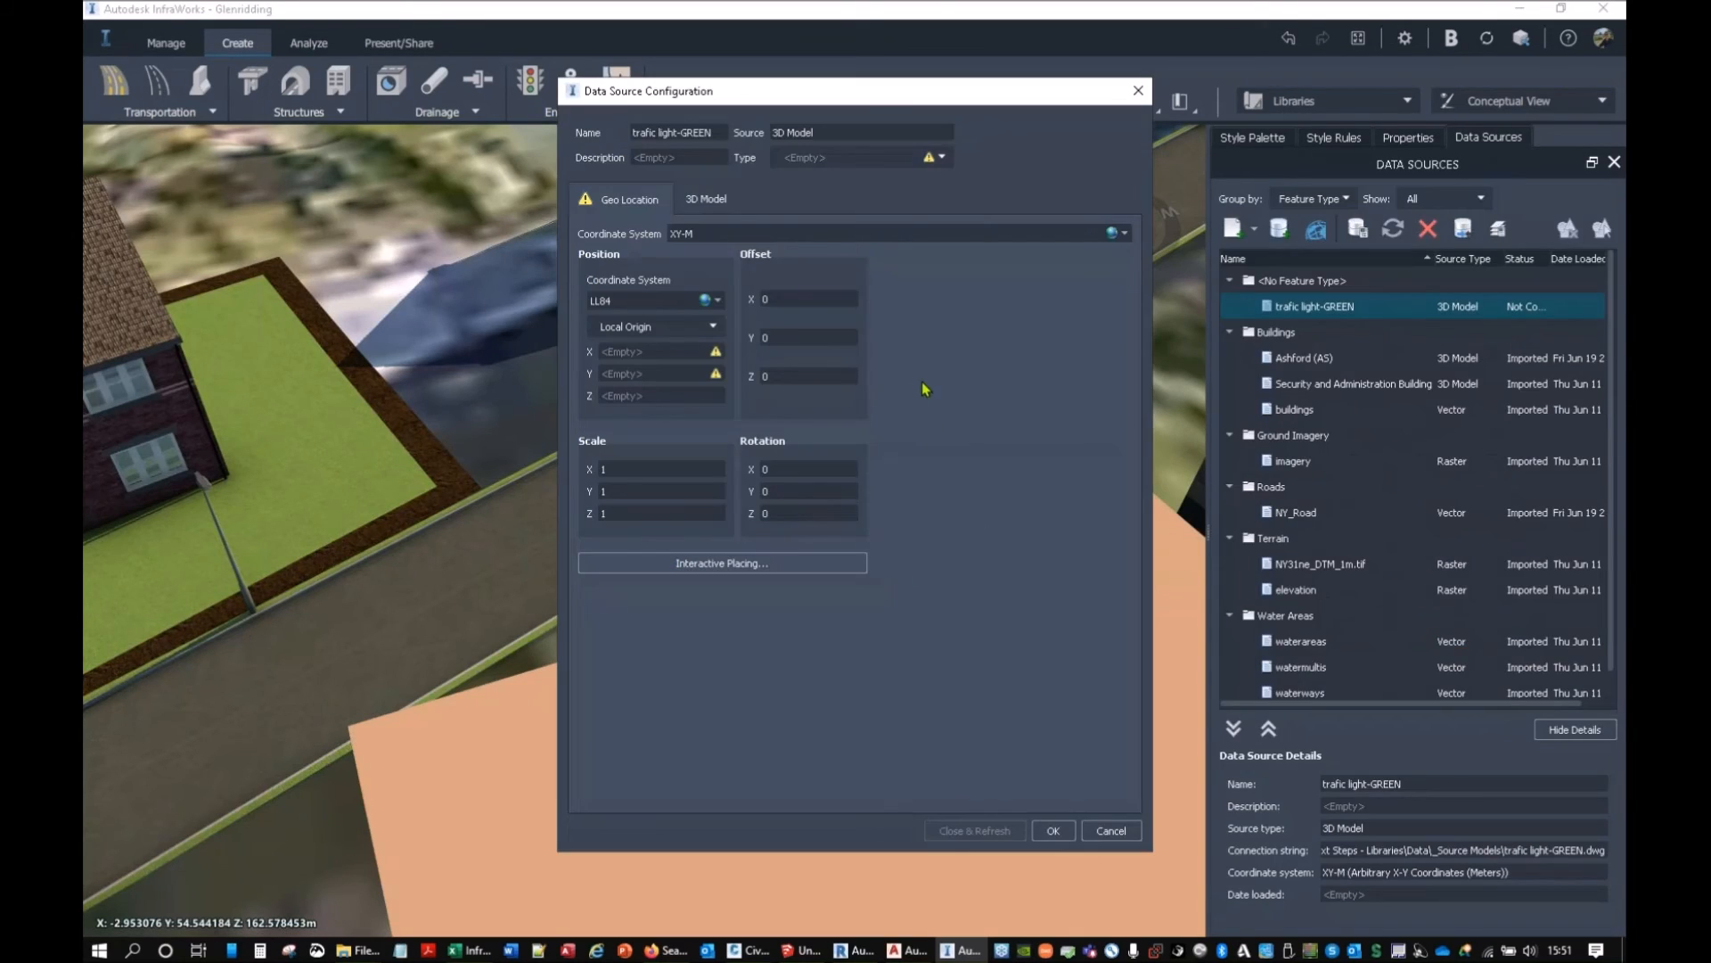
Set the traffic light data source's type to City Furniture and preview its 3D model.
{"action": "left_click", "coordinate": [942, 158]}
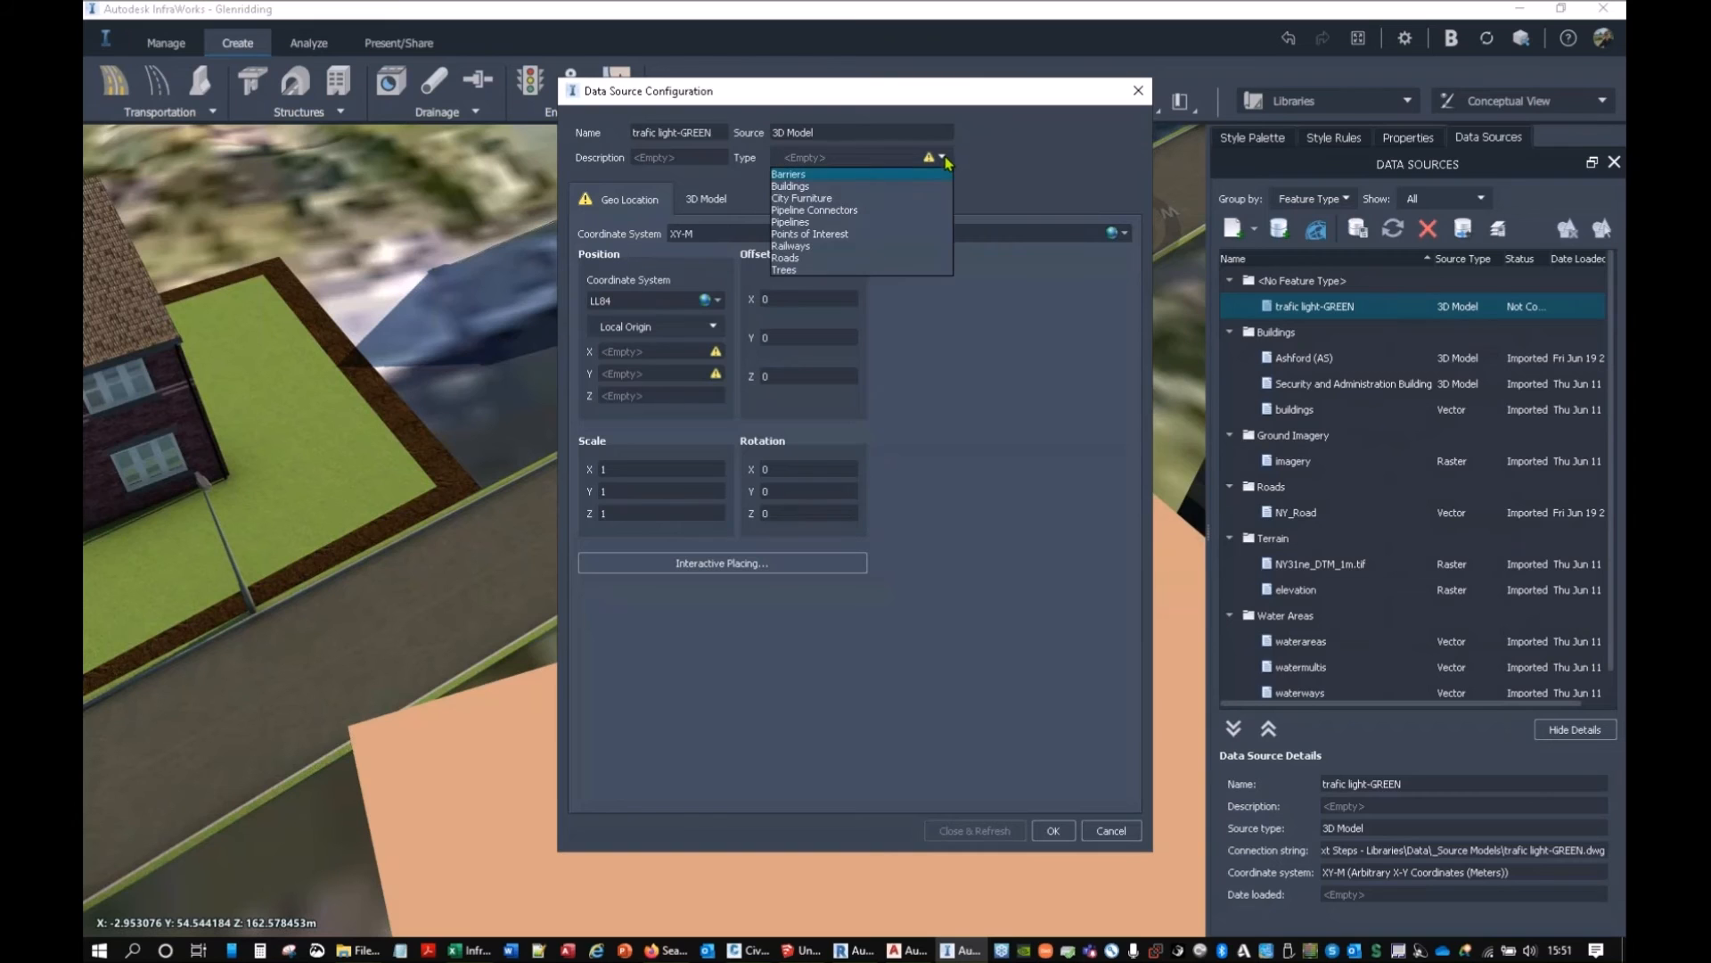
{"action": "left_click", "coordinate": [799, 200]}
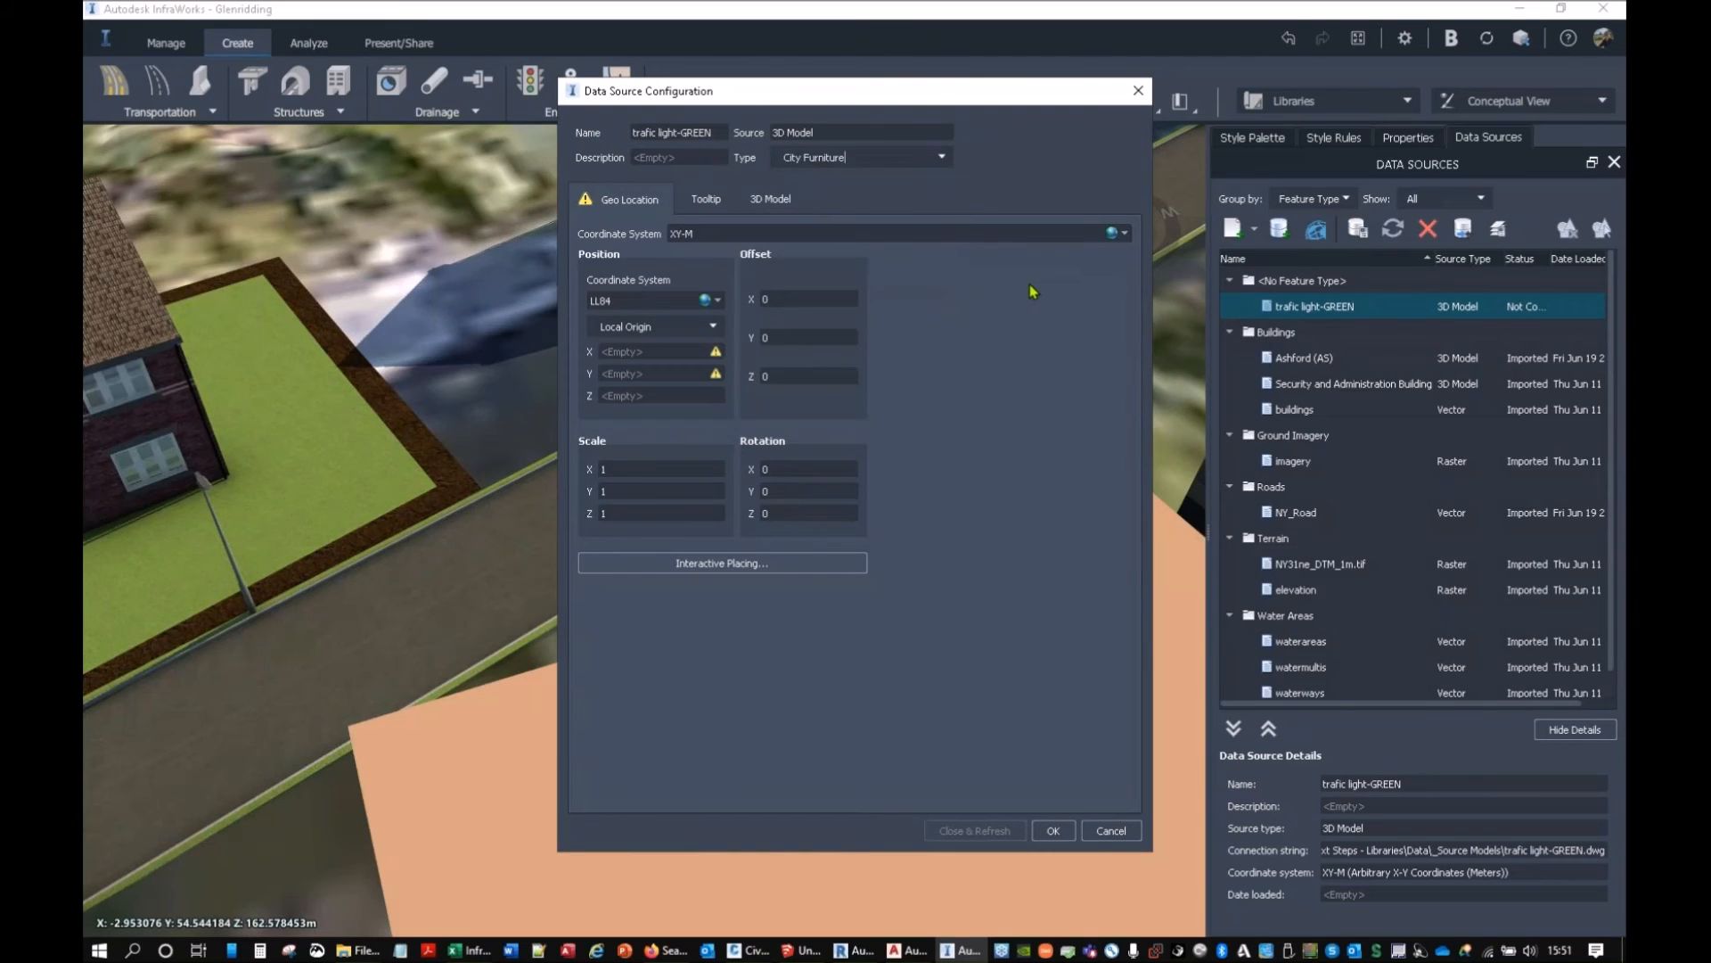
{"action": "left_click", "coordinate": [784, 201]}
{"action": "left_click_drag", "start_coordinate": [874, 594], "coordinate": [908, 558]}
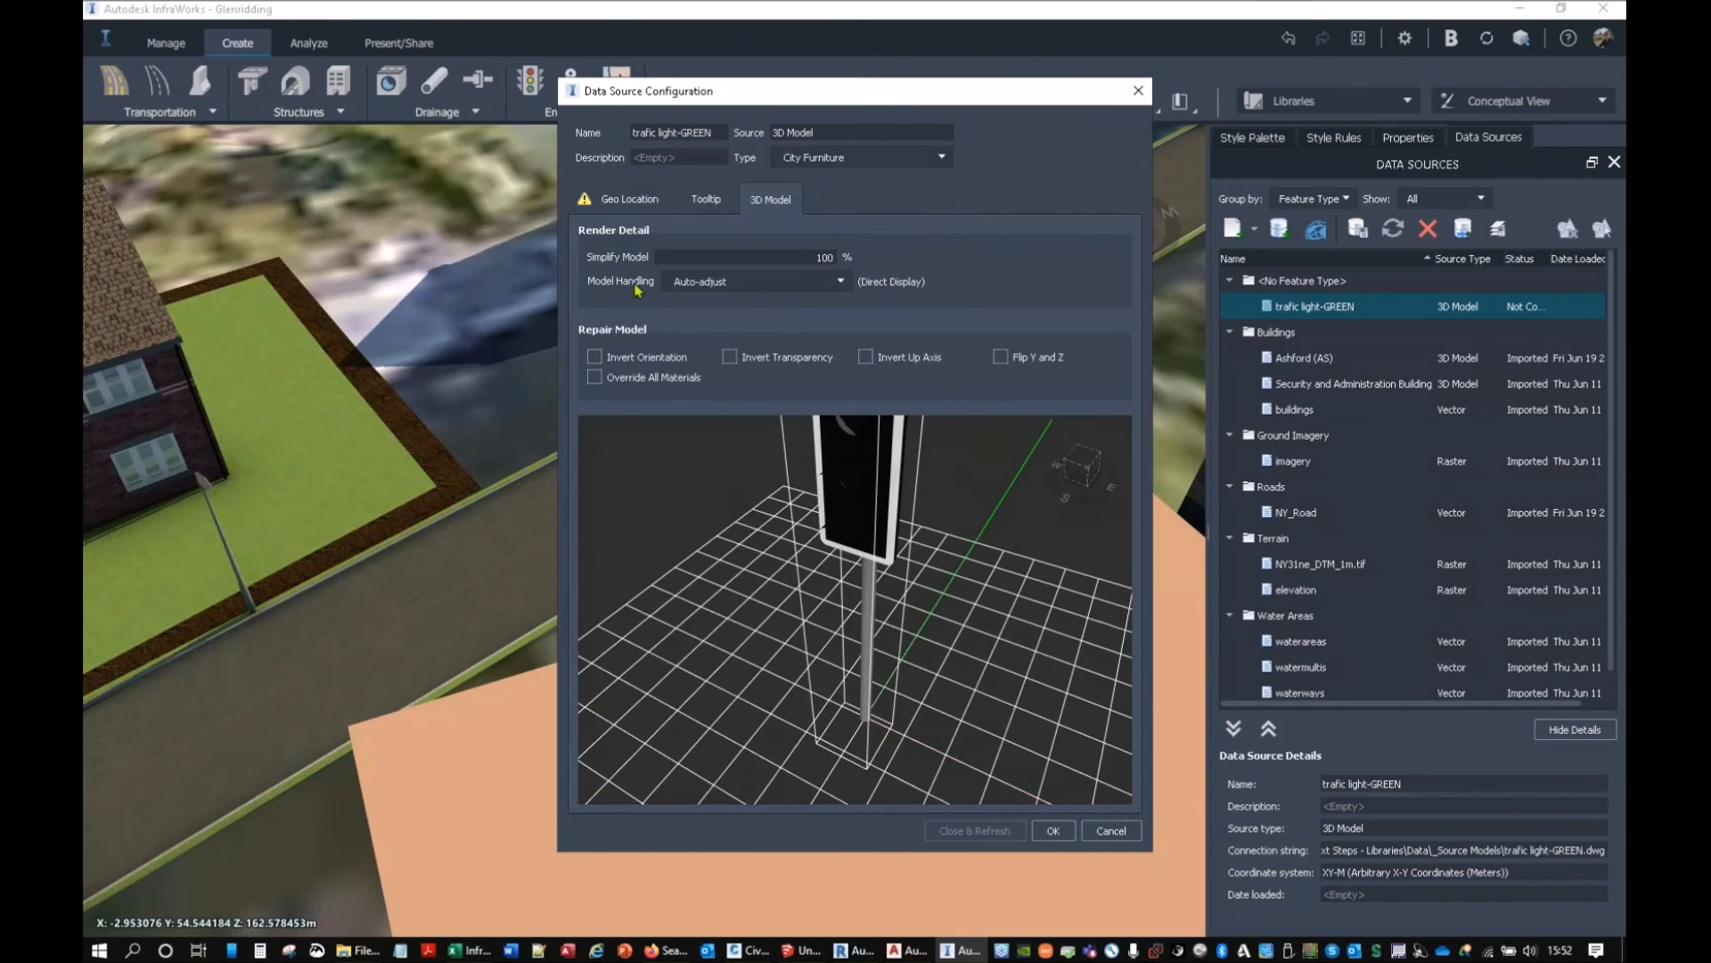
Set the traffic light's position reference to Center 2D and its position coordinate system to OSGB1936.NationalGrid.
{"action": "left_click", "coordinate": [619, 201]}
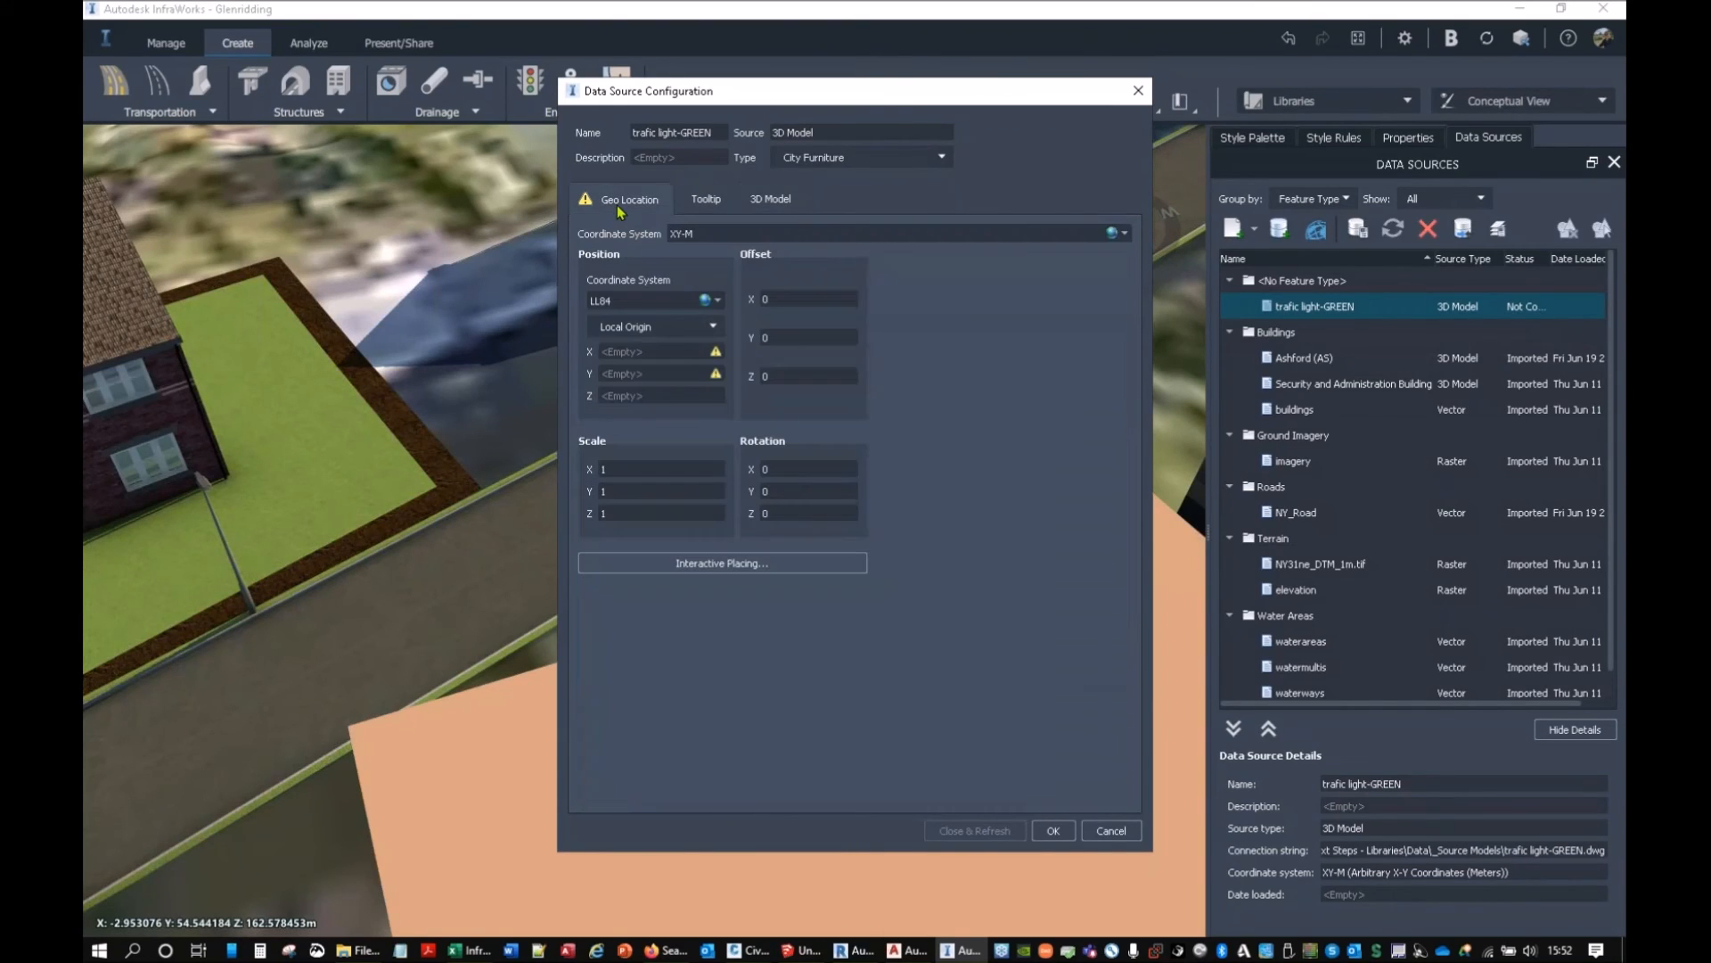
{"action": "left_click", "coordinate": [714, 327]}
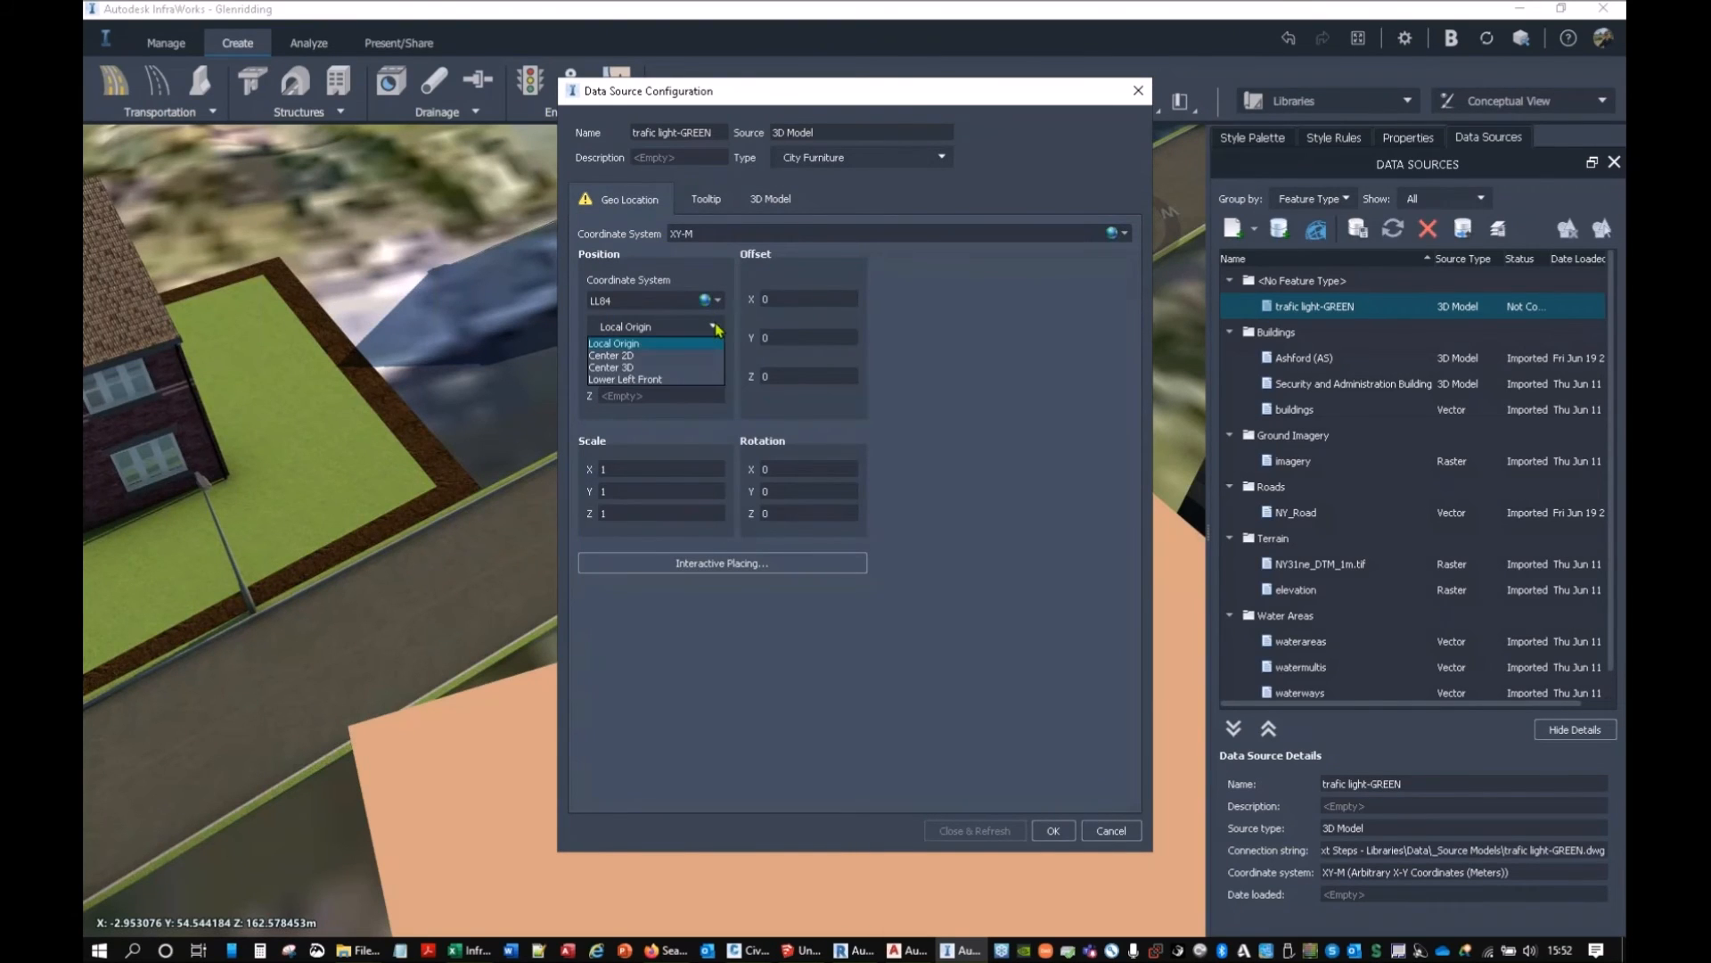
{"action": "left_click", "coordinate": [666, 358]}
{"action": "left_click", "coordinate": [714, 327]}
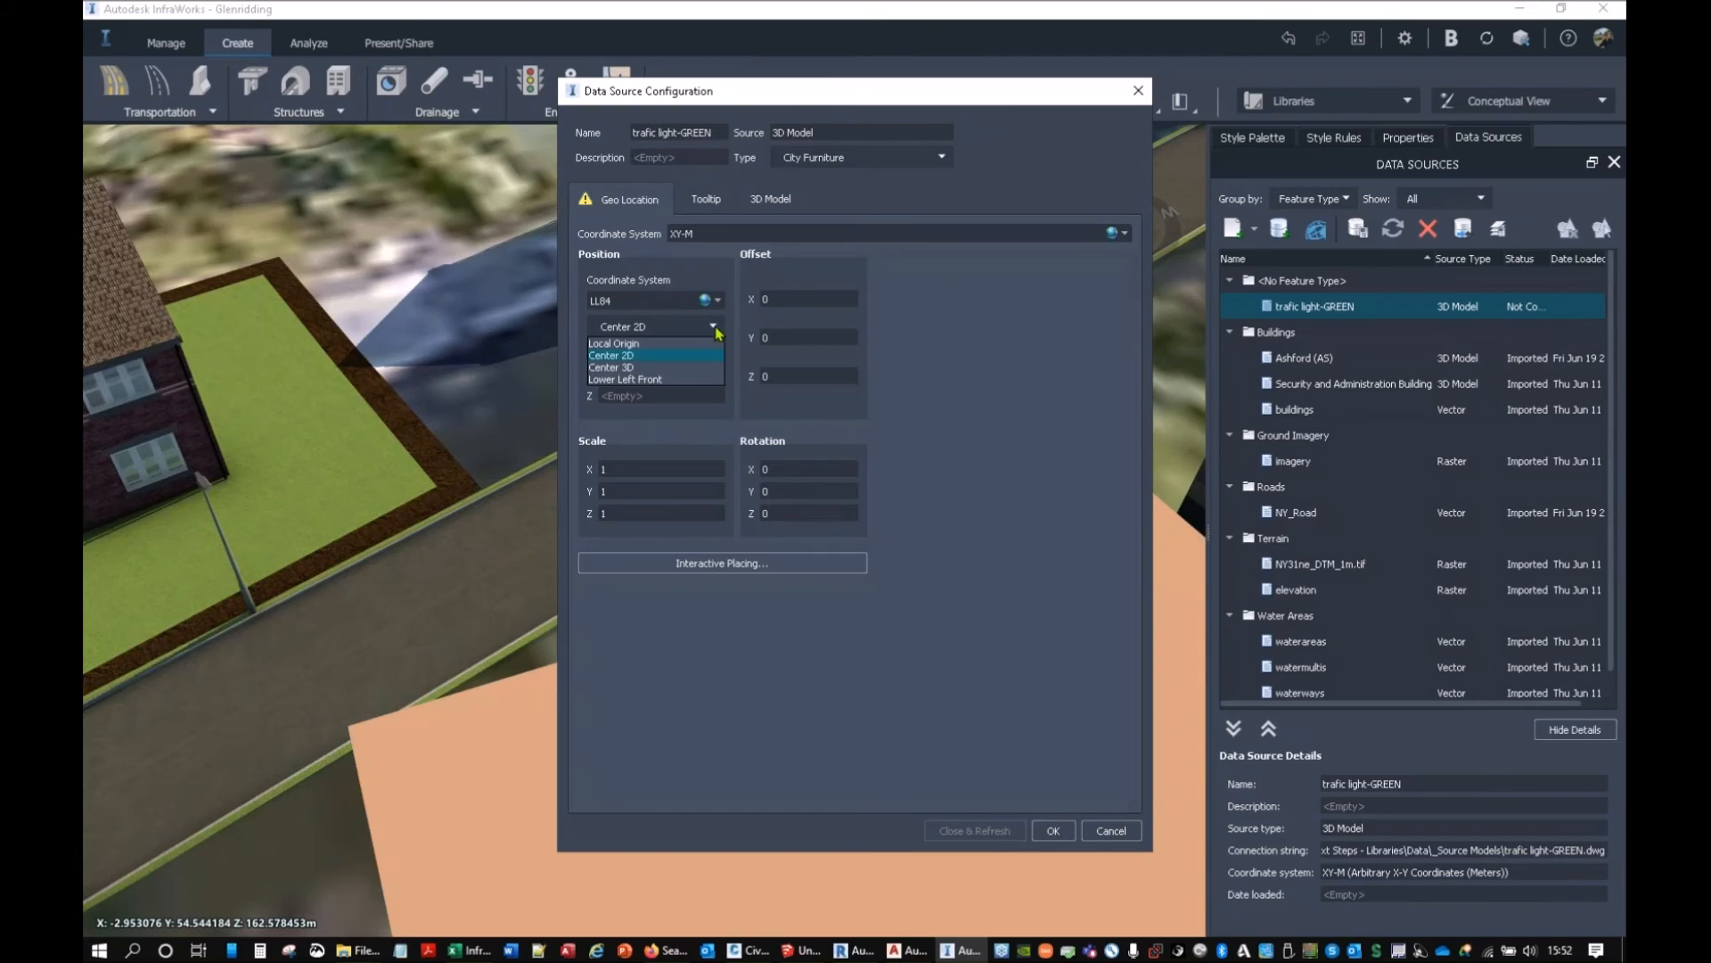
{"action": "left_click", "coordinate": [718, 303]}
{"action": "left_click", "coordinate": [740, 355]}
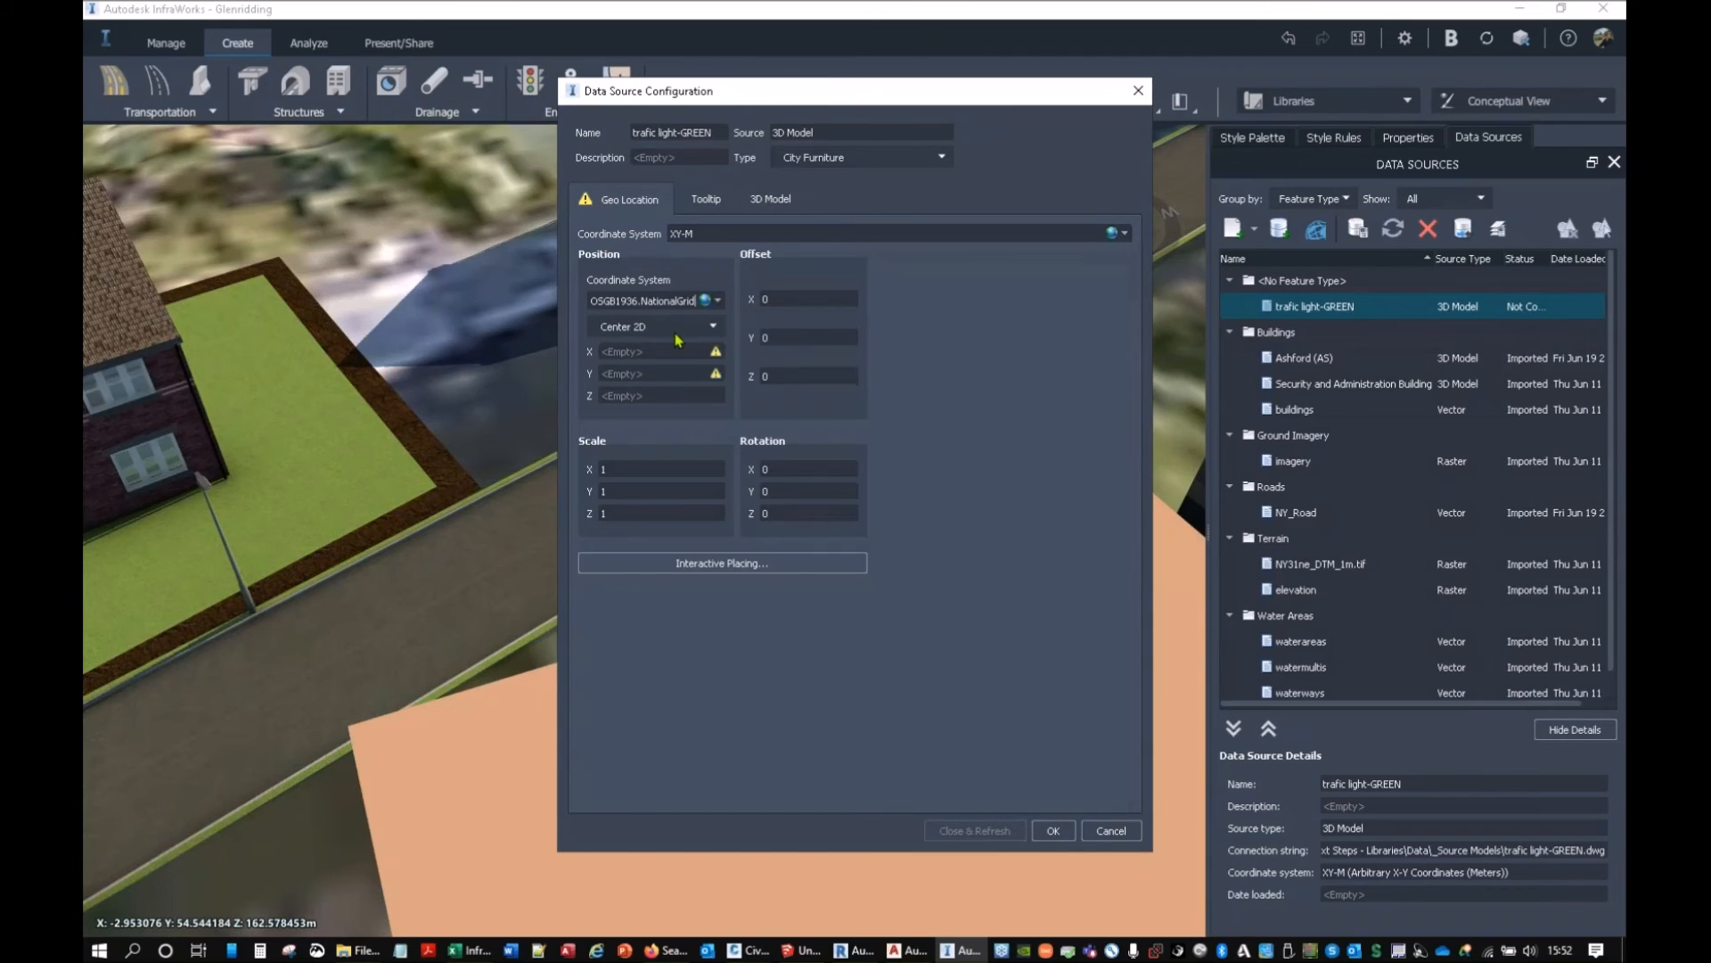
Place the traffic light interactively at the road edge between the garden plot and the nearest Mini, refresh the data source, and select it.
{"action": "left_click", "coordinate": [685, 564]}
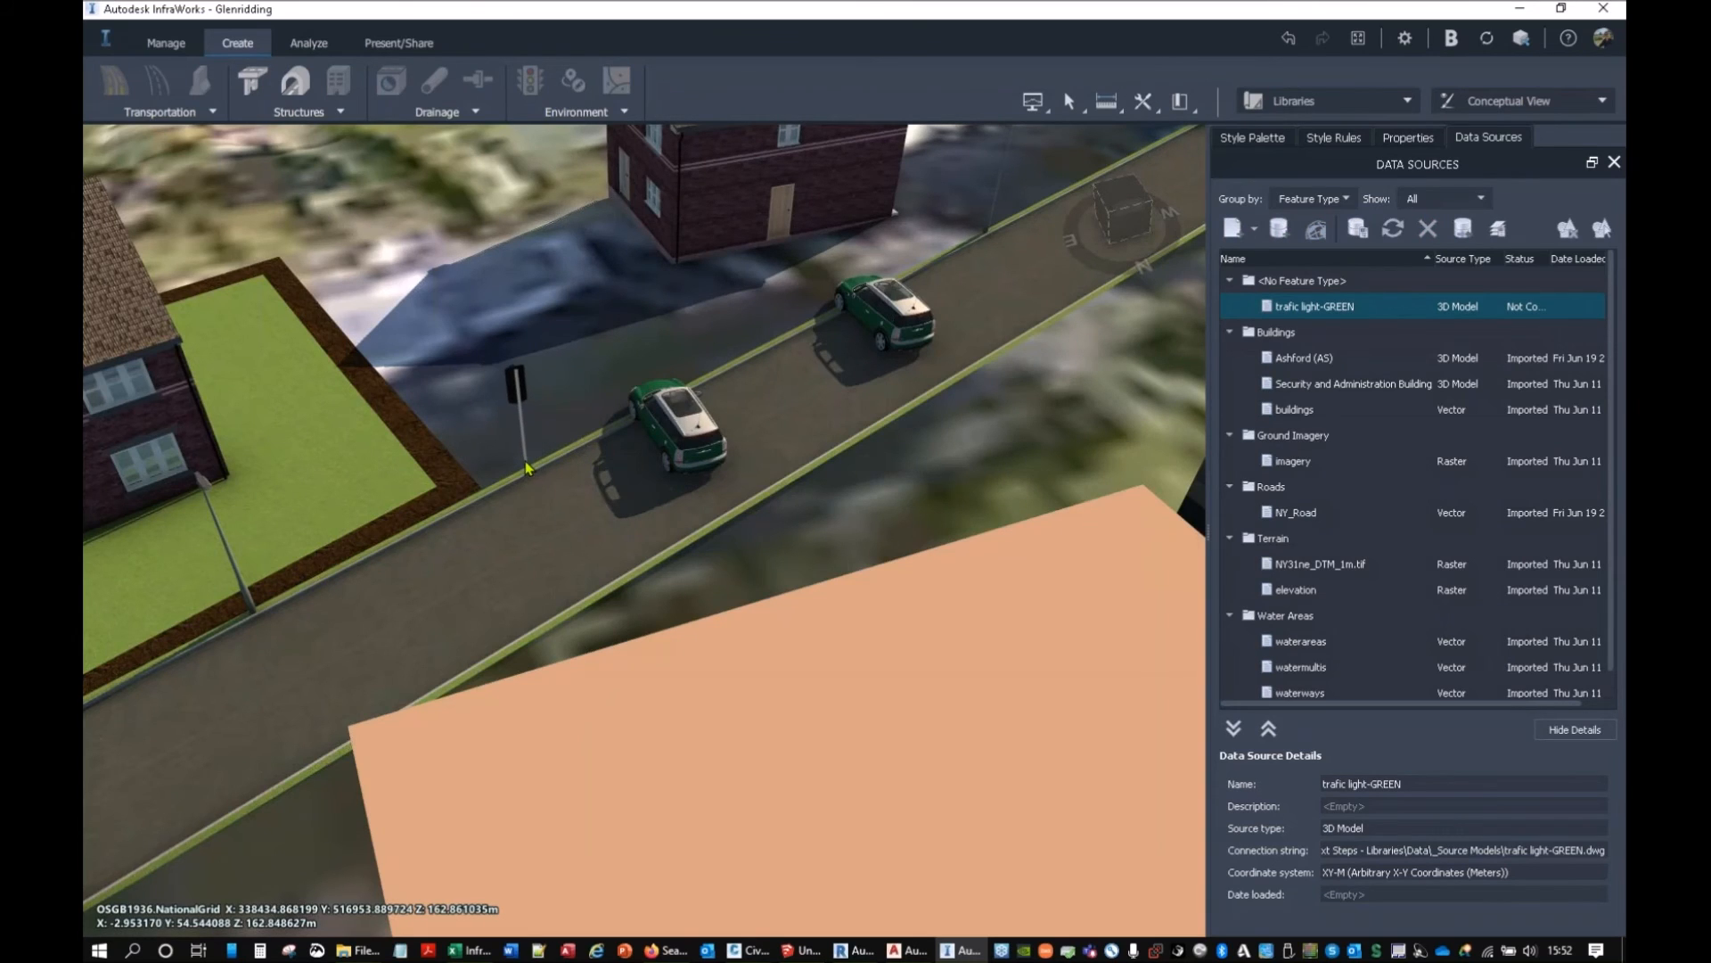
{"action": "left_click", "coordinate": [581, 461]}
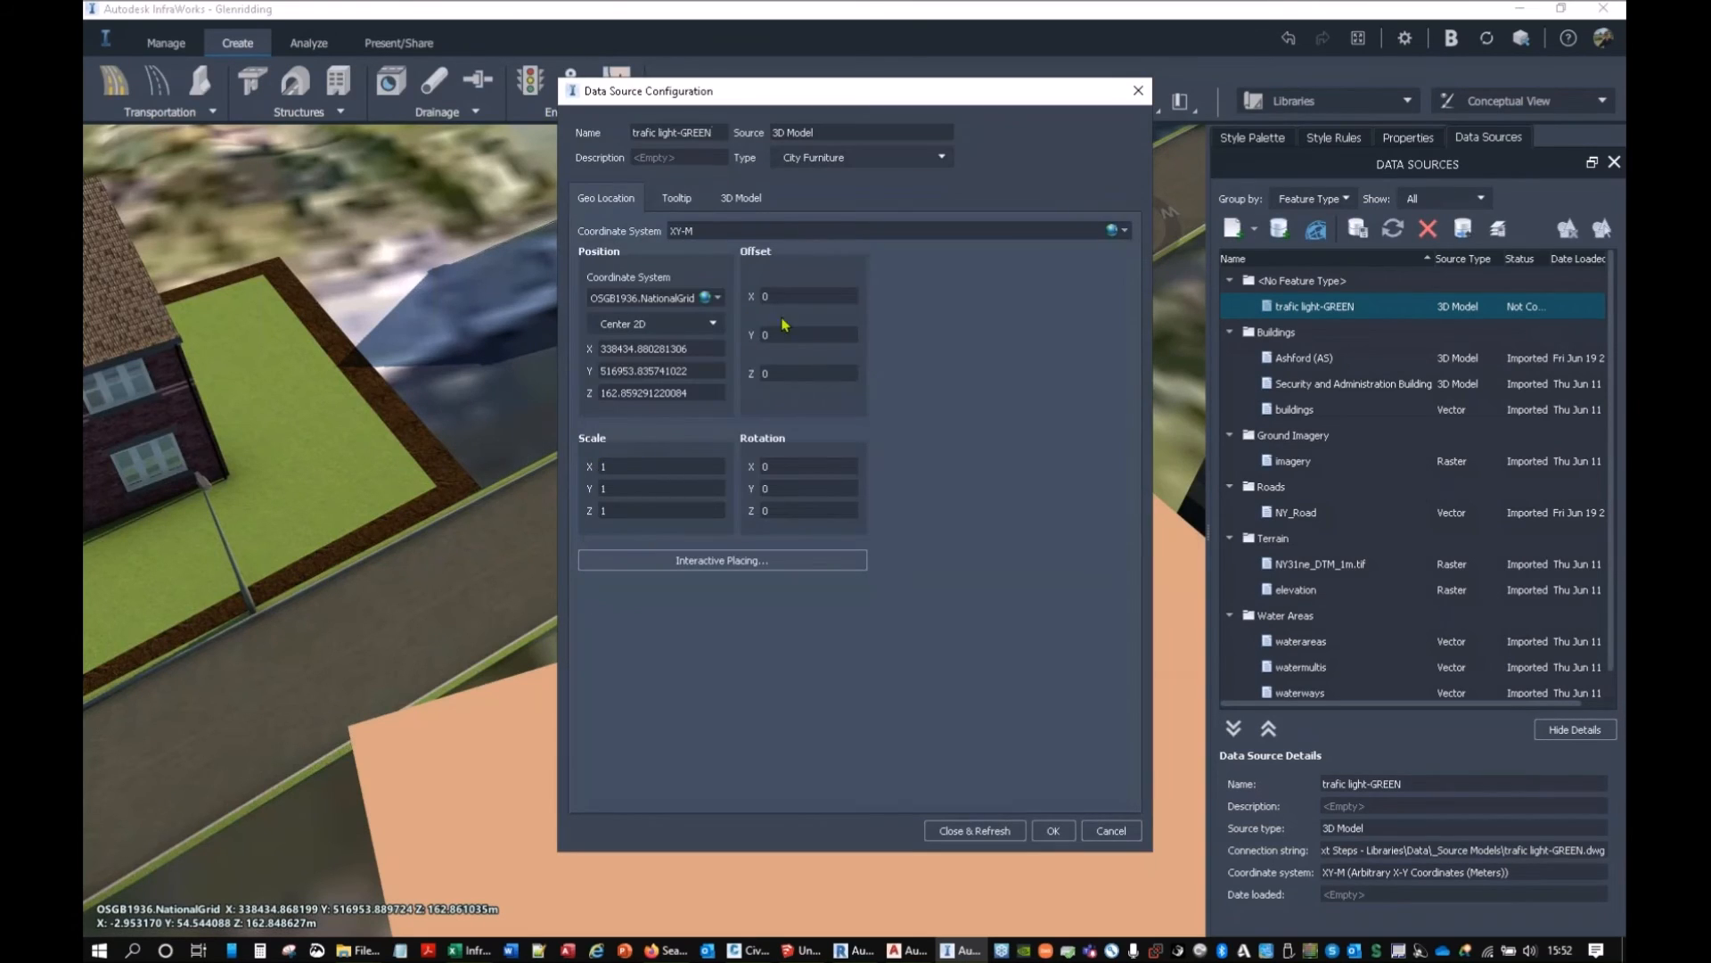
{"action": "left_click", "coordinate": [967, 829]}
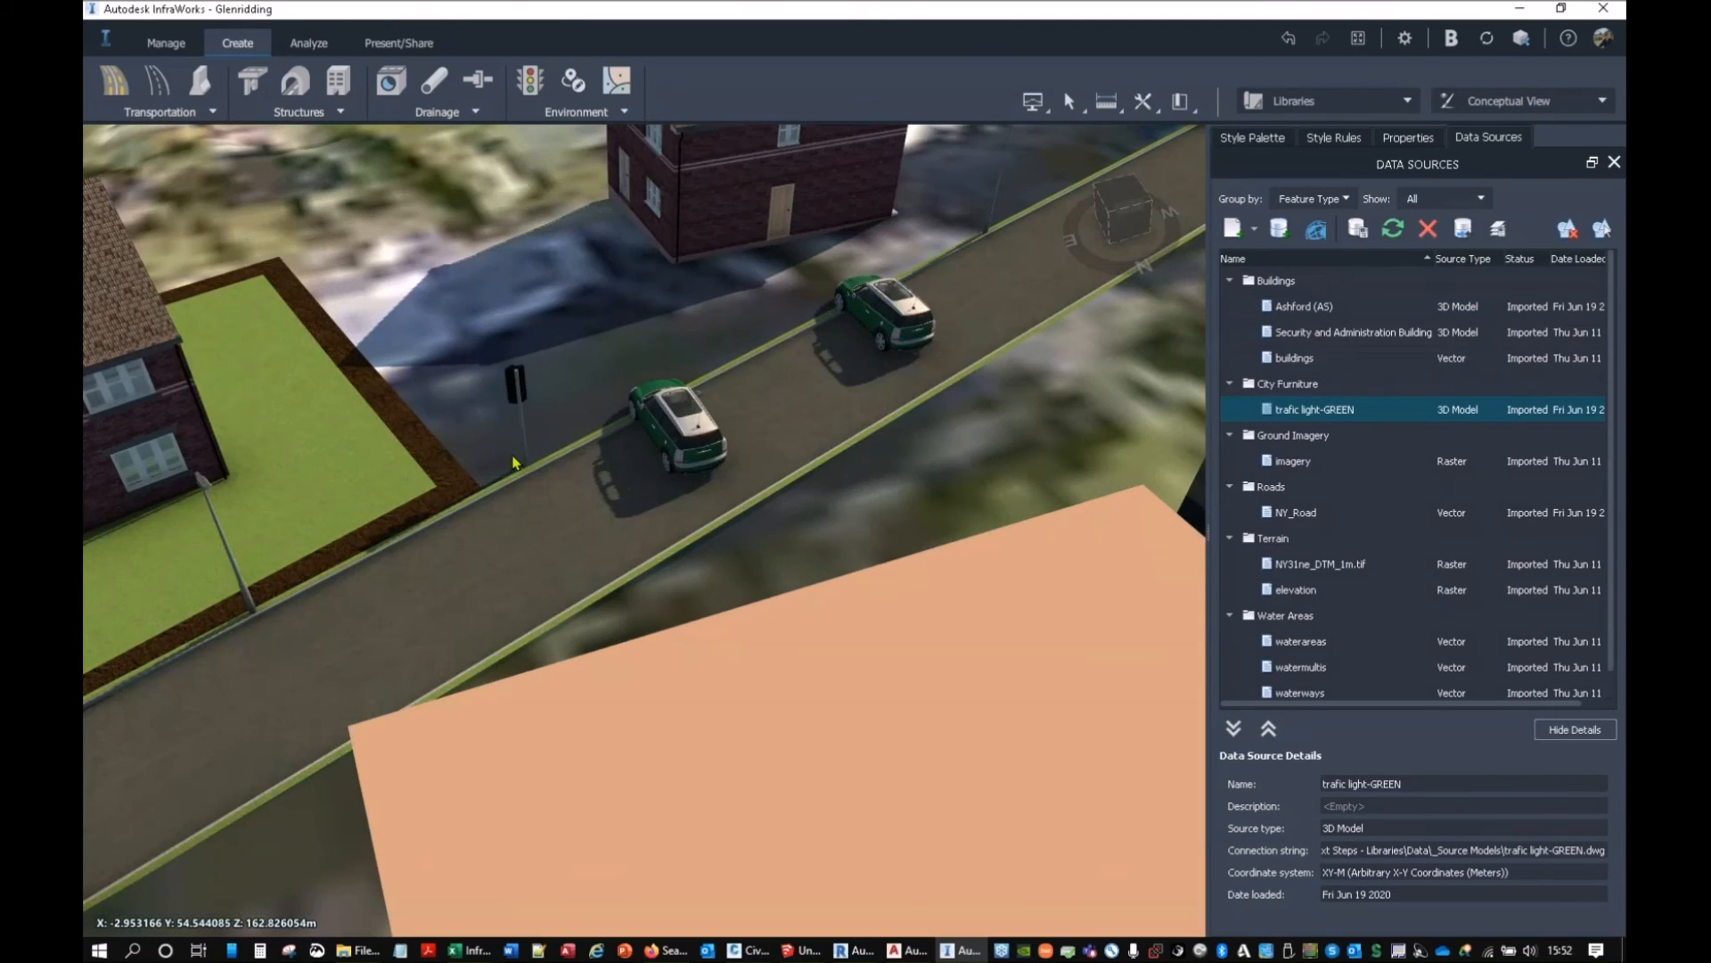
{"action": "left_click", "coordinate": [514, 441]}
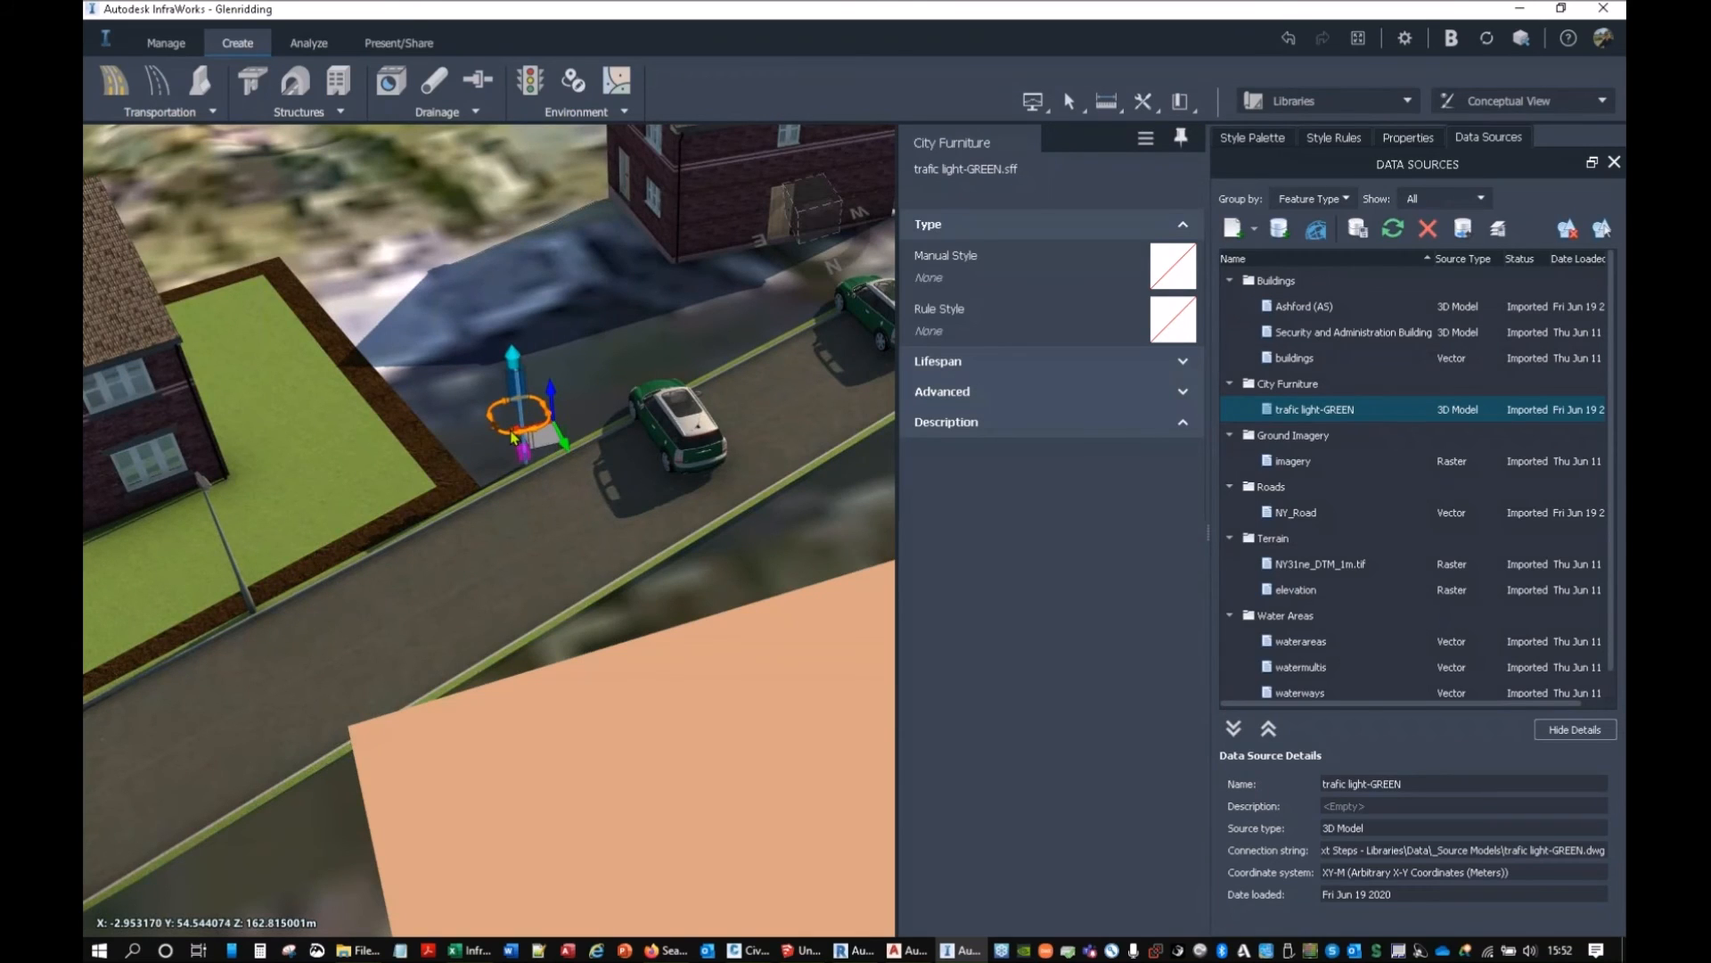
Rotate the traffic light about its vertical axis by about 133 degrees, and view it close up from the road.
{"action": "left_click_drag", "start_coordinate": [506, 433], "coordinate": [717, 408]}
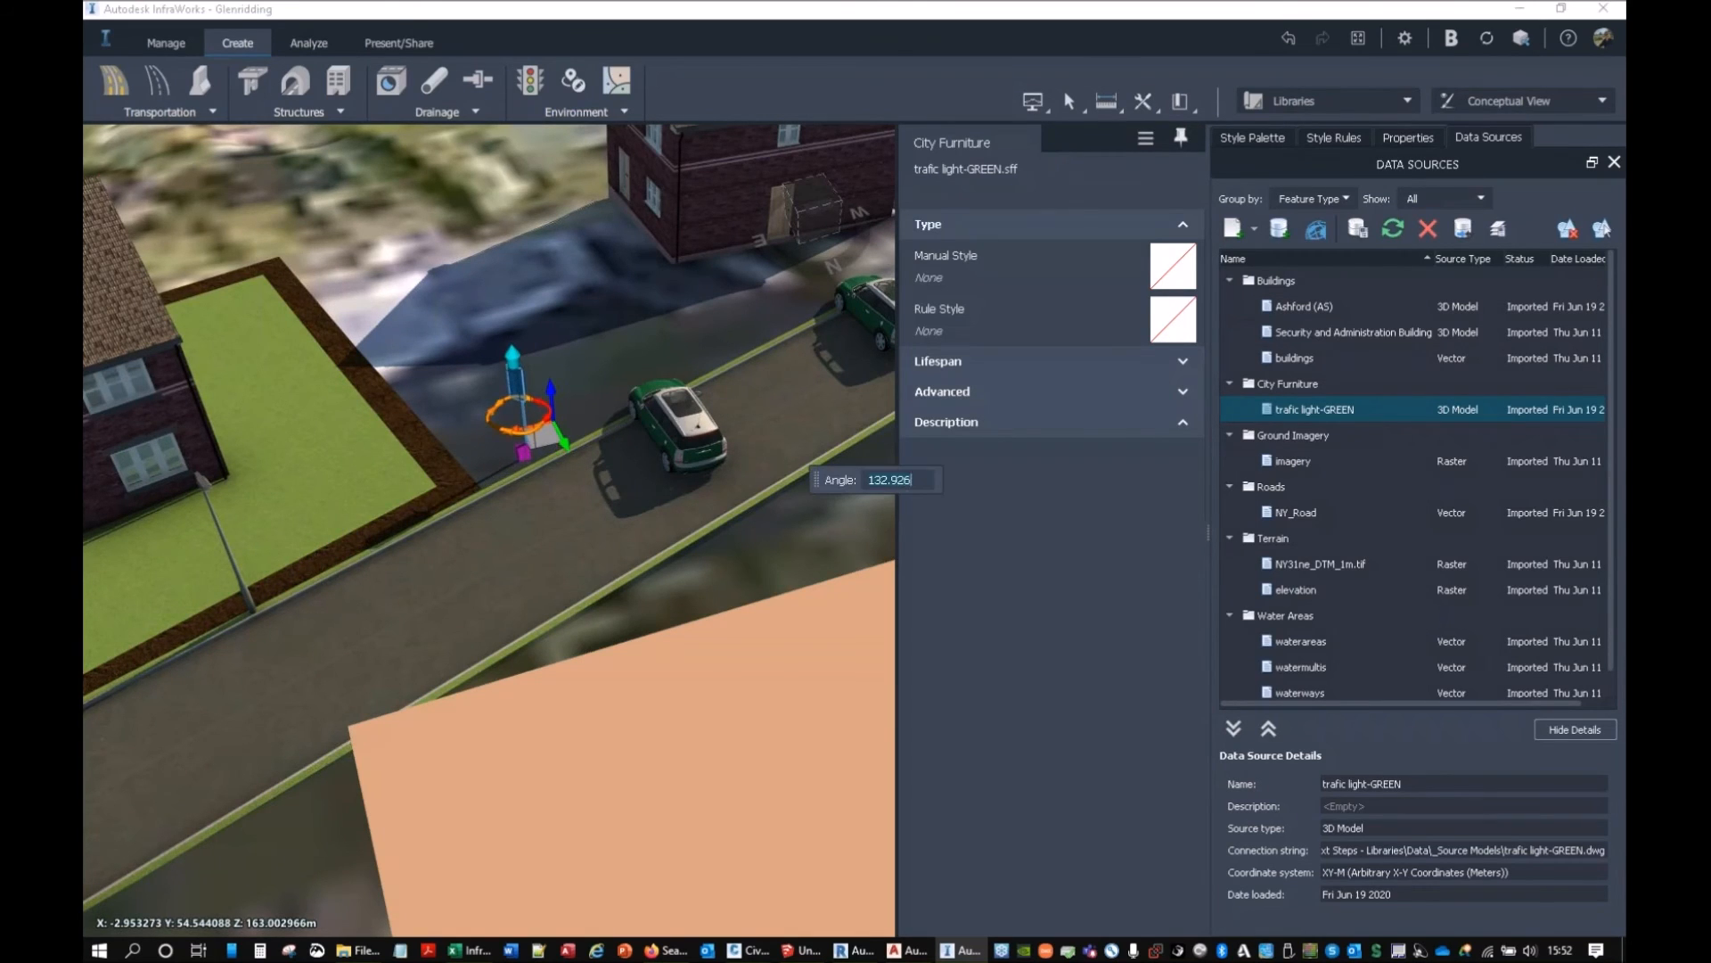
{"action": "scroll", "coordinate": [478, 432], "scroll_direction": "up", "scroll_amount": 5}
{"action": "left_click", "coordinate": [546, 571]}
{"action": "left_click_drag", "start_coordinate": [547, 571], "coordinate": [698, 477]}
Switch to File Explorer and check the newest subfolder of the Glenridding 3D Models resources for the traffic light files.
{"action": "mouse_move", "coordinate": [361, 951]}
{"action": "left_click", "coordinate": [442, 891]}
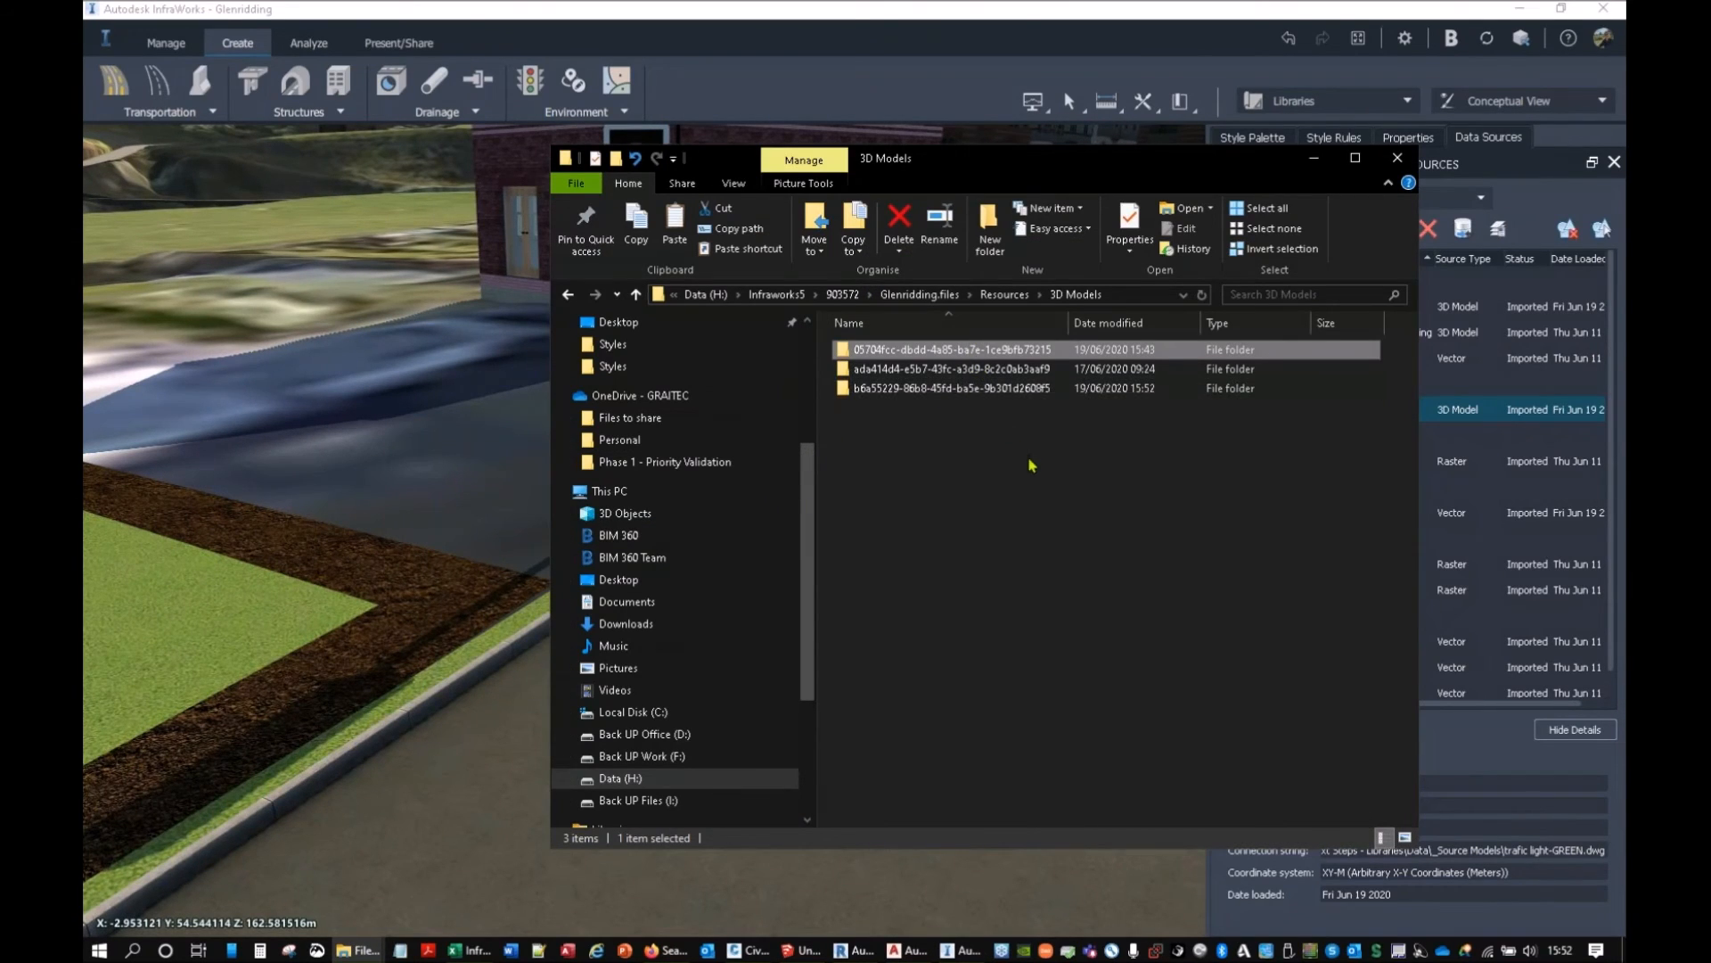
{"action": "double_click", "coordinate": [1138, 392]}
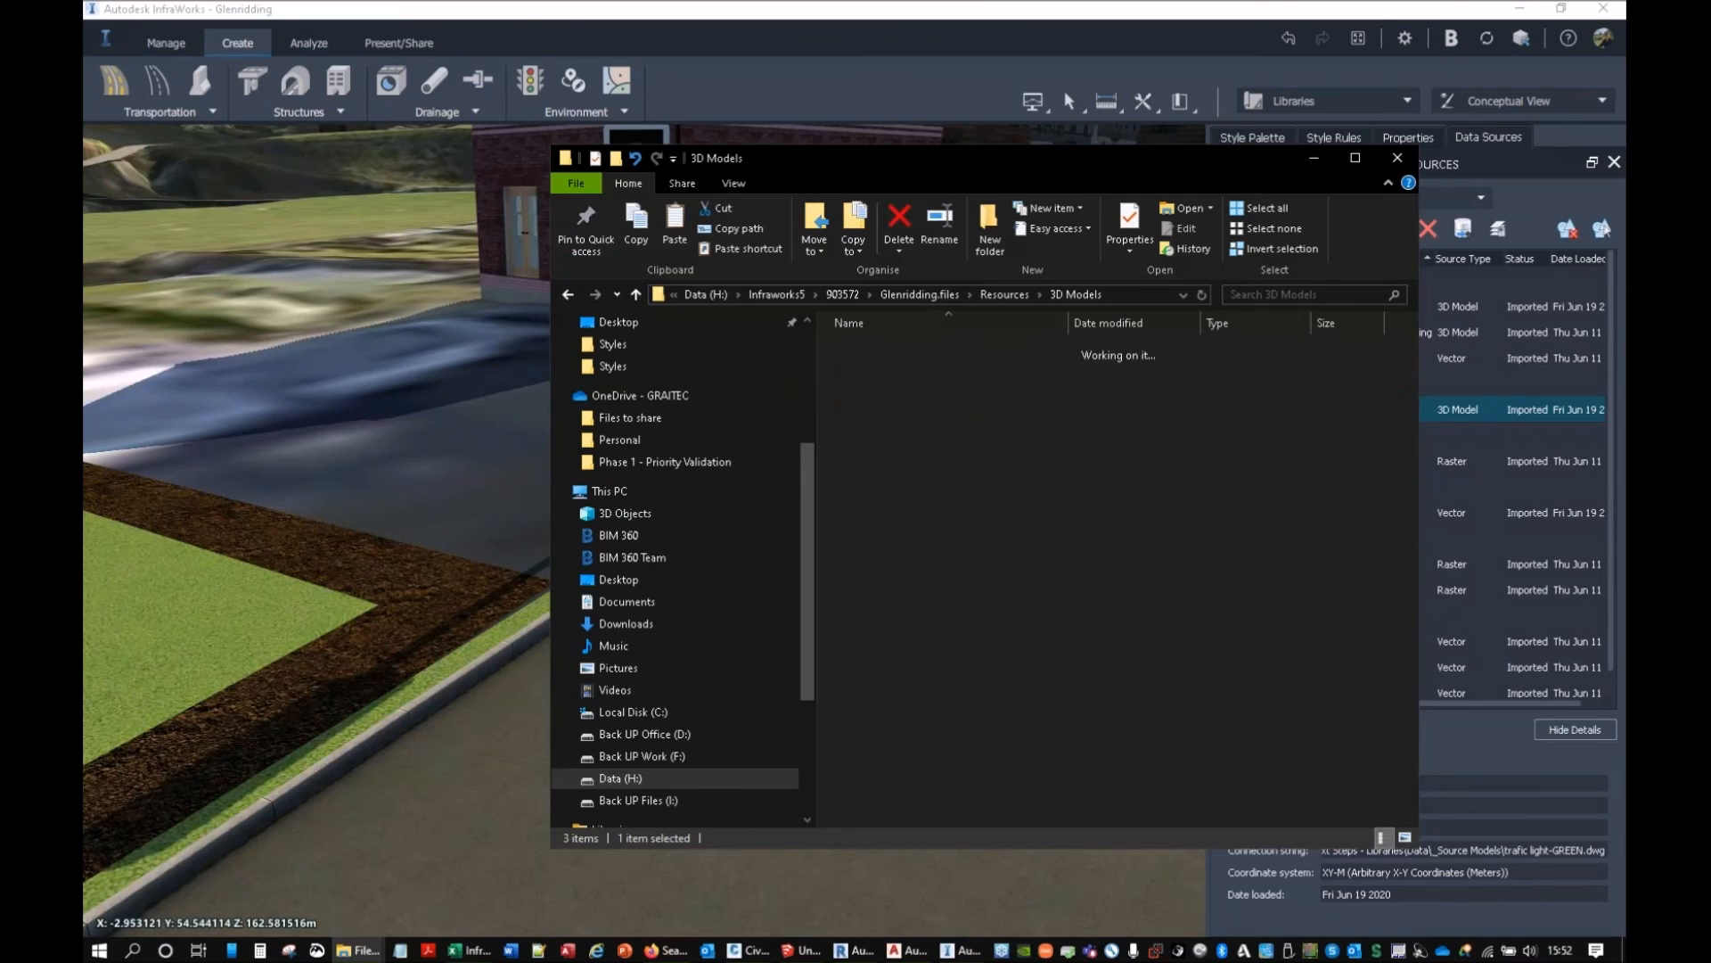
{"action": "left_click", "coordinate": [936, 372]}
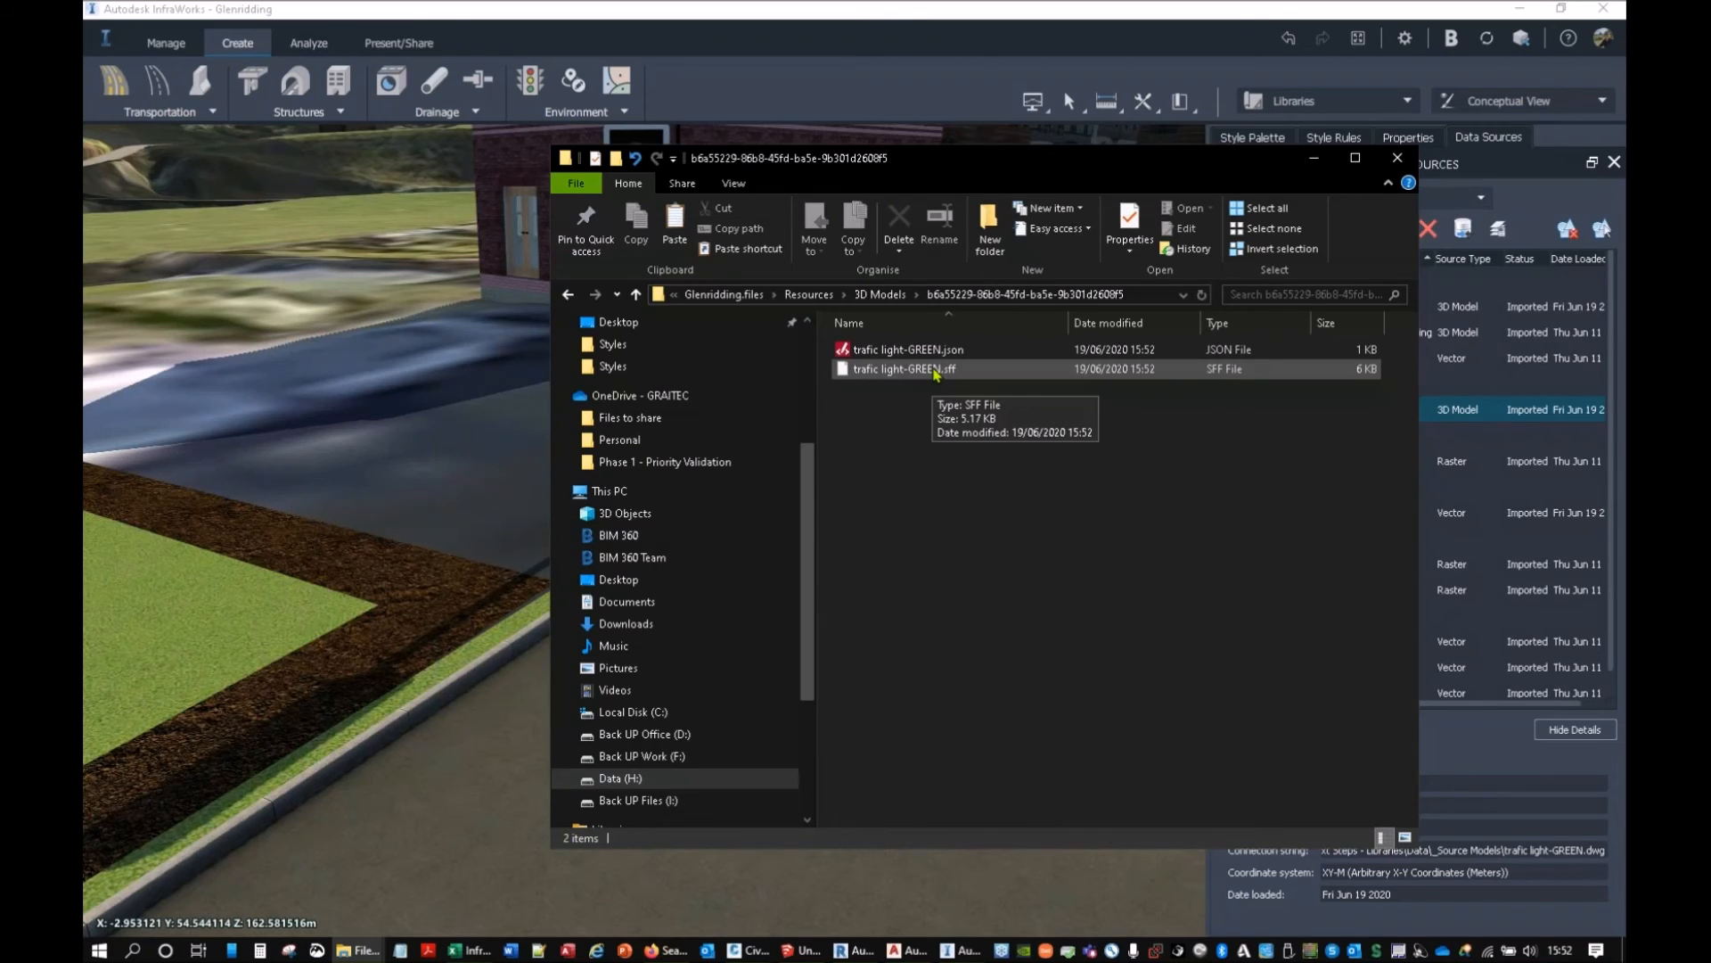
{"action": "left_click", "coordinate": [1314, 157]}
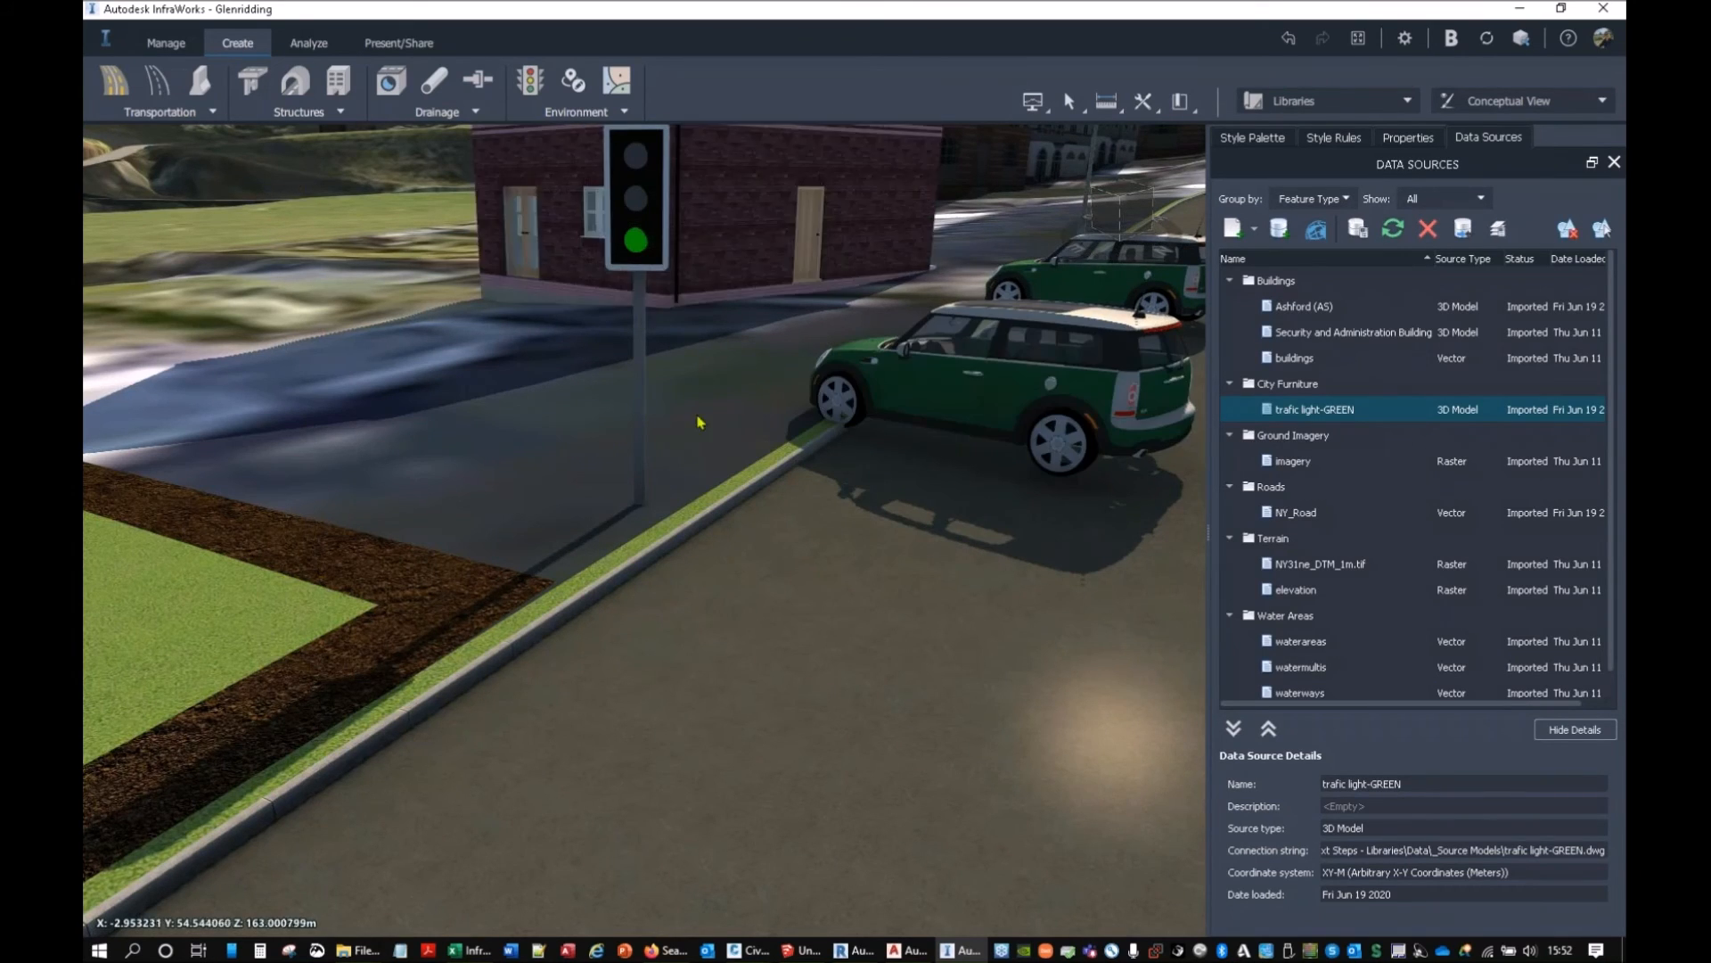
Leave the Glenridding model and open the OS-Mapping model.
{"action": "middle_click_drag", "start_coordinate": [764, 596], "coordinate": [772, 604]}
{"action": "scroll", "coordinate": [772, 603], "scroll_direction": "down", "scroll_amount": 10}
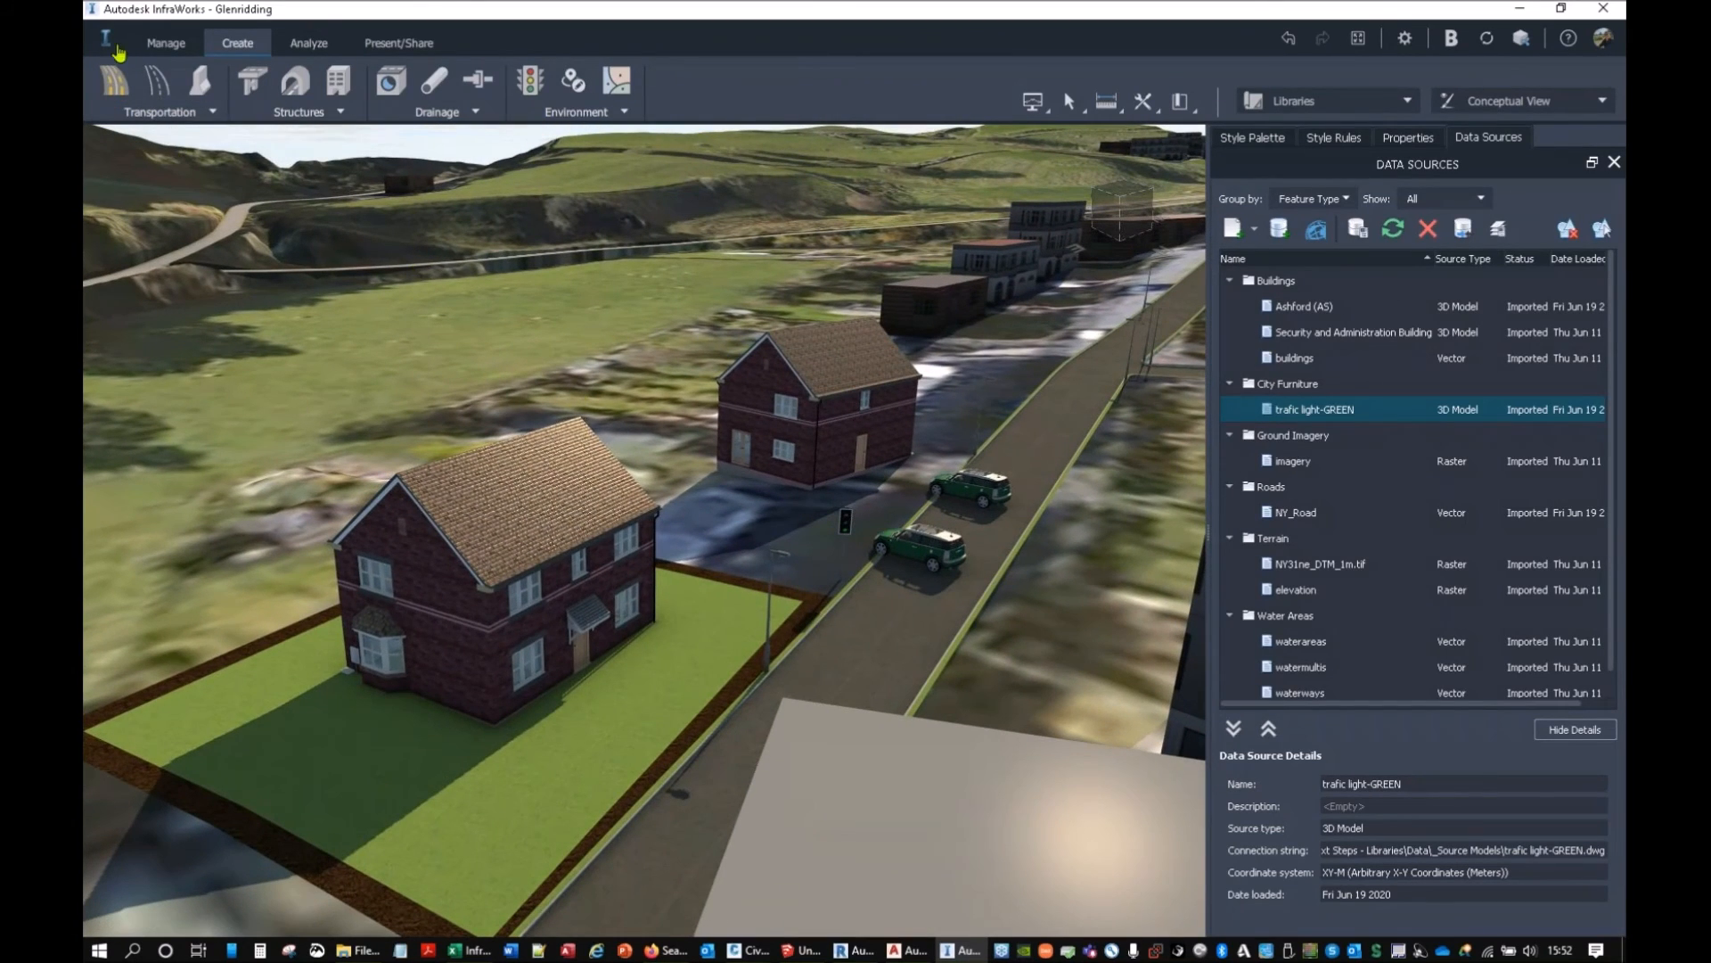
{"action": "left_click", "coordinate": [117, 43]}
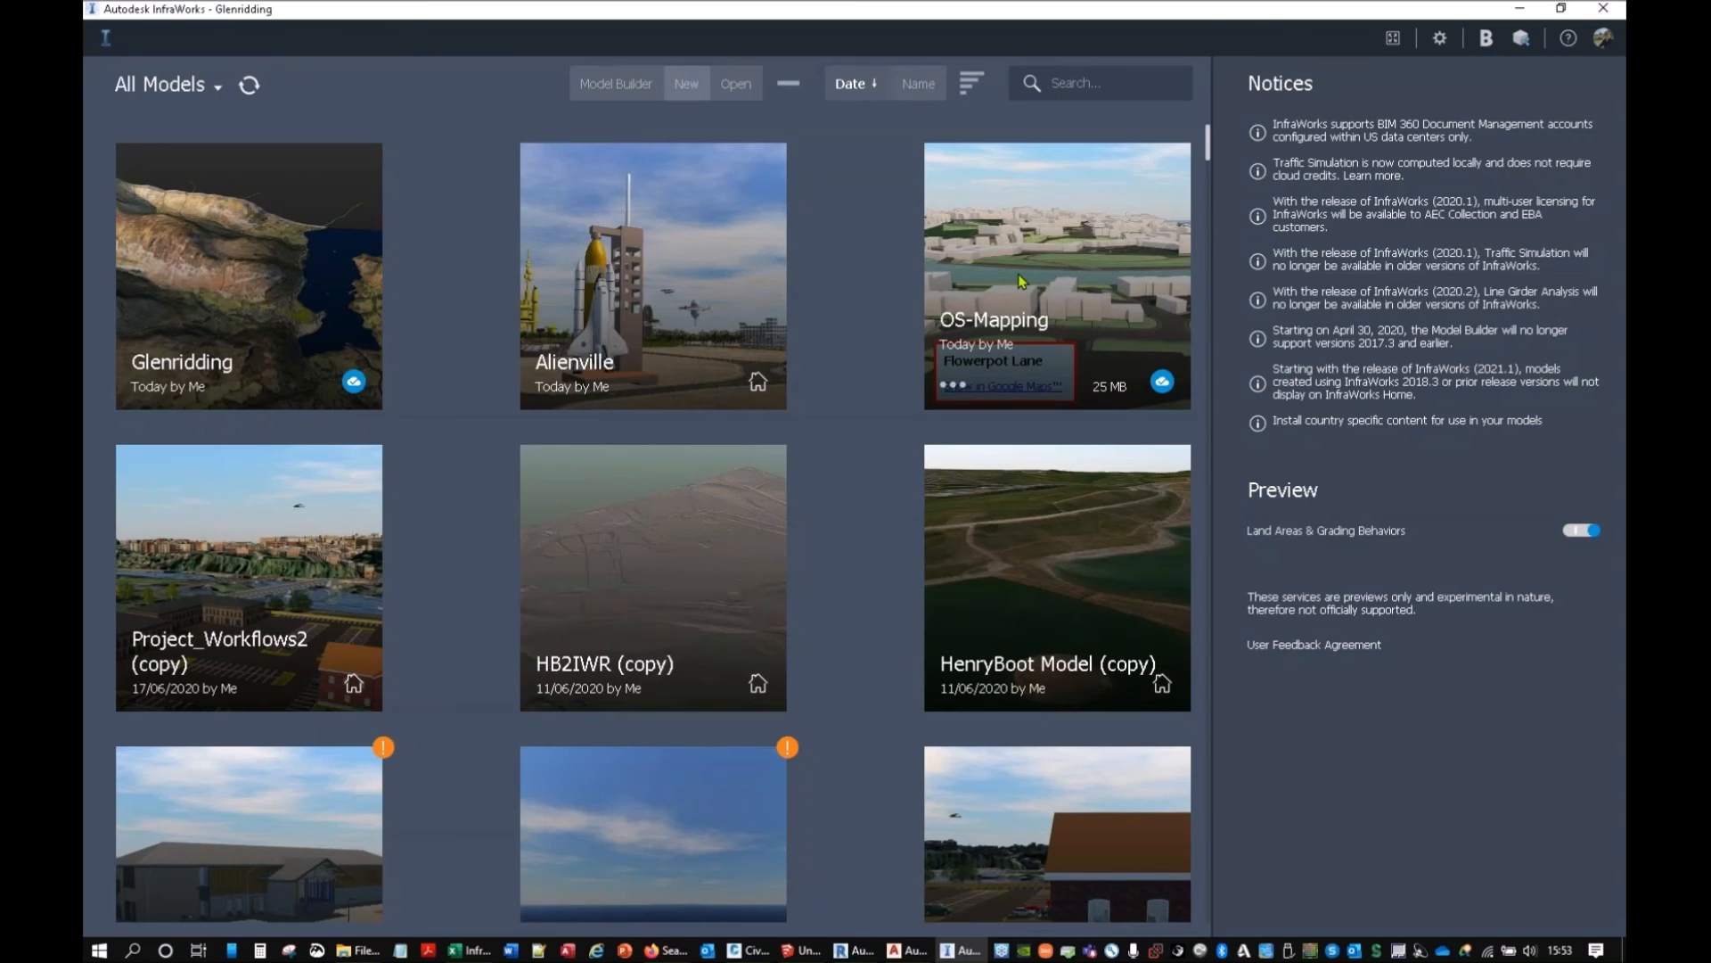
{"action": "left_click", "coordinate": [1064, 206]}
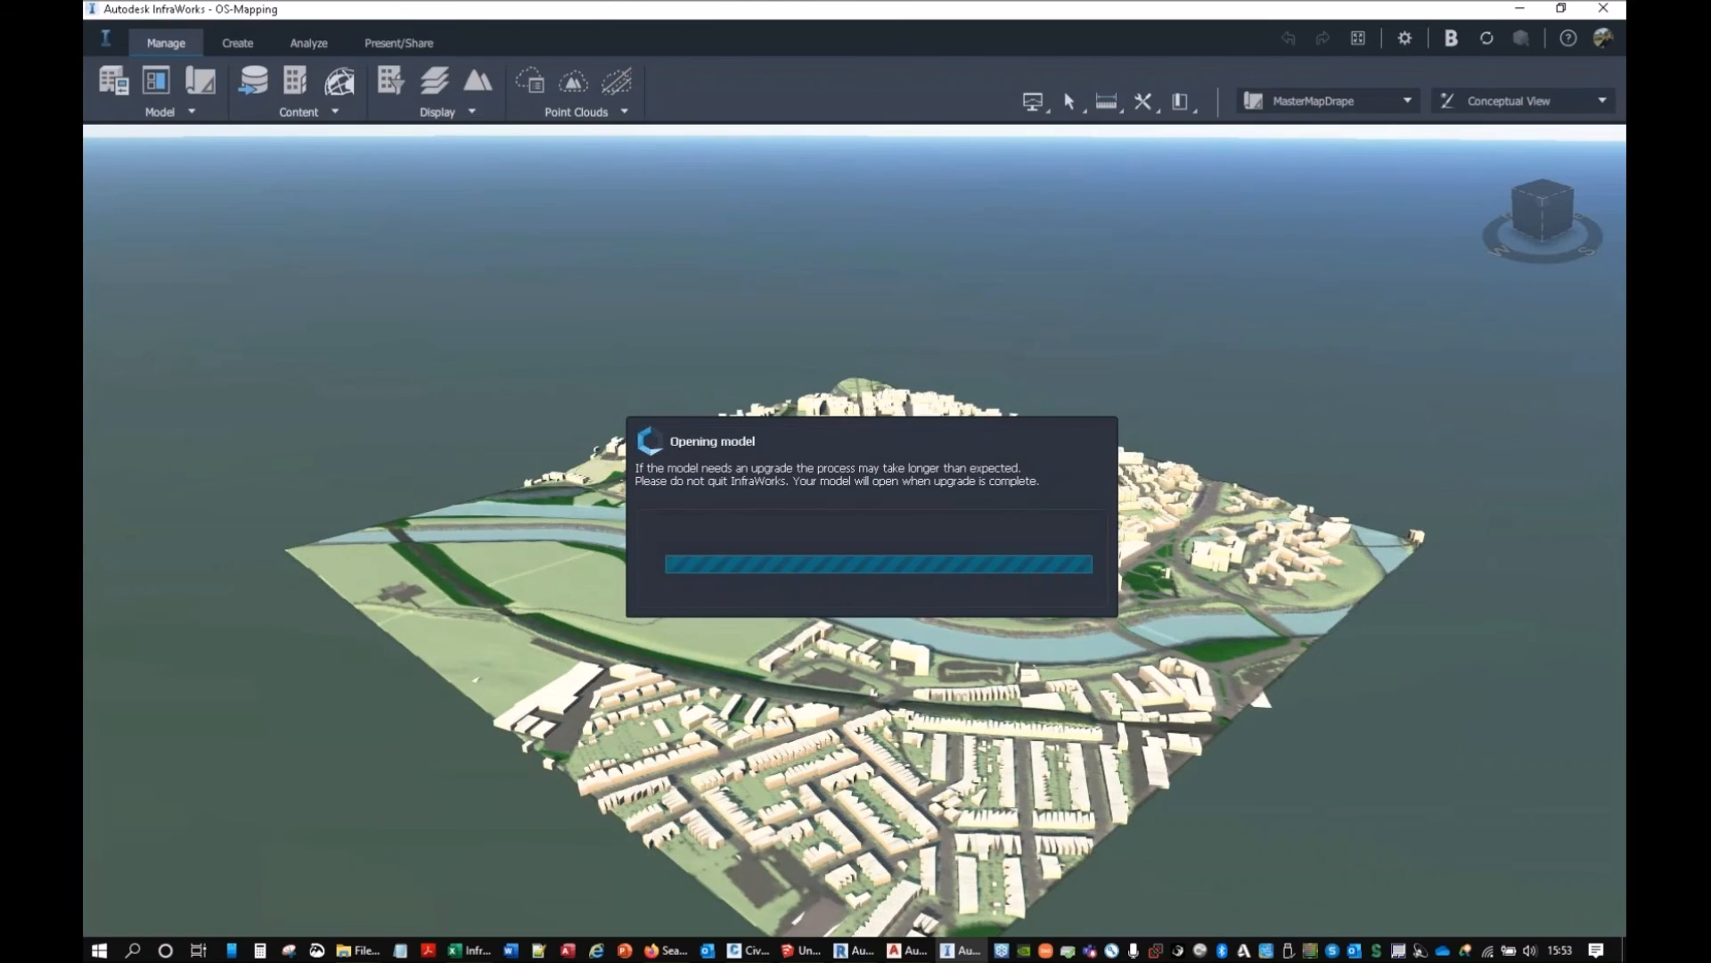
Import the style catalogue 3D Model_UK CARS.styles.json from the Styles folder into the 3D Model styles.
{"action": "scroll", "coordinate": [678, 676], "scroll_direction": "up", "scroll_amount": 3}
{"action": "scroll", "coordinate": [704, 667], "scroll_direction": "up", "scroll_amount": 5}
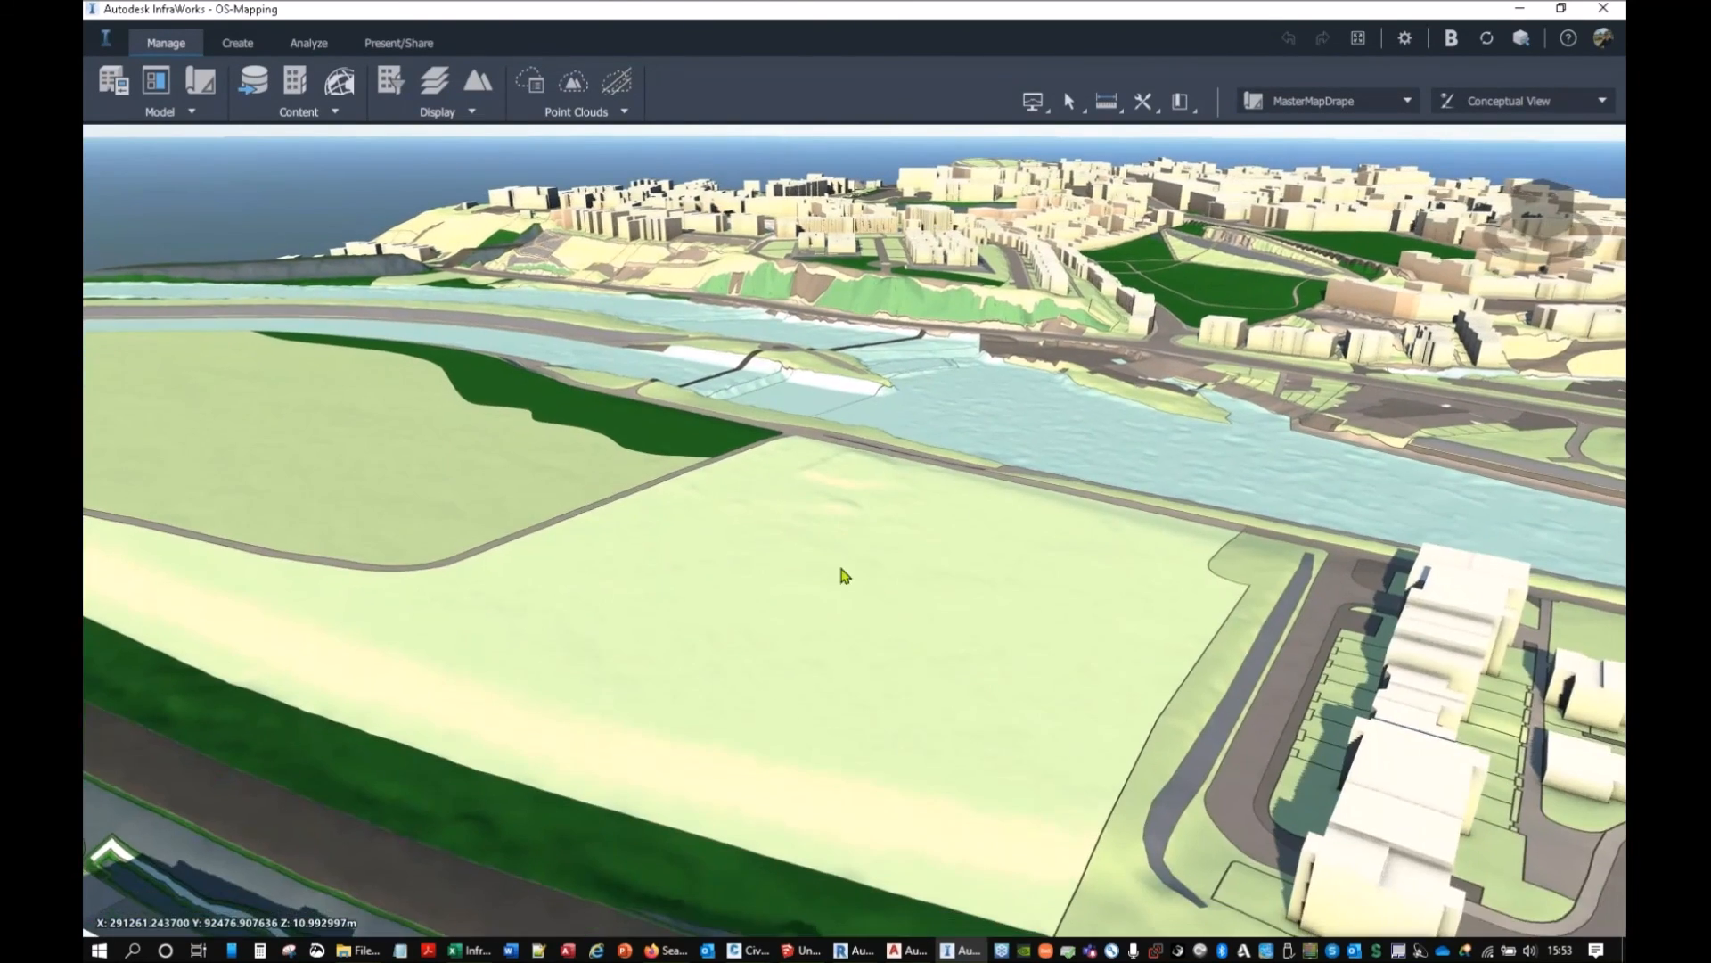
{"action": "middle_click_drag", "start_coordinate": [840, 568], "coordinate": [818, 538]}
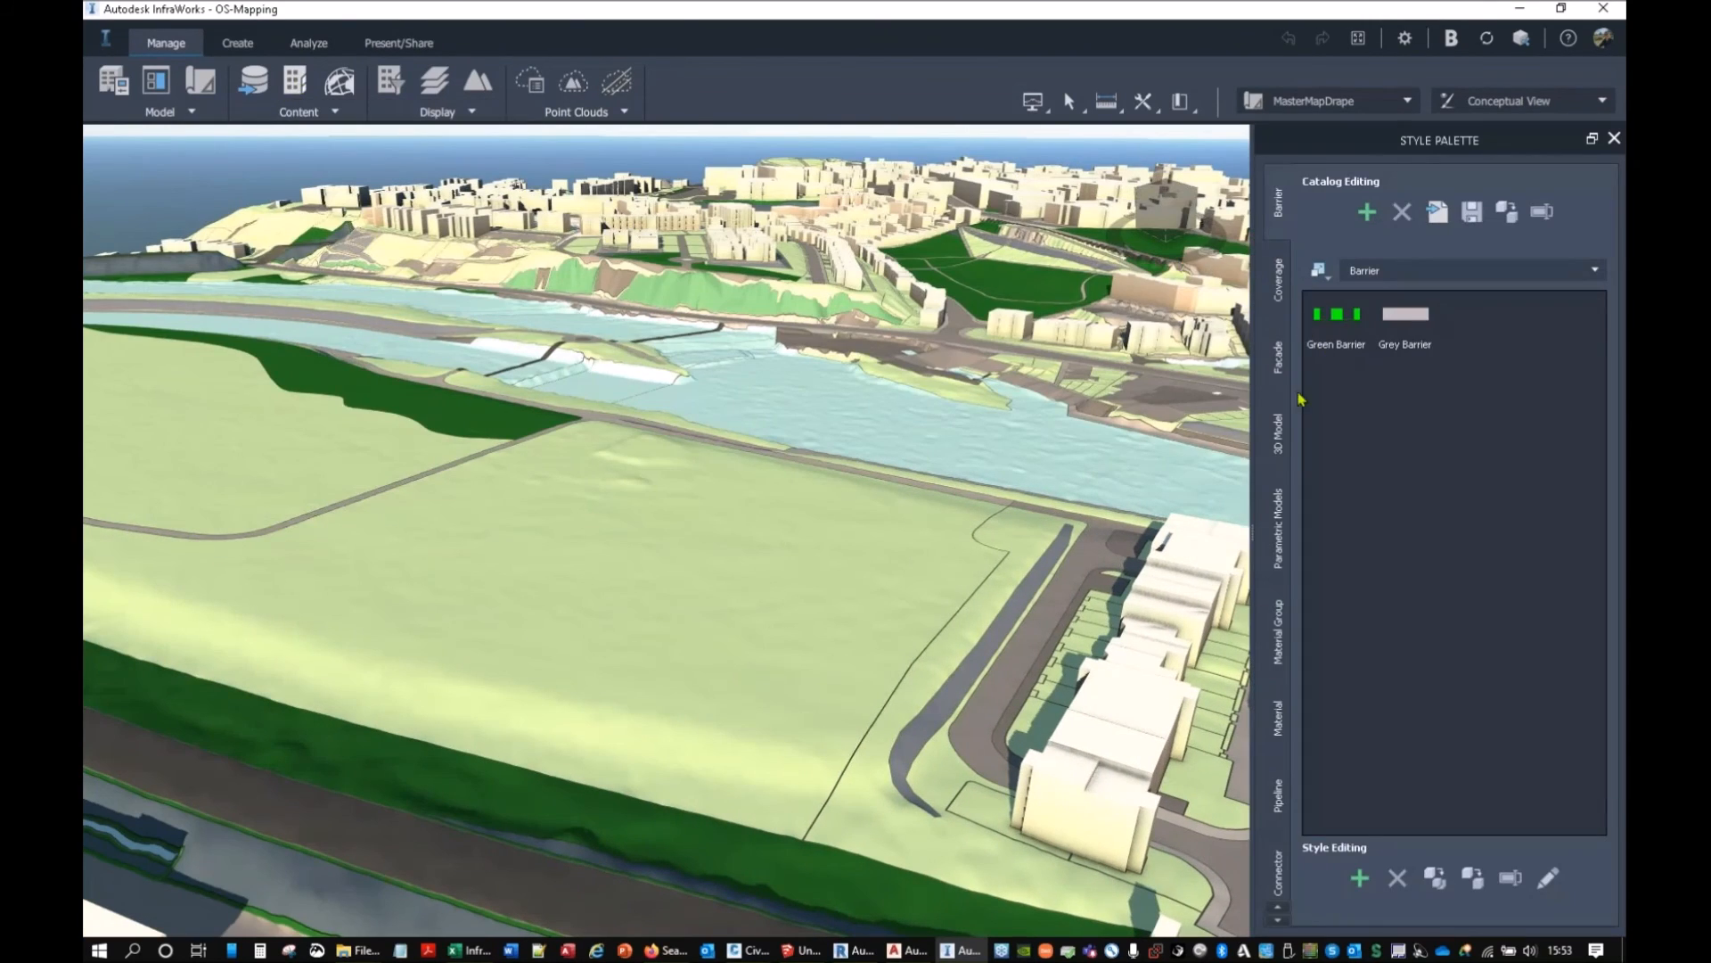
{"action": "left_click", "coordinate": [1282, 436]}
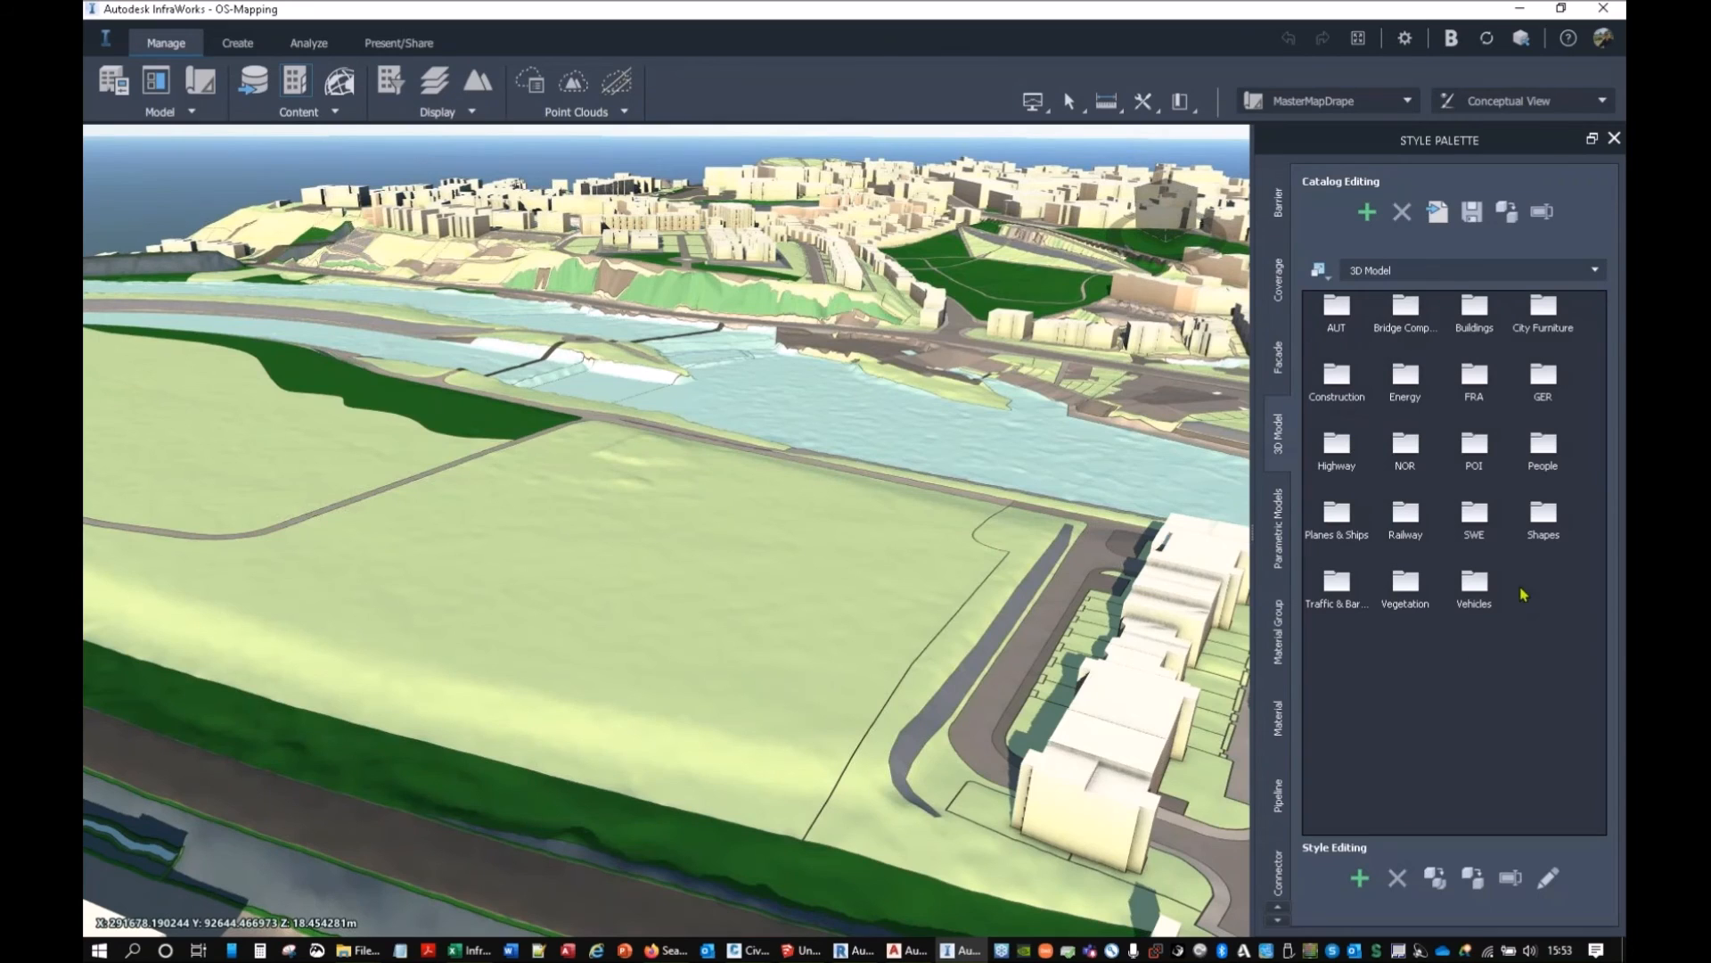
{"action": "left_click", "coordinate": [1439, 211]}
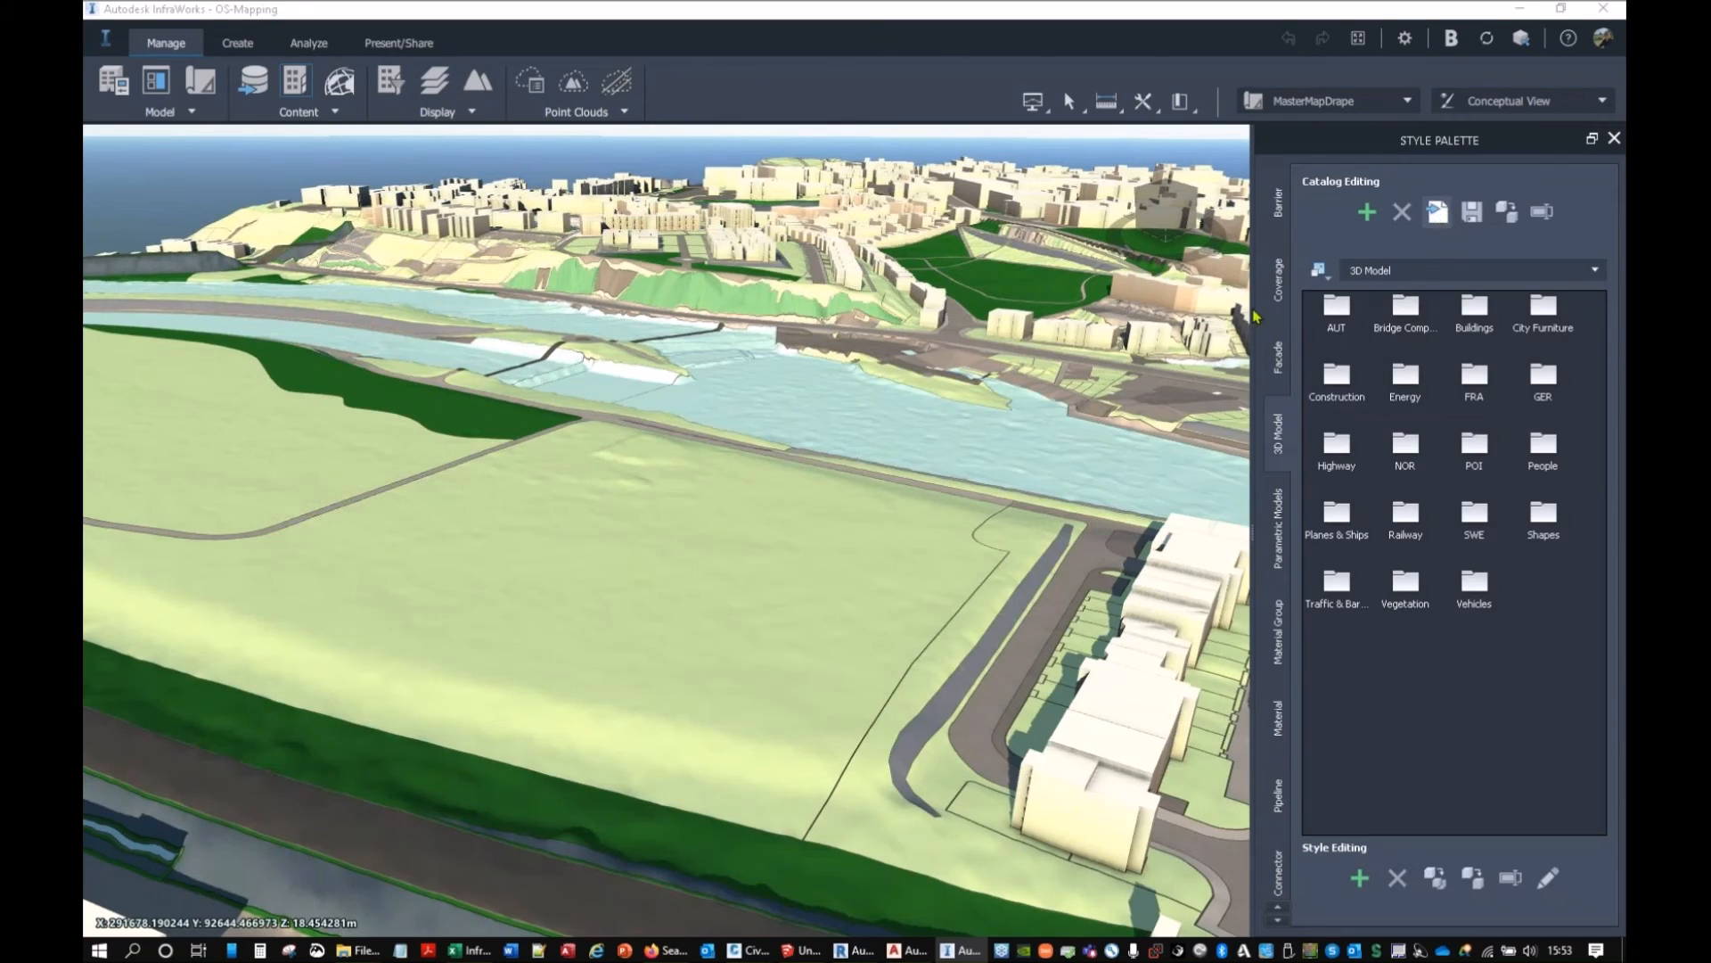
{"action": "left_click", "coordinate": [475, 65]}
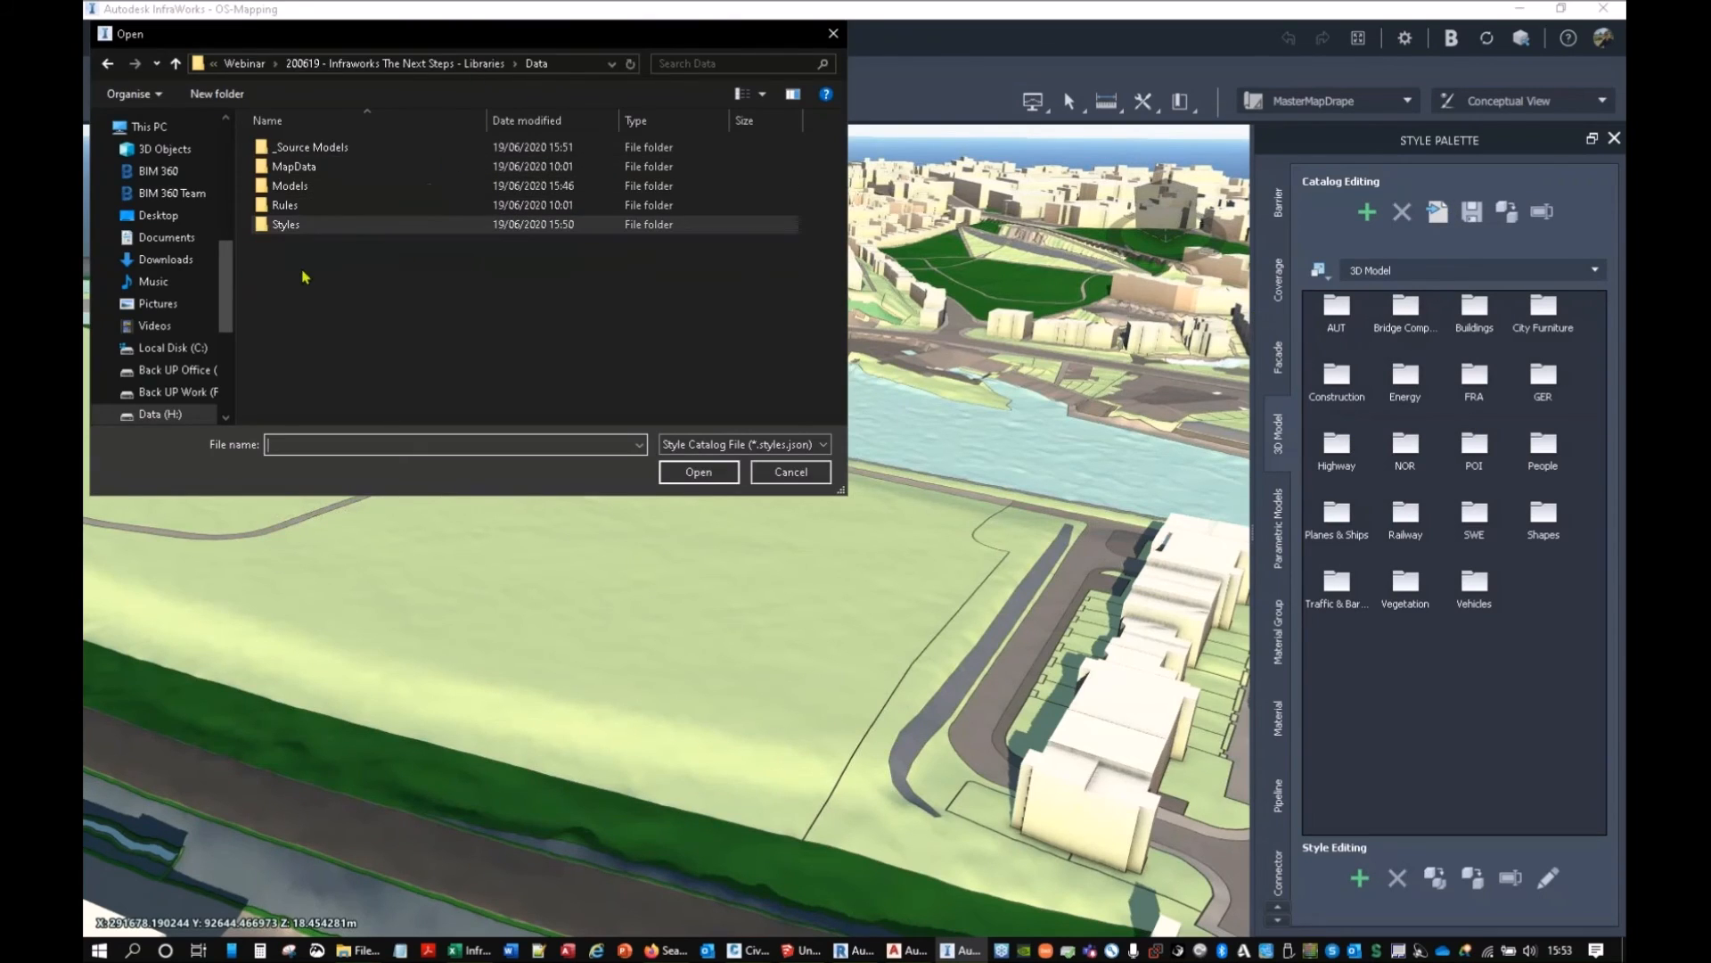
{"action": "double_click", "coordinate": [314, 224]}
{"action": "left_click", "coordinate": [332, 169]}
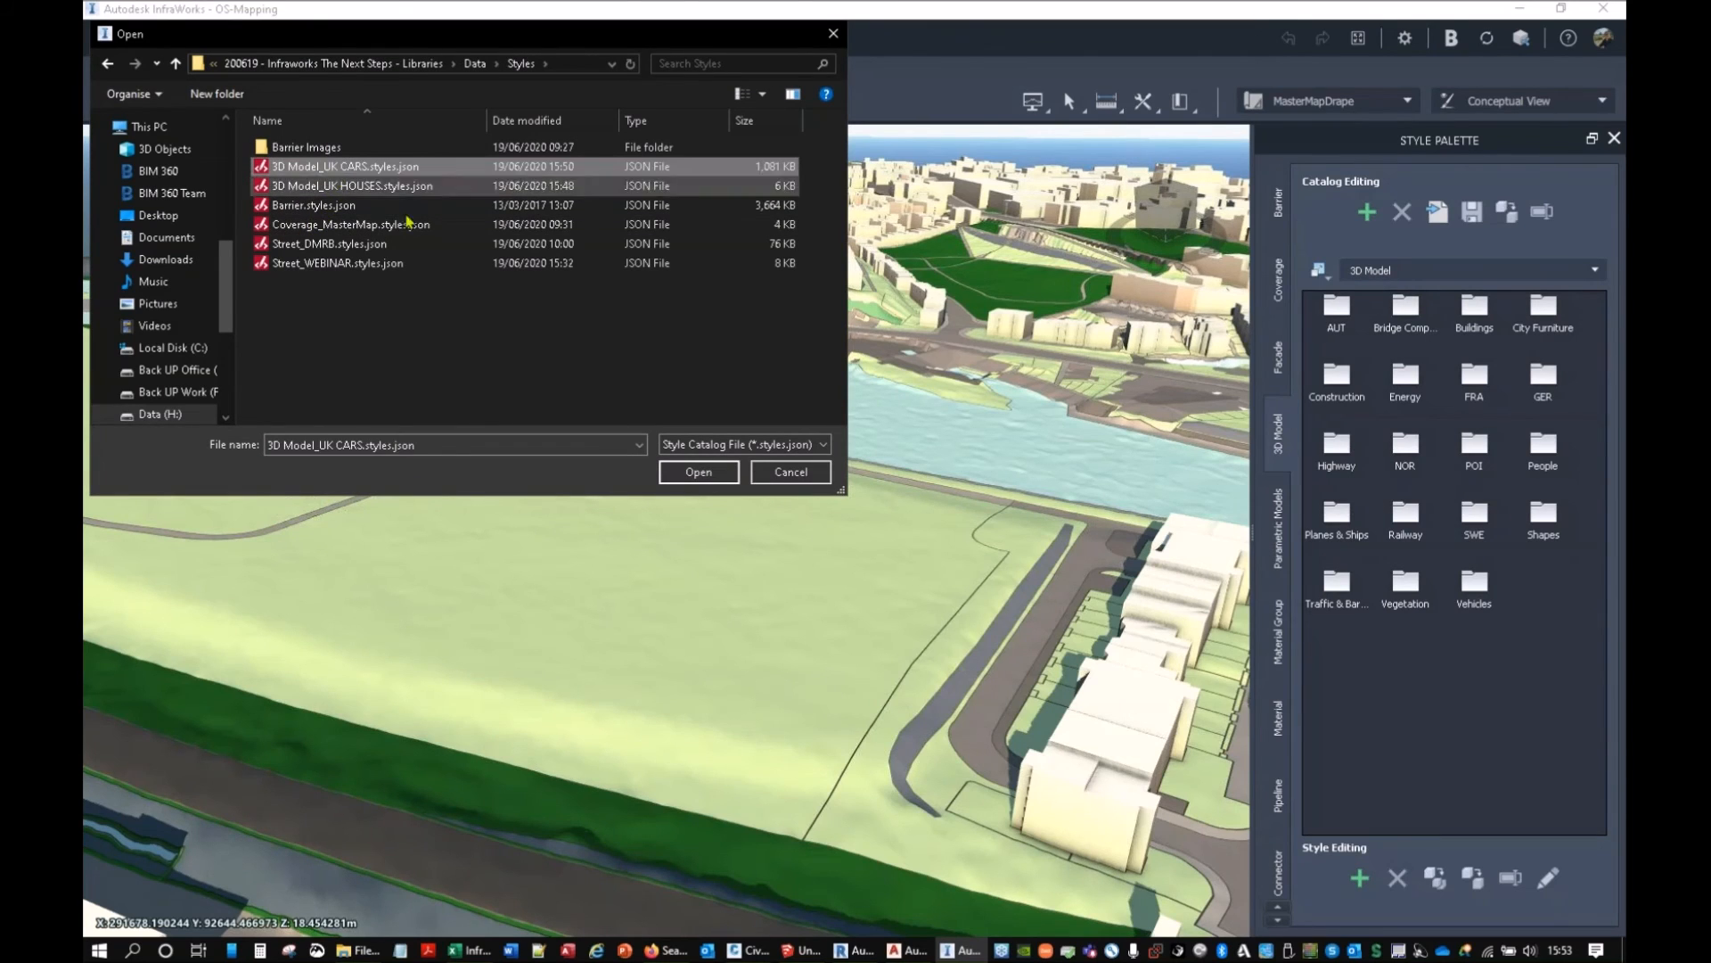
{"action": "left_click", "coordinate": [668, 466]}
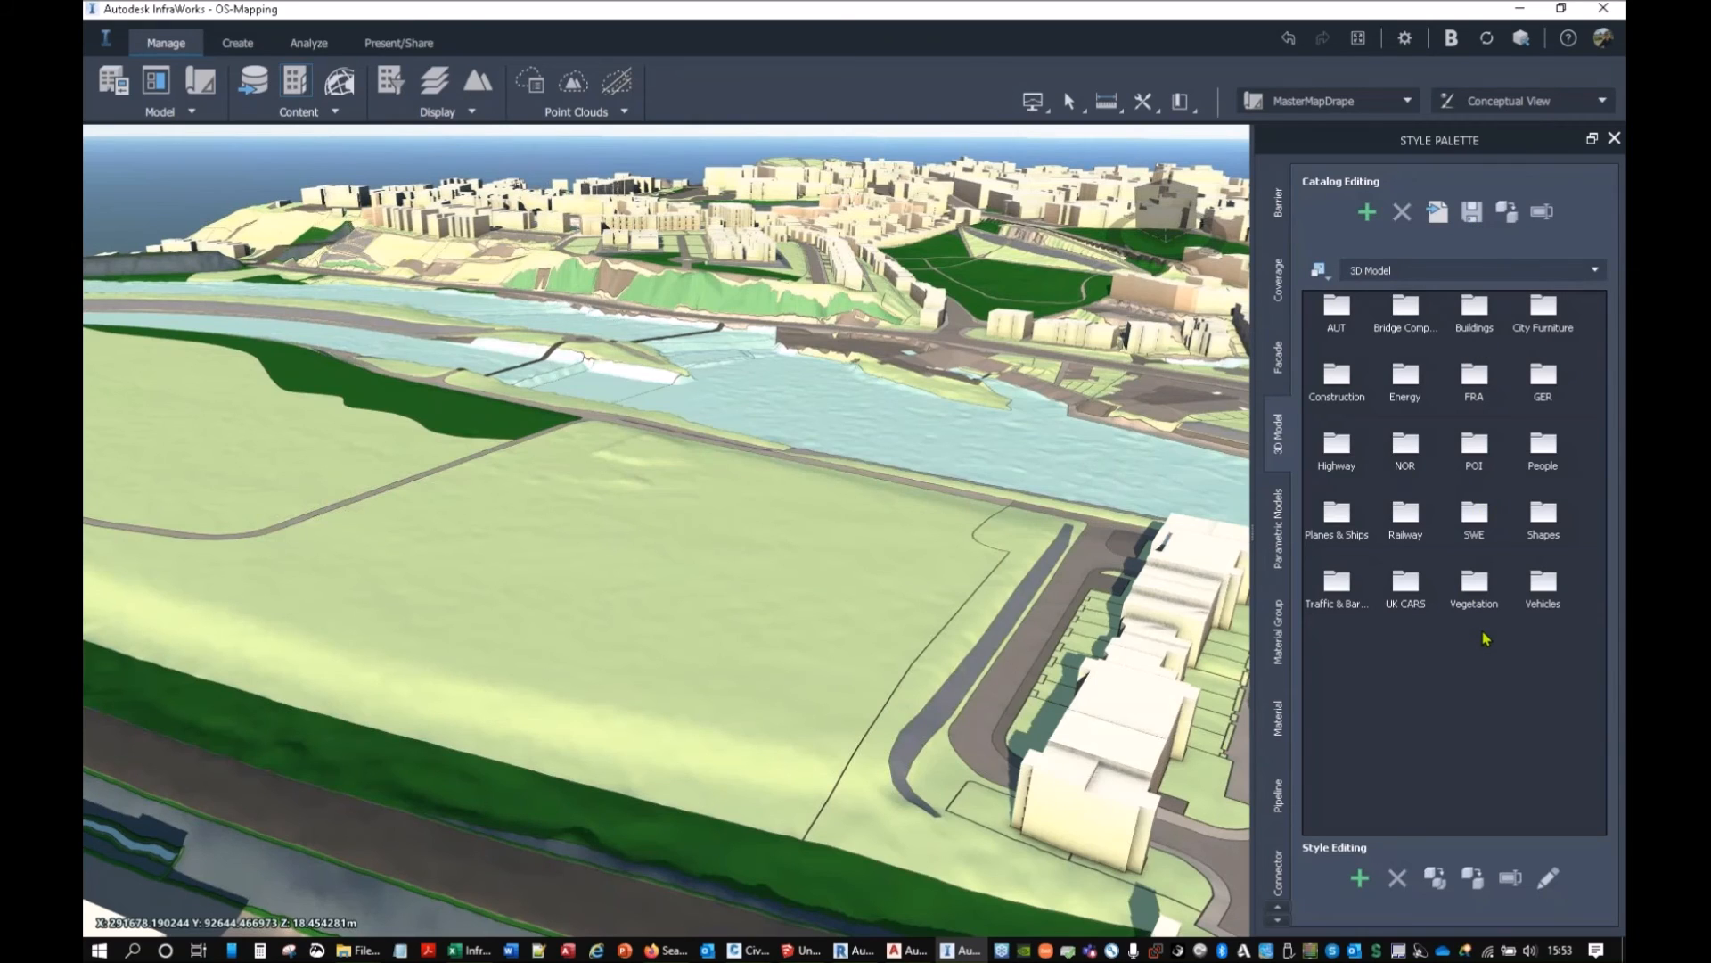
Examine the Mini style in the imported UK CARS catalogue.
{"action": "double_click", "coordinate": [1408, 586]}
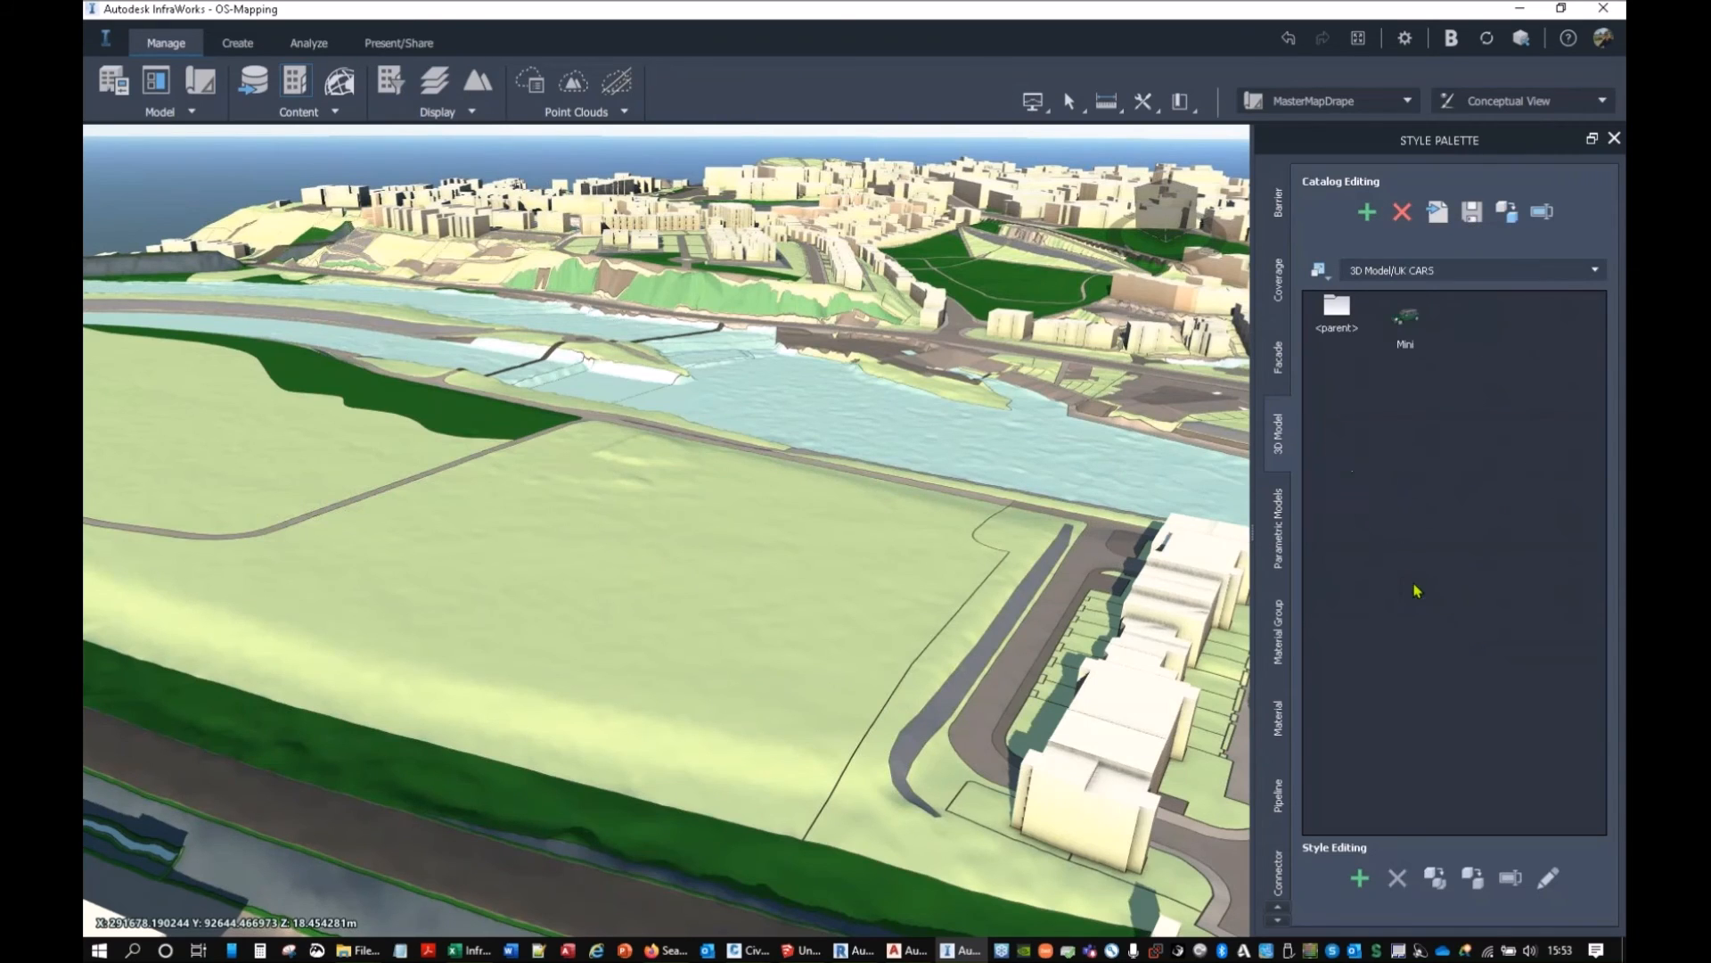
{"action": "double_click", "coordinate": [1406, 318]}
{"action": "left_click_drag", "start_coordinate": [1073, 722], "coordinate": [1212, 890]}
{"action": "left_click", "coordinate": [1190, 218]}
Import the style catalogue 3D Model_UK HOUSES.styles.json at the top level of the 3D Model styles.
{"action": "double_click", "coordinate": [1337, 308]}
{"action": "left_click", "coordinate": [1438, 213]}
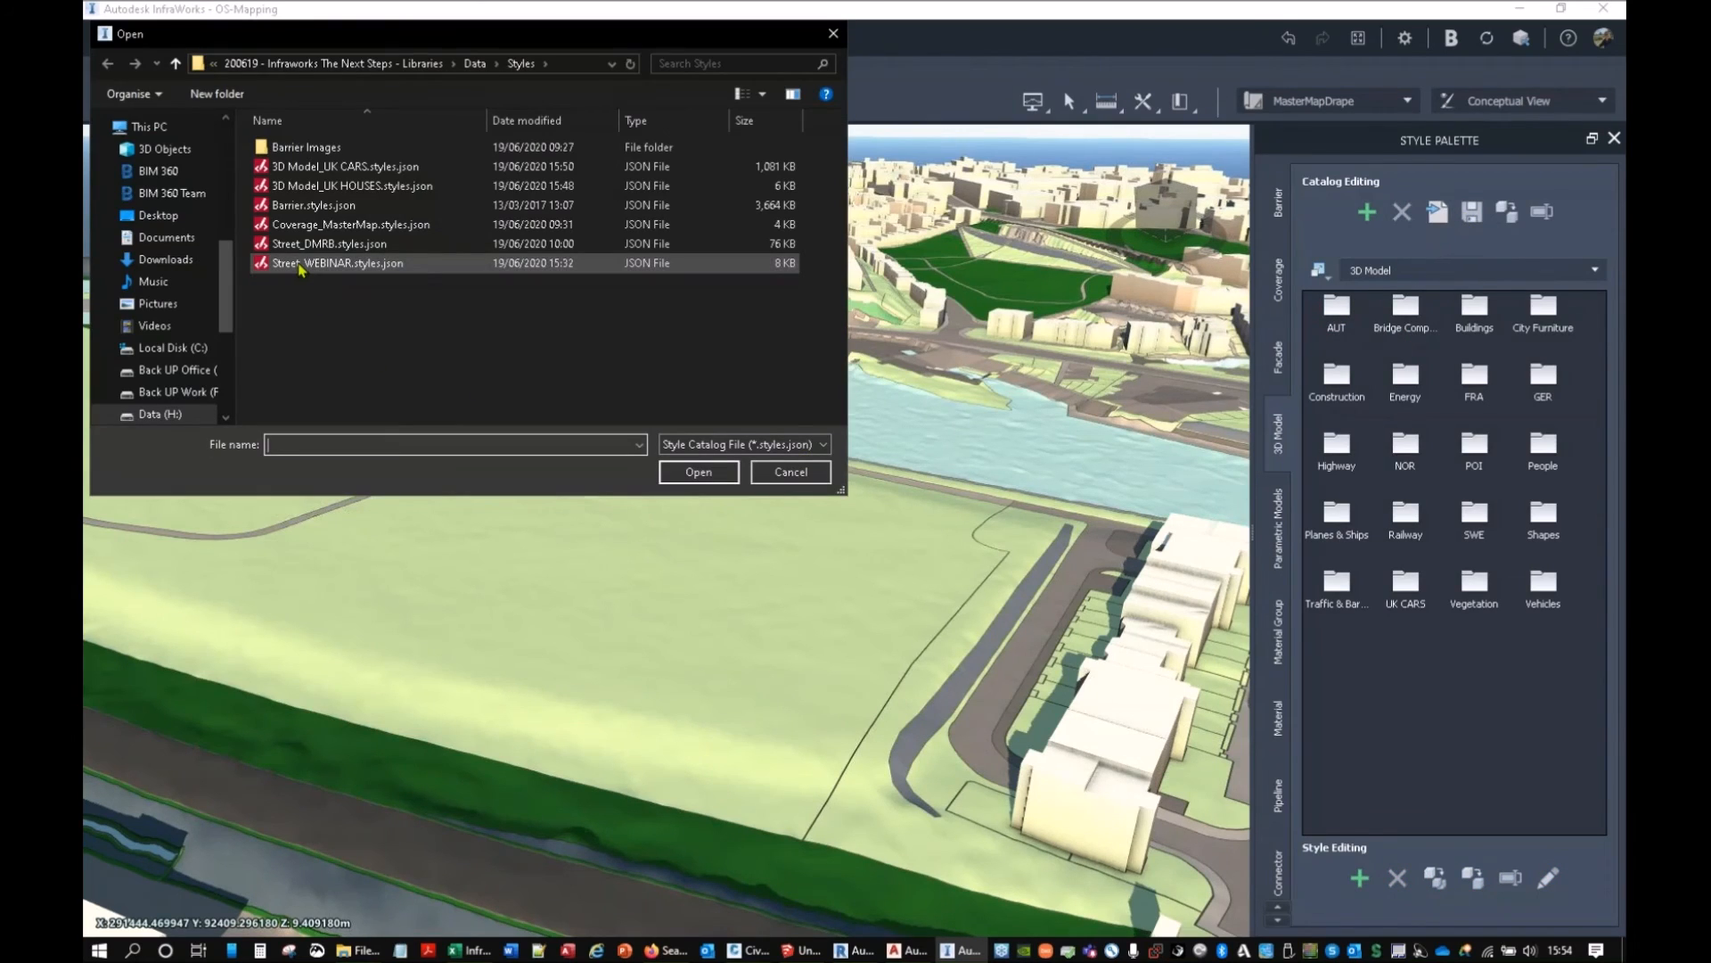
{"action": "double_click", "coordinate": [310, 197]}
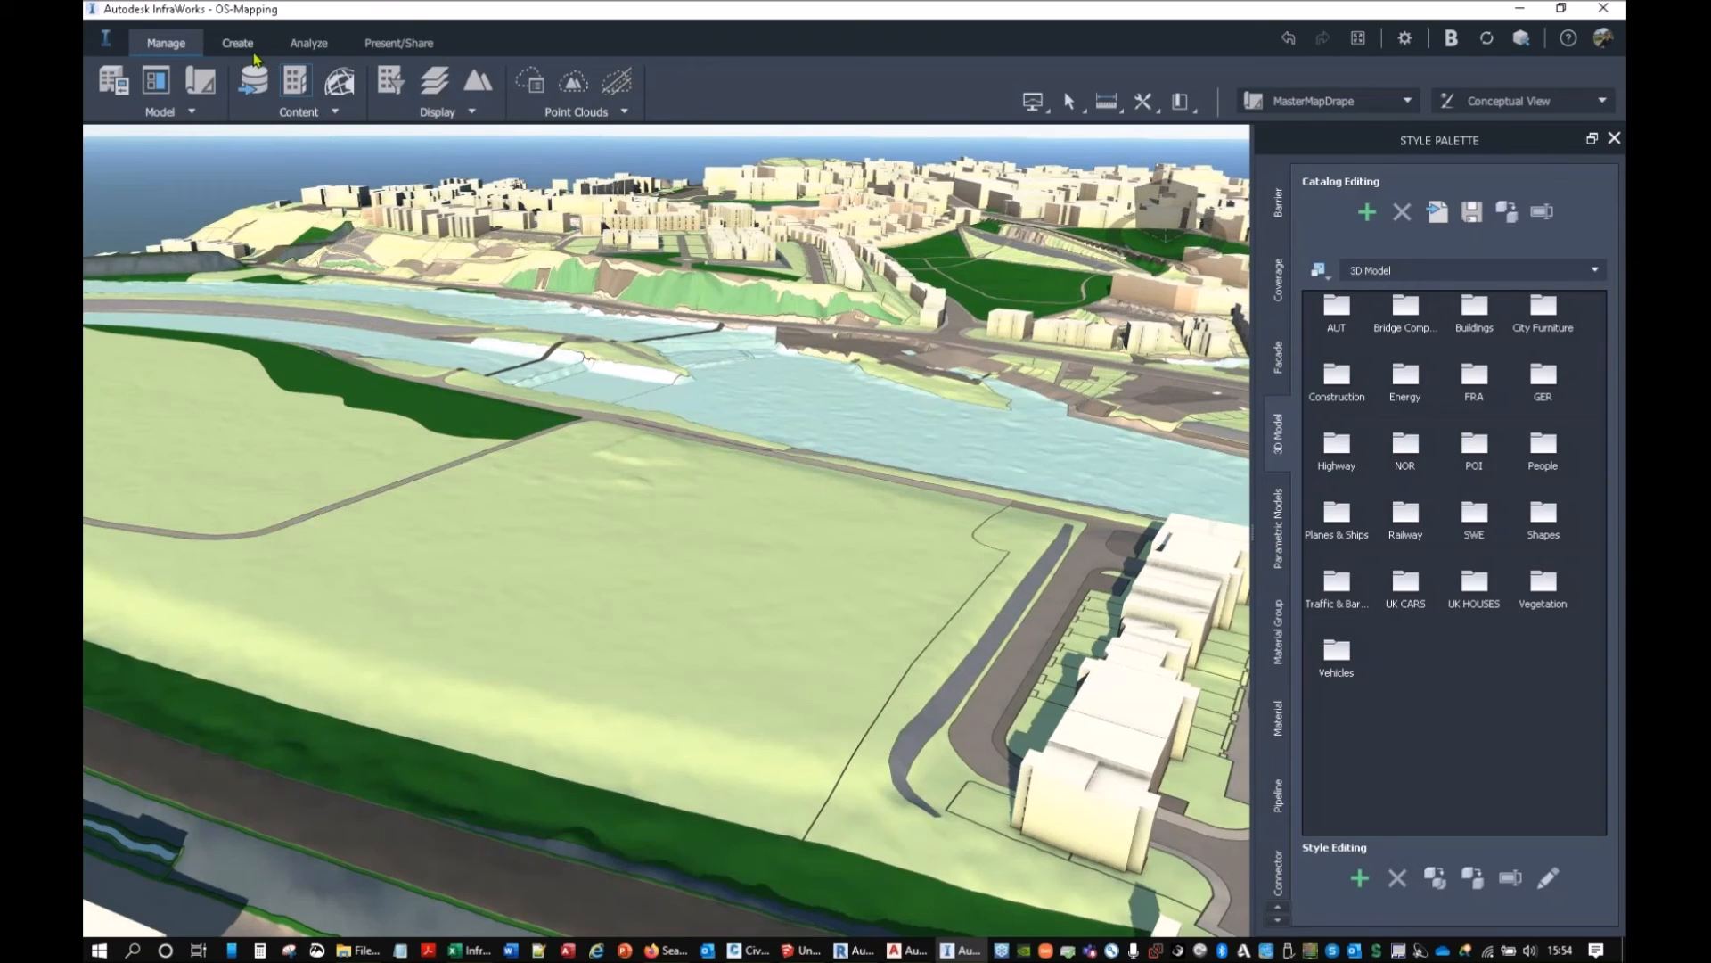
Place three ASHFORD houses from UK HOUSES as city furniture in a row along the field edge nearest the existing buildings.
{"action": "left_click", "coordinate": [237, 43]}
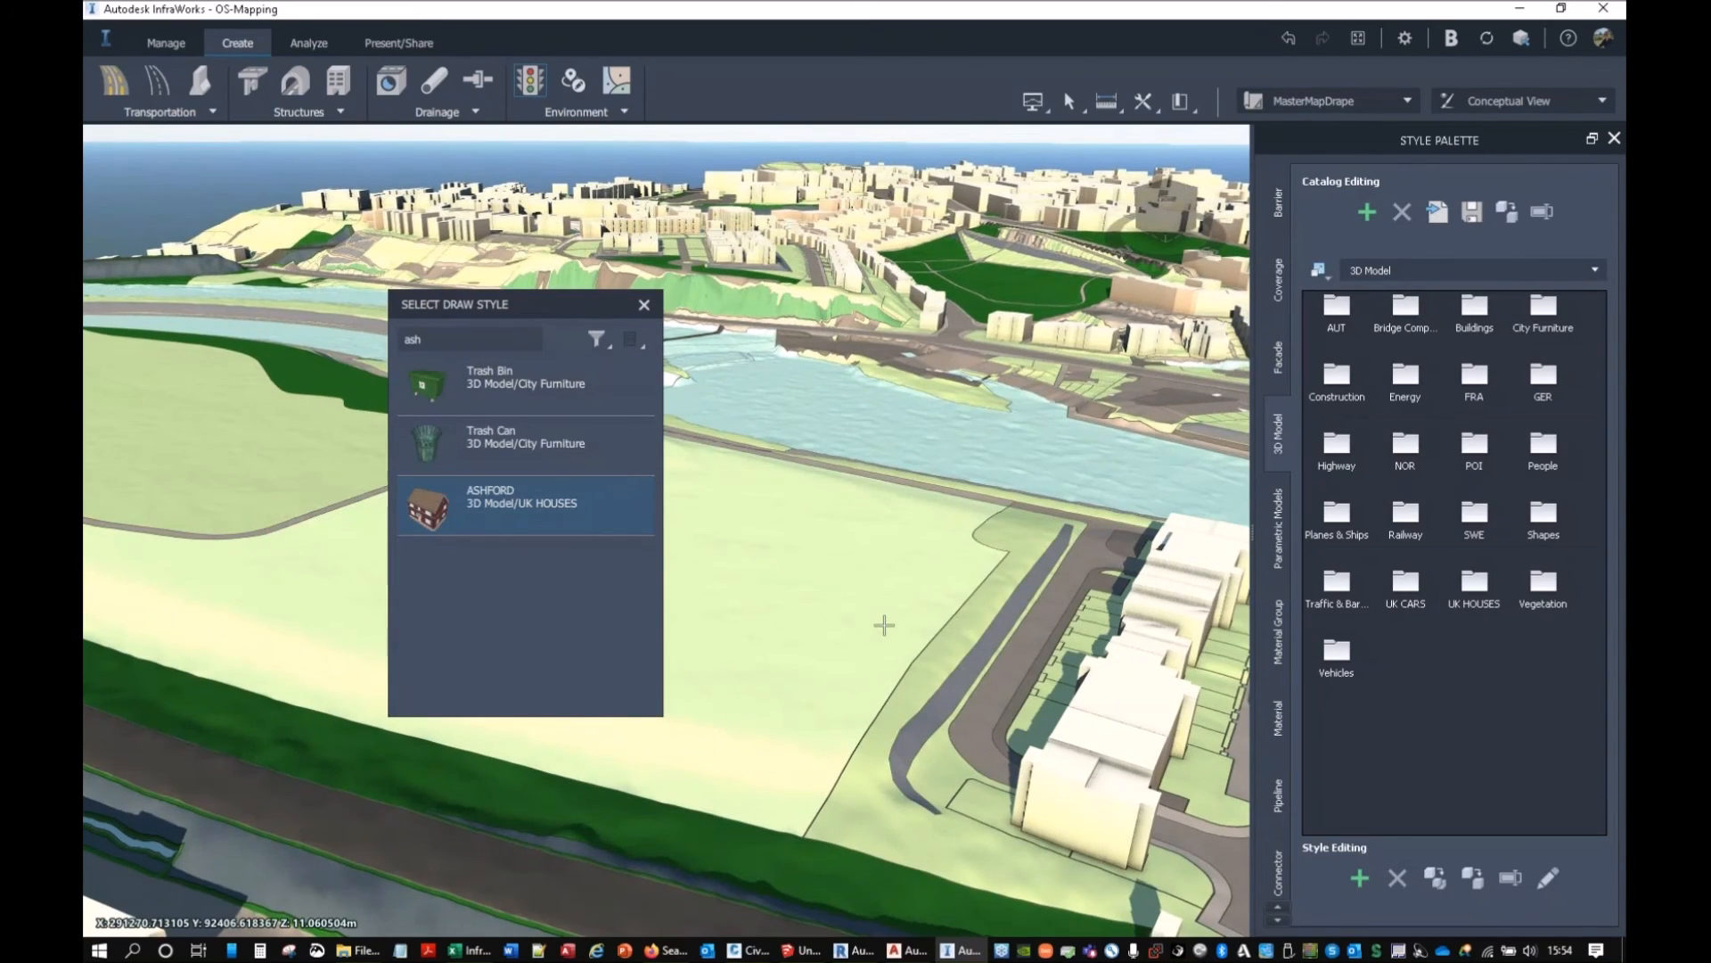
{"action": "left_click", "coordinate": [884, 625]}
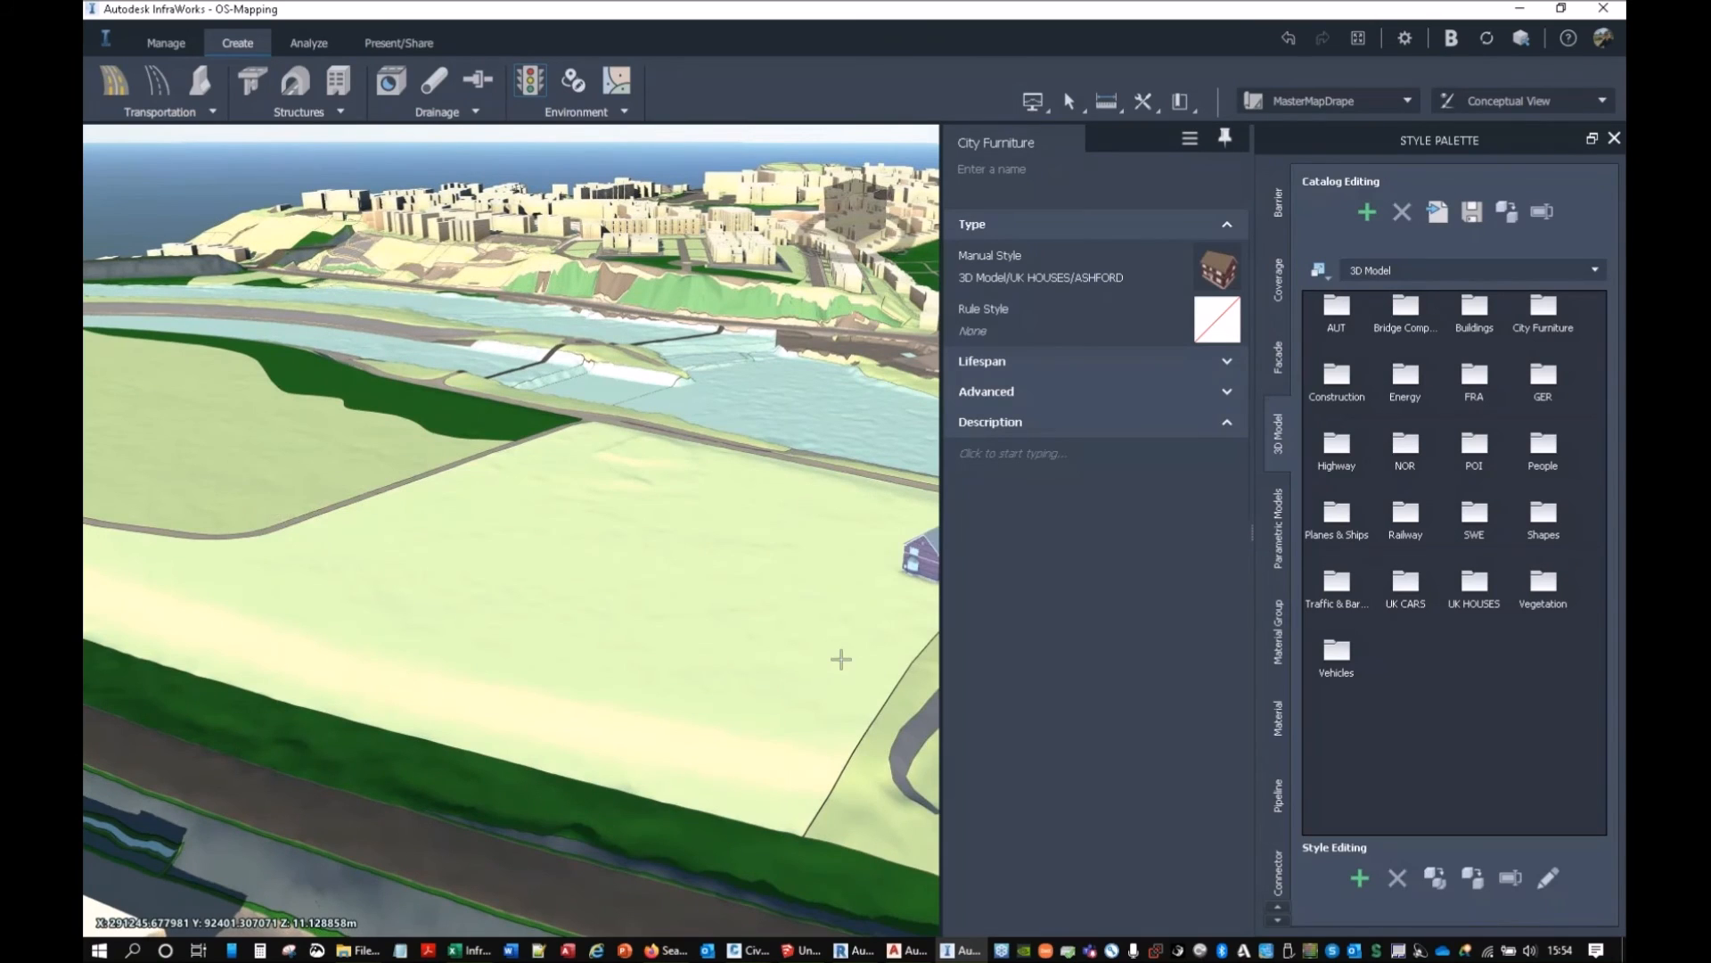
{"action": "left_click", "coordinate": [829, 676]}
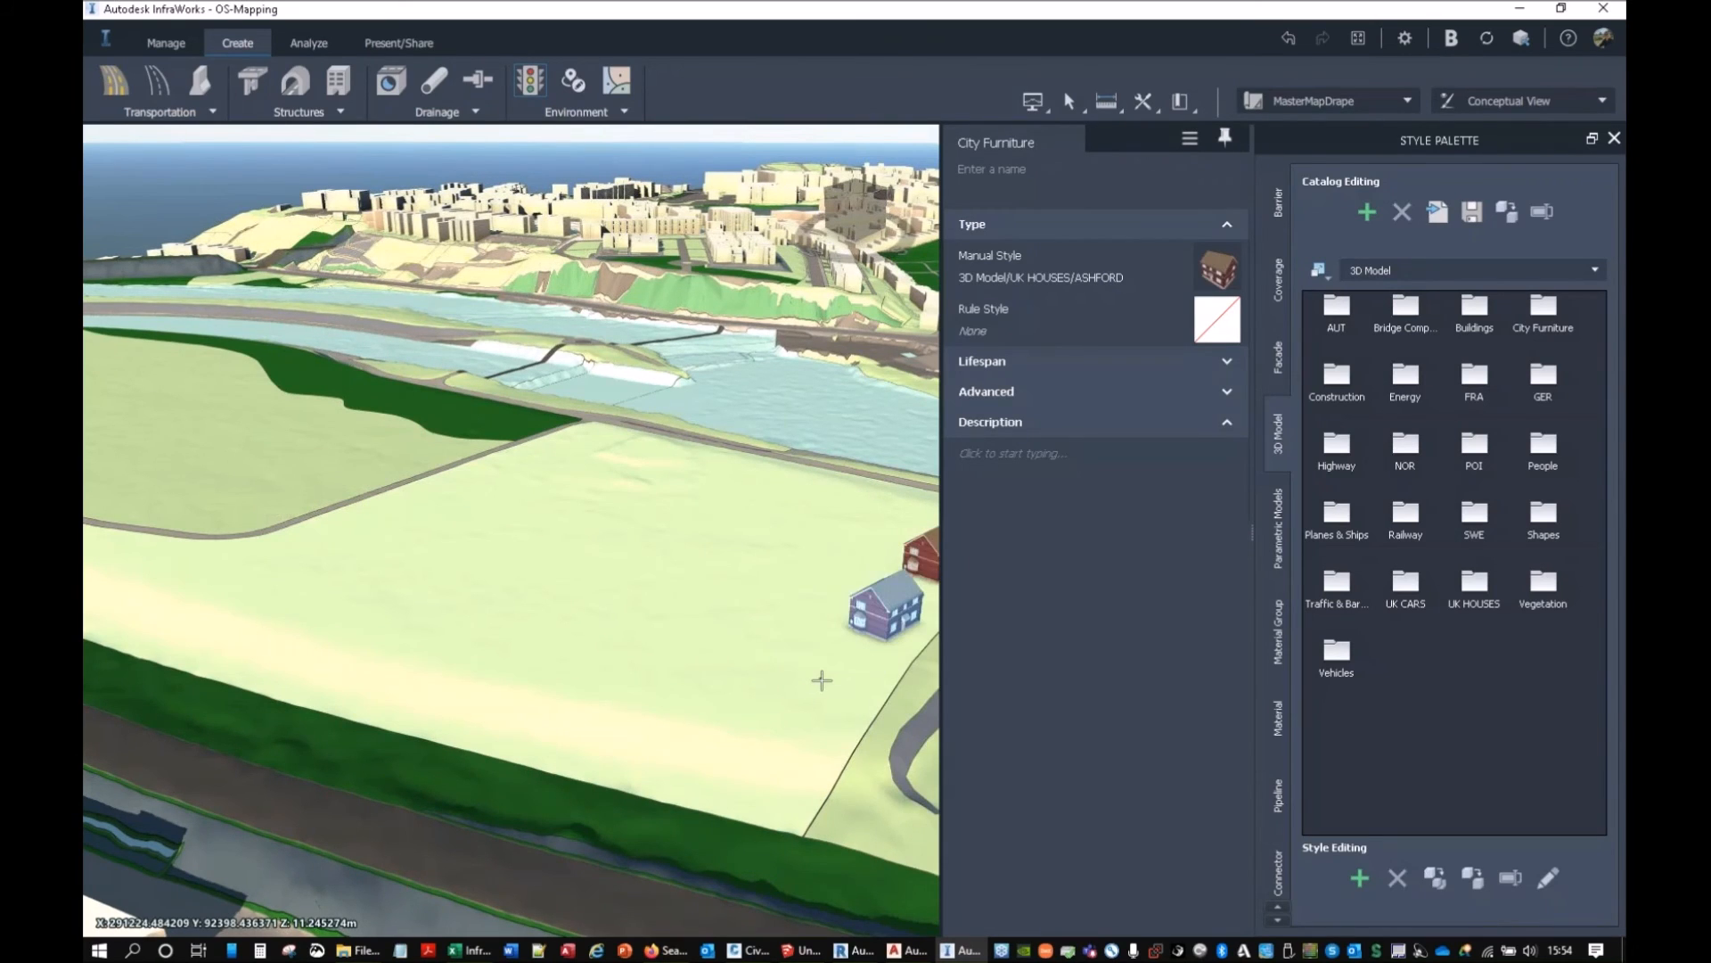
{"action": "left_click", "coordinate": [822, 680]}
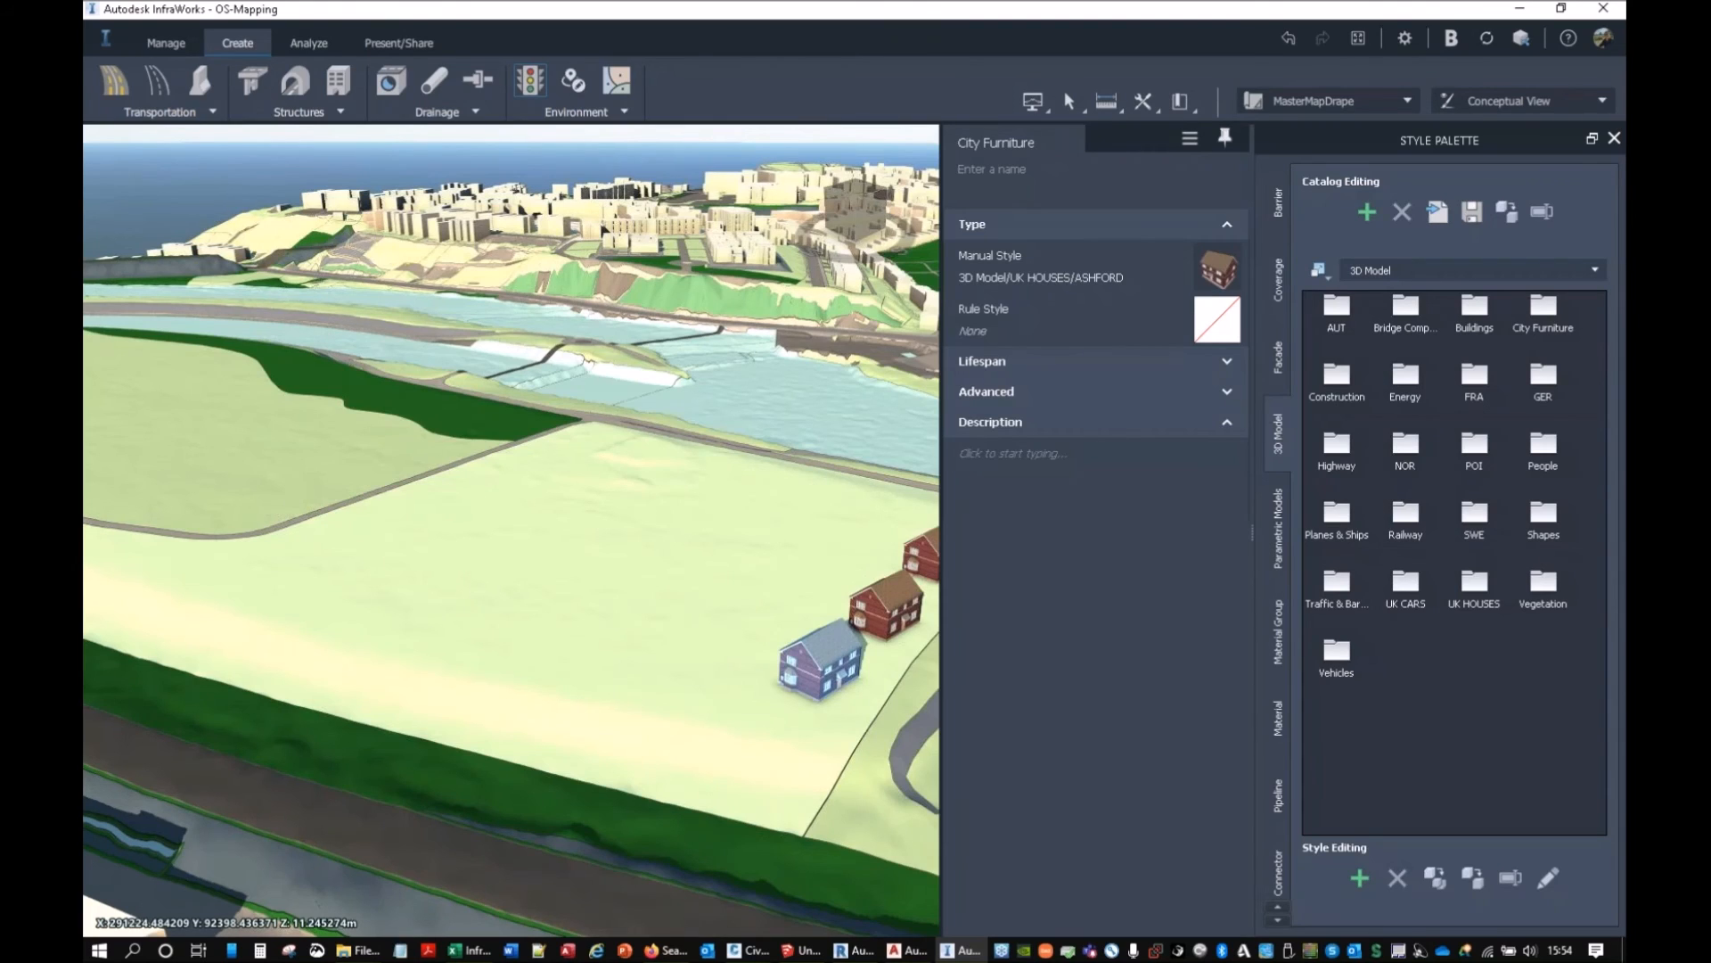
{"action": "key", "text": "Escape"}
{"action": "left_click_drag", "start_coordinate": [647, 650], "coordinate": [863, 499]}
{"action": "scroll", "coordinate": [863, 498], "scroll_direction": "up", "scroll_amount": 5}
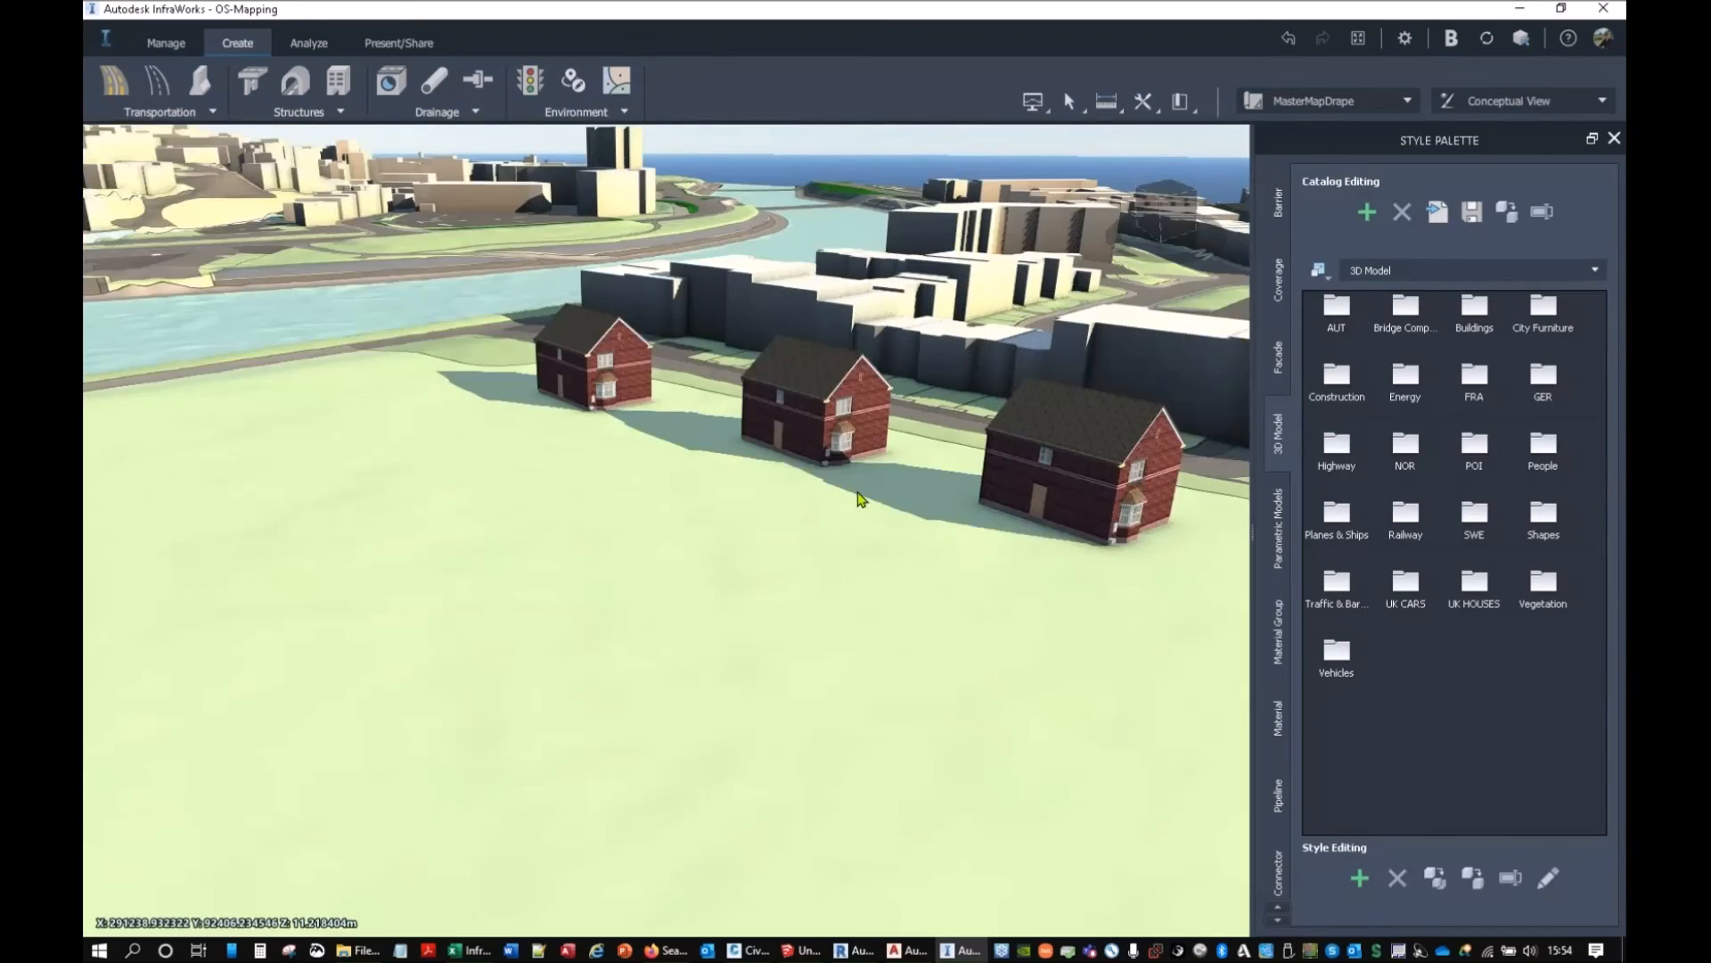
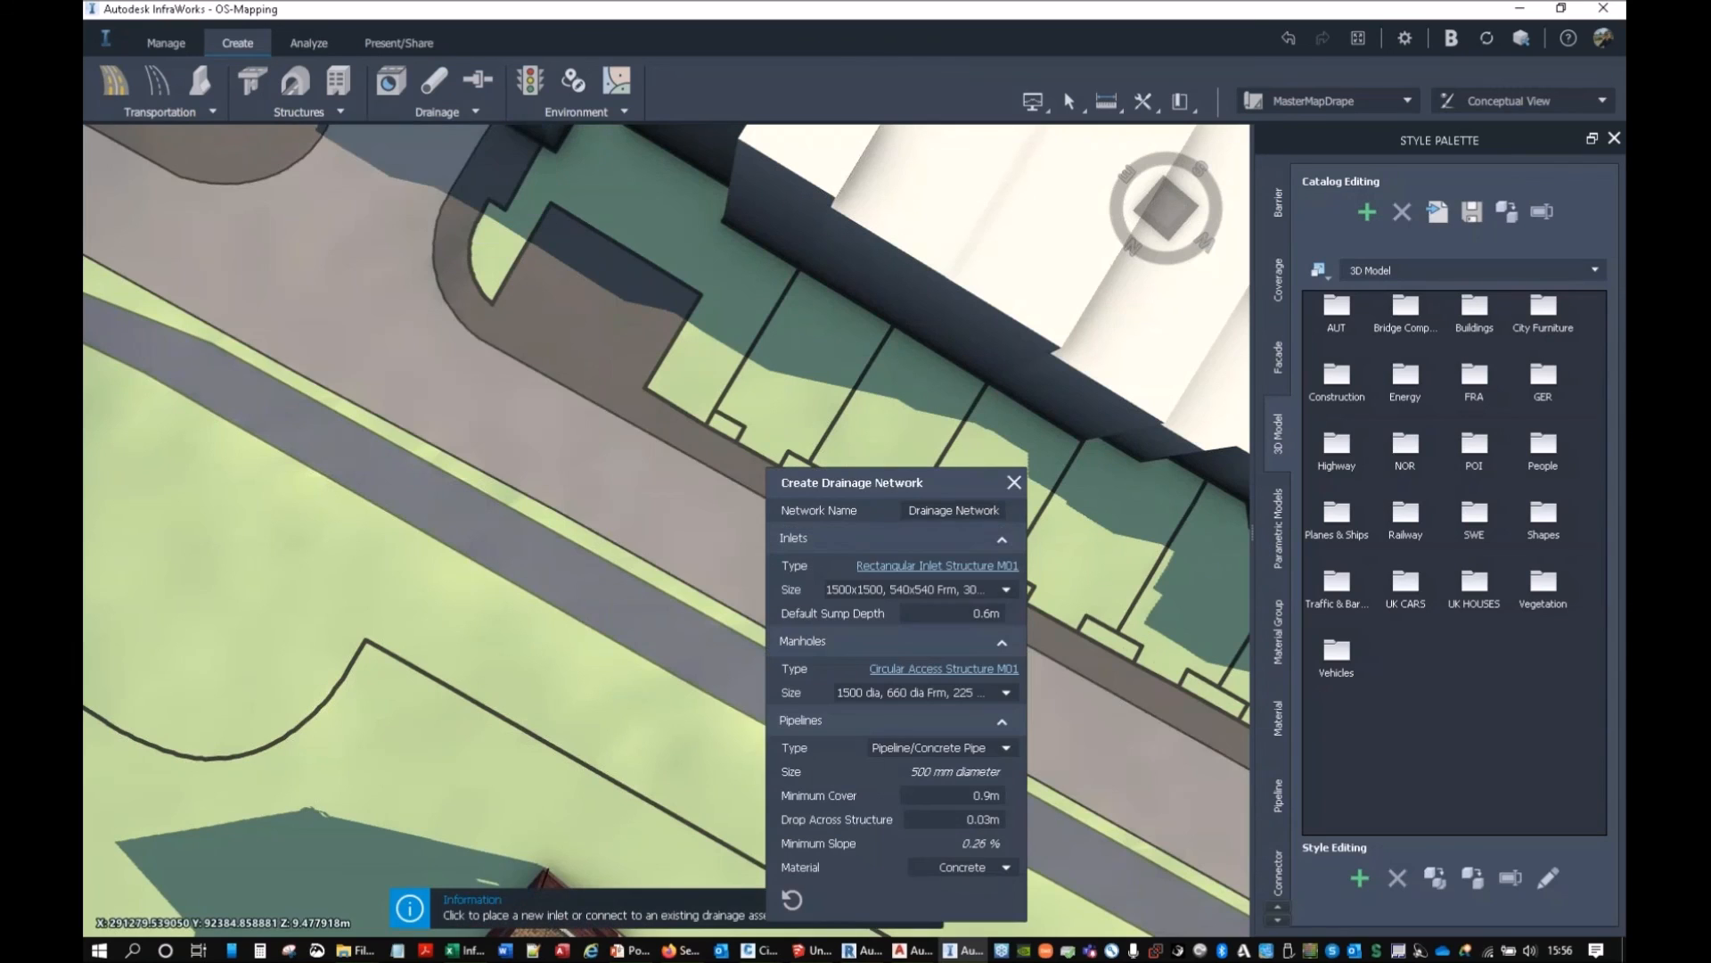
Set the new drainage network's inlet size to 1500x1500, 540x540 Frm and its inlet type to Cylindrical Structures with Slab Top.
{"action": "left_click", "coordinate": [886, 374]}
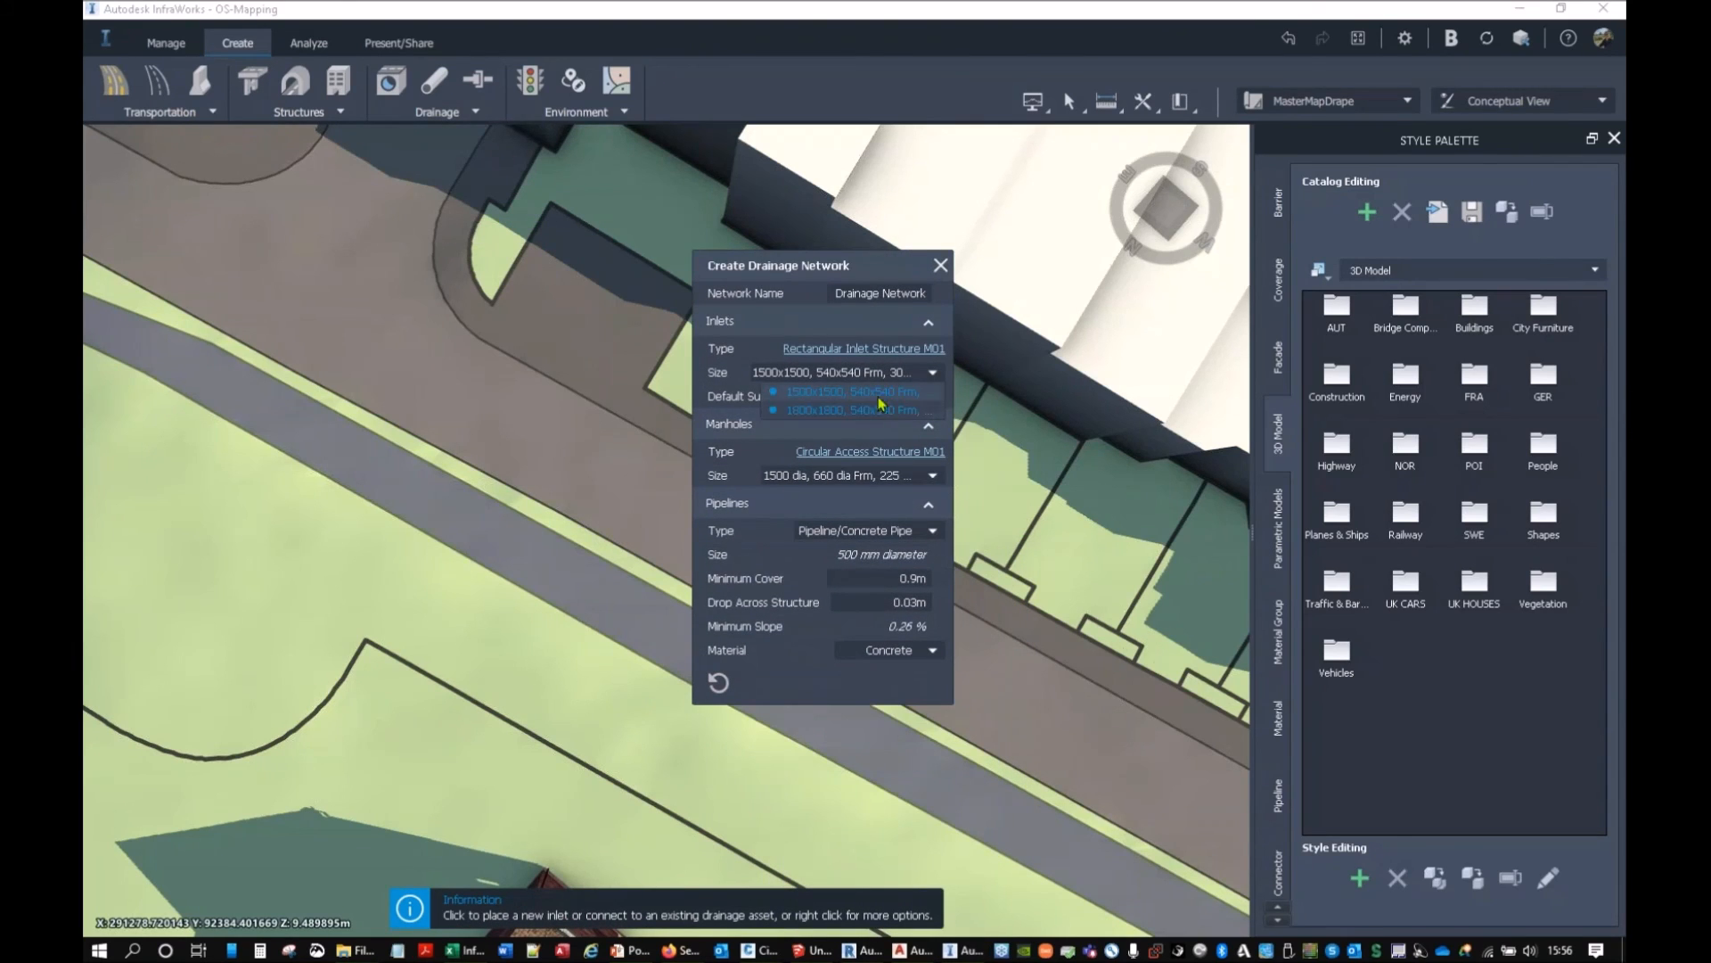
{"action": "left_click", "coordinate": [856, 391]}
{"action": "left_click", "coordinate": [863, 348]}
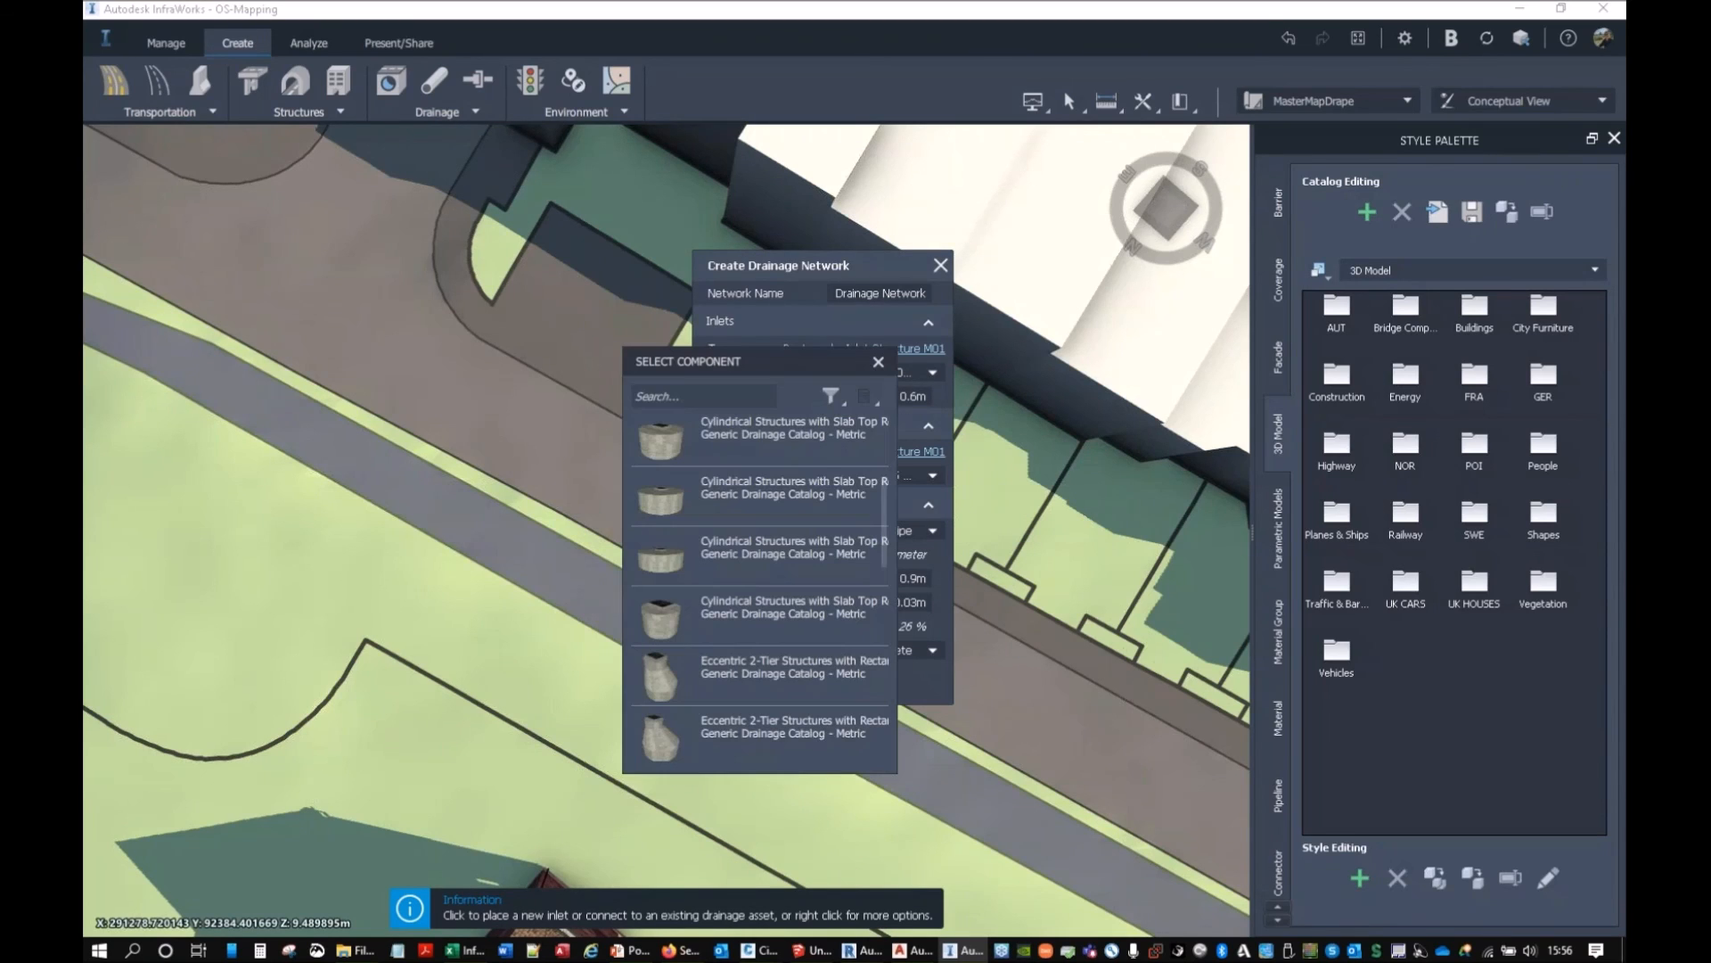
{"action": "left_click", "coordinate": [677, 450]}
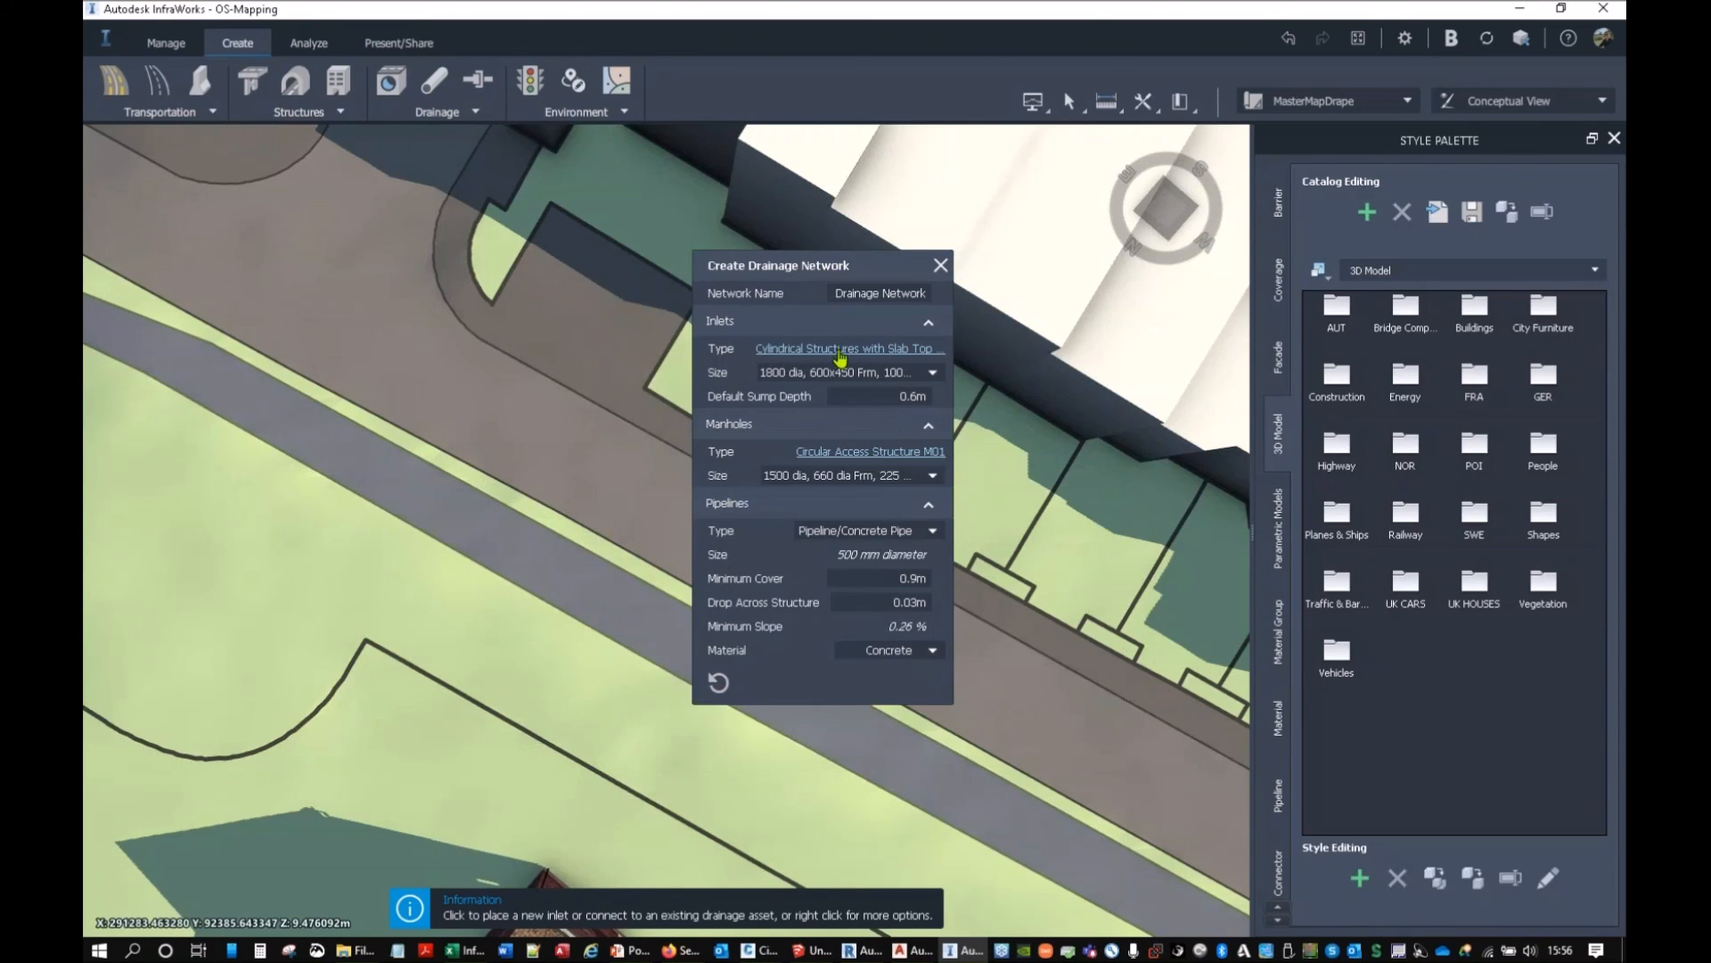
Set the drainage network's inlet type to Rectangular Structures with Slab Top from the Generic Drainage Catalog - Metric.
{"action": "left_click", "coordinate": [841, 350]}
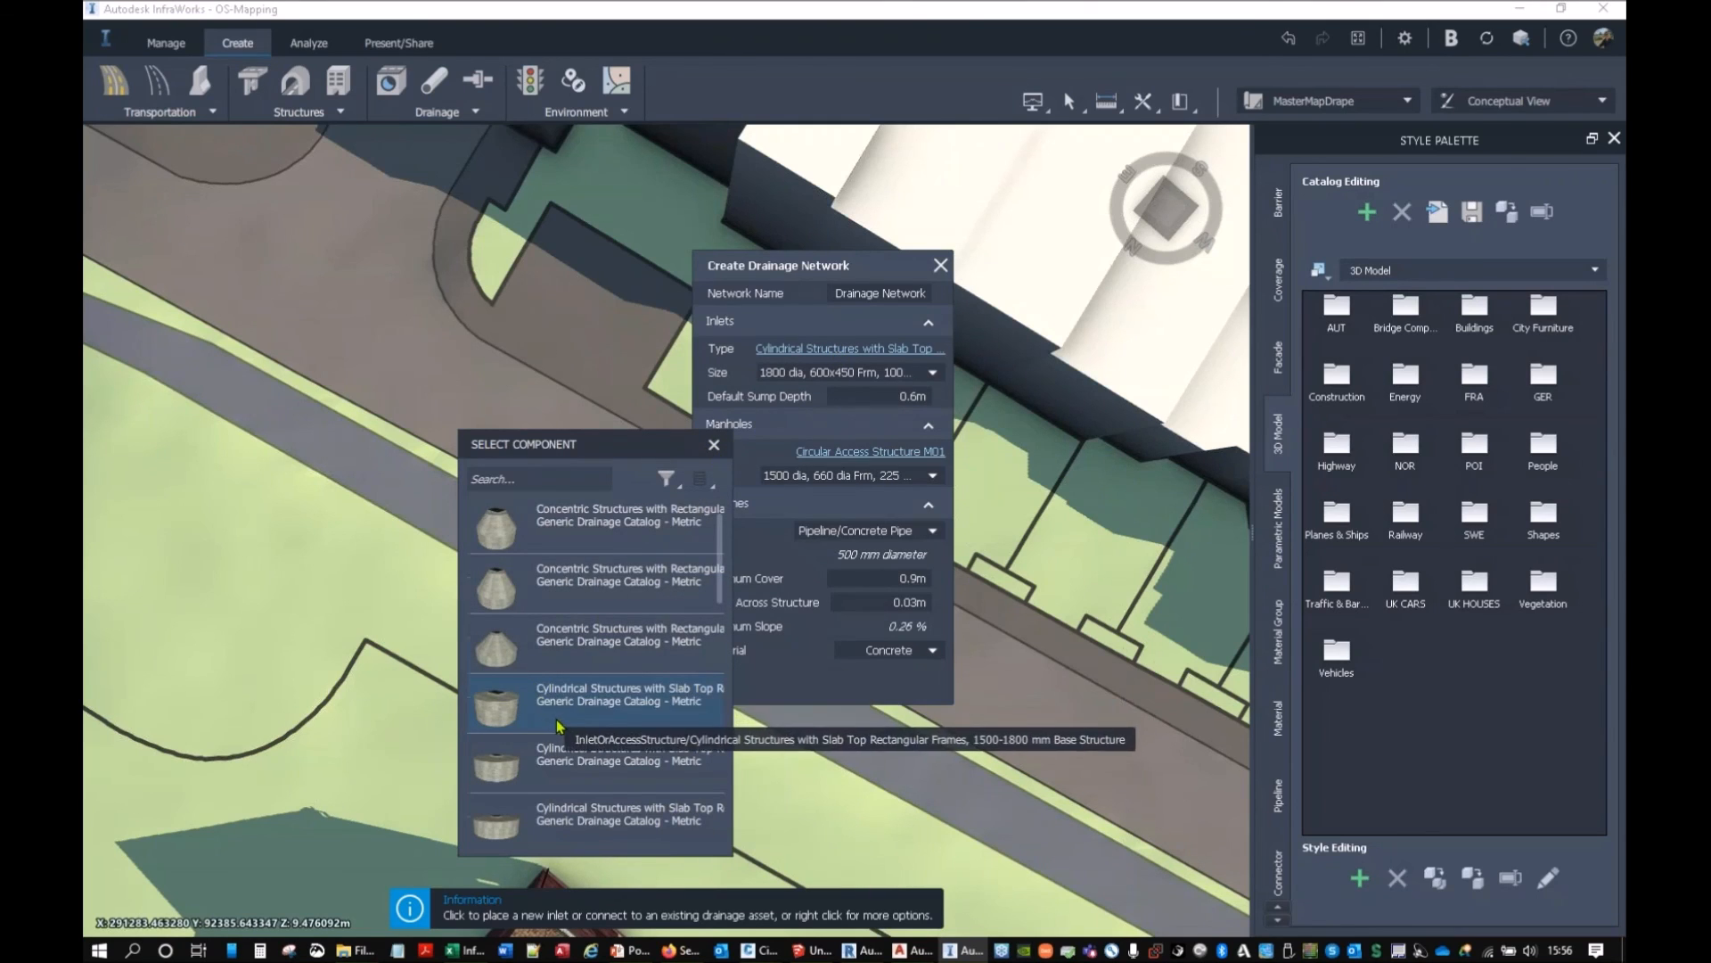
{"action": "scroll", "coordinate": [545, 704], "scroll_direction": "down", "scroll_amount": 3}
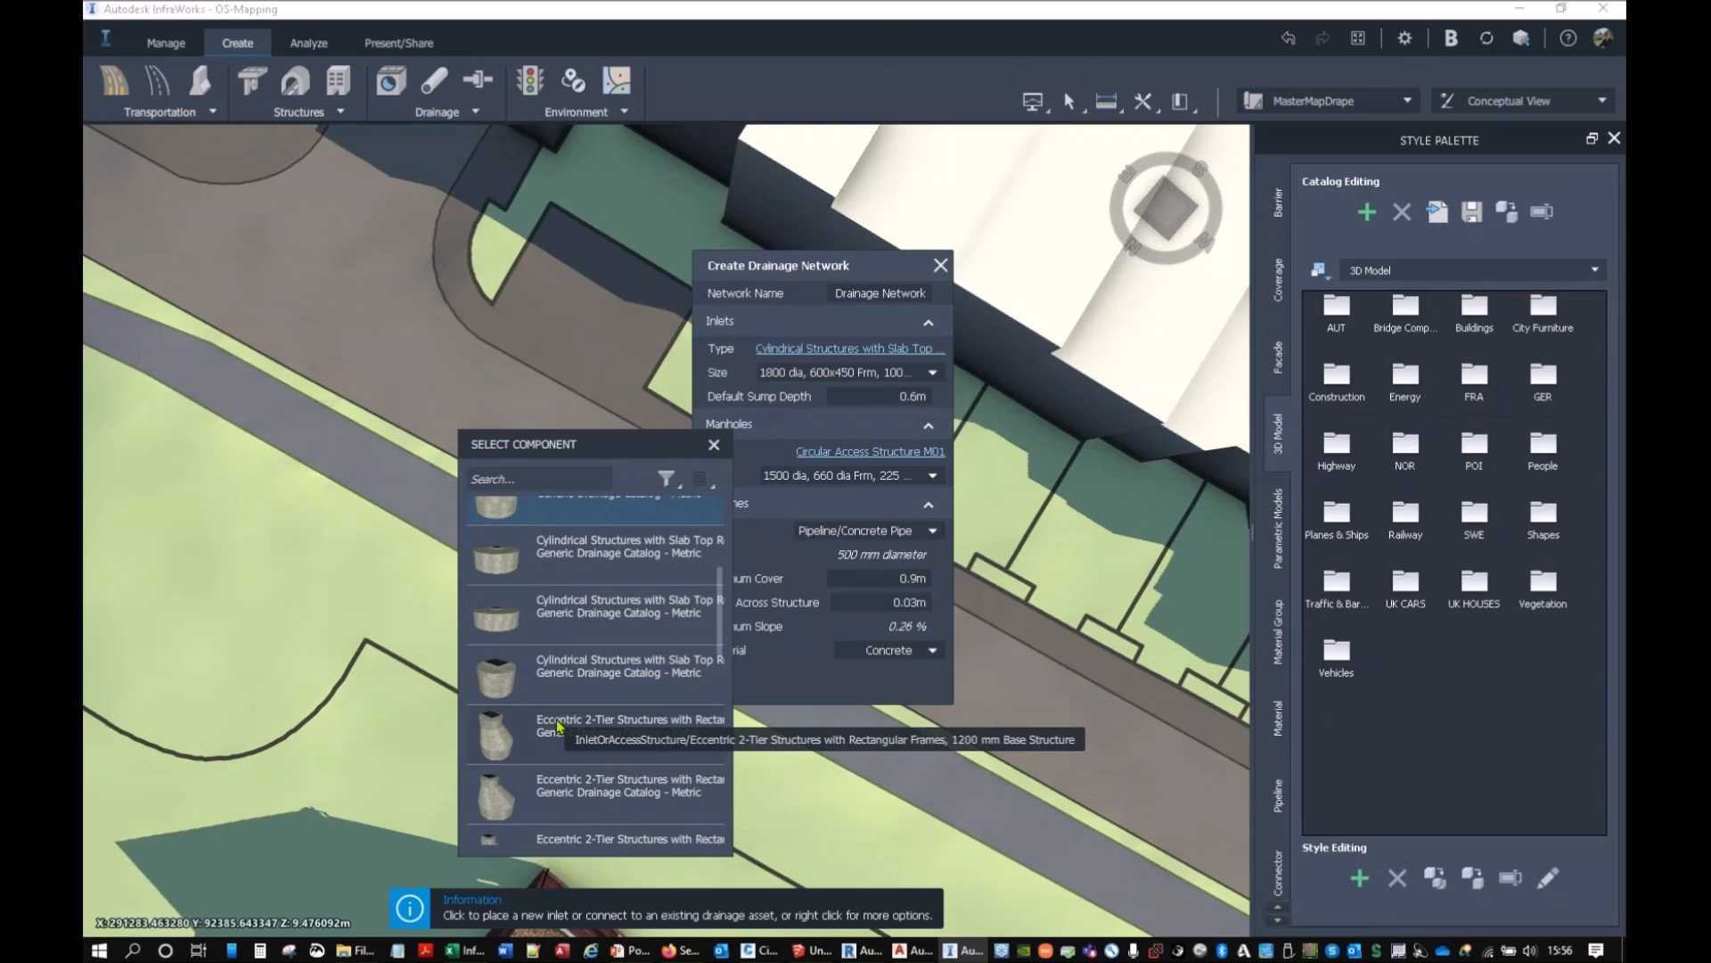
{"action": "scroll", "coordinate": [559, 727], "scroll_direction": "down", "scroll_amount": 5}
{"action": "scroll", "coordinate": [559, 727], "scroll_direction": "down", "scroll_amount": 4}
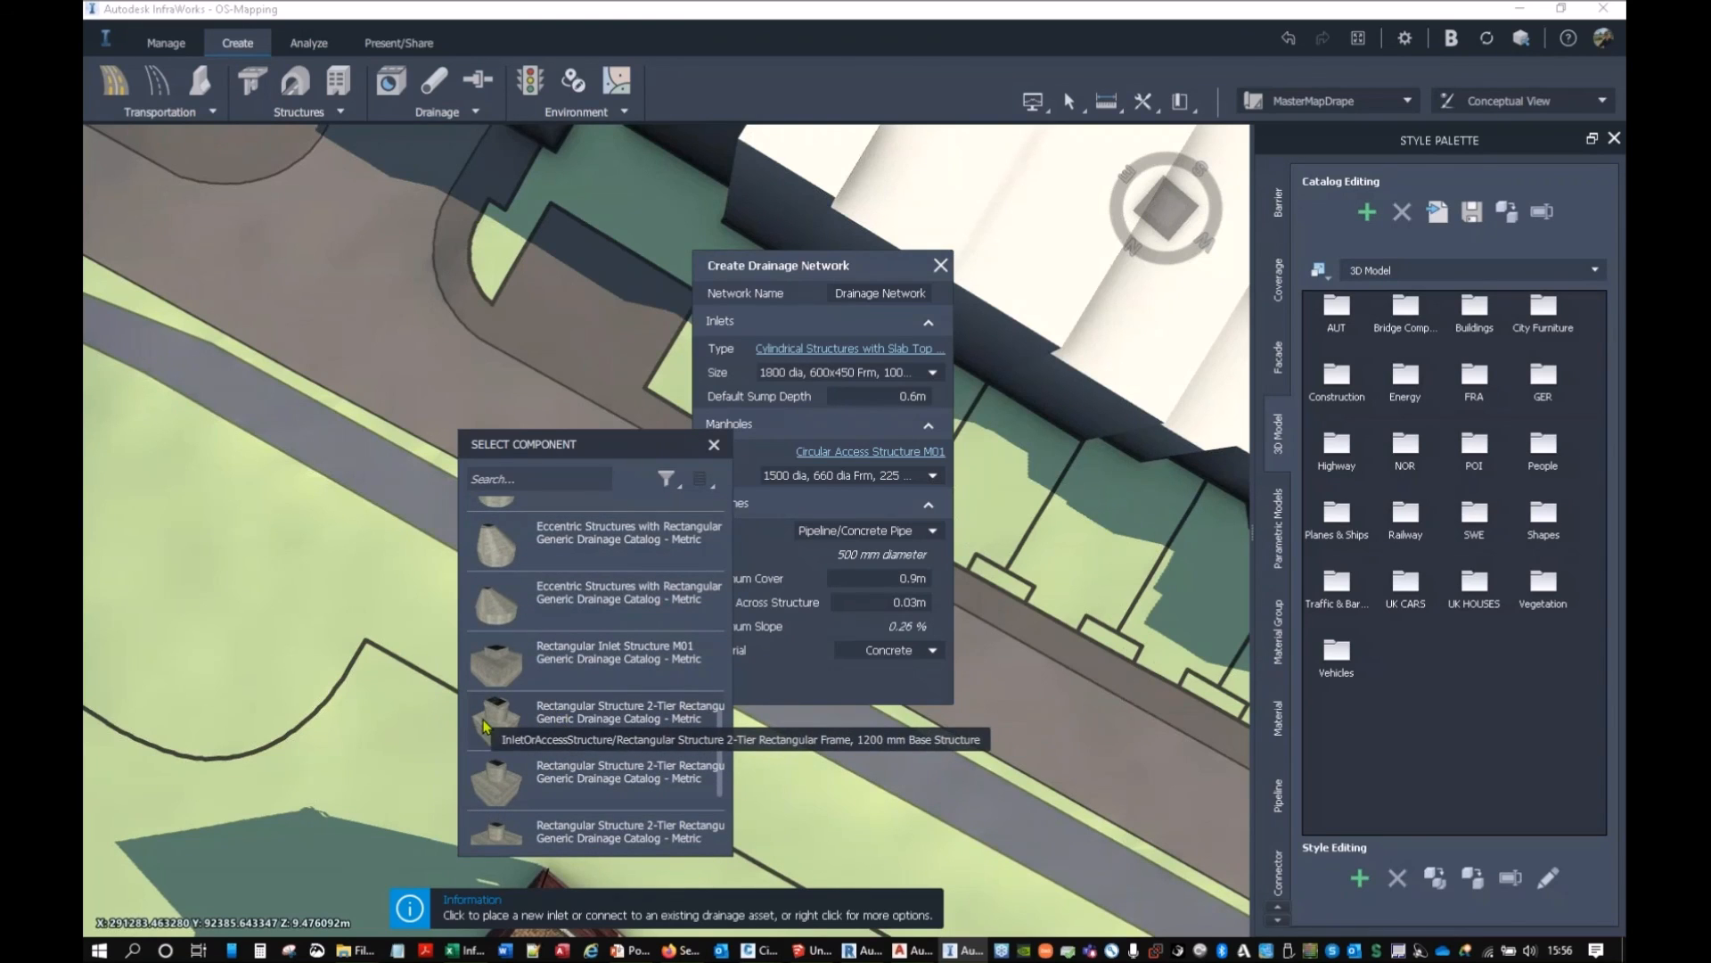
{"action": "scroll", "coordinate": [494, 728], "scroll_direction": "down", "scroll_amount": 4}
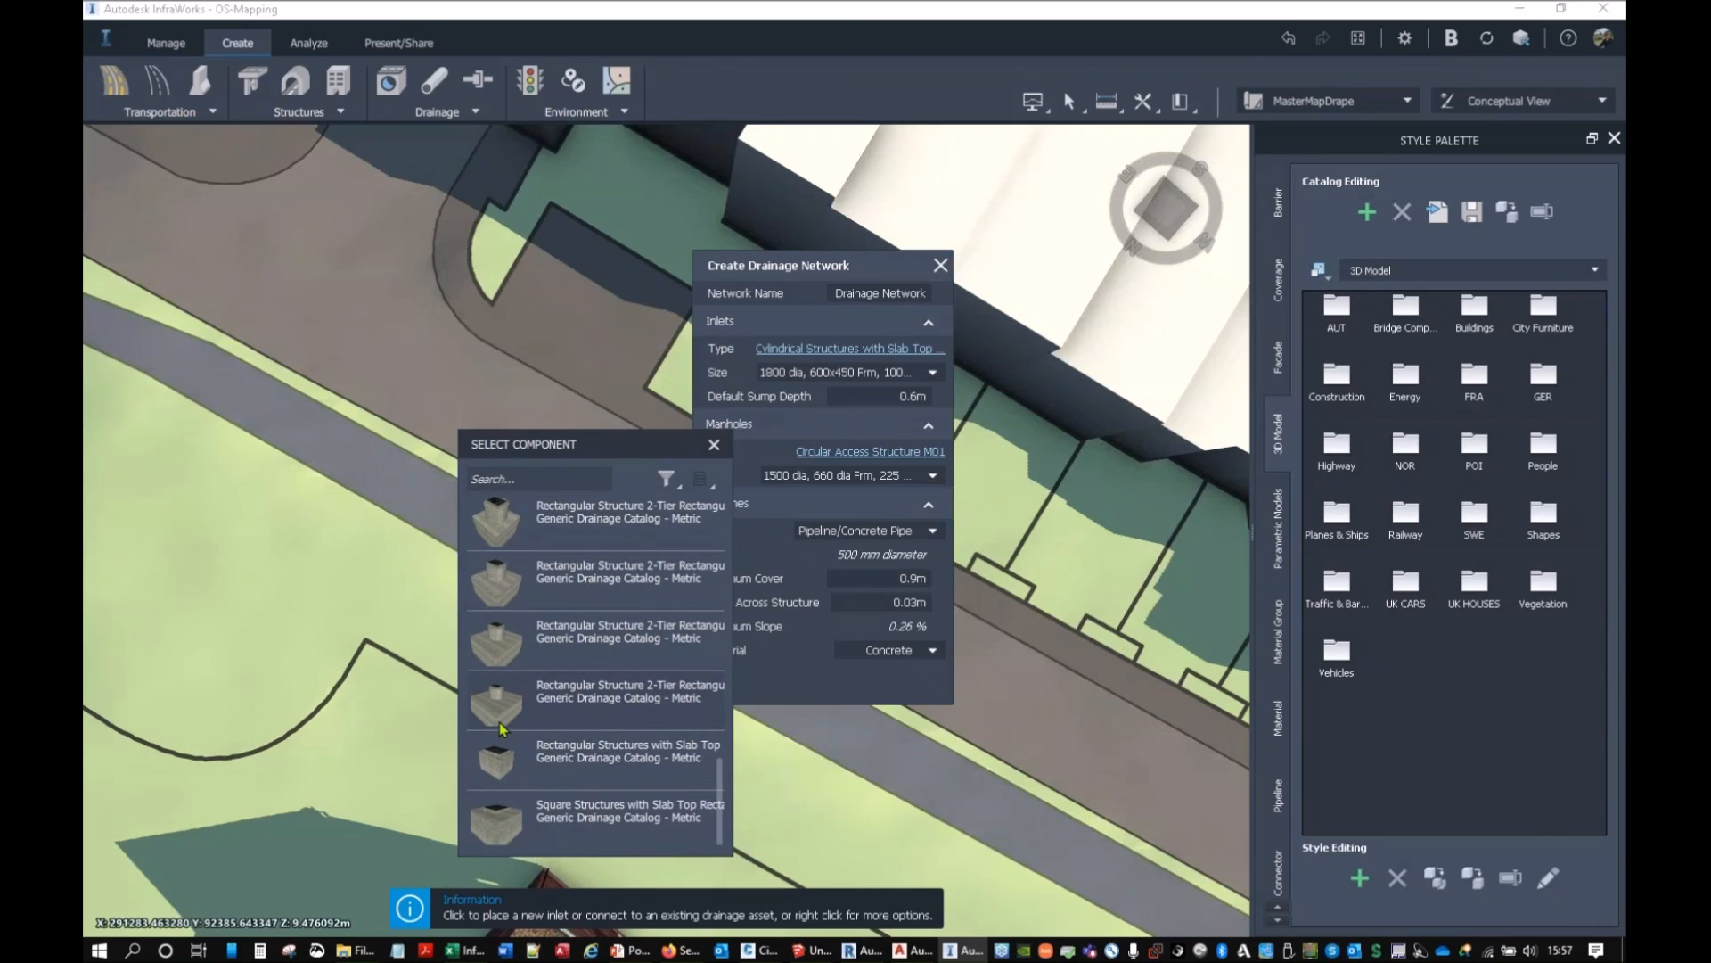
{"action": "left_click", "coordinate": [513, 760]}
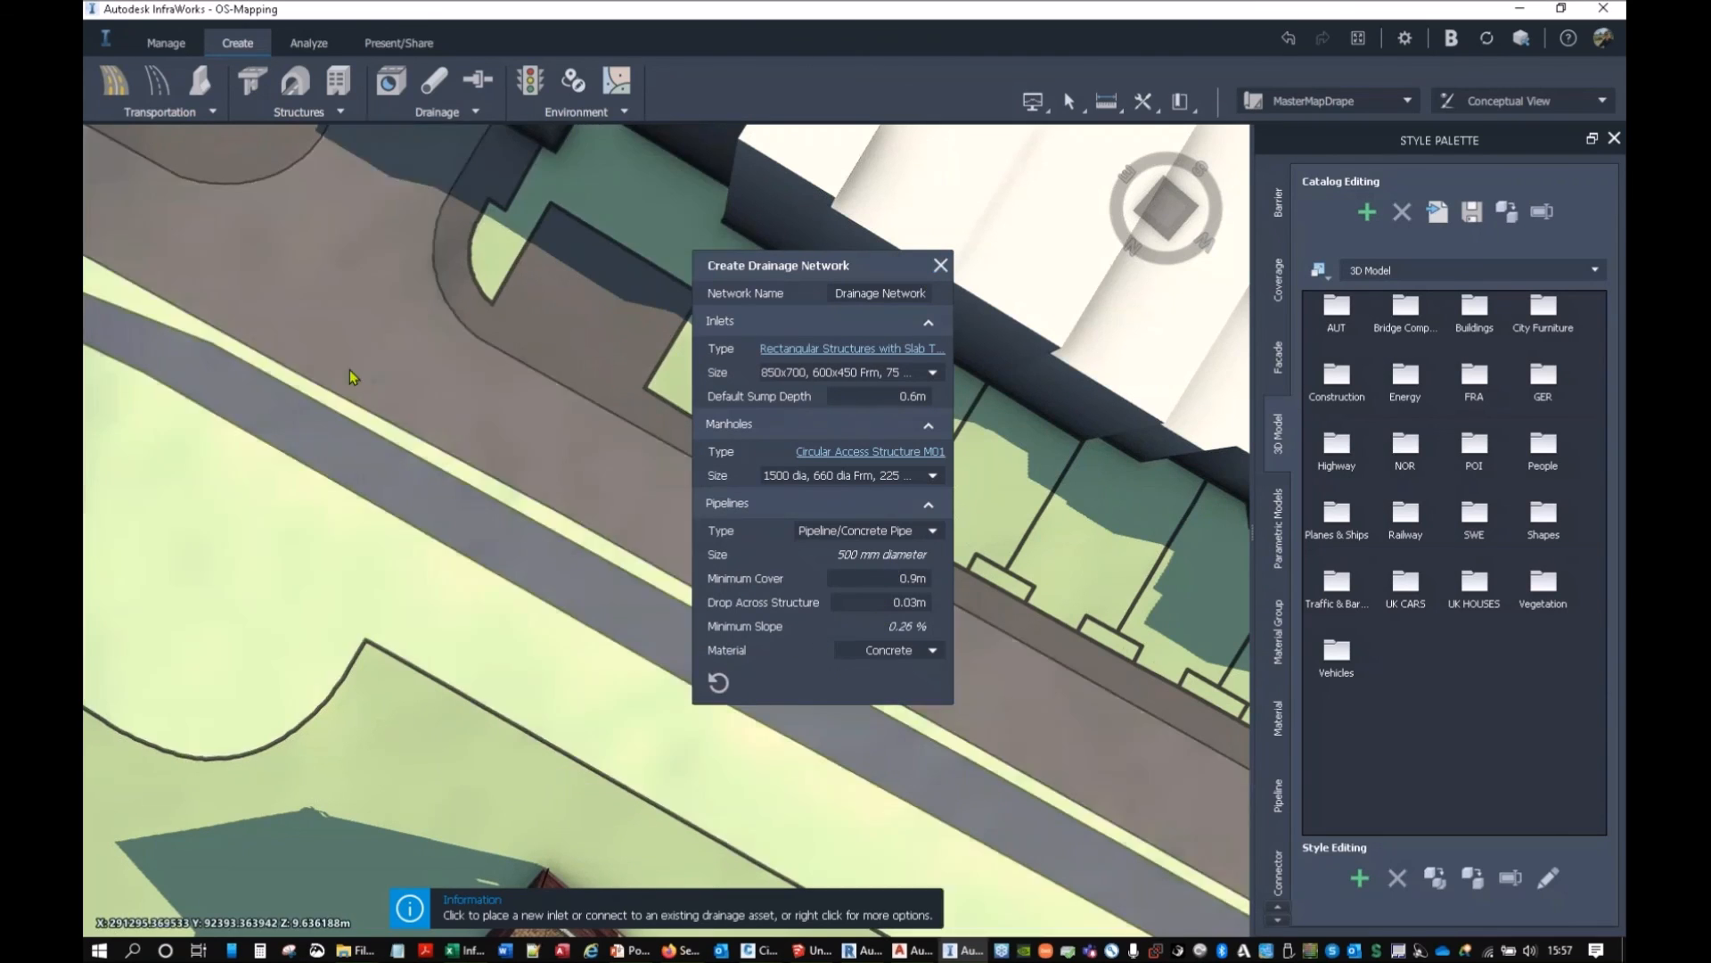
Draw a straight drainage run along the middle of the road, from beside the parking bay past the house plots.
{"action": "left_click", "coordinate": [371, 333]}
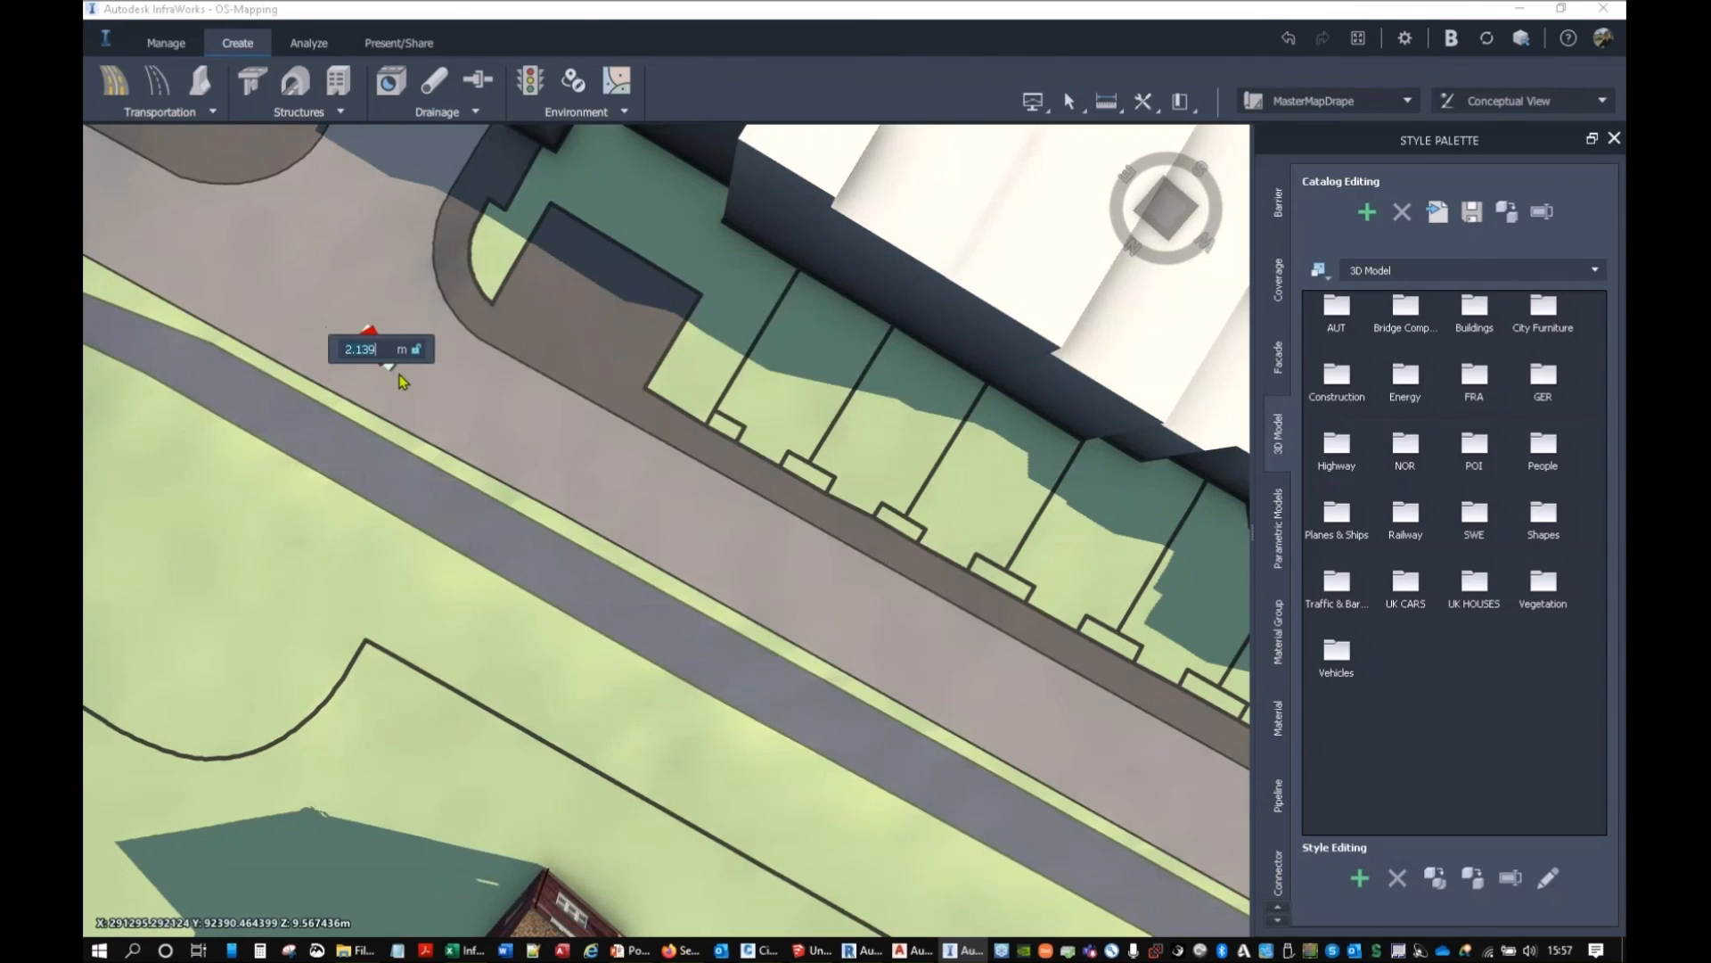
{"action": "left_click", "coordinate": [762, 562]}
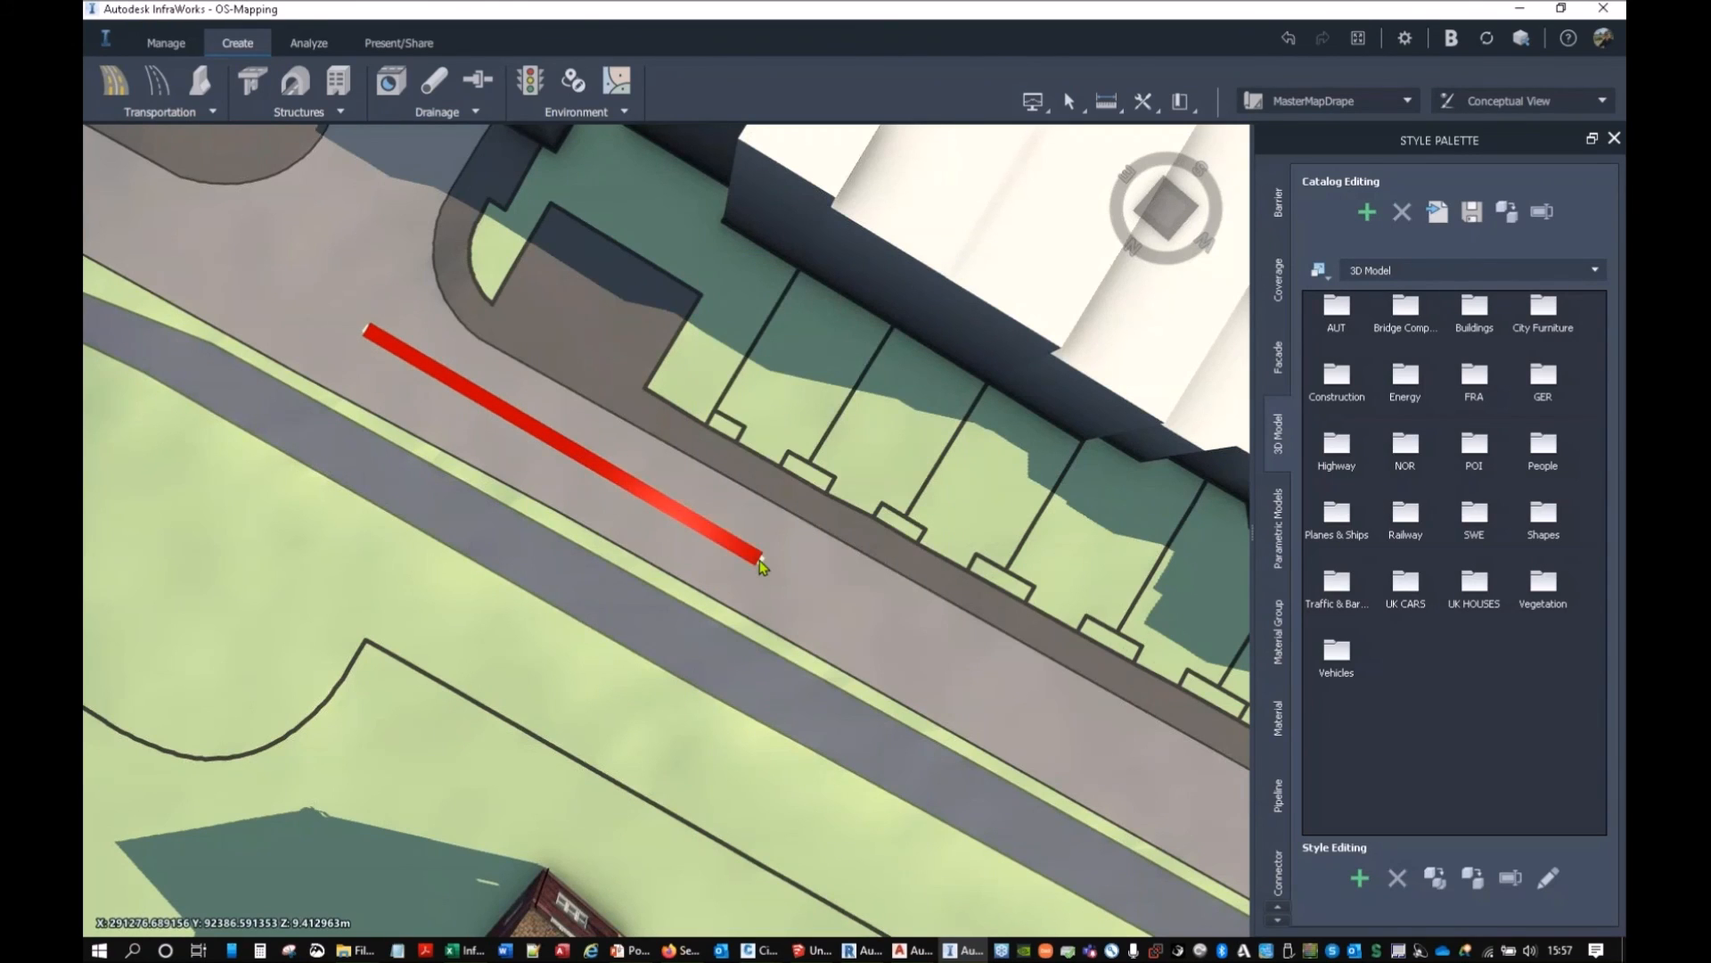
{"action": "double_click", "coordinate": [760, 562]}
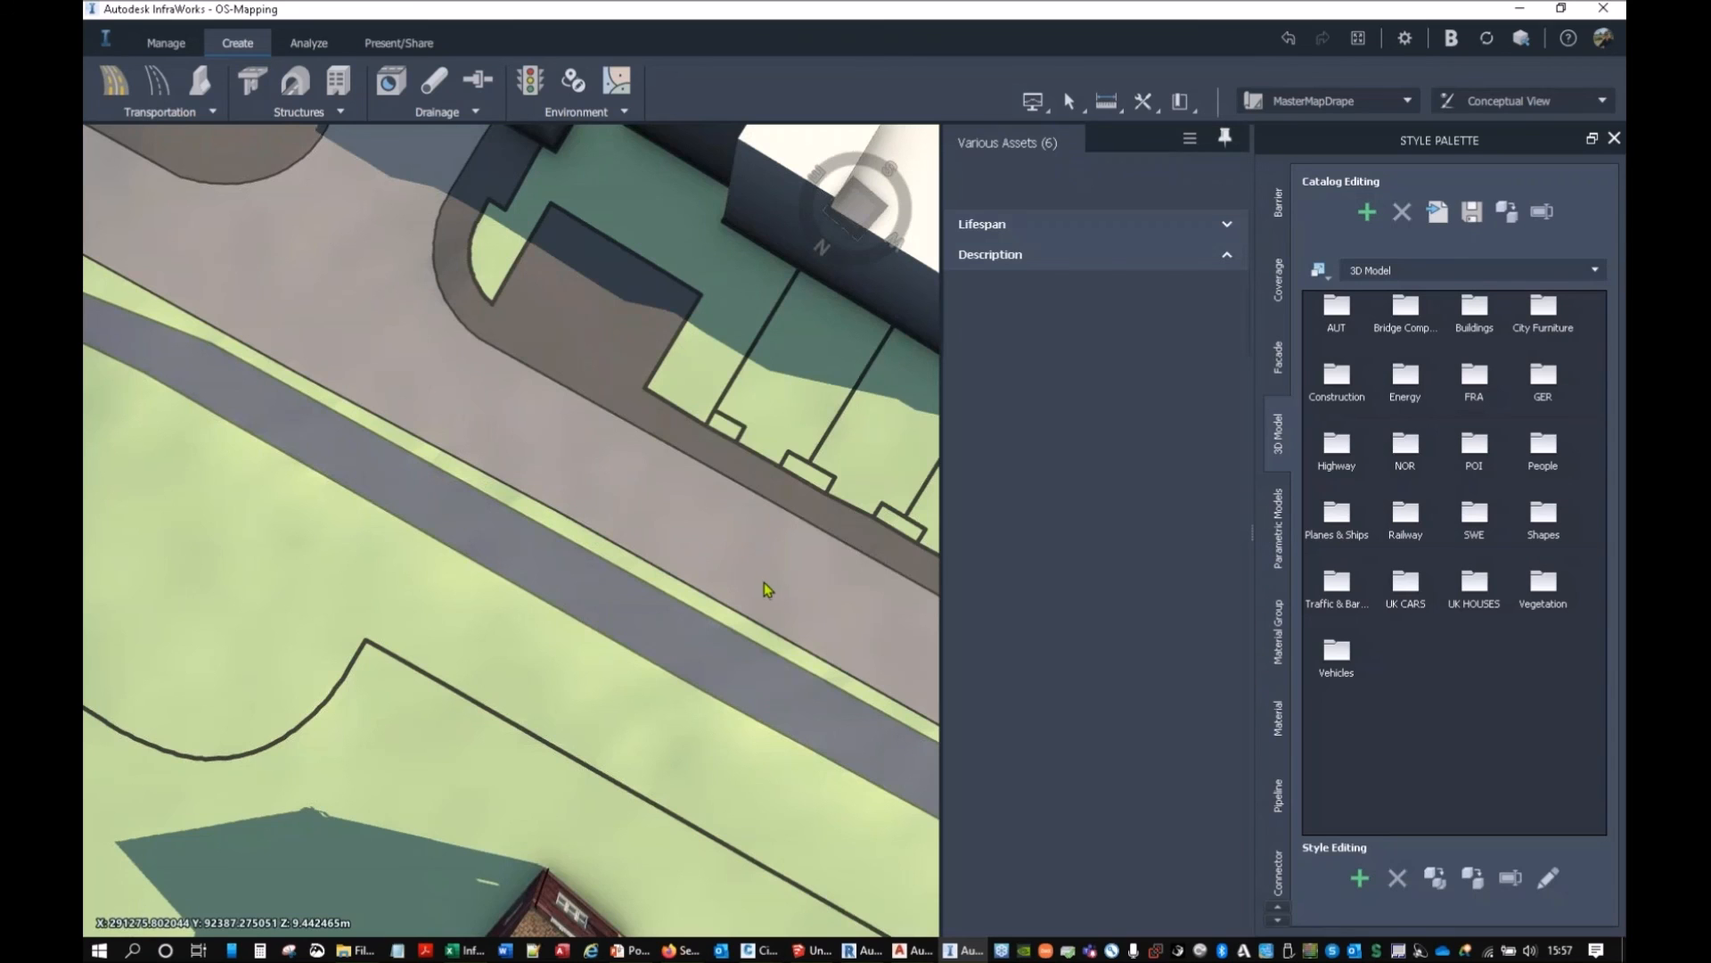
Adjust the rectangular inlet beside the parking bay so its whole grate sits clear of the road surface.
{"action": "scroll", "coordinate": [374, 339], "scroll_direction": "up", "scroll_amount": 5}
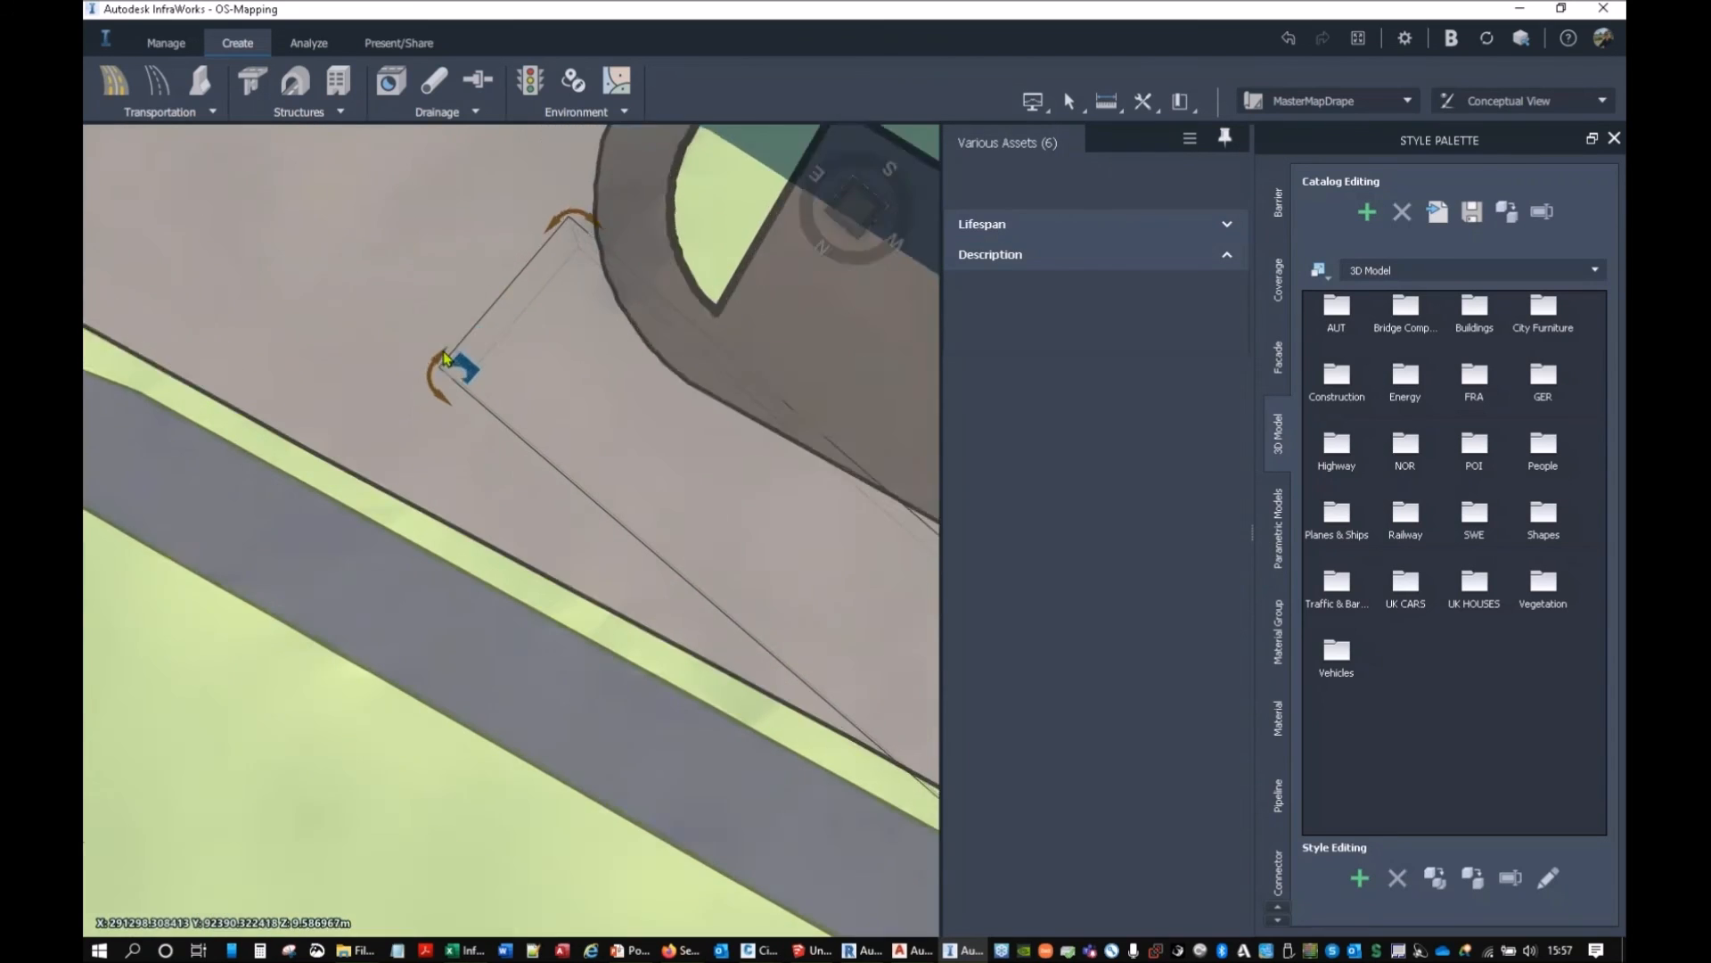
{"action": "scroll", "coordinate": [550, 435], "scroll_direction": "up", "scroll_amount": 3}
{"action": "left_click", "coordinate": [565, 590]}
{"action": "mouse_move", "coordinate": [573, 618]}
{"action": "left_mouse_down"}
{"action": "mouse_move", "coordinate": [859, 583]}
{"action": "mouse_move", "coordinate": [547, 638]}
{"action": "left_mouse_up"}
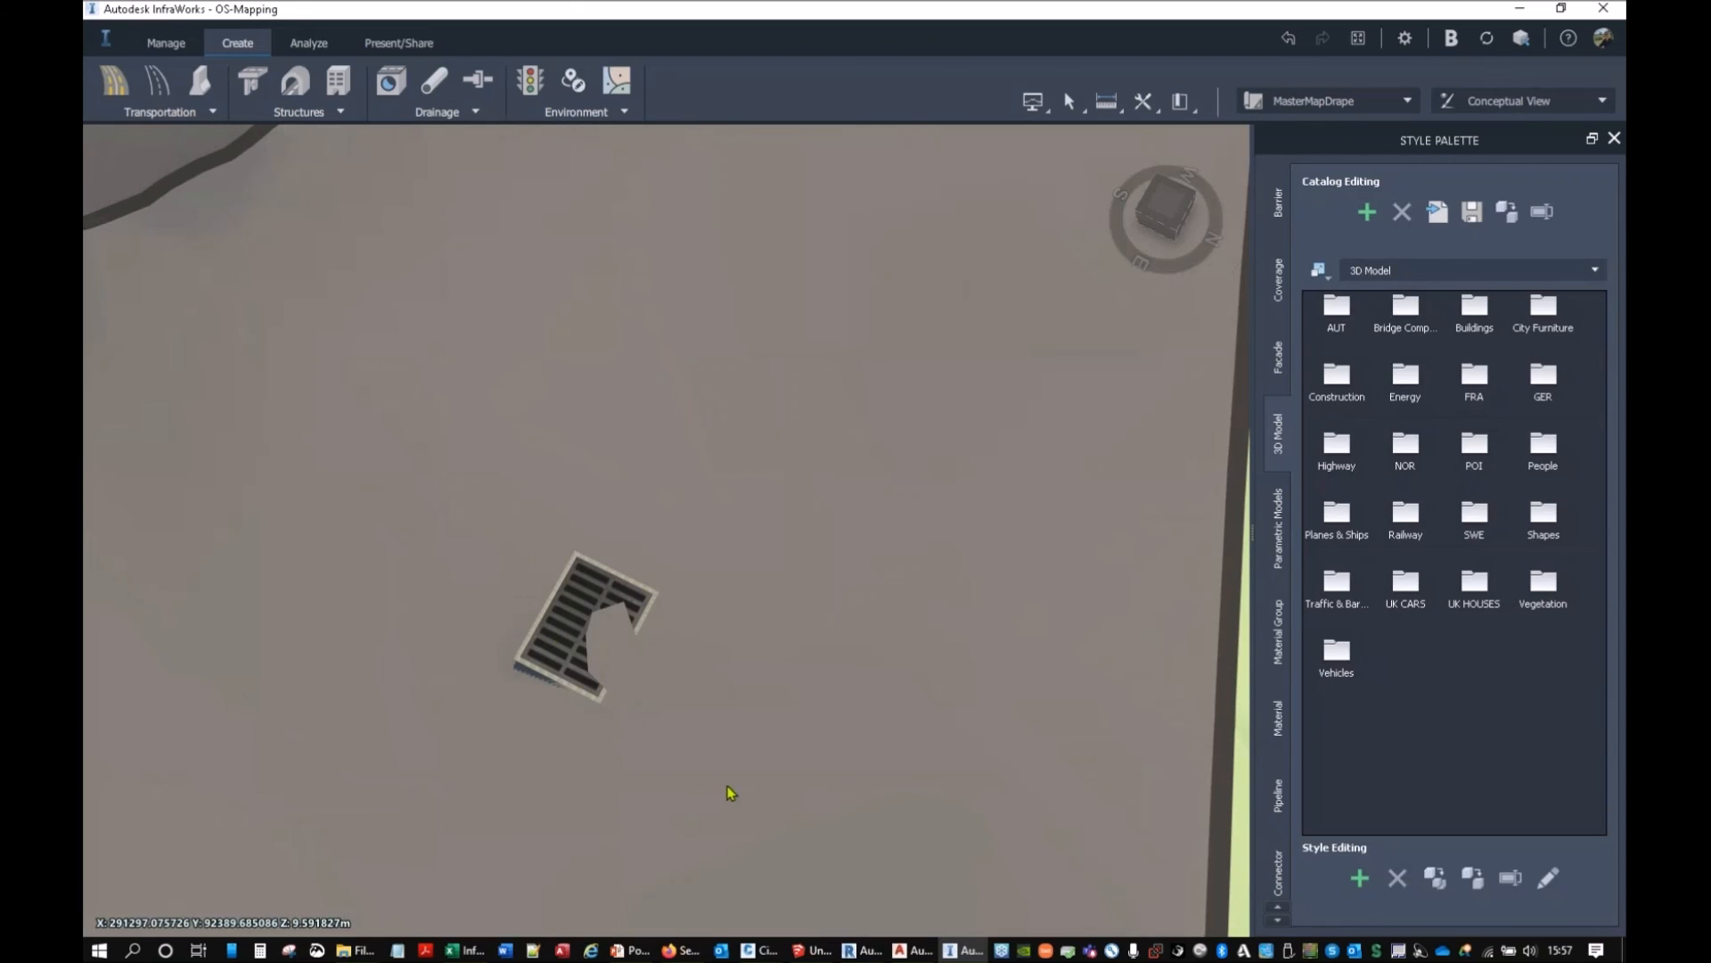
{"action": "left_click", "coordinate": [642, 662]}
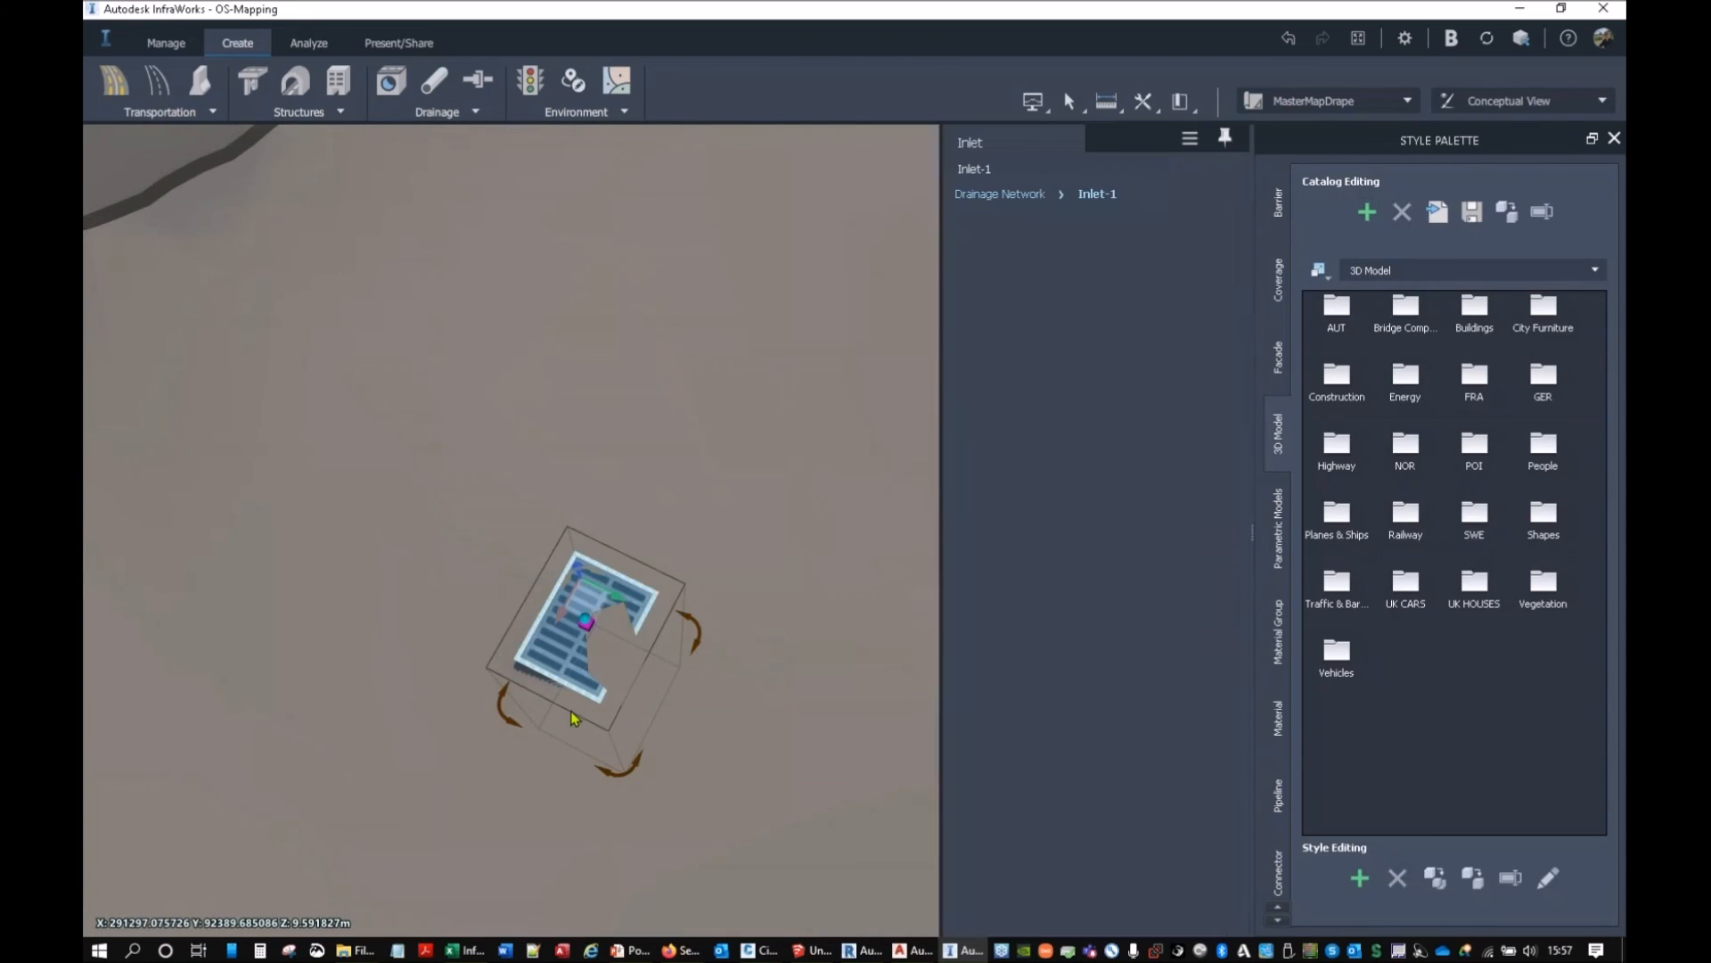
{"action": "left_click_drag", "start_coordinate": [573, 713], "coordinate": [777, 731]}
{"action": "left_click_drag", "start_coordinate": [559, 758], "coordinate": [619, 703]}
{"action": "left_click", "coordinate": [736, 621]}
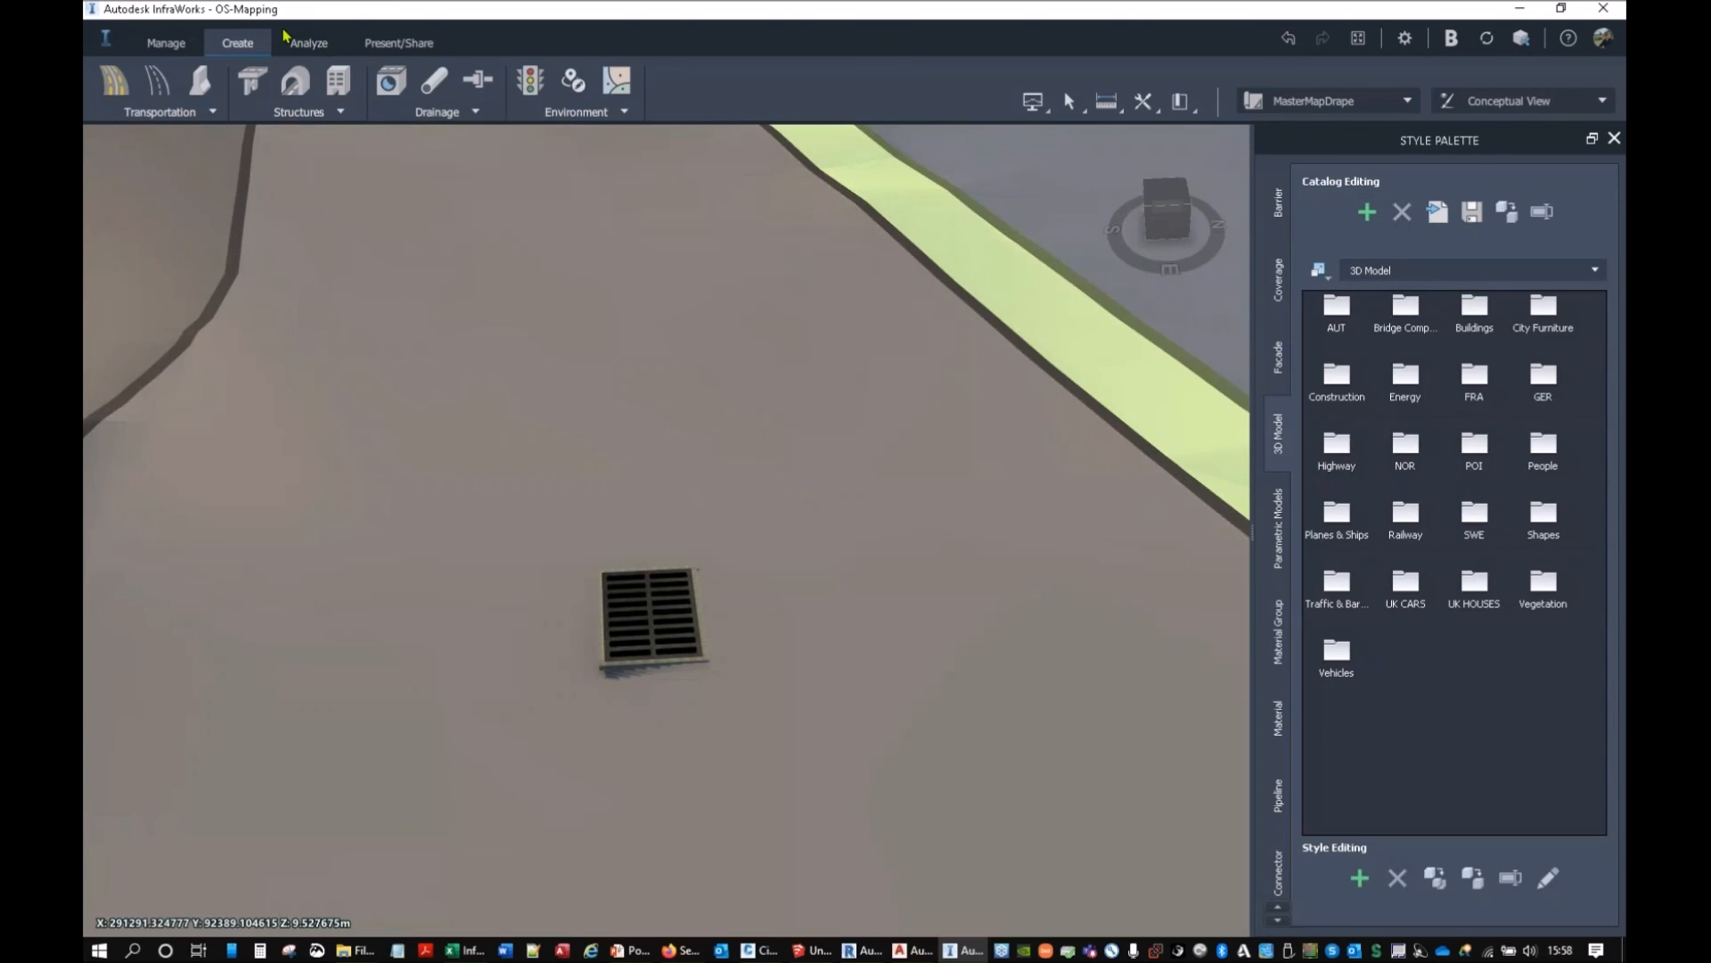
Launch the drainage parts editor and open Generic Drainage Catalog - Metric from the personal parts library.
{"action": "left_click", "coordinate": [166, 43]}
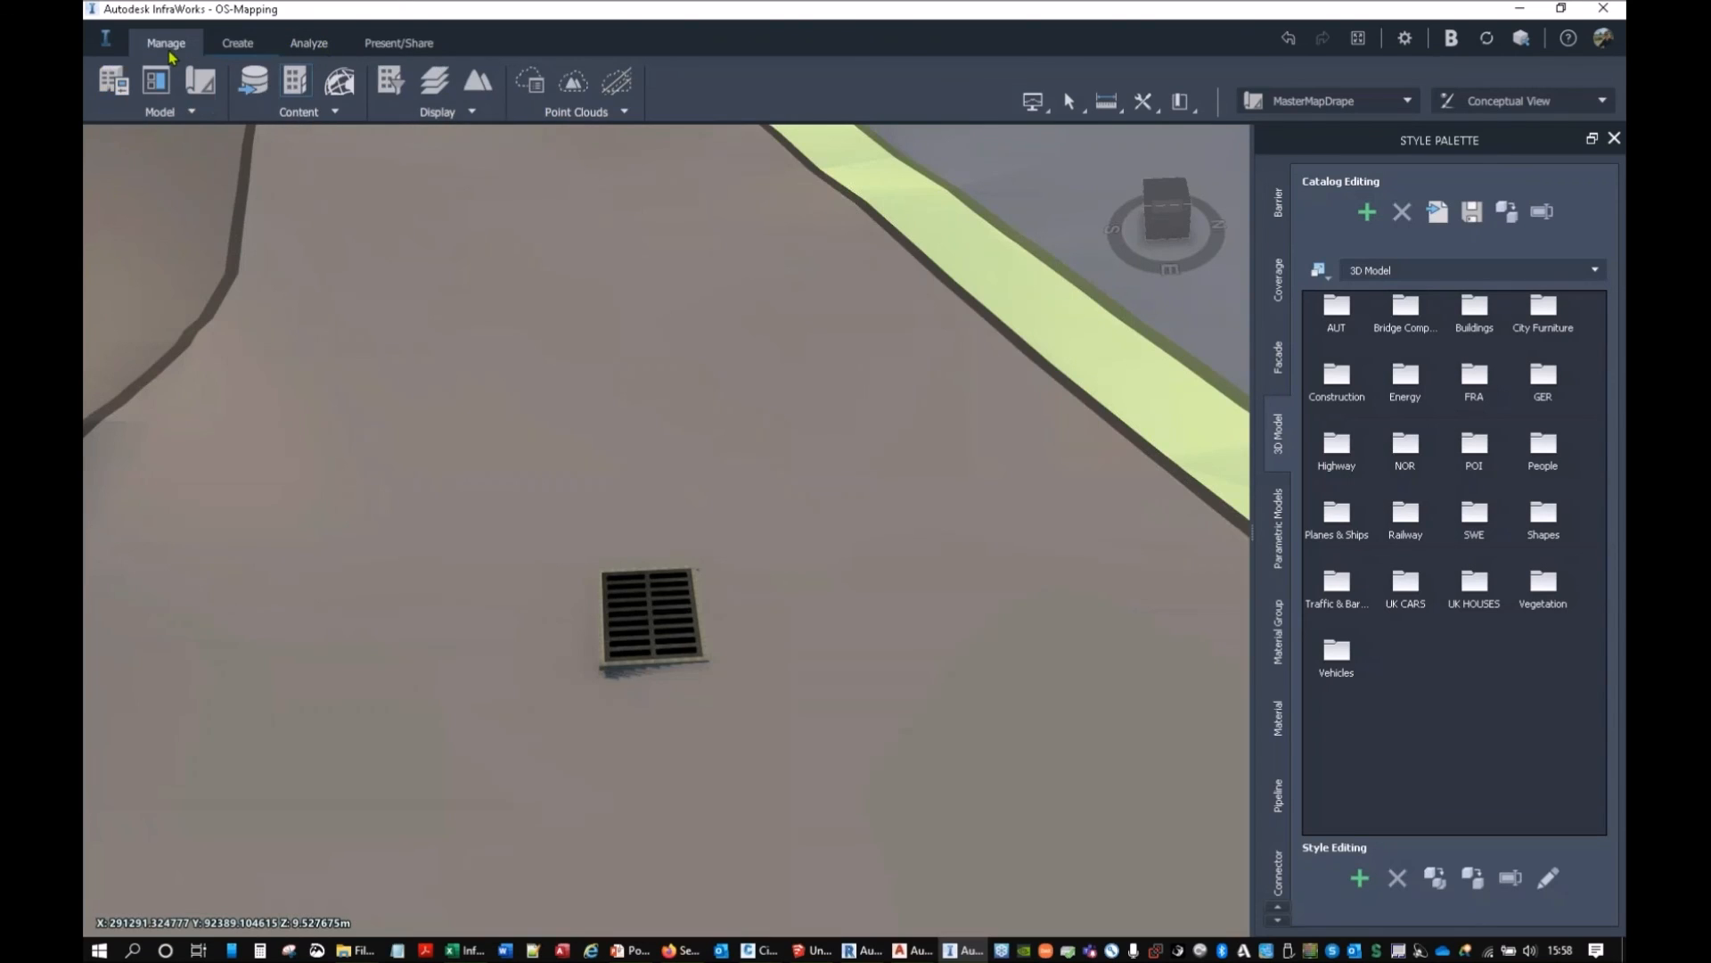
{"action": "left_click", "coordinate": [193, 114]}
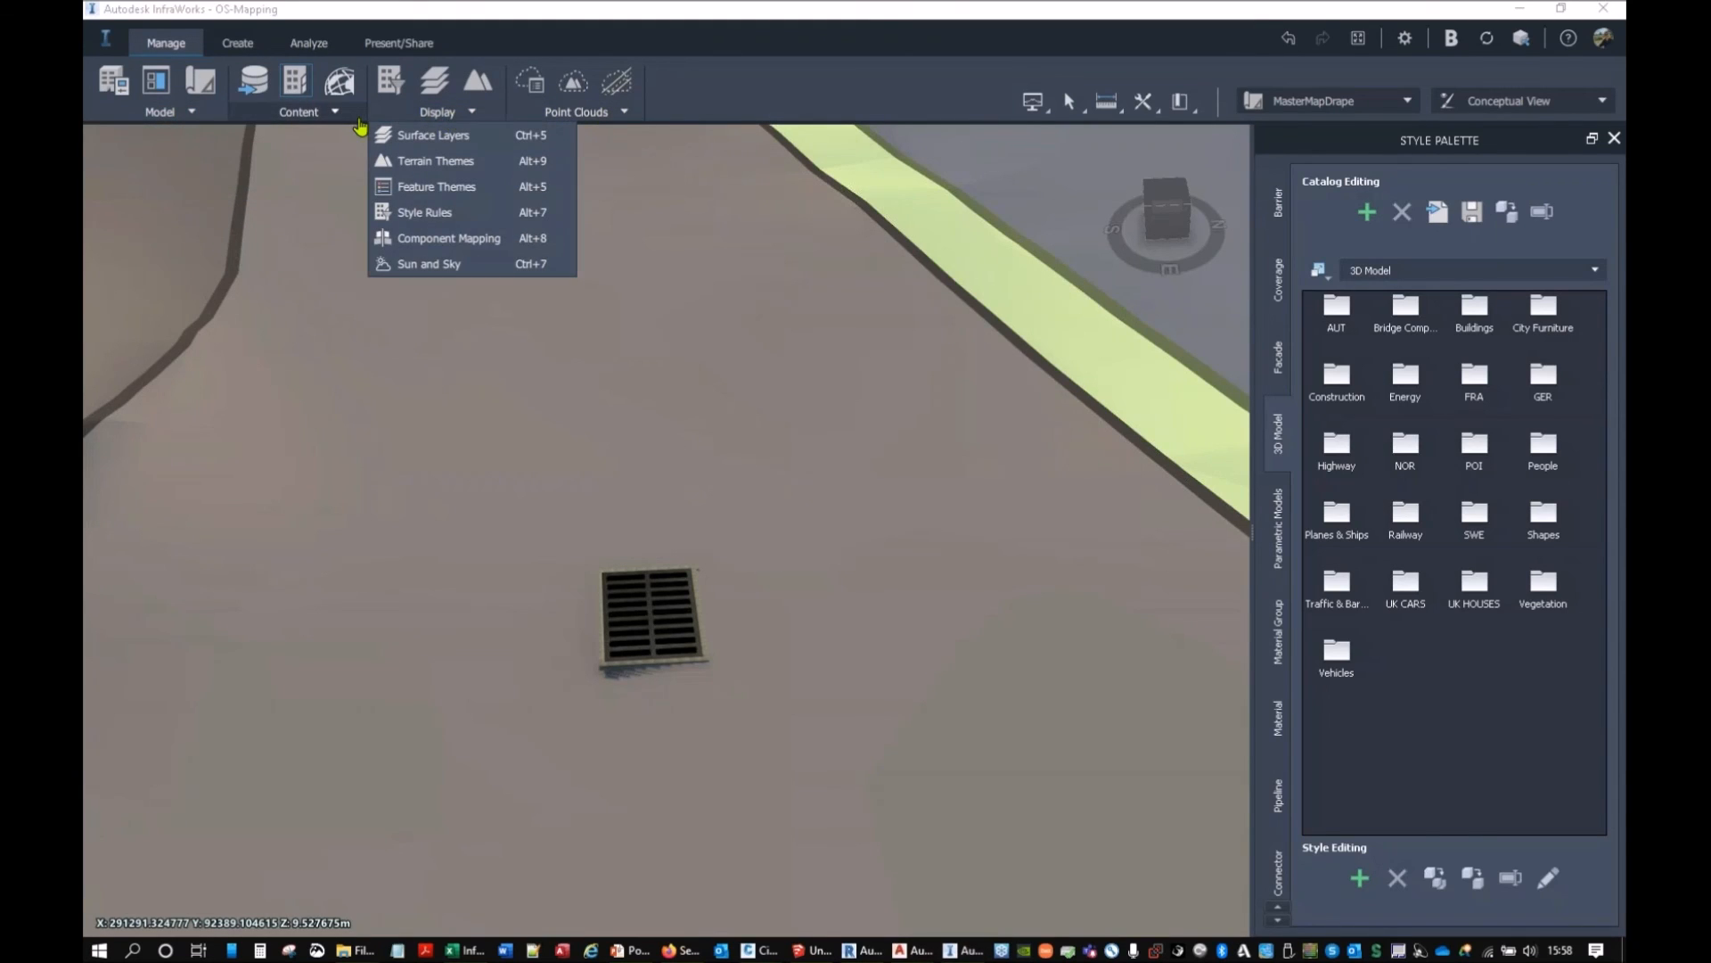
{"action": "mouse_move", "coordinate": [351, 120]}
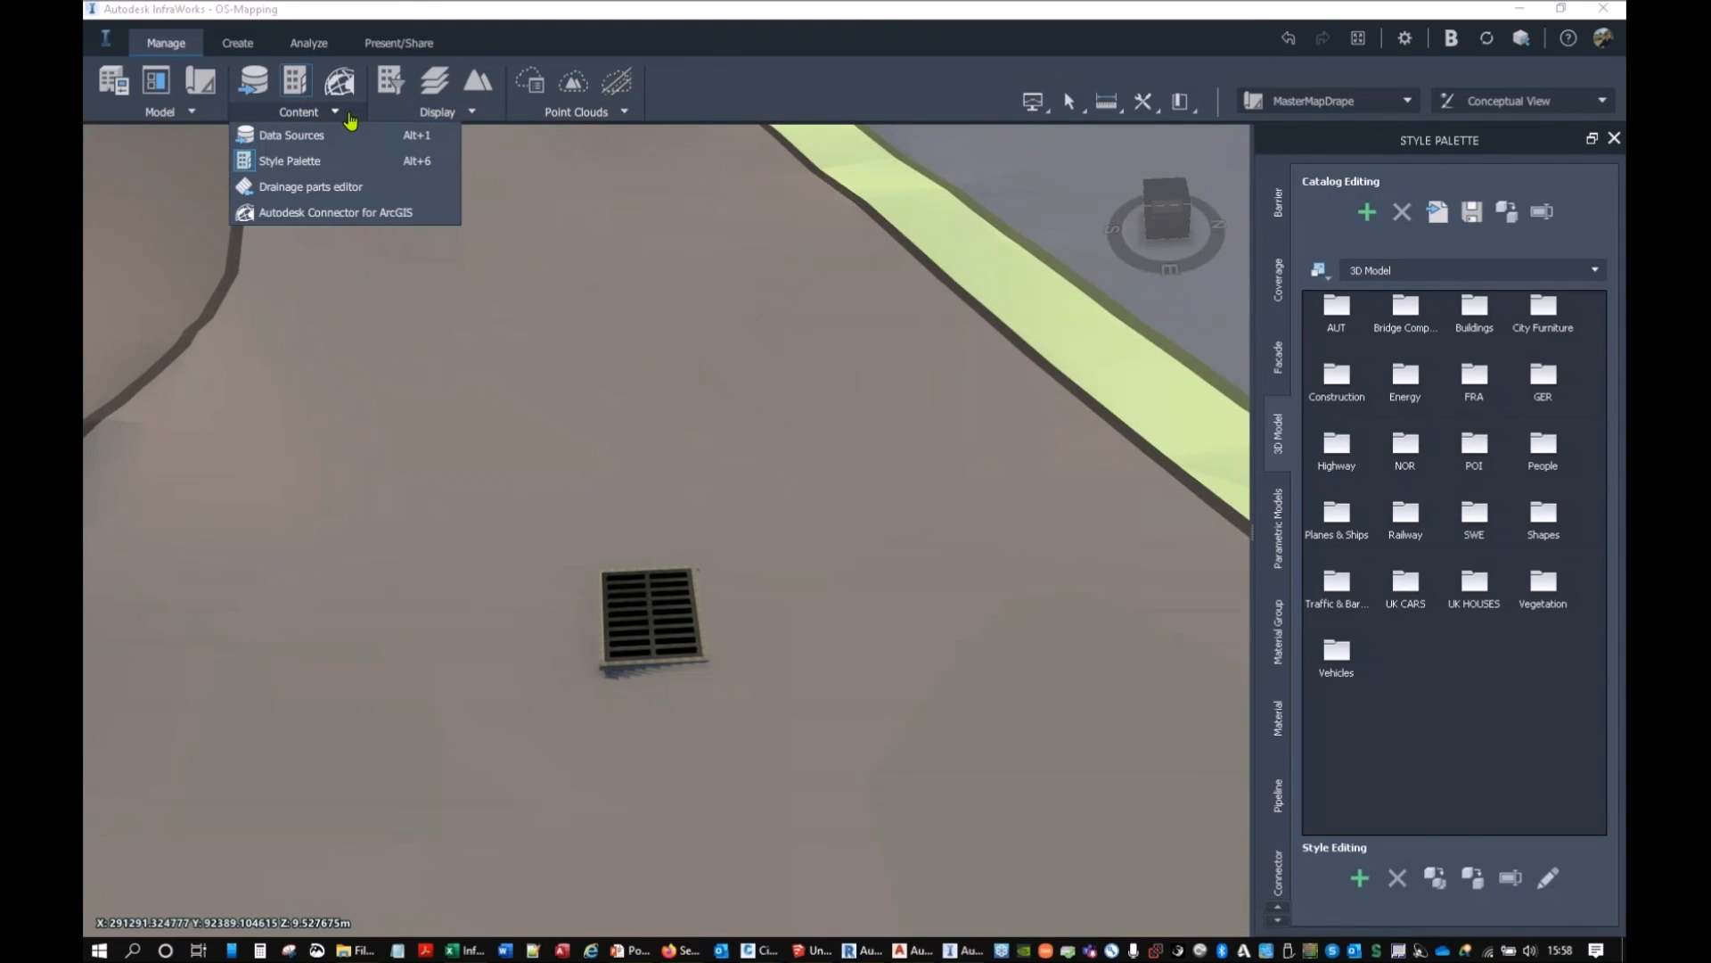
{"action": "left_click", "coordinate": [303, 186]}
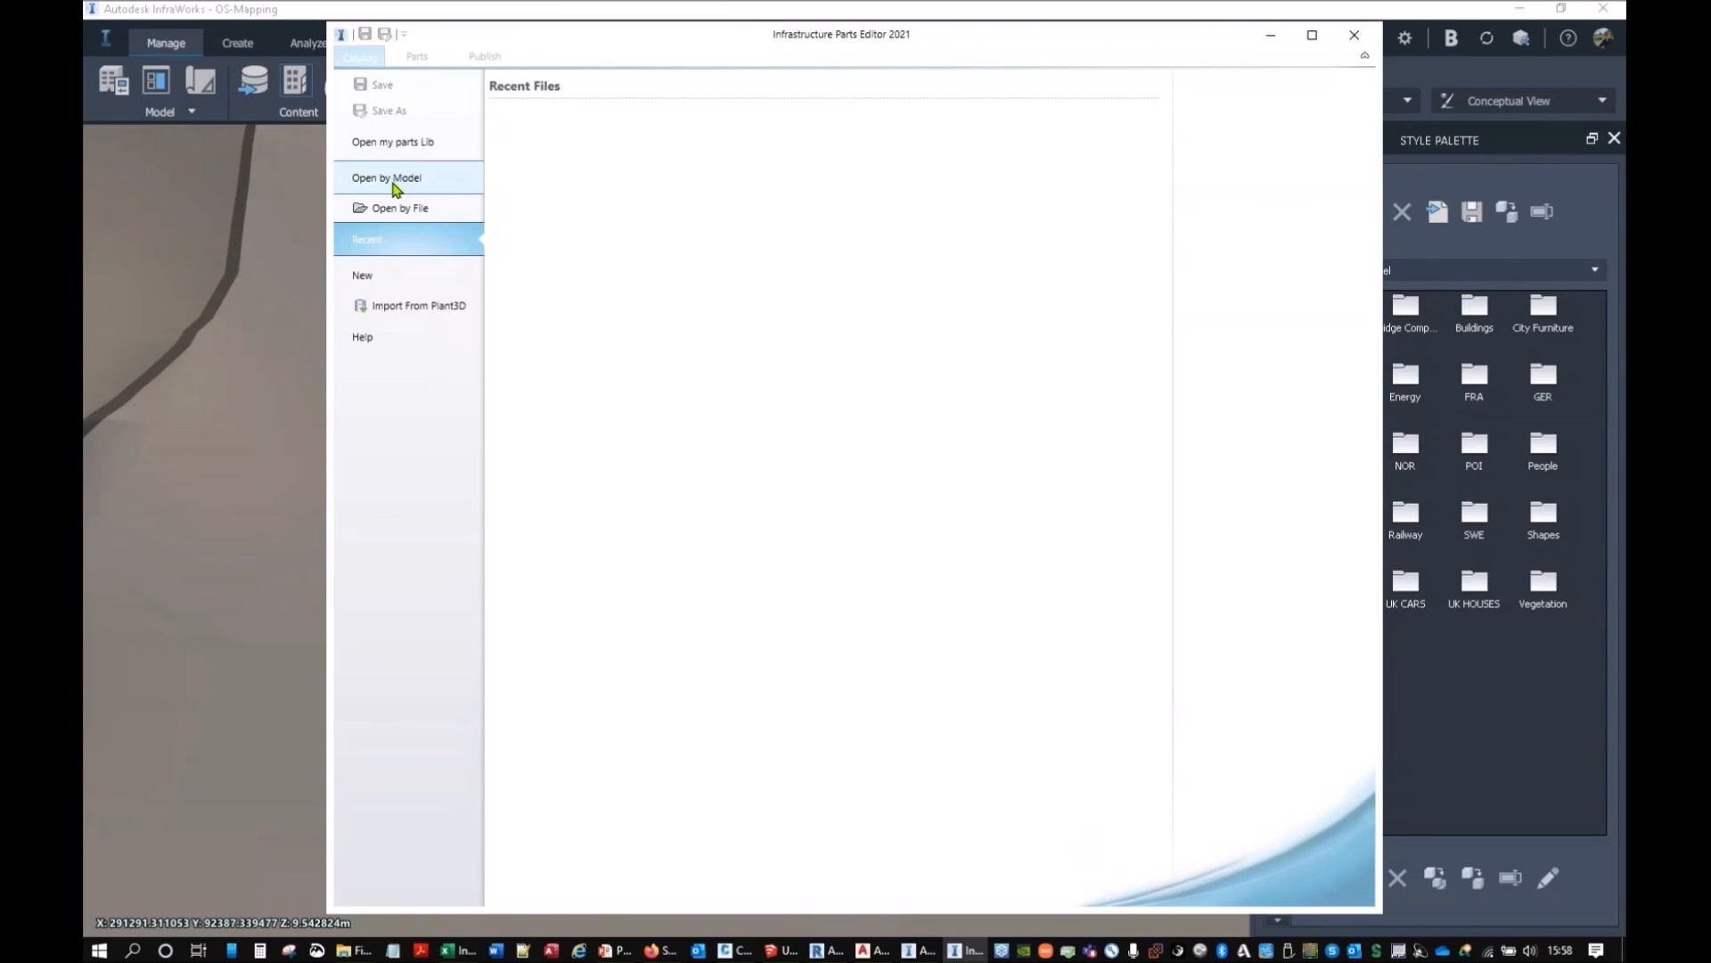
{"action": "left_click", "coordinate": [398, 149]}
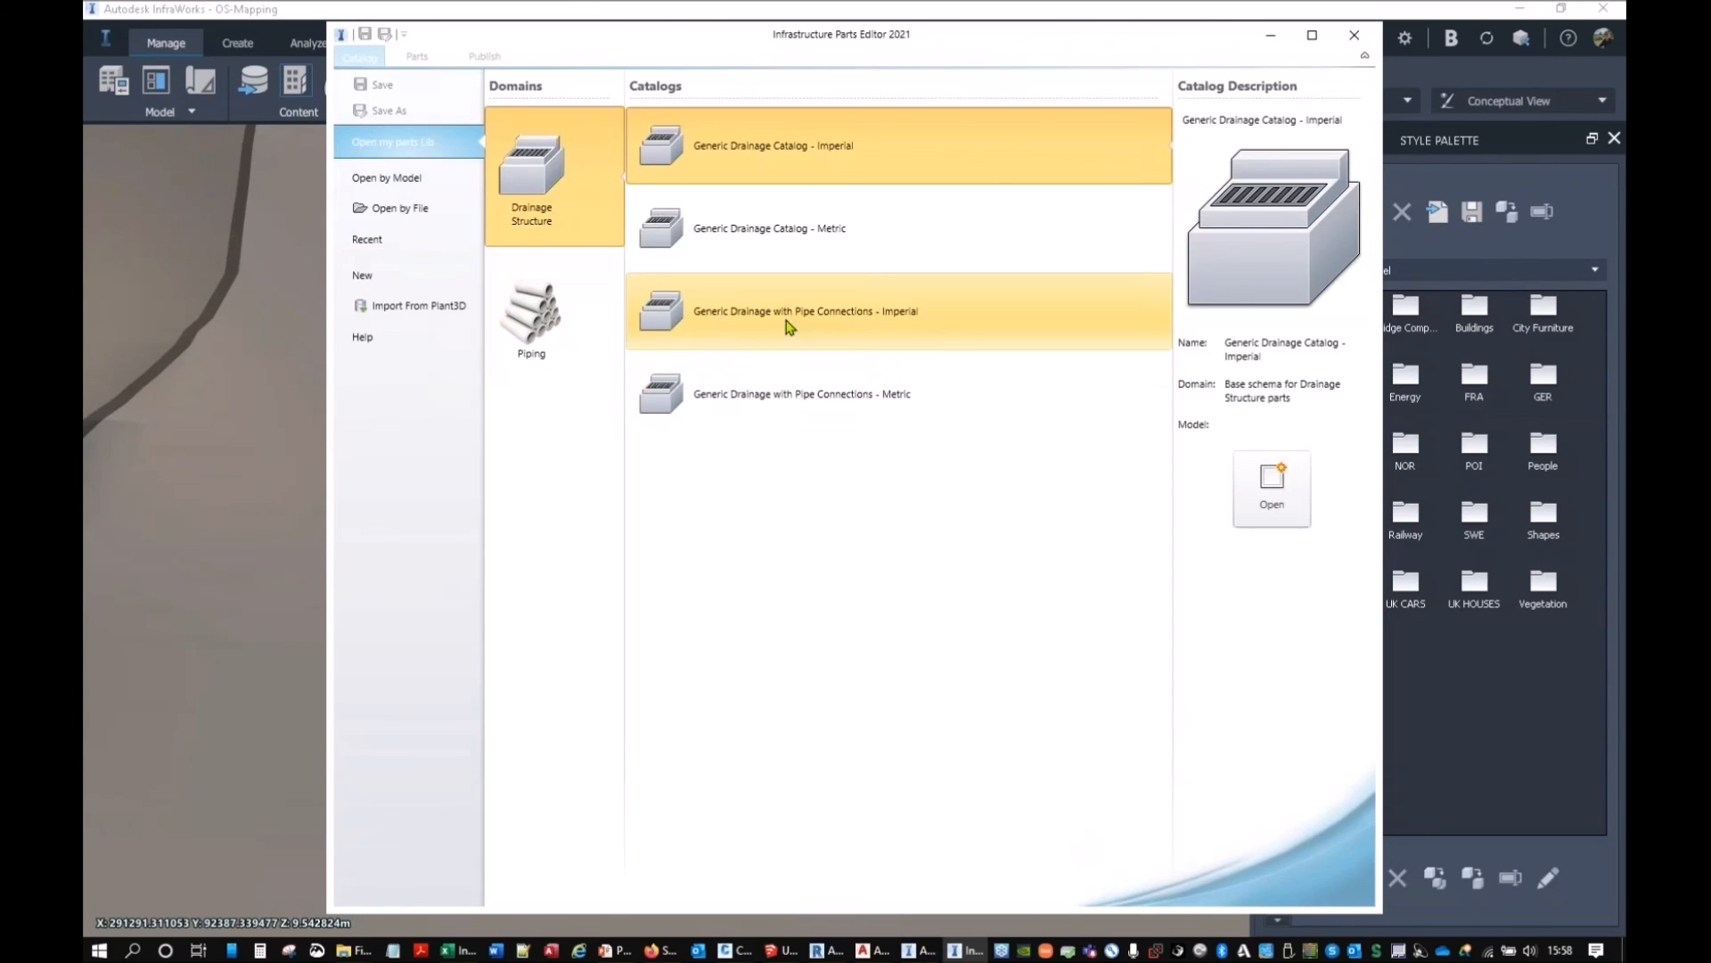
{"action": "left_click", "coordinate": [754, 254]}
{"action": "double_click", "coordinate": [754, 254]}
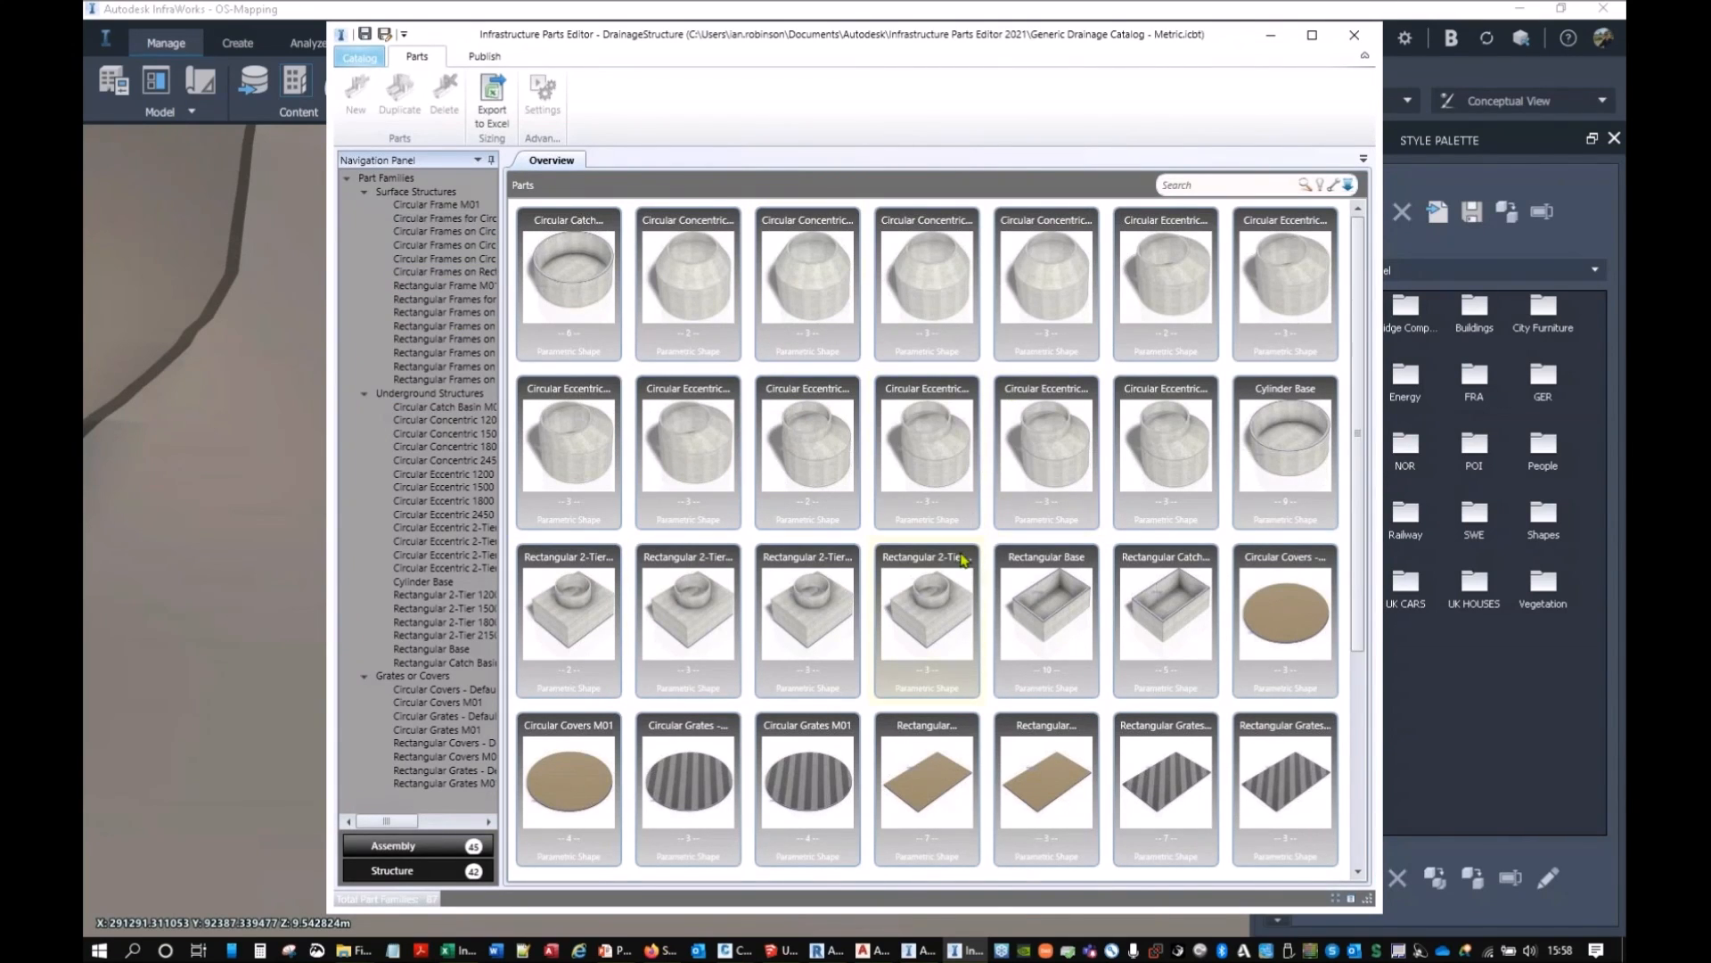
Look through the metric catalog's parts and its full set of inlet and access structure assemblies.
{"action": "left_click", "coordinate": [761, 364]}
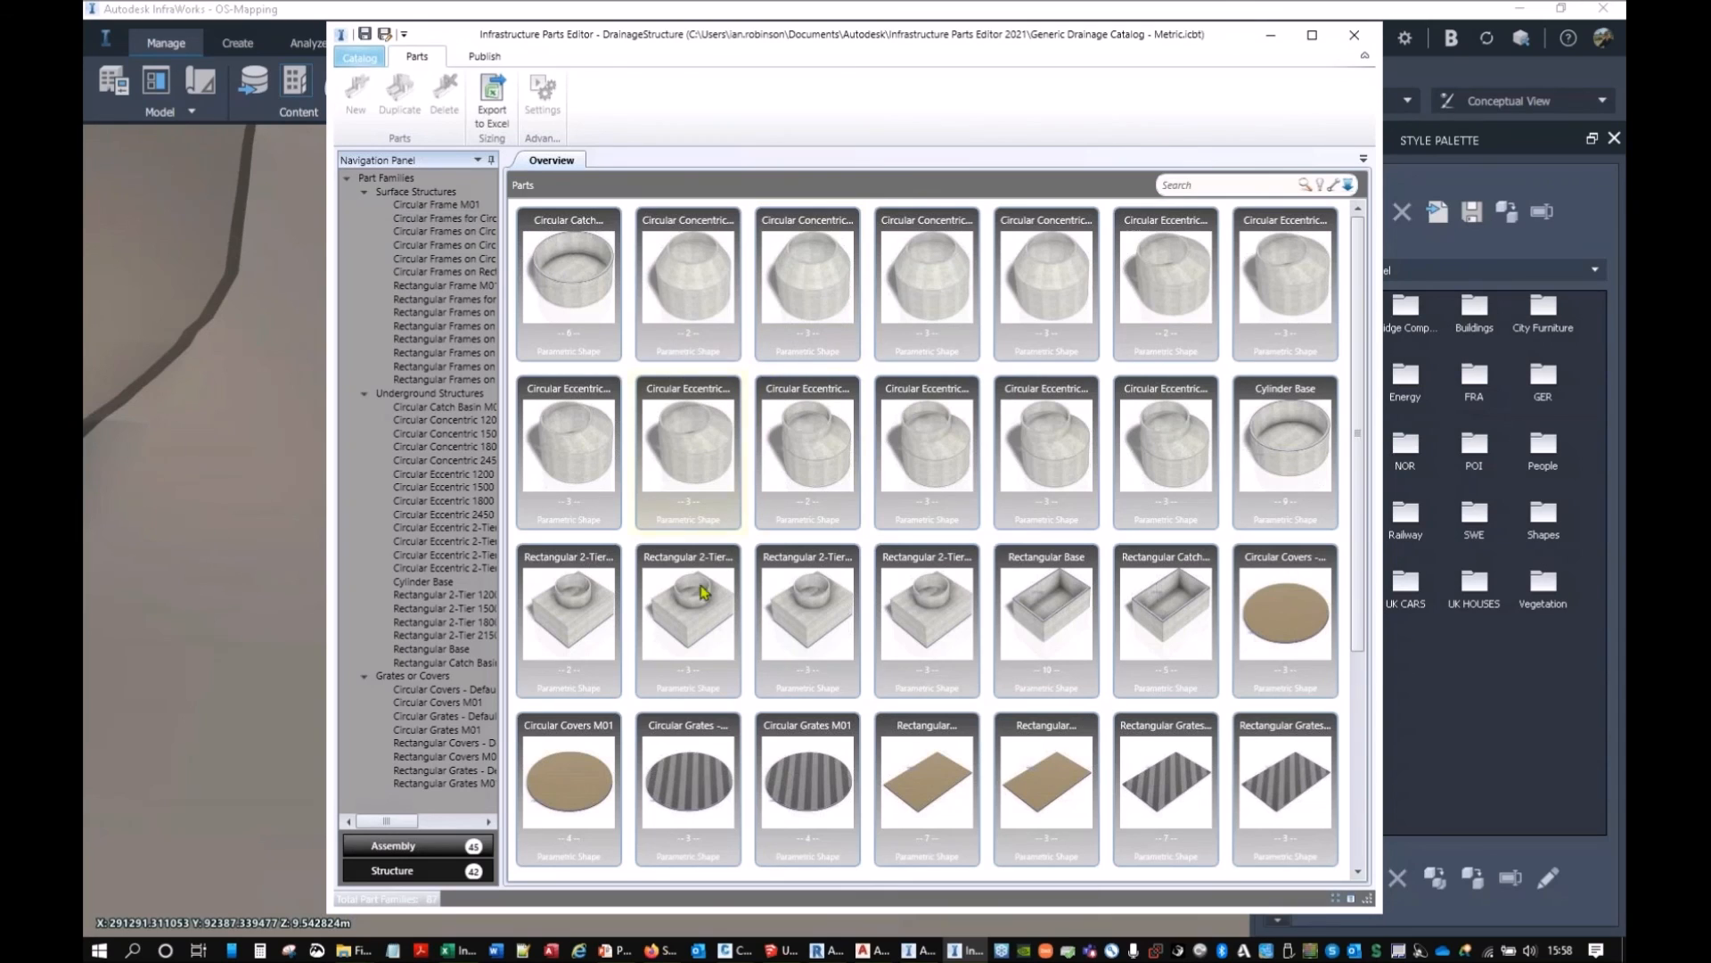
{"action": "left_click", "coordinate": [419, 850]}
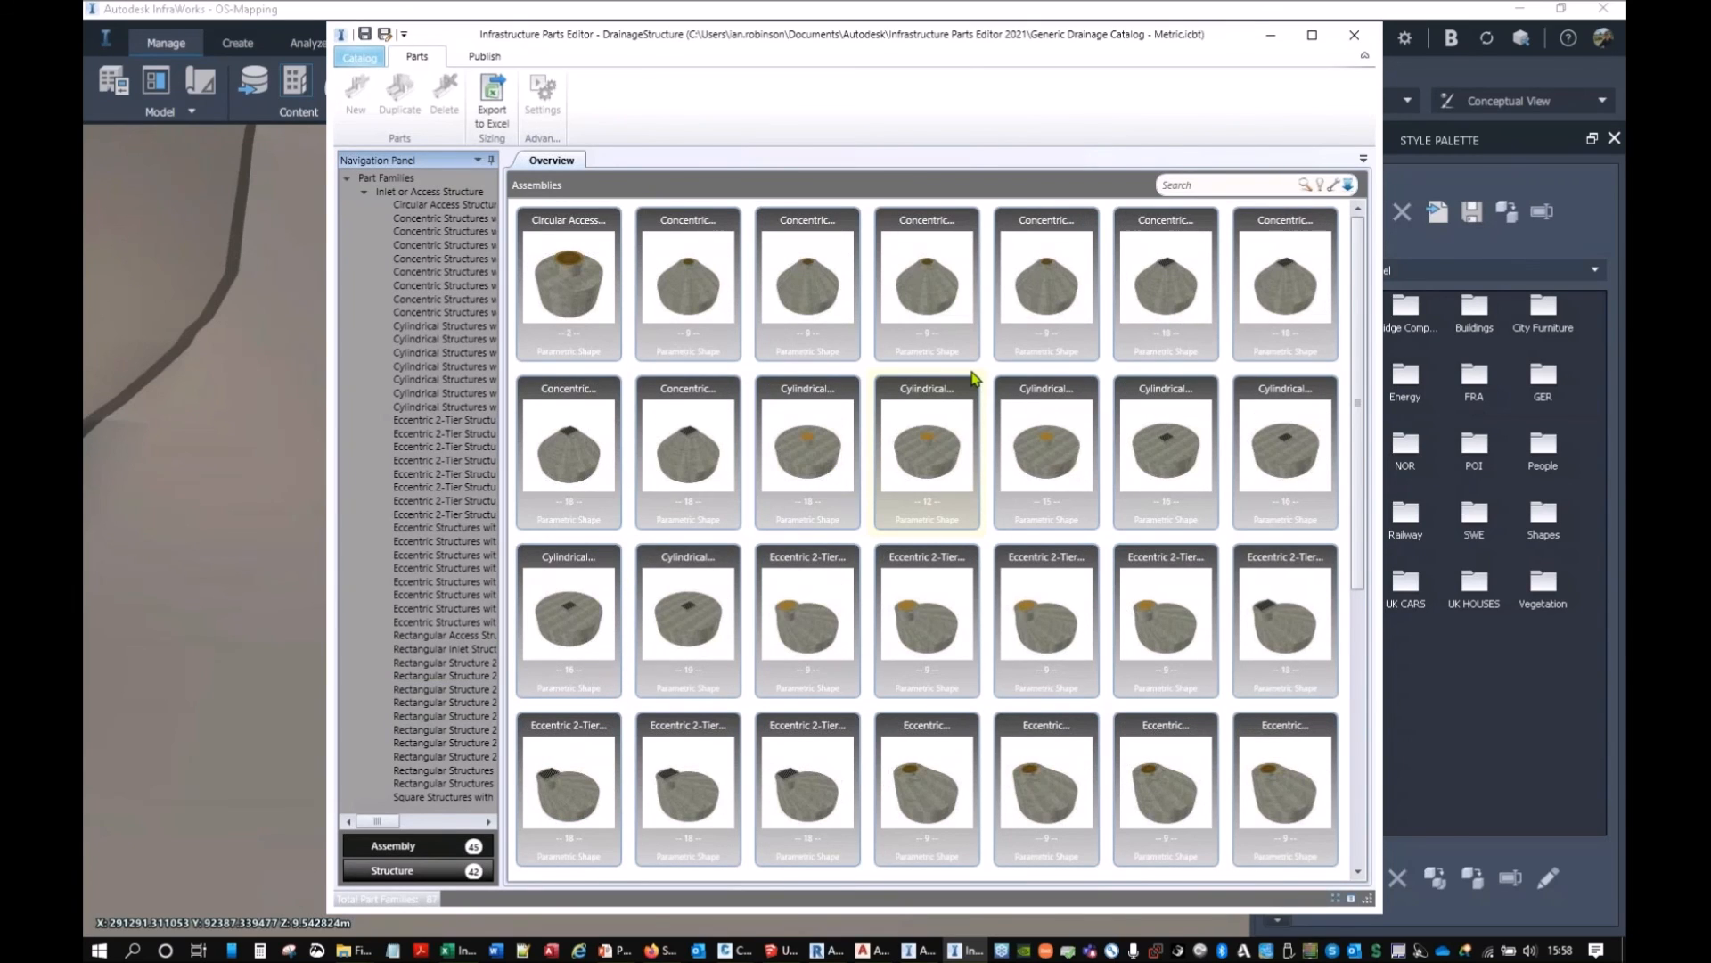
{"action": "left_click", "coordinate": [961, 620]}
{"action": "left_click", "coordinate": [978, 512]}
{"action": "left_click", "coordinate": [977, 570]}
{"action": "scroll", "coordinate": [1034, 681], "scroll_direction": "down", "scroll_amount": 5}
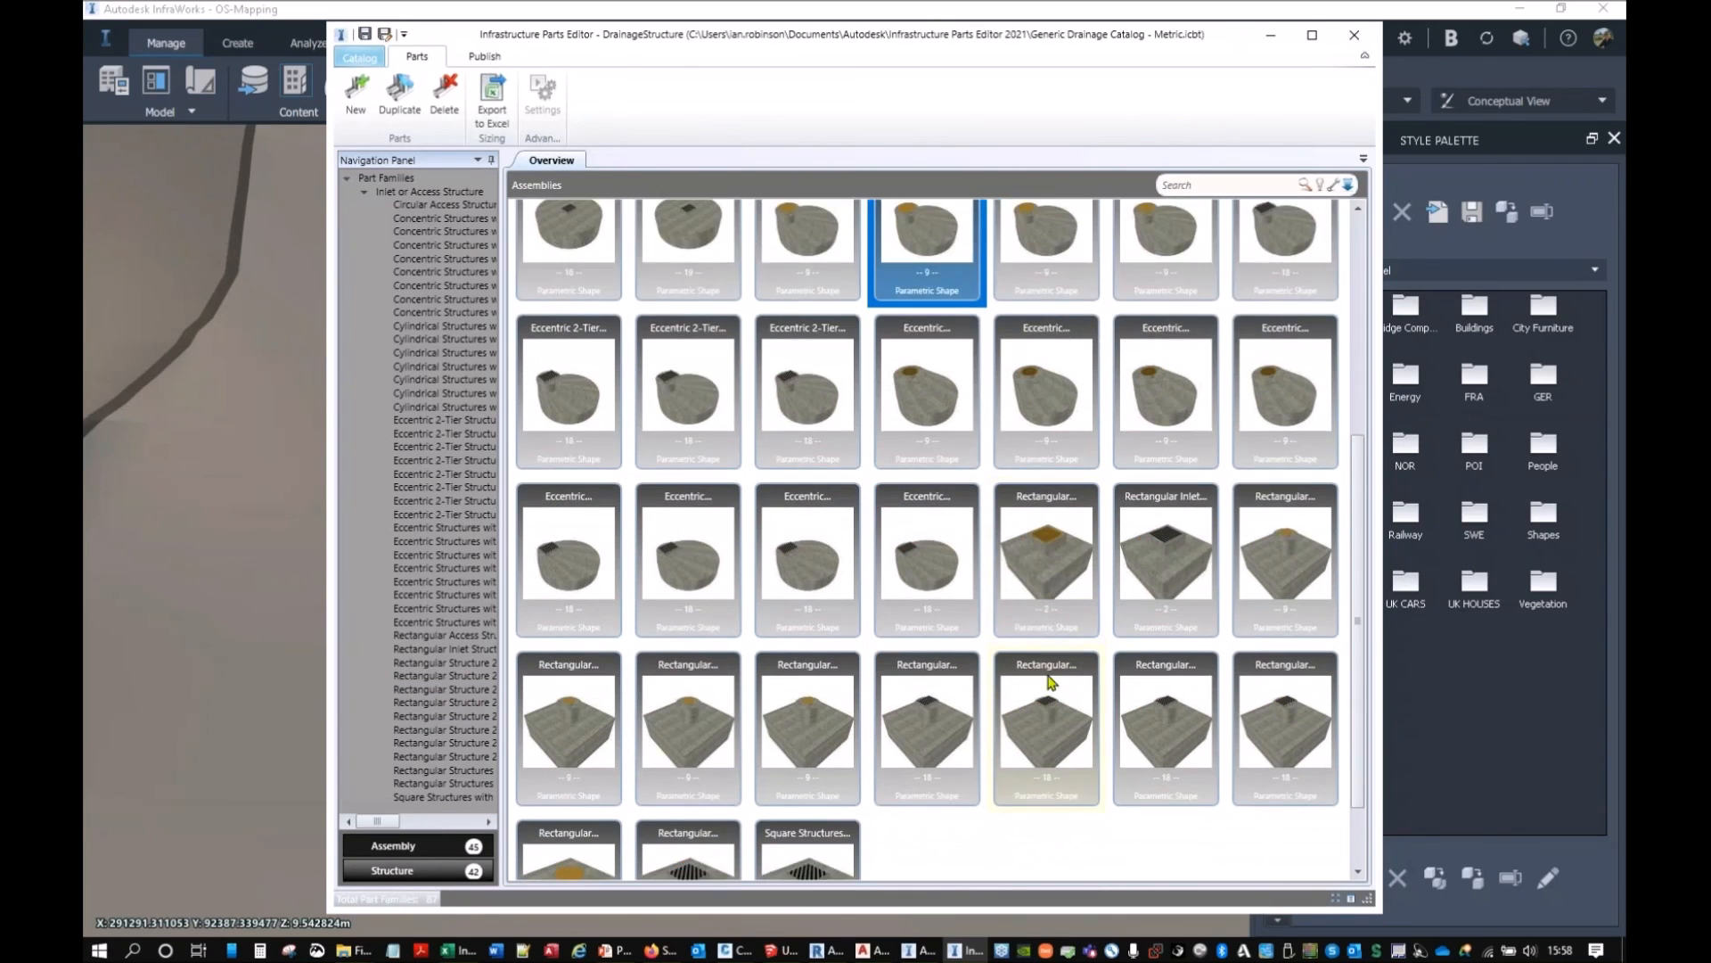
{"action": "scroll", "coordinate": [1049, 680], "scroll_direction": "down", "scroll_amount": 1}
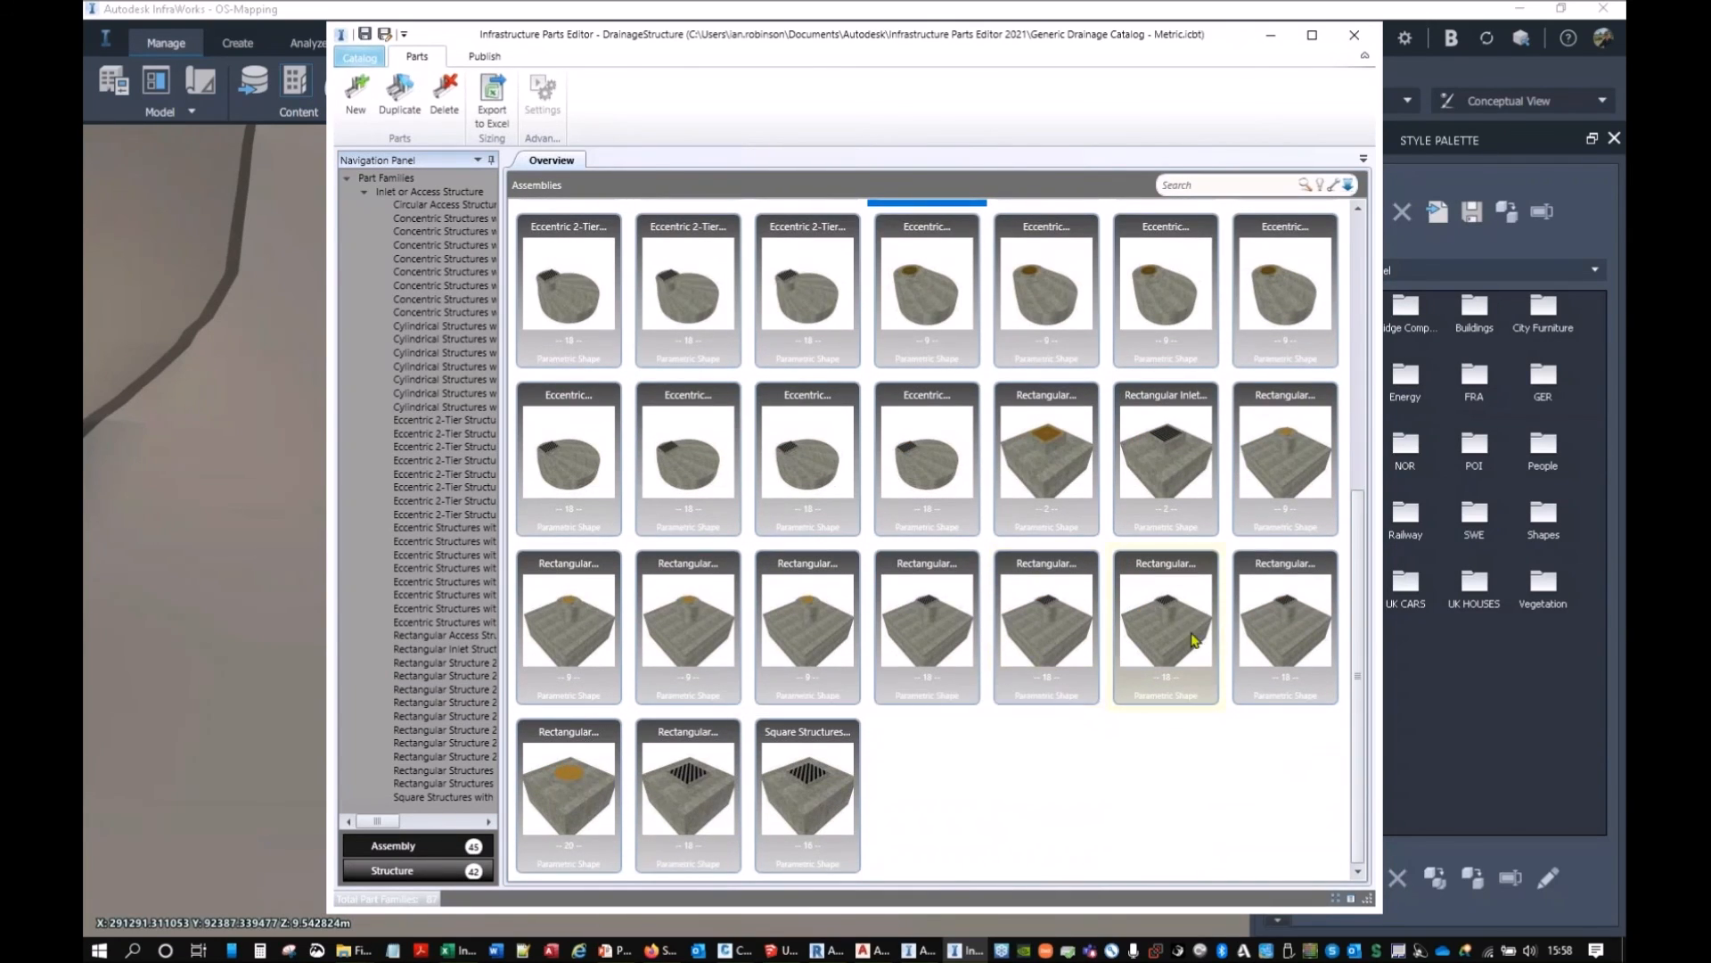
Open the Square Structures with Slab Top Rectangular Frames M02 assembly and review its components, detailed properties, size table and base part.
{"action": "left_click", "coordinate": [805, 789]}
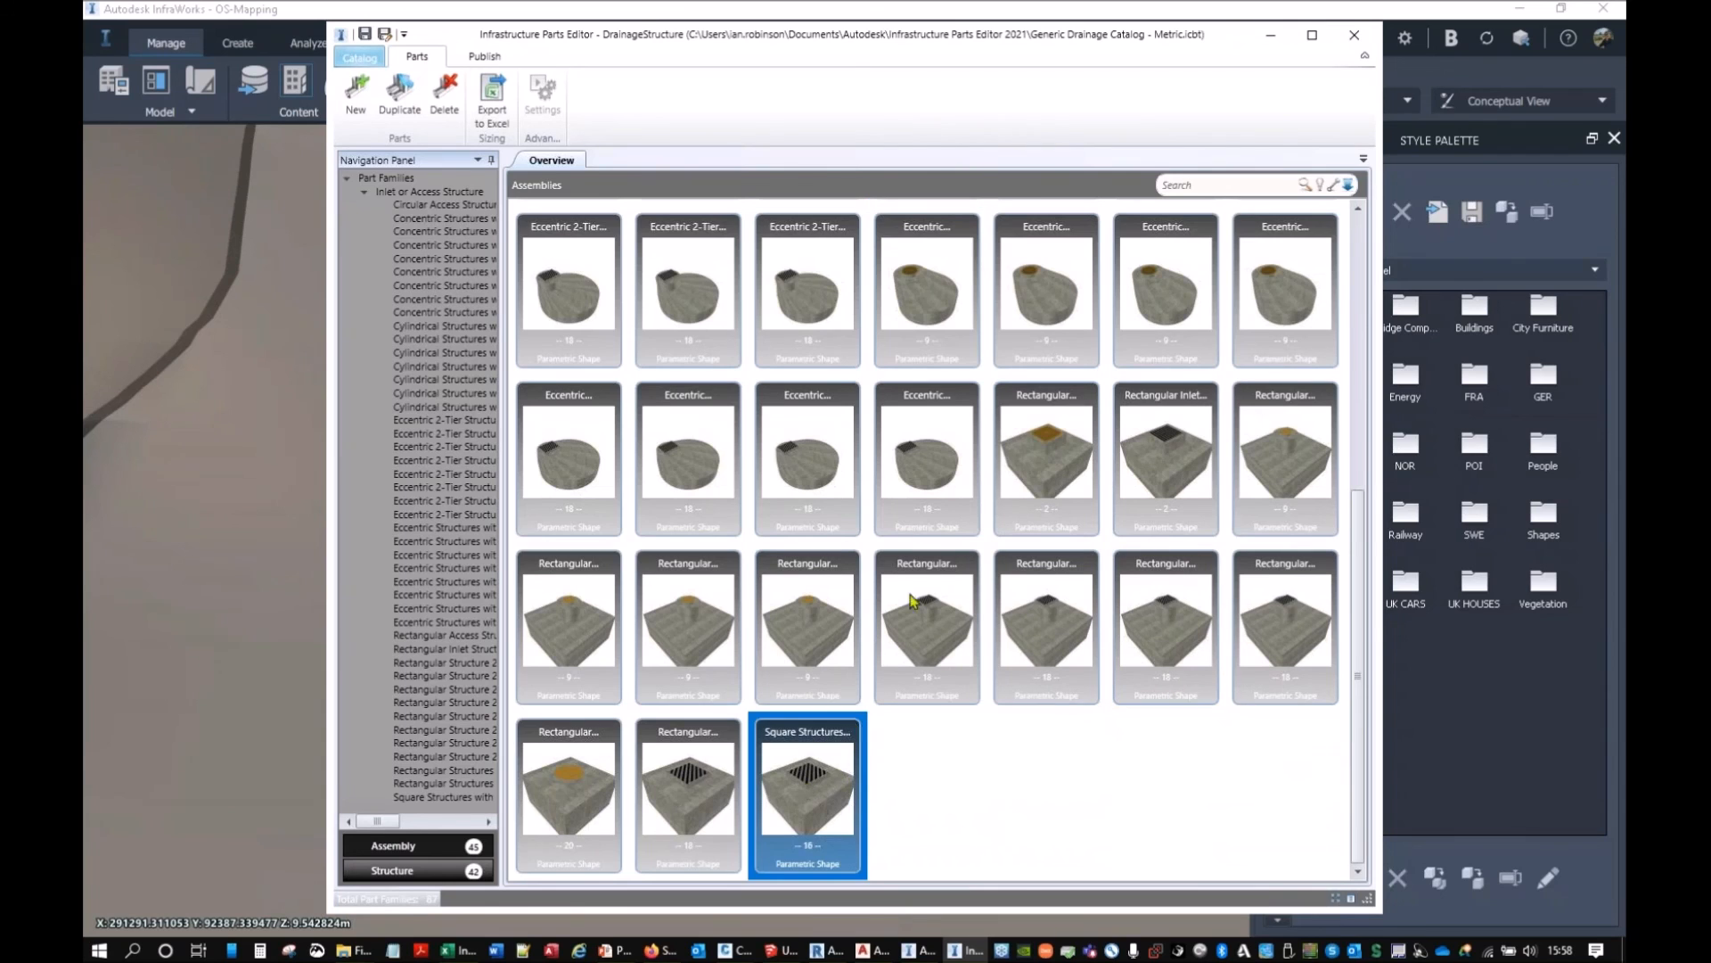
{"action": "double_click", "coordinate": [805, 789]}
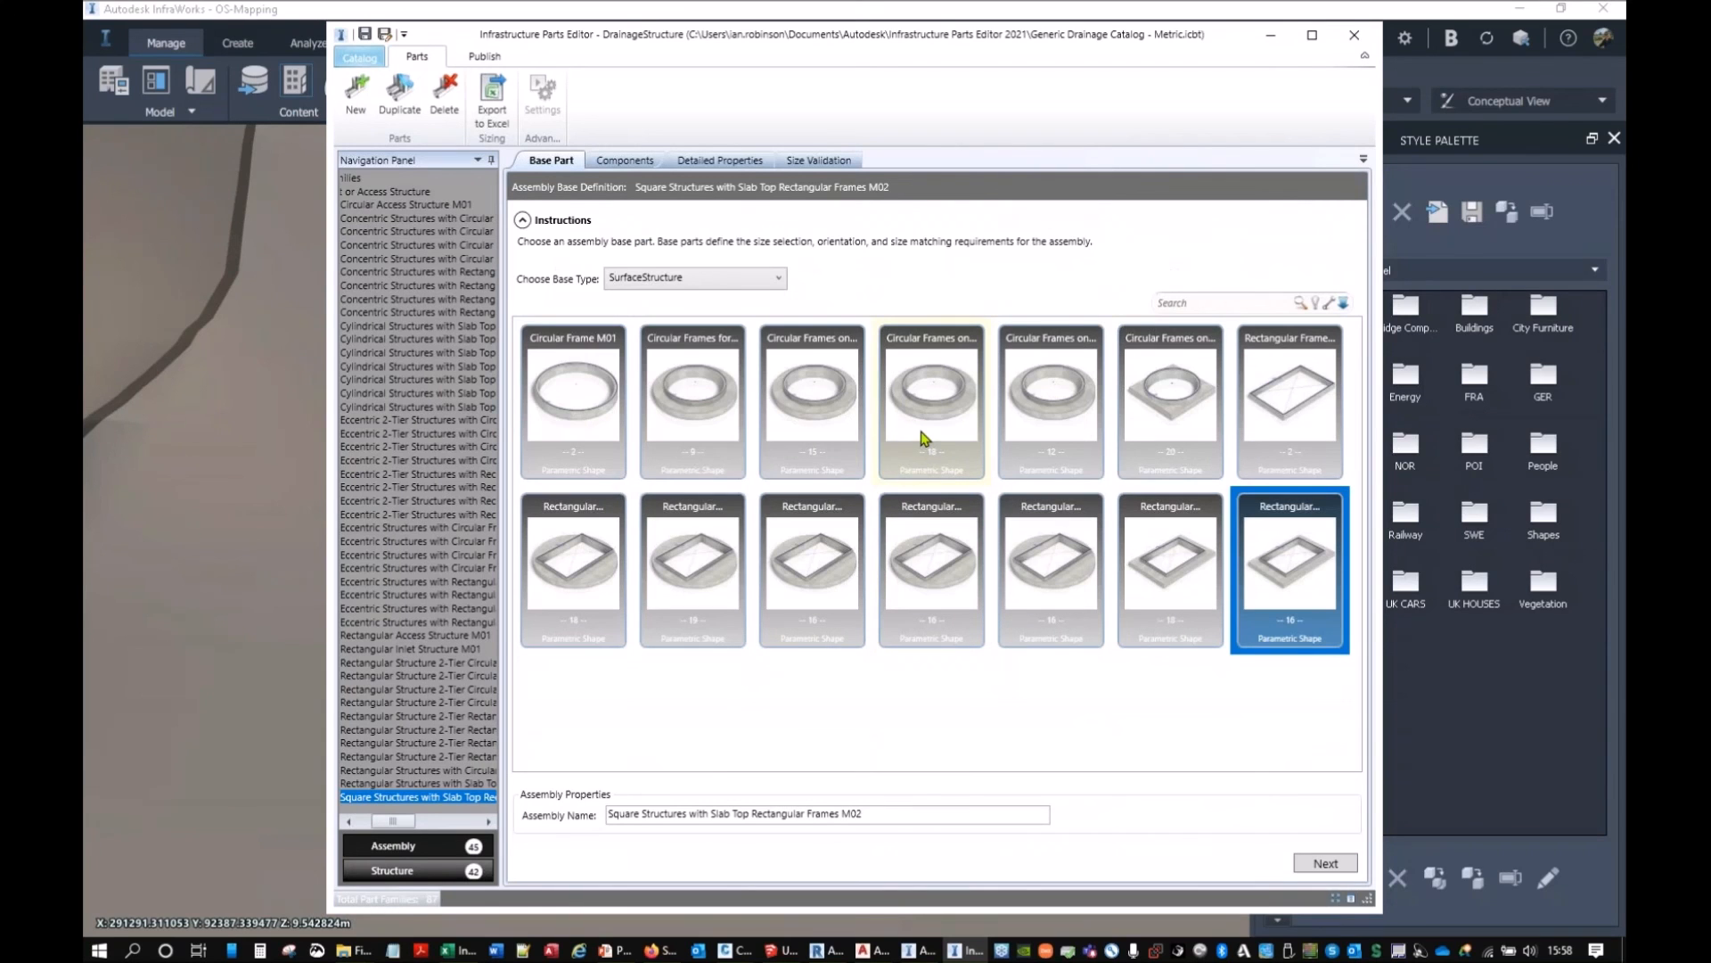
{"action": "left_click", "coordinate": [624, 160]}
{"action": "left_click", "coordinate": [802, 163]}
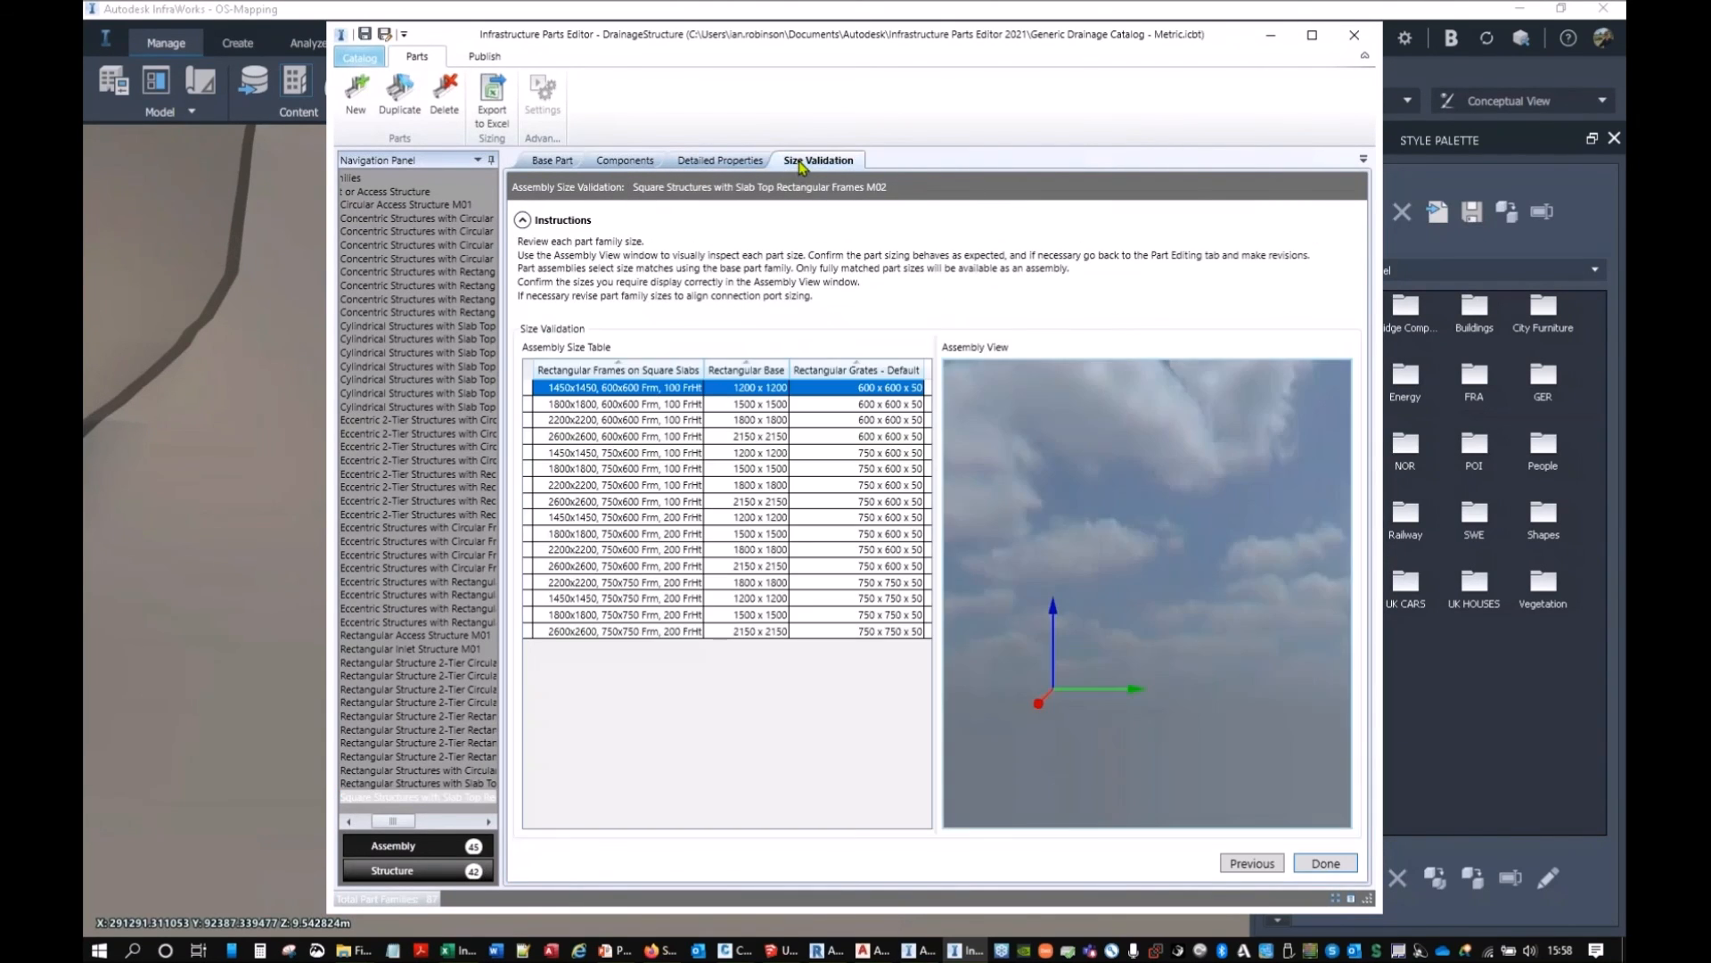
{"action": "left_click", "coordinate": [721, 161]}
{"action": "left_click", "coordinate": [649, 164]}
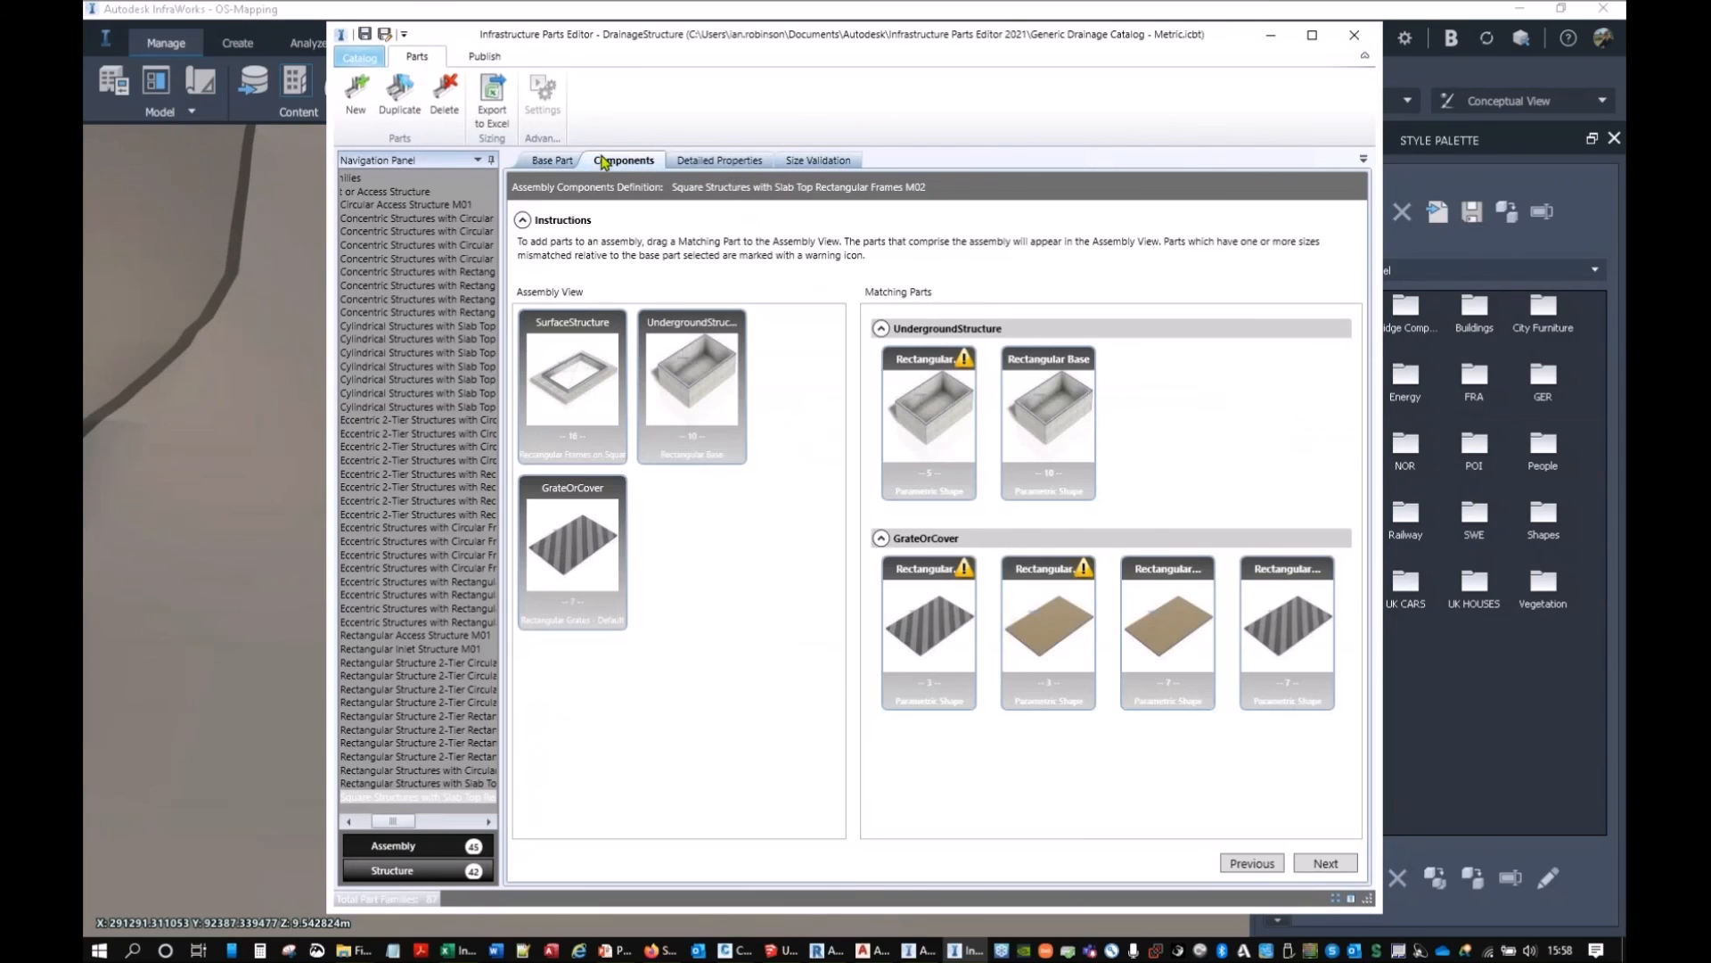
{"action": "left_click", "coordinate": [550, 162]}
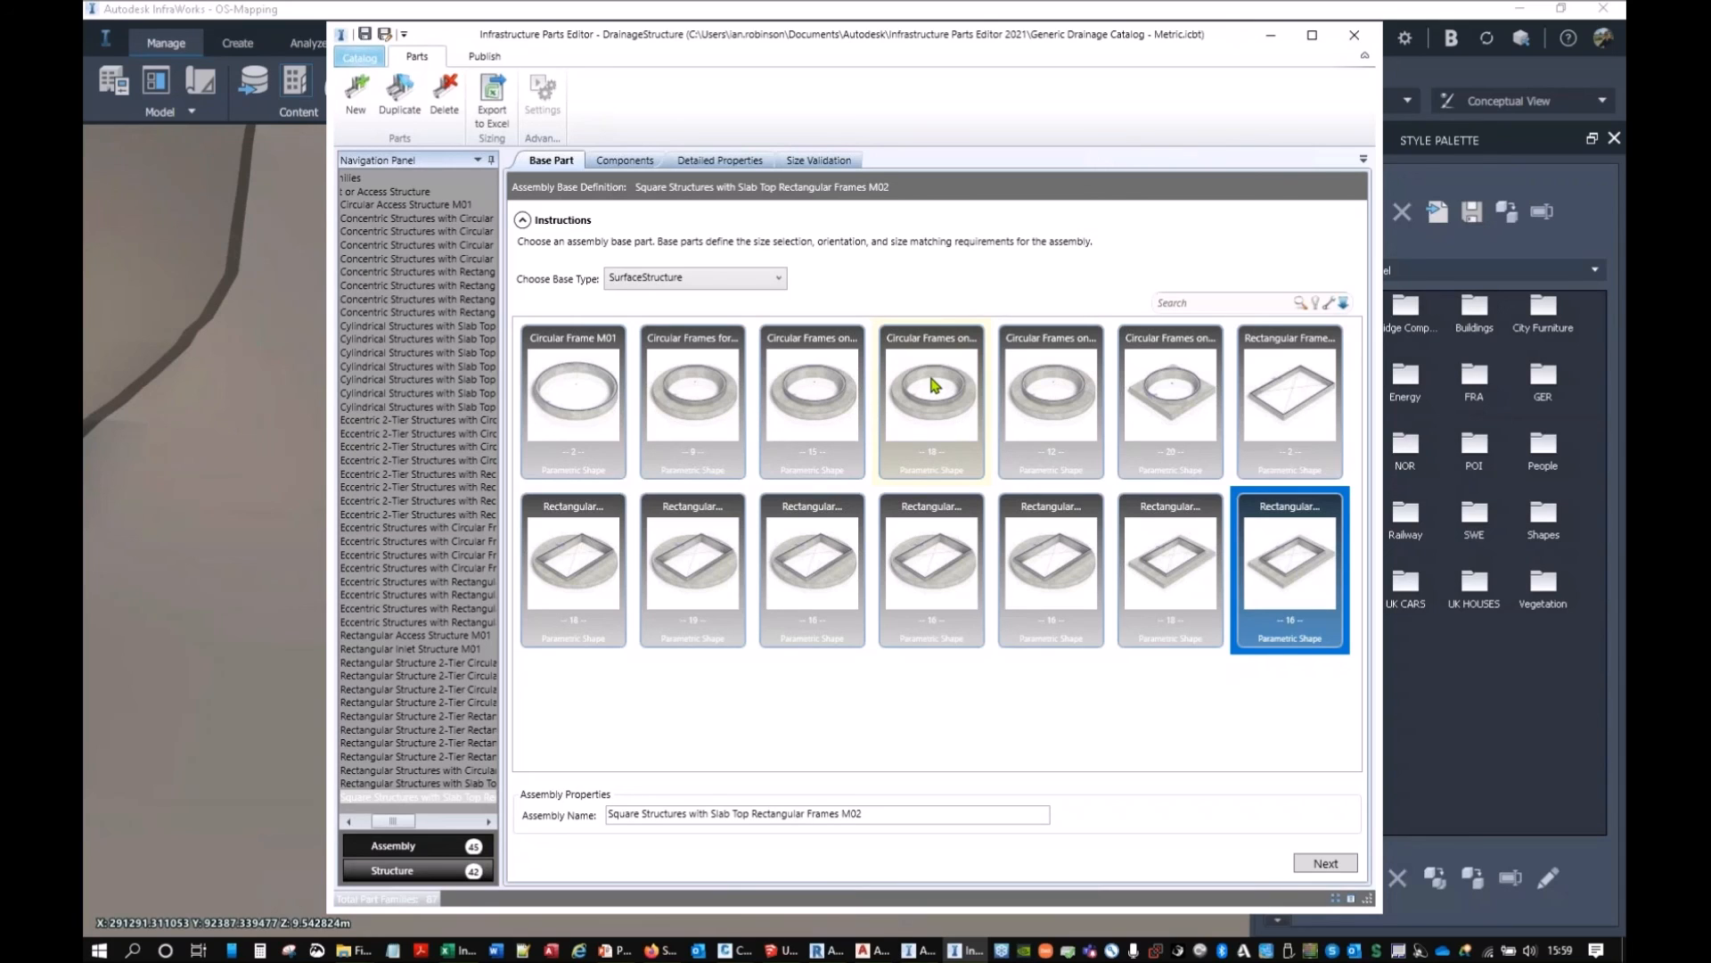
{"action": "mouse_move", "coordinate": [927, 952]}
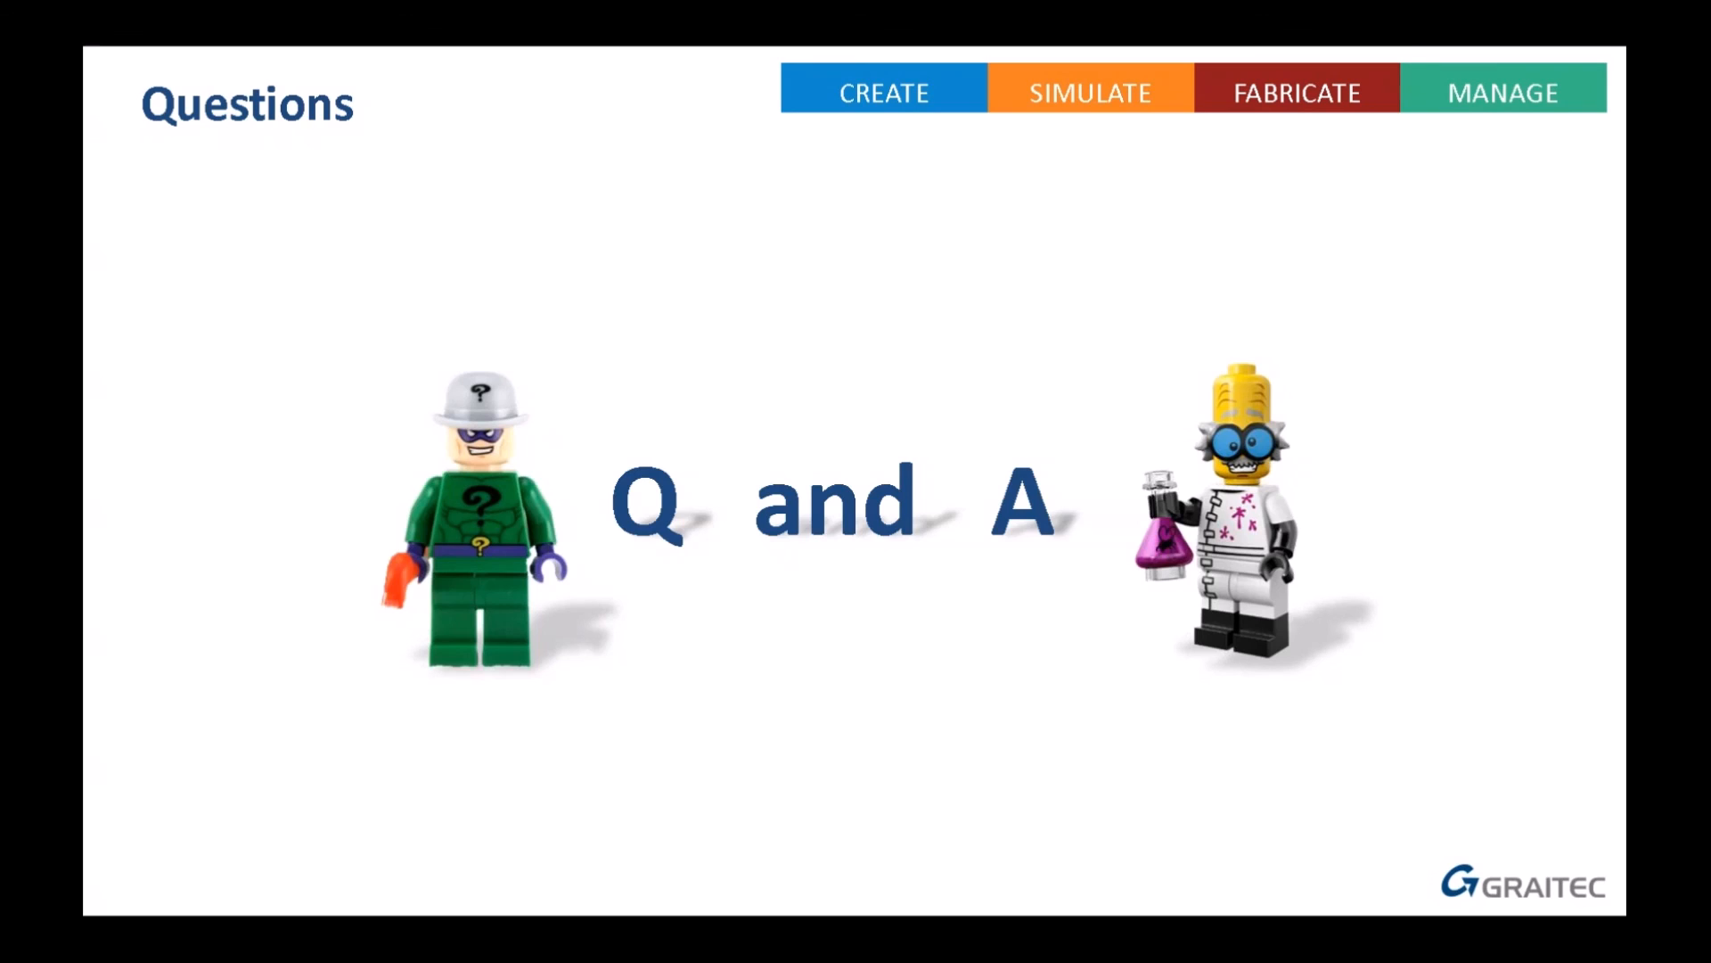
{"action": "key", "text": "Right"}
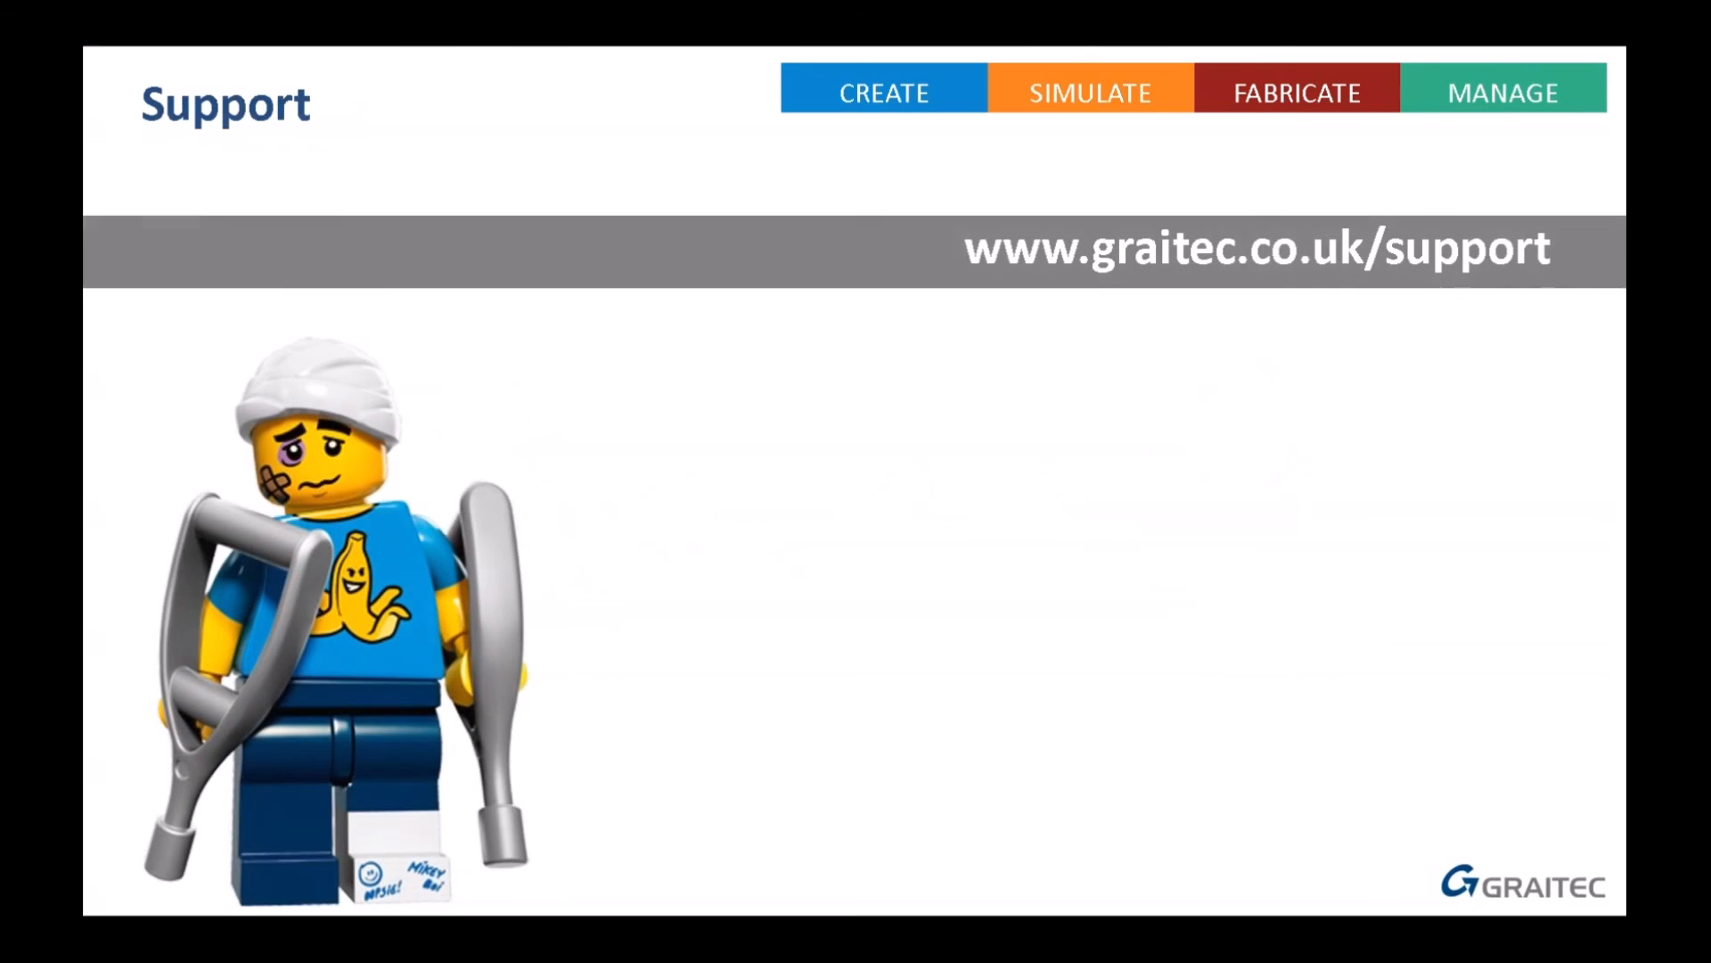